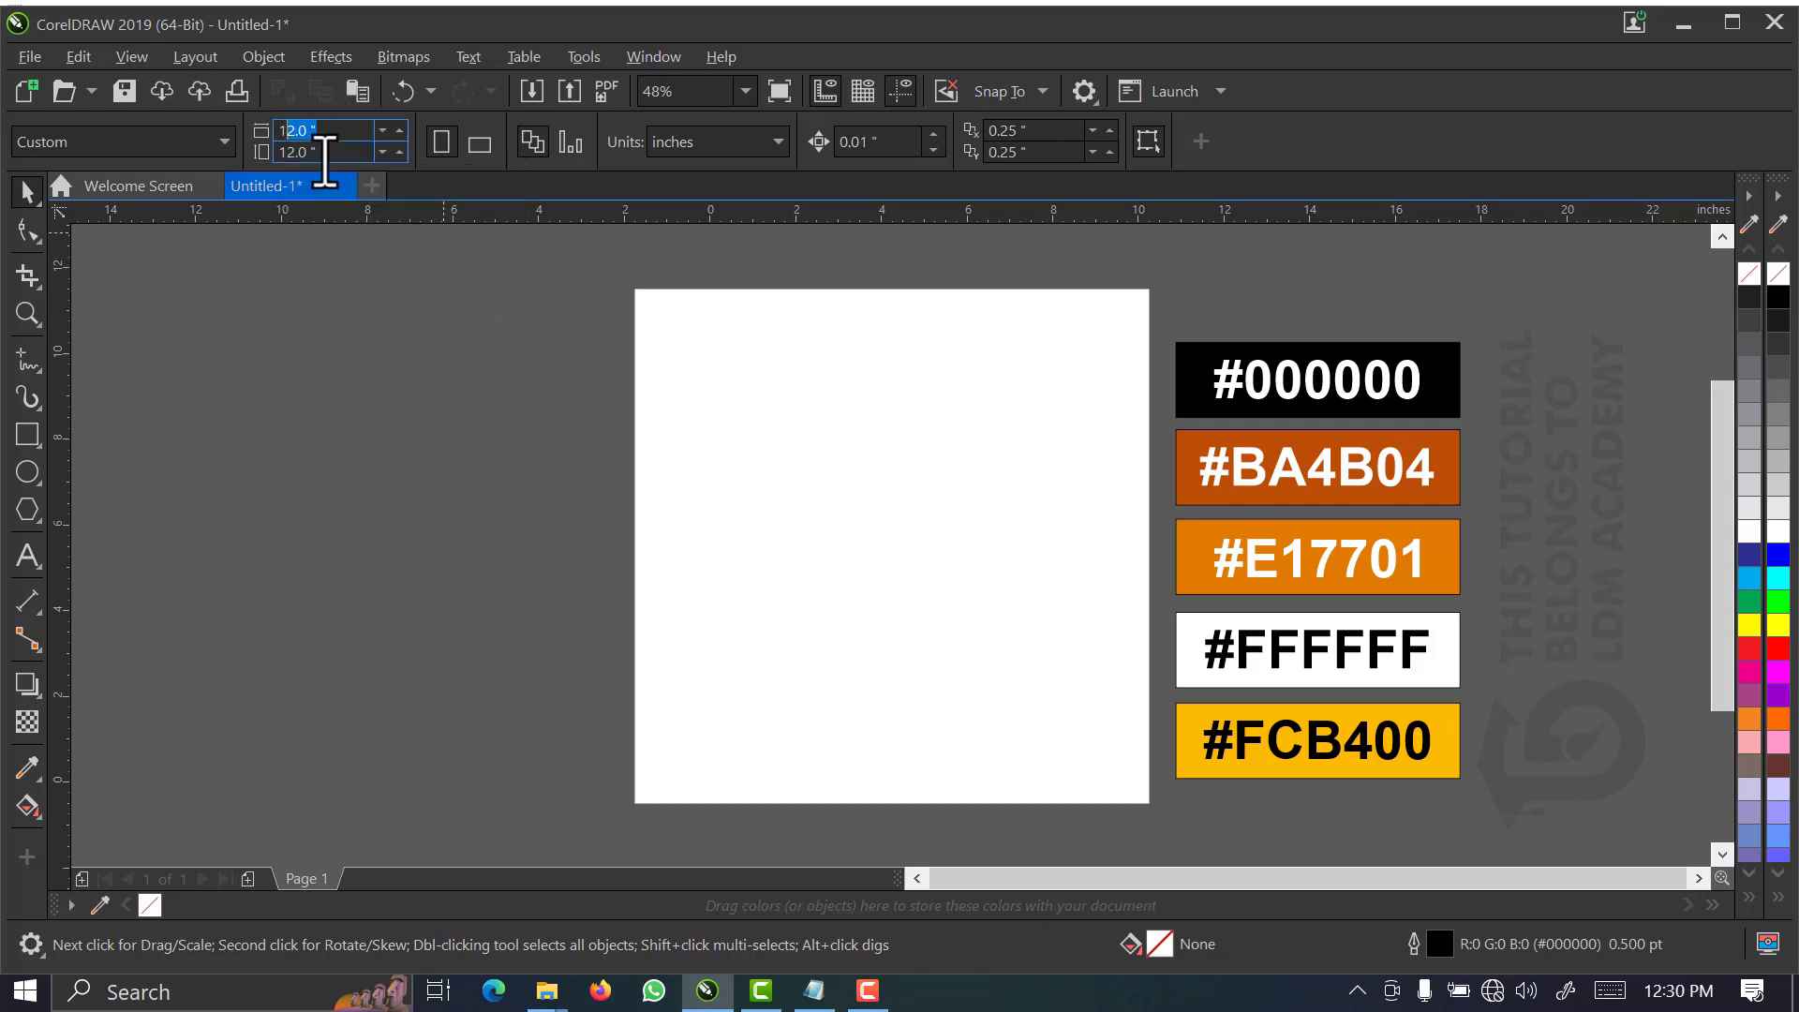
- Add a 12 by 12 inch rectangle covering the whole page
left_click(286, 152)
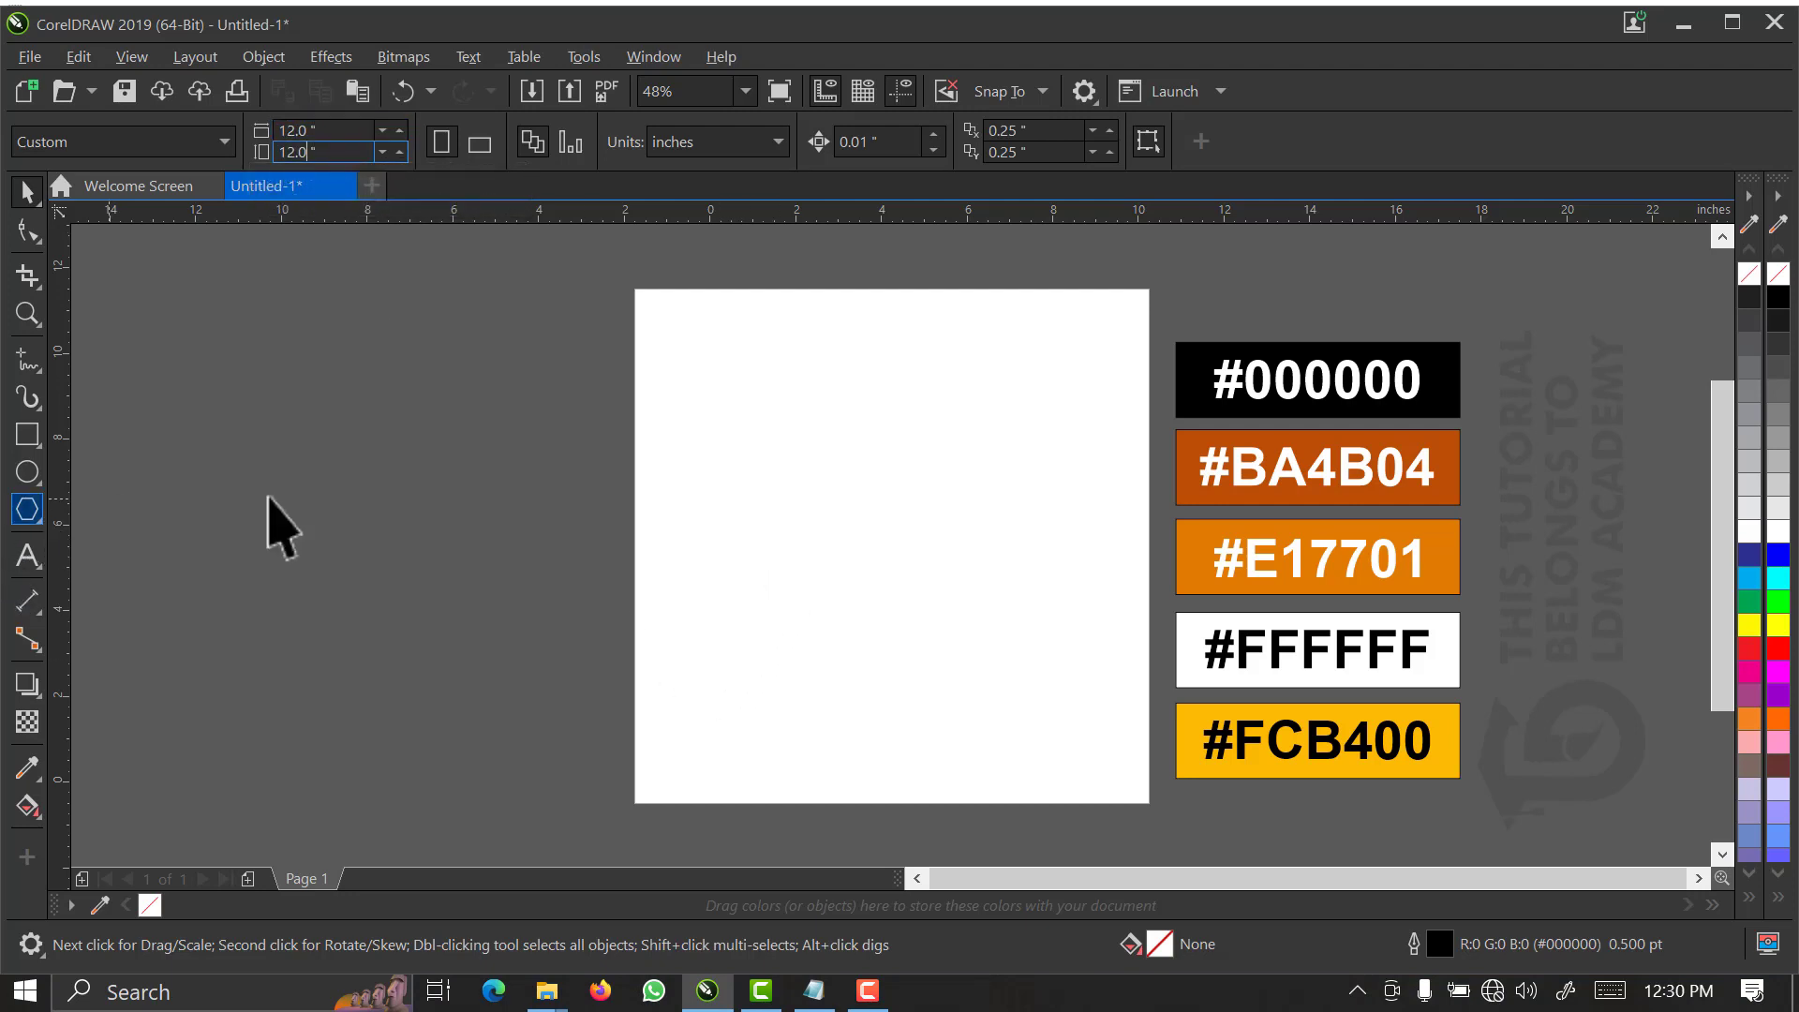
double_click(27, 435)
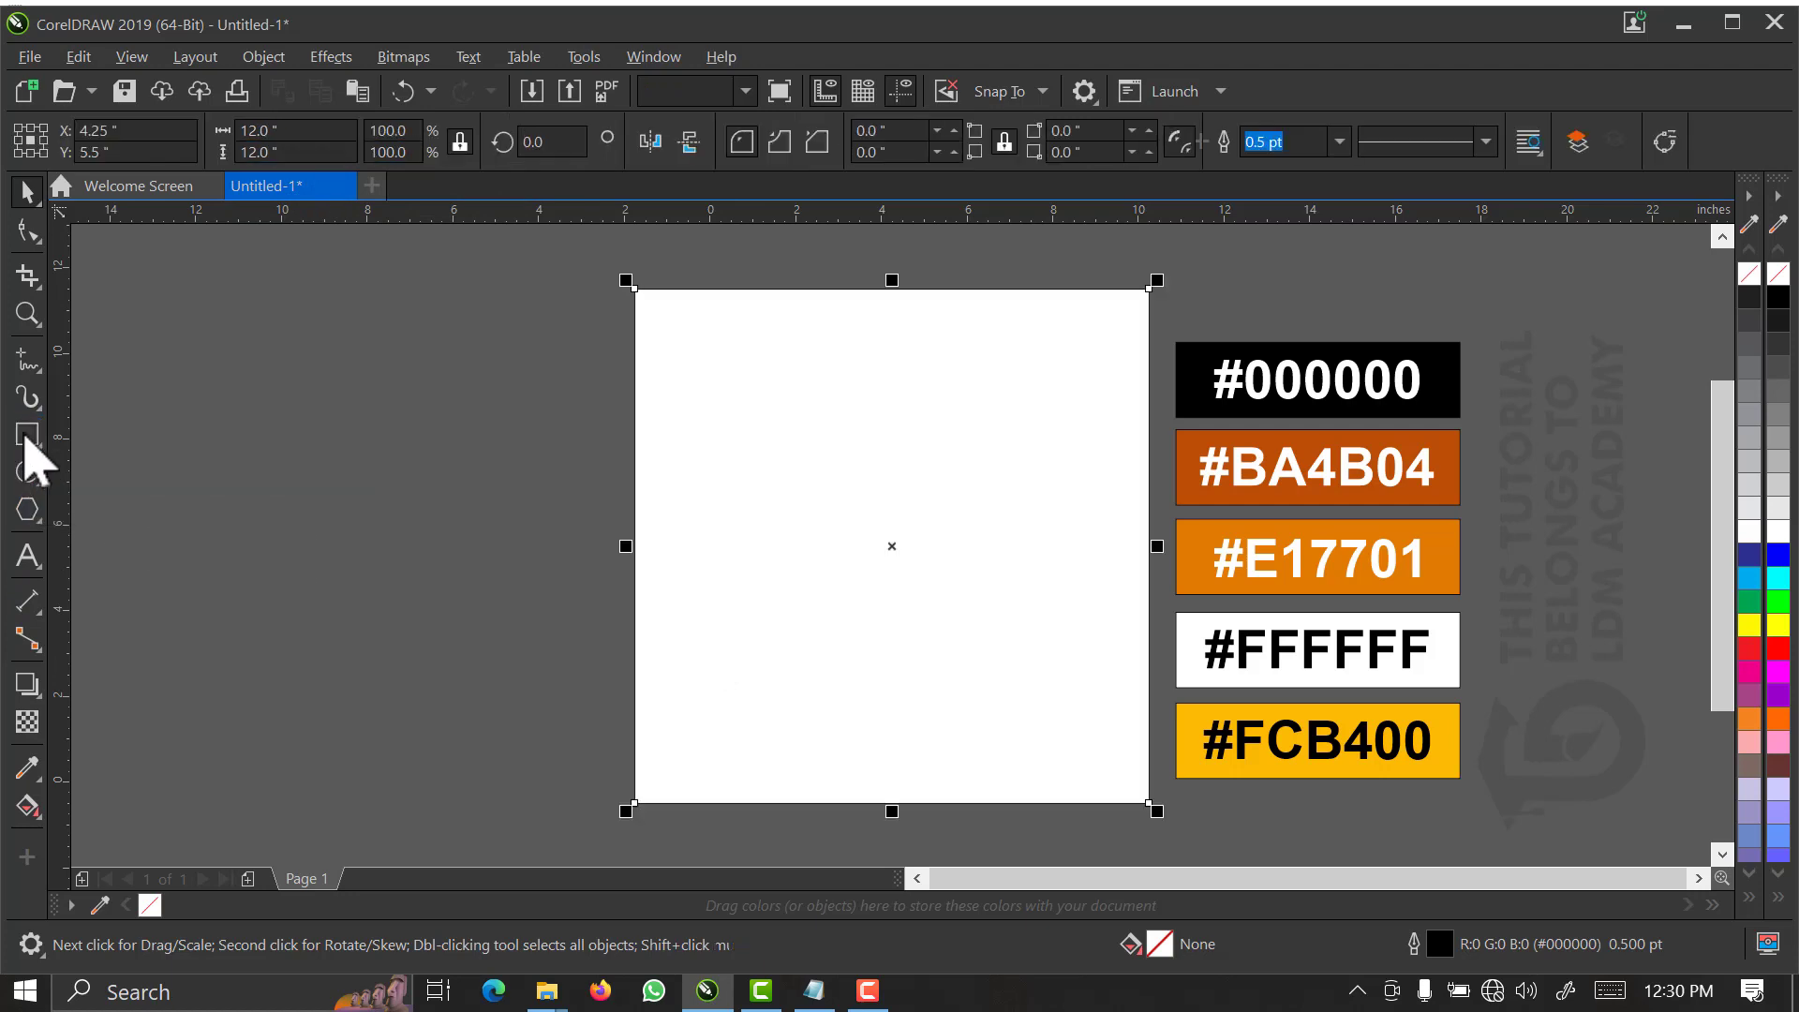
left_click(26, 193)
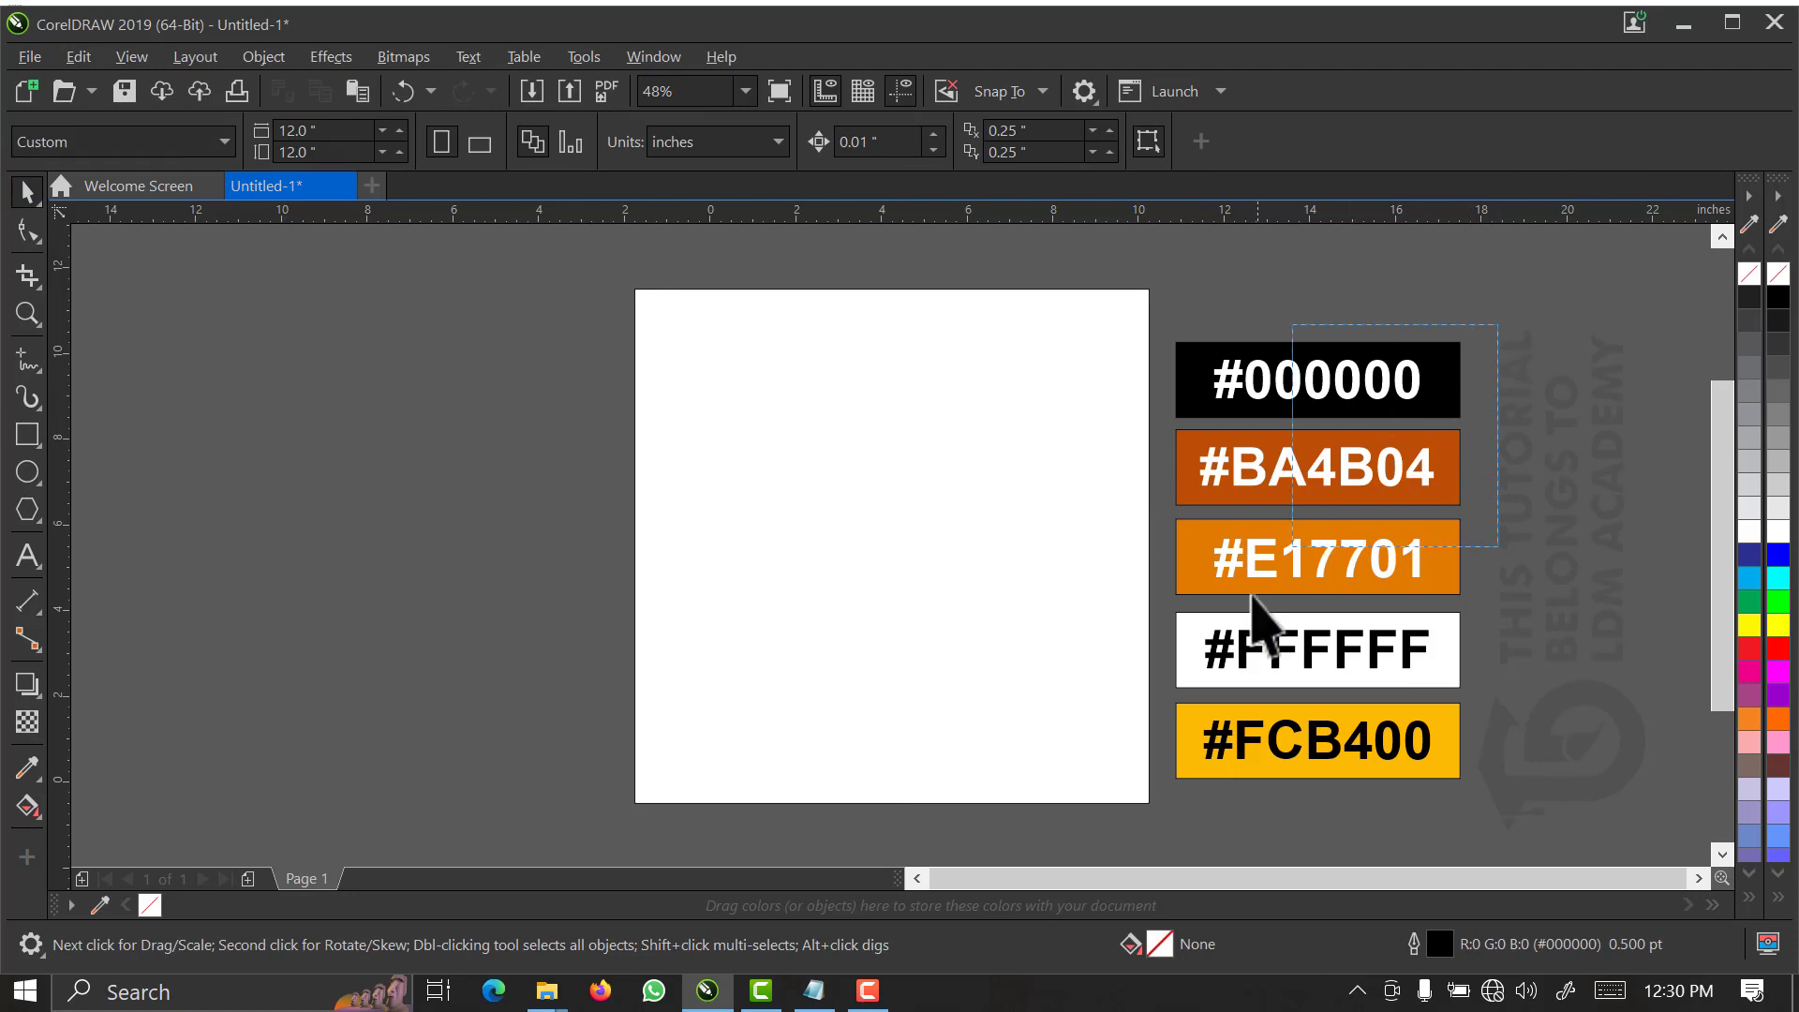
- Add the colours of the five hex-code swatches to the document palette and delete the swatches from the canvas
left_click_drag(1112, 834, 1111, 833)
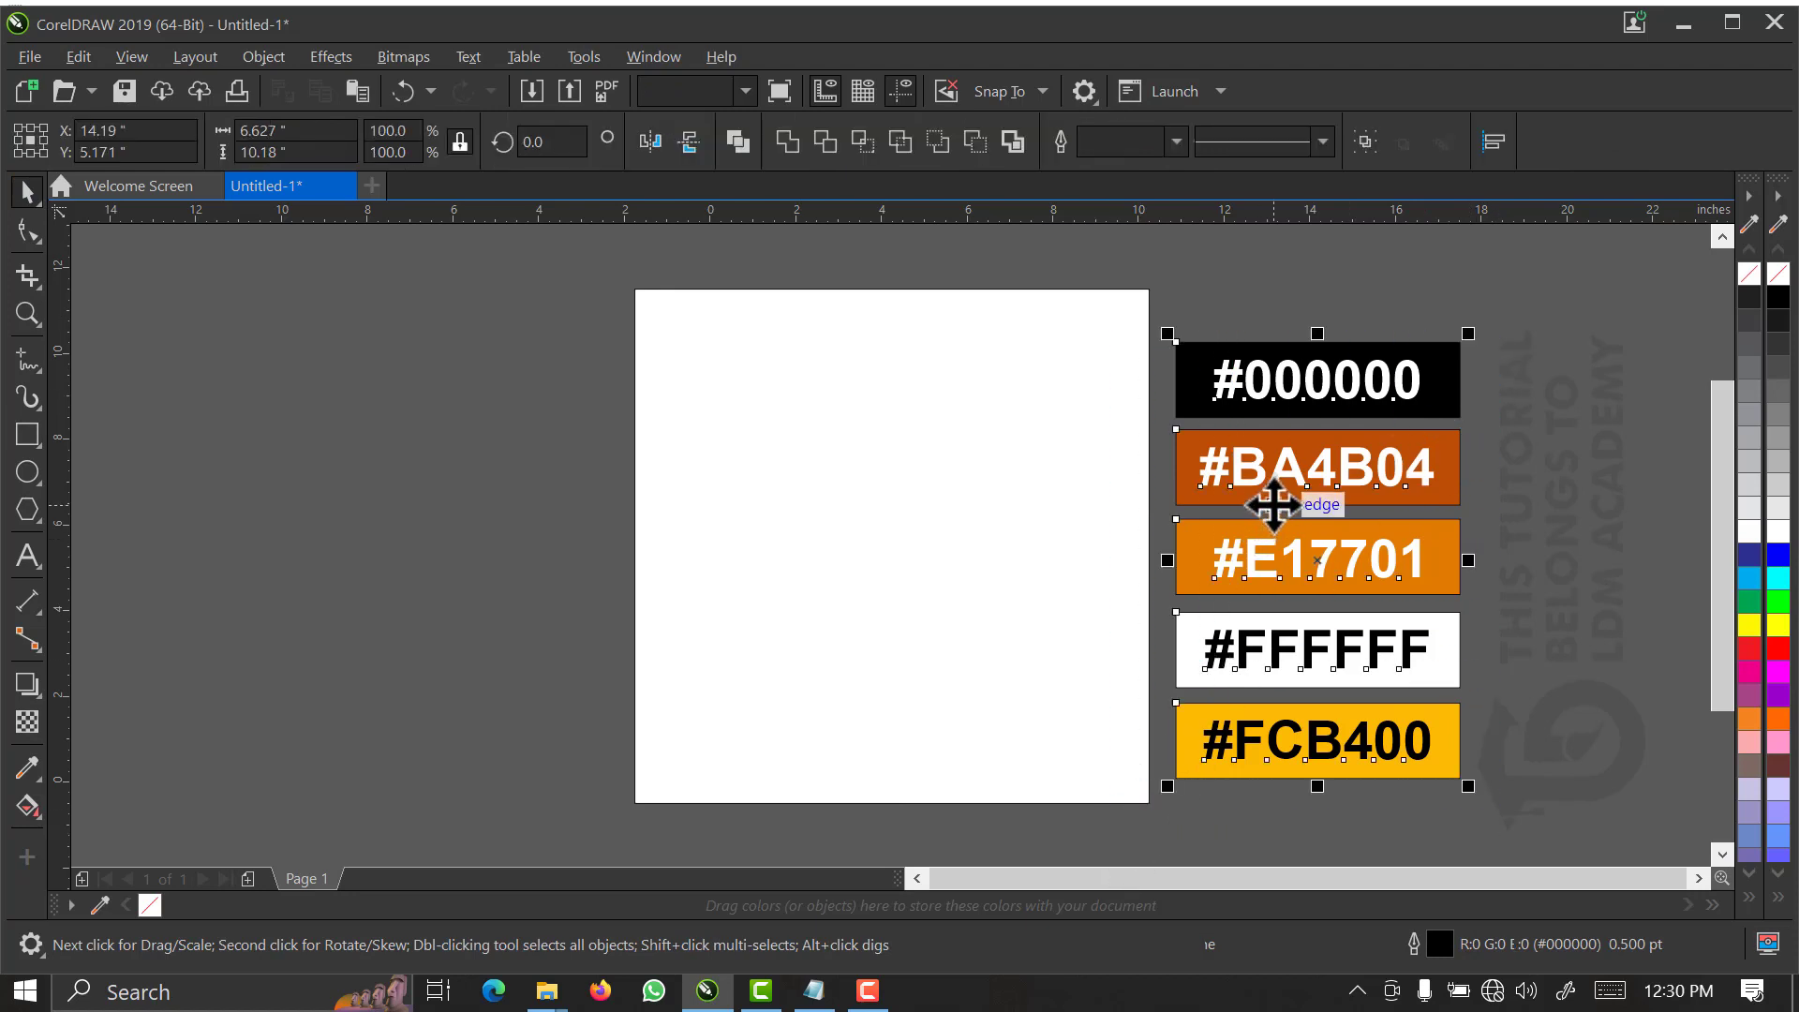
left_click_drag(1269, 510, 172, 907)
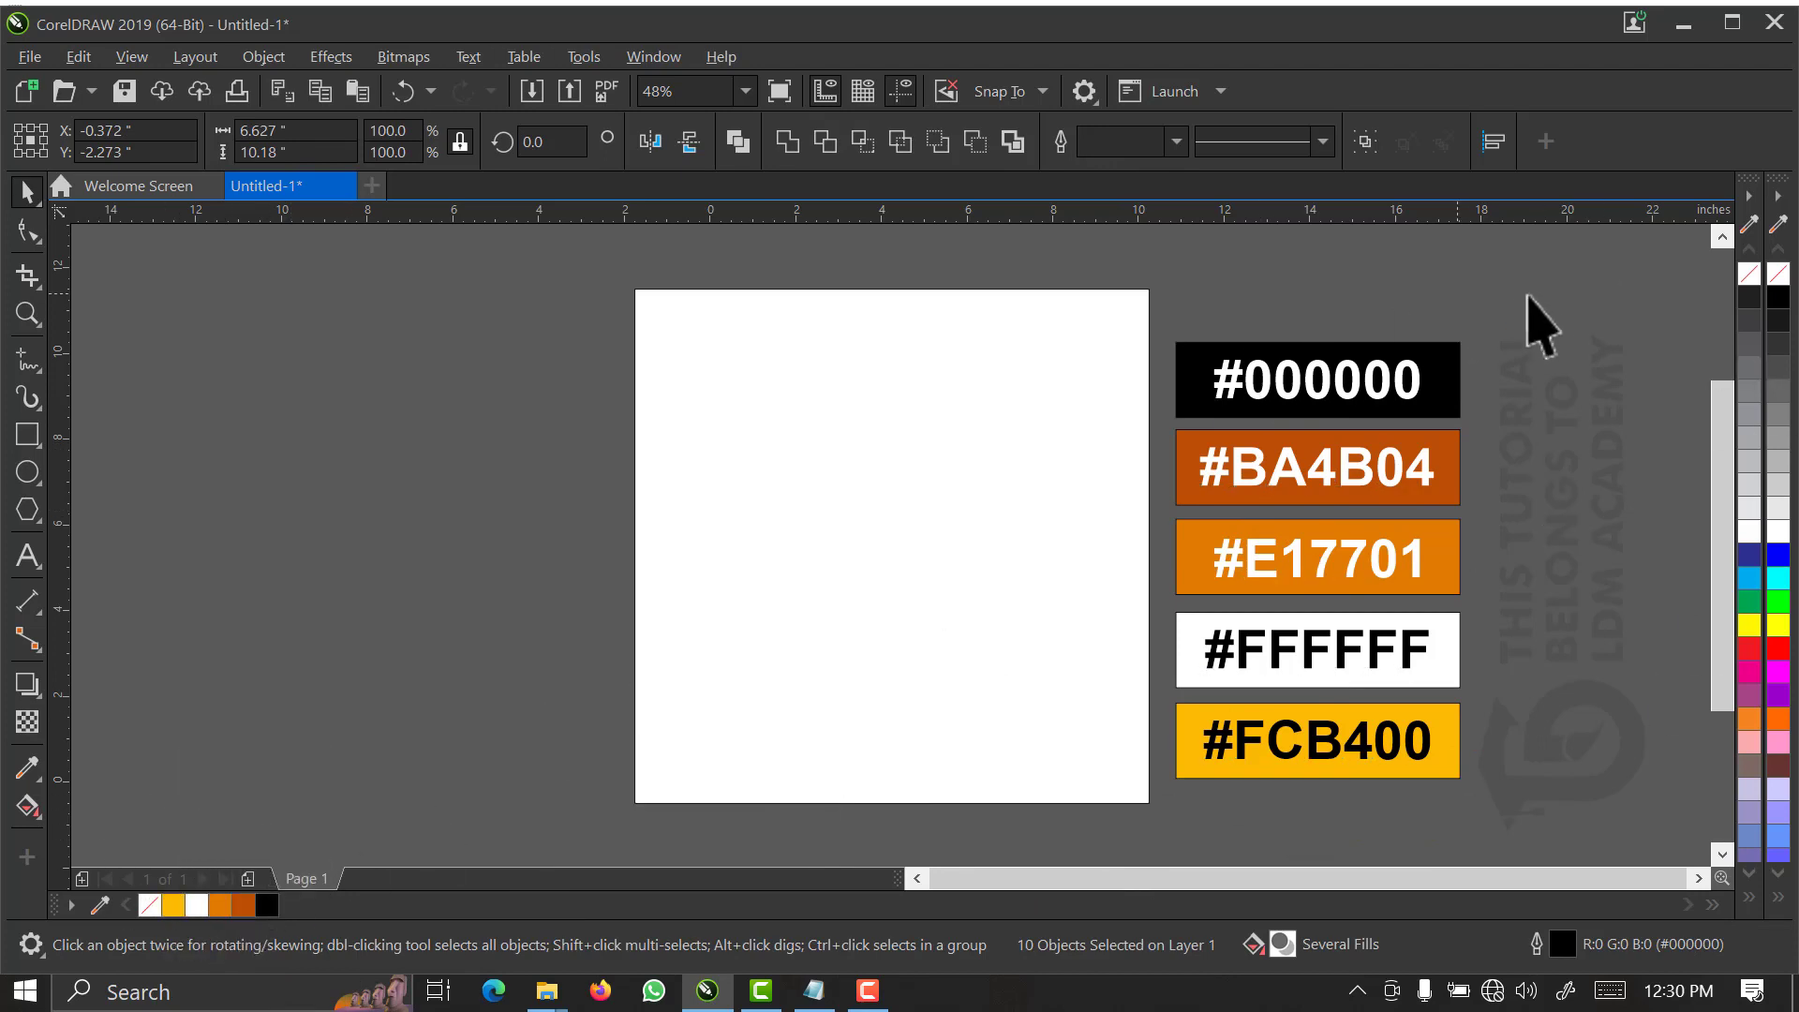
scroll(1137, 815, "down", 1)
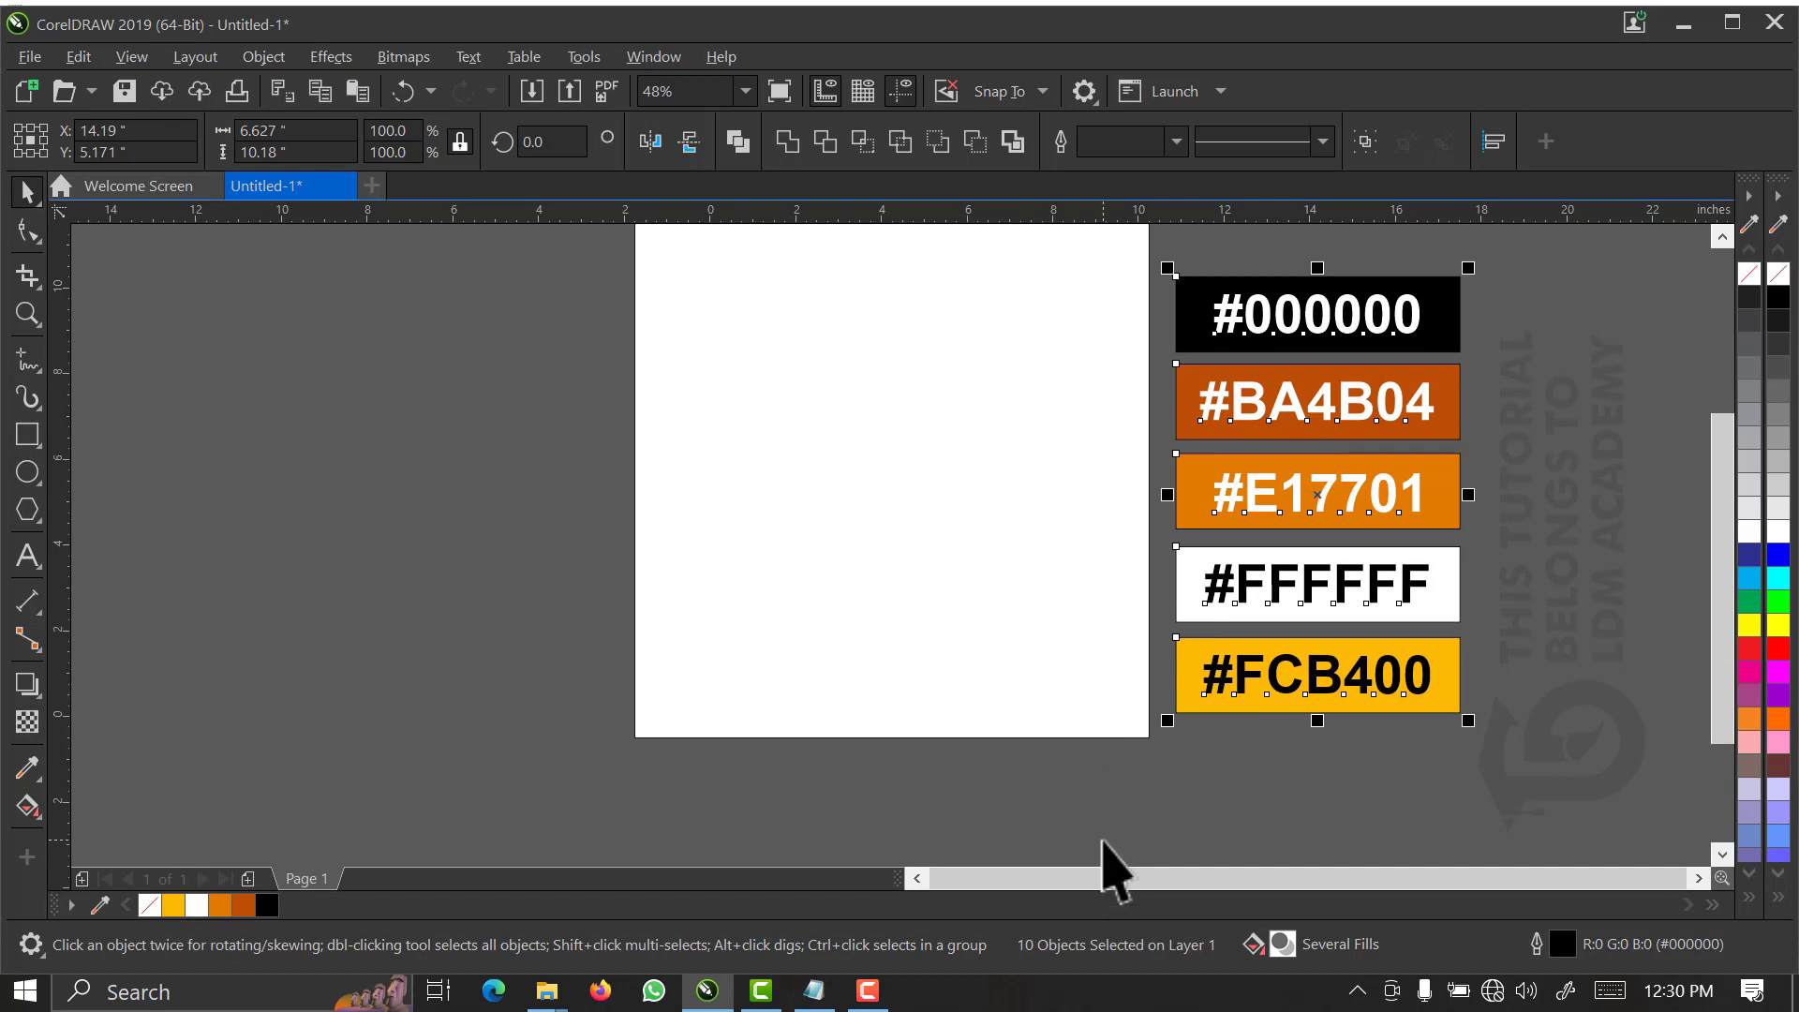
key("Delete")
scroll(1721, 590, "up", 1)
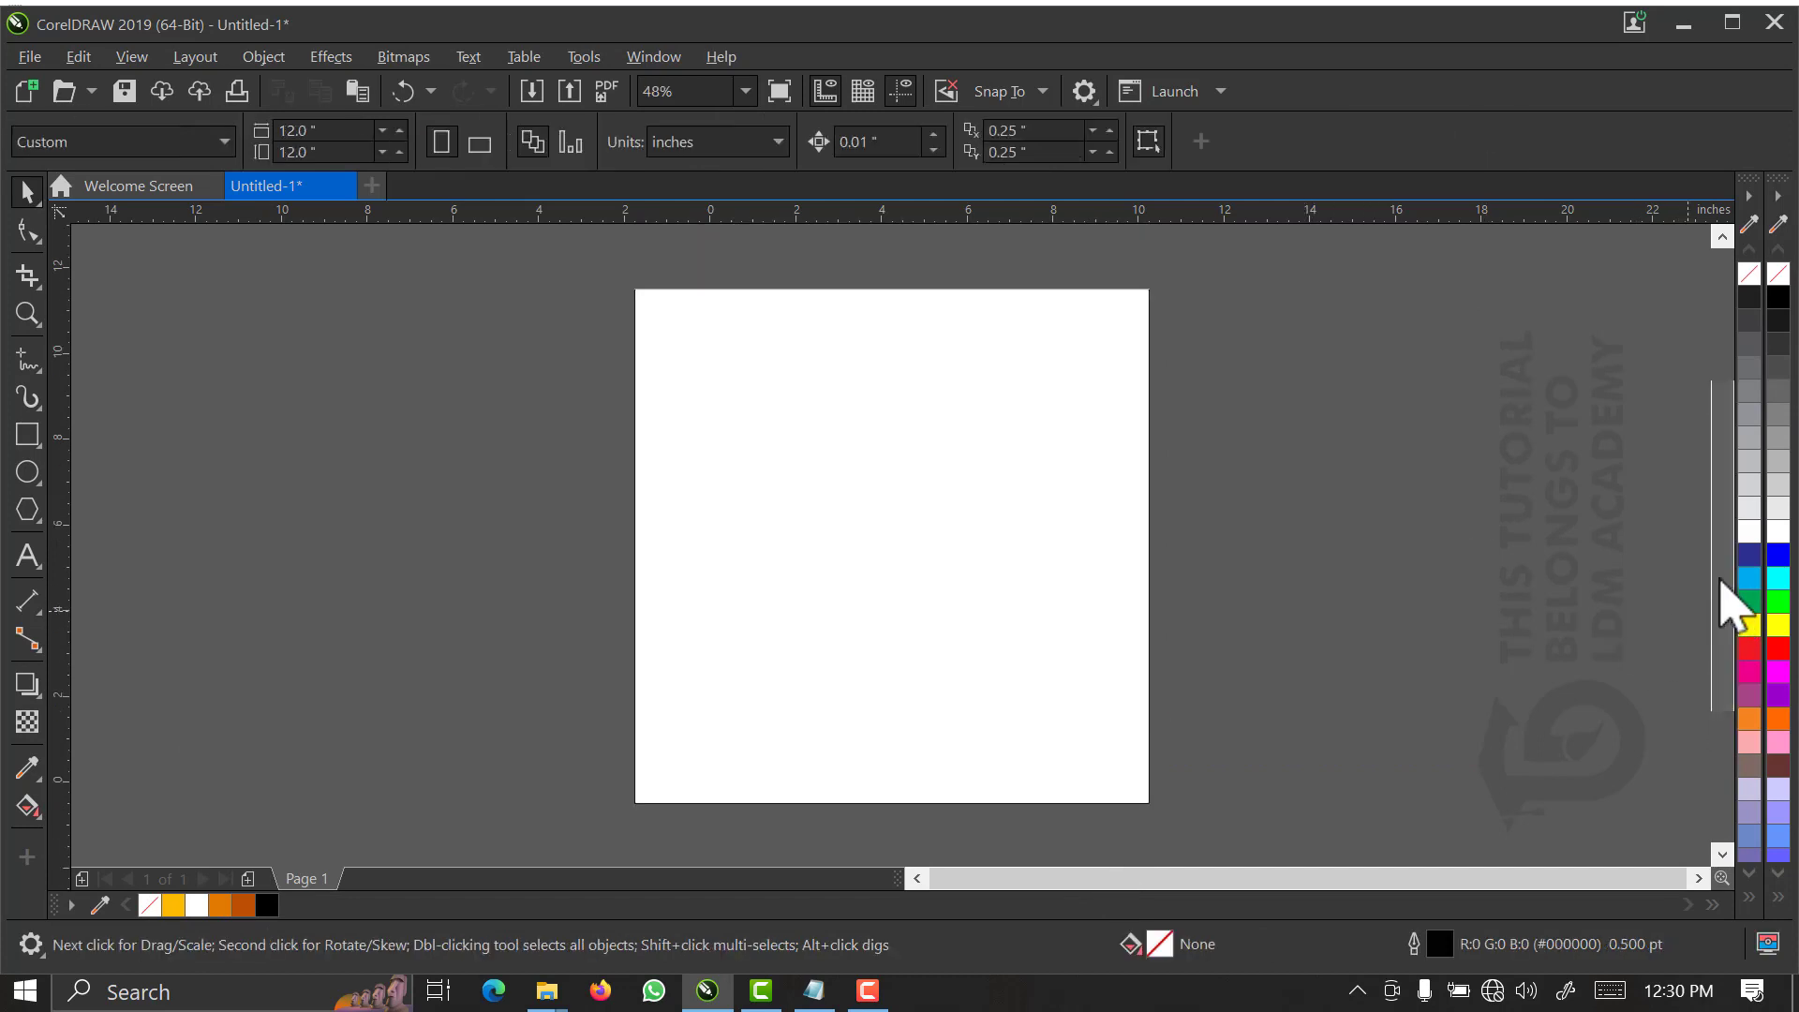
- Fill the page-sized rectangle with black #000000
left_click(813, 529)
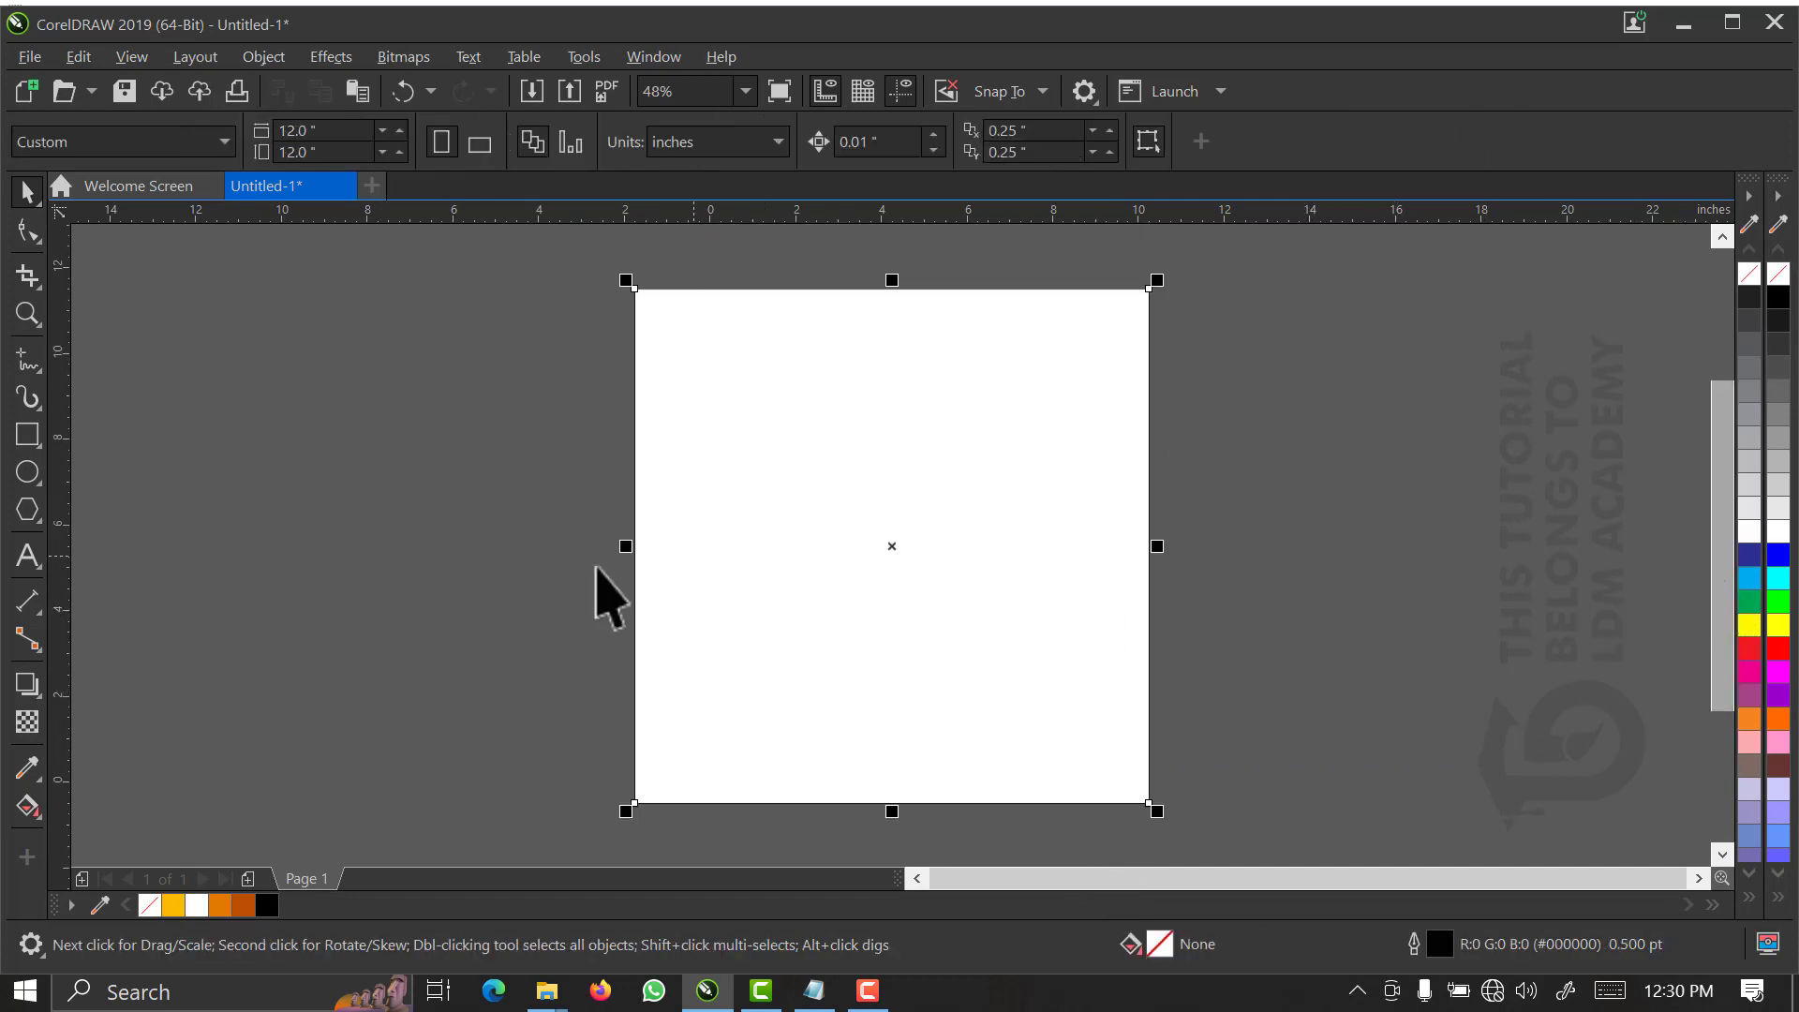
key("Delete")
key("ctrl+z")
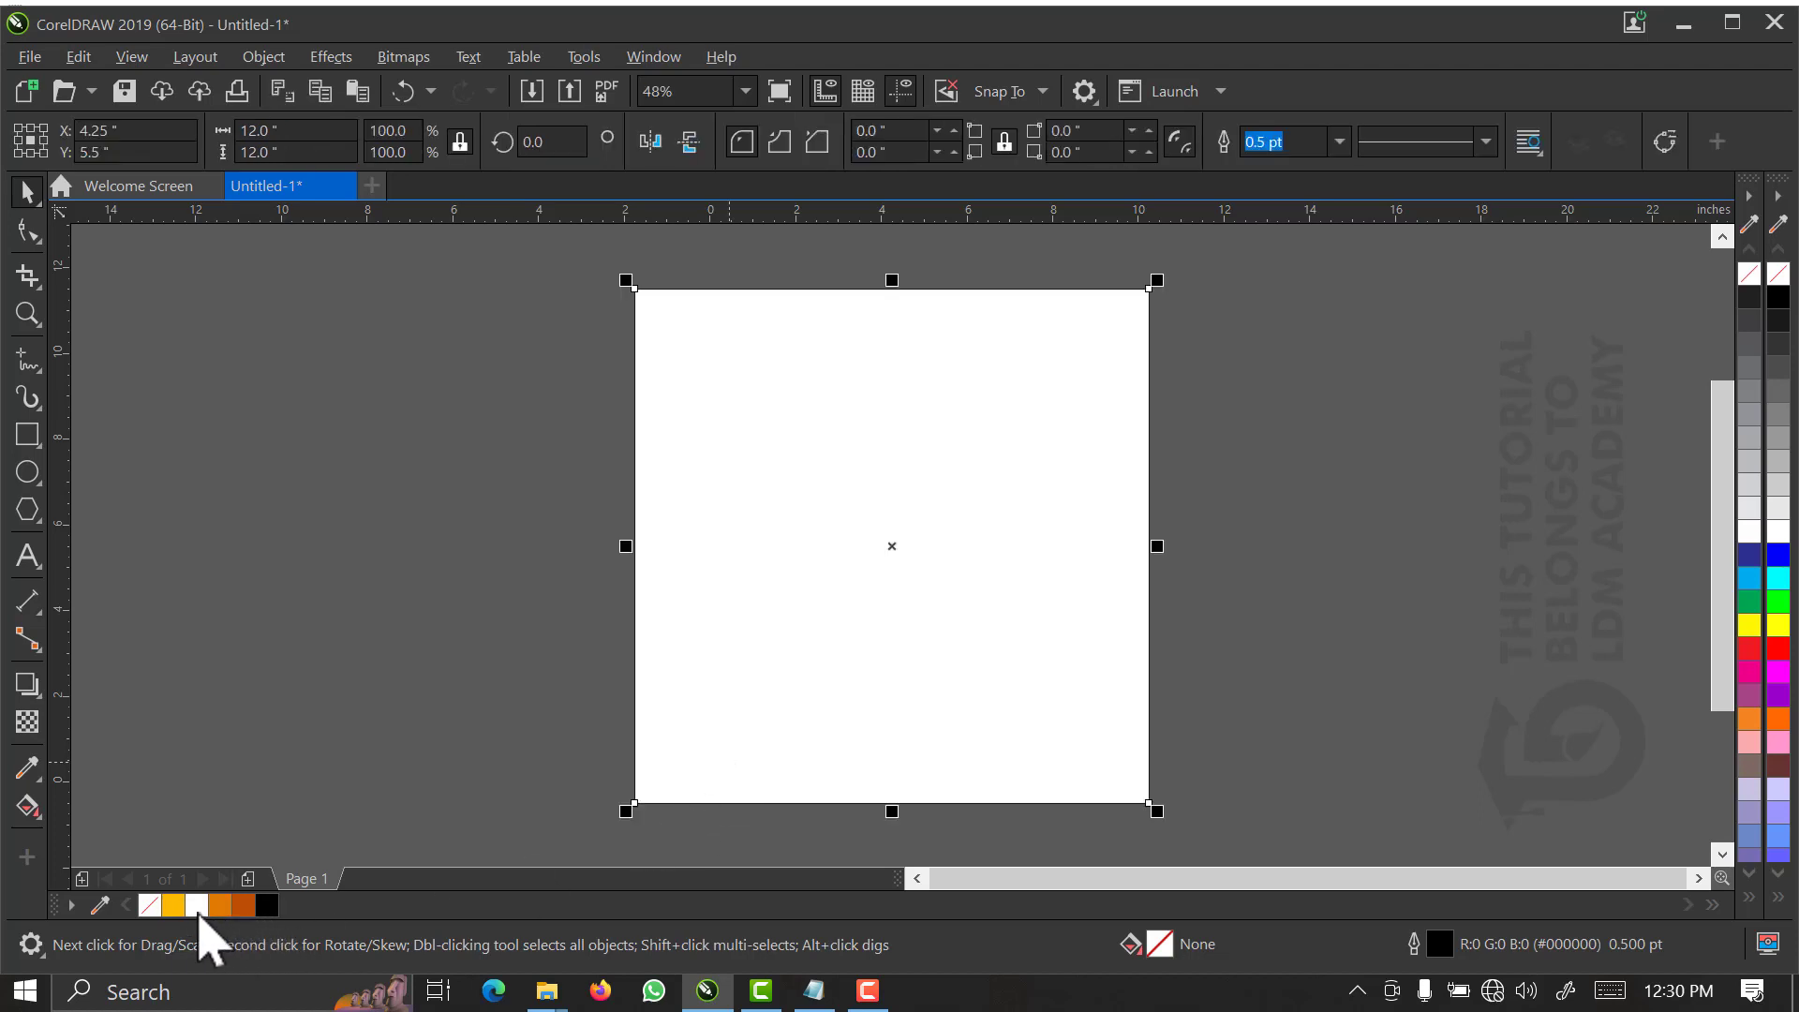
left_click(269, 906)
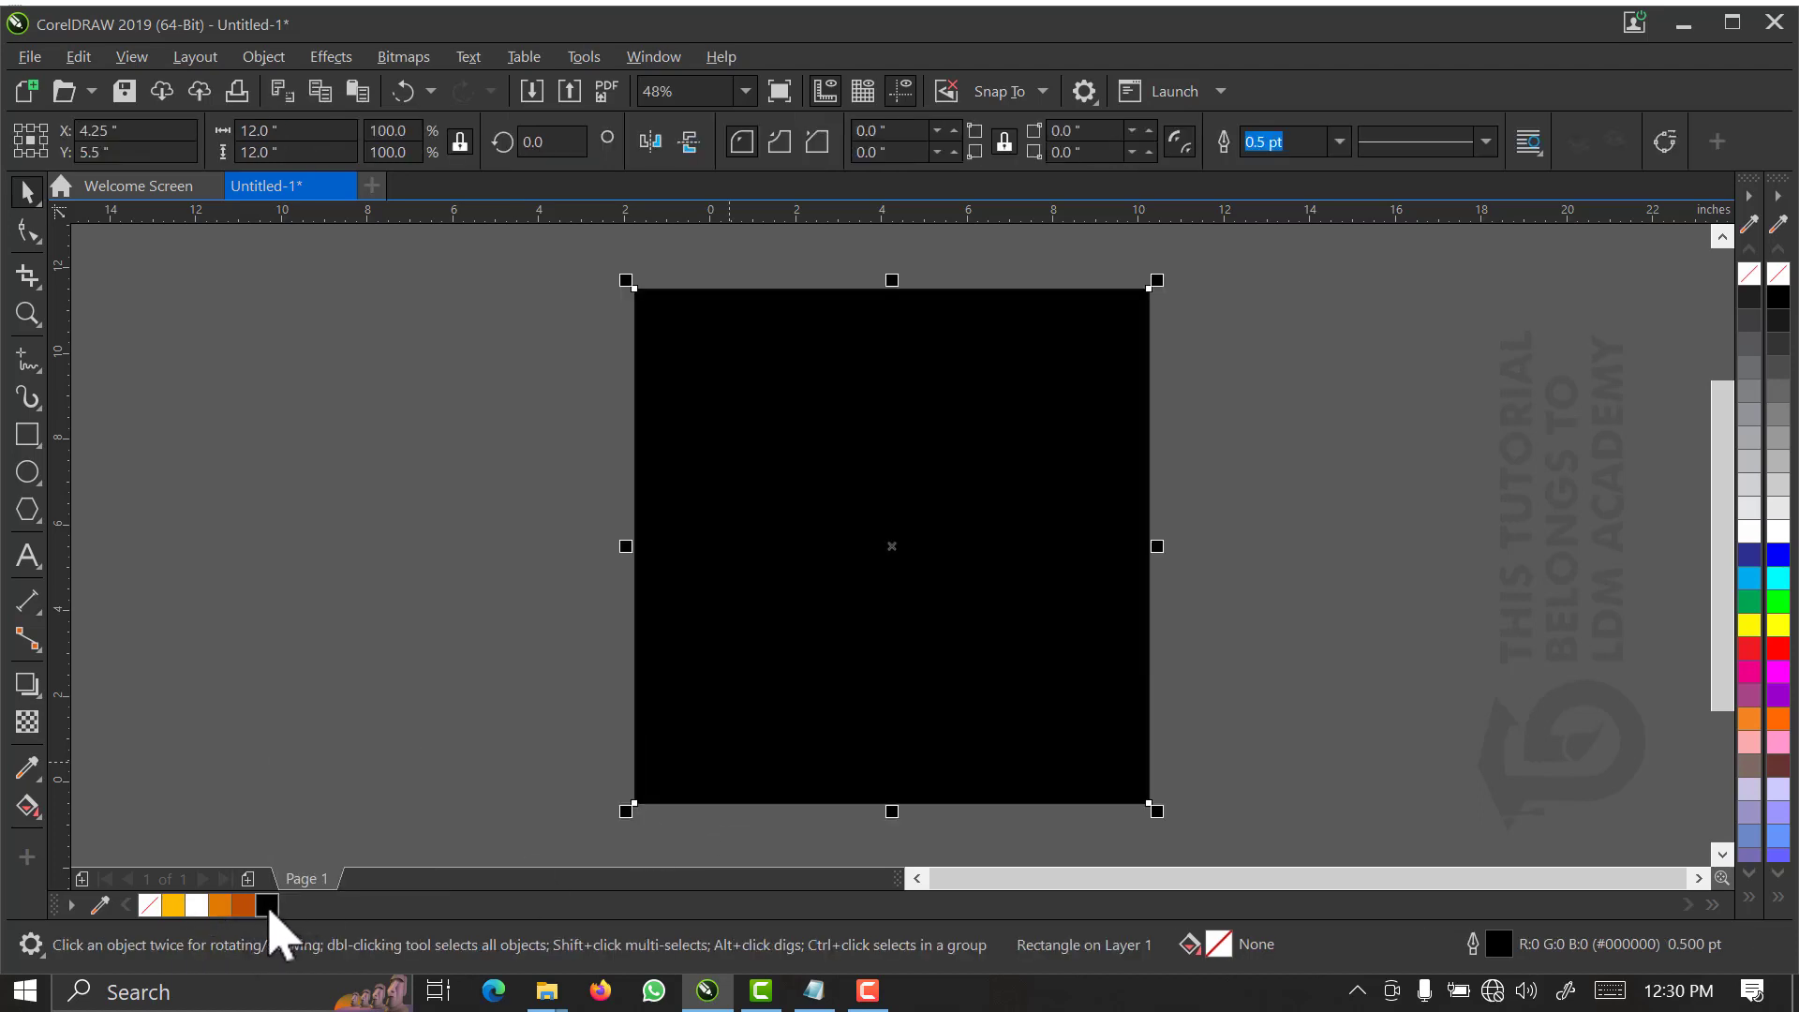
- Apply a near-vertical linear fountain fill to the rectangle, black at the lower end and orange #E17701 at the upper end, and adjust its extent
left_click(27, 823)
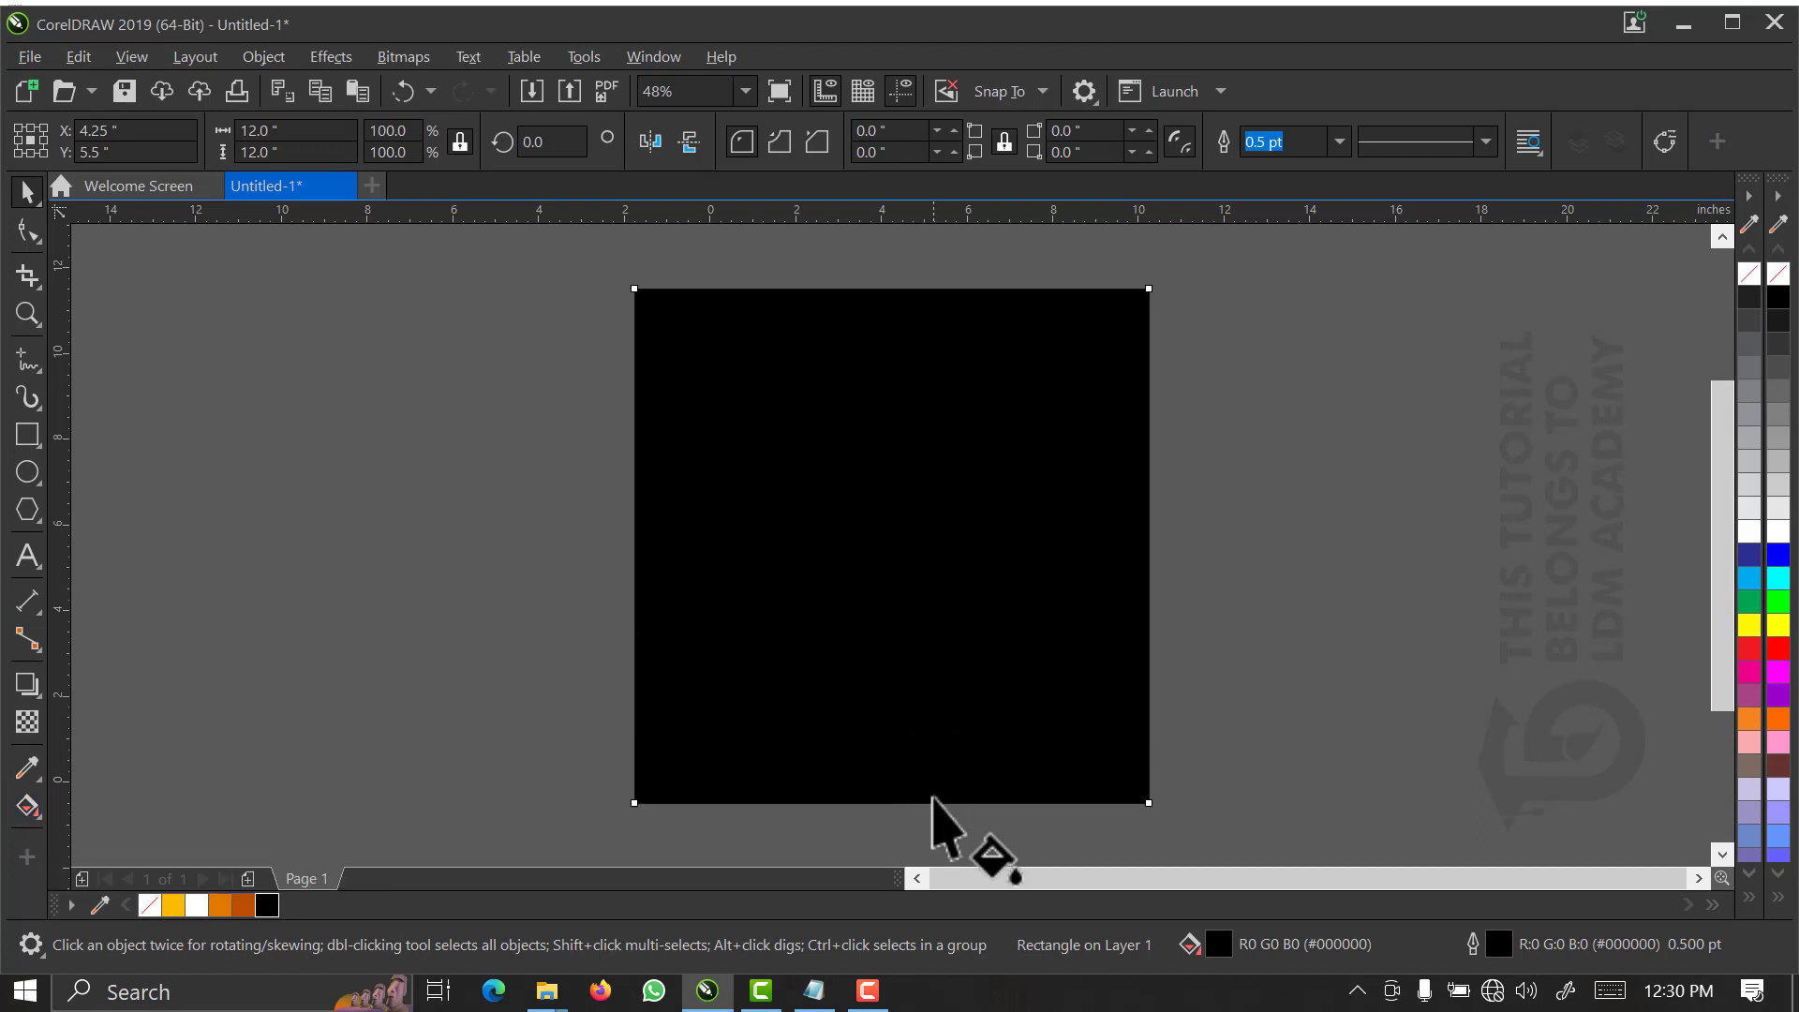
left_click_drag(932, 804, 866, 400)
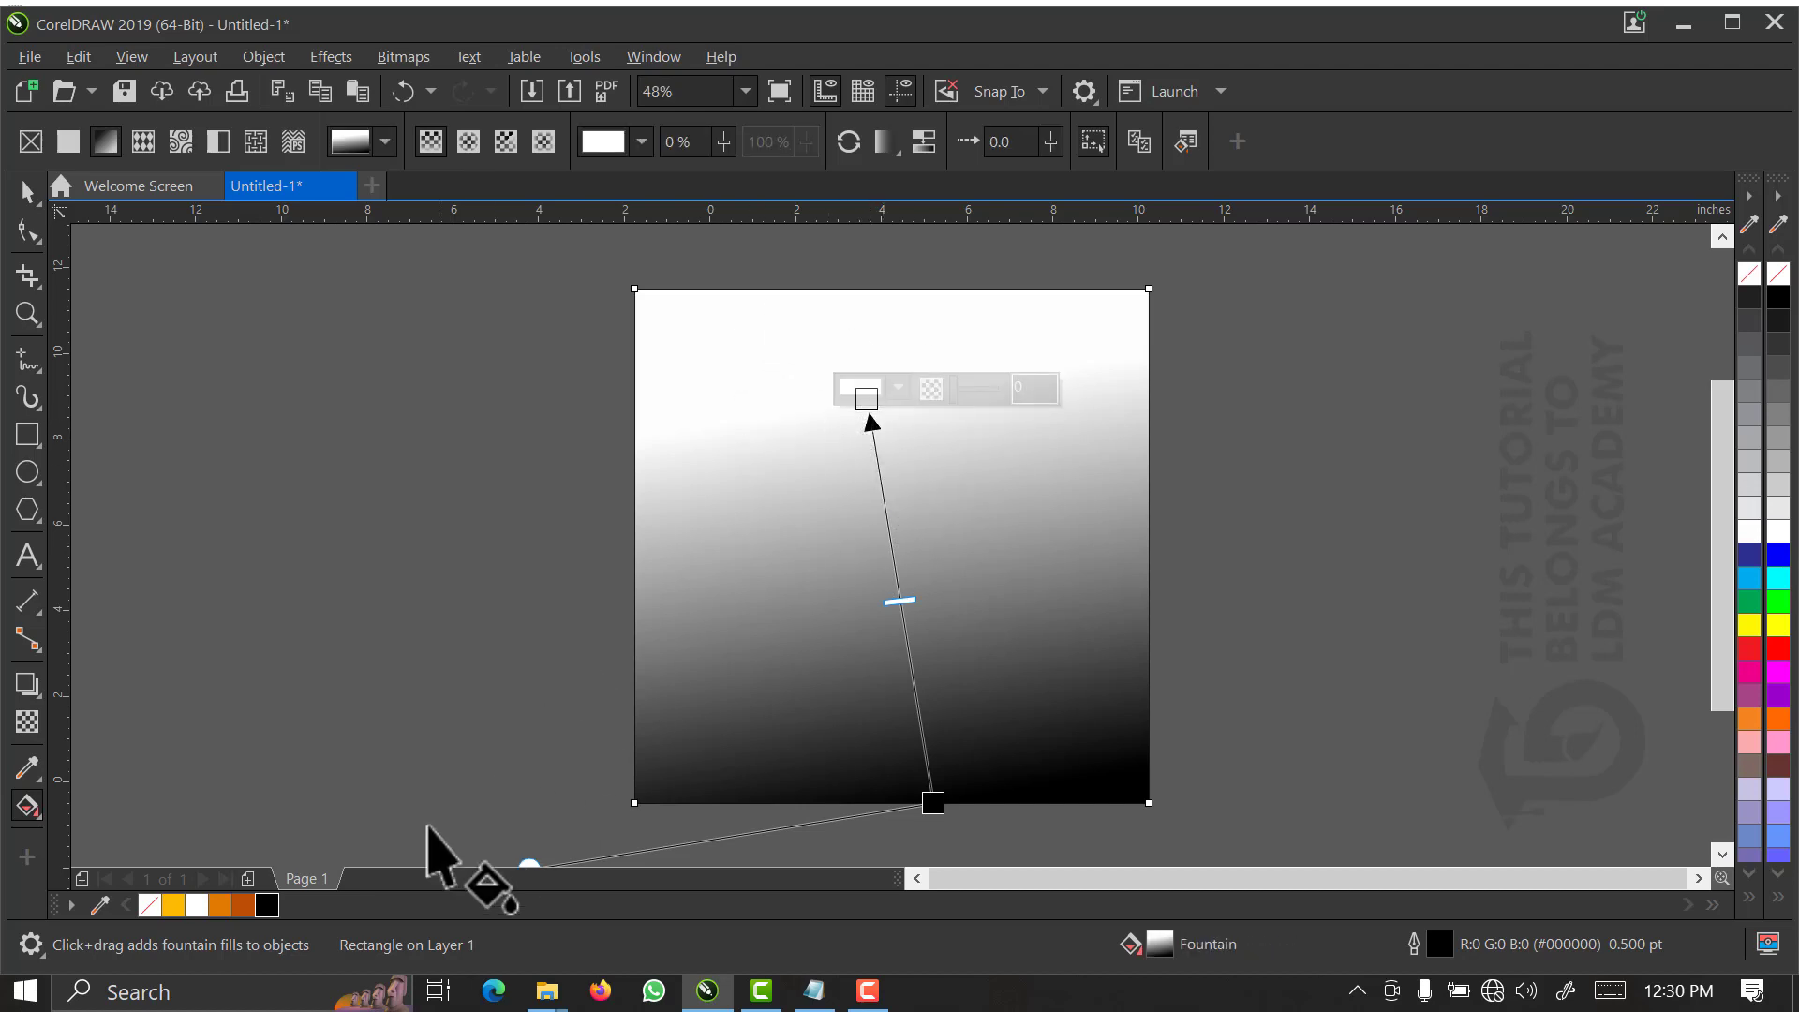
left_click(220, 905)
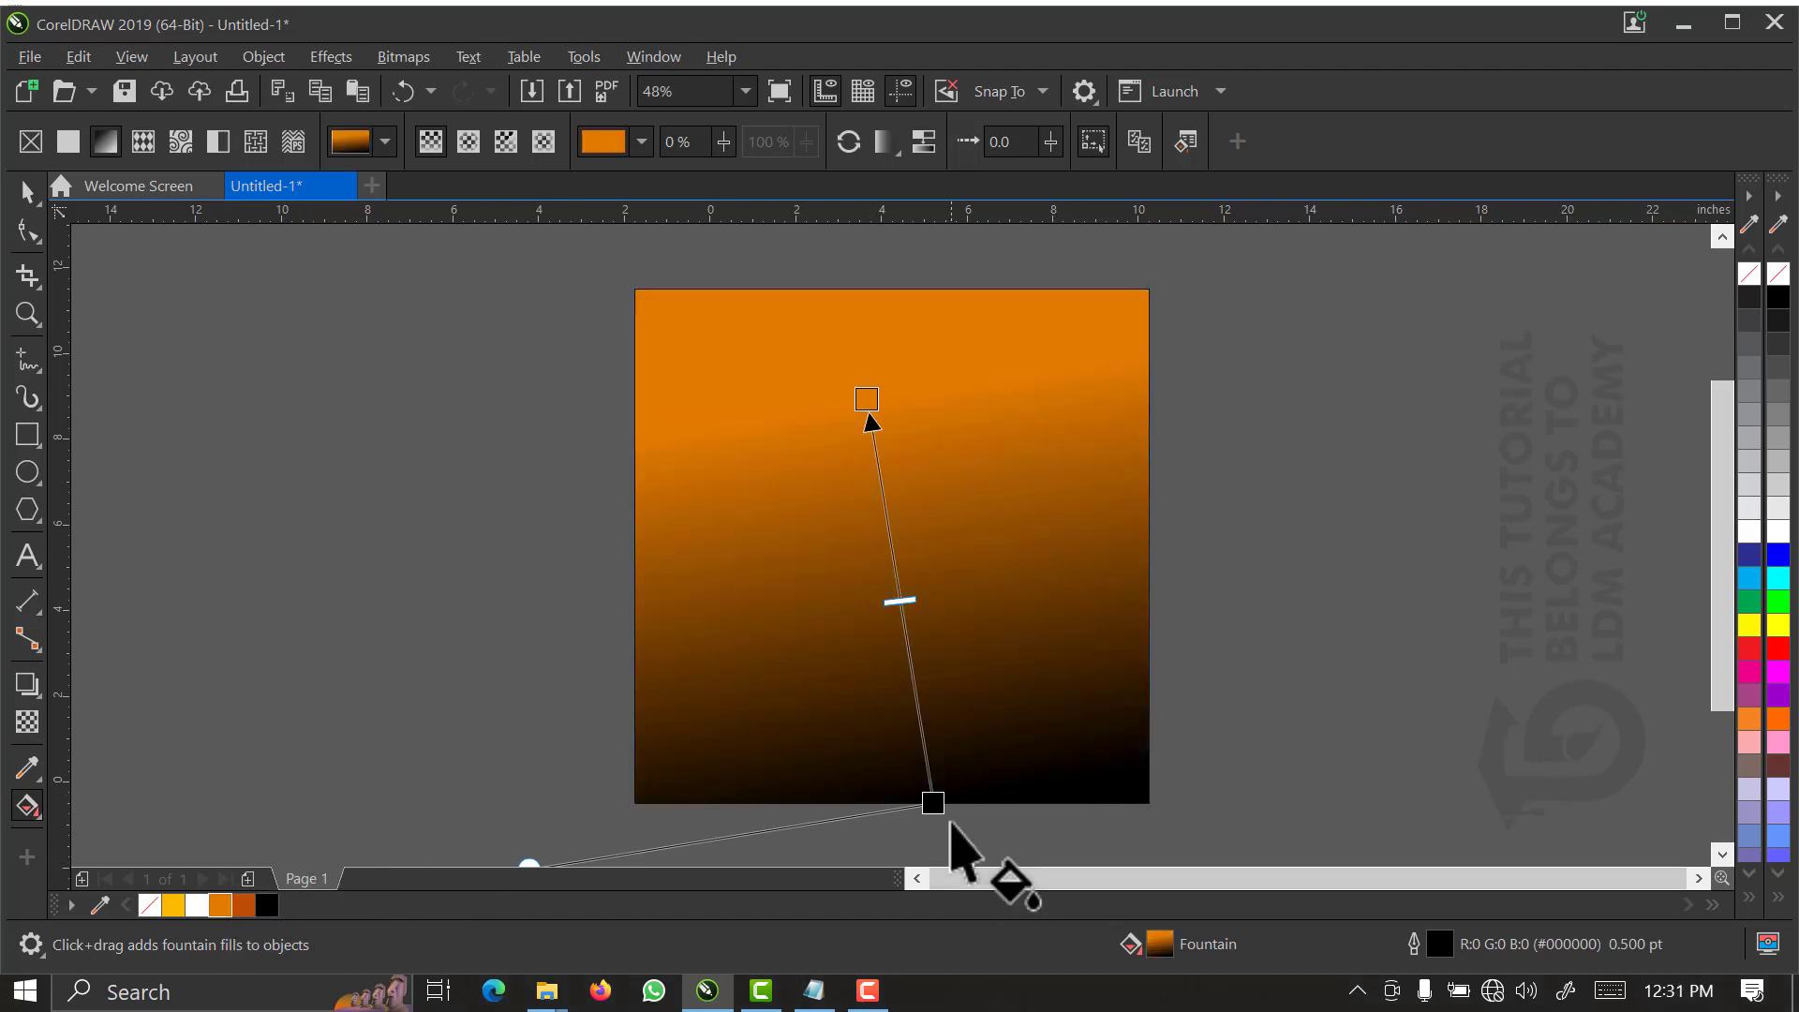
left_click_drag(933, 804, 885, 664)
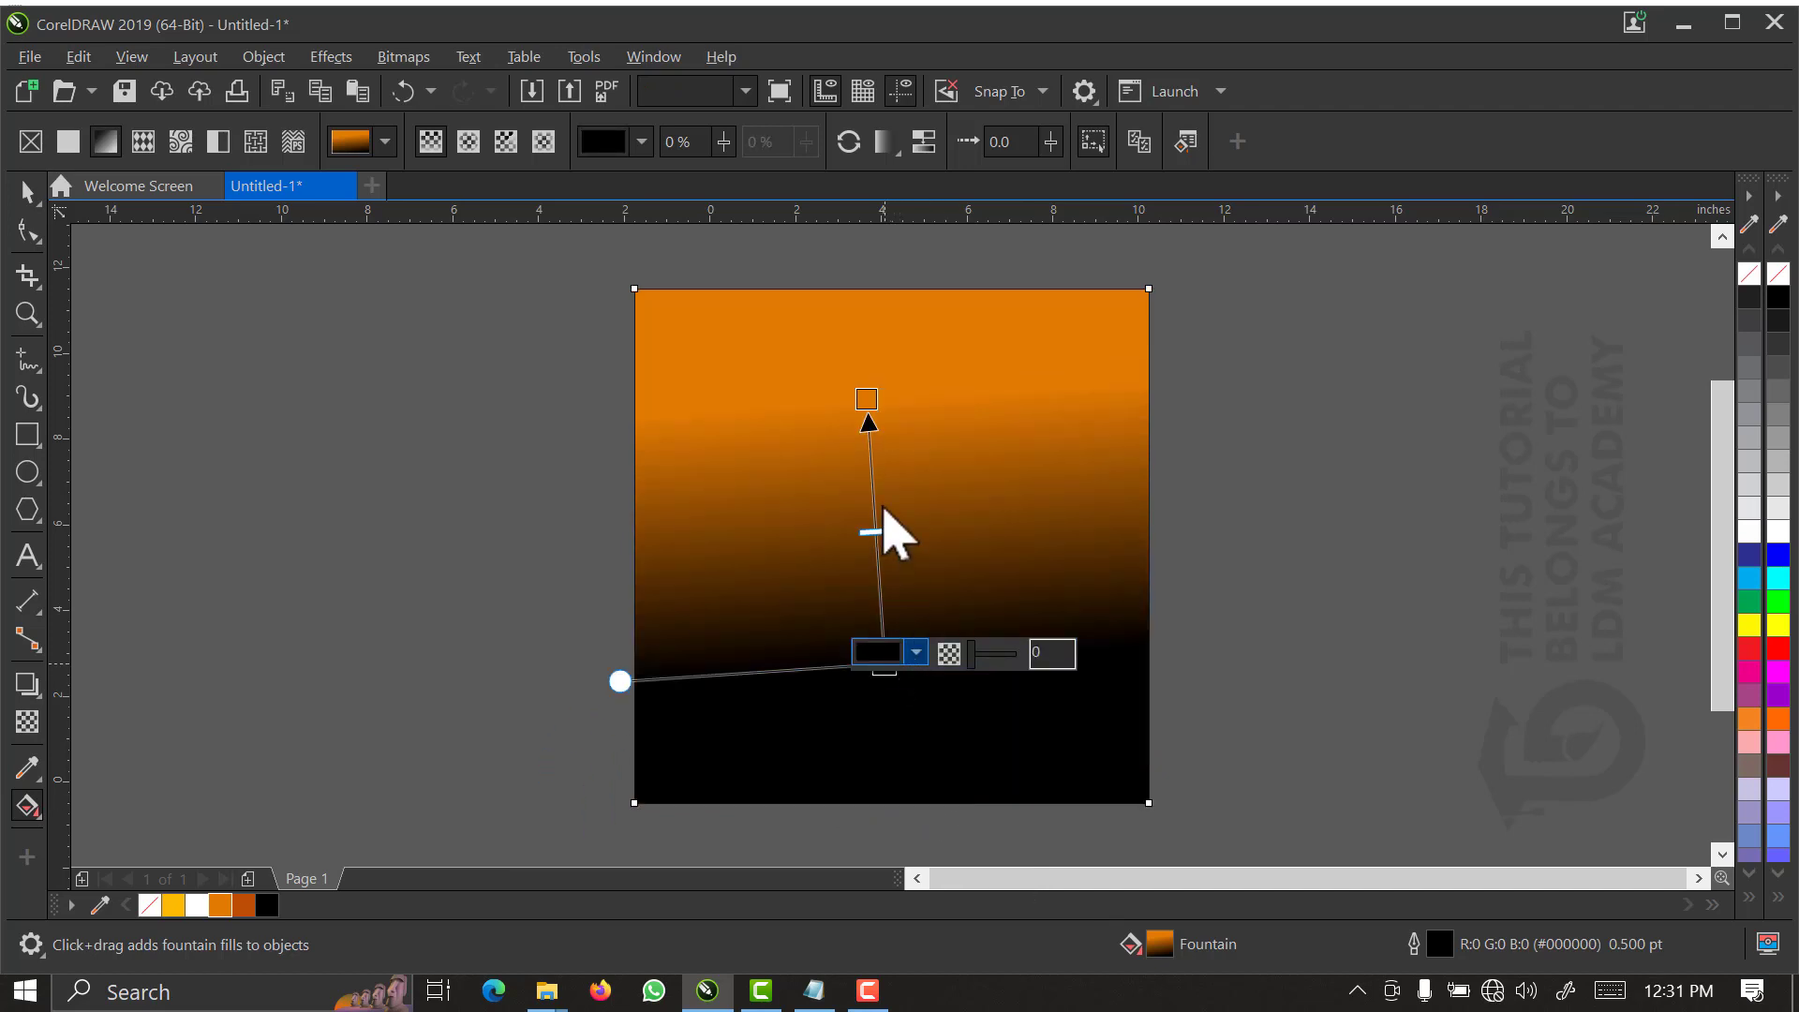
left_click_drag(871, 414, 865, 332)
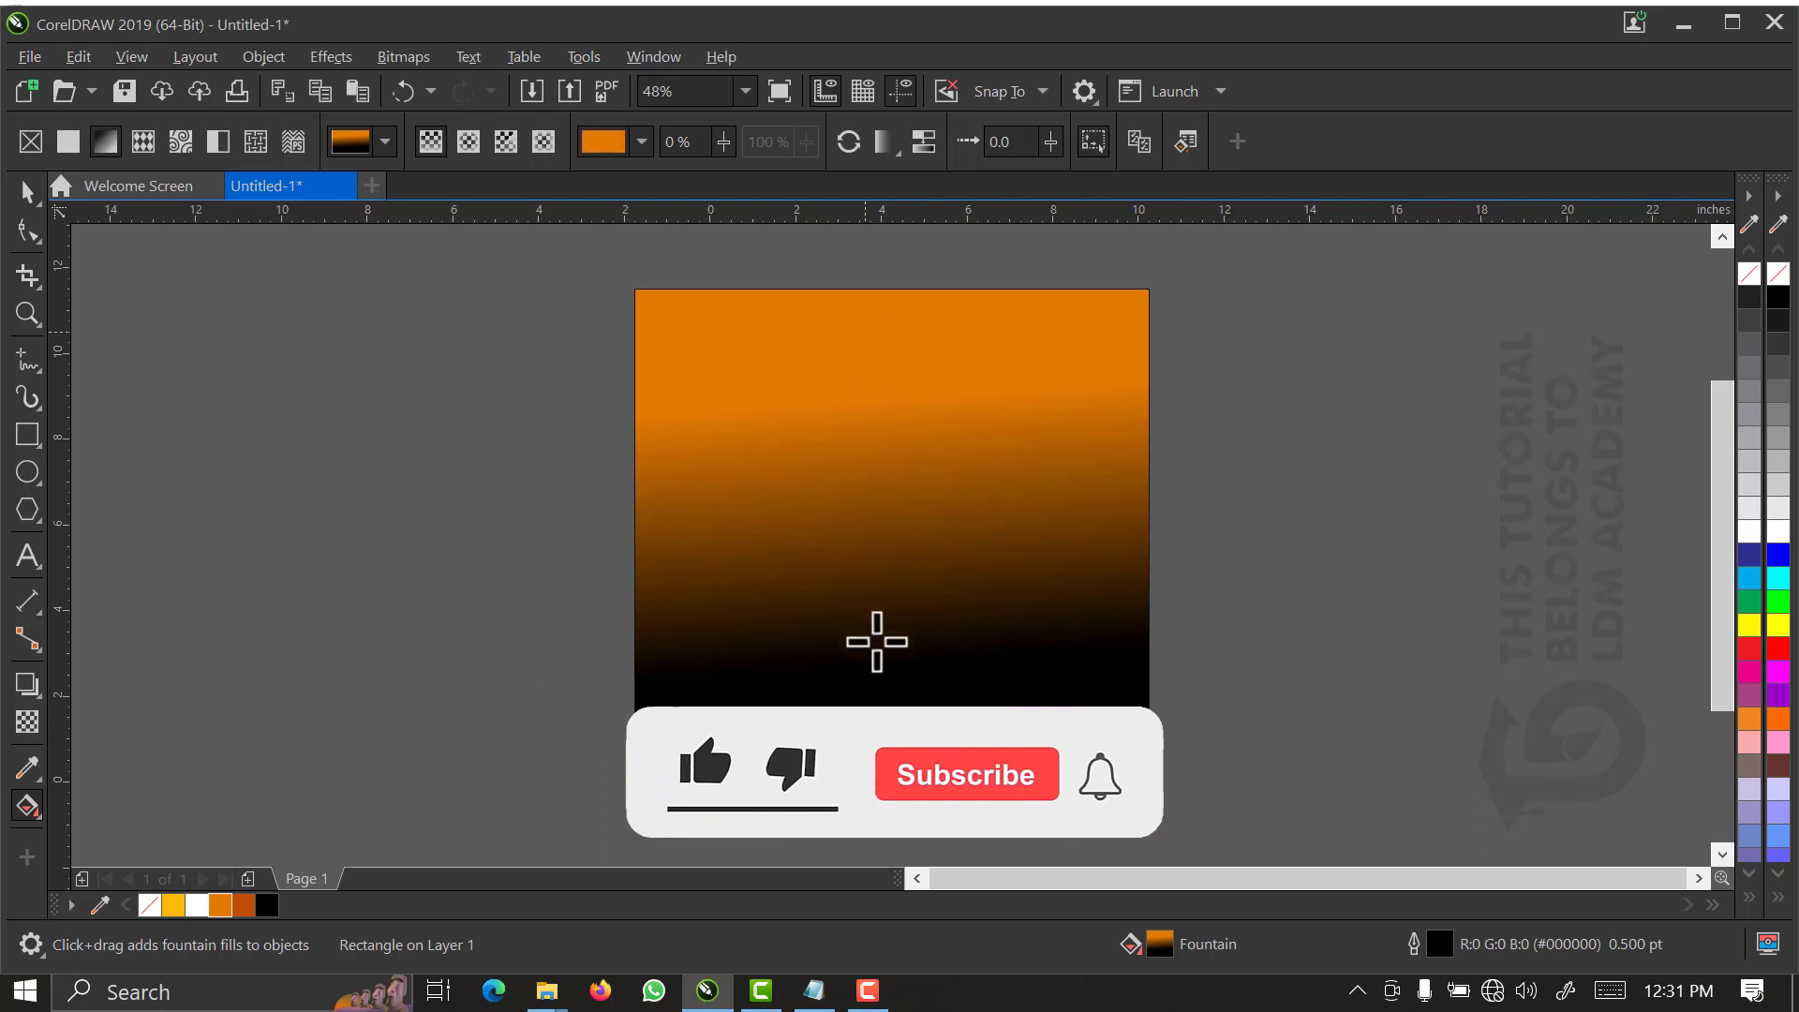
left_click_drag(884, 661, 883, 621)
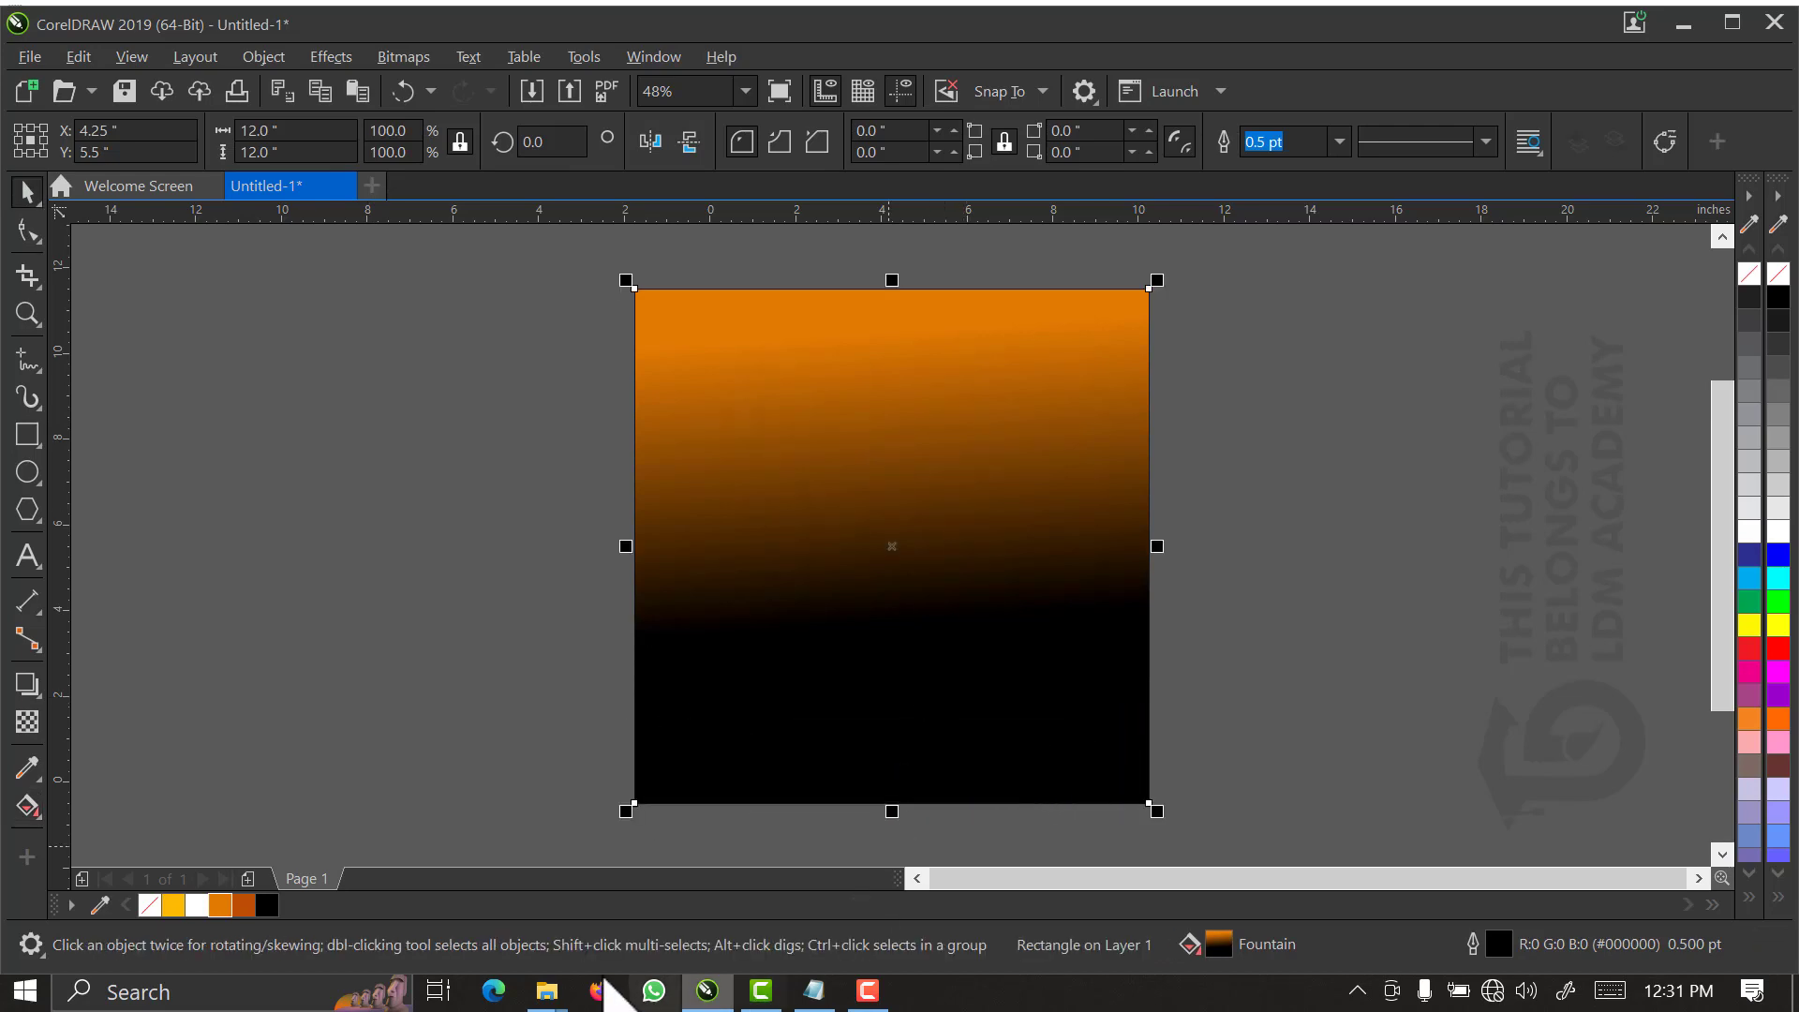
- Bring the gold-lips portrait JPG, the yellow stage light PNG and the multicolored-turban woman PNG from the EBONIES NIGHT RESOURCES folder into the drawing
left_click(547, 990)
left_click(731, 901)
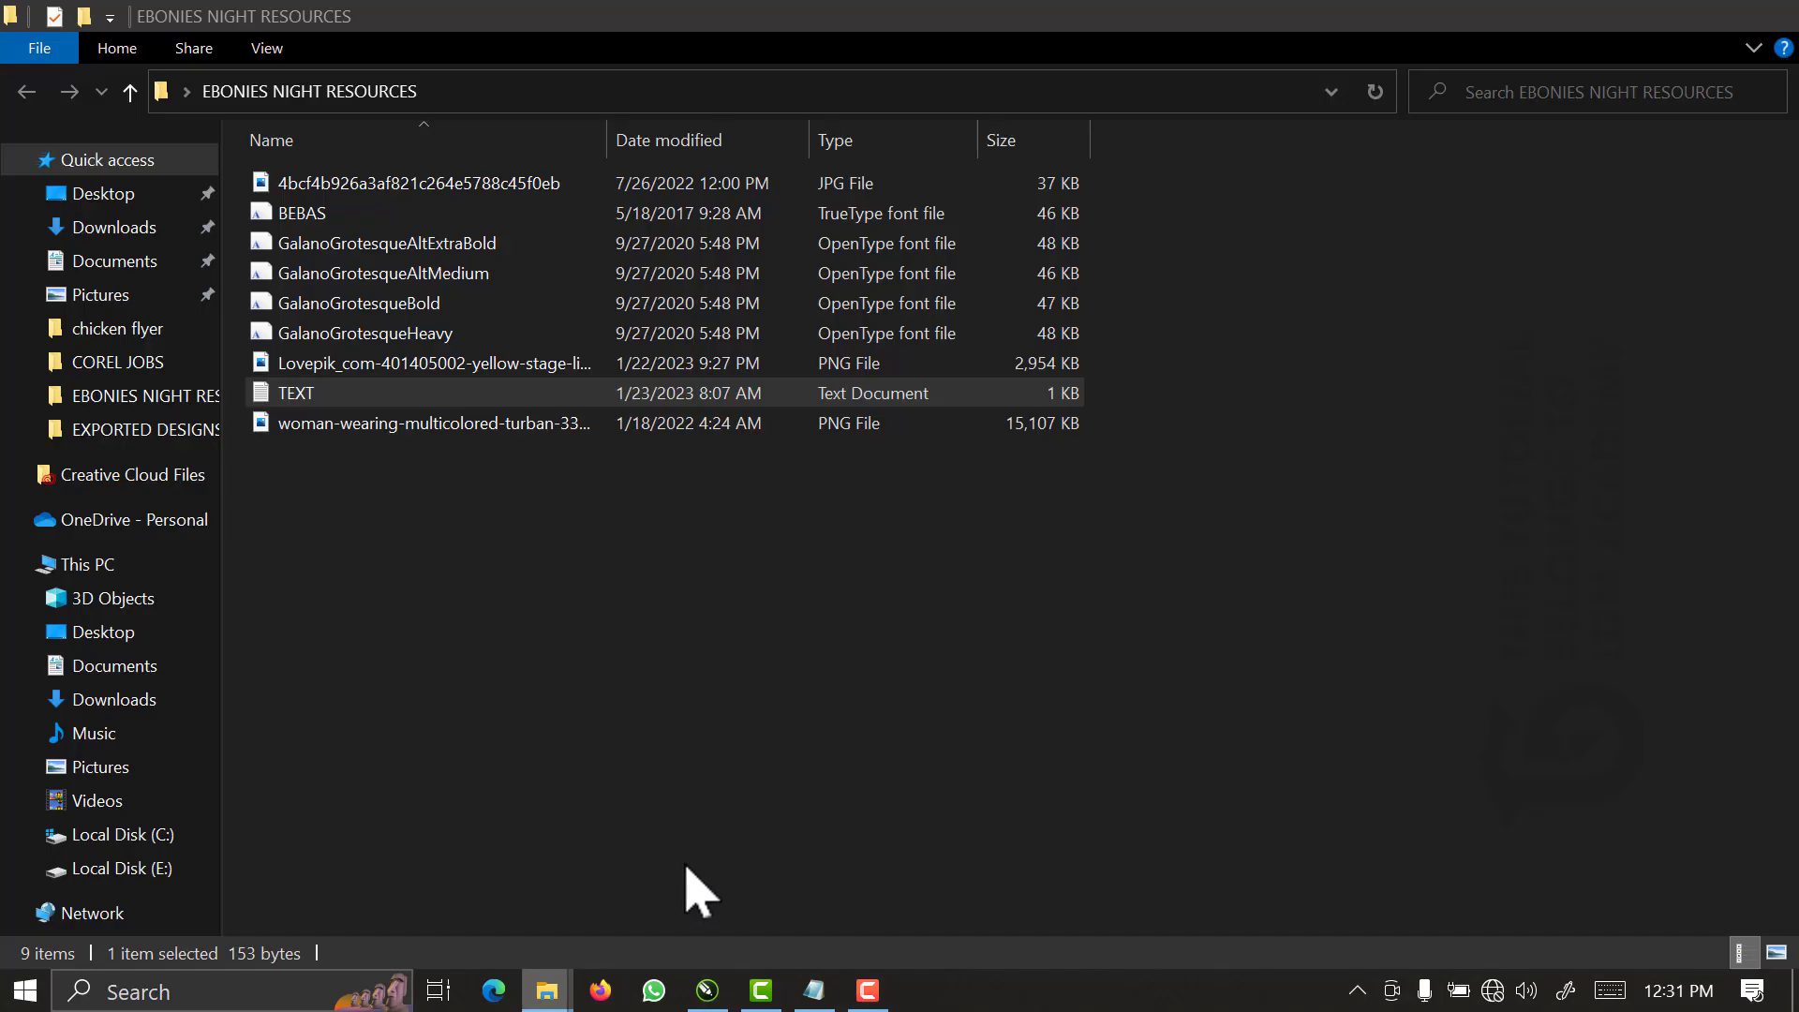
left_click(295, 186)
left_click(301, 366, "ctrl")
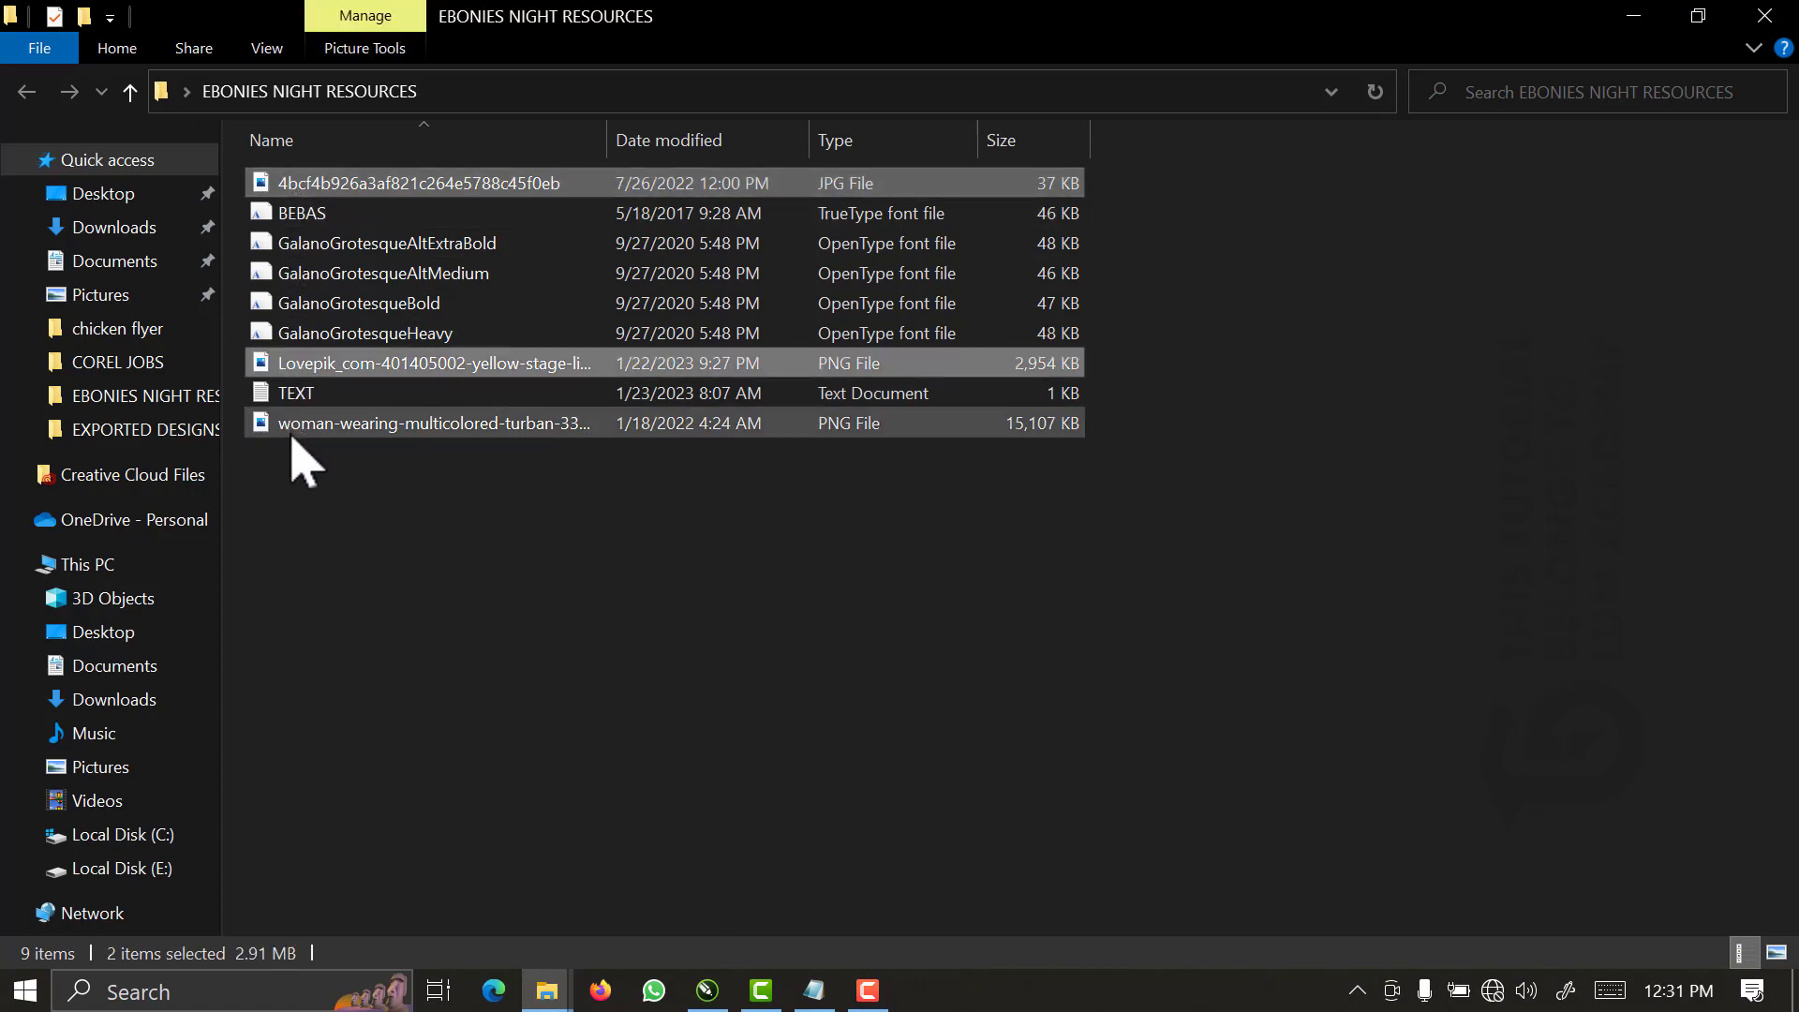
left_click(291, 424, "ctrl")
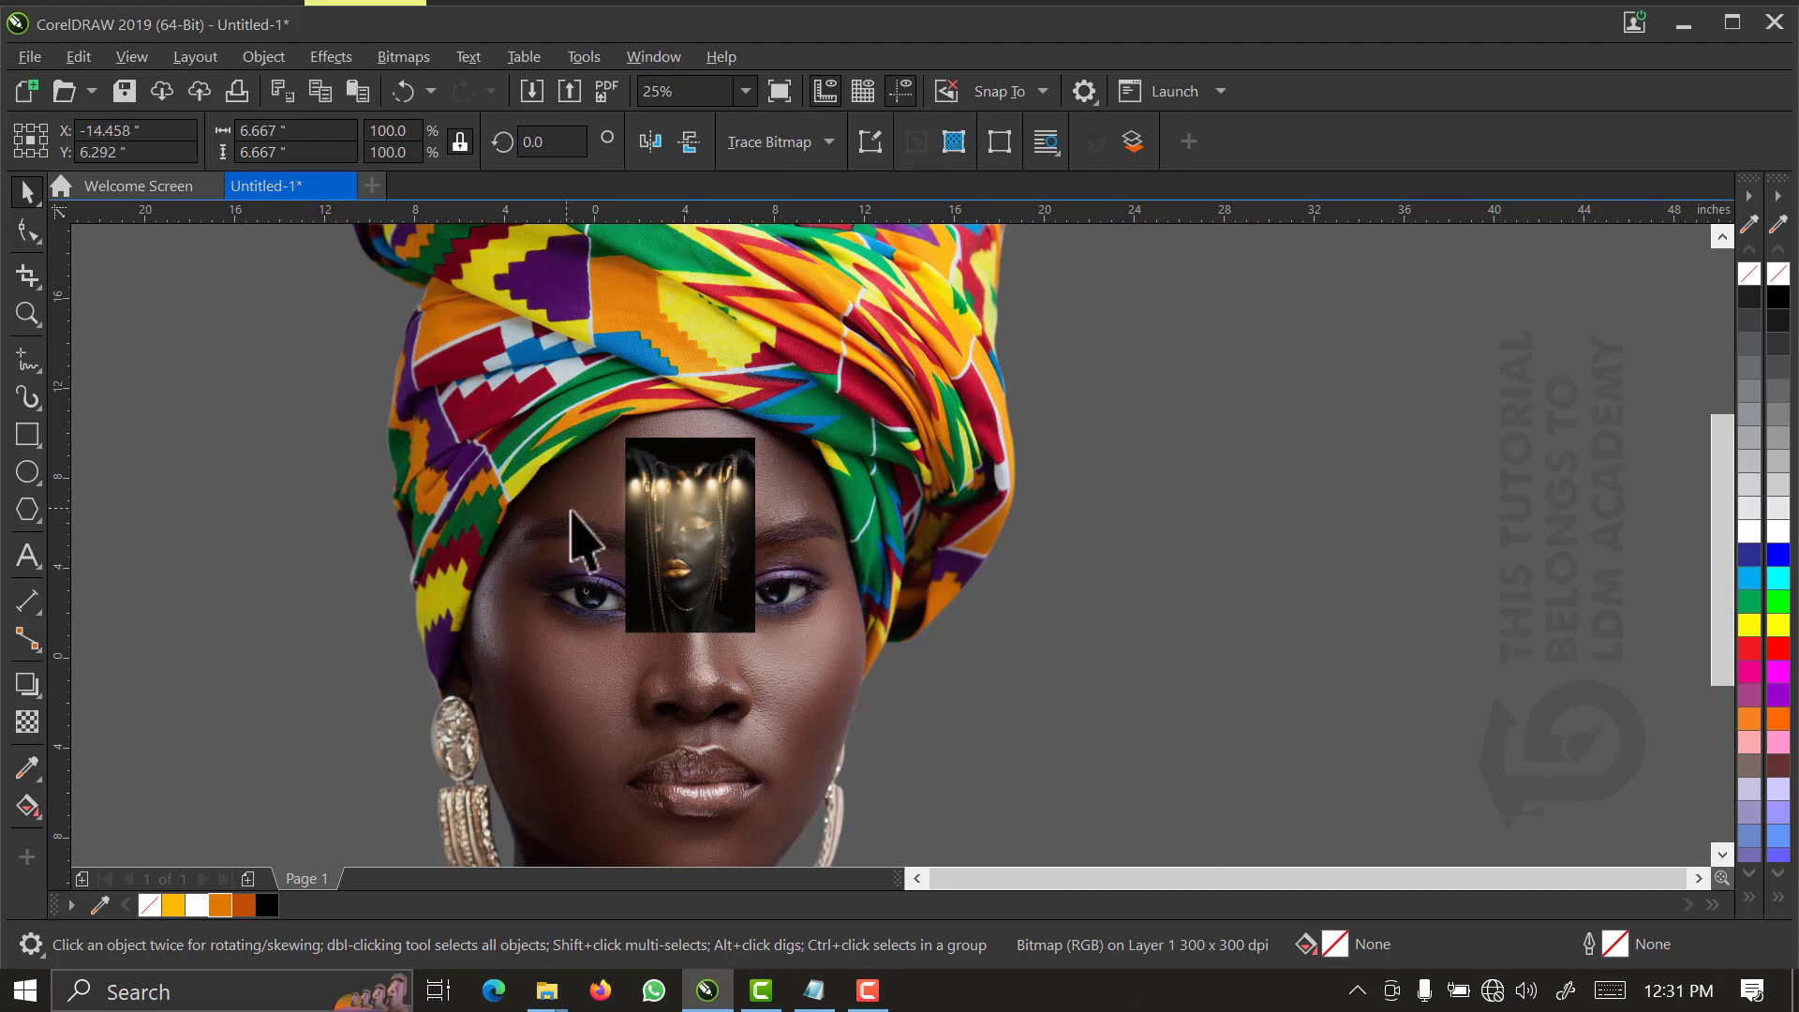
- Move the gold-lips portrait and stage lights off the page to its left, and scale the turban woman to 16.5% on the page
left_click_drag(715, 594, 290, 406)
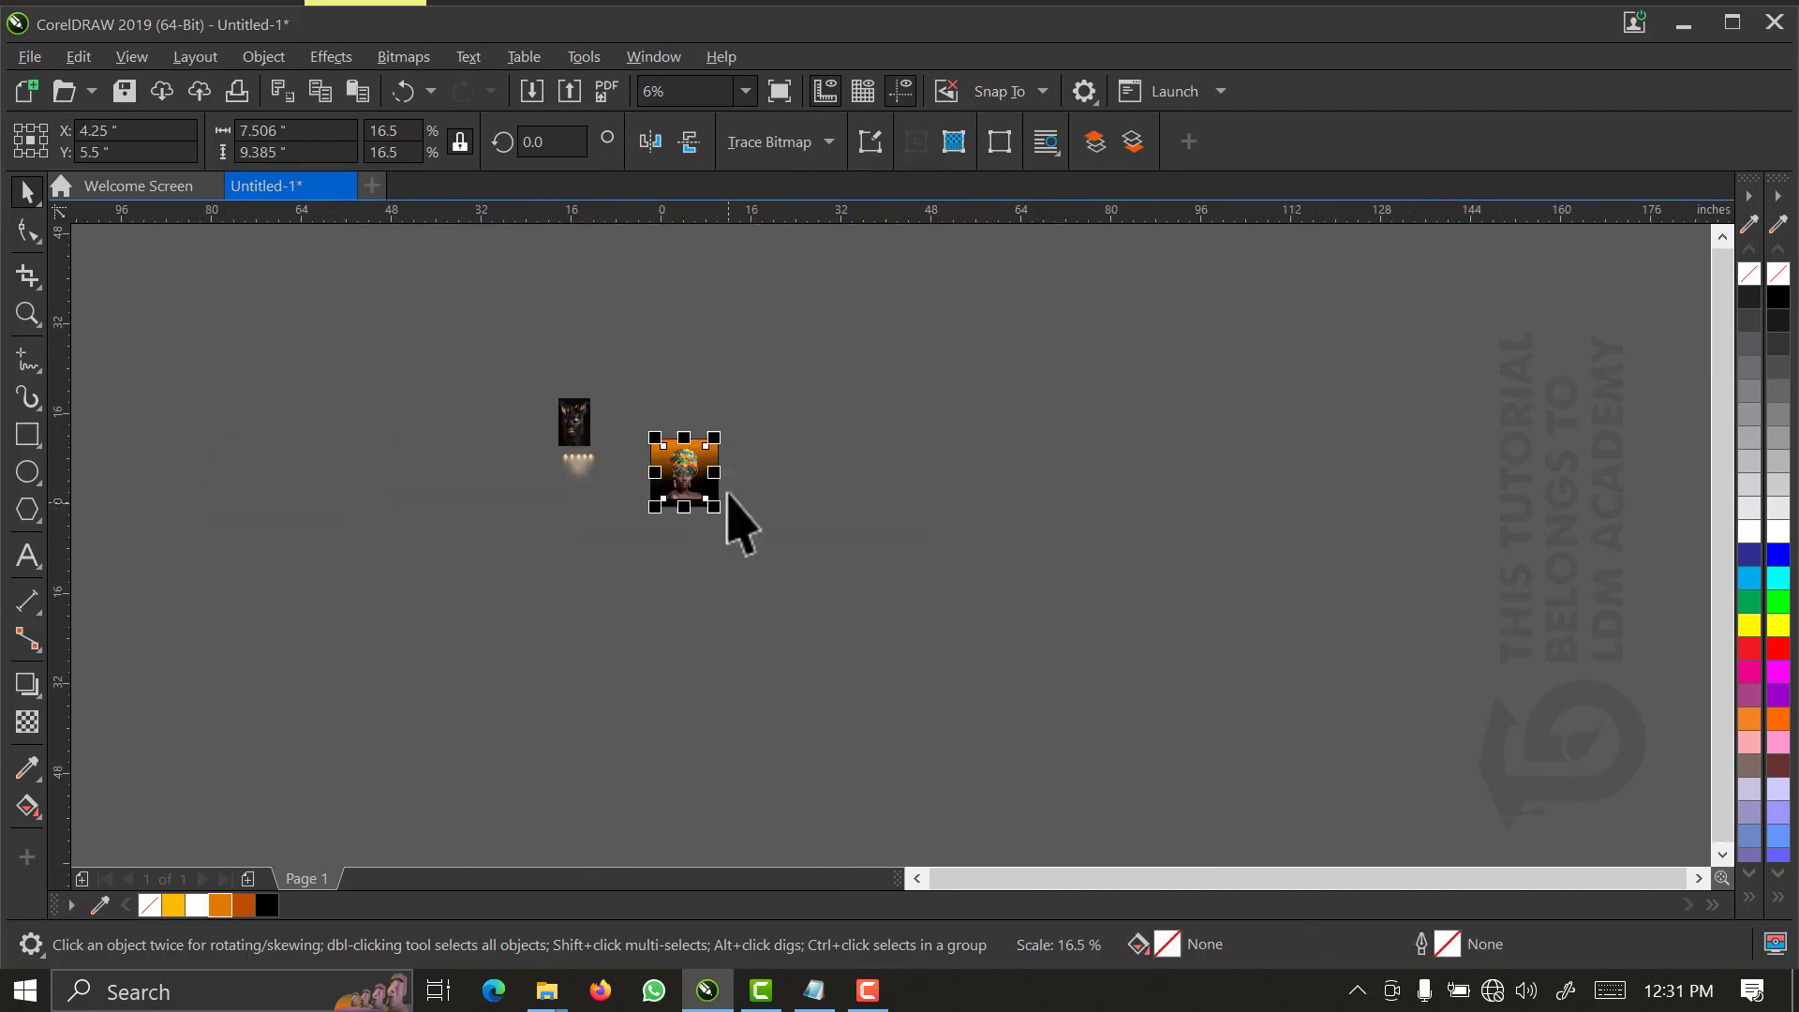
key("z")
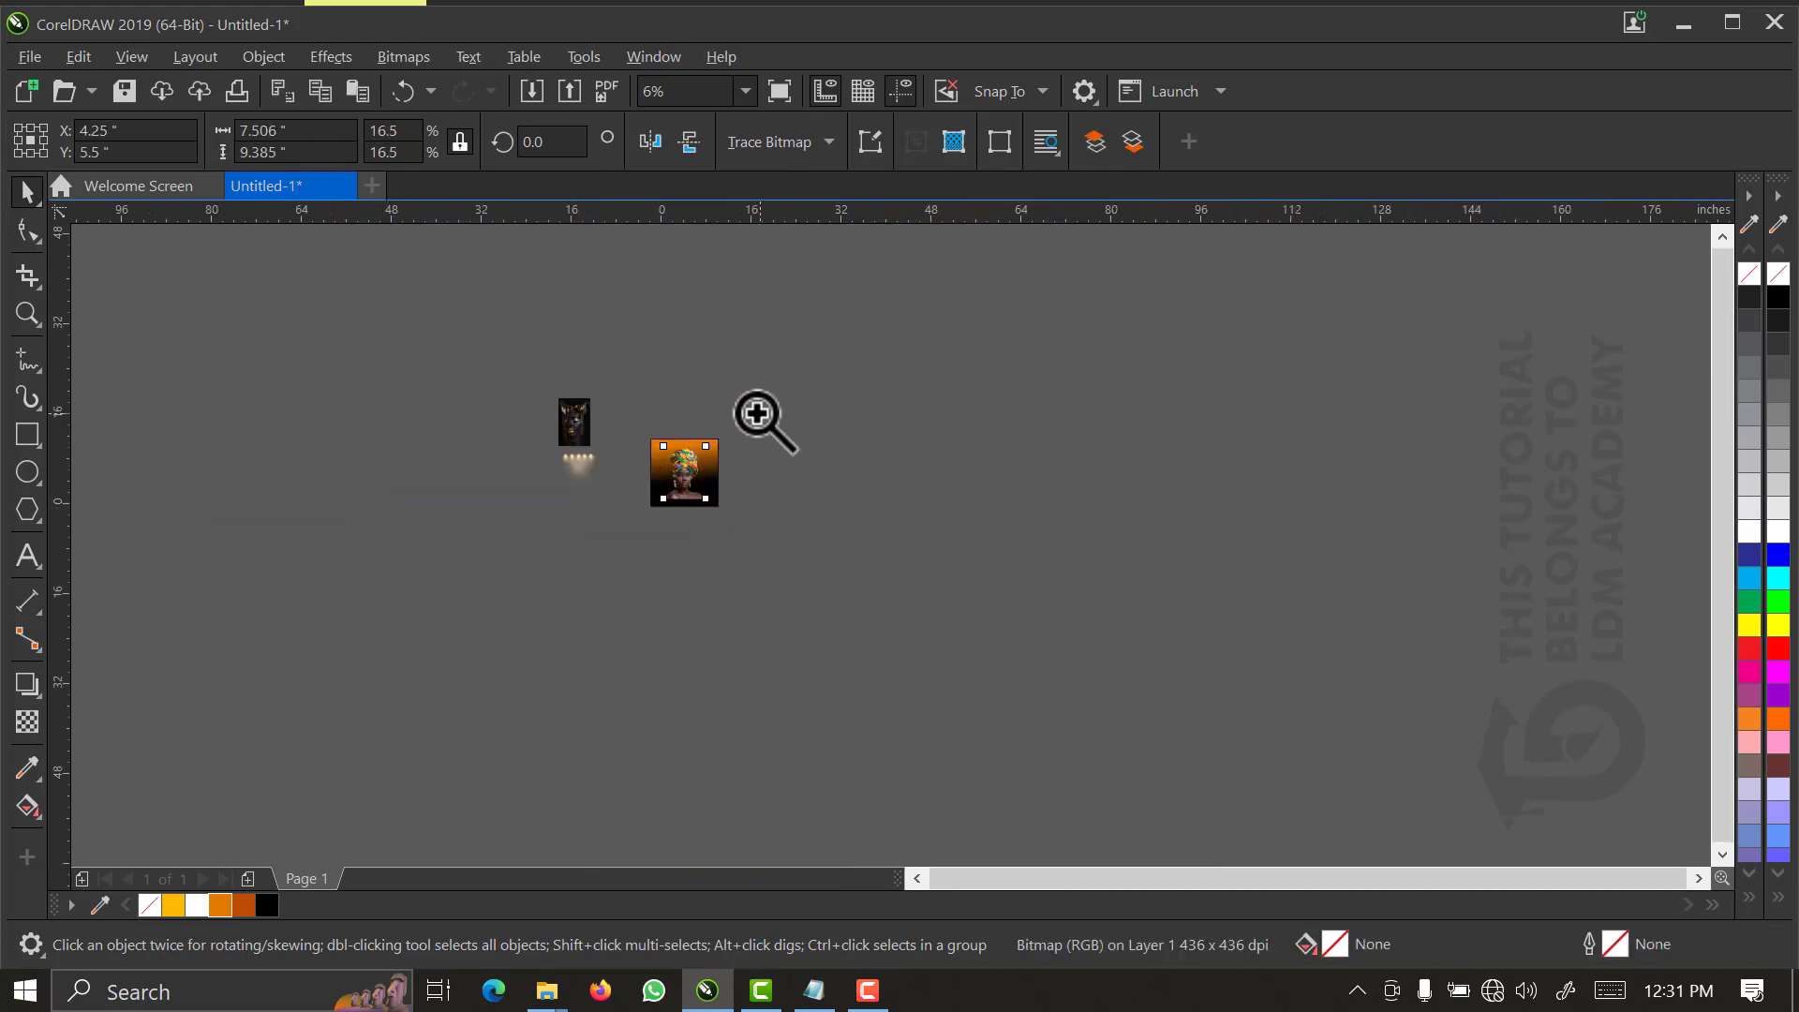
left_click_drag(759, 411, 533, 515)
key("space")
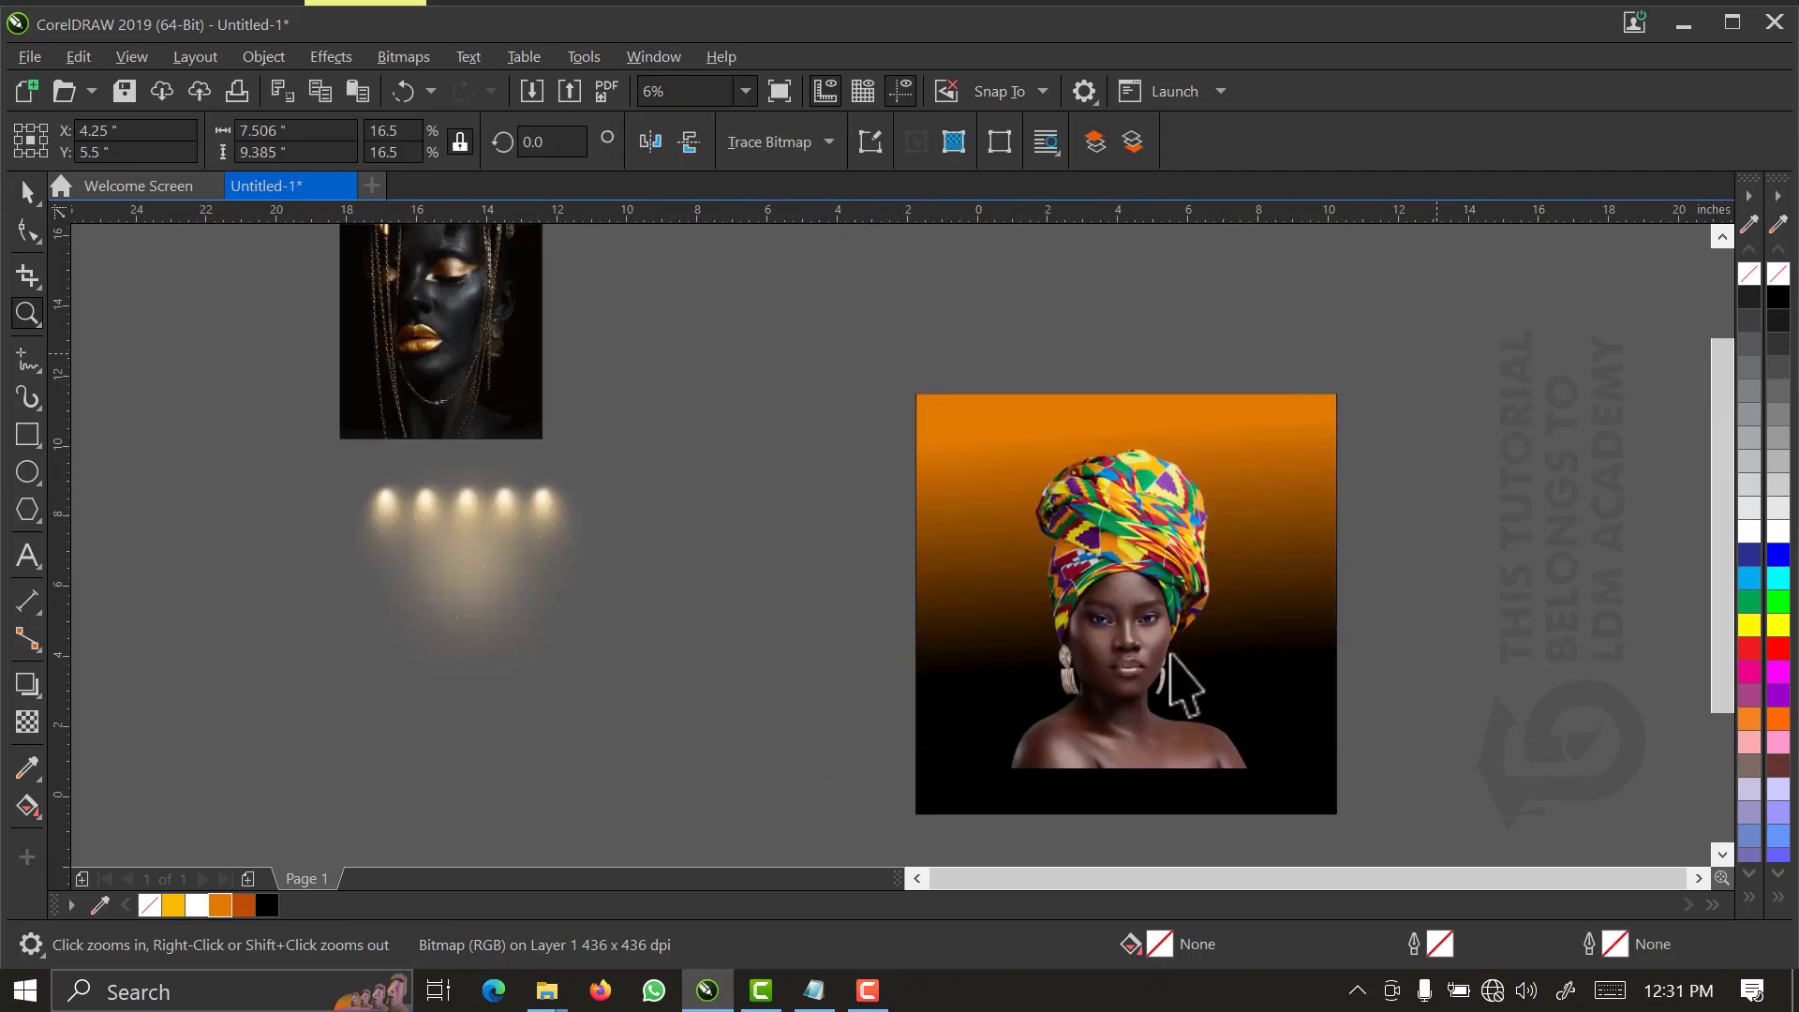
- Shift the turban woman leftward across the page edge and PowerClip her inside the orange-black gradient rectangle
right_click(1118, 662)
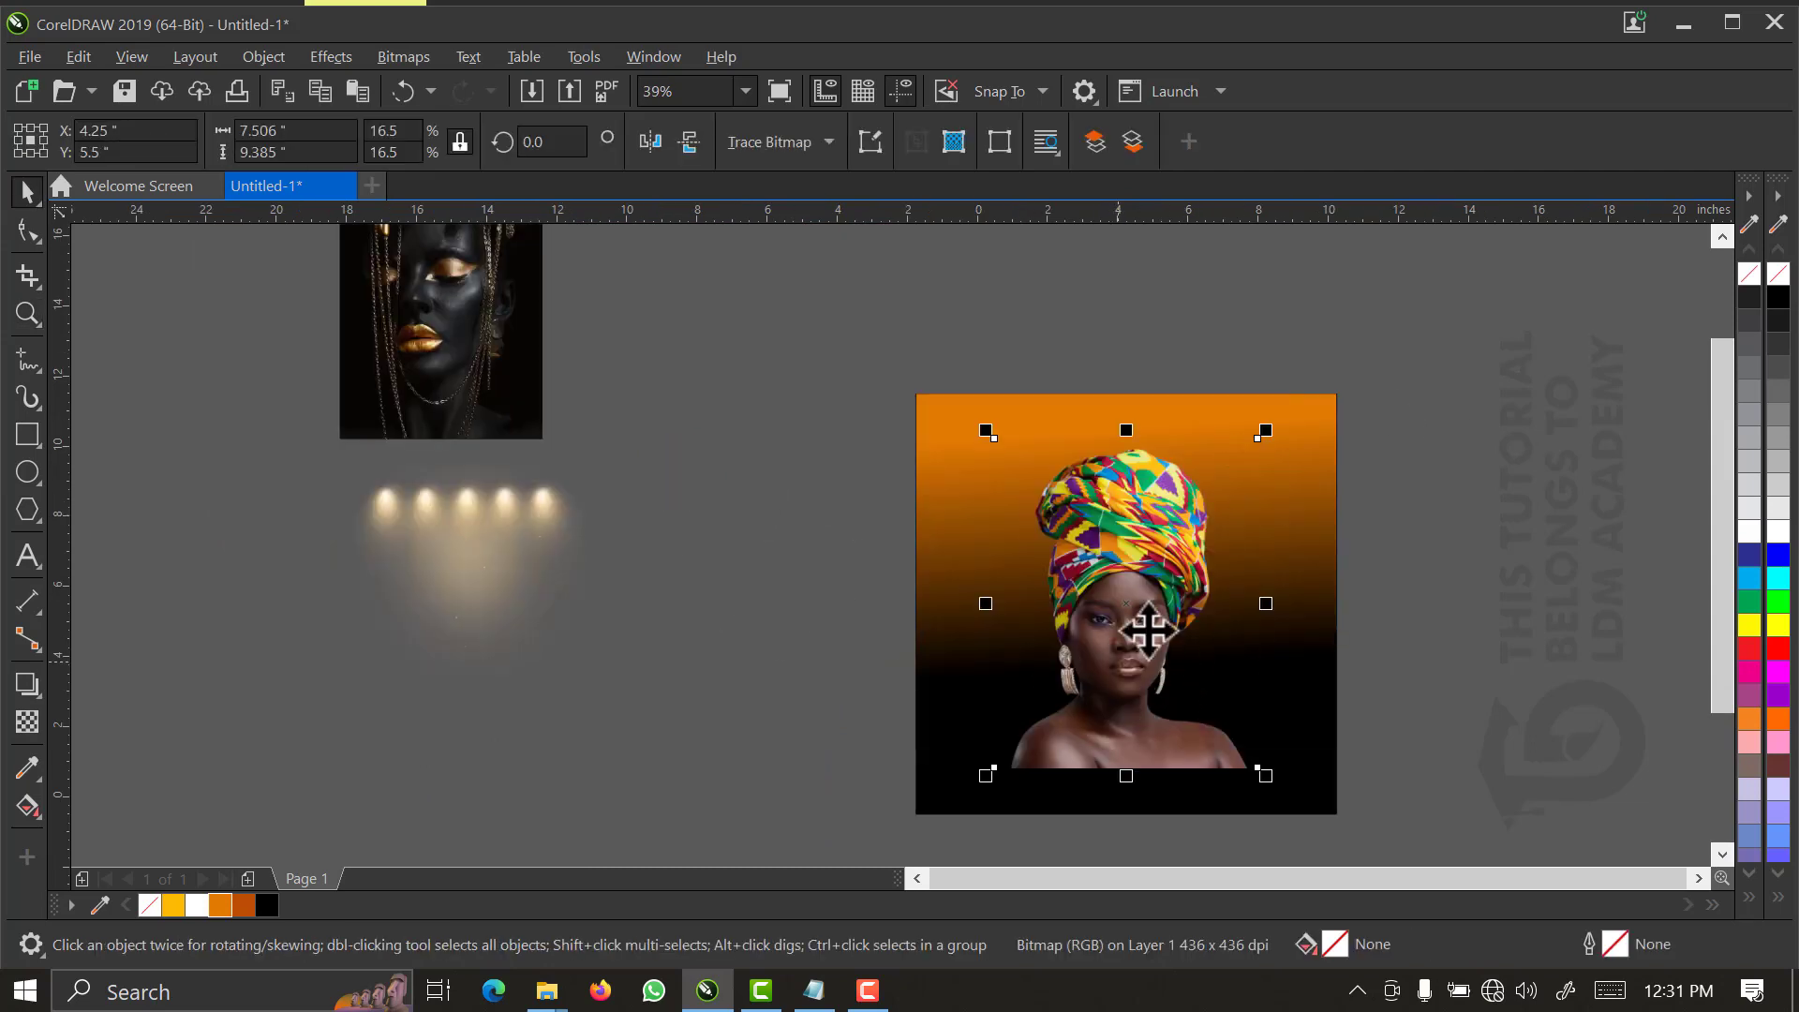
left_click(770, 549)
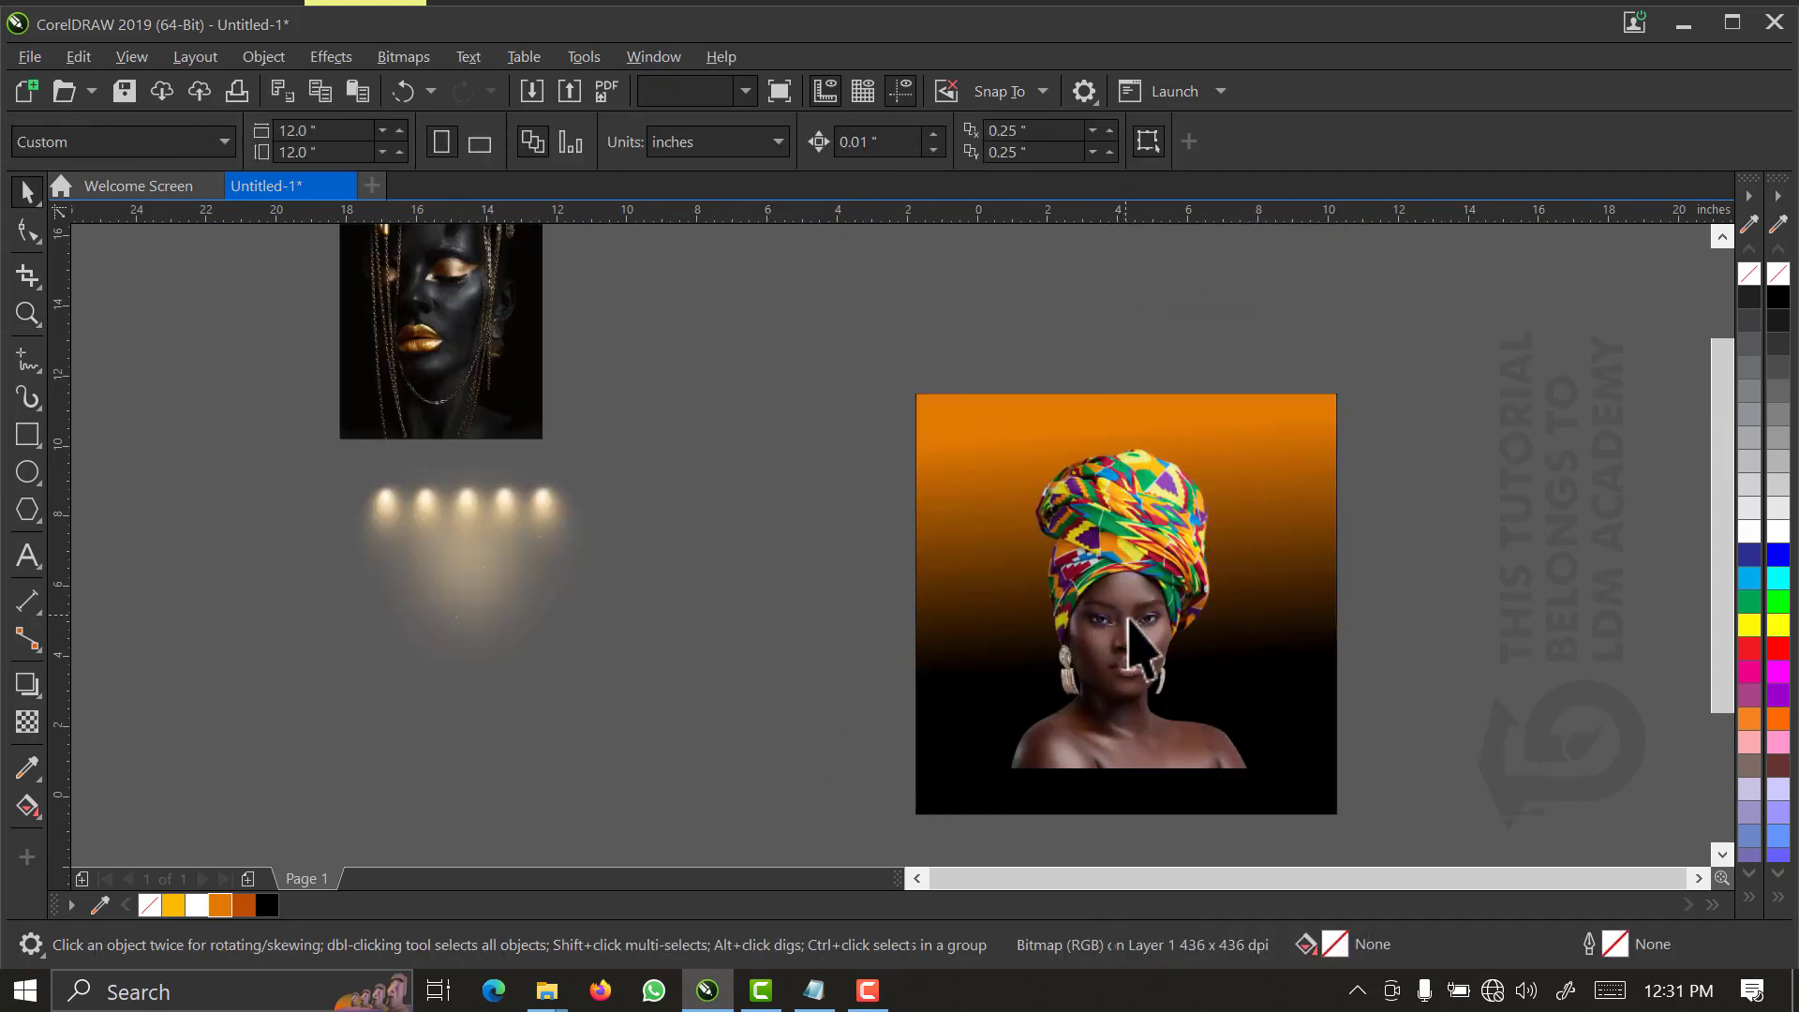
left_click_drag(1142, 622, 888, 611)
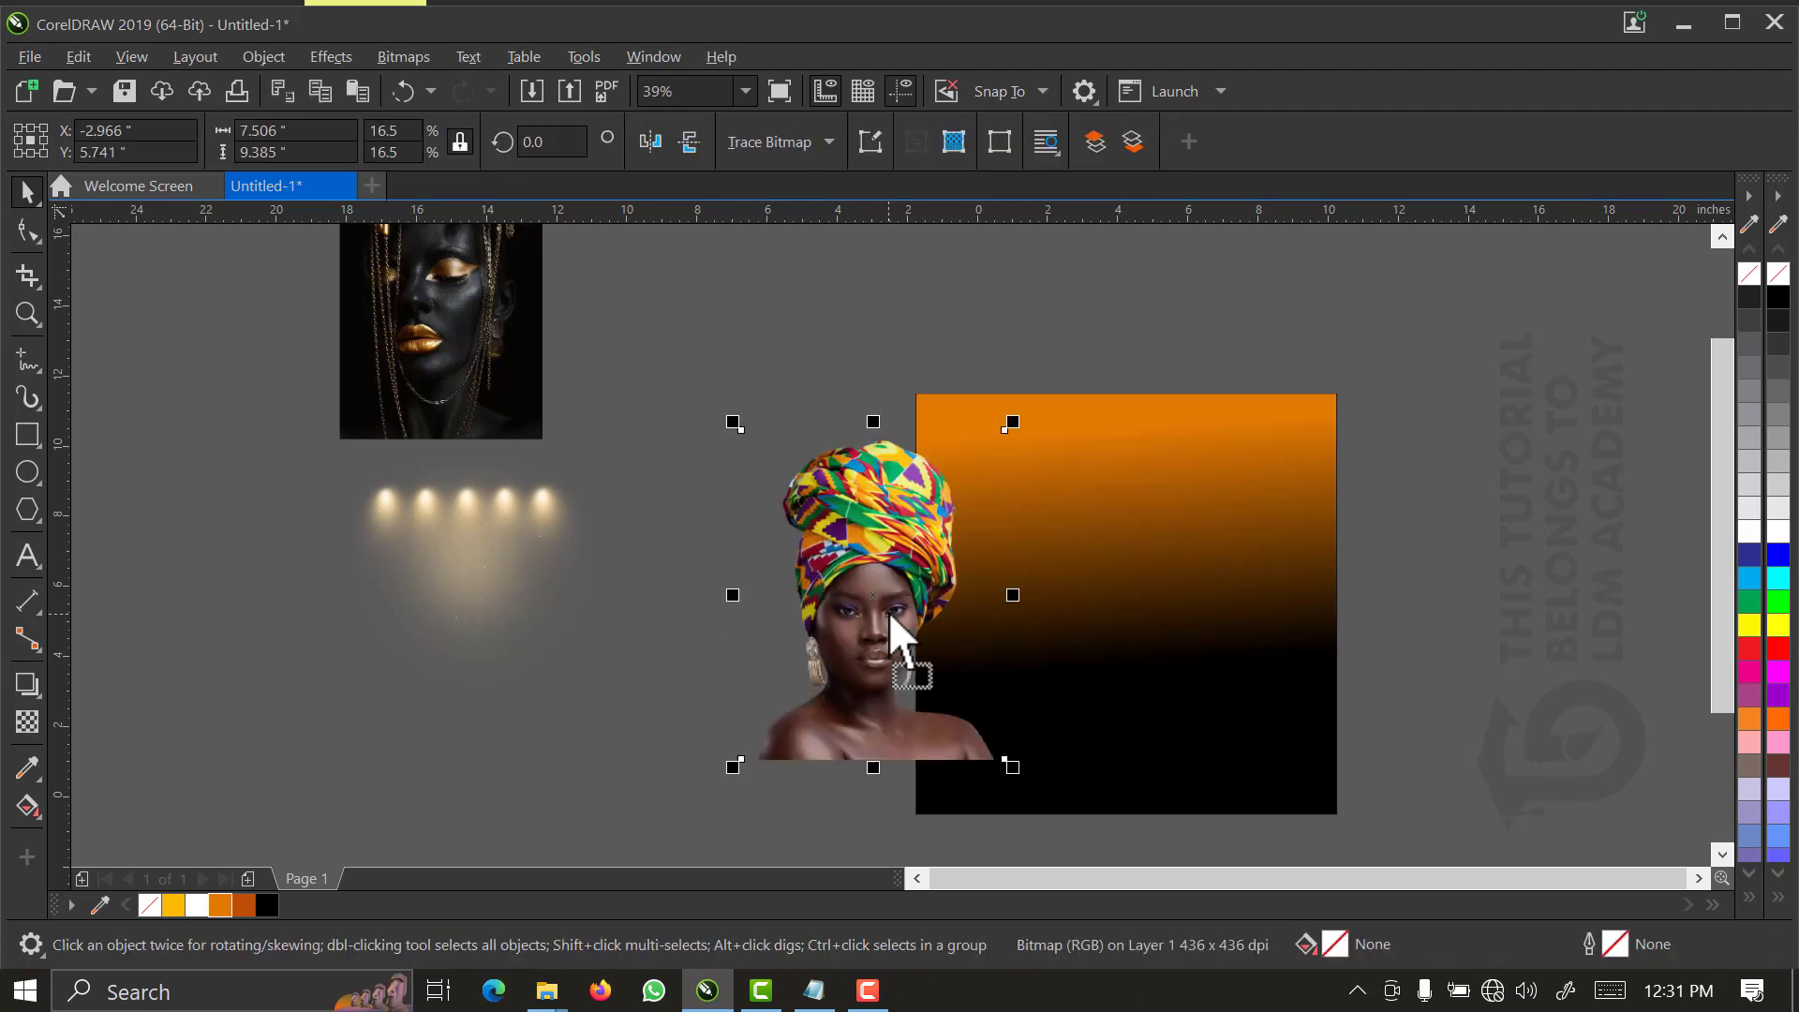
right_click(889, 614)
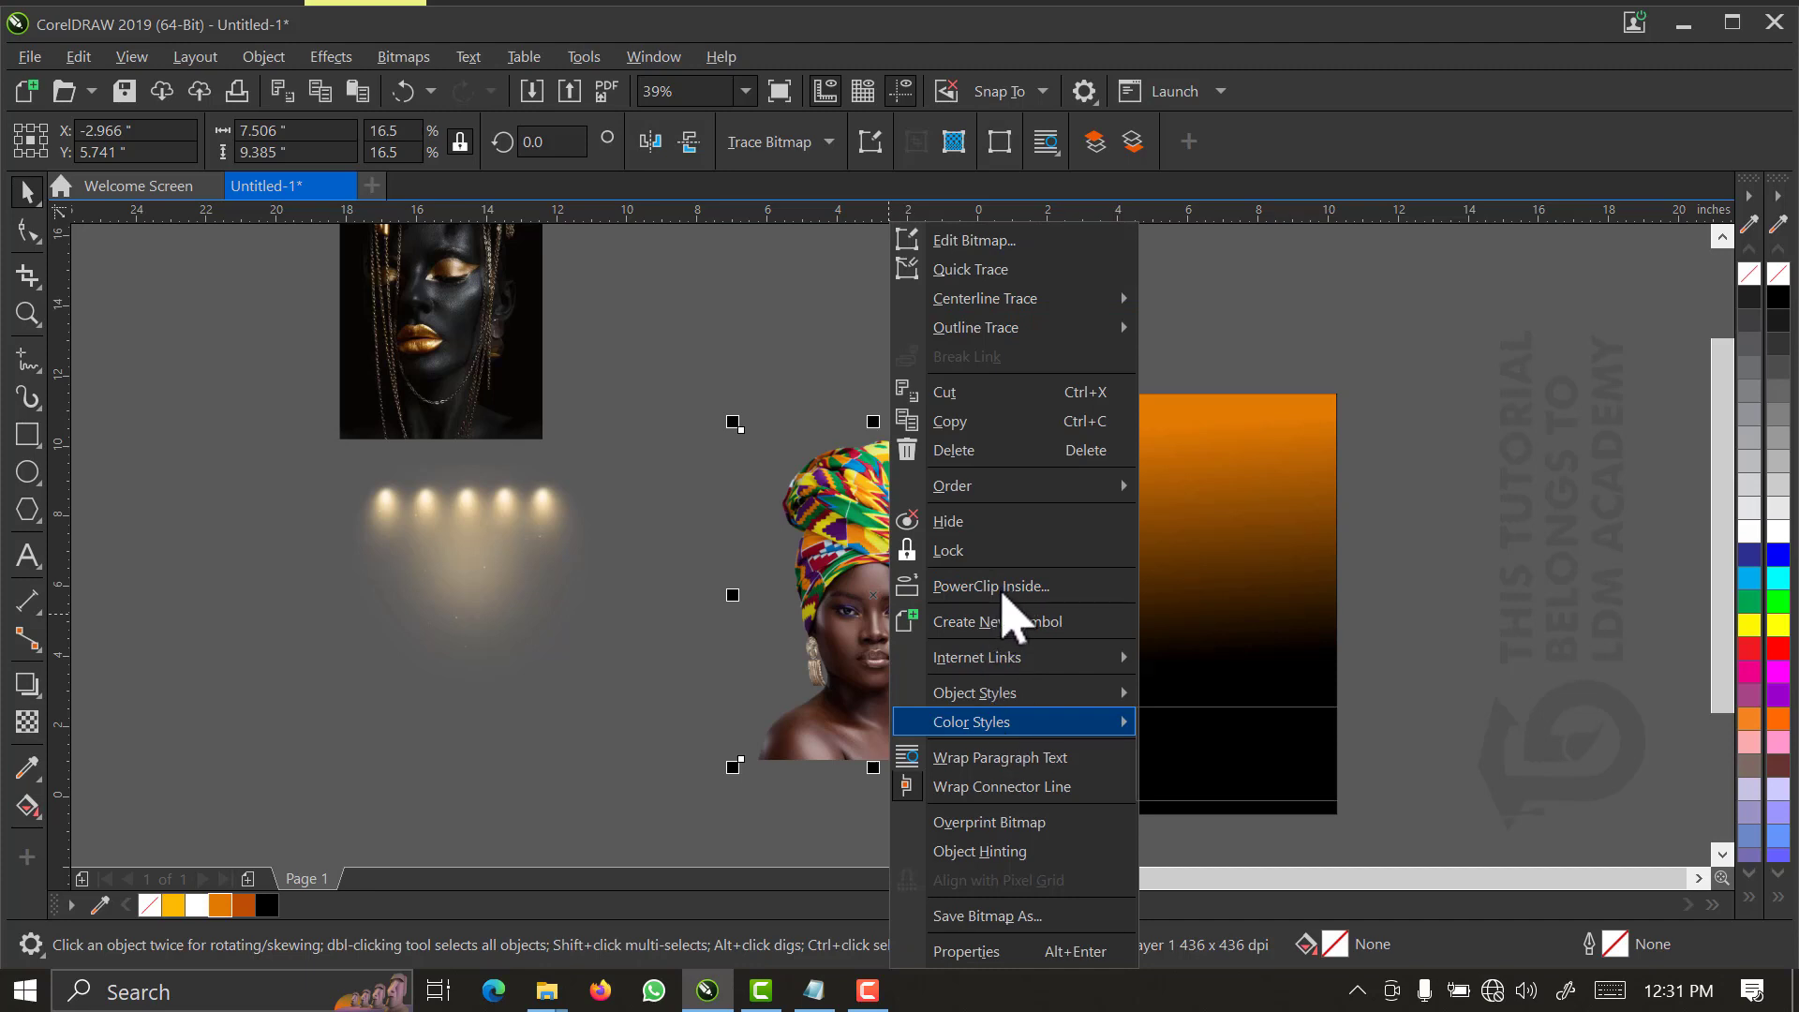
left_click(995, 588)
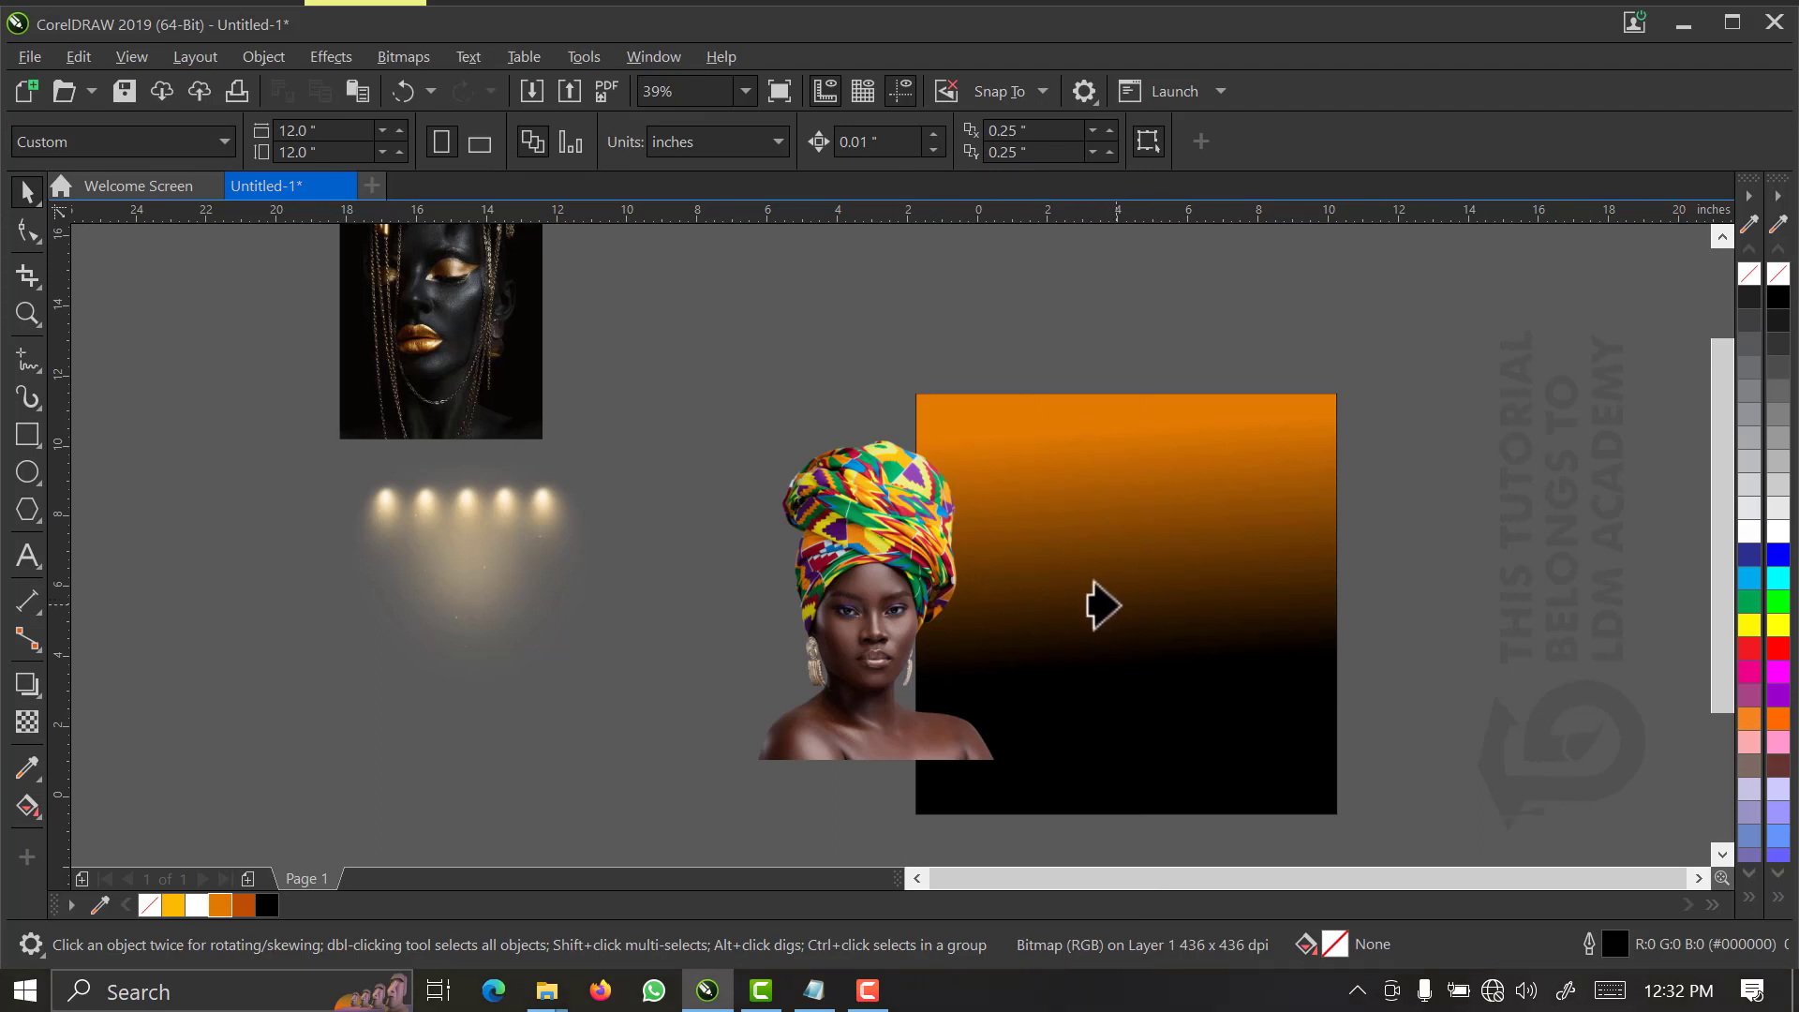
left_click(1119, 605)
- Open the rectangle's PowerClip contents for editing, move the woman to the page's lower-right corner and mirror her horizontally
right_click(1117, 607)
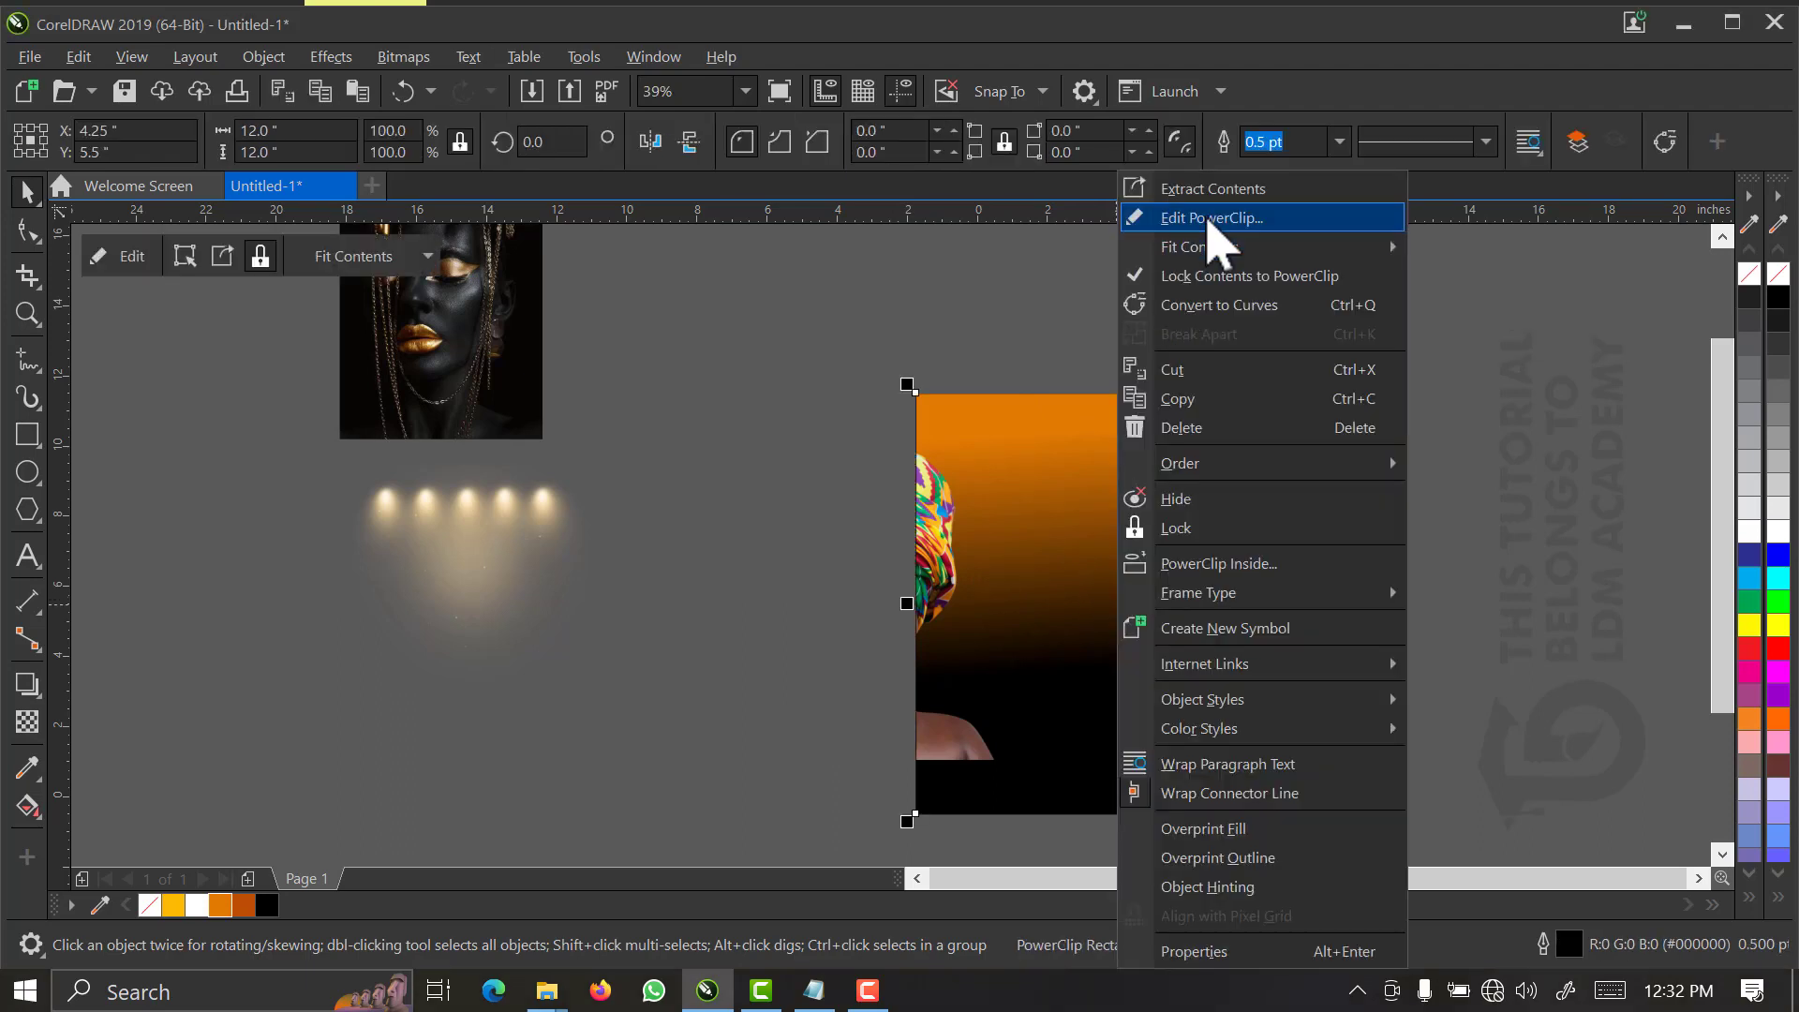
left_click(1208, 220)
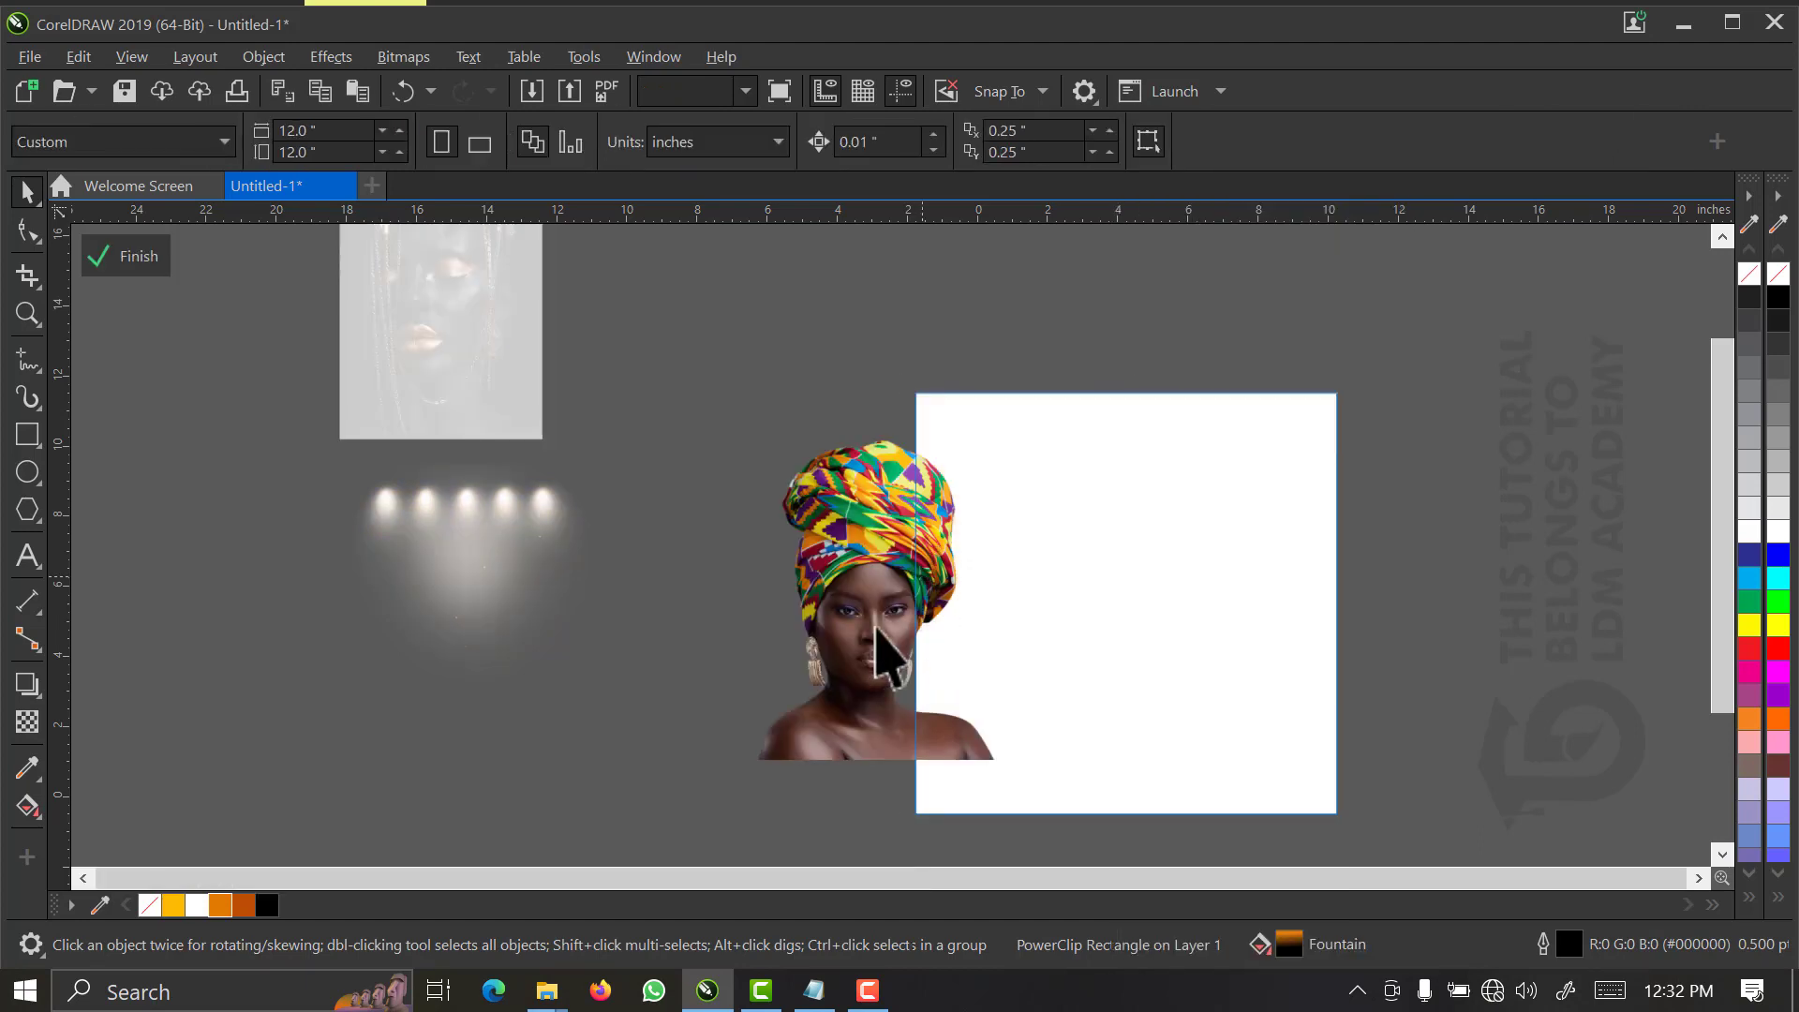
left_click(837, 660)
left_click_drag(1109, 711, 1250, 724)
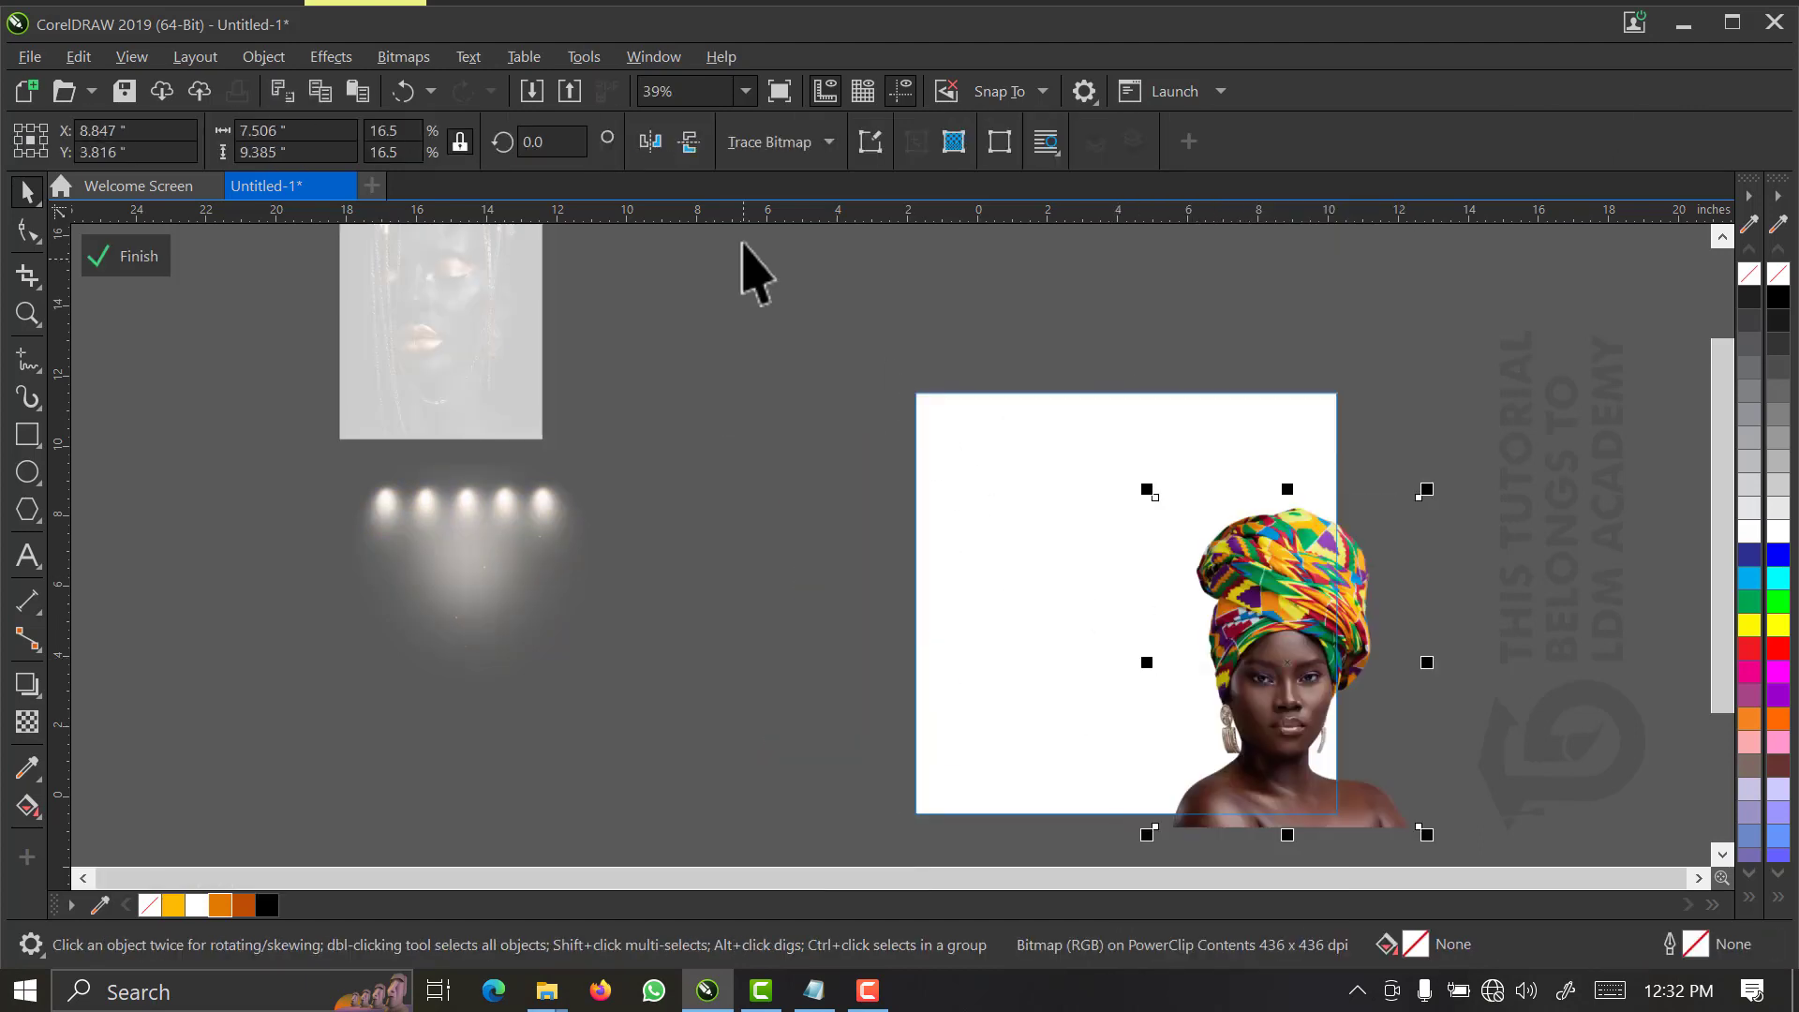
left_click(662, 146)
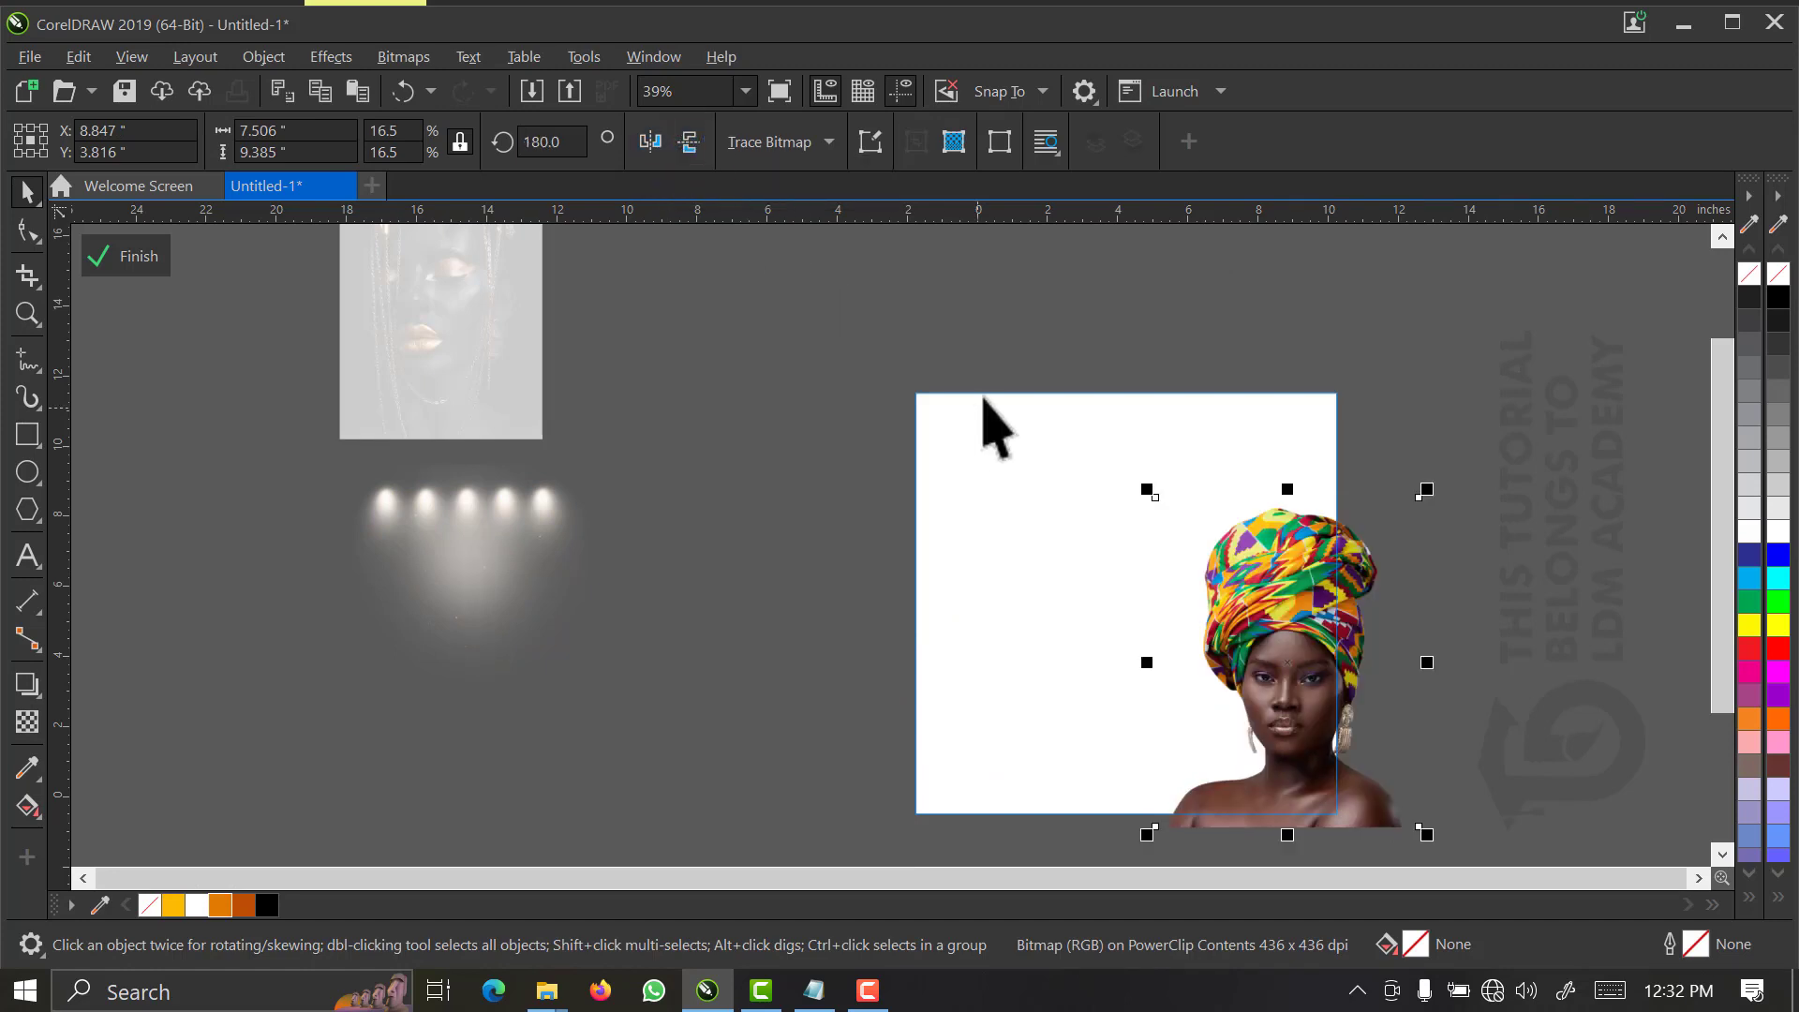
- Align the woman's shoulders with the page's bottom edge and enlarge her to 18.5%, about 8.4 by 10.5 inches
key("F2")
left_click_drag(1453, 423, 864, 798)
left_click(1133, 727)
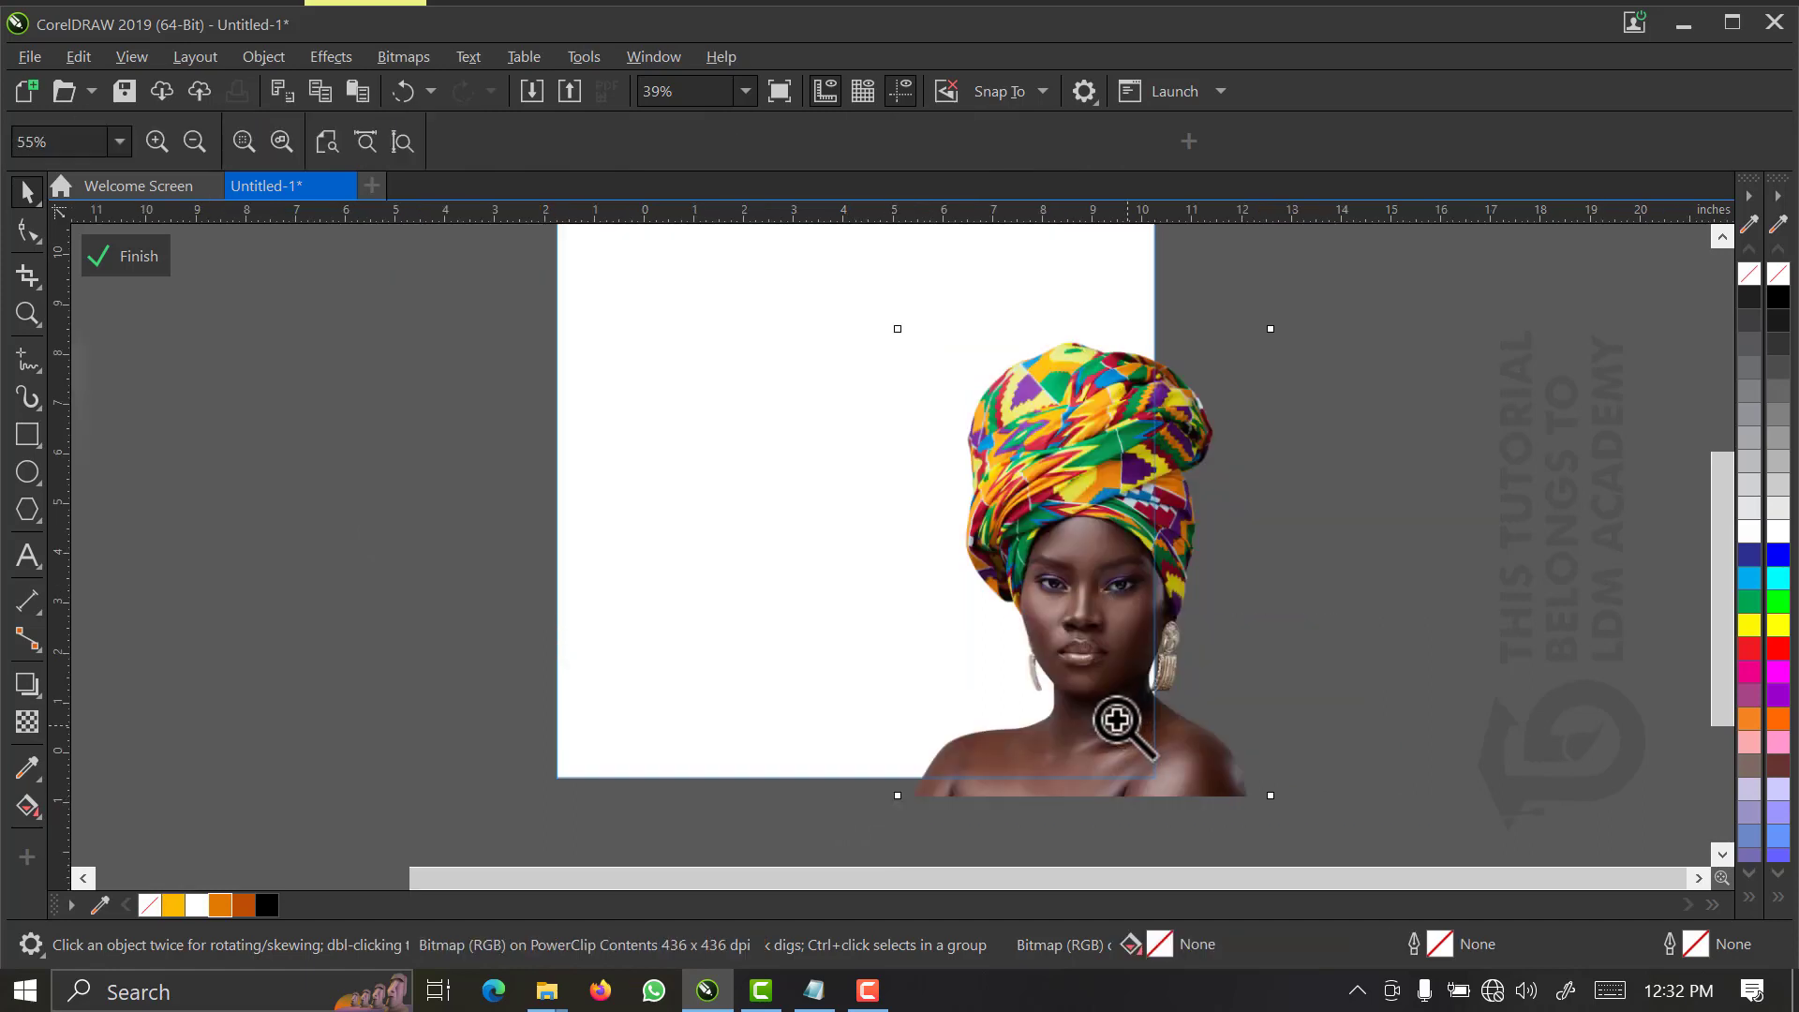
key("space")
left_click_drag(1092, 715, 1034, 642)
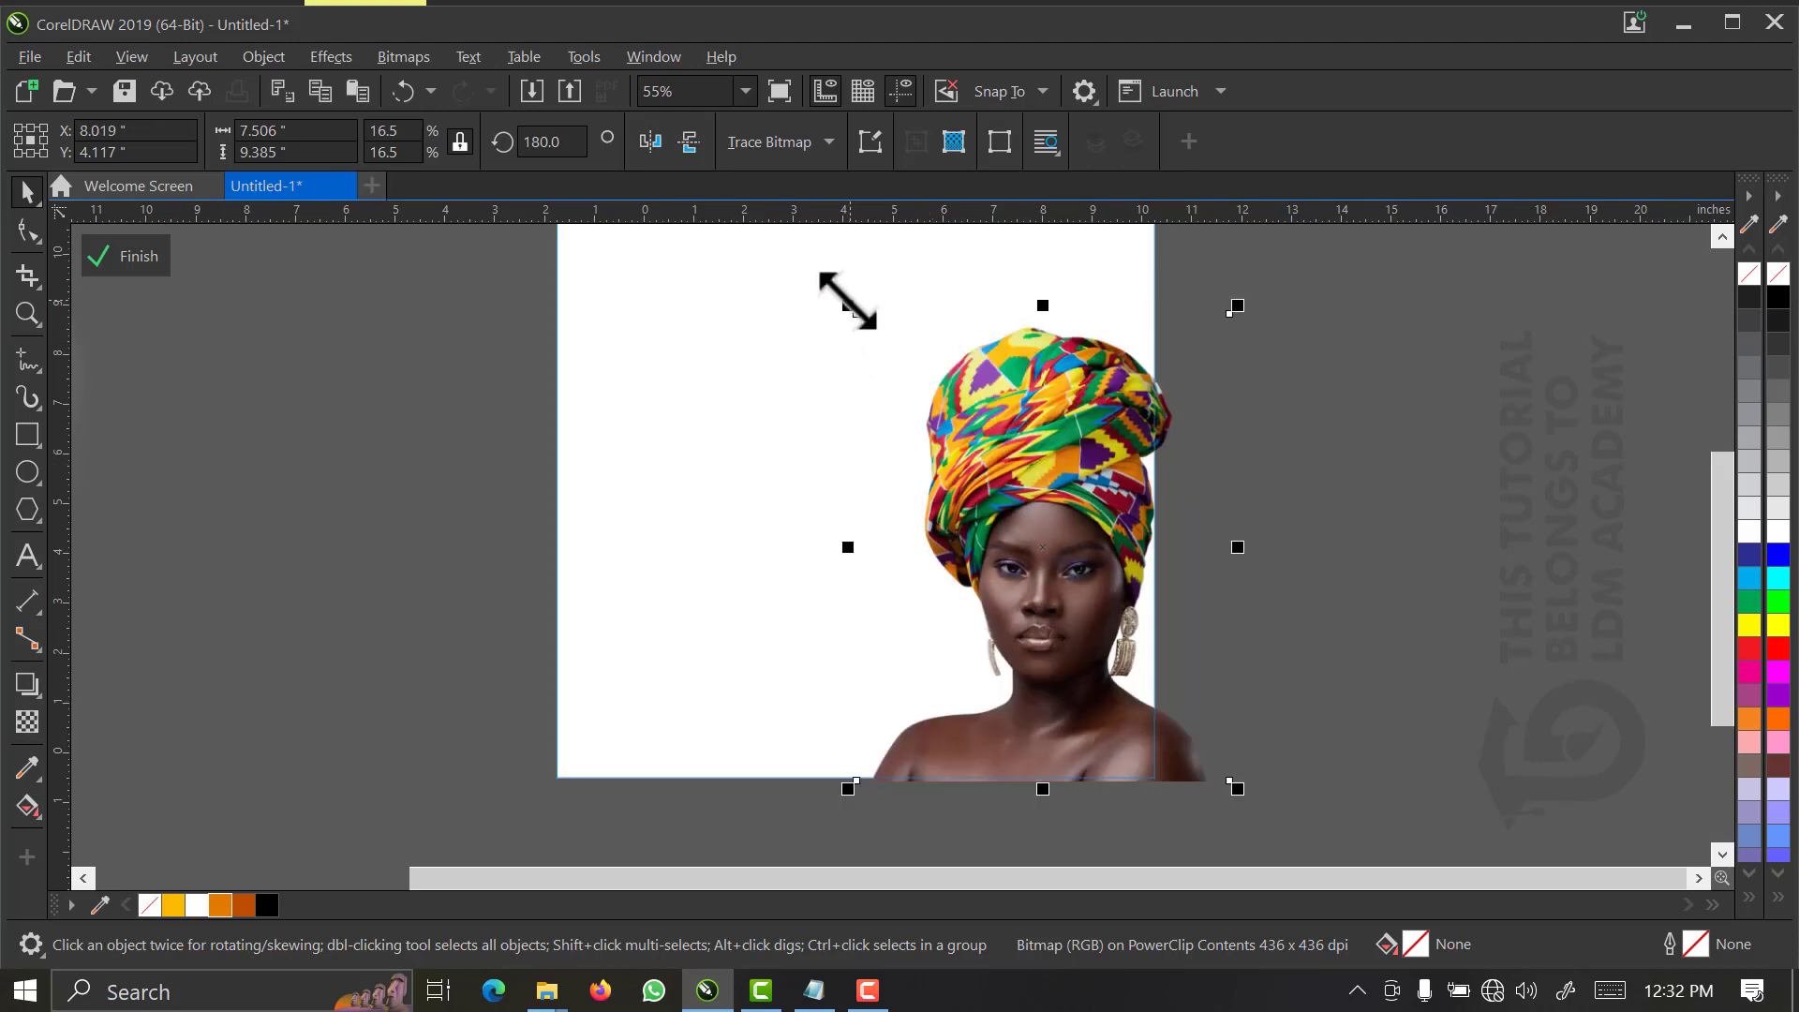
left_click_drag(848, 302, 800, 240)
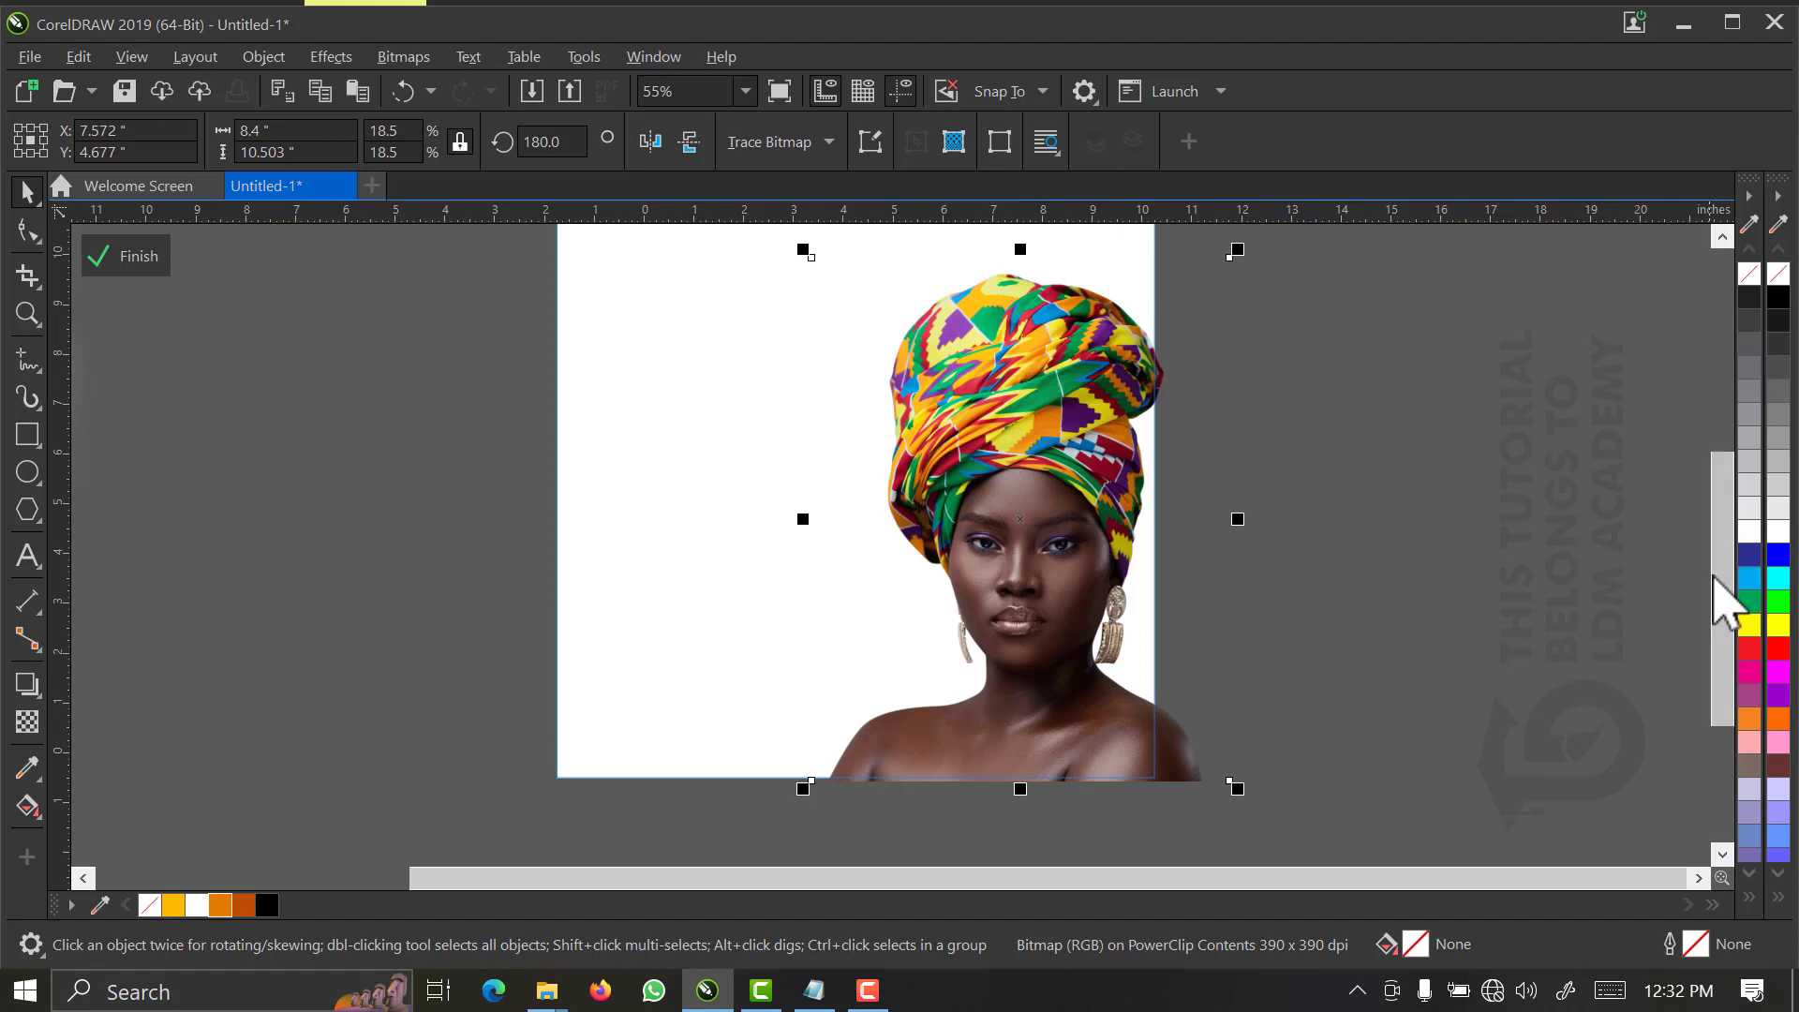
left_click_drag(1727, 594, 1715, 563)
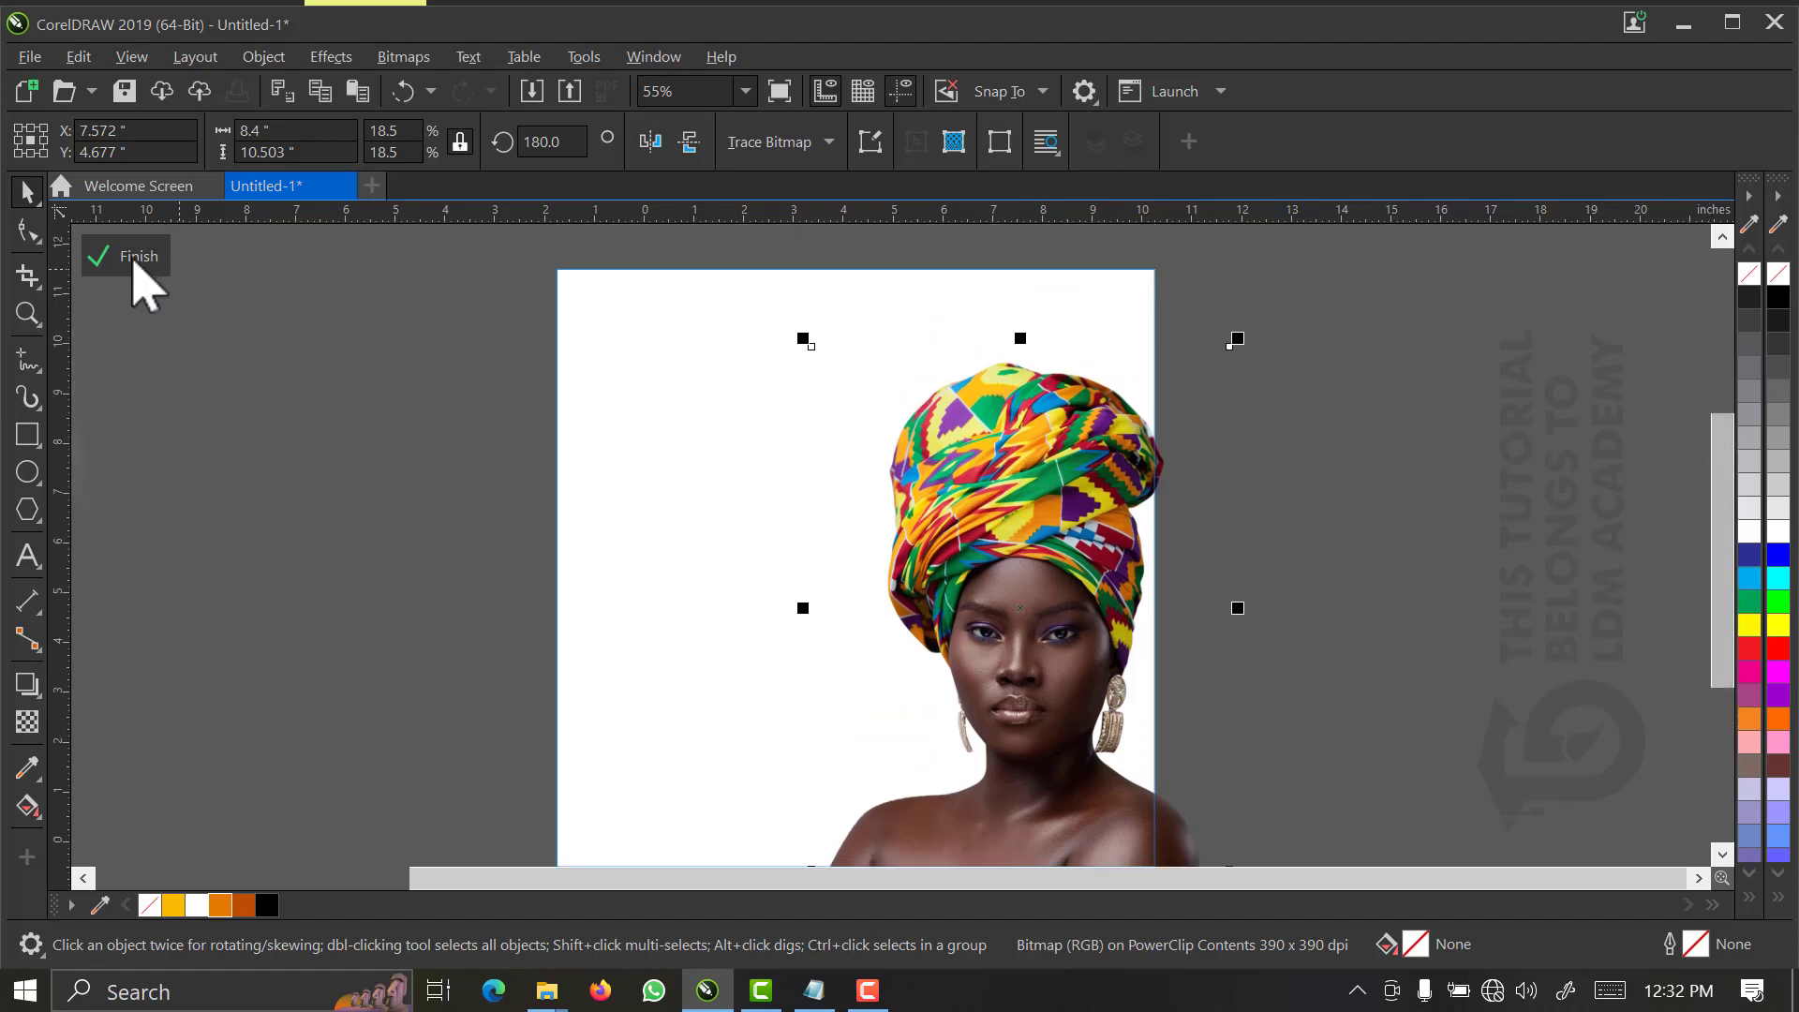
- Finish editing the PowerClip, and PowerClip the stage lights and gold-lips portrait together inside the gradient rectangle
left_click(133, 265)
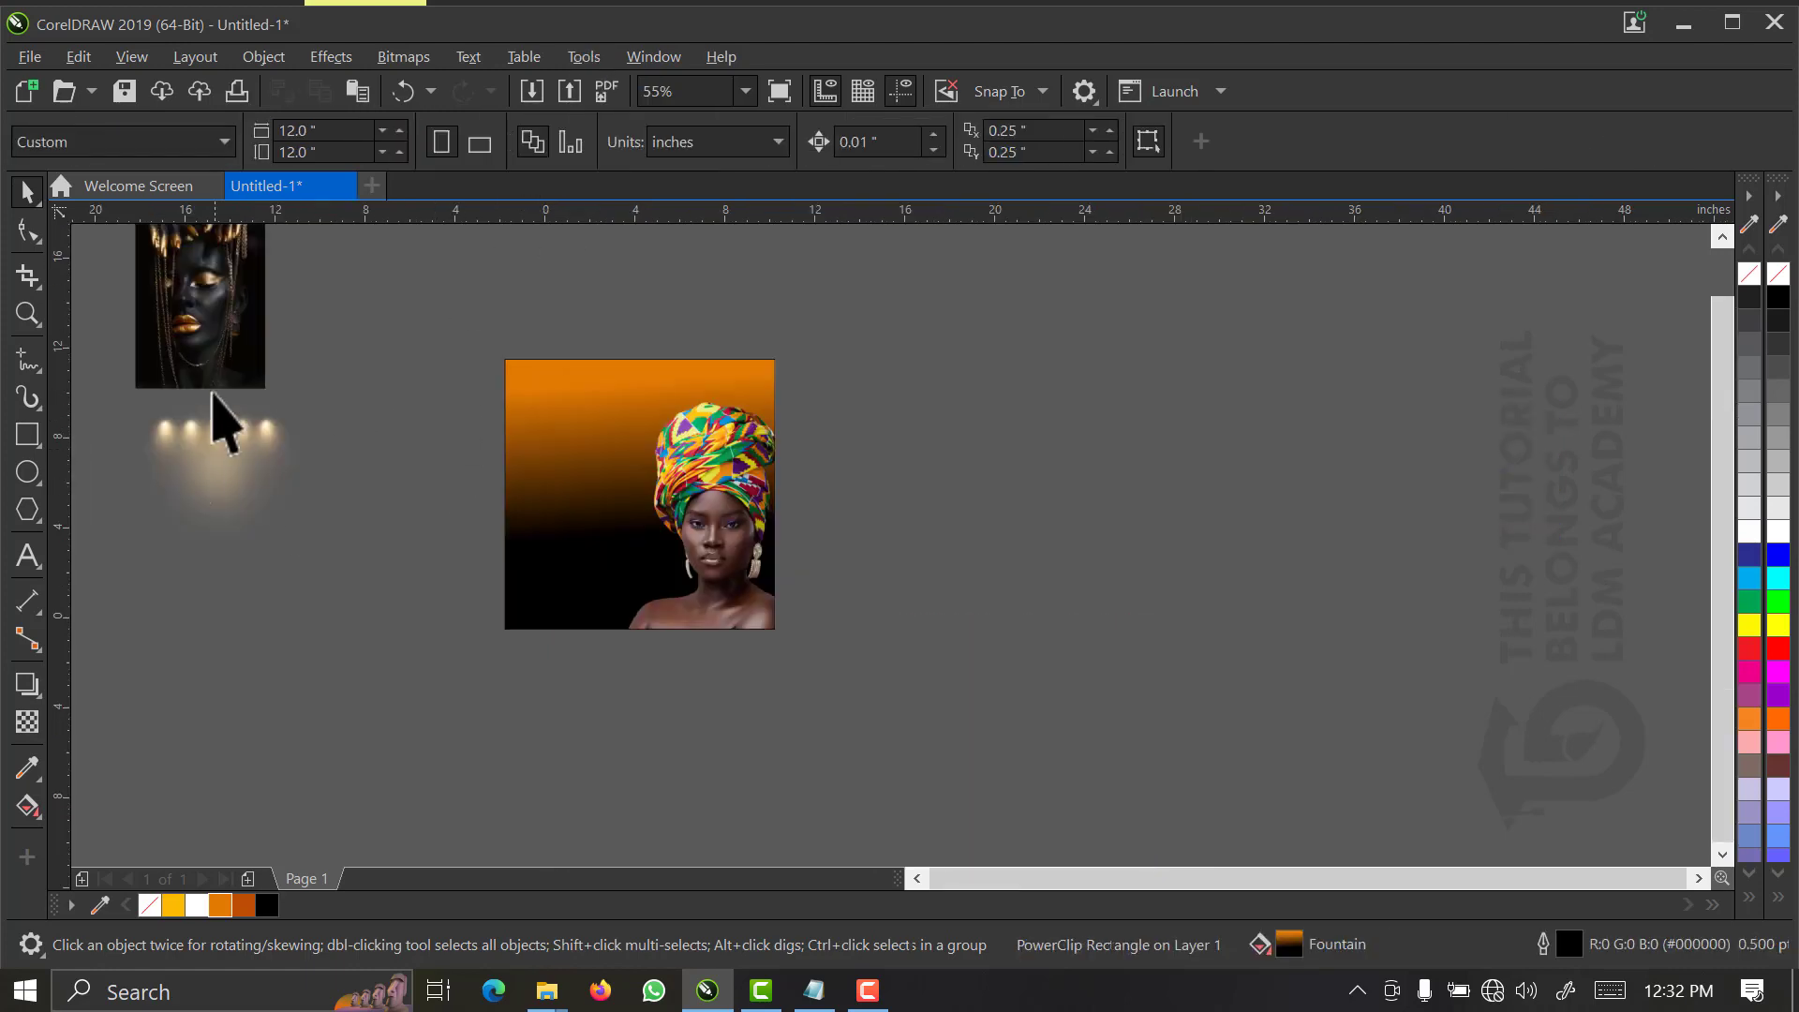
left_click(236, 446)
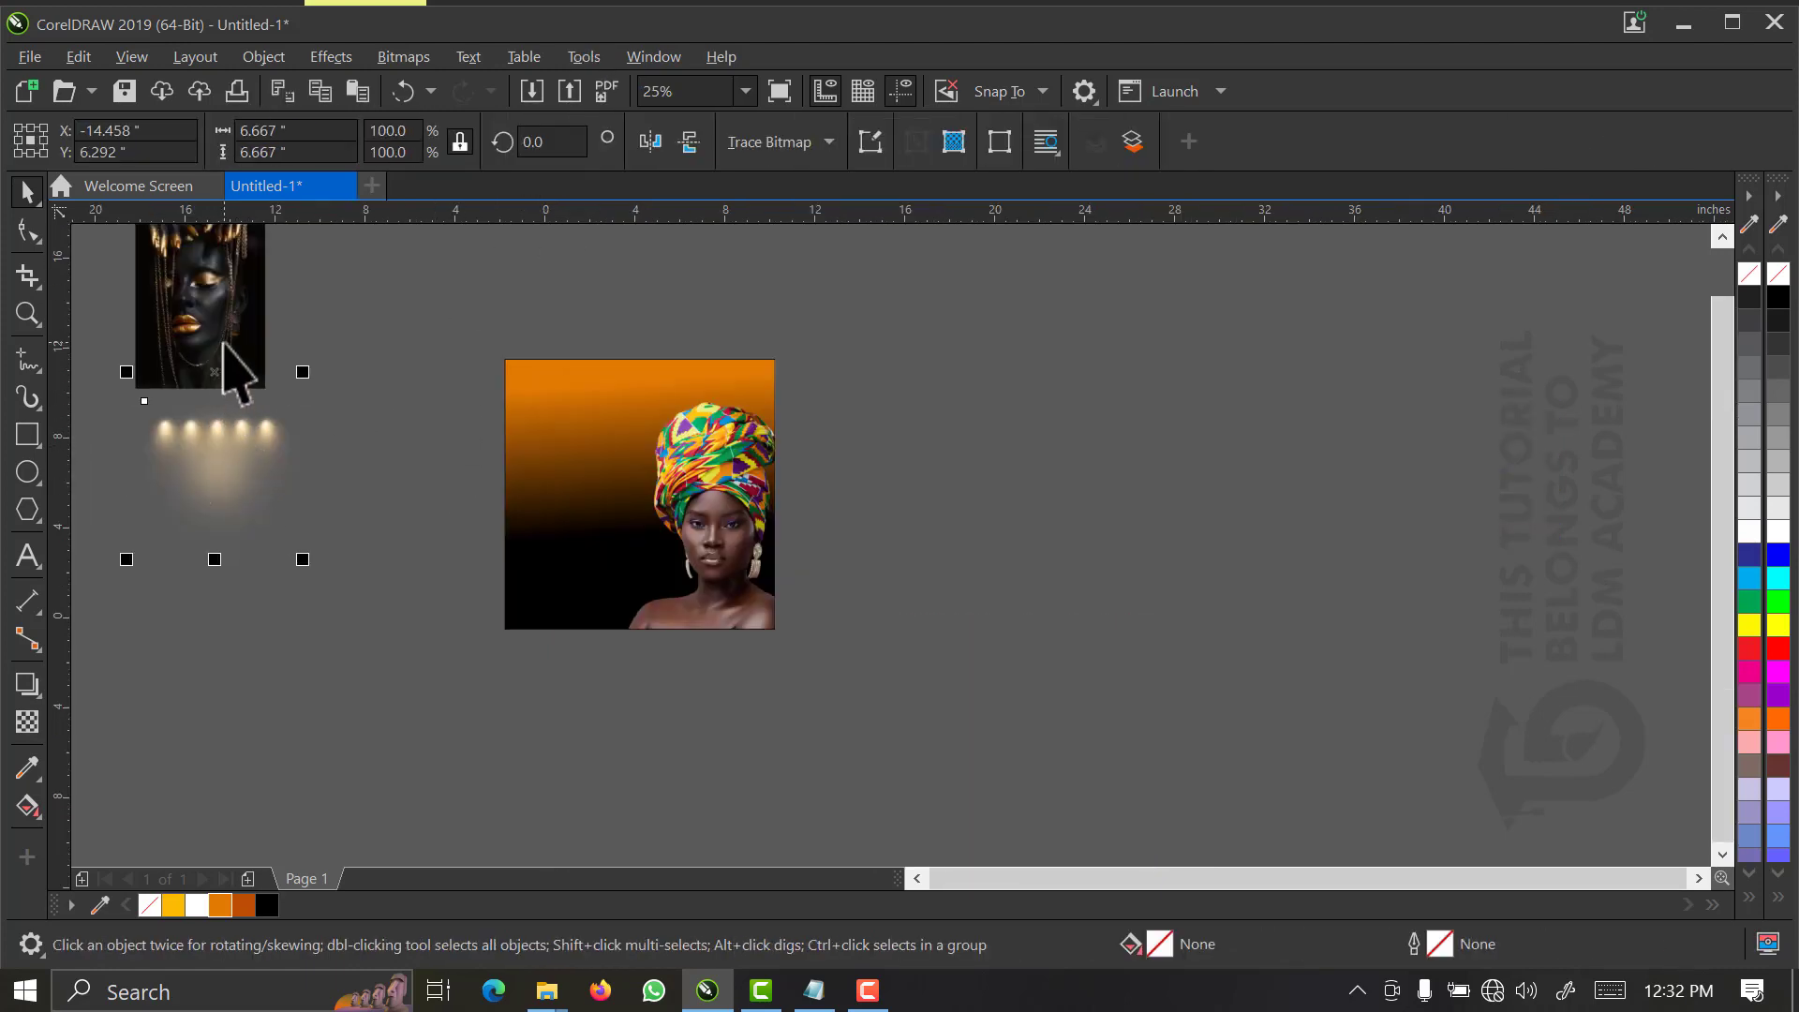
left_click(229, 369, "shift")
left_click_drag(230, 369, 642, 482)
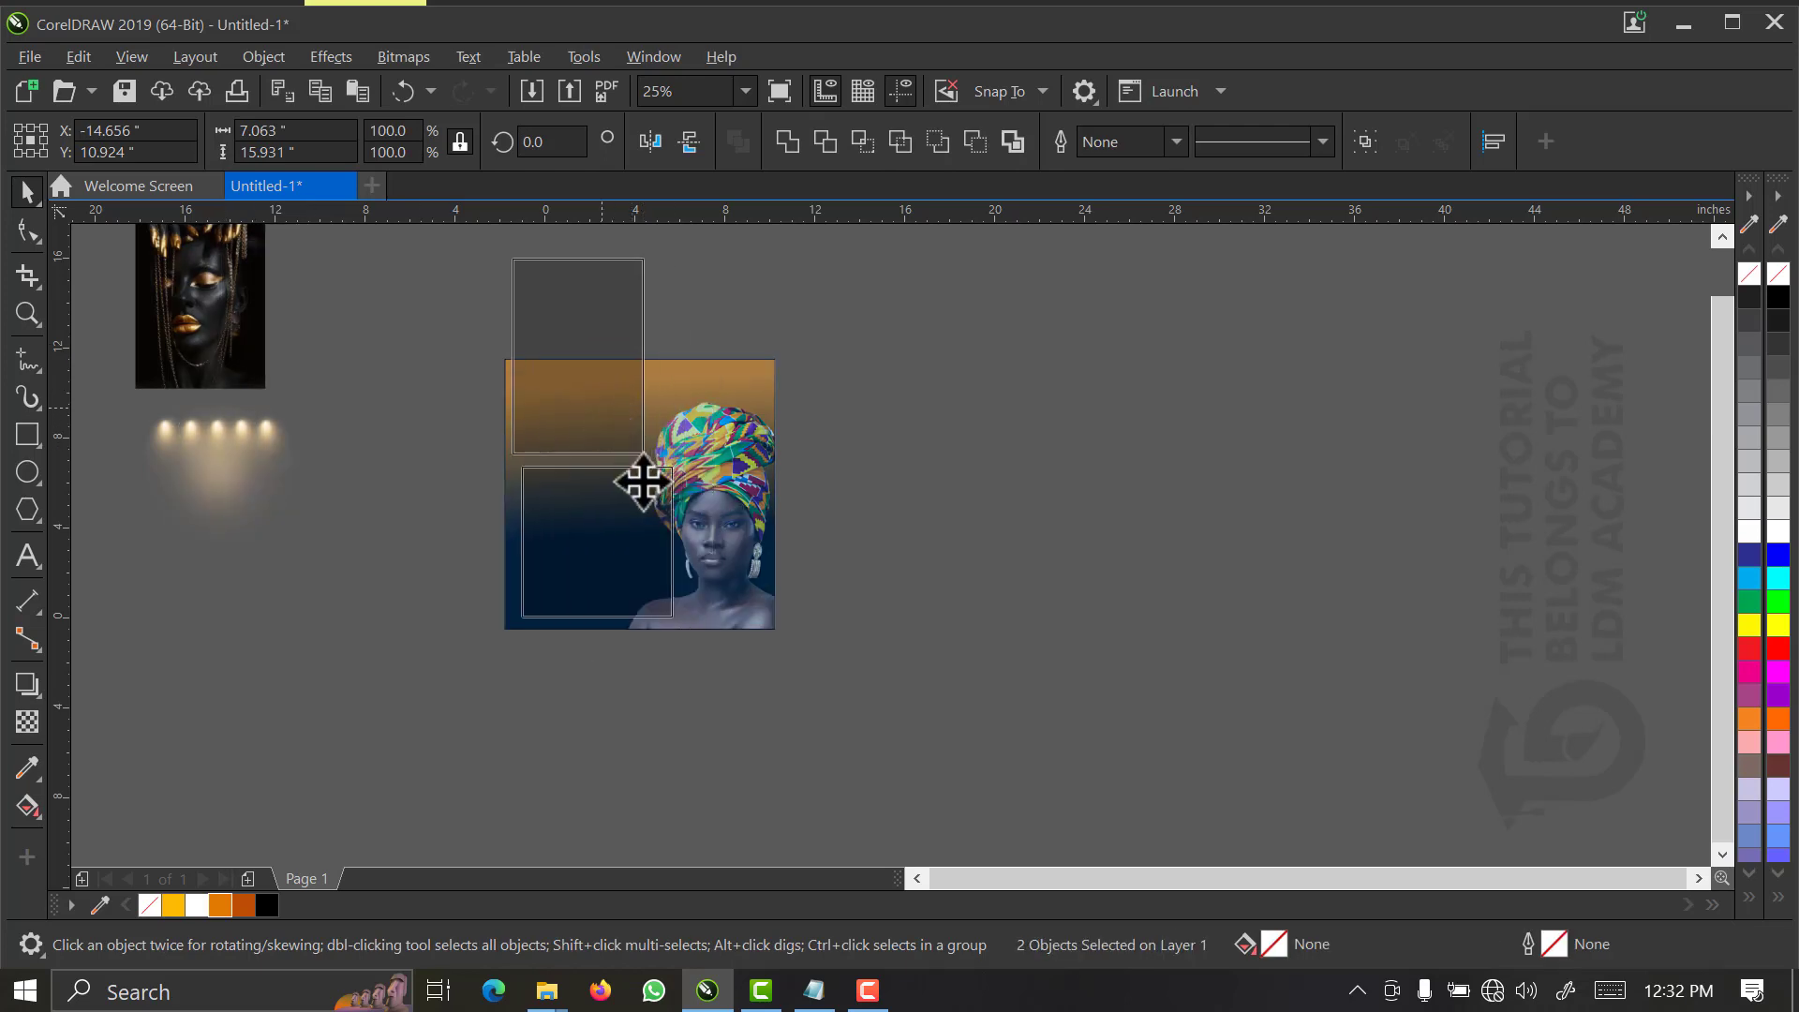
left_click(700, 492)
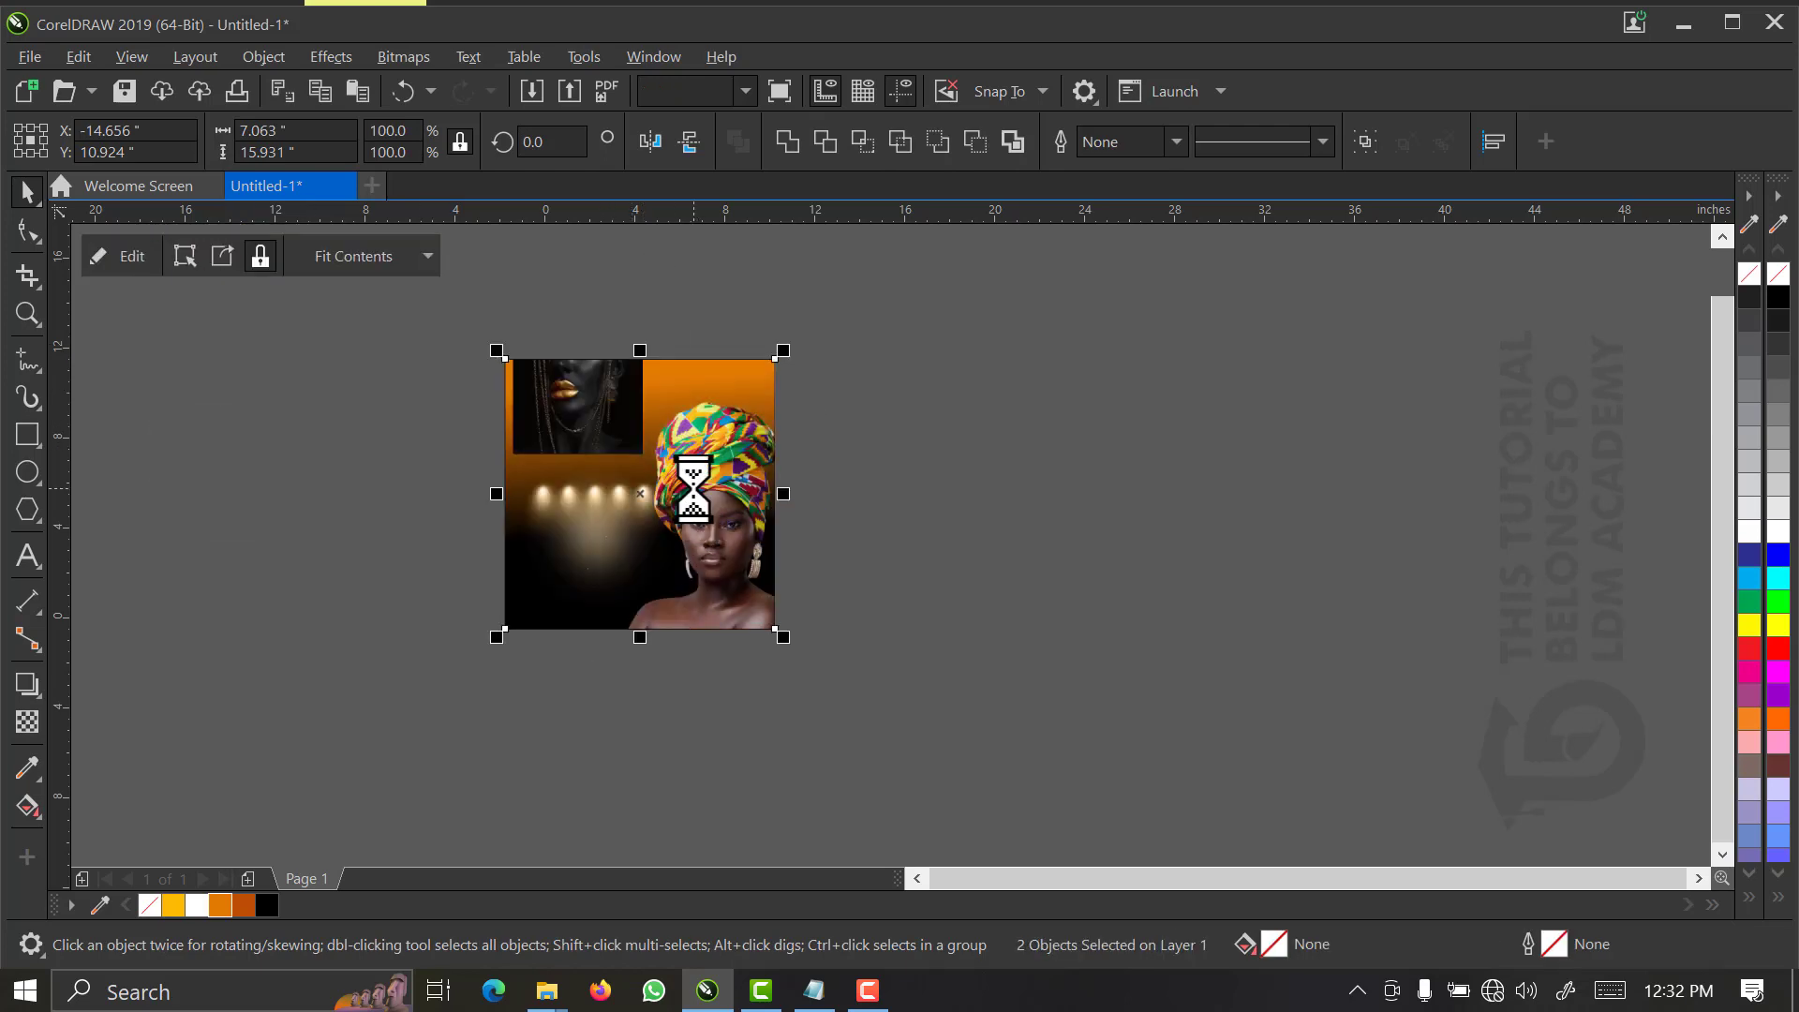
- Open the rectangle's PowerClip contents, move the gold-lips portrait off the page's left side and the stage lights to its upper-left corner
key("z")
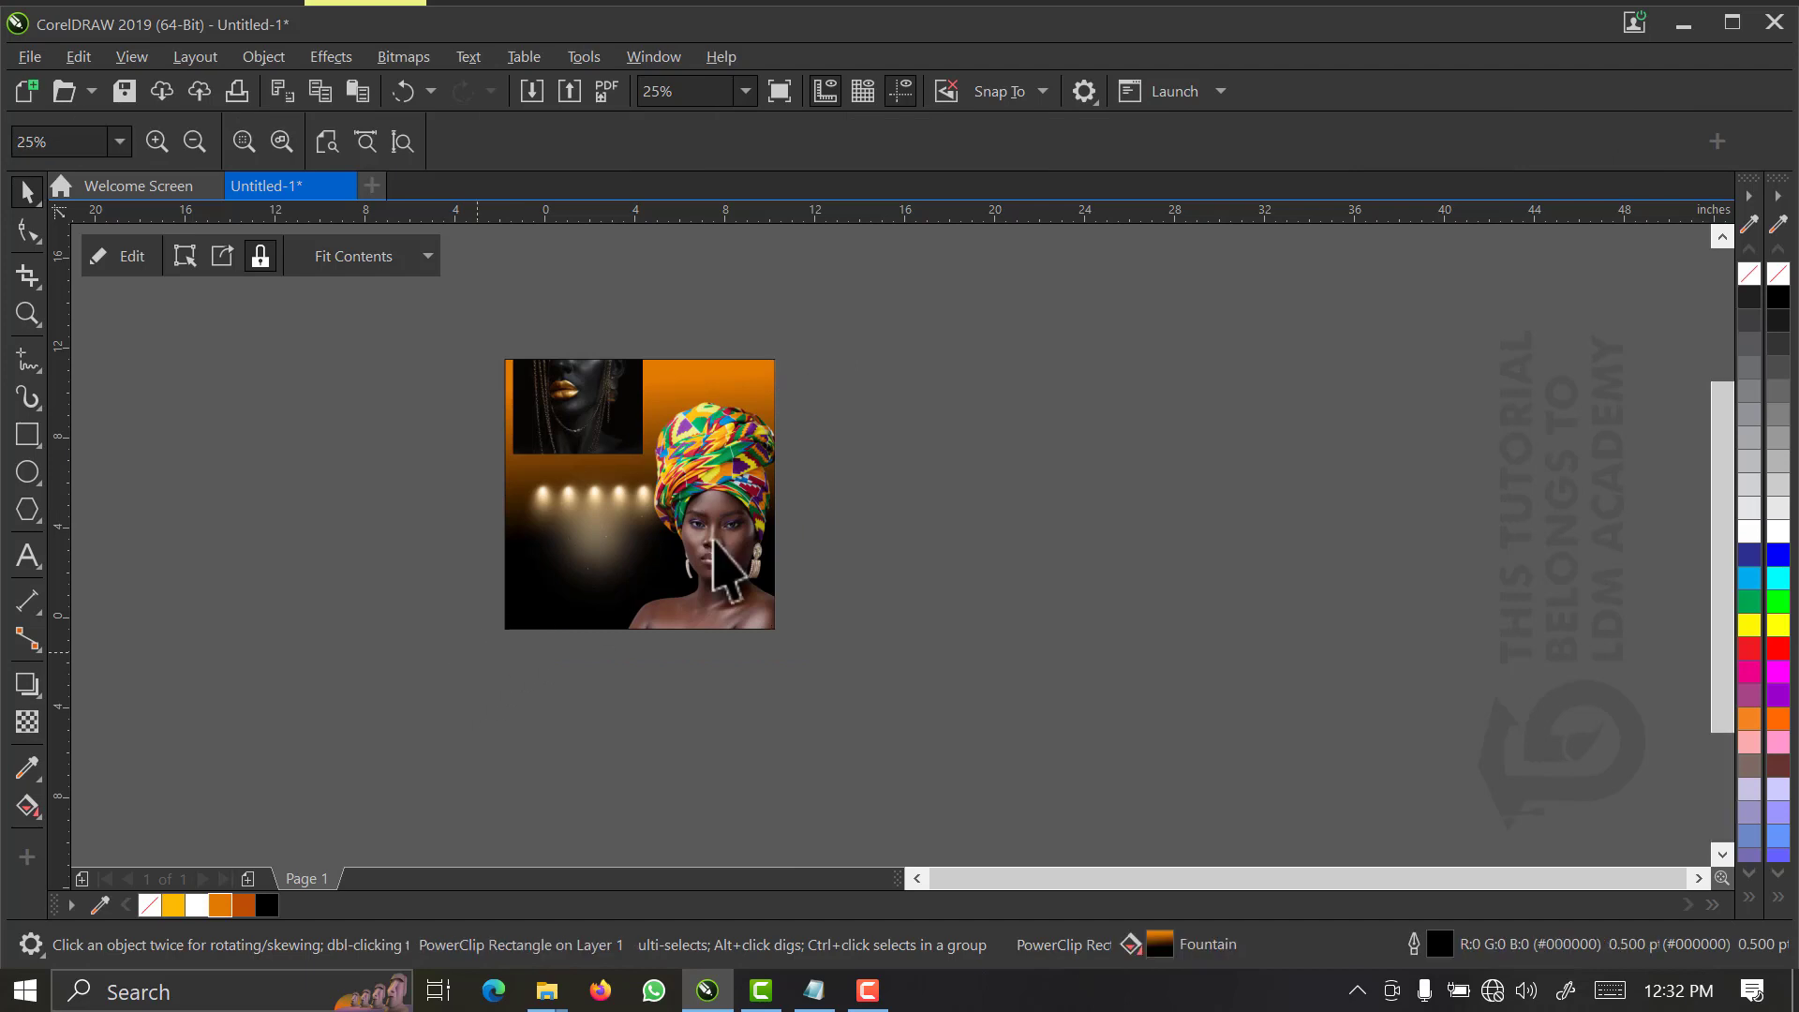
key("F4")
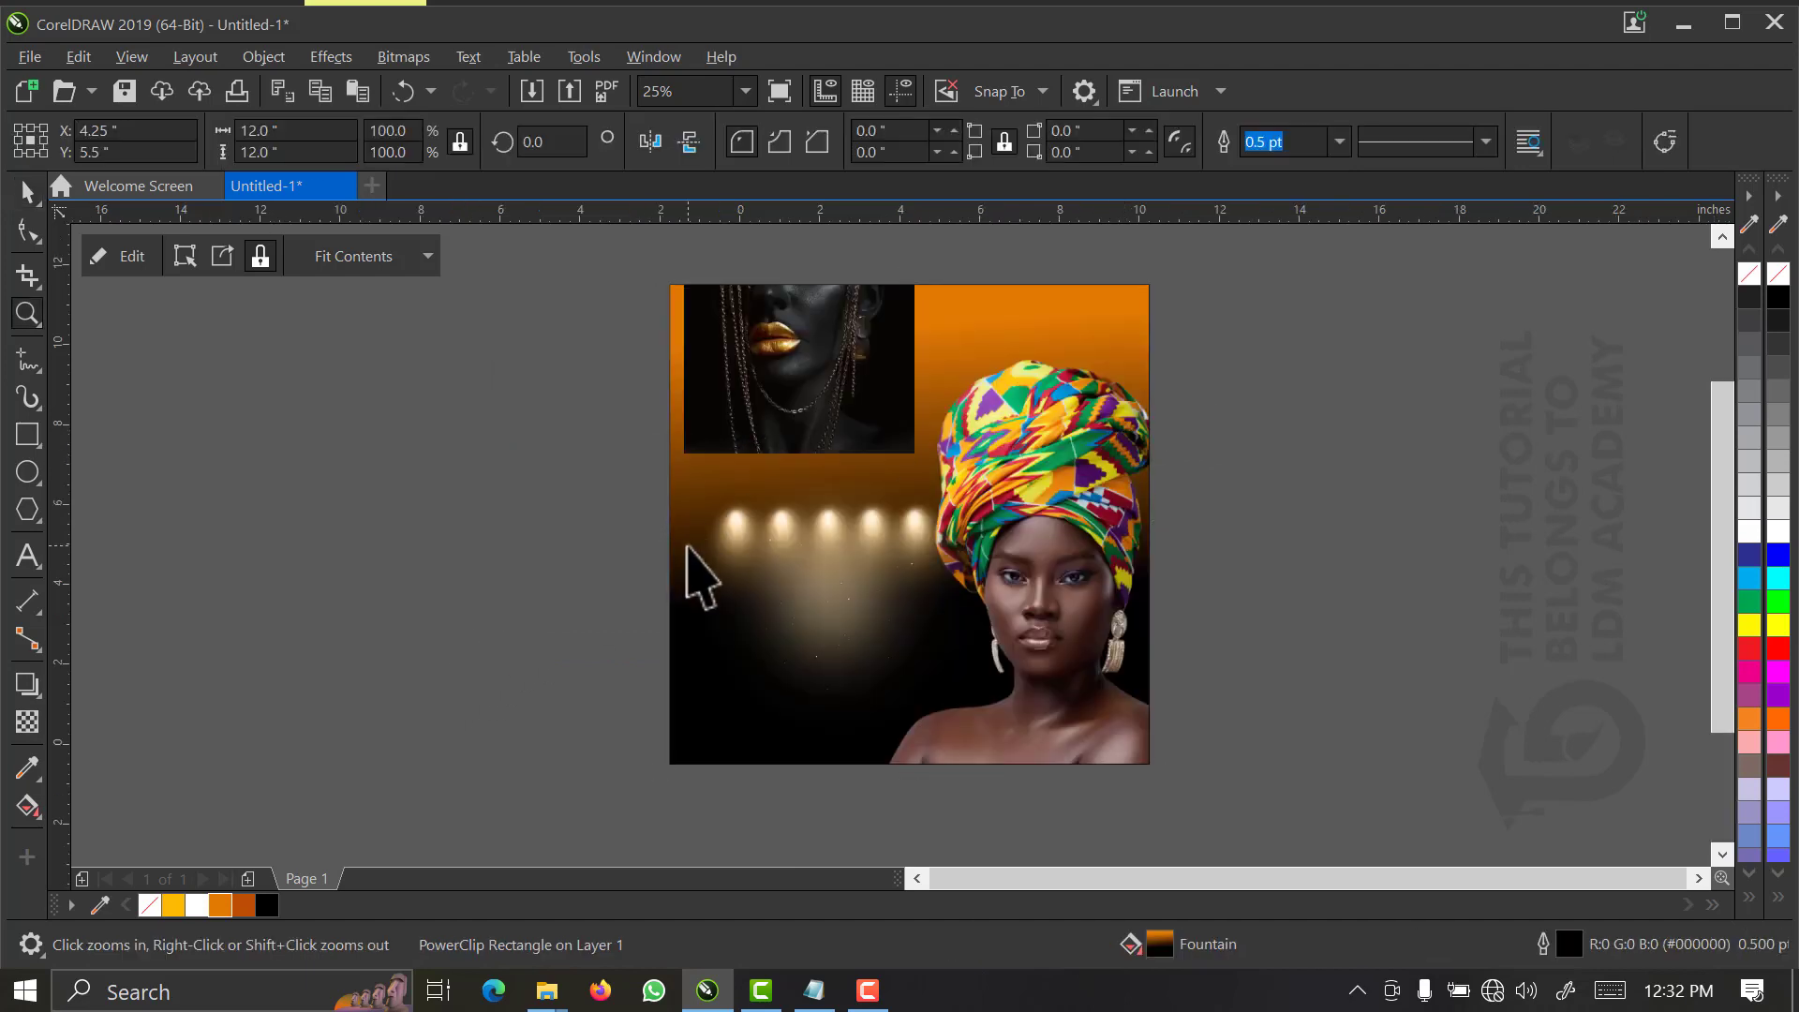
double_click(743, 530)
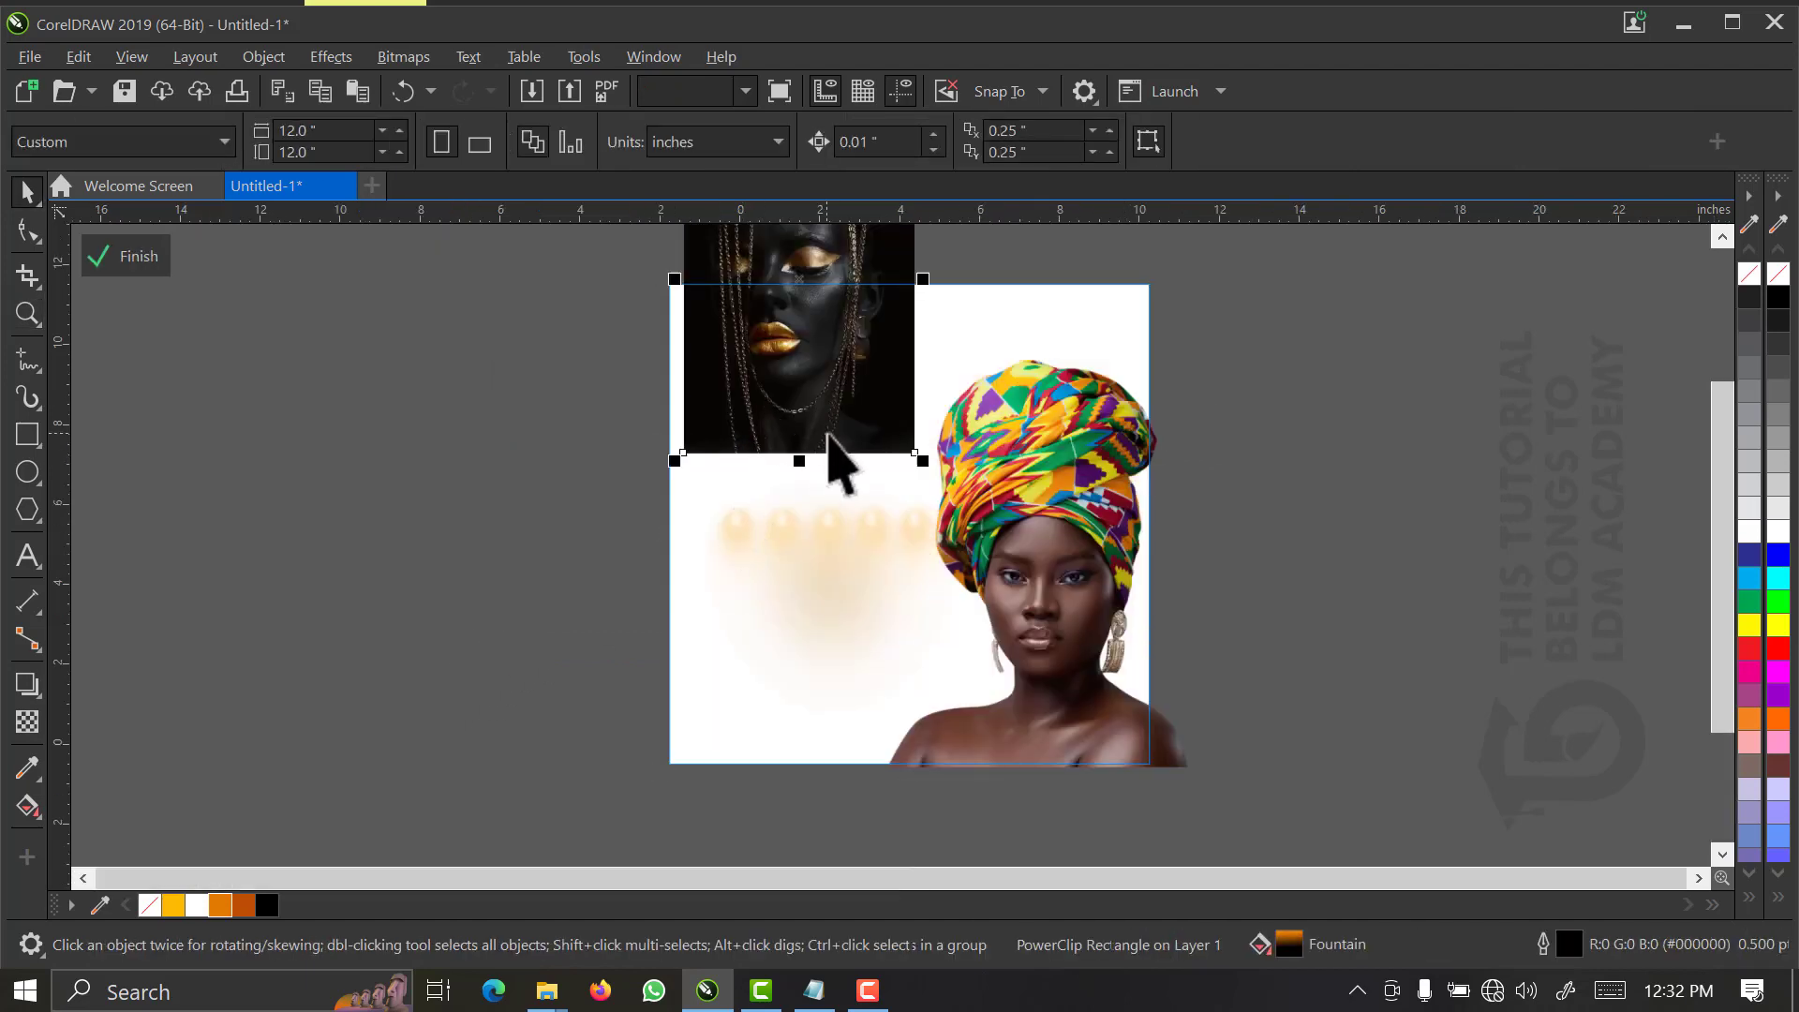
left_click_drag(770, 428, 532, 465)
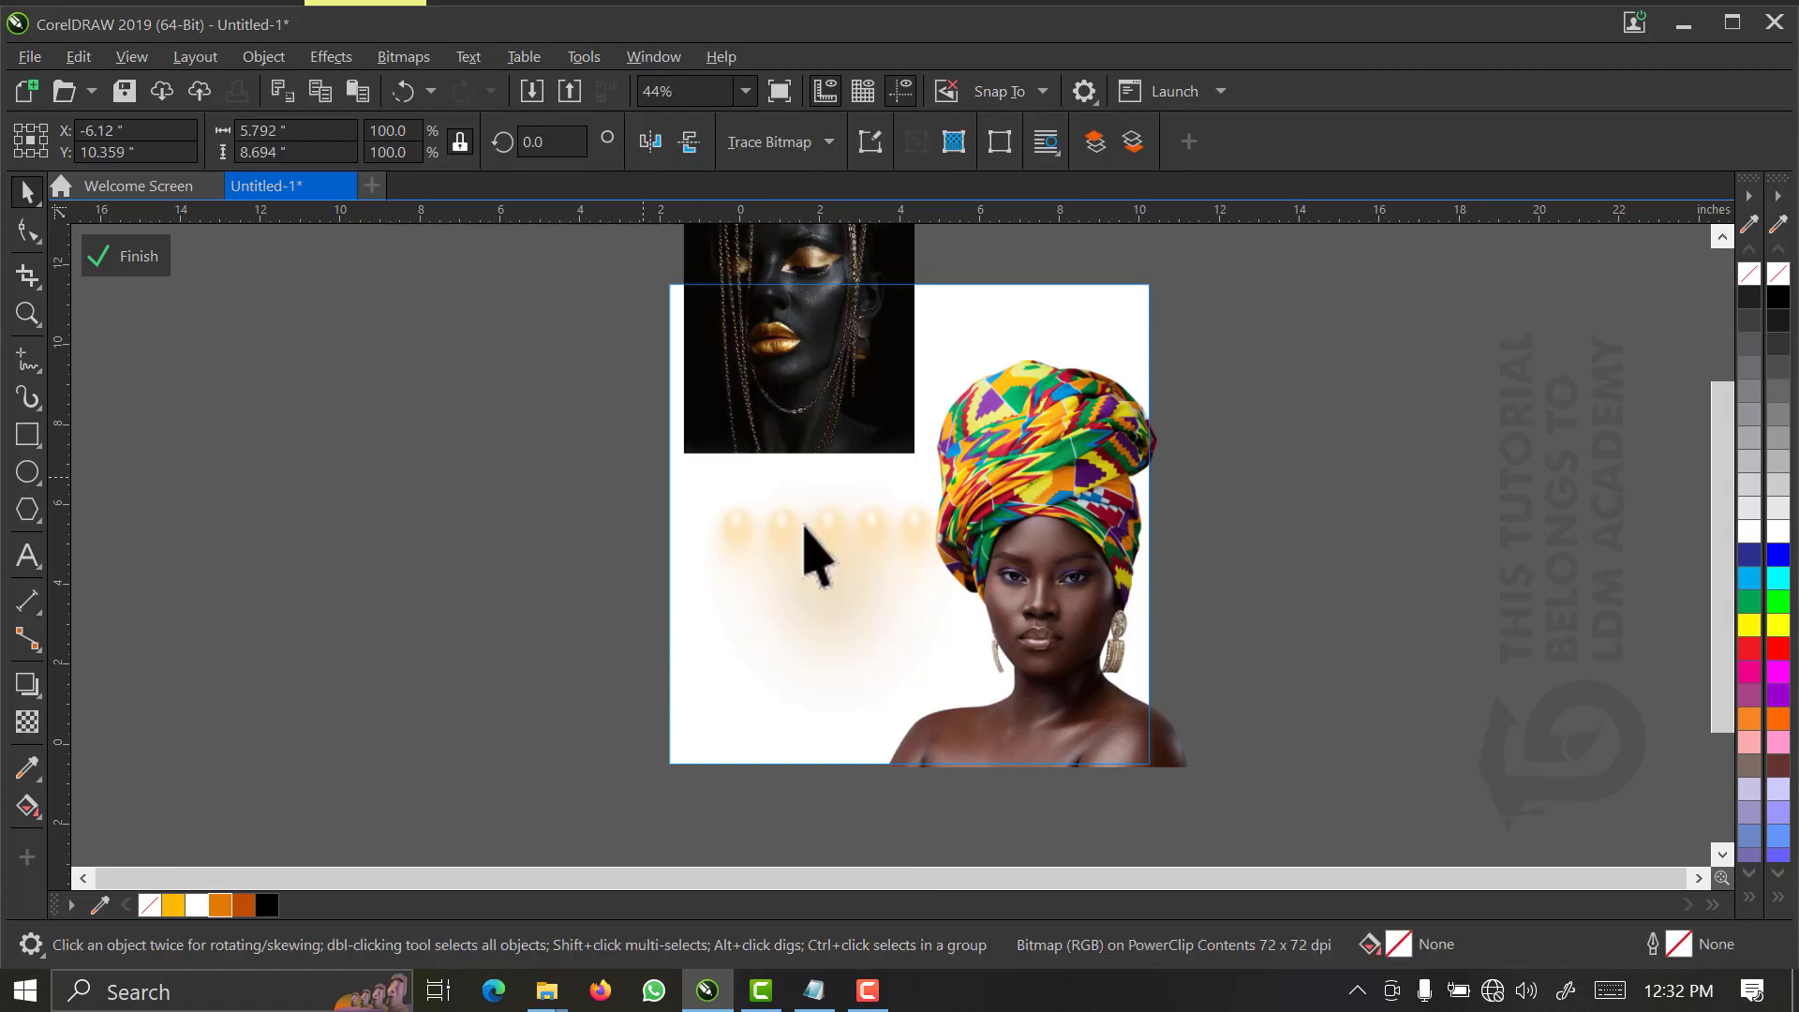
left_click(824, 554)
left_click_drag(823, 553, 763, 335)
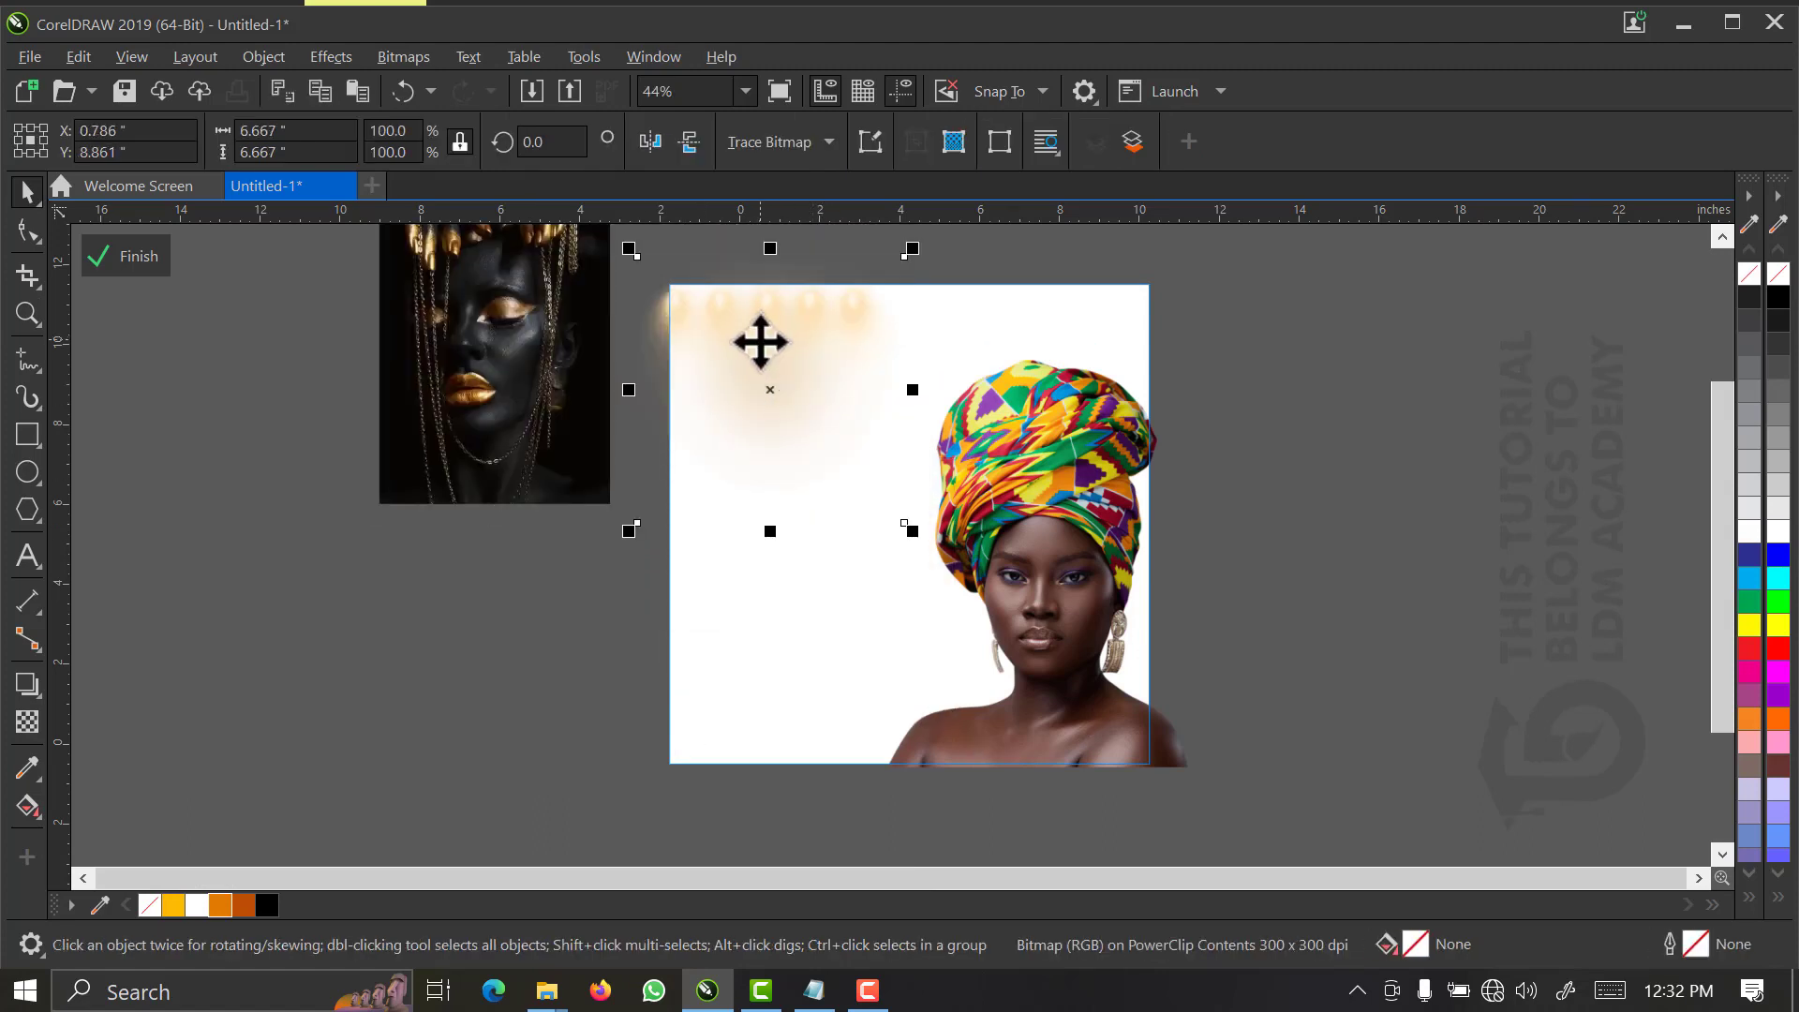
- Rotate the stage lights by about 19.6 degrees and shift them up and left over the page's upper-left corner
left_click(759, 342)
scroll(768, 328, "up", 2)
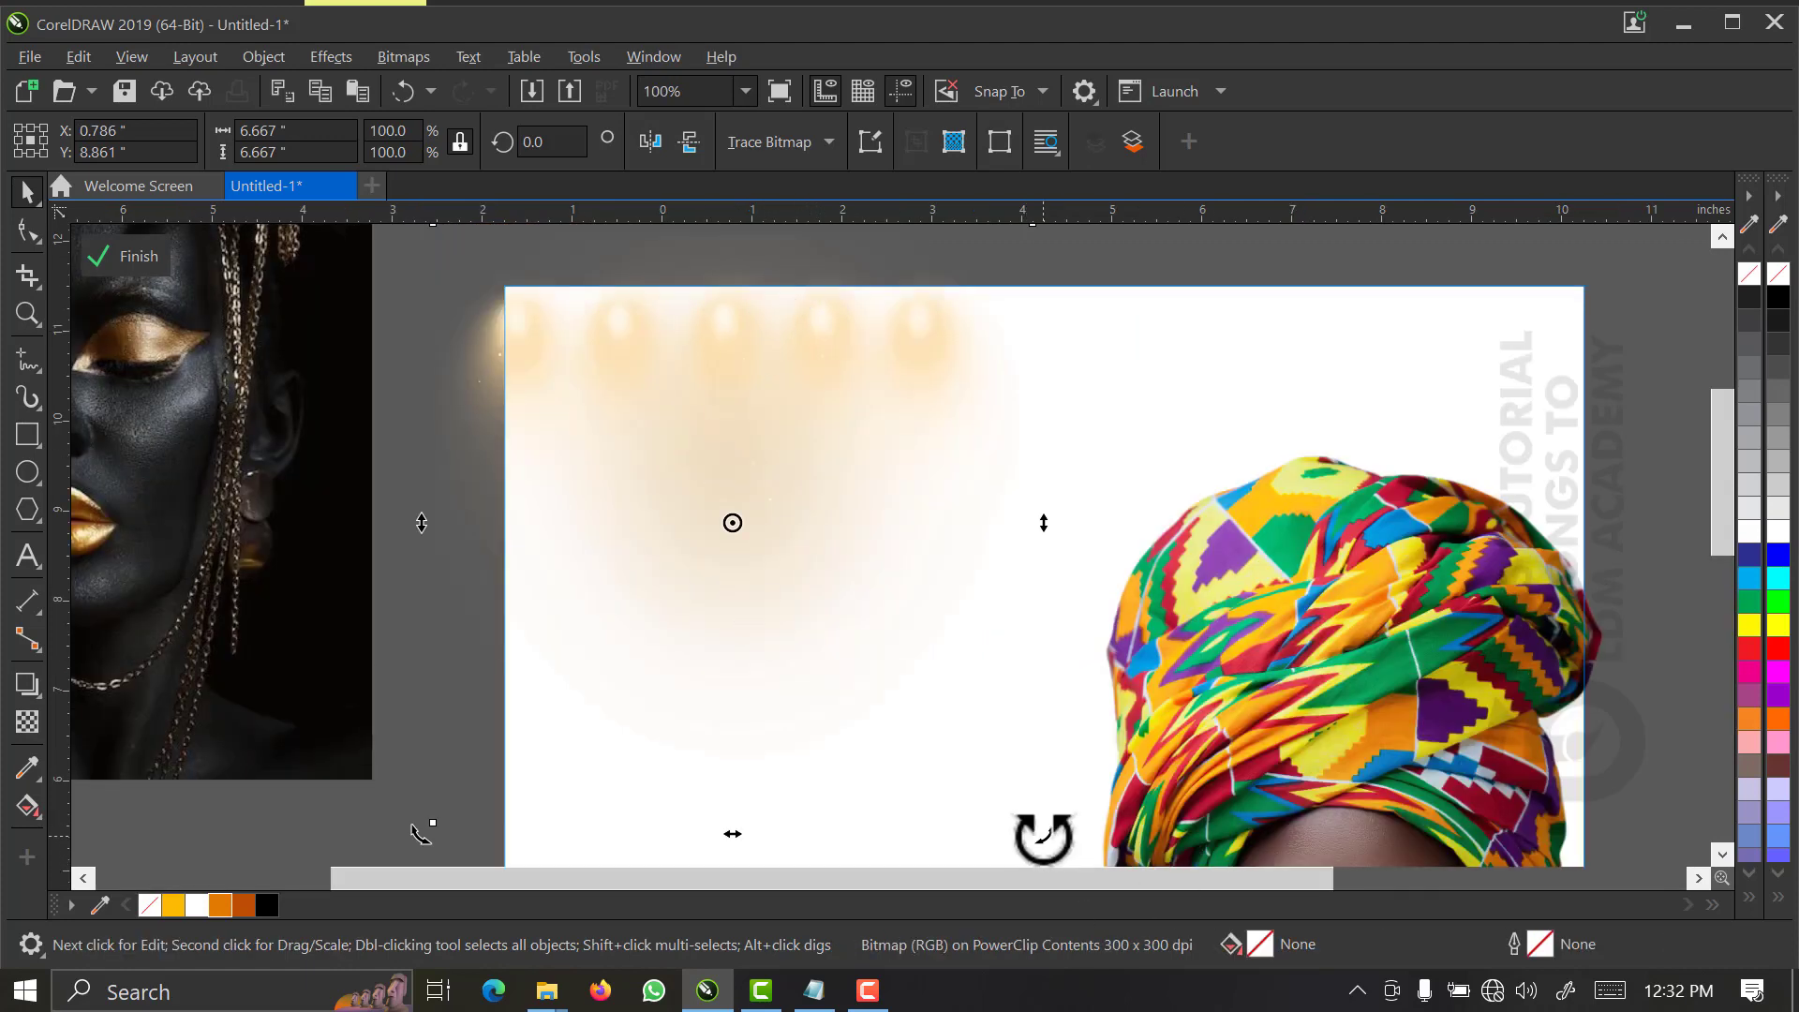
left_click_drag(1043, 837, 1215, 752)
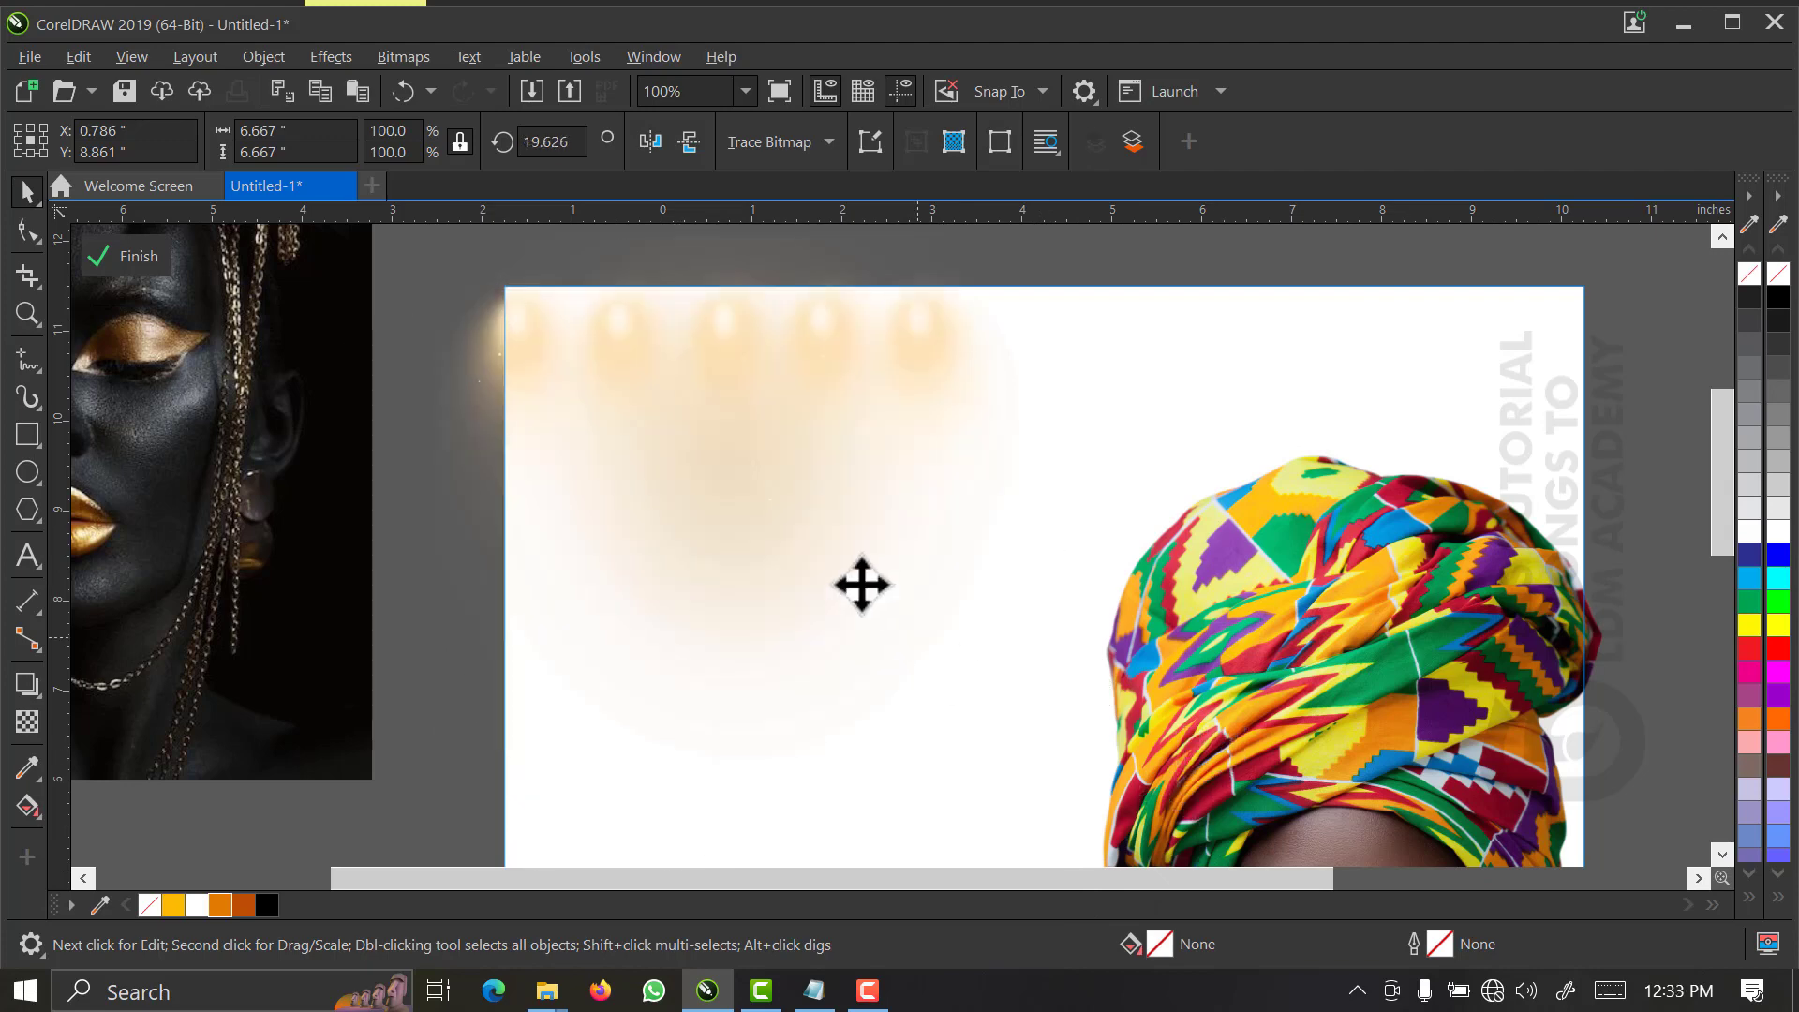
left_click_drag(578, 397, 554, 340)
scroll(646, 462, "down", 1)
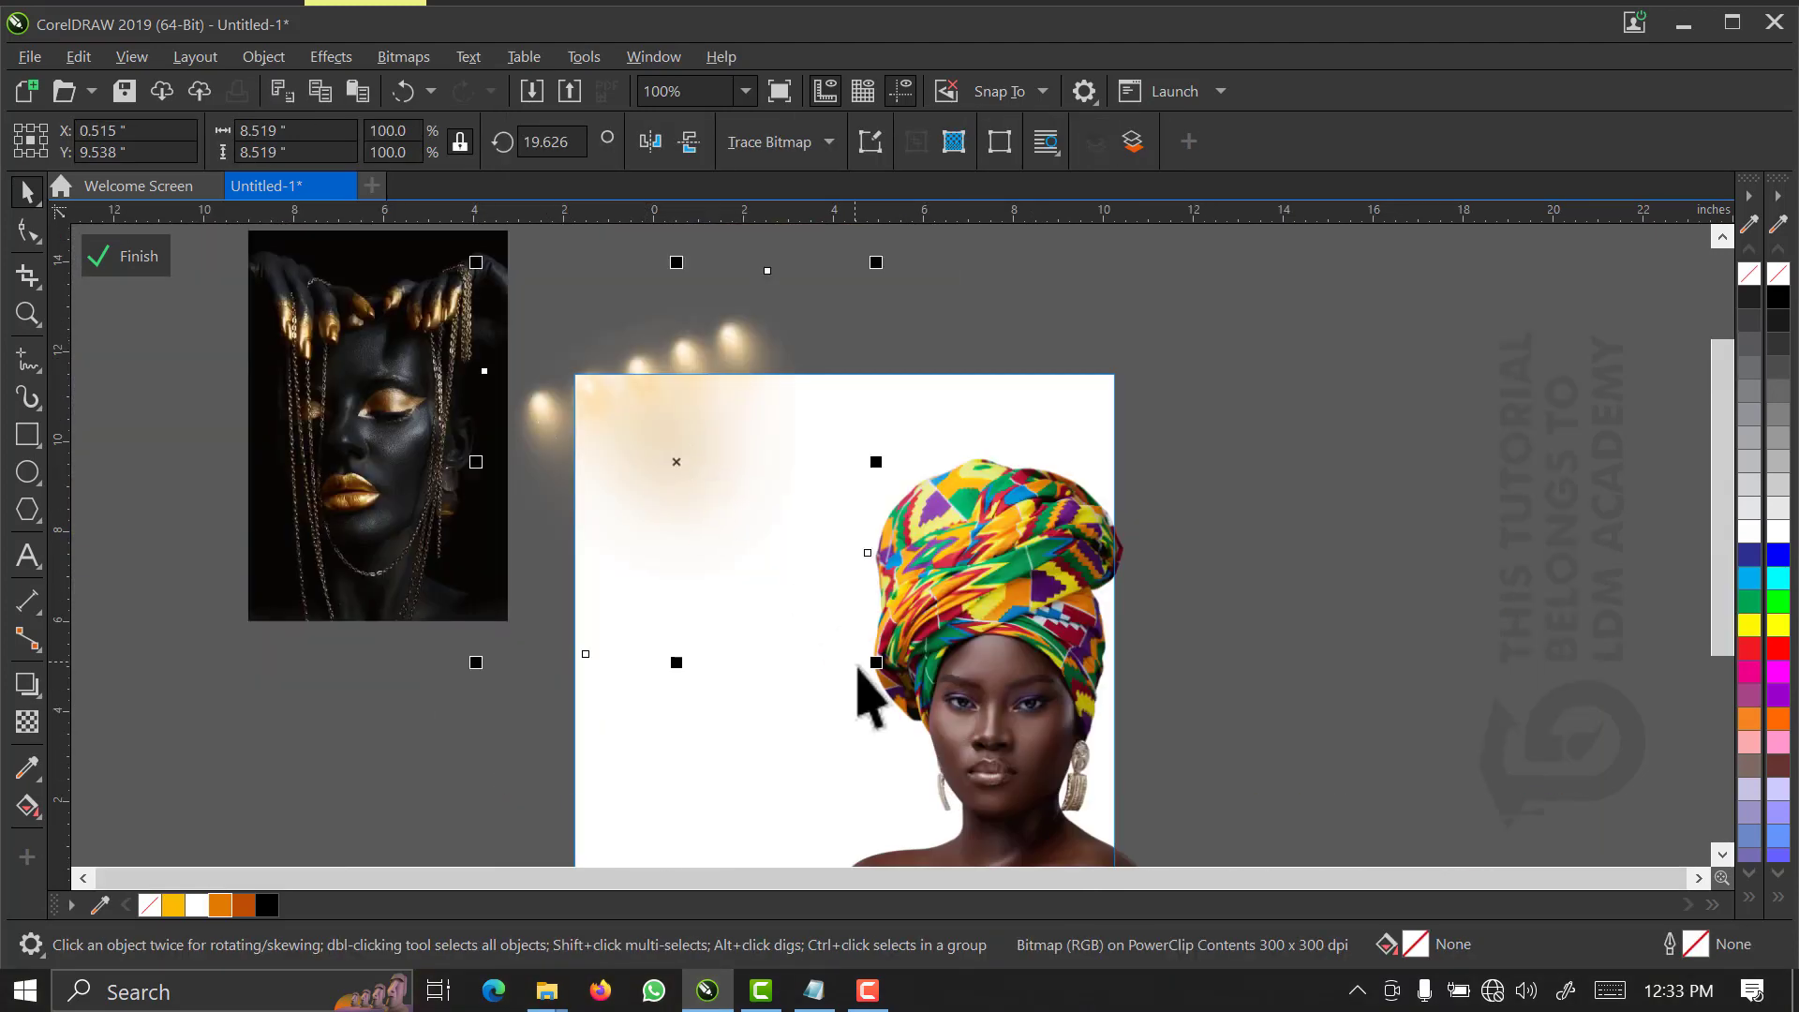
- Enlarge the rotated stage lights to 141.5%, about 12.05 inches wide, keeping them over the page's upper-left corner
left_click_drag(877, 663, 978, 762)
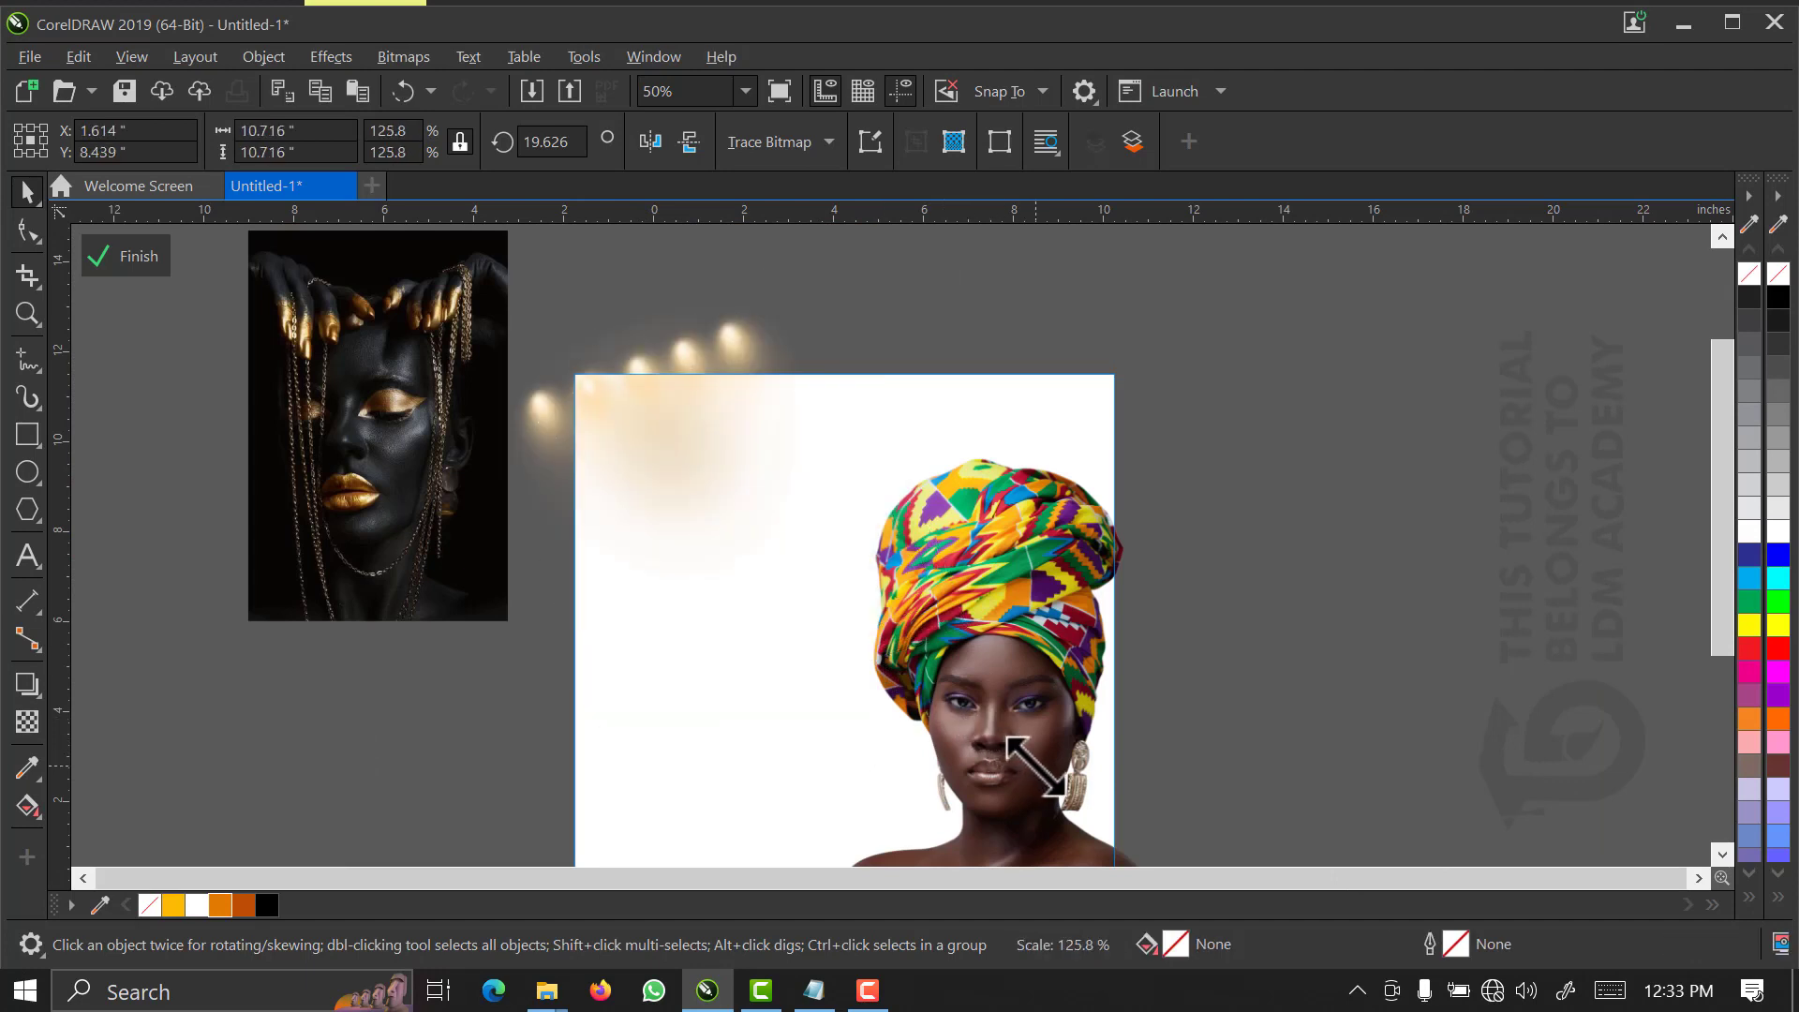
left_click_drag(726, 482, 694, 471)
left_click(774, 527)
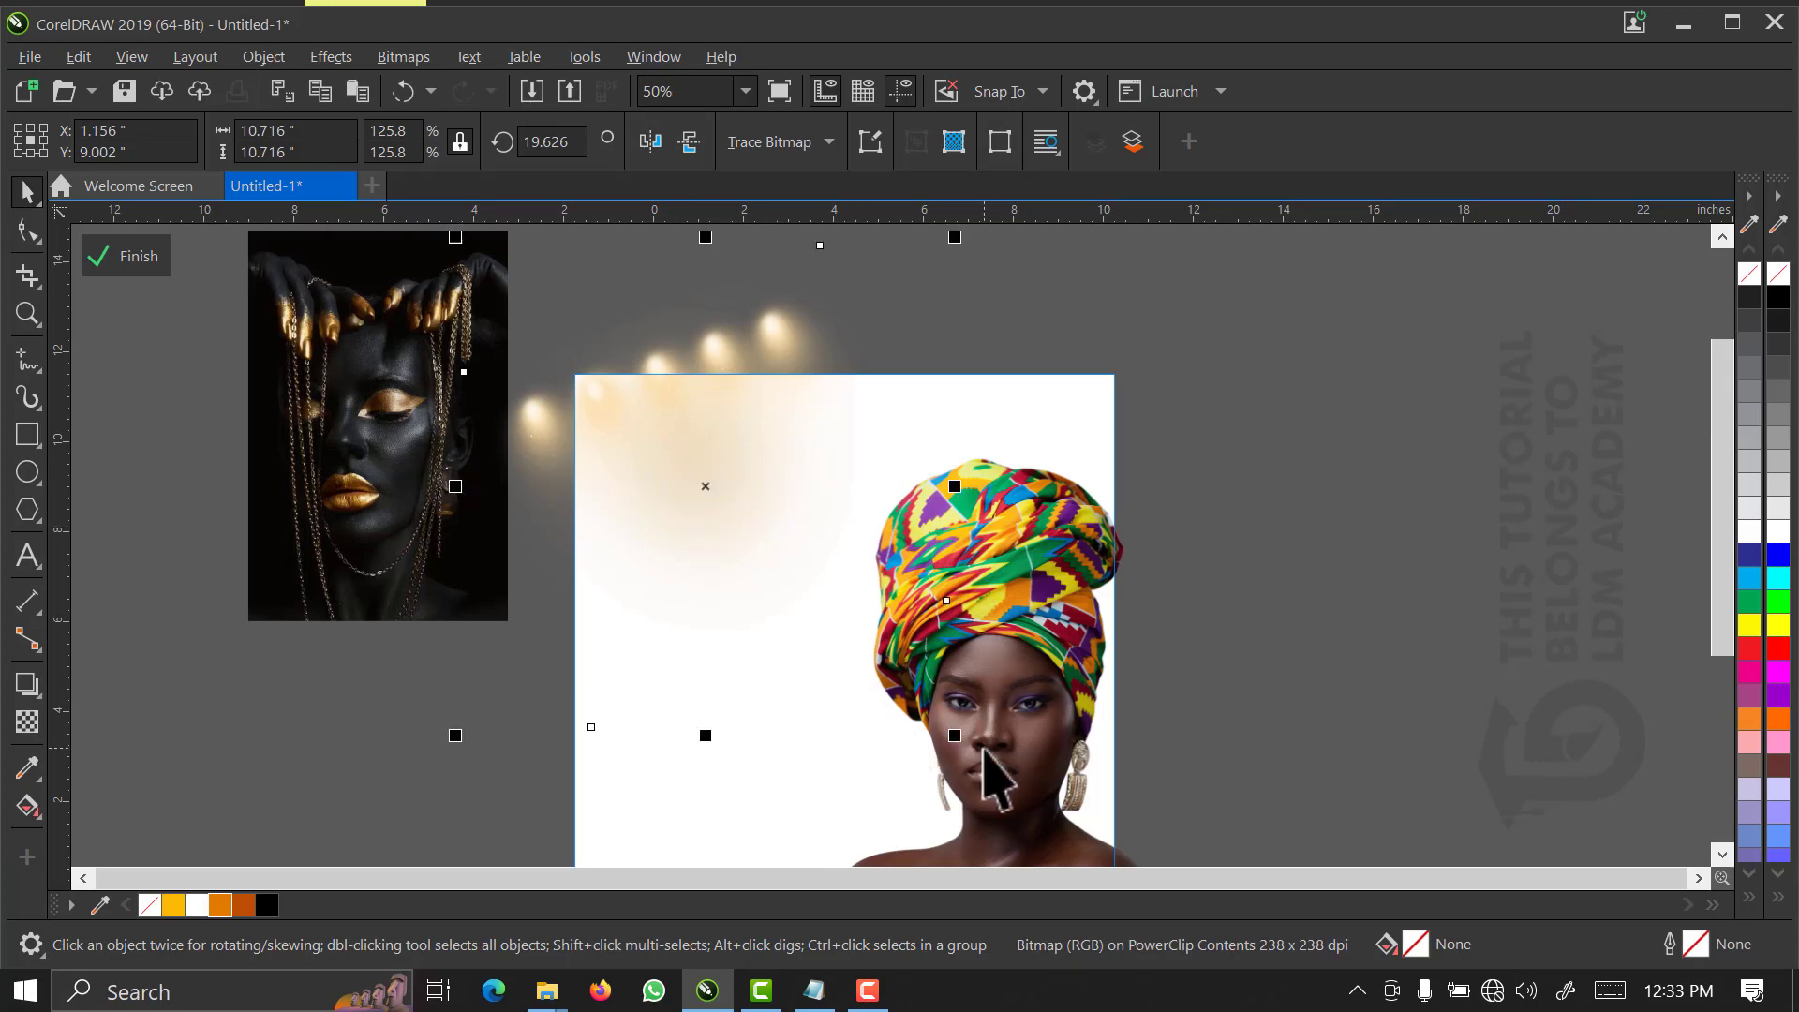
left_click_drag(949, 746, 1010, 803)
- Duplicate the stage lights, mirror the copy horizontally over the page's upper-right corner, and finish editing the PowerClip
left_click_drag(694, 518, 1129, 594)
right_click(1129, 594)
right_click(1128, 594)
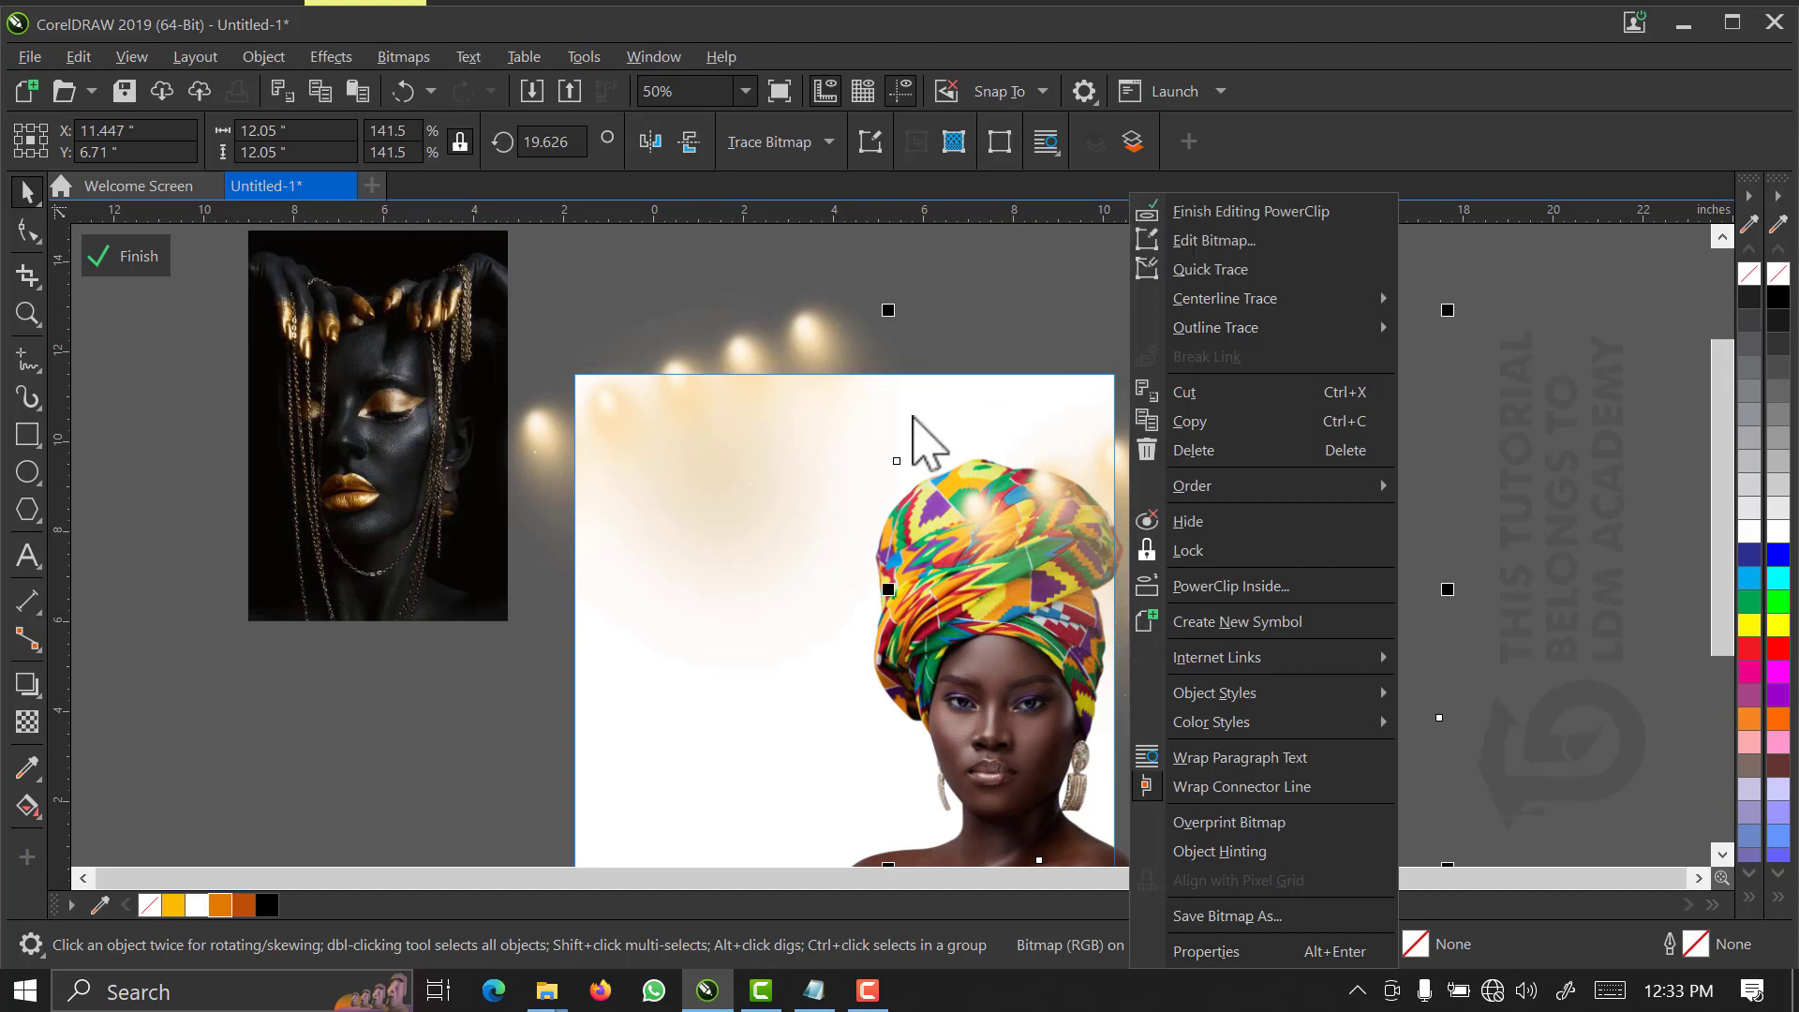
left_click(663, 142)
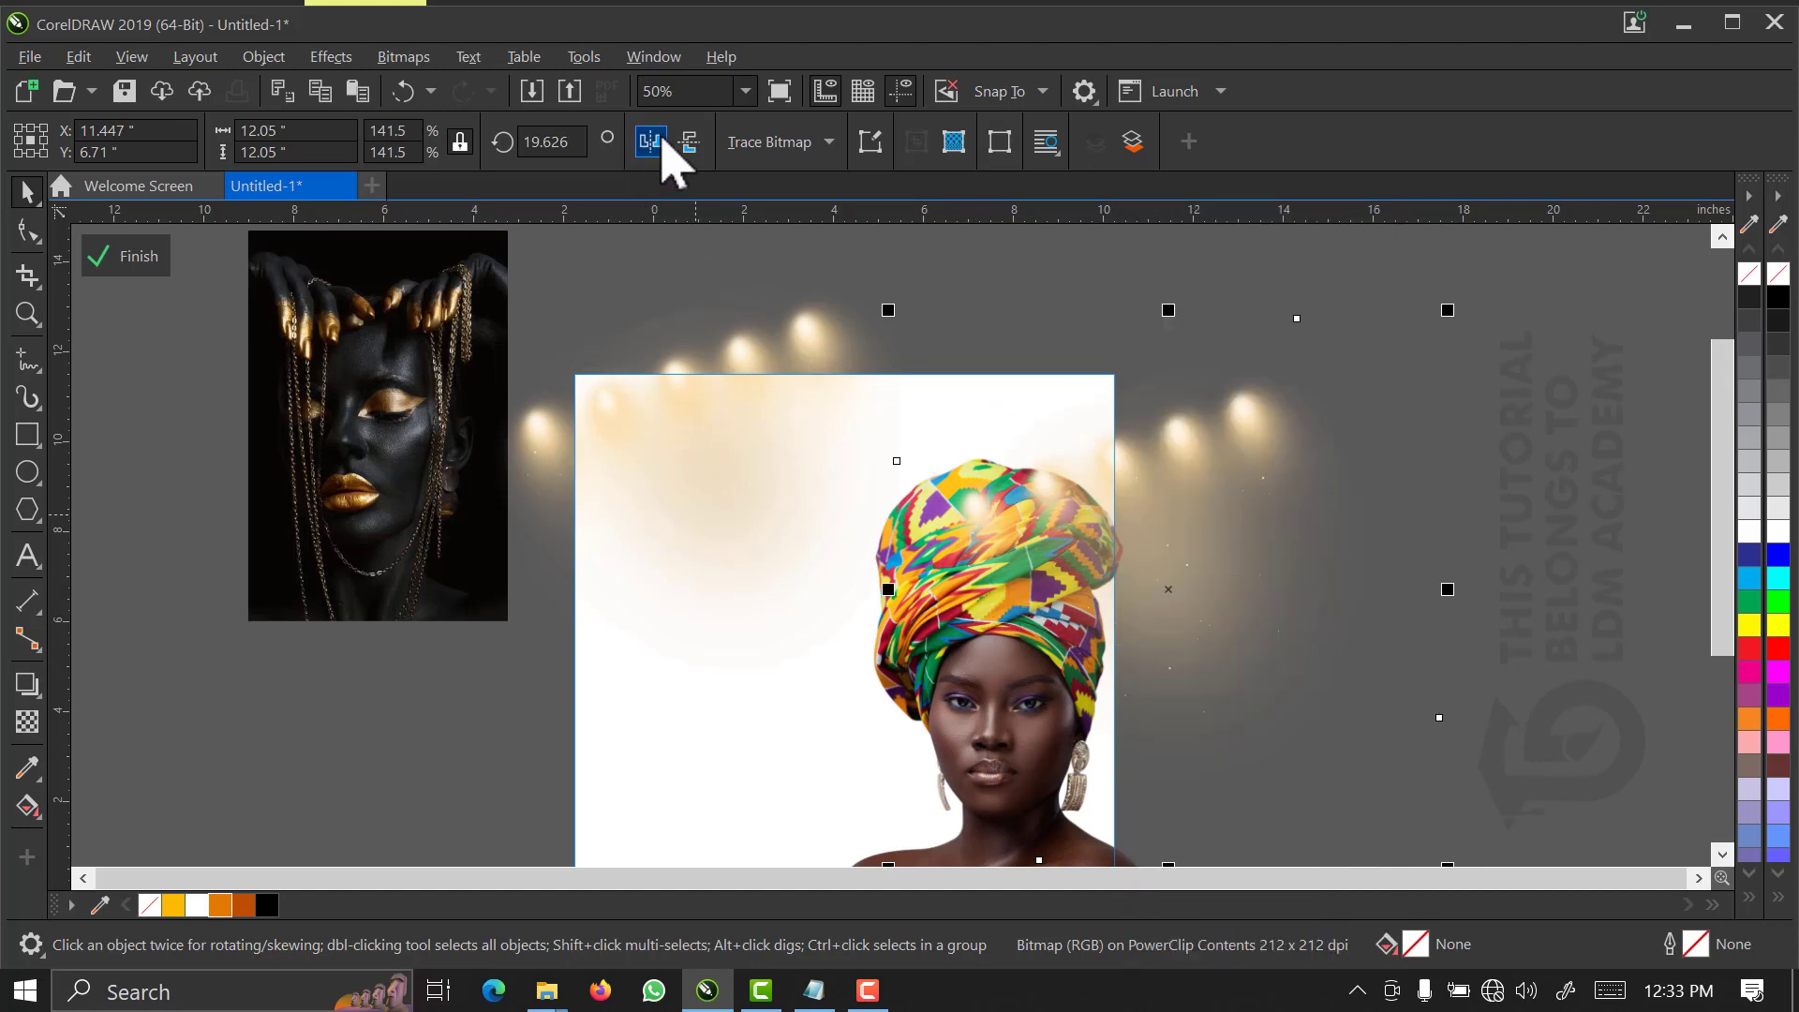
left_click(662, 142)
left_click_drag(1223, 512, 1172, 459)
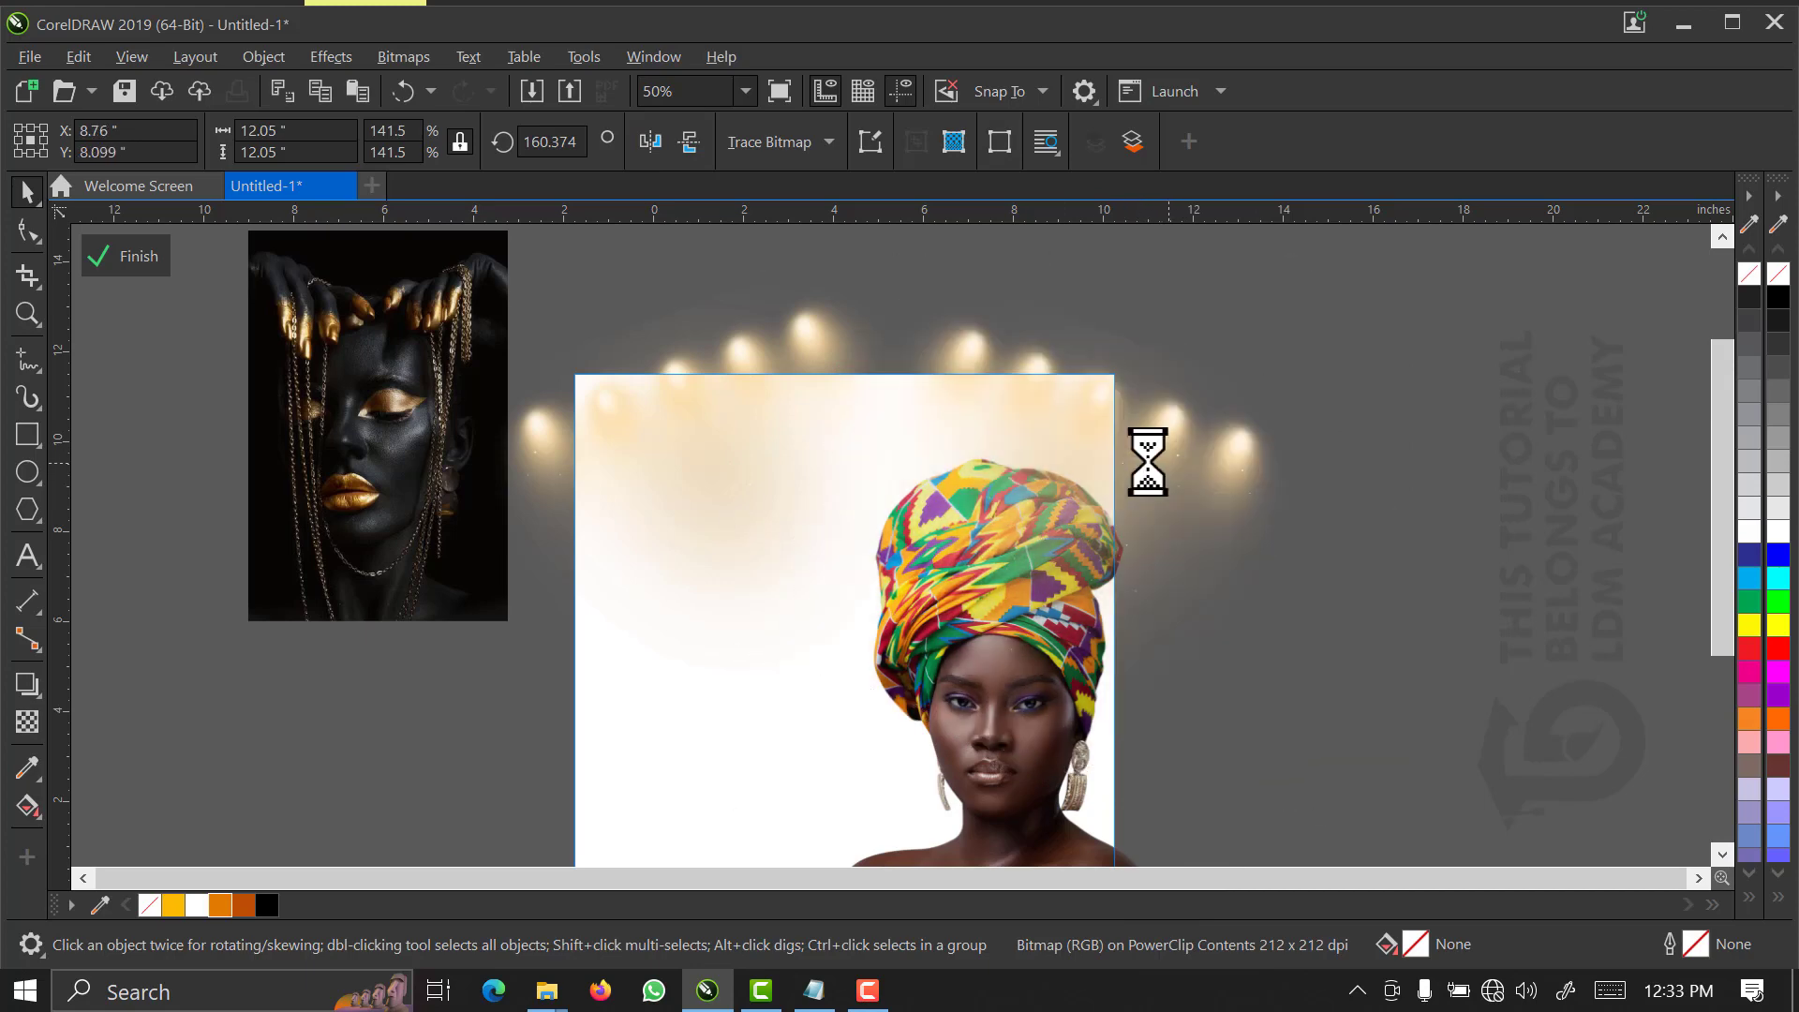
left_click(140, 257)
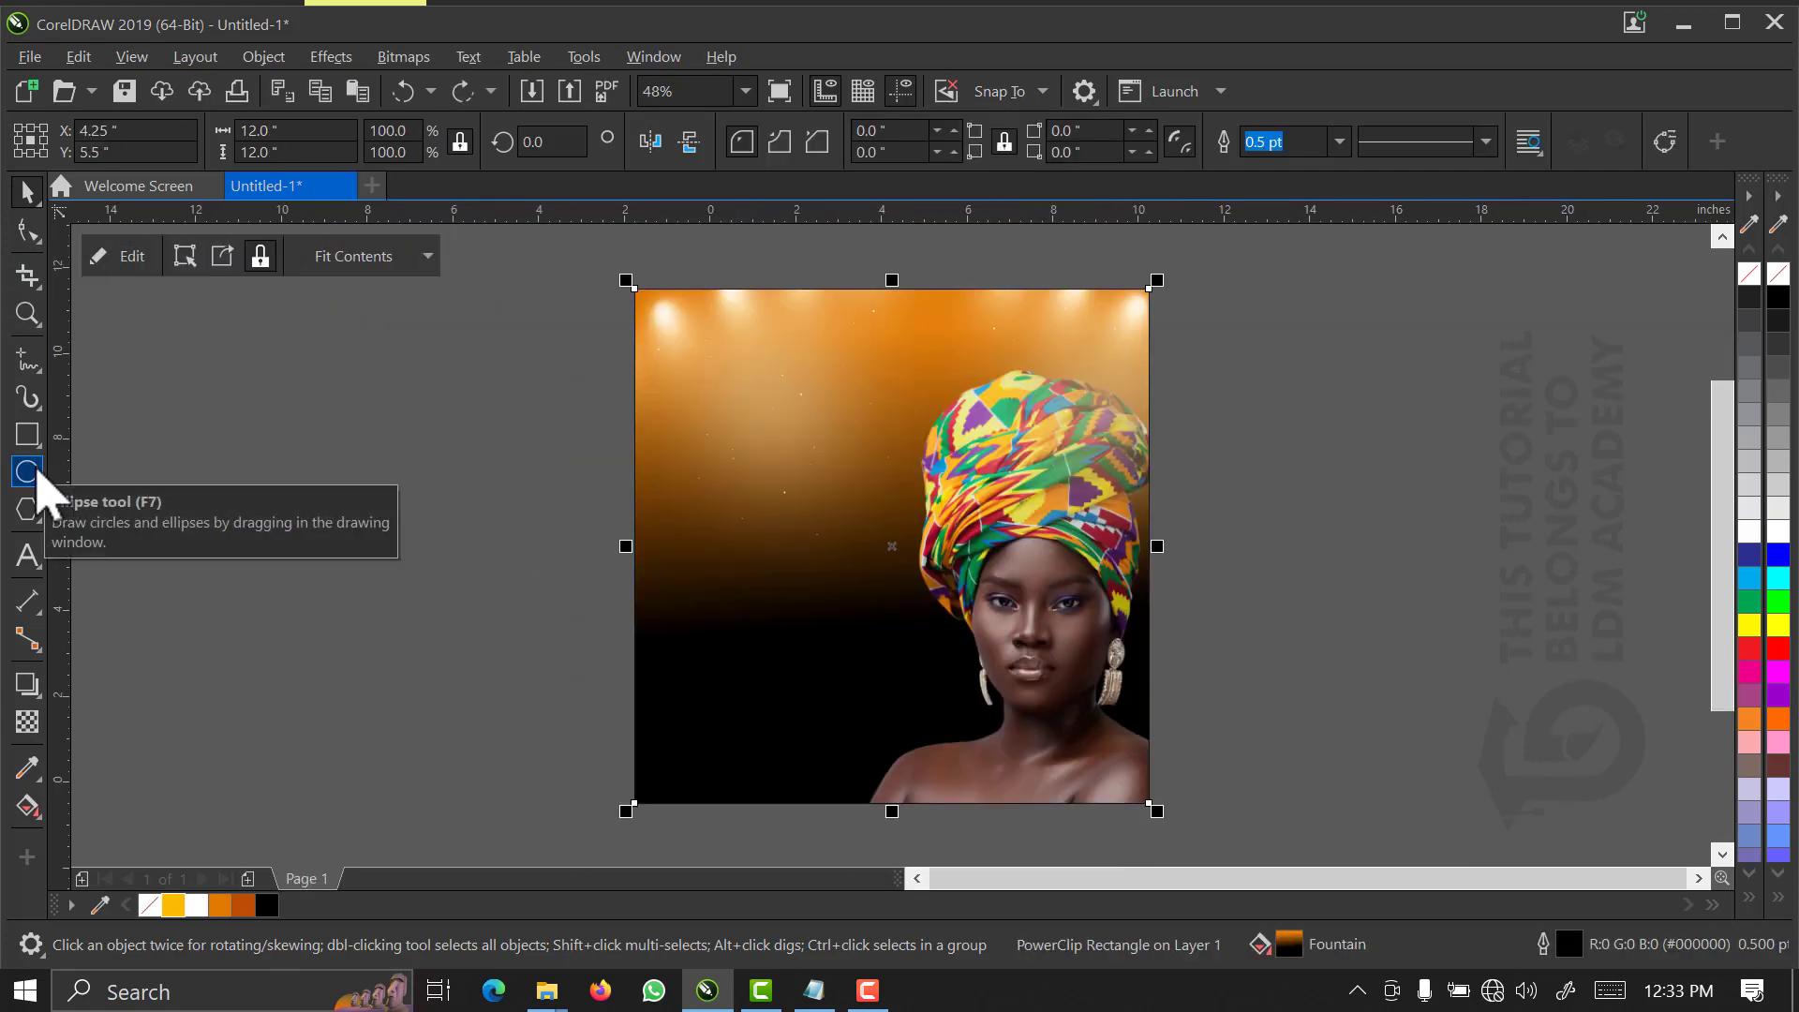
- Draw a circle about 7.3 inches across beside the page, fill it with orange #E17701 and remove its outline
left_click(34, 474)
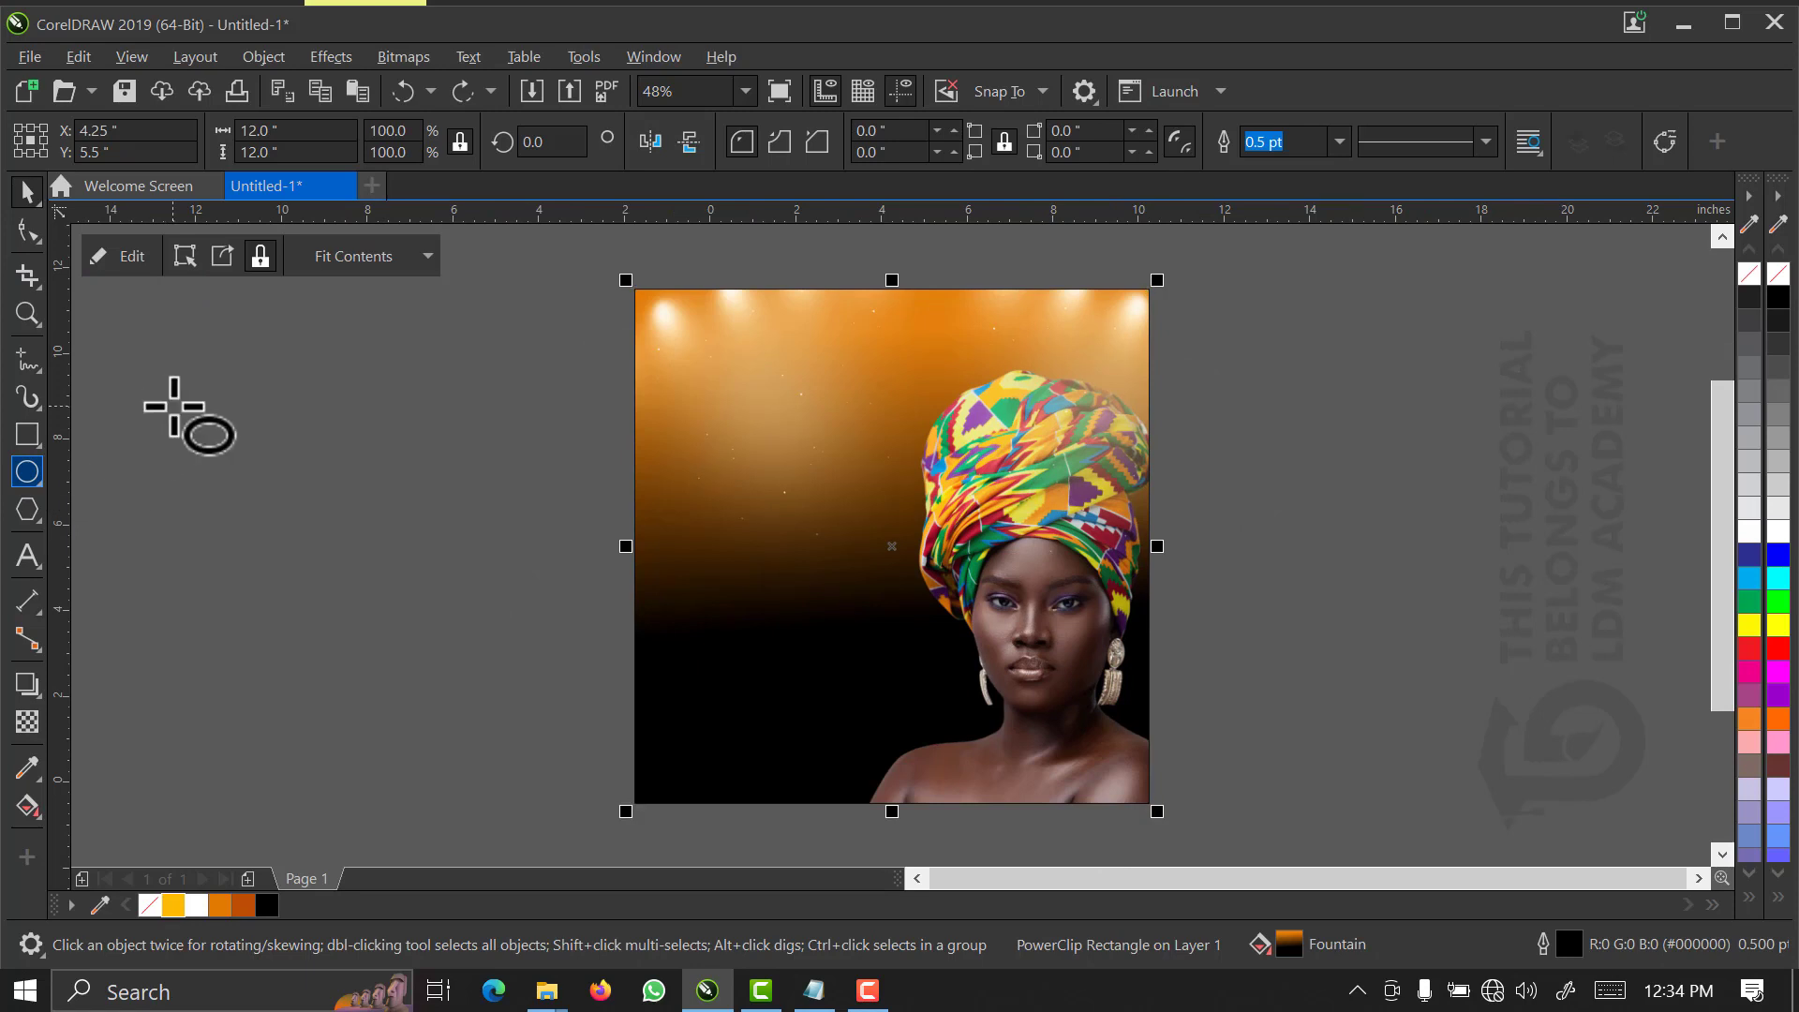
left_click_drag(194, 389, 506, 701)
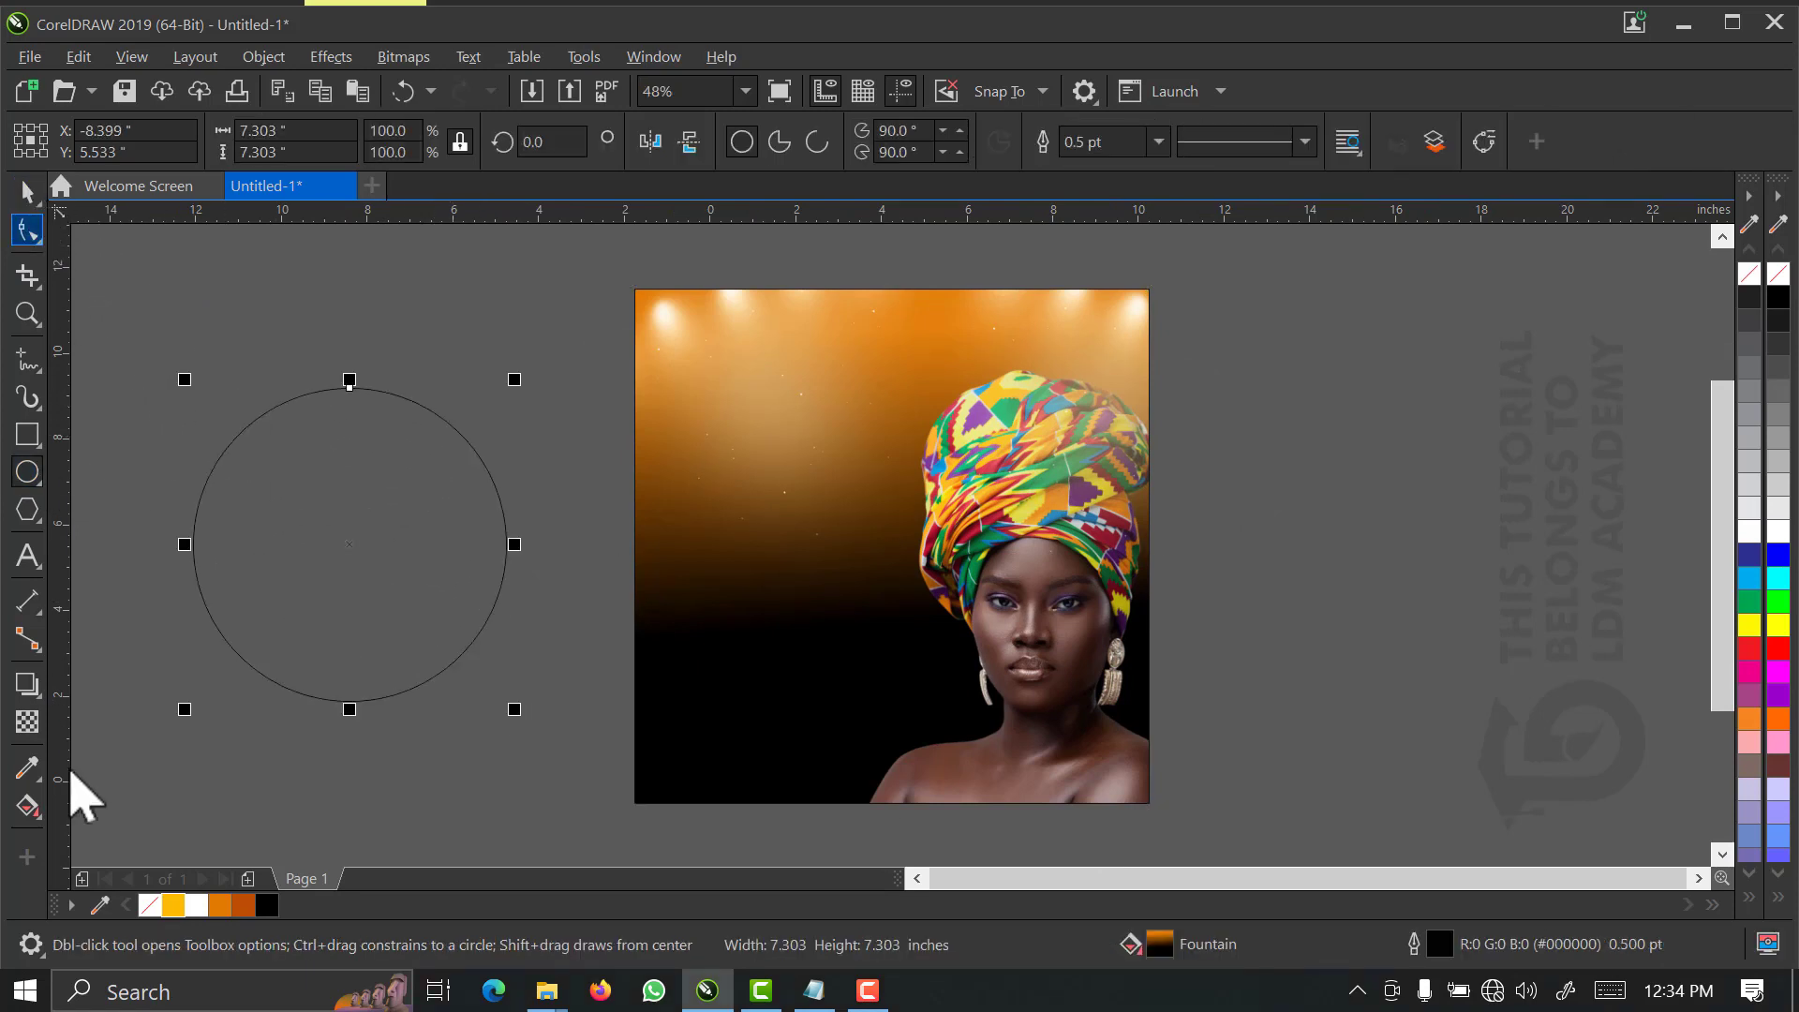
key("space")
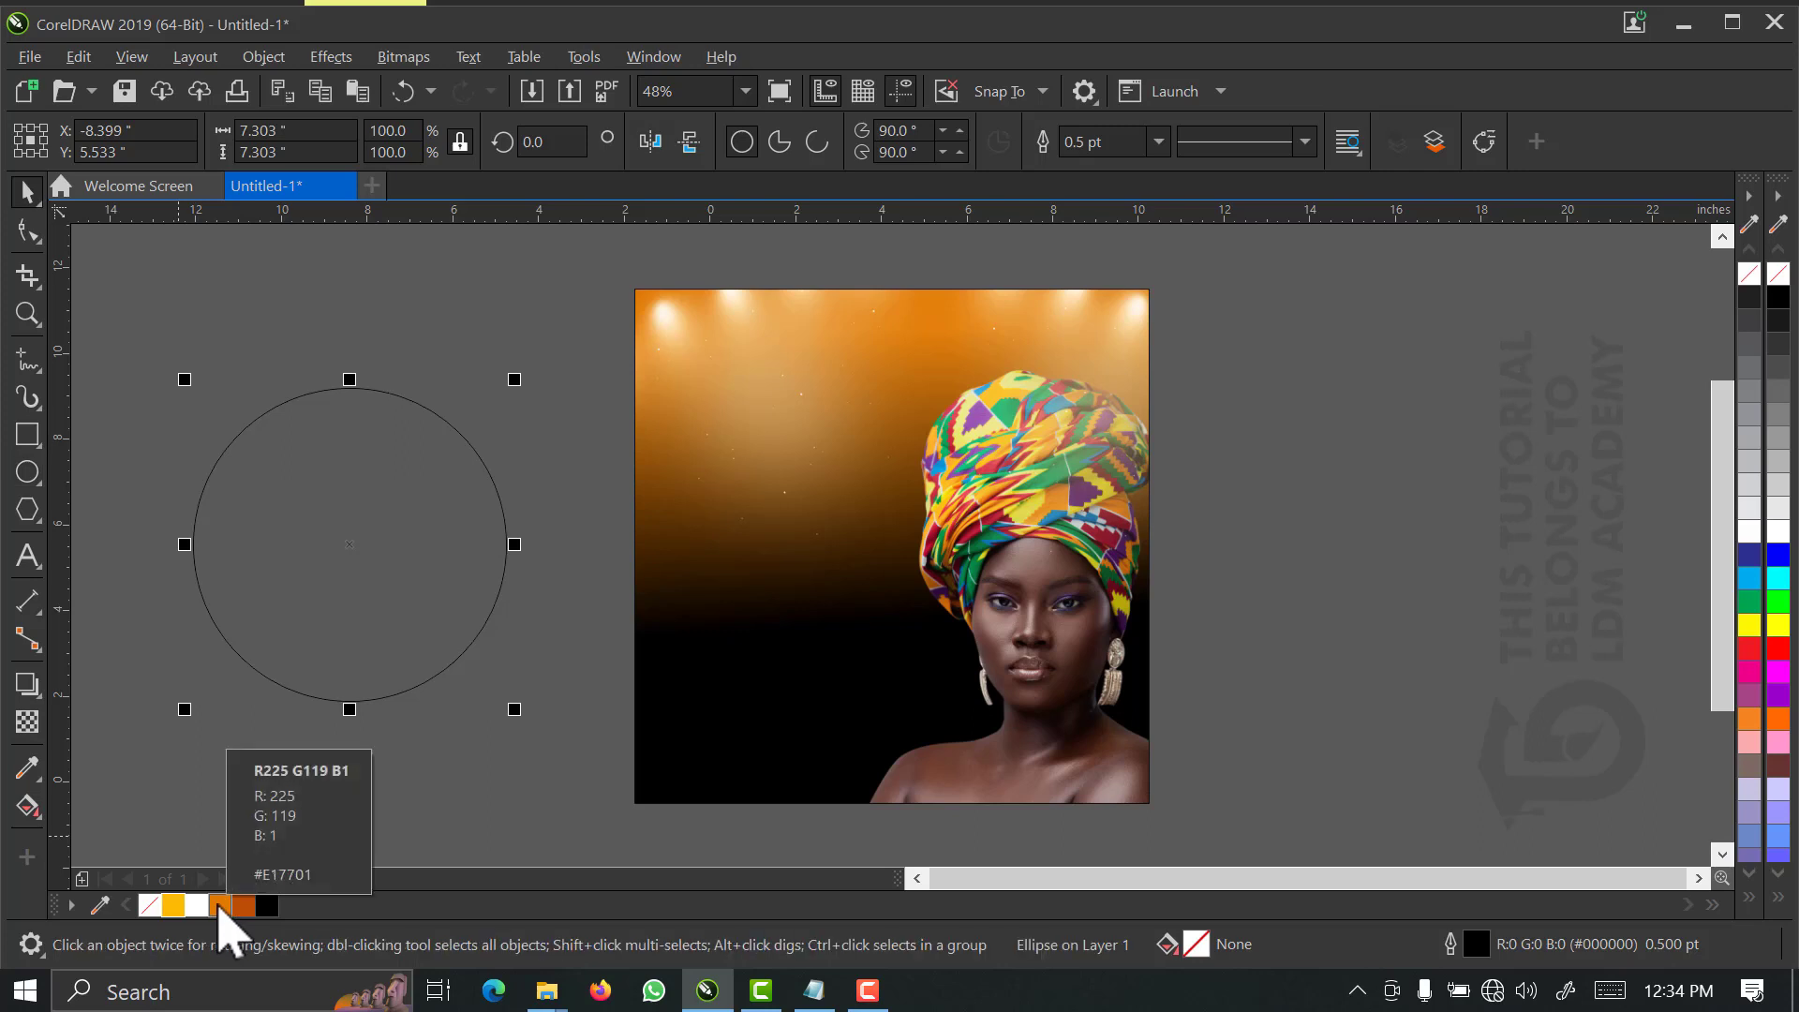
left_click(220, 905)
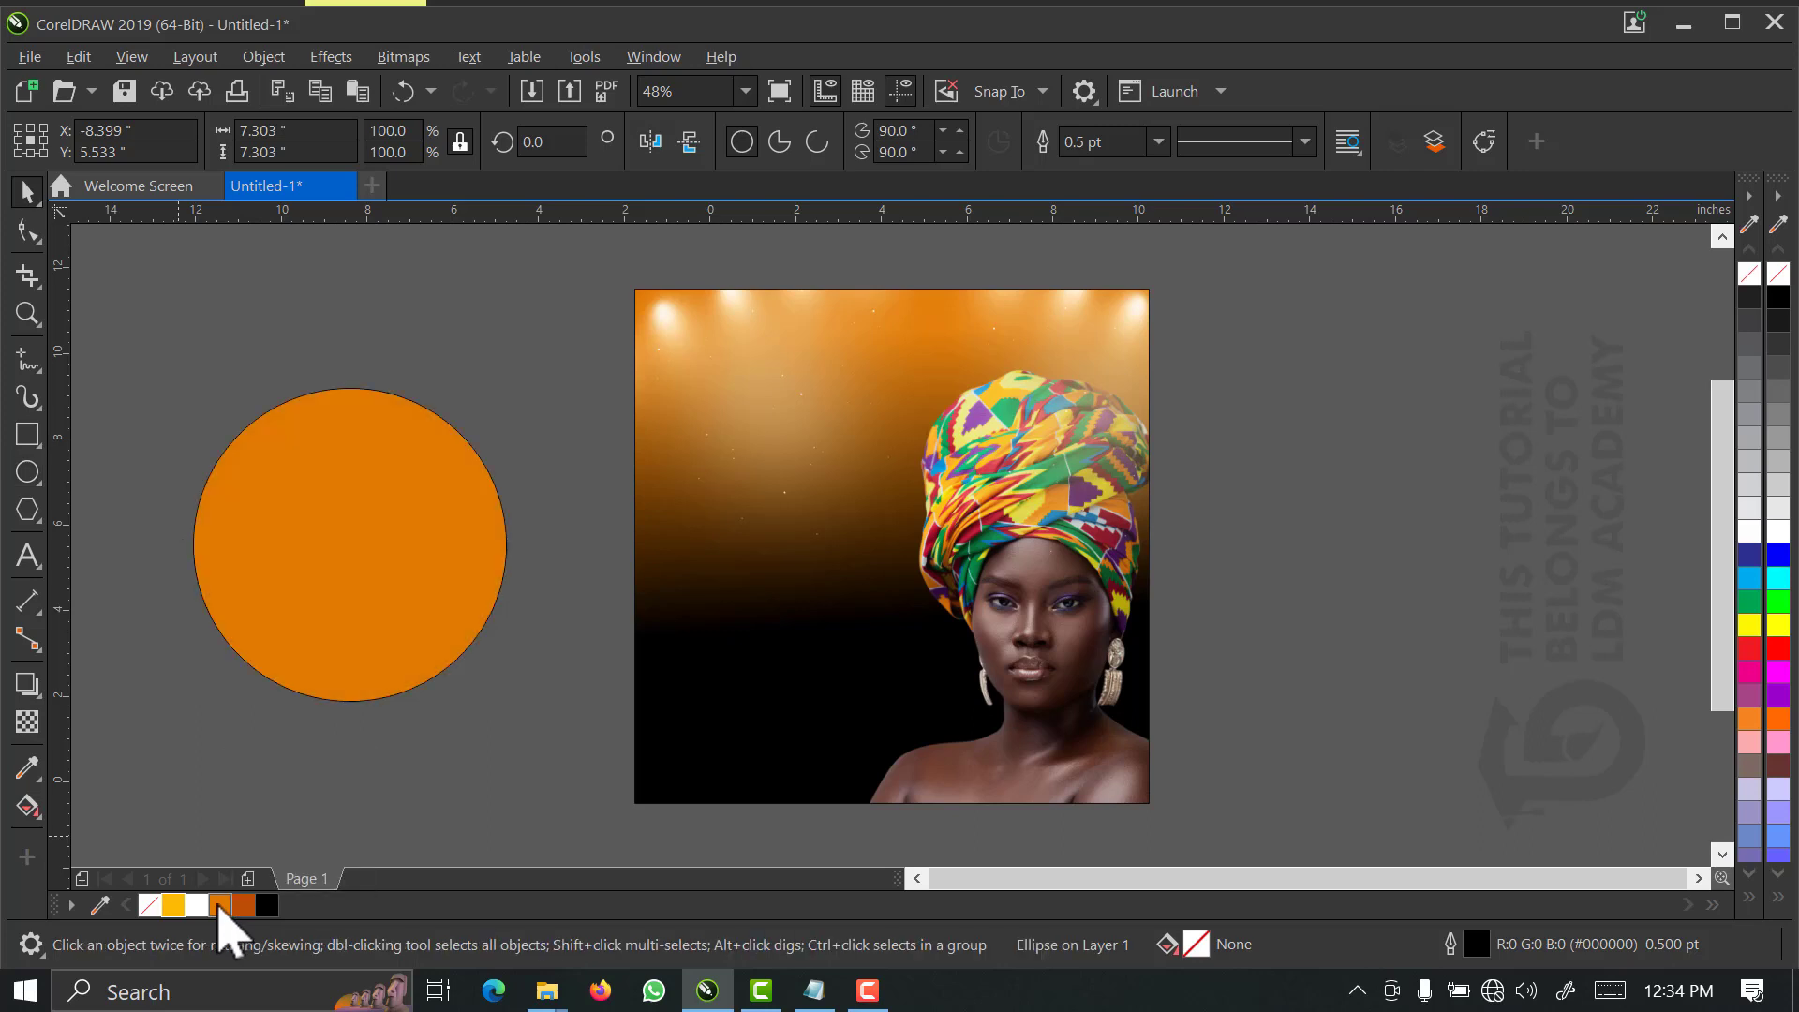
right_click(1748, 274)
- PowerClip the orange circle inside the gradient rectangle, open the contents for editing and move the circle to the page's upper middle
left_click_drag(378, 495, 792, 480)
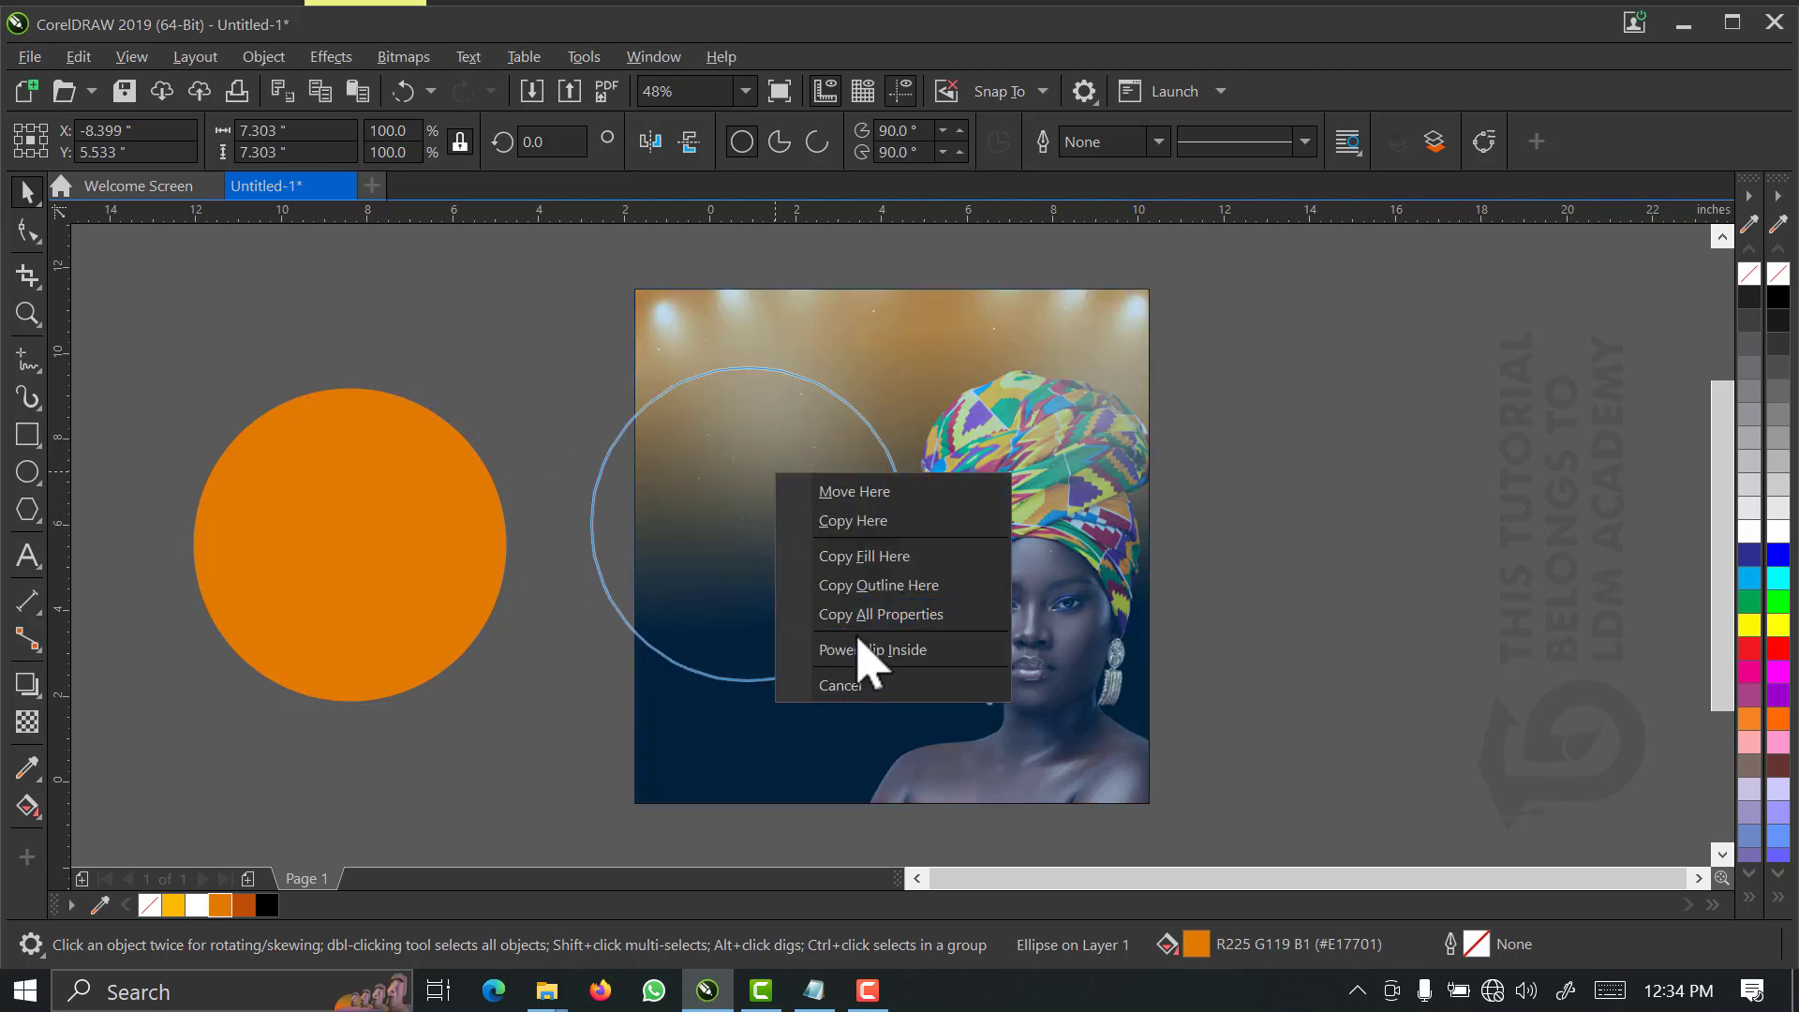
left_click(863, 646)
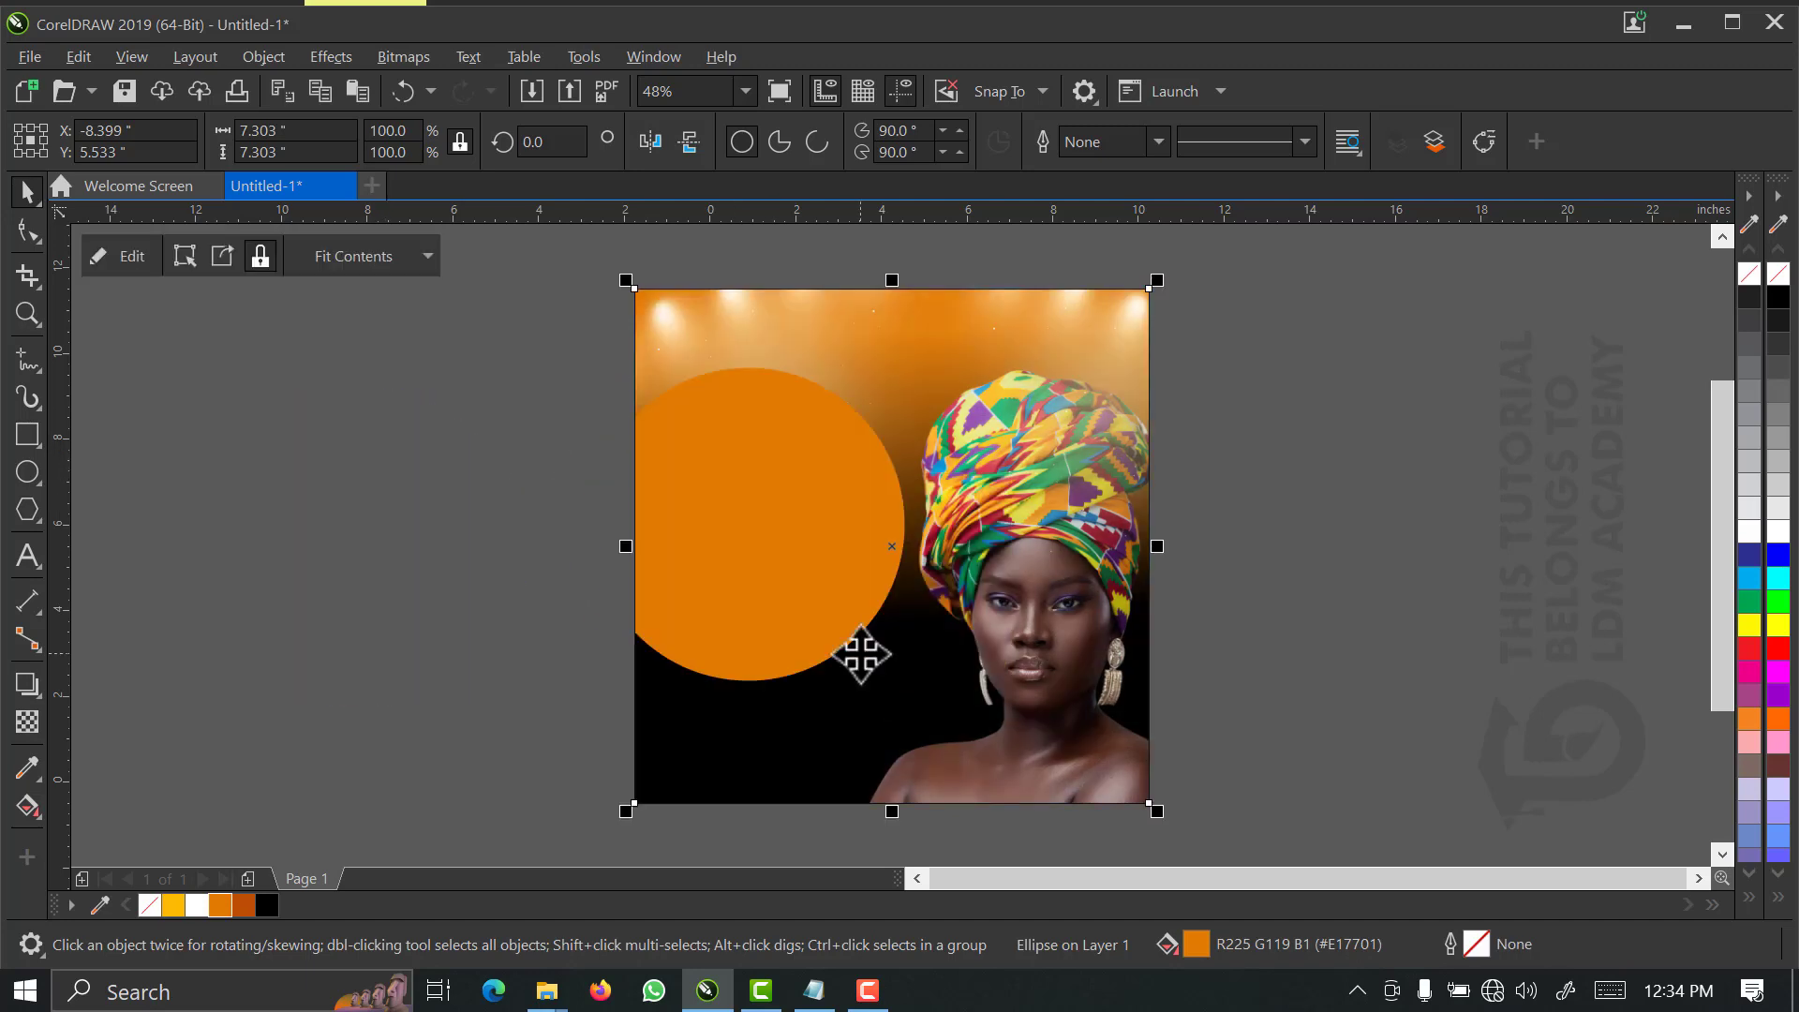
right_click(862, 656)
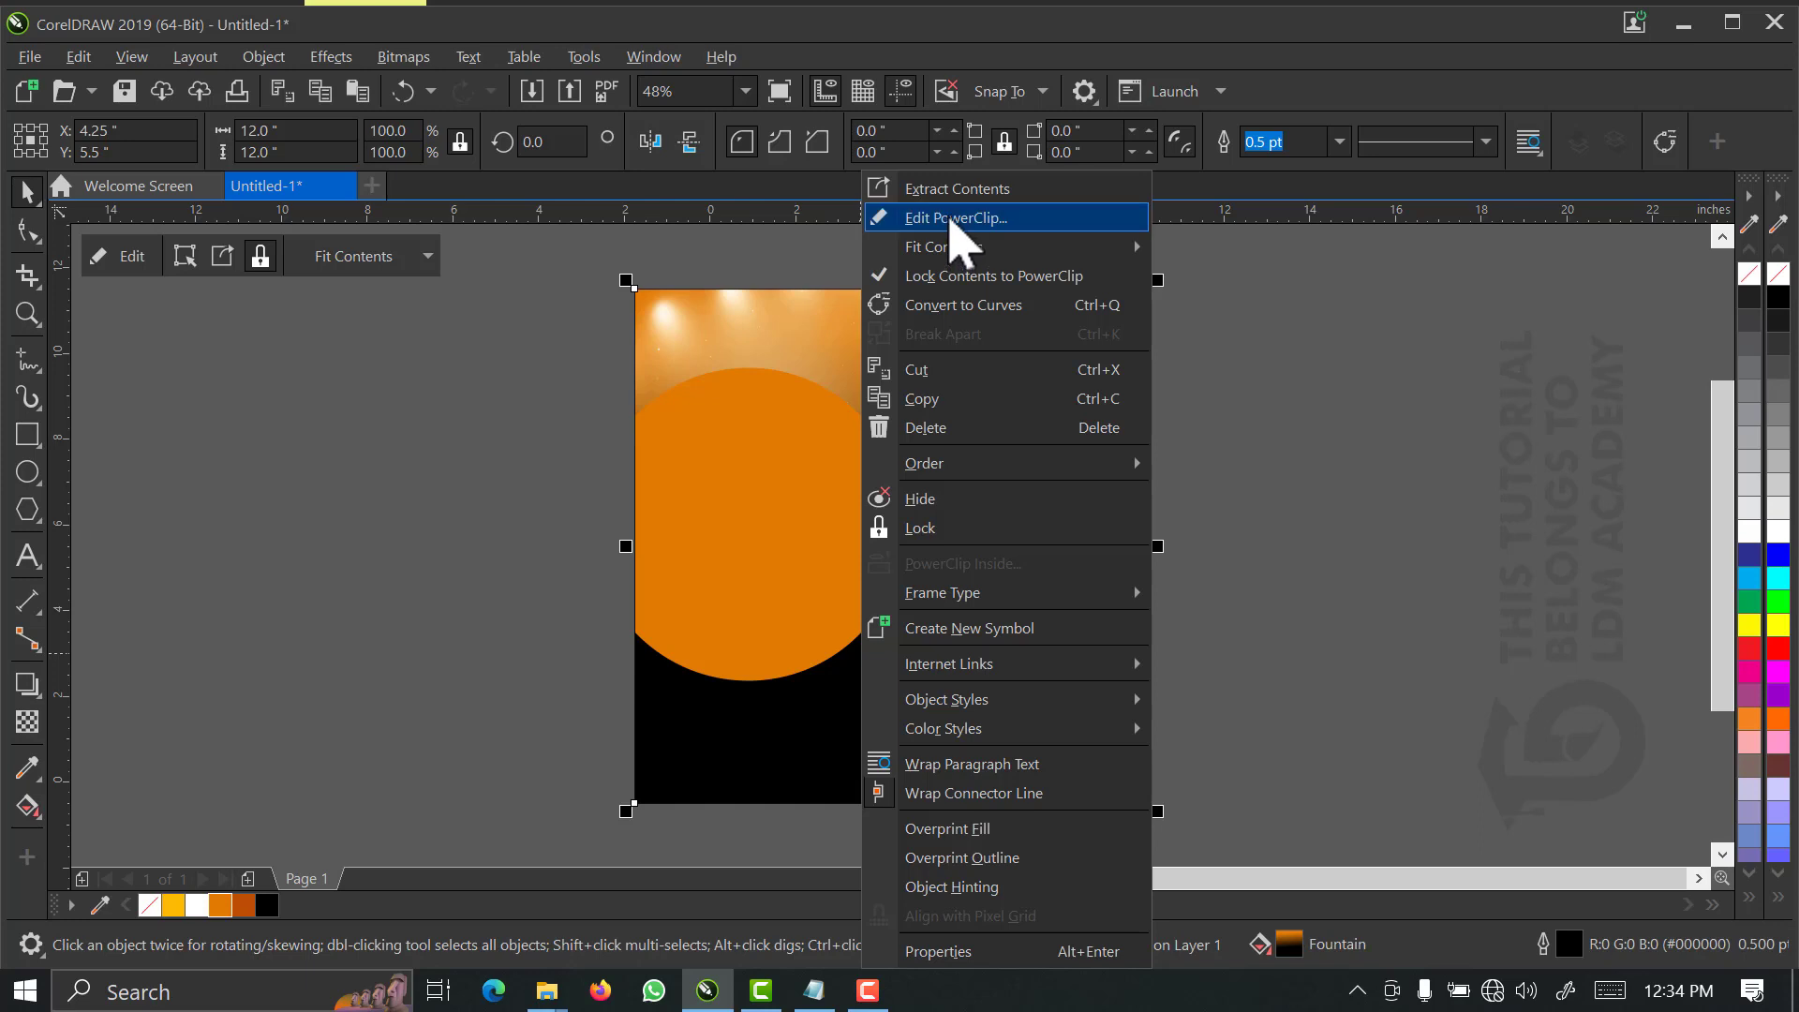
left_click(952, 220)
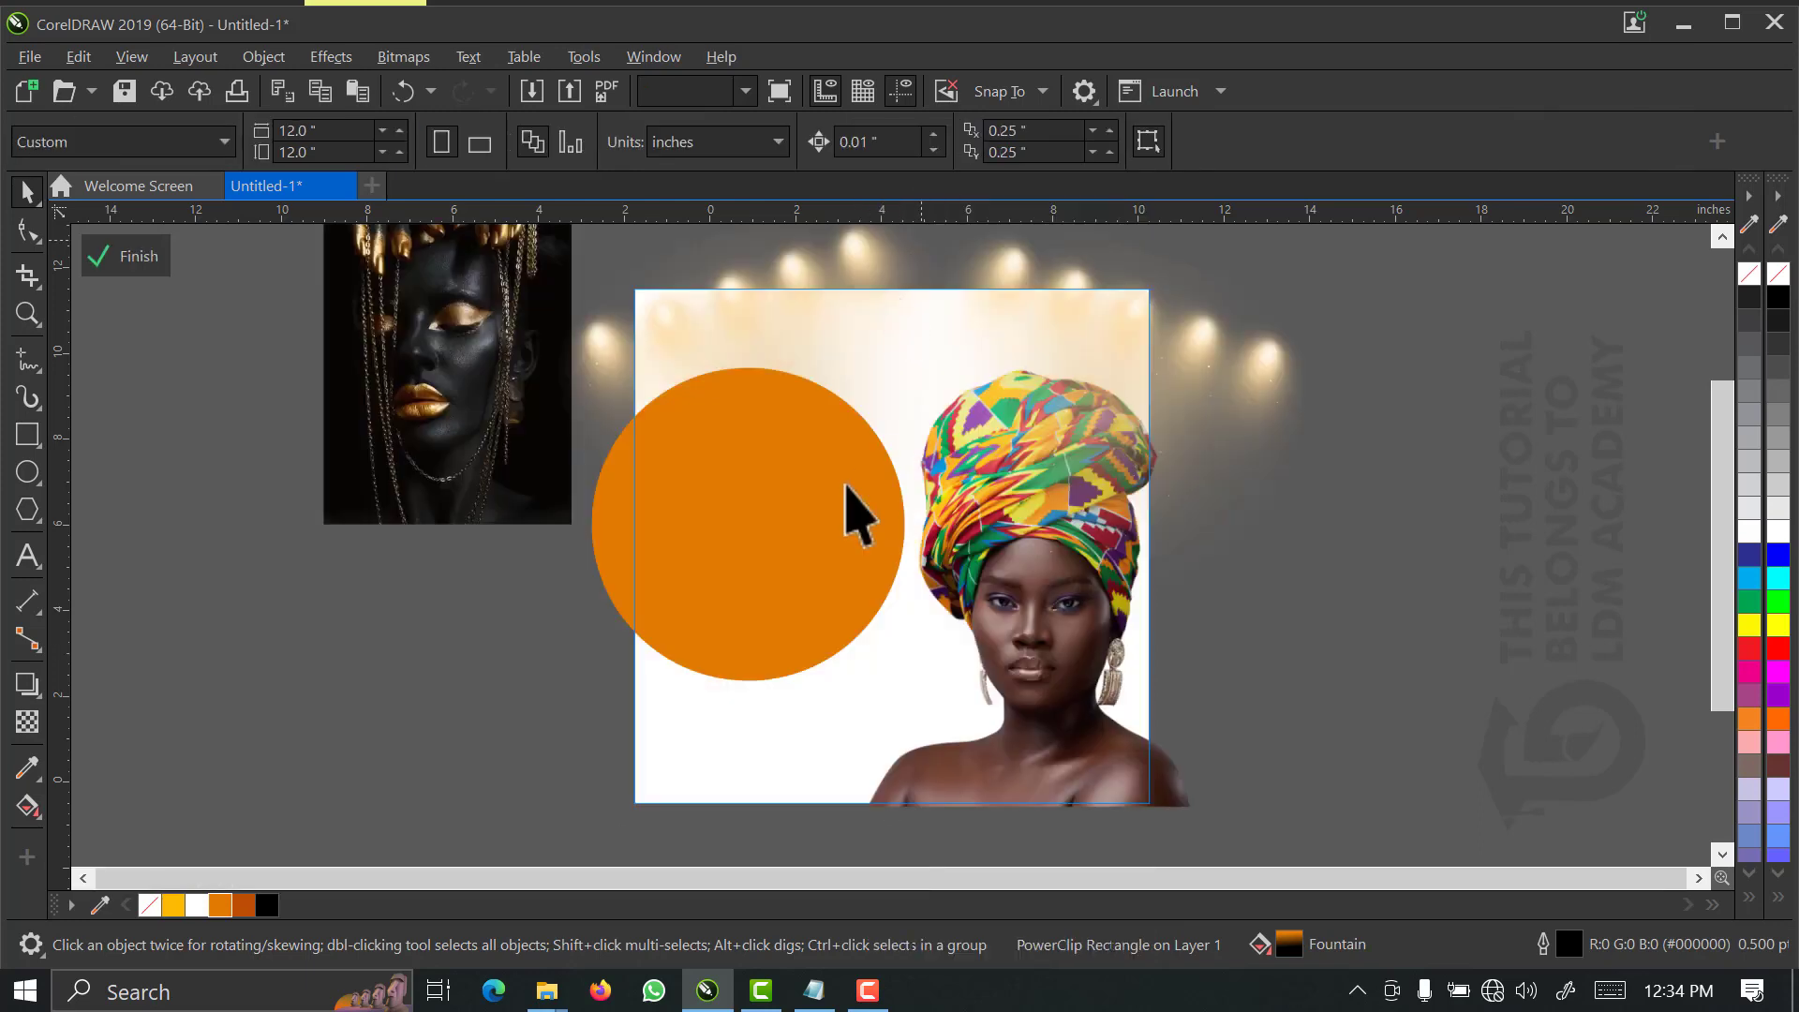
left_click_drag(745, 585, 834, 506)
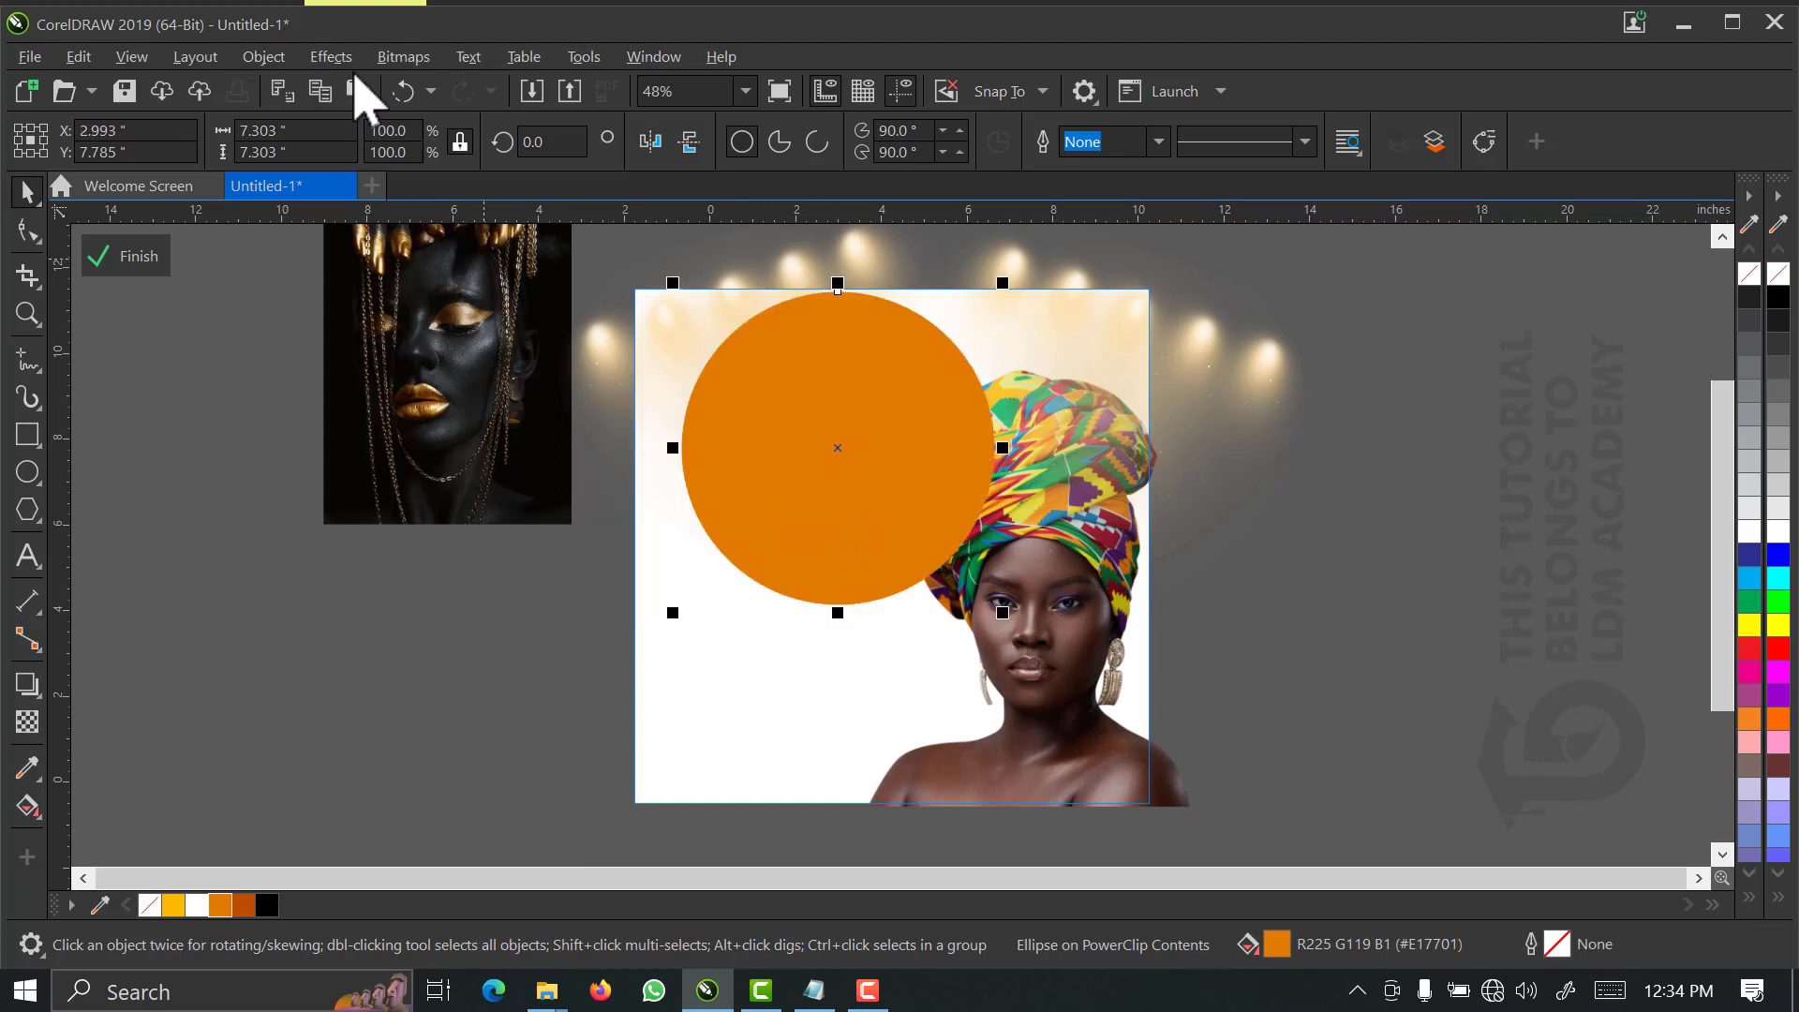
- Apply a Gaussian Blur with a radius of 184.2 pixels to the orange circle
left_click(331, 57)
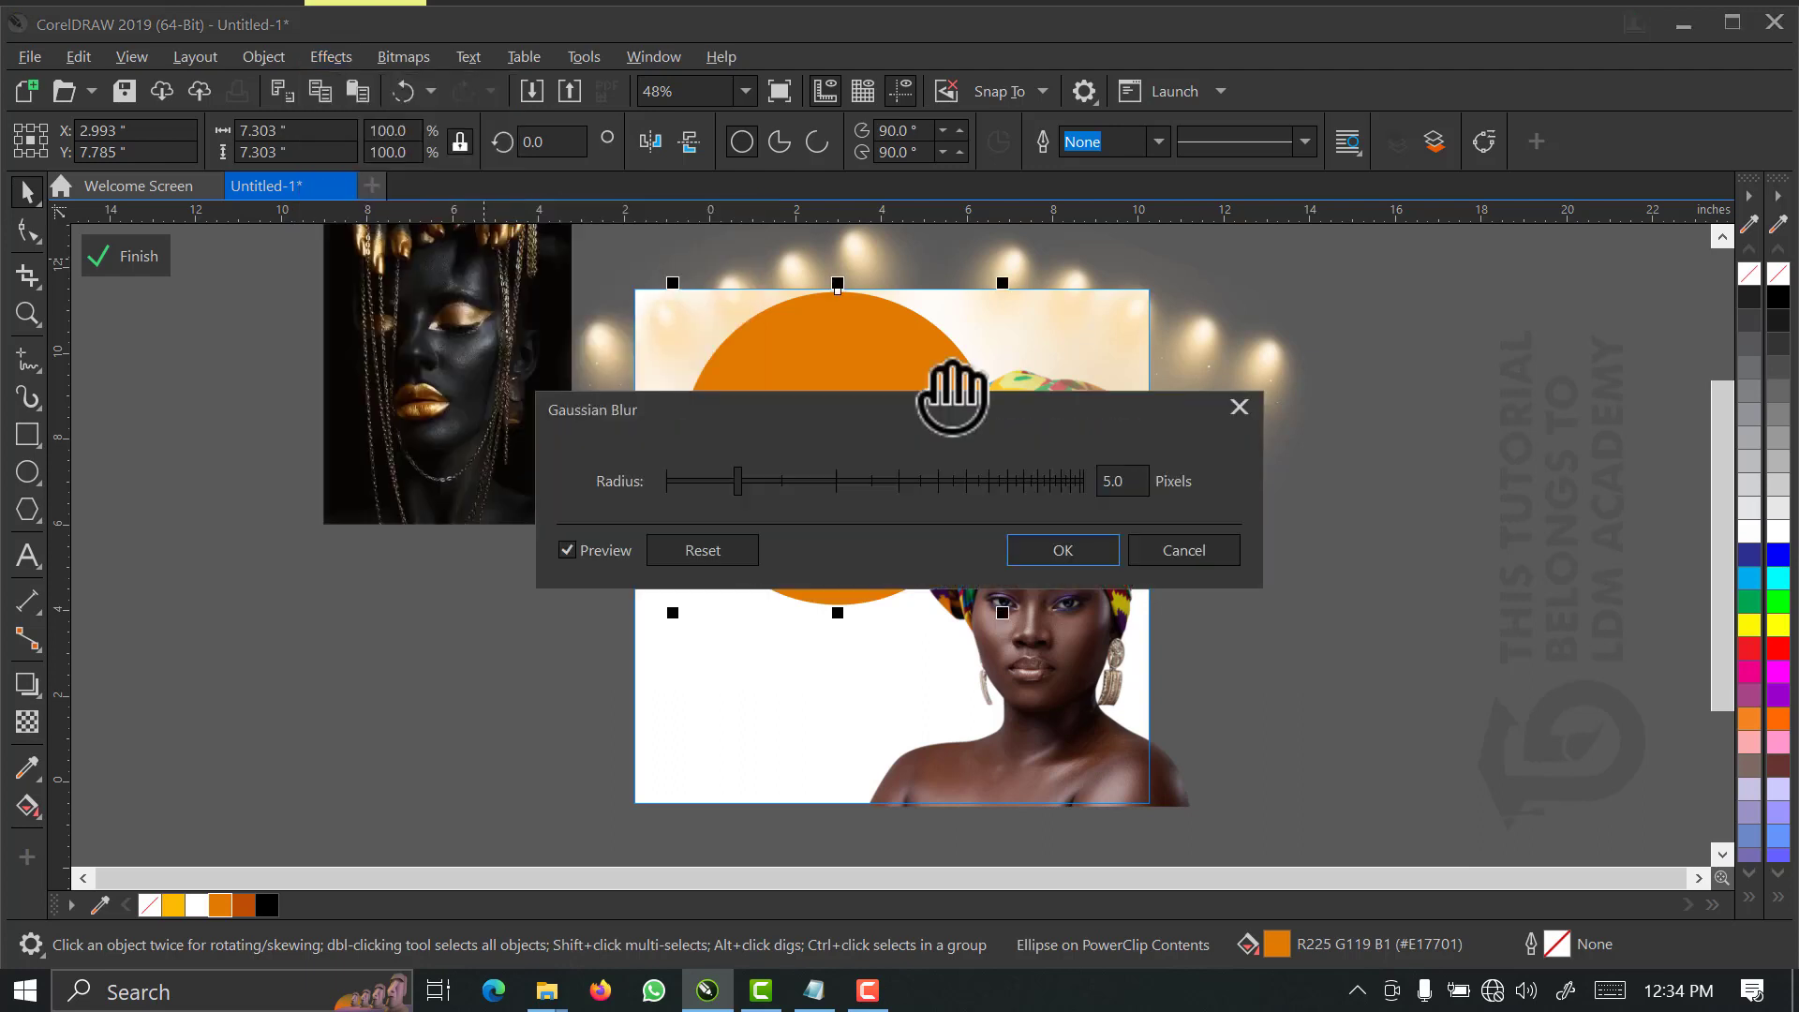
left_click(1026, 482)
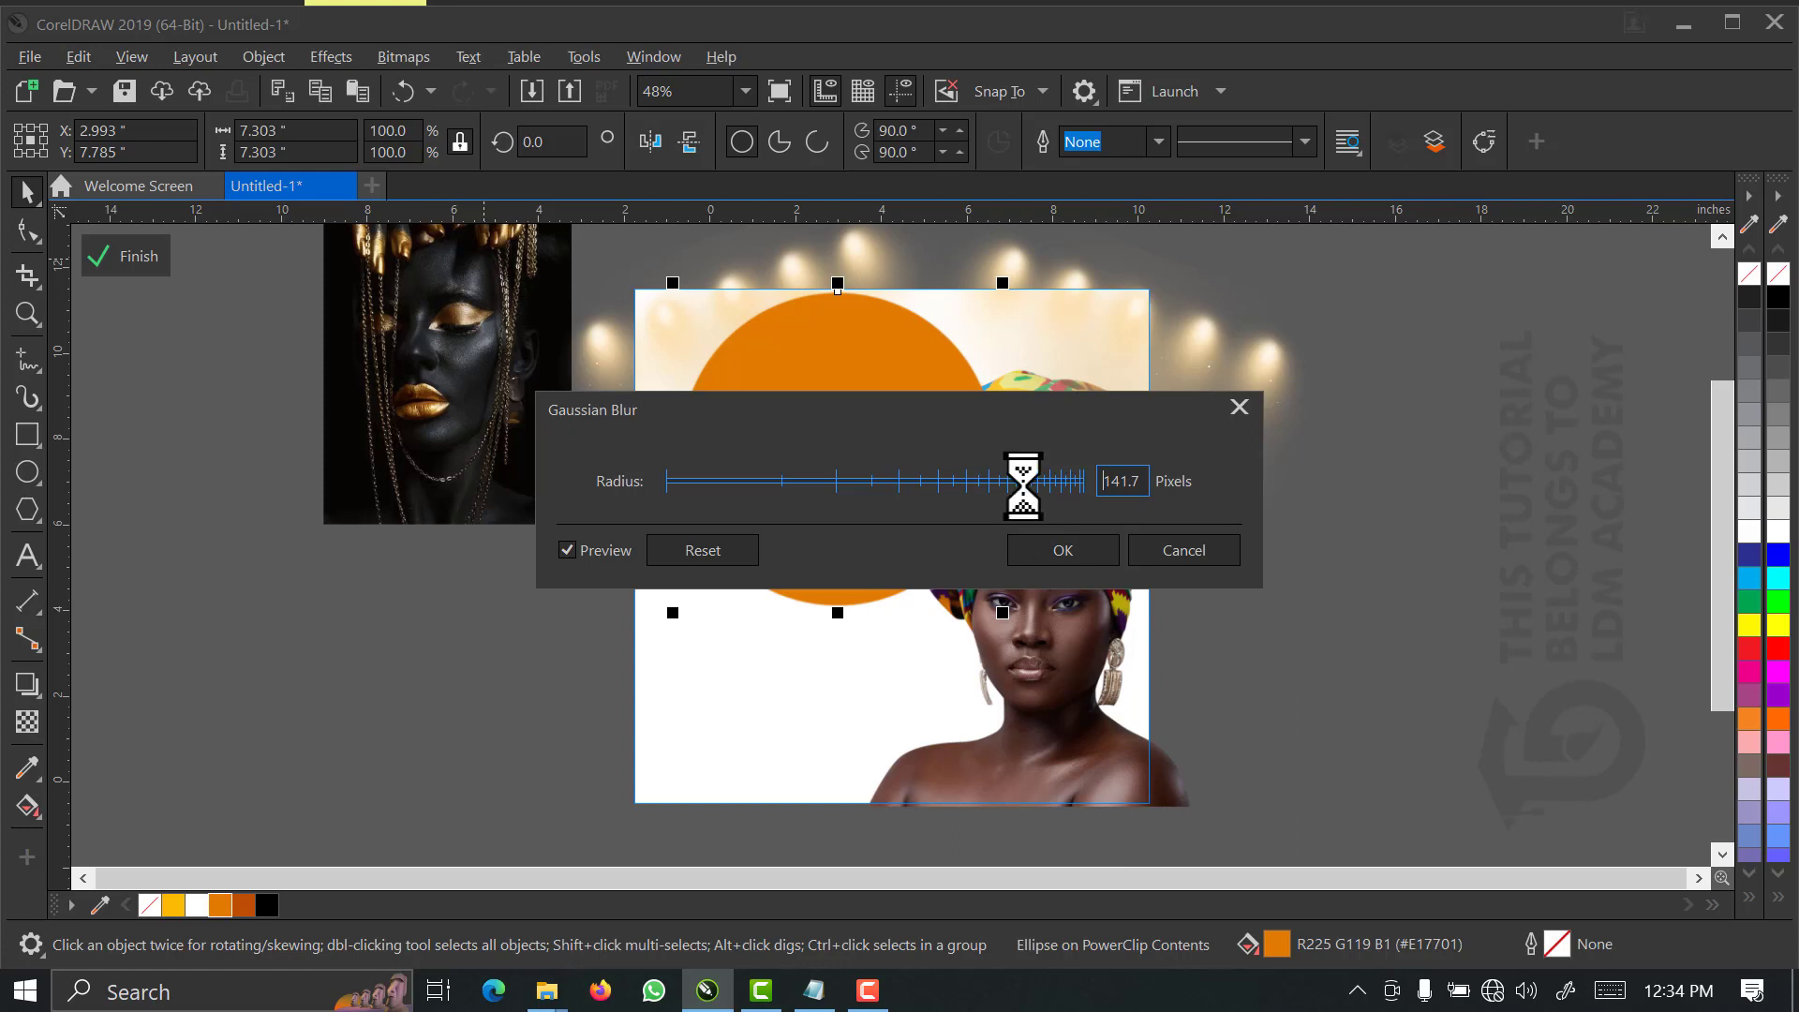
left_click_drag(1001, 412, 1326, 577)
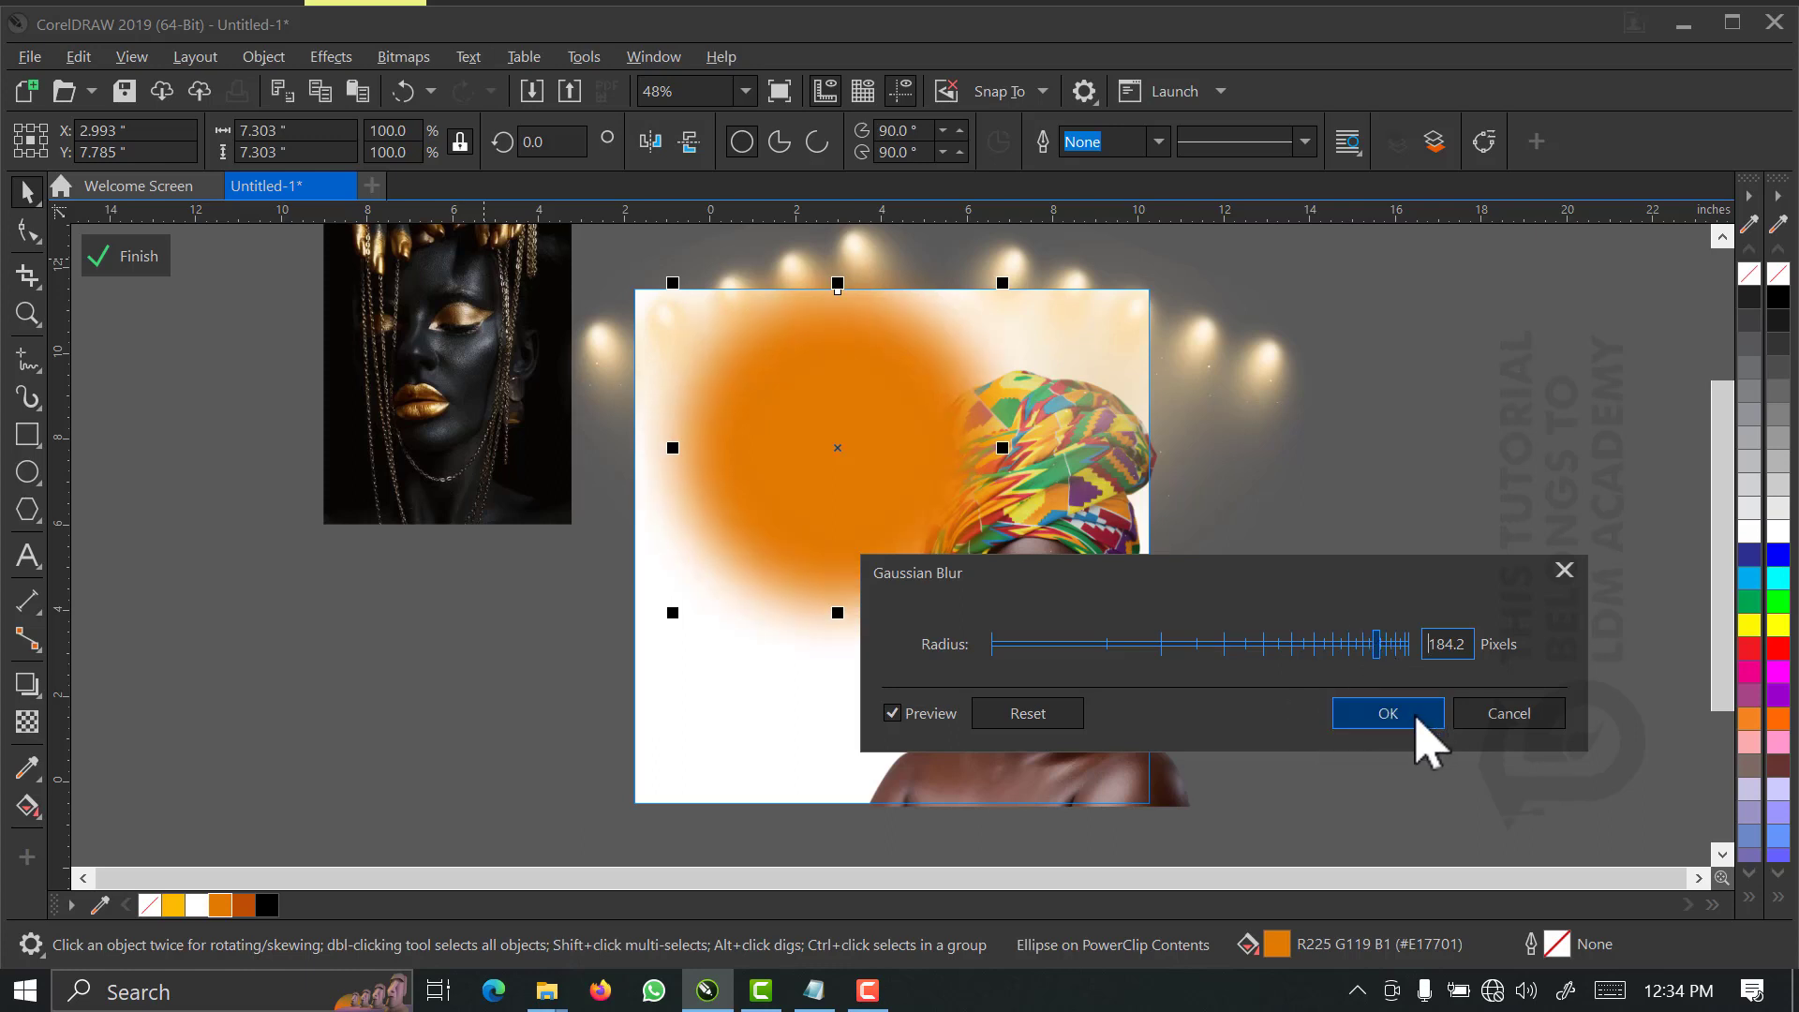
left_click(1416, 718)
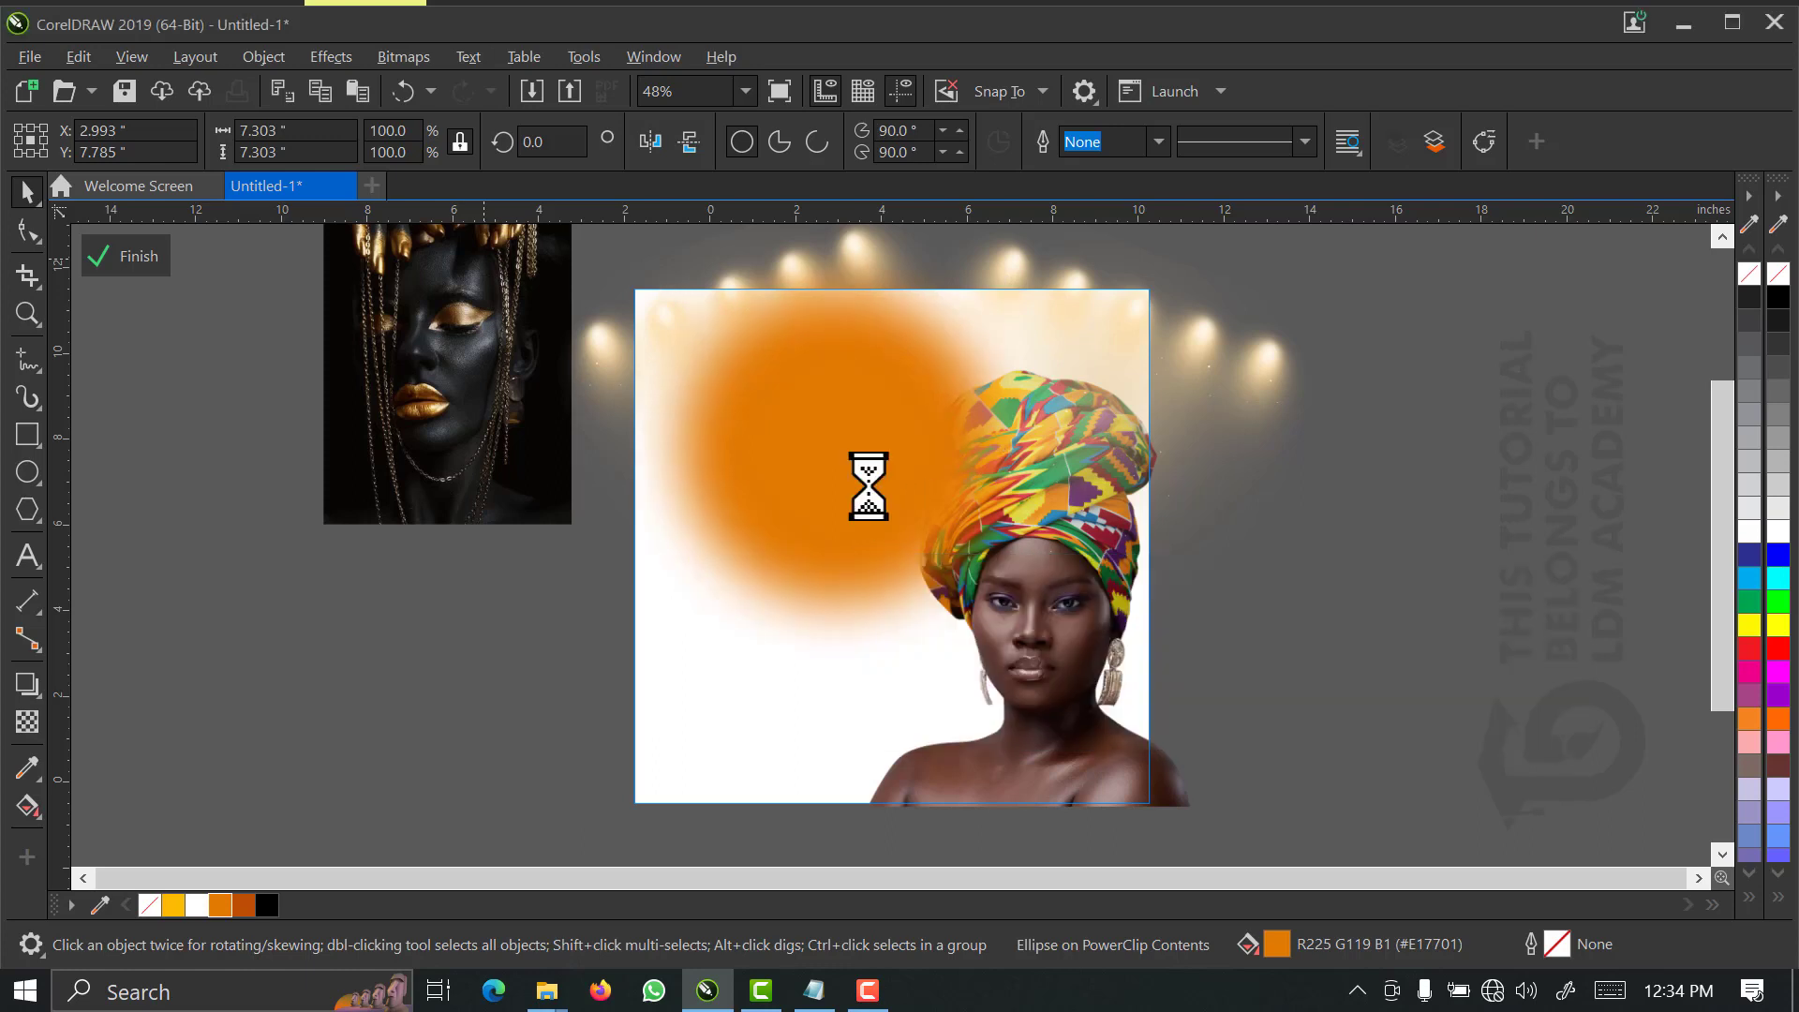
- Move the blurred circle to the page's upper-left area and set its transparency merge mode to Screen
left_click_drag(827, 450, 763, 427)
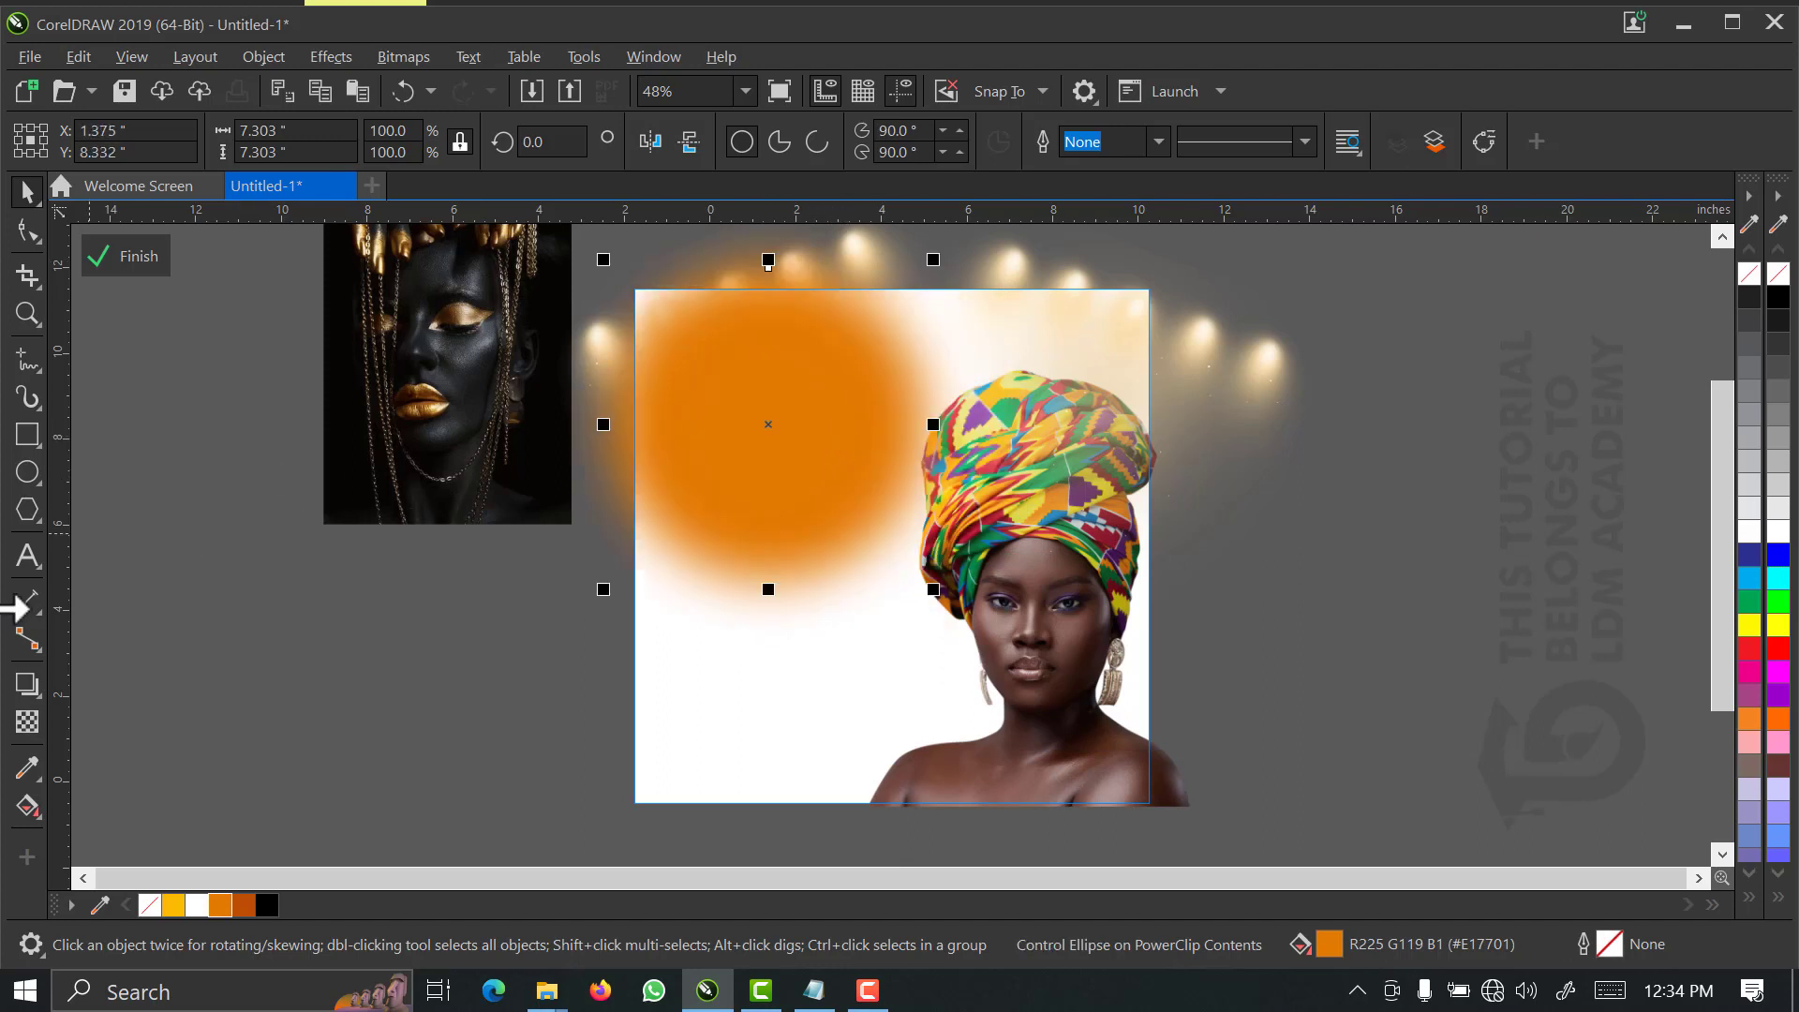
left_click(27, 724)
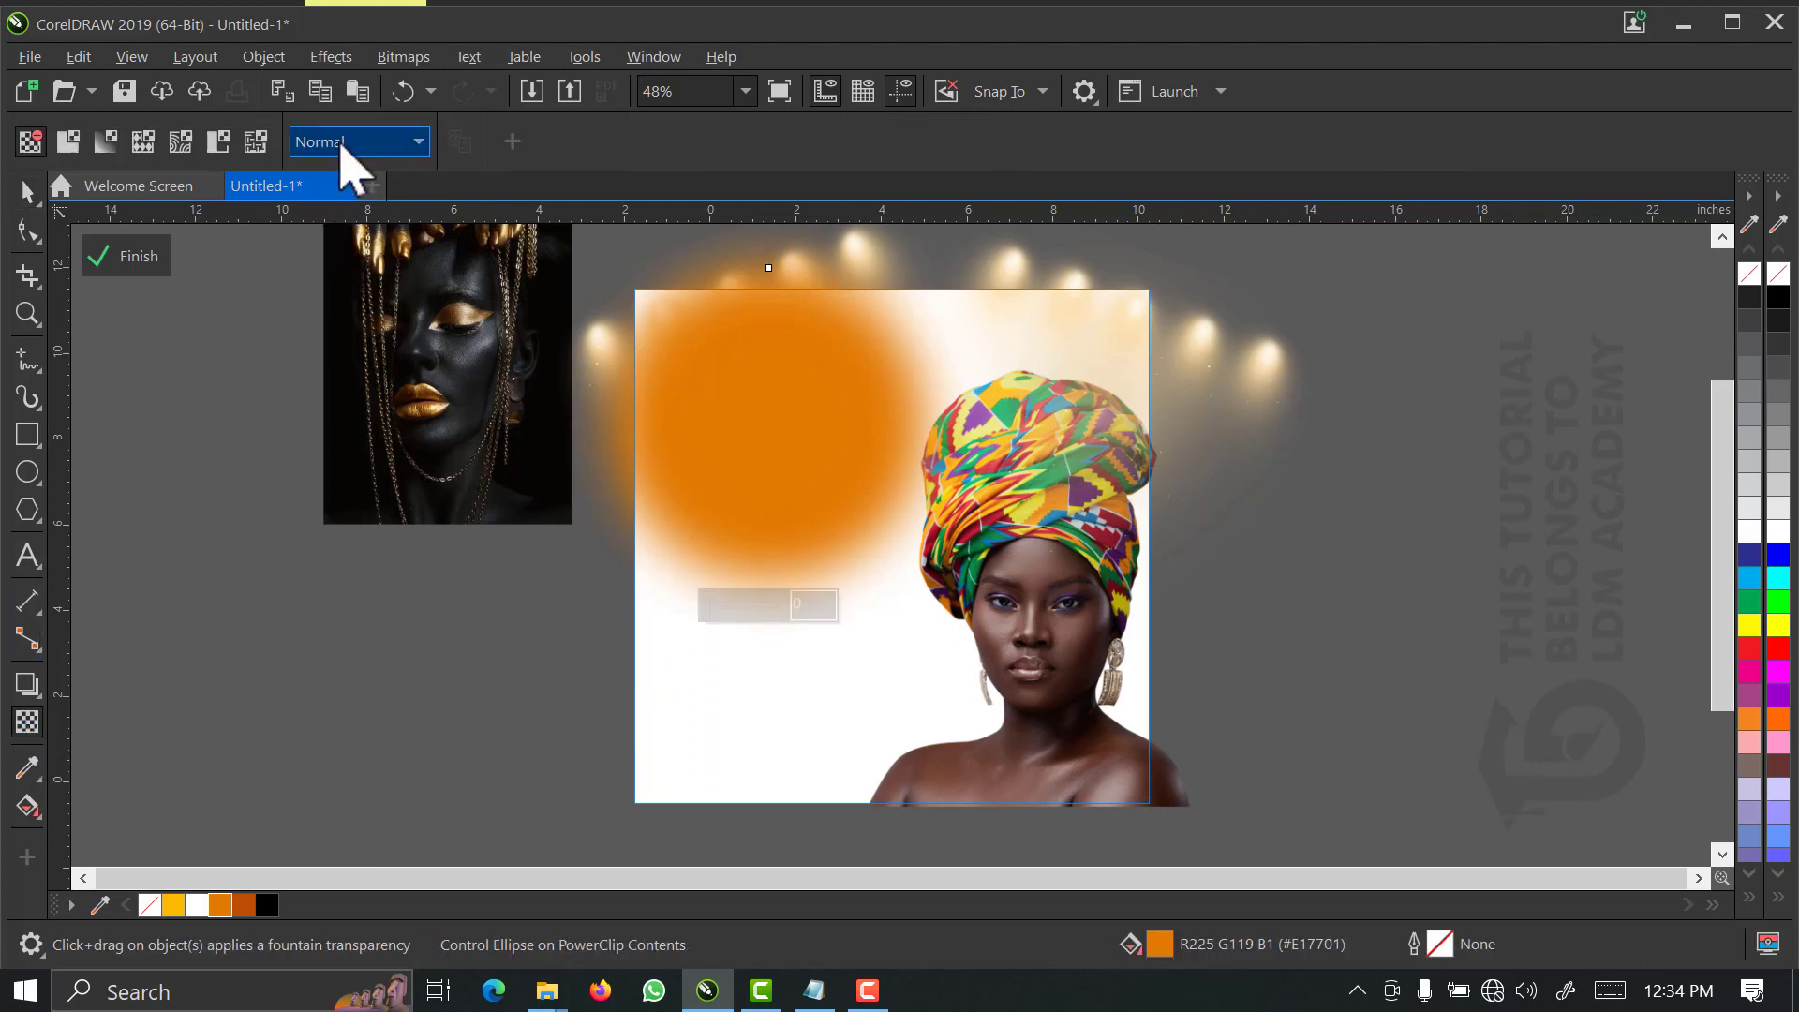
left_click(359, 141)
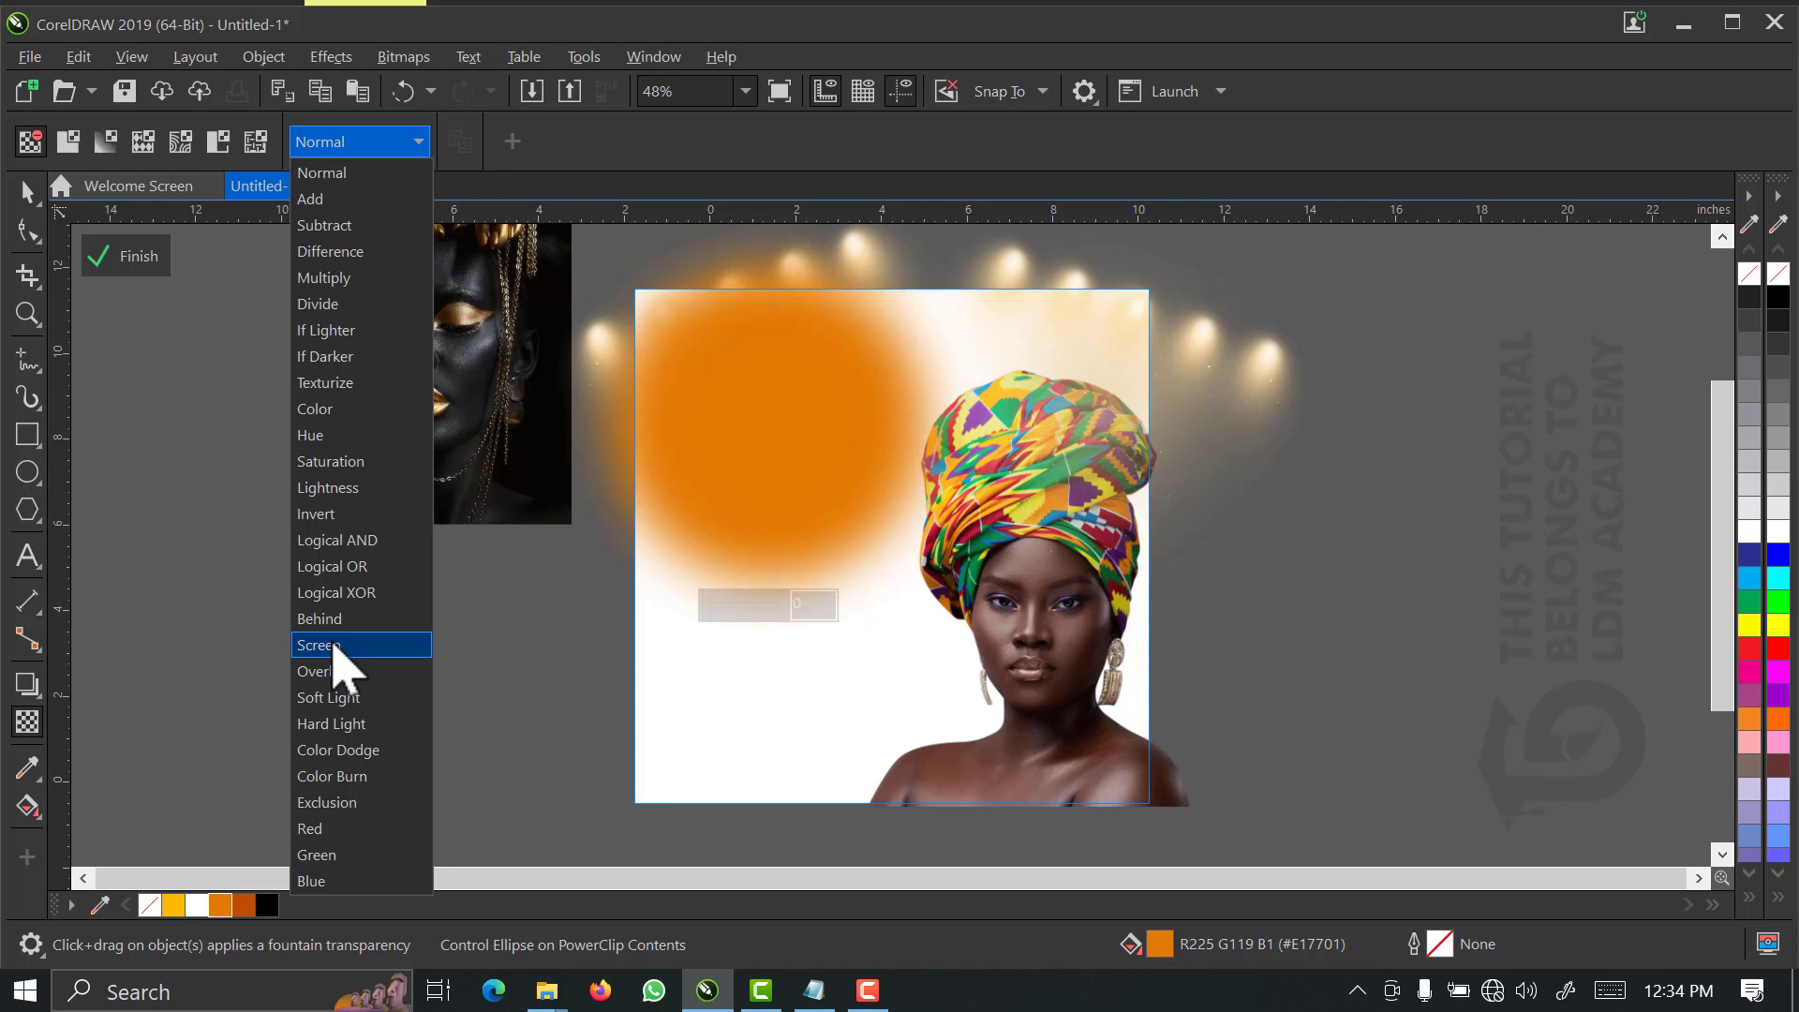
left_click(335, 647)
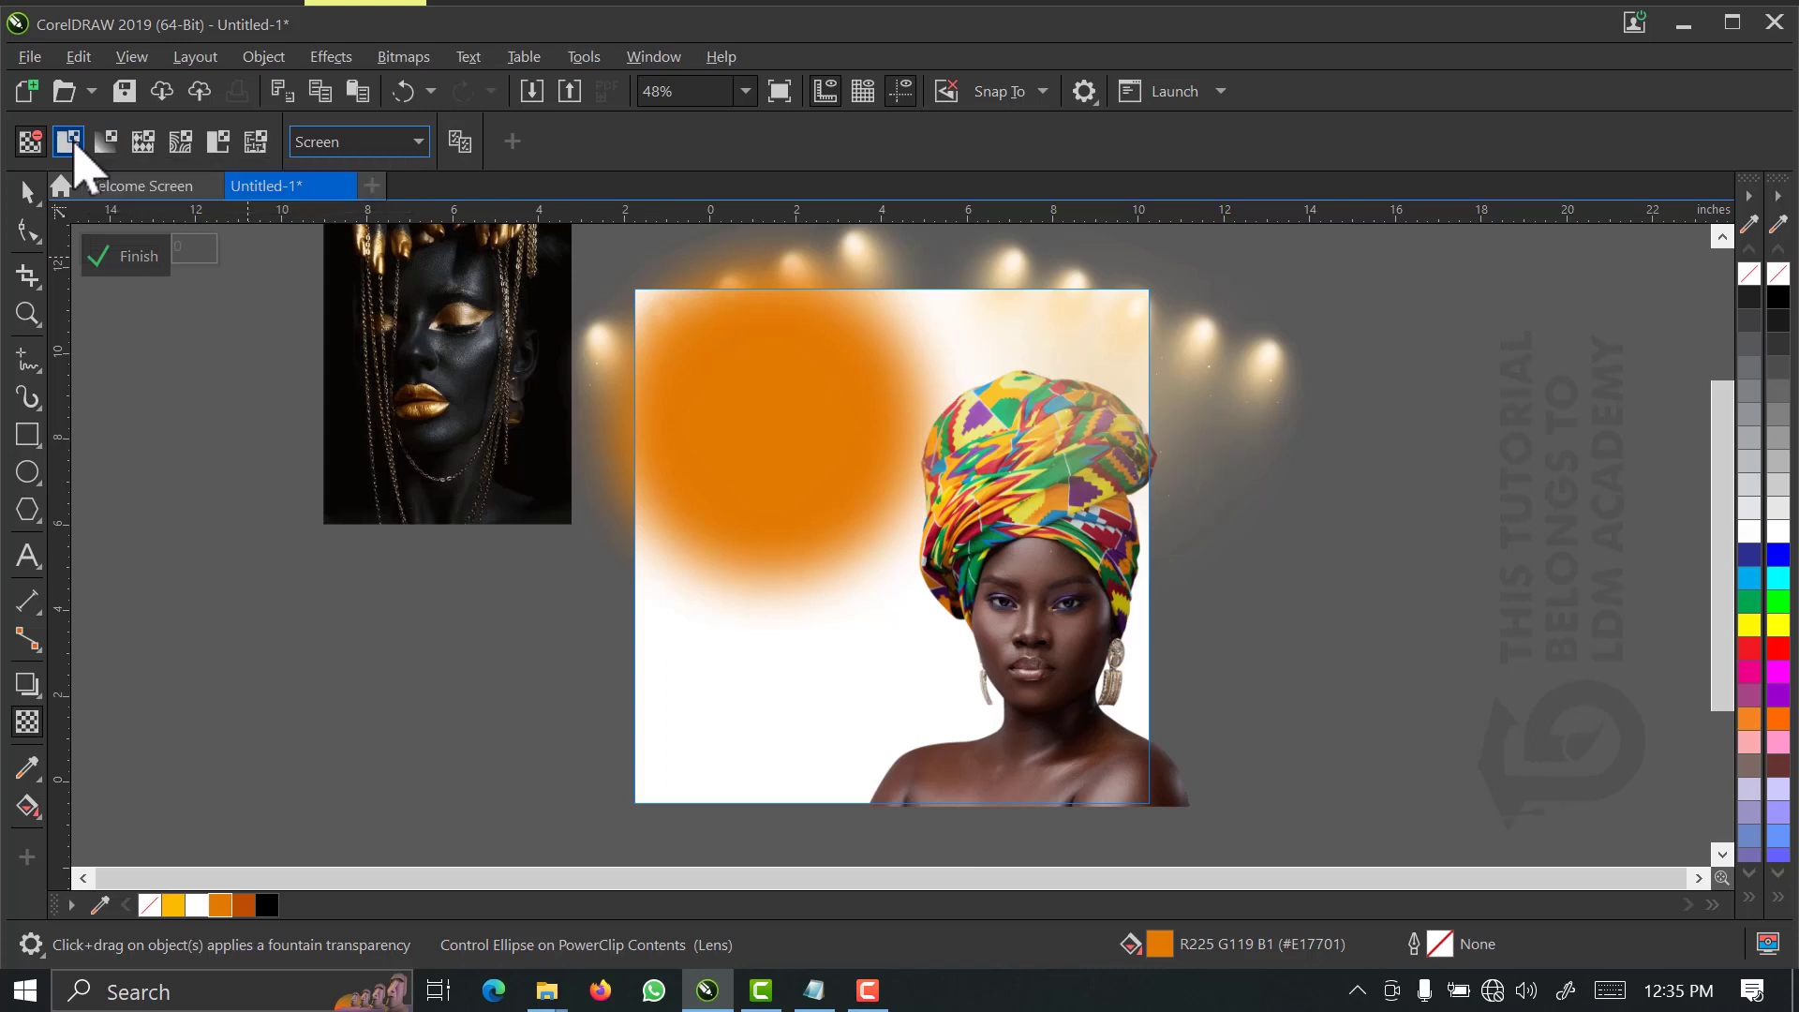
- Apply a uniform transparency of 60 to the blurred orange circle
left_click(75, 147)
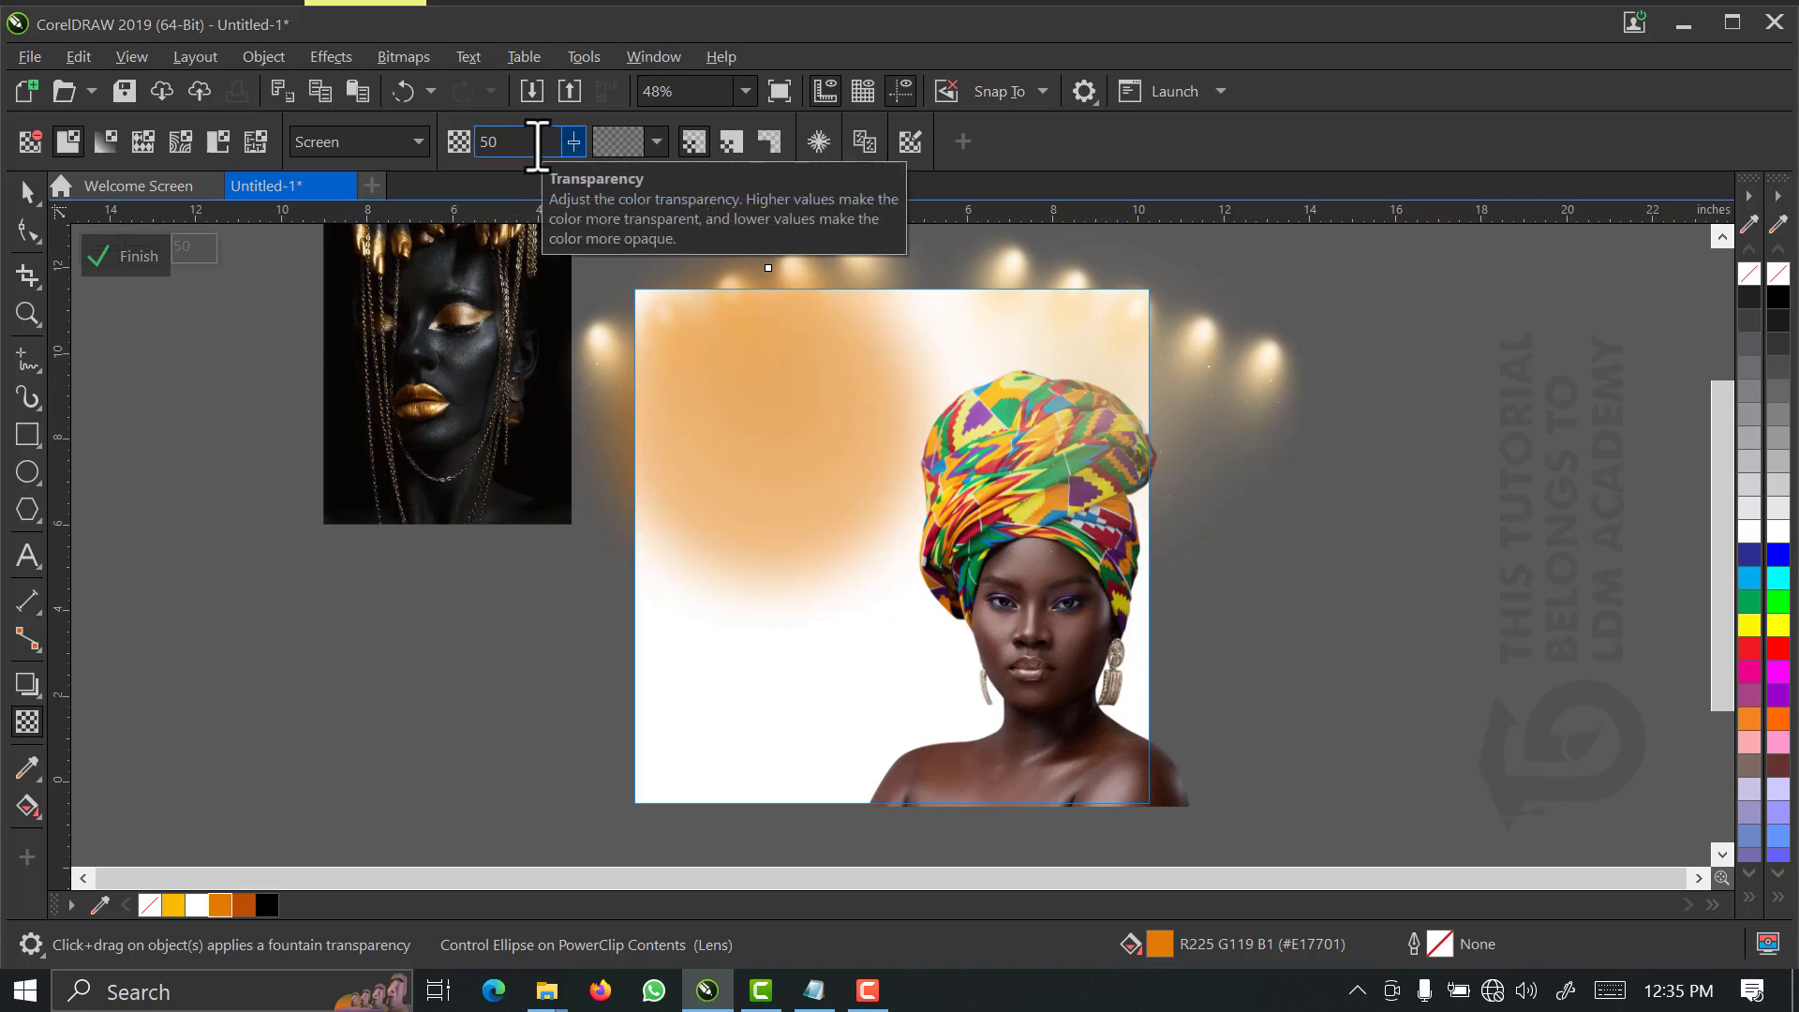
left_click(537, 145)
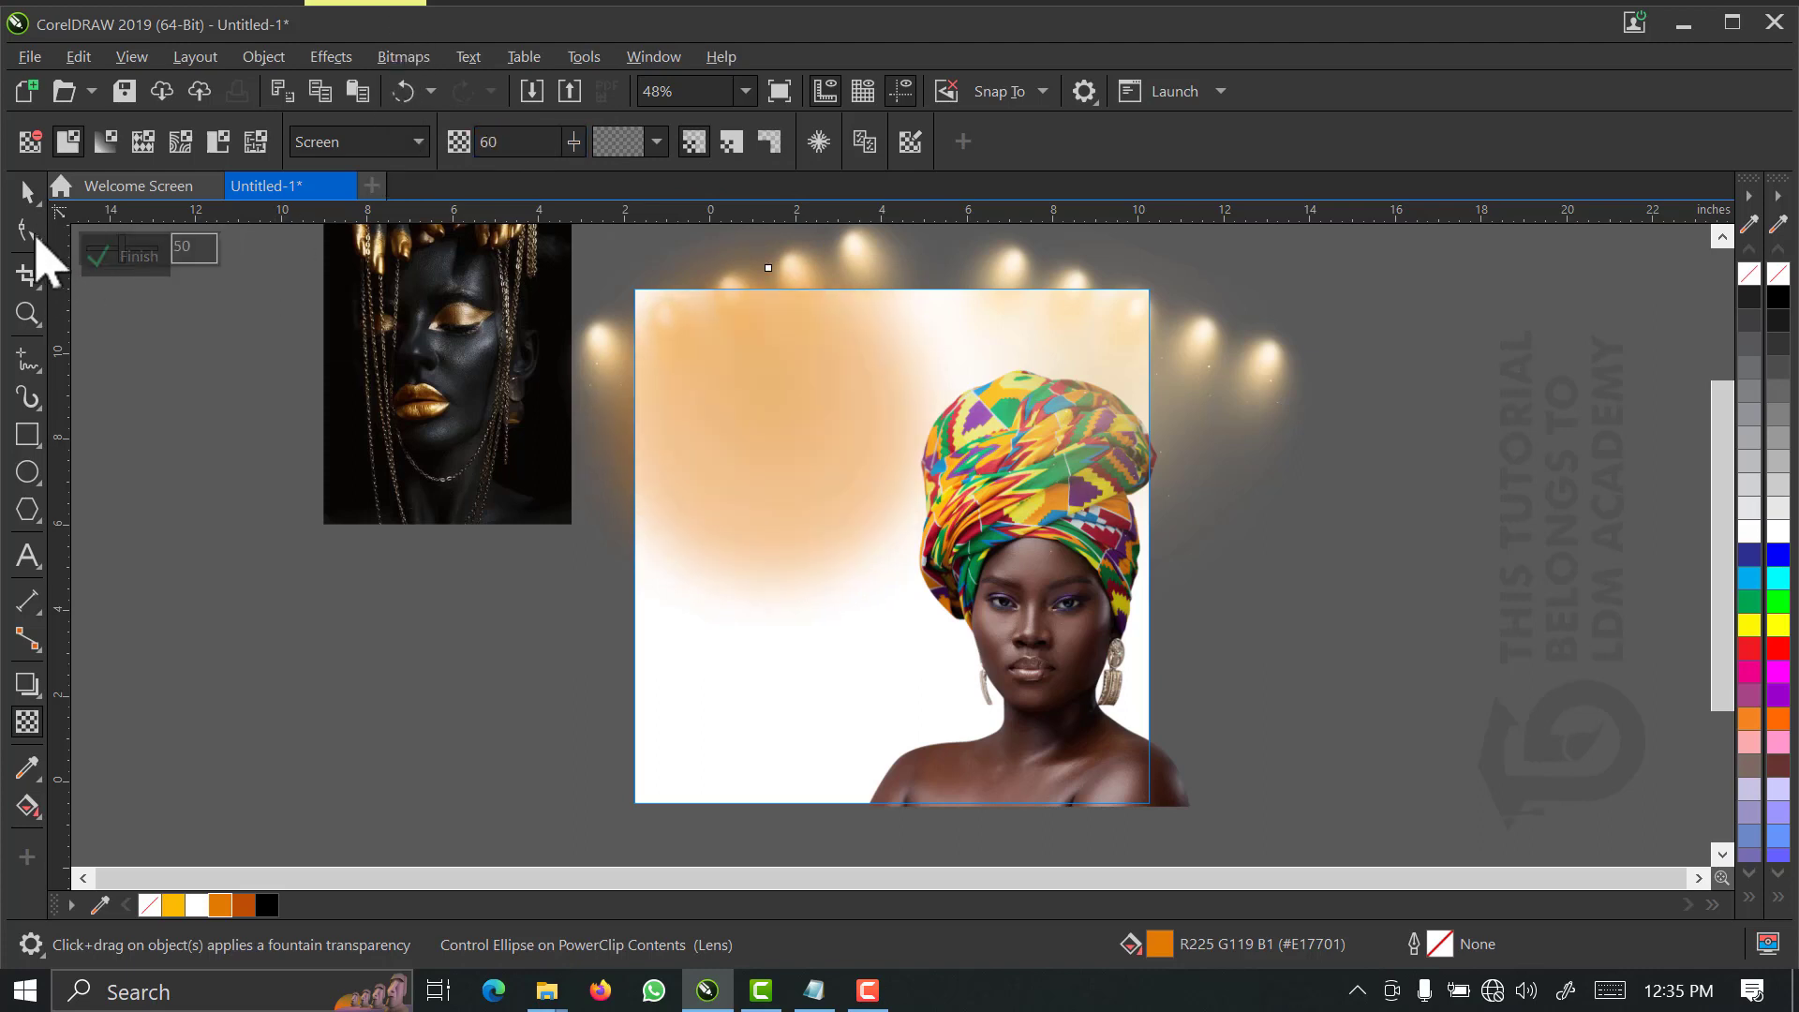
left_click(26, 193)
- Move the blurred circle toward the page's upper middle, enlarge it to about 9.4 inches across and finish editing the PowerClip
left_click_drag(816, 406, 866, 377)
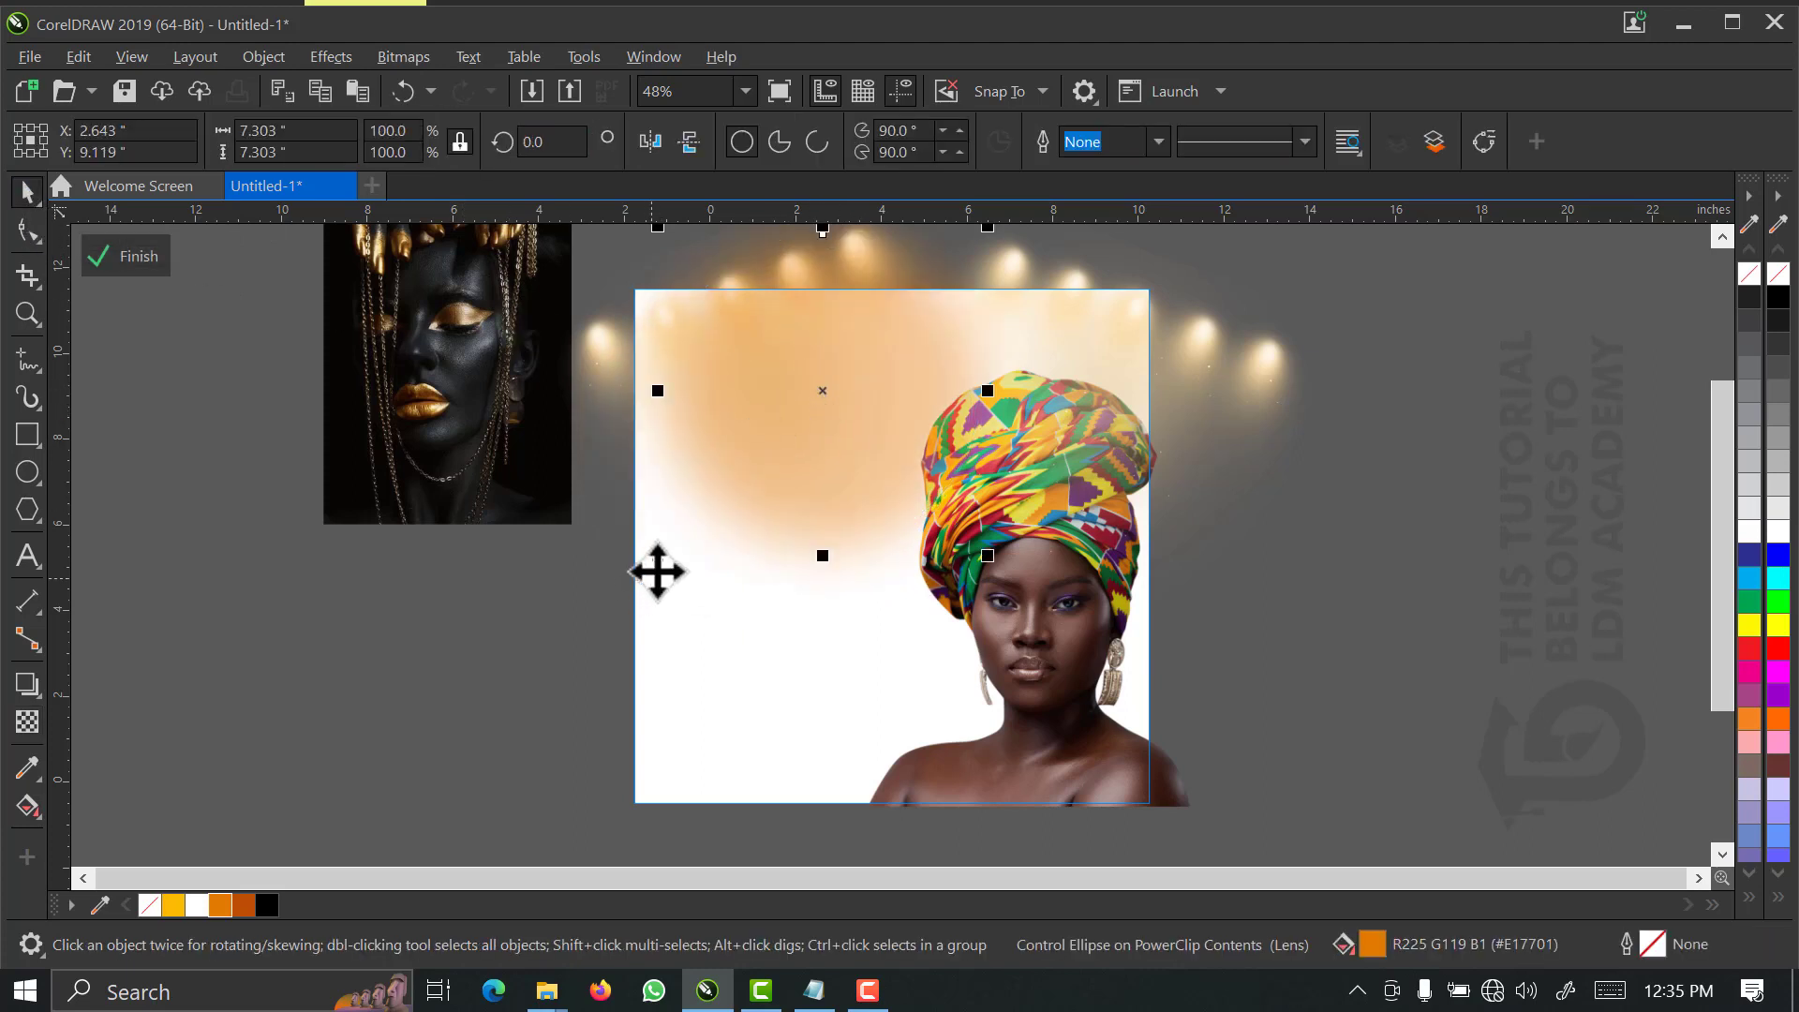
left_click_drag(658, 555, 598, 603)
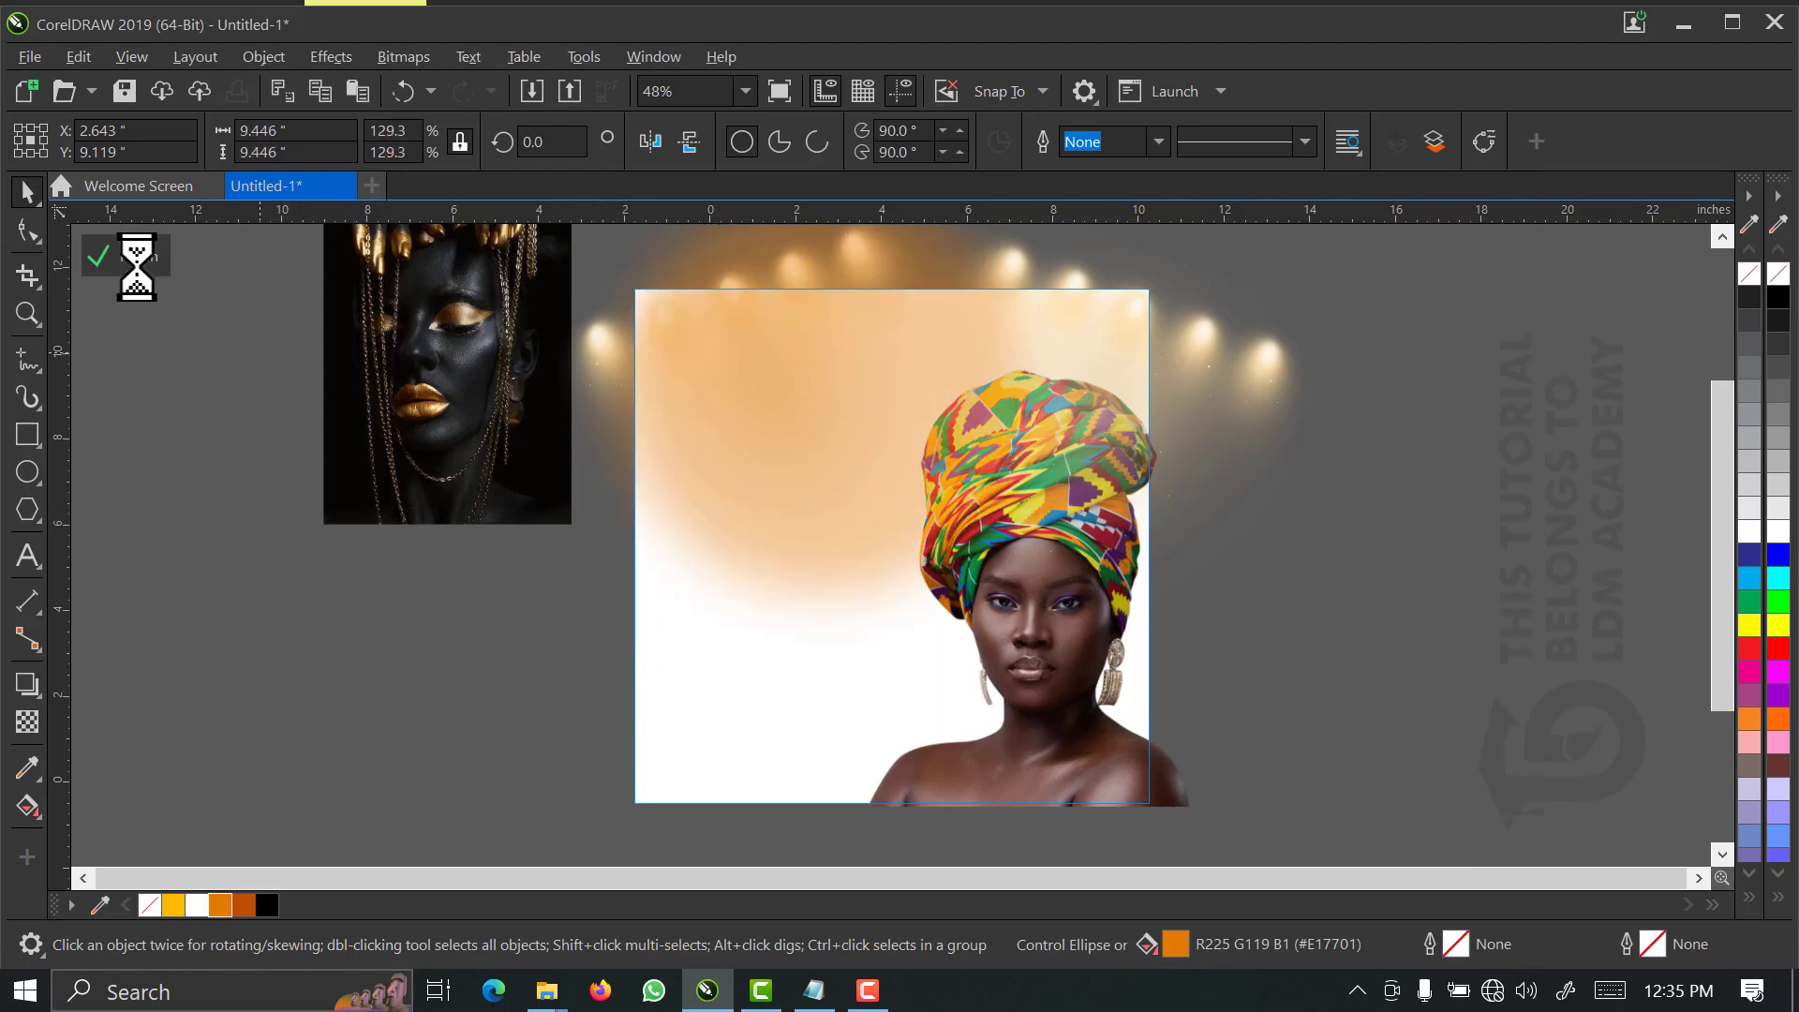
left_click(137, 265)
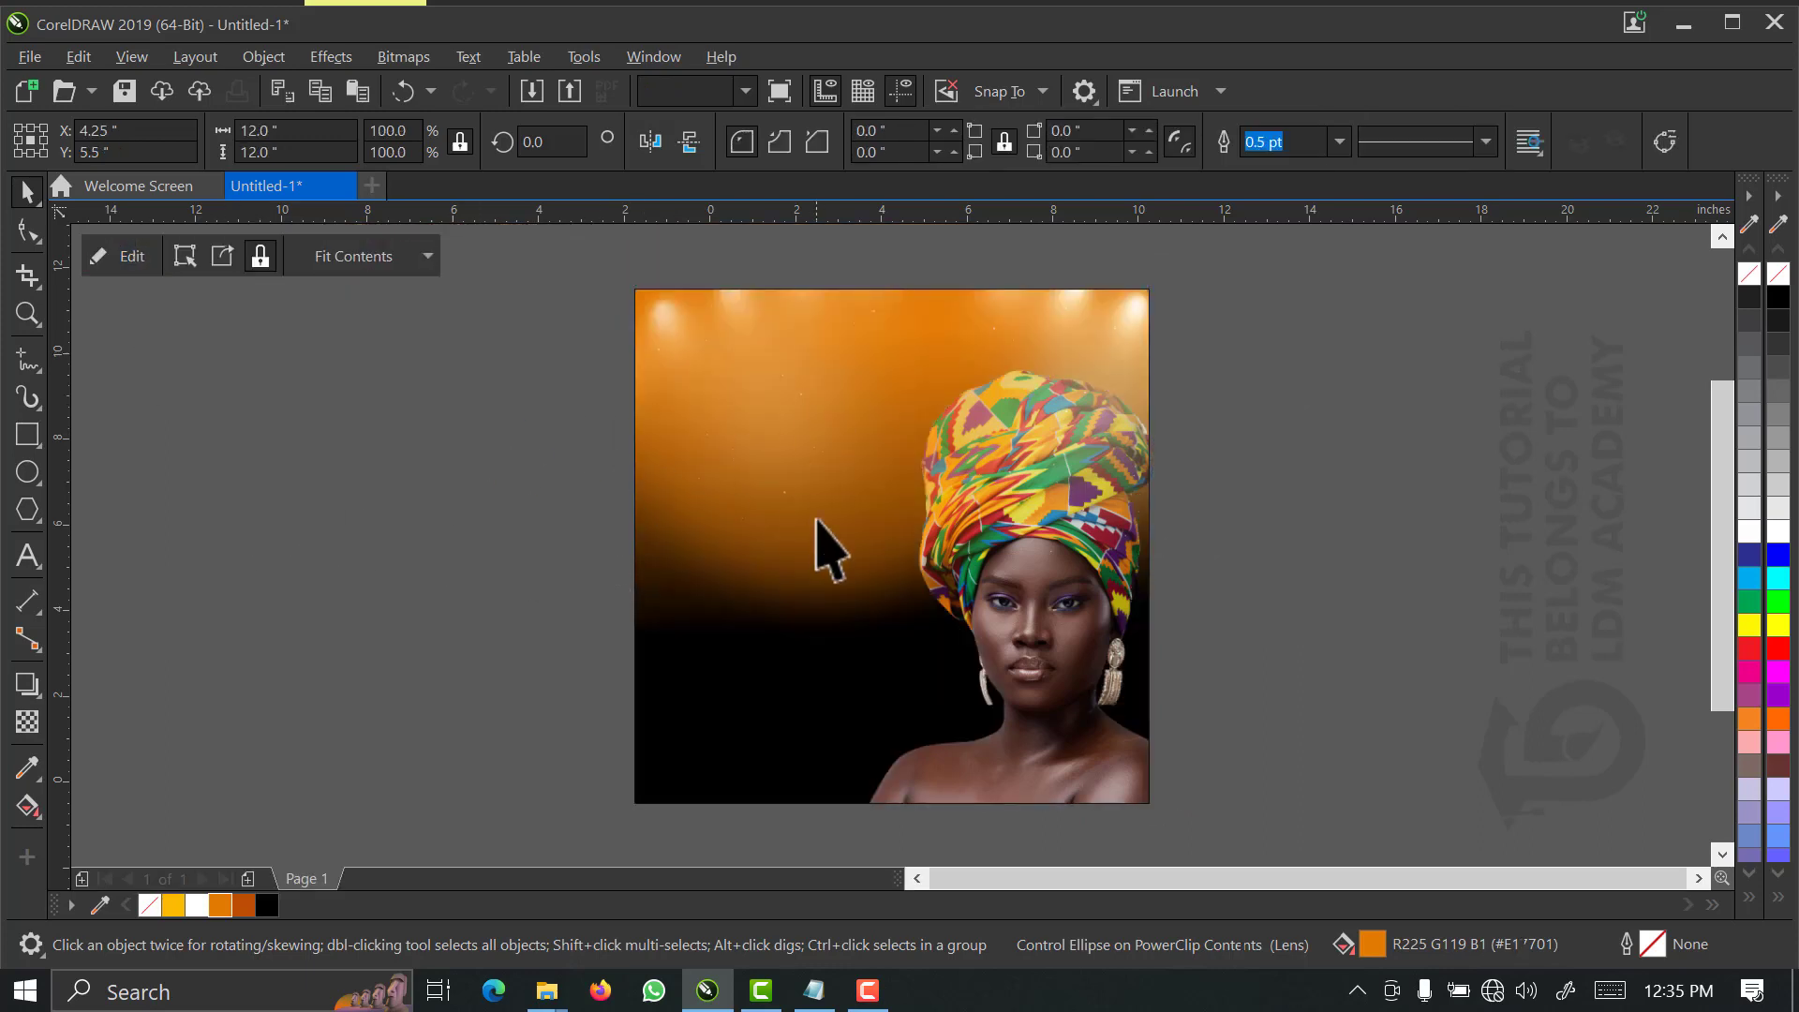
- Reopen the PowerClip contents, move the orange glow up to about X 2.07, Y 10.89 inches and finish editing
left_click(830, 478, "ctrl")
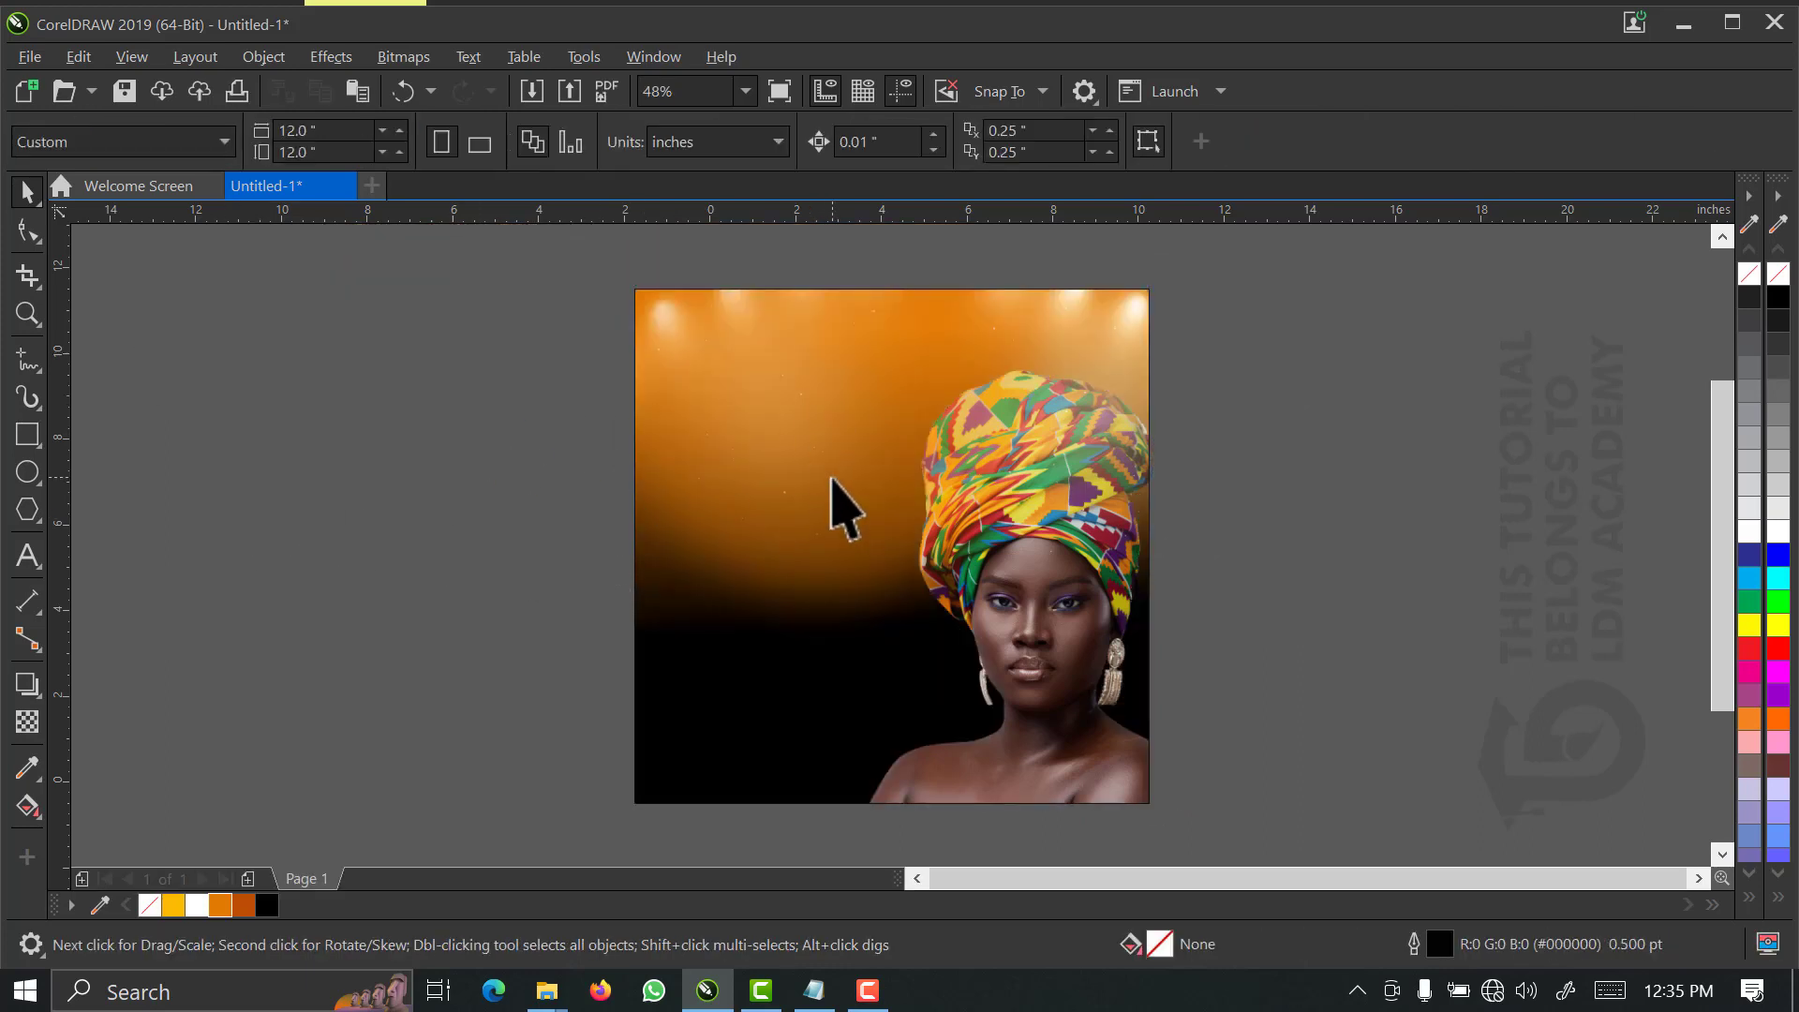
left_click_drag(813, 512, 787, 433)
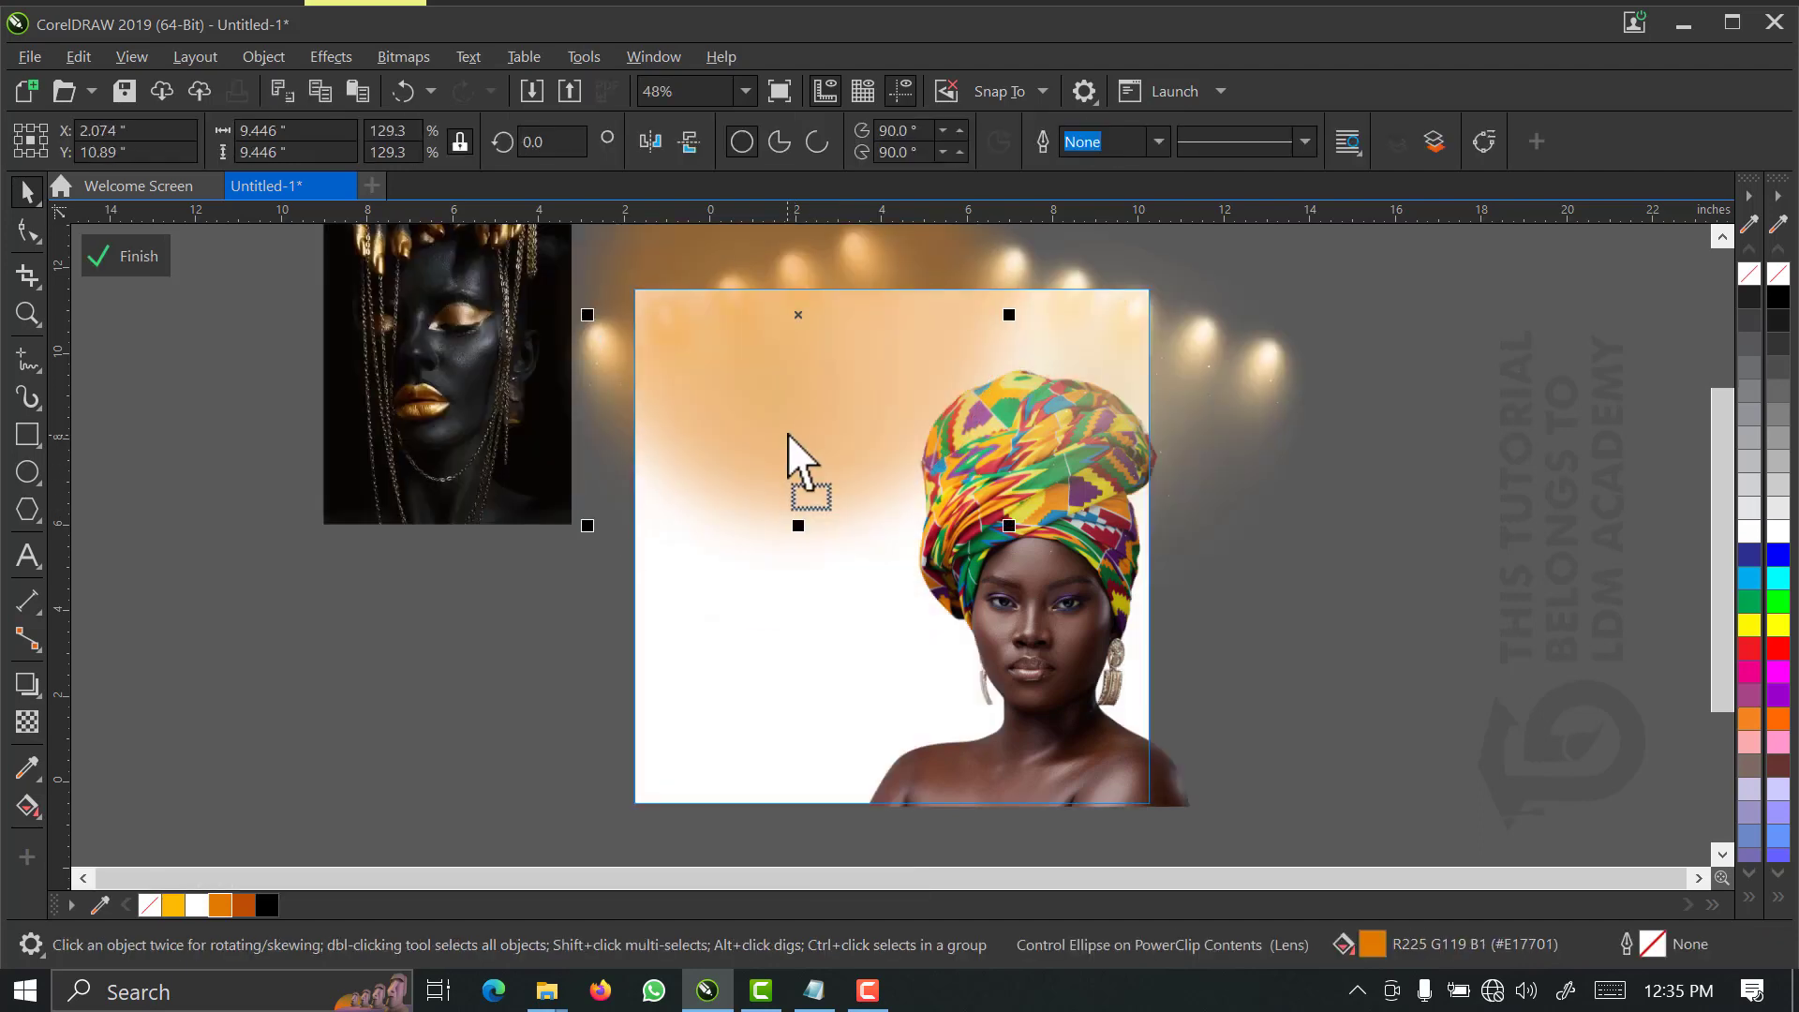
left_click(139, 259)
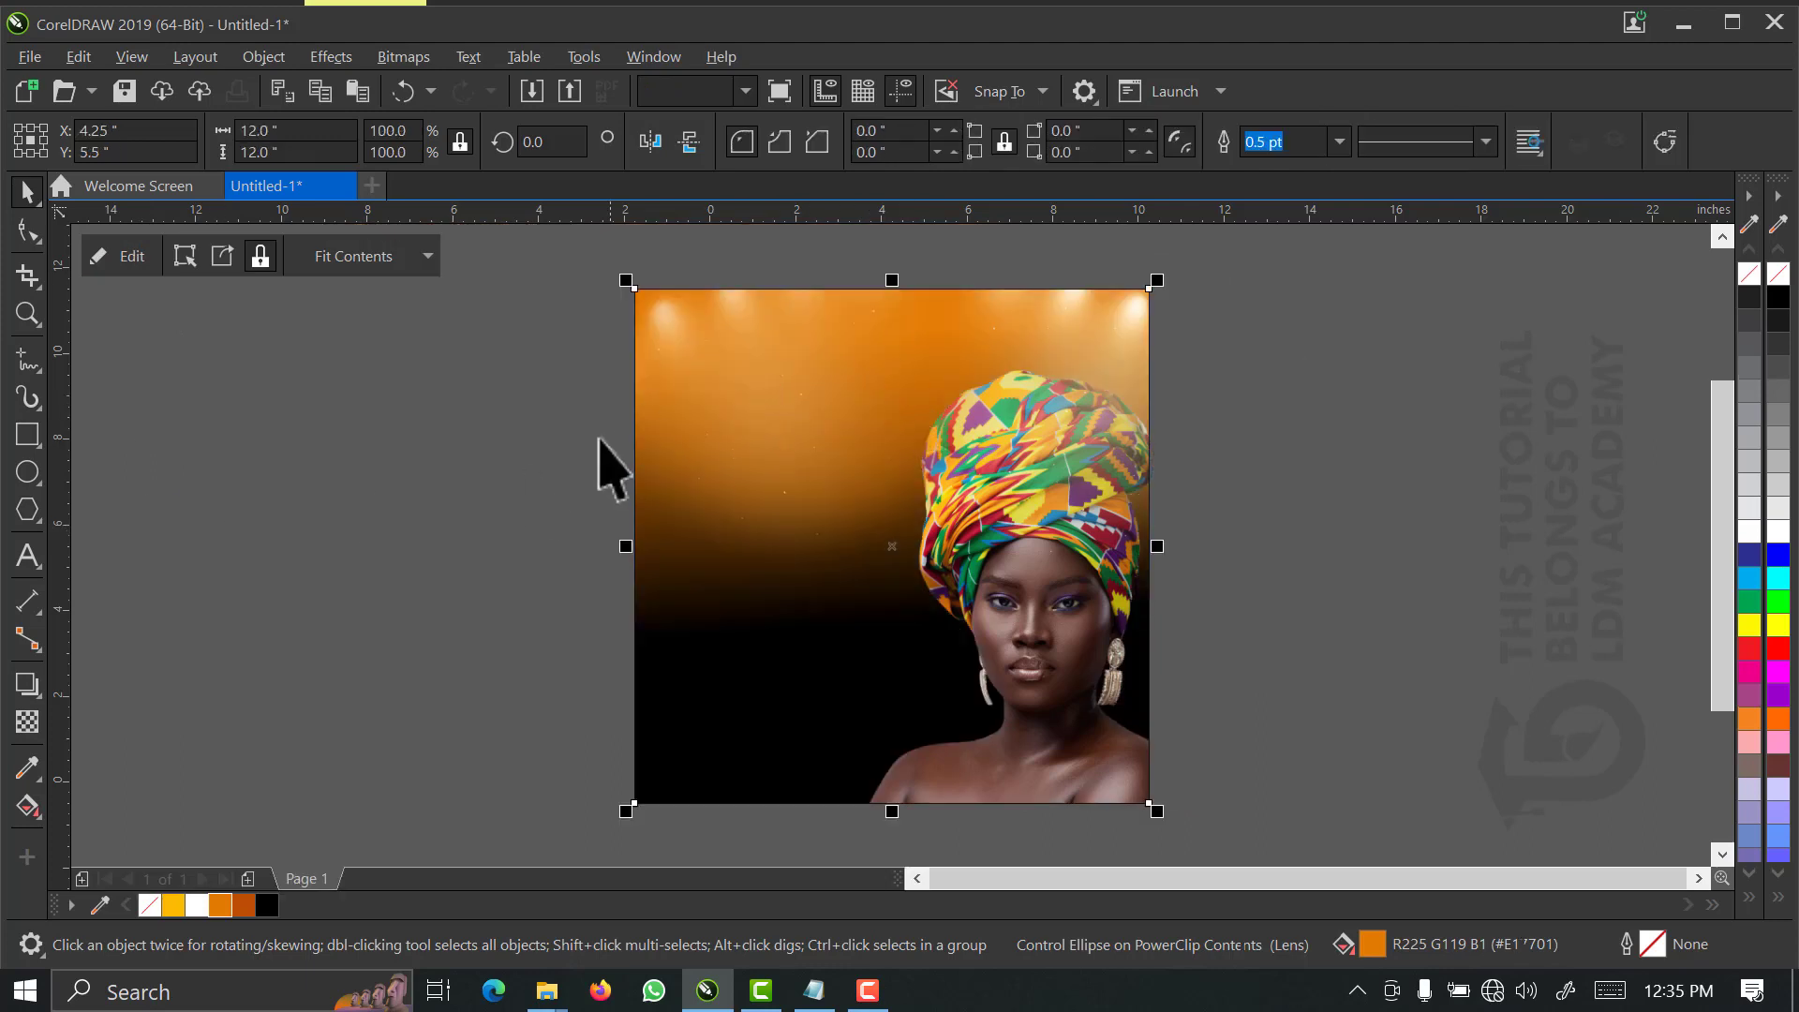
left_click(521, 435)
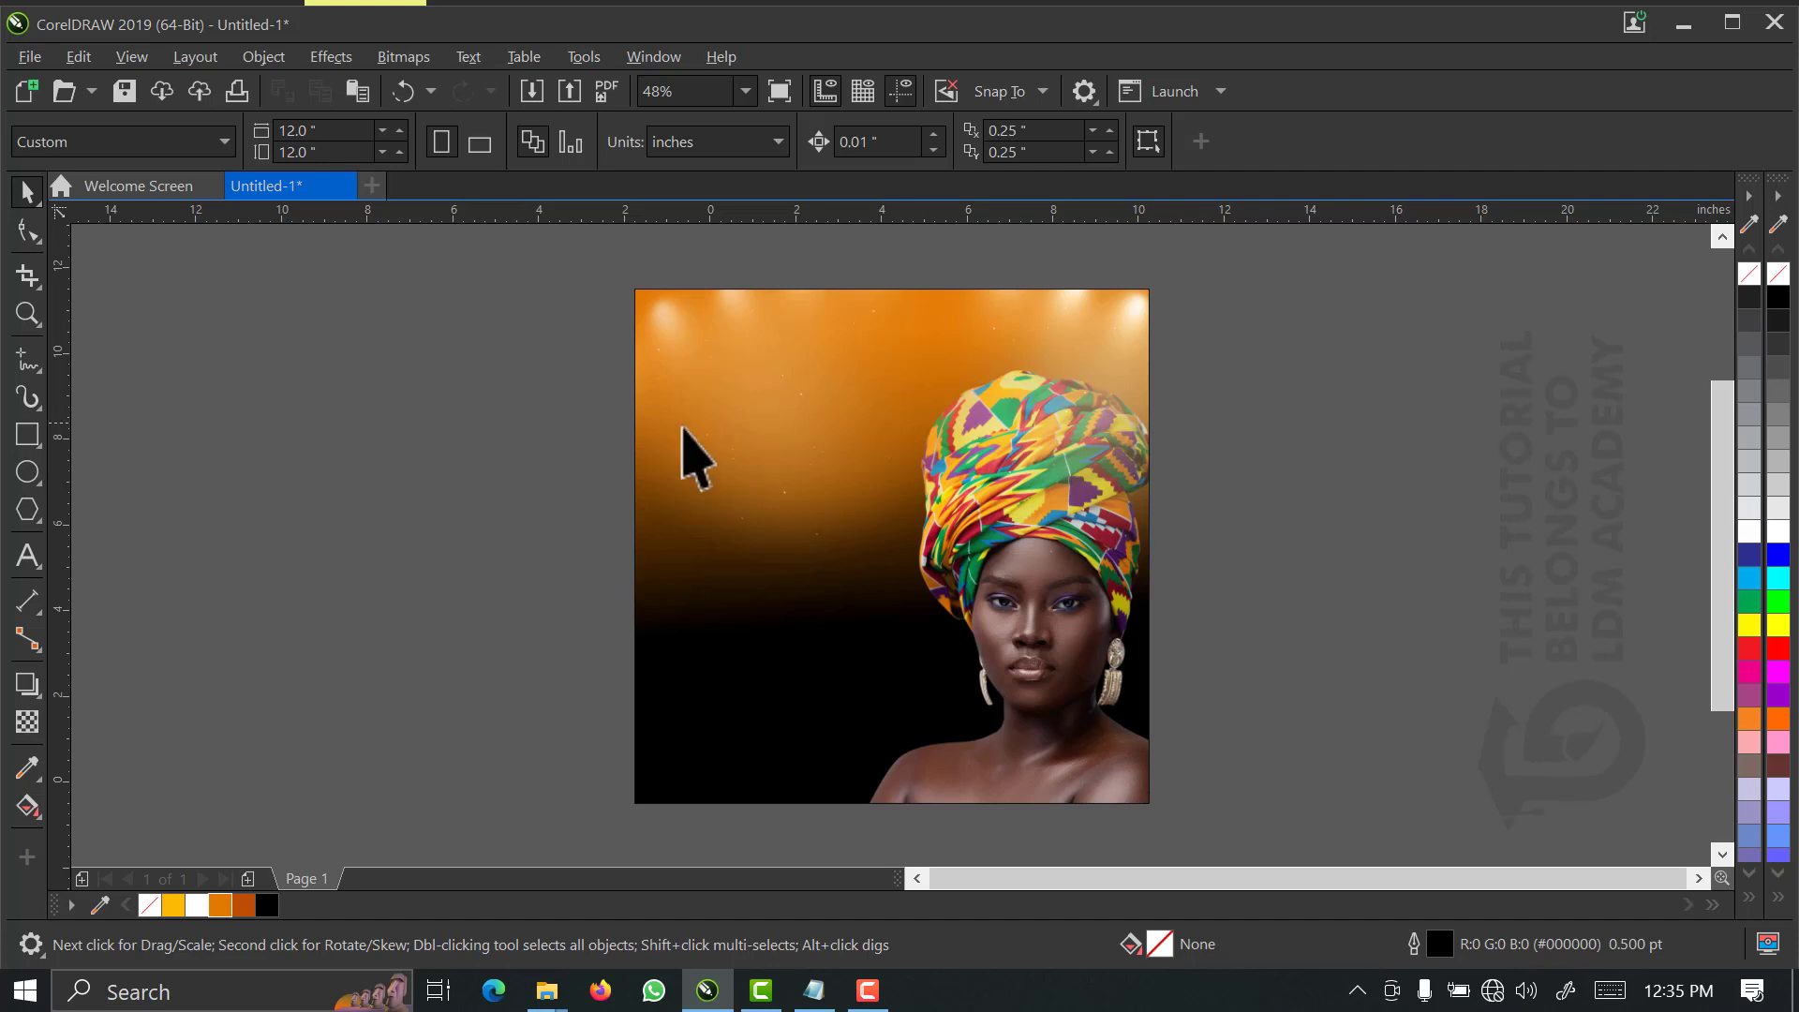
left_click(829, 433)
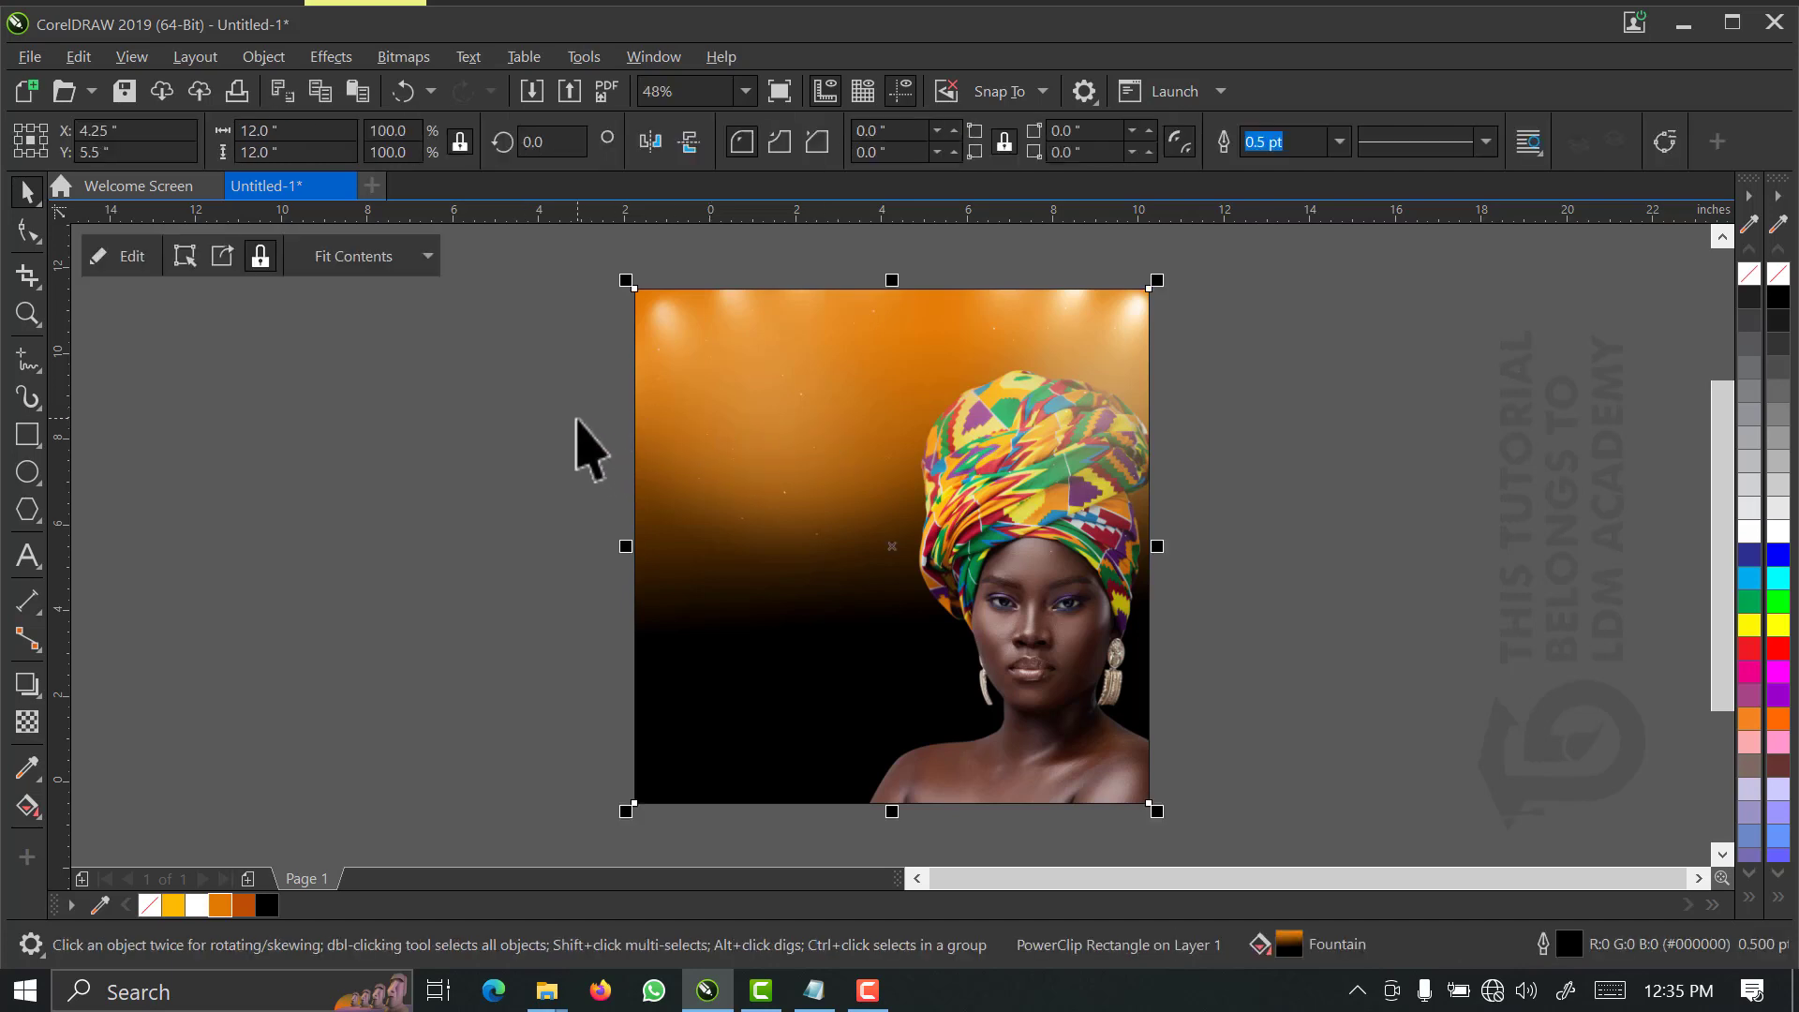
left_click(514, 442)
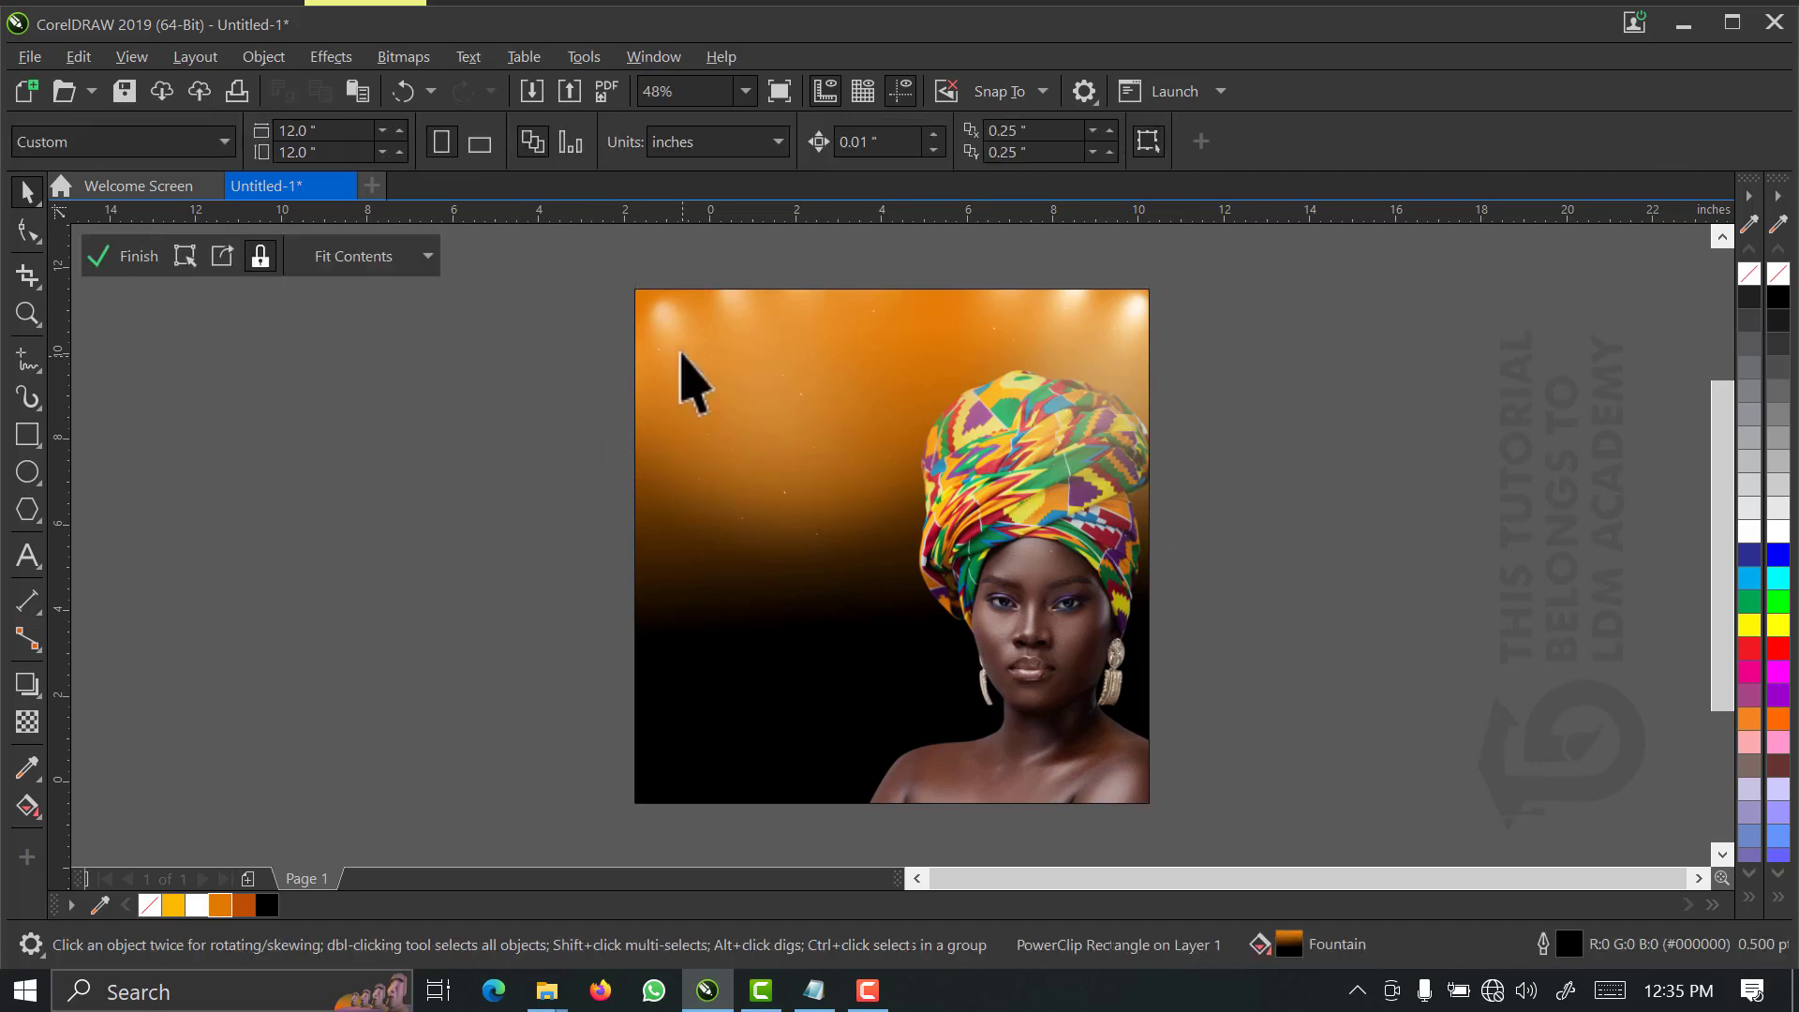
left_click(586, 347)
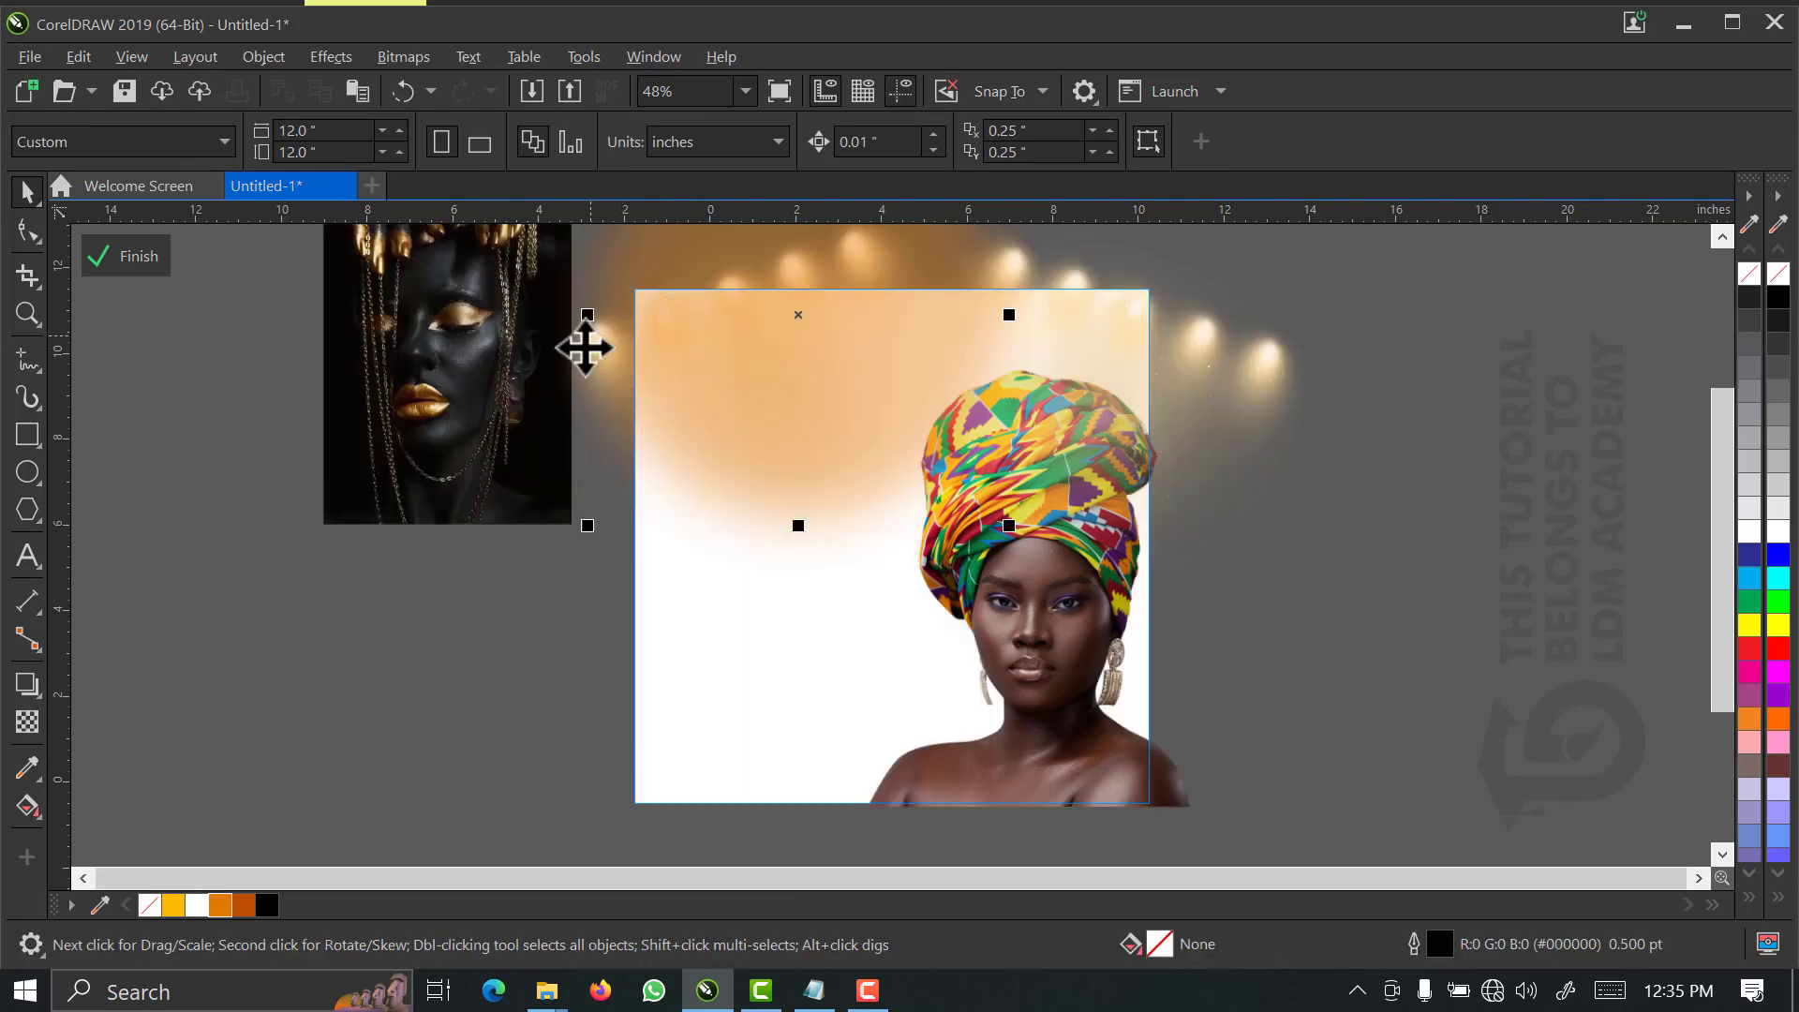
left_click_drag(586, 347, 573, 329)
key("ctrl+z")
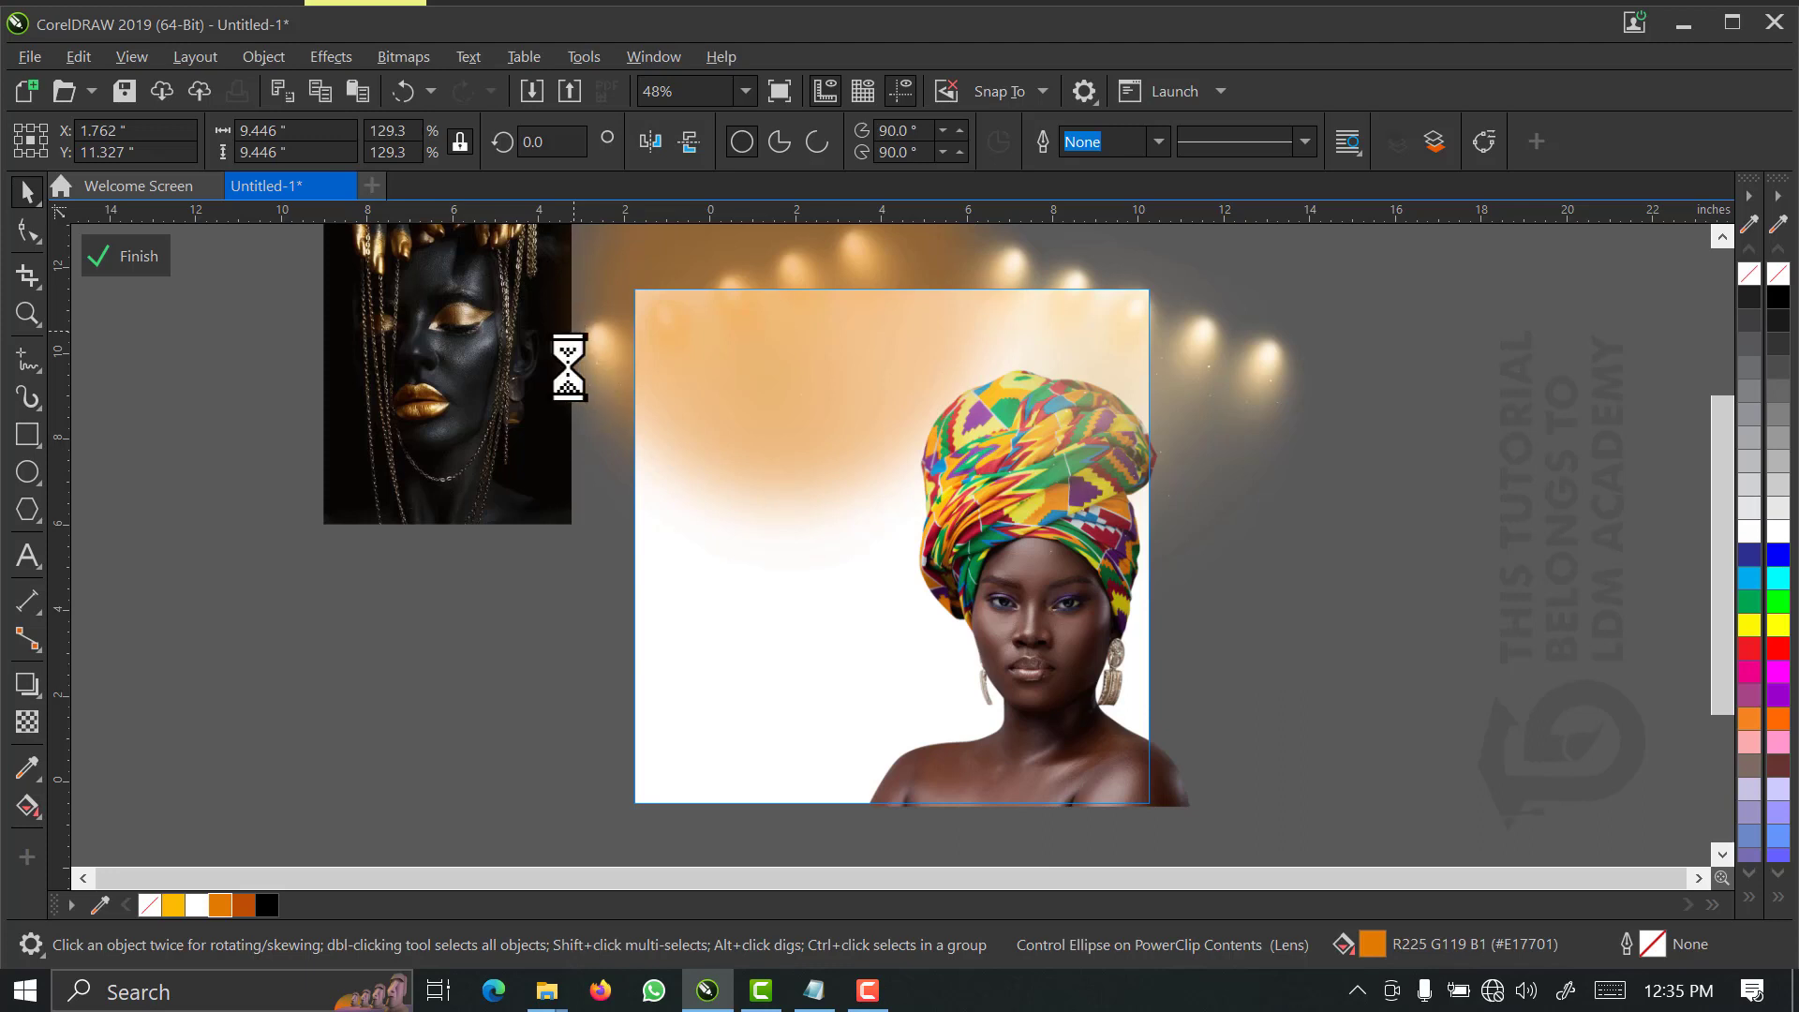
left_click(567, 356)
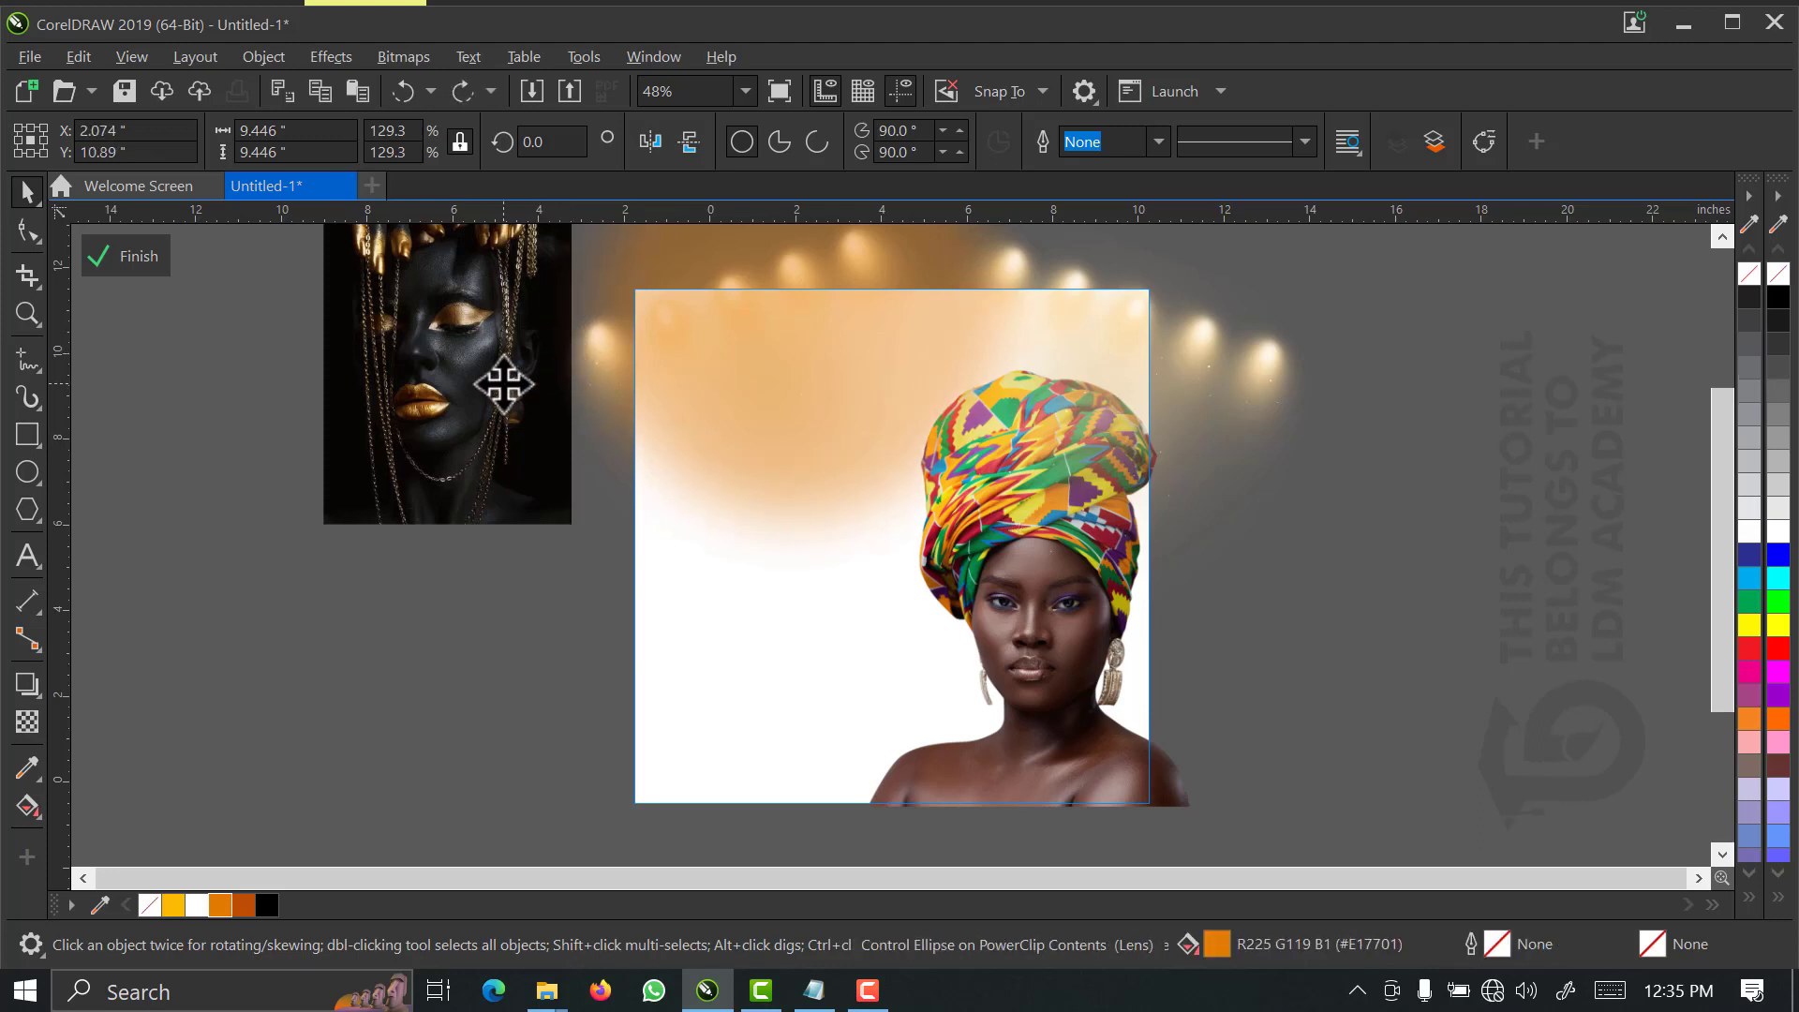
left_click_drag(502, 381, 413, 419)
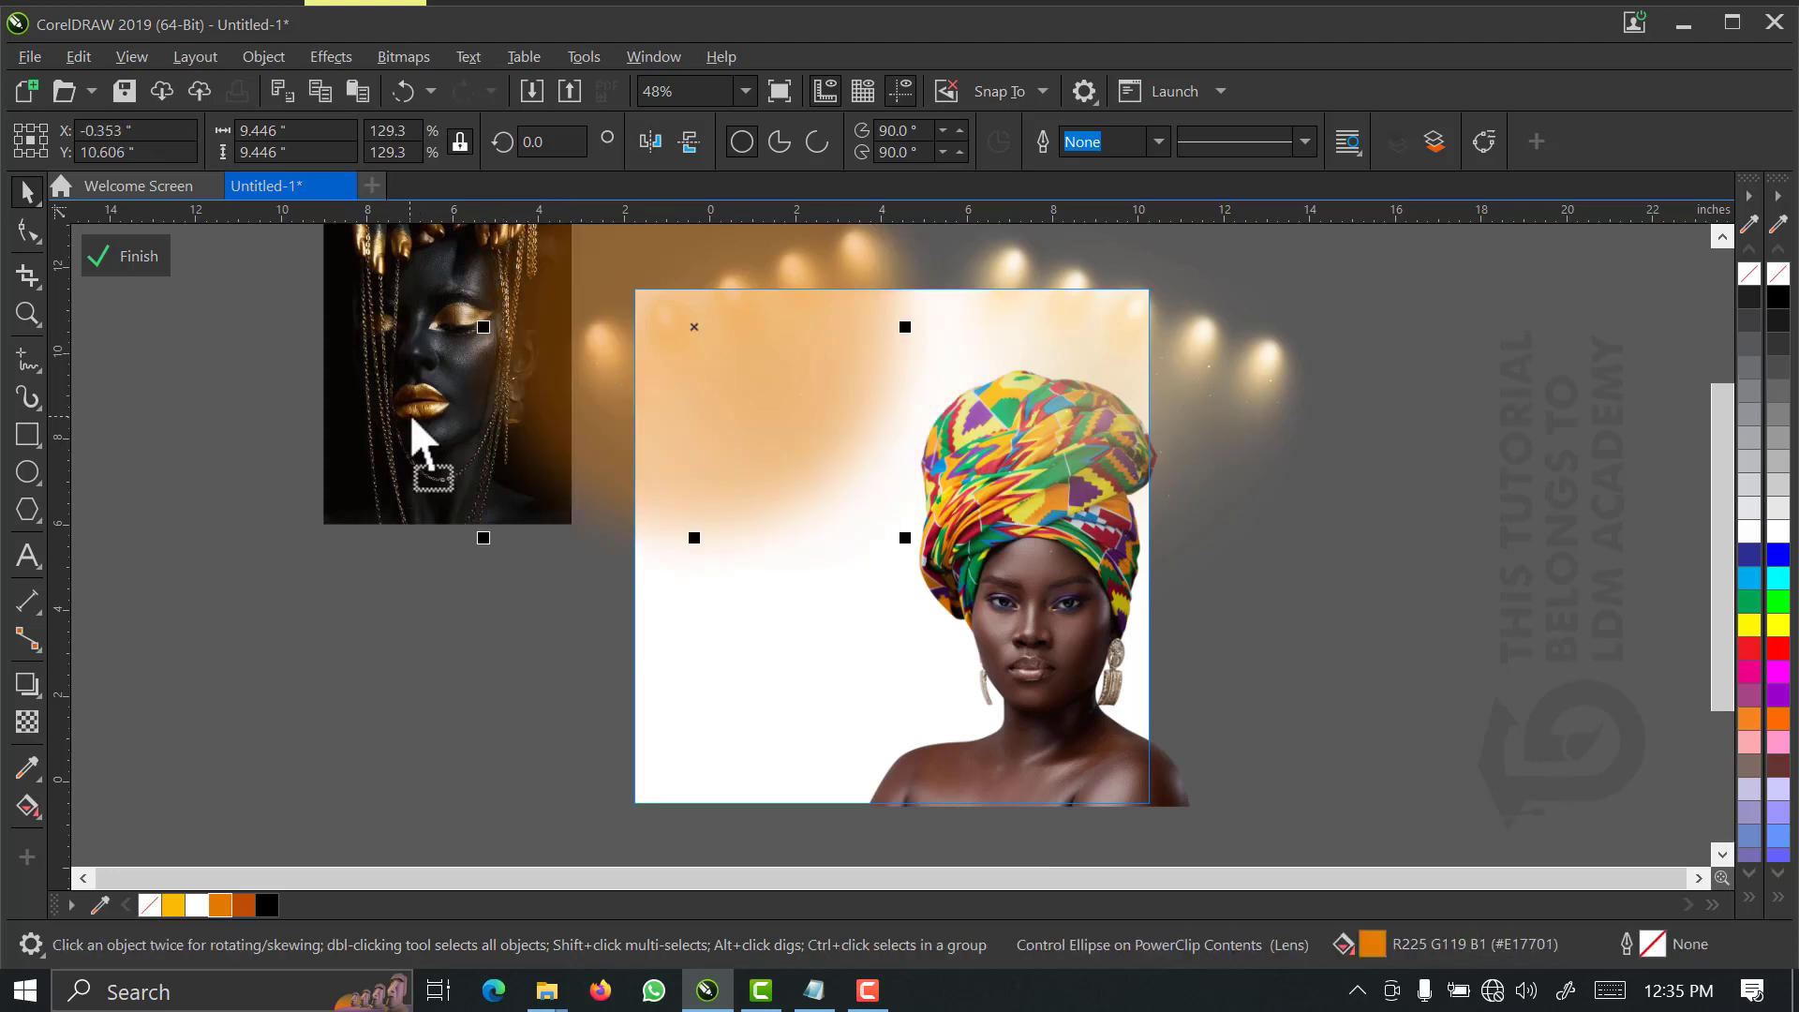
key("ctrl+z")
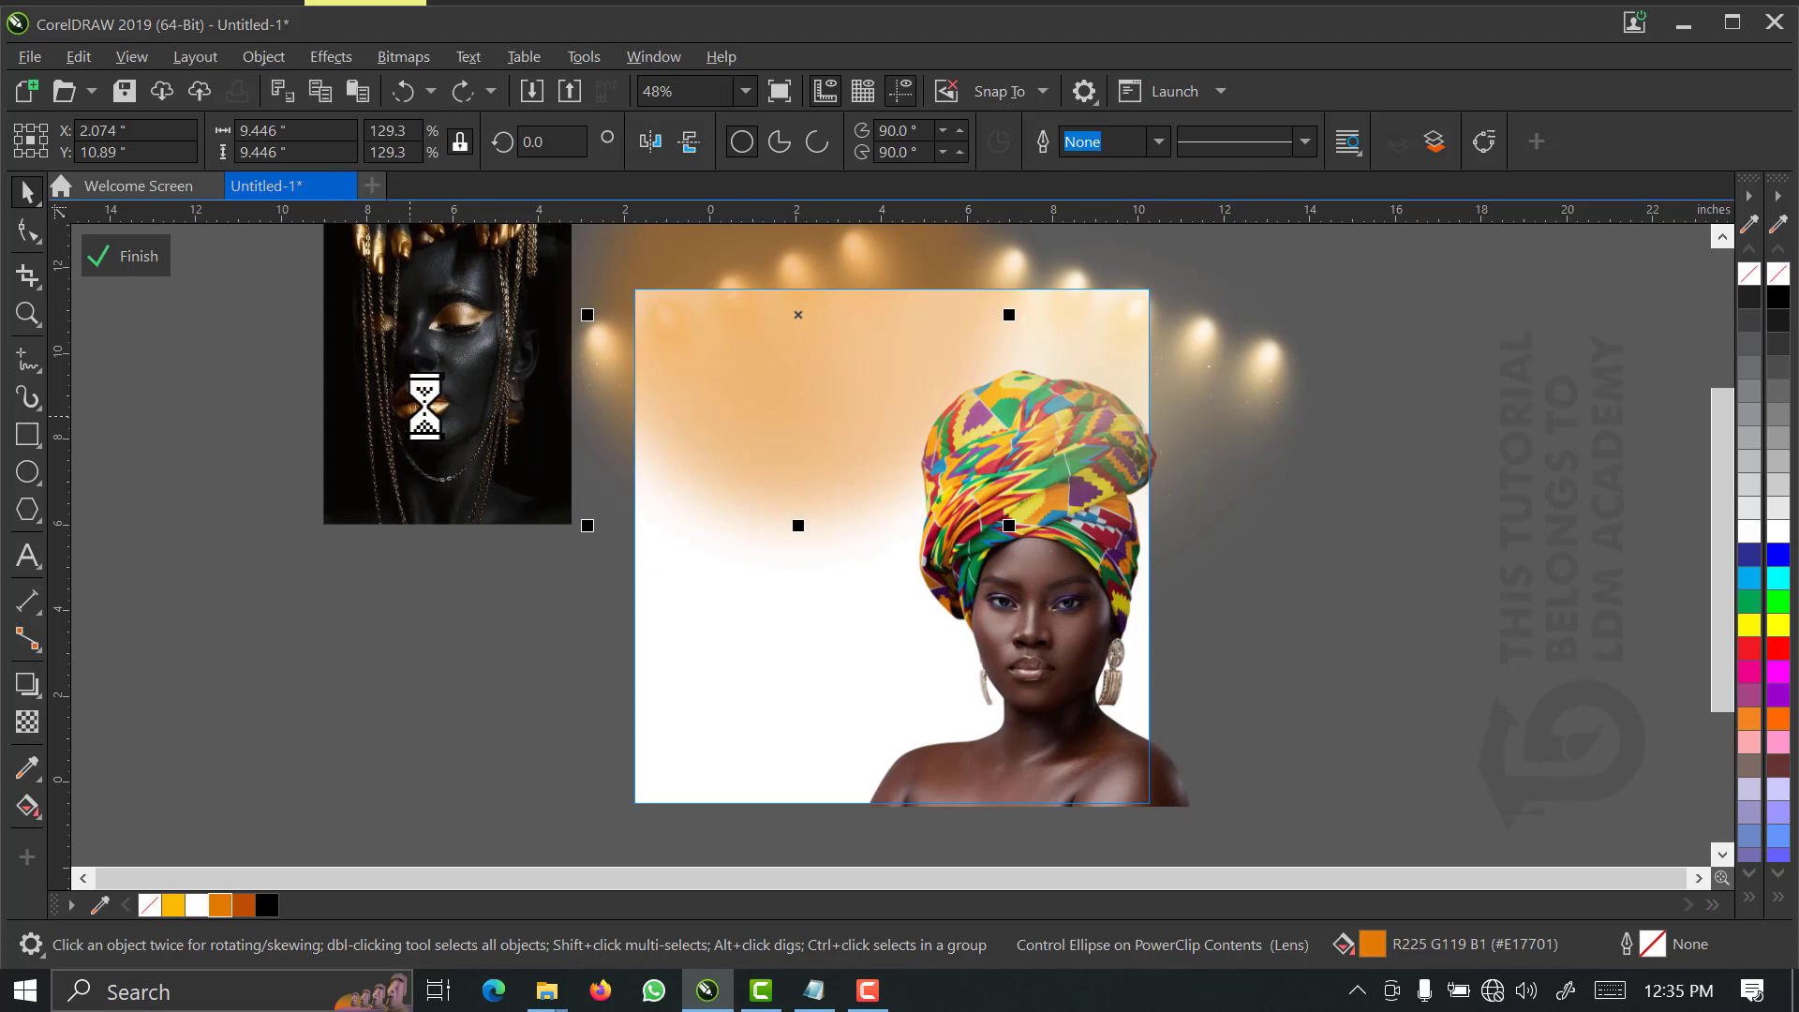
- Shift the left-hand stage lights bitmap up and left to about X 1.08, Y 8.81 inches and finish editing the PowerClip
left_click(615, 349)
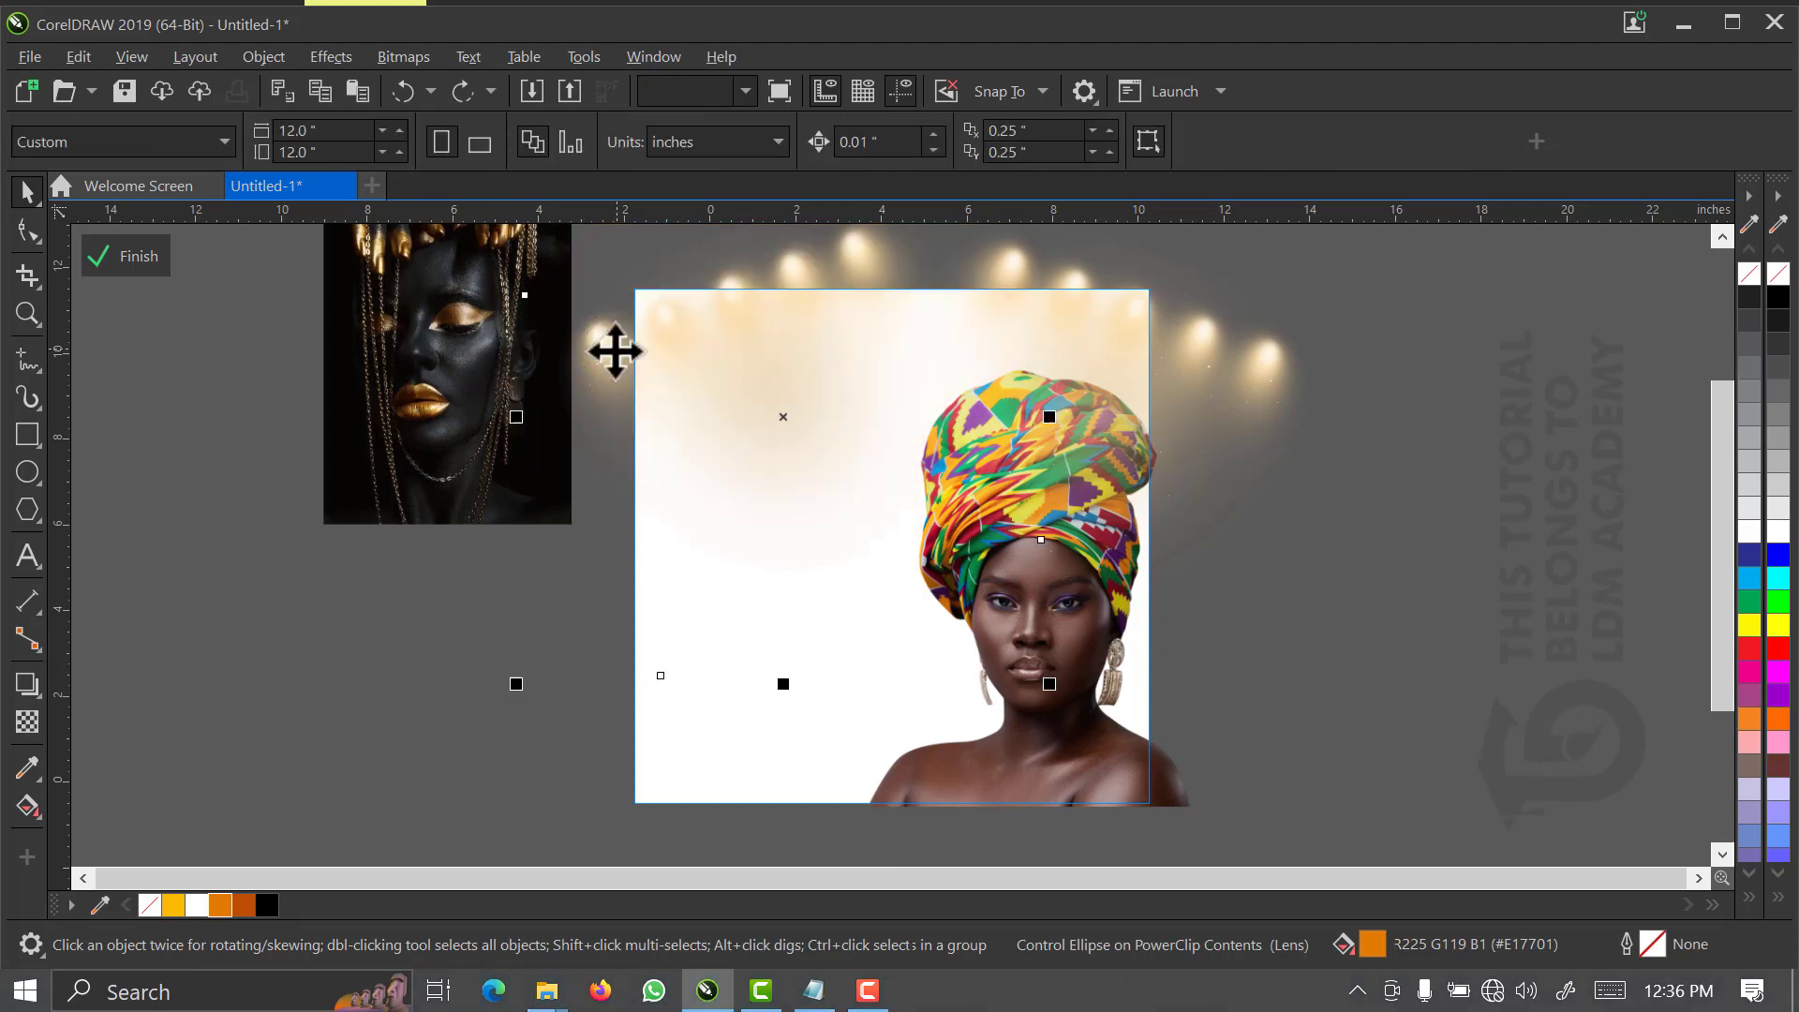
left_click_drag(606, 344, 600, 335)
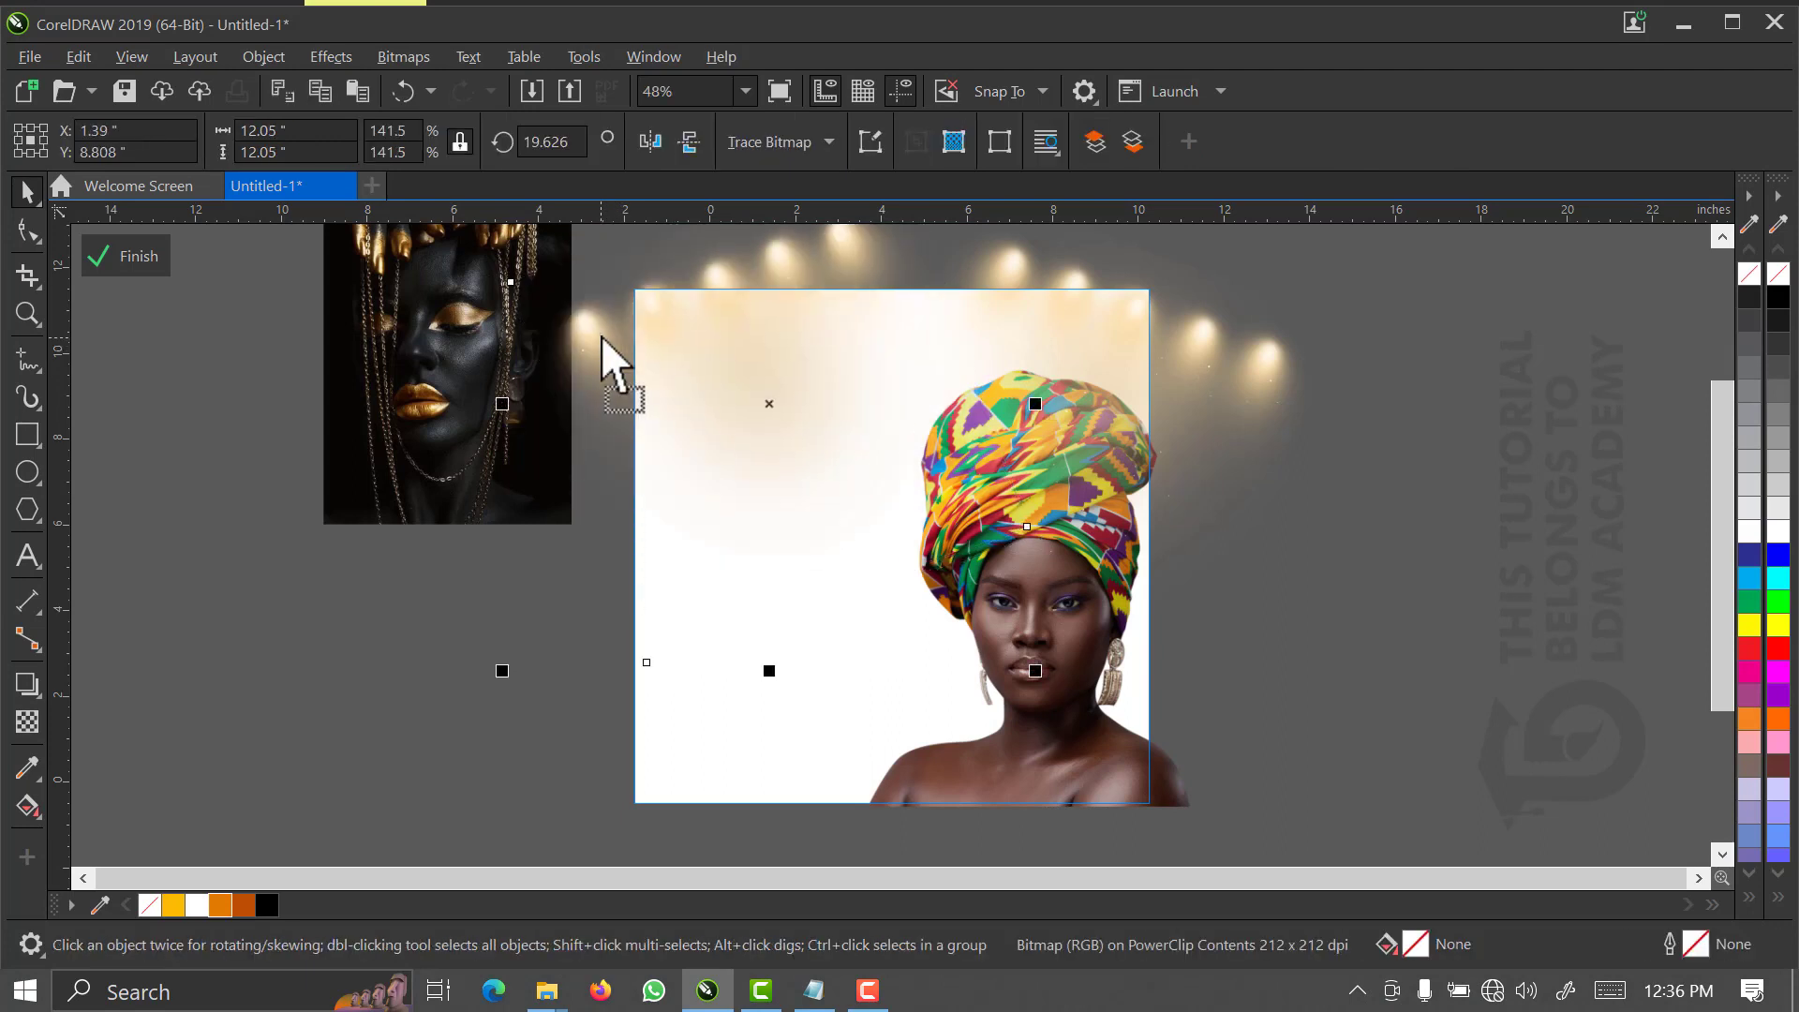
left_click_drag(599, 335, 588, 336)
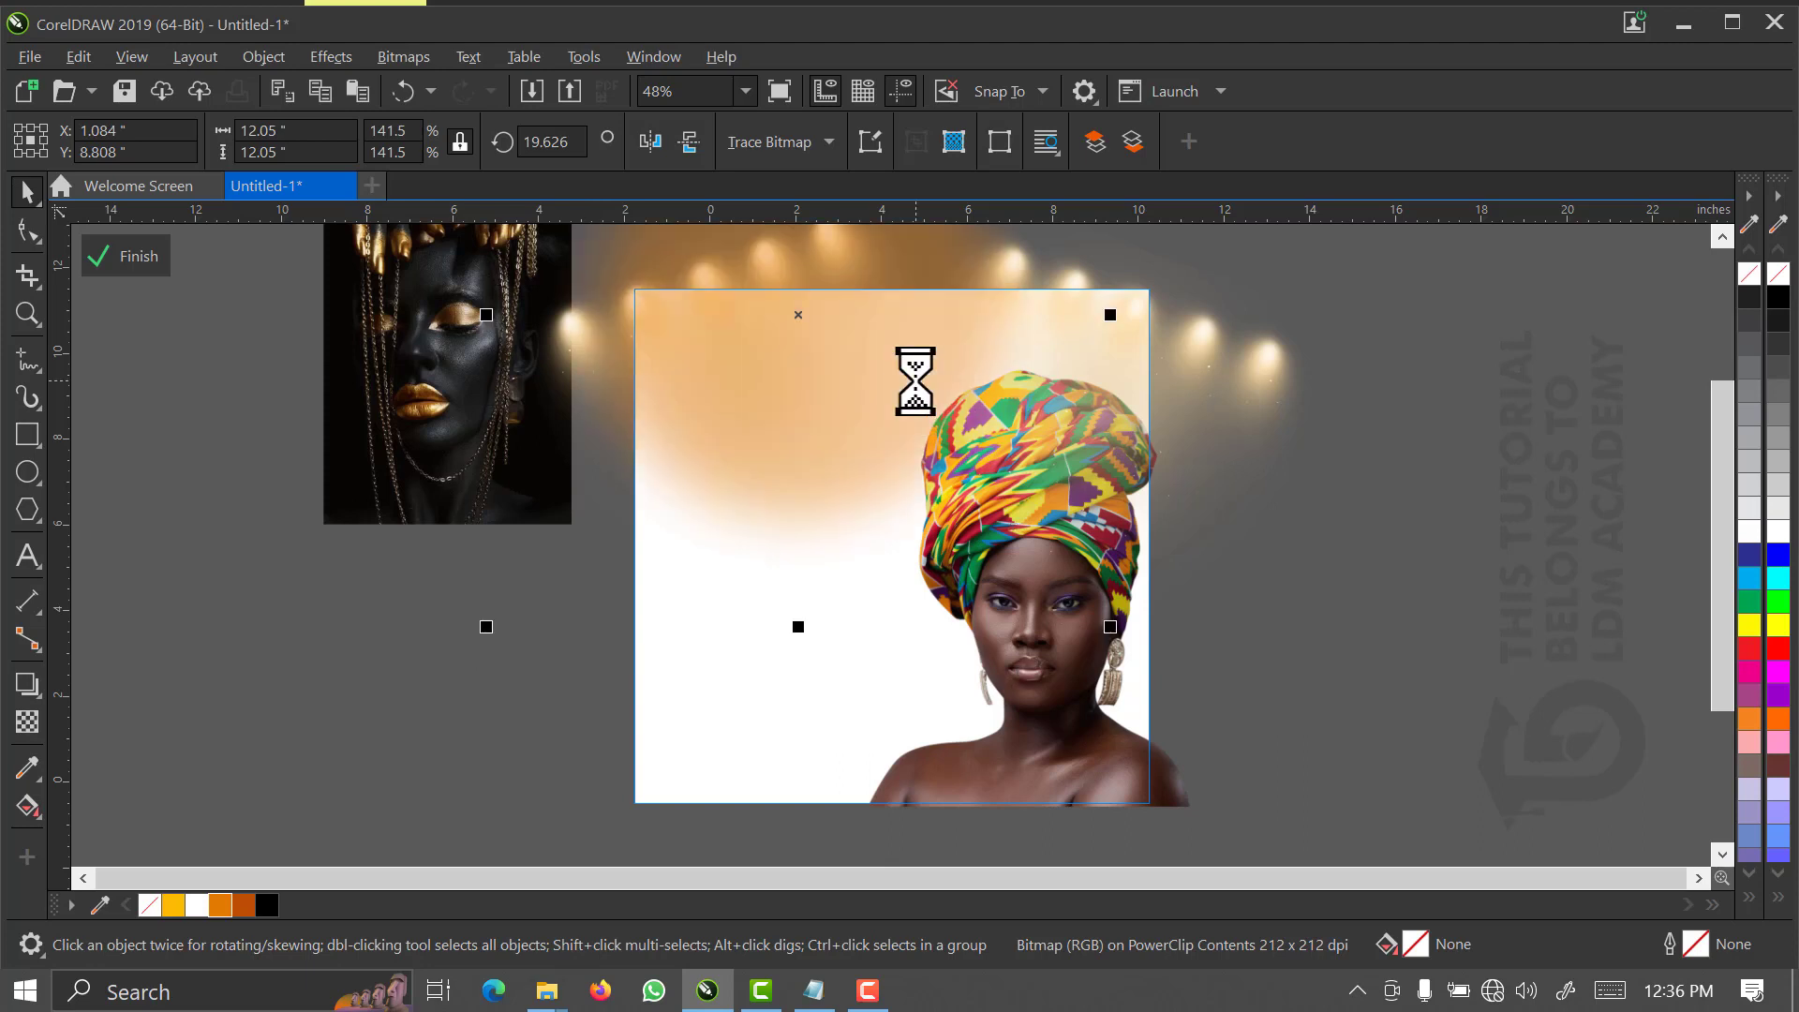
left_click(131, 267)
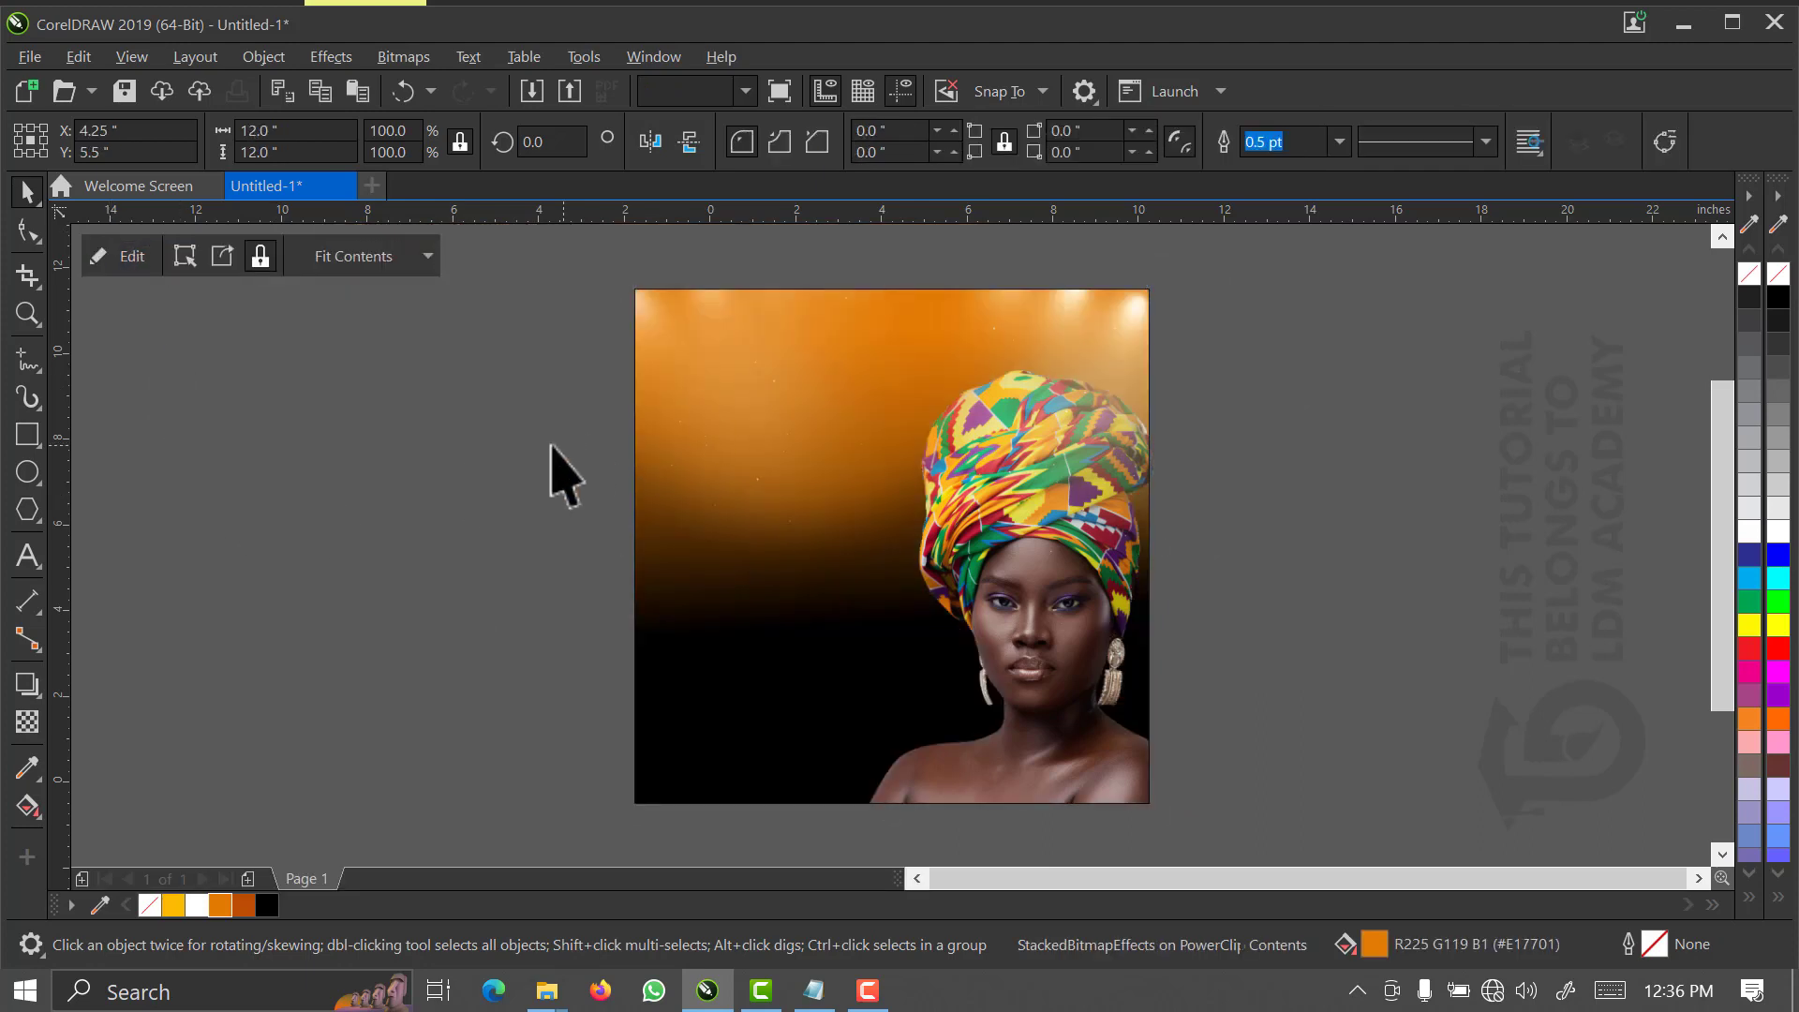
- Remove the outline from the gradient background rectangle
left_click(610, 419)
scroll(610, 420, "down", 2)
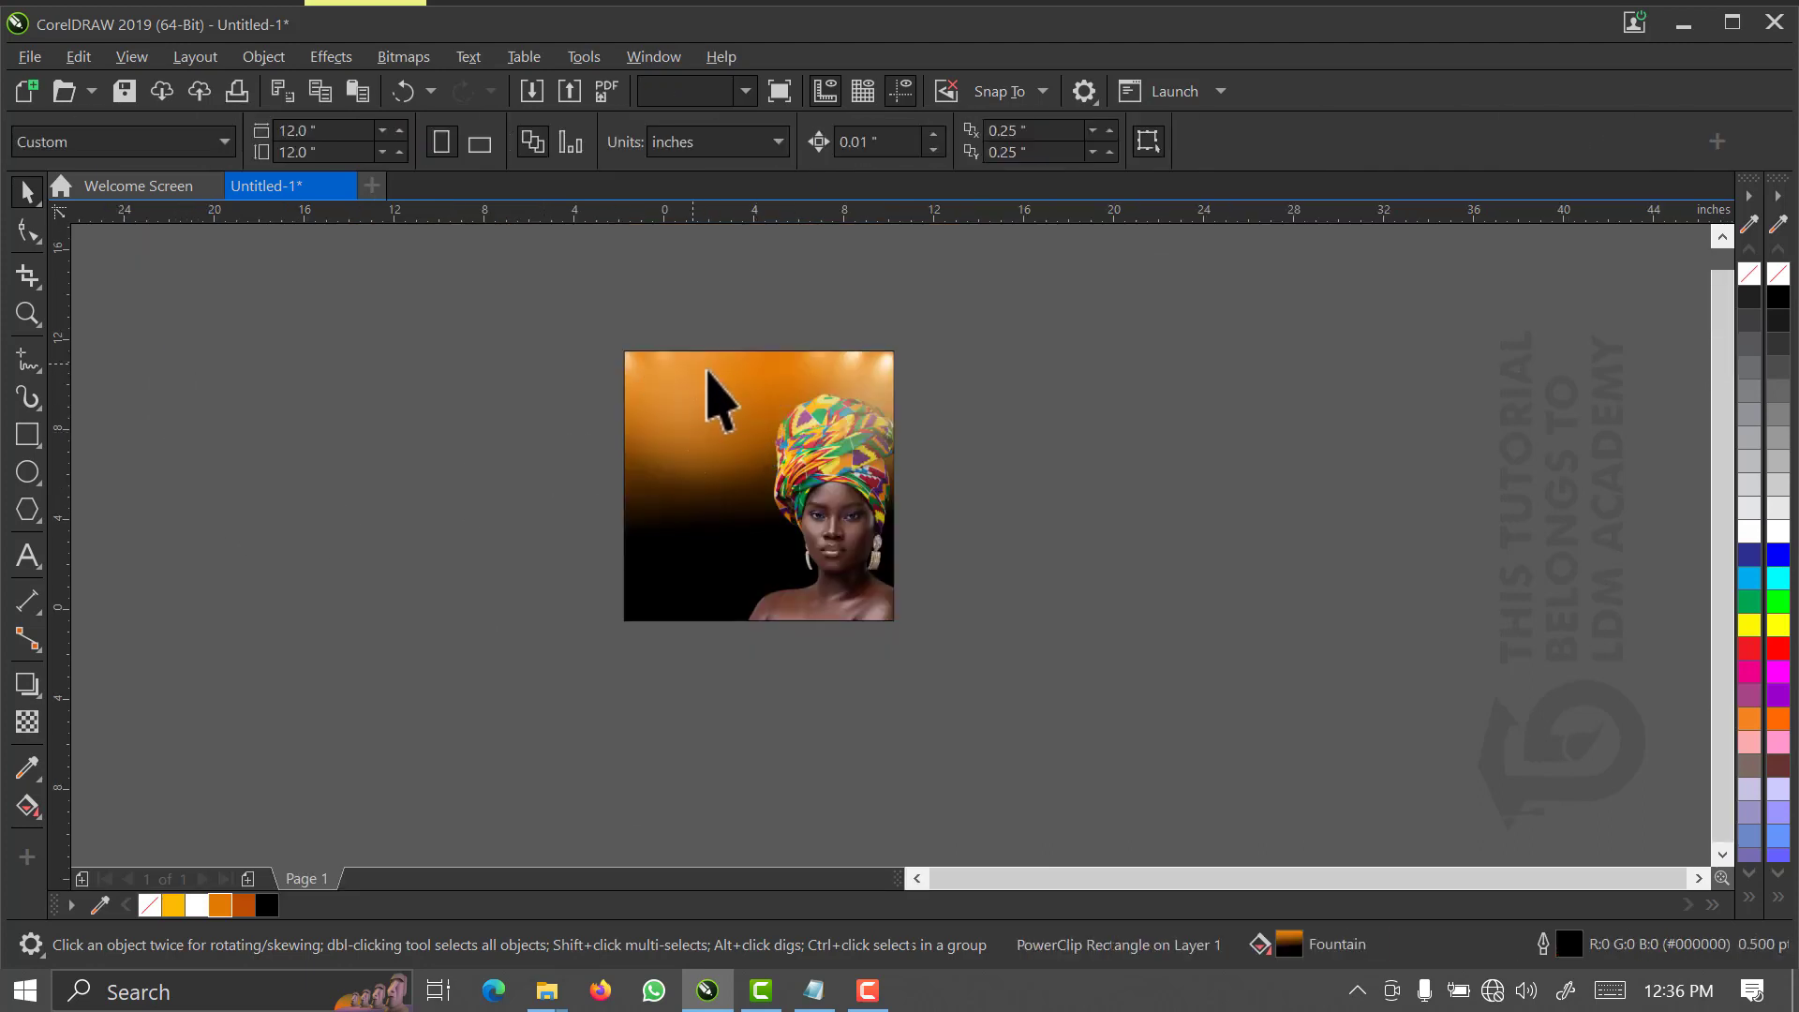
left_click(712, 398)
left_click(1753, 281)
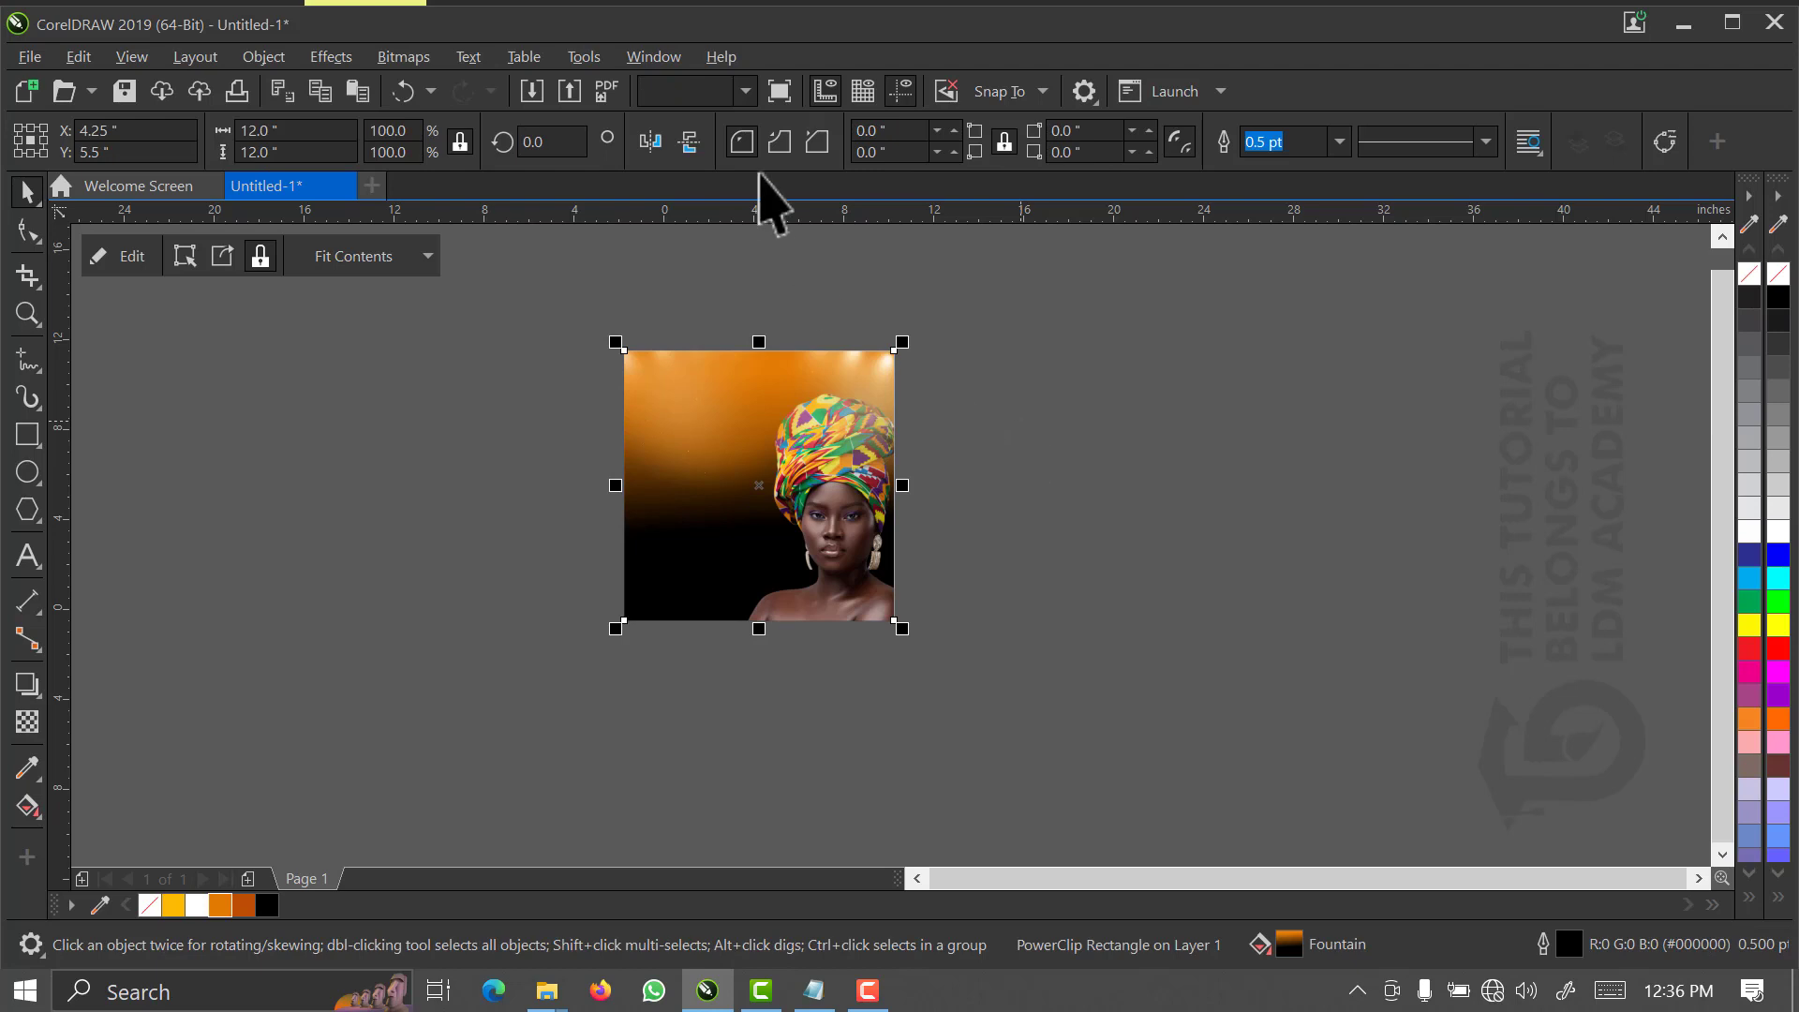
- Reopen the PowerClip contents, move the gold-lipped portrait onto the page's left half and enlarge it to about 7.5 by 11.3 inches
left_click(745, 91)
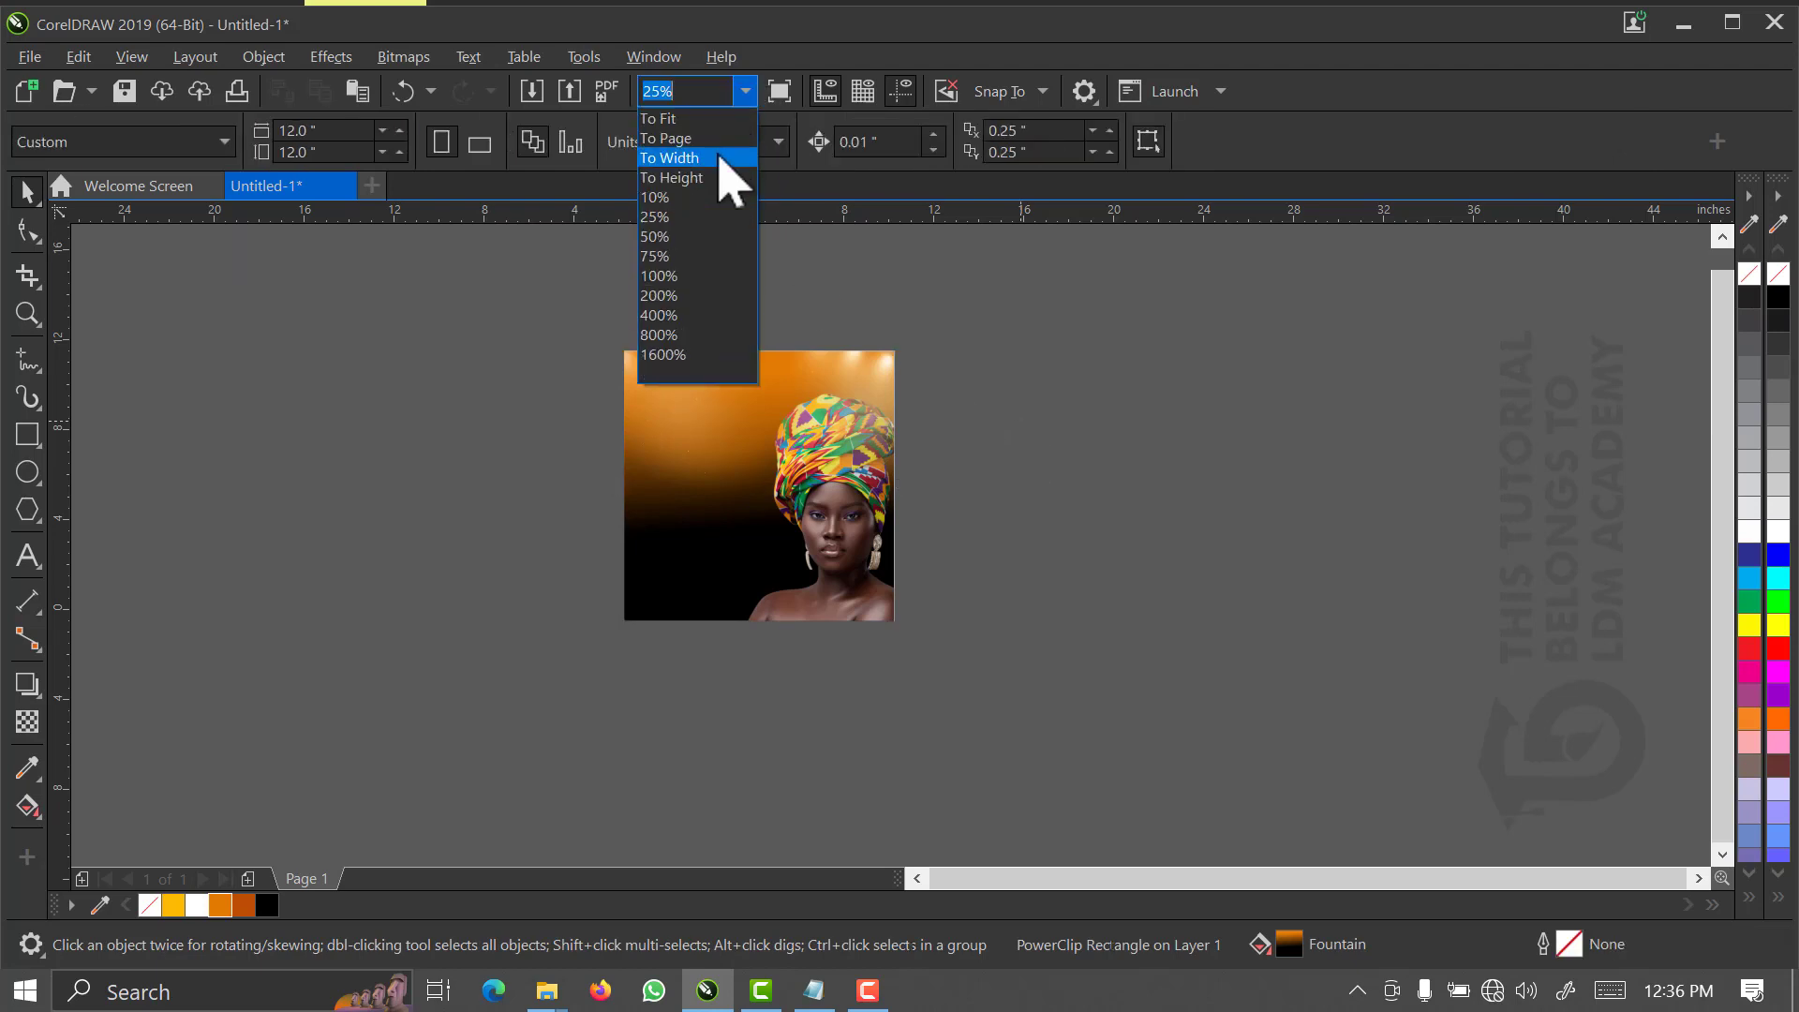
left_click(721, 163)
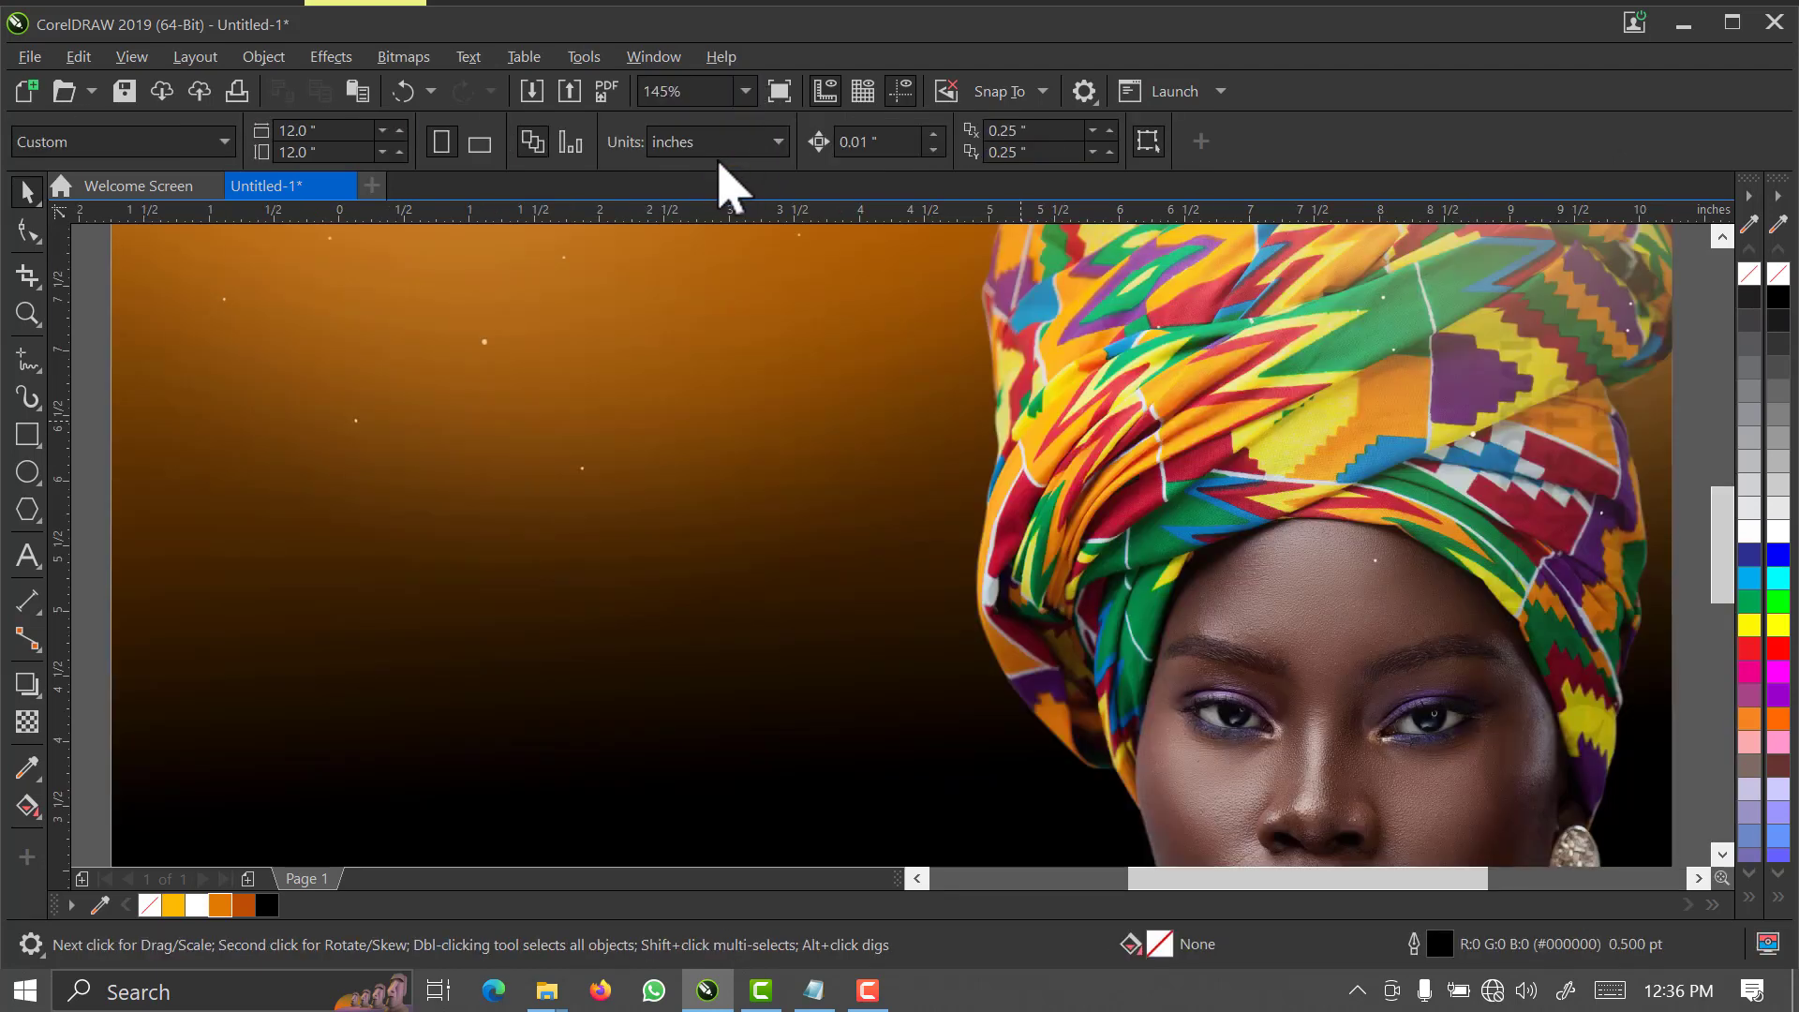
scroll(681, 439, "down", 2)
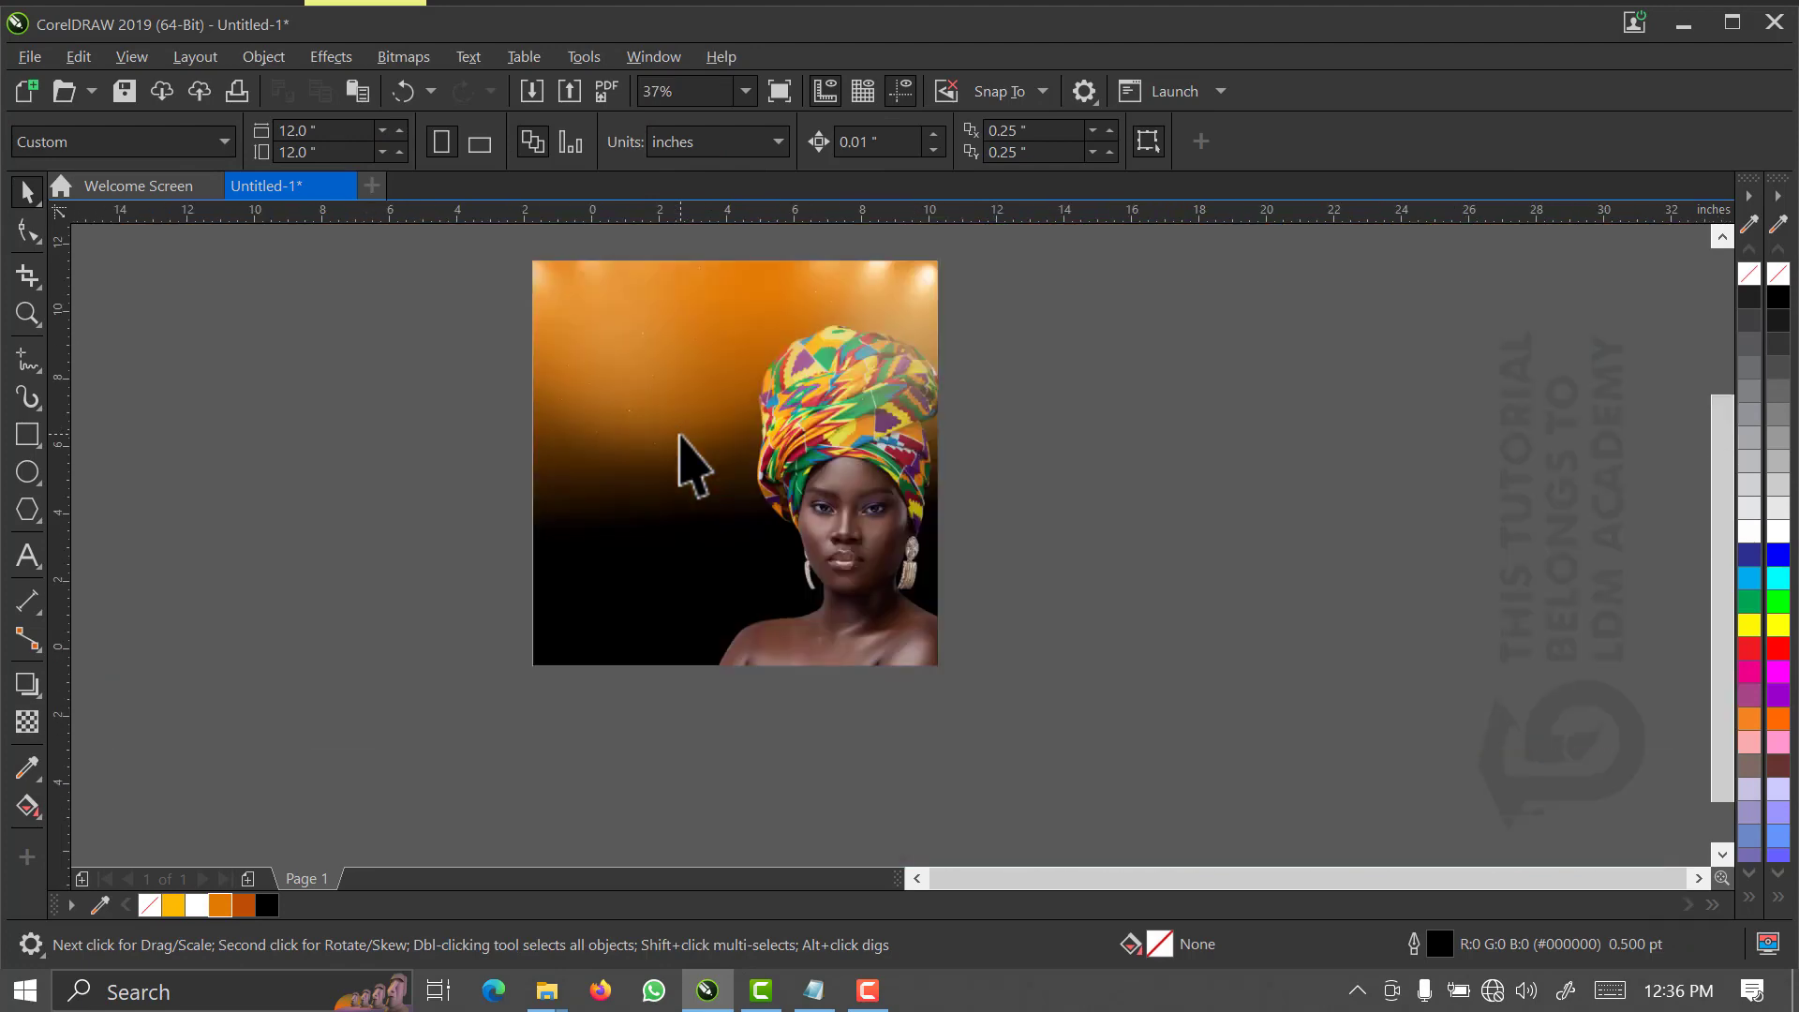
left_click(746, 92)
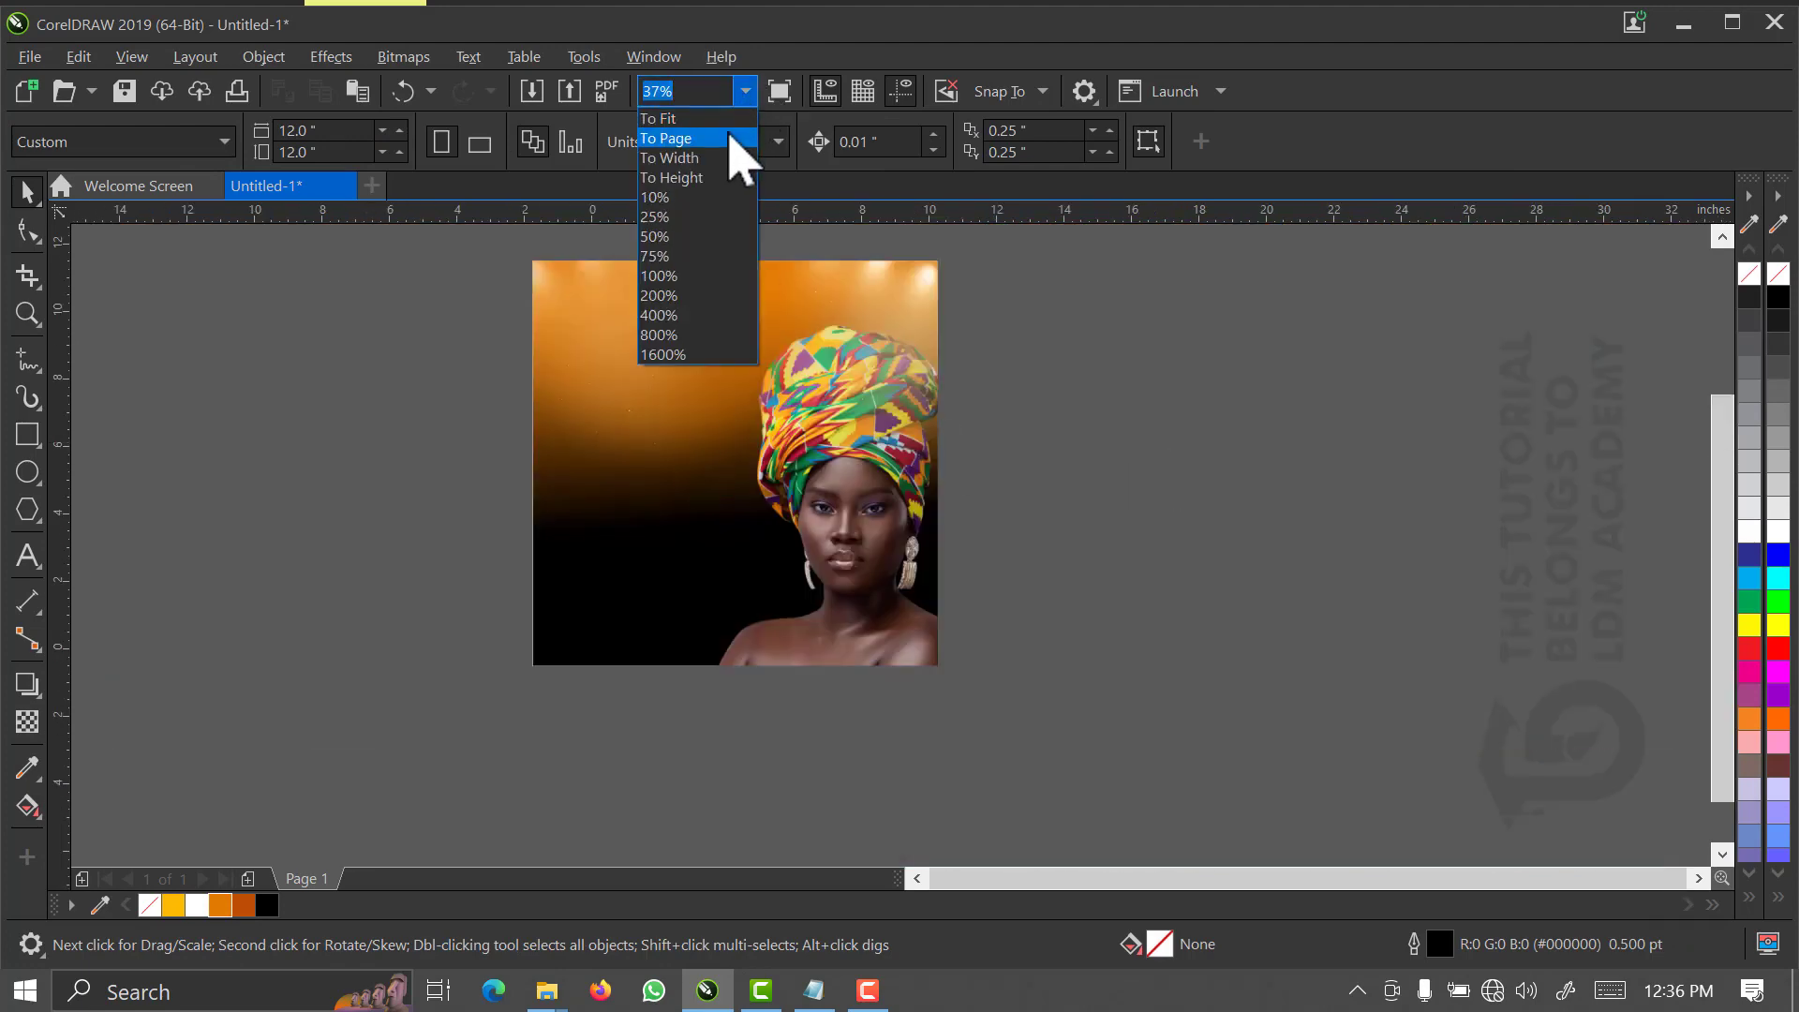
left_click(729, 141)
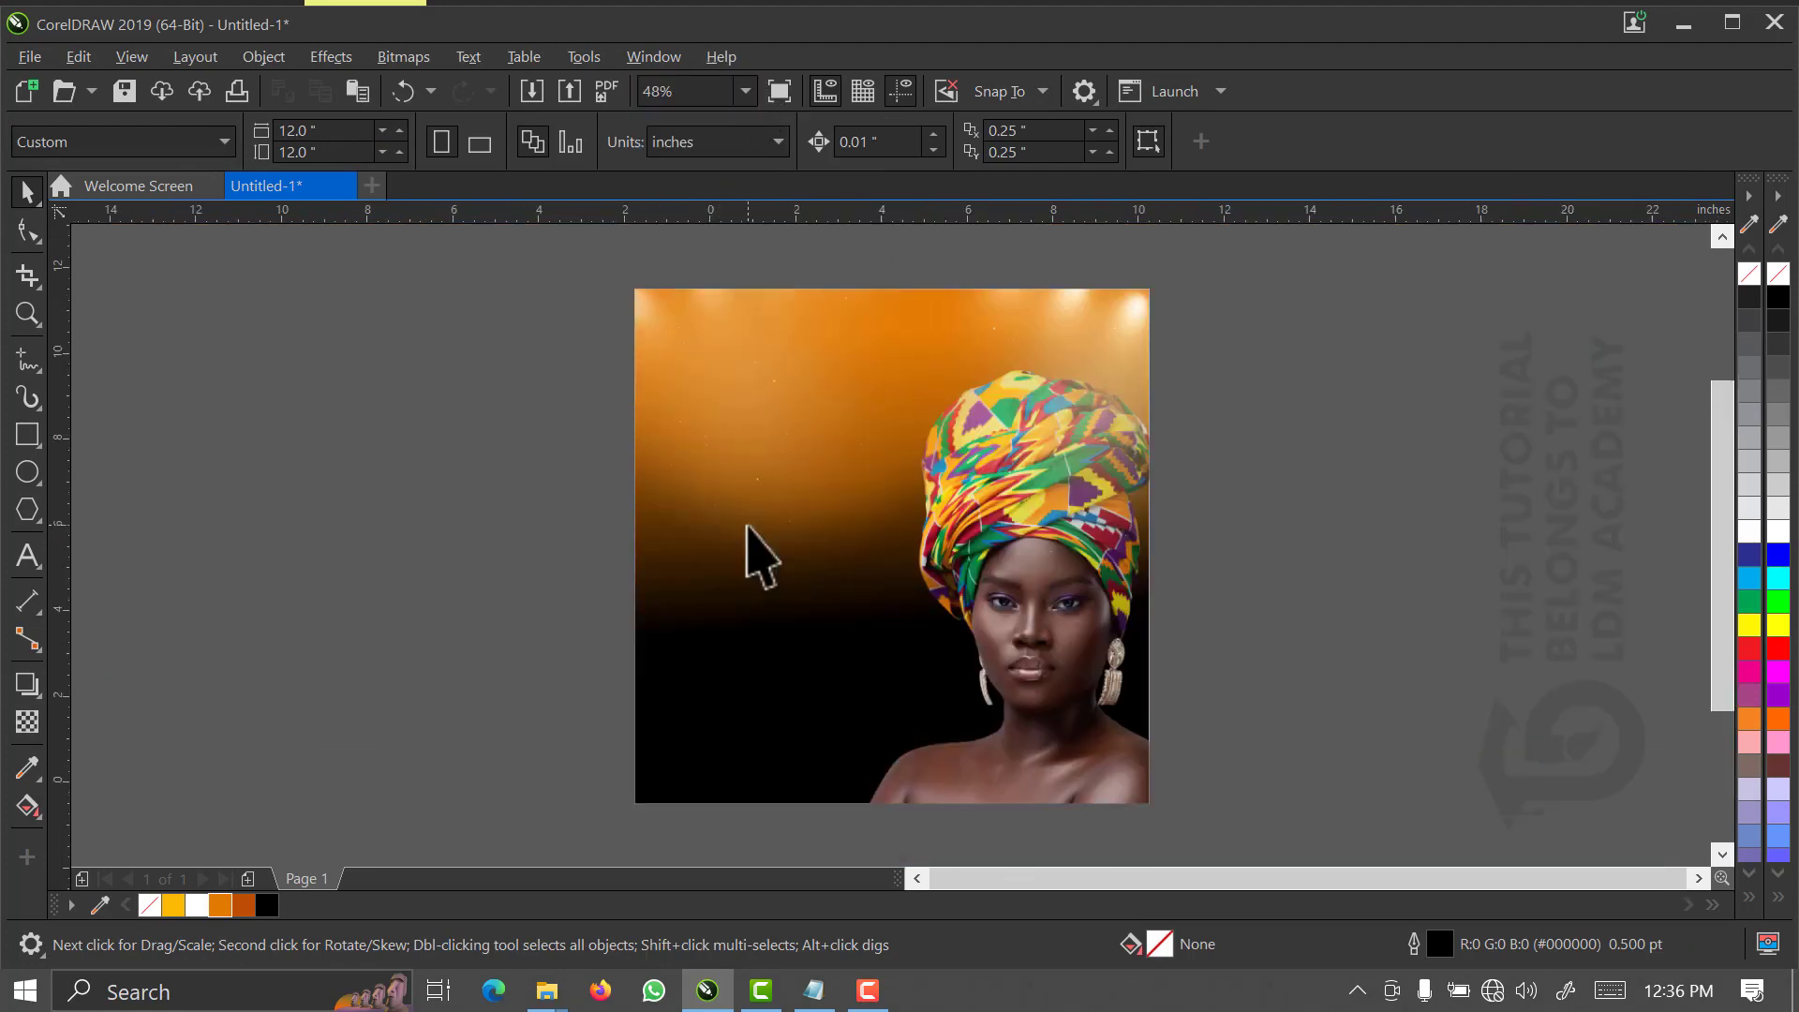
left_click(747, 528)
right_click(746, 528)
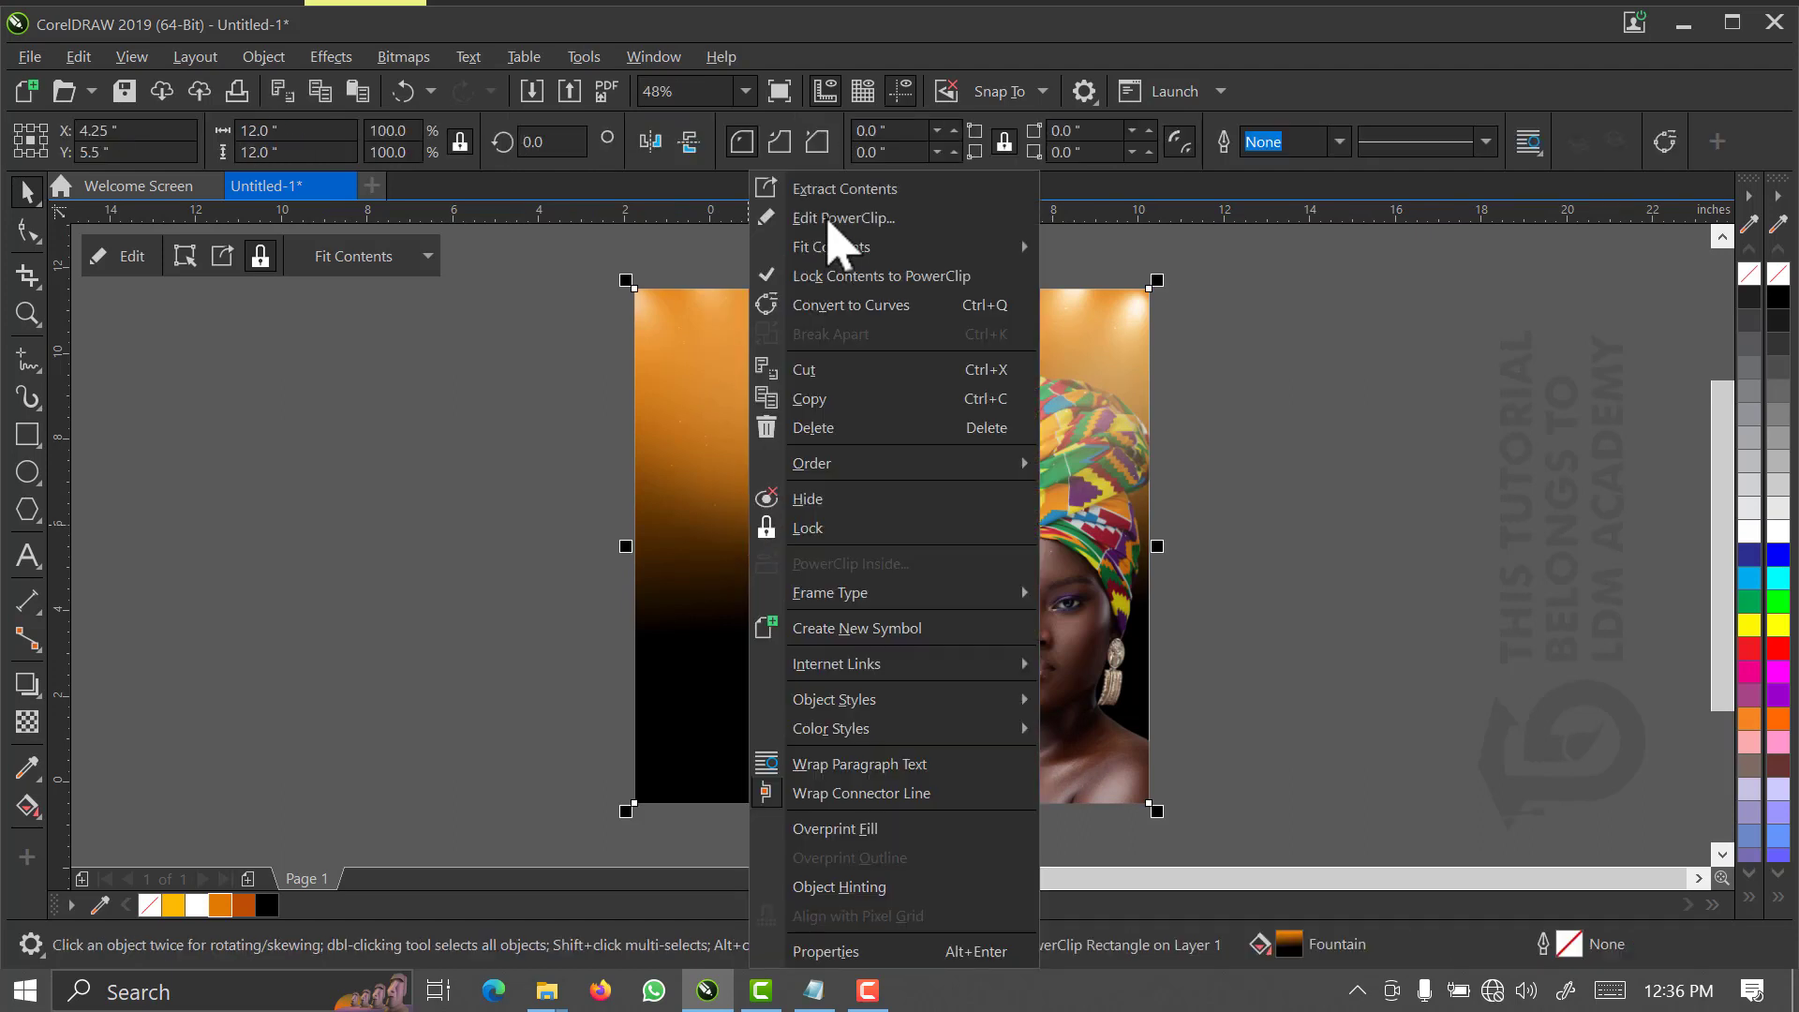
left_click(828, 221)
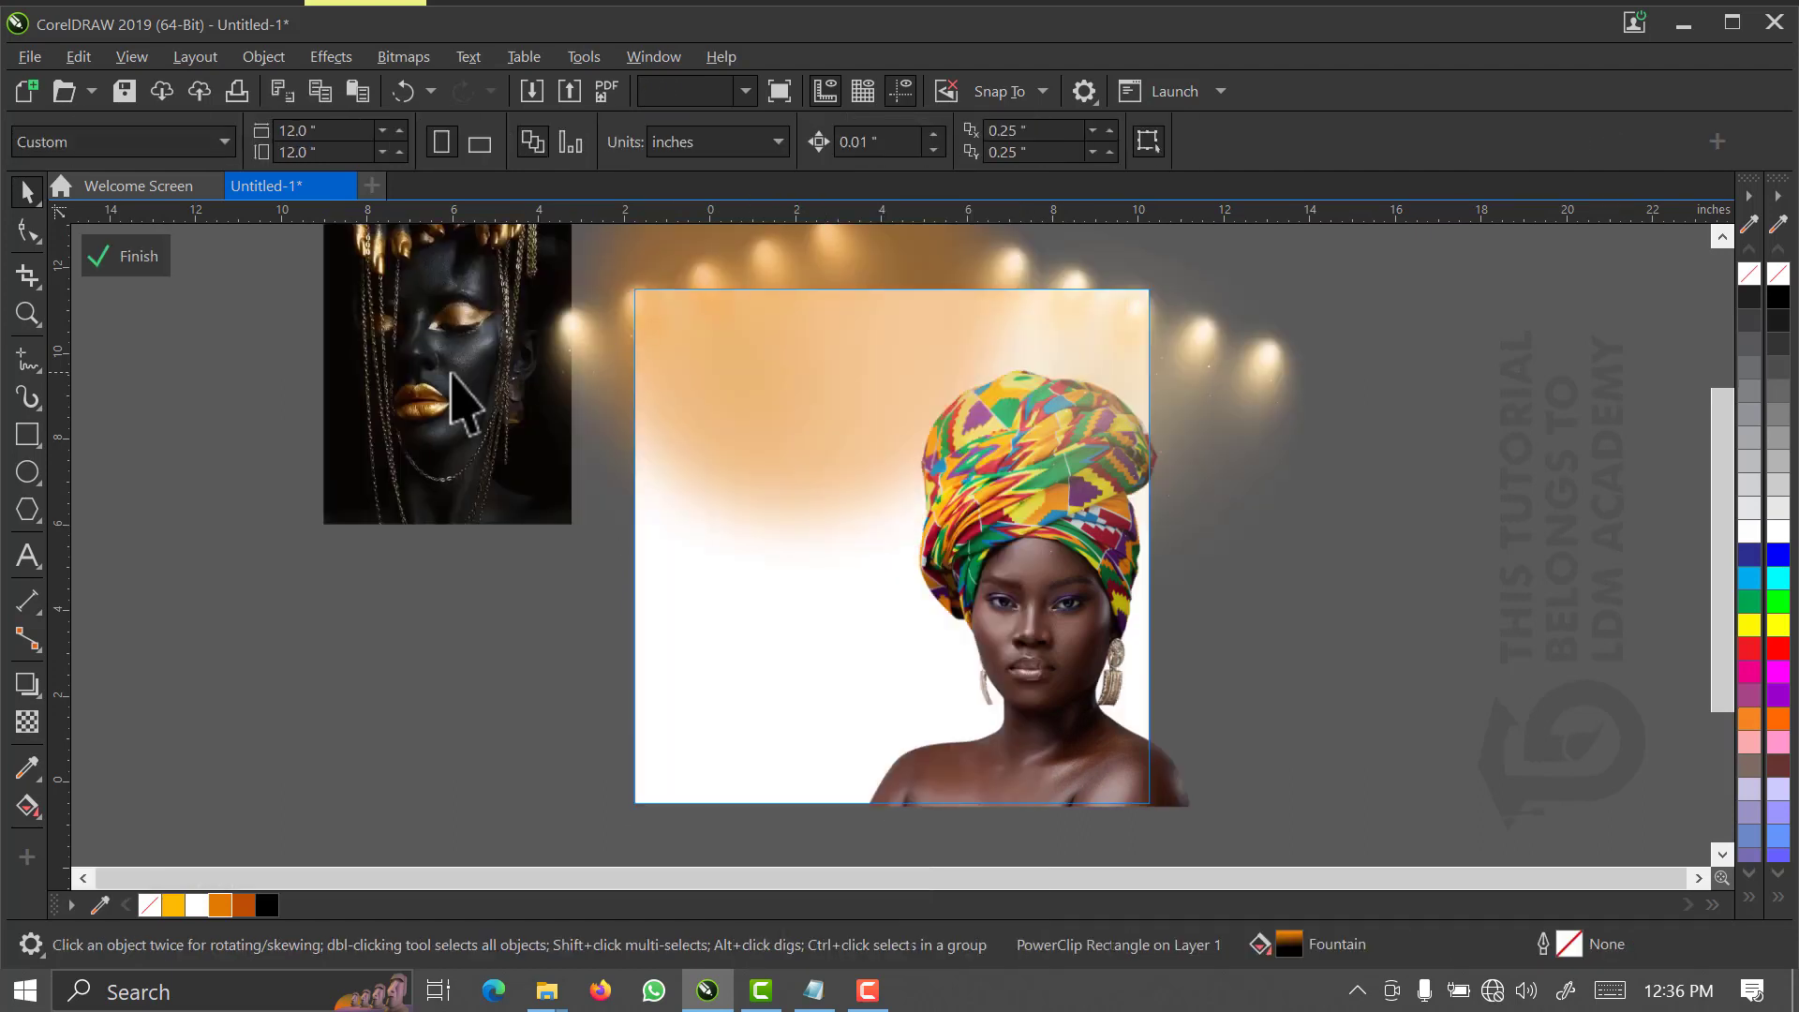
left_click_drag(435, 413, 724, 556)
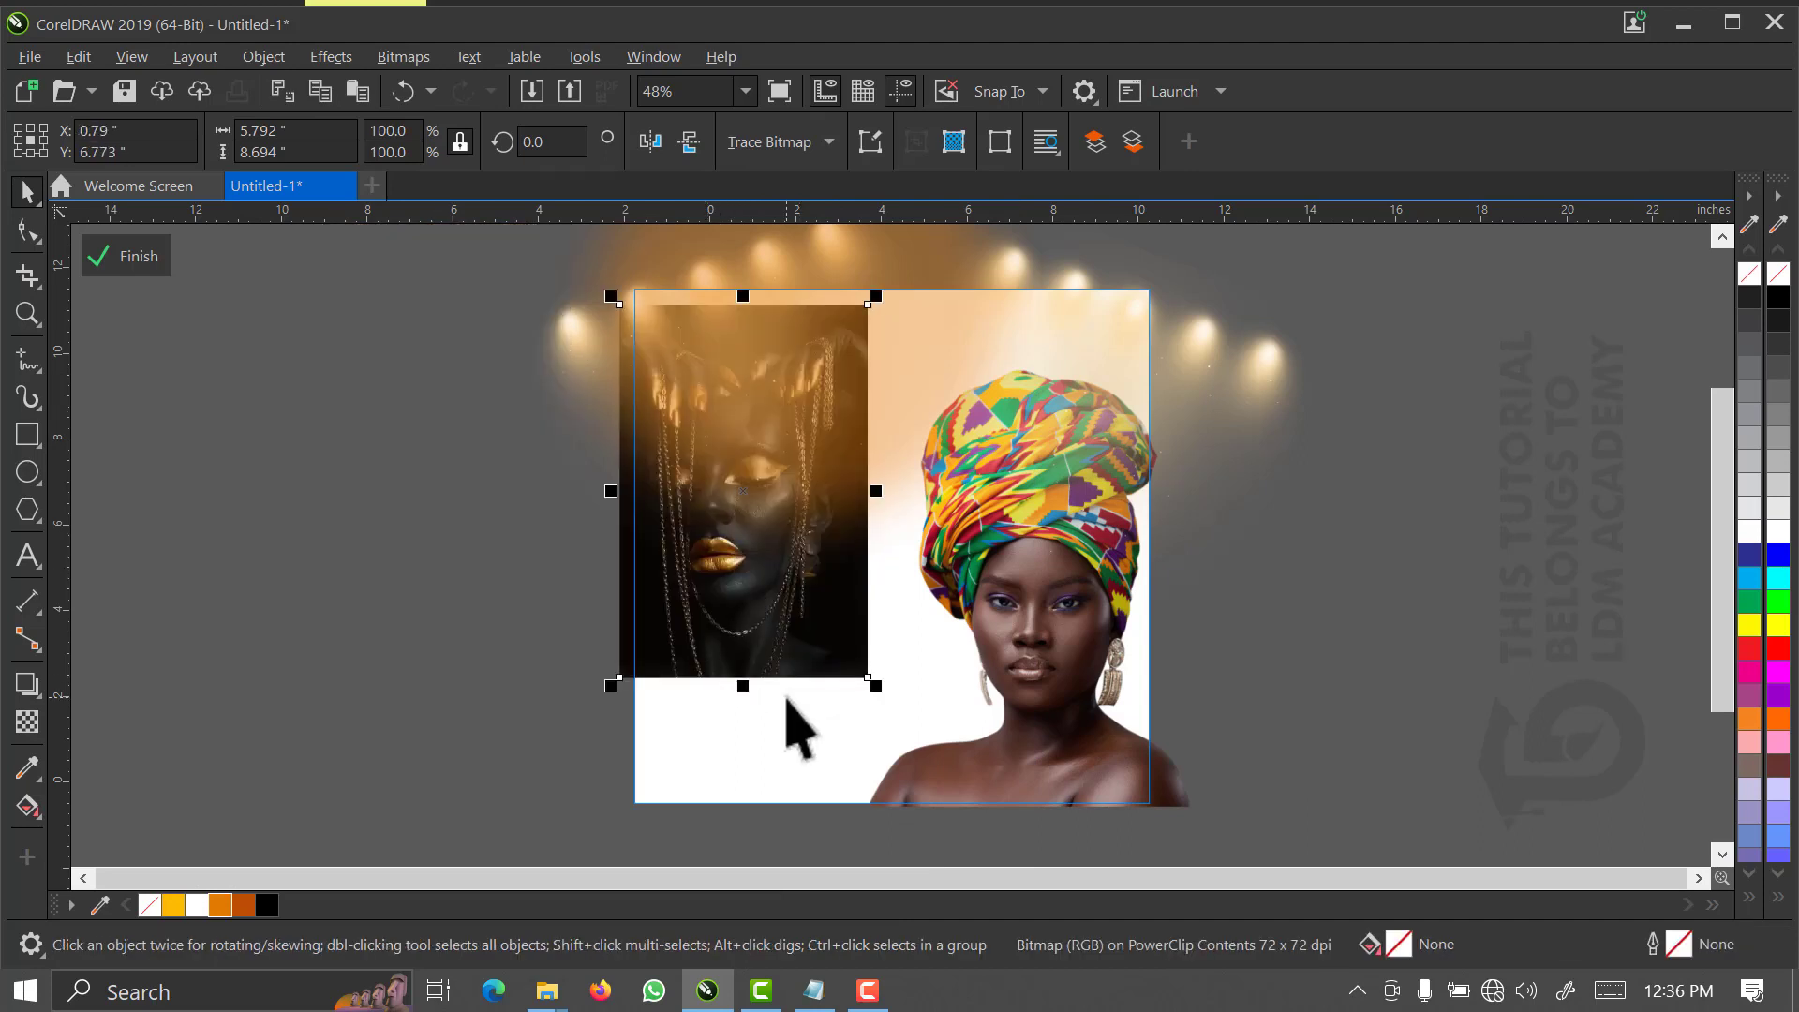
left_click_drag(876, 685, 966, 745)
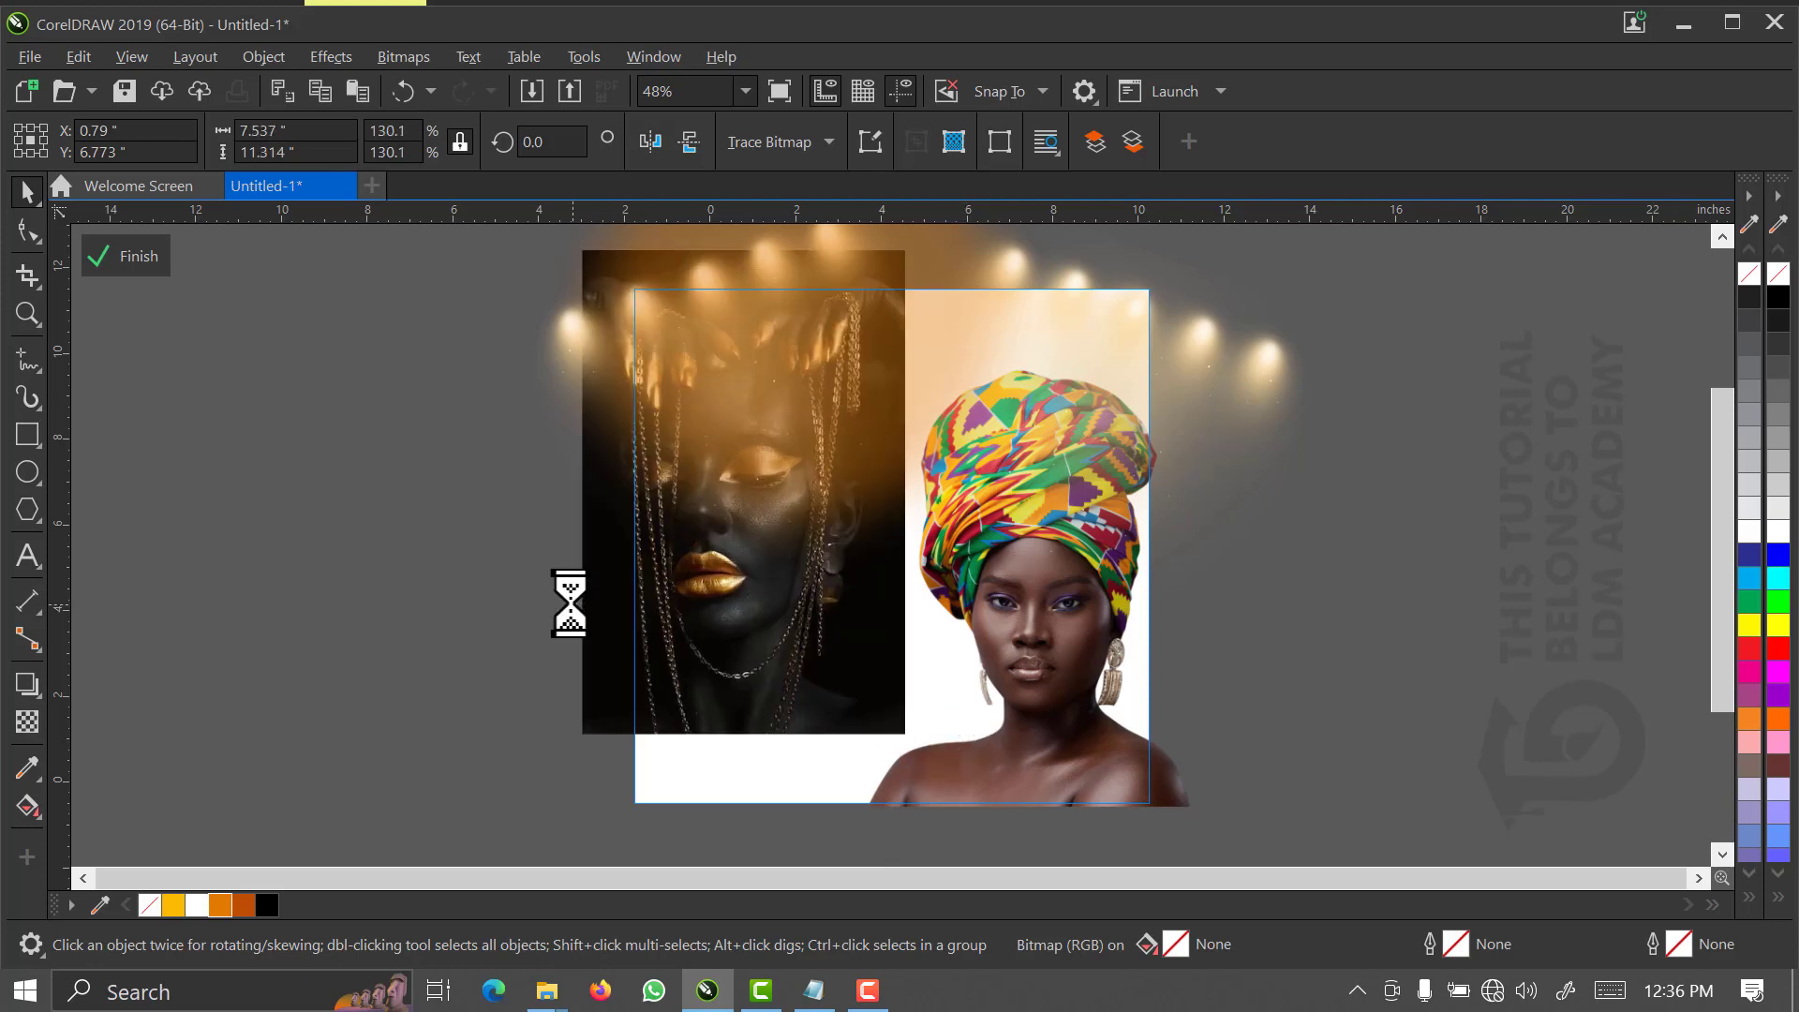
- Apply a linear fountain transparency to the gold-lipped portrait, fading its right side out from the middle of the face
left_click(27, 722)
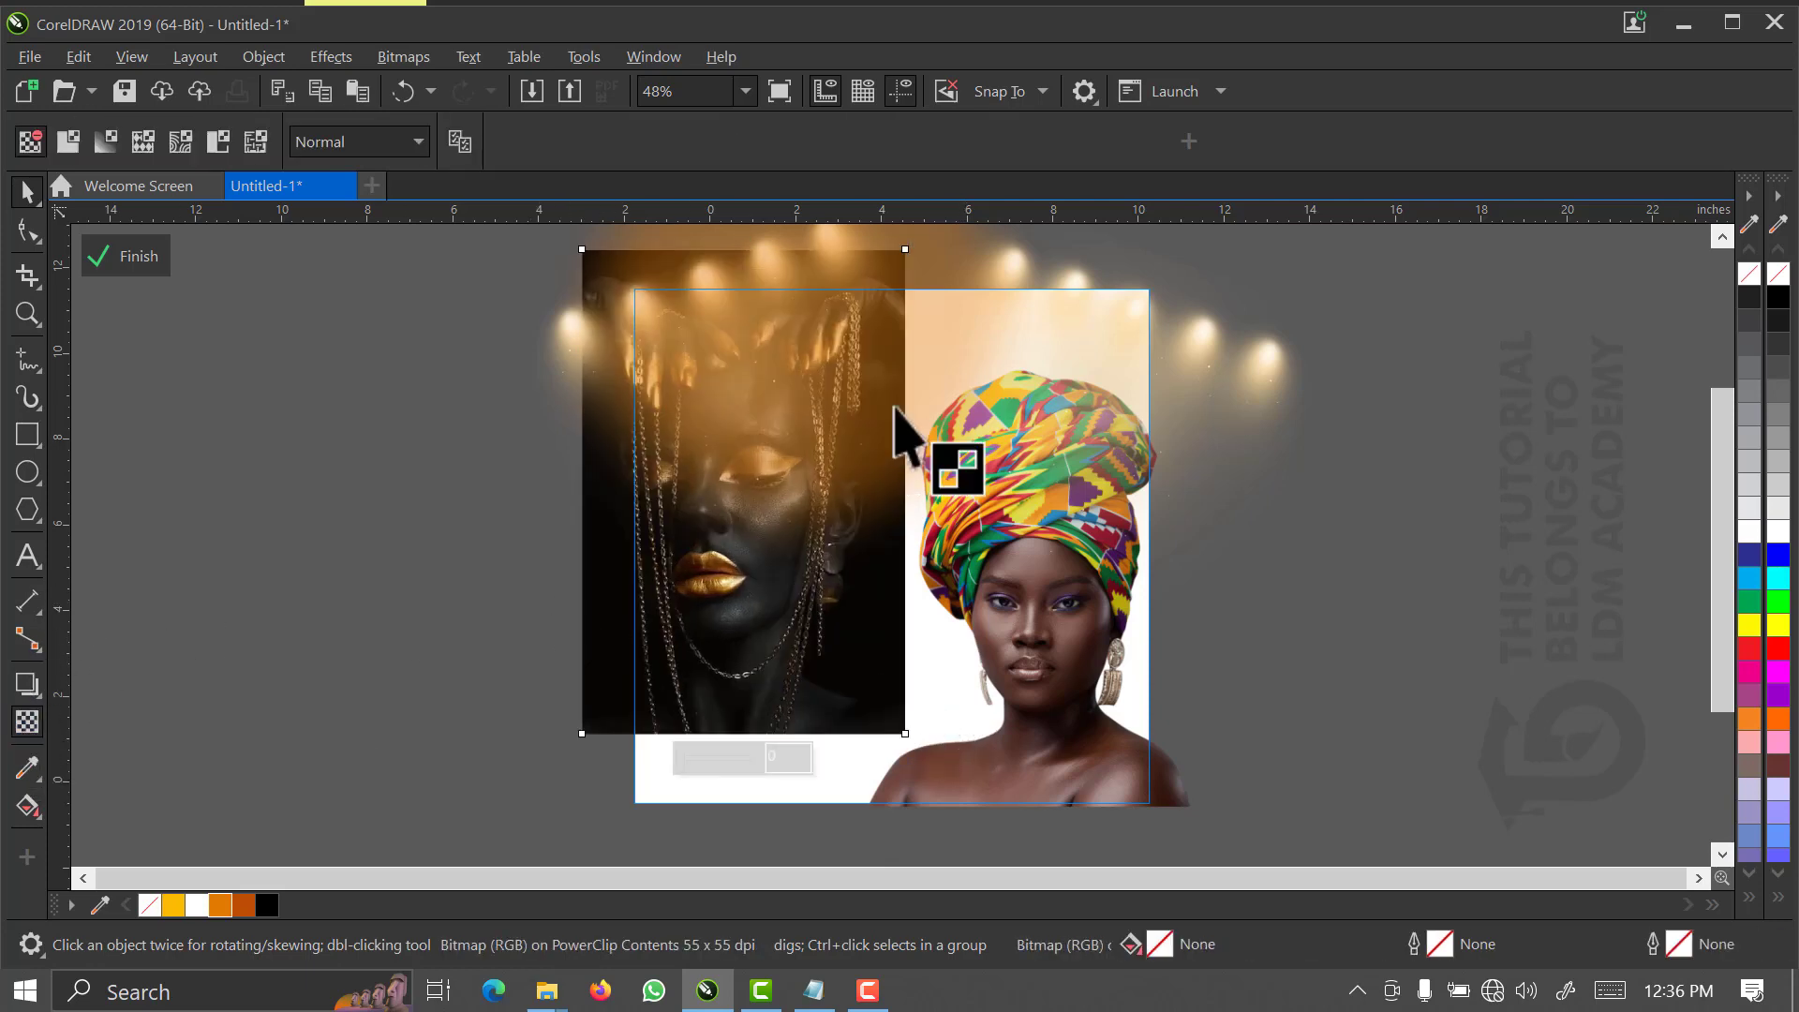
left_click_drag(741, 466, 908, 479)
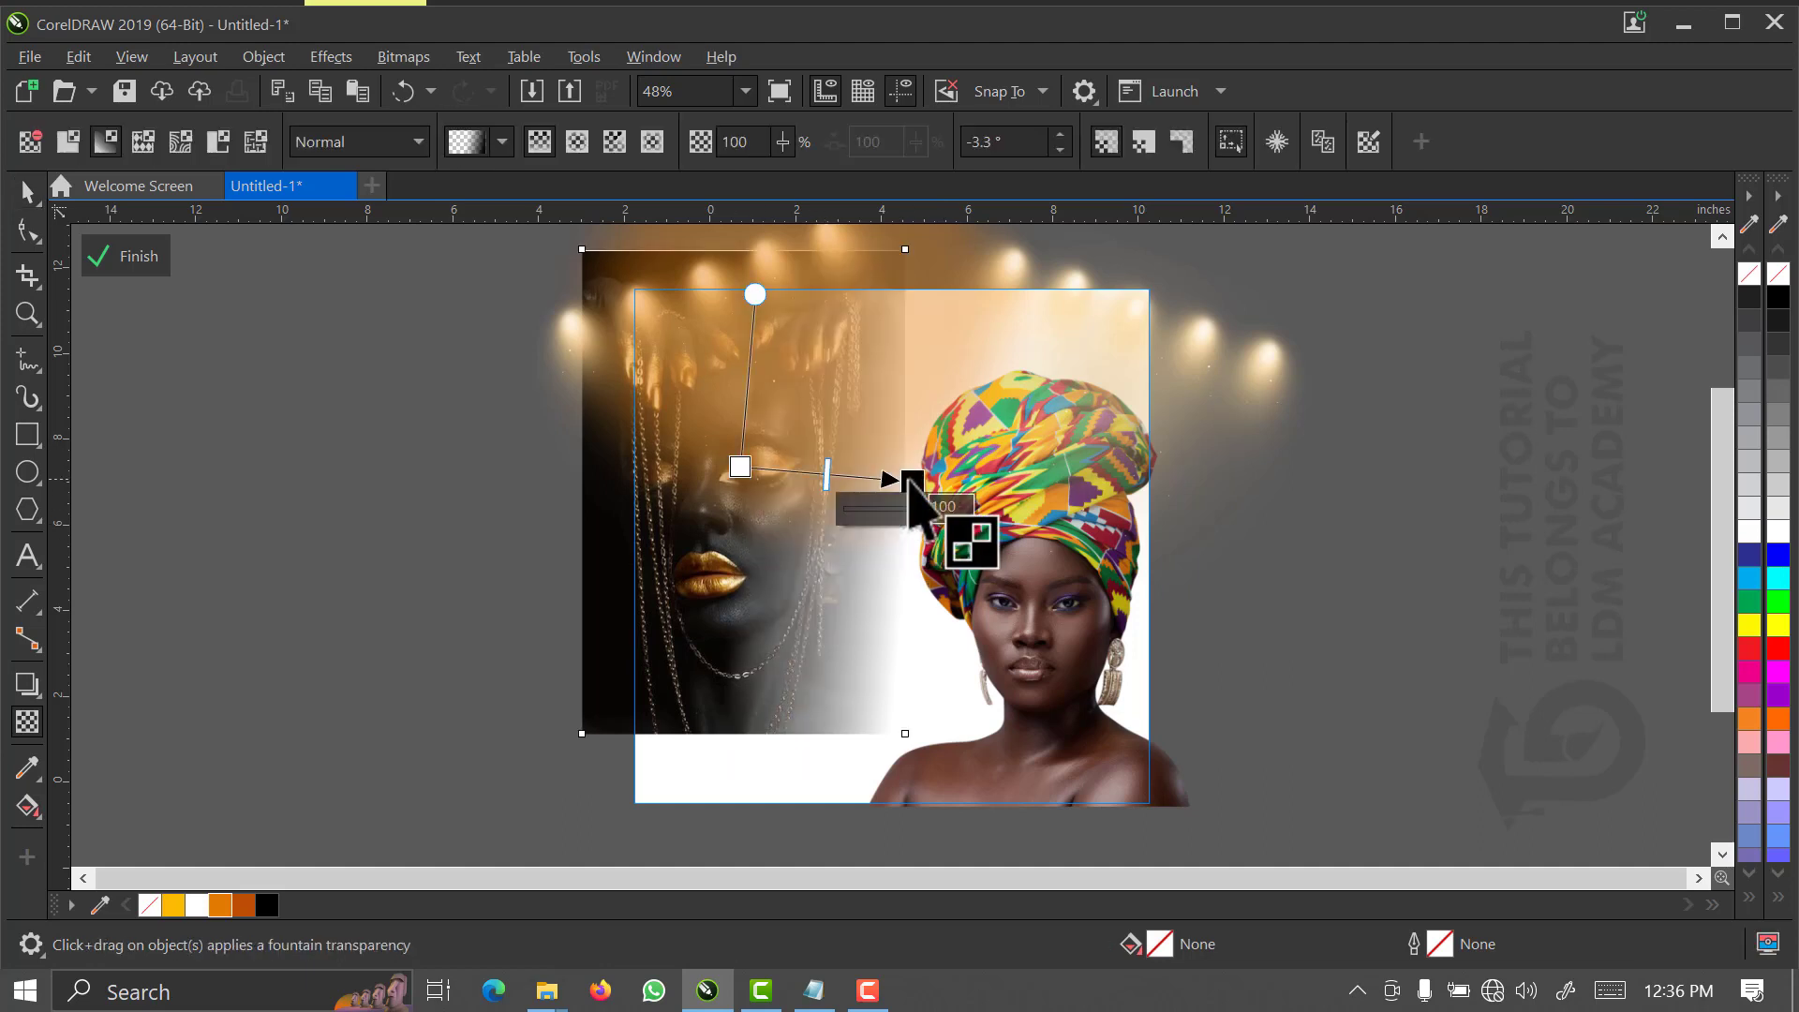
left_click_drag(908, 478, 863, 480)
key("space")
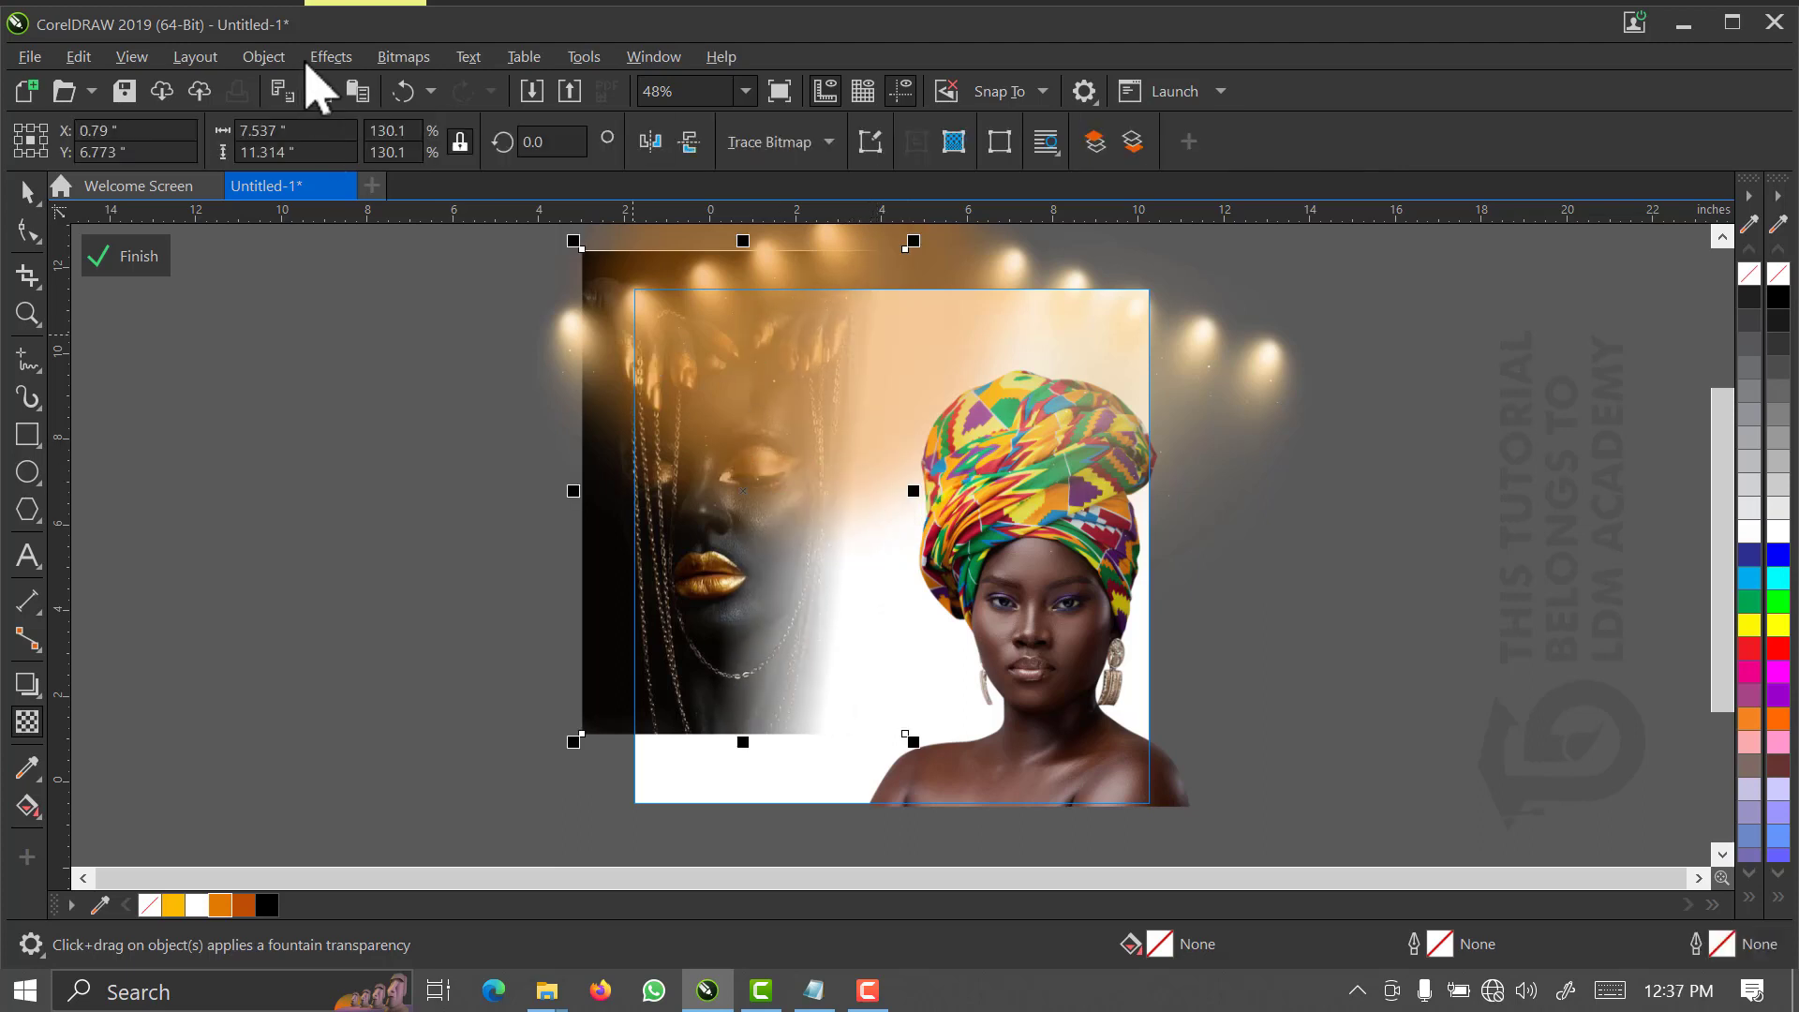
- Convert the faded gold-lipped portrait to a 400 dpi RGB bitmap with anti-aliasing and a transparent background
left_click(405, 61)
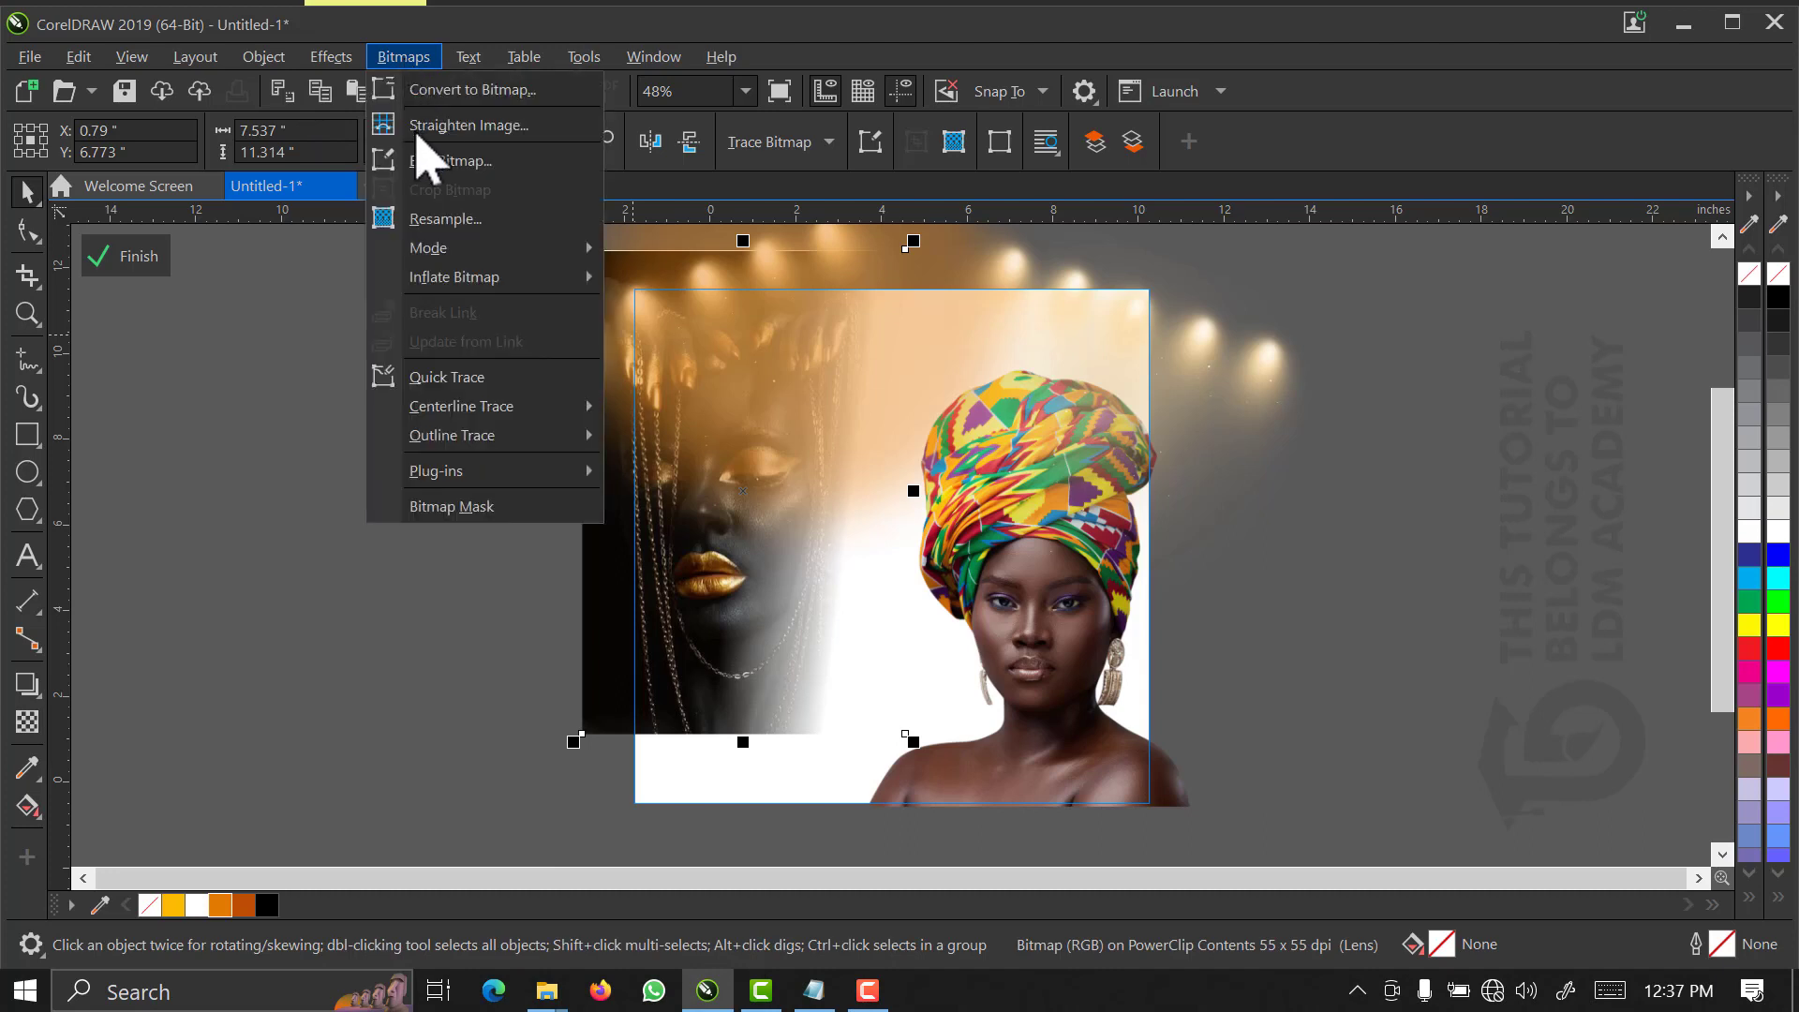
left_click(437, 88)
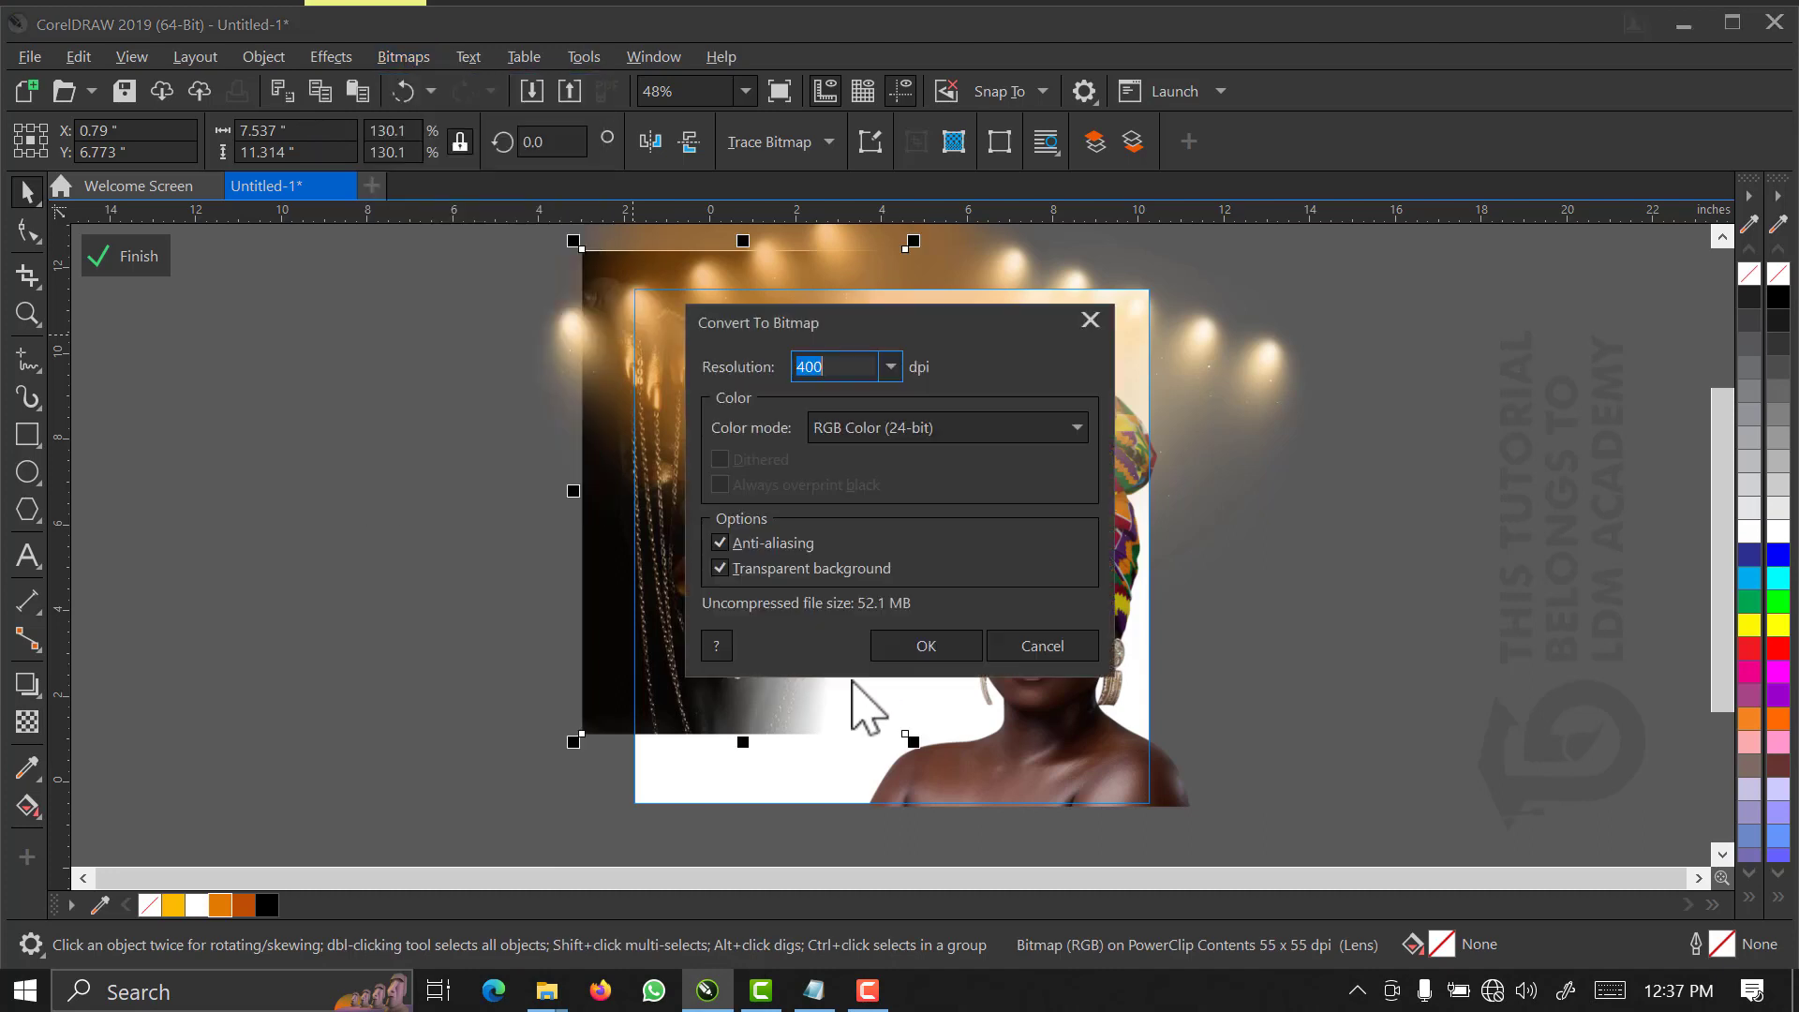
left_click(913, 655)
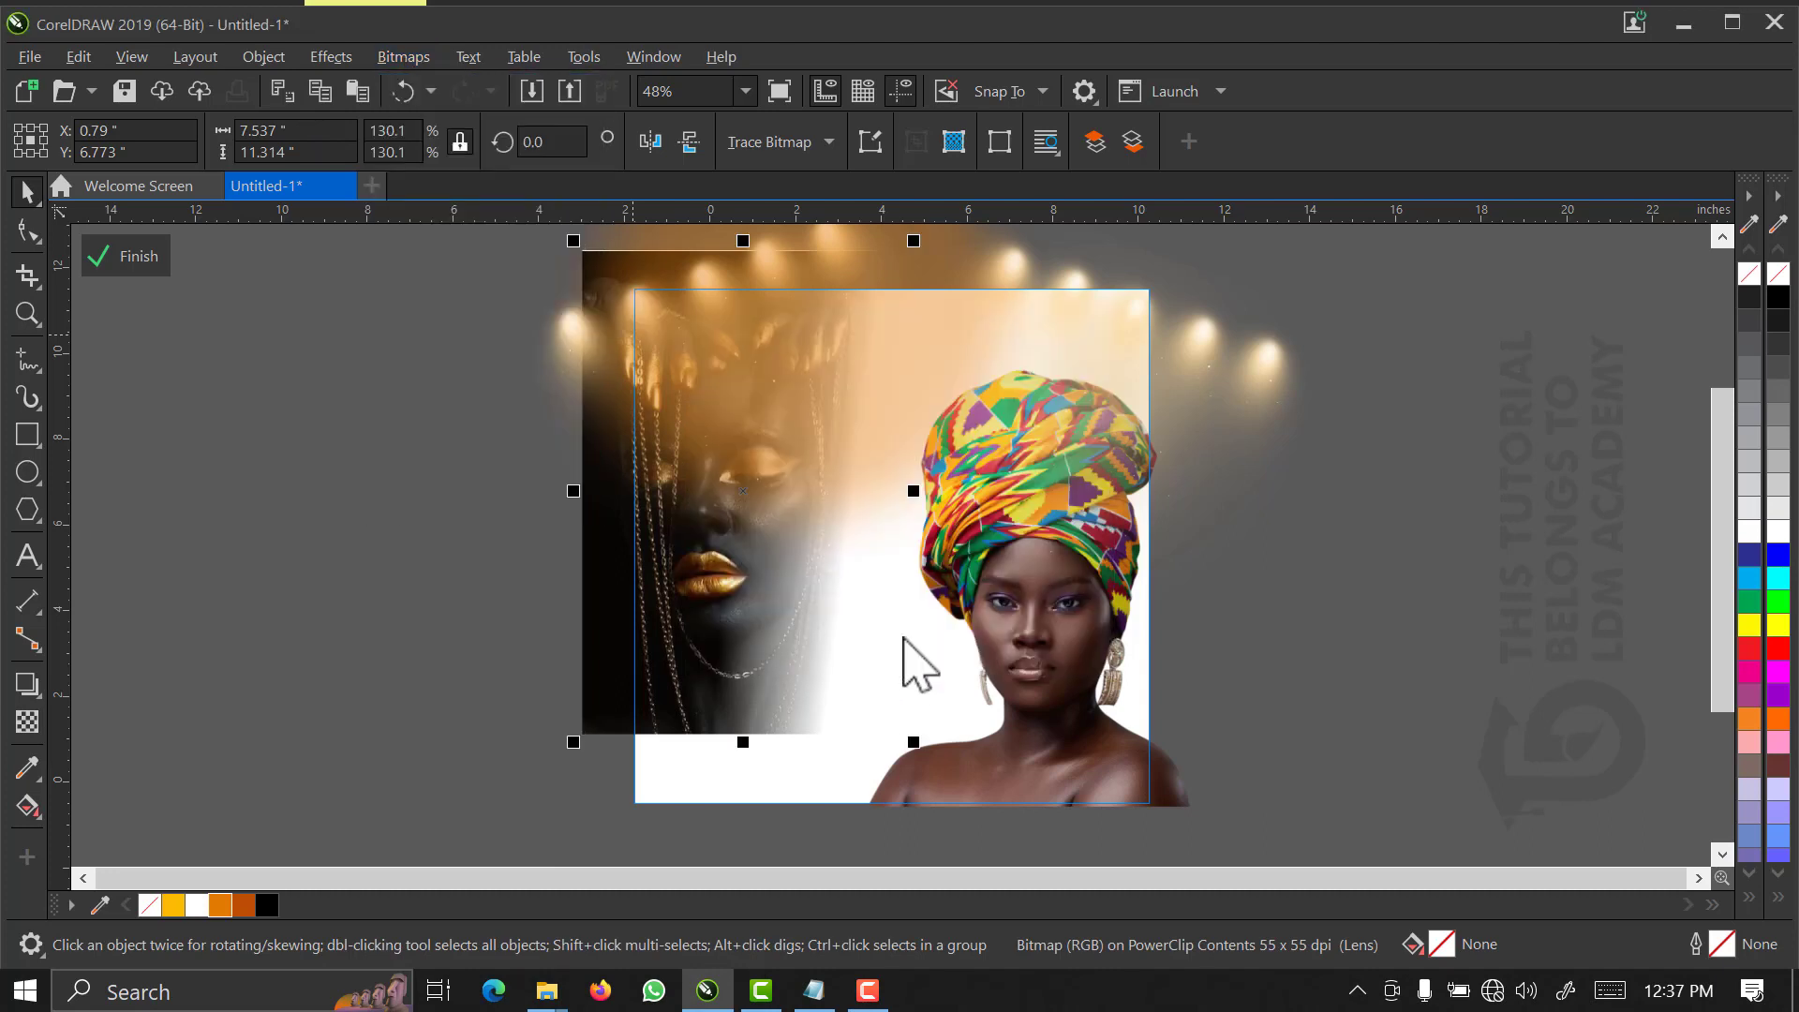
- Apply a linear fountain transparency to the gold-lipped portrait, fading its bottom out downward from just above the lips
left_click(28, 721)
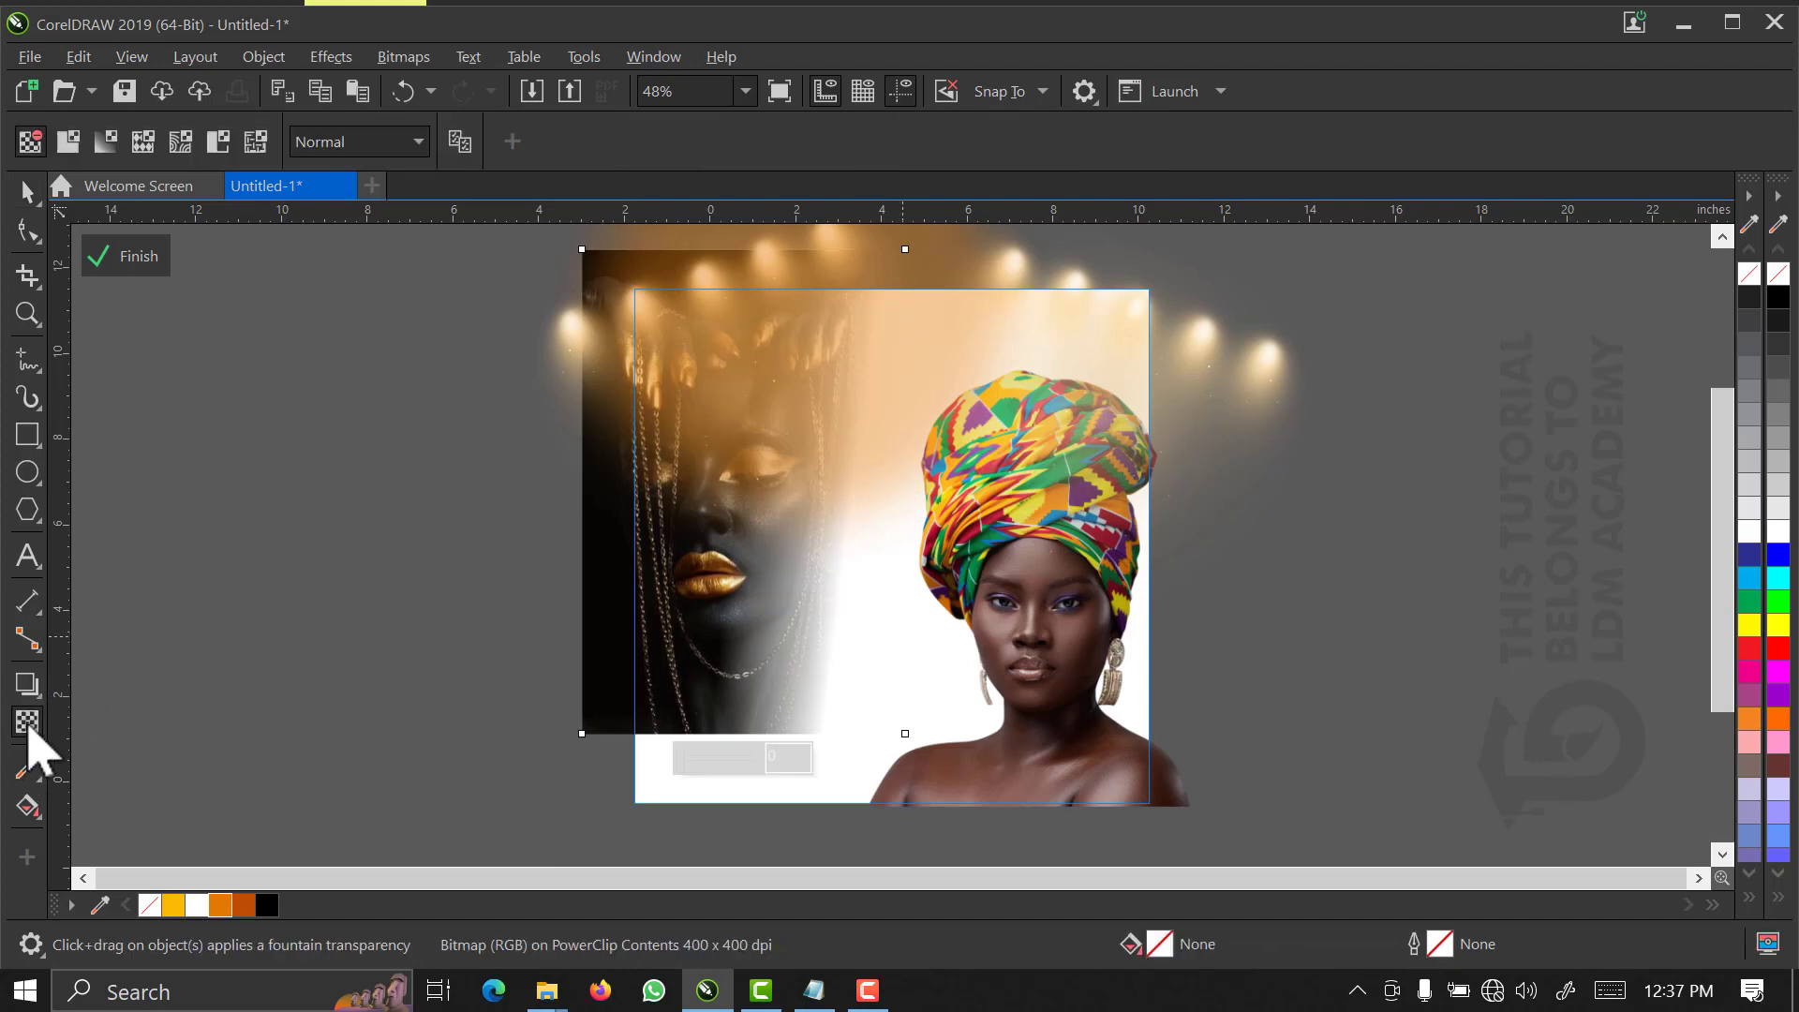
left_click_drag(734, 536, 738, 663)
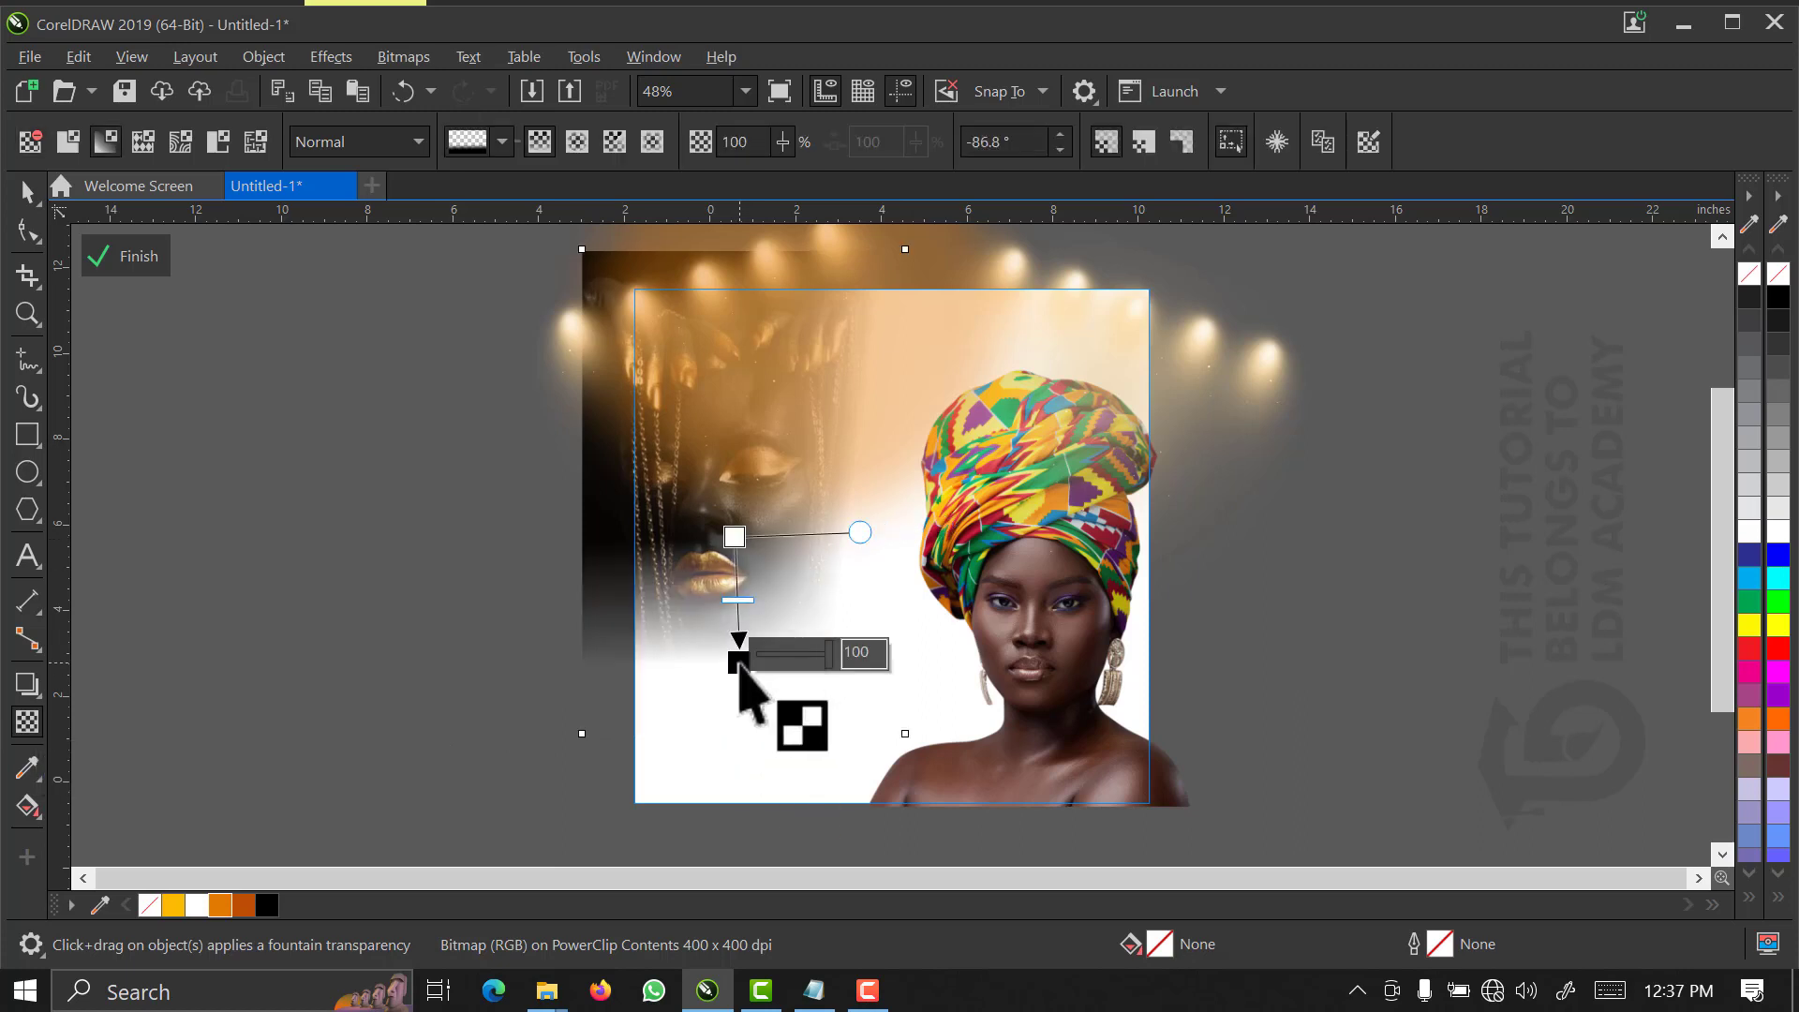
left_click_drag(738, 530, 737, 491)
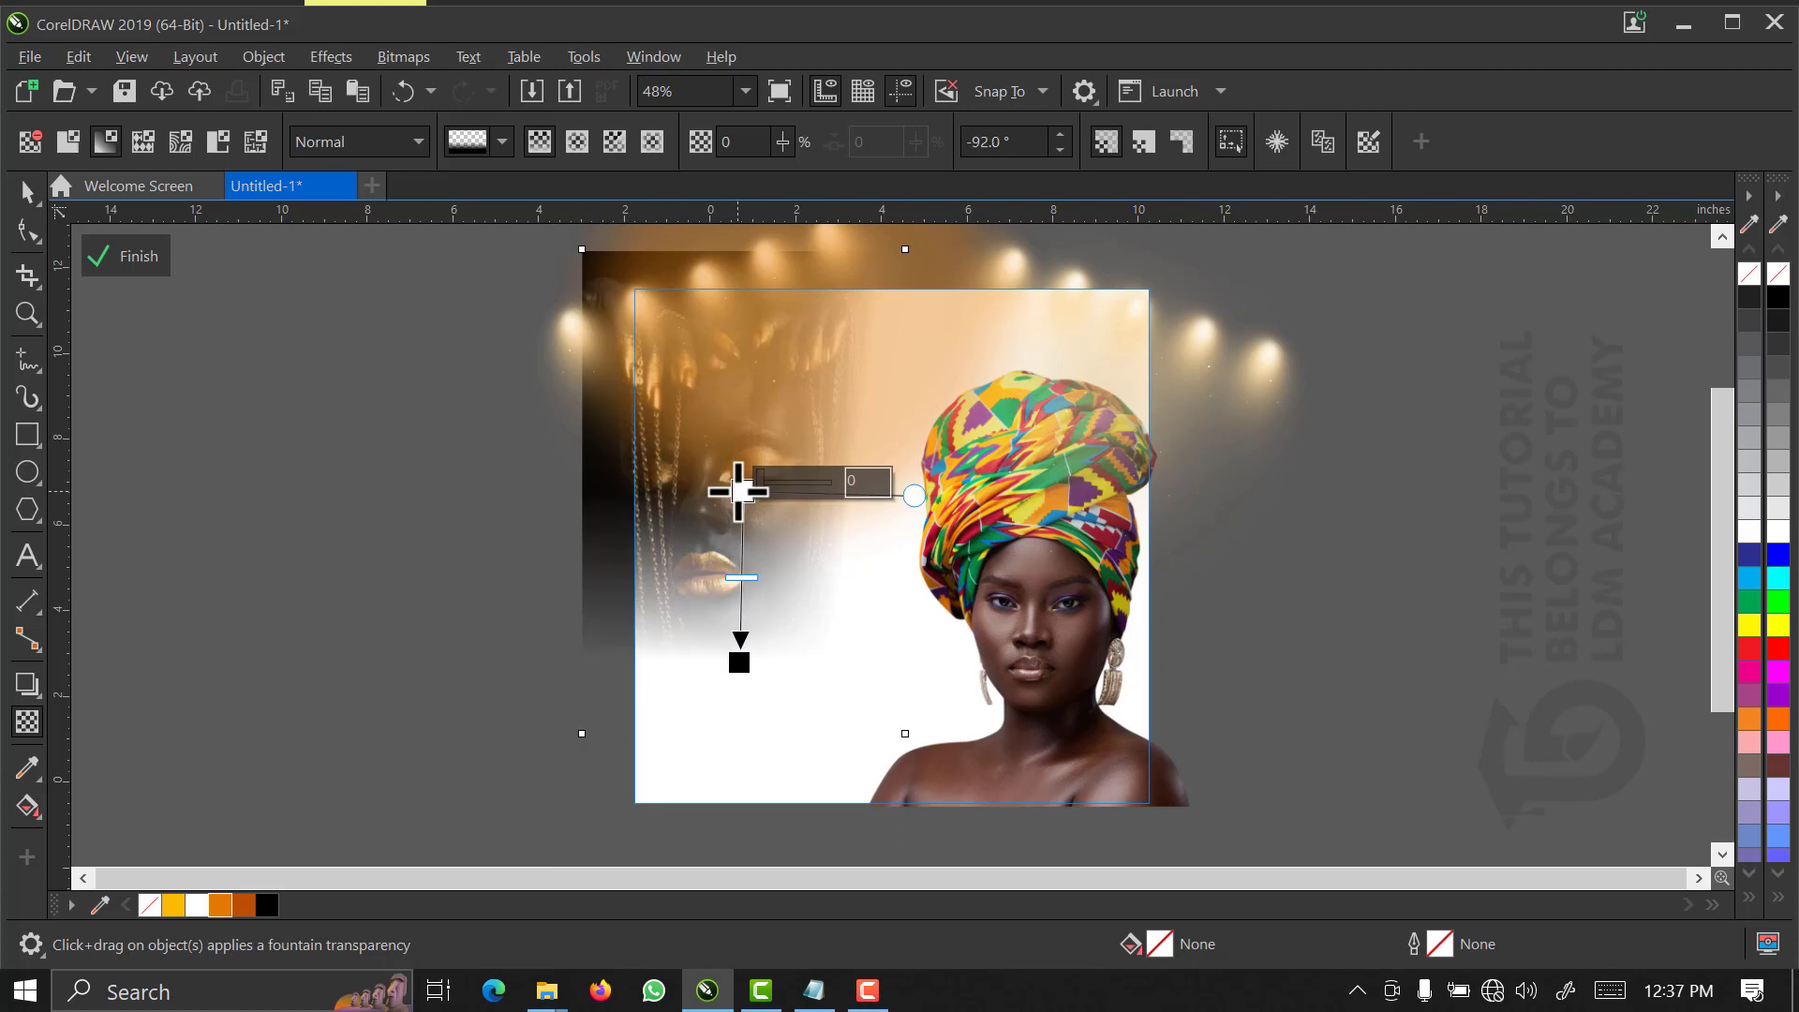
left_click_drag(739, 491, 738, 549)
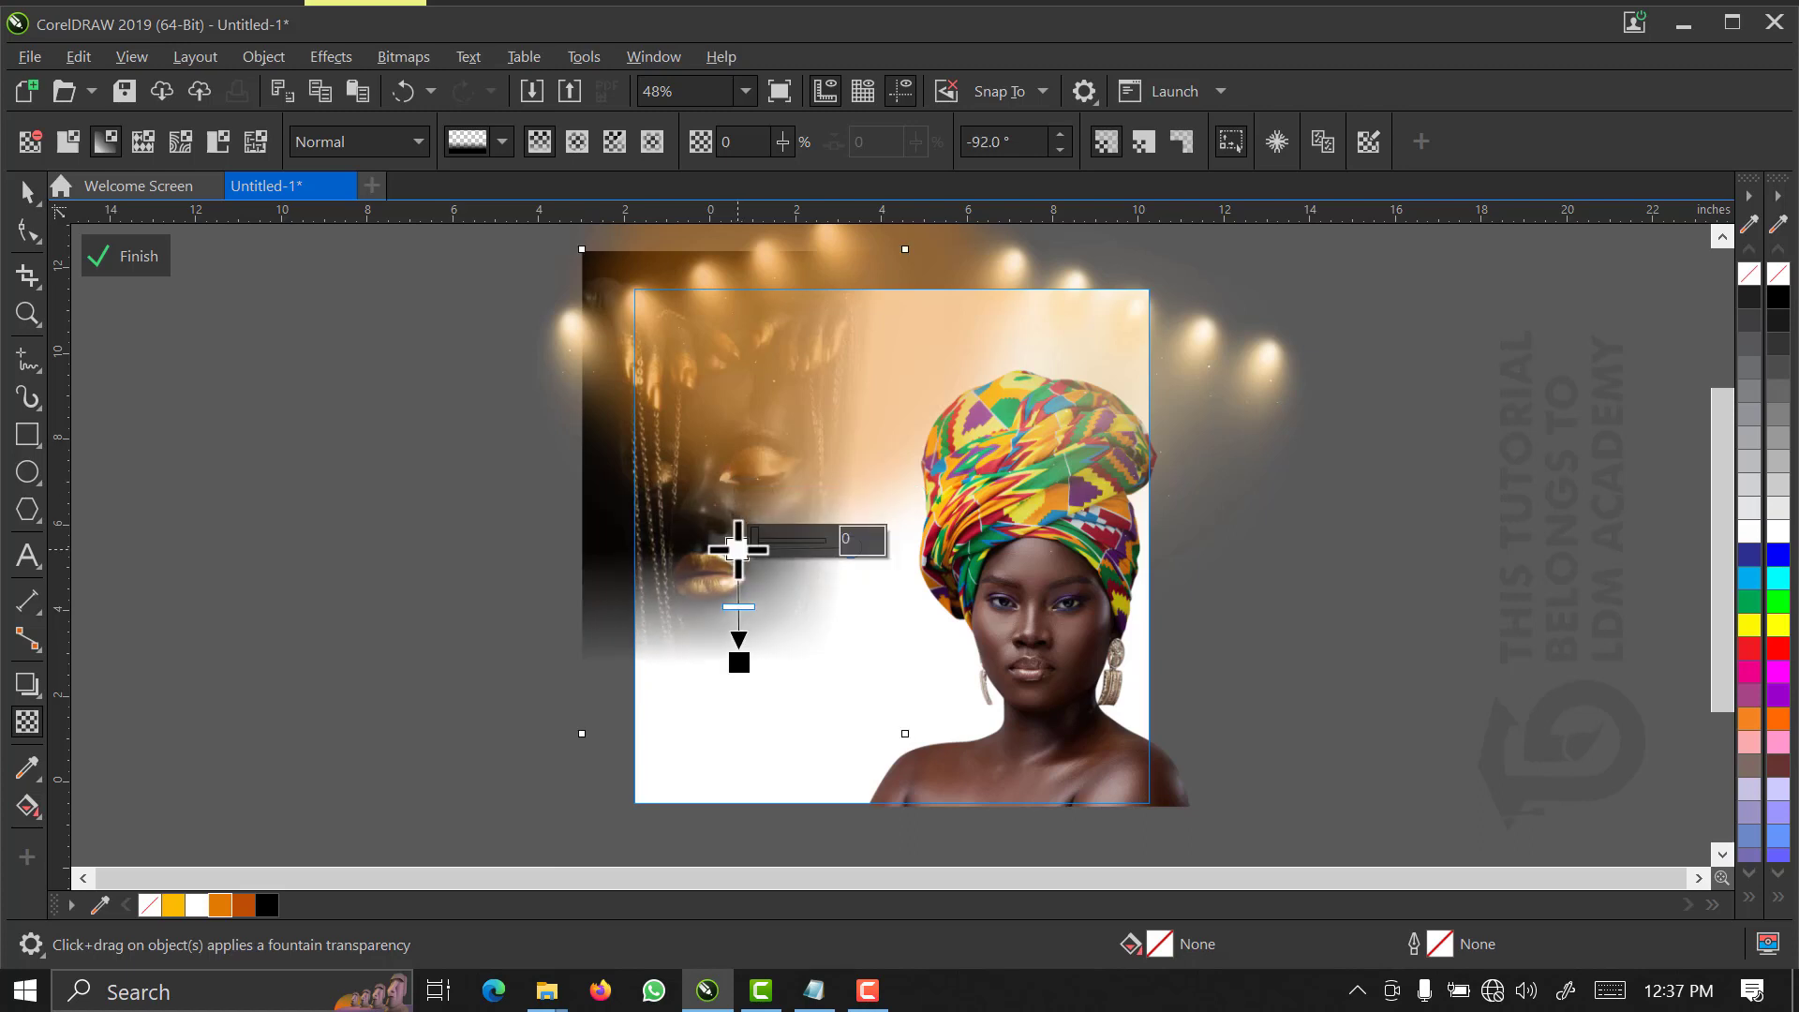
key("space")
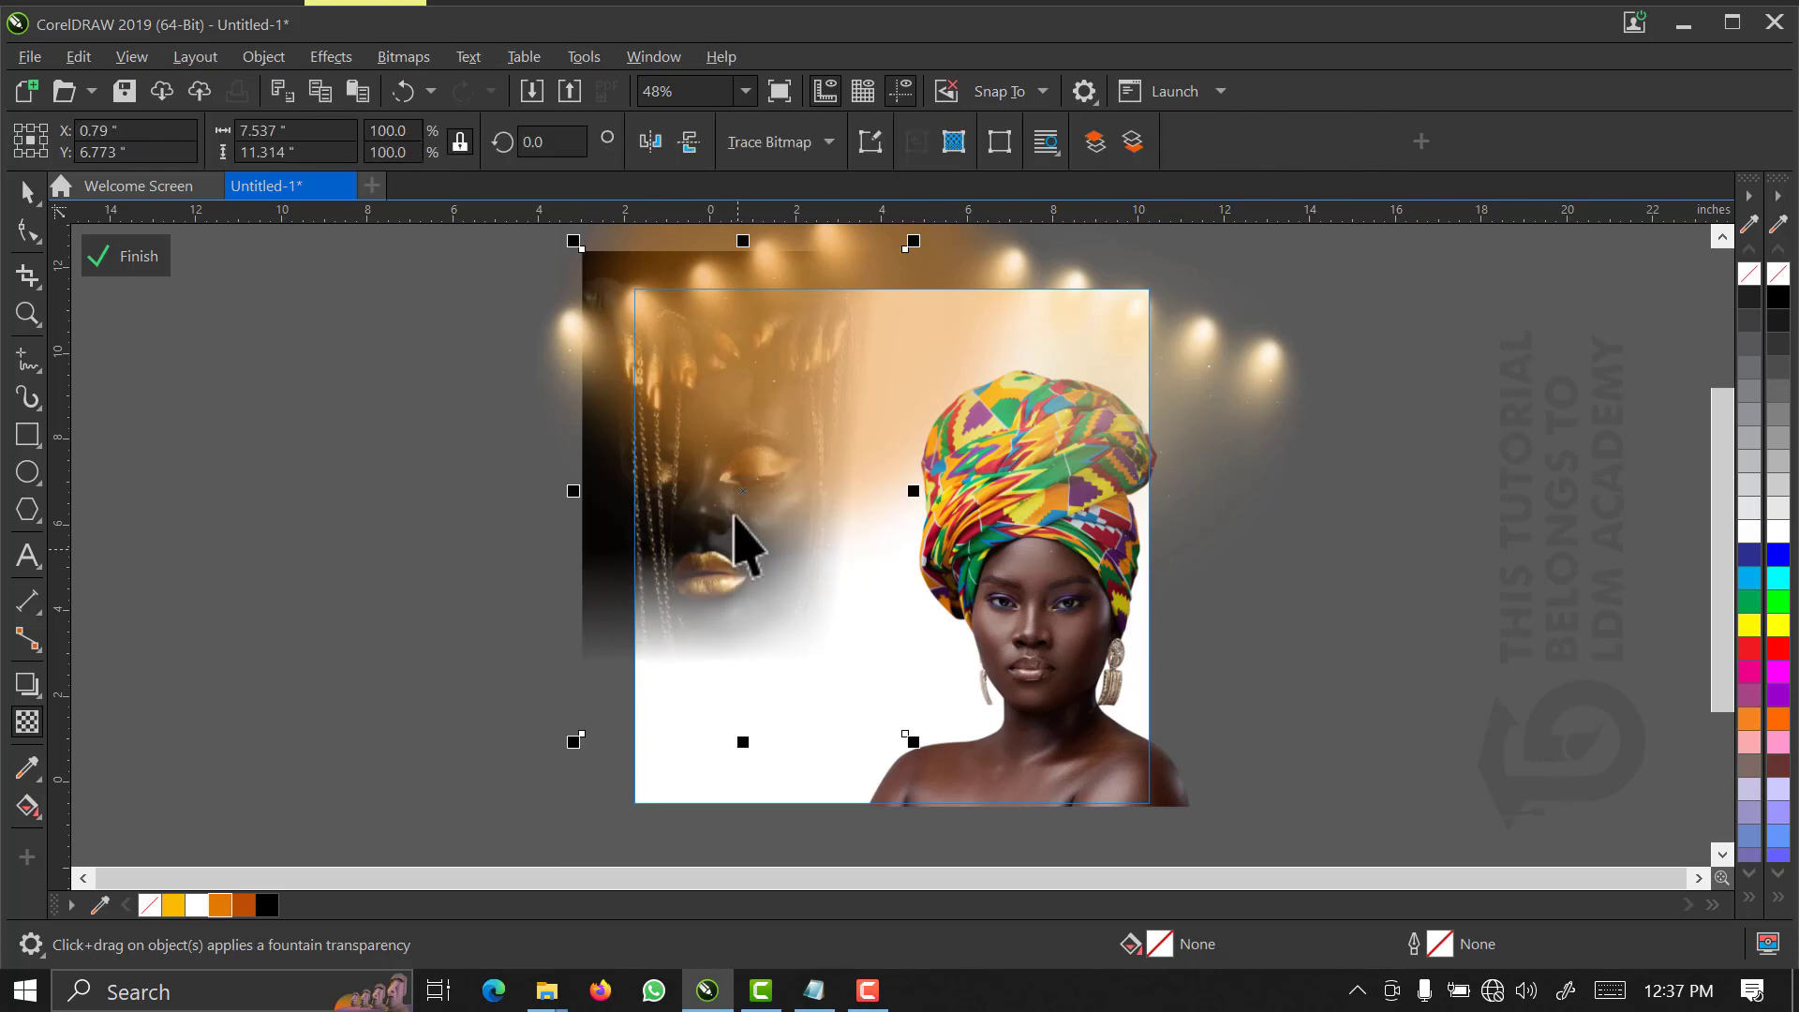
- Flatten the gold-lipped portrait with its bottom fade into a 400 dpi RGB bitmap with a transparent background
left_click(398, 60)
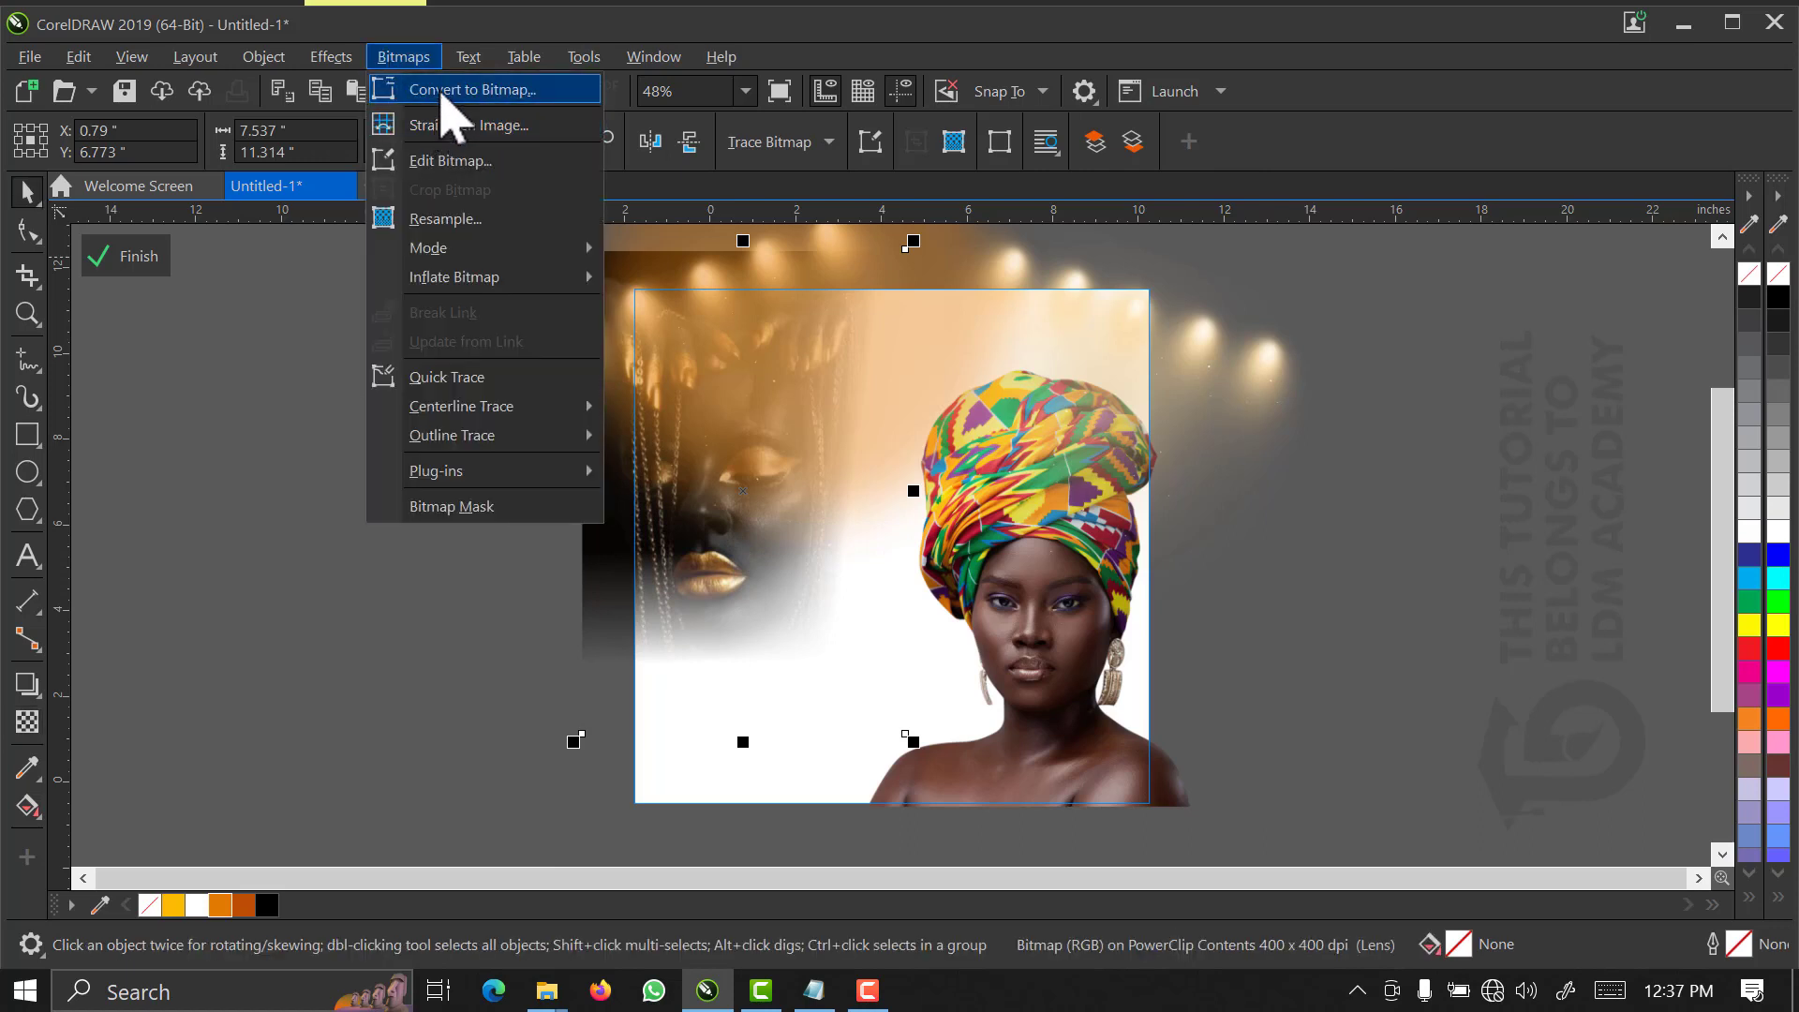
key("Escape")
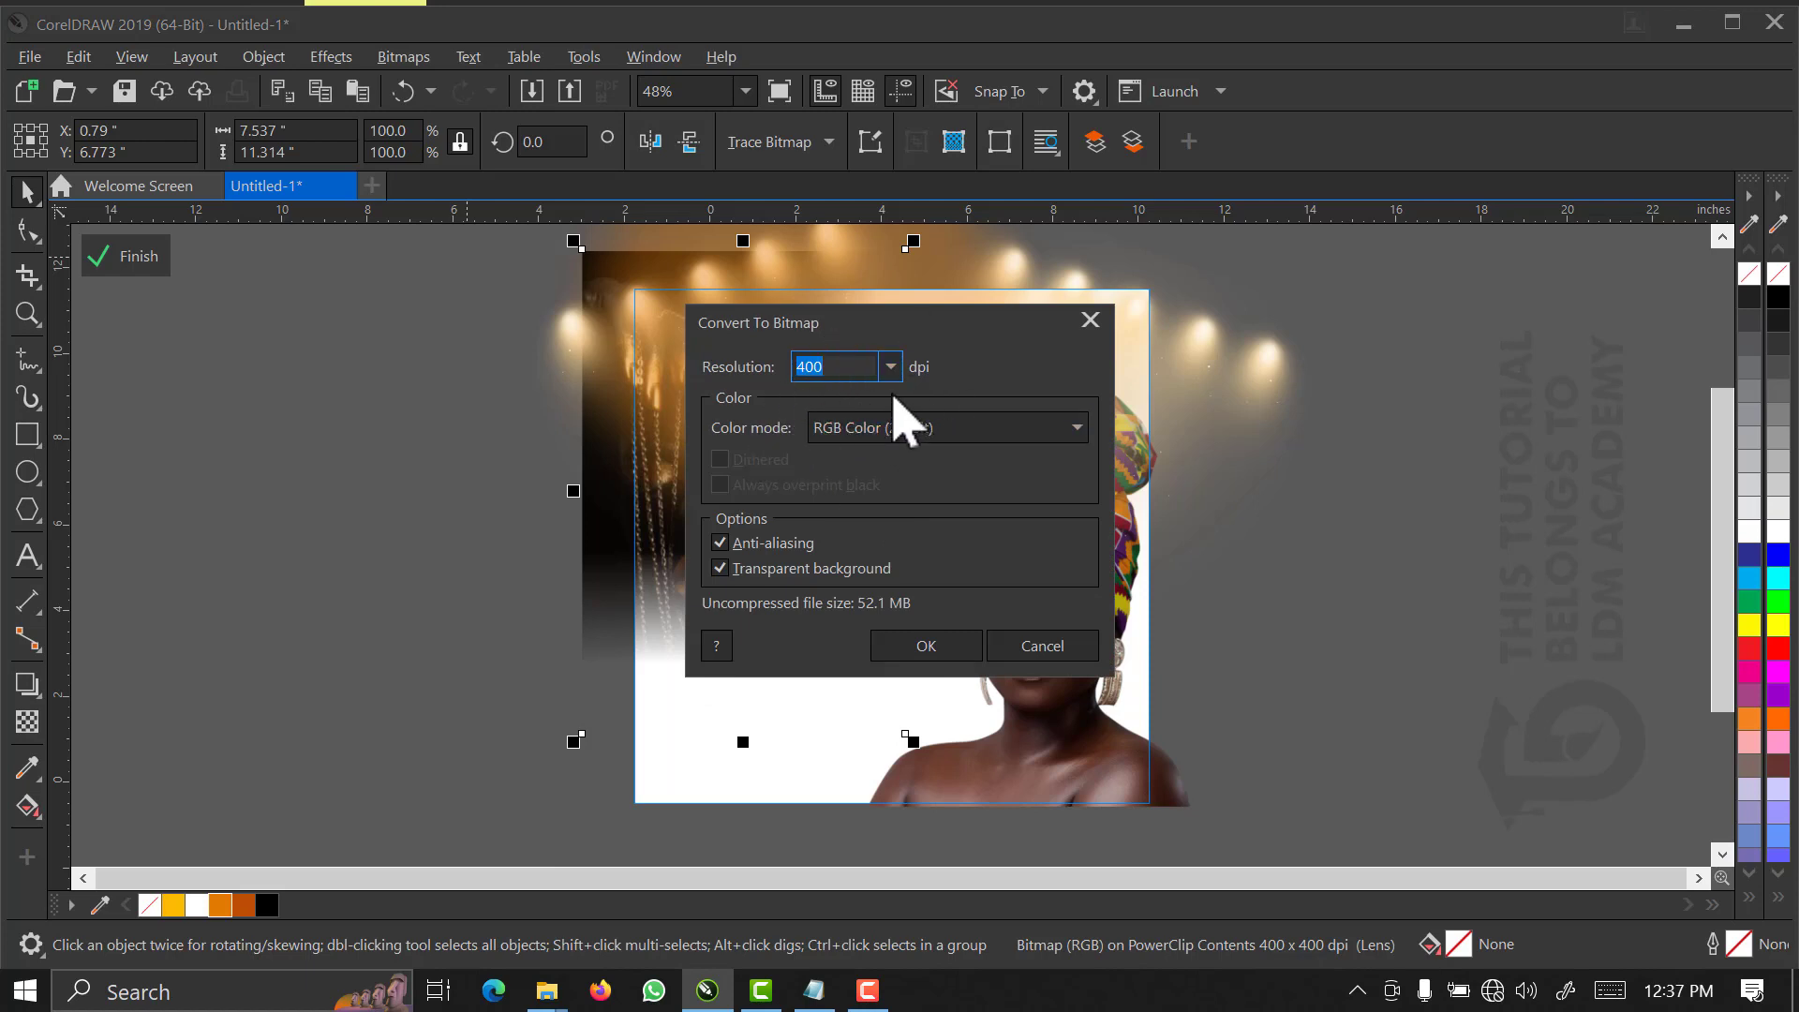
left_click(926, 647)
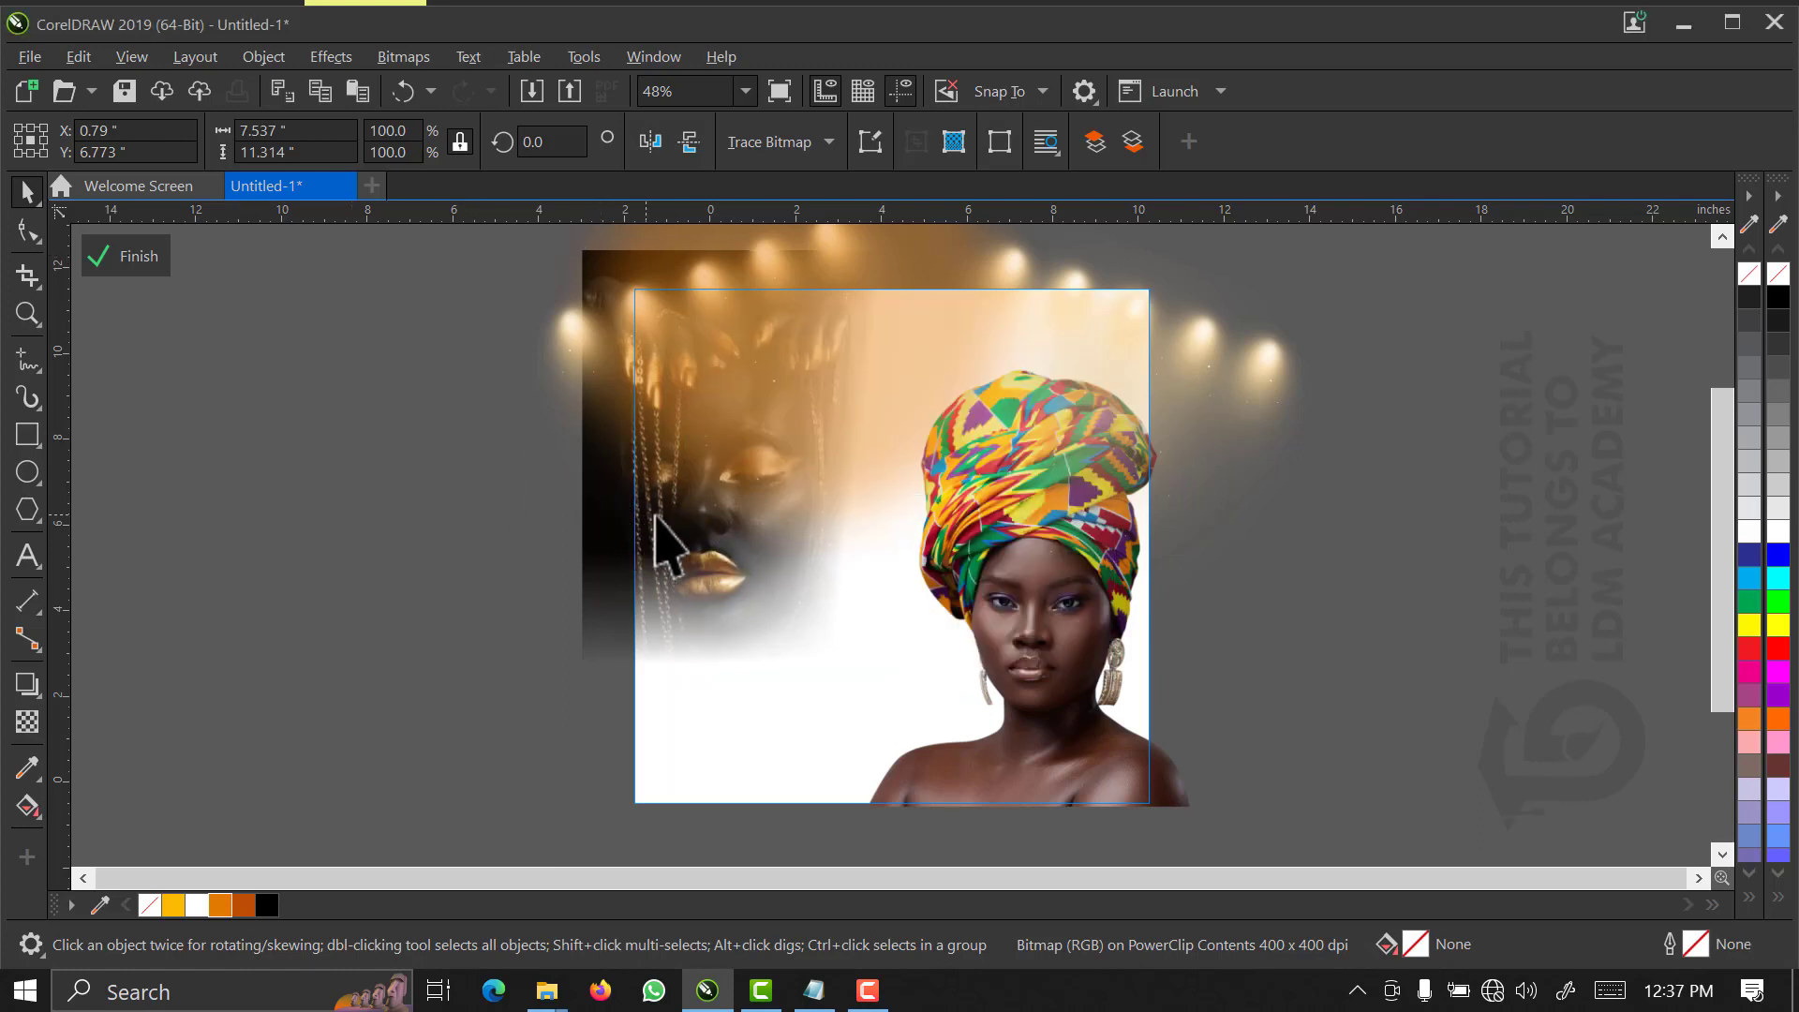
left_click(571, 634)
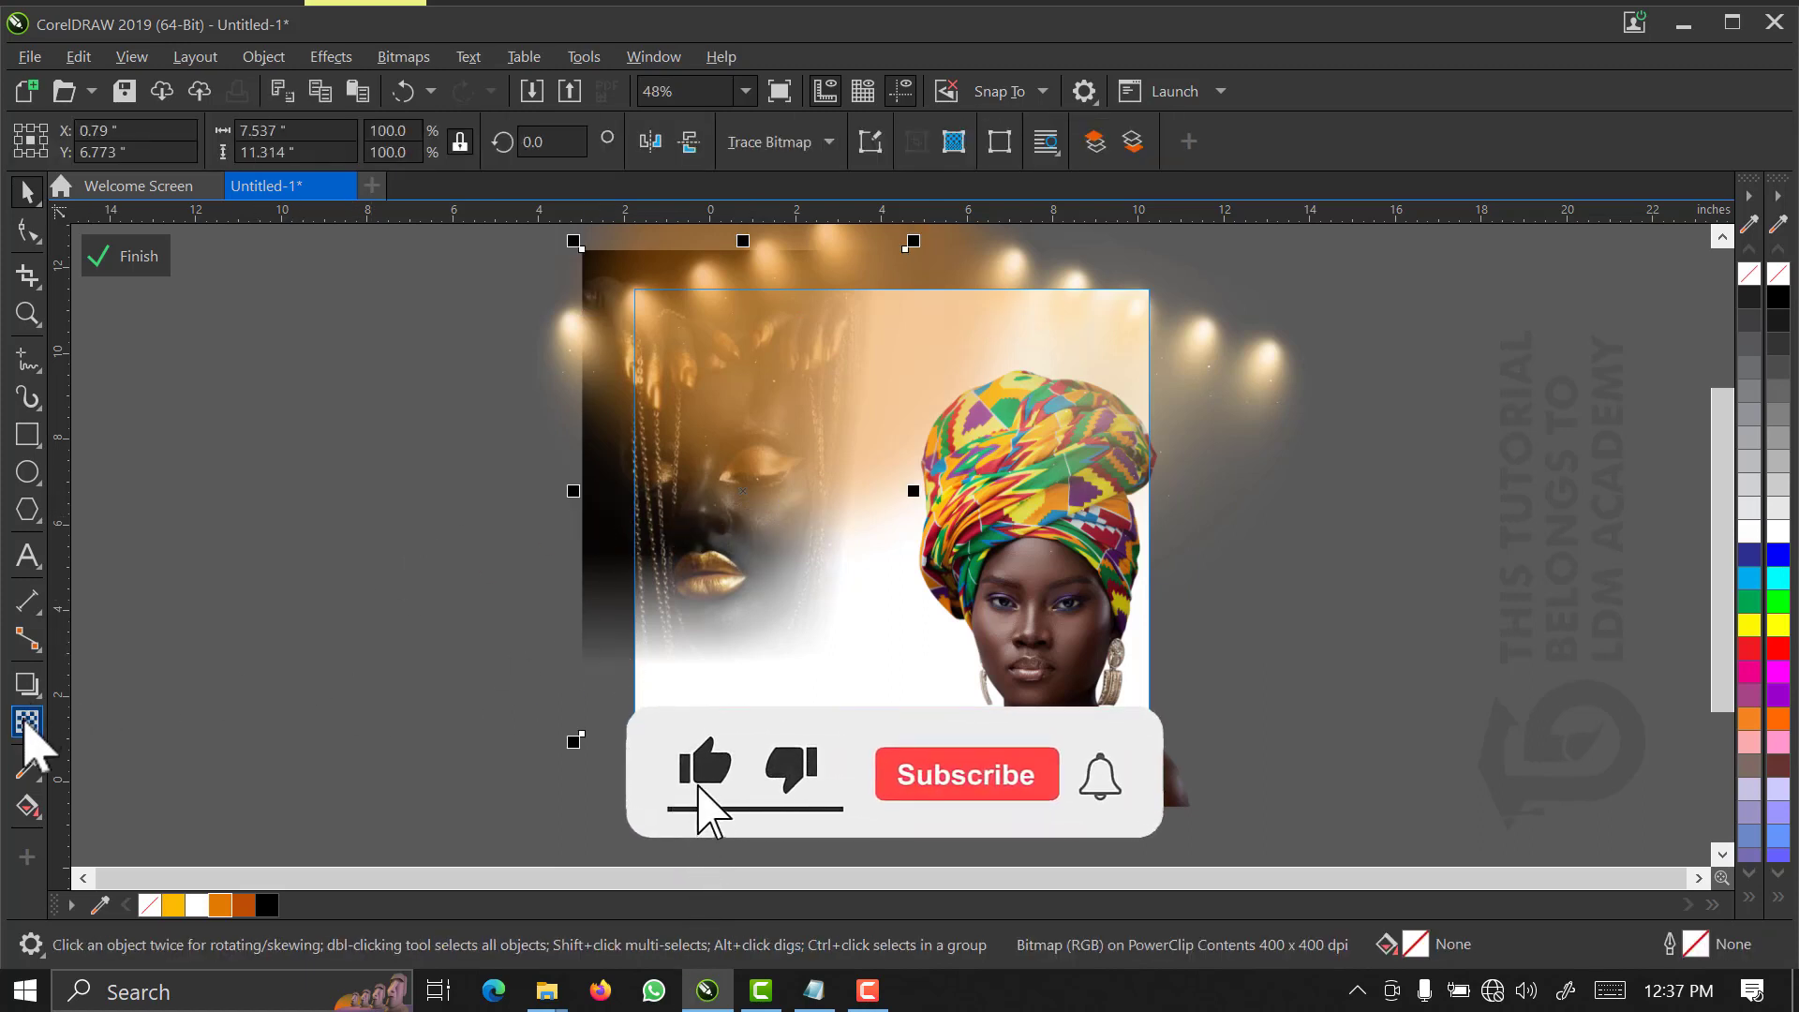
- Try the Overlay merge mode on the gold-lipped portrait and set it back to Normal
left_click(27, 722)
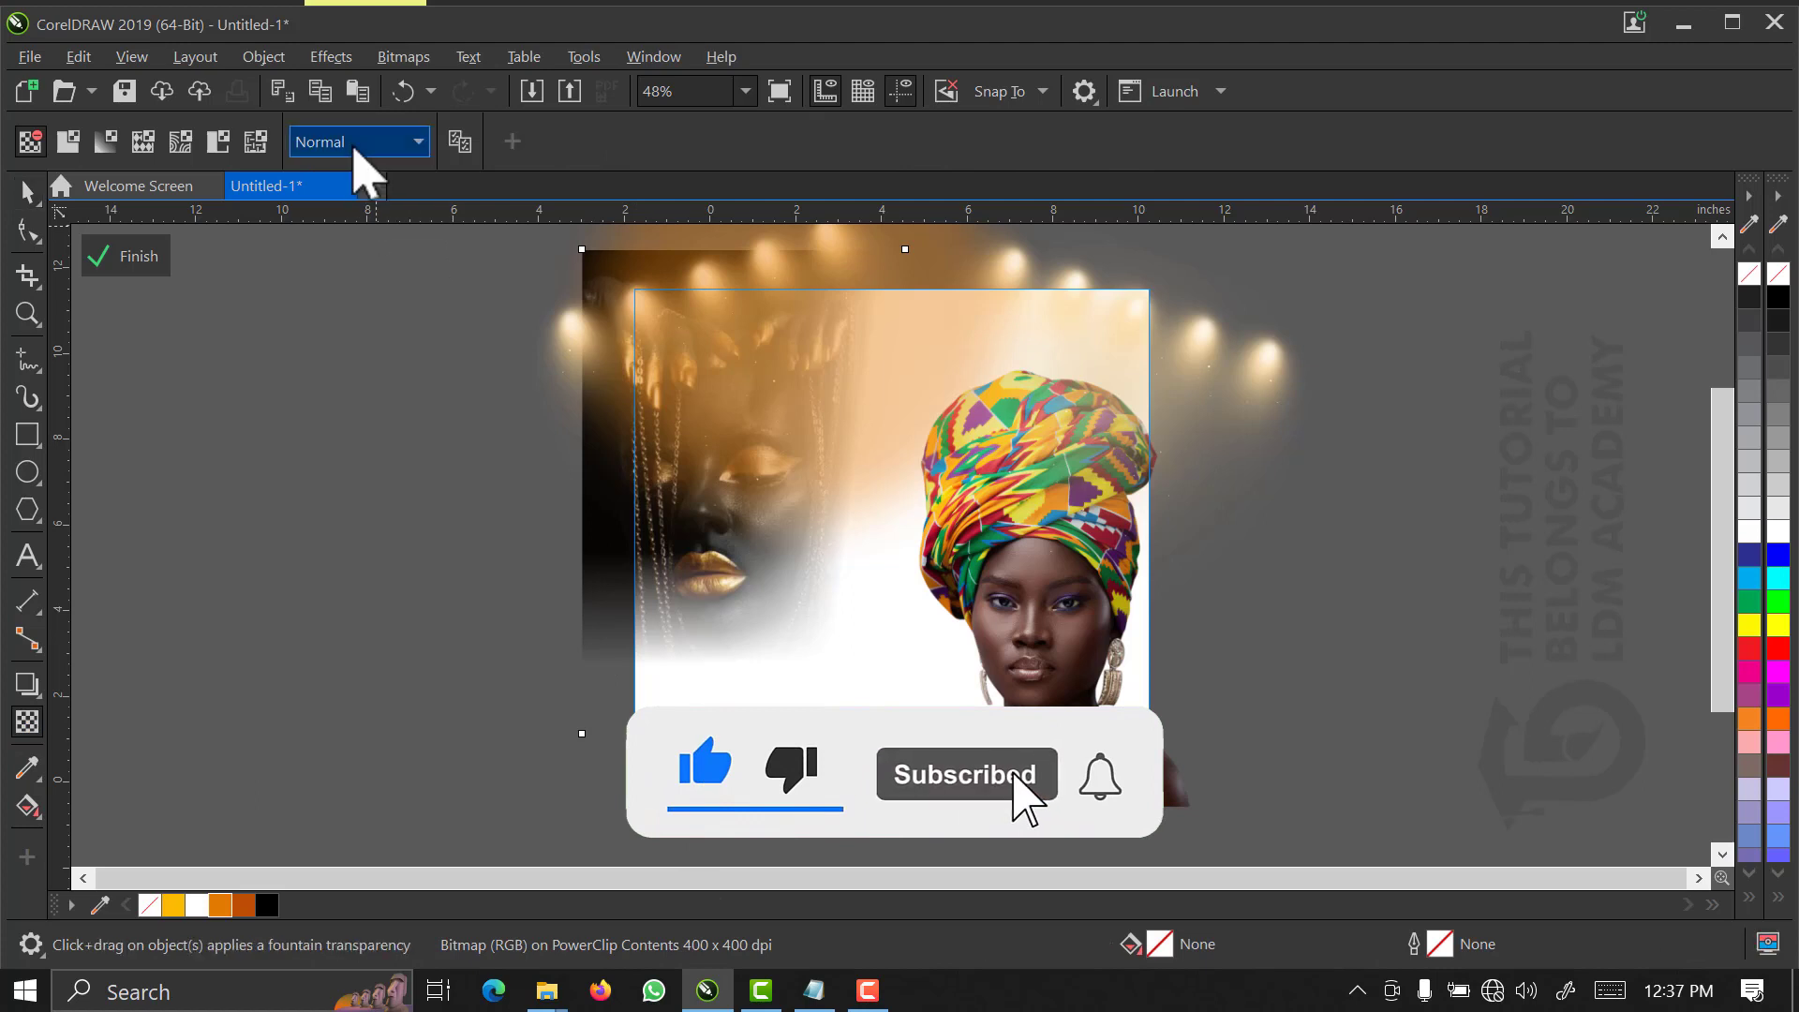
left_click(356, 142)
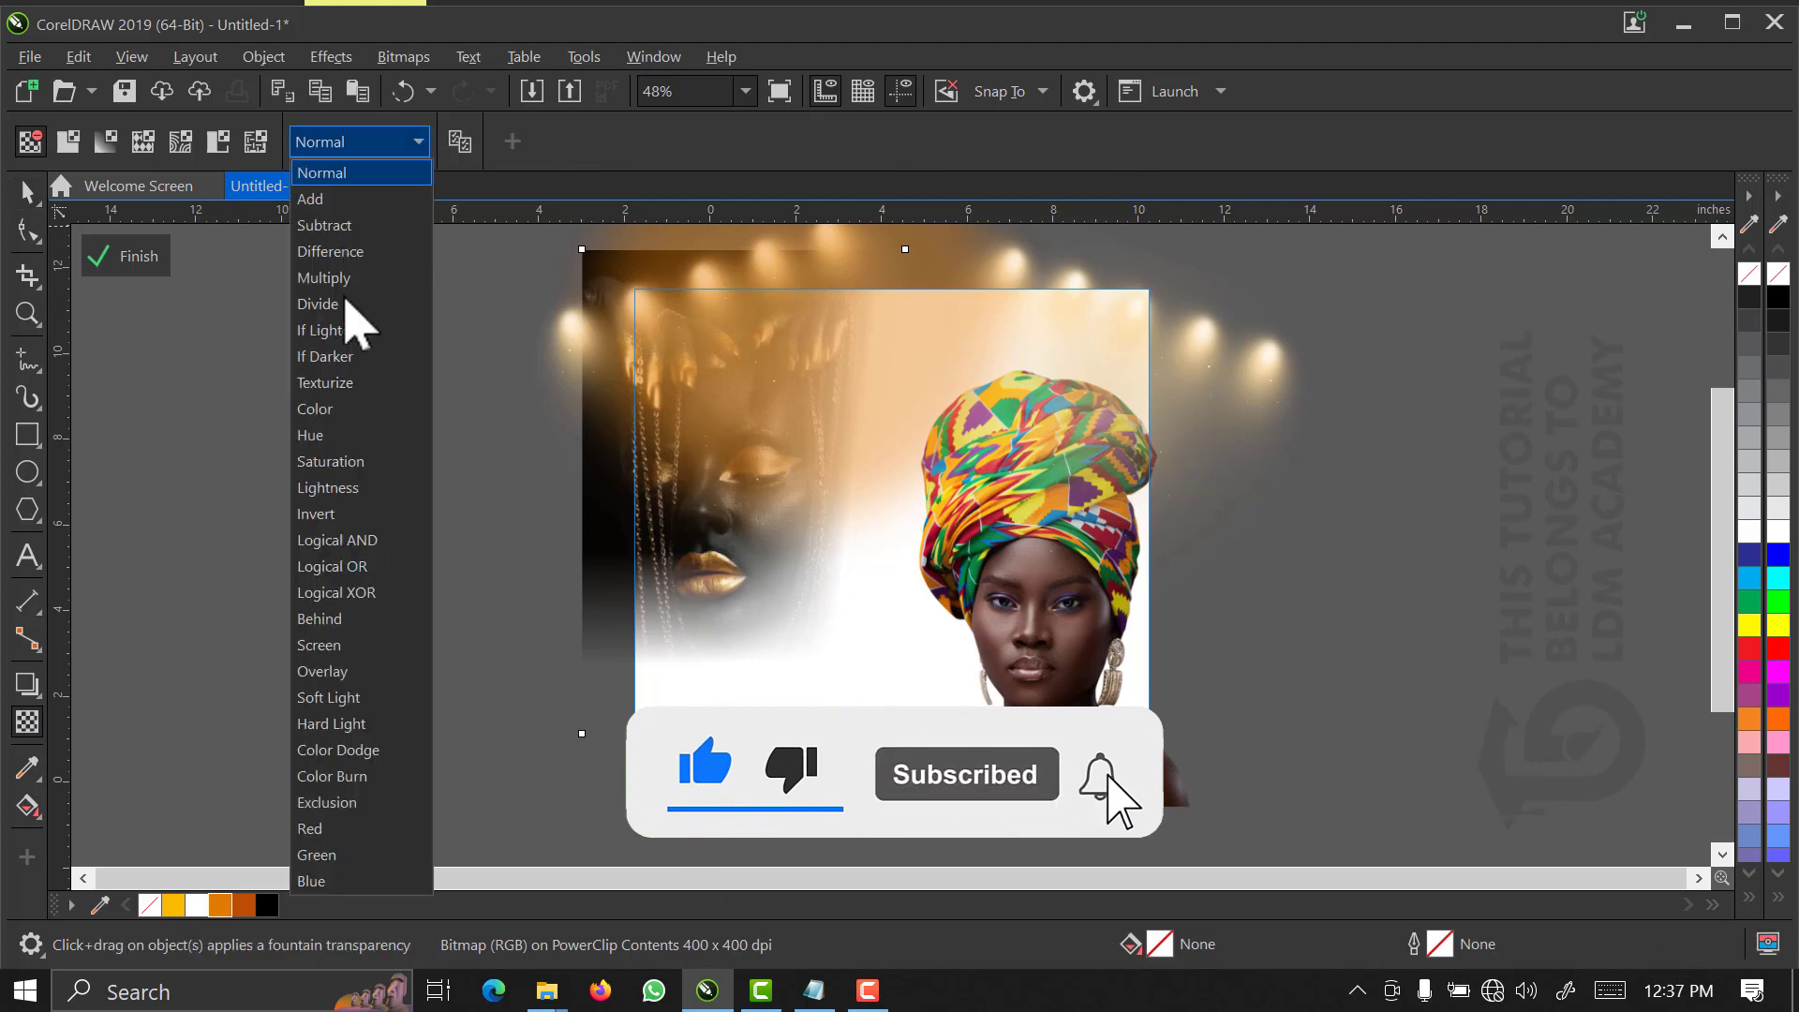
left_click(335, 678)
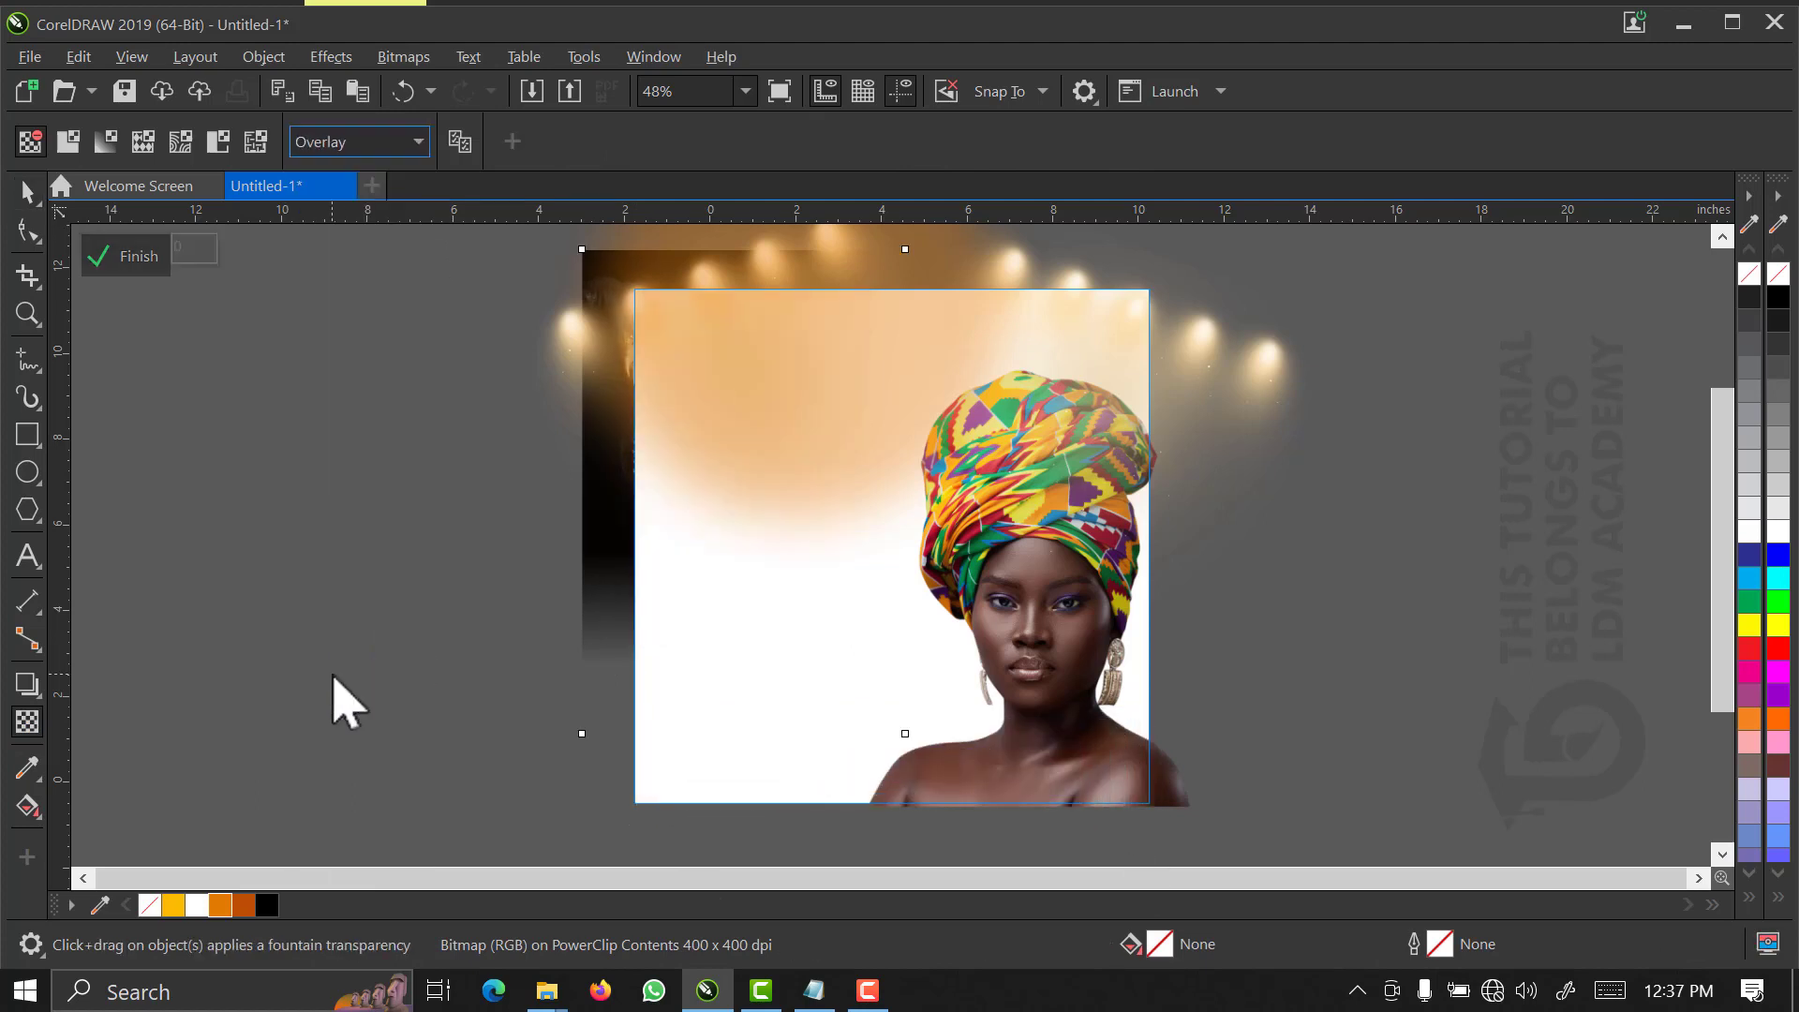
left_click(396, 150)
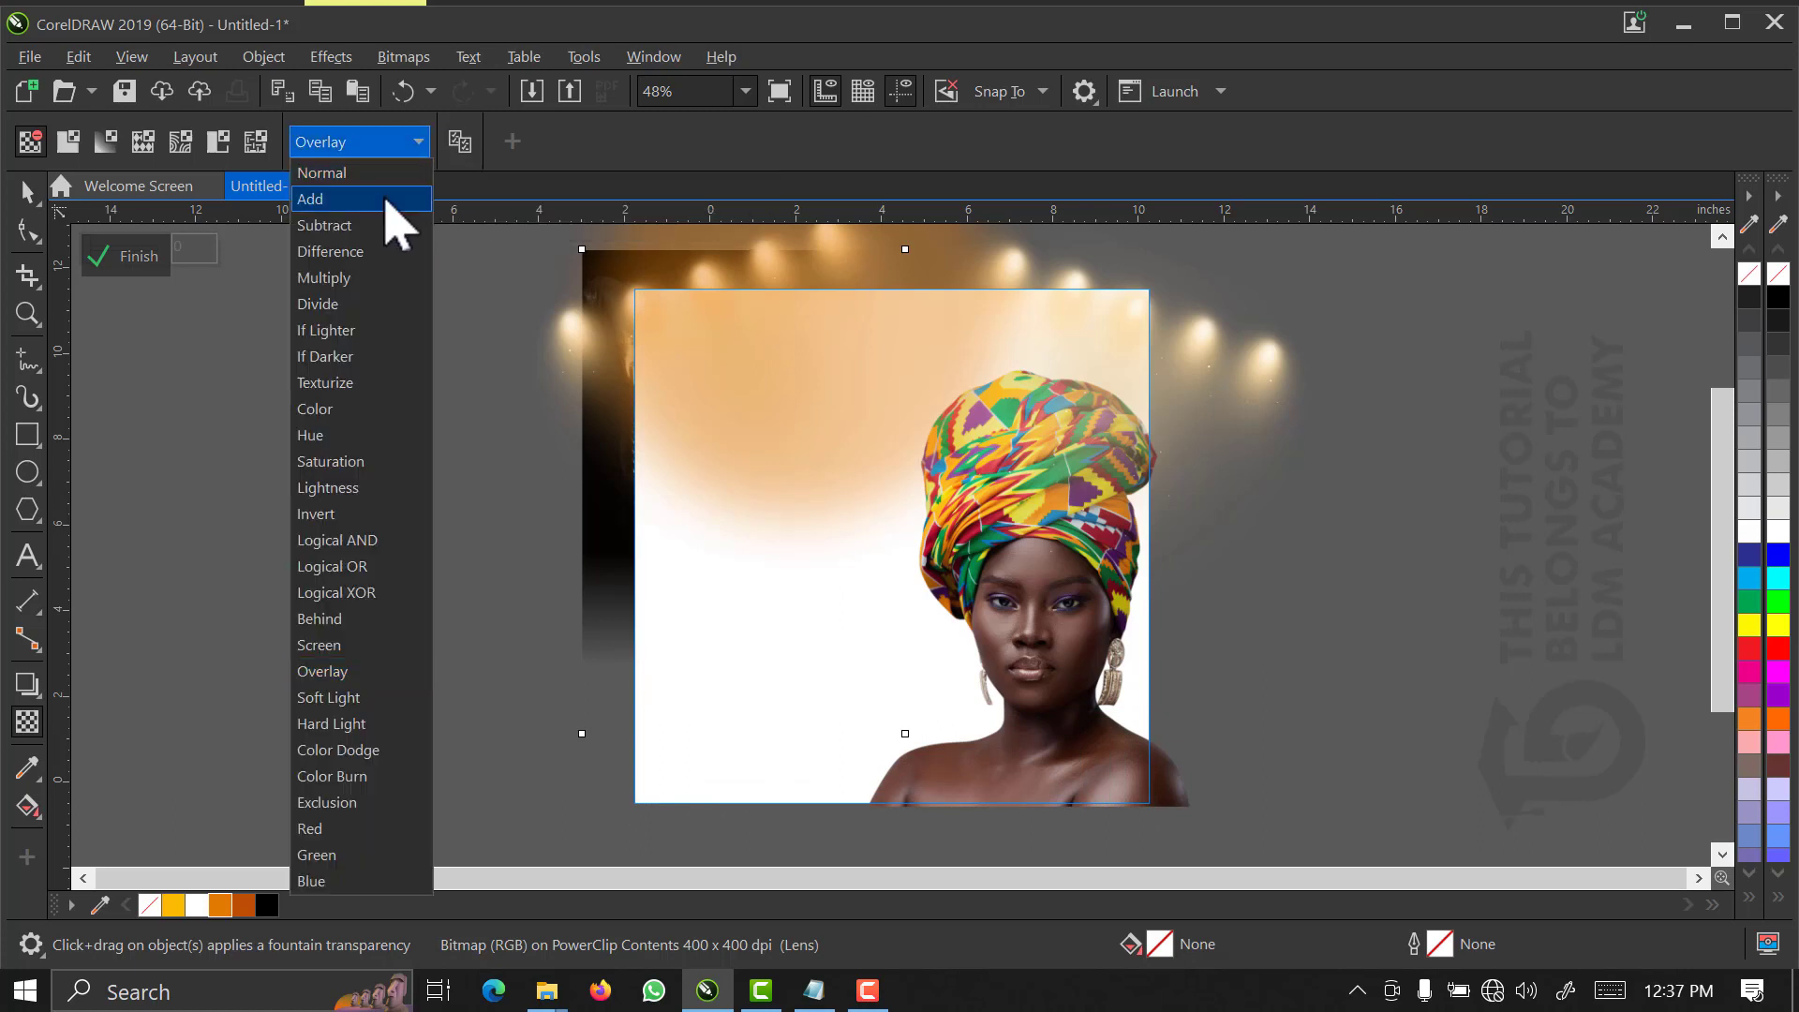
left_click(361, 173)
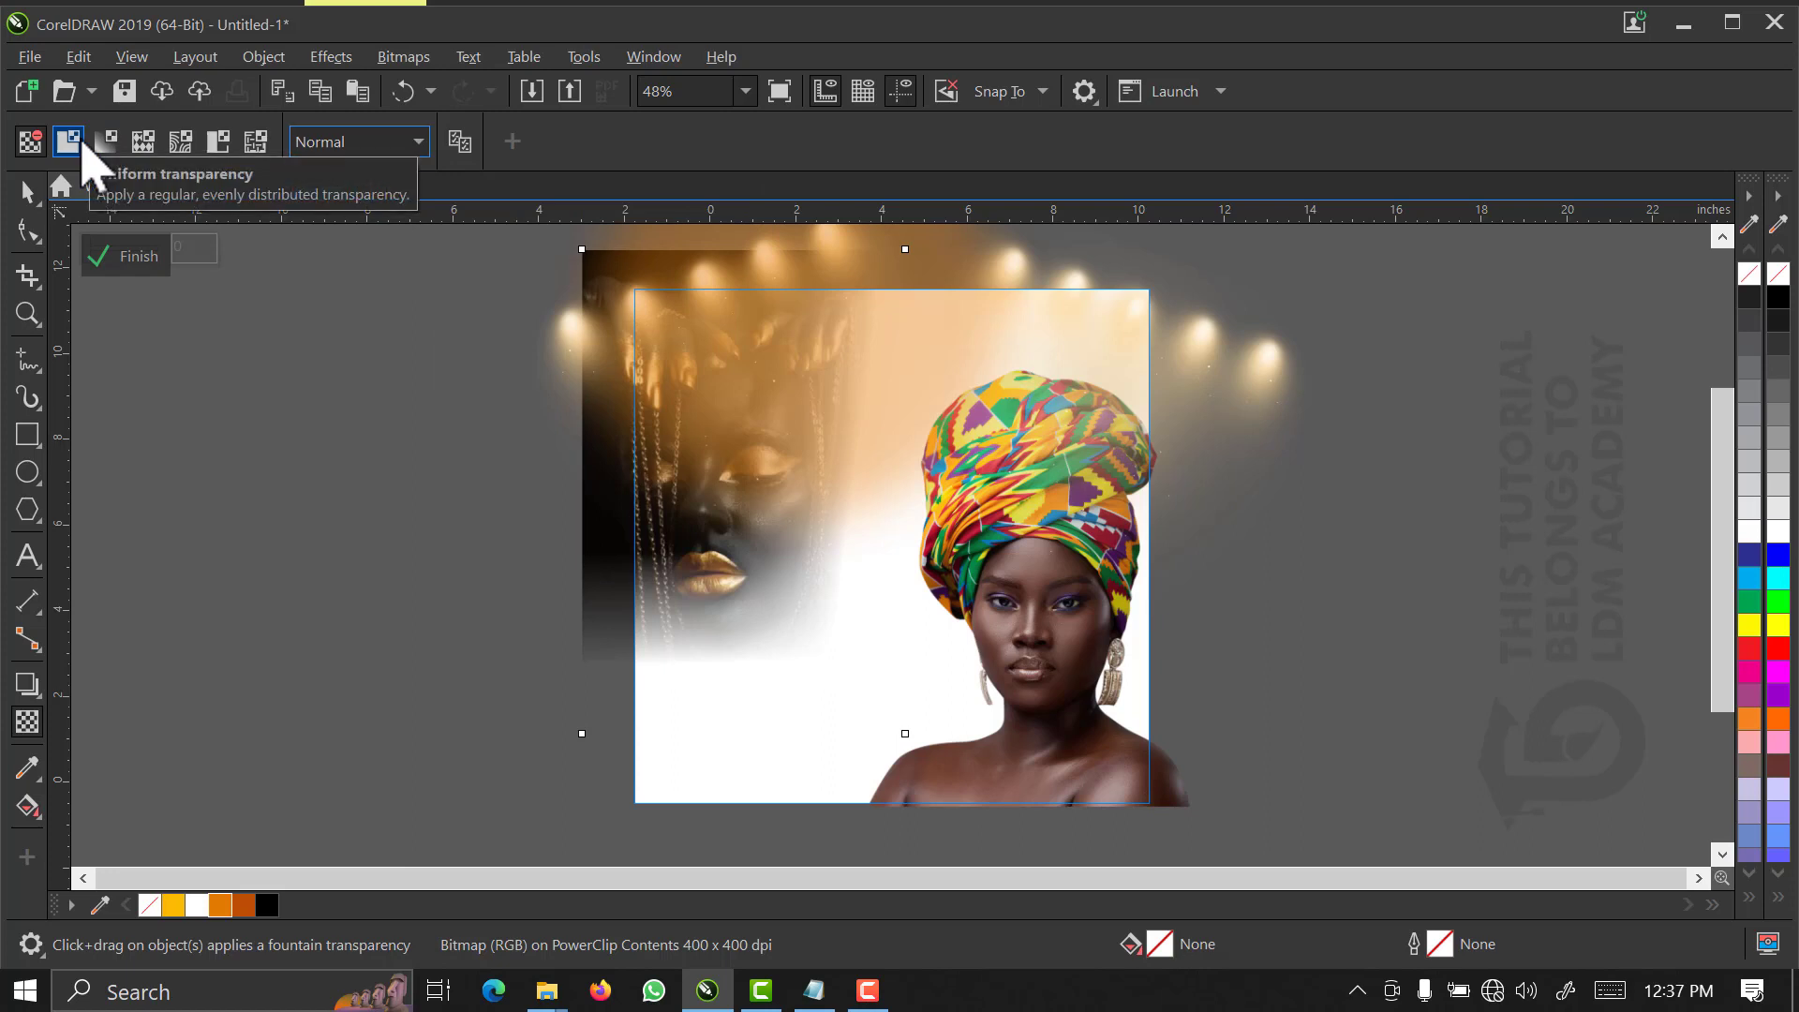
- Apply a uniform transparency of 60 to the gold-lipped portrait
left_click(68, 141)
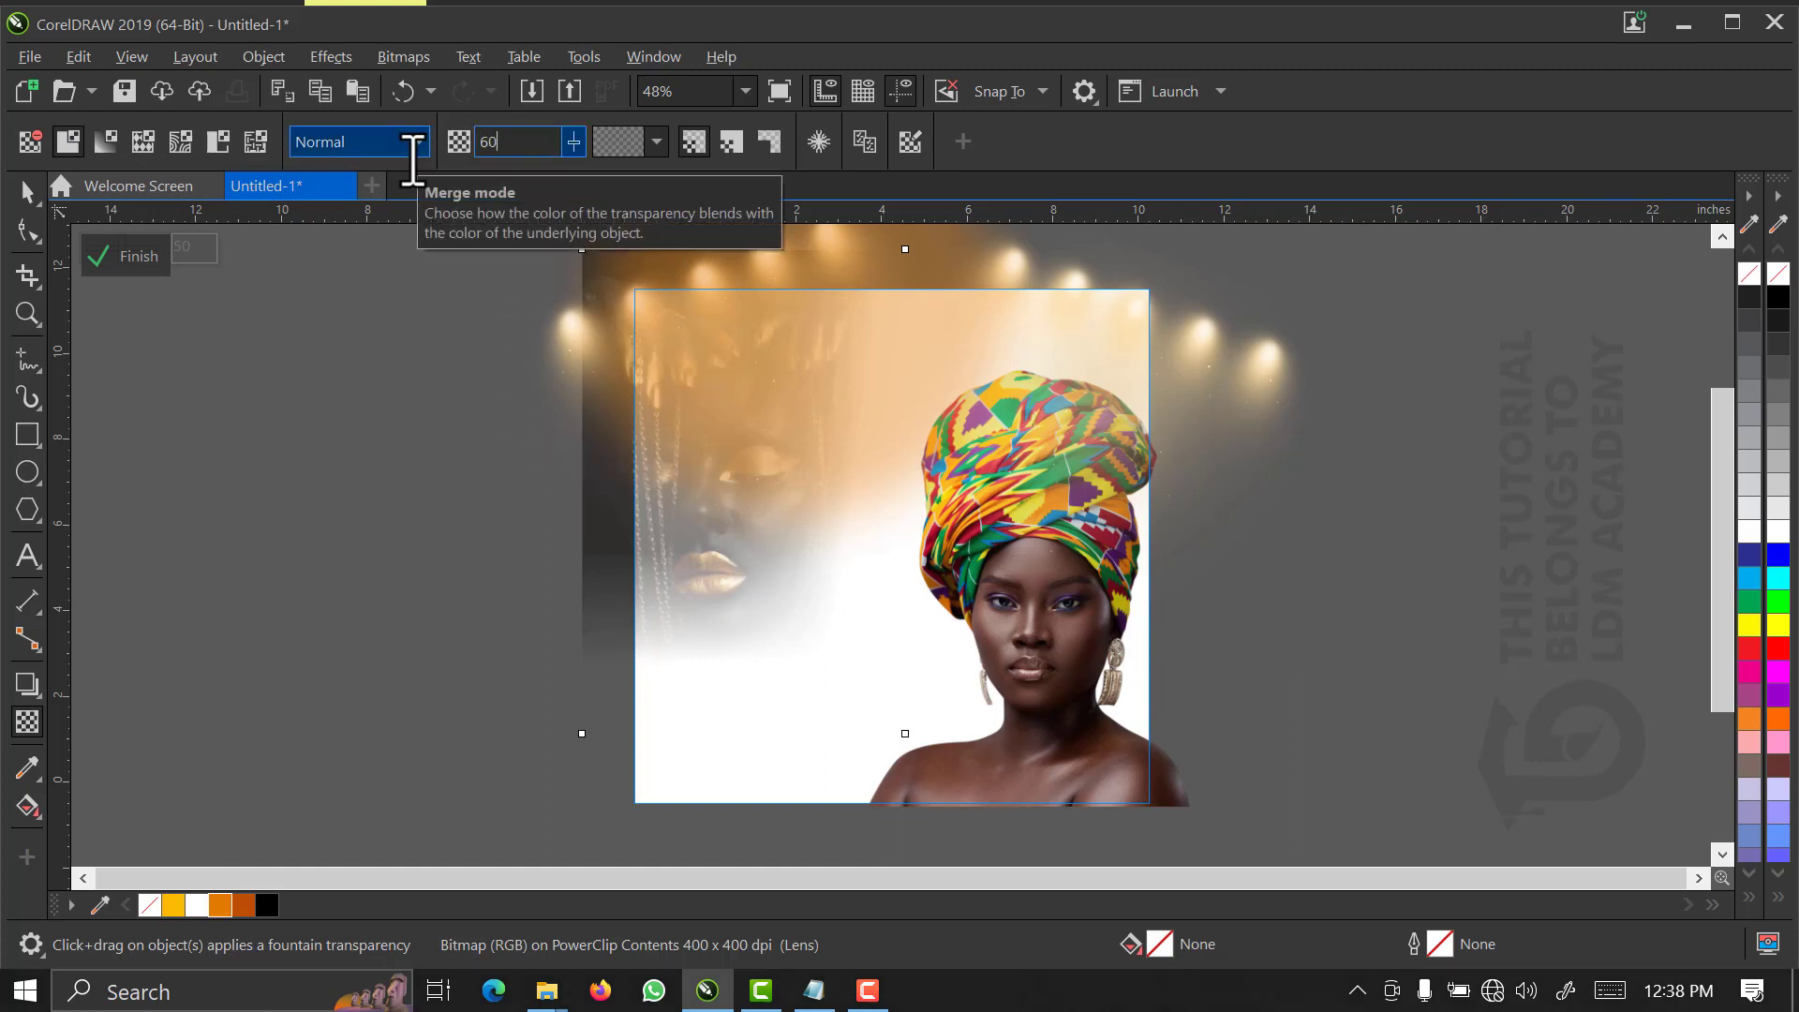
key("Return")
left_click(26, 191)
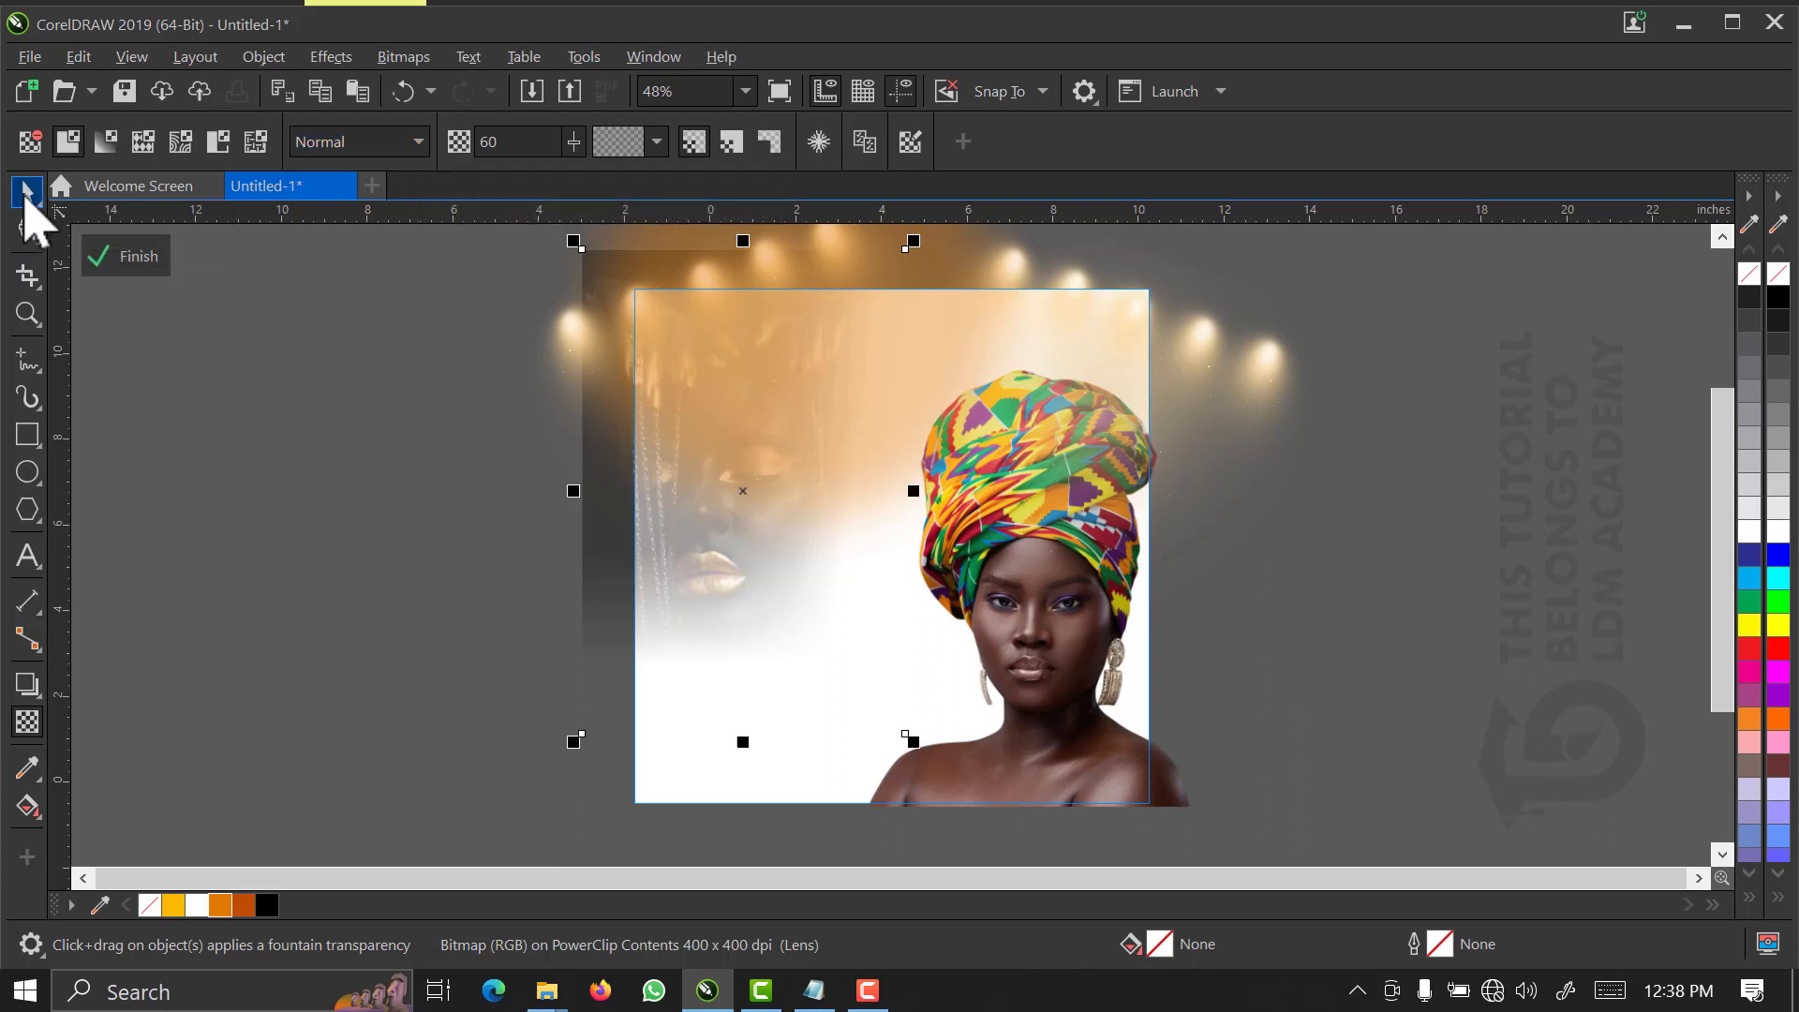
- Enlarge the gold-lipped portrait to about 9.2 by 13.8 inches, shift it left to about X -1.42 inches, and finish editing the PowerClip
left_click_drag(574, 743, 516, 794)
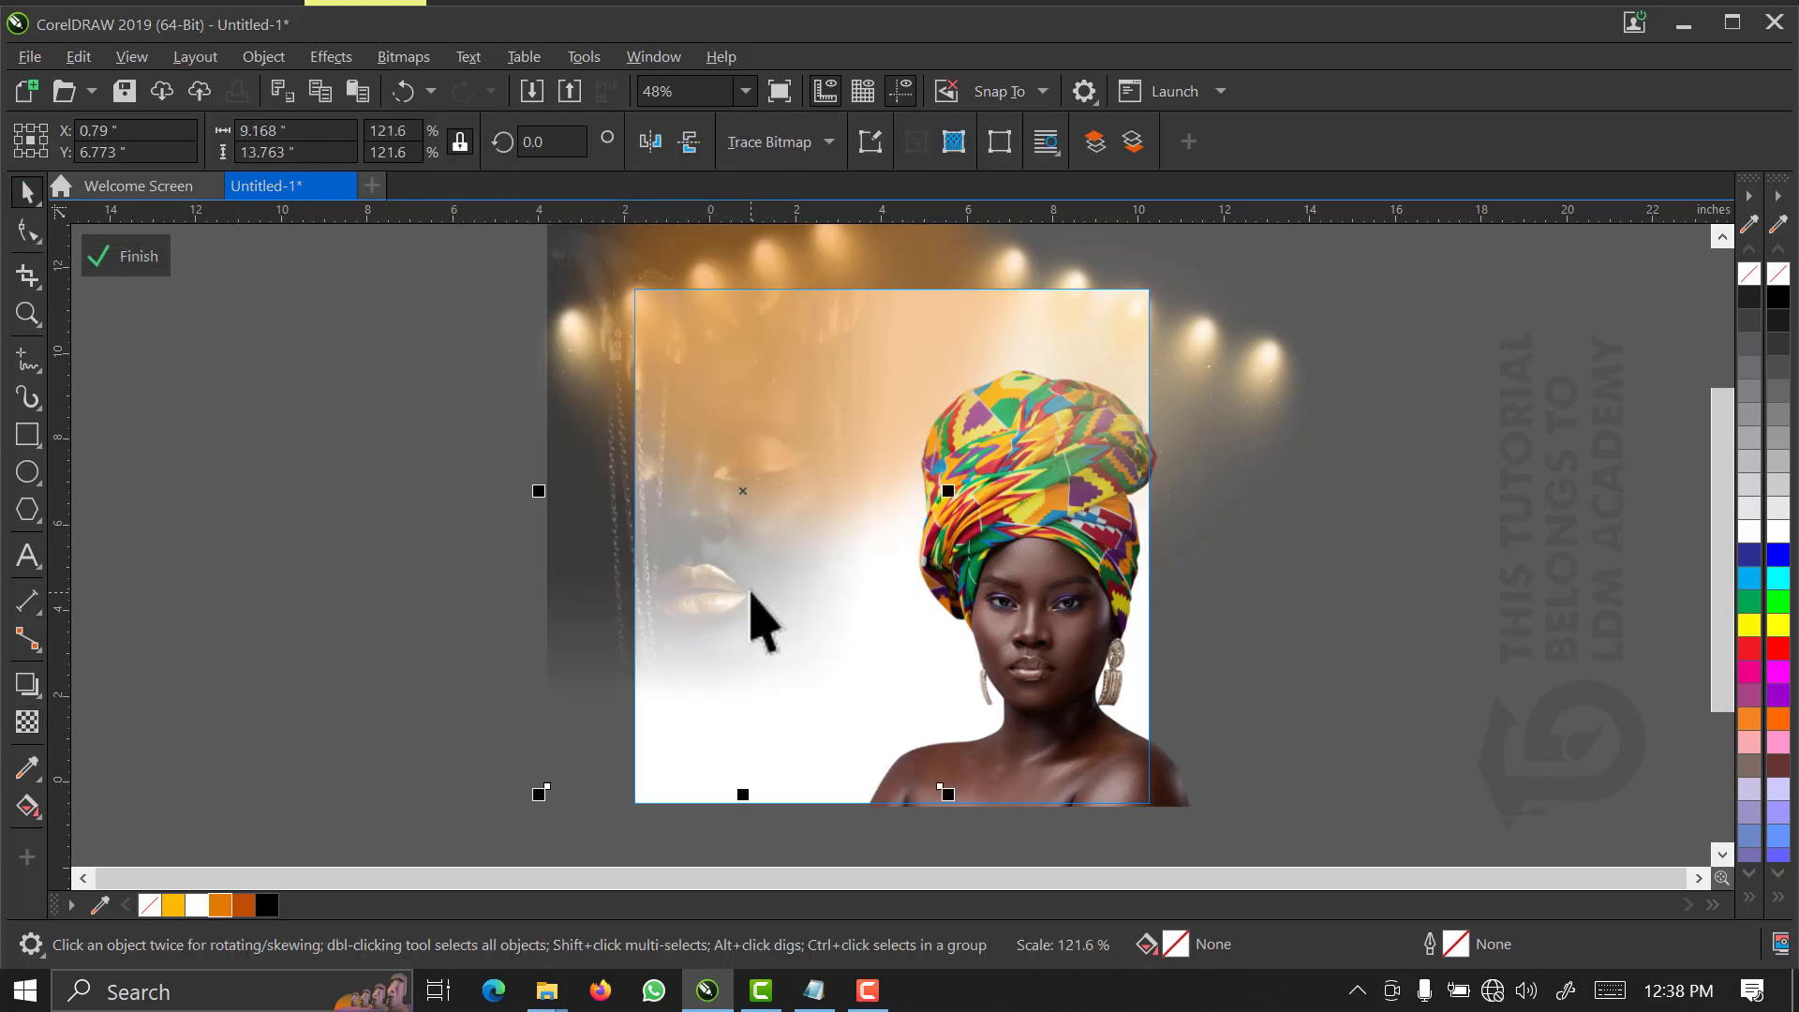
mouse_move(699, 489)
left_mouse_down()
mouse_move(659, 487)
mouse_move(684, 488)
left_mouse_up()
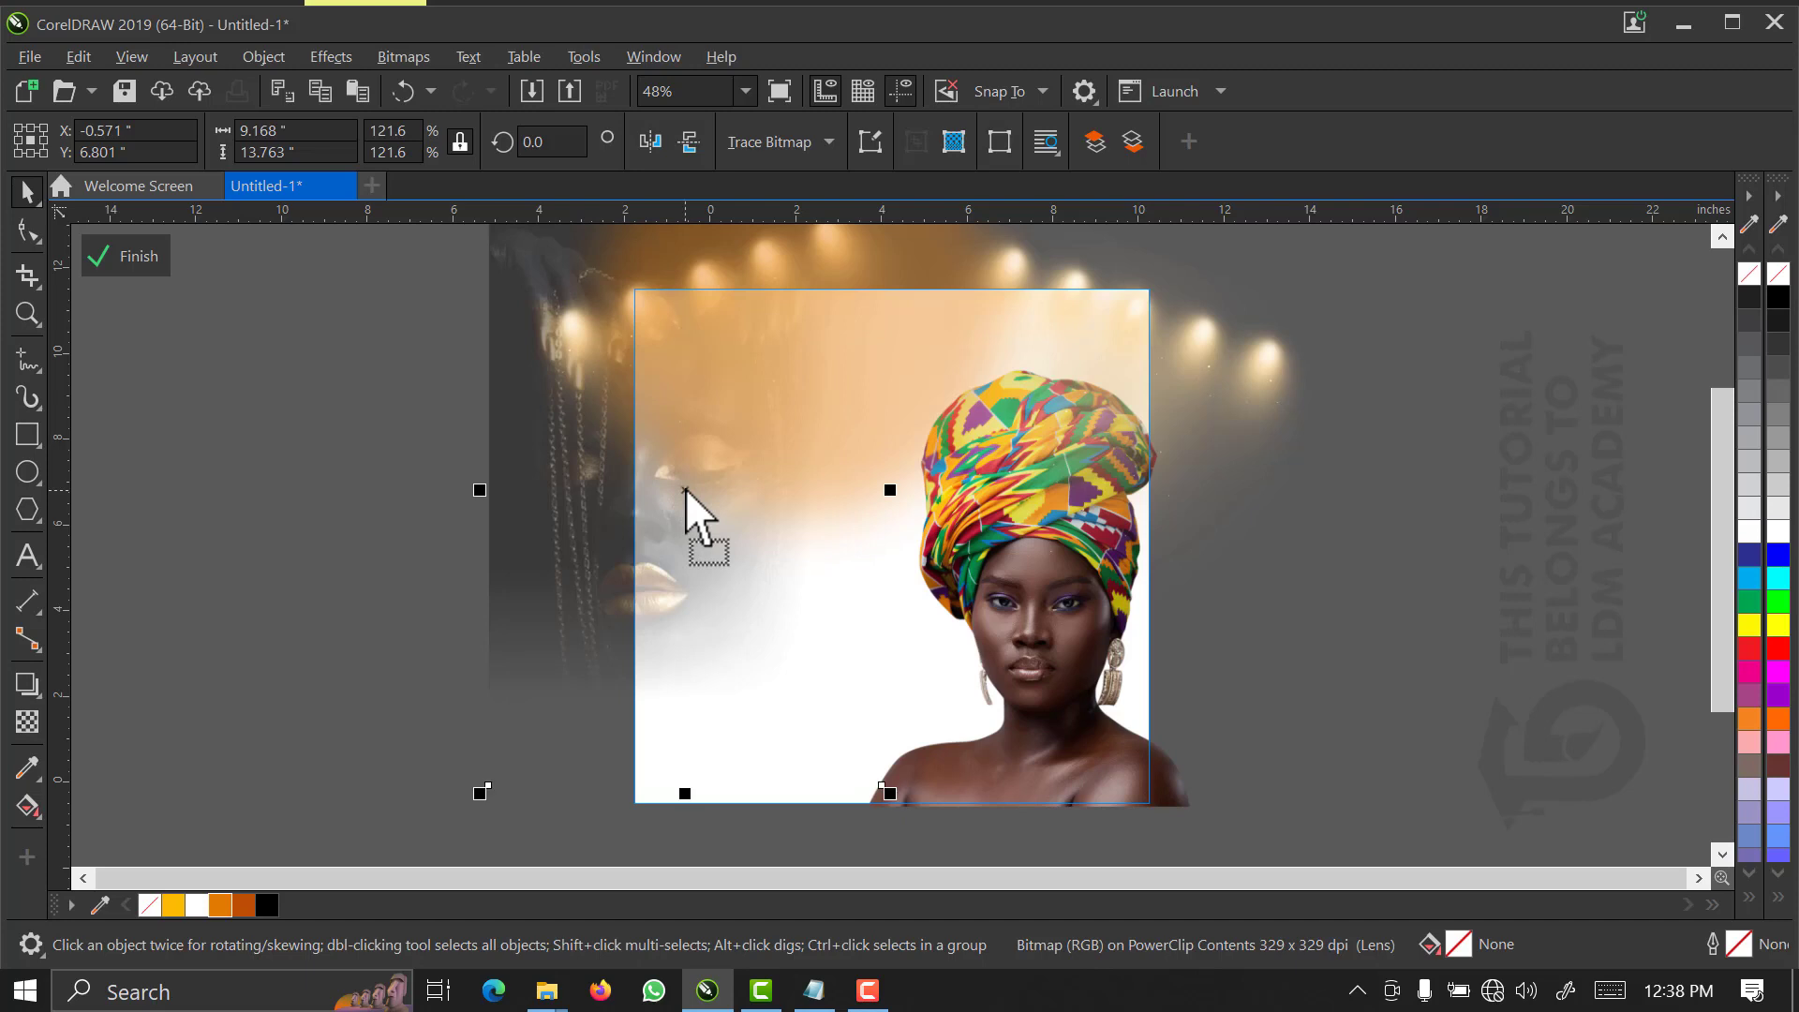
left_click_drag(684, 487, 665, 488)
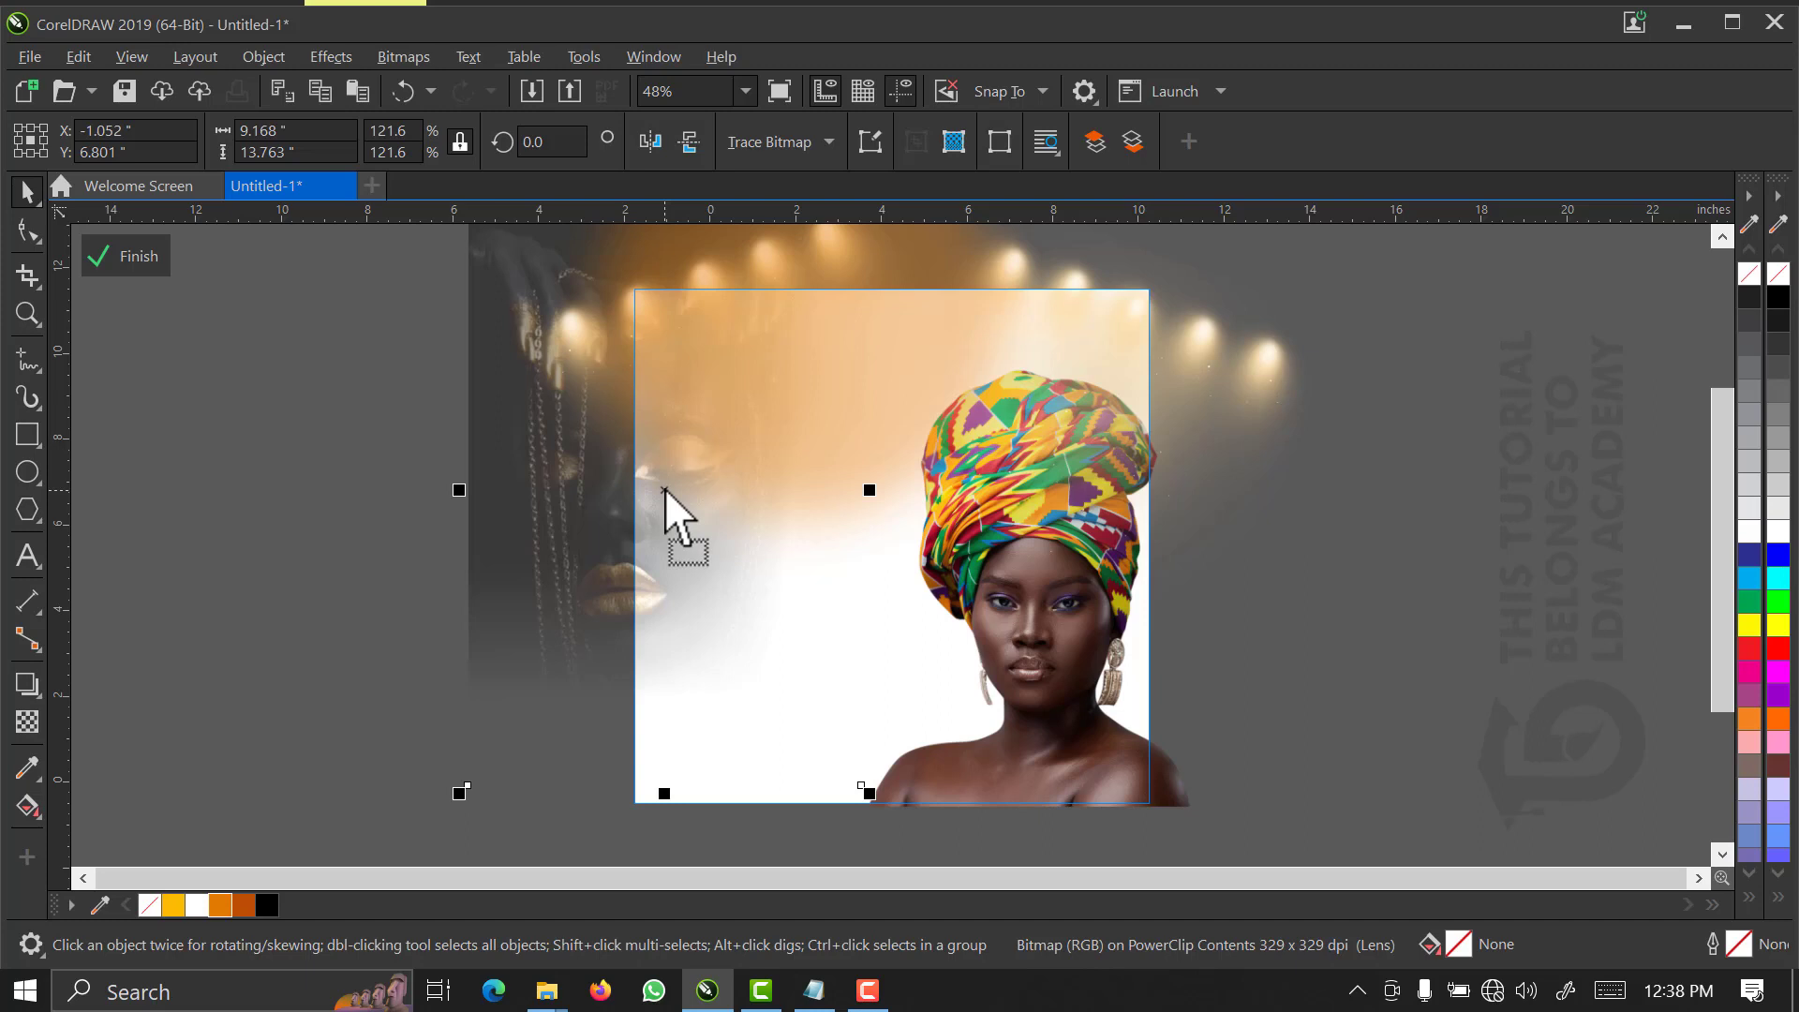
left_click_drag(666, 488, 649, 488)
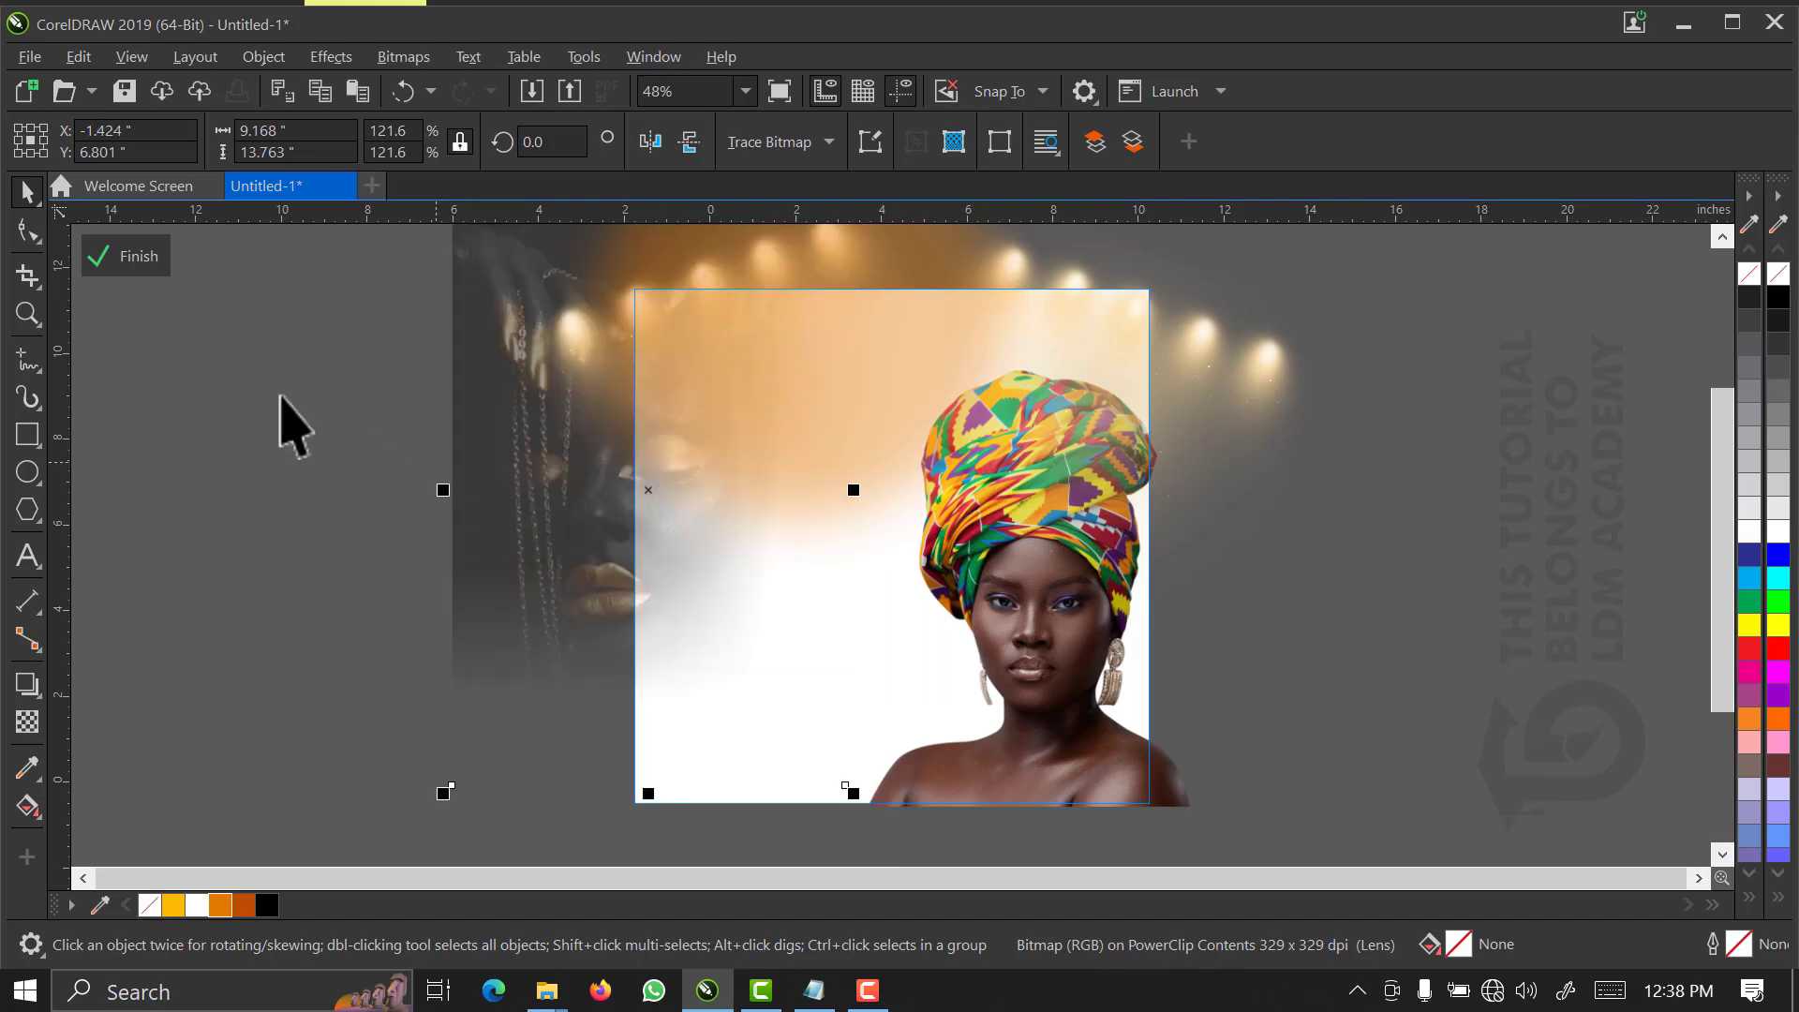
left_click(109, 261)
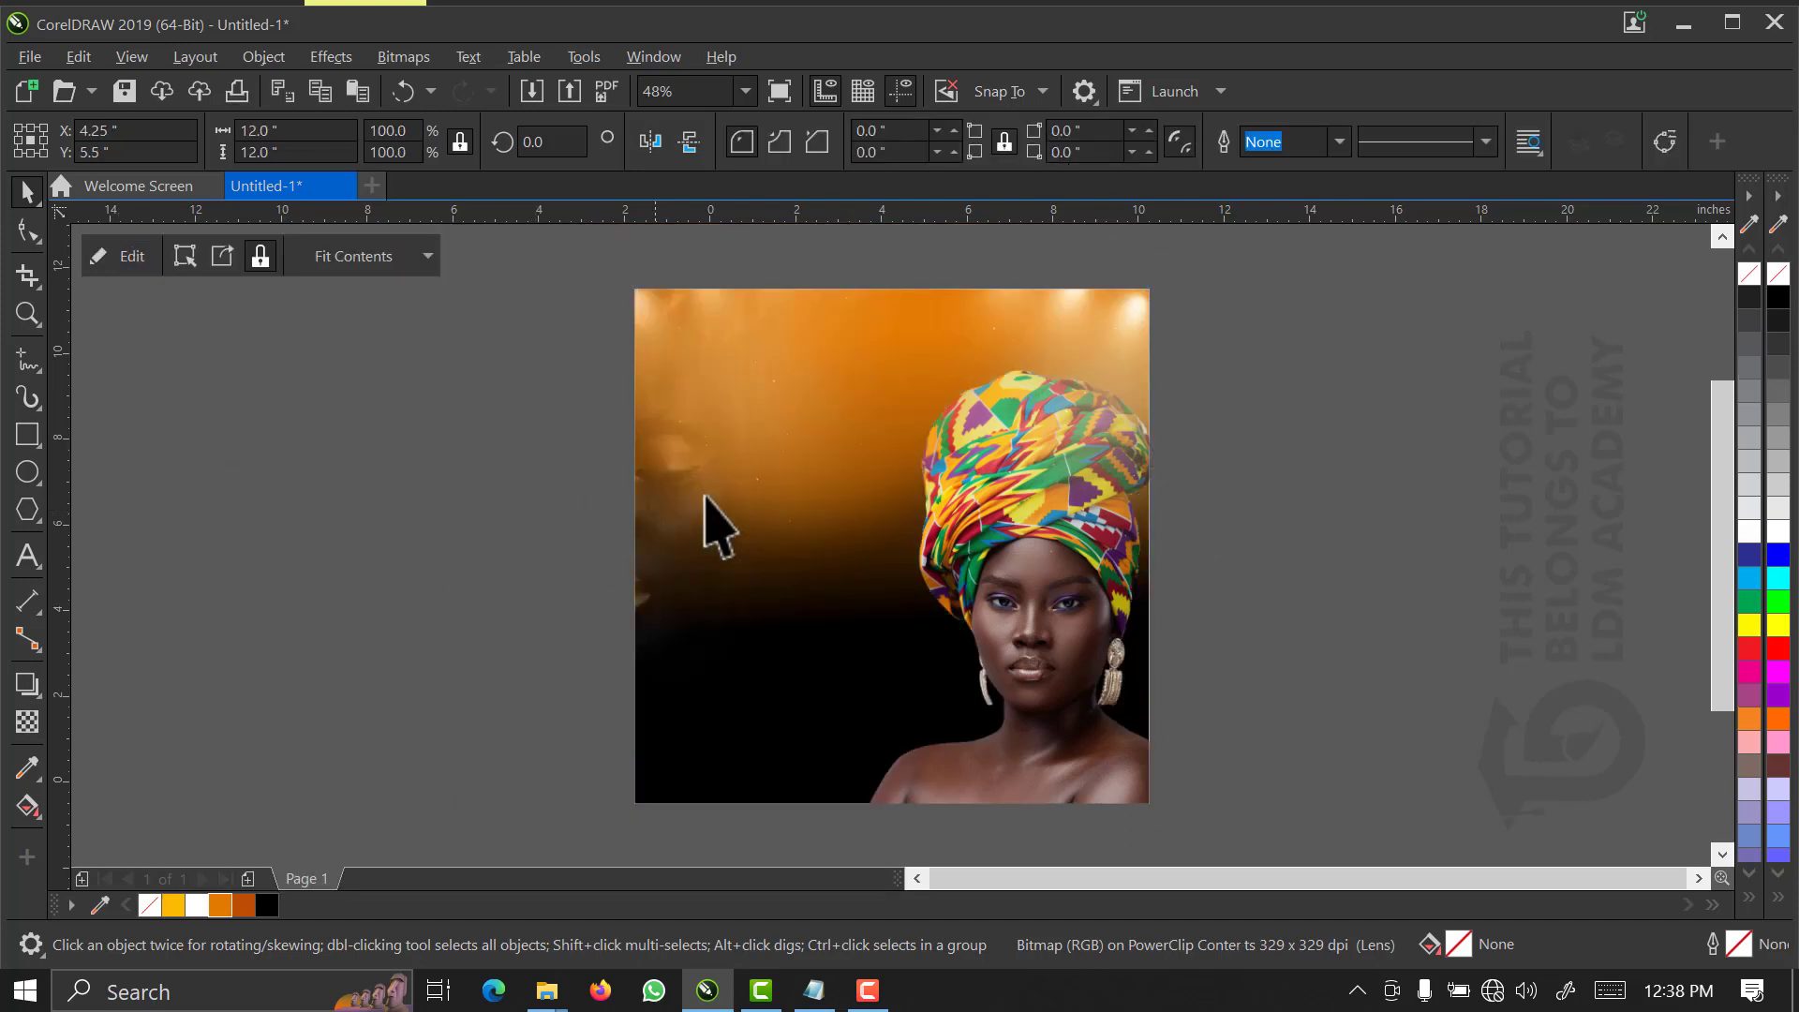
- Reopen the PowerClip contents and place a copy of the gold-lipped portrait up and right at about X 6.67, Y 13.47 inches
left_click(848, 448)
right_click(848, 441)
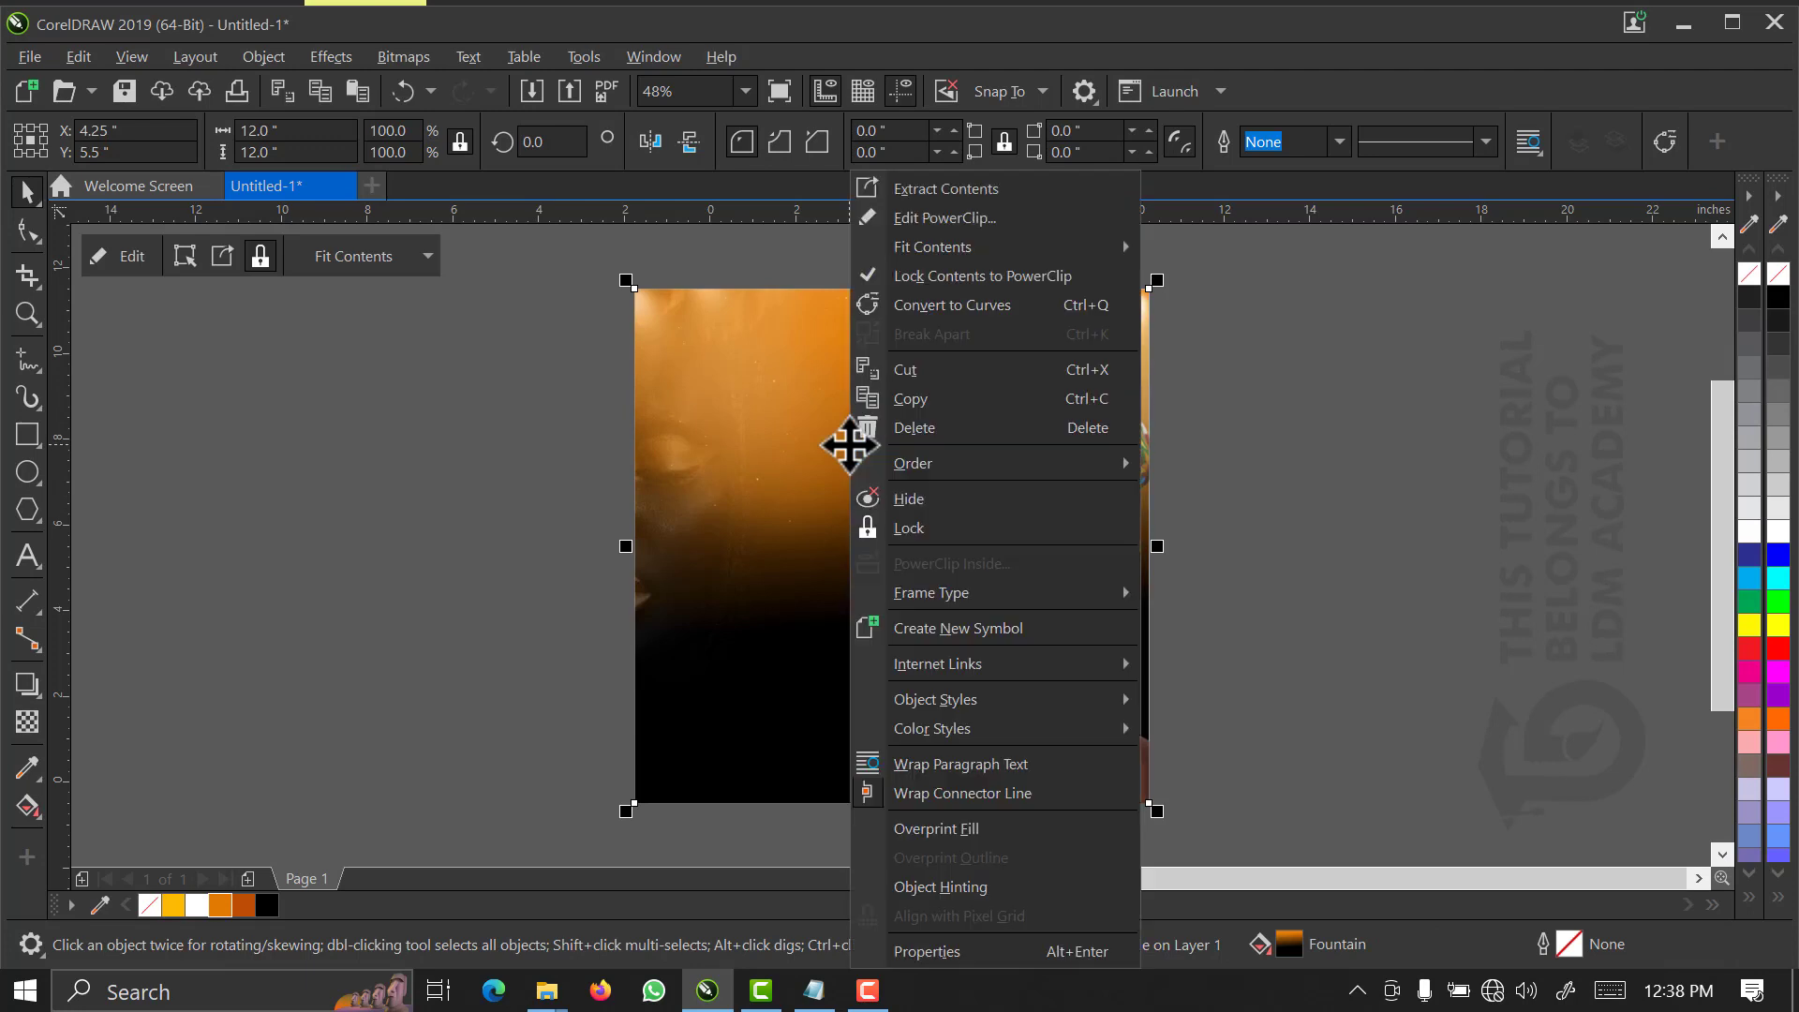
left_click(942, 218)
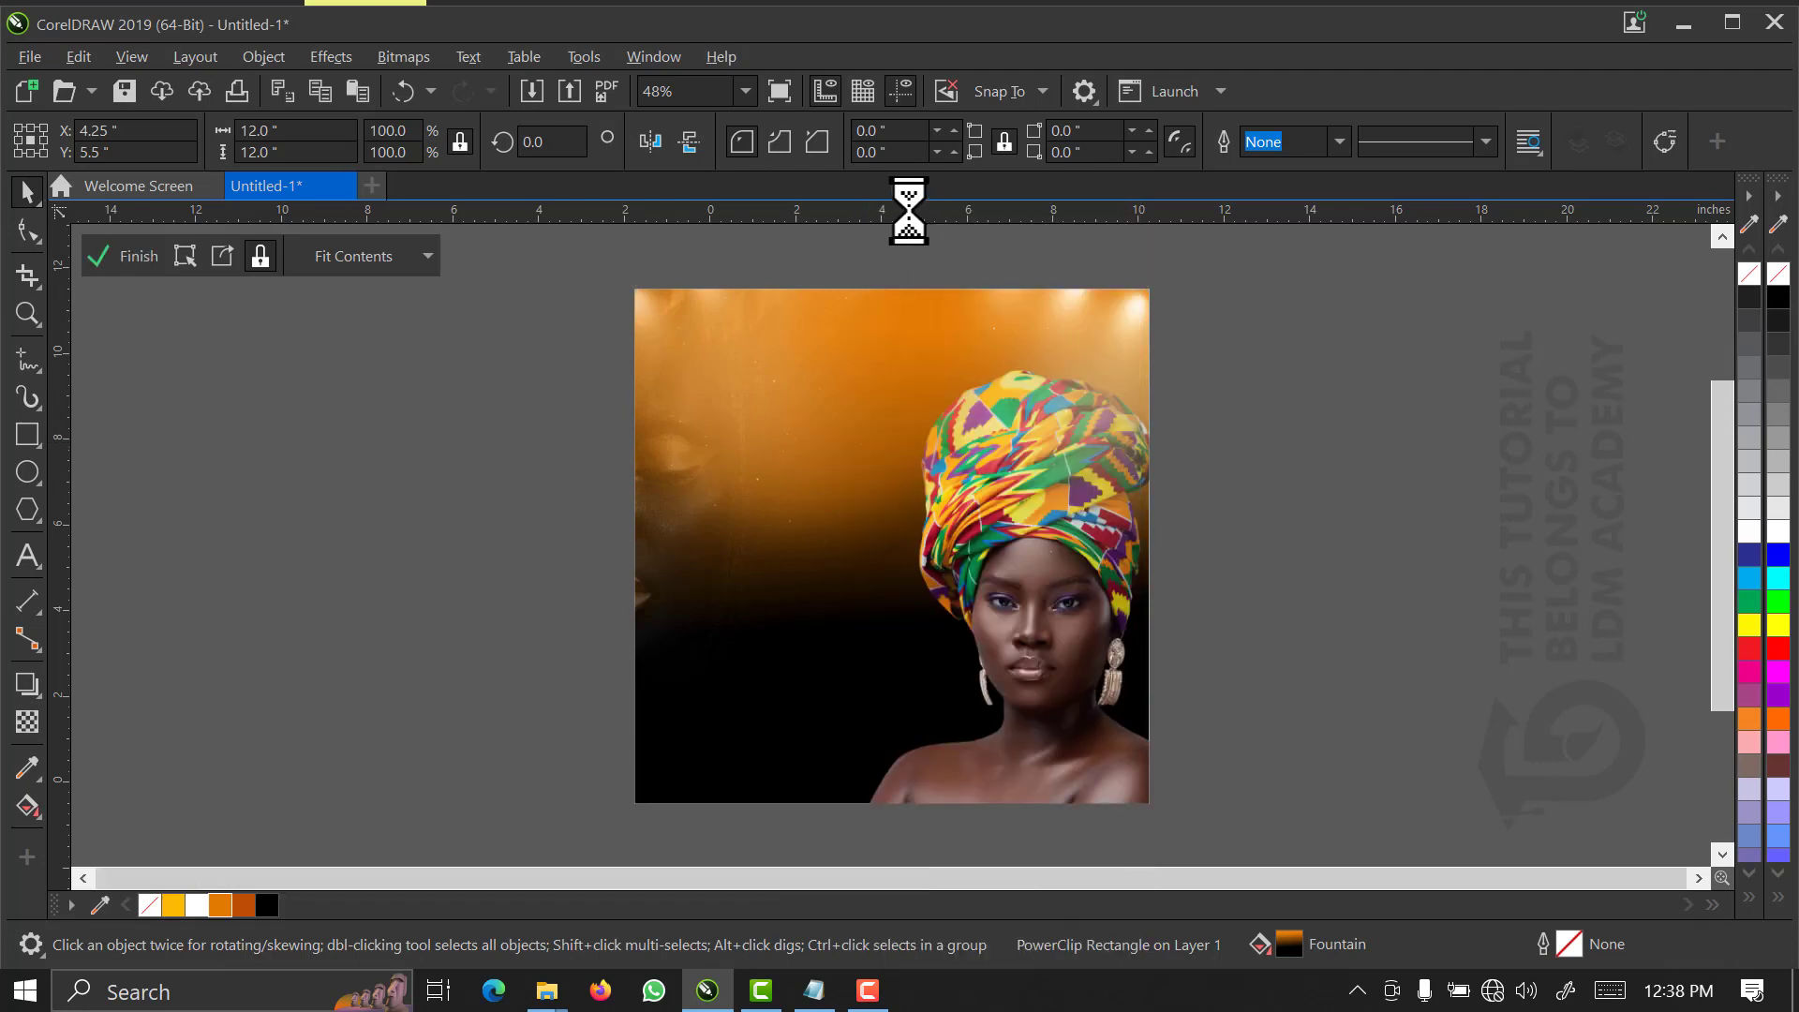
left_click(518, 643)
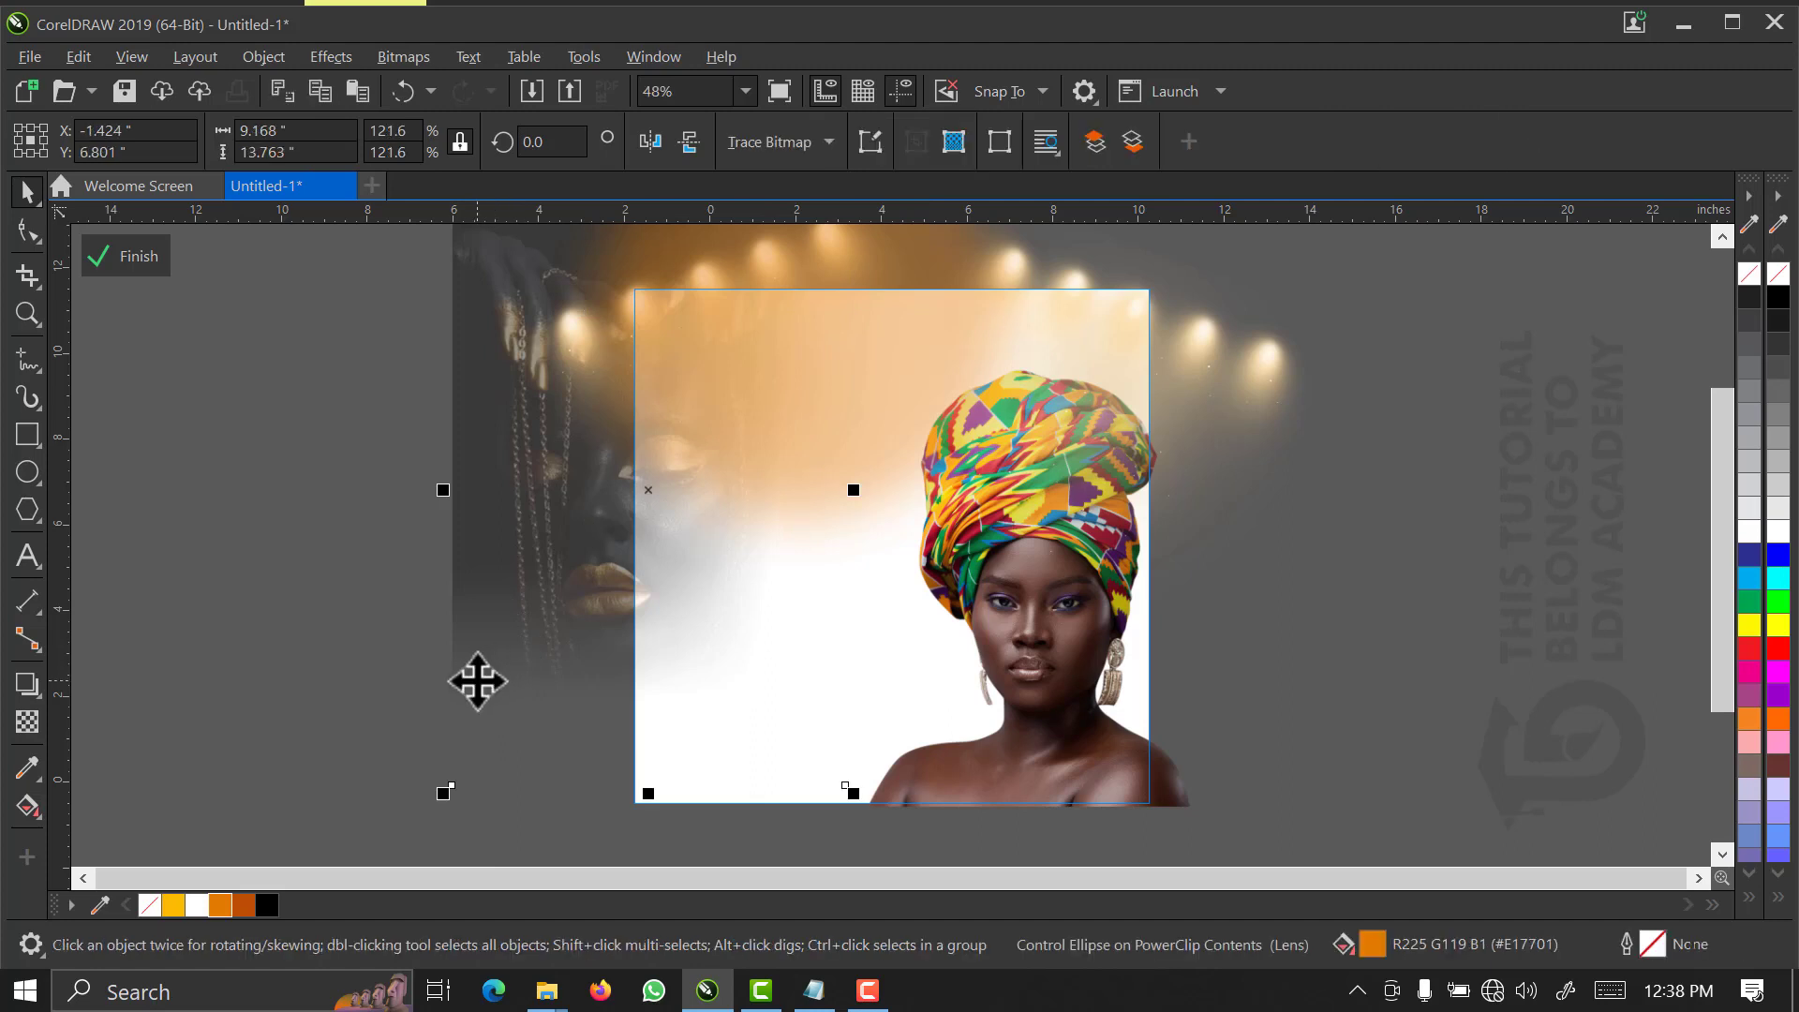
left_click_drag(478, 681, 824, 394)
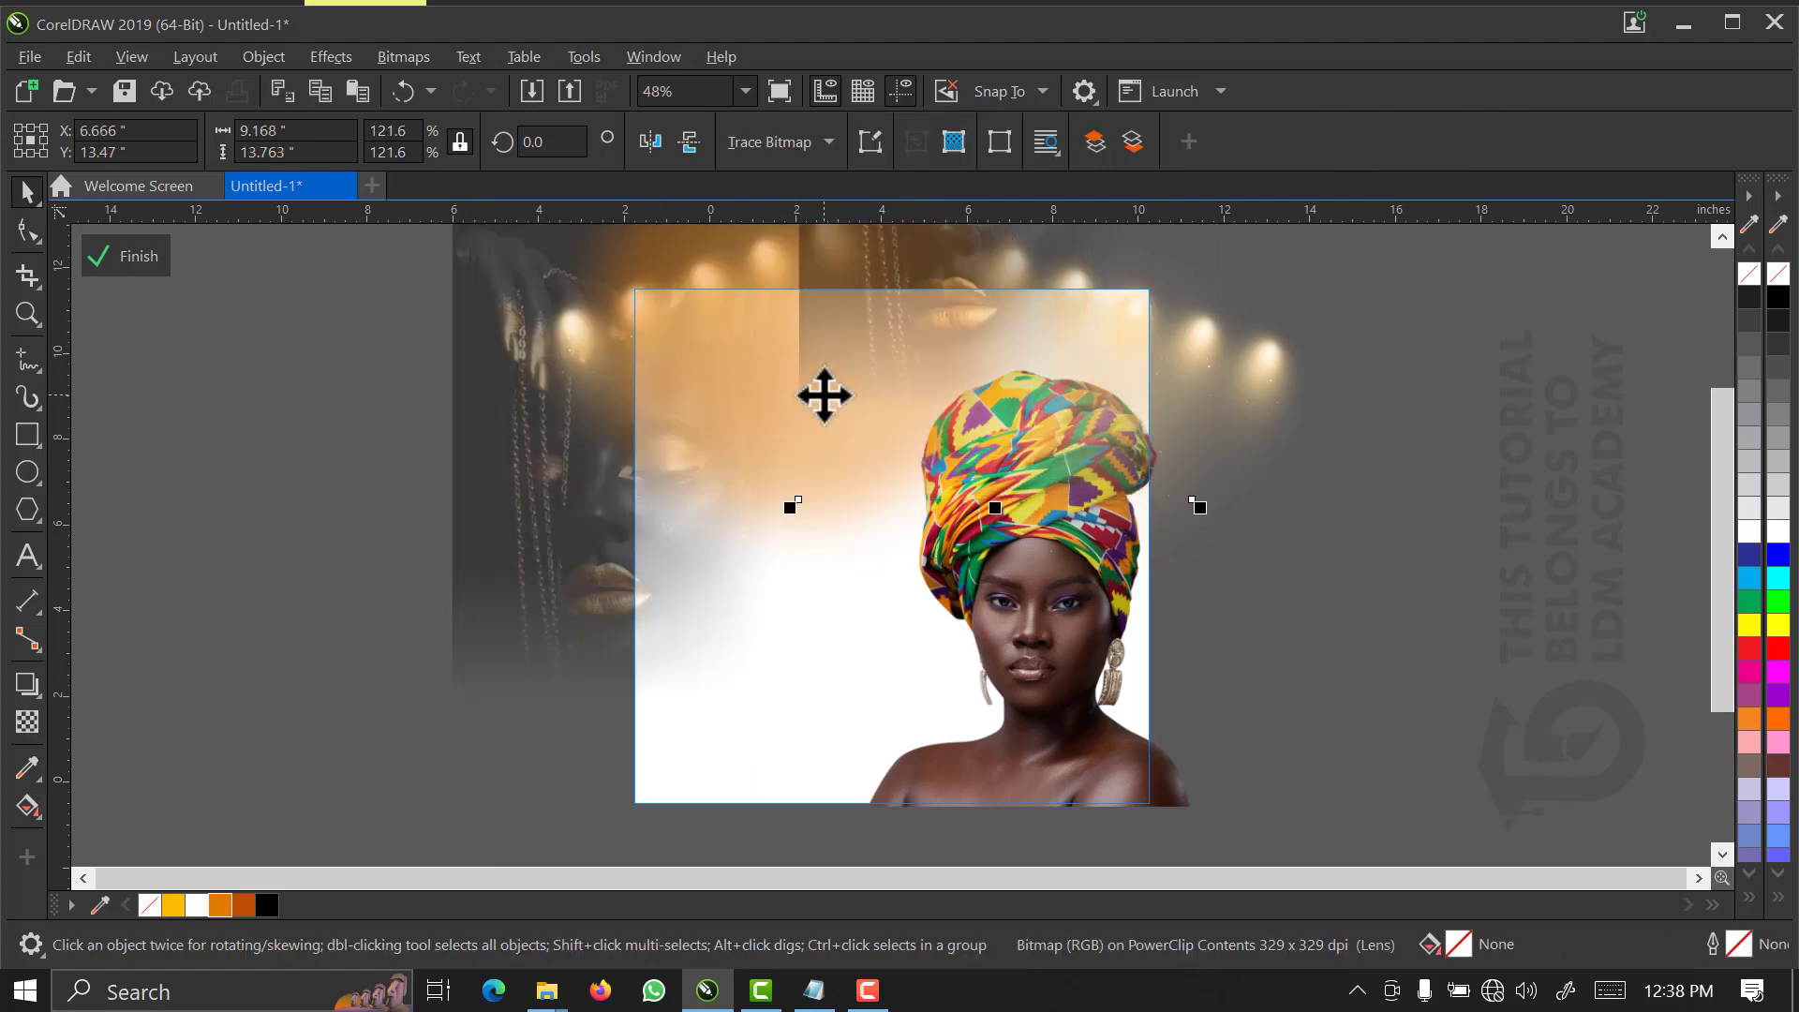
scroll(824, 395, "up", 2)
- Convert the copied portrait above the page to a 400 dpi RGB bitmap with a transparent background
left_click(404, 58)
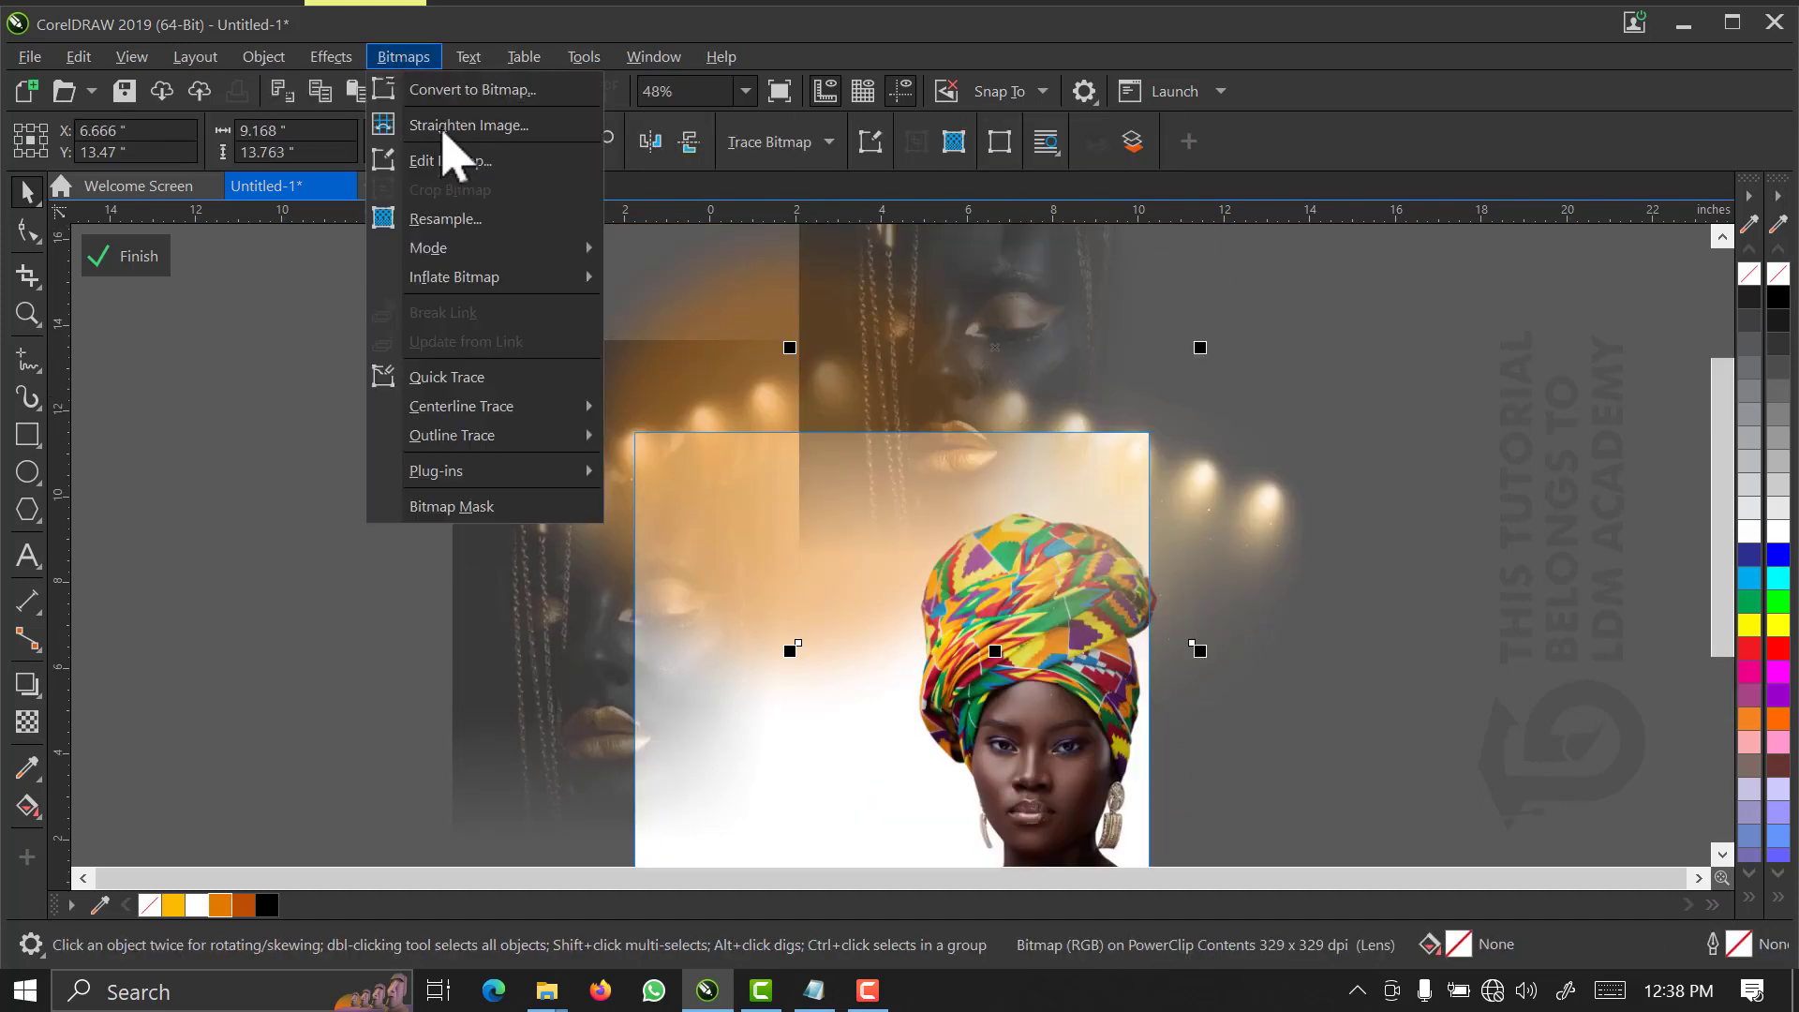
left_click(453, 94)
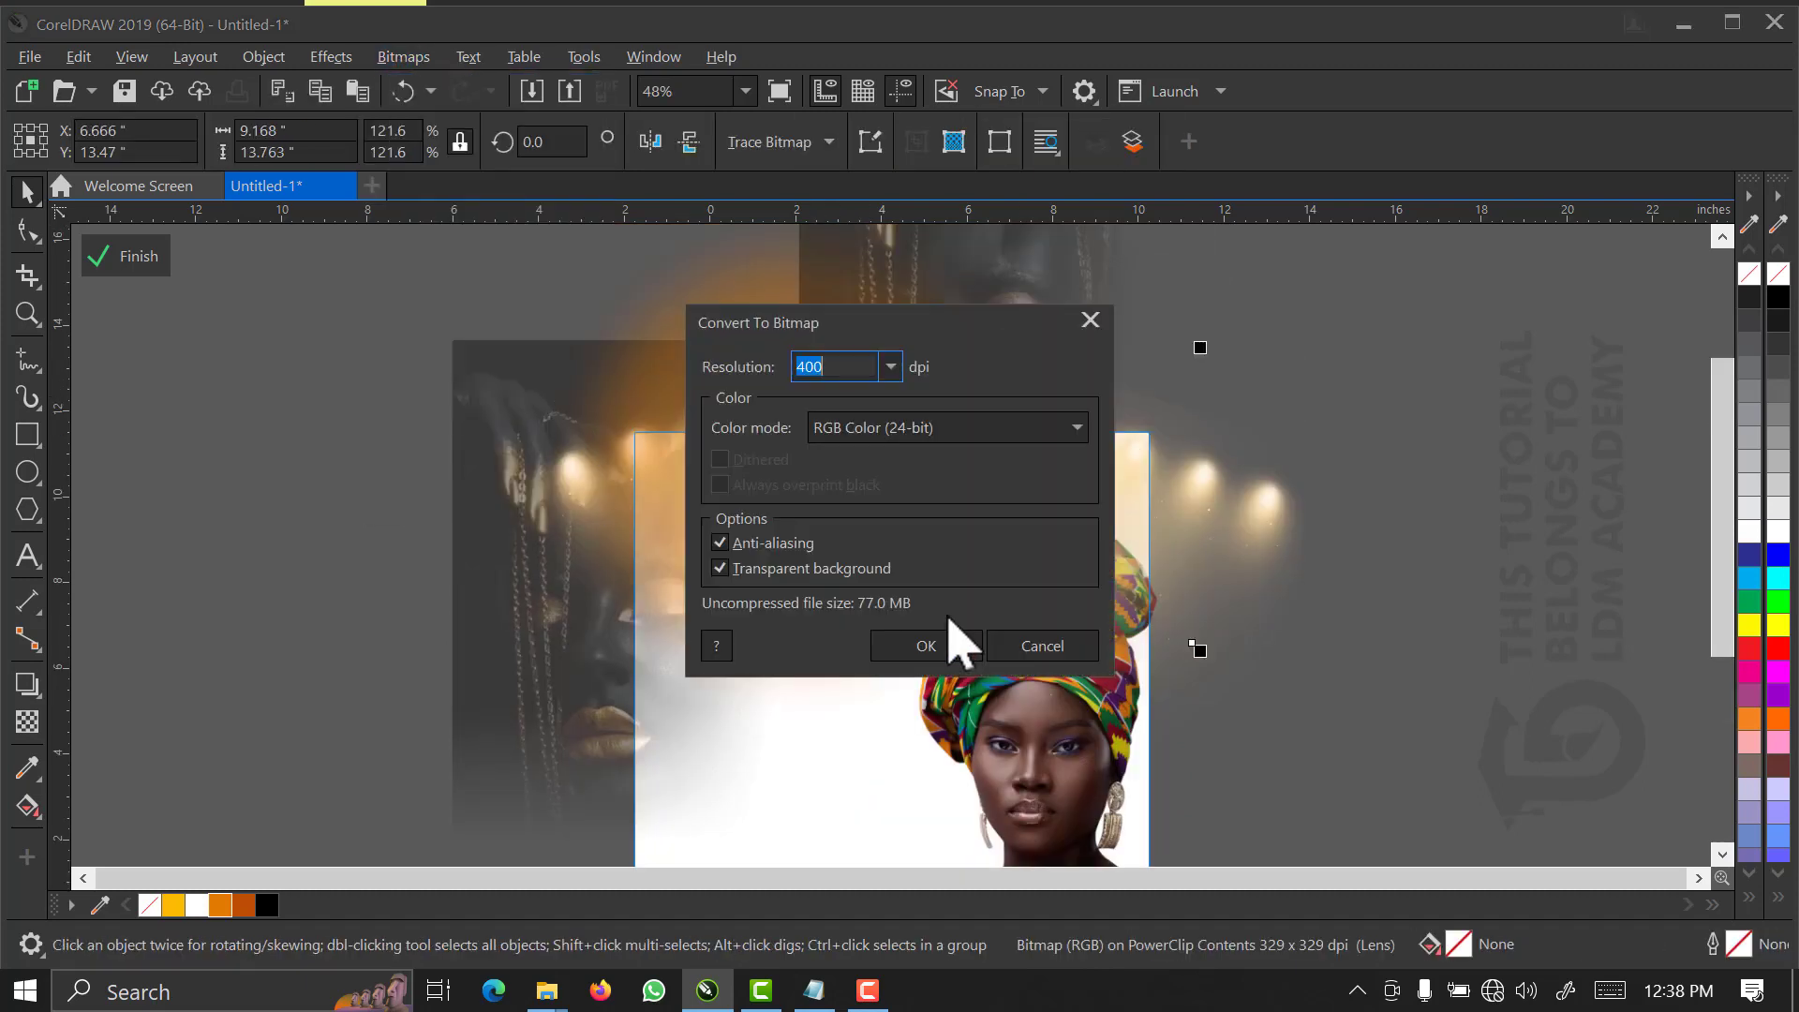
left_click(926, 647)
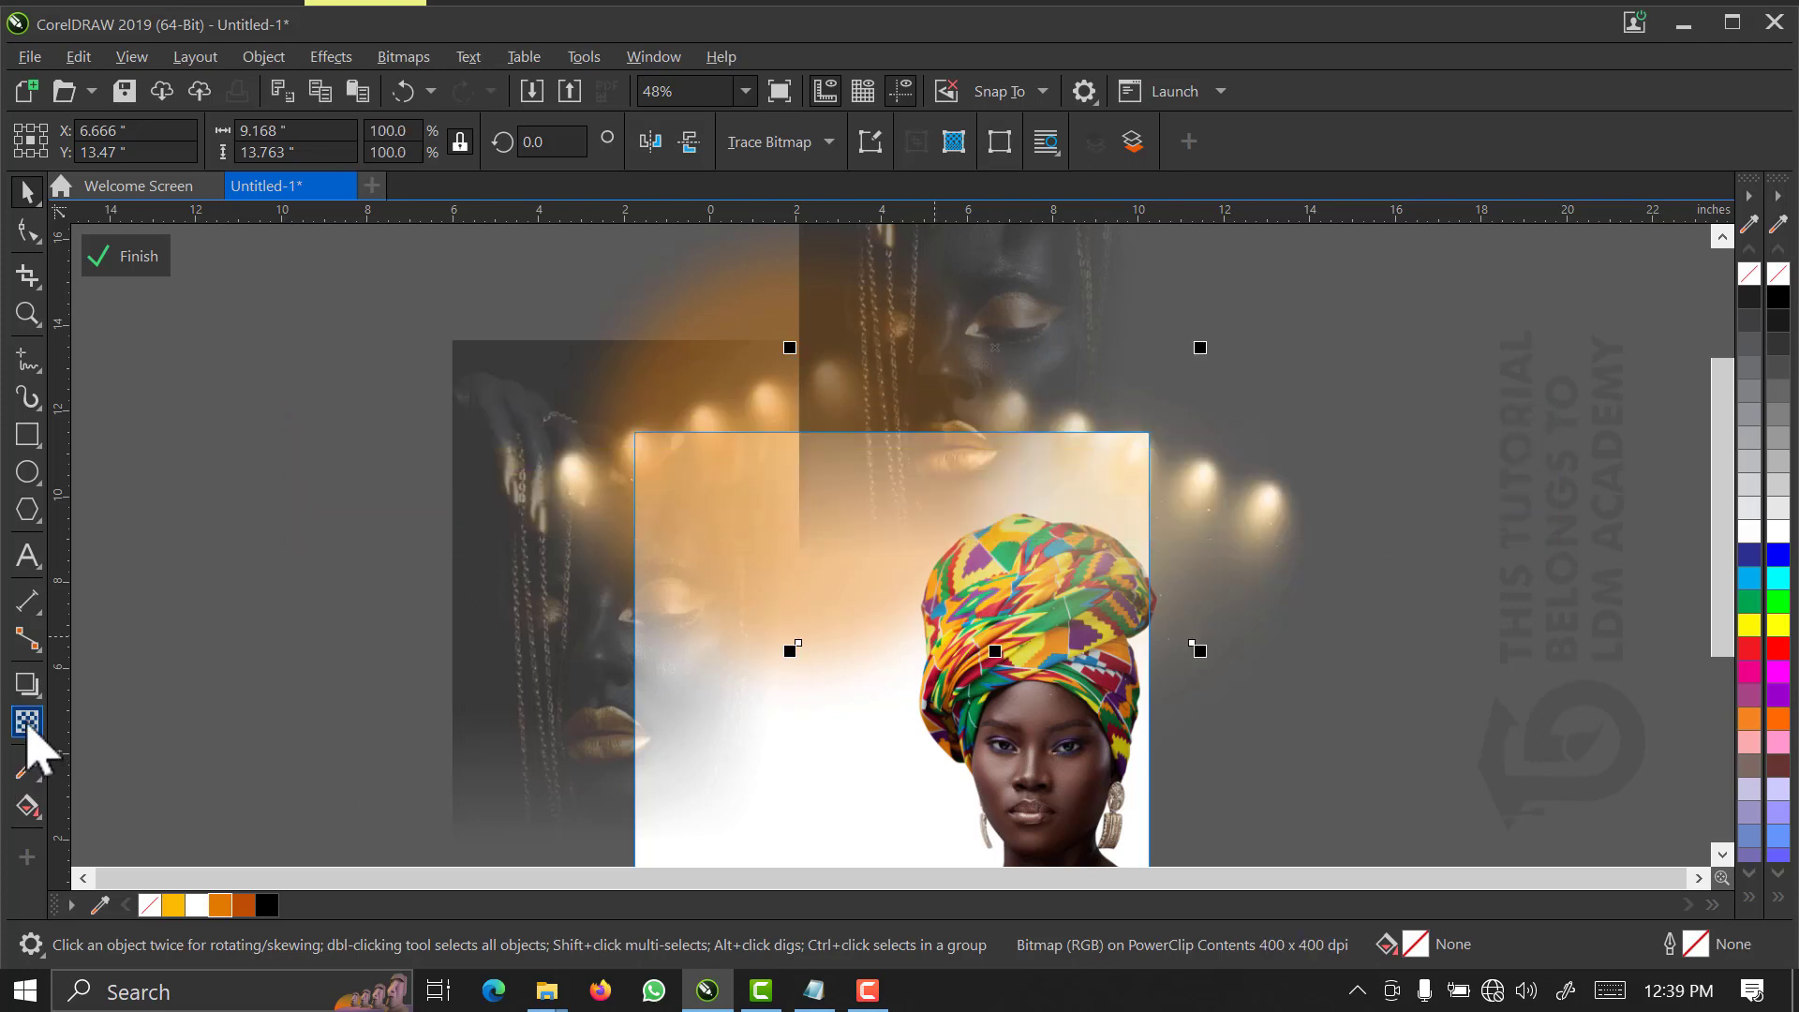
- Apply a linear fountain transparency to the copied portrait, fading its left edge out from beside the nose
left_click(28, 722)
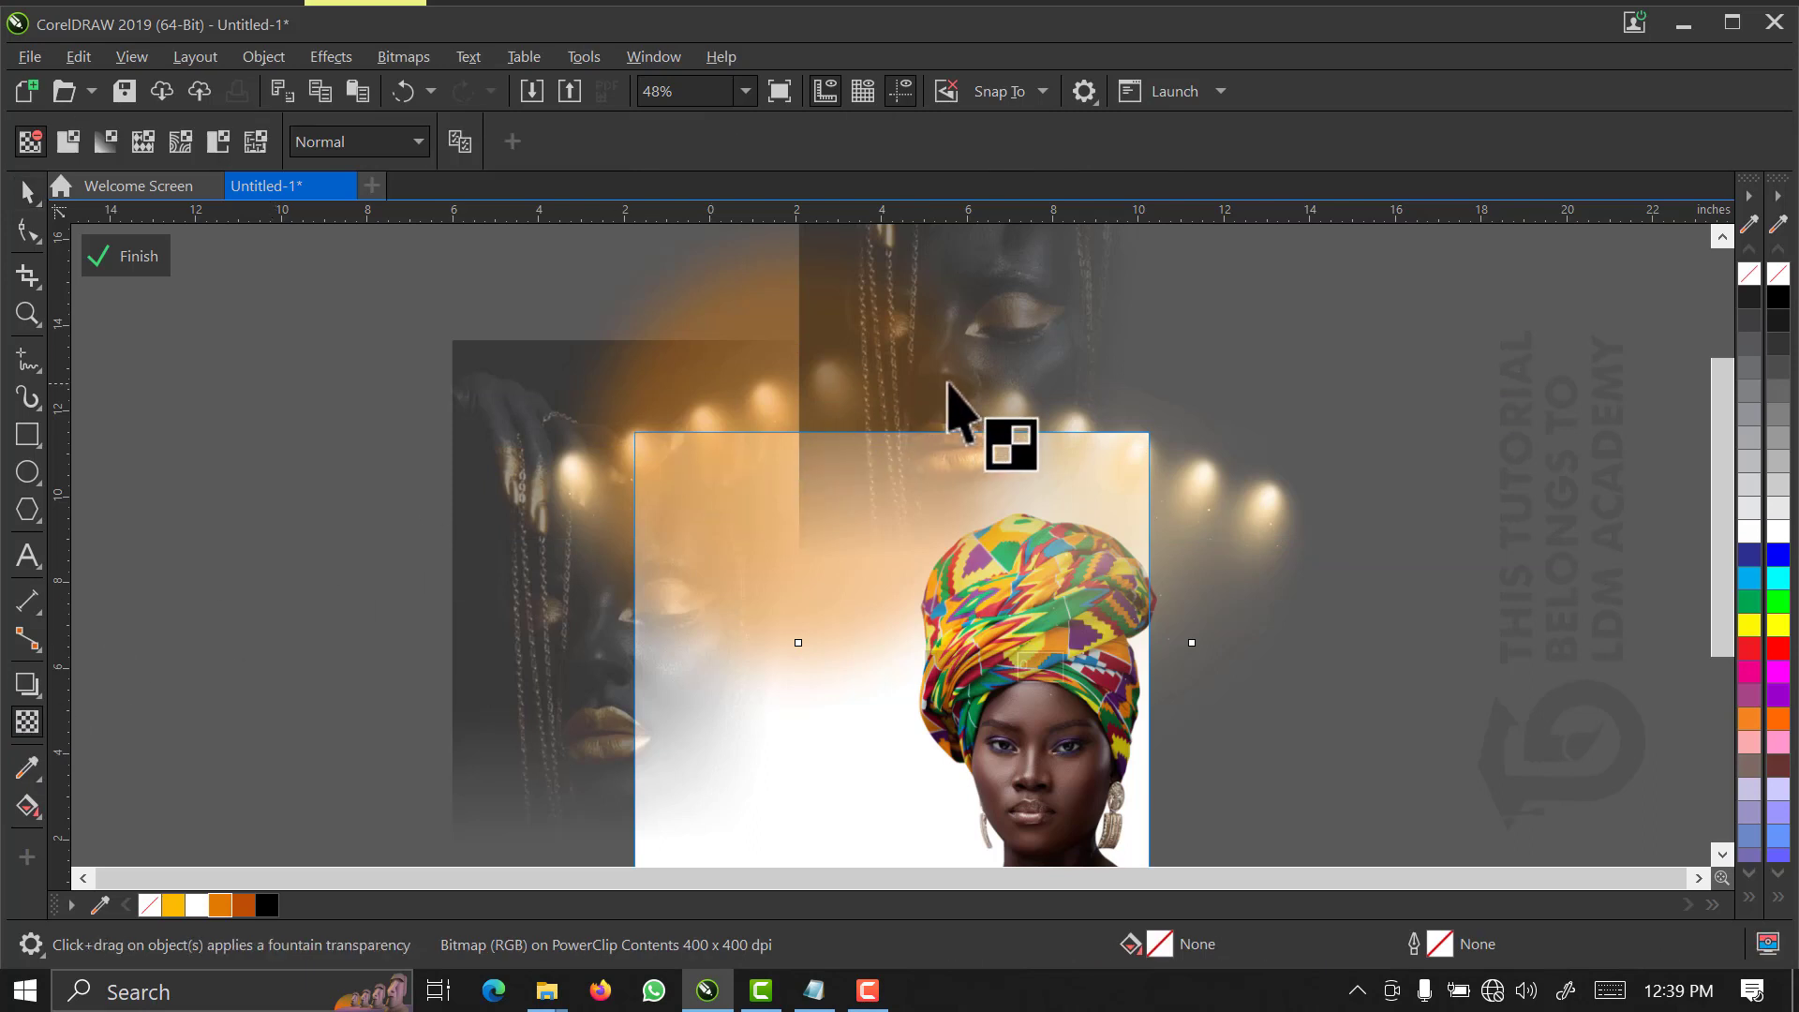
left_click_drag(947, 382, 833, 394)
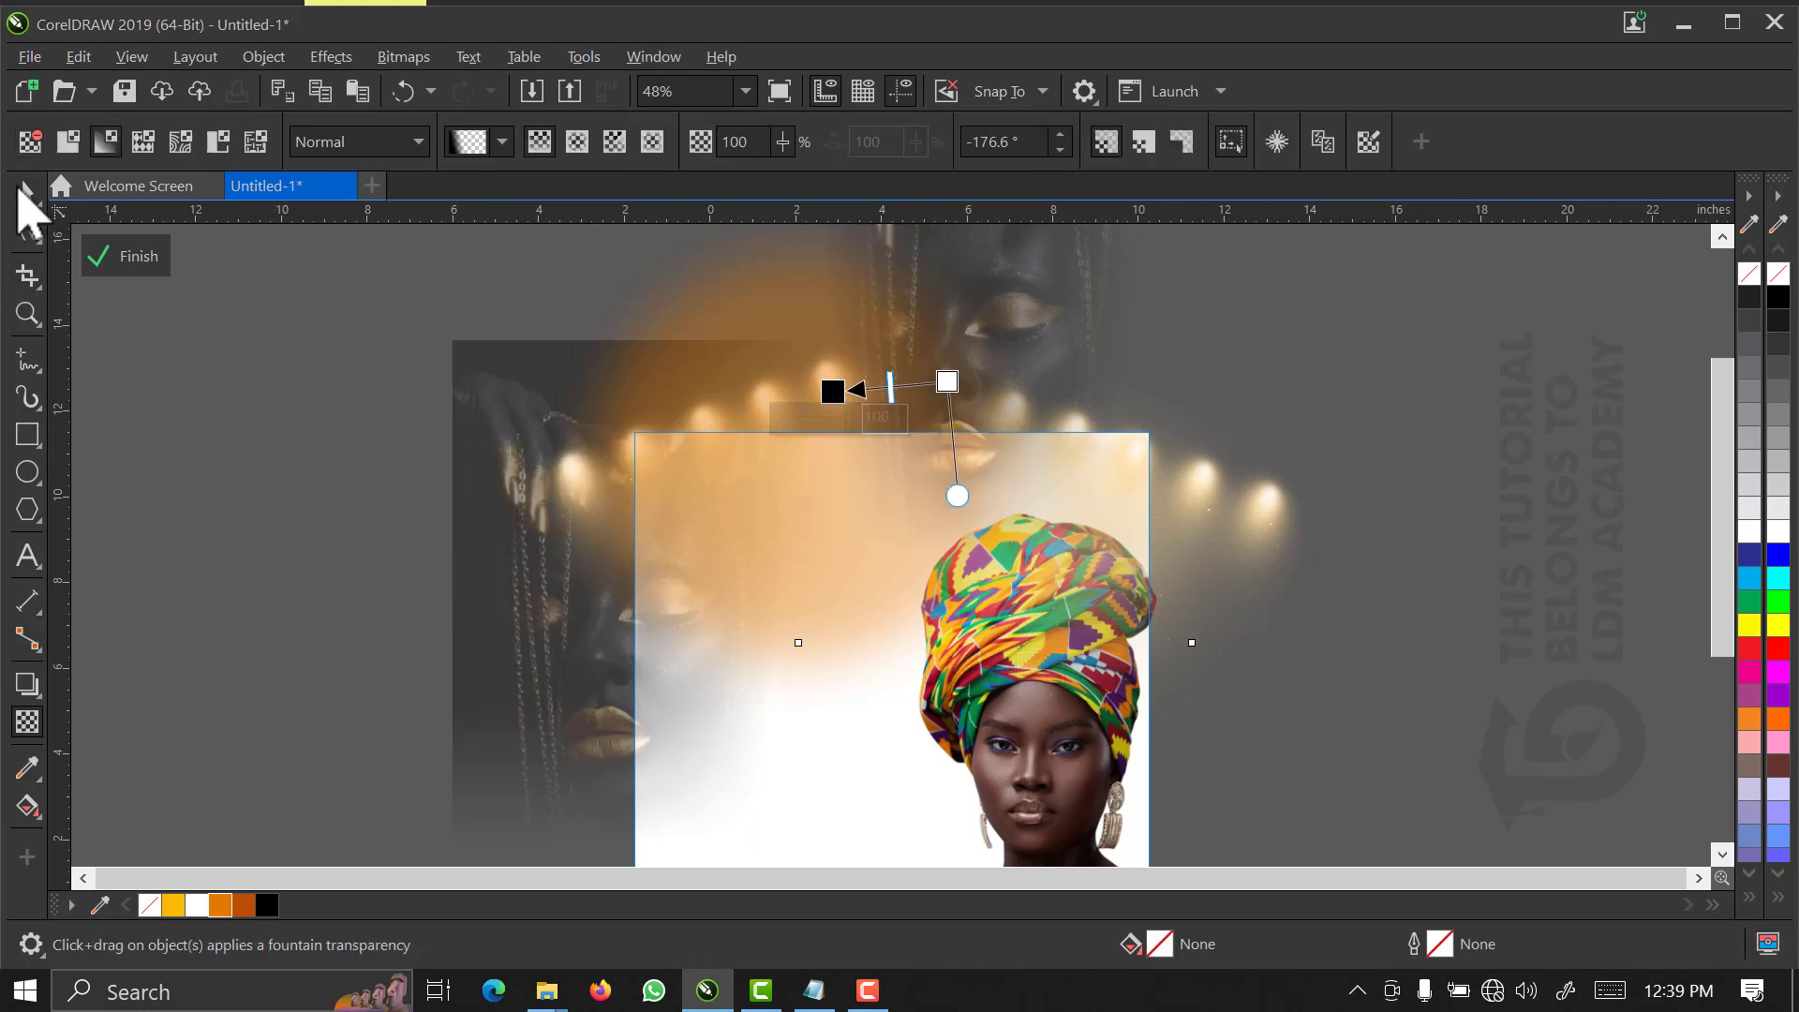
left_click(22, 192)
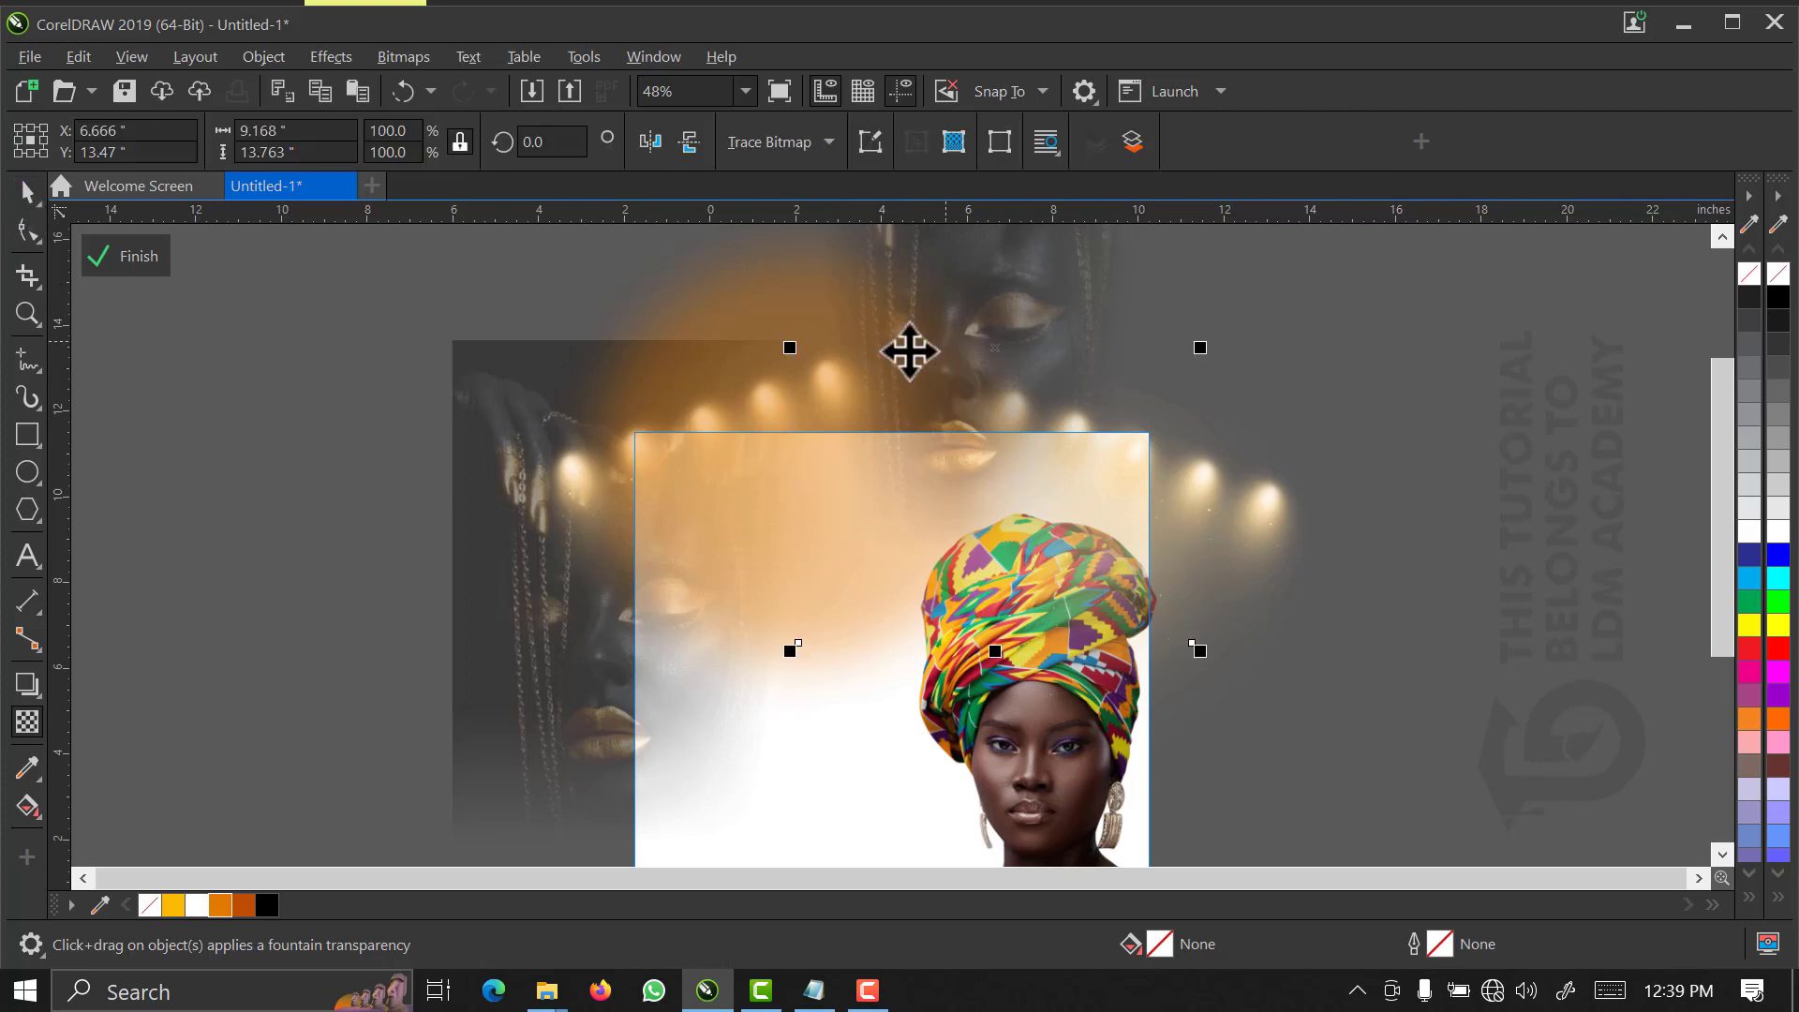
- Convert the faded portrait copy above the page to a 400 dpi RGB bitmap, flattening its transparency
left_click(409, 60)
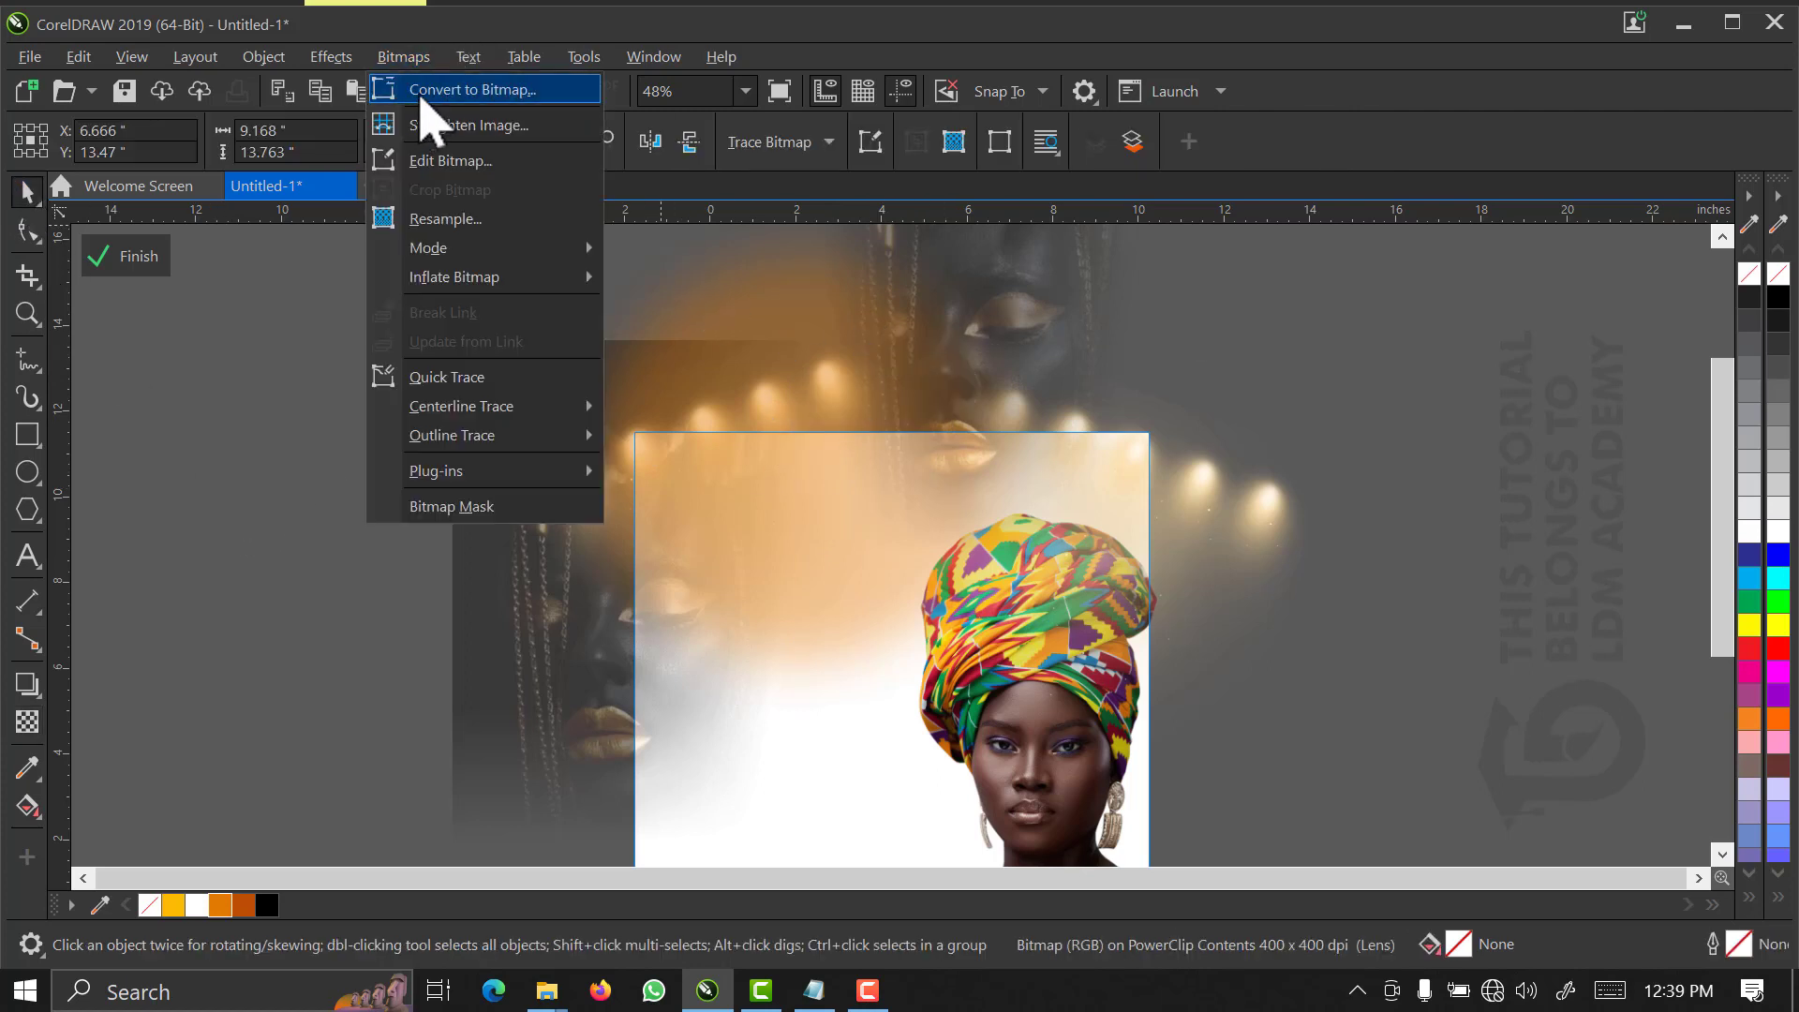
left_click(421, 94)
left_click(901, 641)
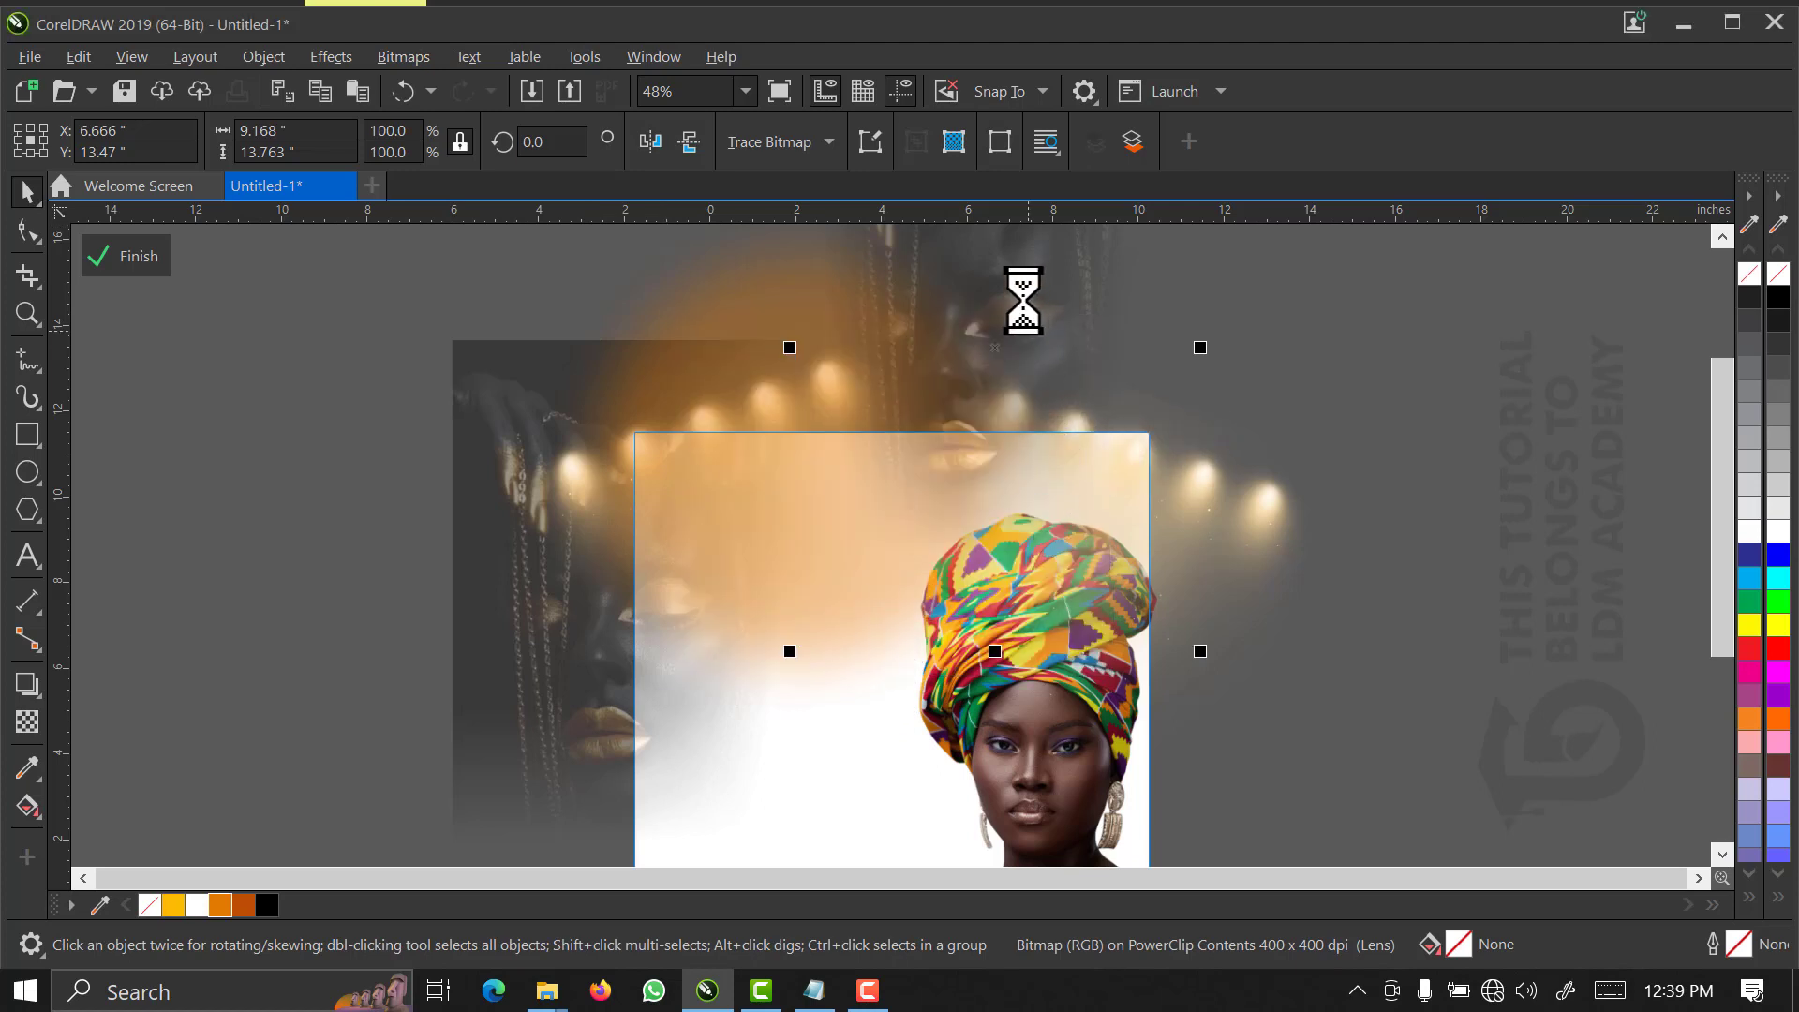
- Shift the portrait copy down and left to about X 5.95, Y 12.57 inches and enlarge it to about 10.3 by 15.5 inches
left_click(984, 381)
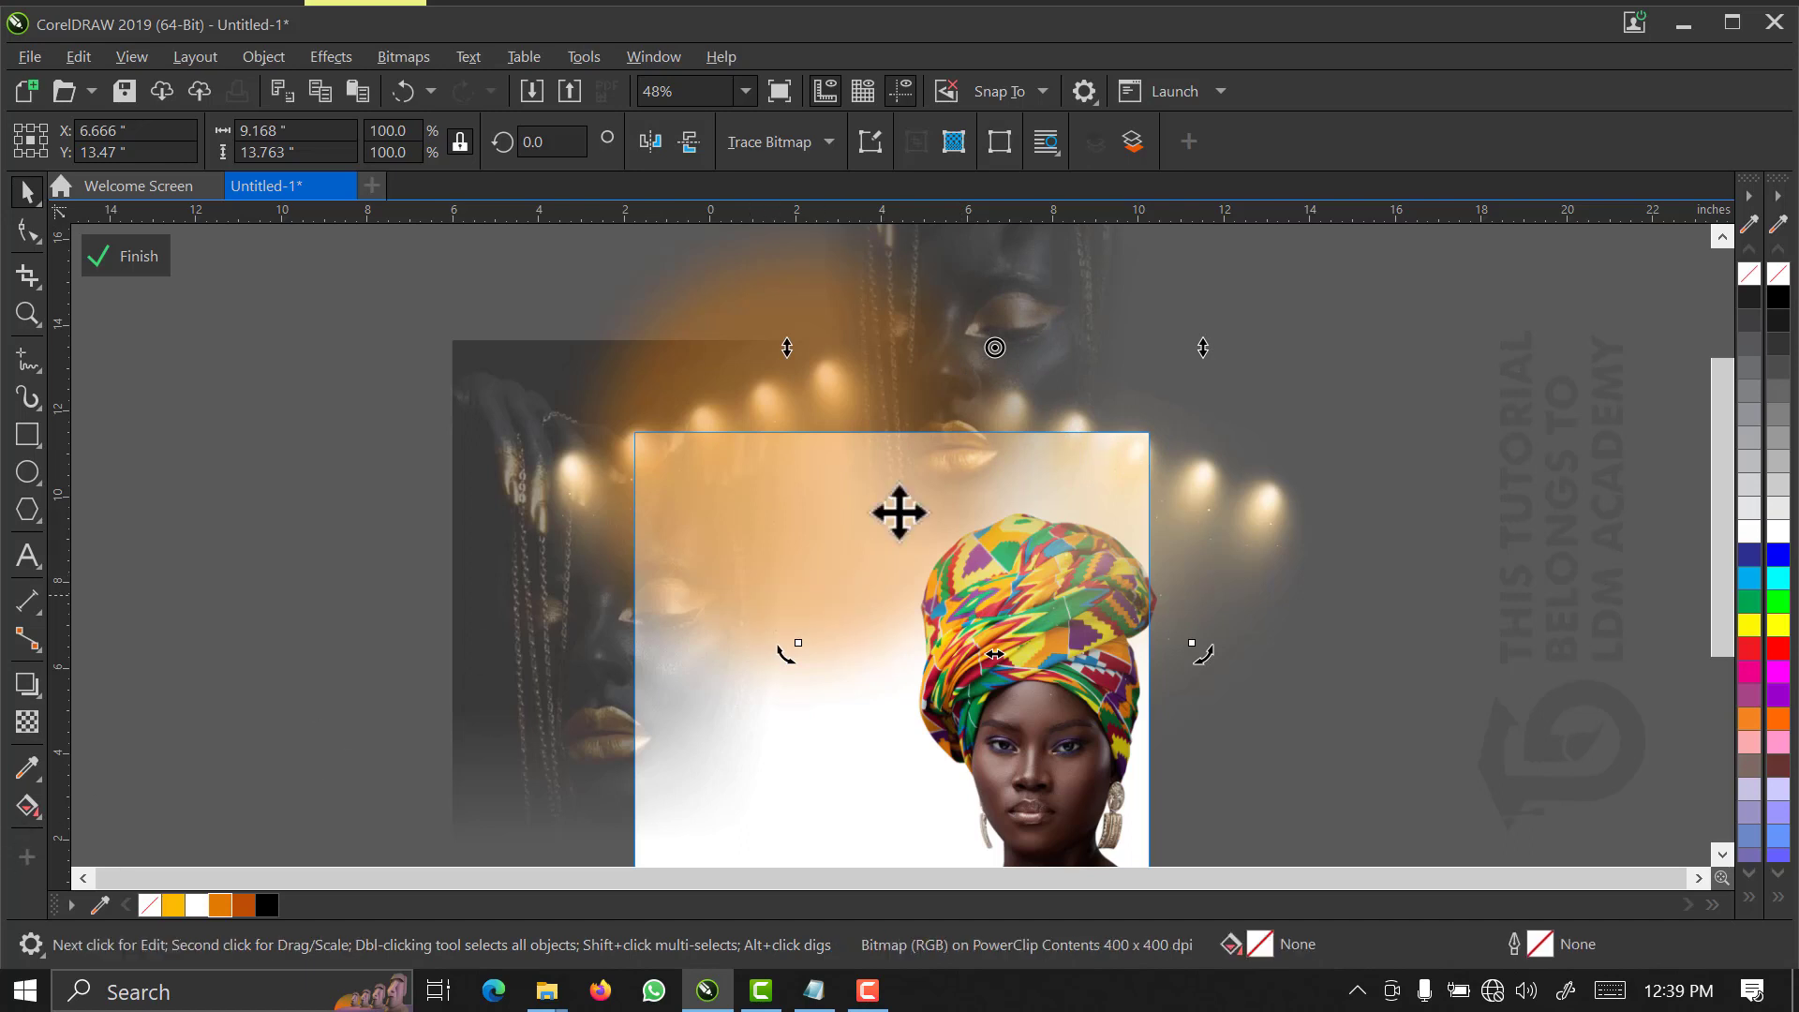
left_click_drag(1072, 297, 1026, 392)
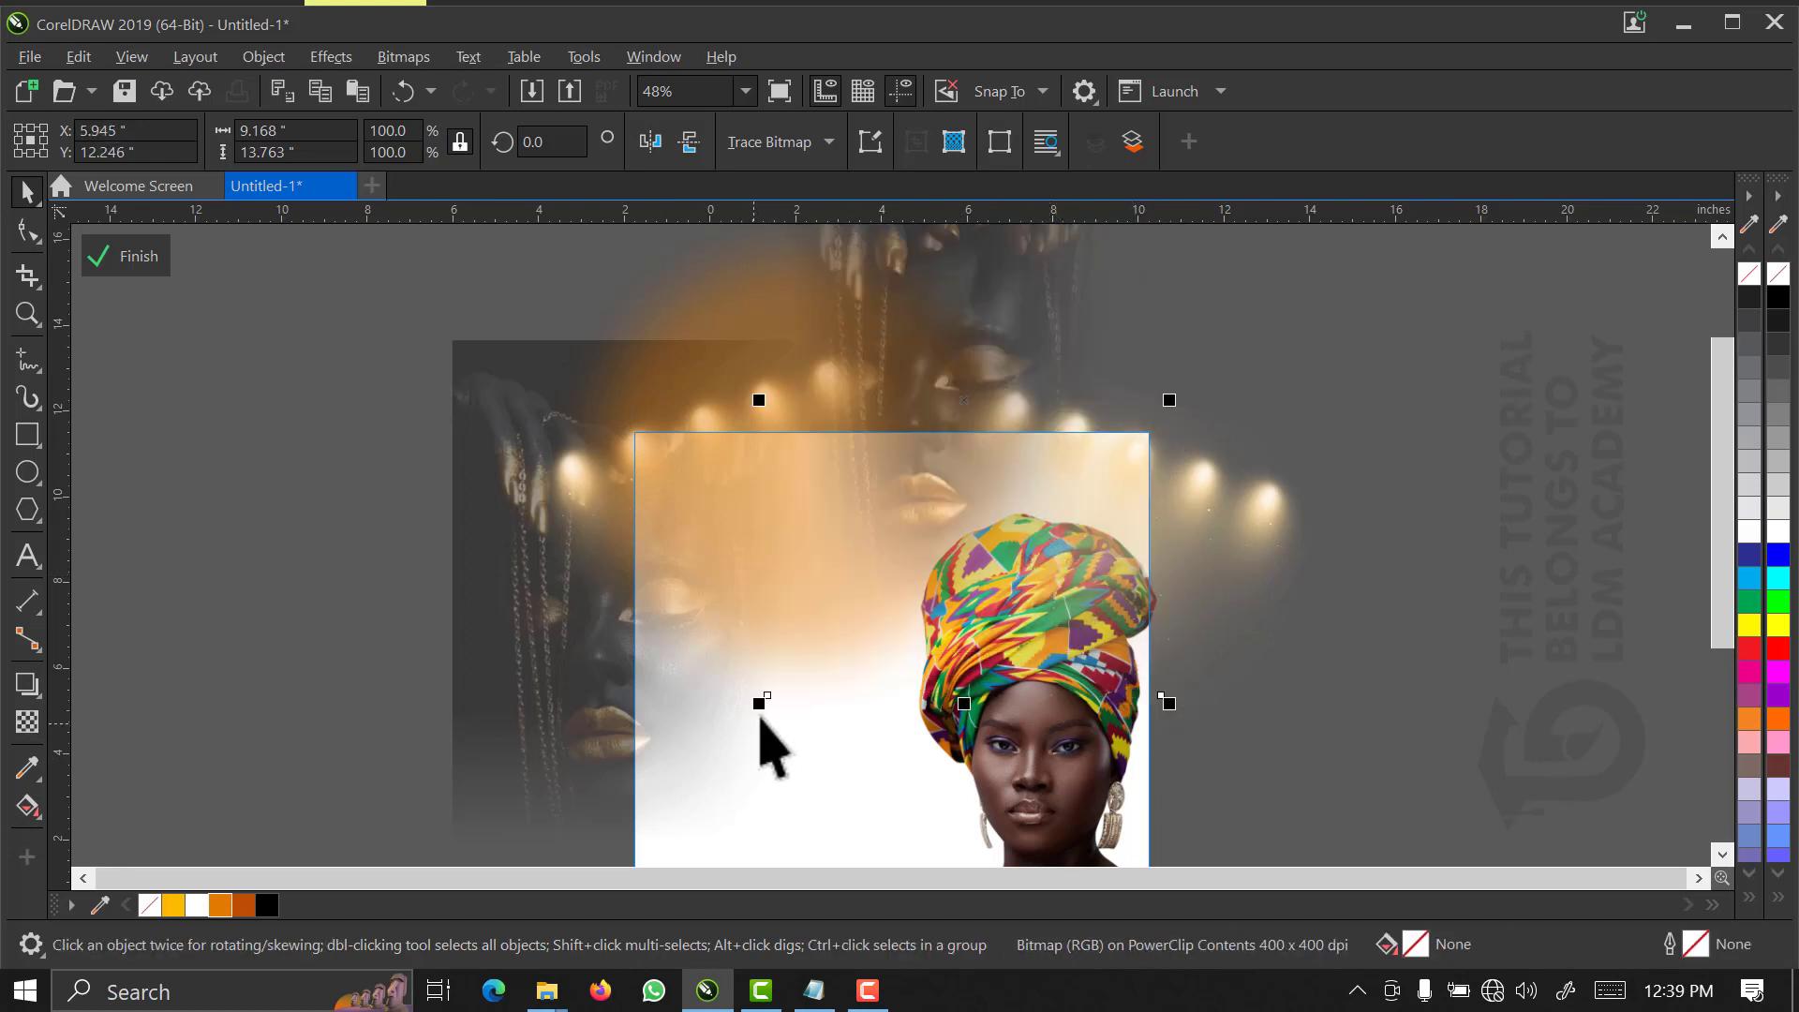
left_click_drag(759, 703, 722, 756)
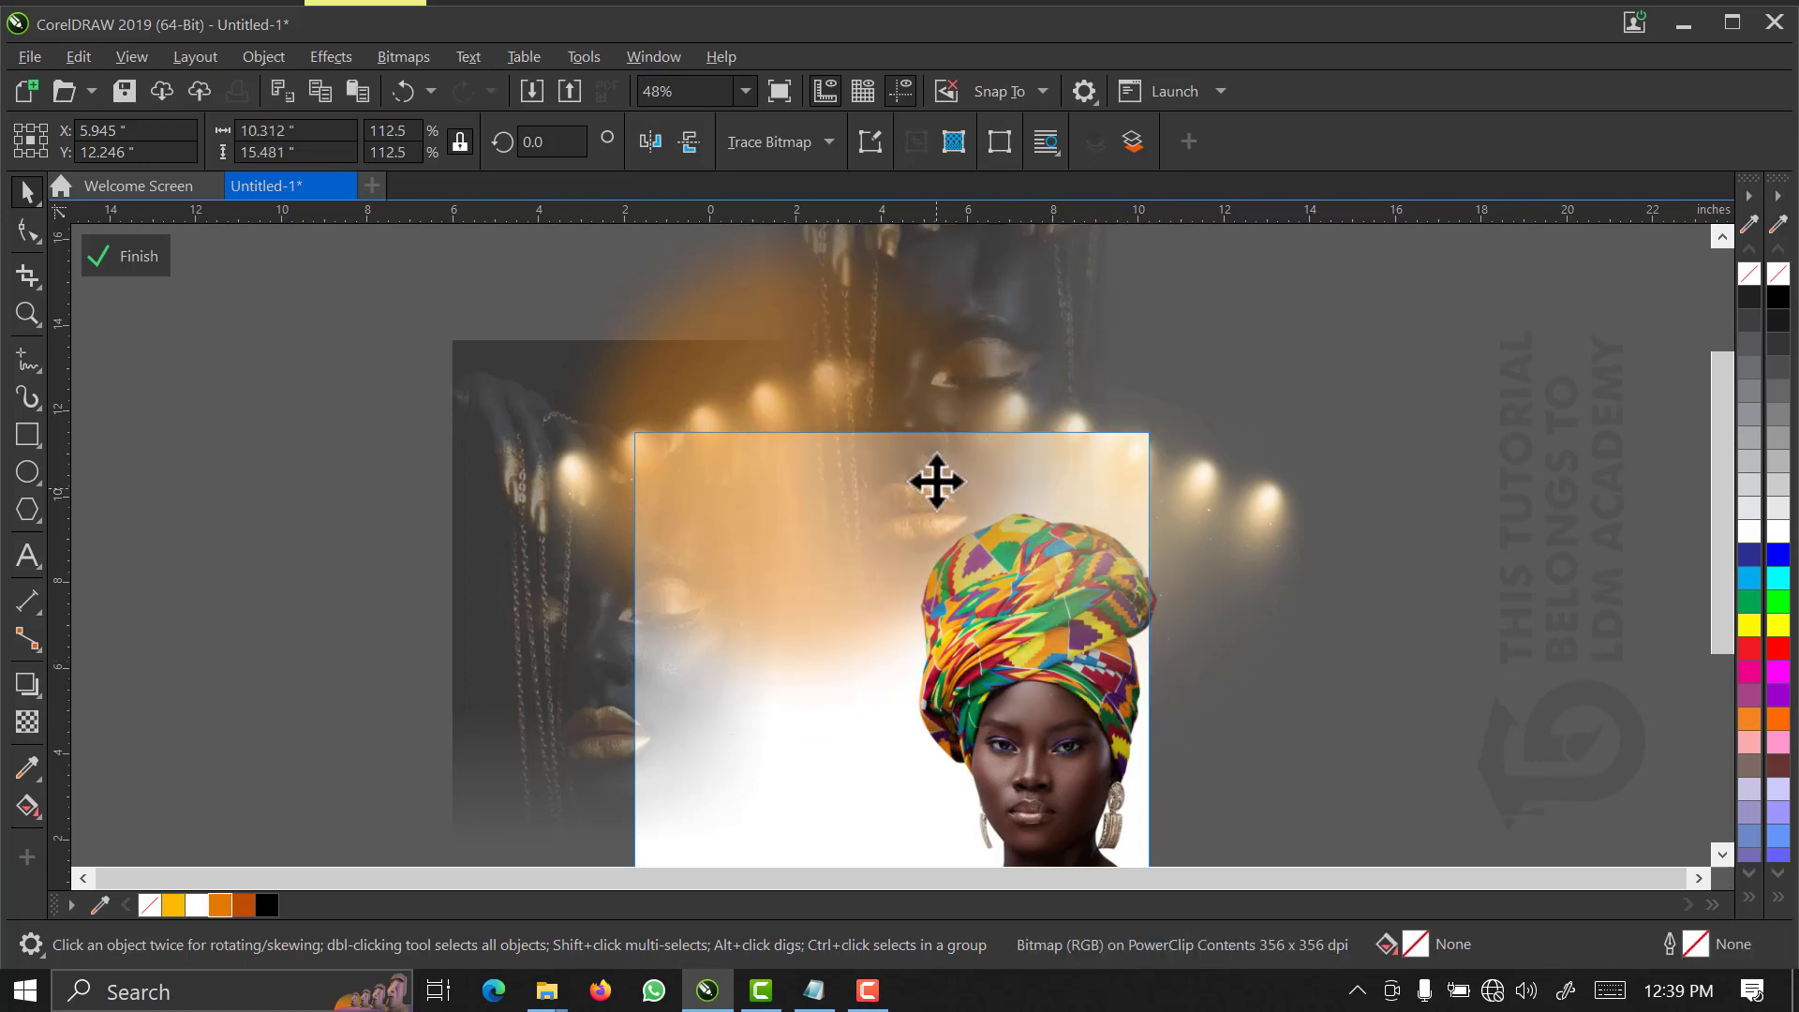
left_click_drag(937, 484, 936, 475)
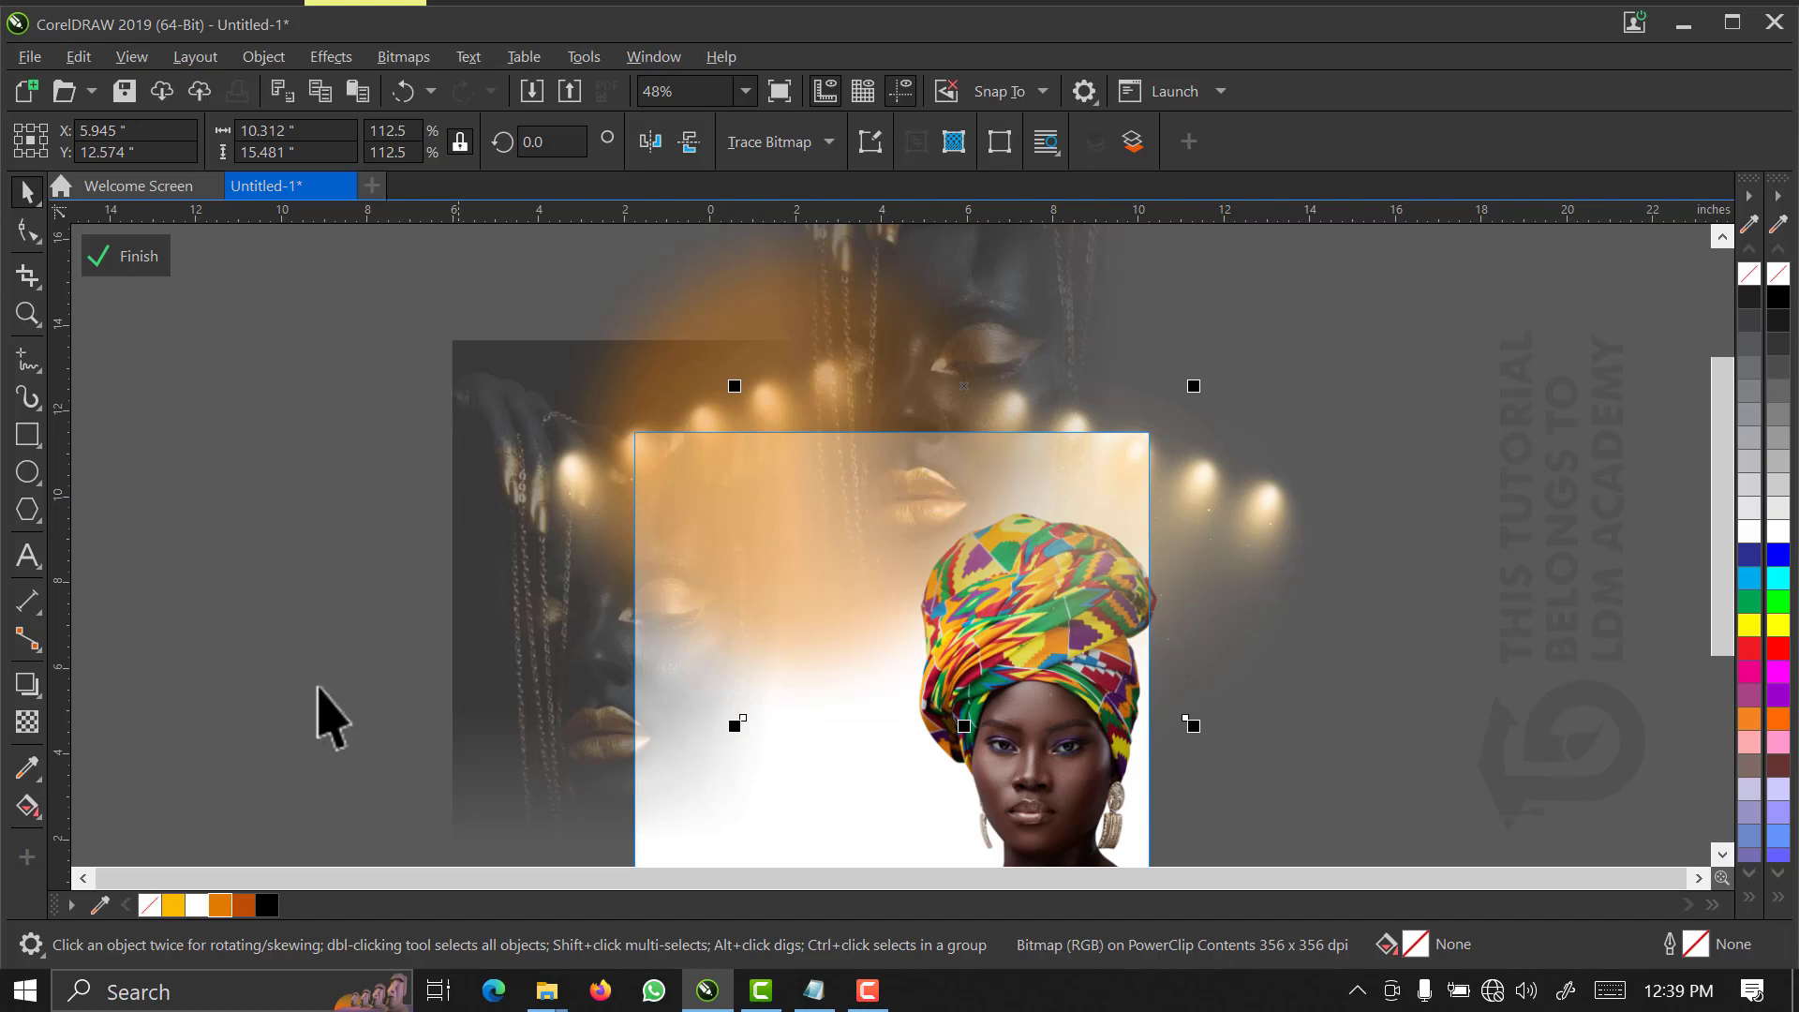
- Set the transparency merge mode of the portrait copy to Overlay
left_click(26, 724)
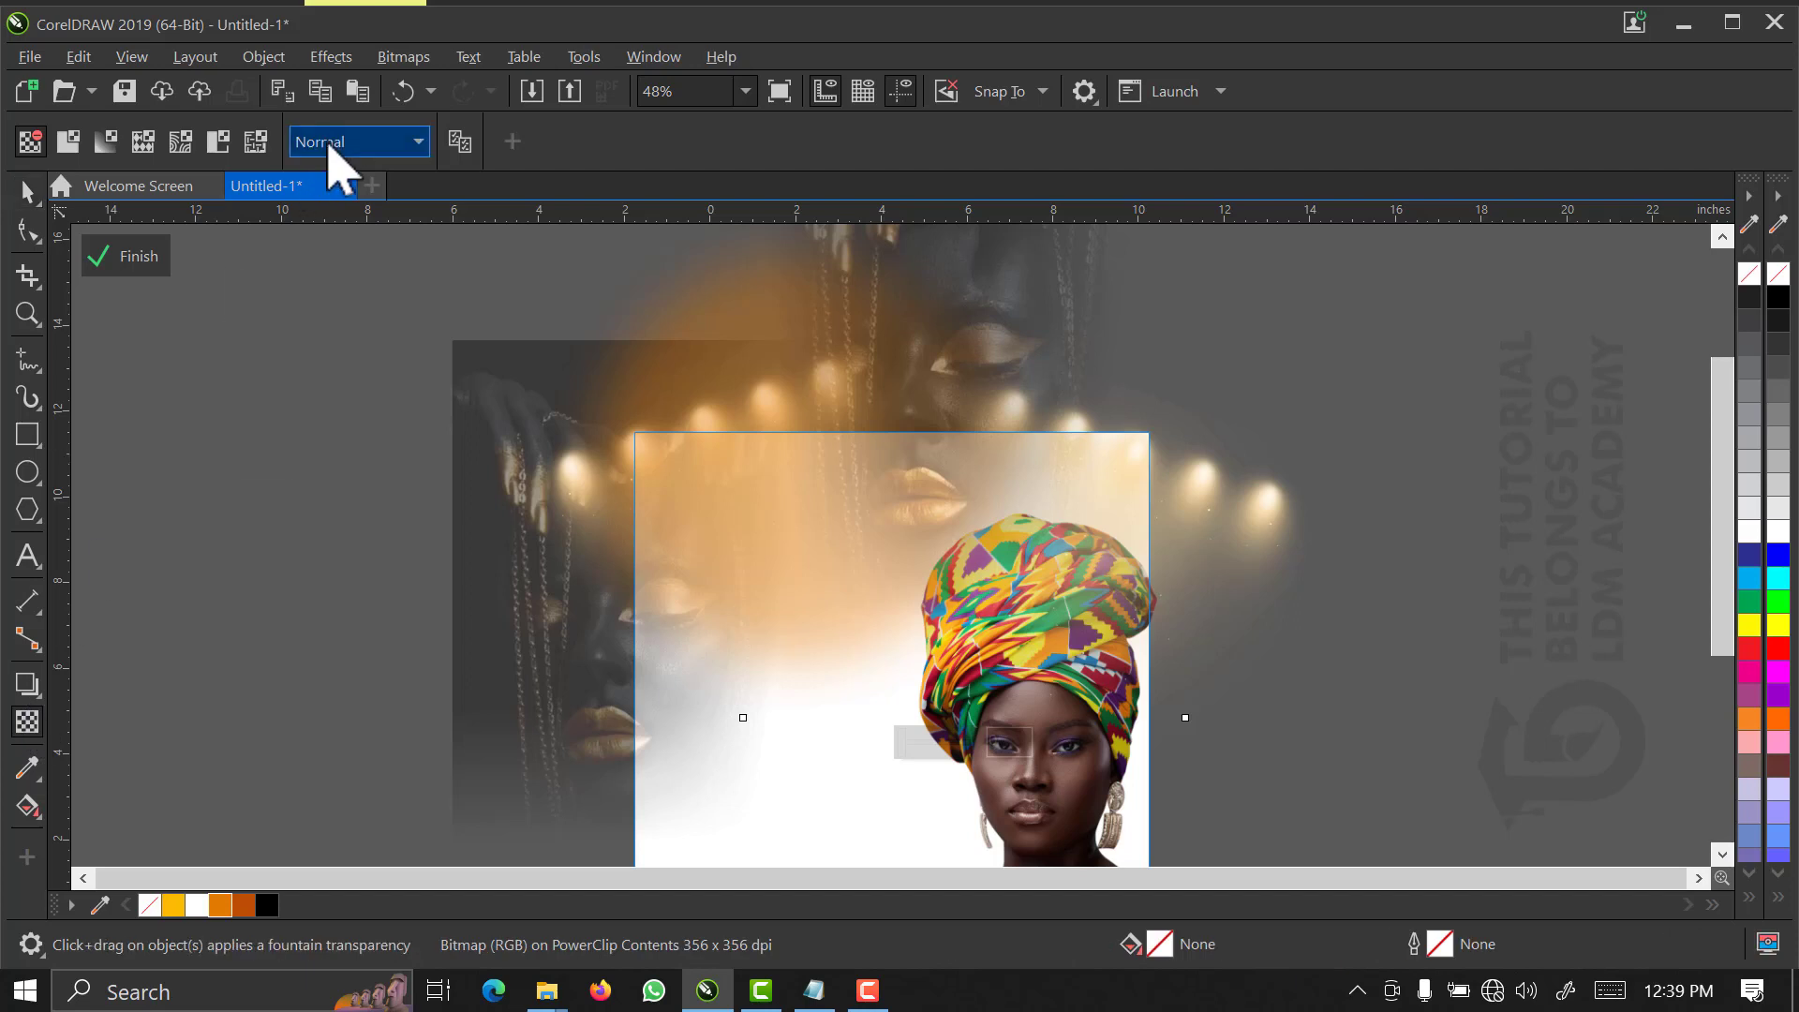
left_click(330, 146)
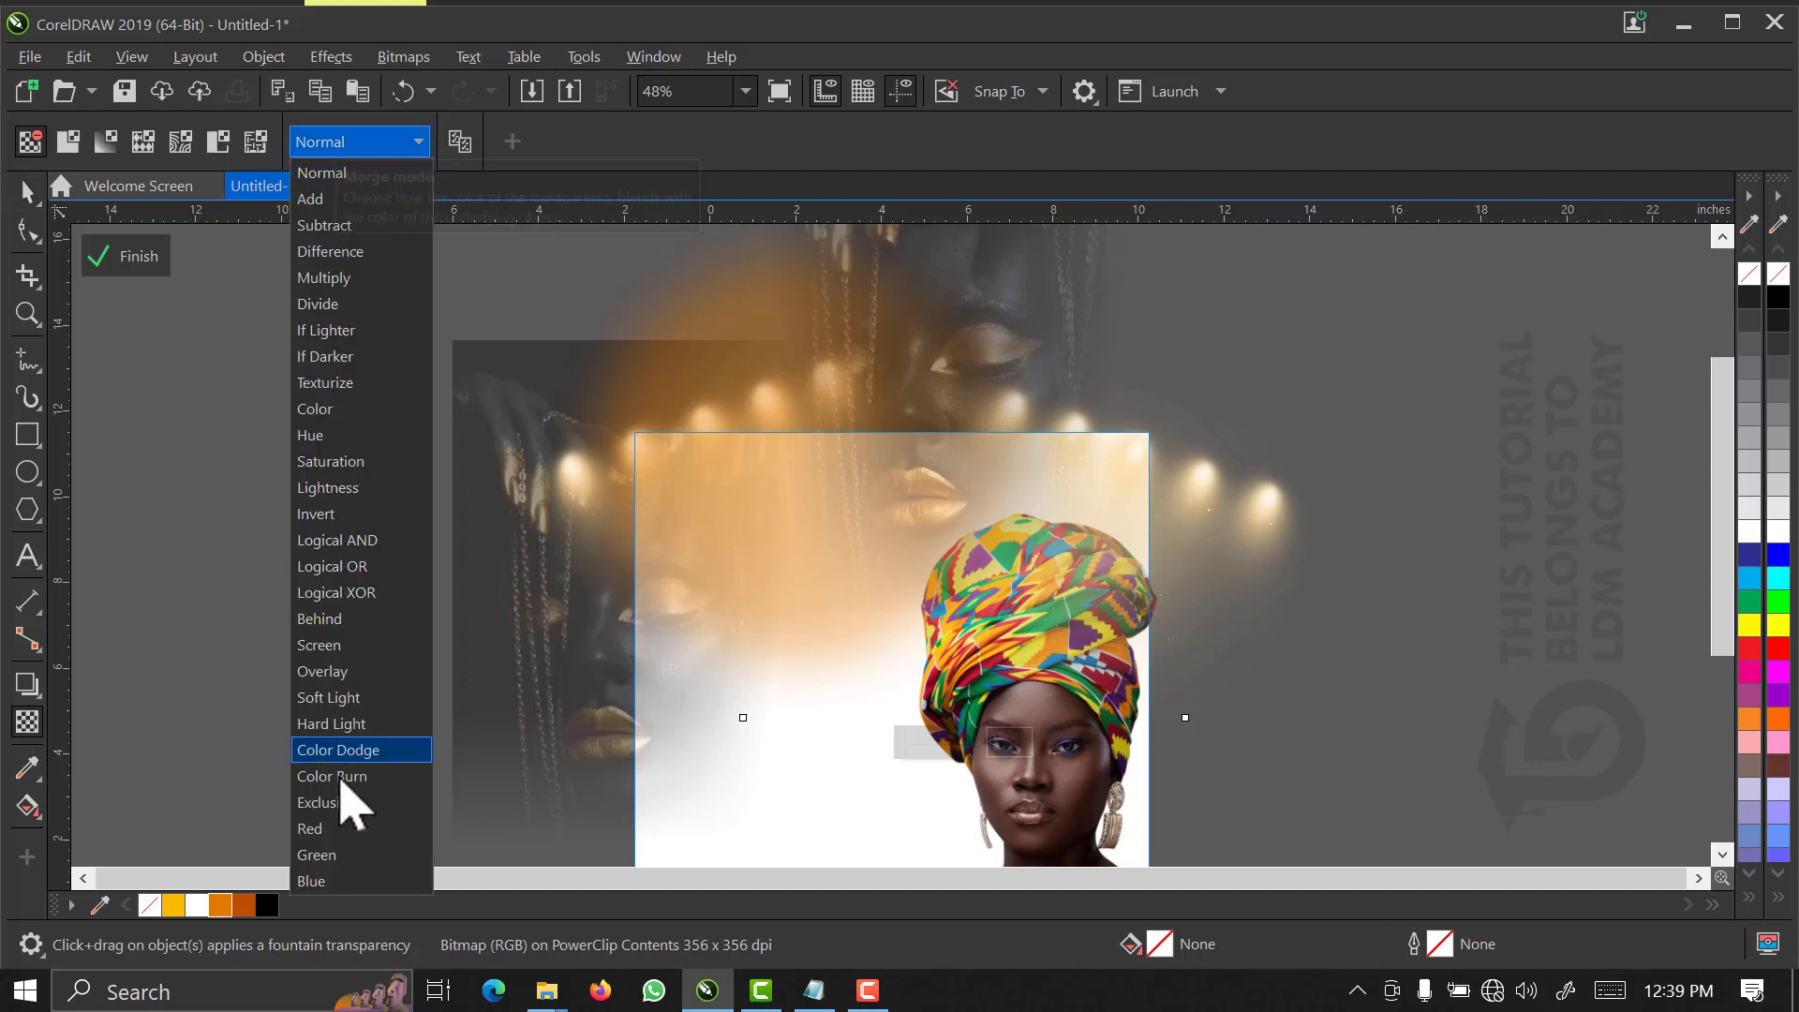
left_click(352, 677)
key("space")
- Enlarge the portrait copy to about 10.8 by 16.2 inches, move it to about X 6.29, Y 12.73, and finish editing the PowerClip
scroll(366, 702, "down", 3)
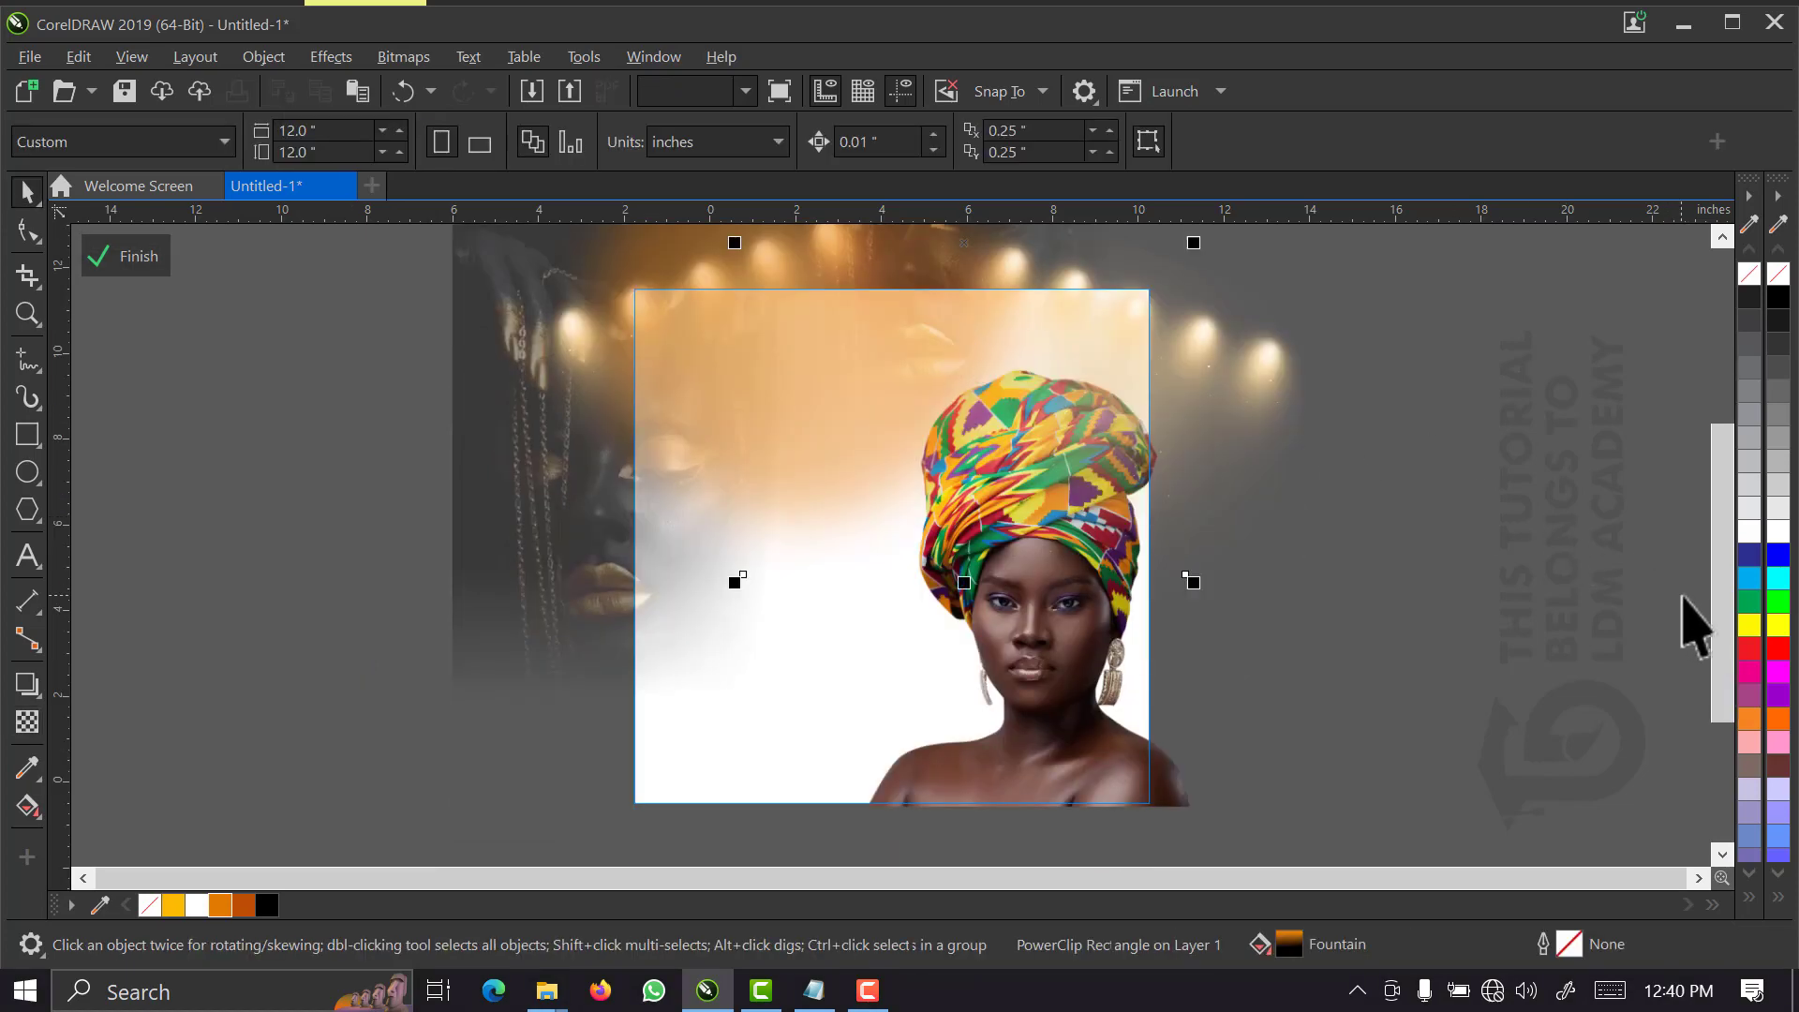
scroll(1724, 581, "up", 5)
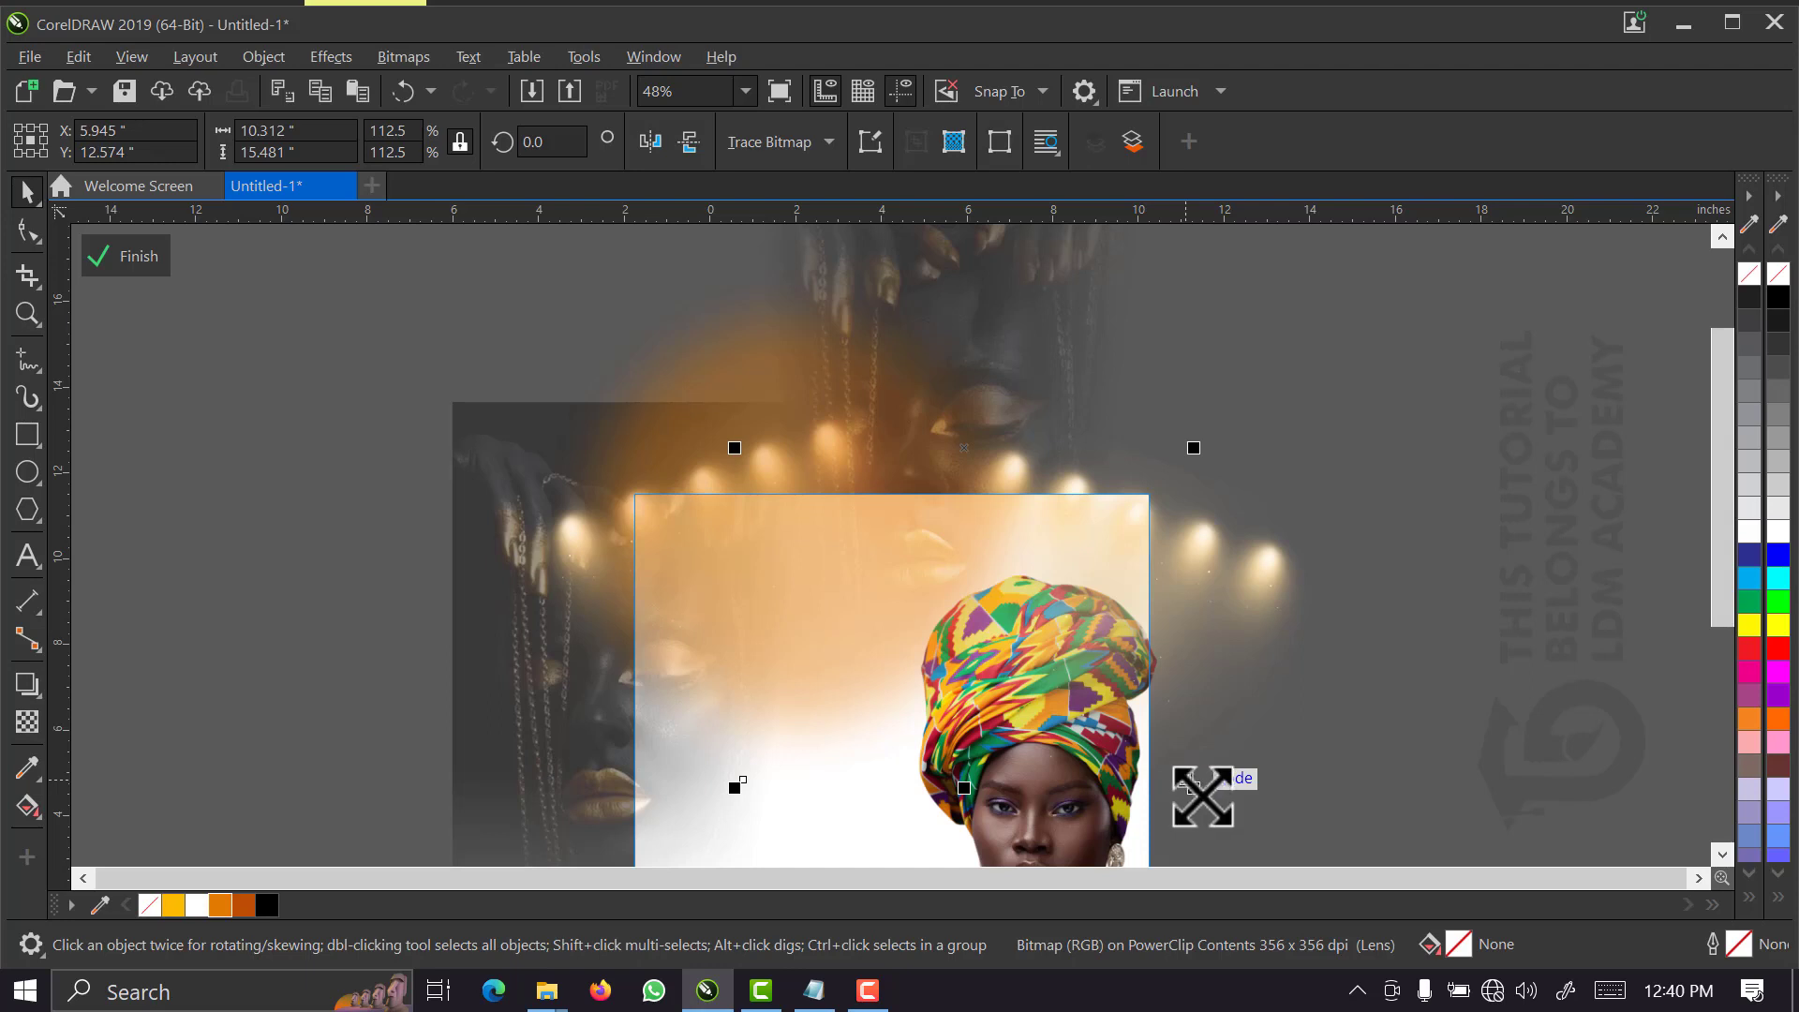
left_click_drag(1203, 796, 1218, 812)
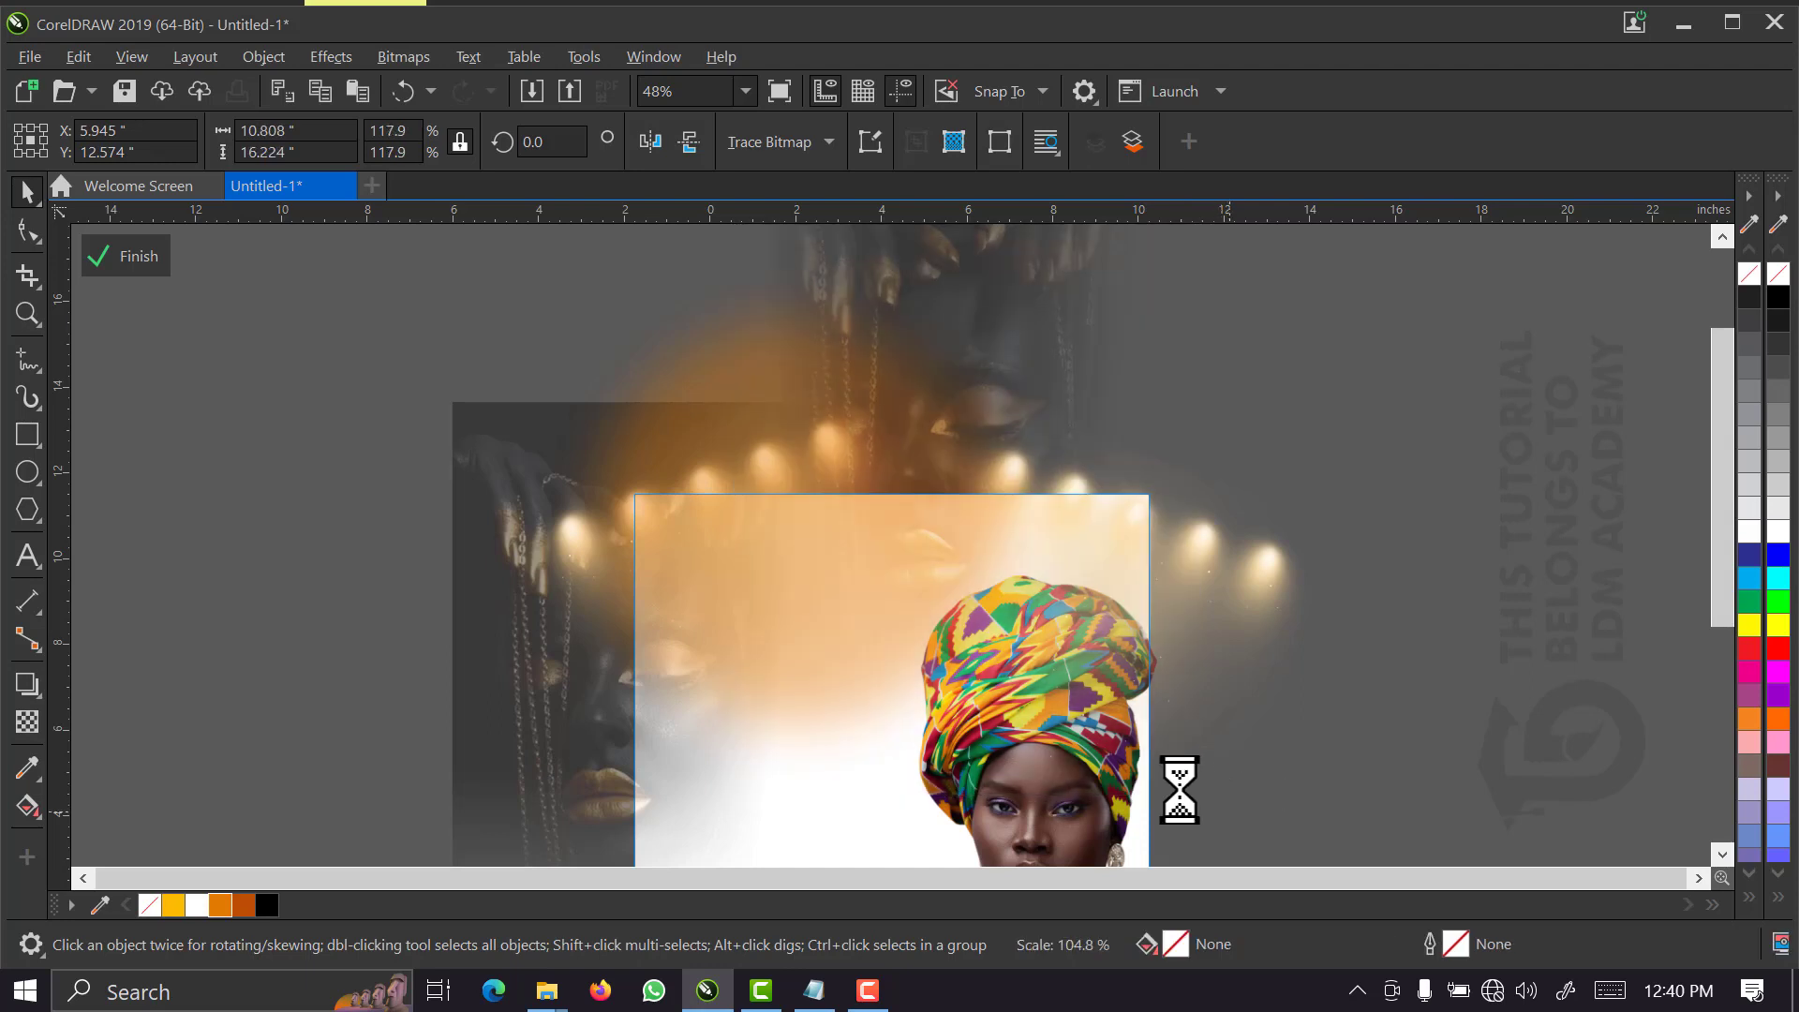
left_click_drag(958, 444, 980, 441)
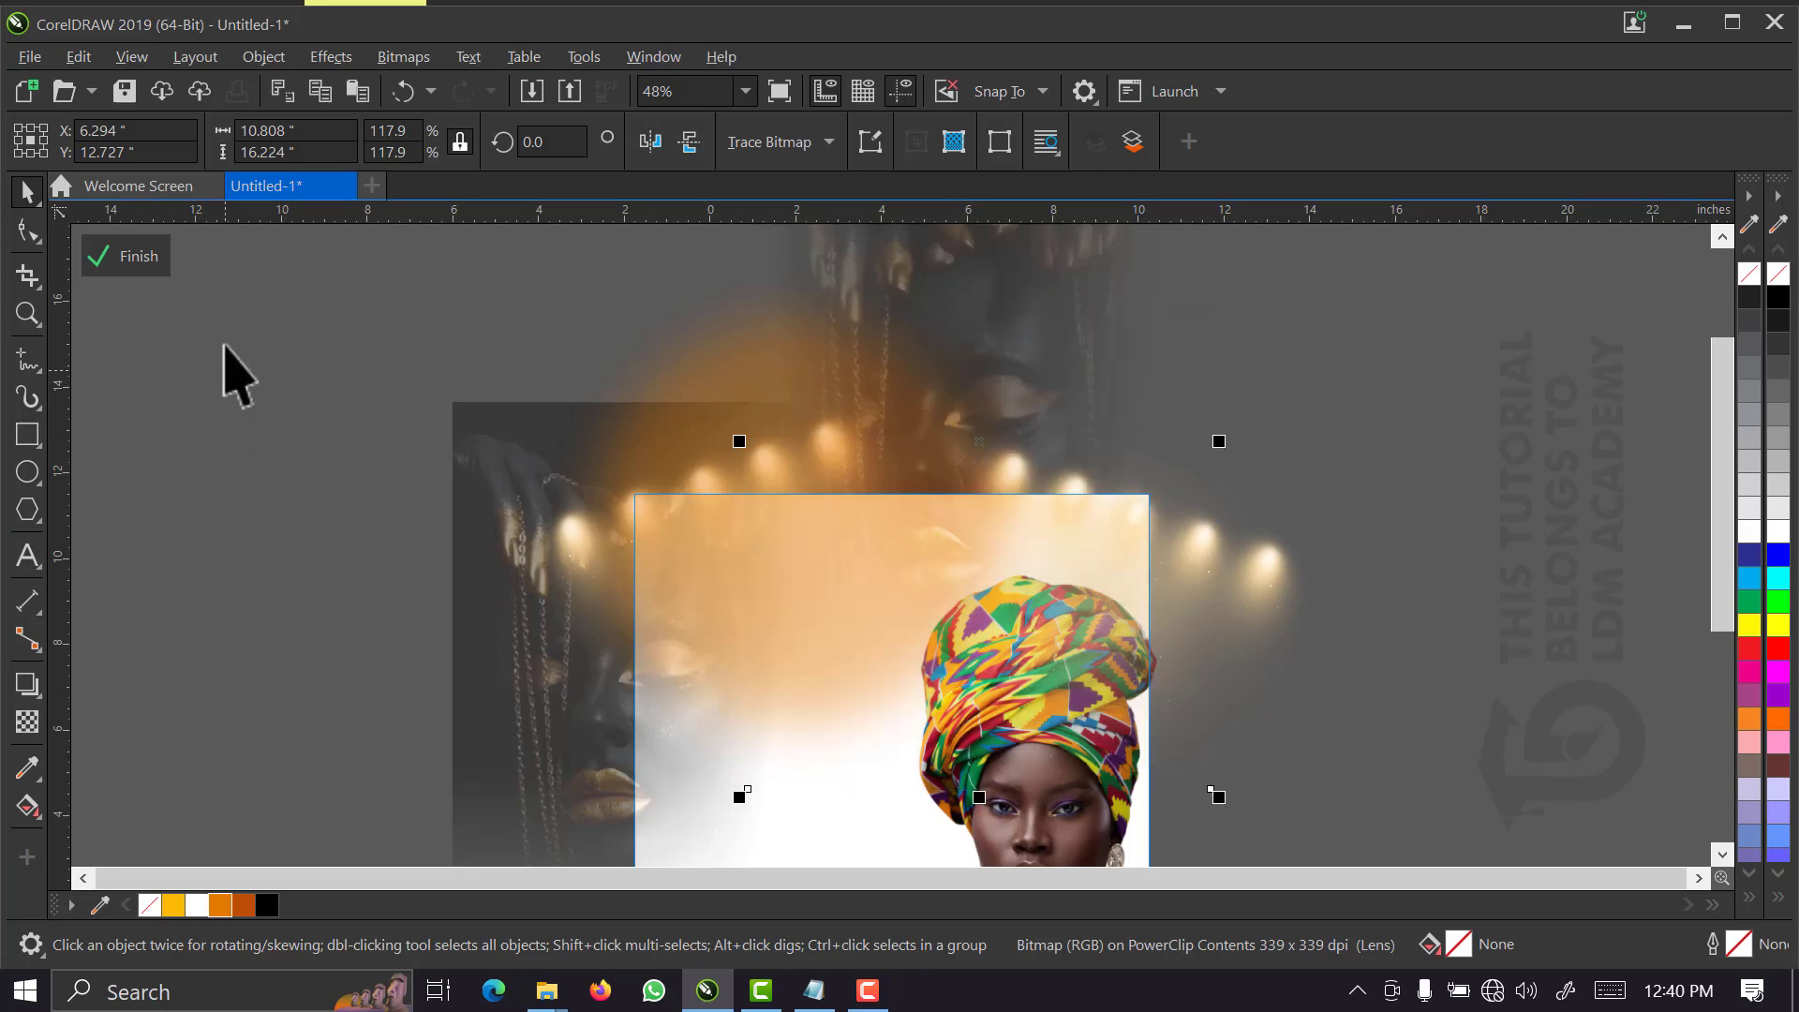
left_click(139, 257)
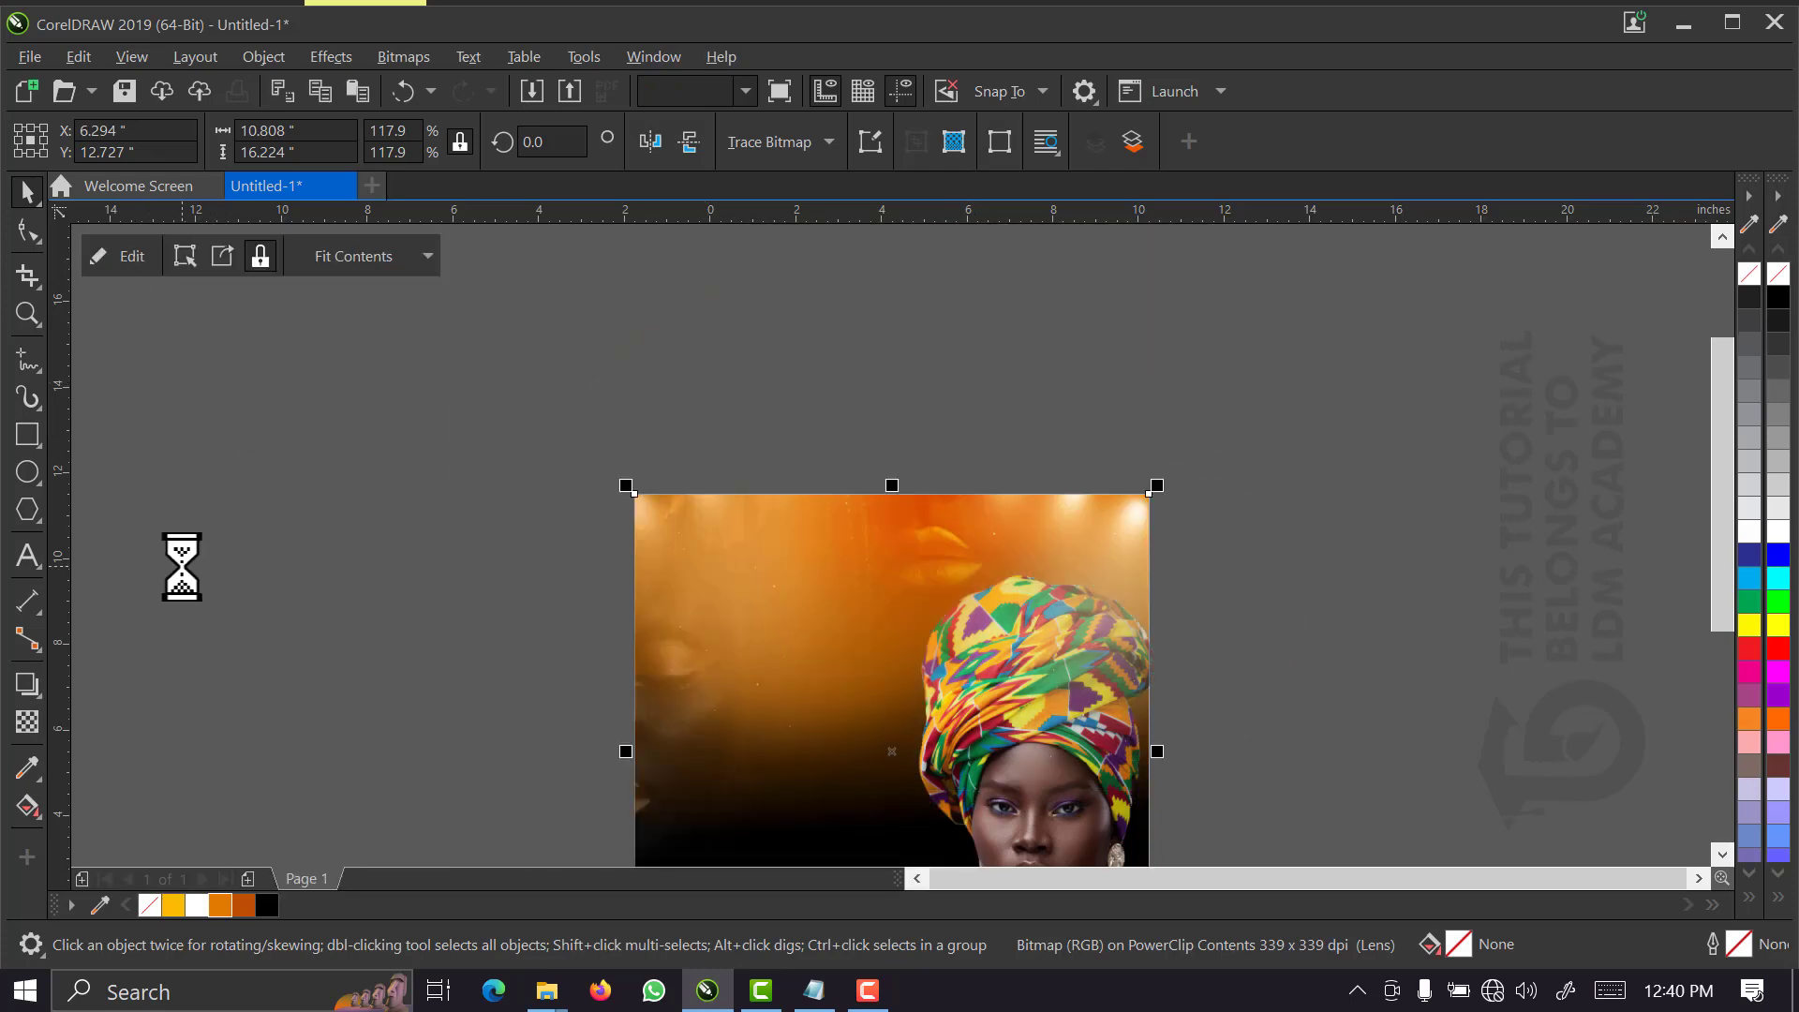
left_click(731, 132)
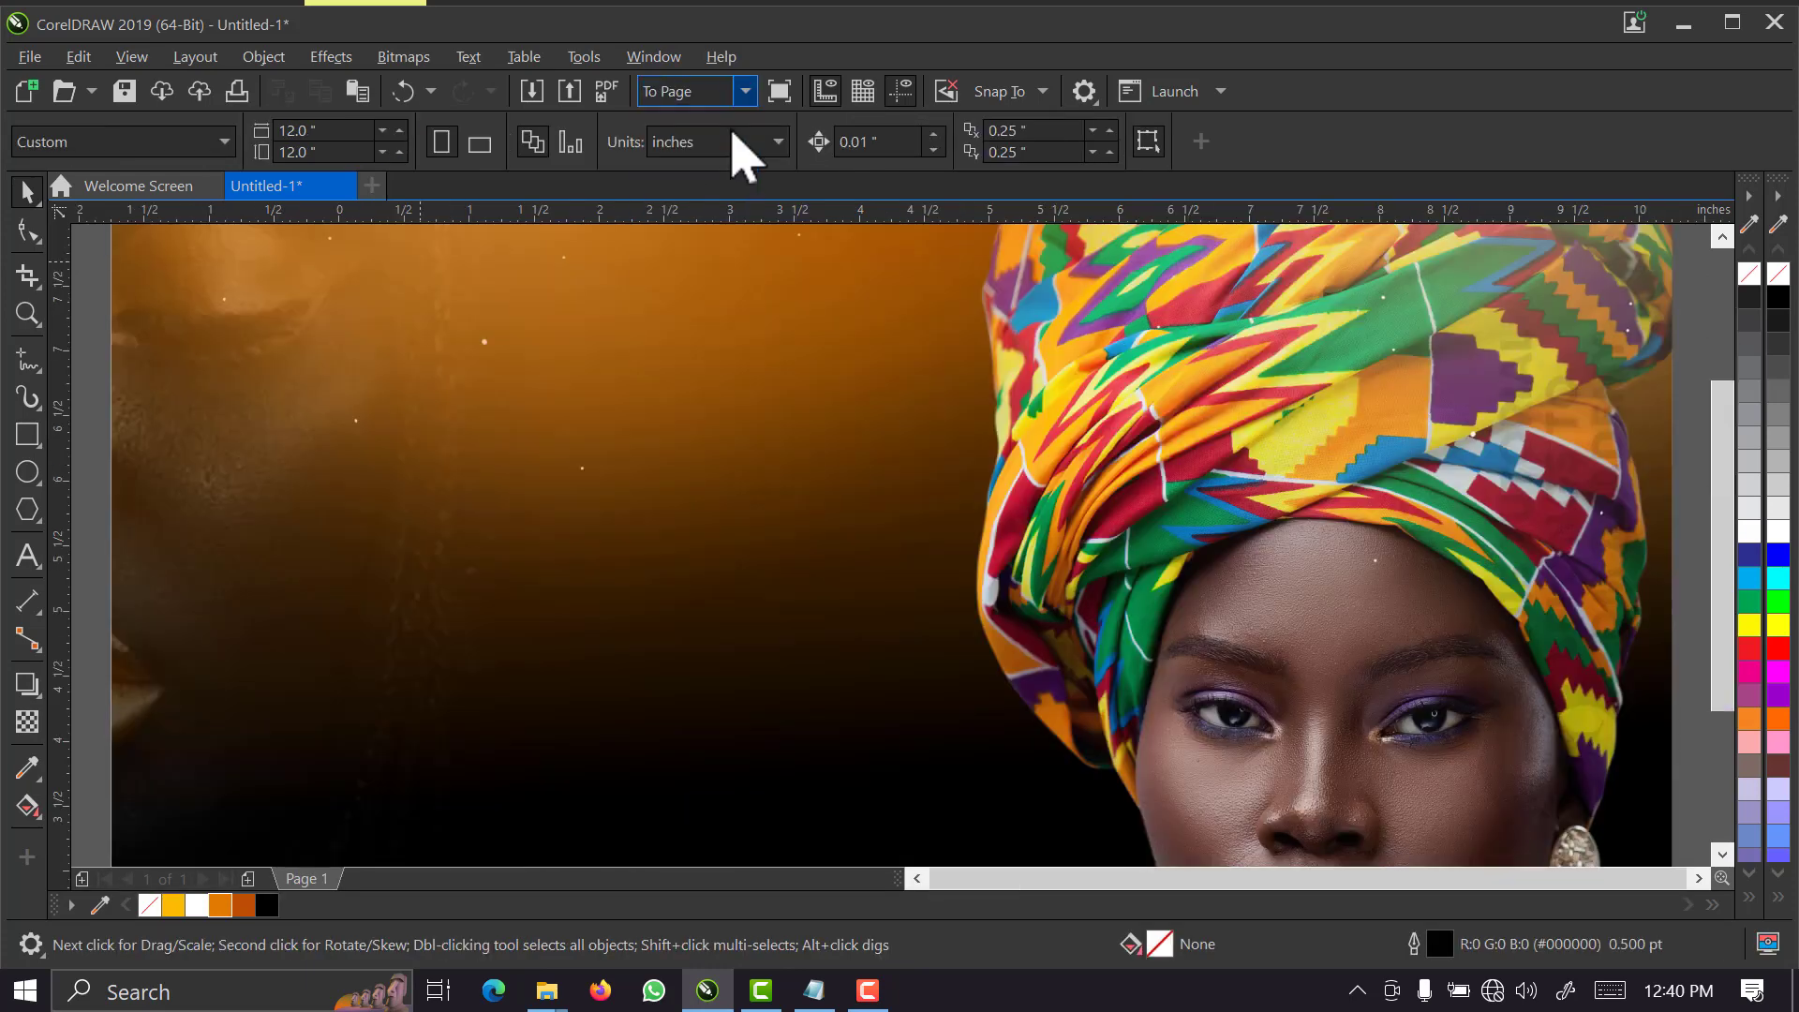
left_click(886, 468)
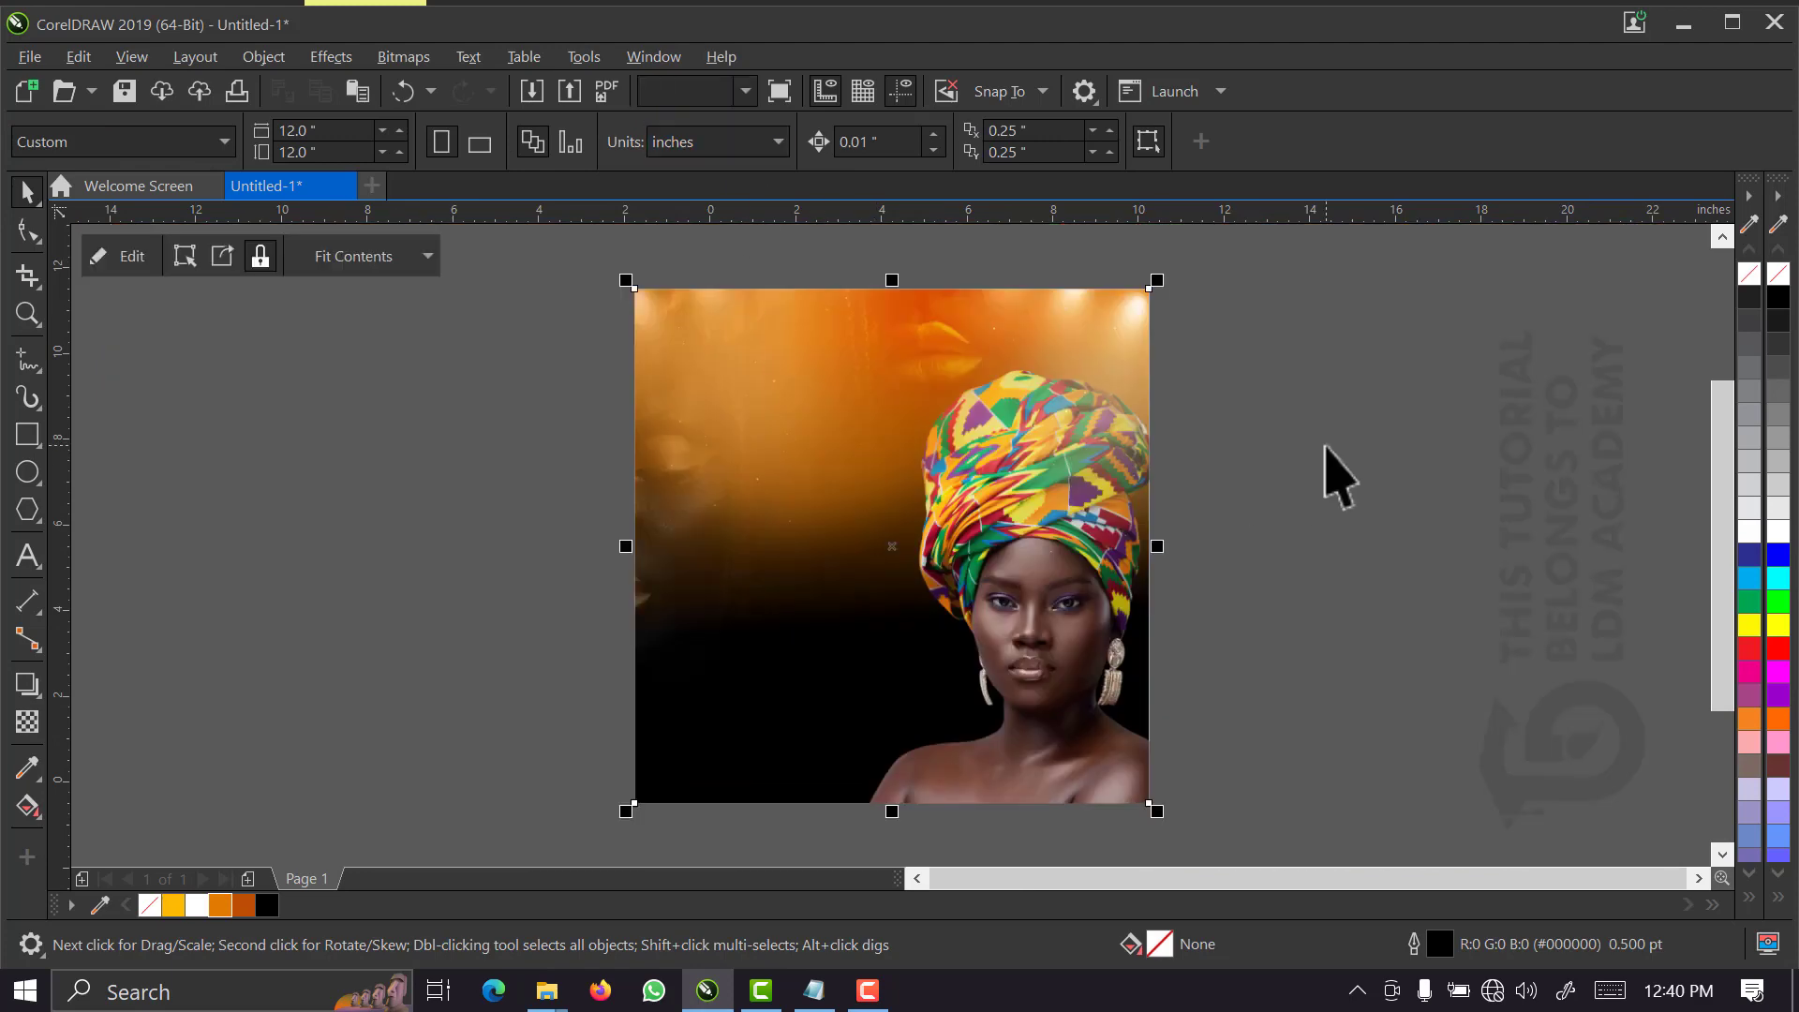
key("Escape")
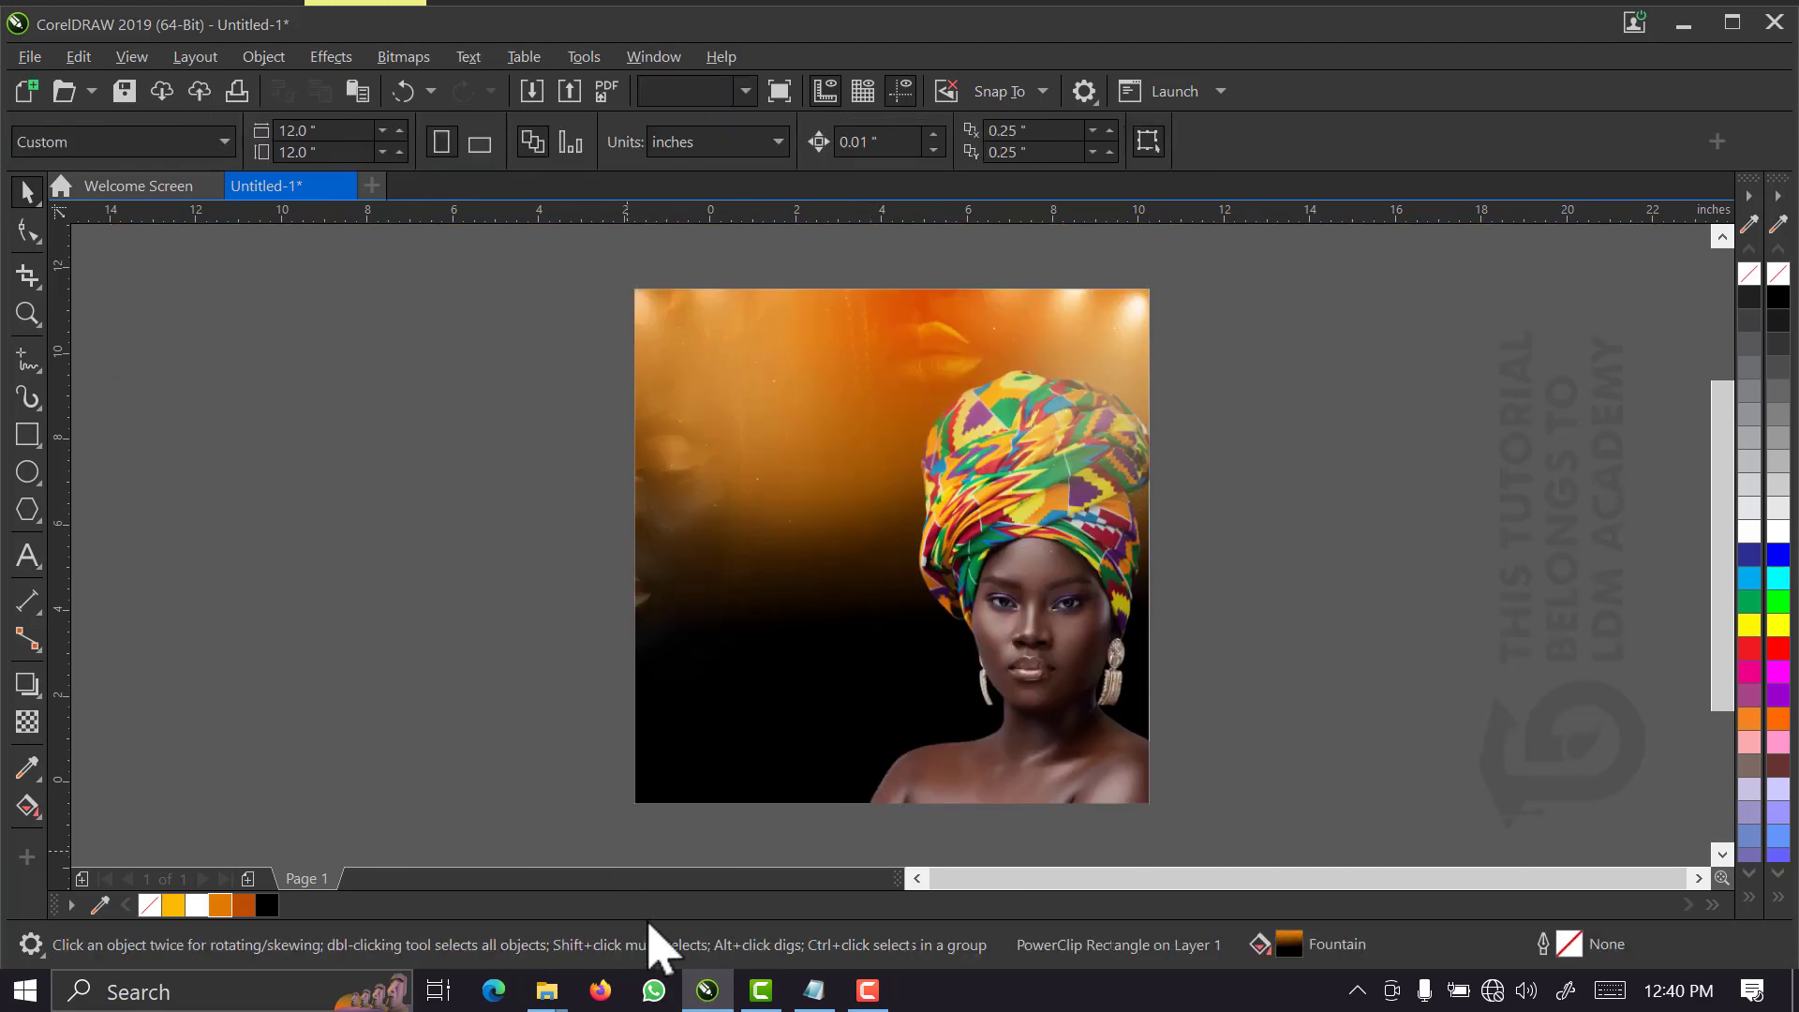
- Copy all the flyer text from the TEXT file in Notepad and paste it into CorelDRAW as artistic text left of the page
left_click(814, 990)
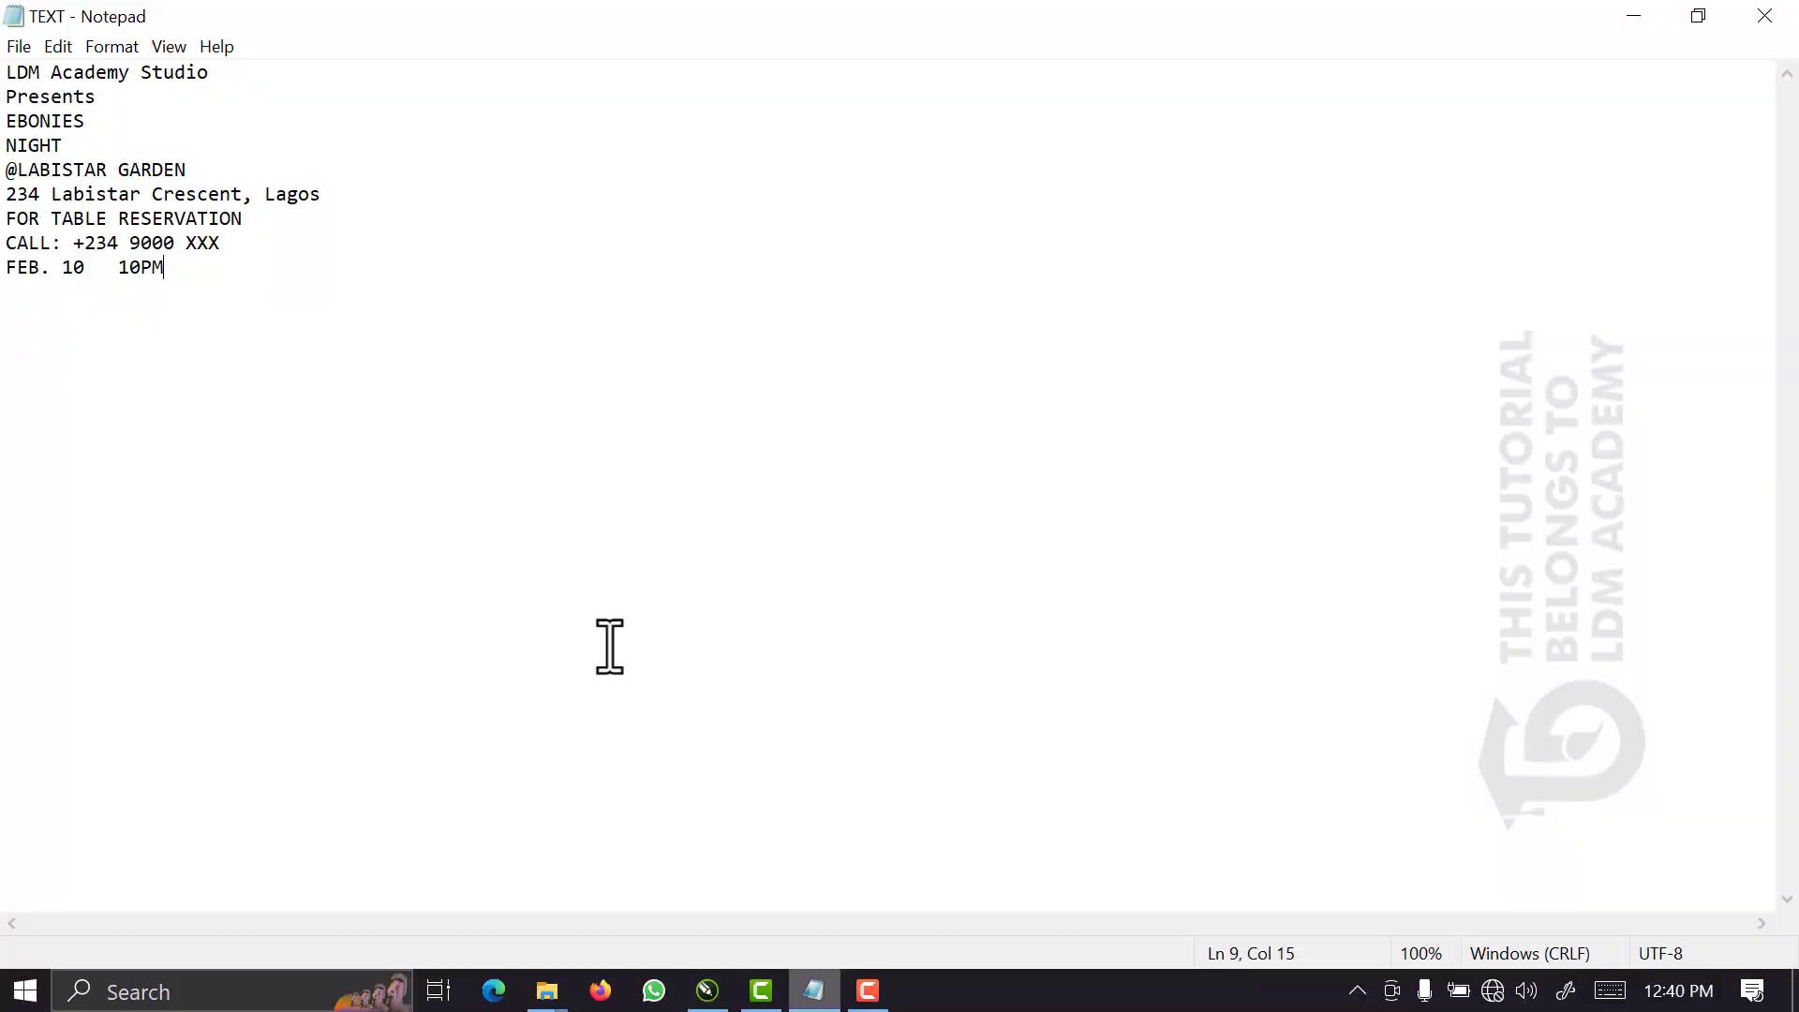
key("ctrl+a")
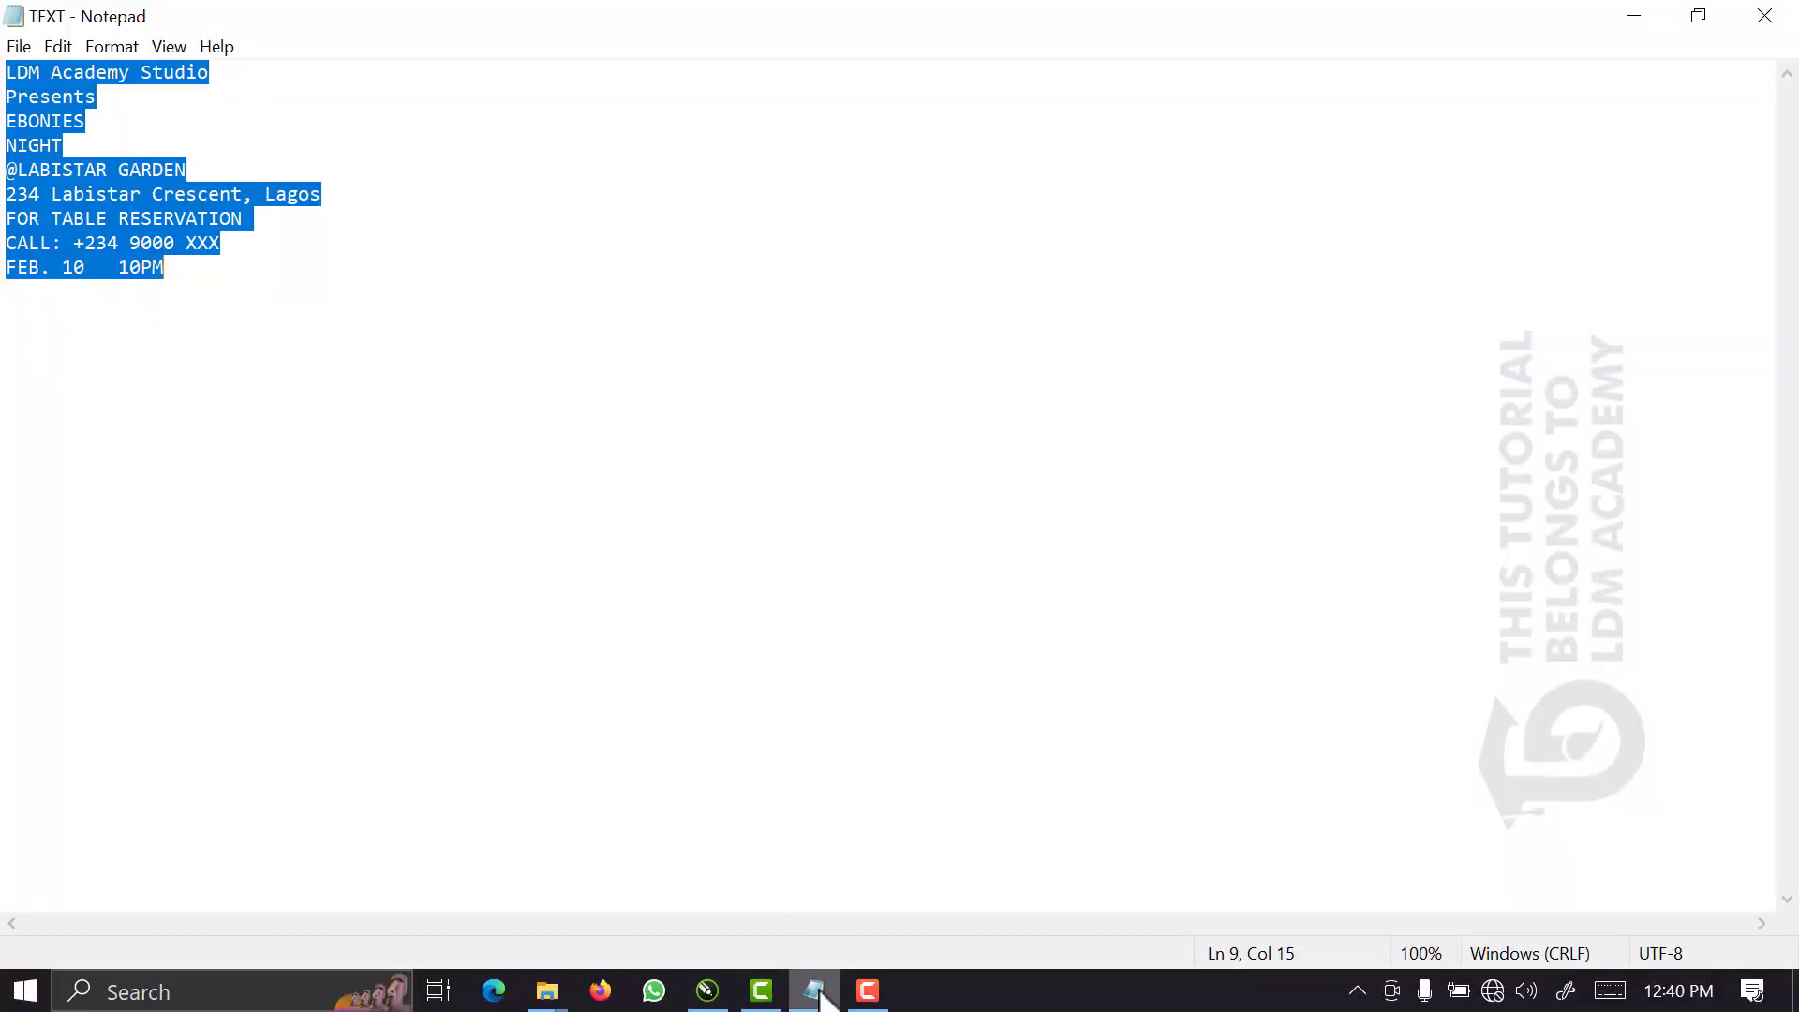
left_click(708, 991)
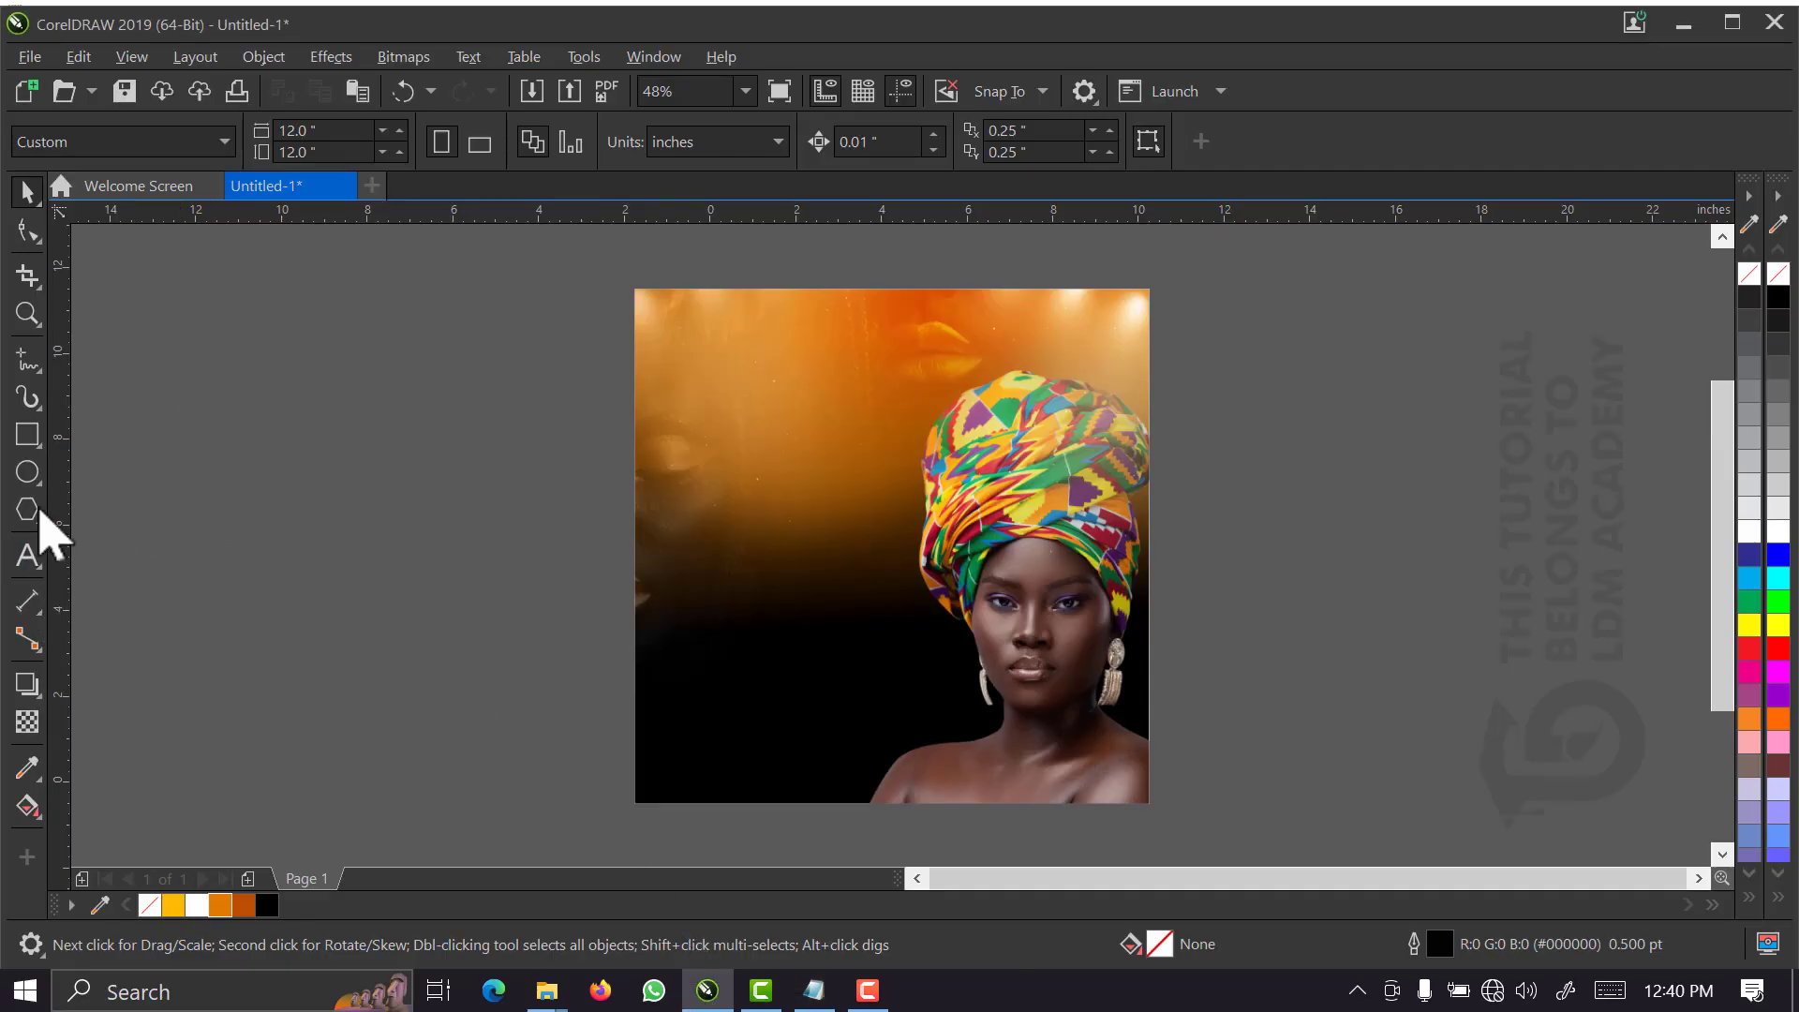
left_click(28, 556)
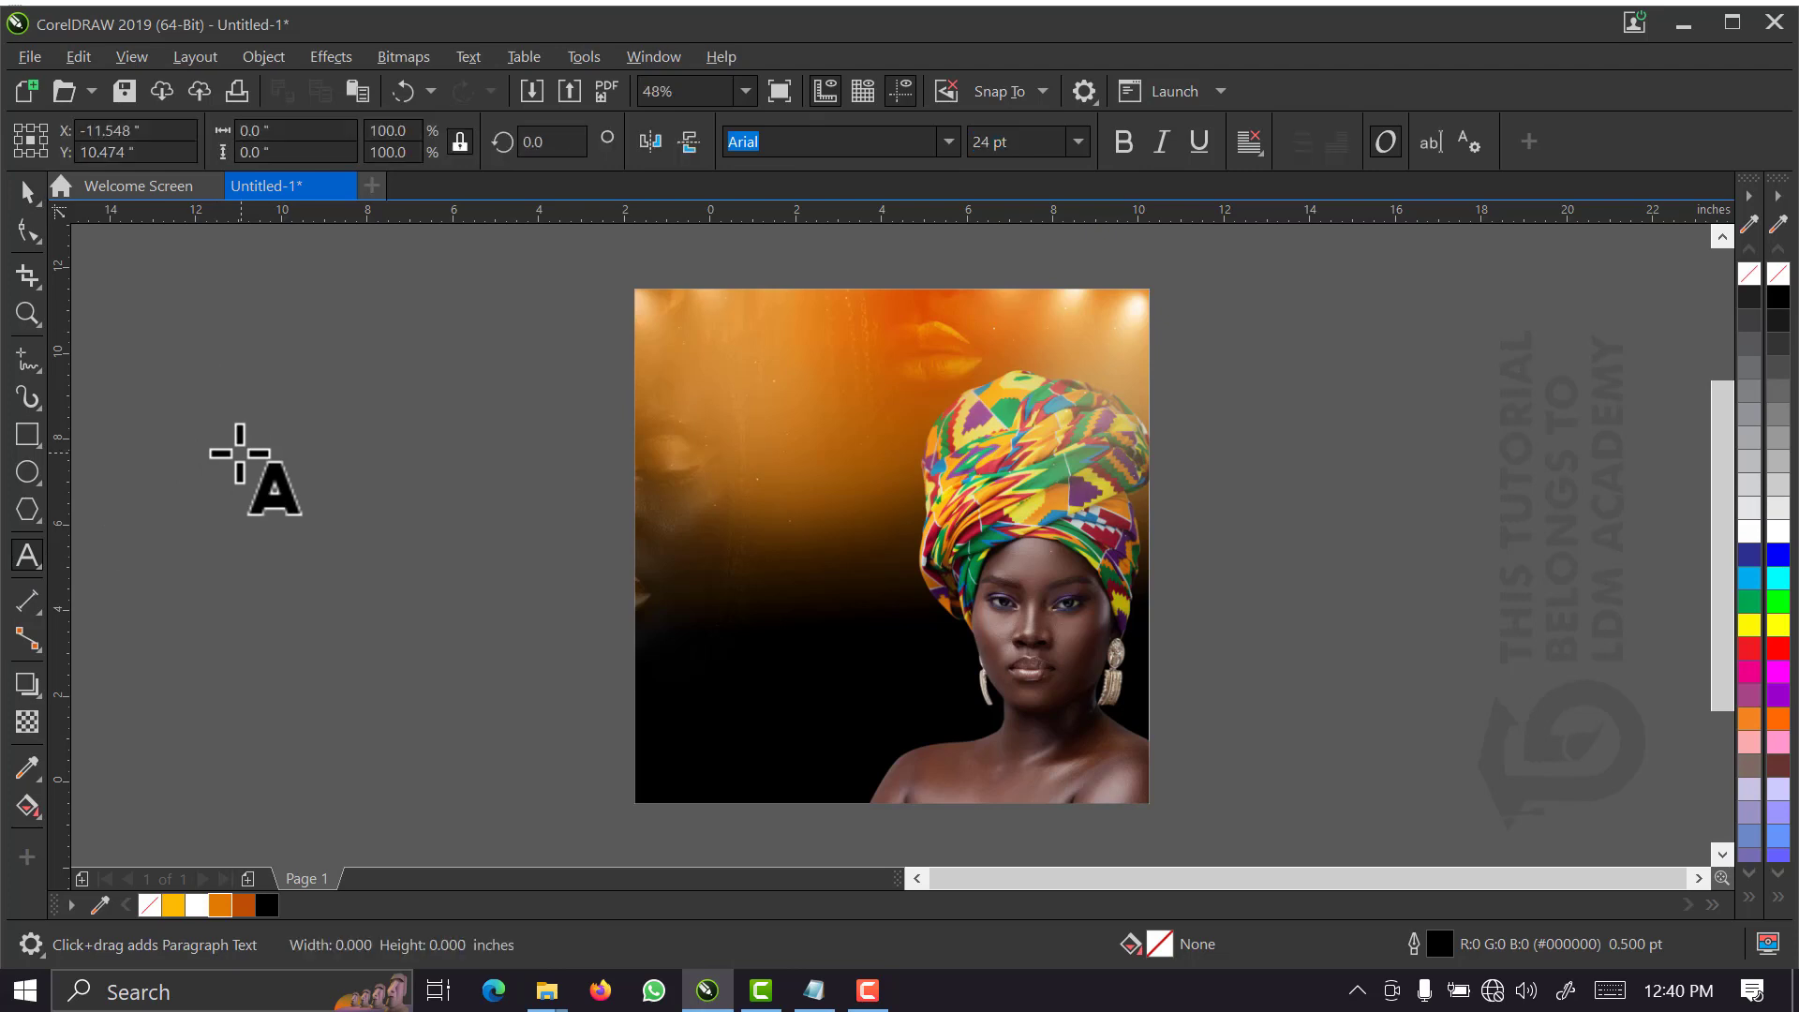
key("ctrl+v")
left_click(28, 192)
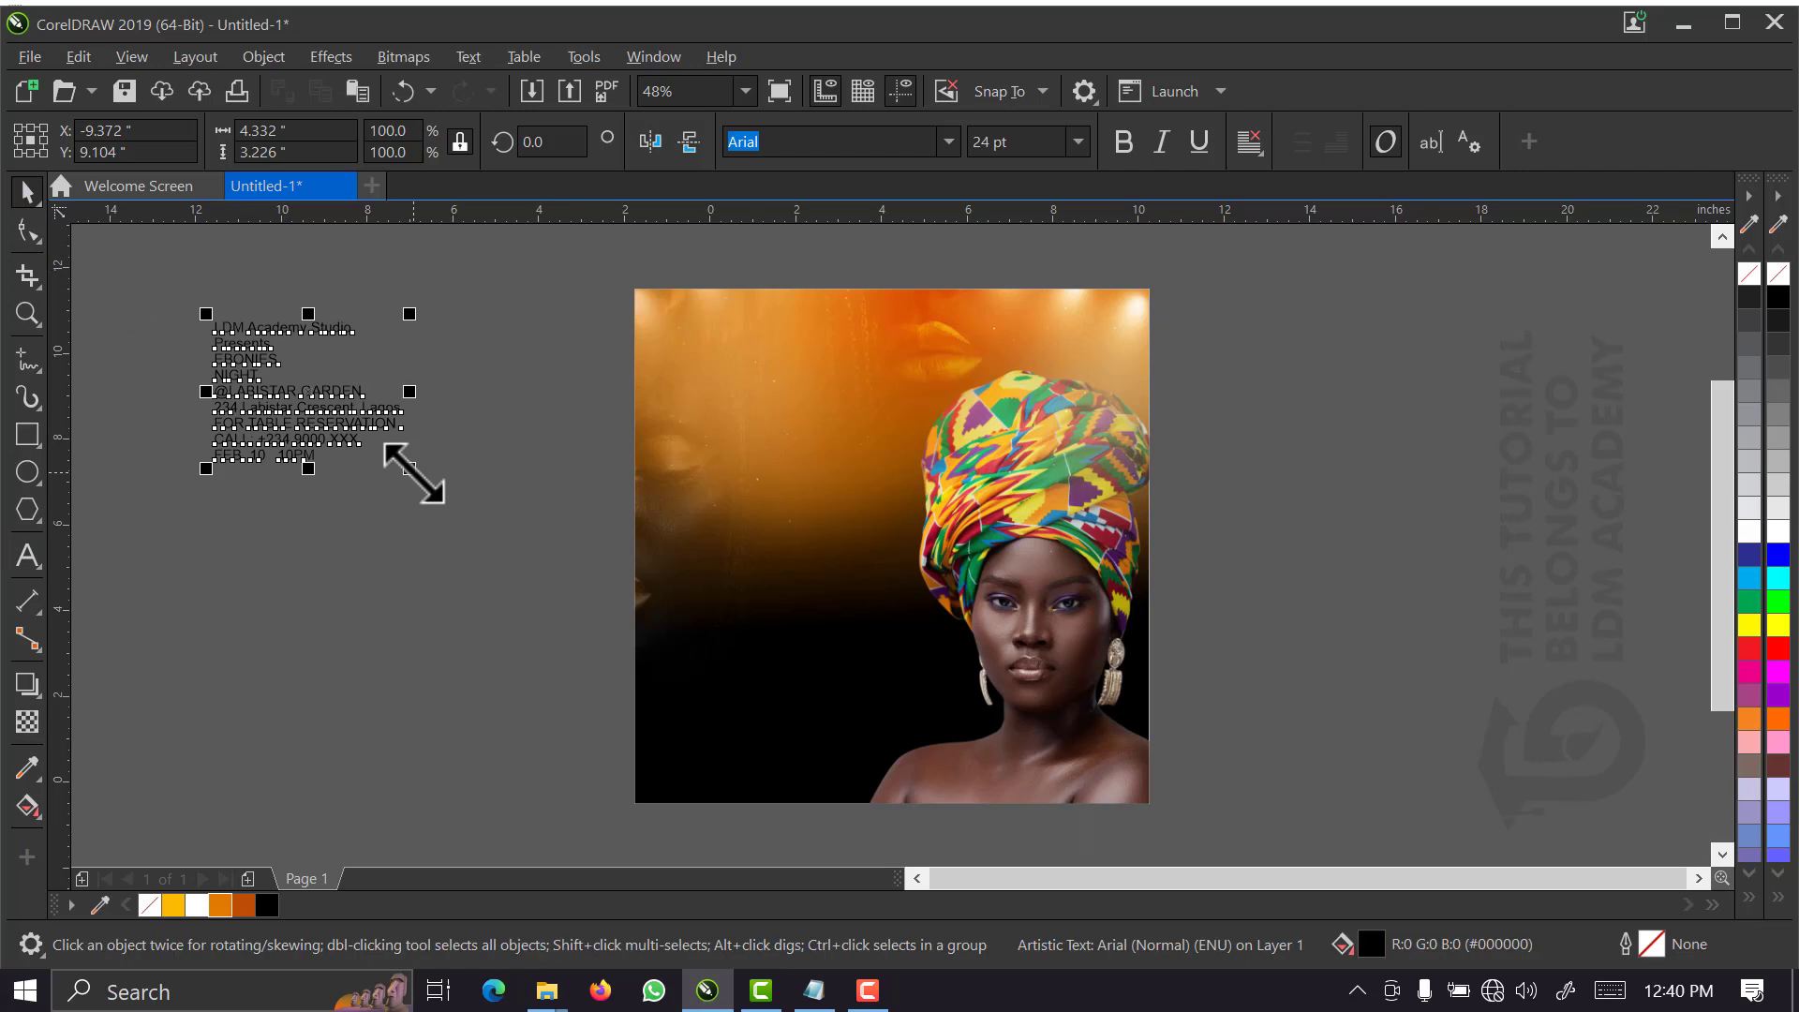
- Break the pasted text into separate lines, enlarge them together to about 7.8 by 5.8 inches, and shift them down and right
key("ctrl+k")
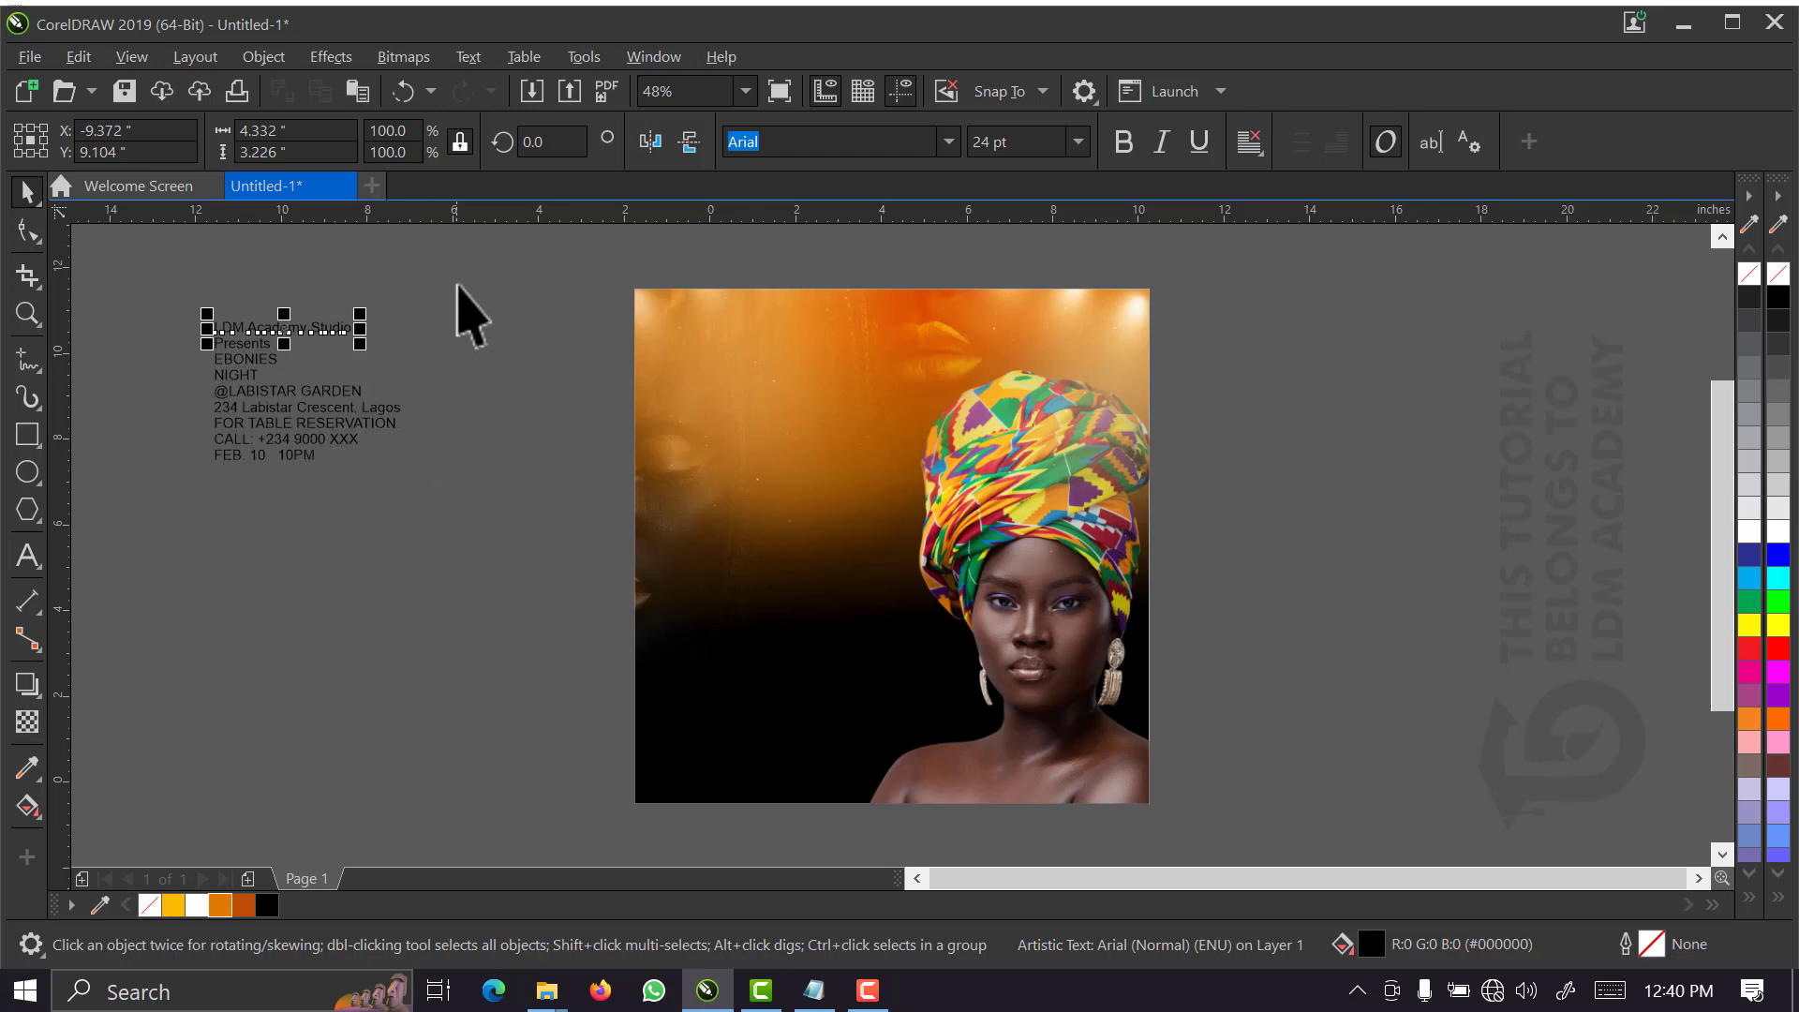
left_click_drag(469, 276, 97, 589)
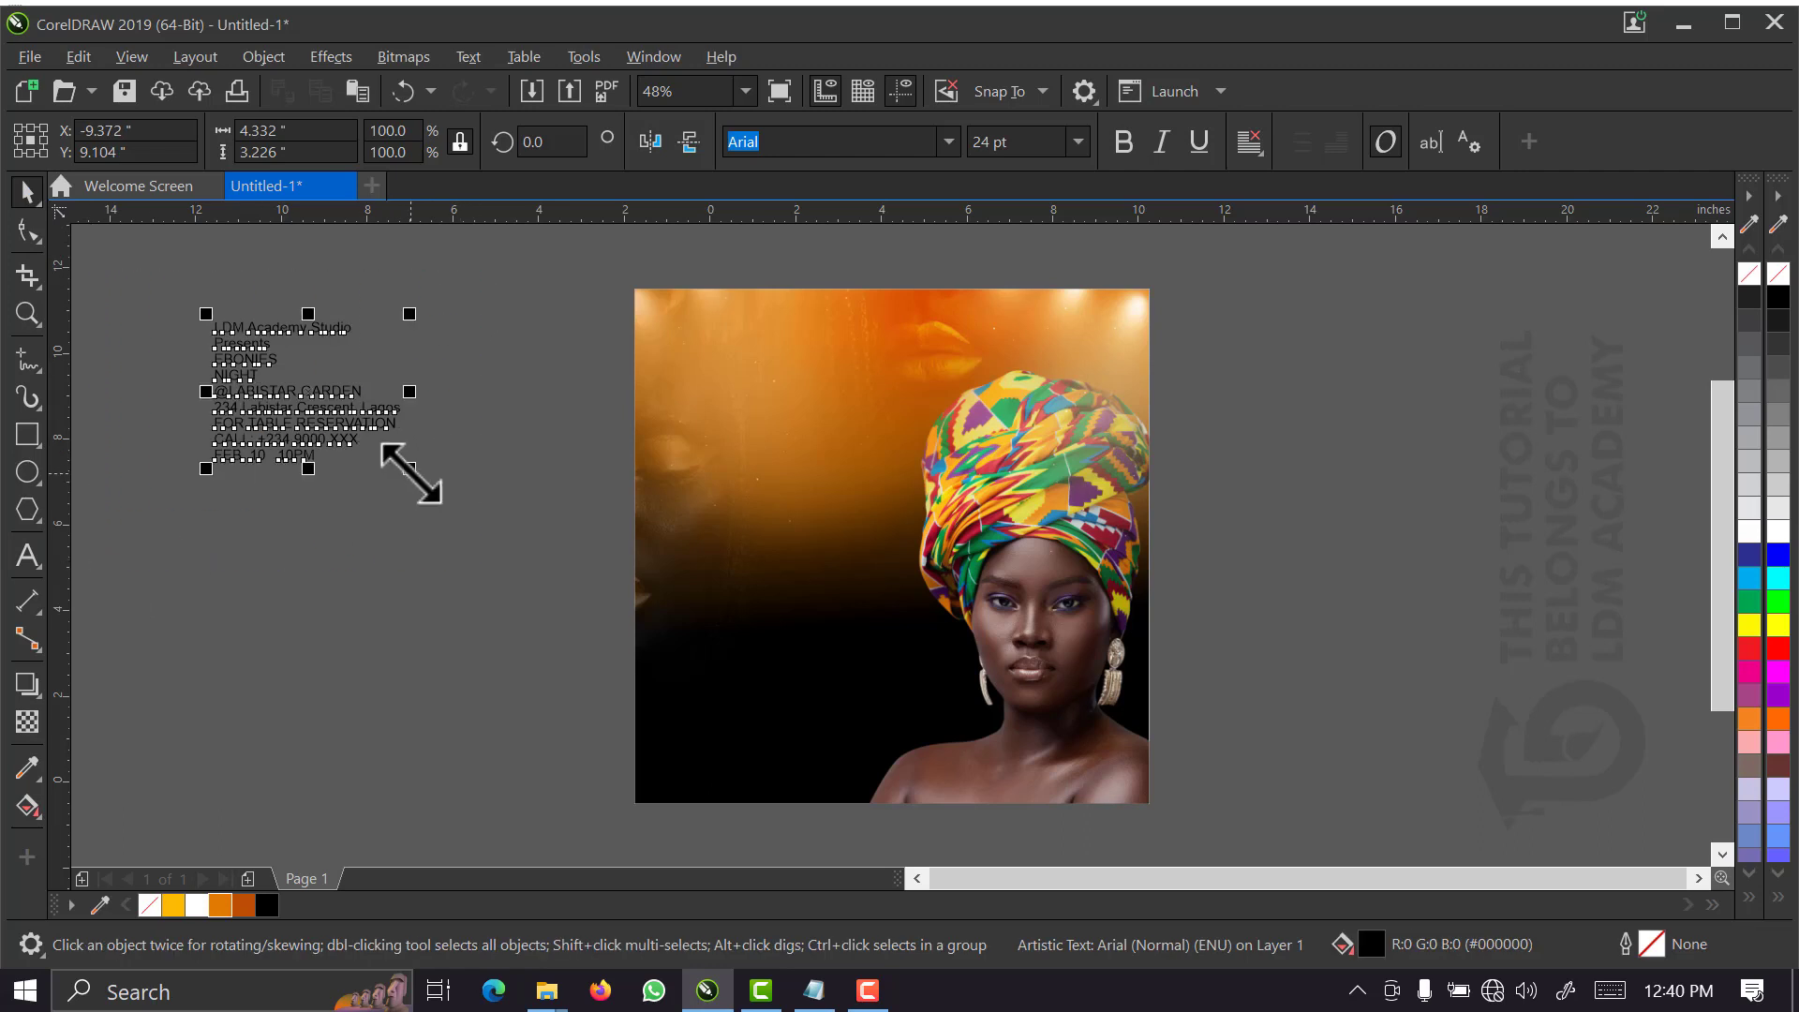
left_click_drag(410, 468, 562, 595)
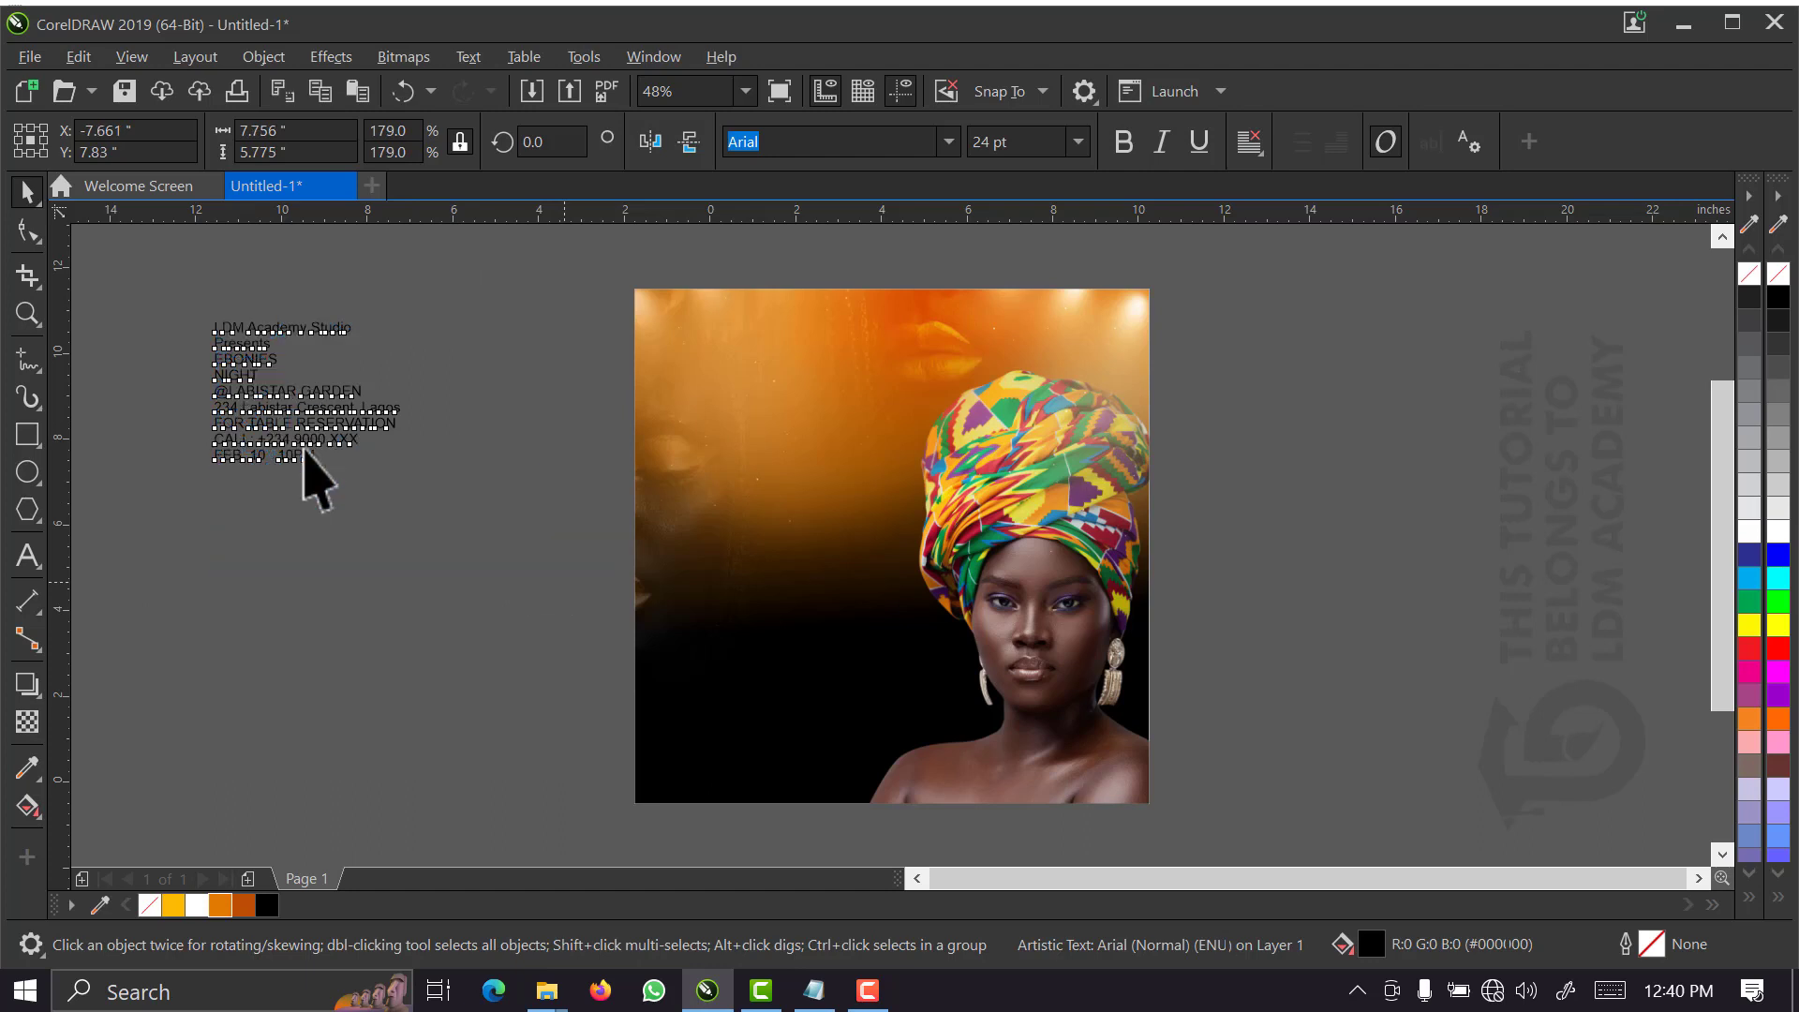
left_click_drag(317, 488, 370, 566)
left_click(367, 334)
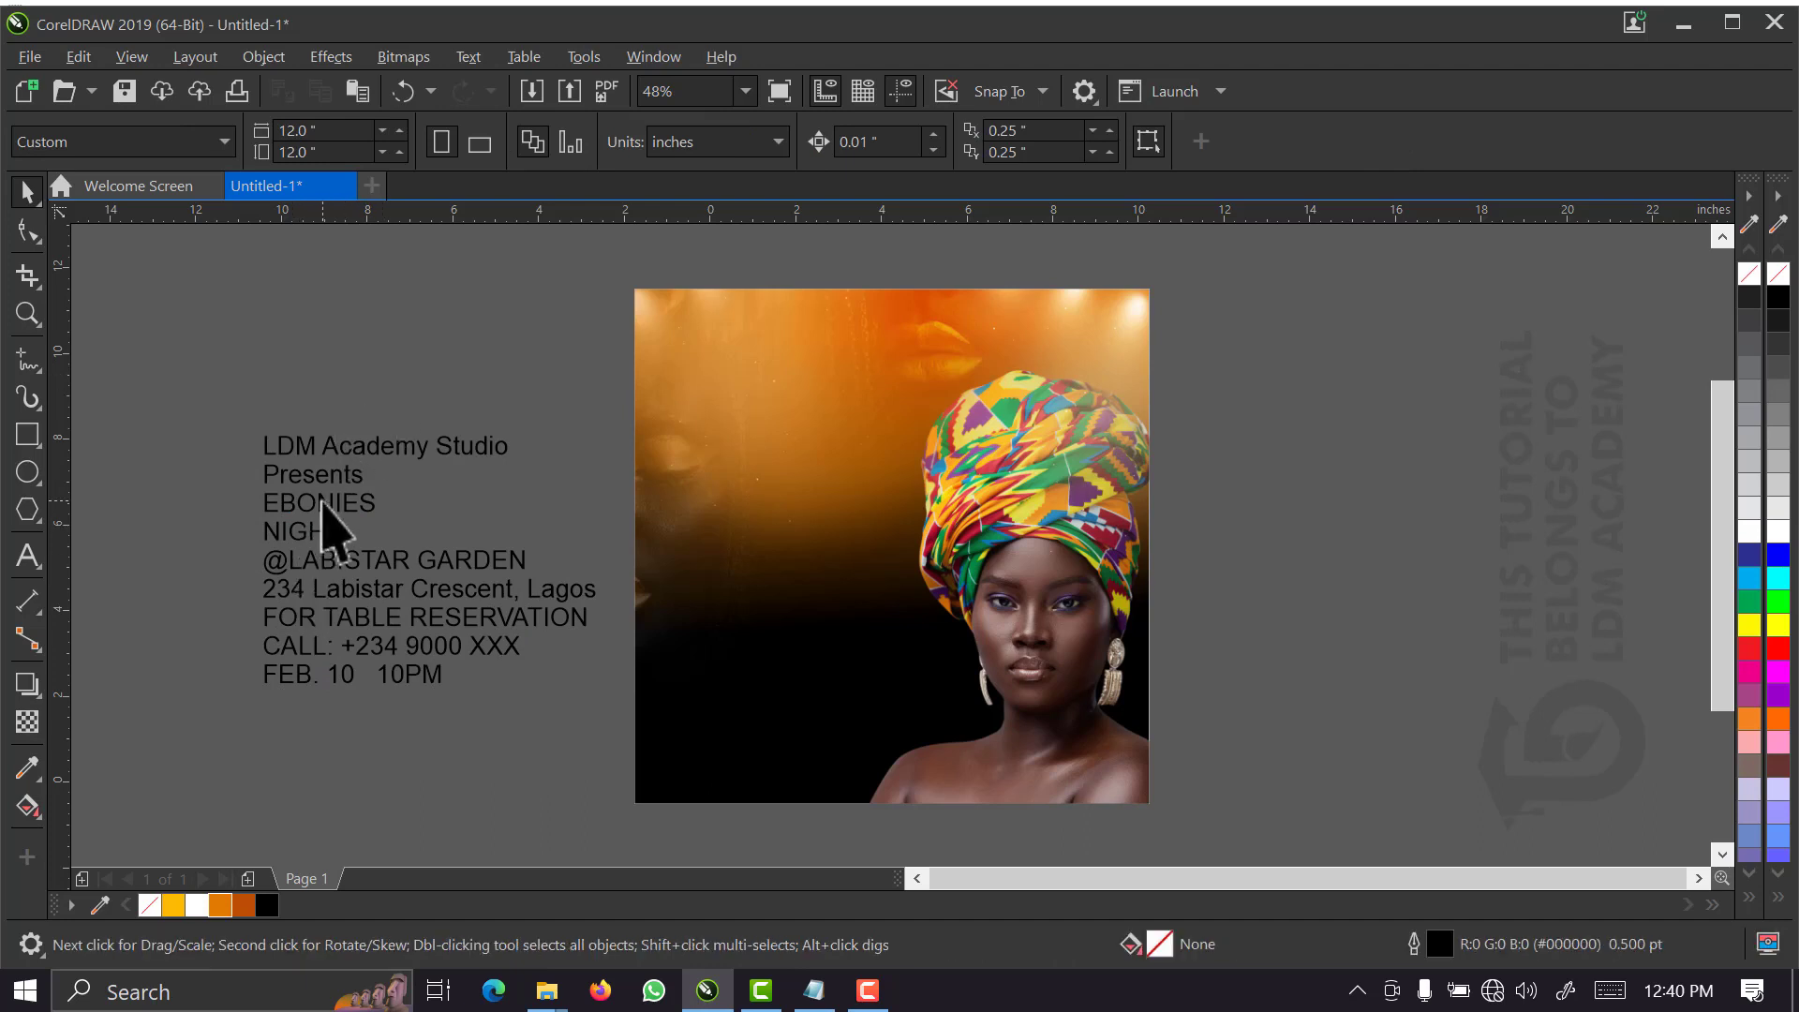
- Move the EBONIES and NIGHT lines together onto the flyer left of the woman and set their font to Bebas
left_click_drag(234, 487, 462, 575)
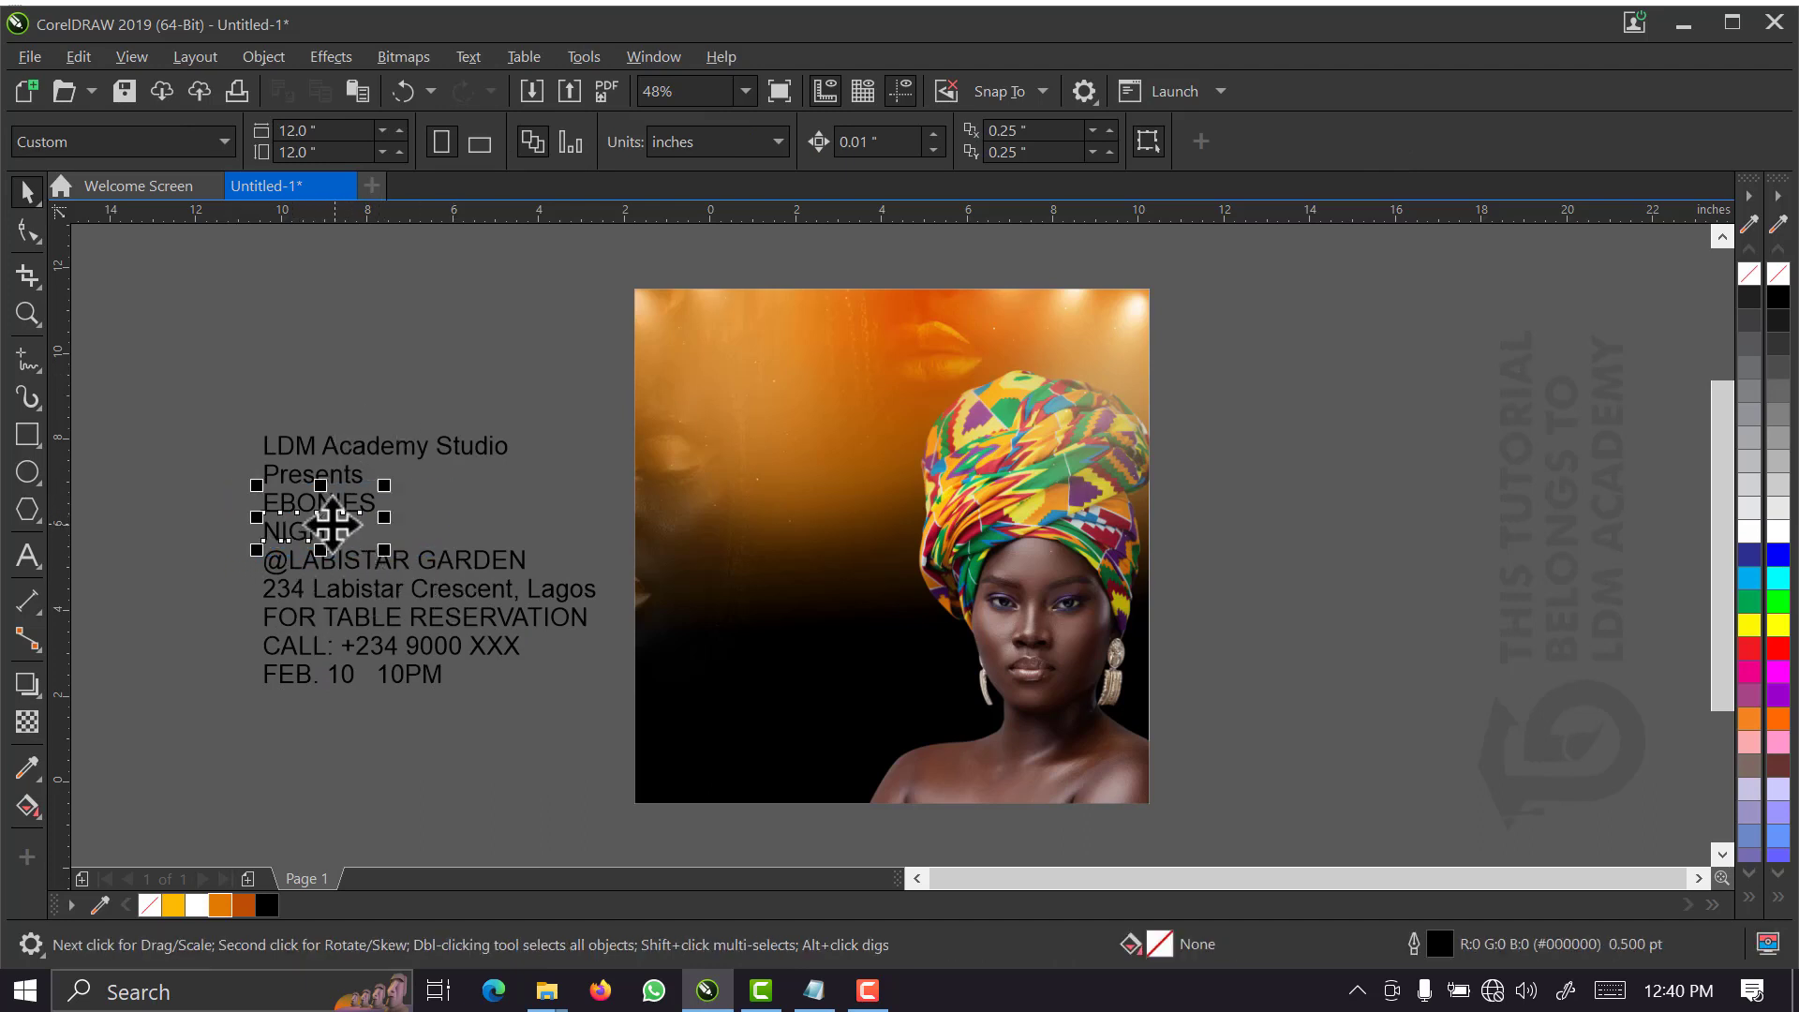
left_click_drag(333, 524, 766, 494)
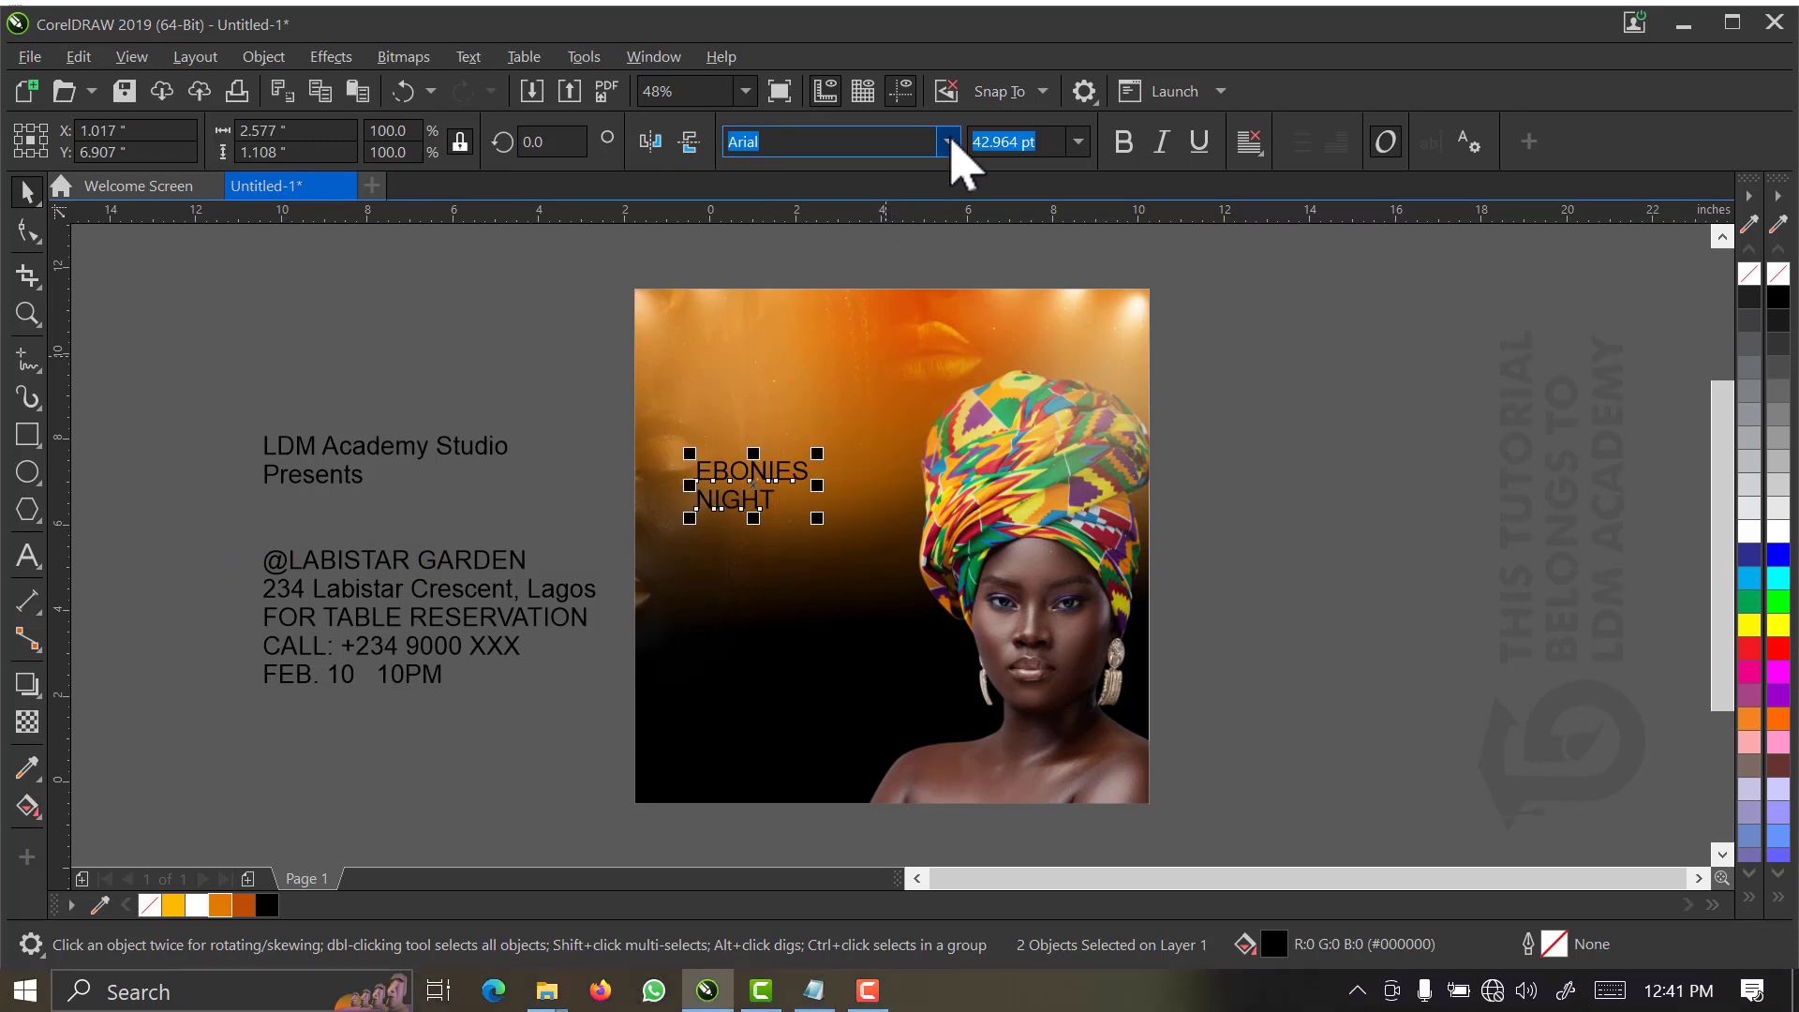
type("b")
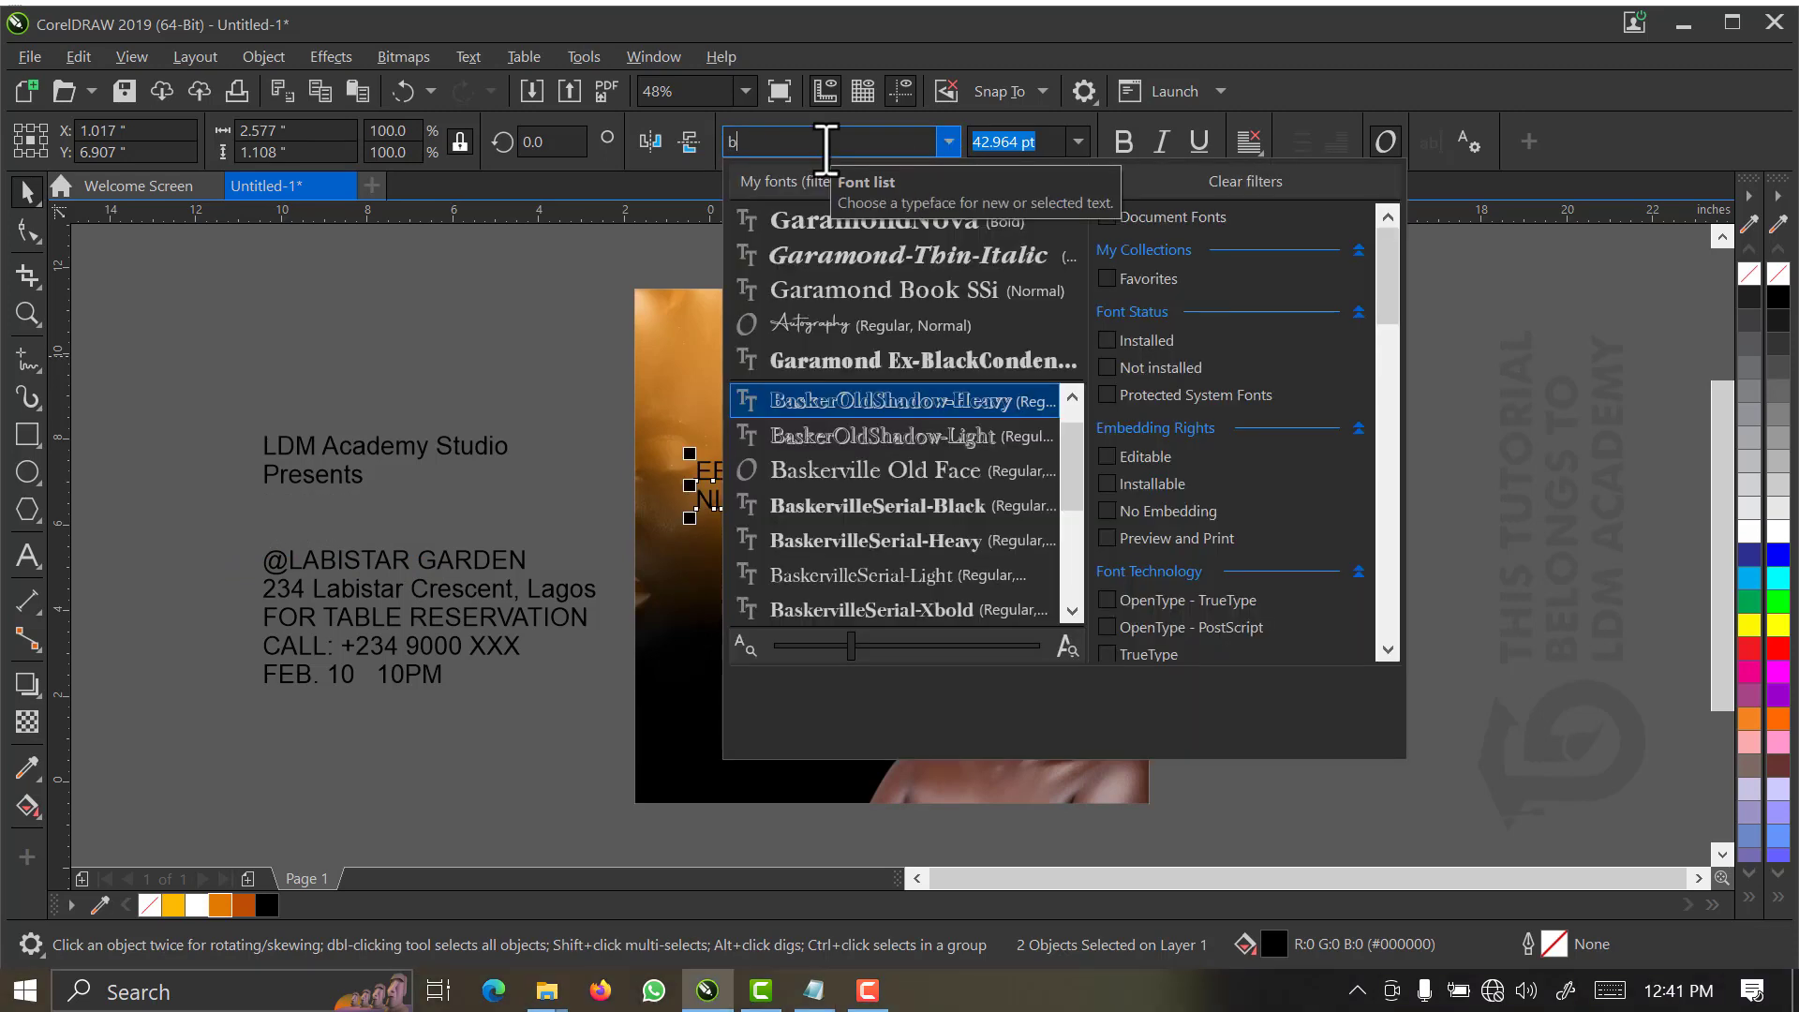
type("ebas")
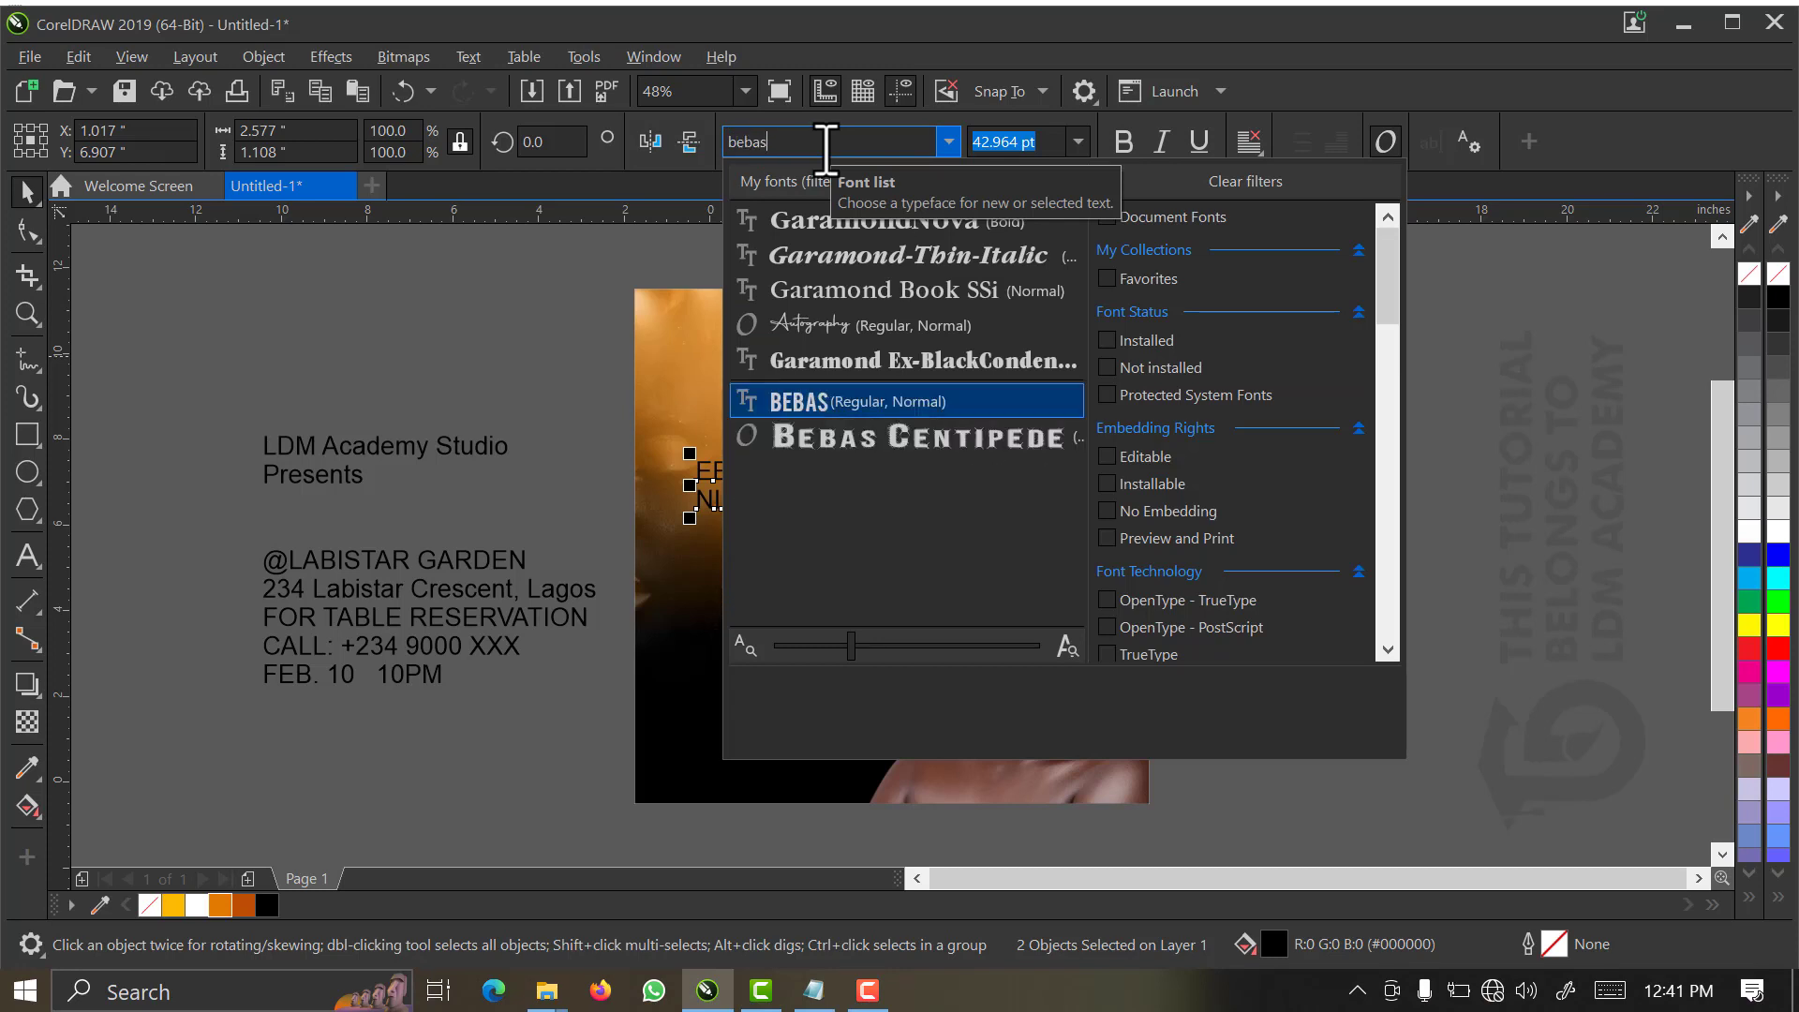
left_click(921, 403)
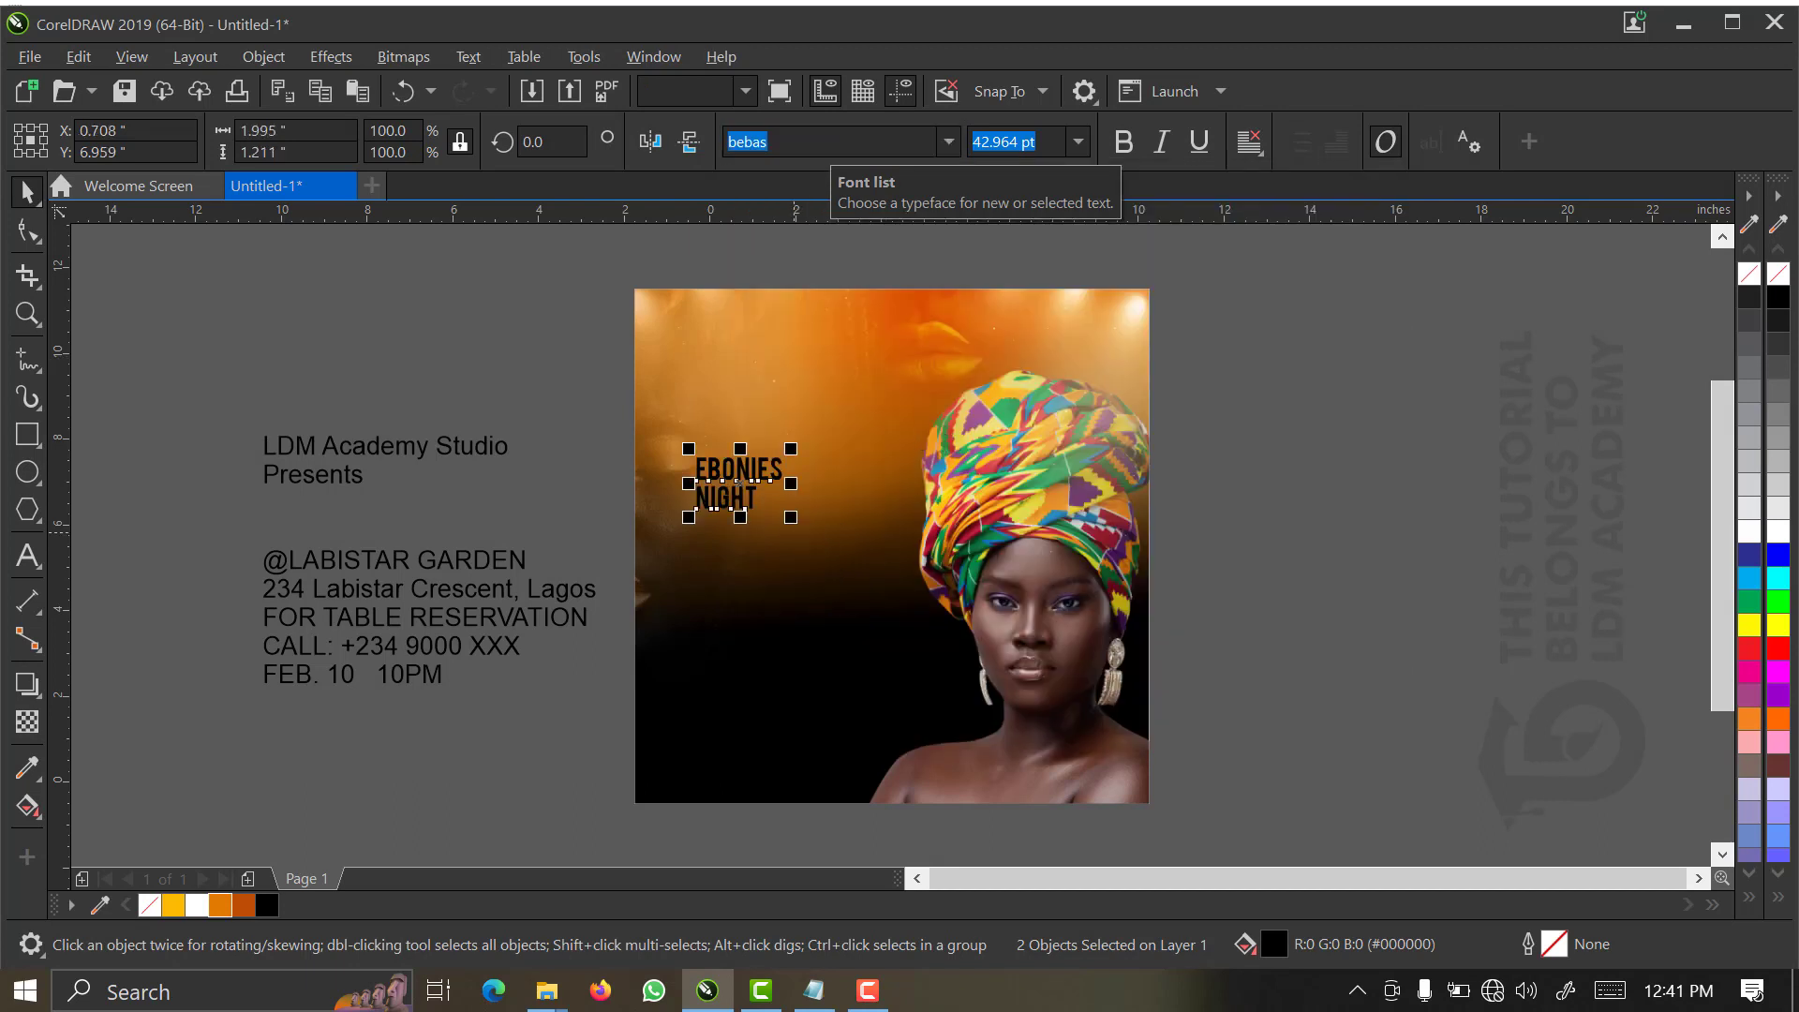
- Fill the EBONIES NIGHT title white and enlarge it to about 6.3 by 3.8 inches
left_click(1752, 532)
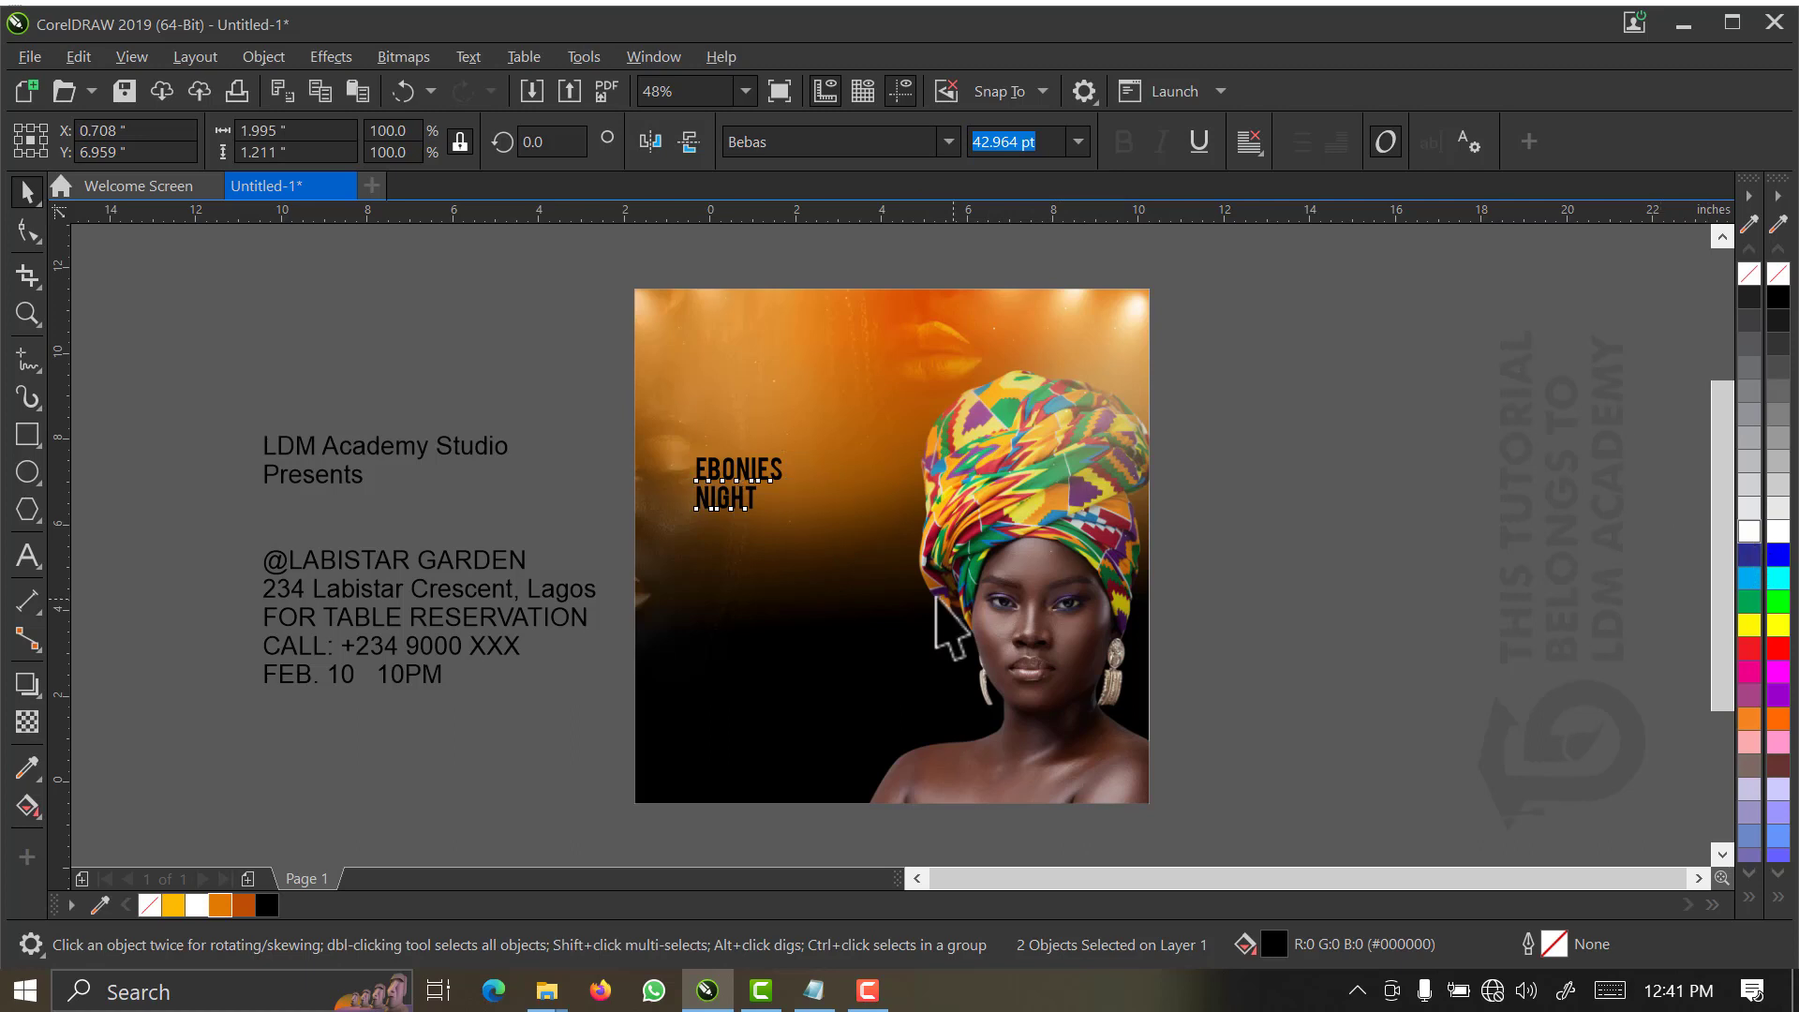
left_click_drag(796, 520, 985, 639)
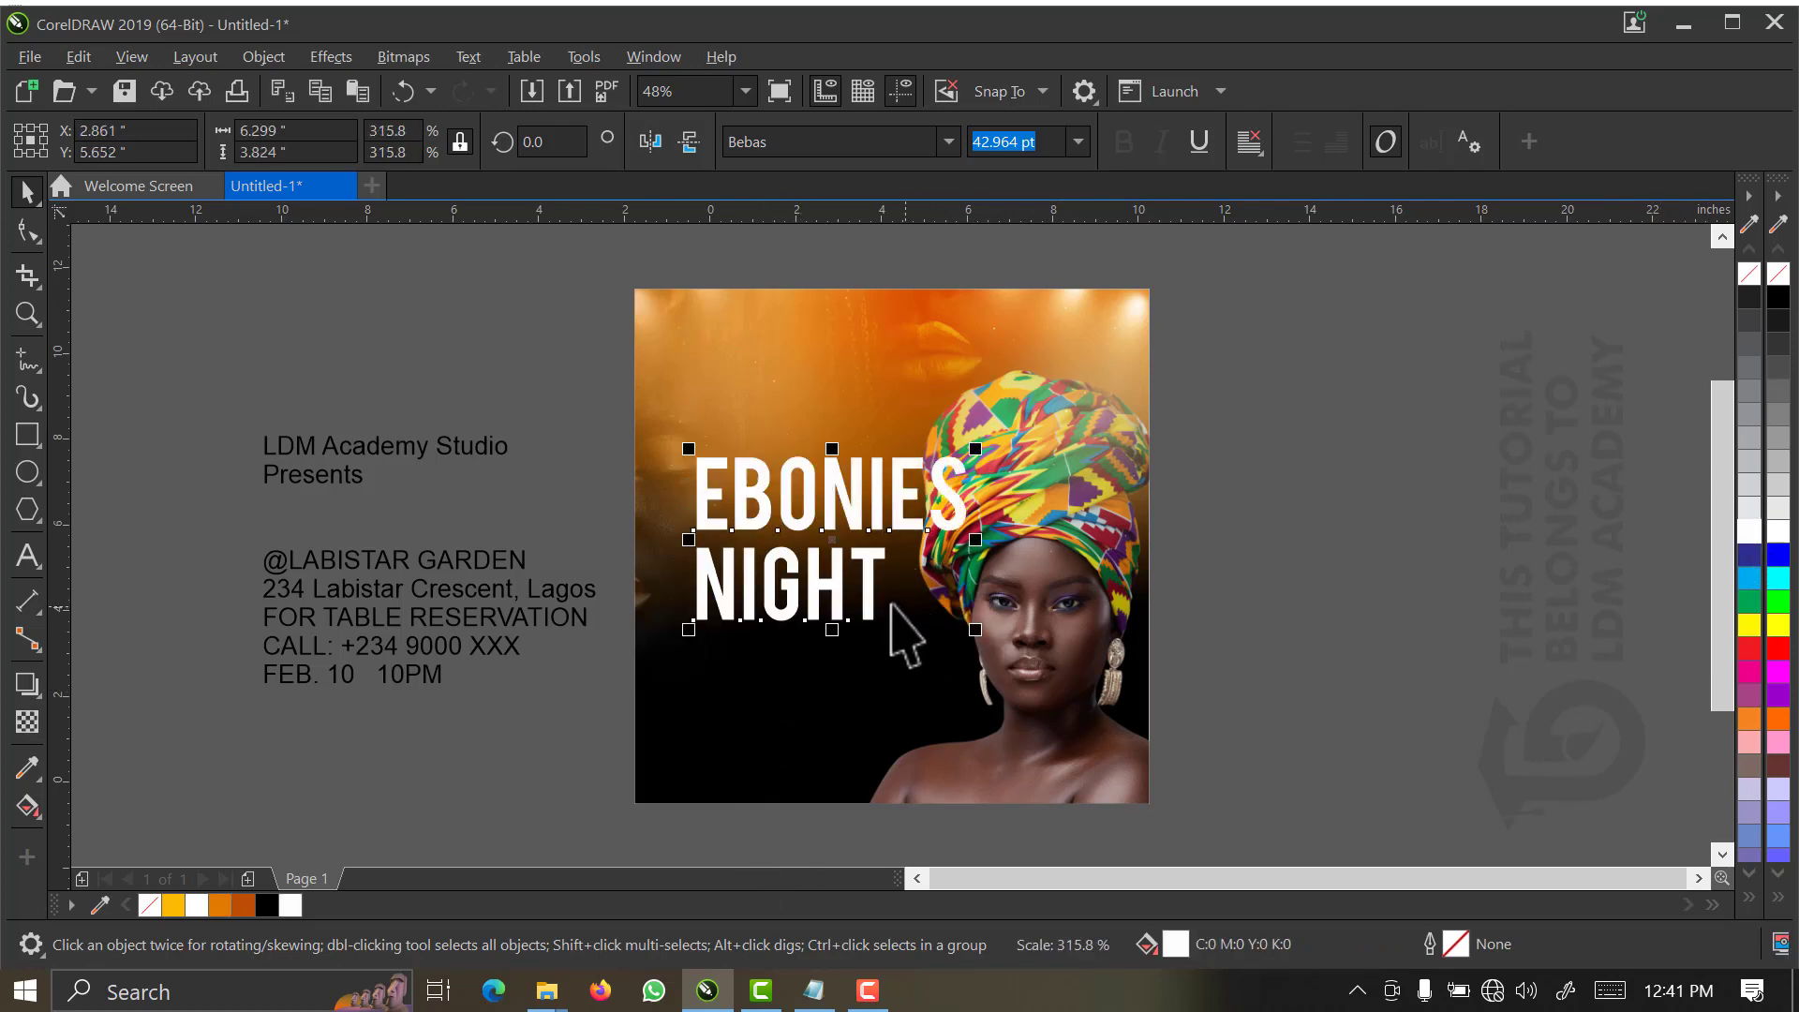
key("z")
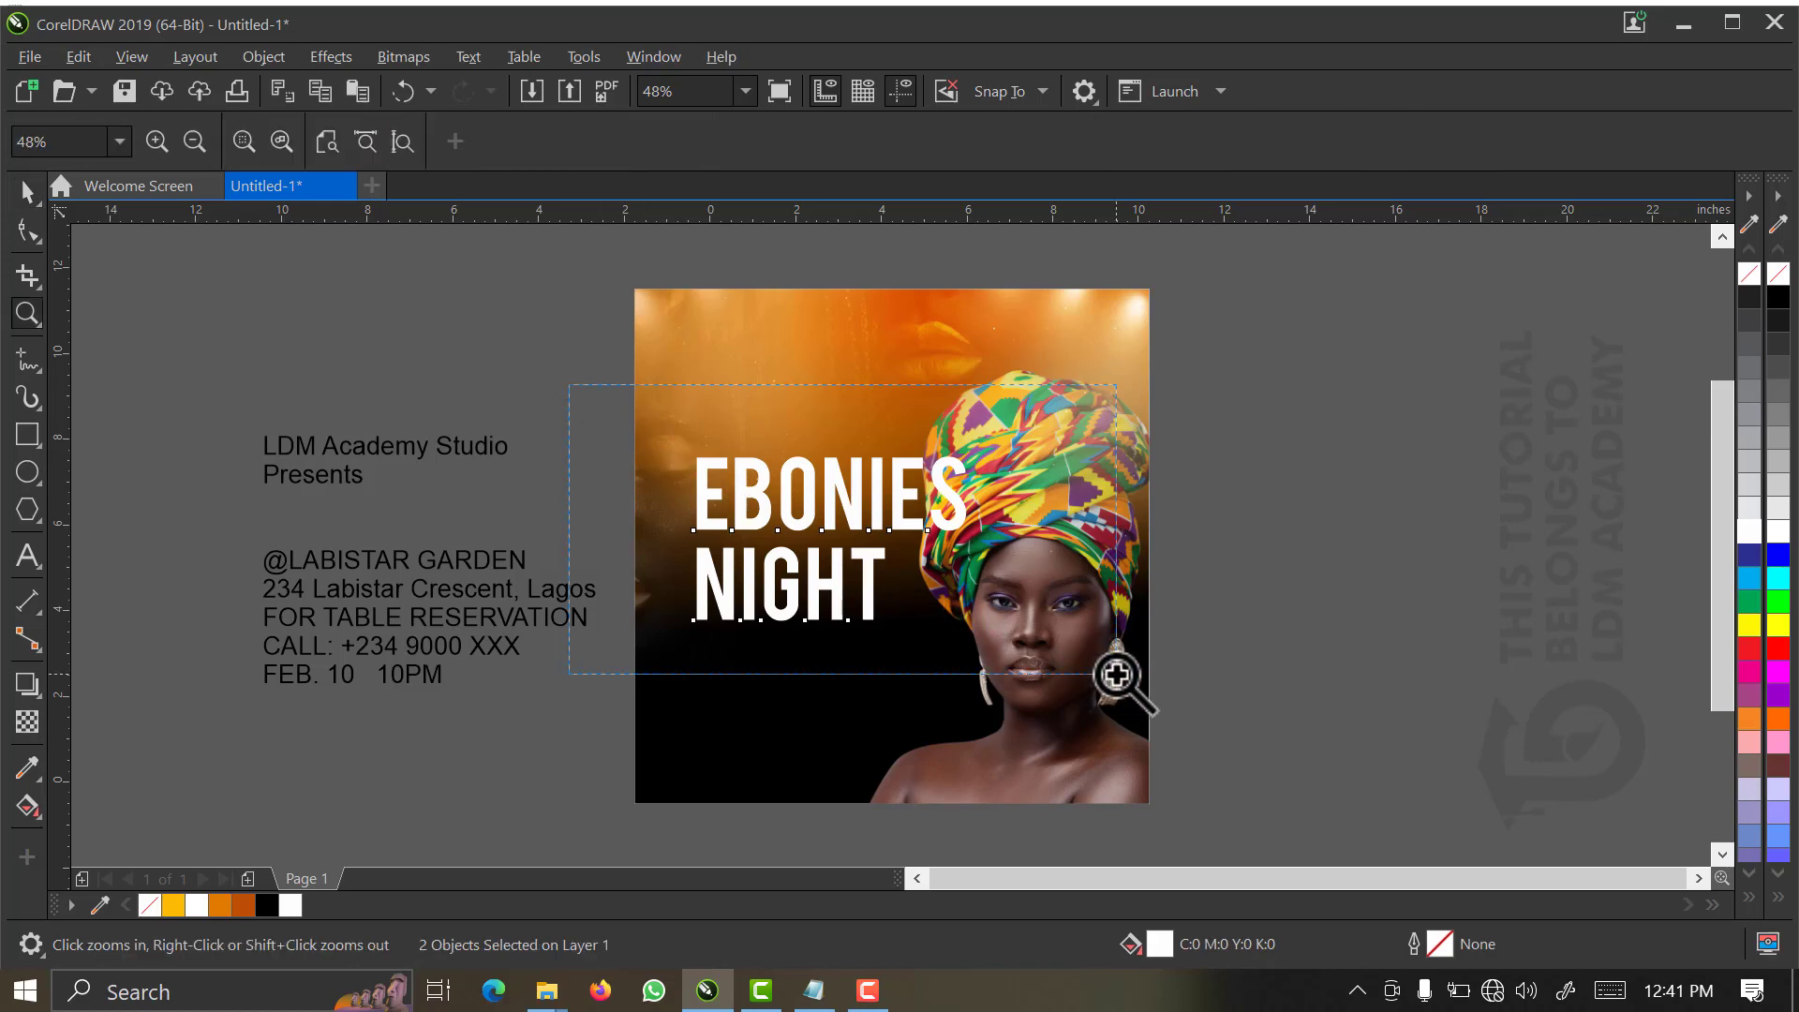
left_click(1112, 675)
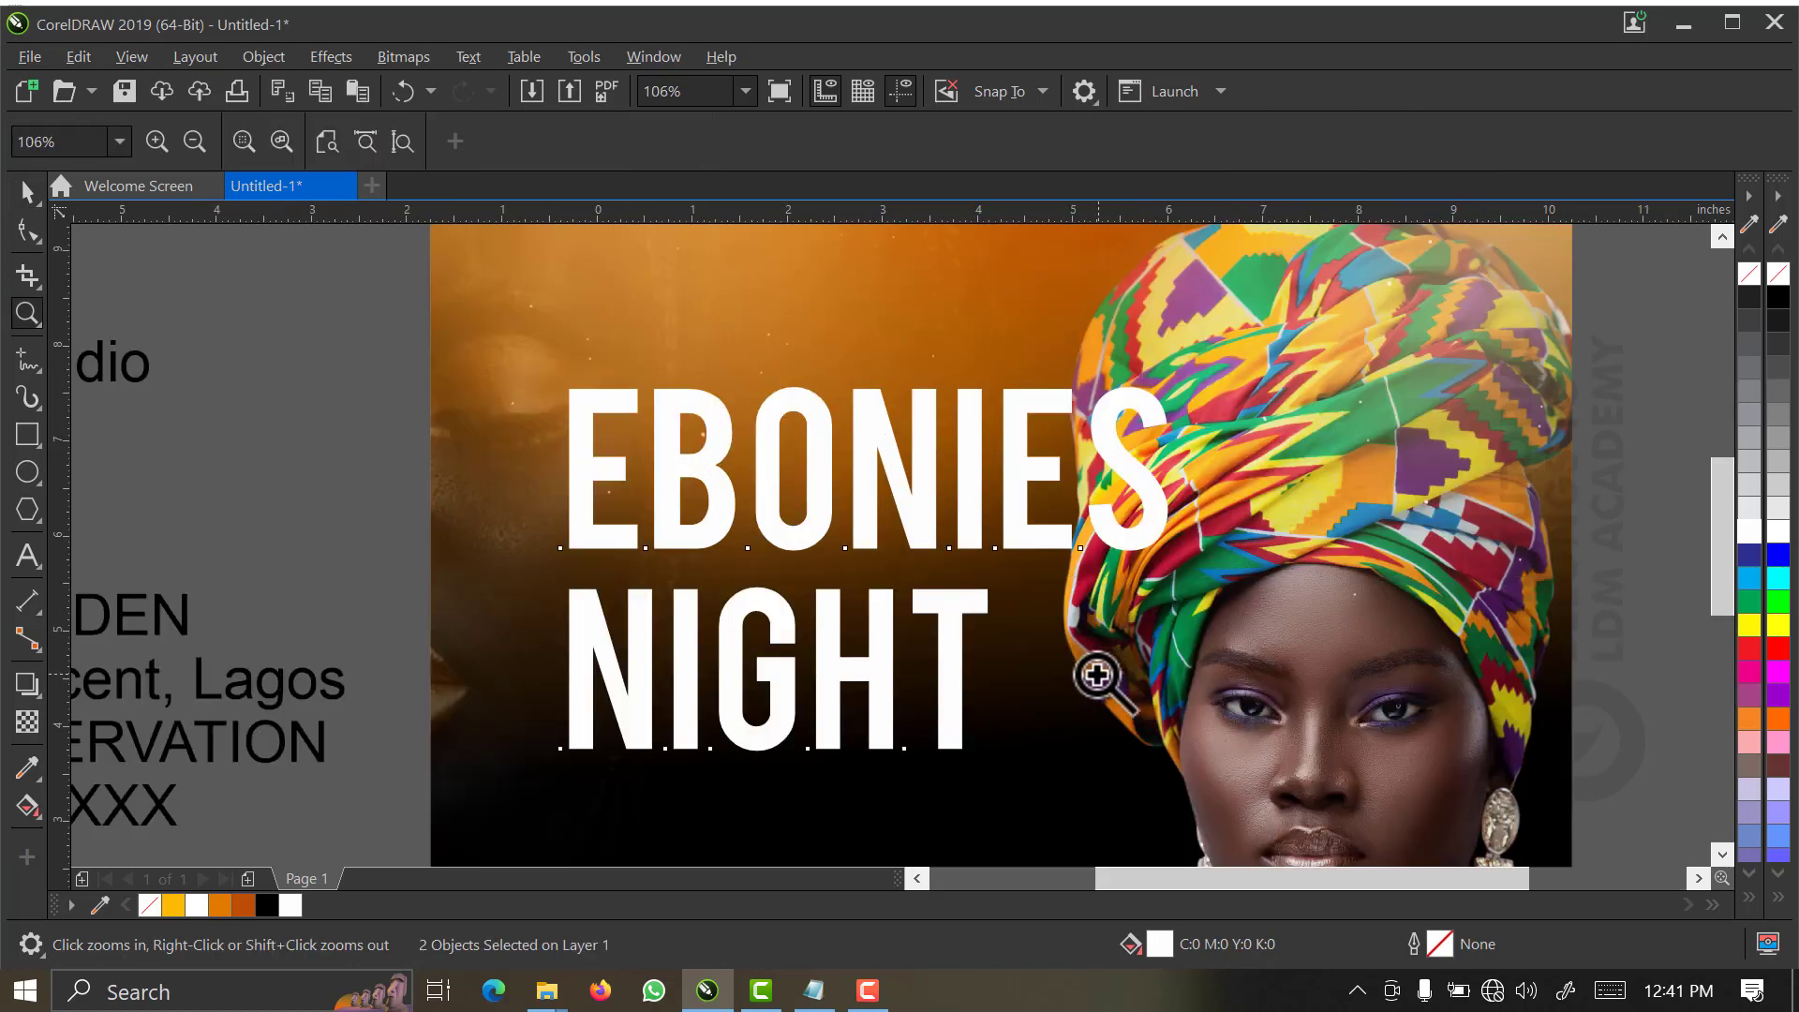
key("space")
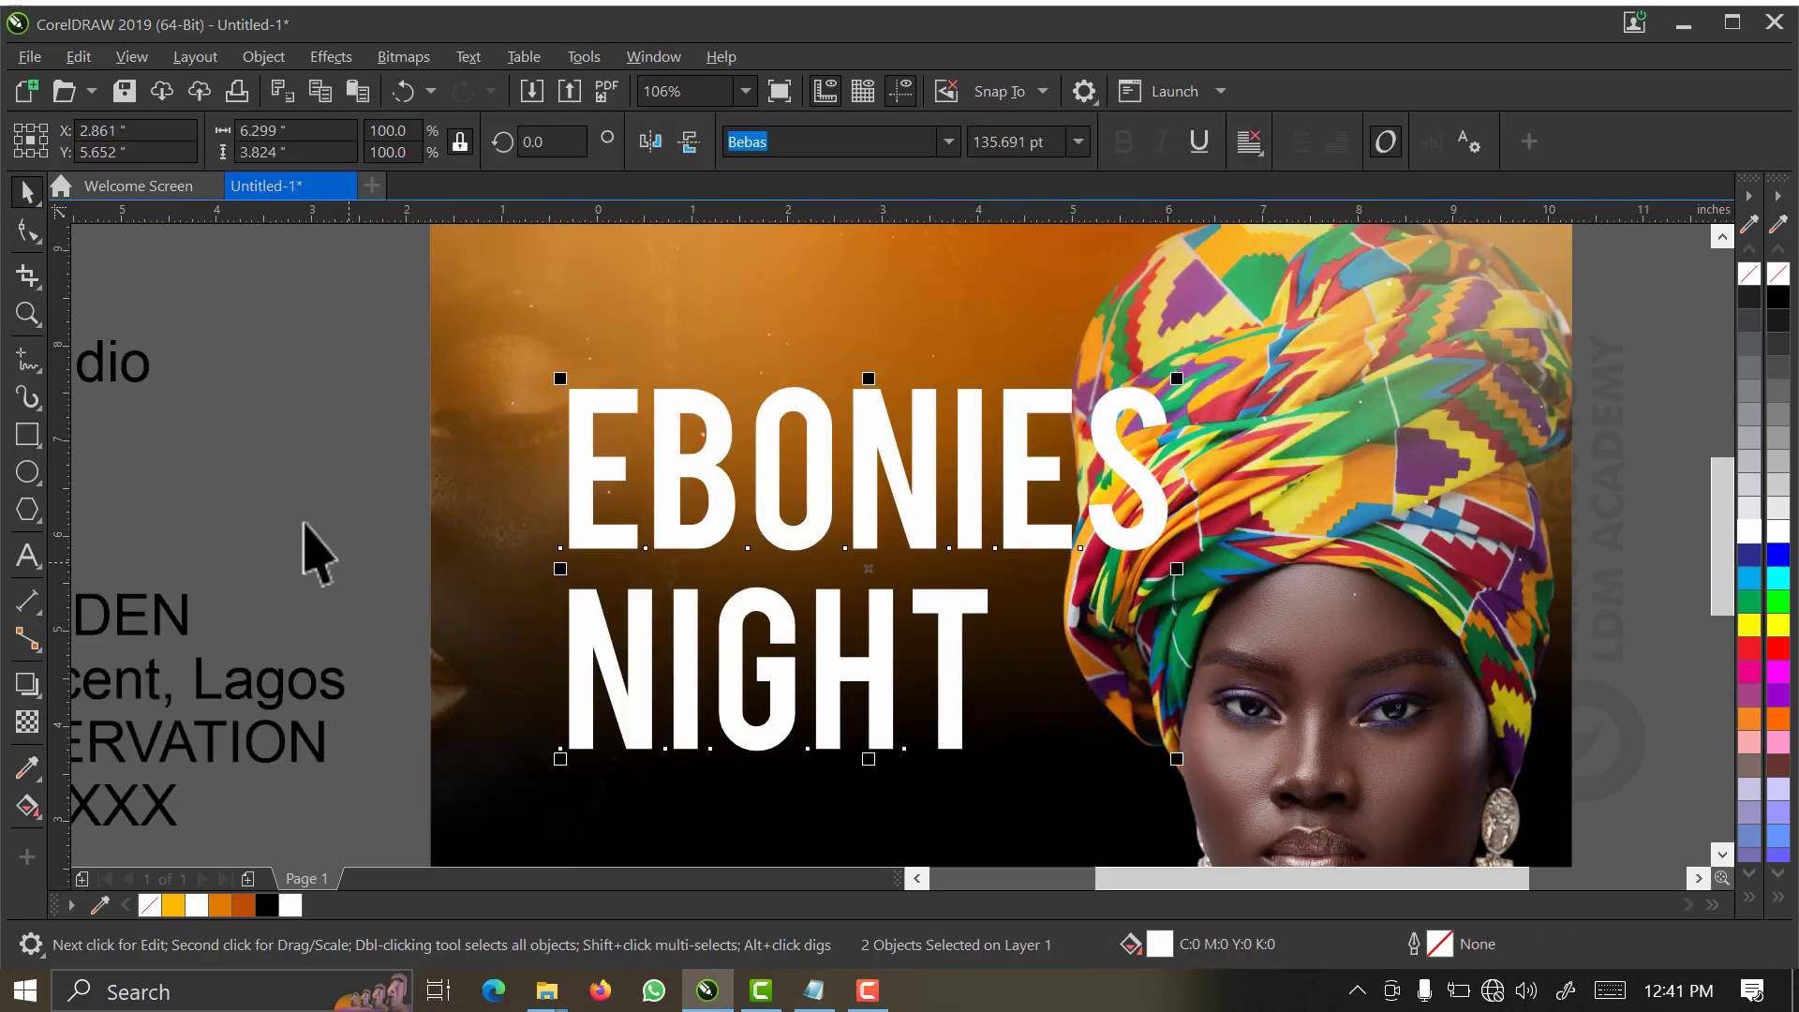
- Enlarge the NIGHT line until it spans the same width as EBONIES above it
left_click(605, 670)
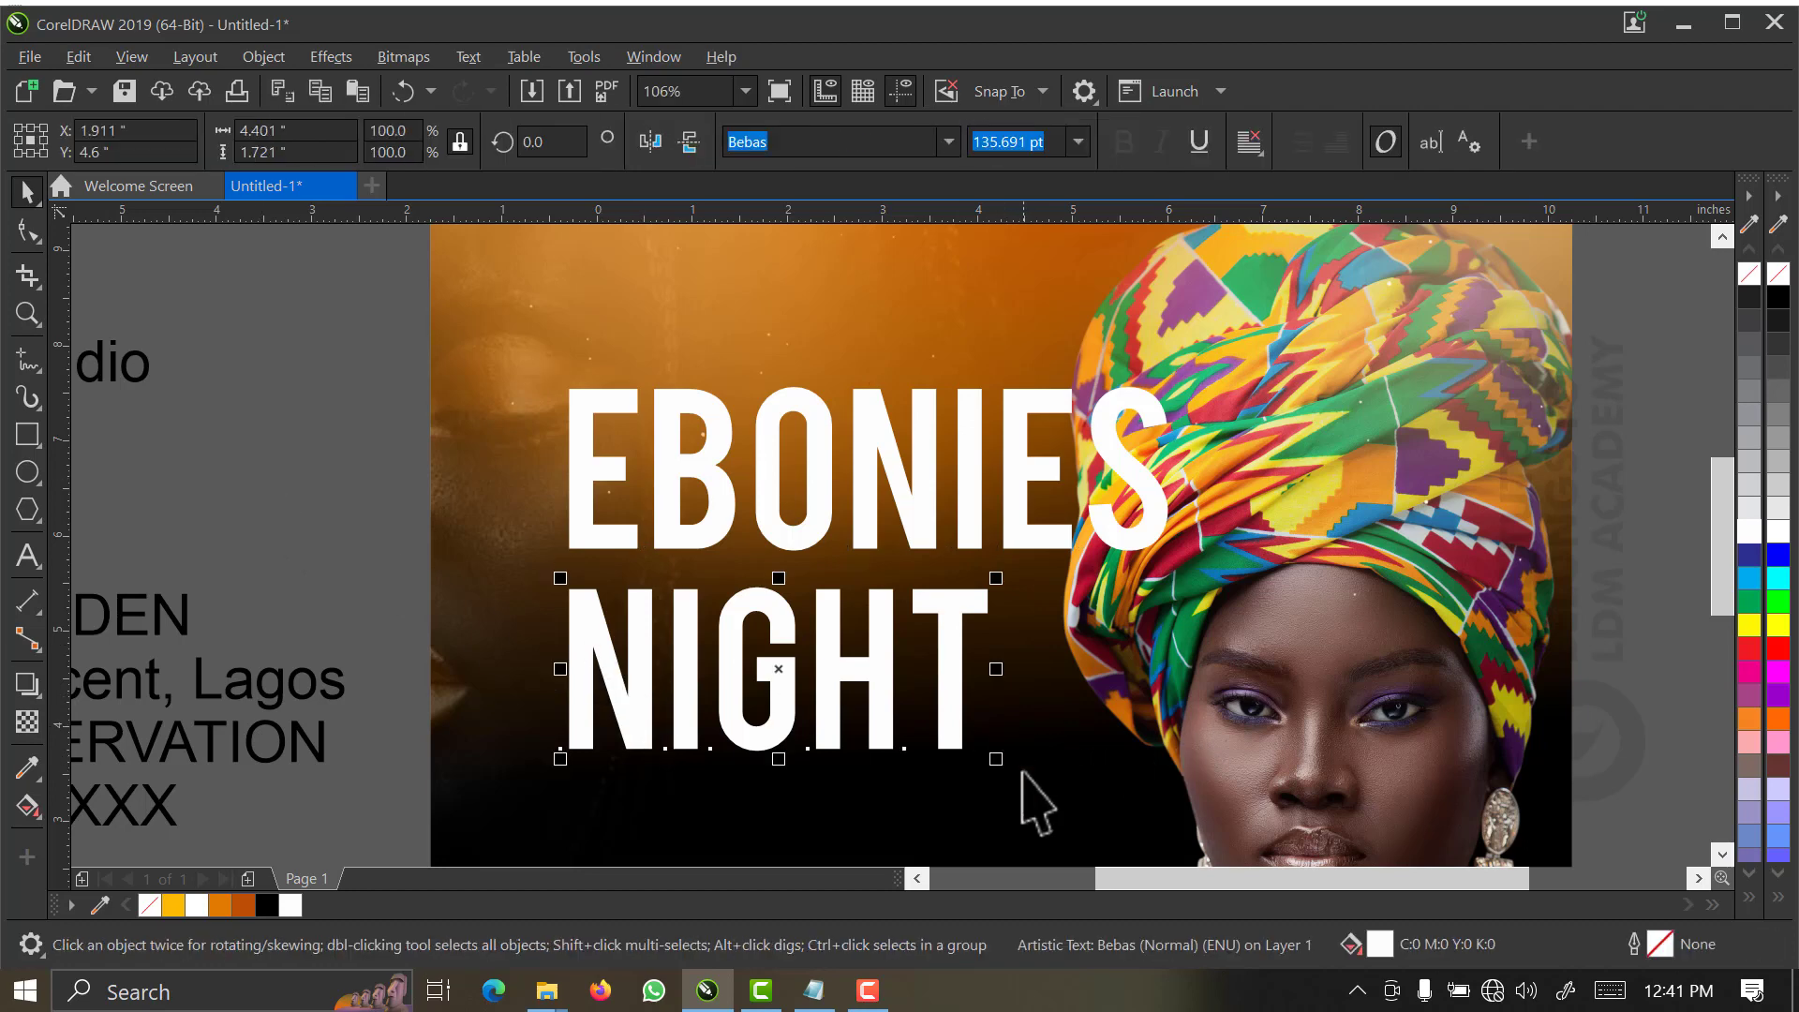
left_click_drag(993, 766, 1060, 803)
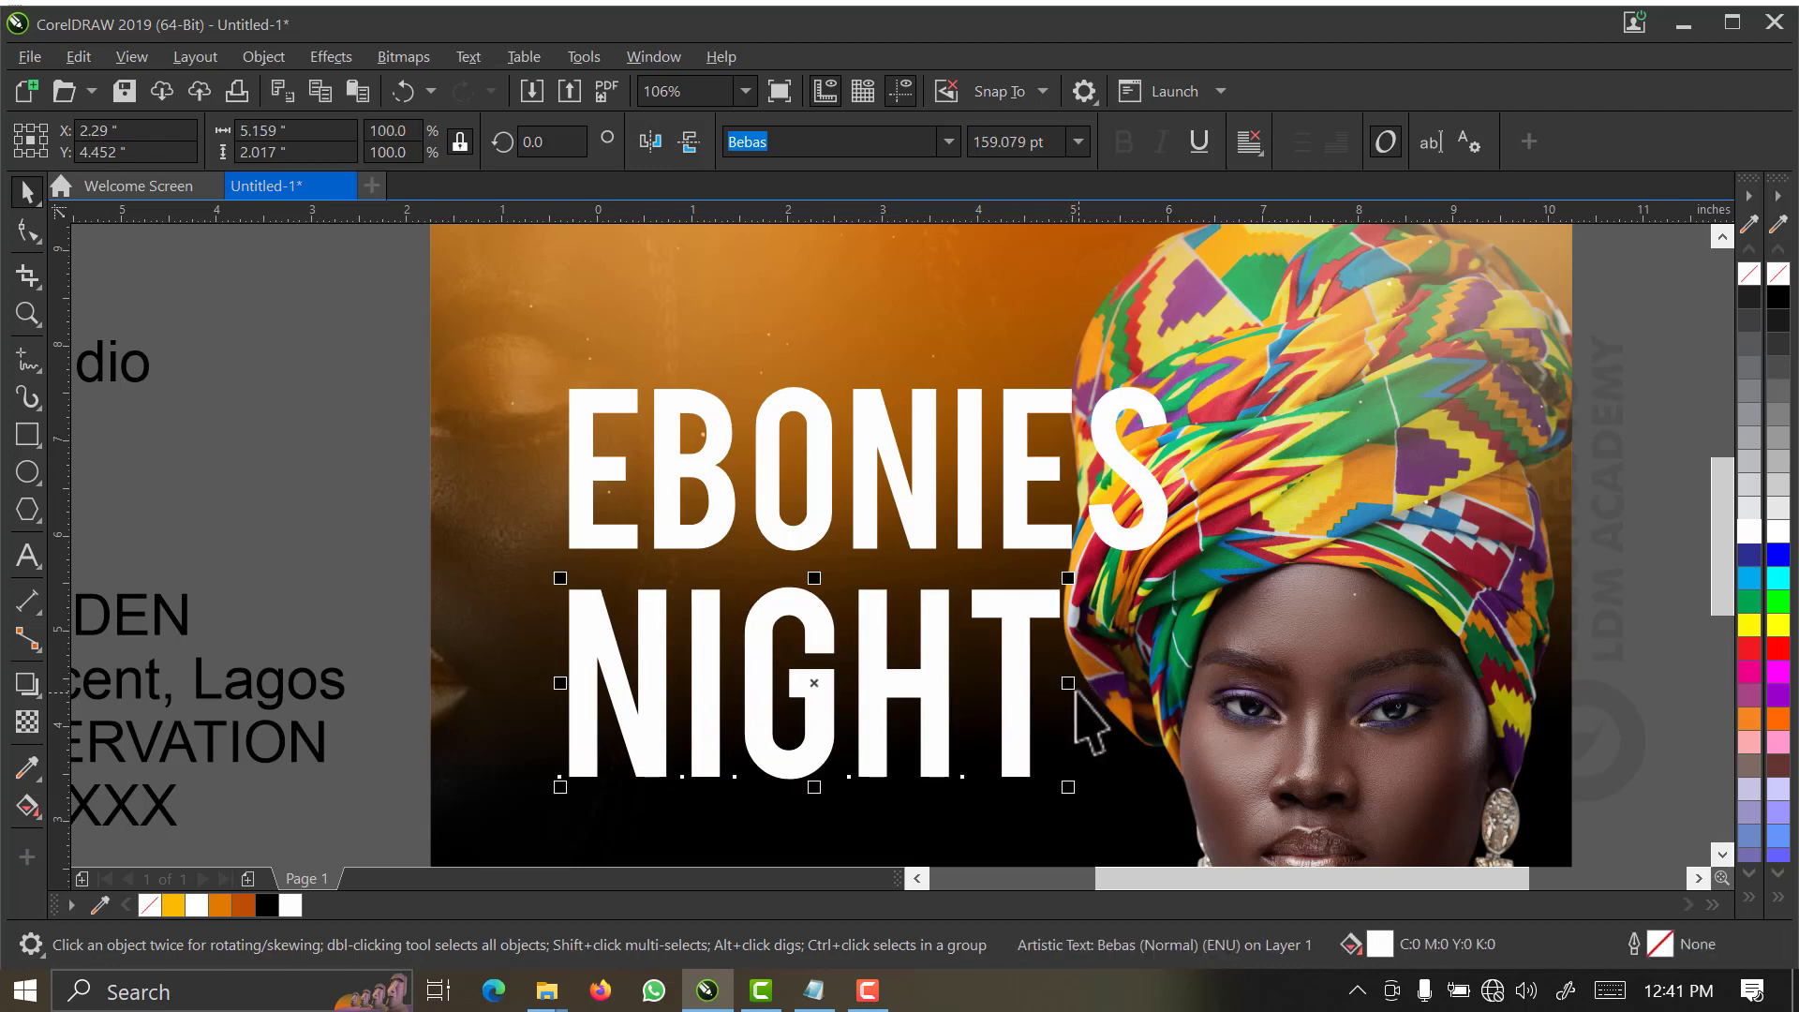
left_click_drag(1104, 689, 1174, 687)
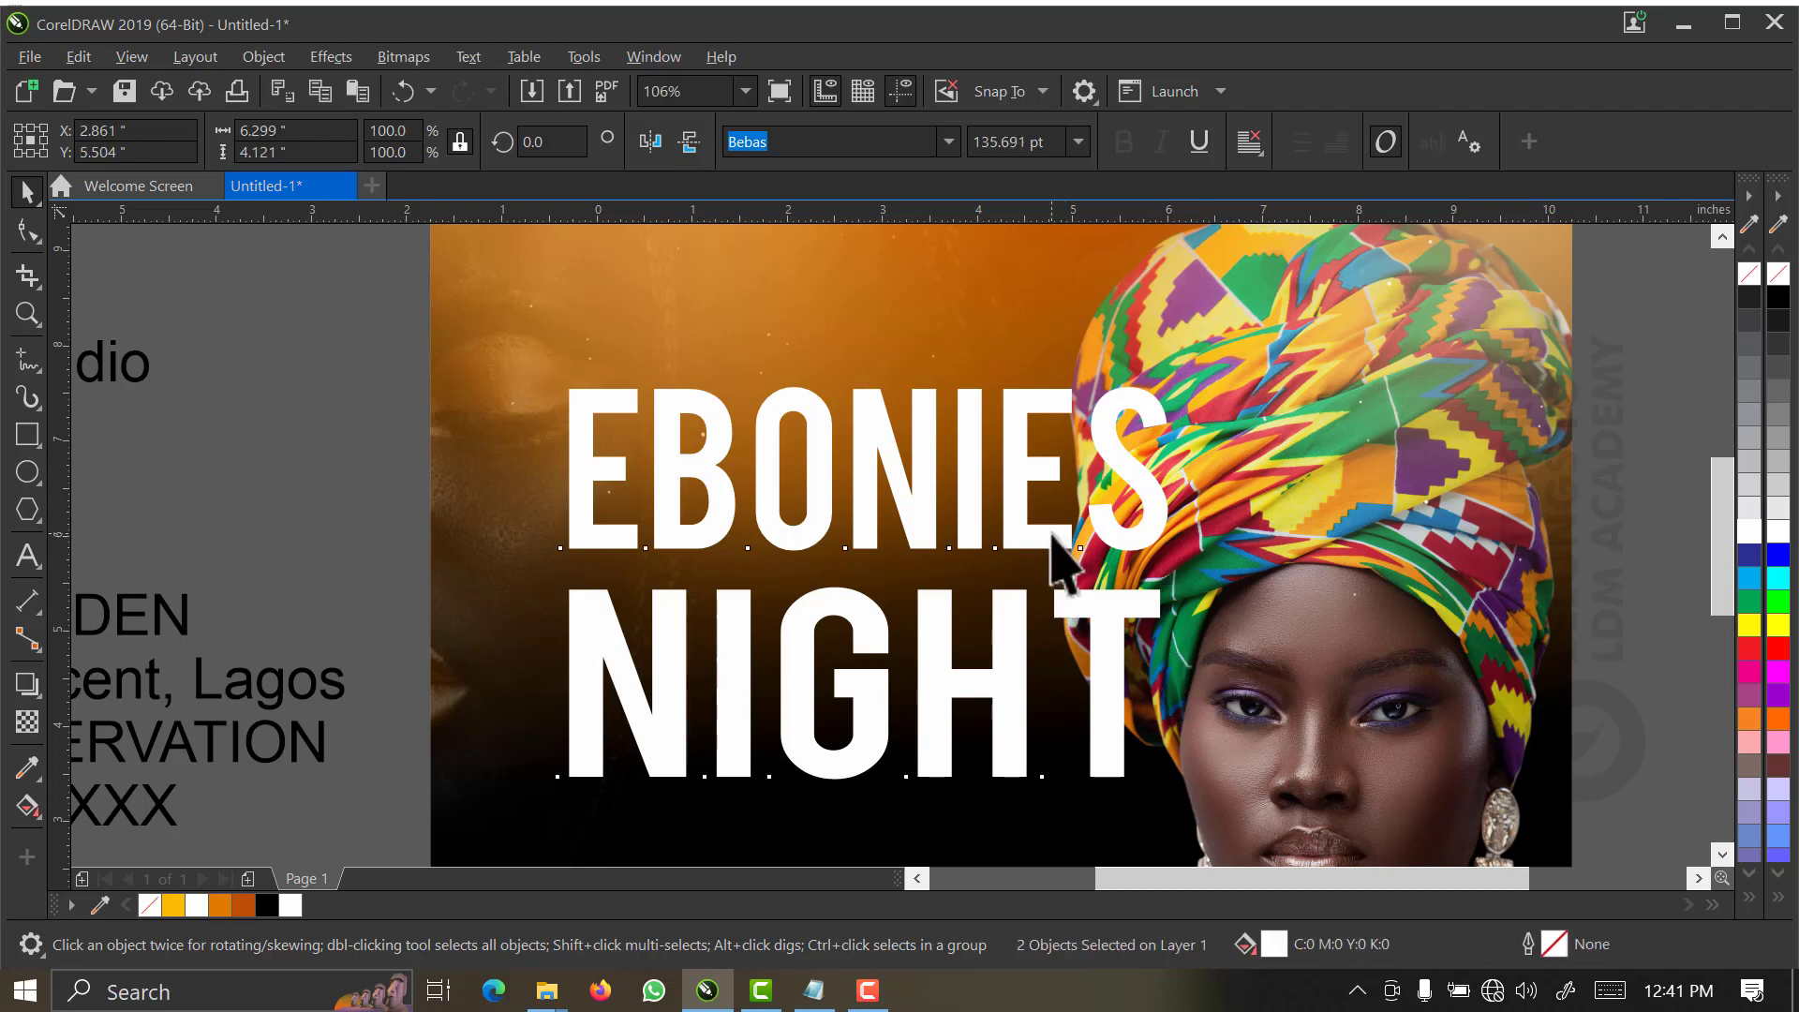
key("Escape")
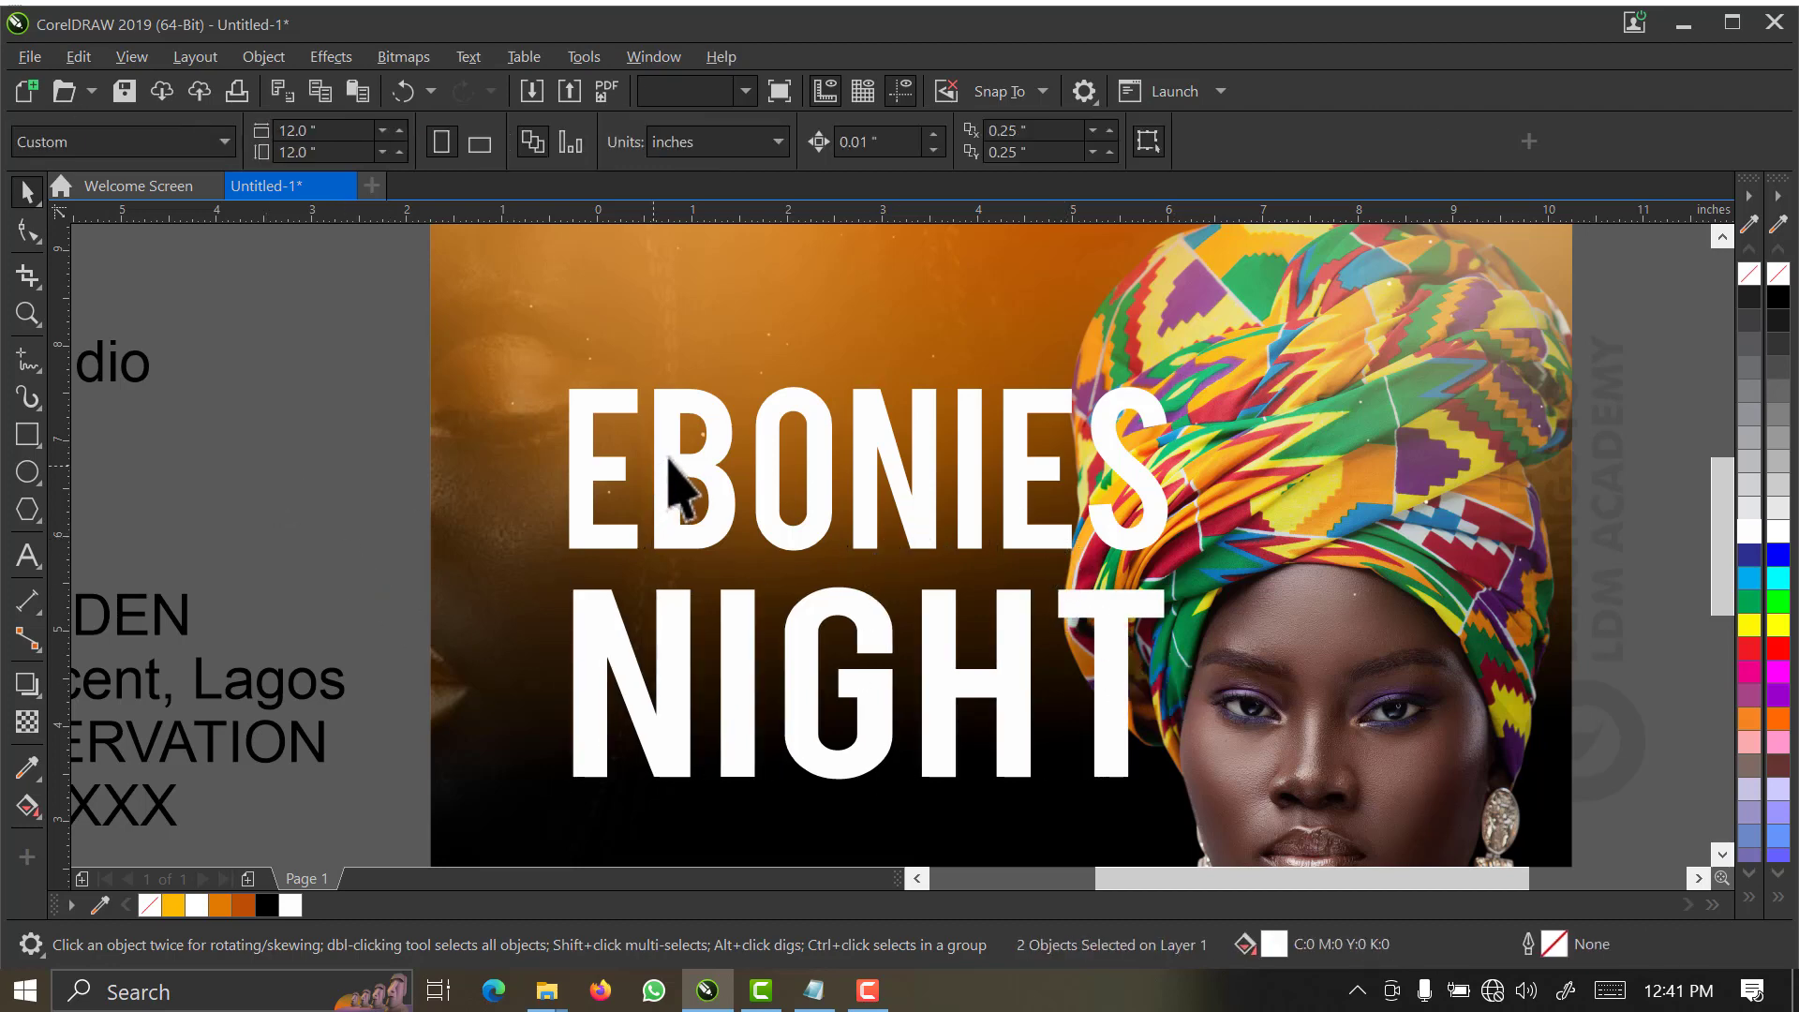
- Apply an envelope to EBONIES and bend the middle of its bottom edge upward by about 0.2 inch
left_click(680, 488)
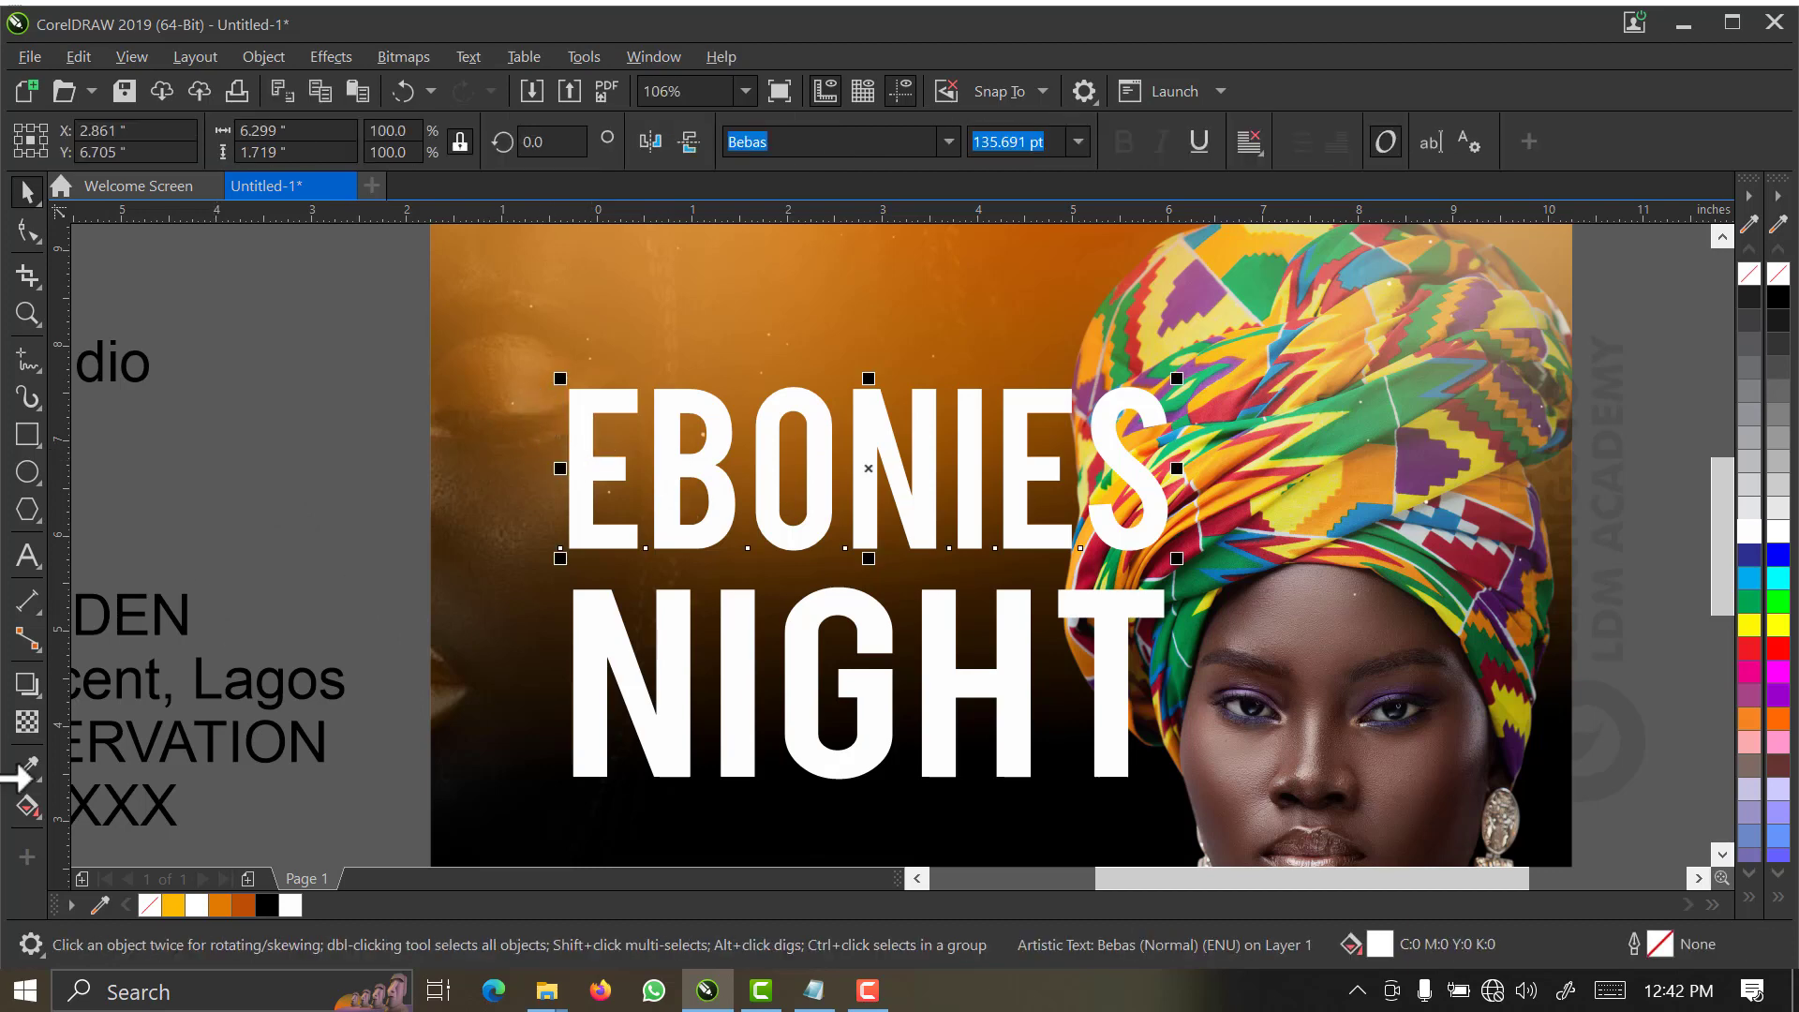
left_click(43, 703)
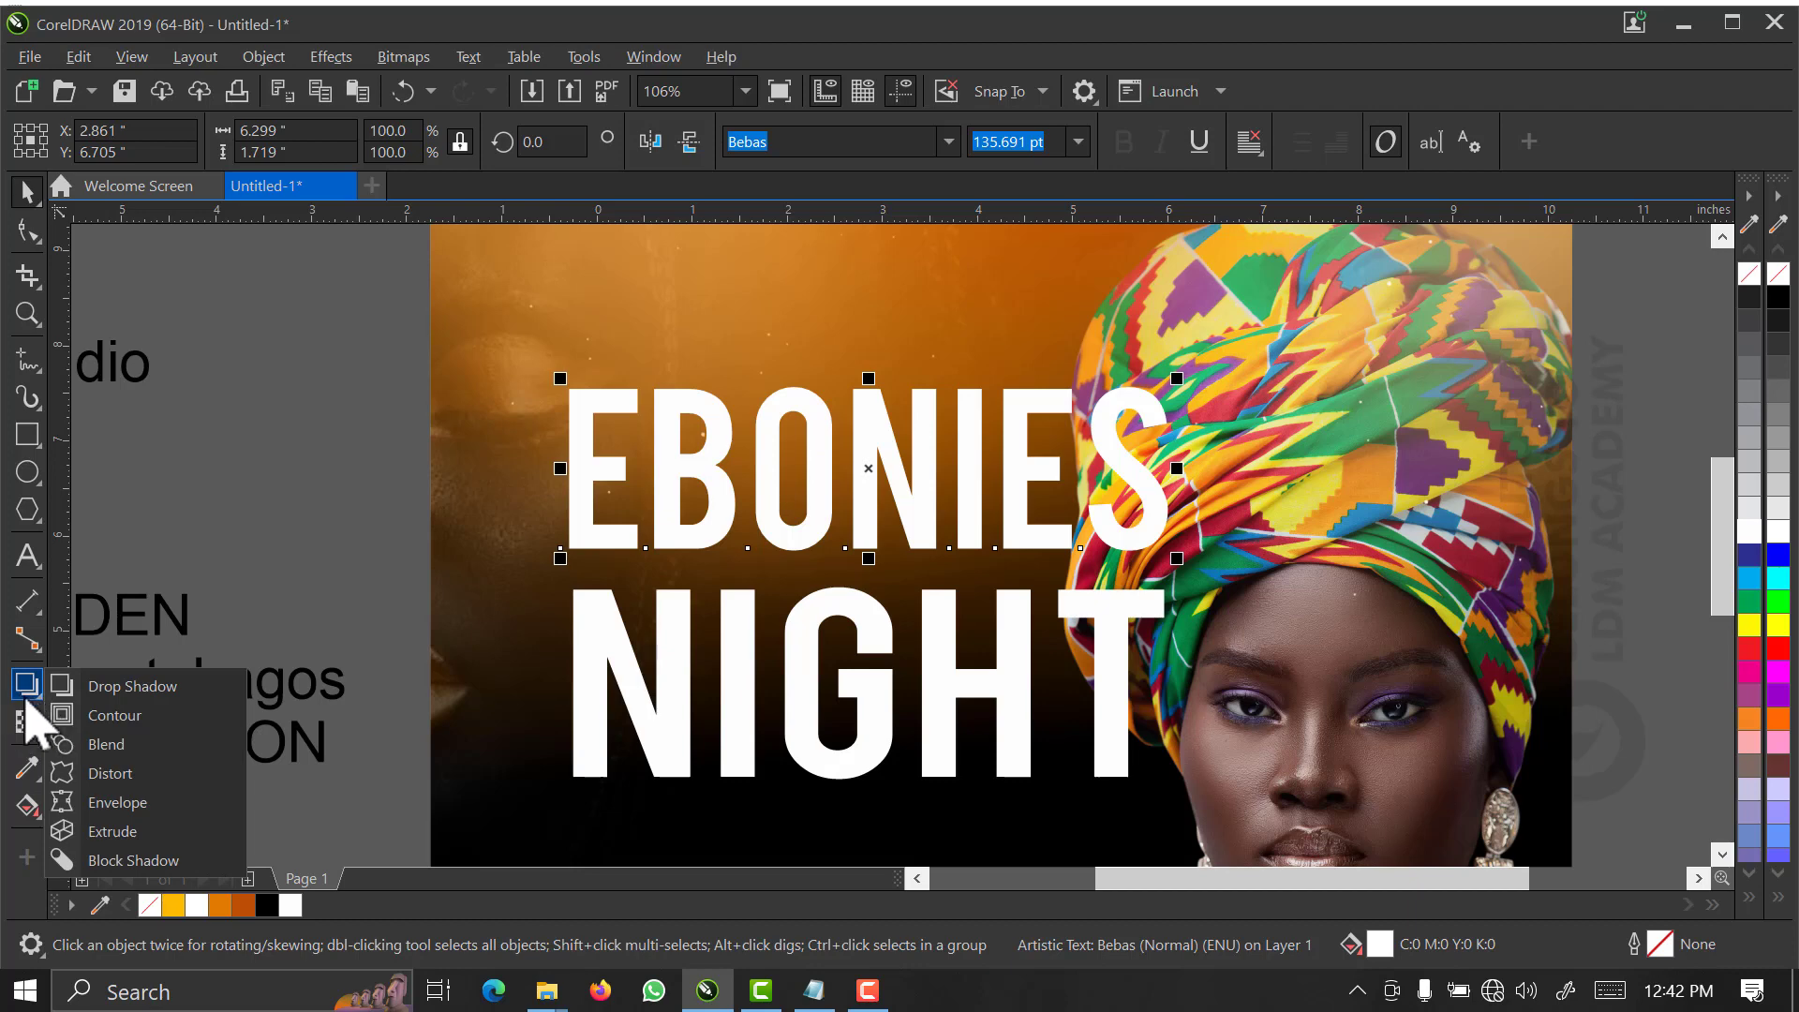
left_click(119, 803)
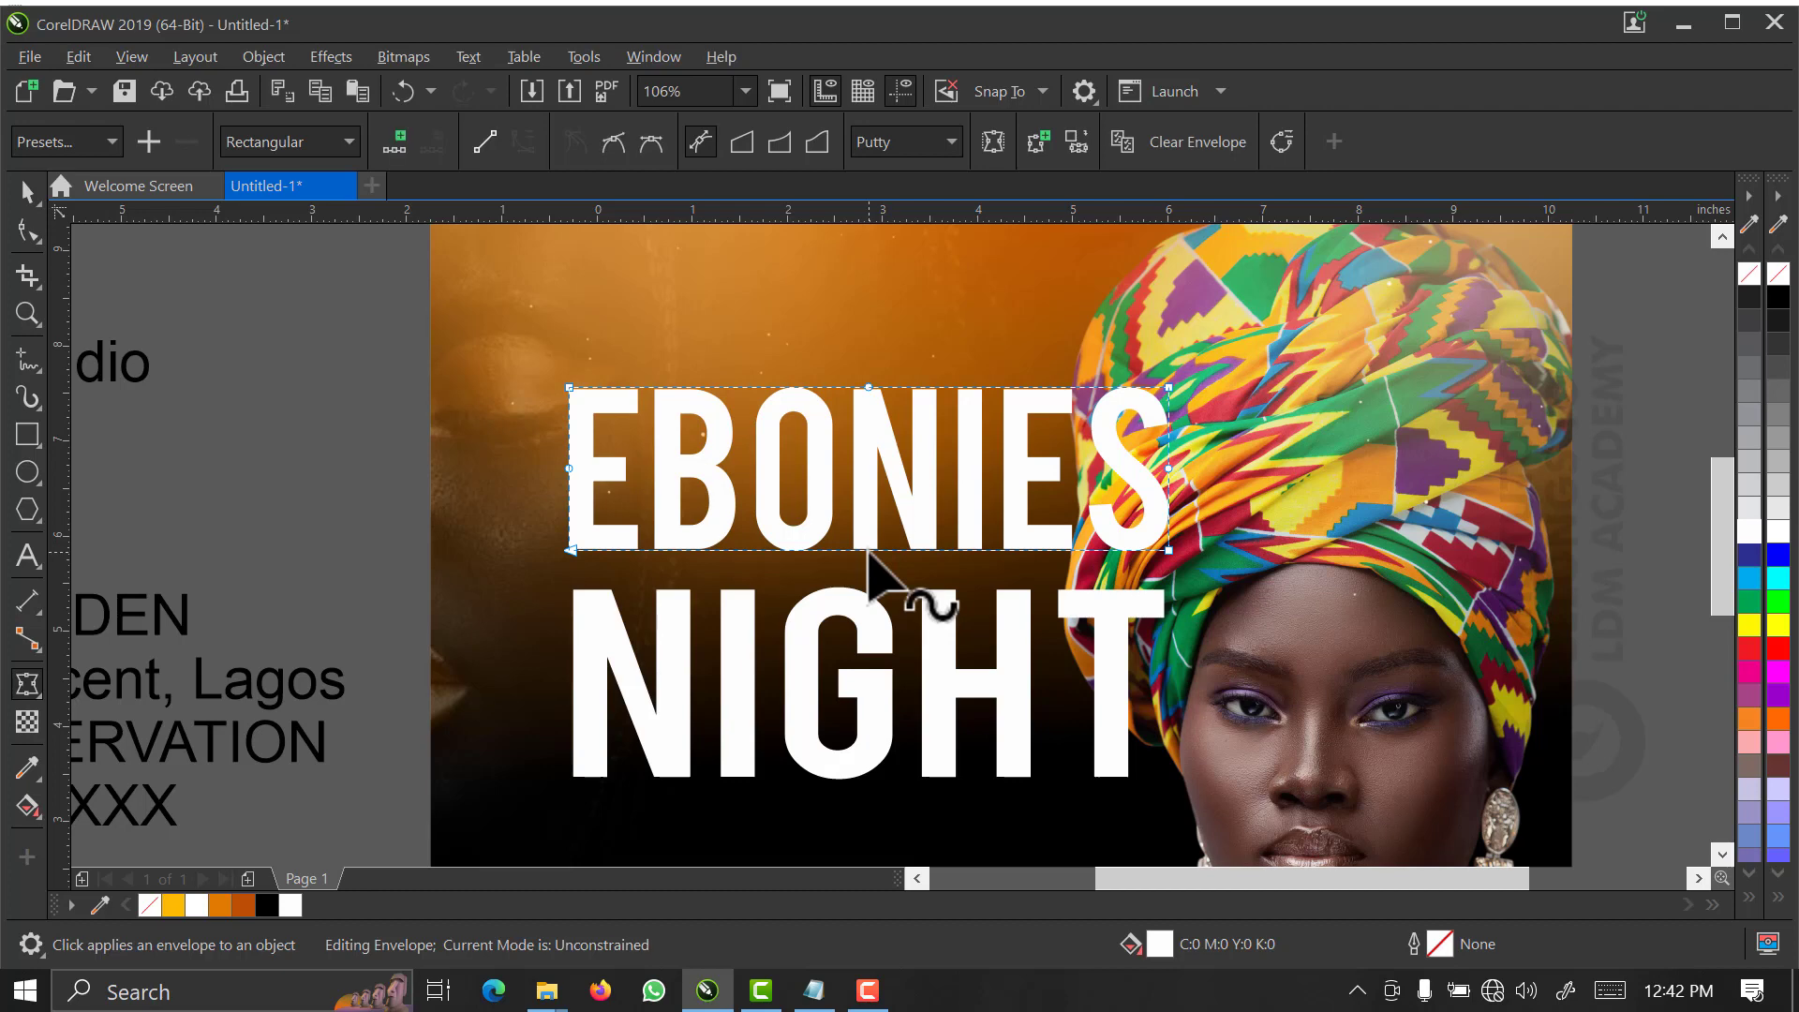
left_click_drag(869, 550, 869, 535)
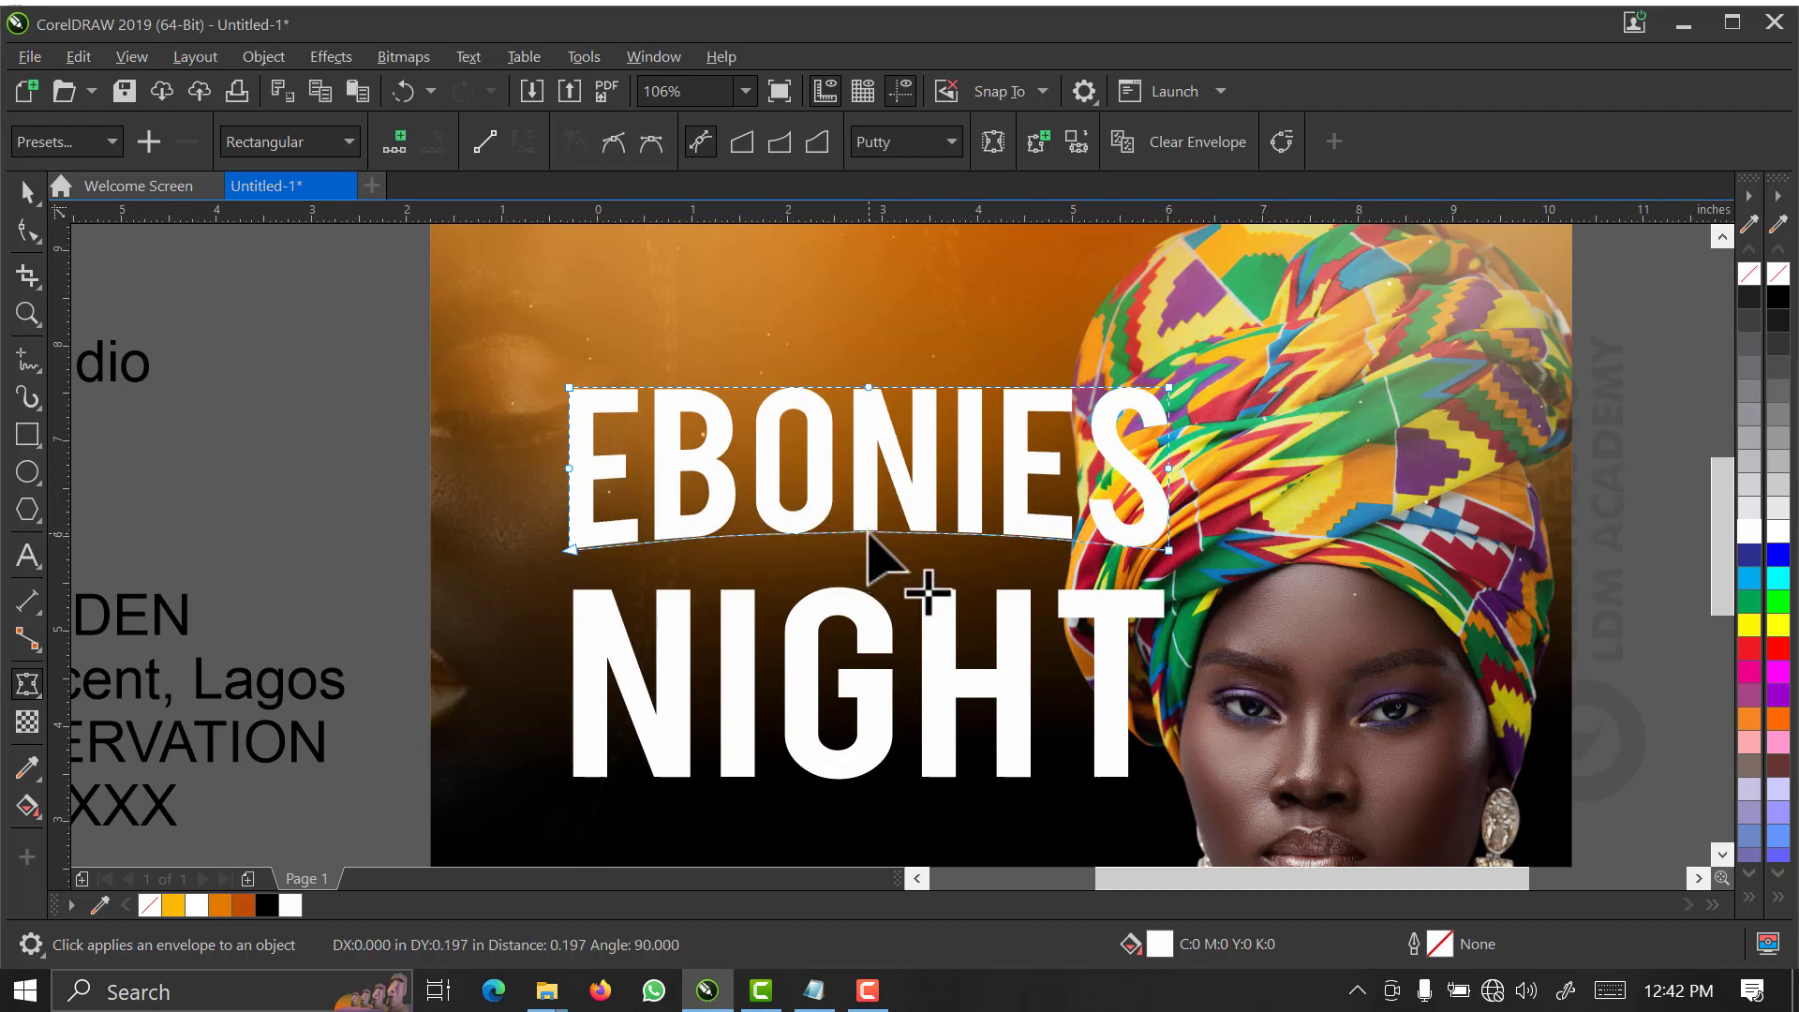
- Apply an envelope to NIGHT and arch the middle of its top and bottom edges slightly upward to follow the curve of EBONIES
left_click(871, 609)
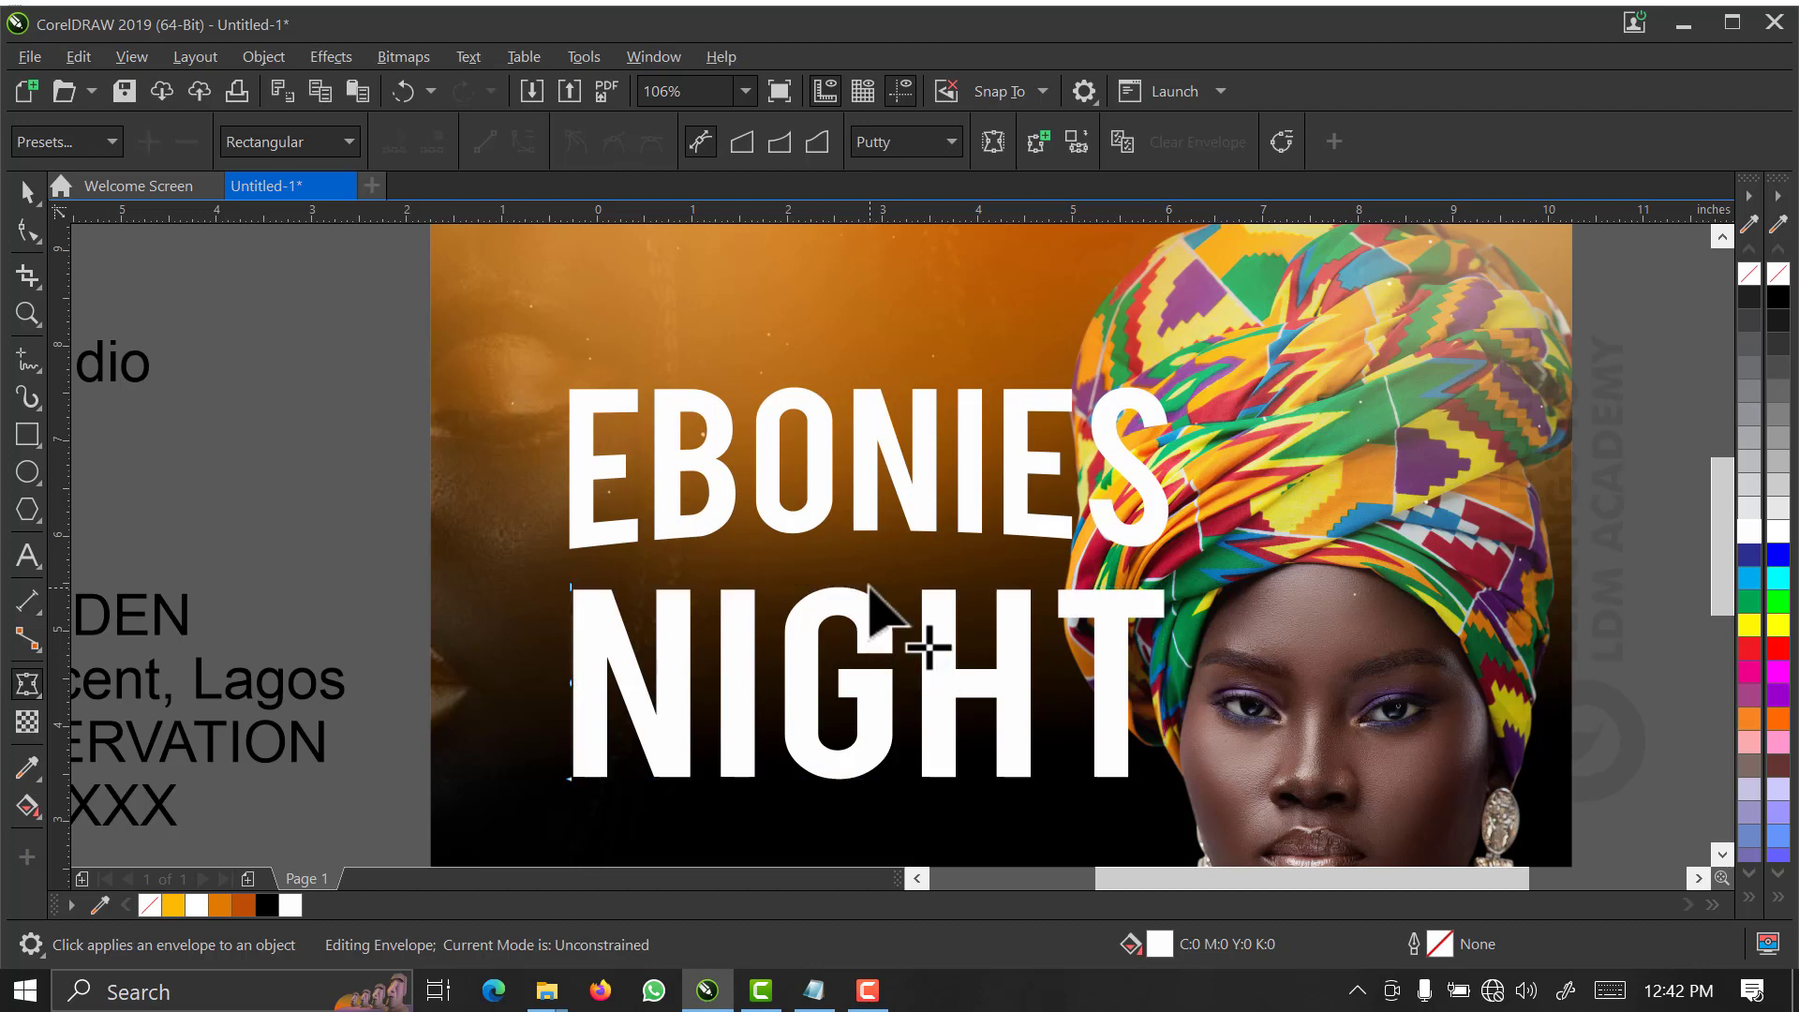
left_click(869, 587)
left_click_drag(868, 572, 869, 563)
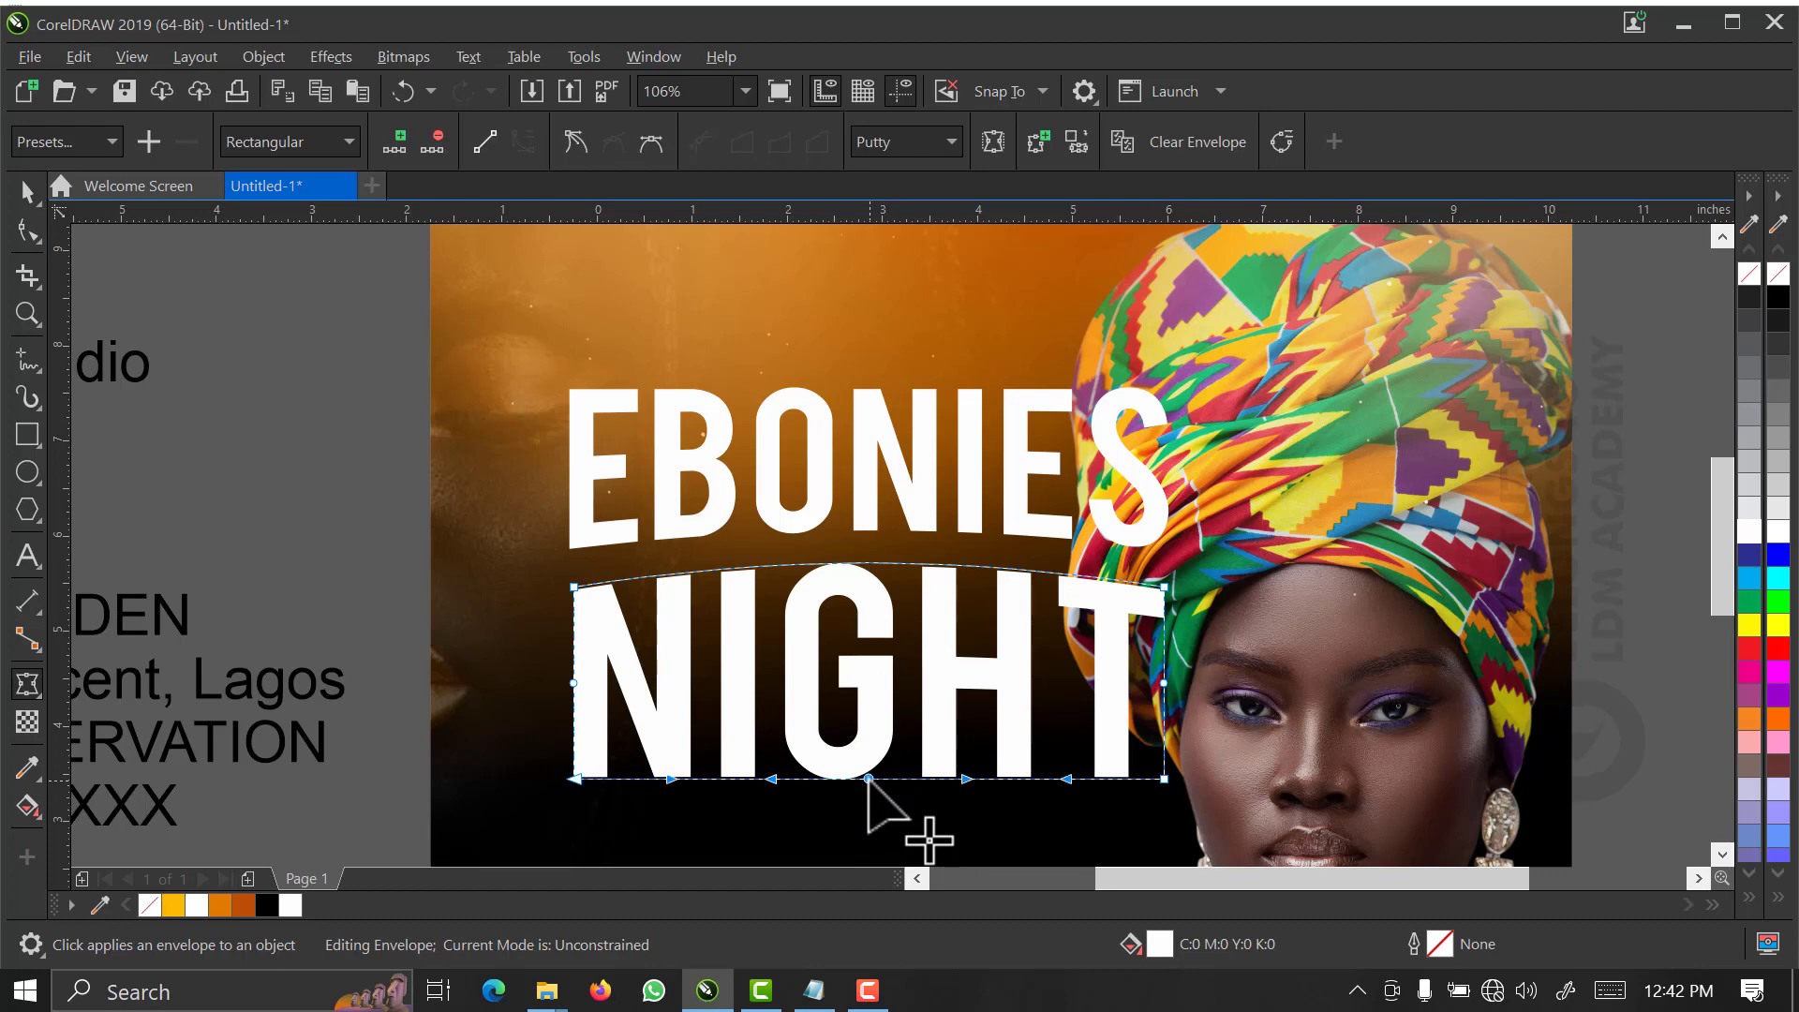
left_click(869, 779)
left_click_drag(869, 779, 869, 761)
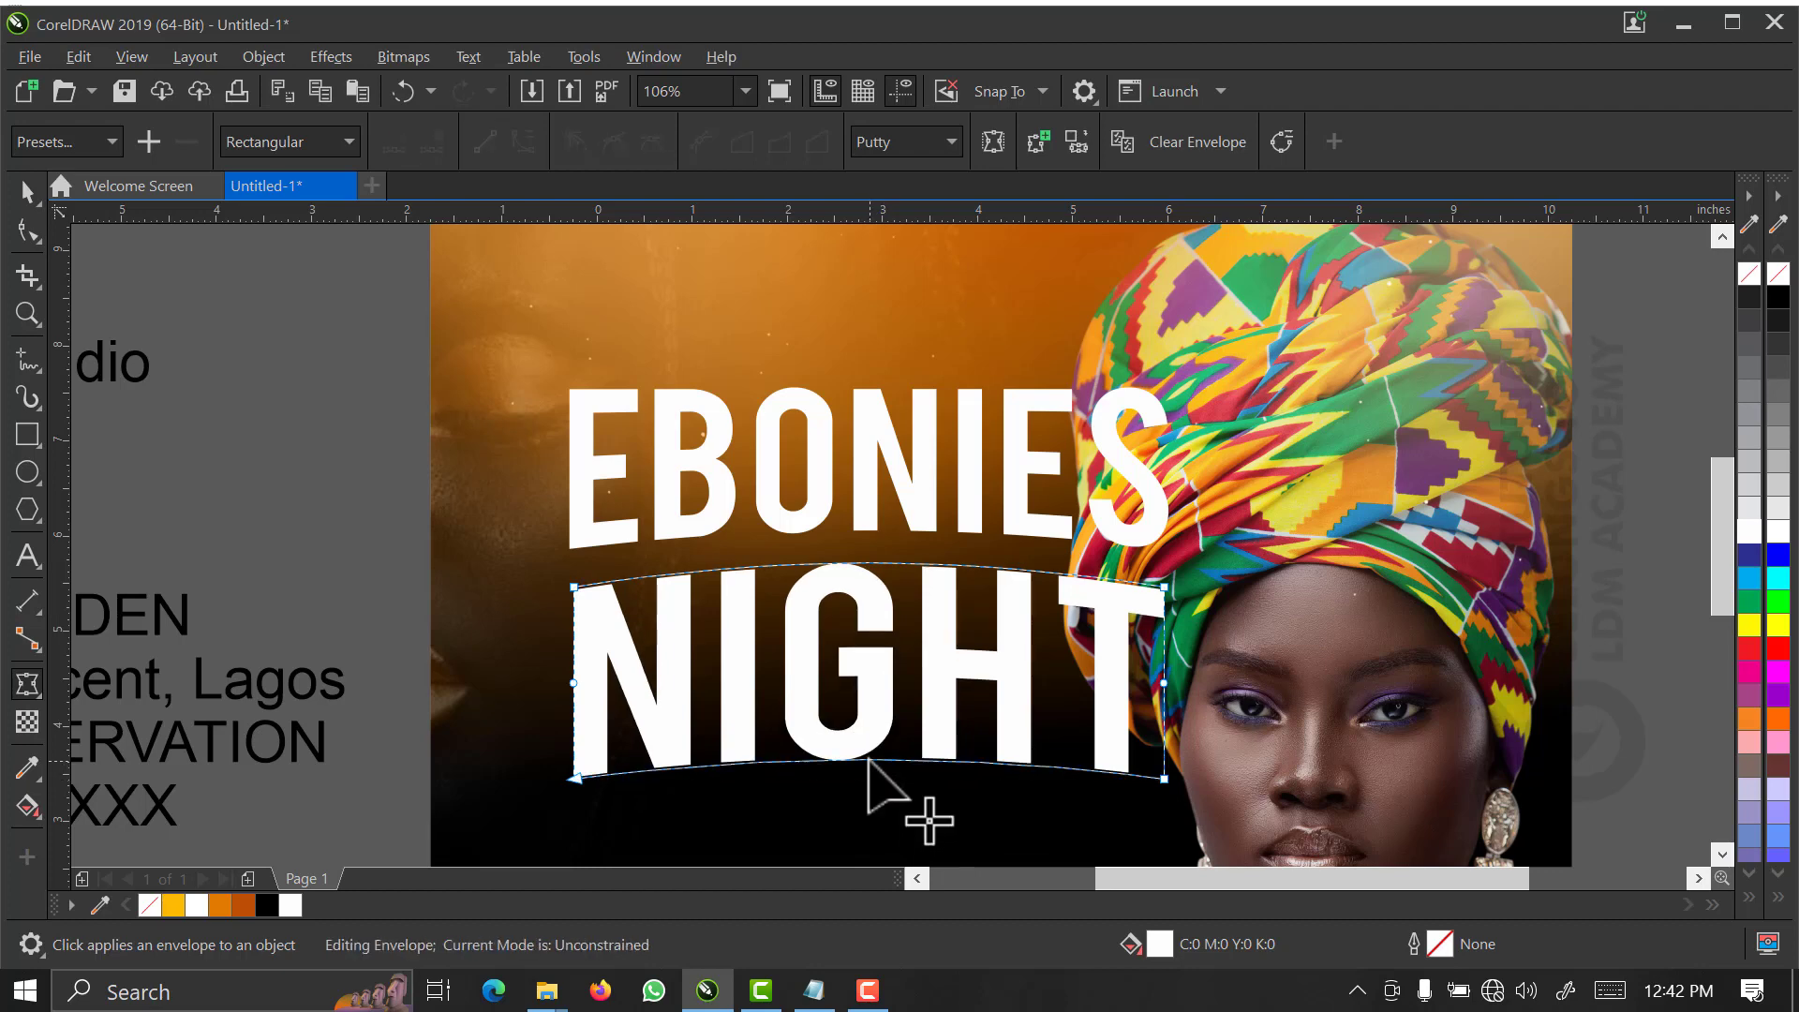
left_click(869, 562)
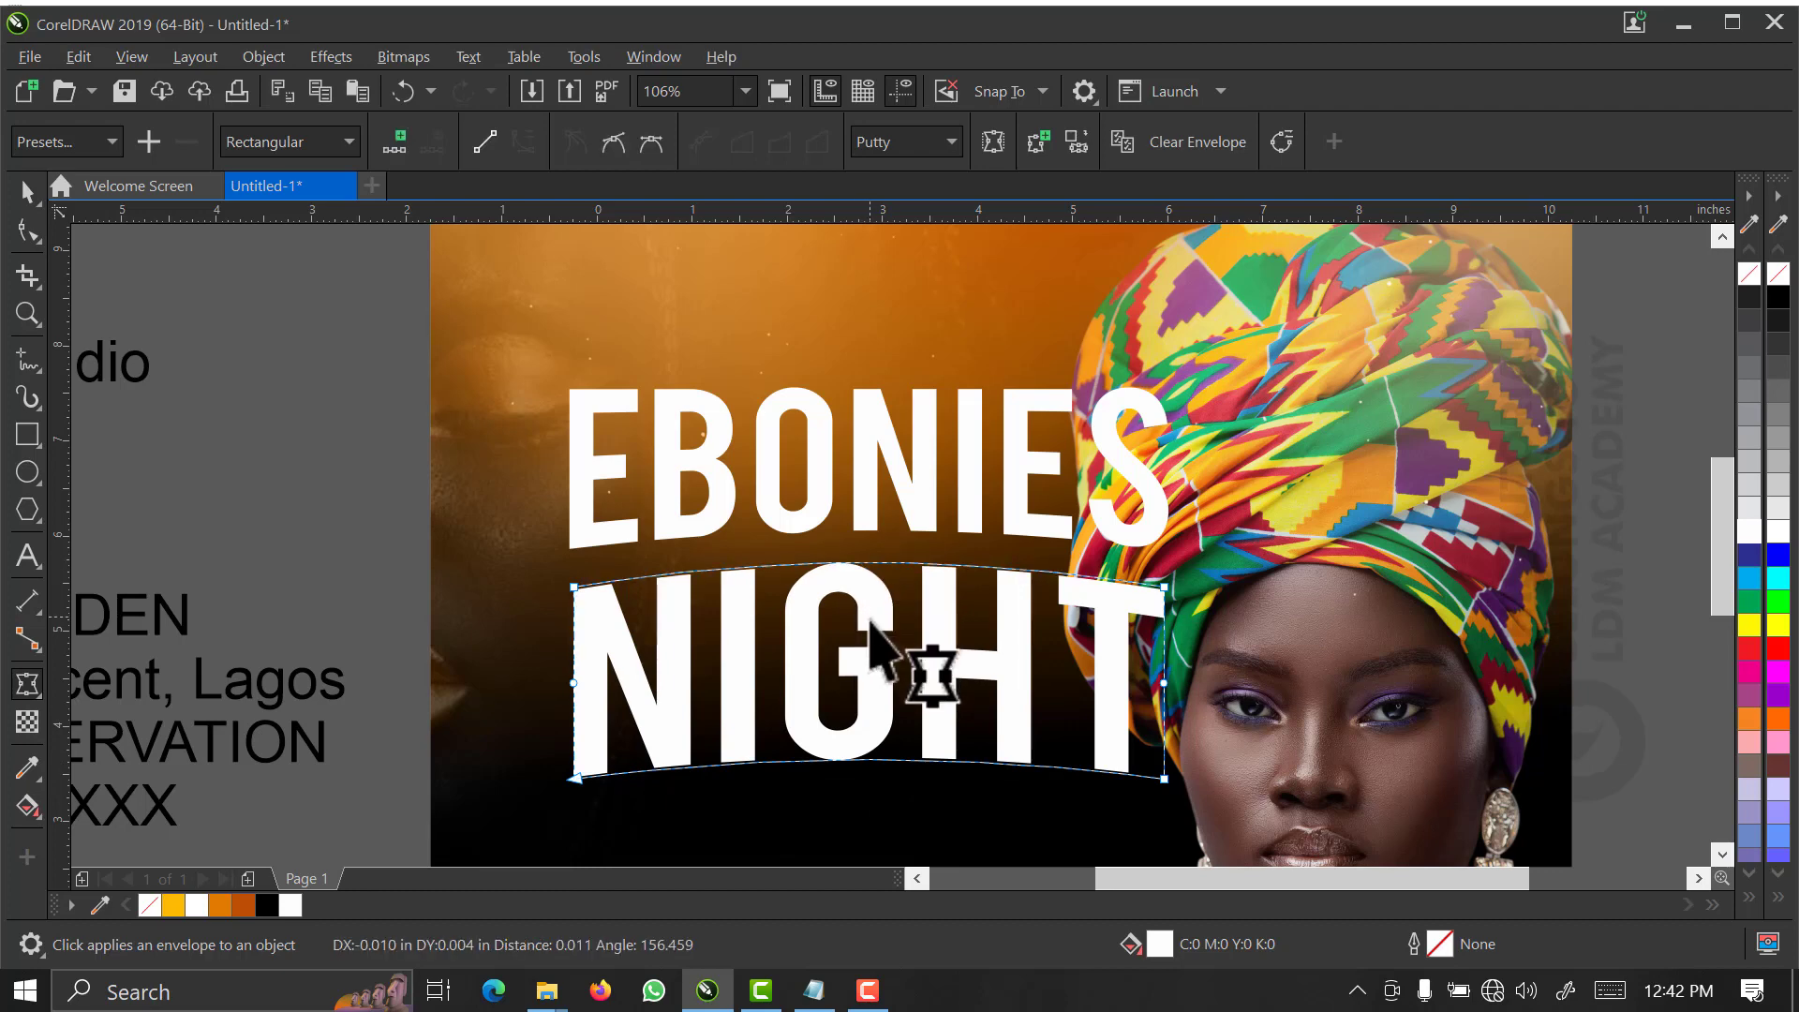
- Move NIGHT slightly up toward EBONIES and shrink both title words together to about 4.8 by 3.0 inches
key("space")
left_click_drag(869, 659, 867, 647)
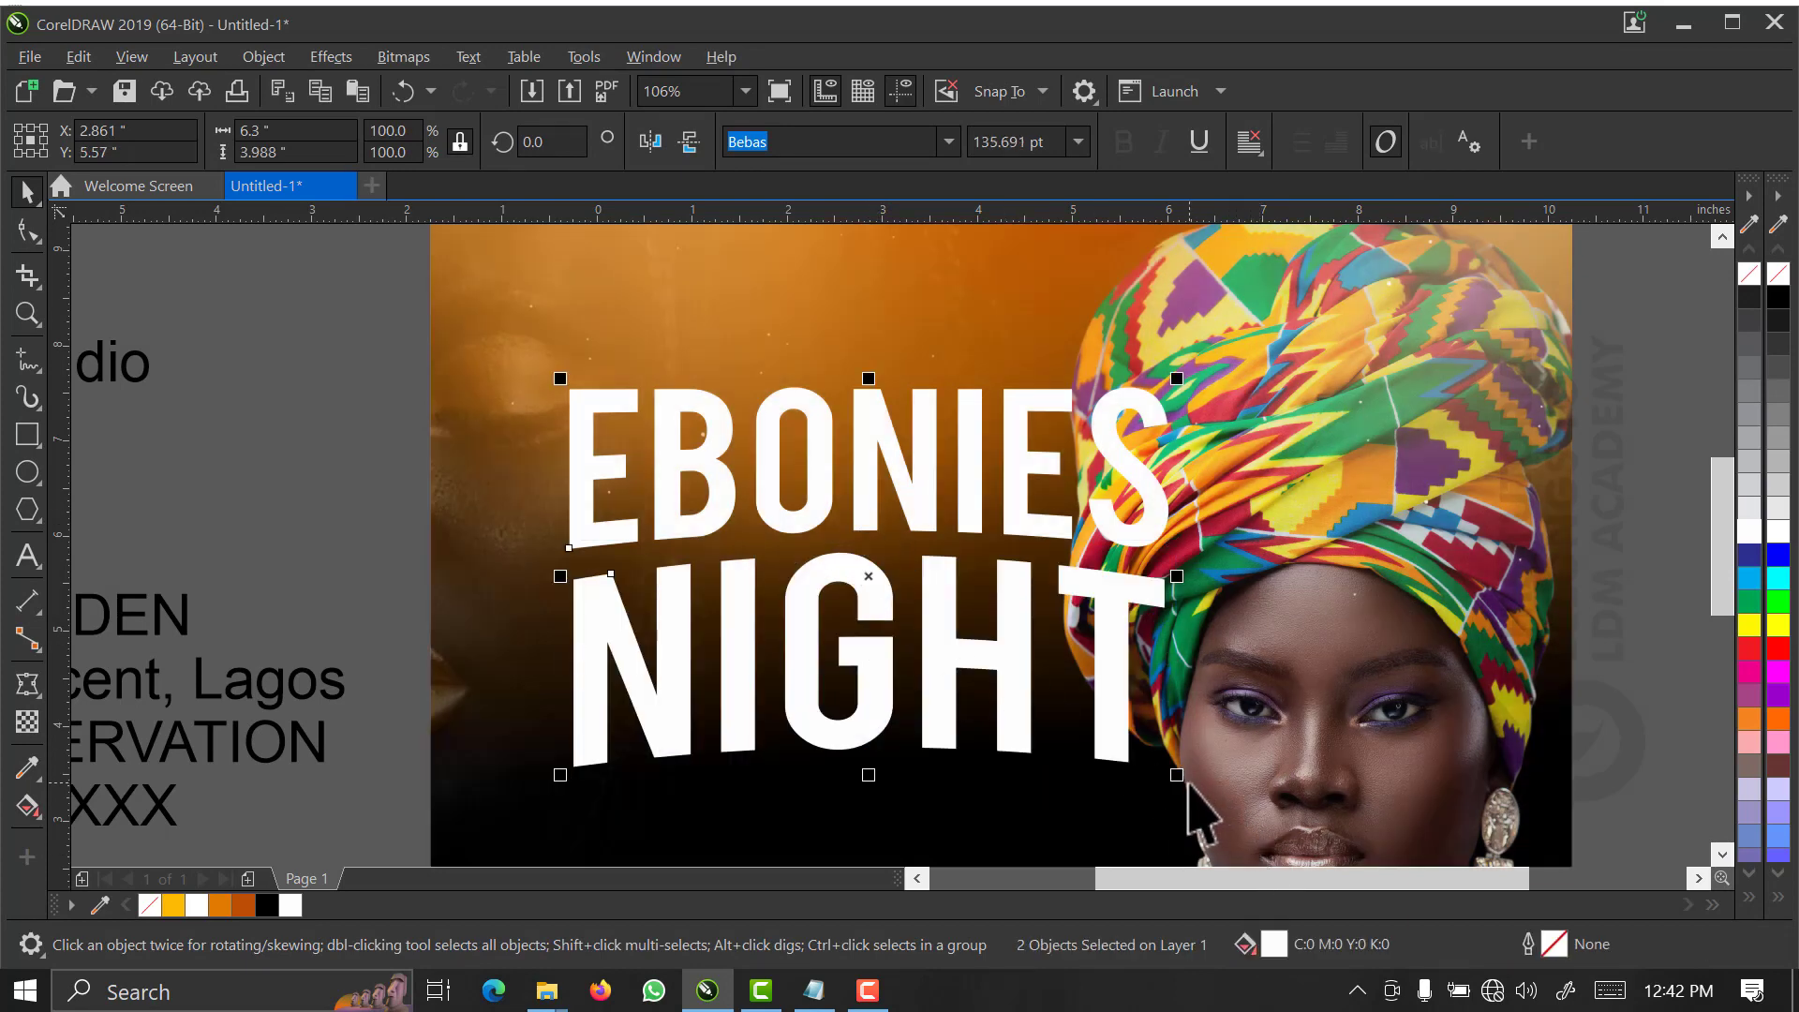
left_click_drag(1179, 777, 1015, 722)
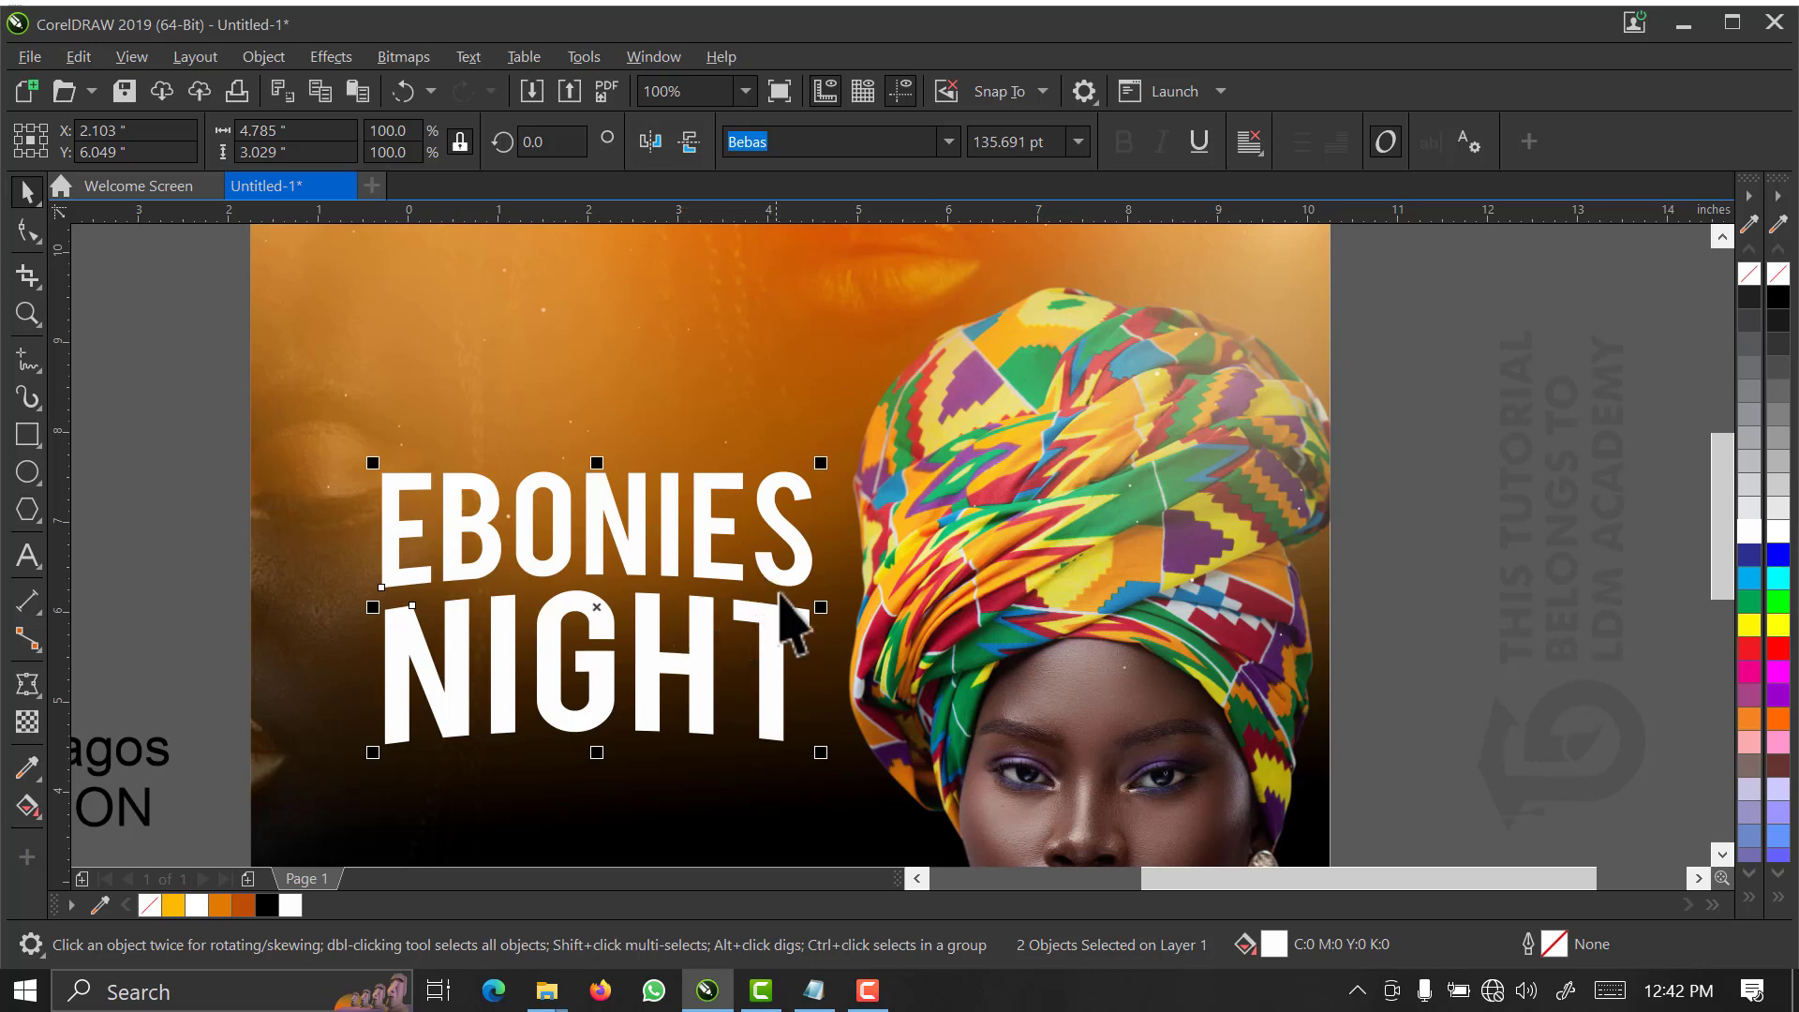
- Add a drop shadow to both title words, offset slightly down and left, with Multiply mode, opacity 98 and feather 15
key("z")
left_click_drag(942, 406, 222, 762)
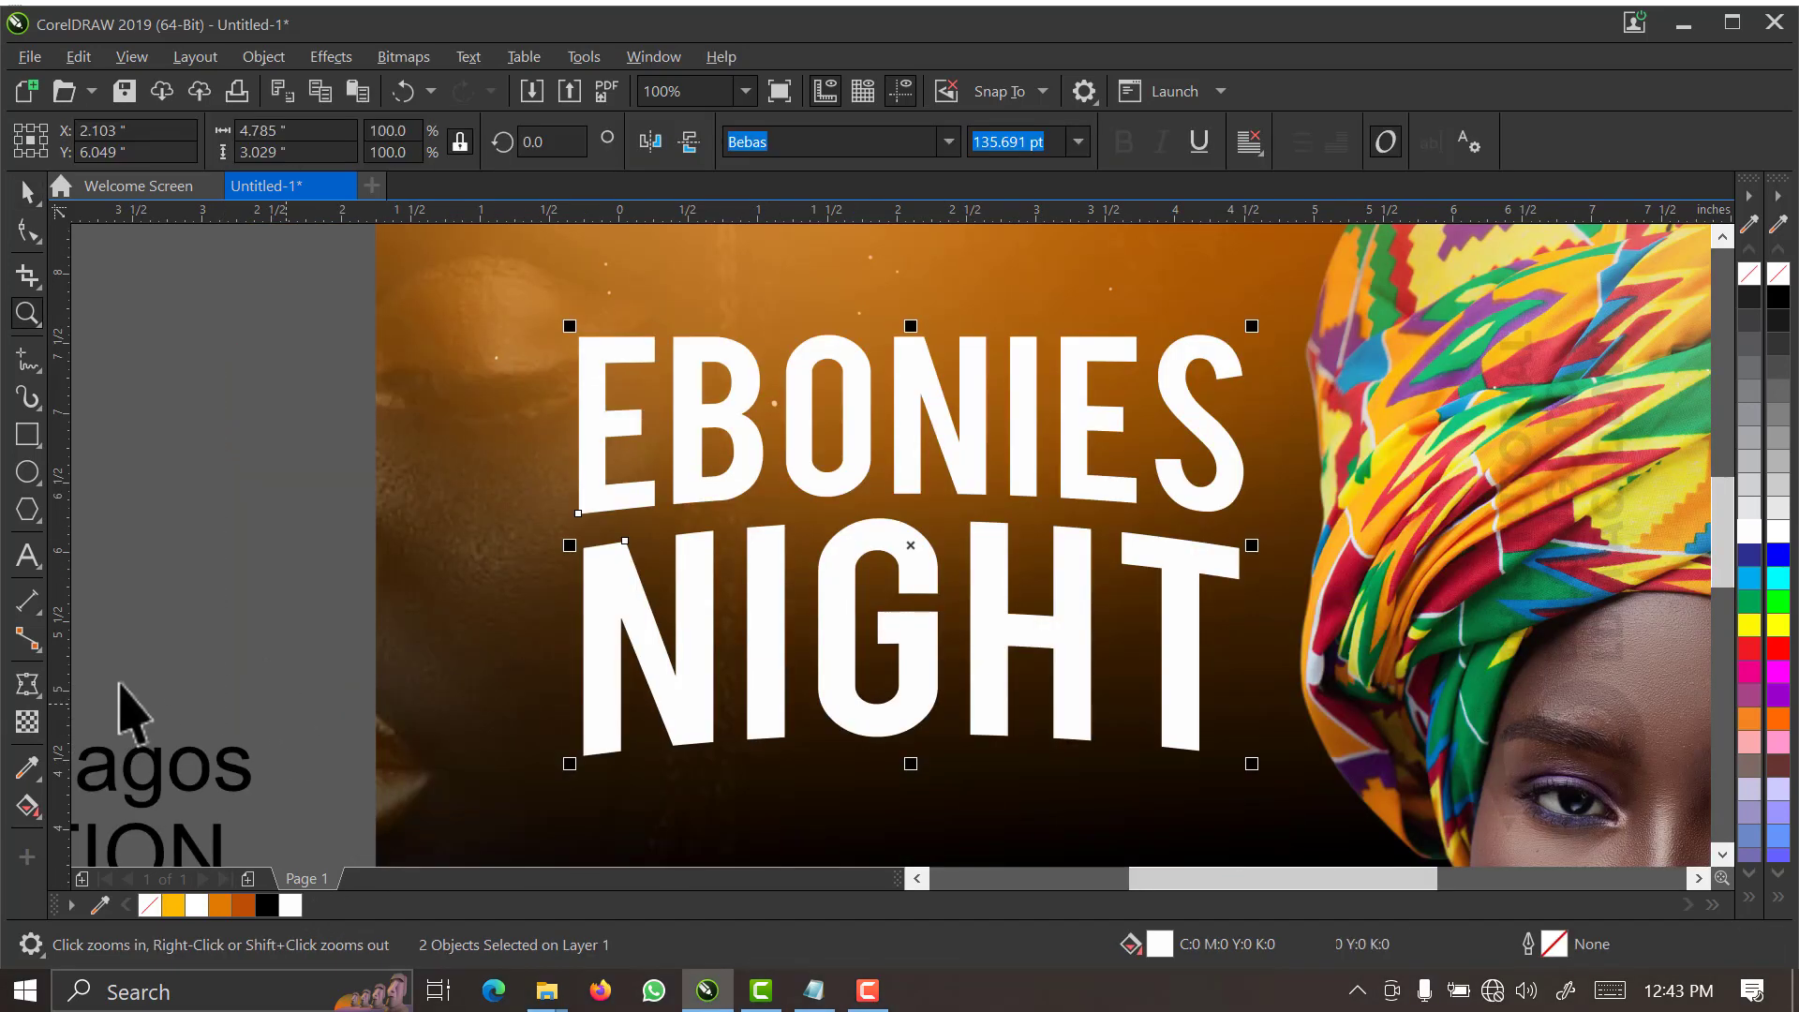
left_click(36, 695)
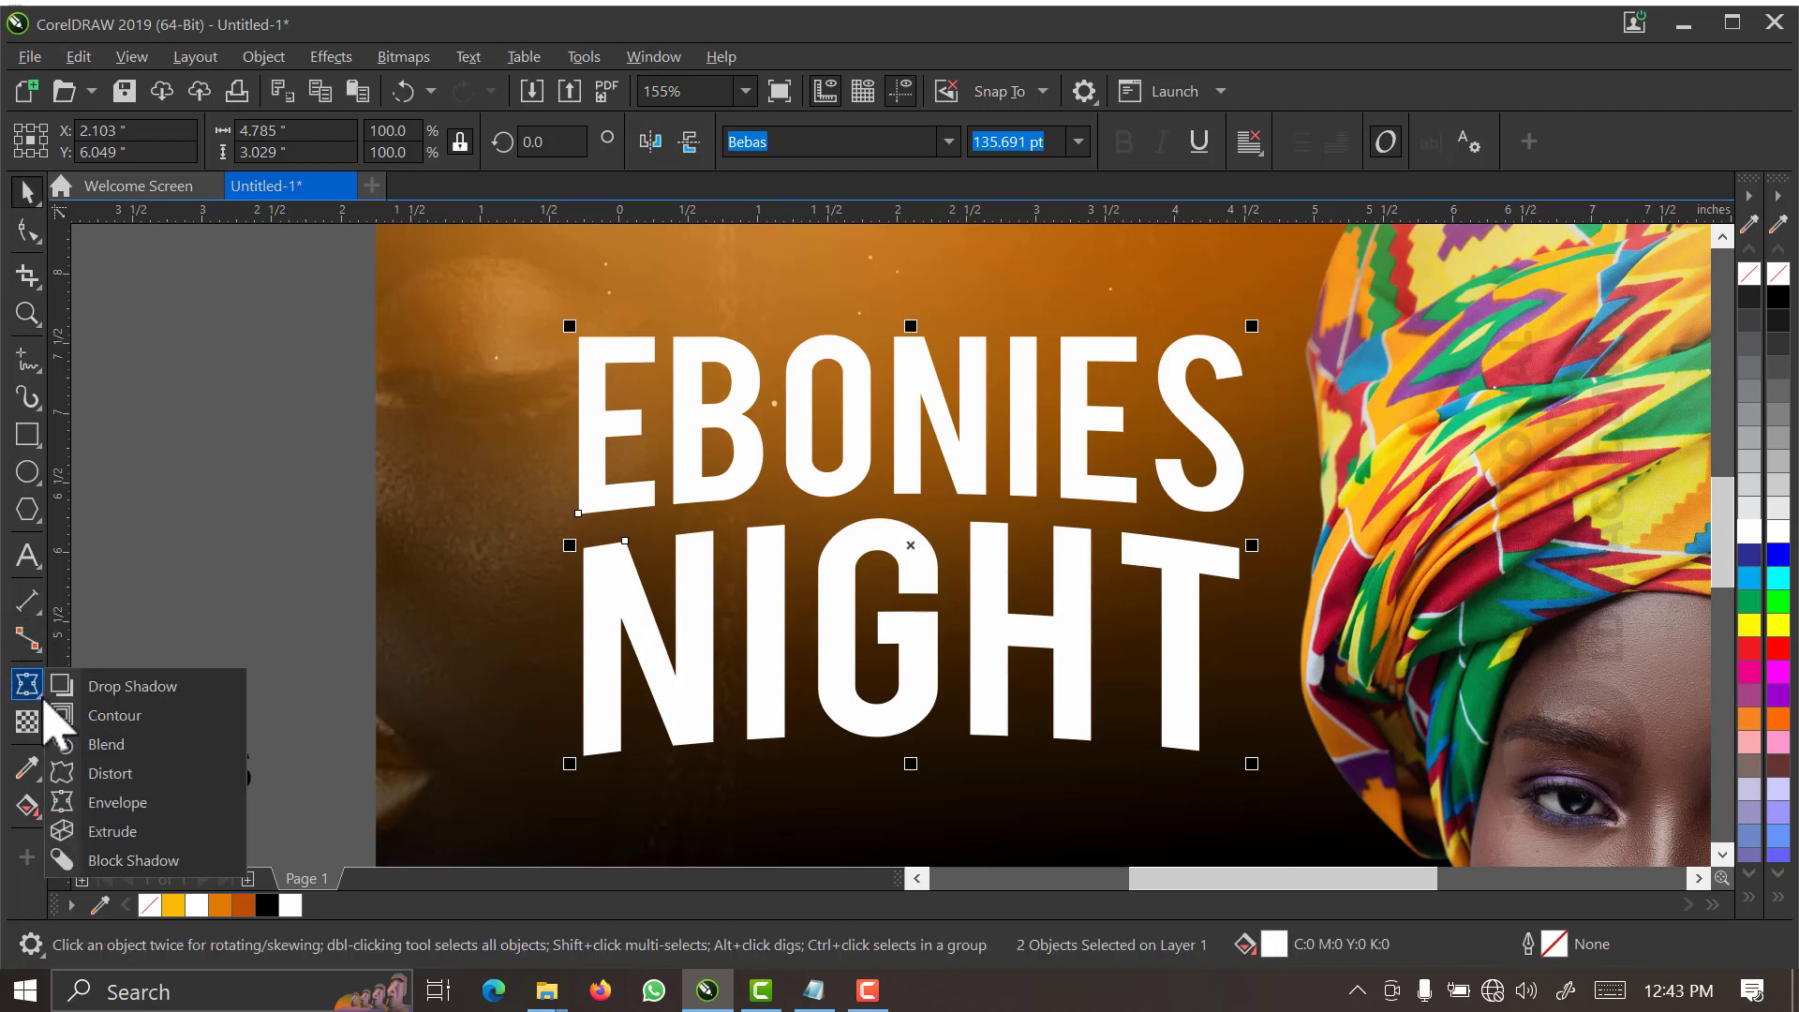
left_click(108, 689)
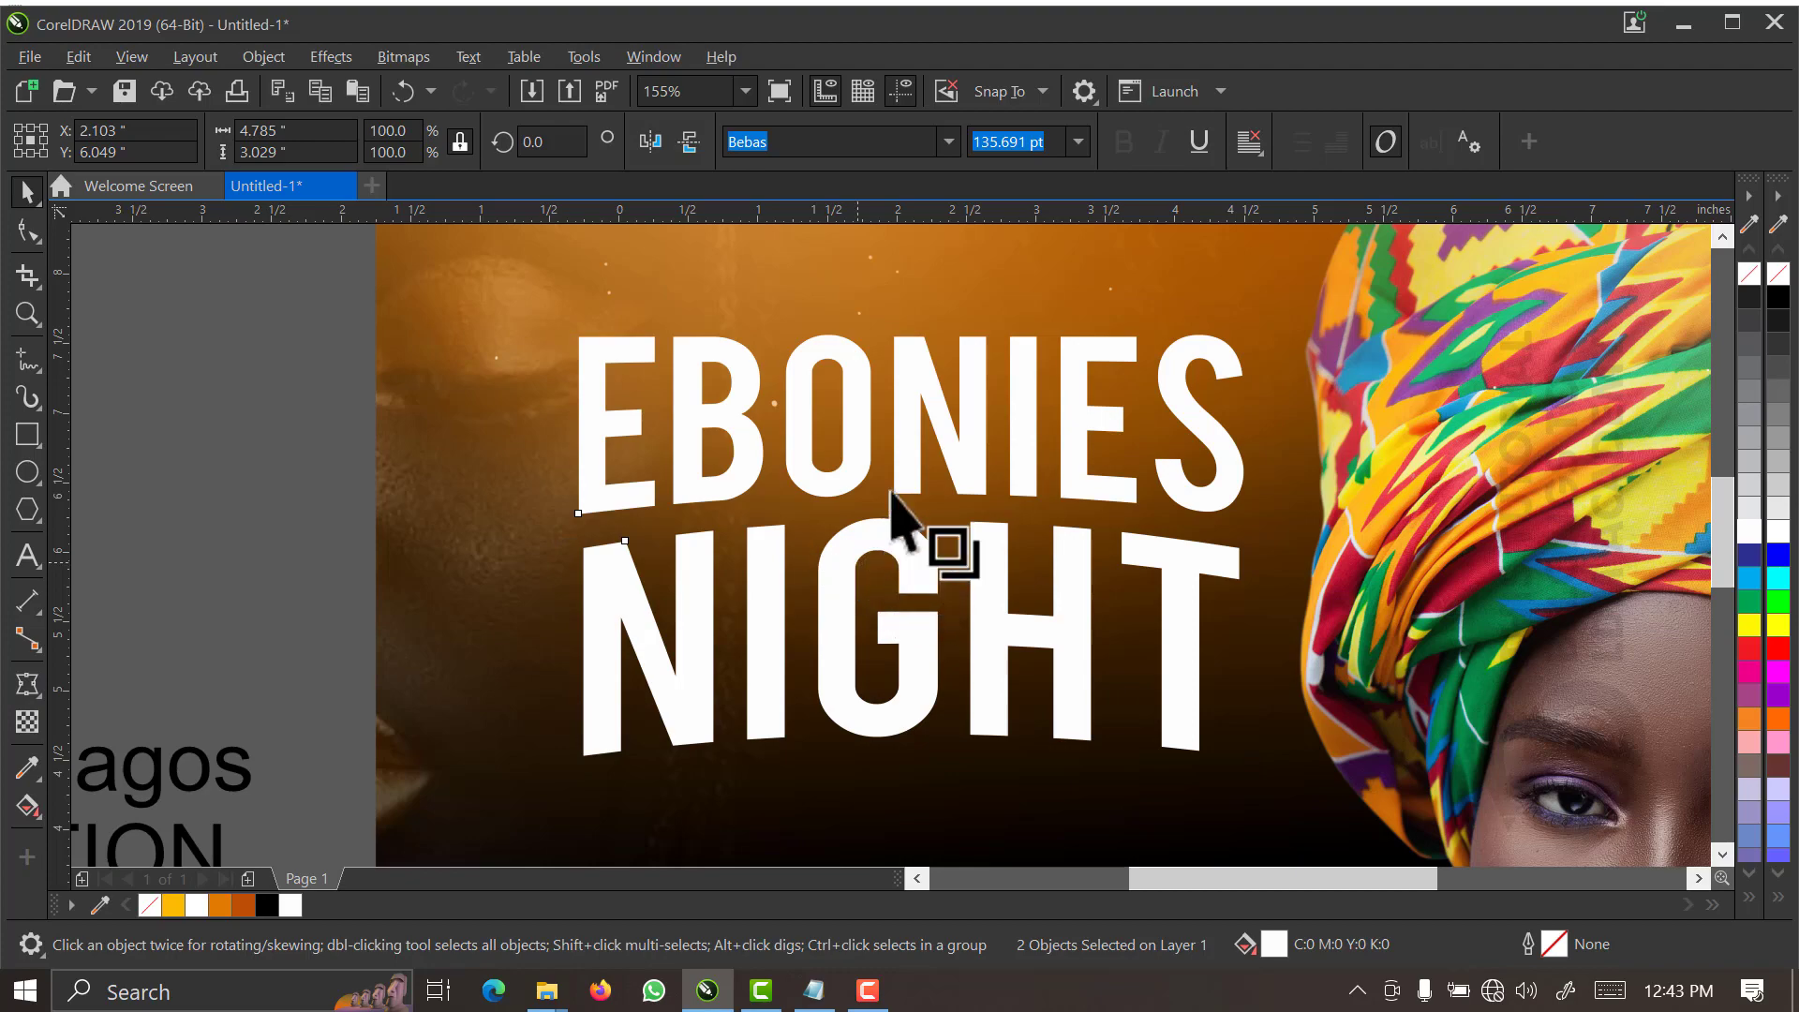
left_click_drag(844, 710, 709, 767)
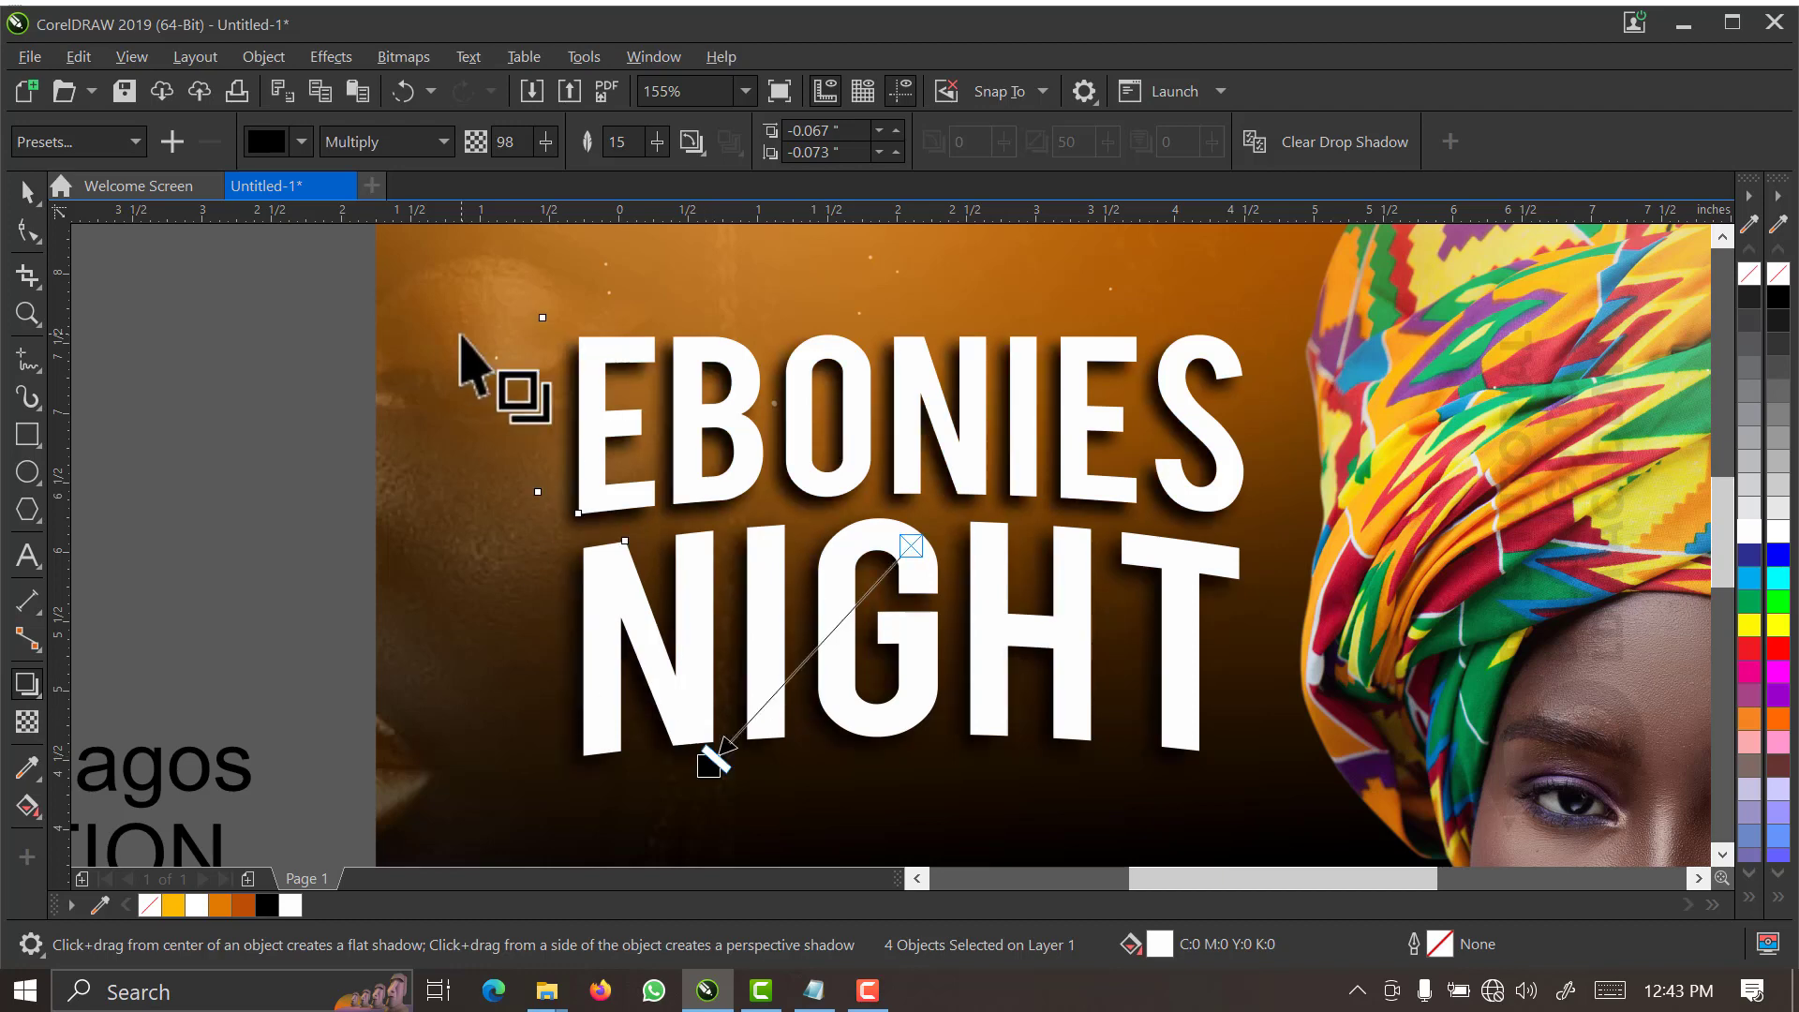
- Set the title's shadow color to the black sampled from the document palette
left_click(301, 142)
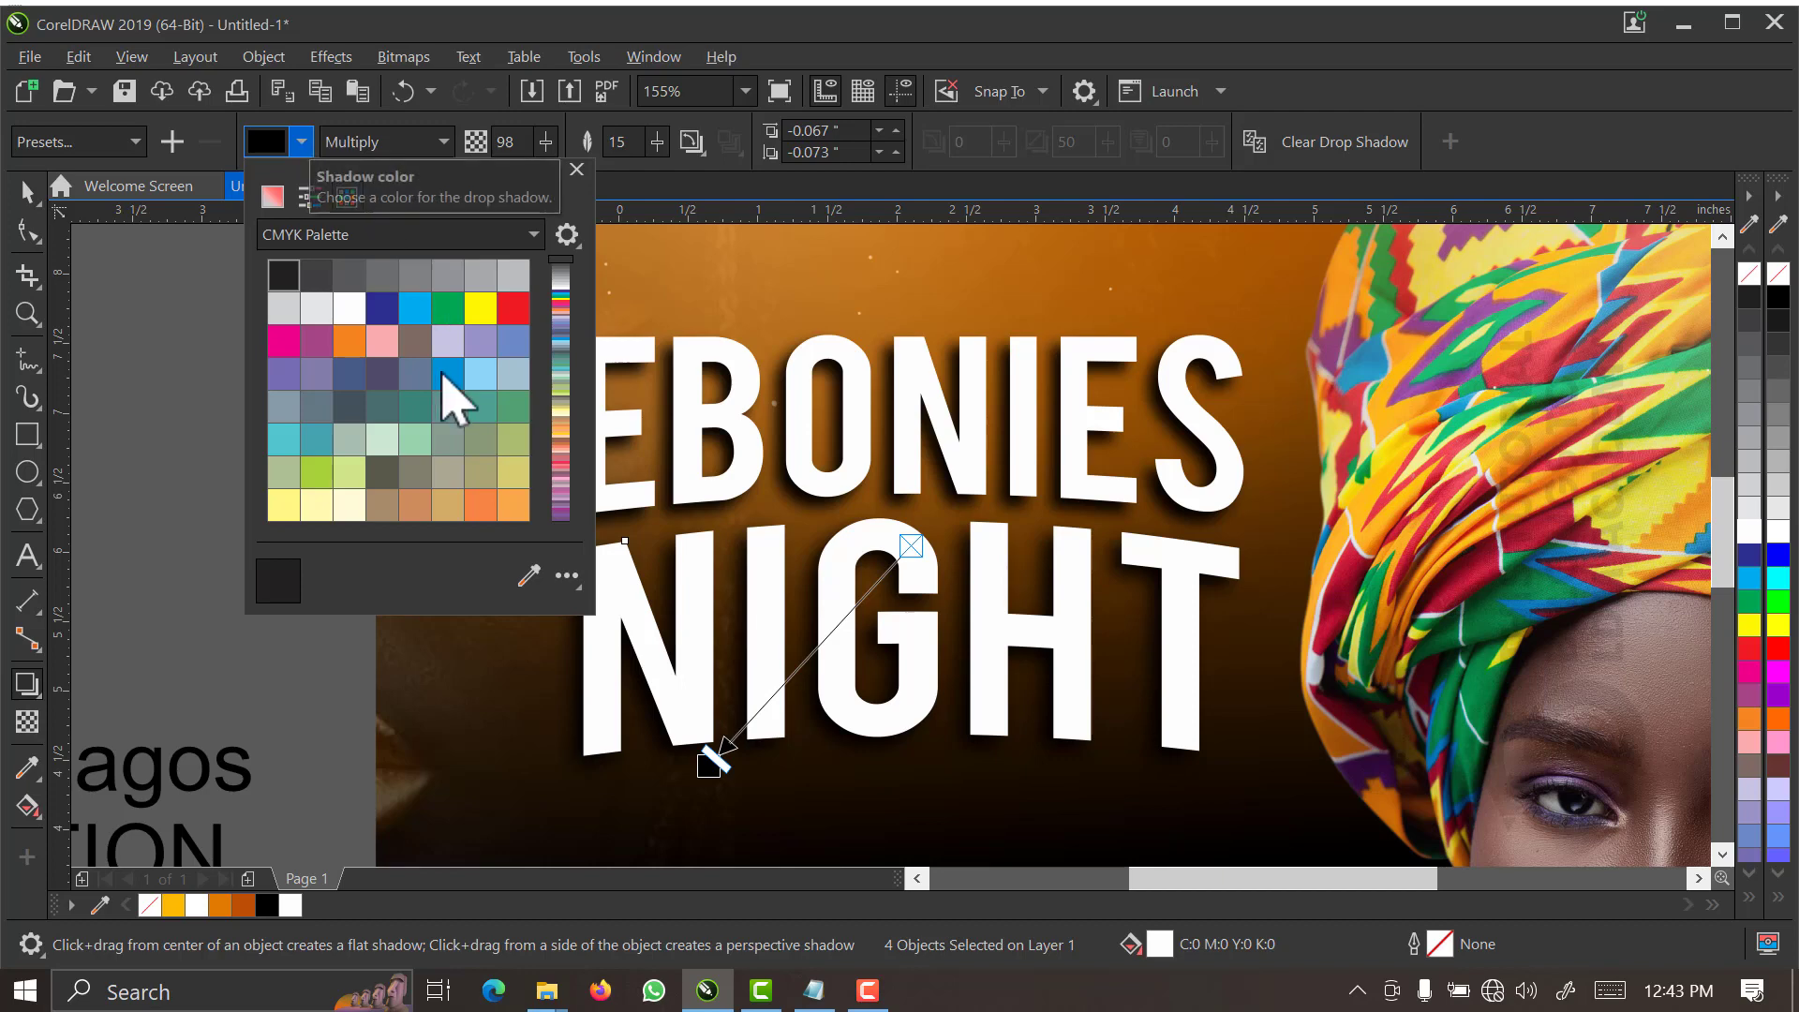
left_click(529, 576)
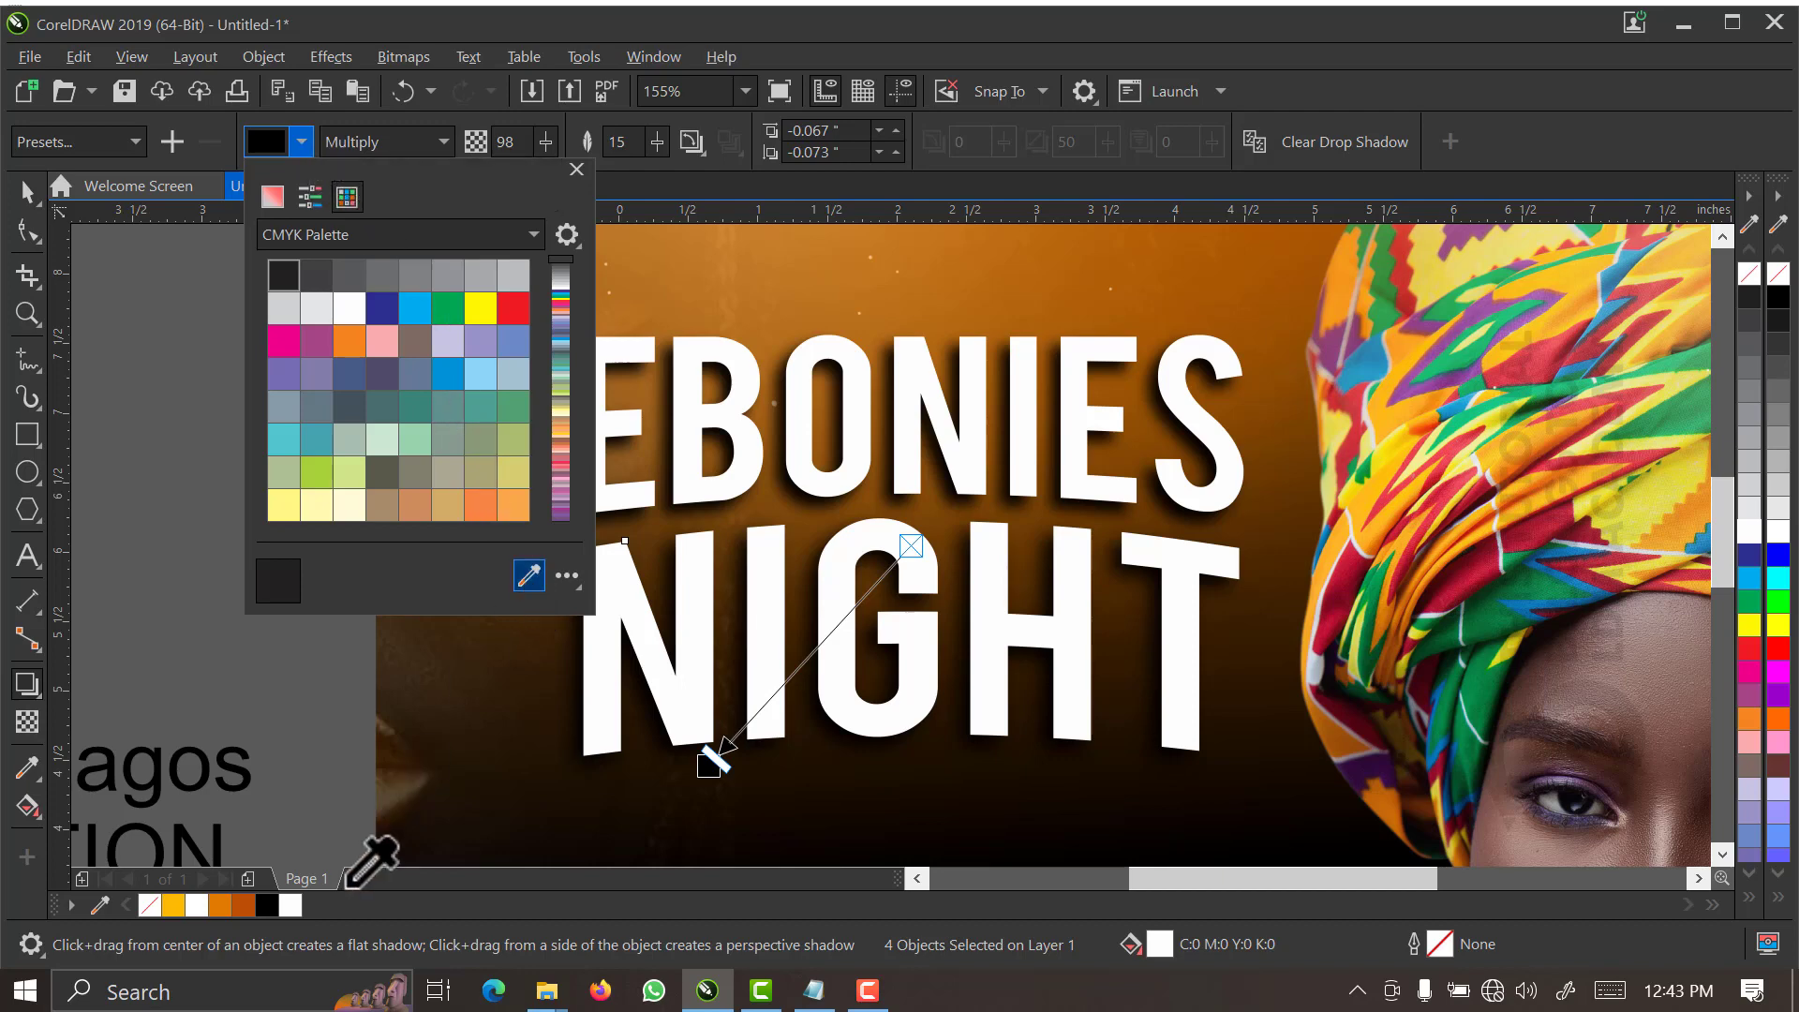
left_click(269, 904)
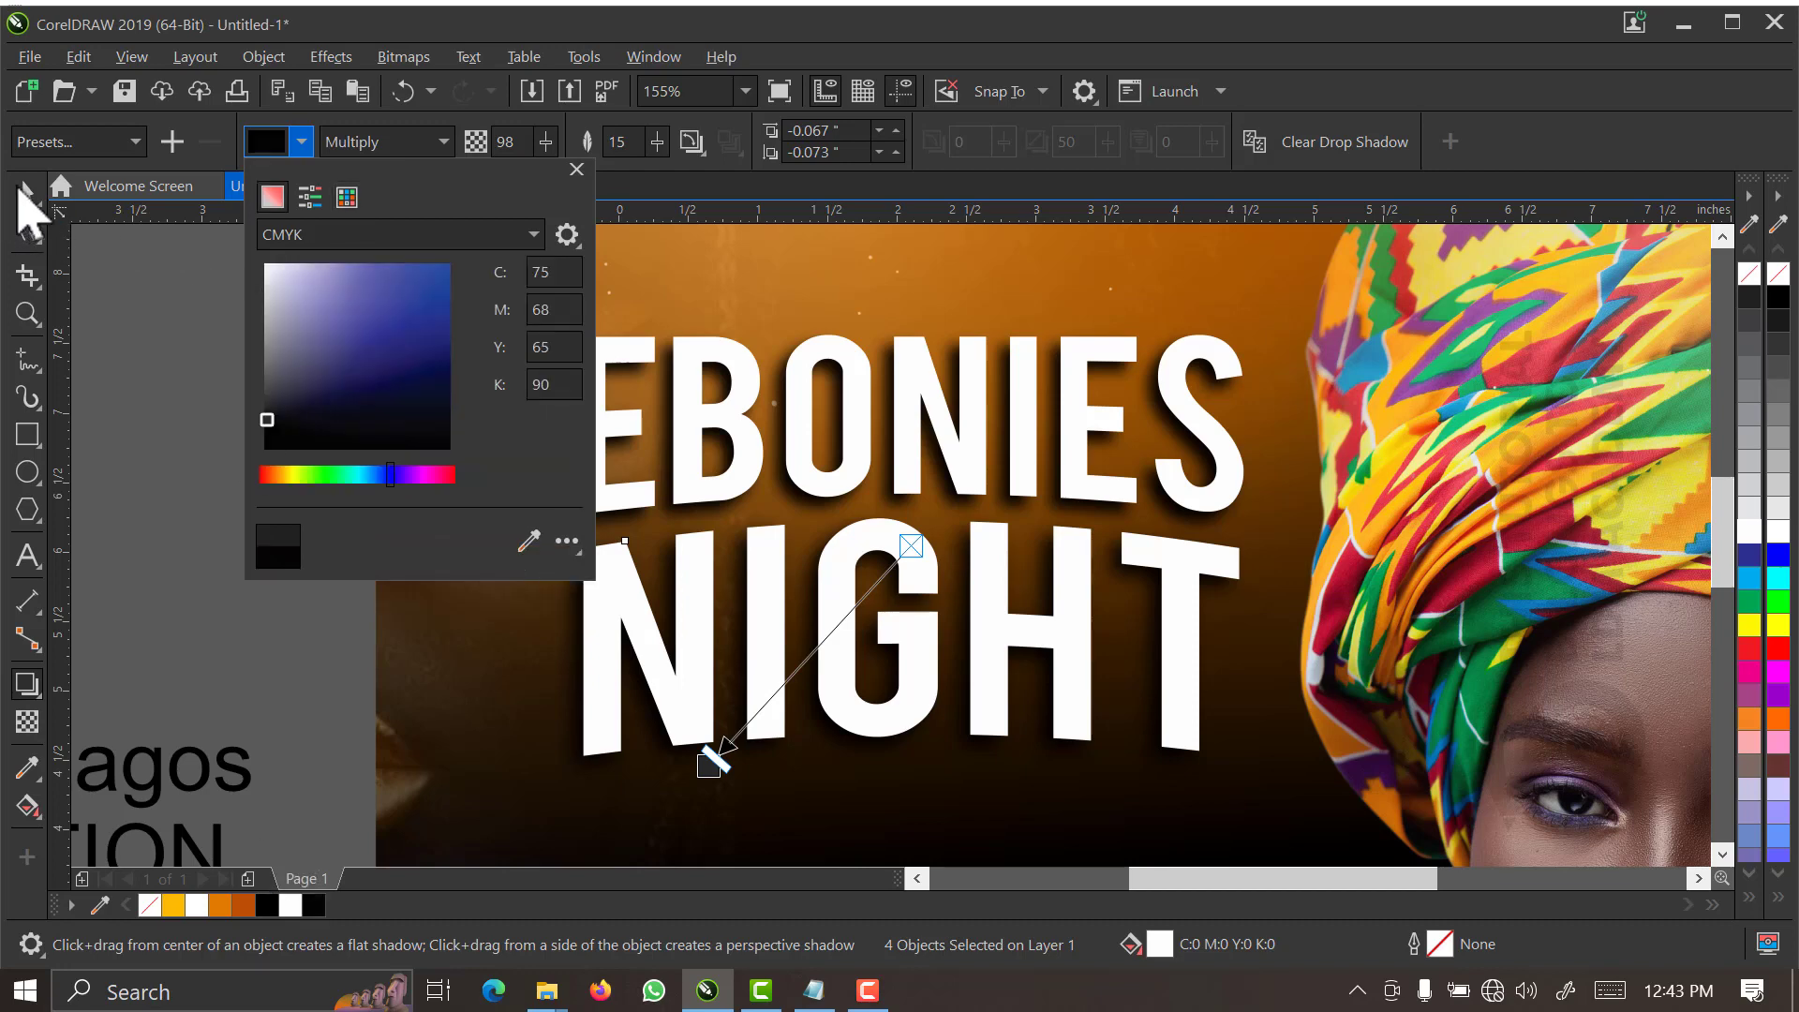
left_click(28, 191)
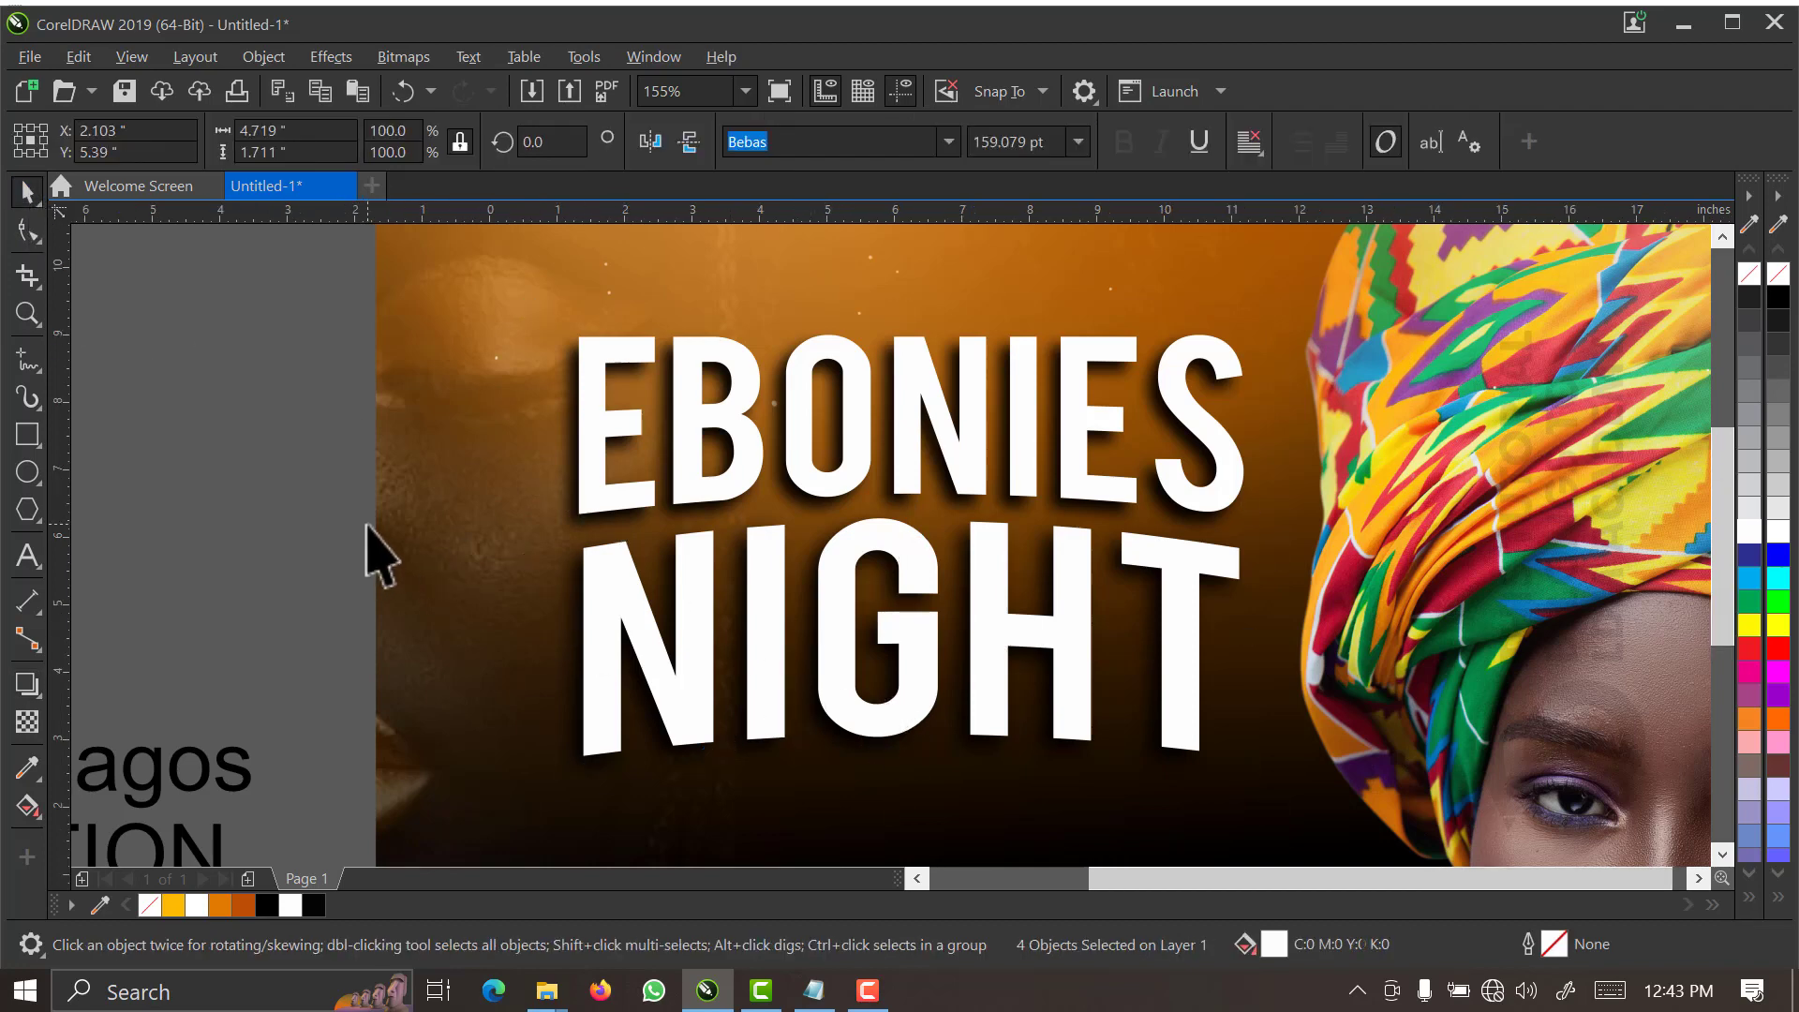
scroll(377, 550, "down", 2)
scroll(378, 551, "down", 3)
left_click(346, 434)
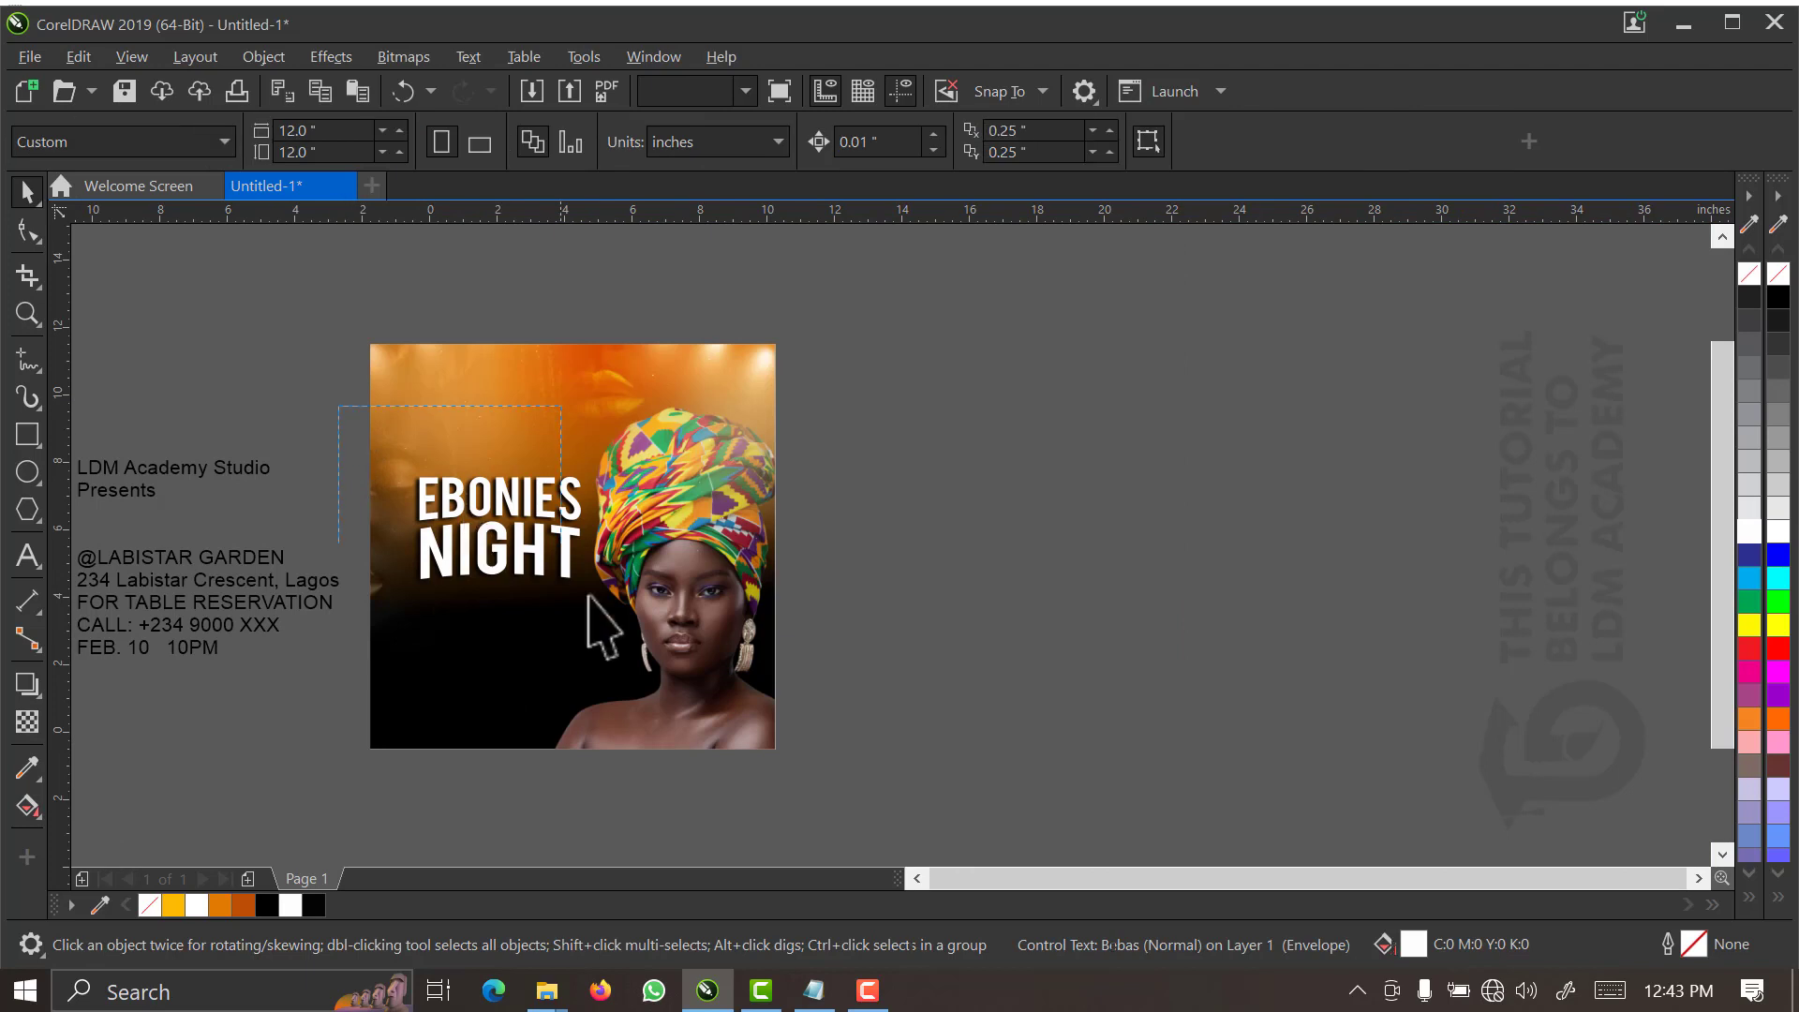
left_click(558, 548)
key("F2")
left_click_drag(705, 314, 360, 671)
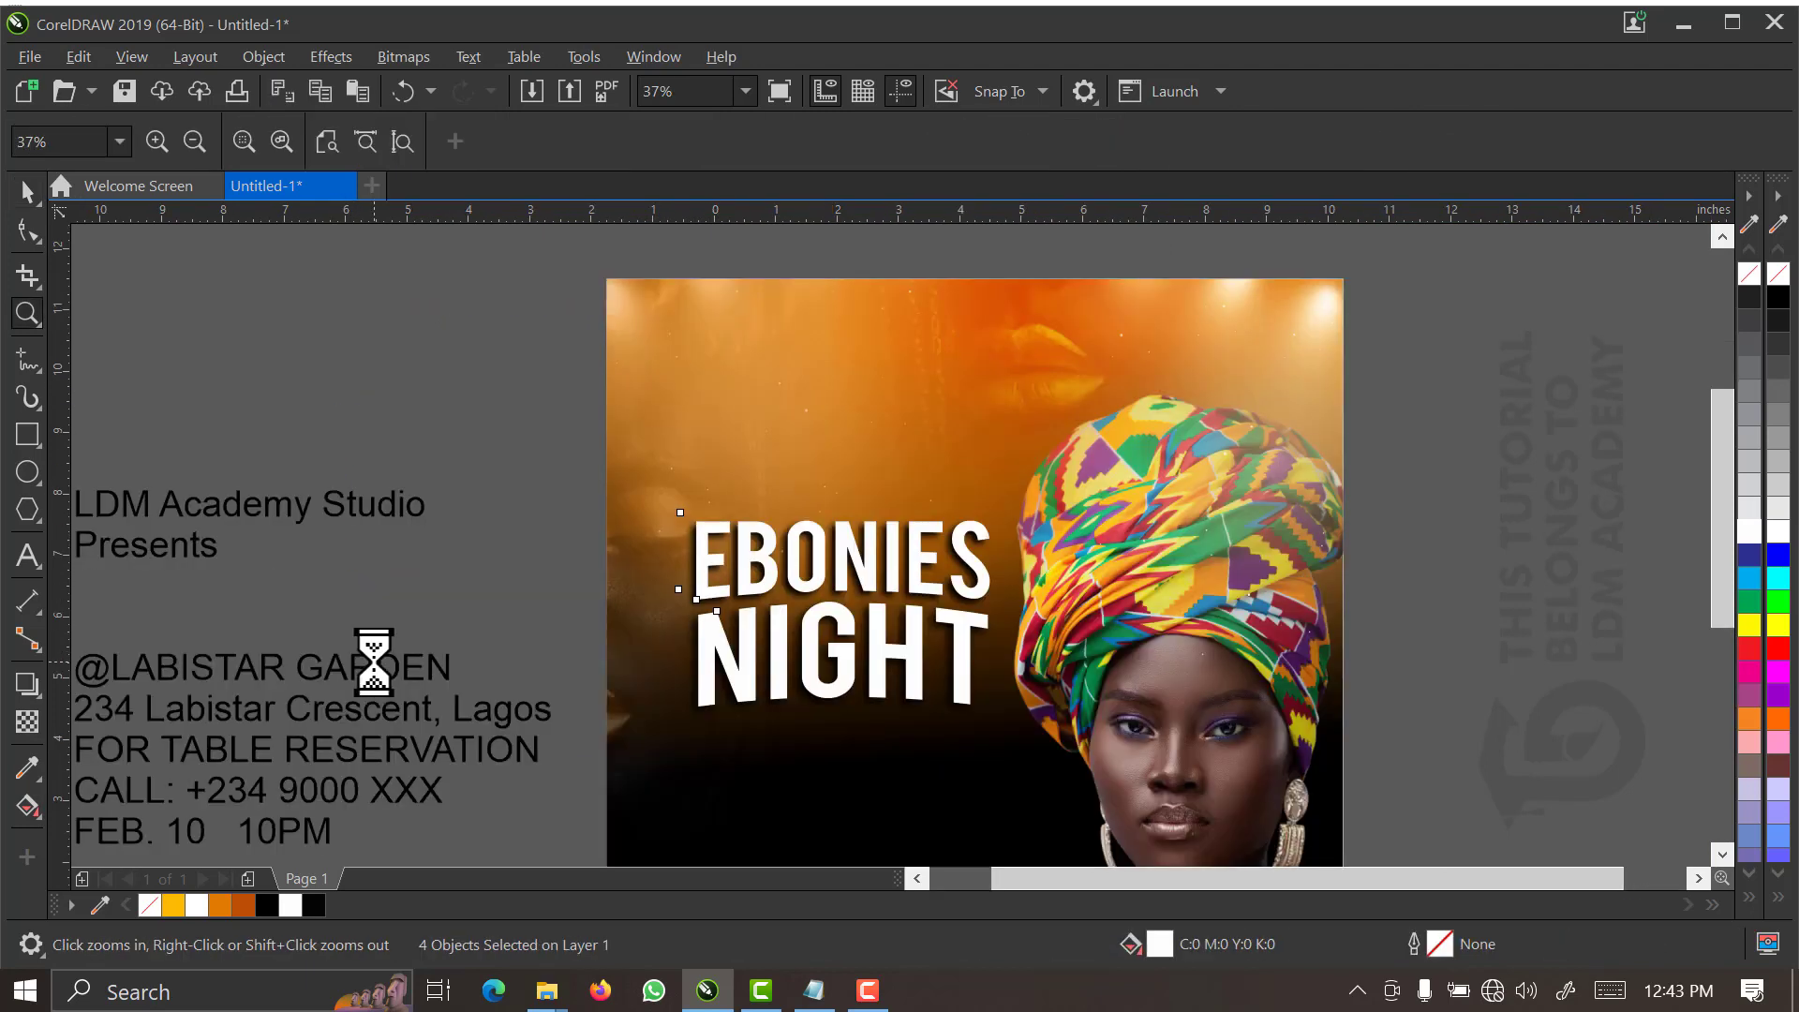
key("space")
left_click(540, 585)
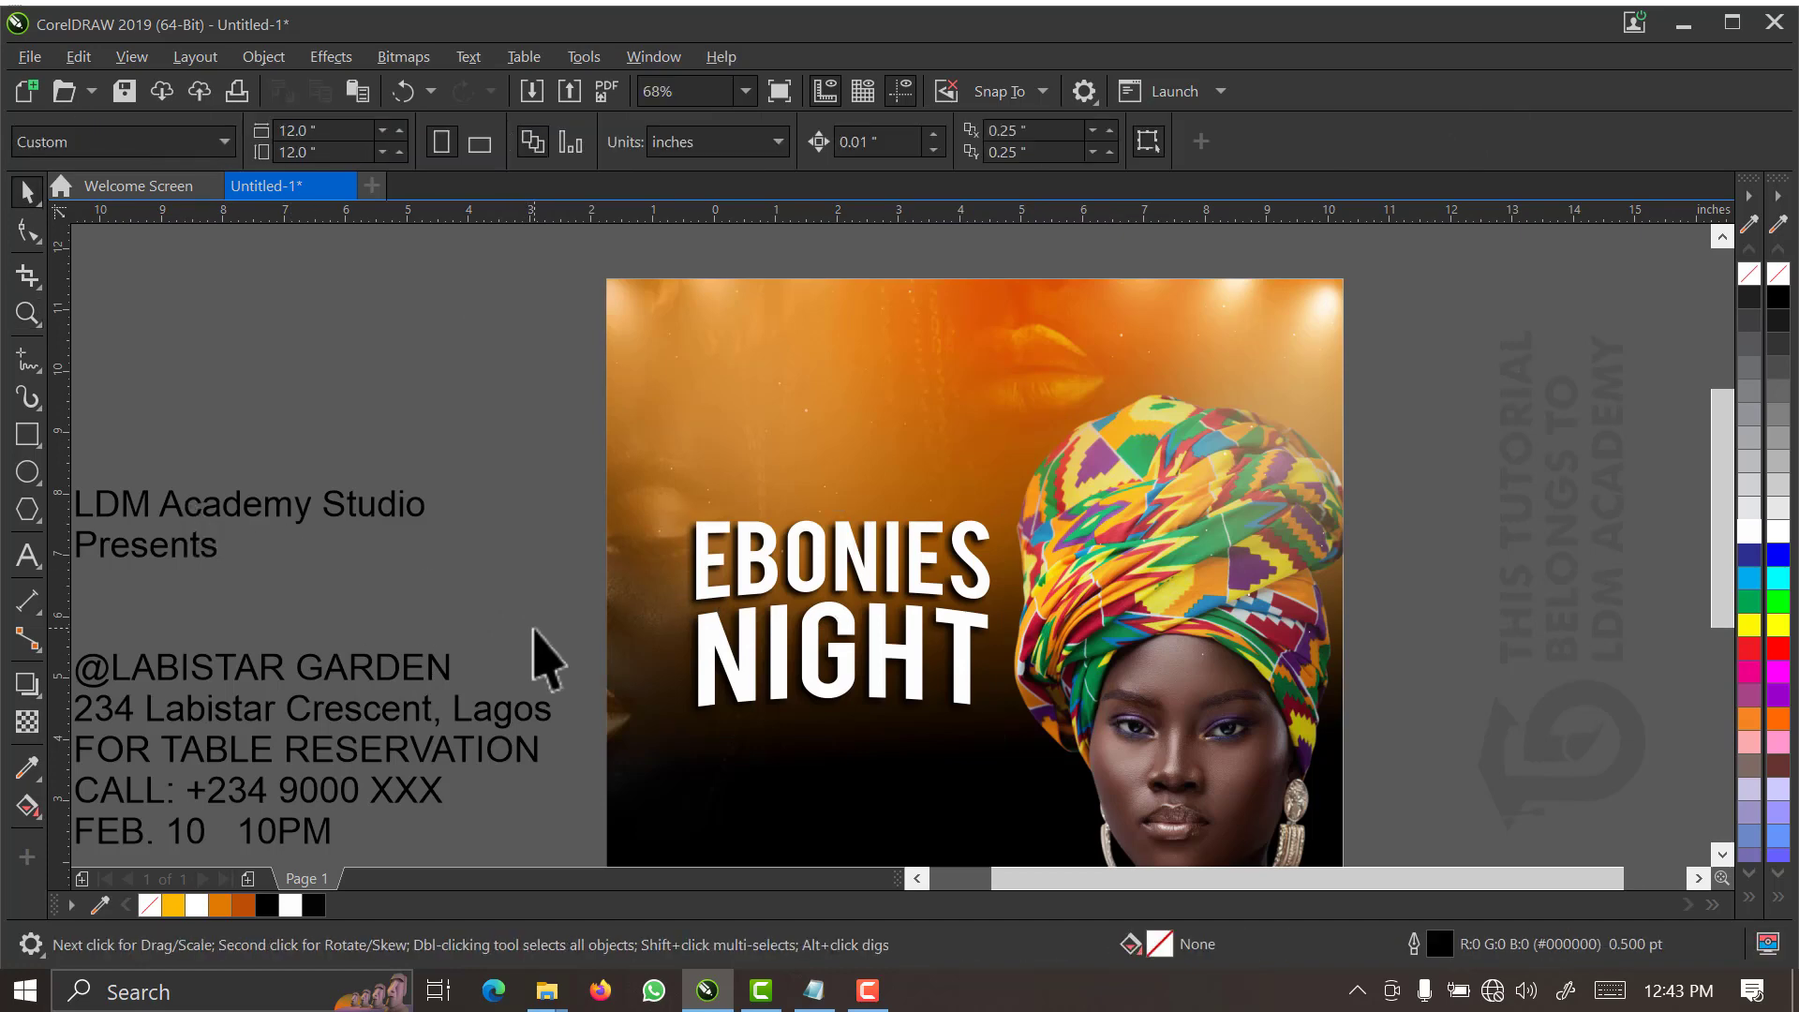
left_click(187, 671)
left_click_drag(199, 661, 899, 779)
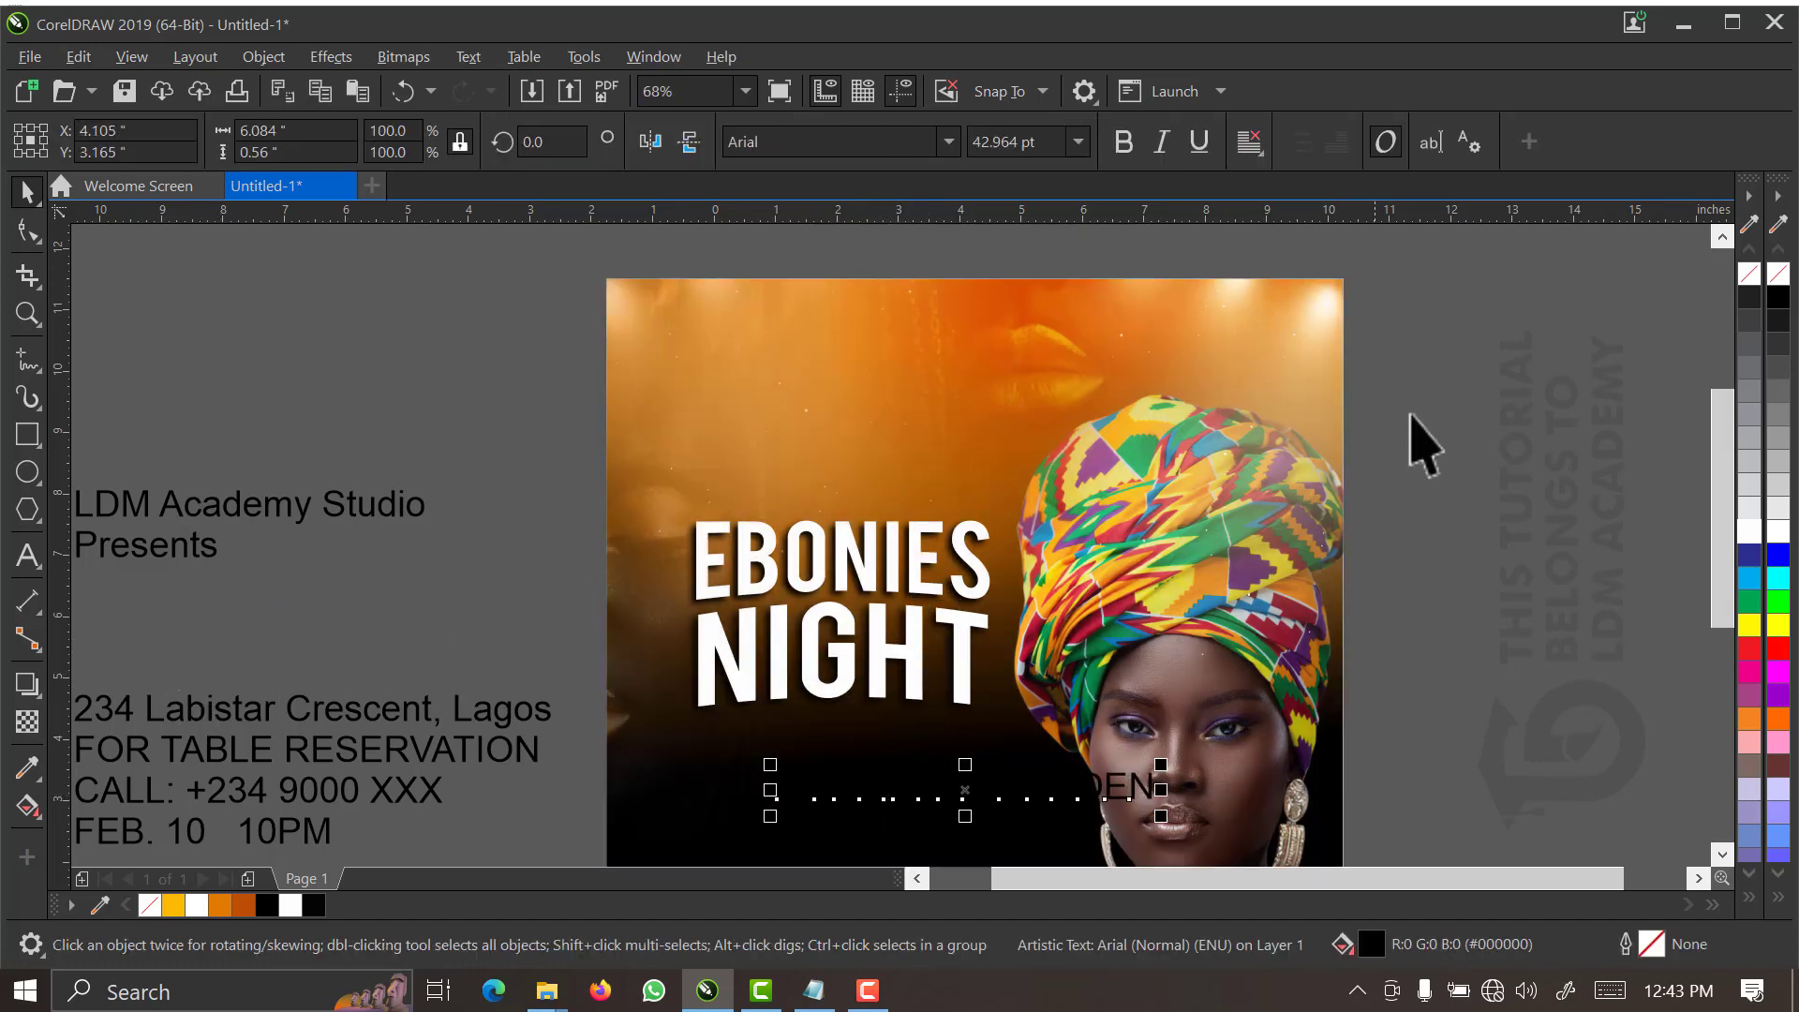
left_click(1749, 531)
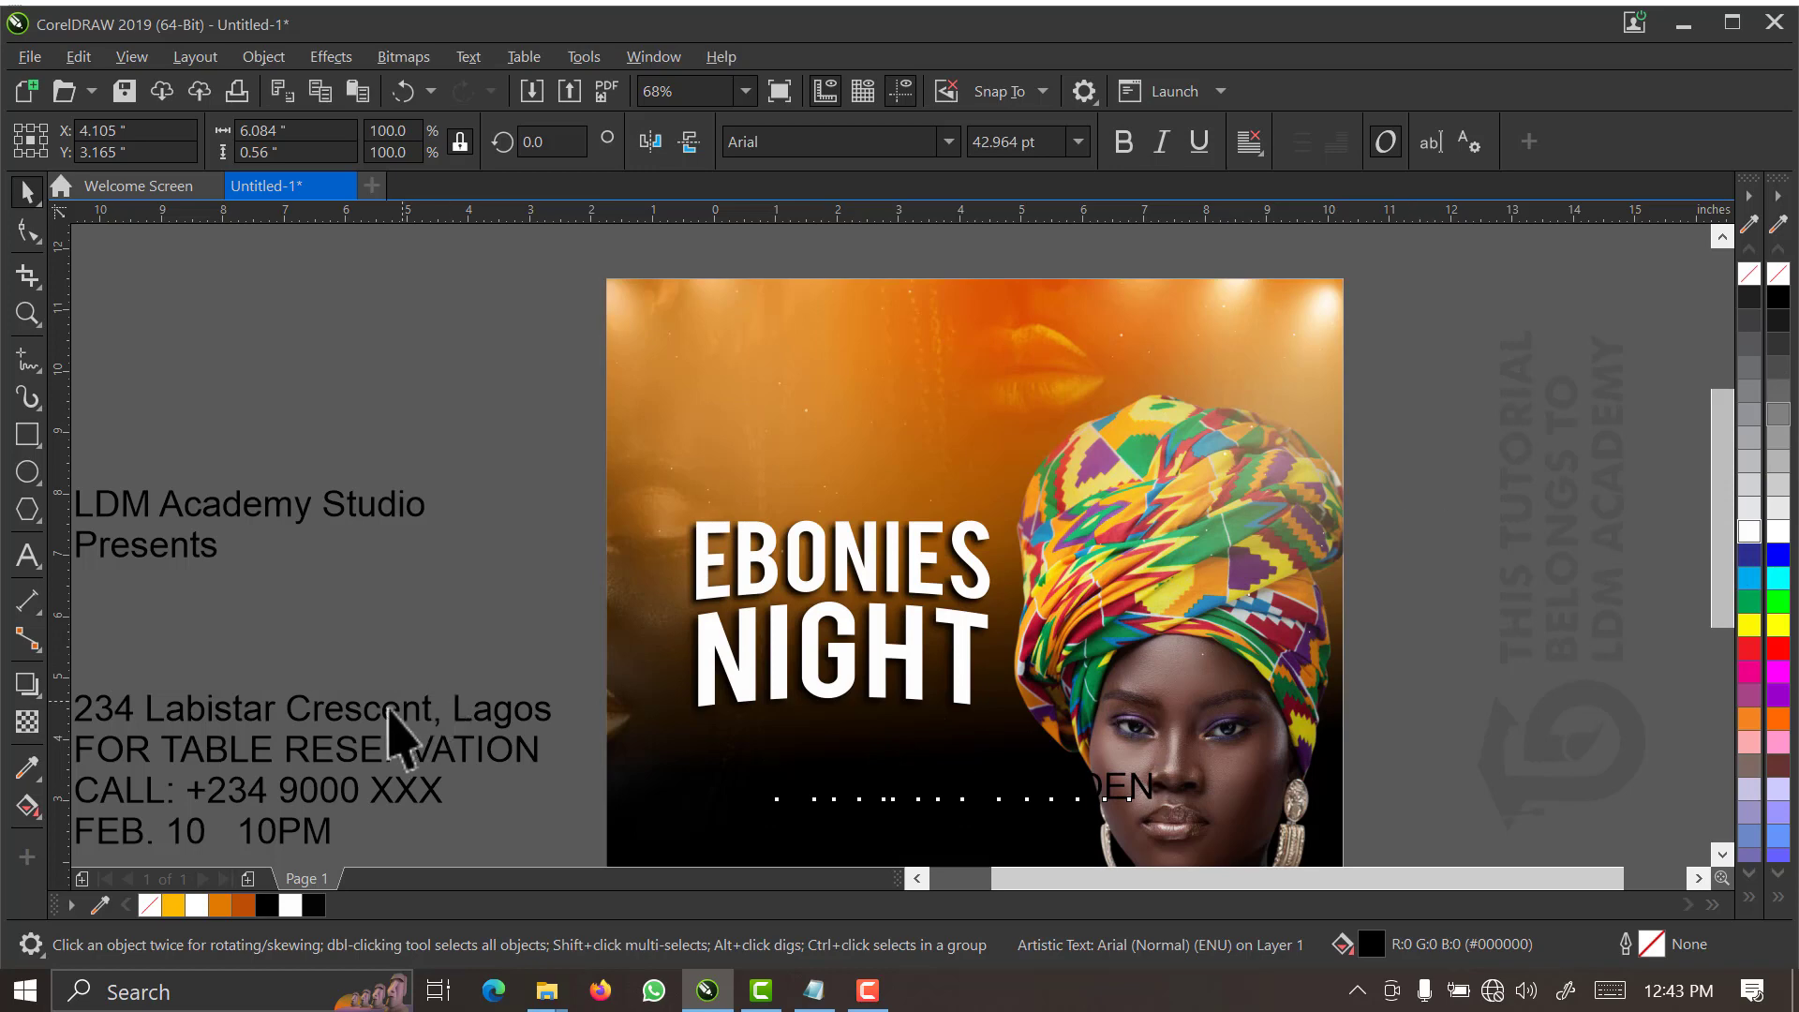
left_click_drag(292, 740, 1065, 821)
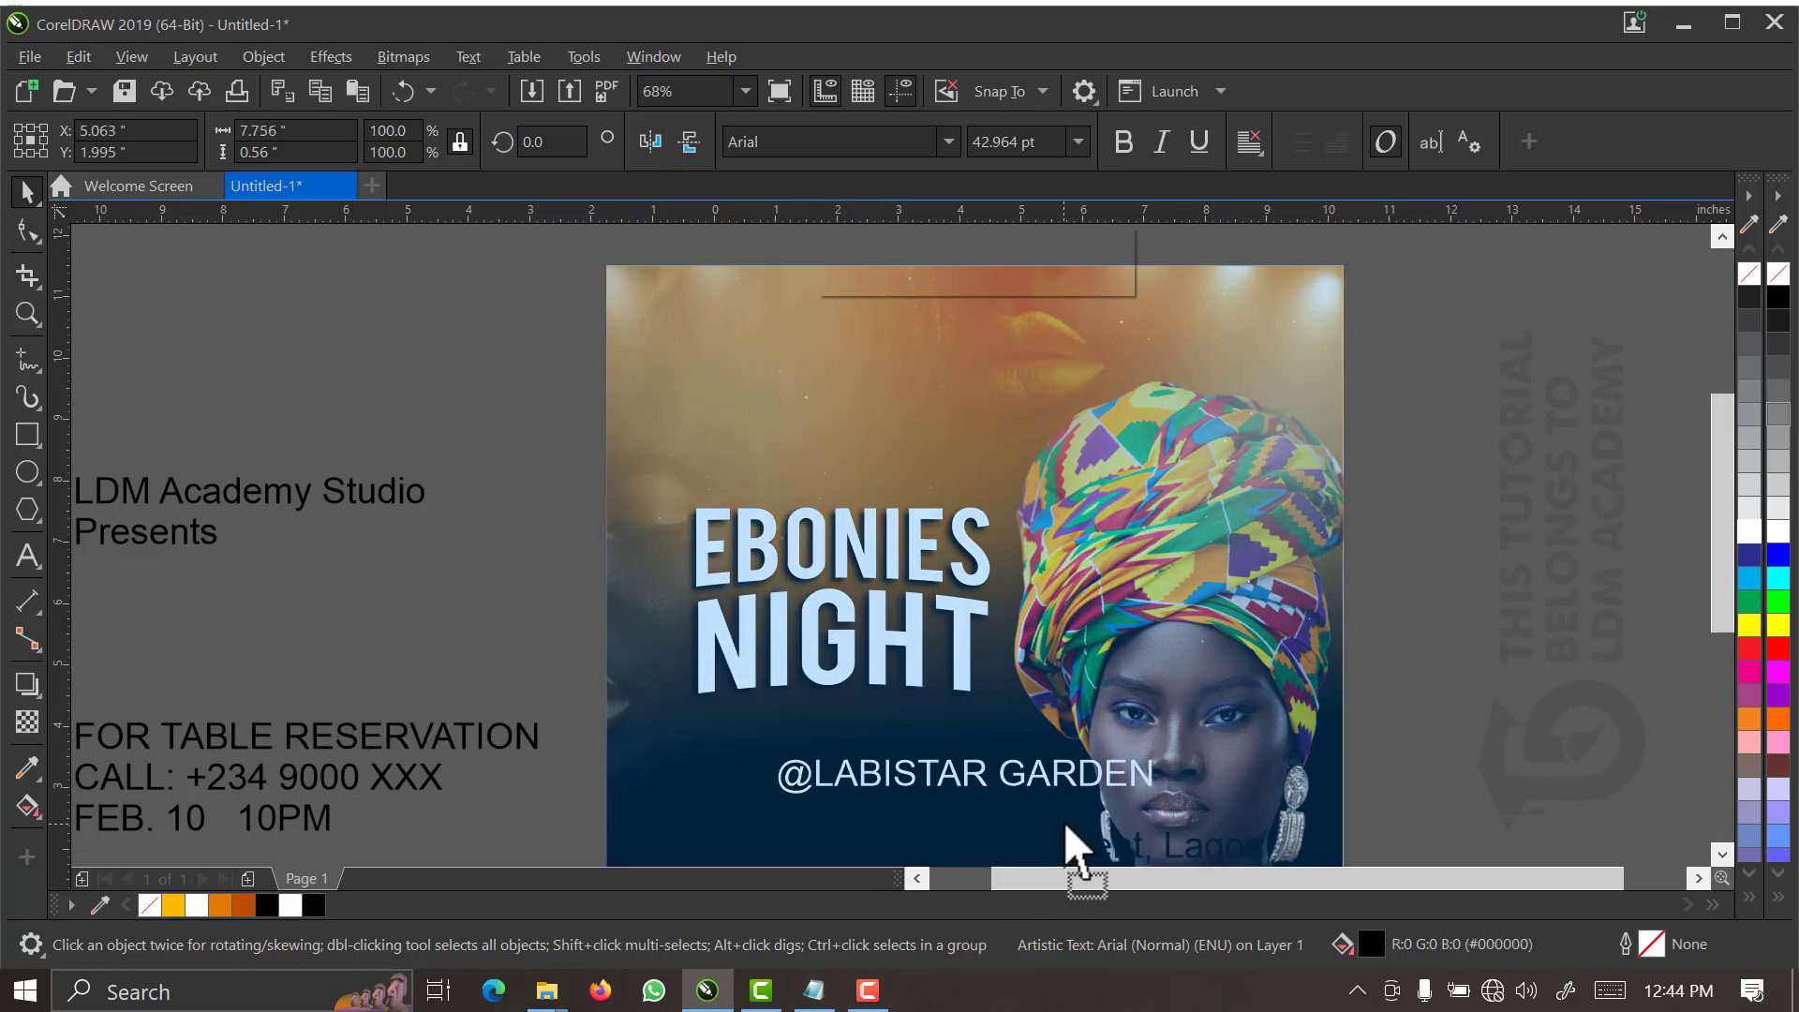
left_click(1751, 531)
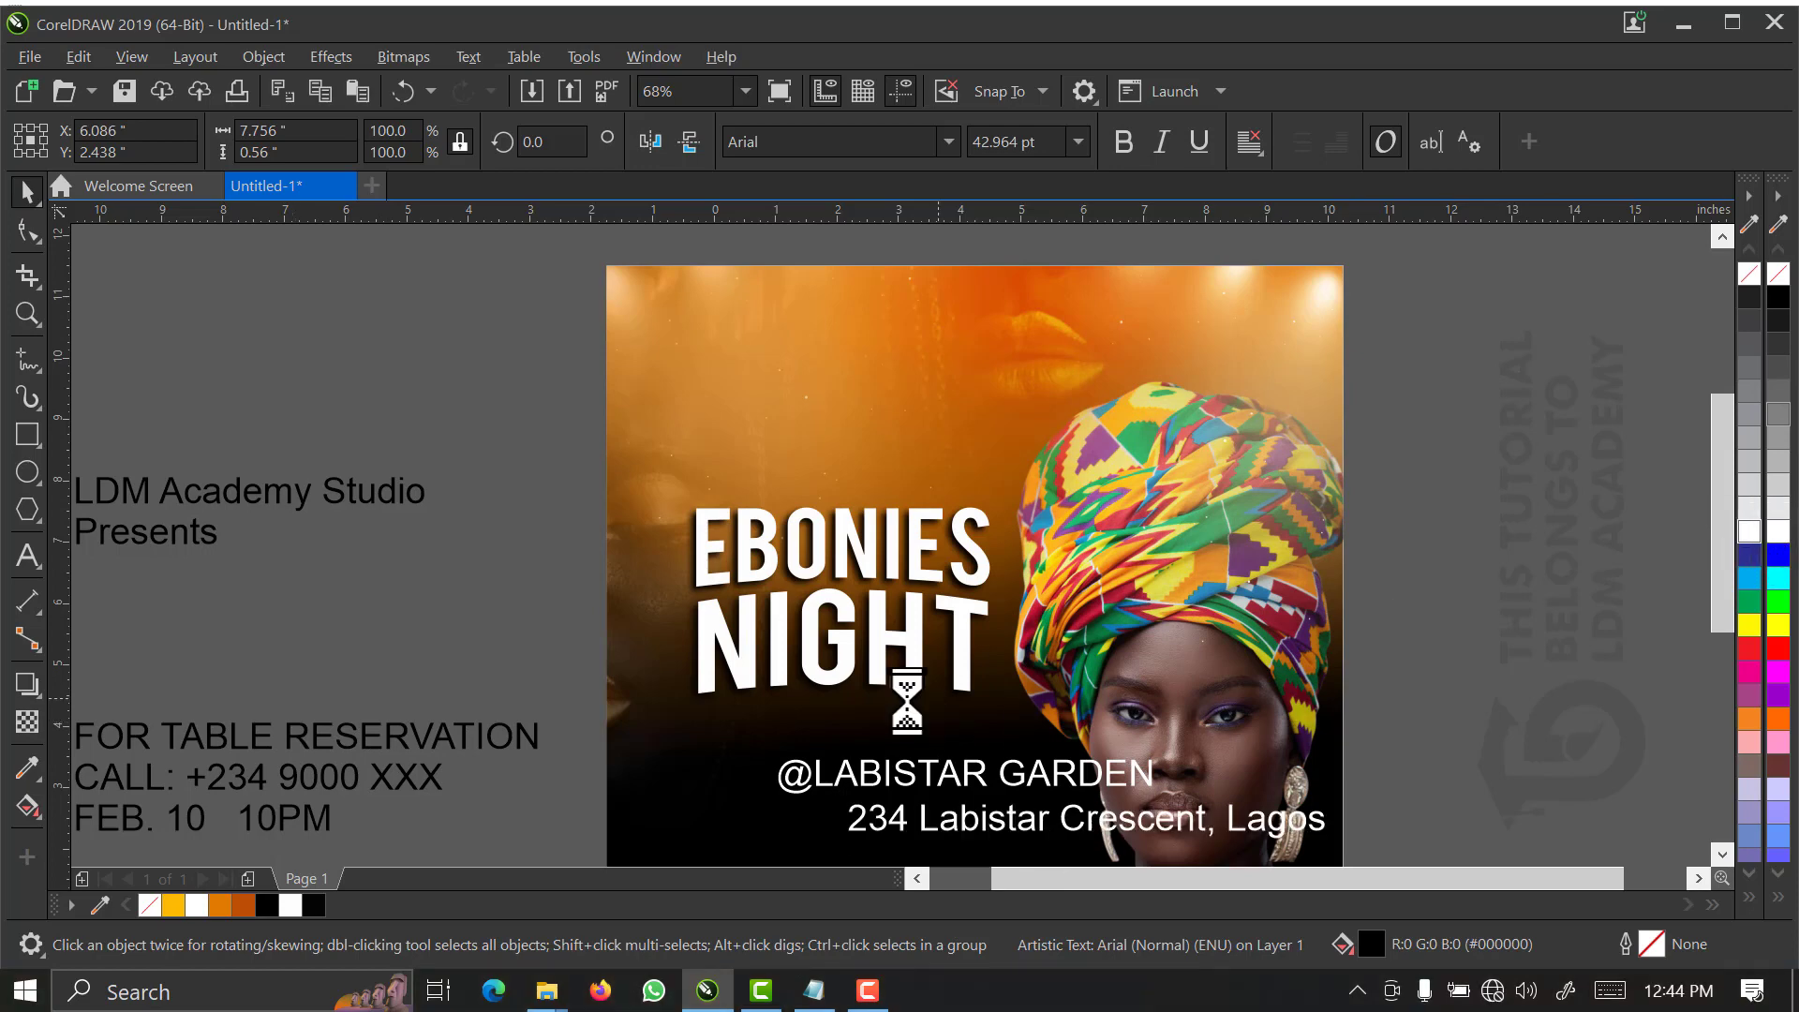
- Center the venue and address lines on each other and shrink them together to about 28 pt, clear of the woman's face
scroll(1397, 643, "down", 1)
left_click_drag(496, 979, 494, 823)
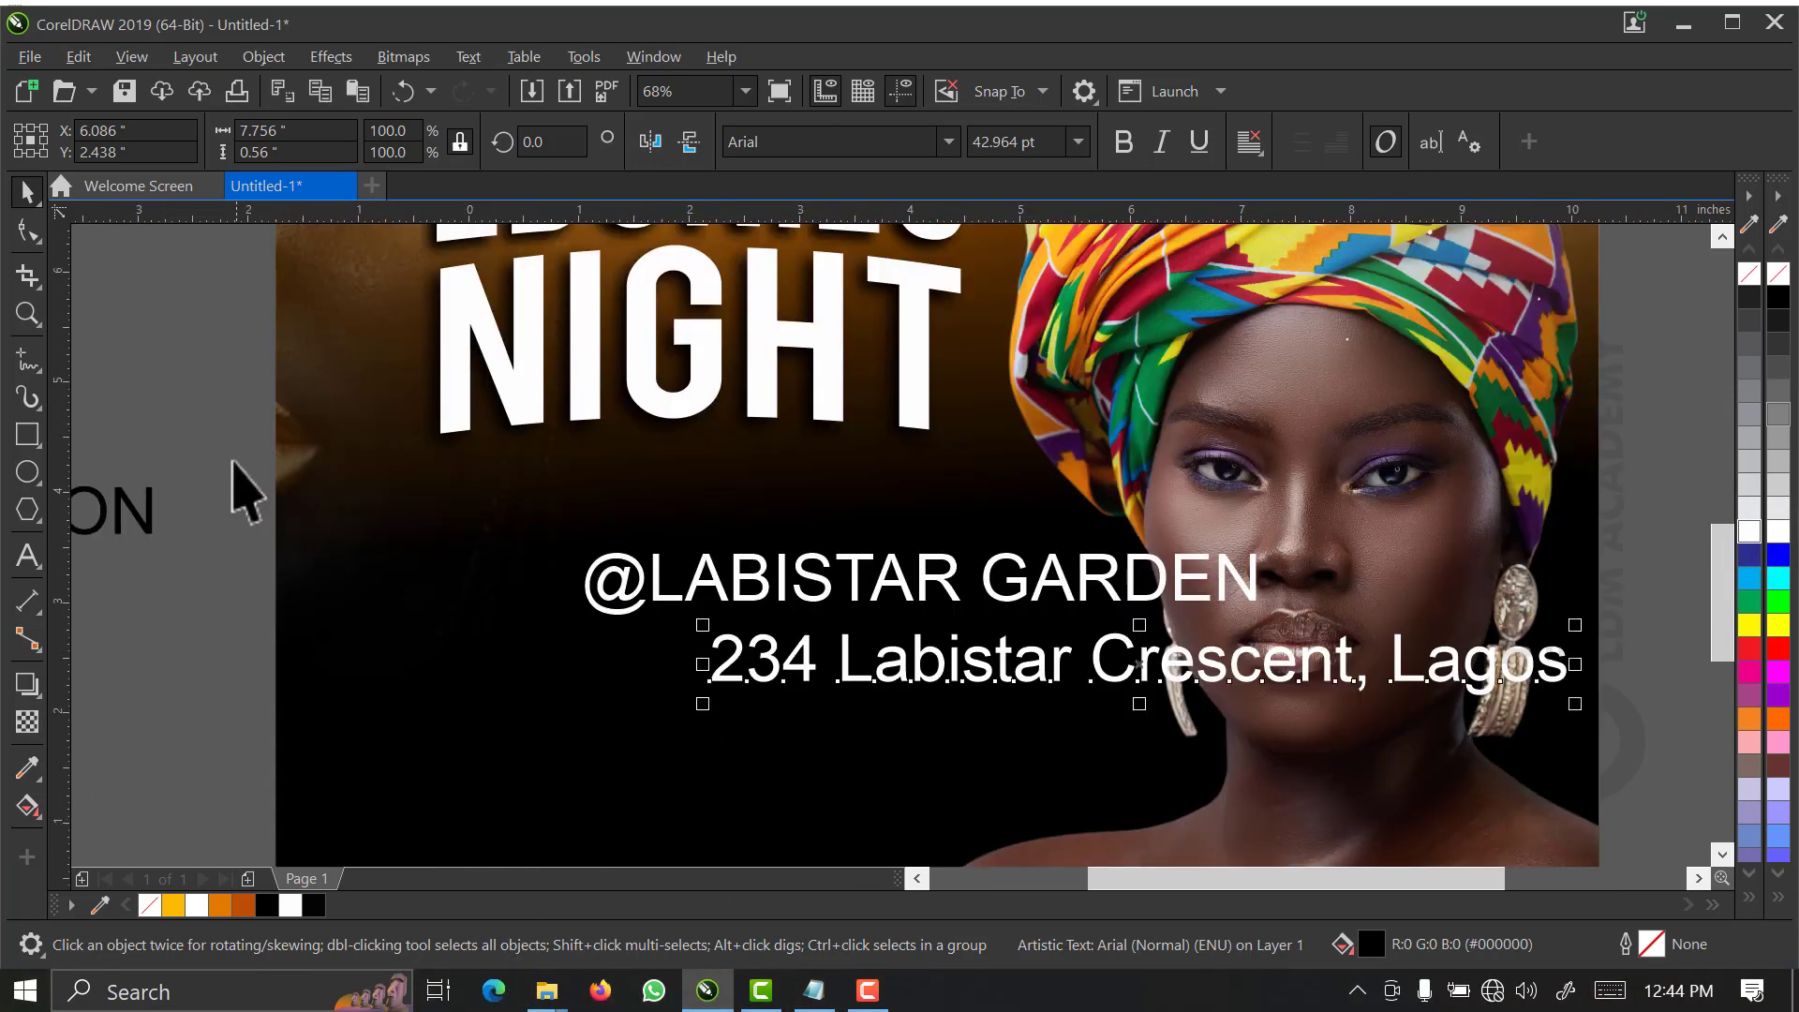
left_click_drag(647, 573, 1623, 753)
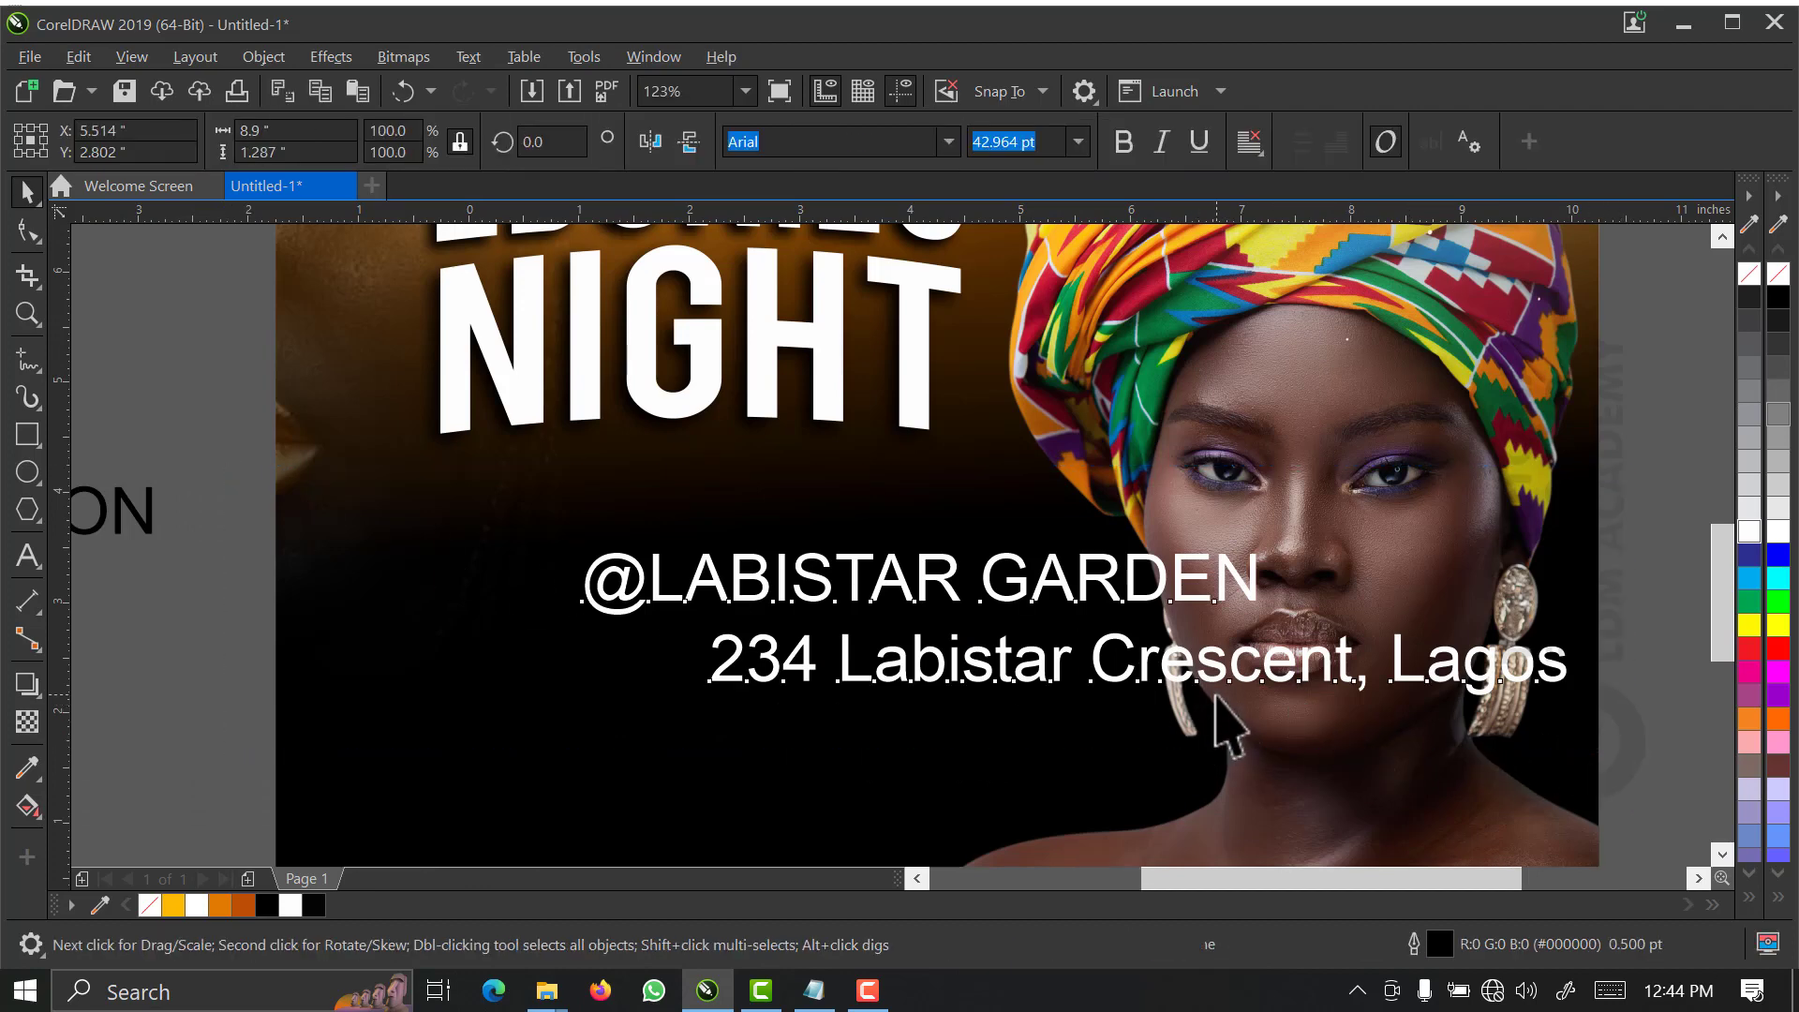
key("c")
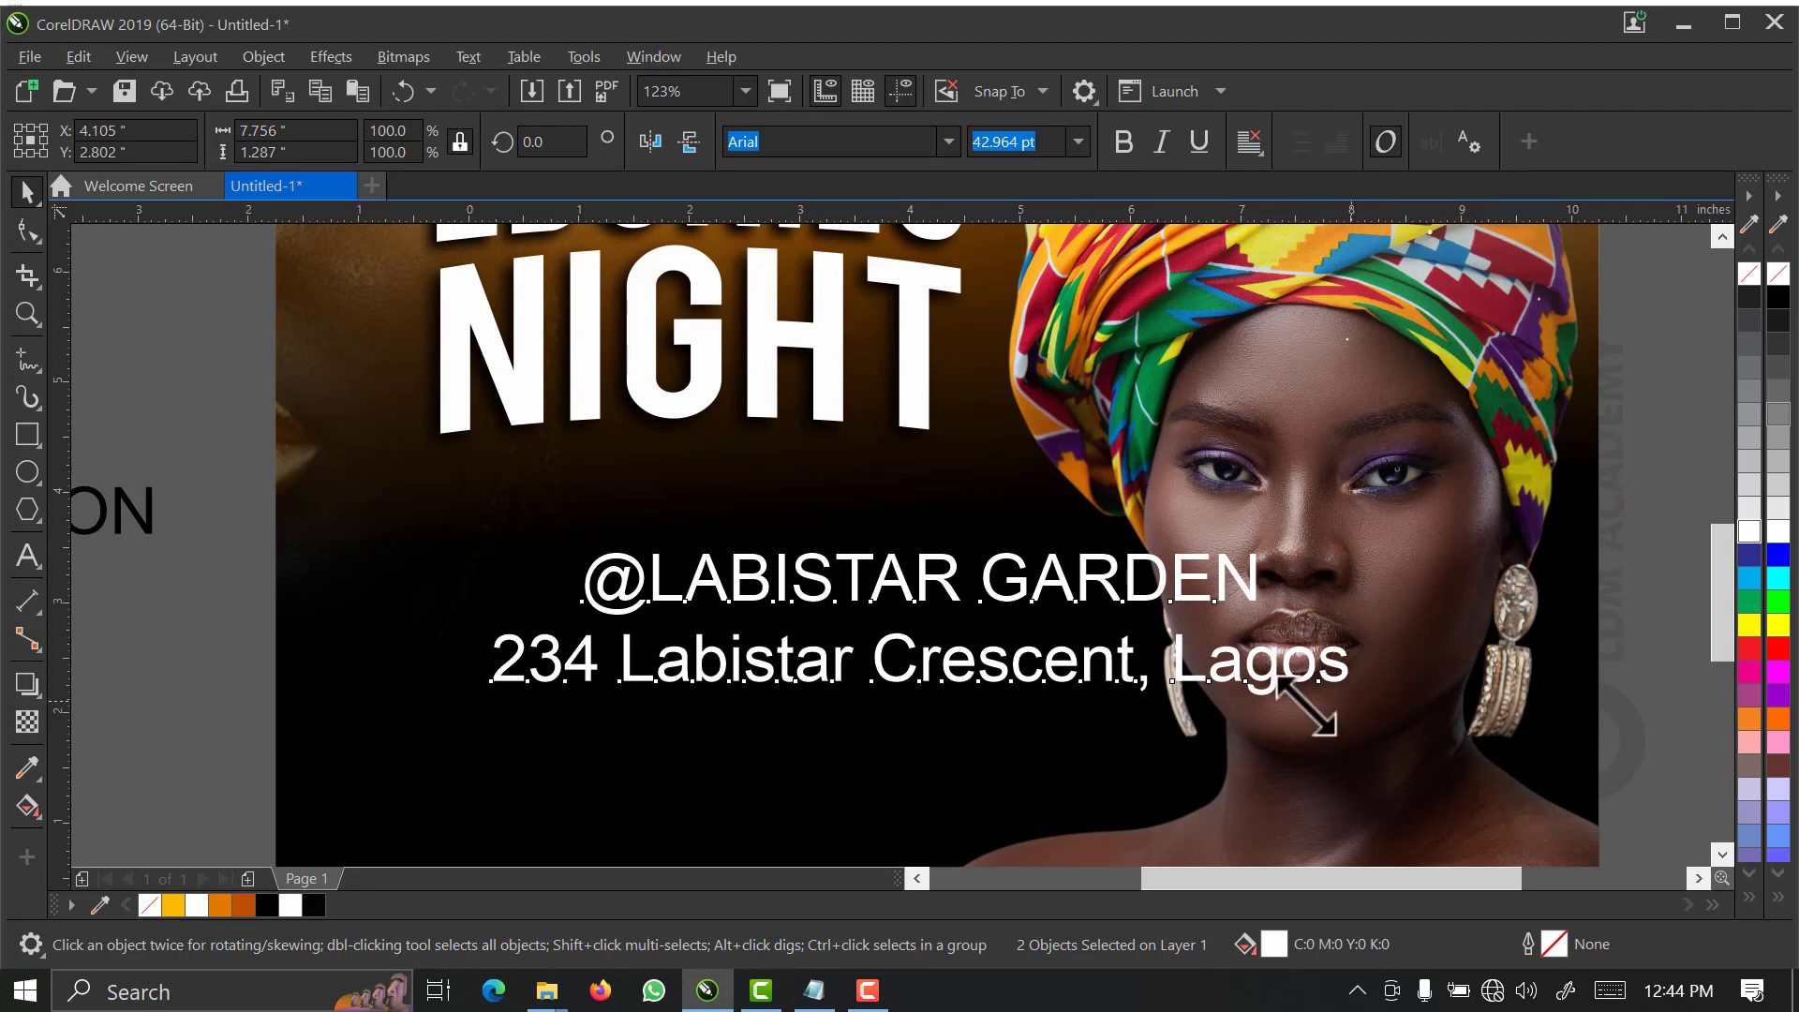
left_click_drag(1304, 705, 1036, 743)
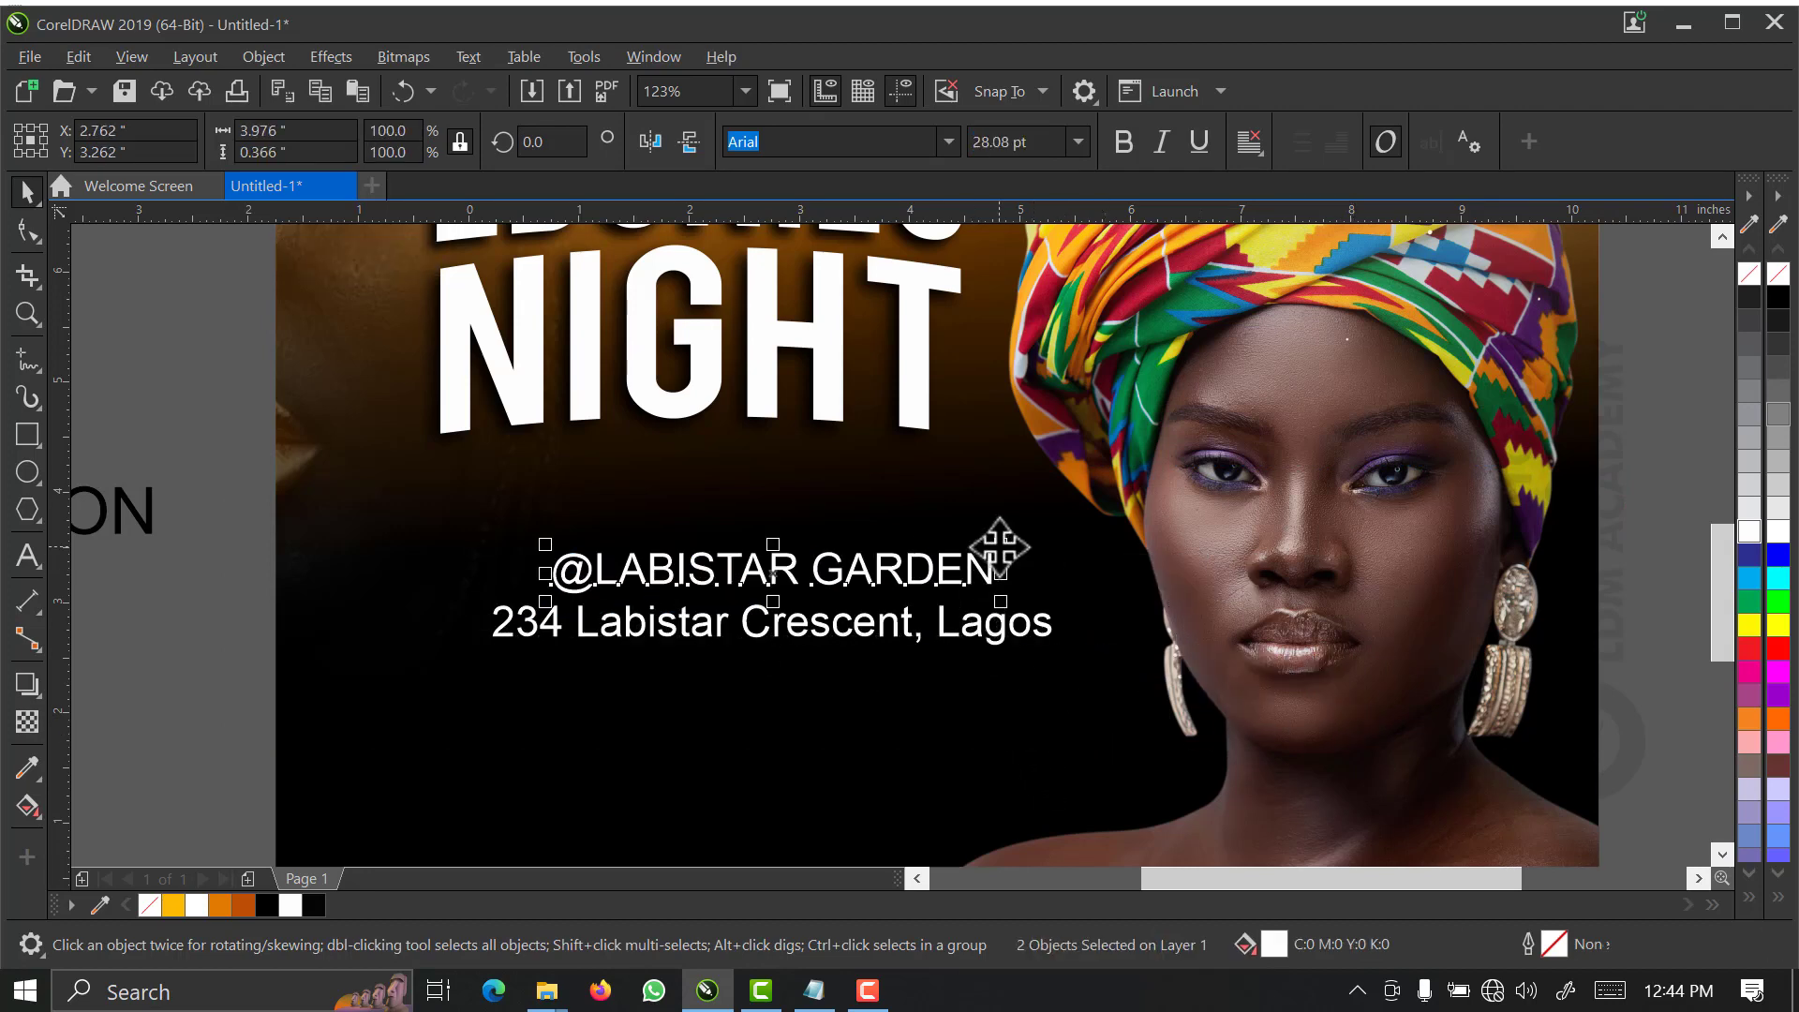
left_click_drag(999, 549, 1077, 486)
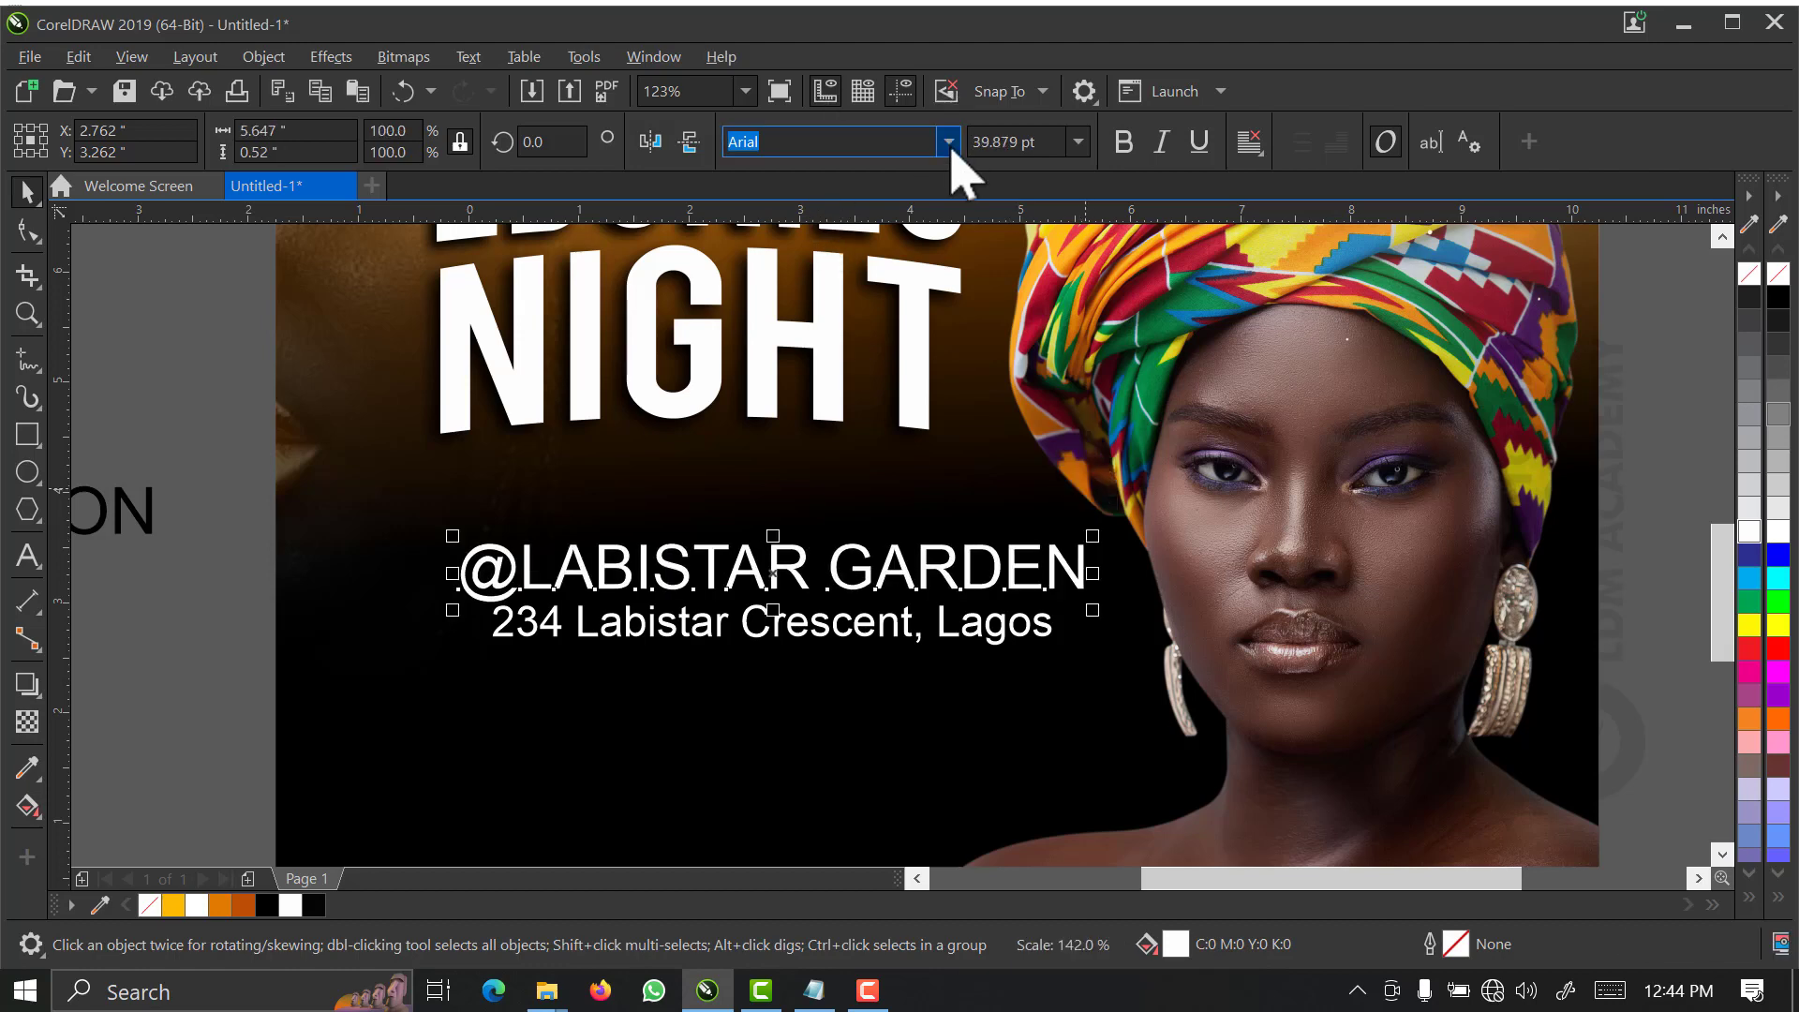
type("galano")
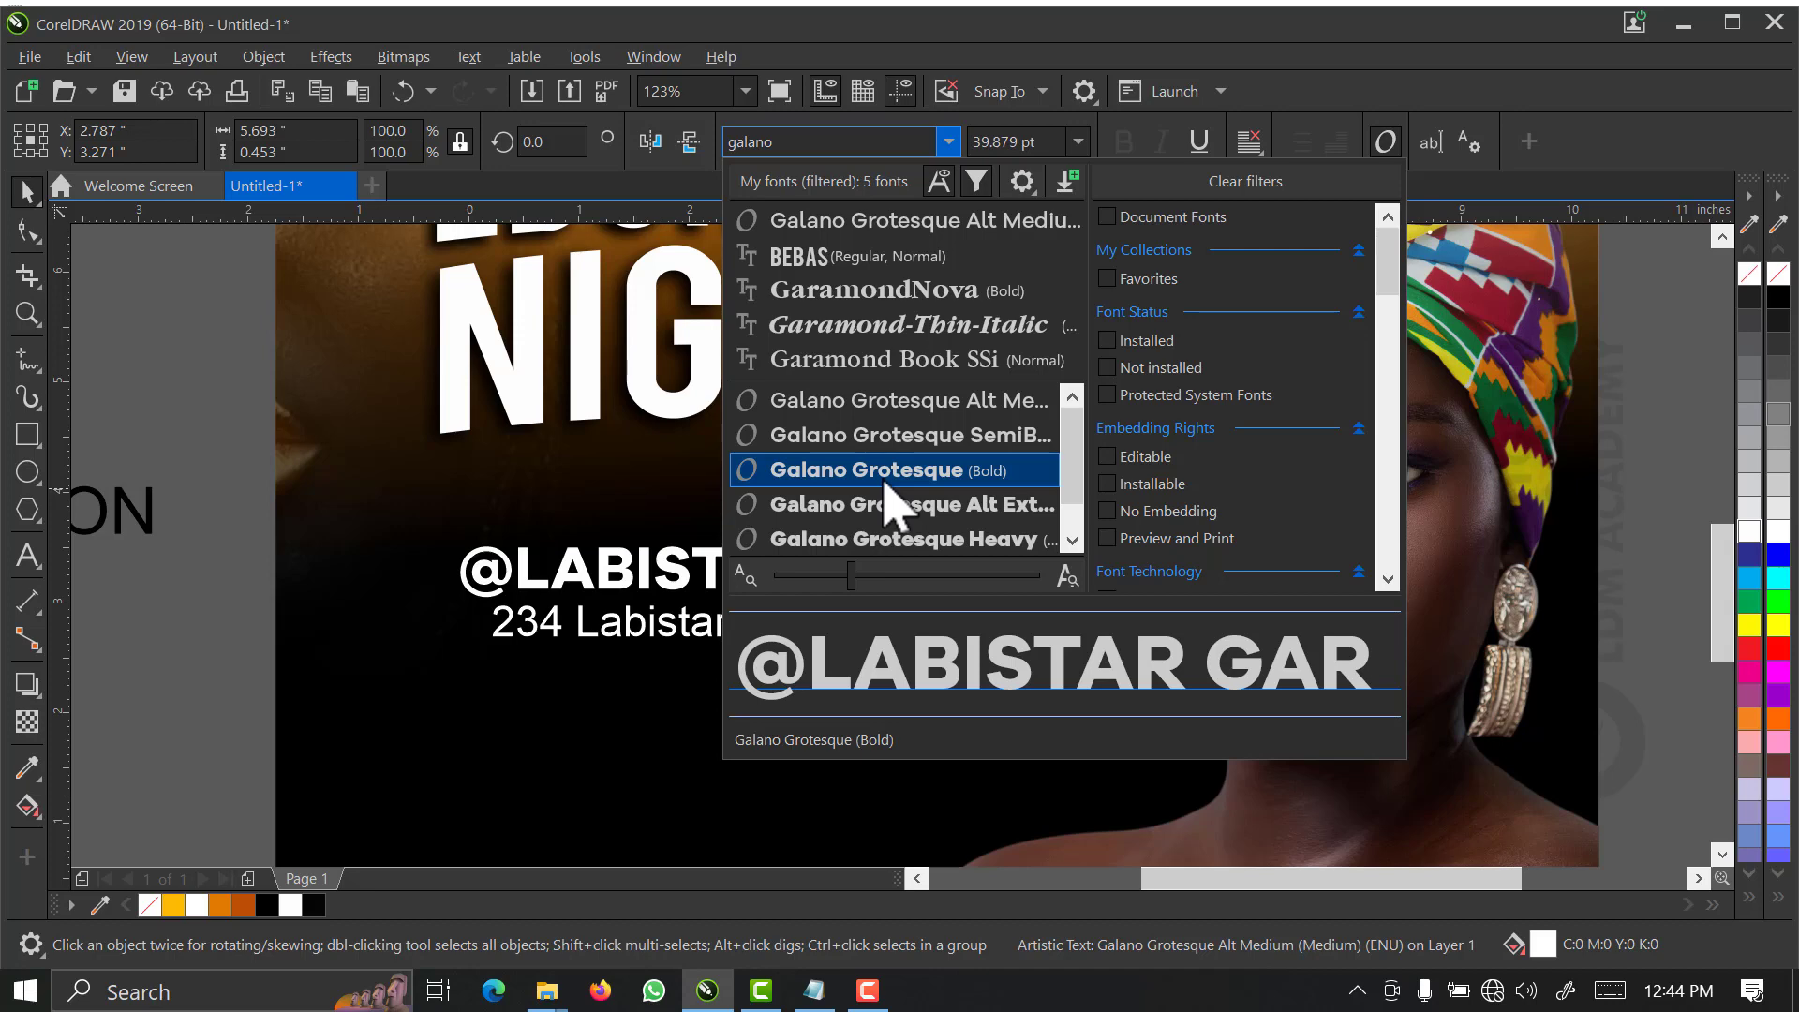
key("Escape")
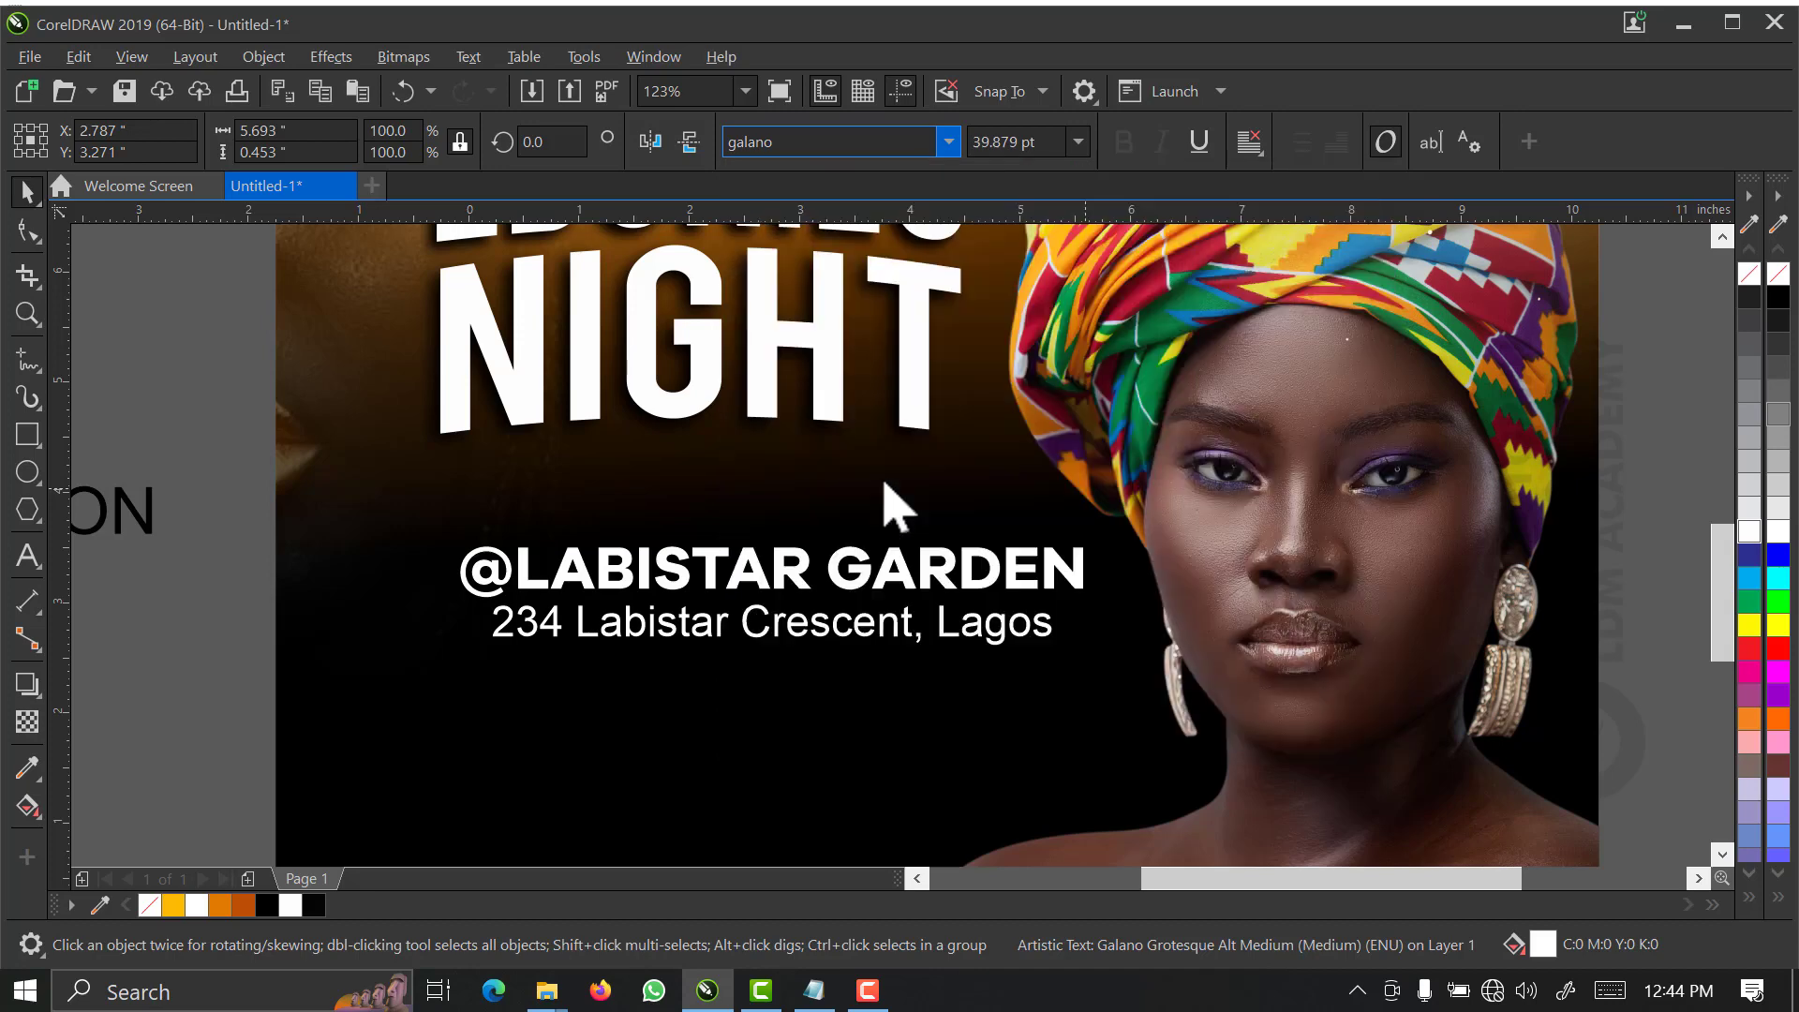
left_click(1094, 563)
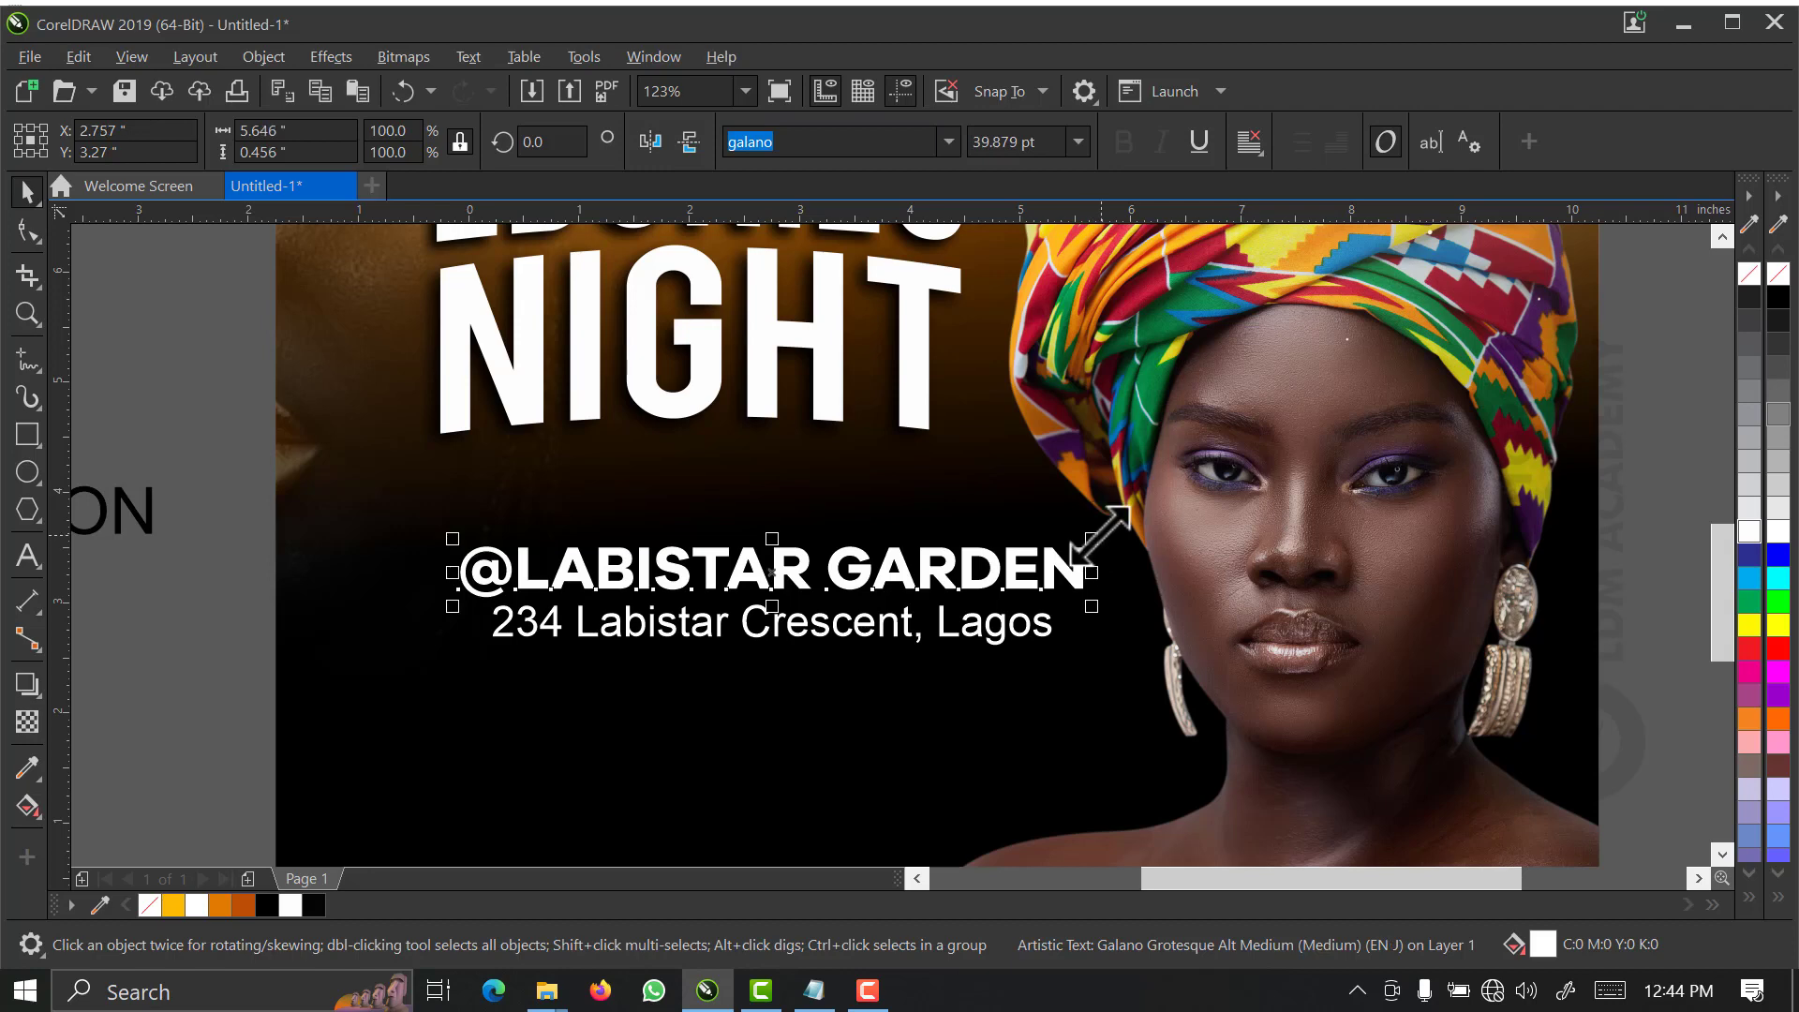
left_click_drag(1092, 541, 1136, 513)
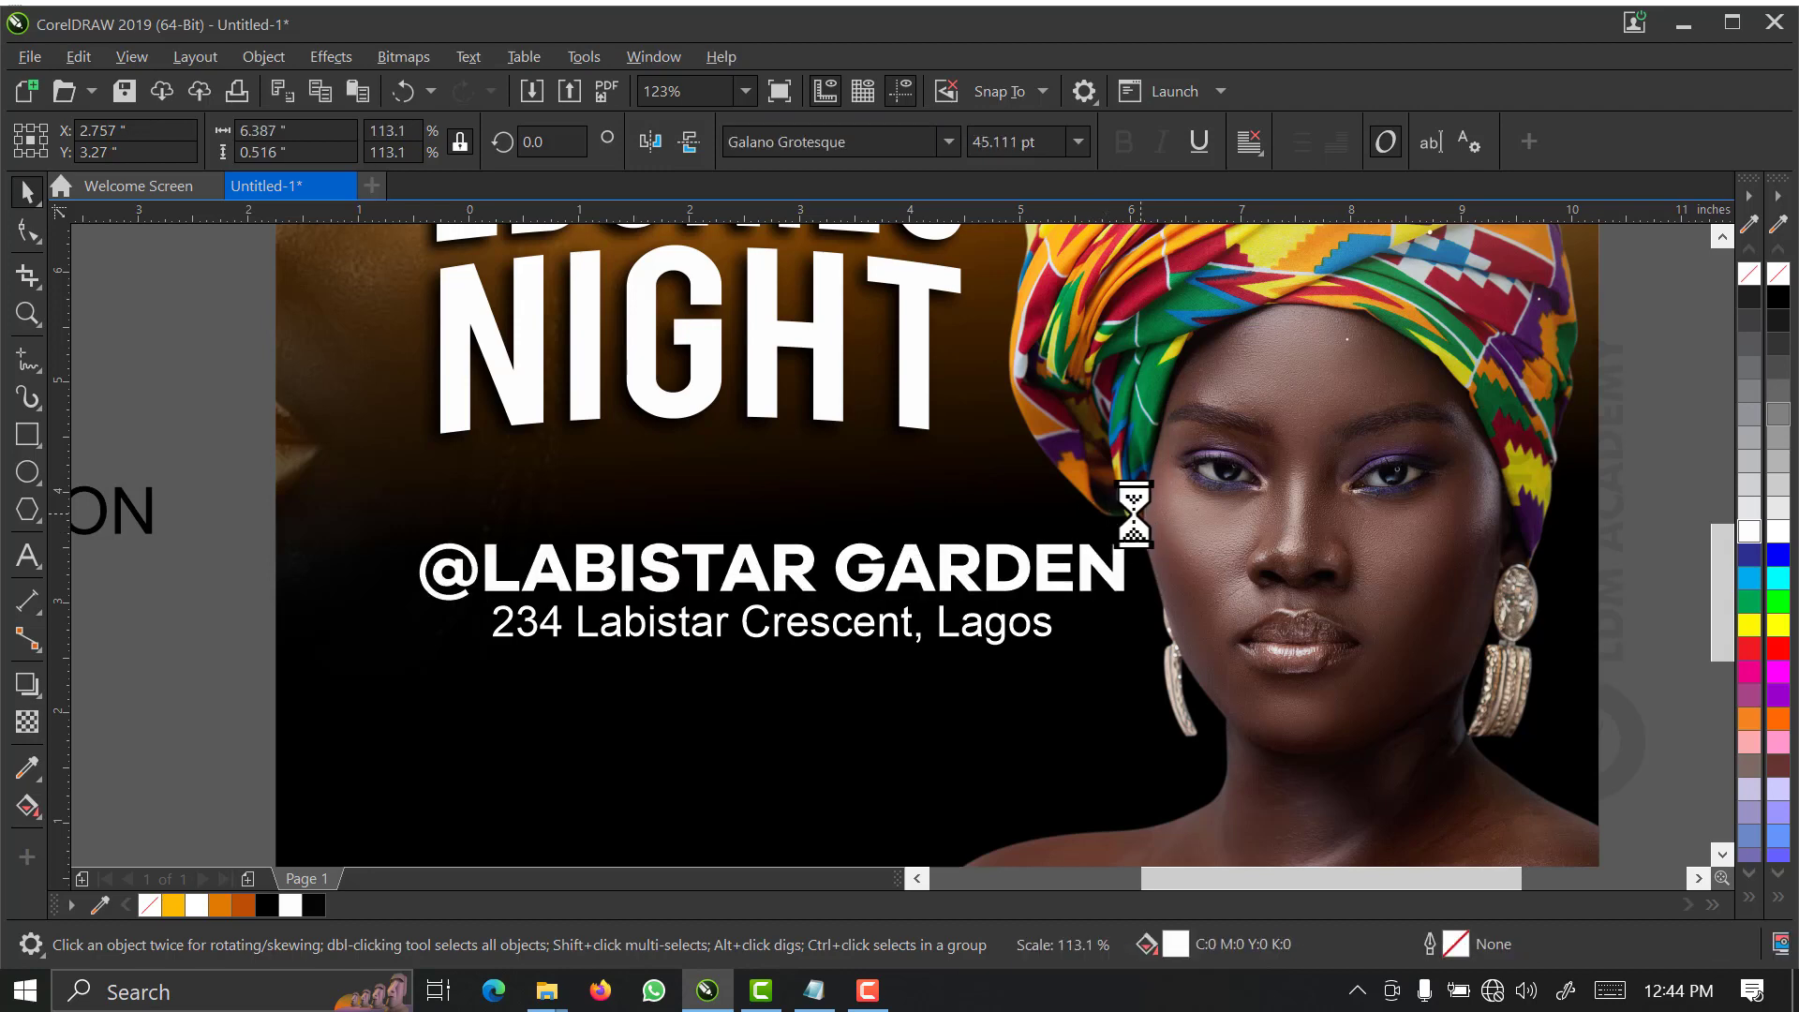
- Style the street address line in Galano Grotesque Alt Medium, shrink it to about 24 pt and widen its letter spacing
left_click(510, 613)
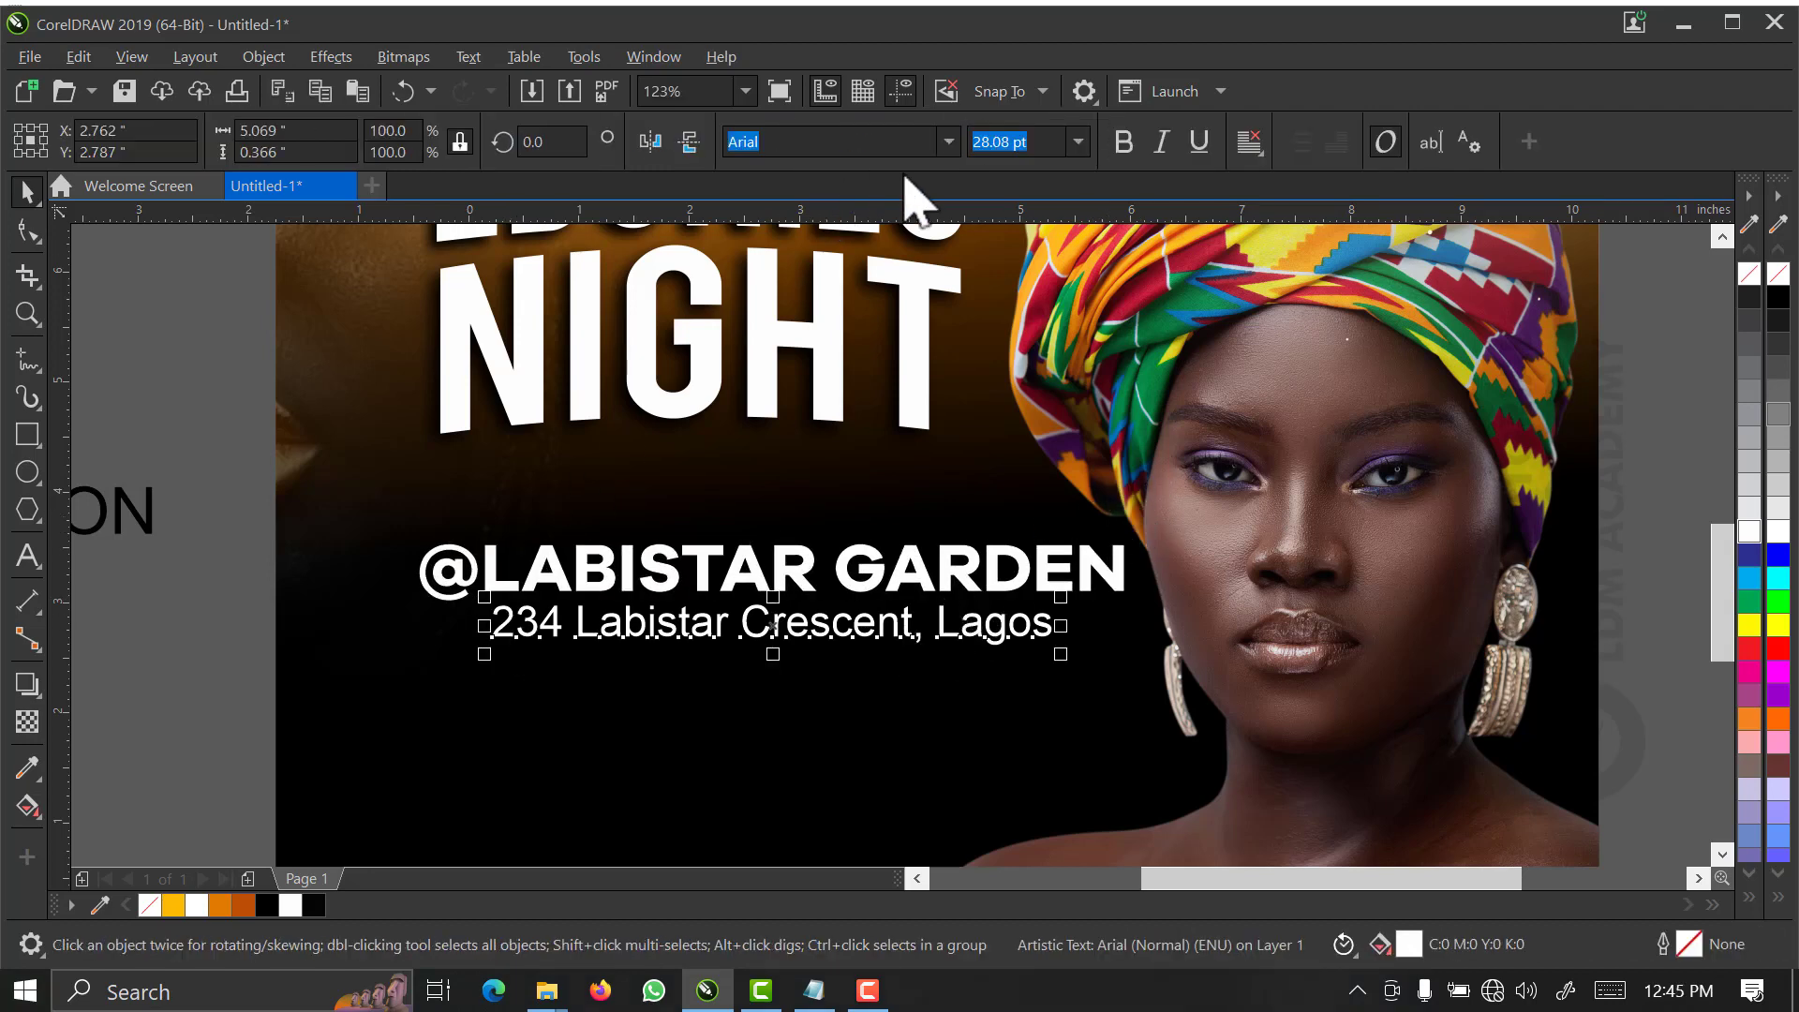
left_click(949, 142)
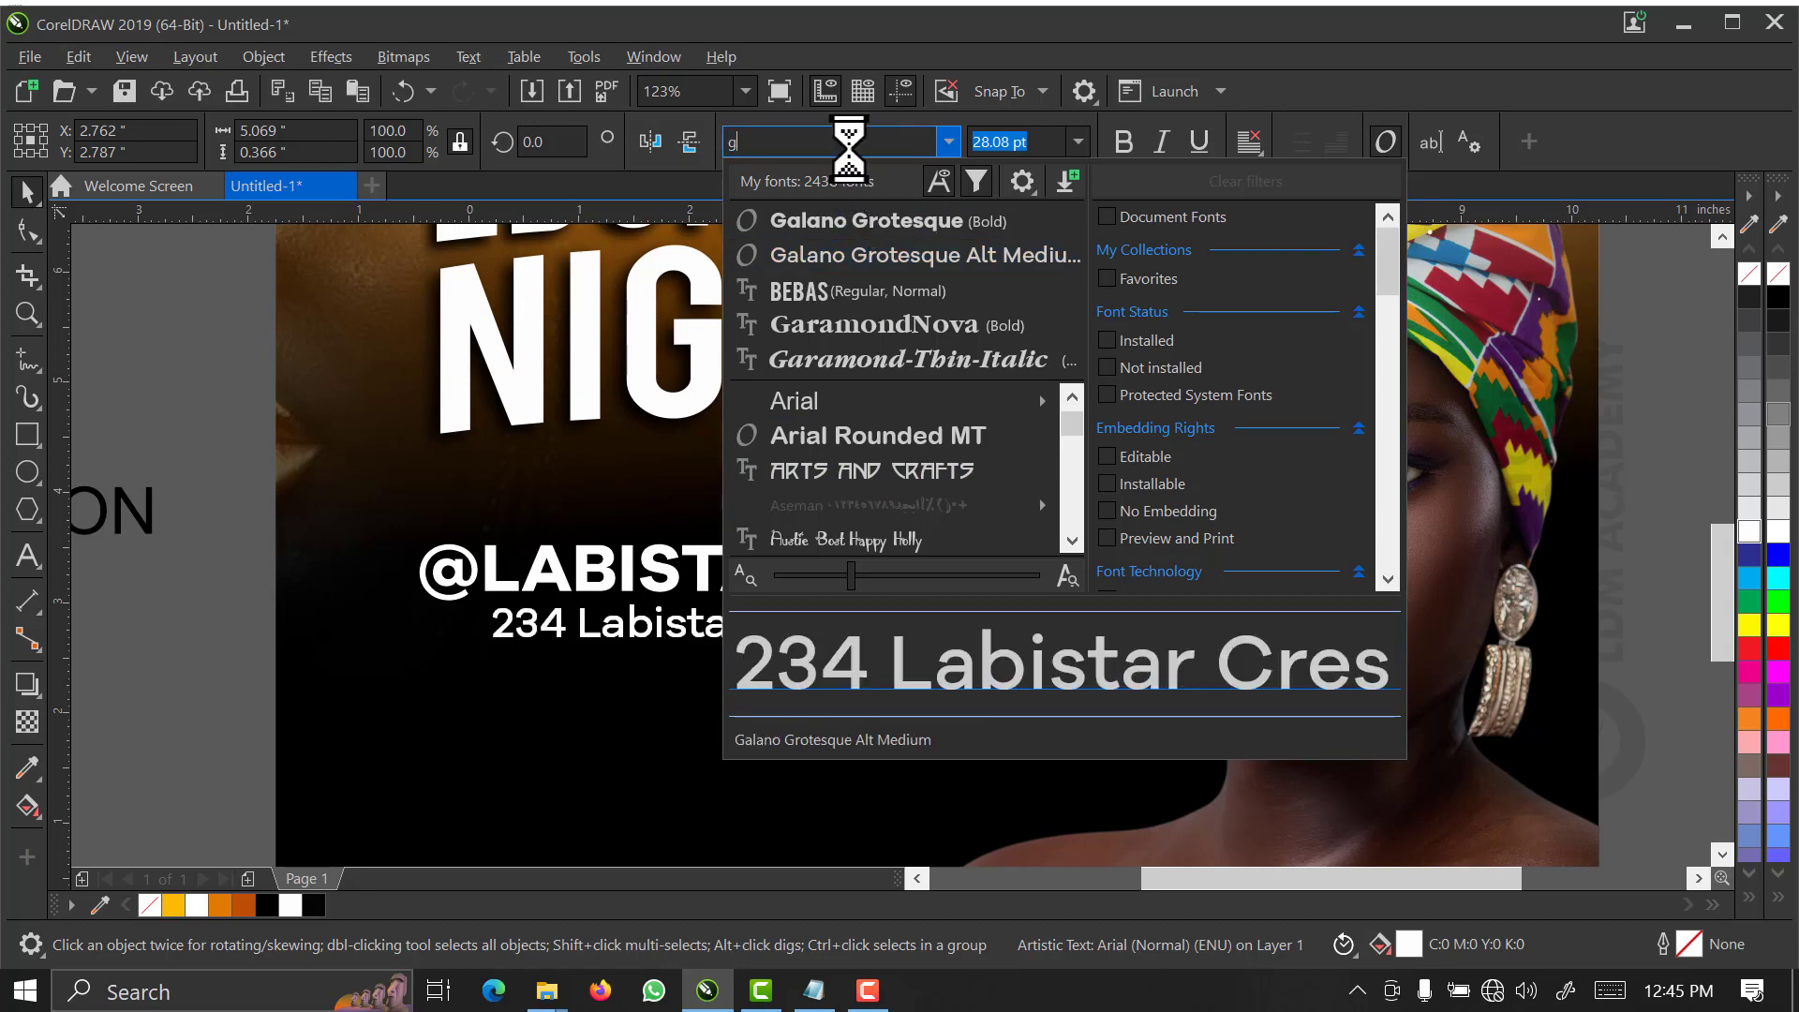
type("alano")
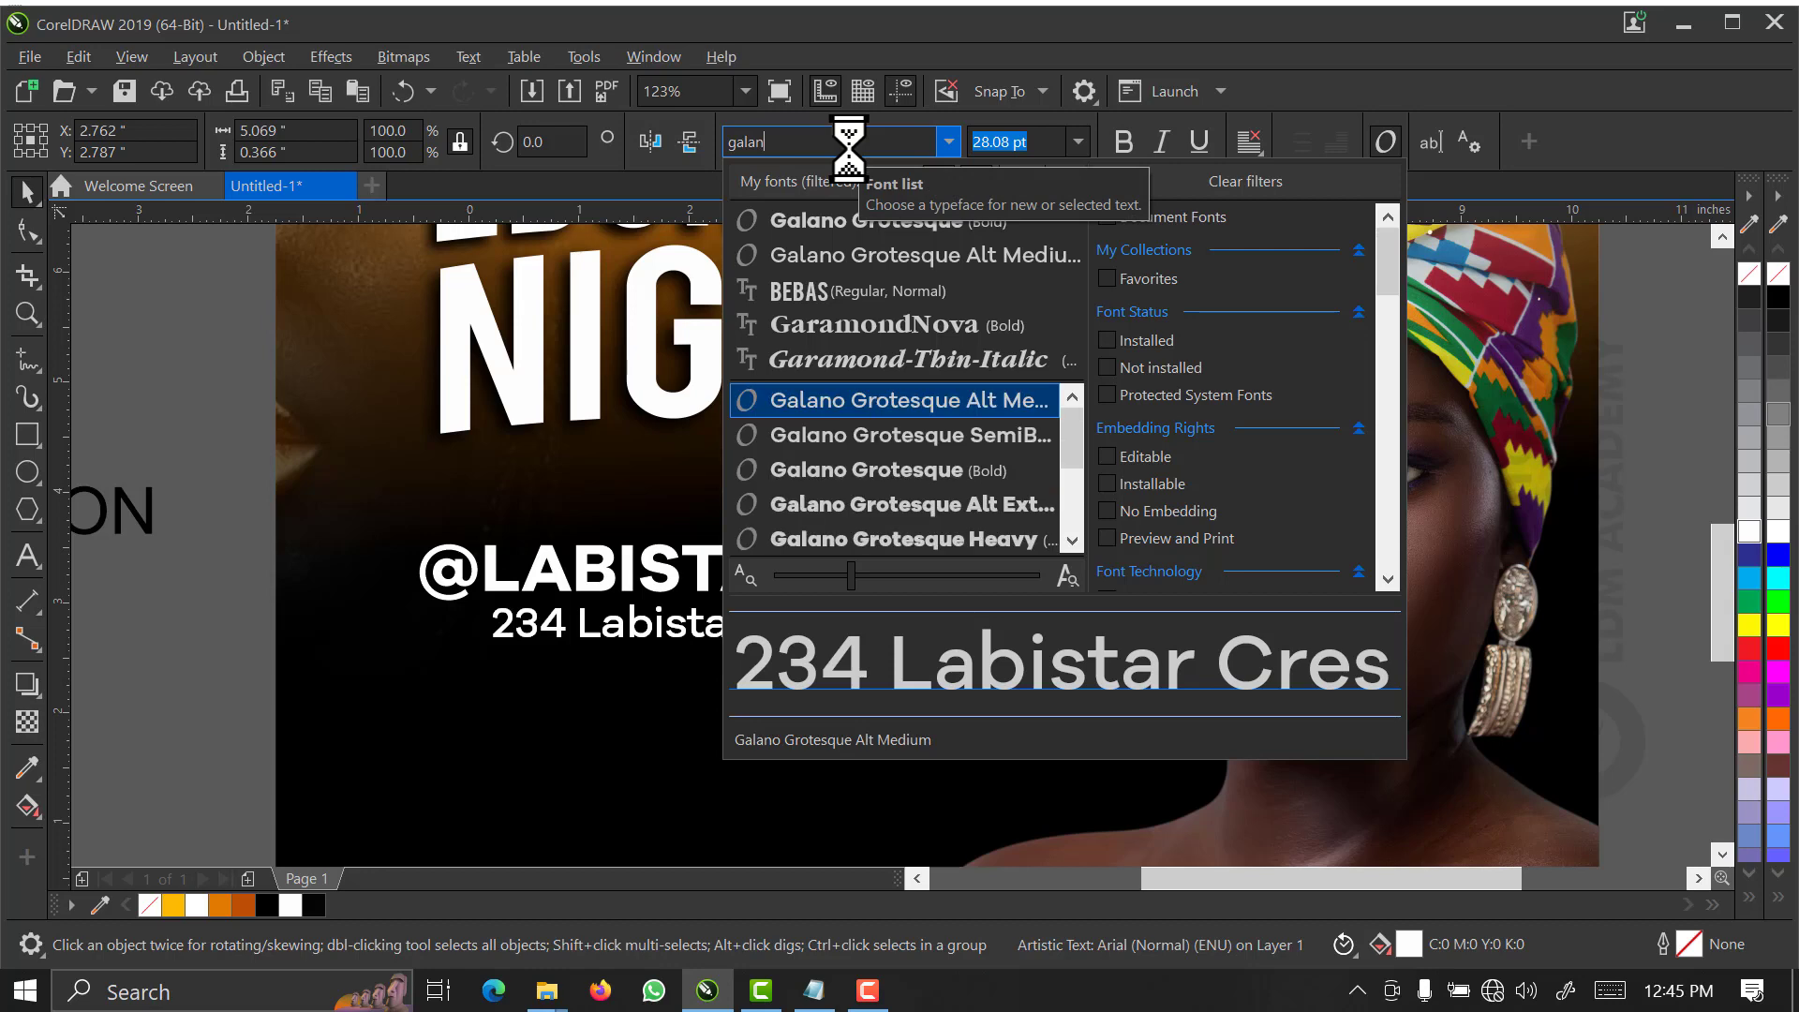
left_click(863, 401)
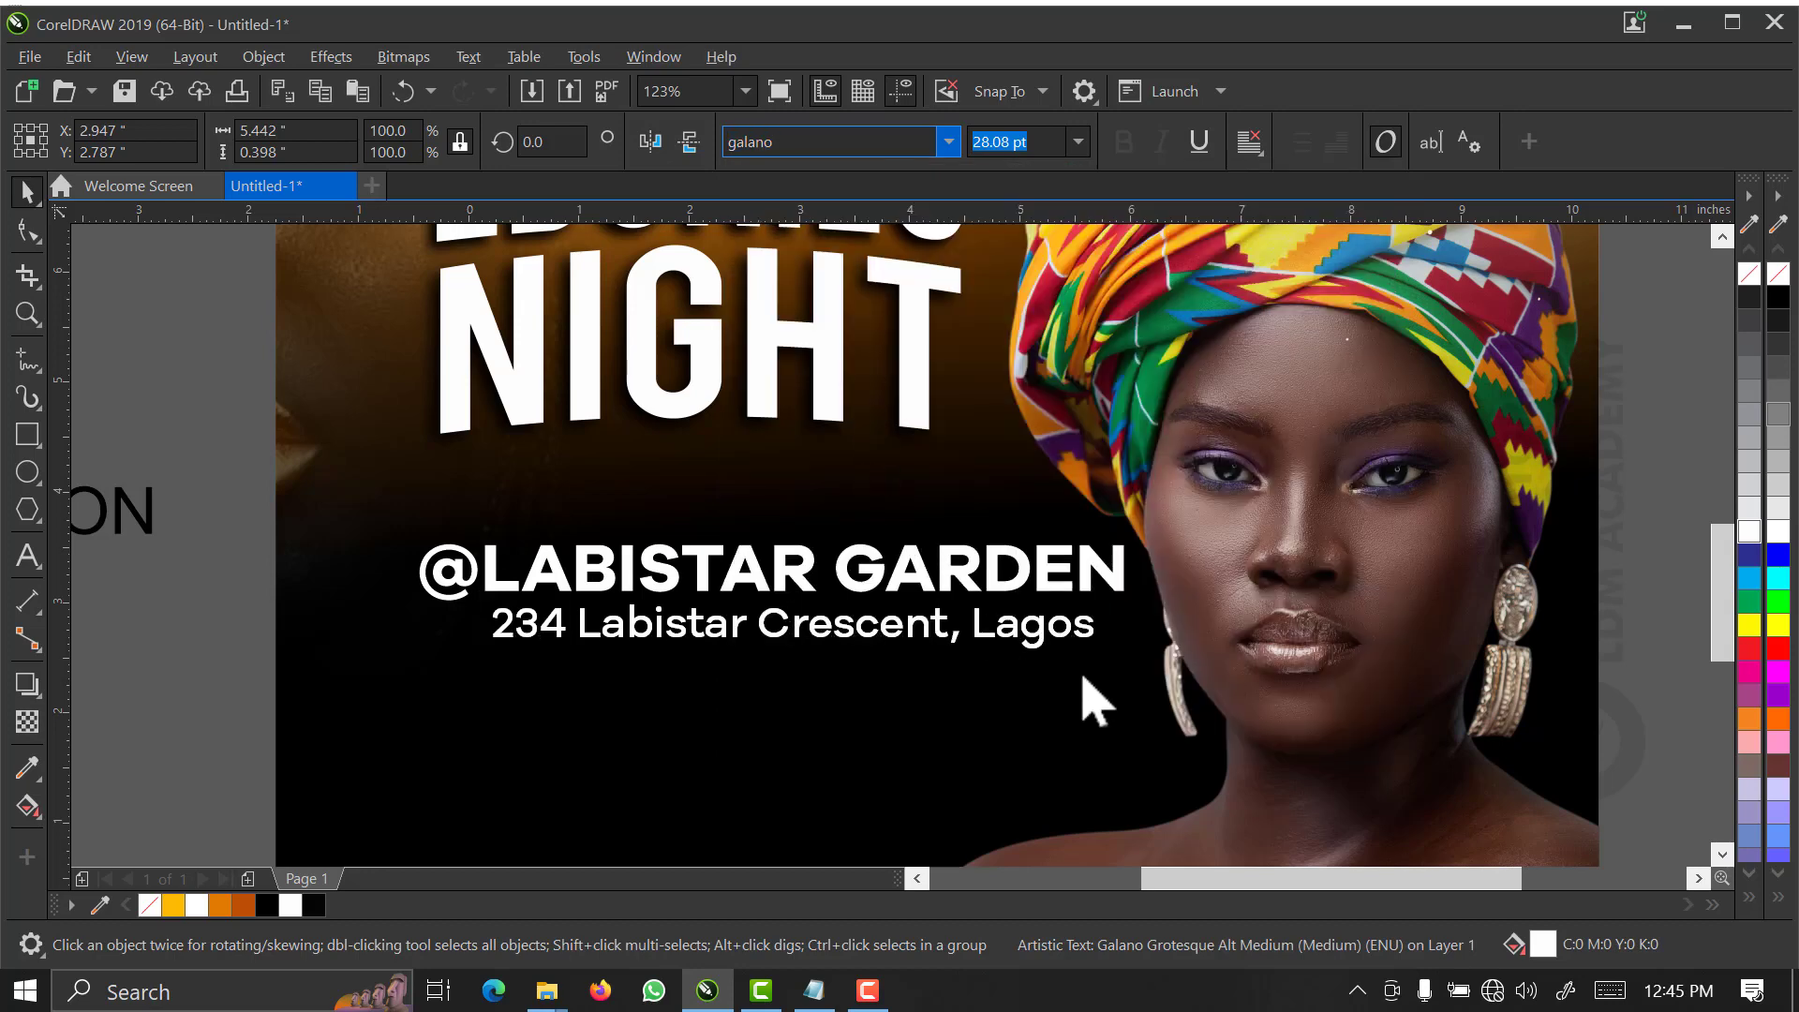
left_click_drag(1106, 661, 1048, 702)
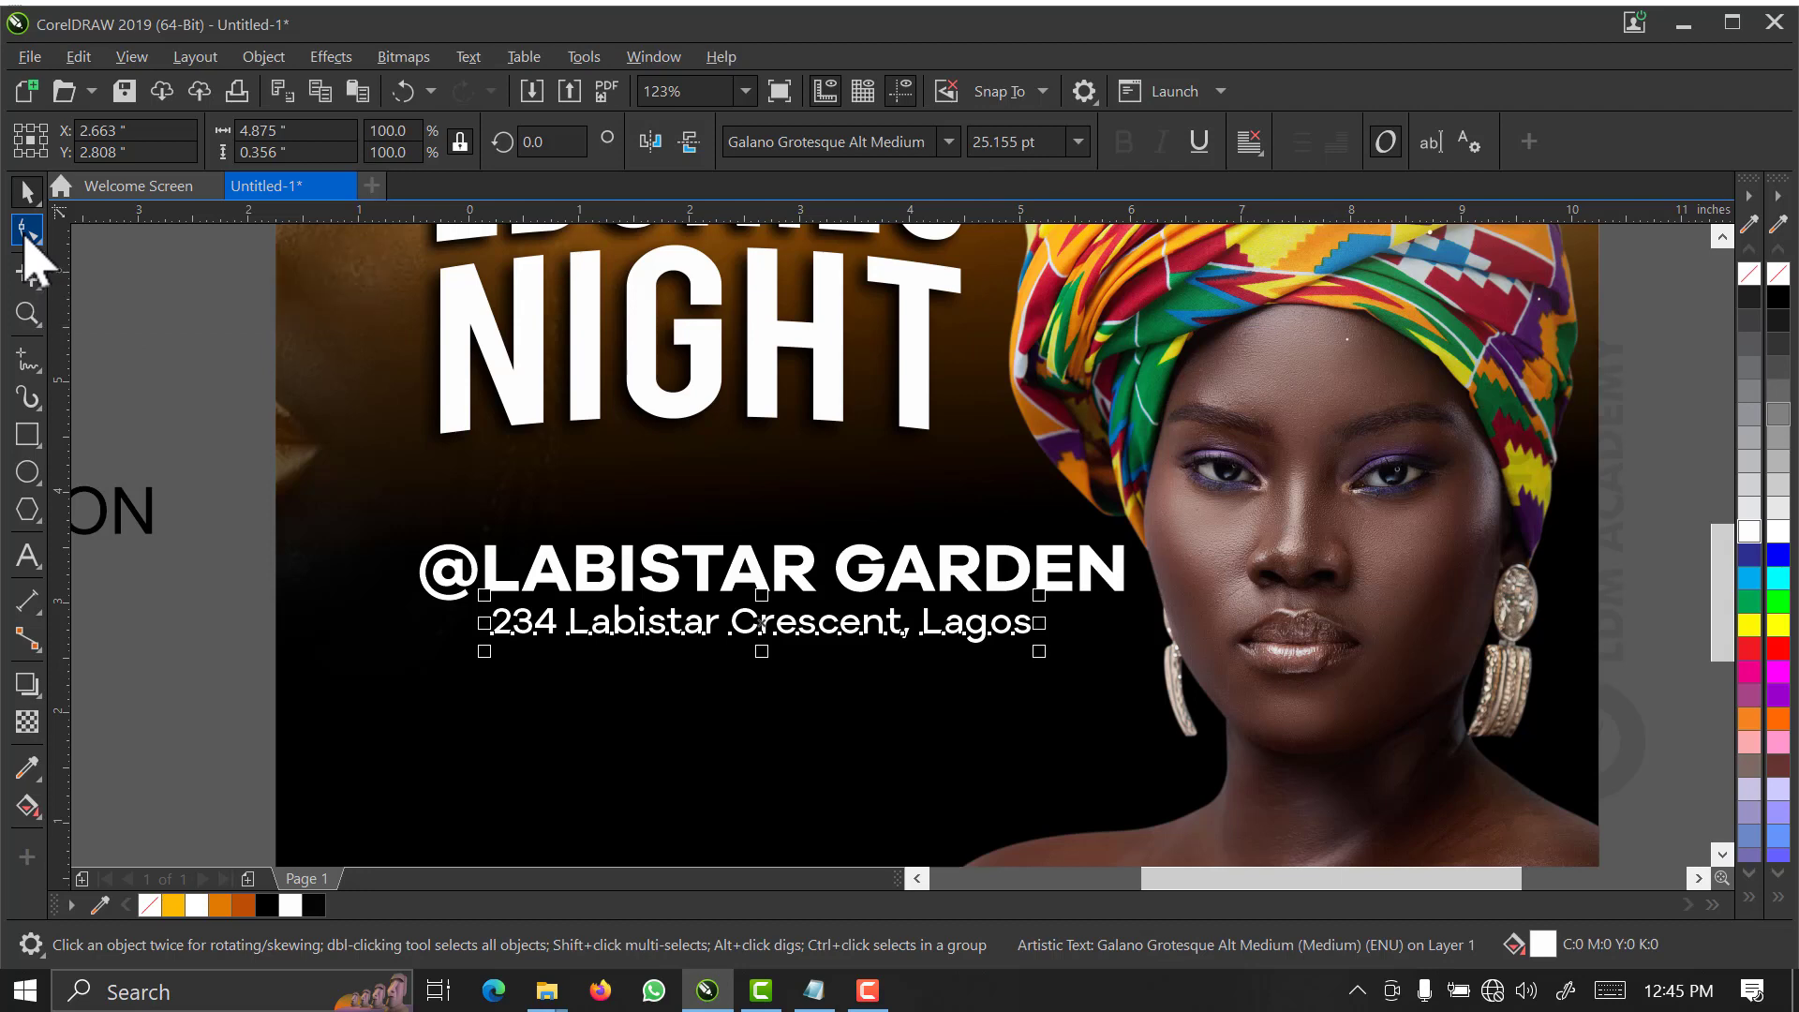
left_click_drag(1041, 654, 1094, 672)
key("space")
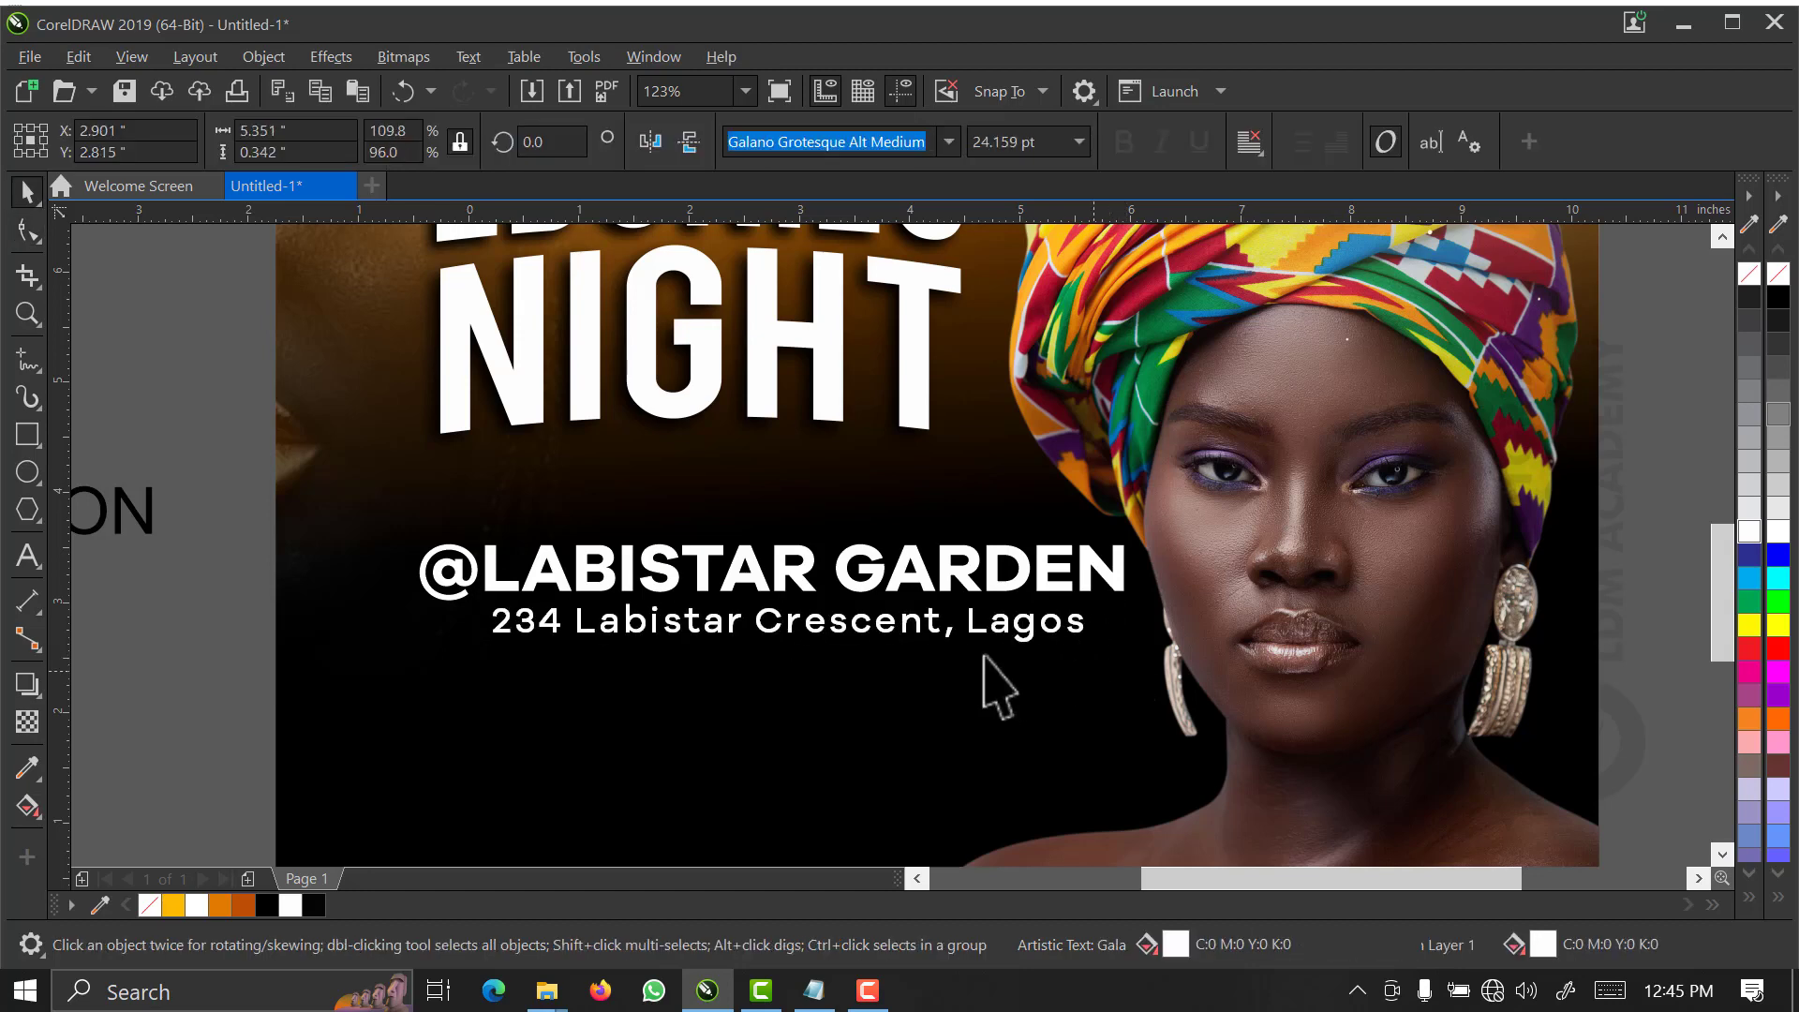
- Move the address line slightly down, center it beneath the venue line and group the two lines
left_click(958, 629)
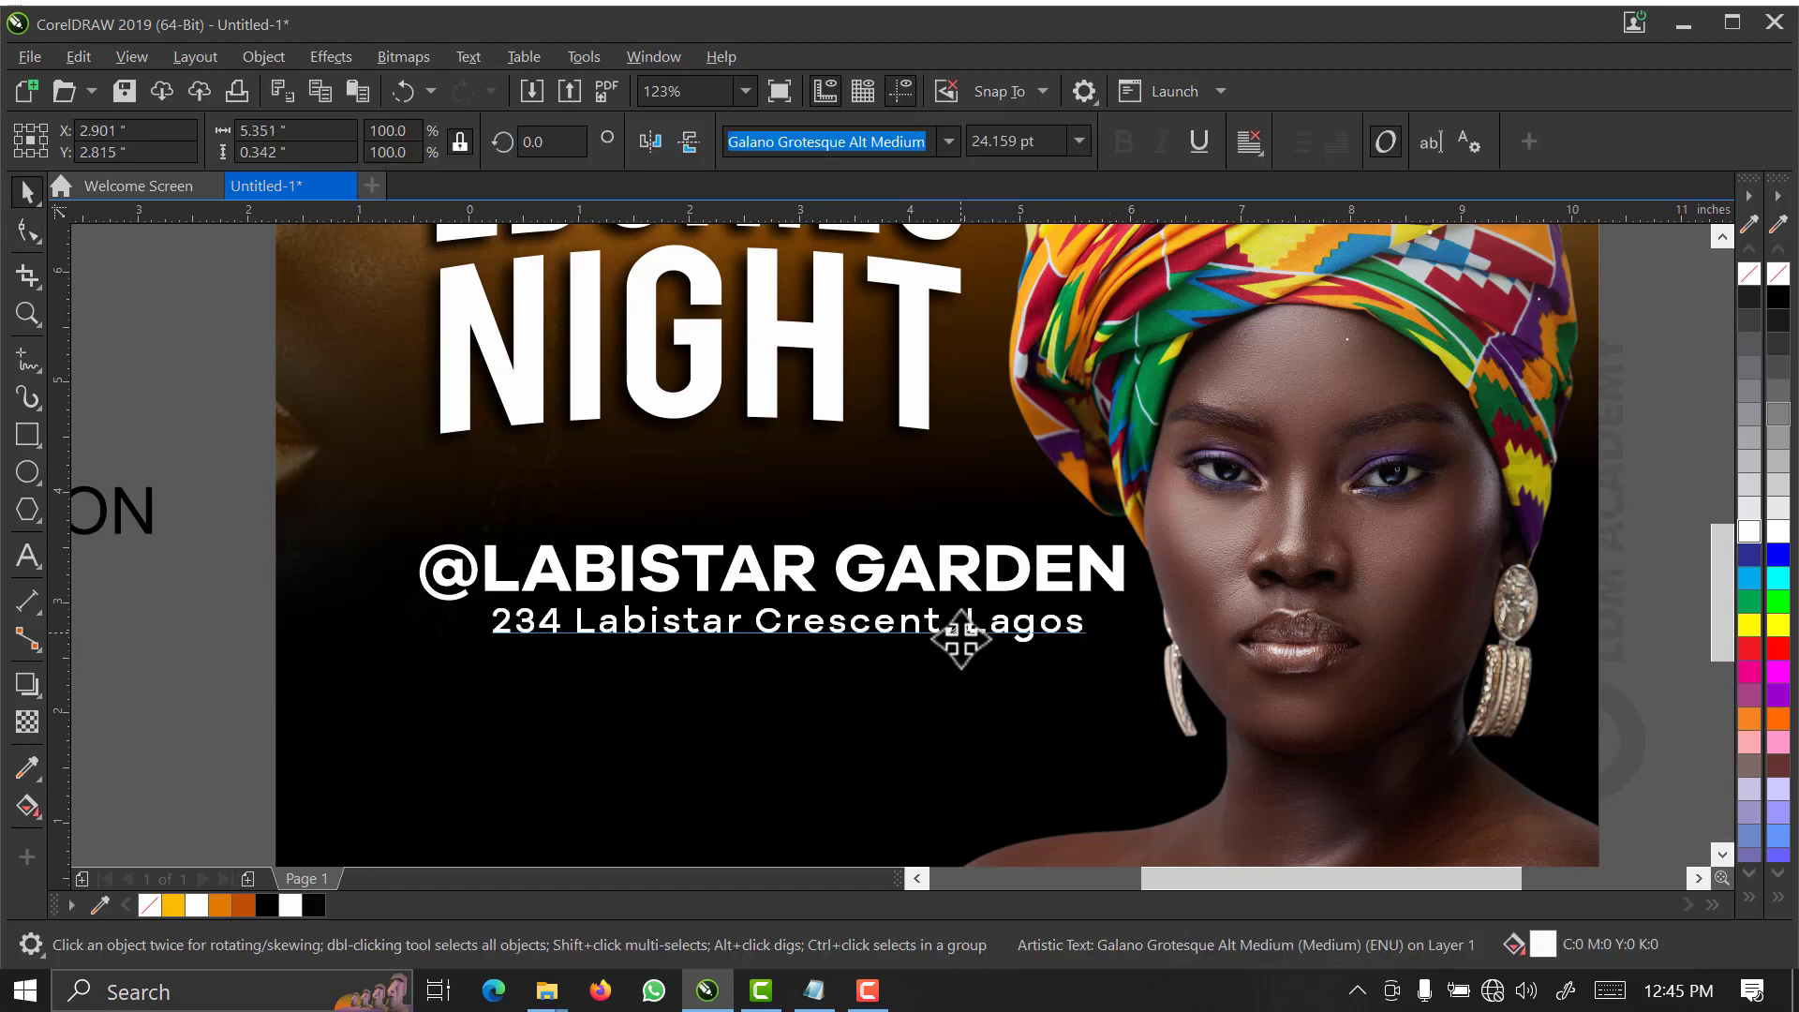
left_click_drag(961, 640, 964, 646)
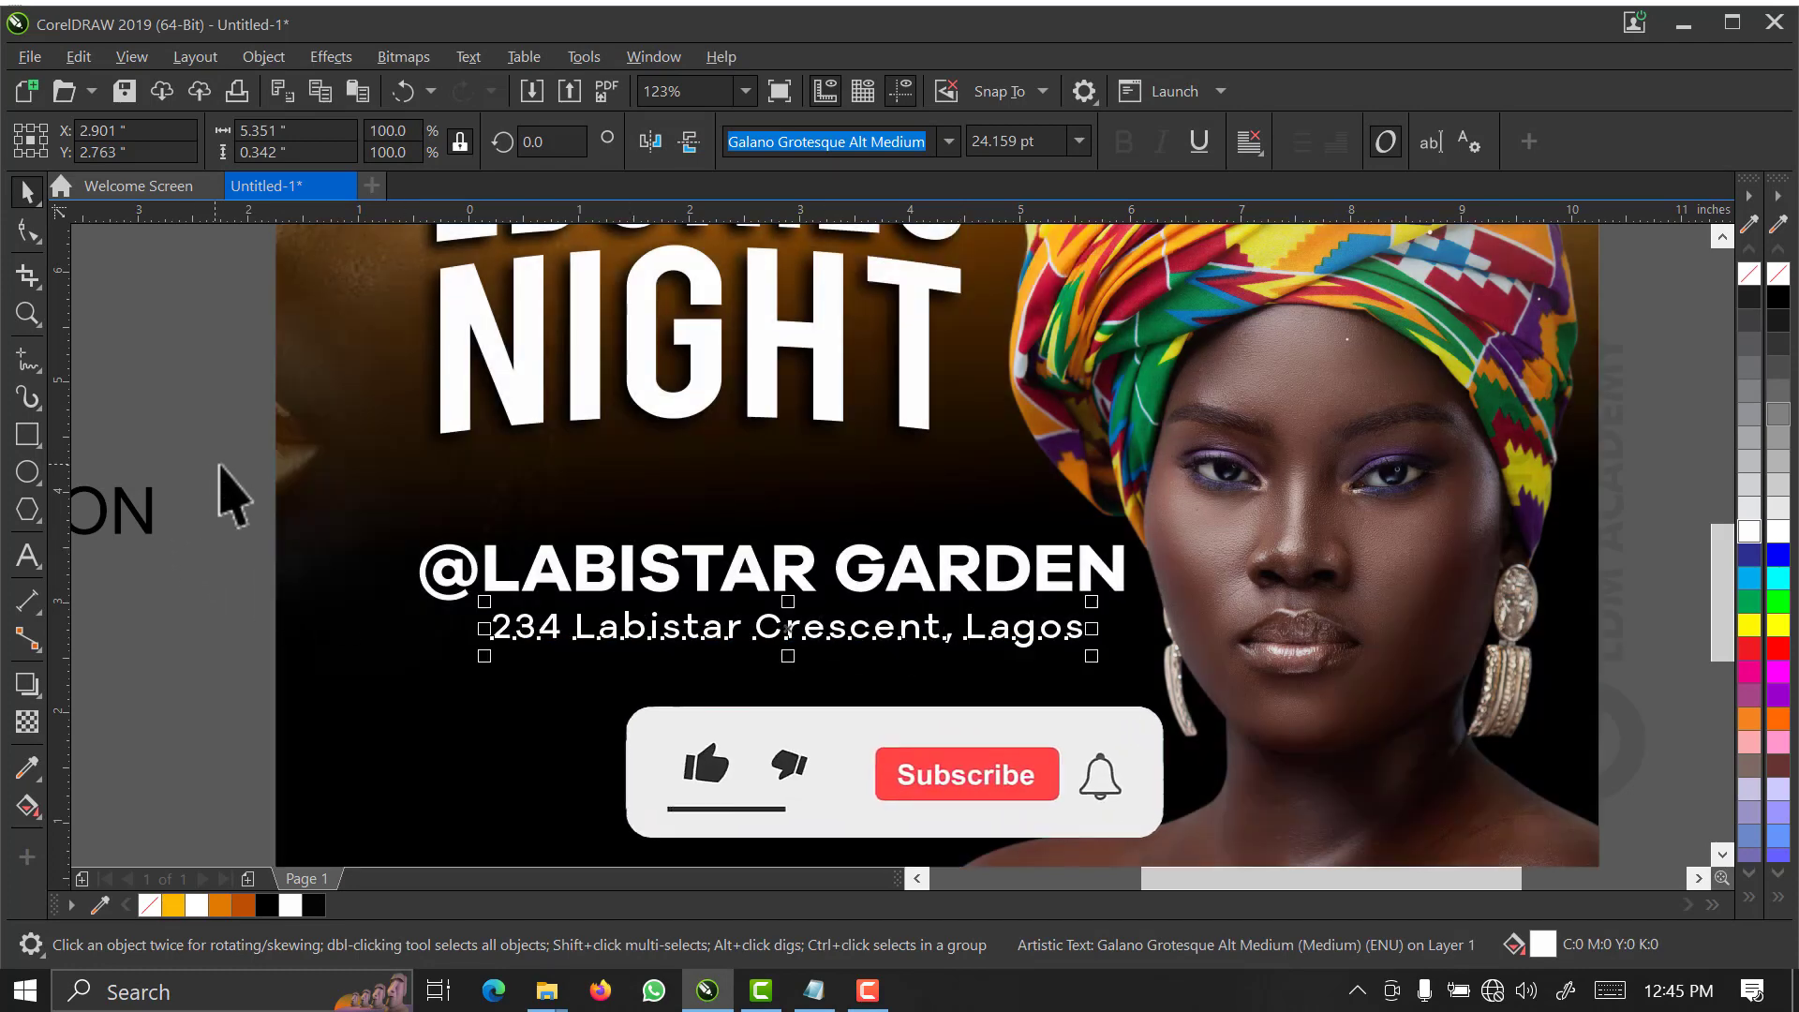
left_click_drag(218, 464, 1377, 743)
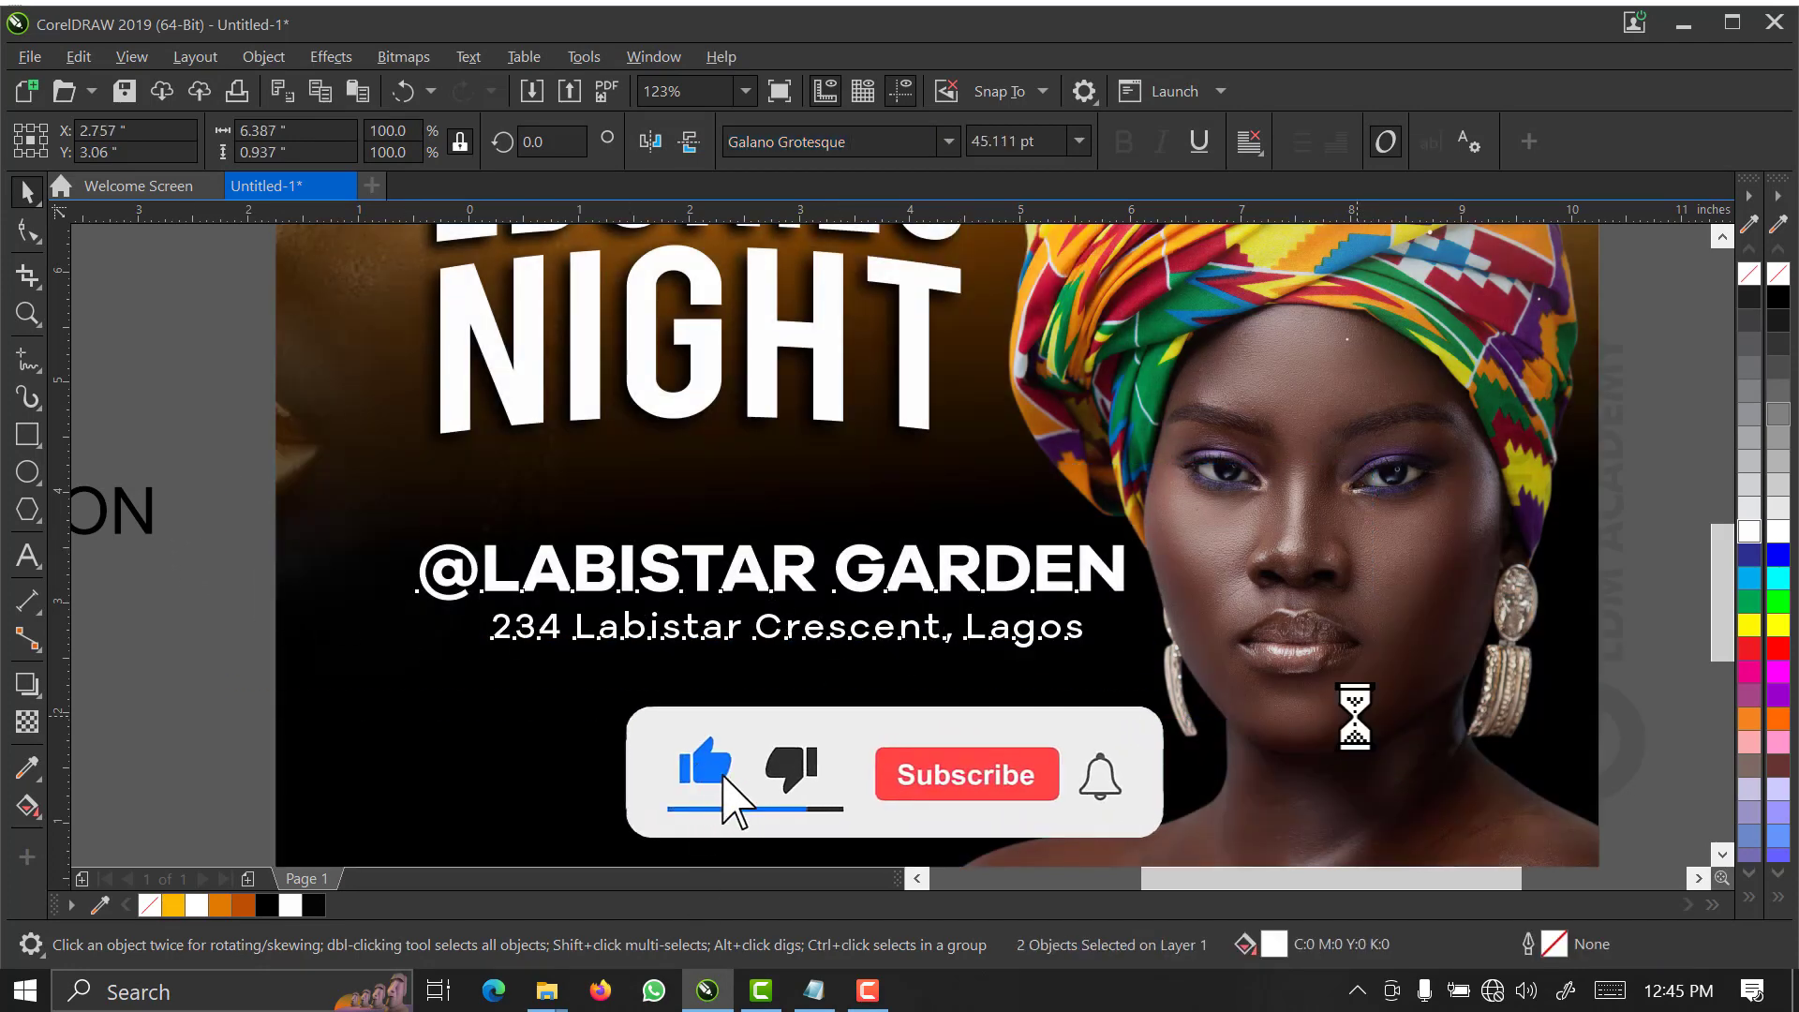
key("ctrl+g")
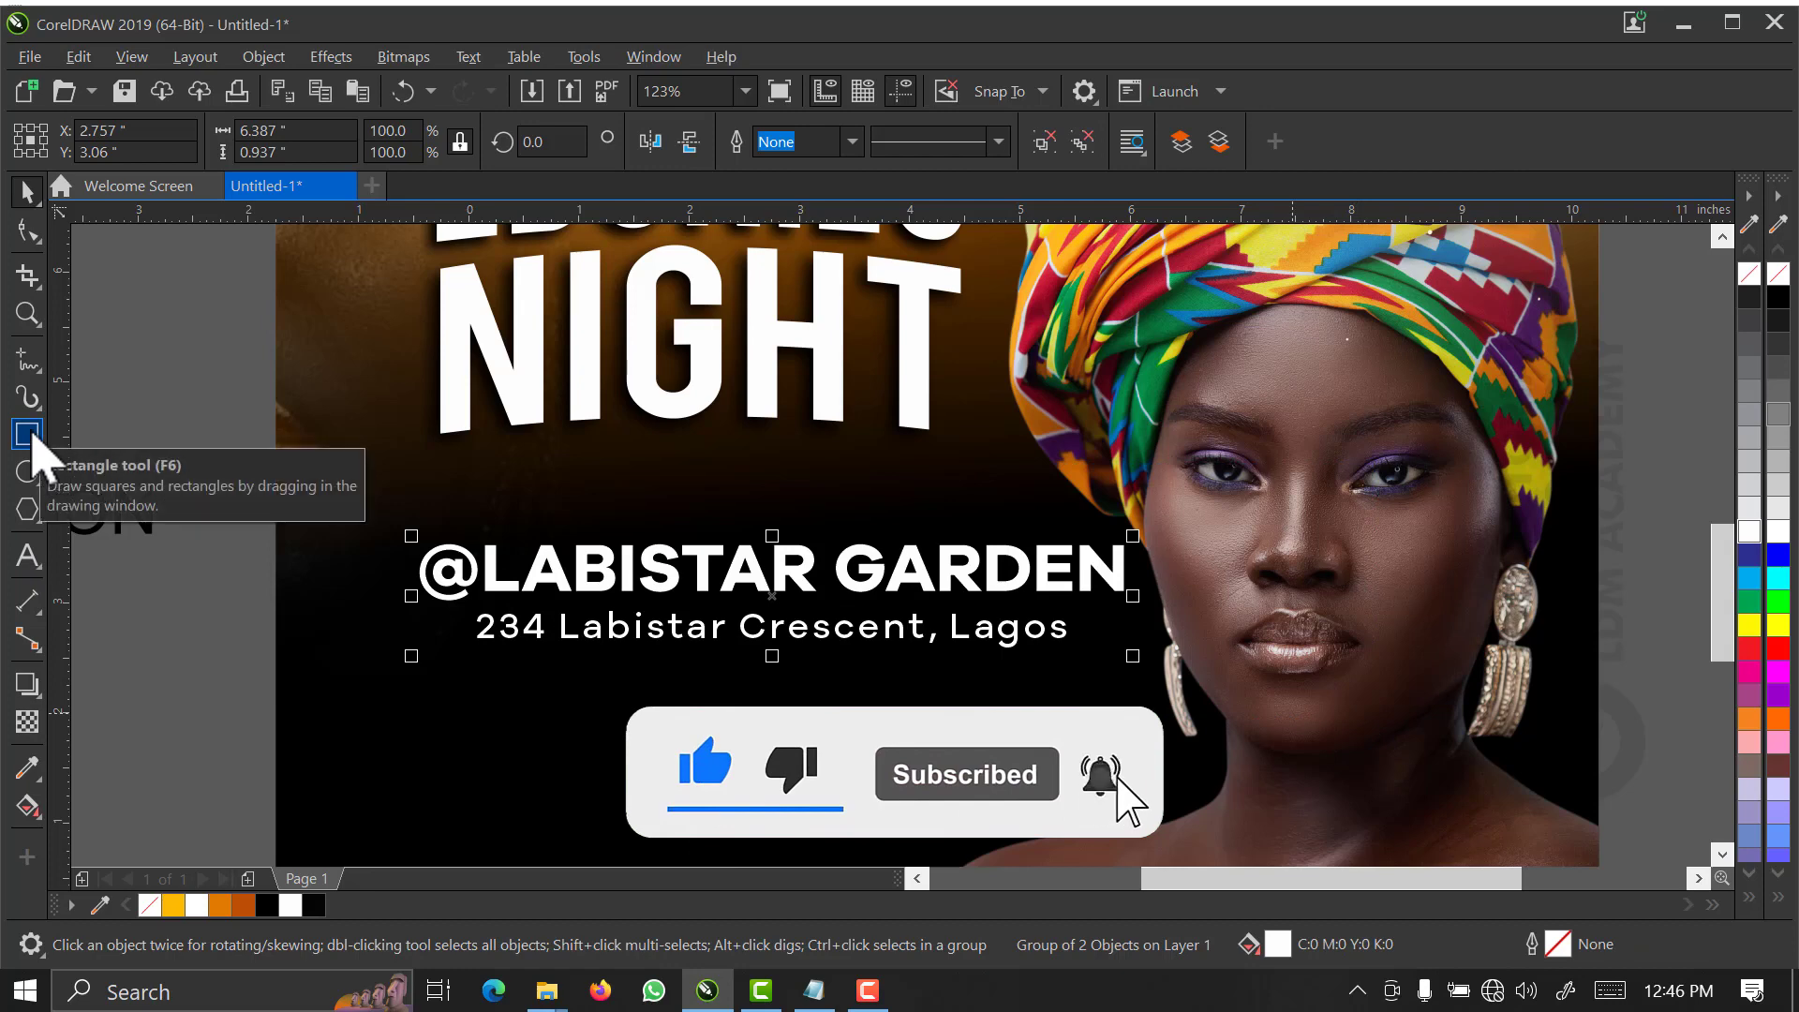
- Draw a rectangle about 7.5 by 1.47 inches around the grouped venue text and fill it white with no outline
left_click(27, 434)
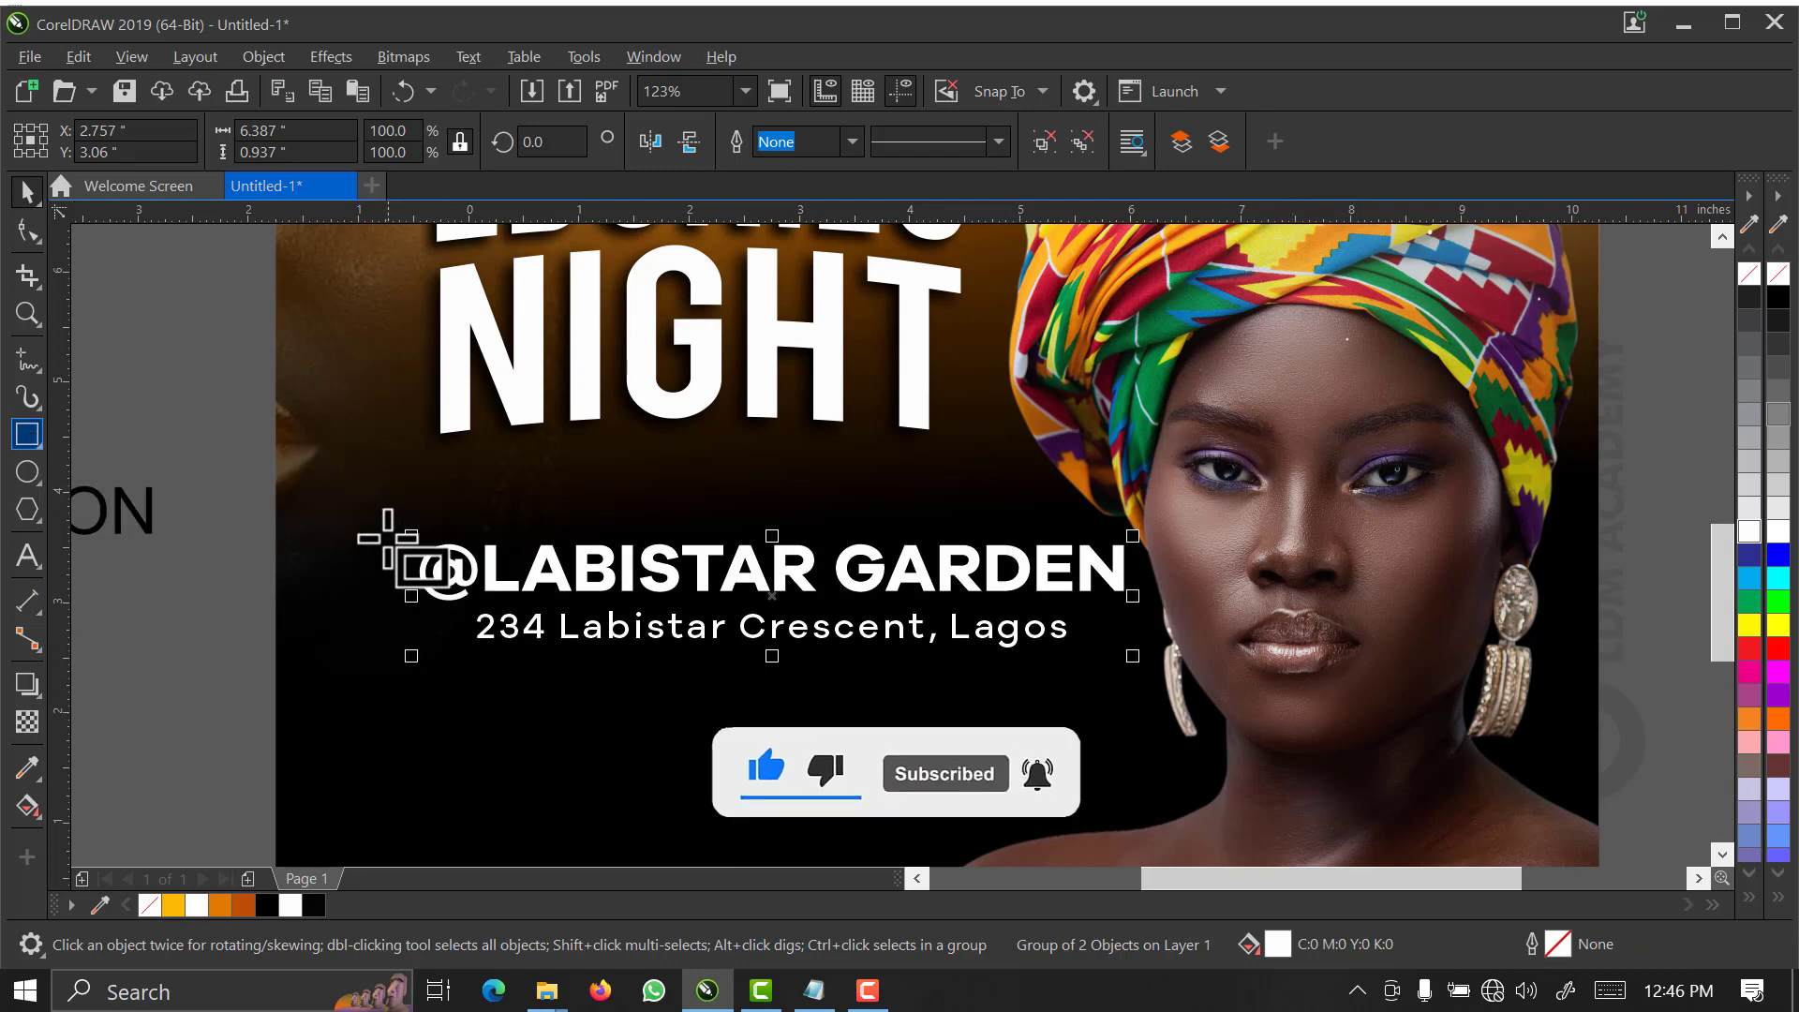
mouse_move(361, 513)
left_mouse_down()
mouse_move(893, 703)
mouse_move(1174, 661)
mouse_move(1194, 691)
mouse_move(1188, 675)
left_mouse_up()
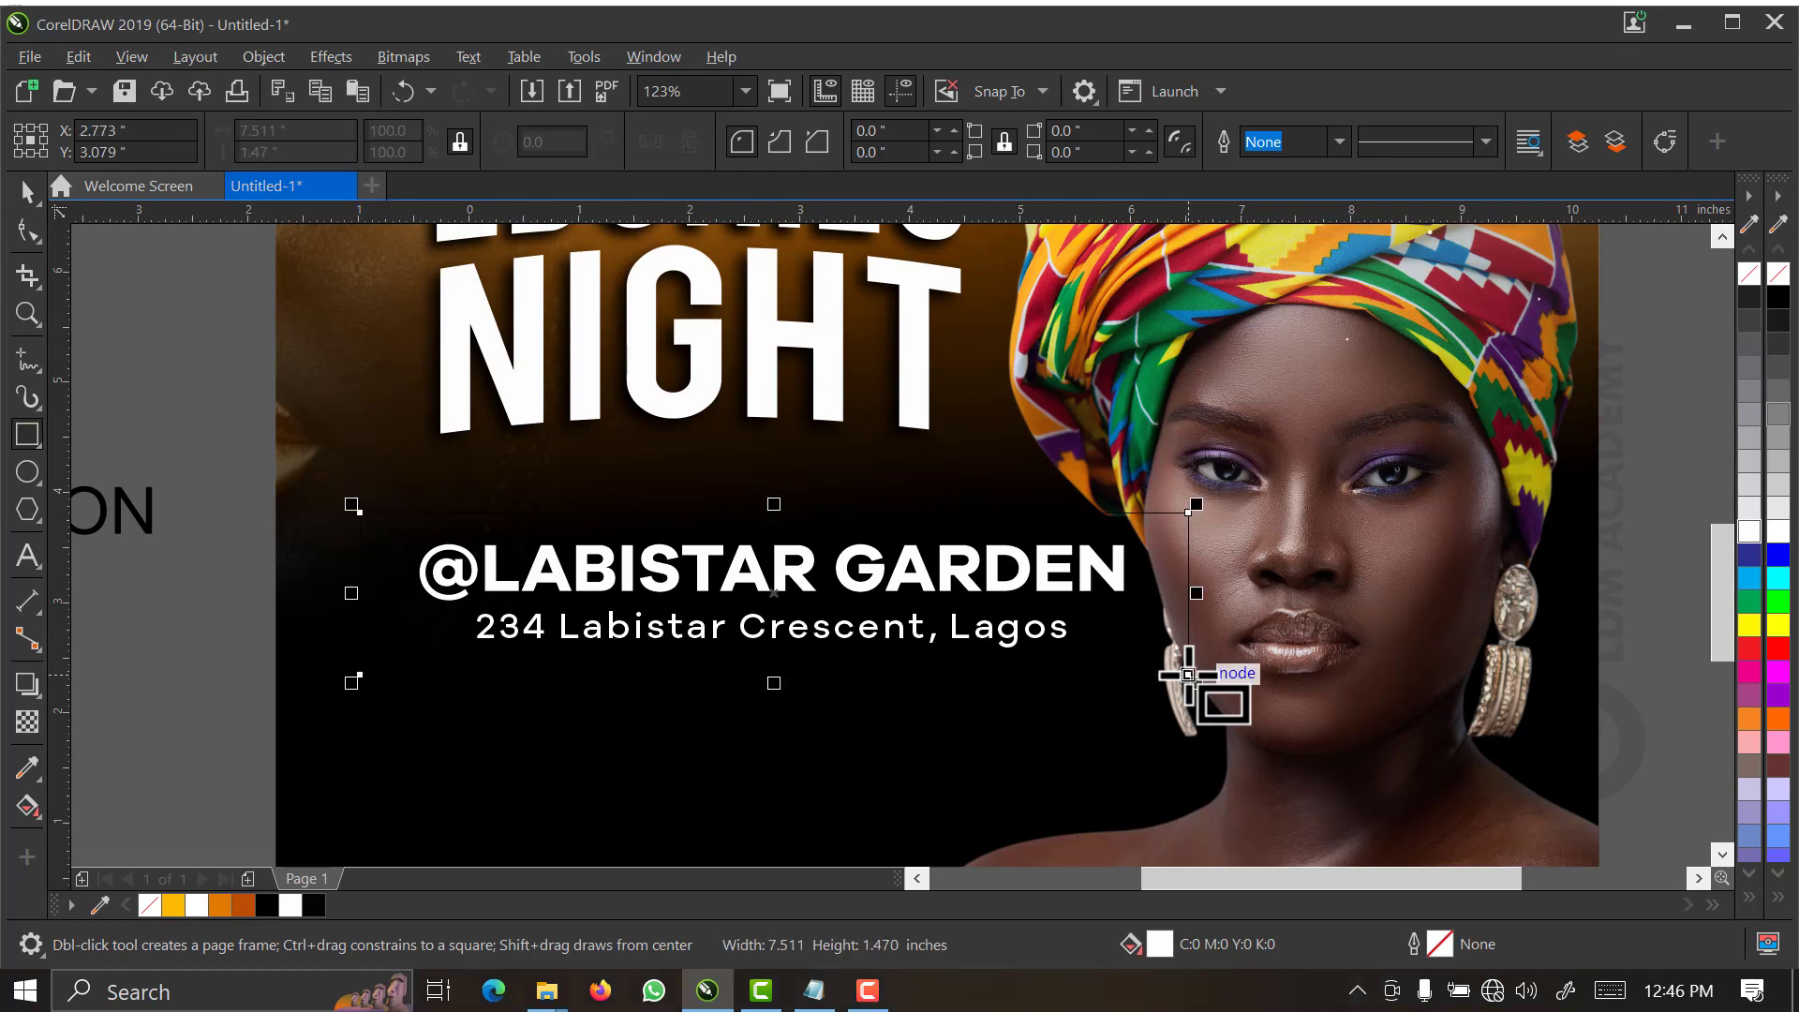
key("space")
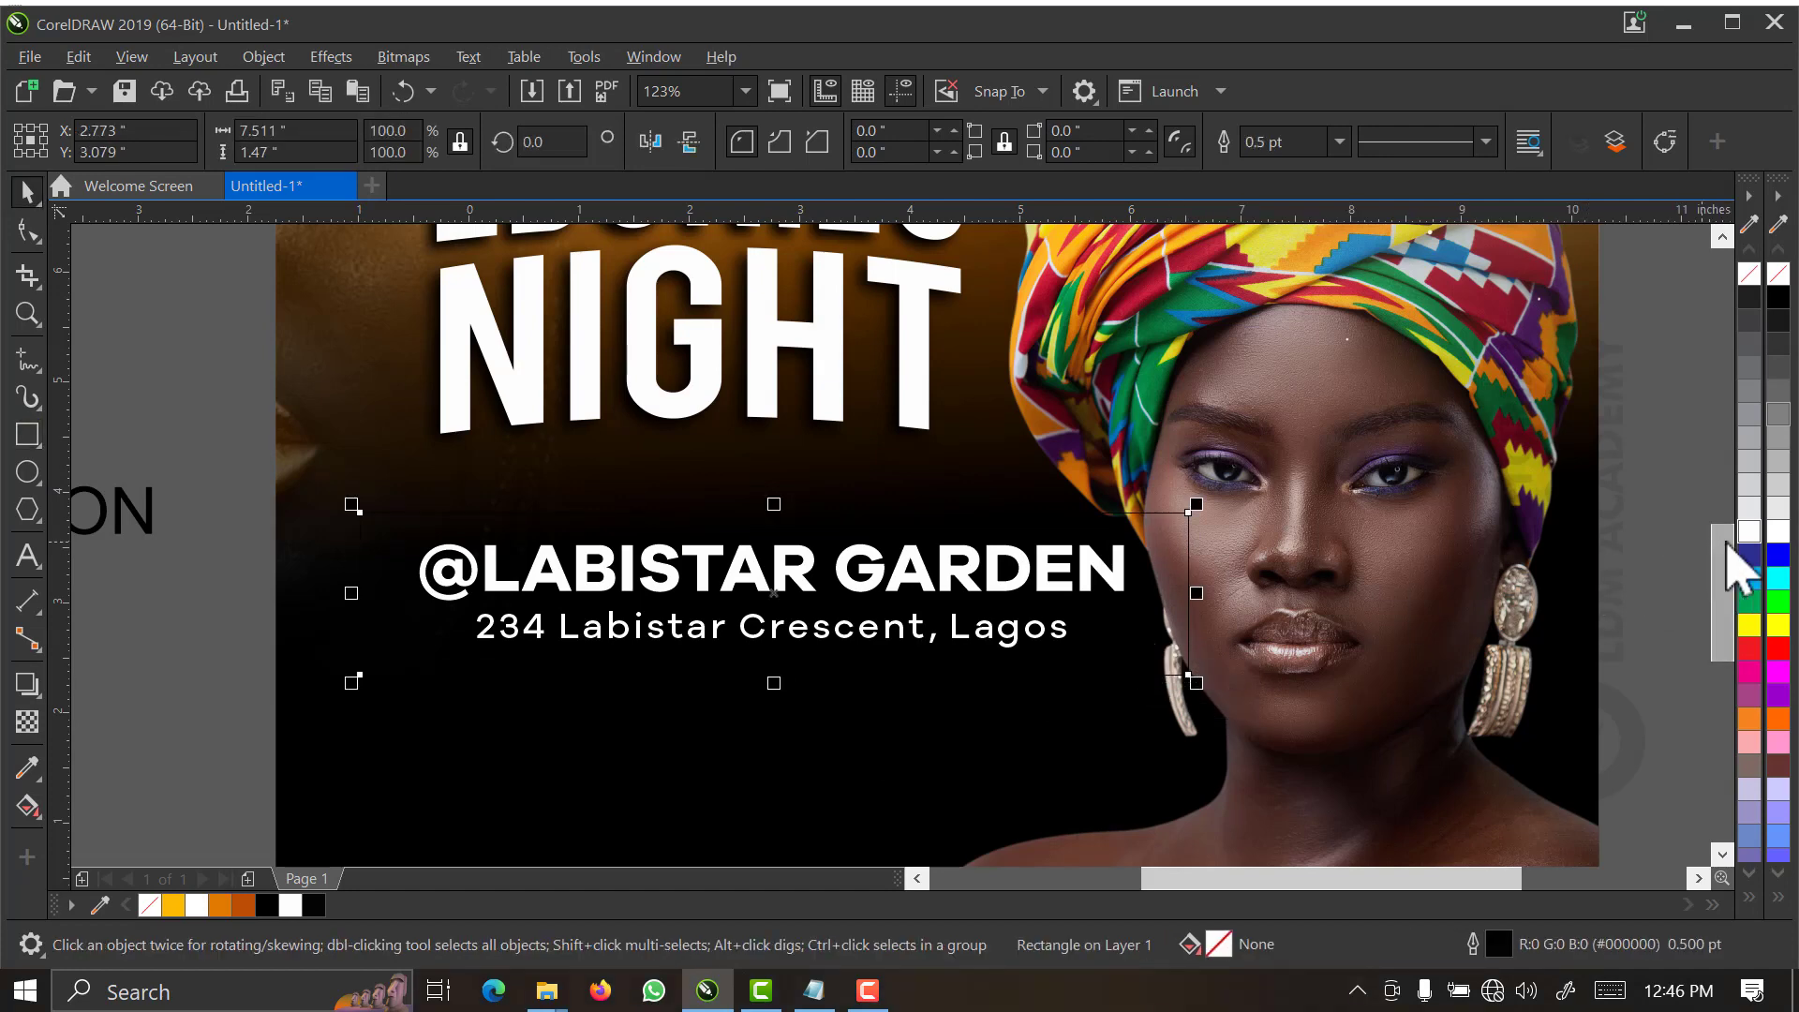
left_click(1749, 532)
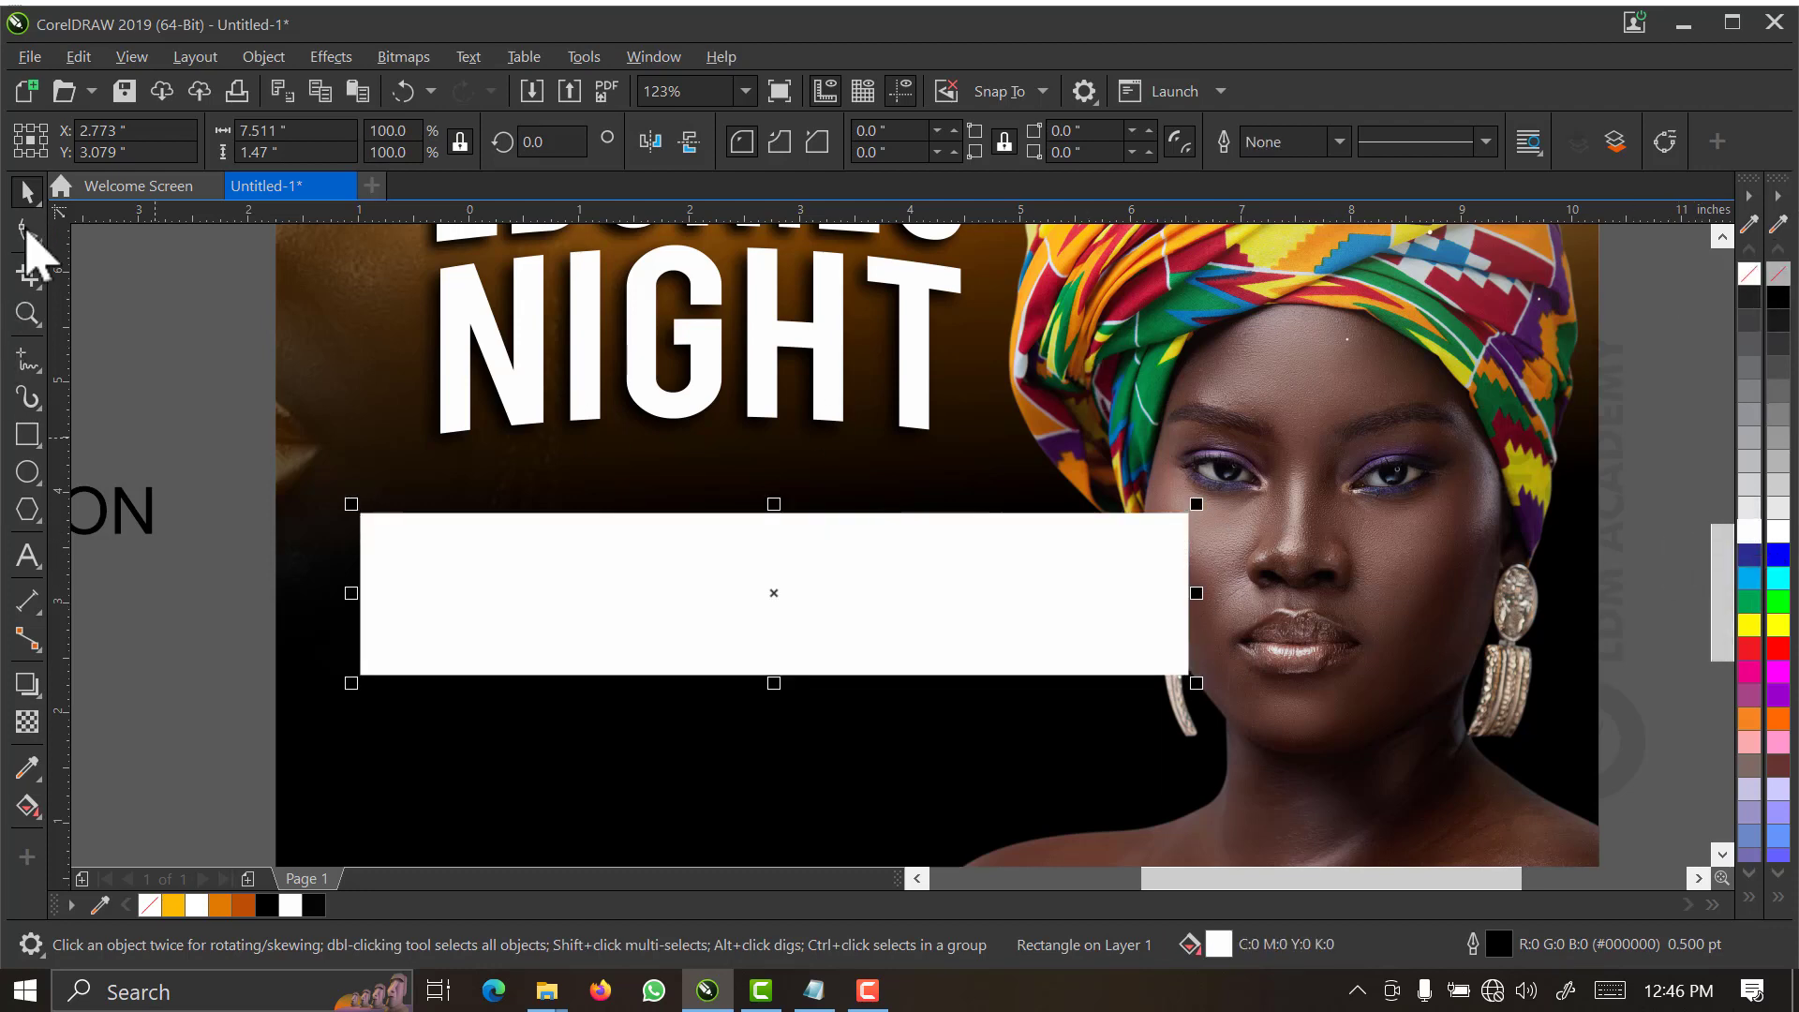
- Round all corners of the white rectangle to about 0.39 inch and scale it down to about 6.36 by 1.25 inches
left_click(26, 231)
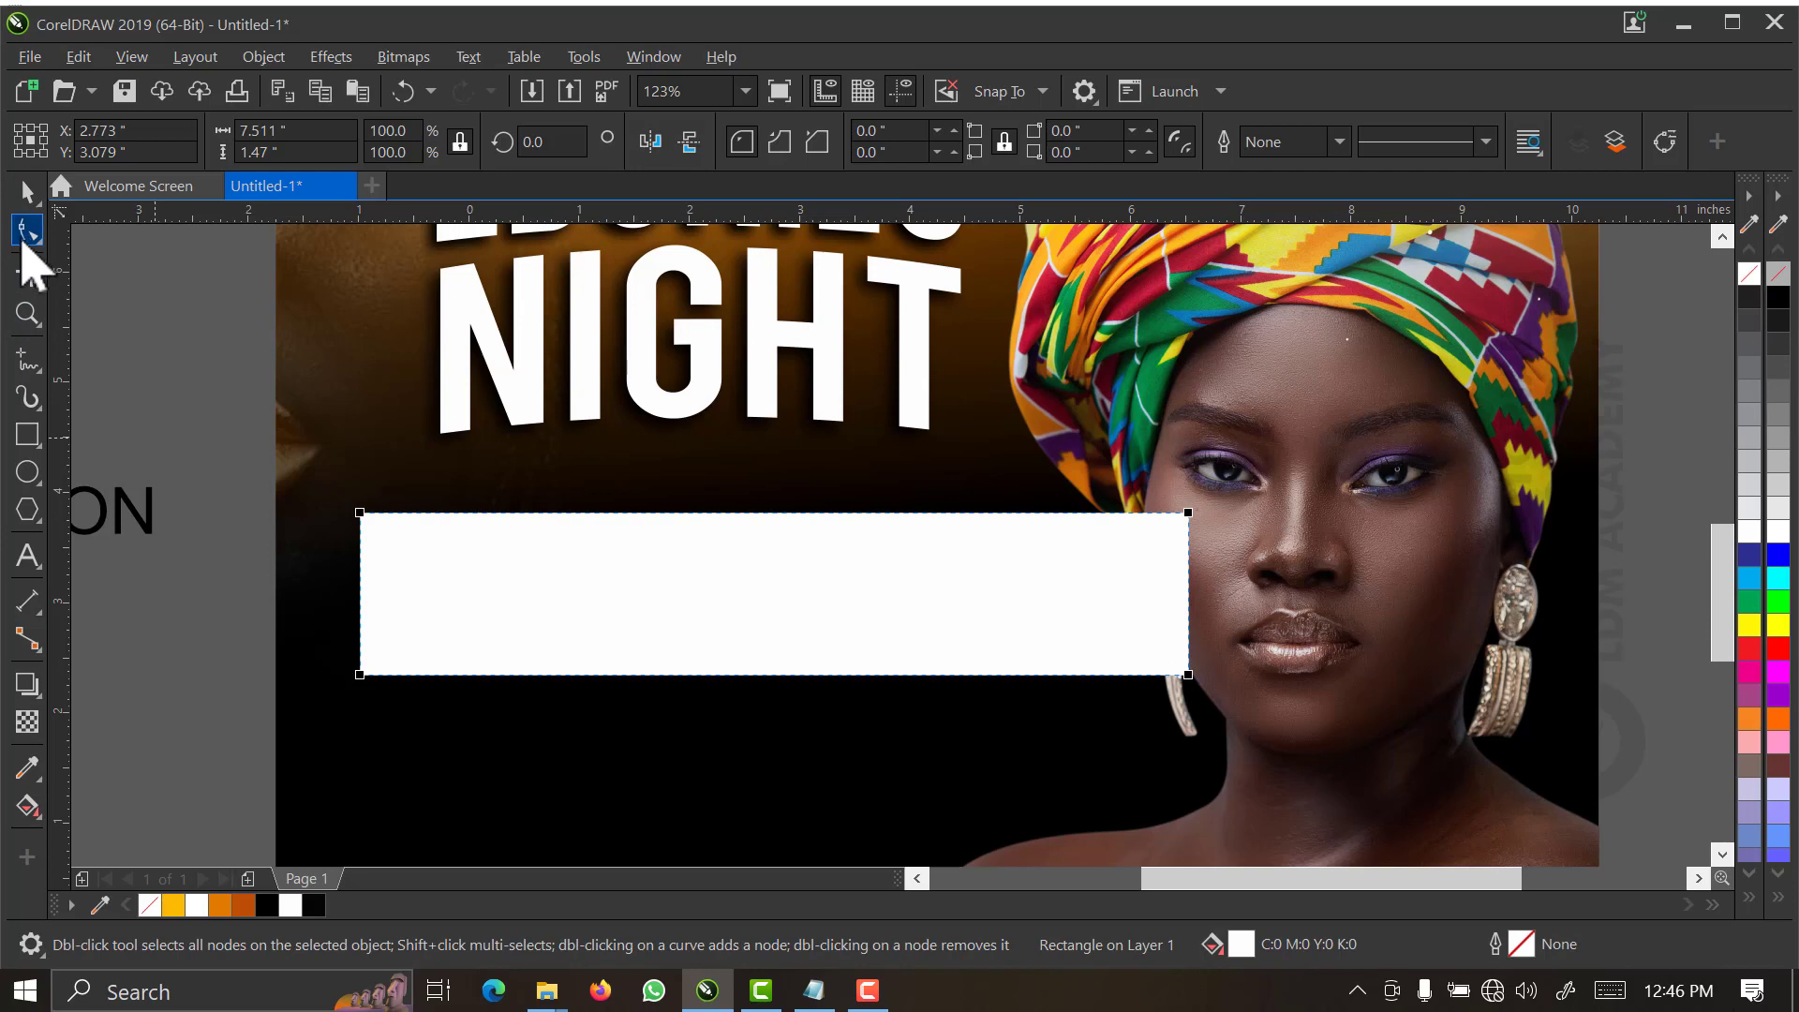
left_click_drag(361, 513, 439, 512)
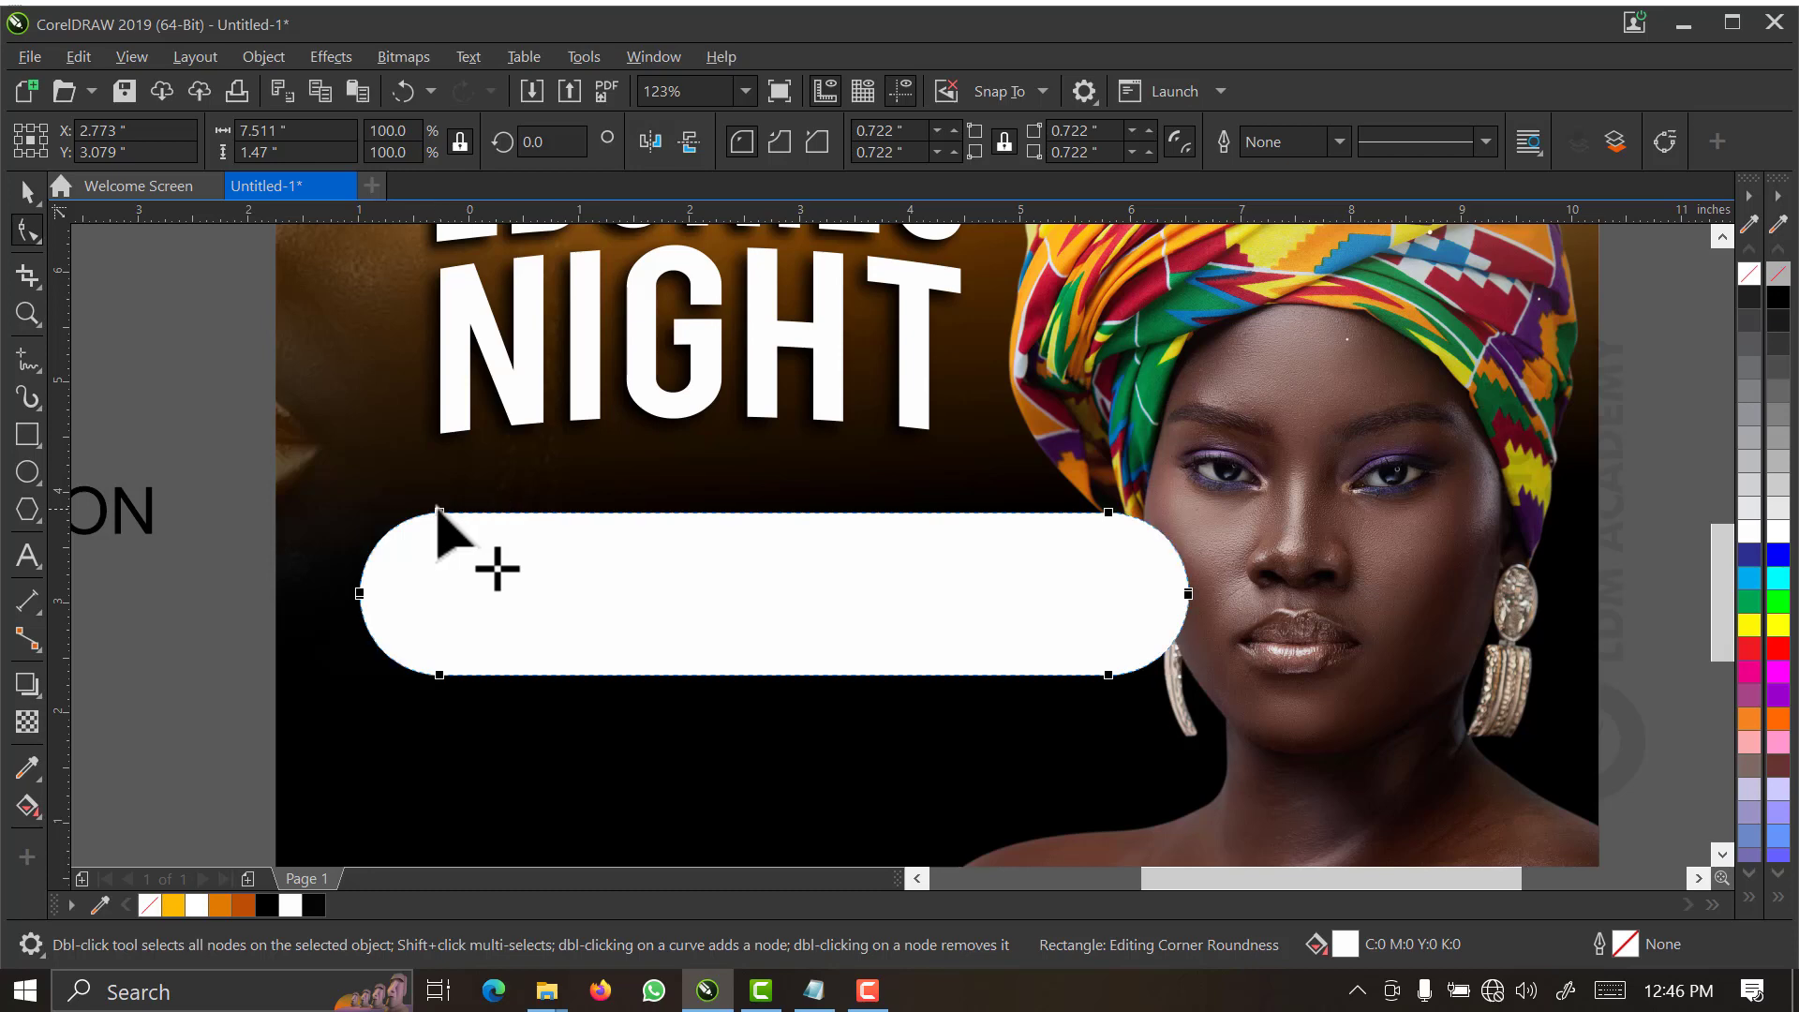
left_click(241, 502)
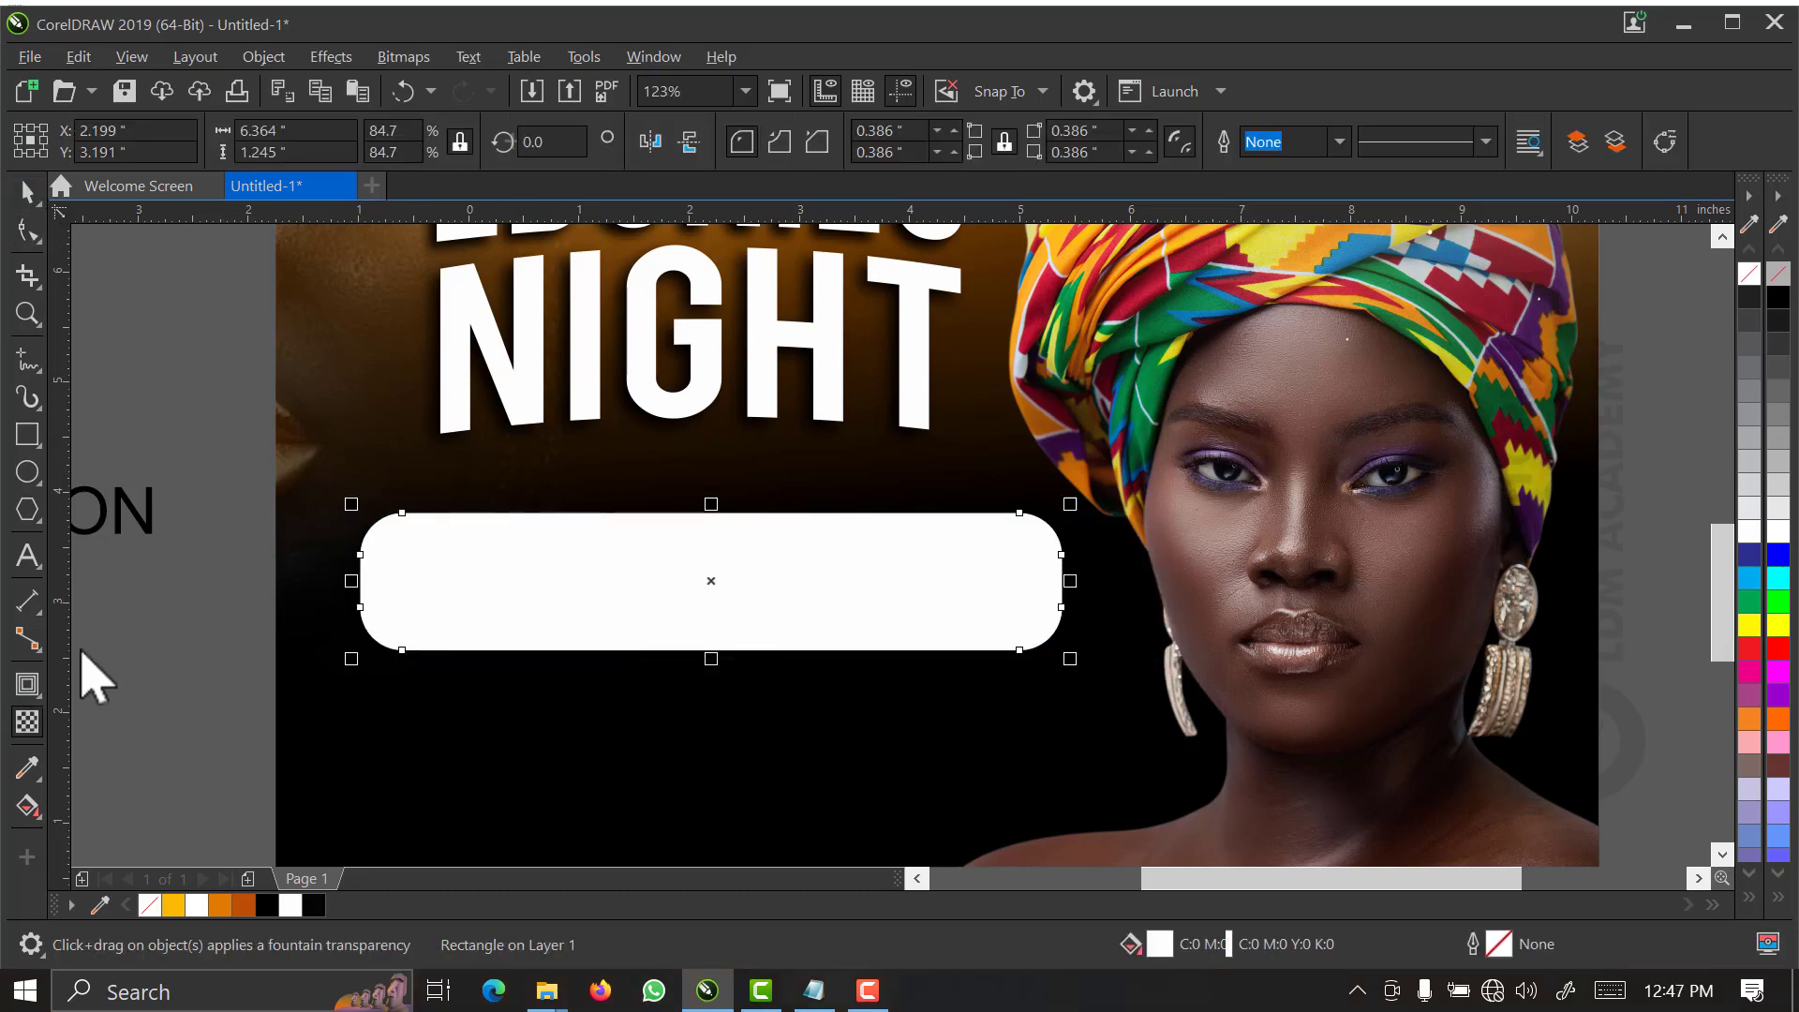
- Add a narrow outward contour around the rounded white rectangle
left_click(27, 684)
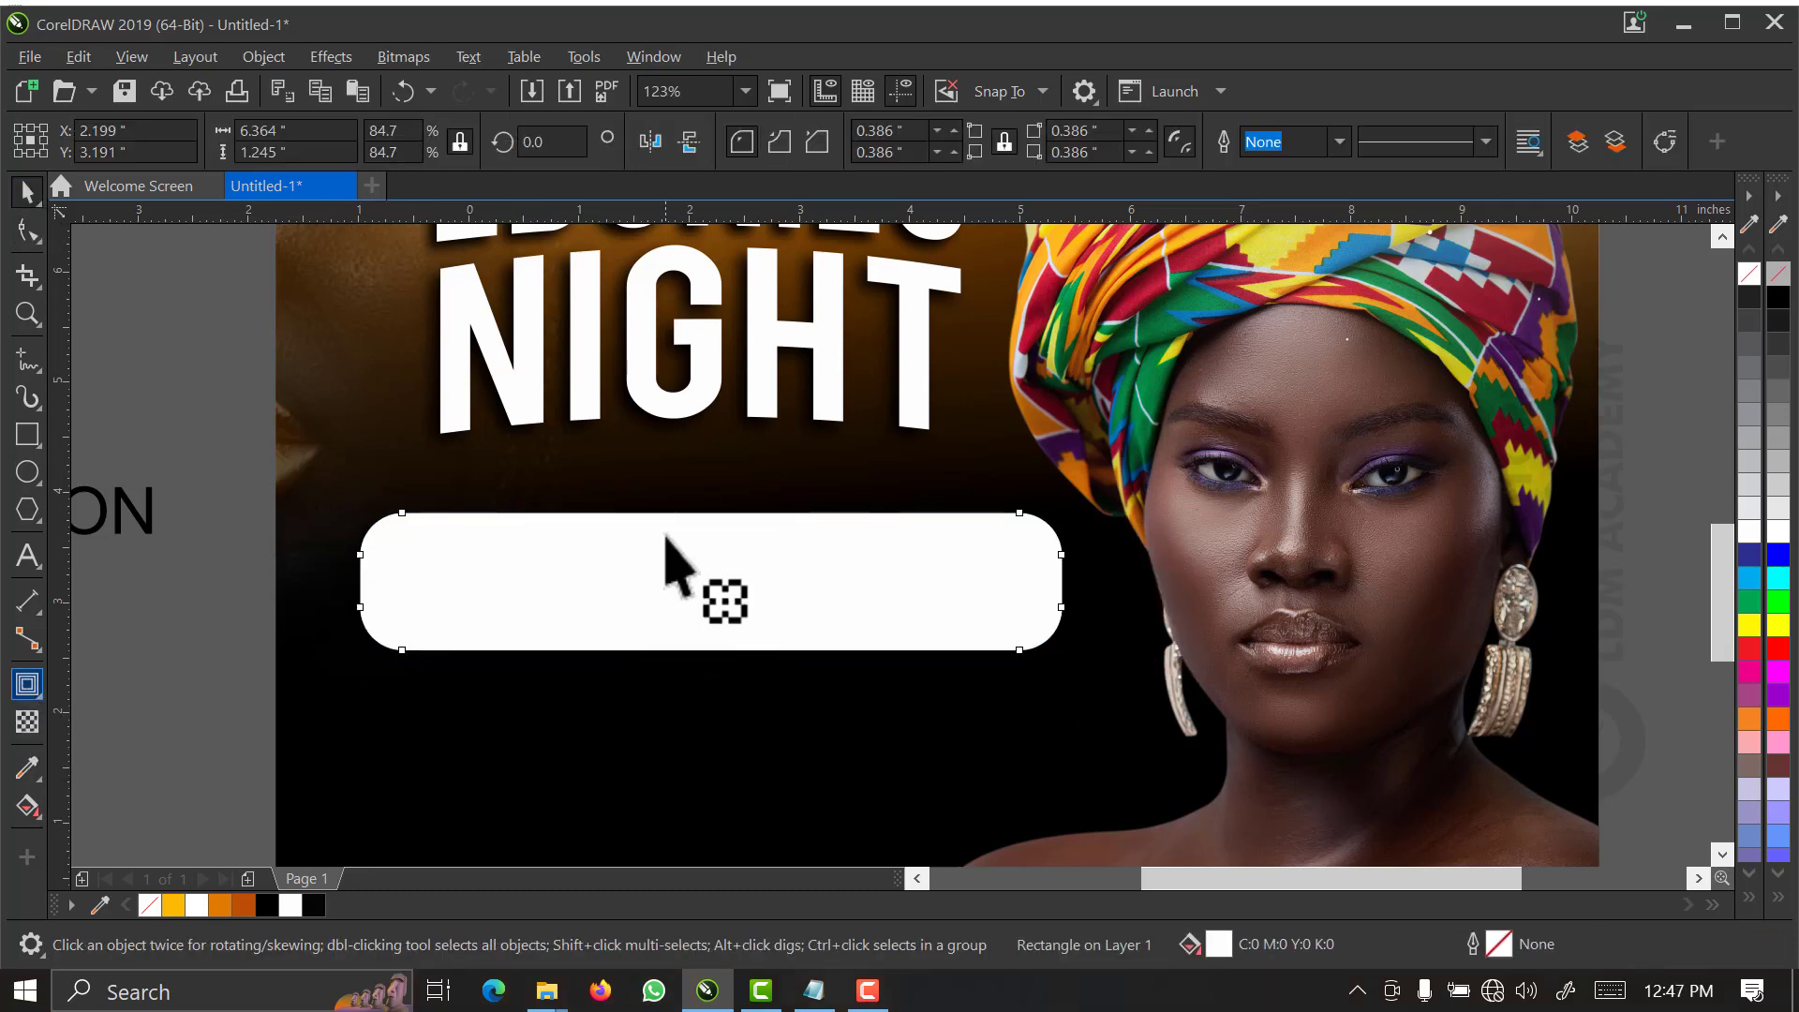
left_click_drag(683, 522, 691, 499)
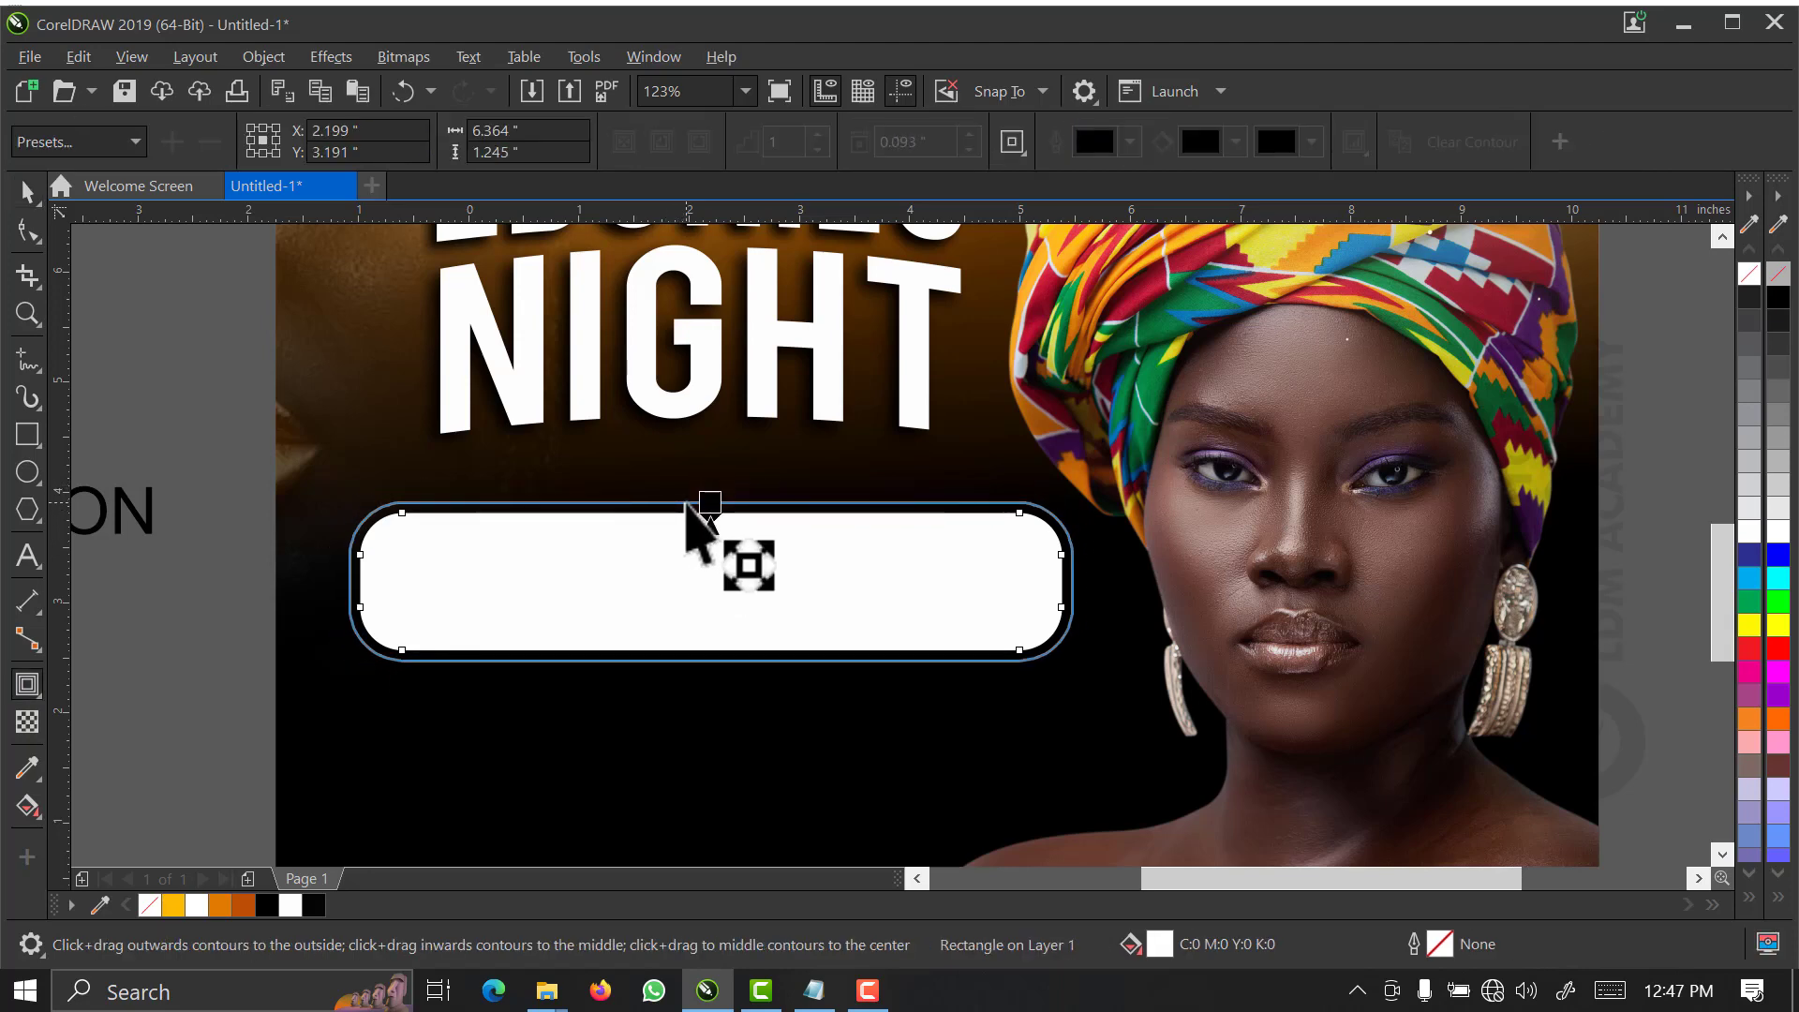
- Add a one-step outward contour of 0.068 inch to the white rounded rectangle and break the contour apart
left_click_drag(687, 503, 687, 507)
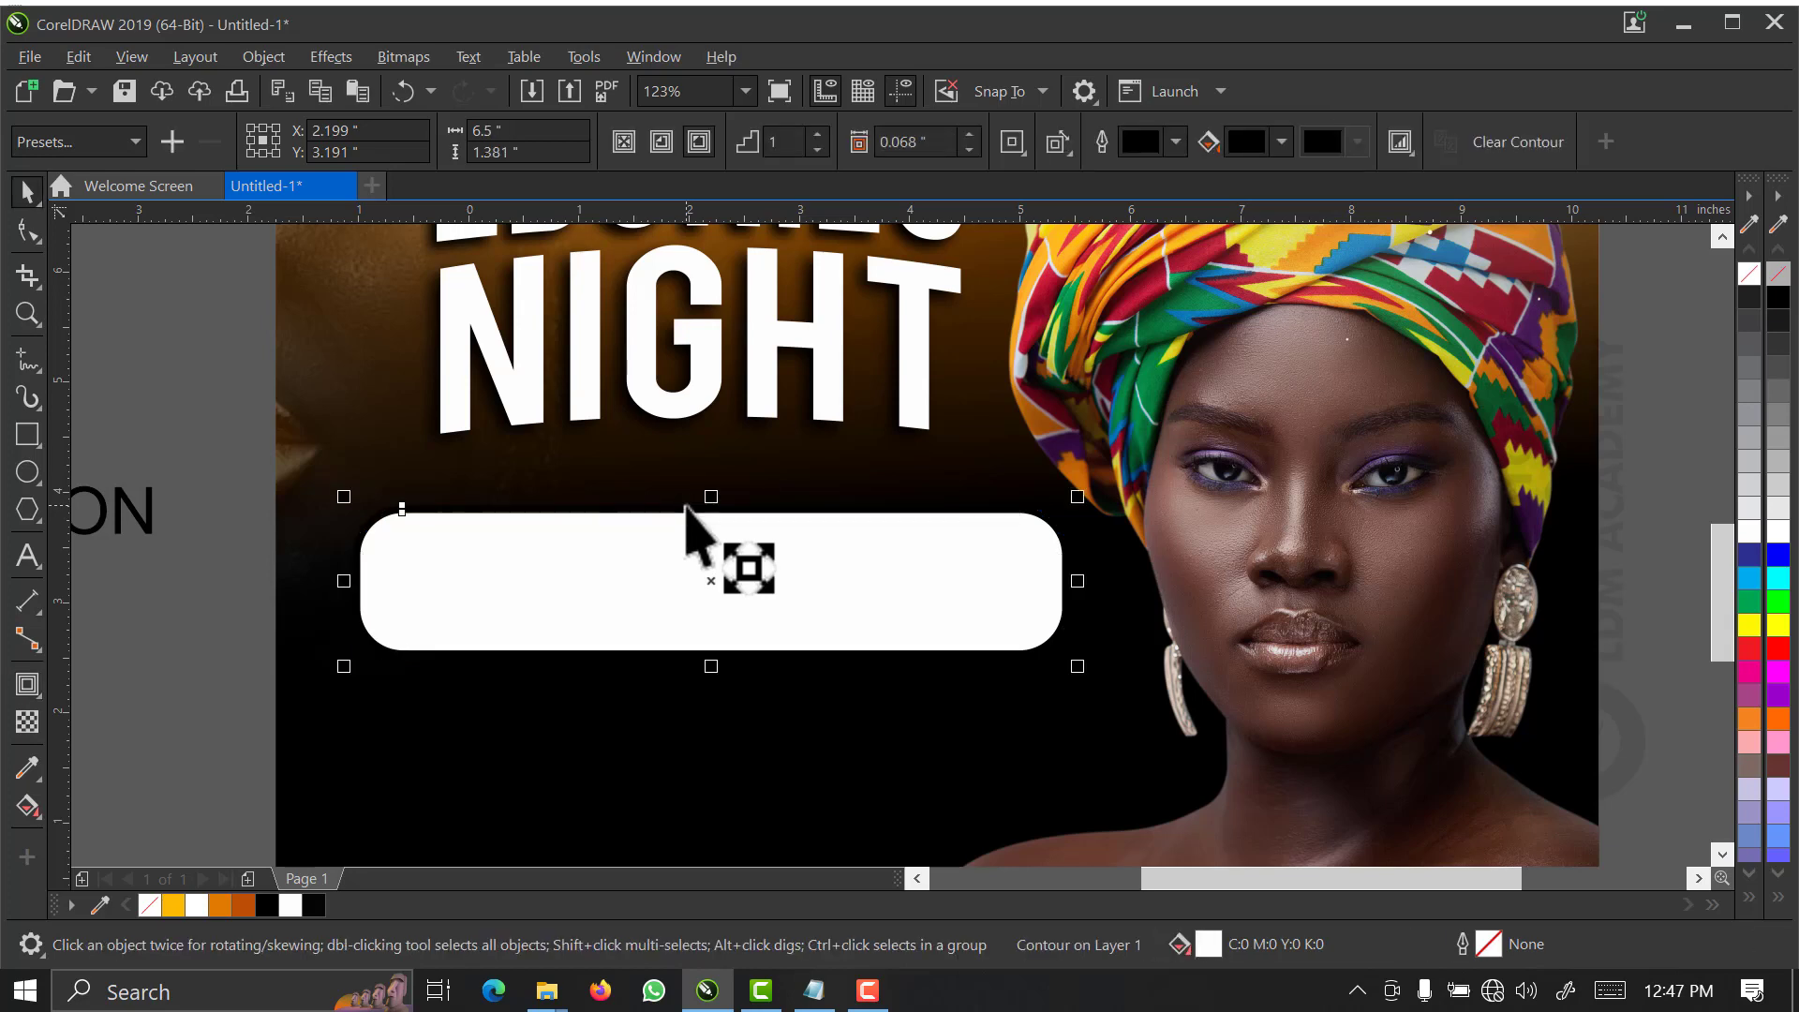
key("ctrl+k")
scroll(687, 506, "up", 1)
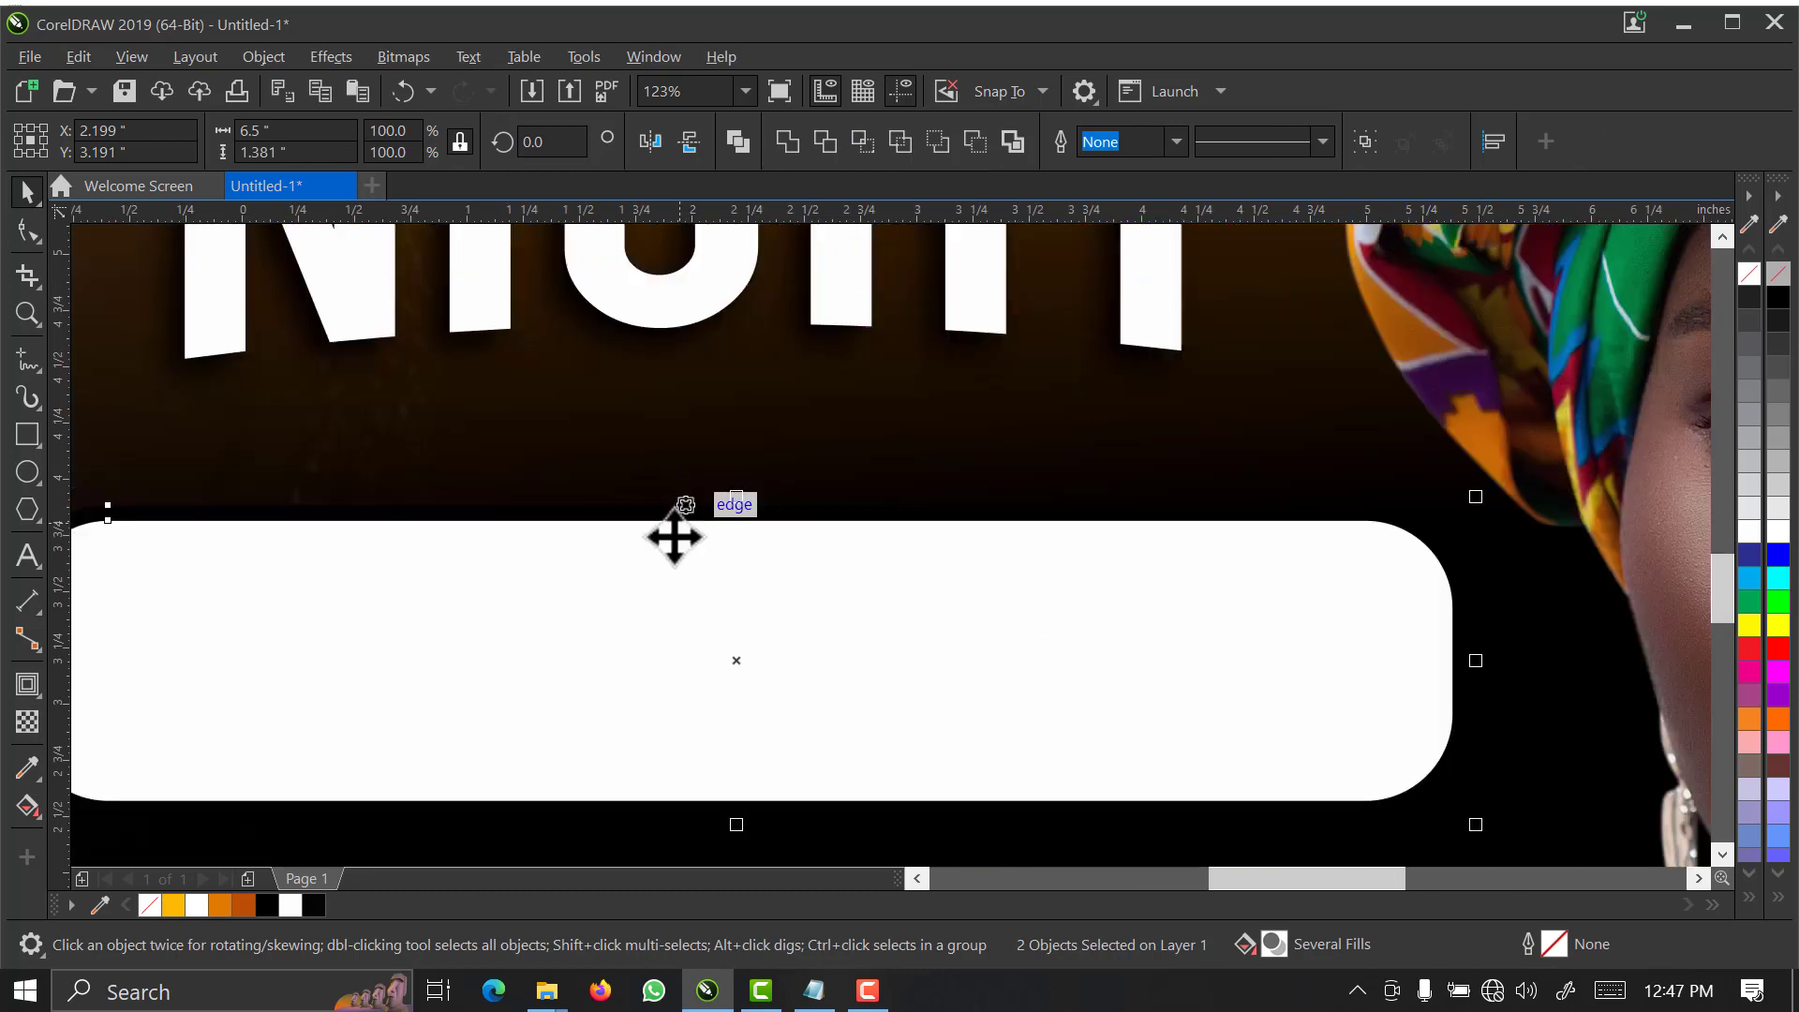
- Move the white rectangle, its black contour shape and the enclosed text up to the orange area above EBONIES NIGHT
left_click(598, 621)
scroll(598, 620, "down", 2)
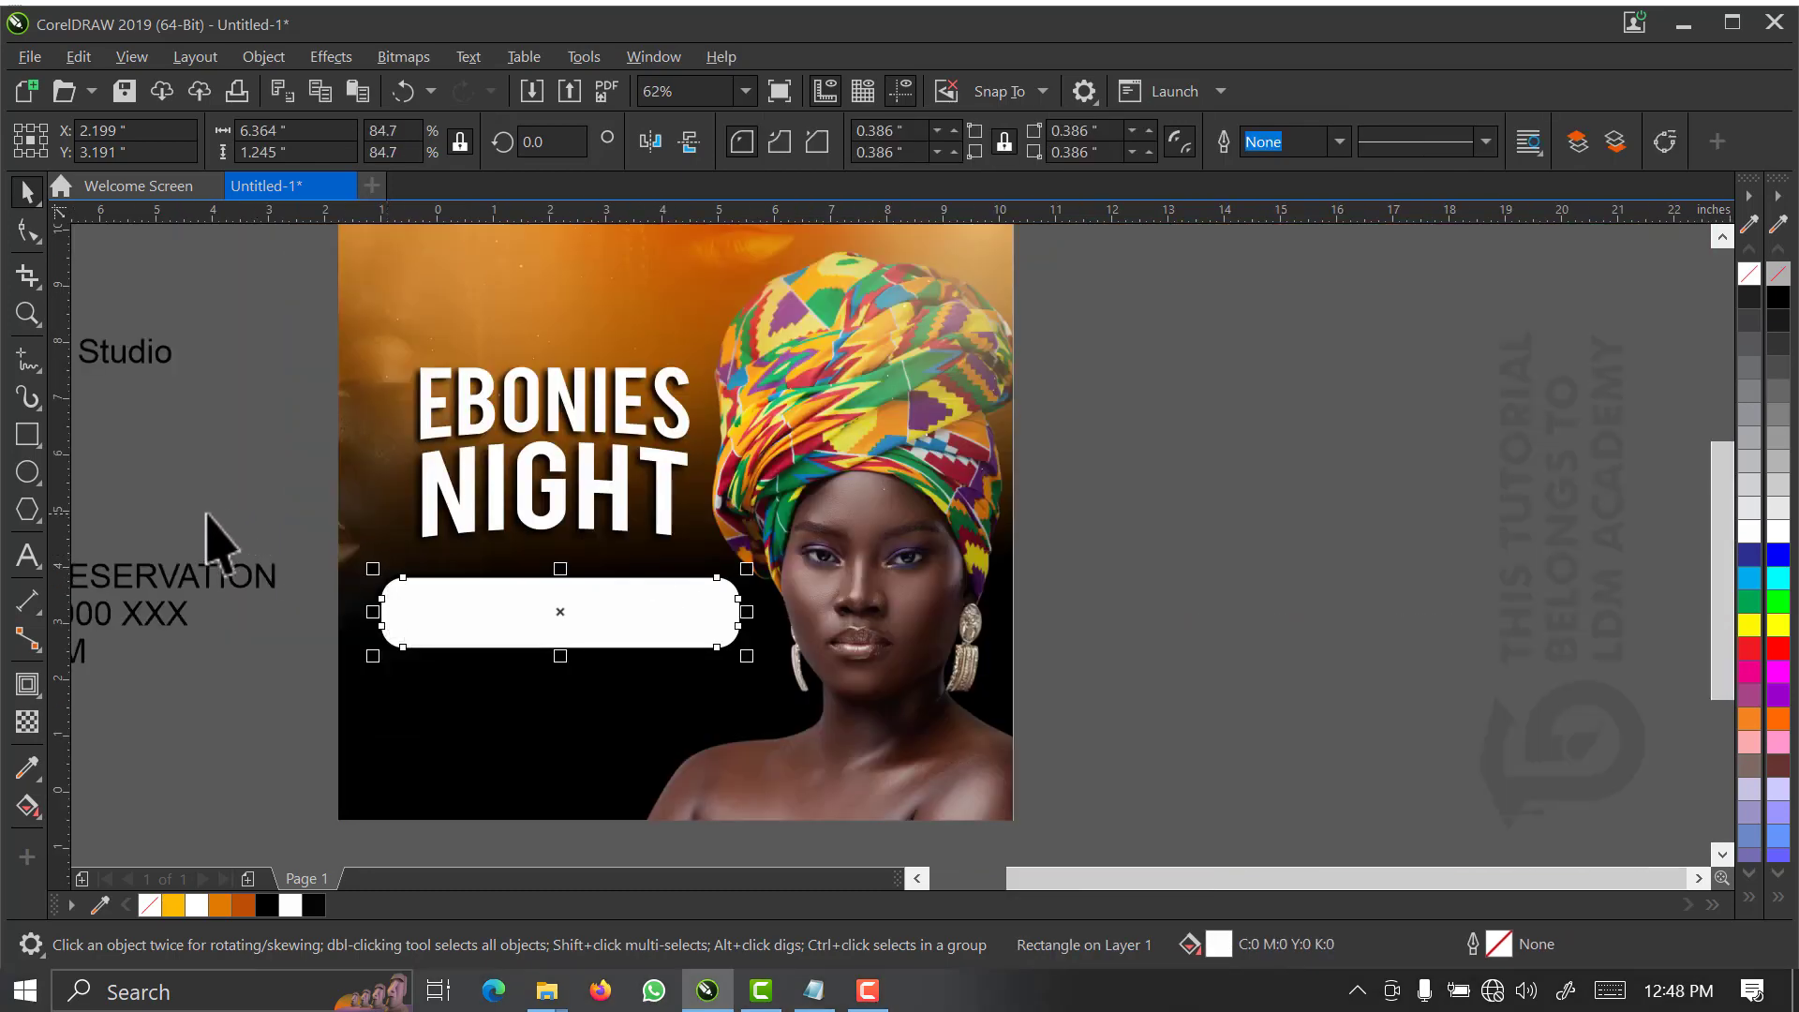
left_click_drag(313, 551, 808, 716)
left_click_drag(705, 631, 696, 290)
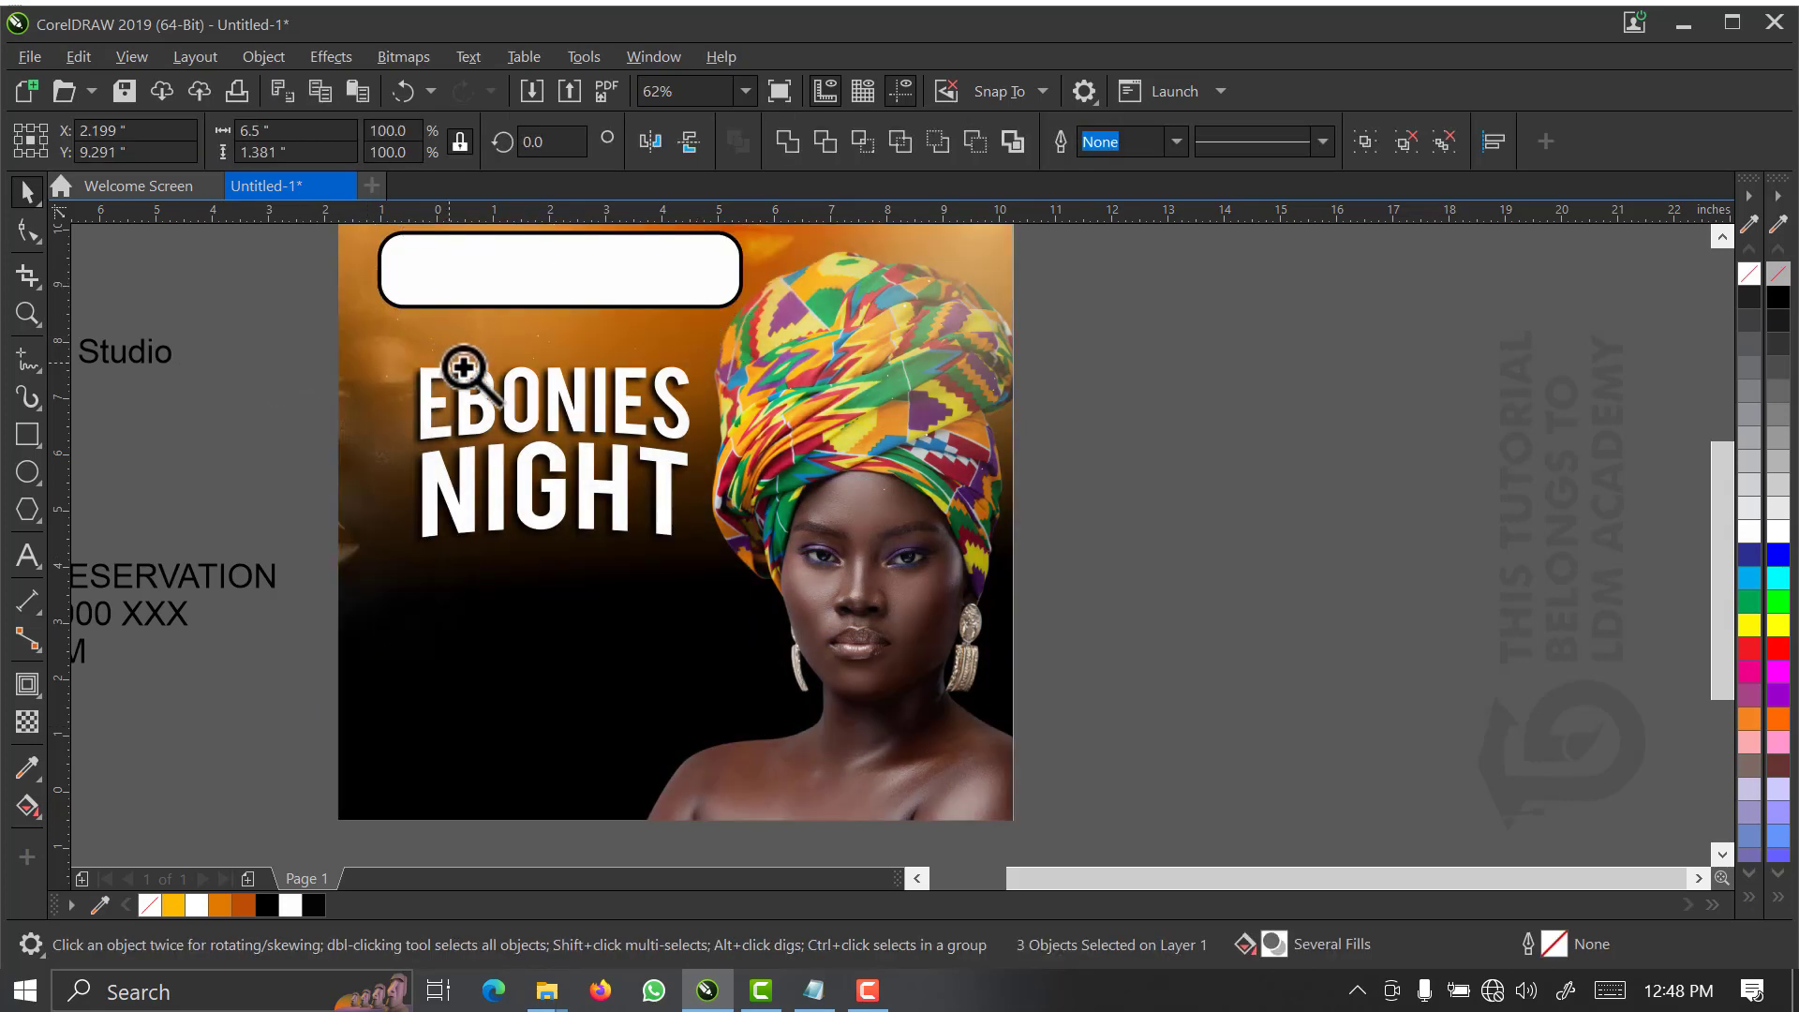
- Trim the black contour shape with the white rounded rectangle to leave a black ring
key("z")
left_click_drag(350, 171, 345, 231)
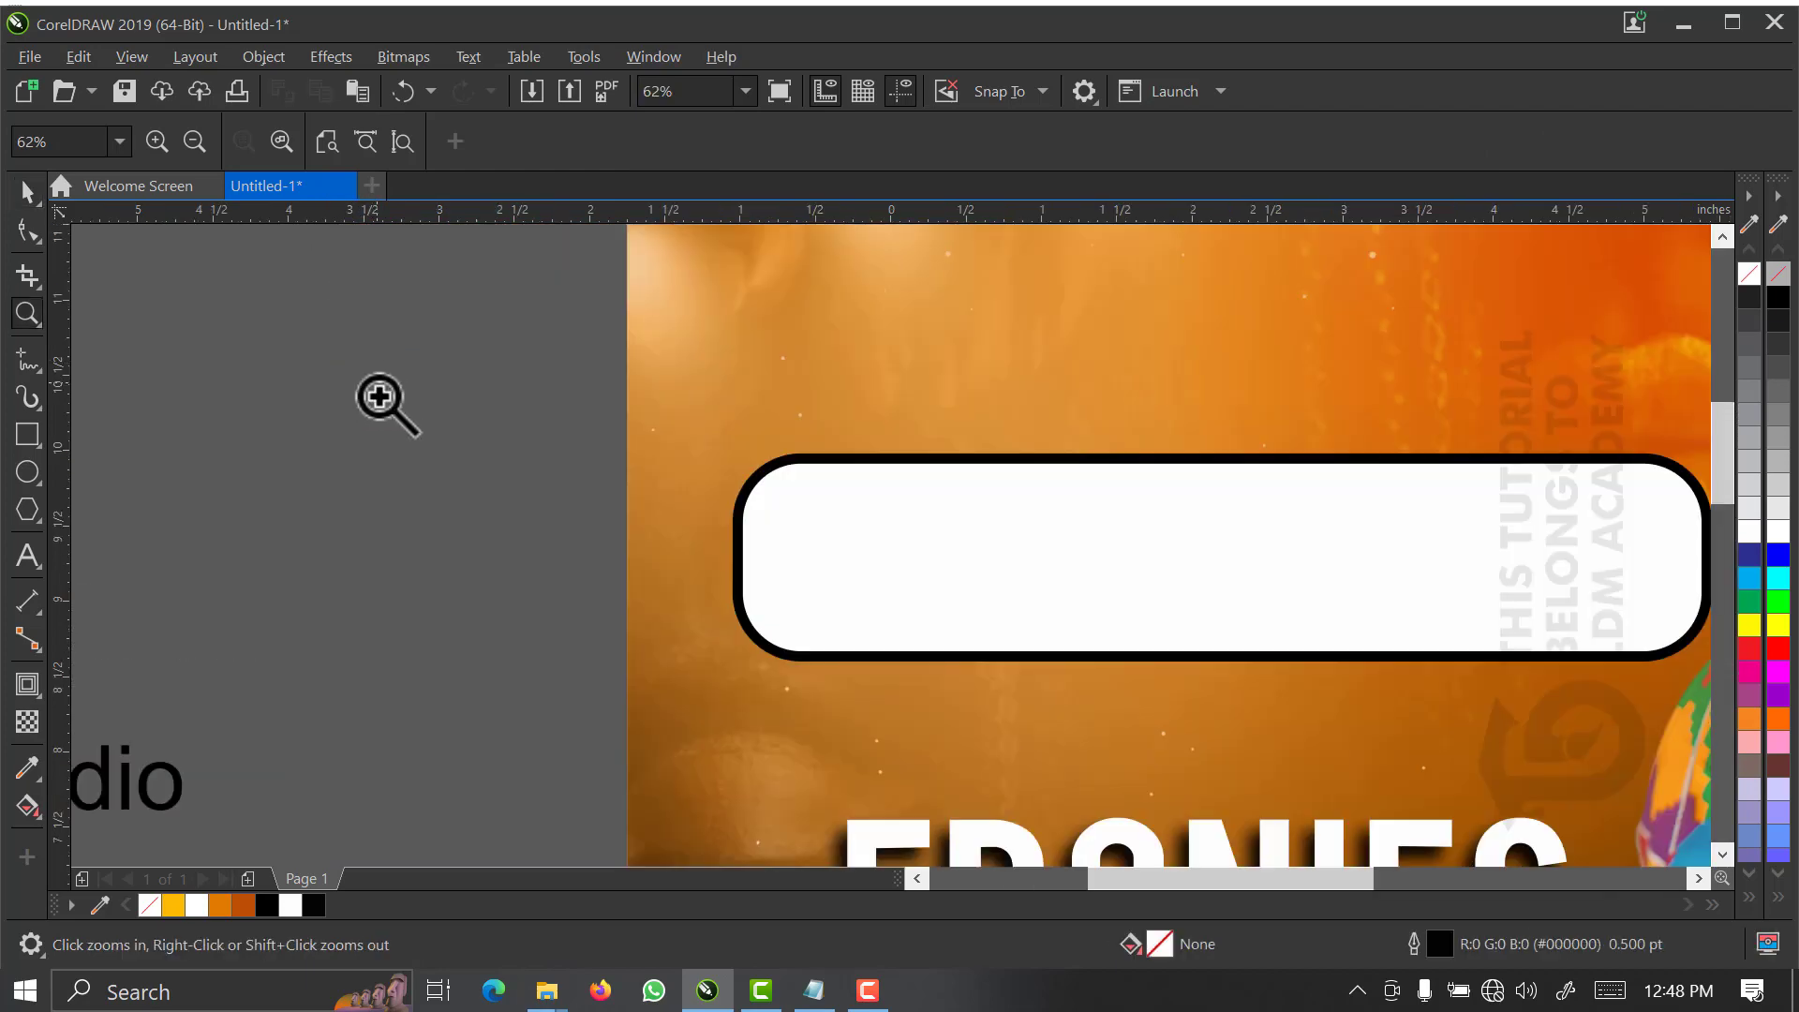
left_click_drag(511, 351, 1681, 742)
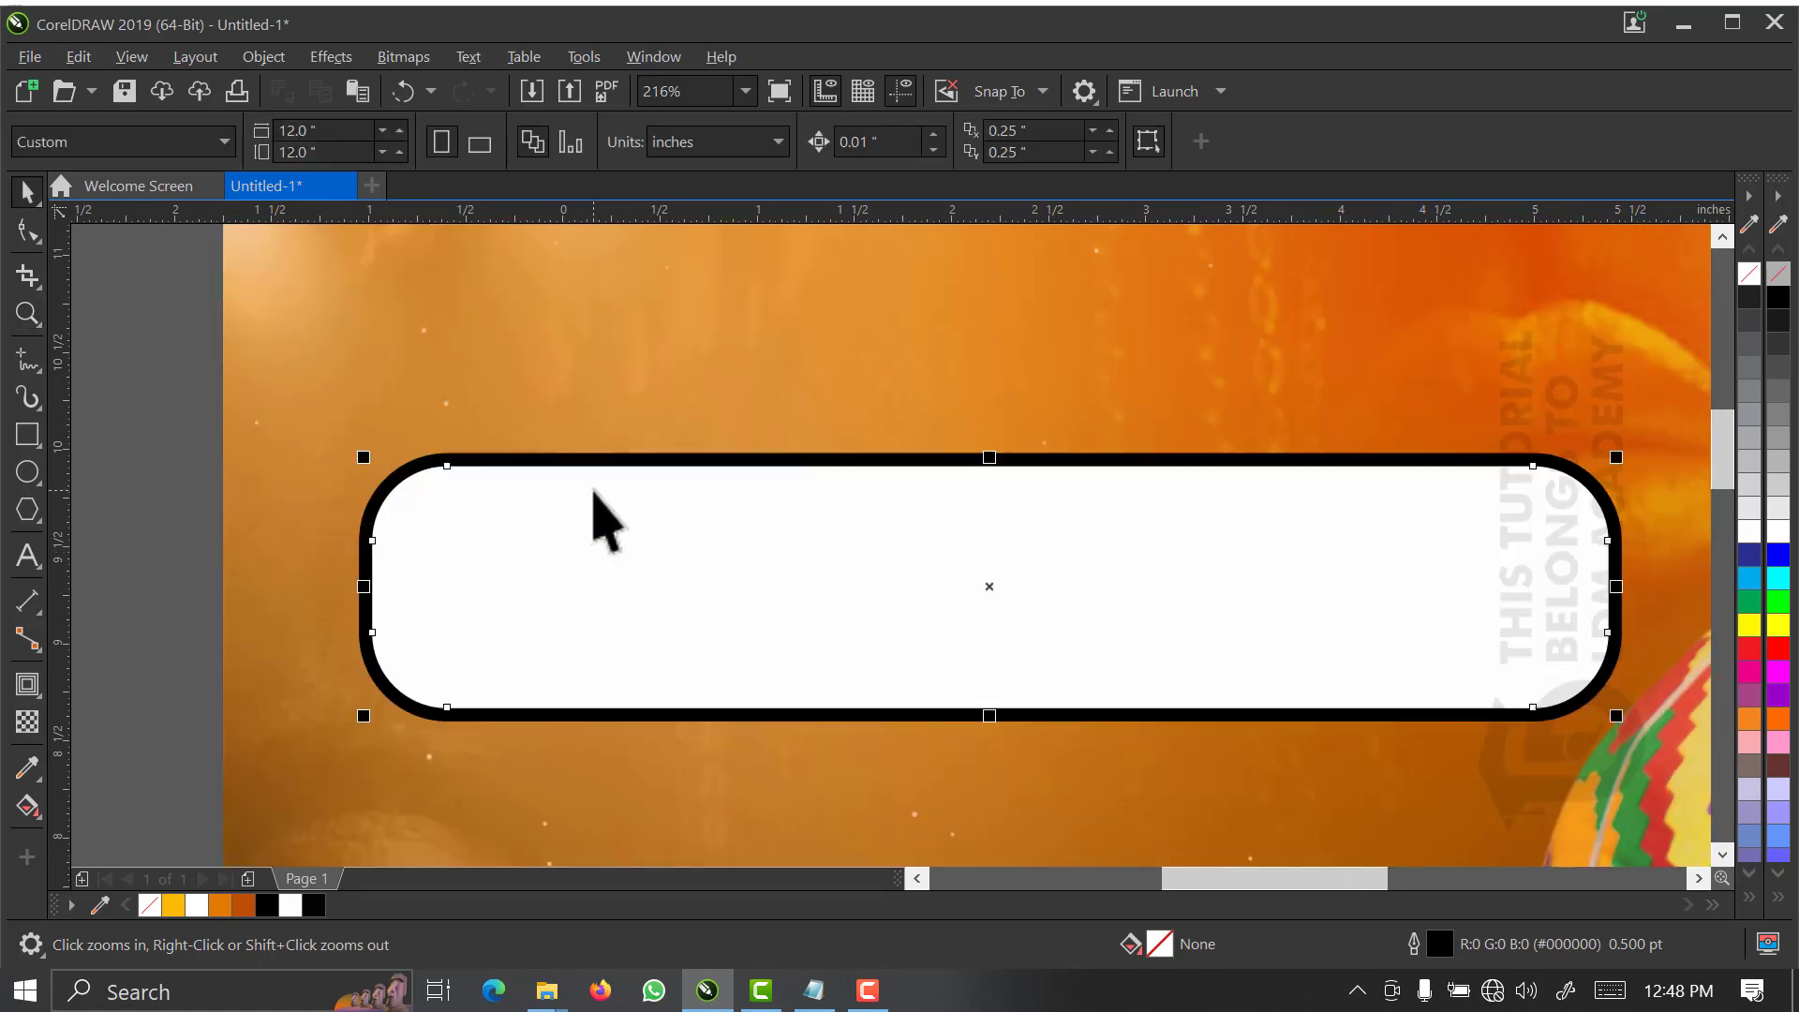
key("space")
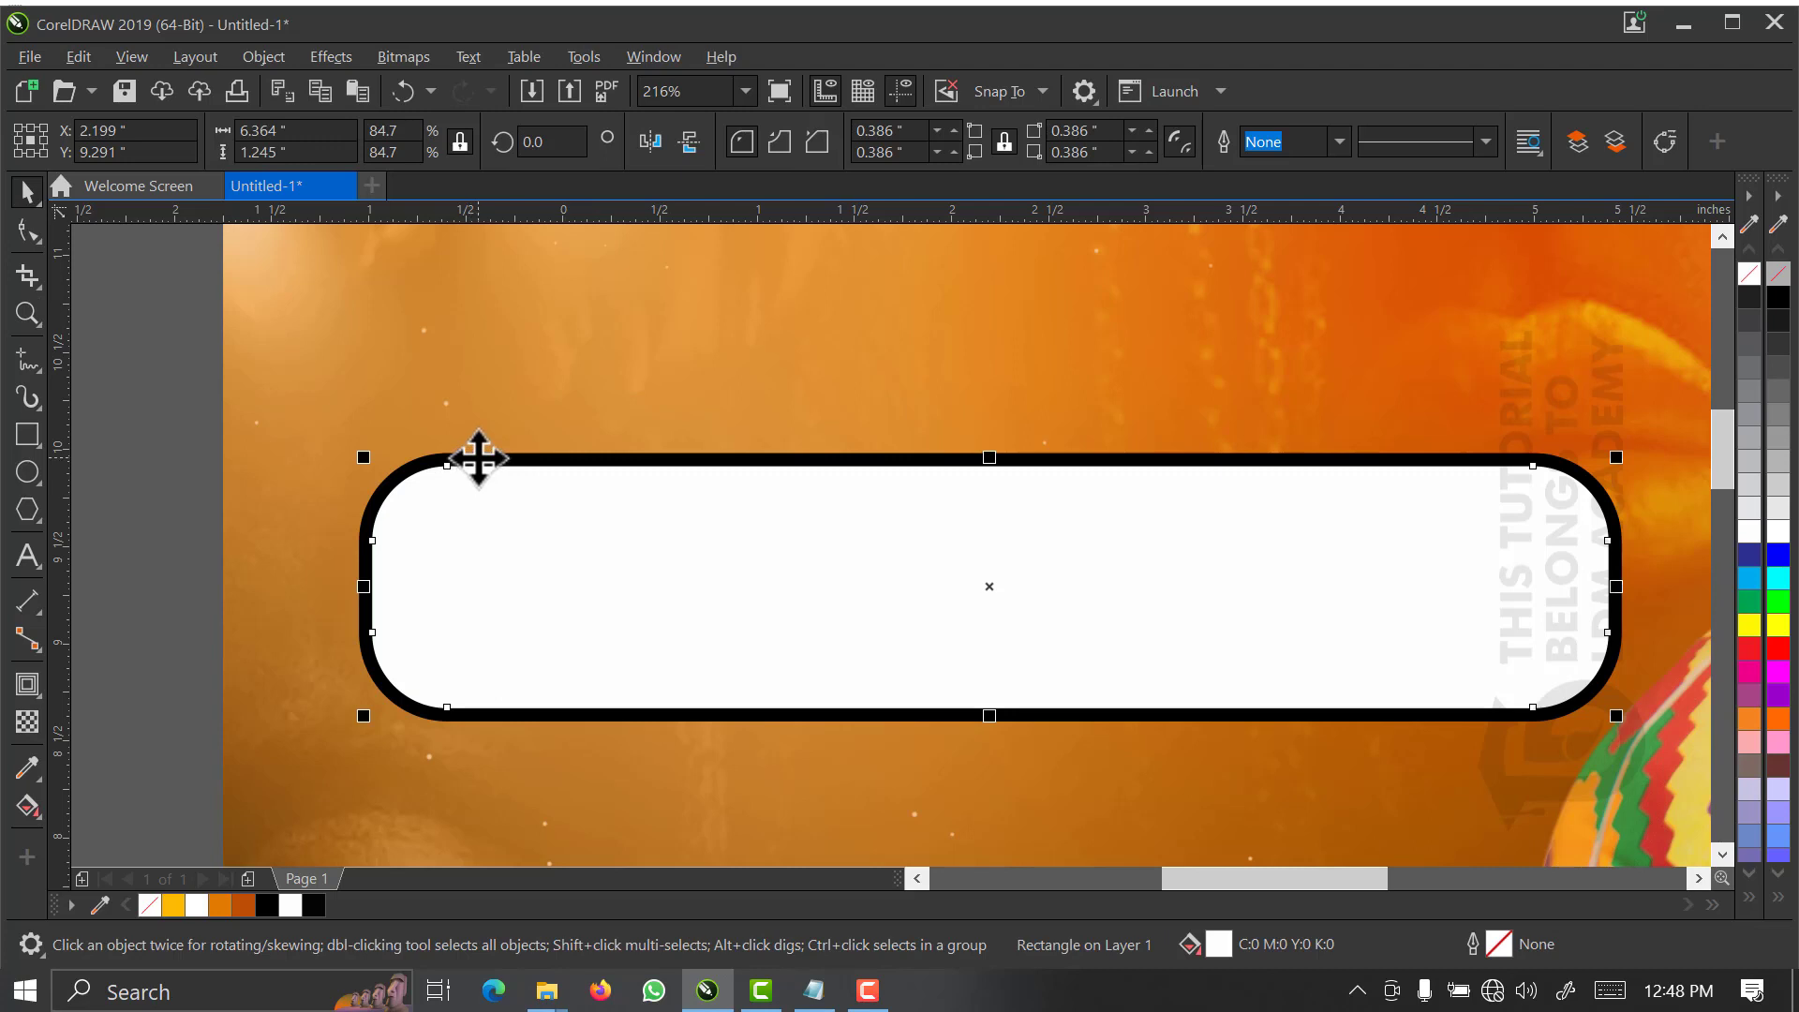
left_click(478, 455, "shift")
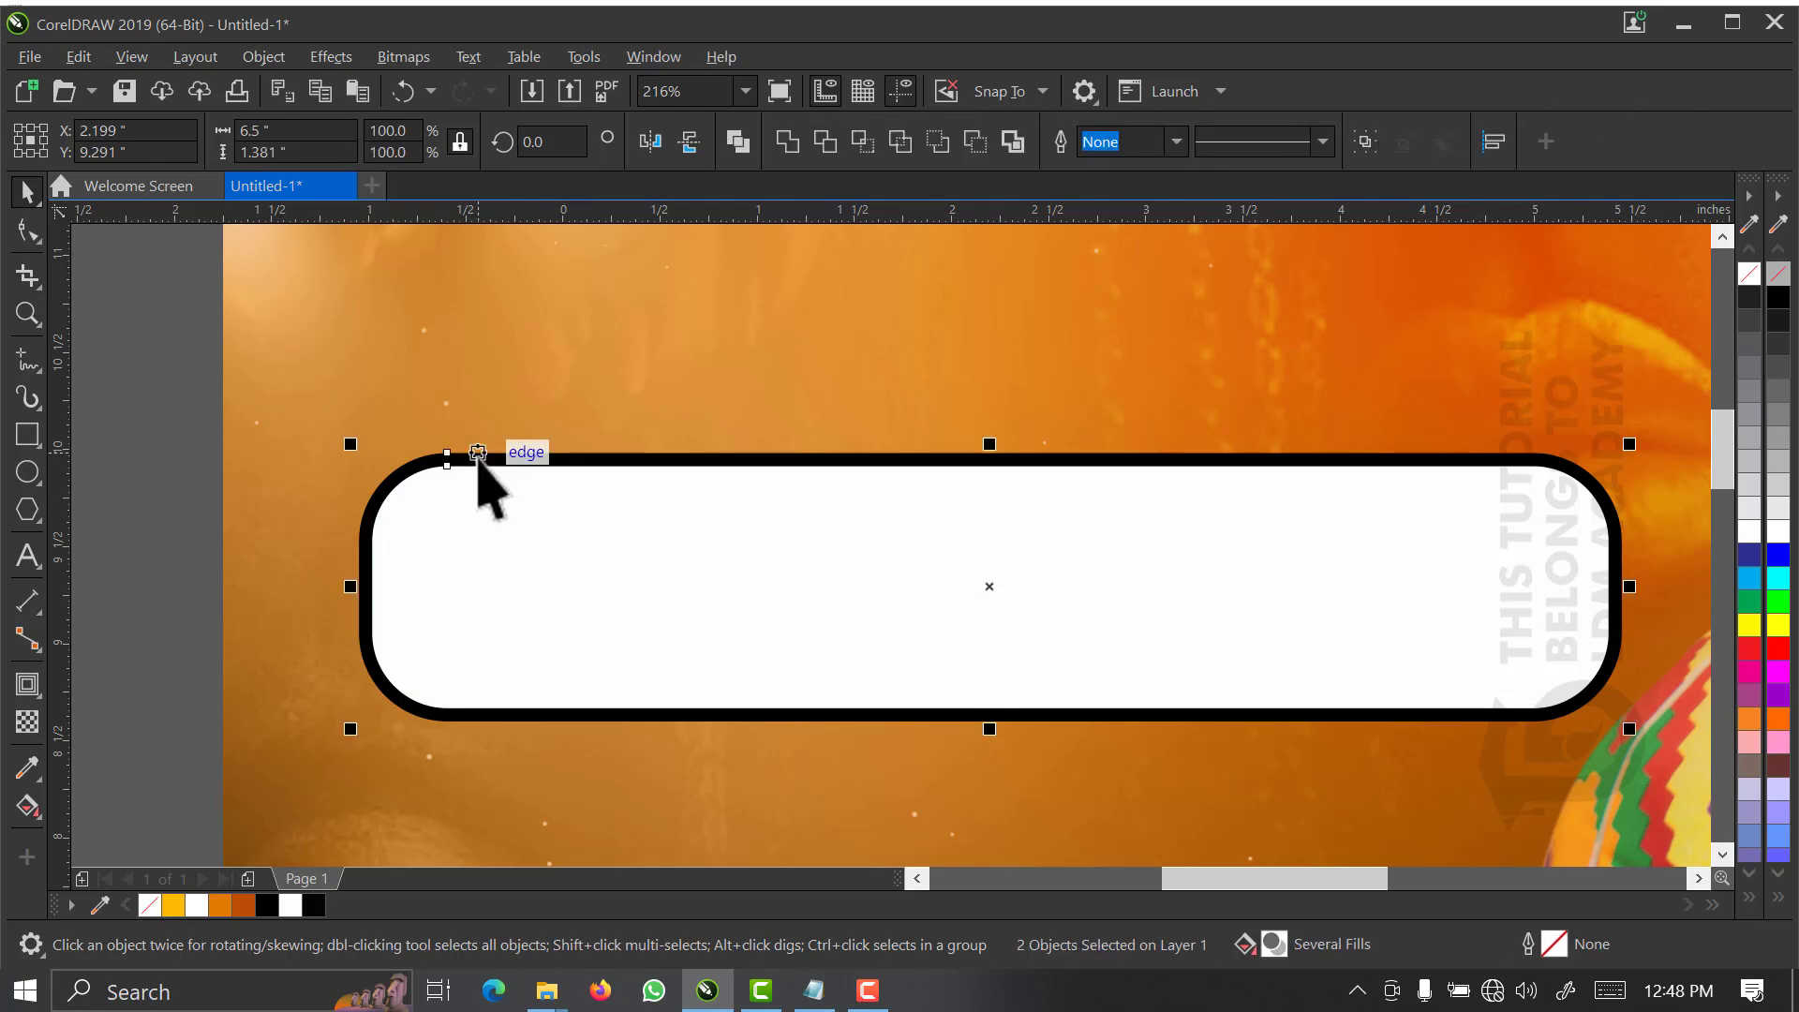
left_click(828, 150)
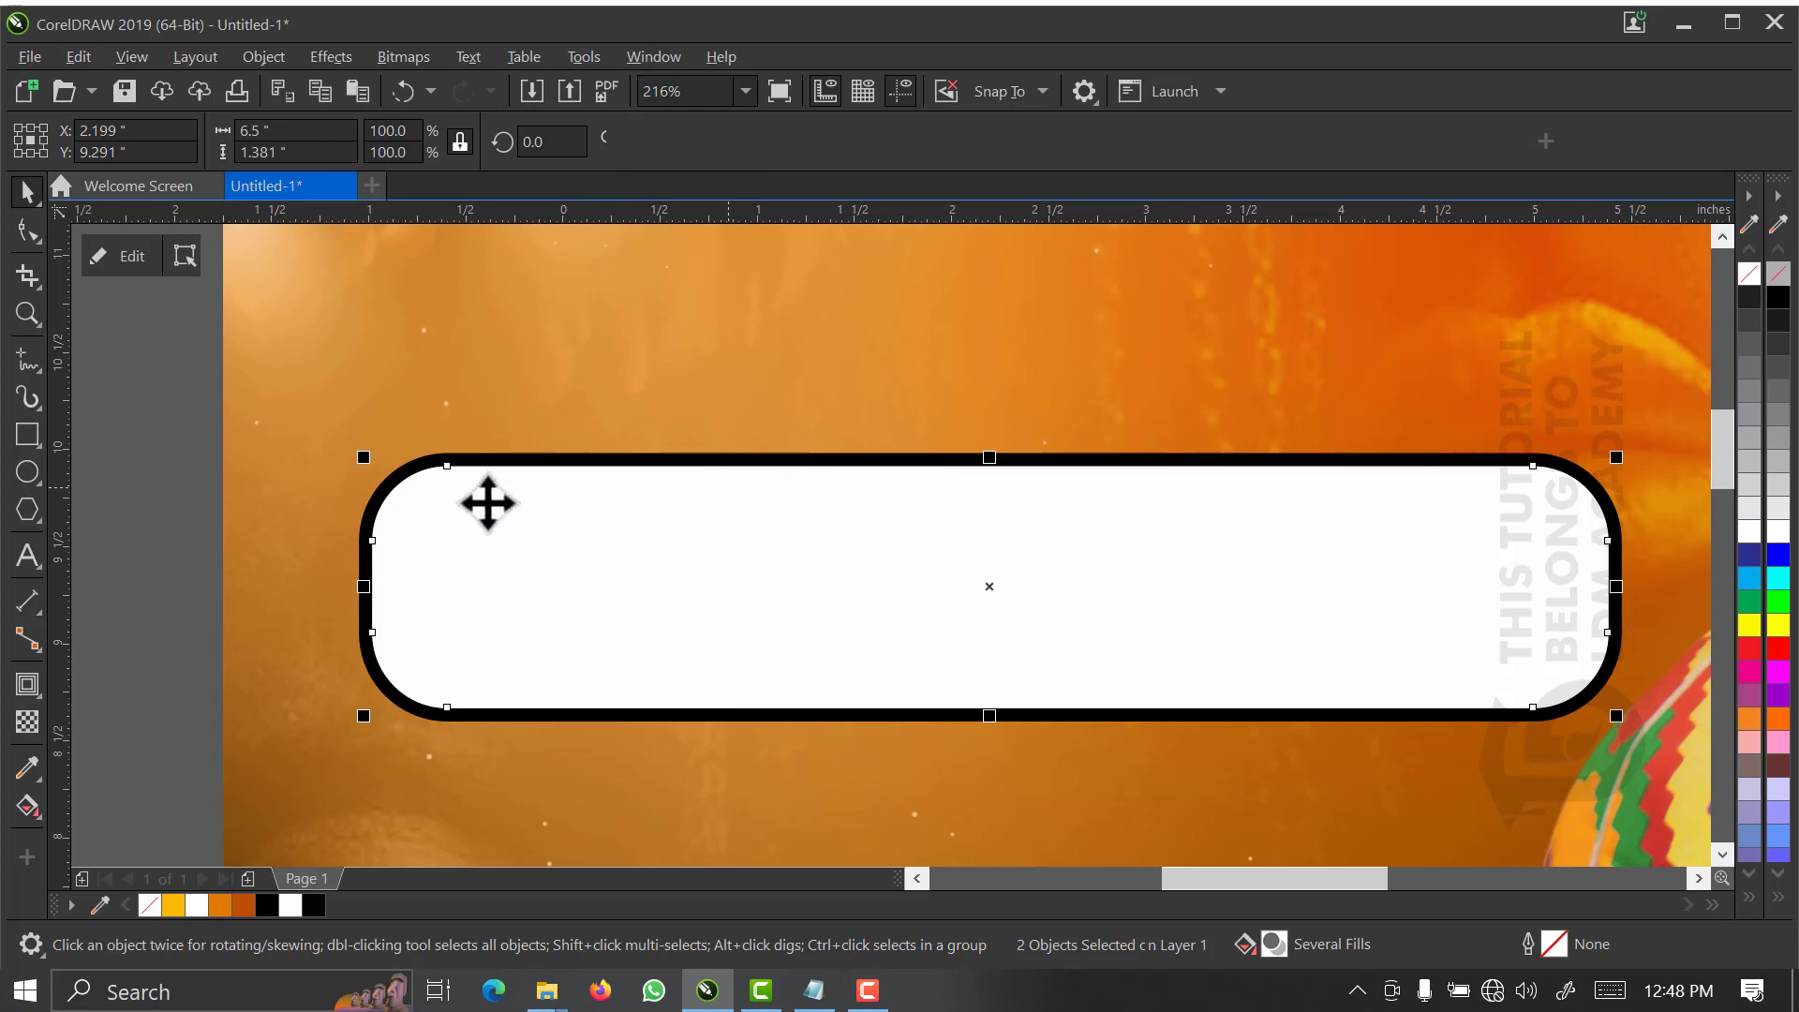
left_click(497, 406)
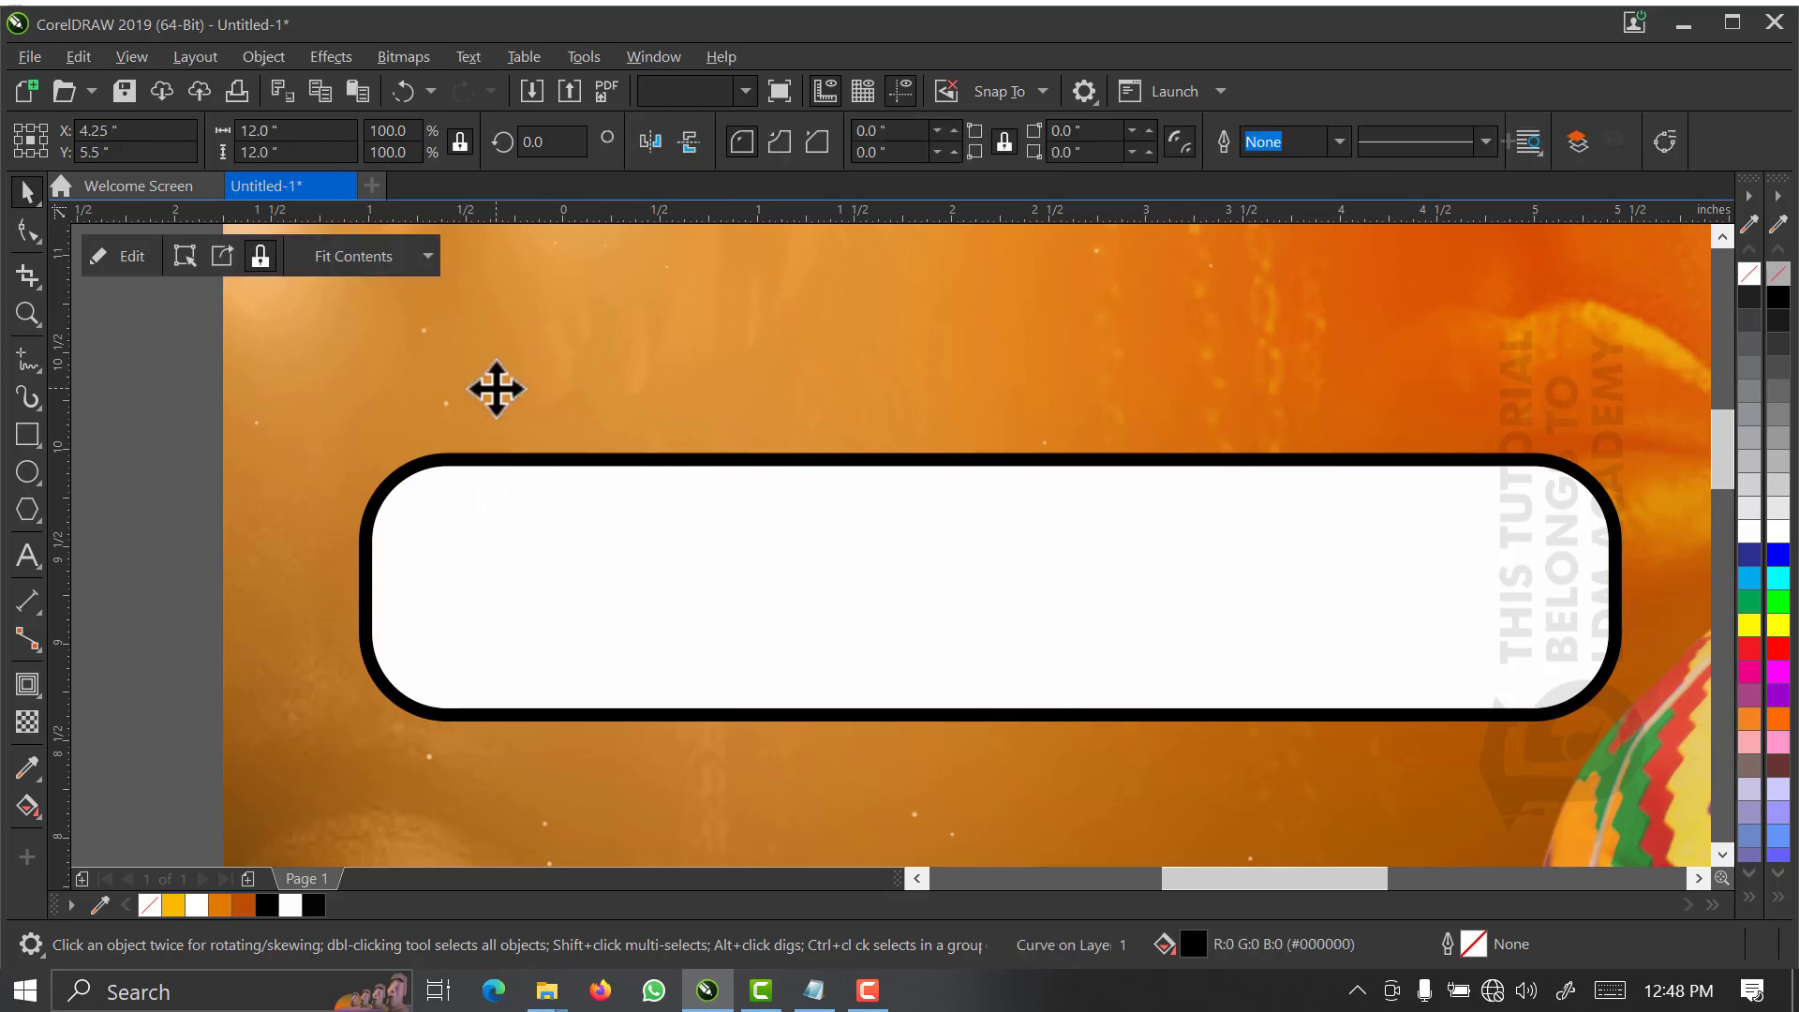
- Add an outward contour of about 0.028 inch to the white rectangle, within the black ring, and break it apart
left_click(494, 553)
scroll(844, 442, "up", 2)
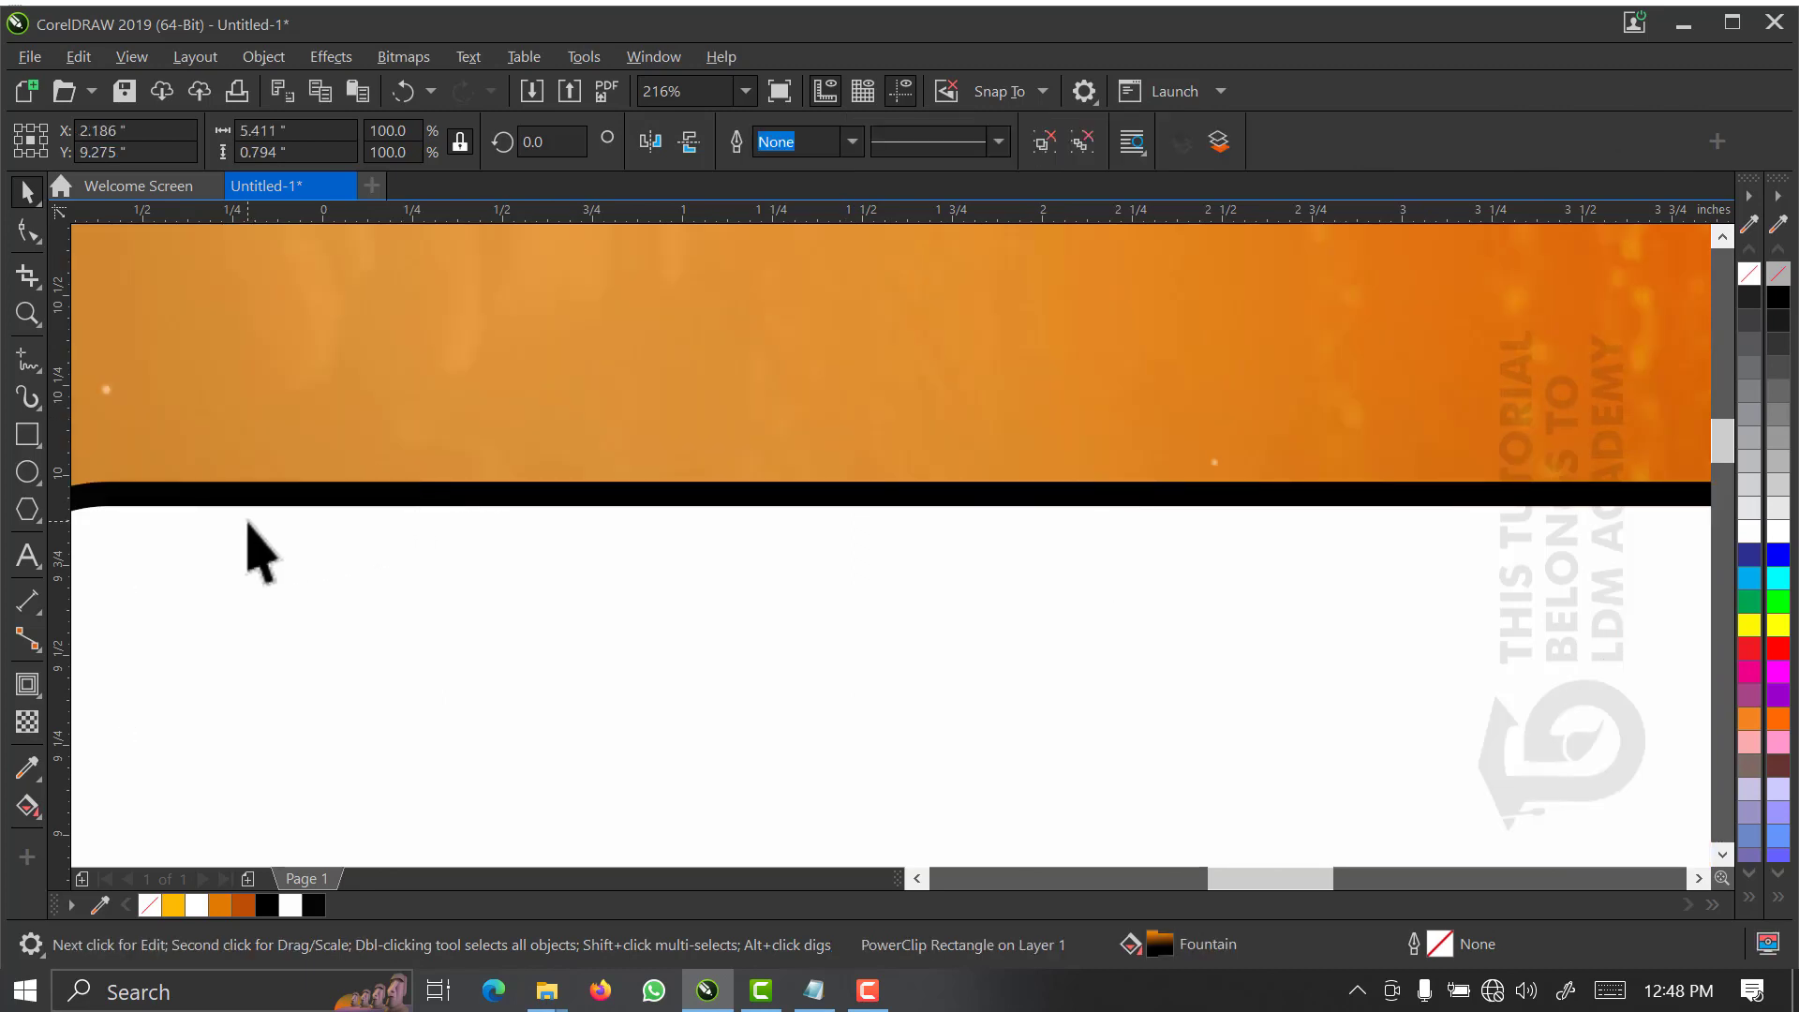
left_click(248, 523)
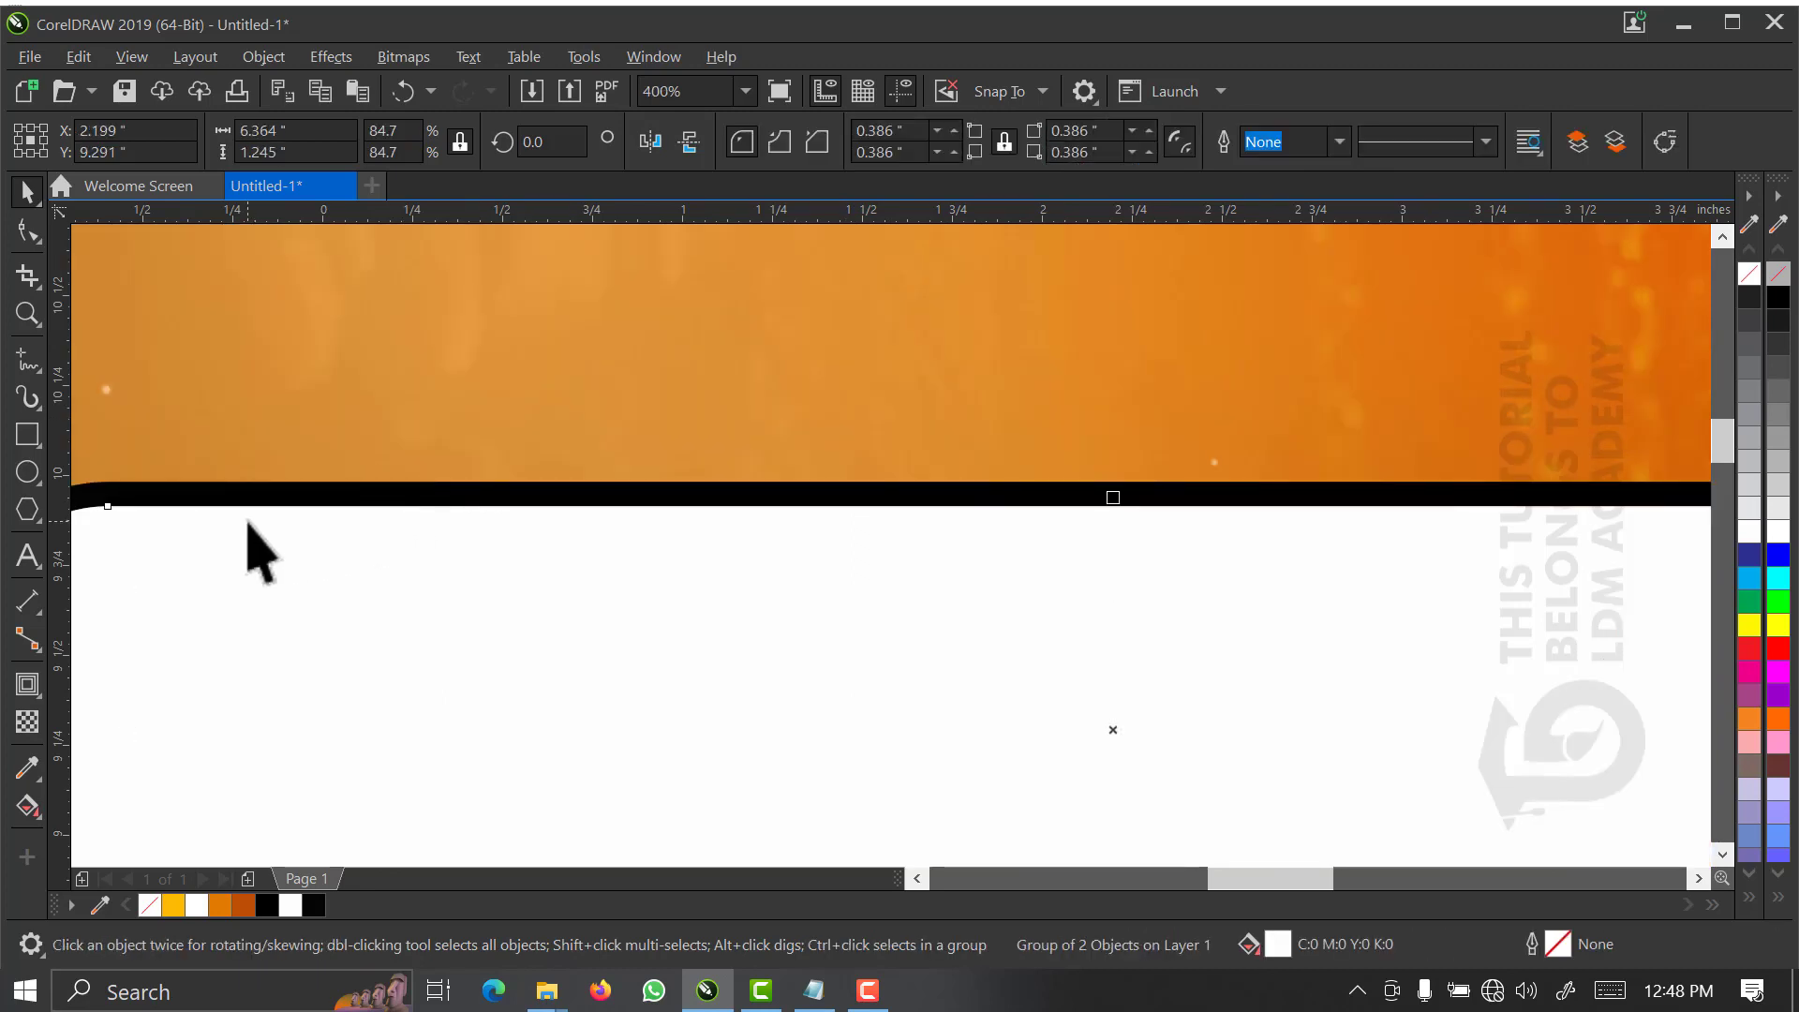
left_click(31, 687)
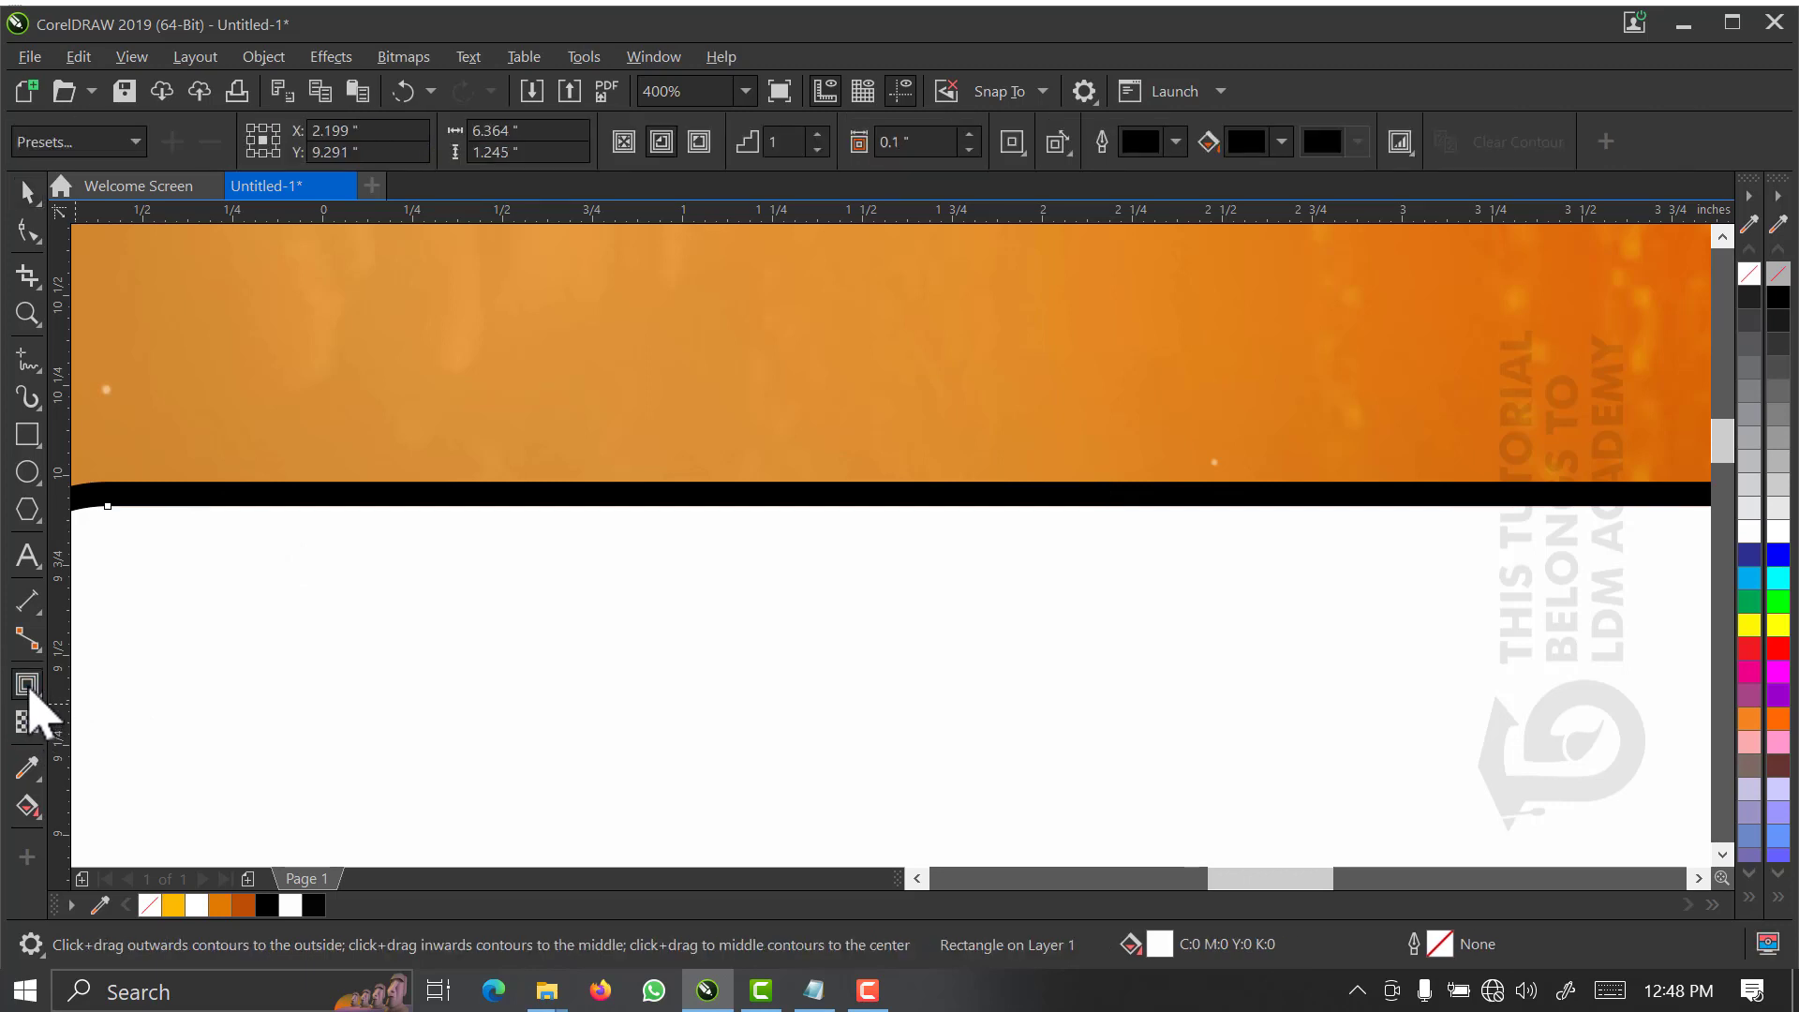
left_click_drag(490, 534, 497, 500)
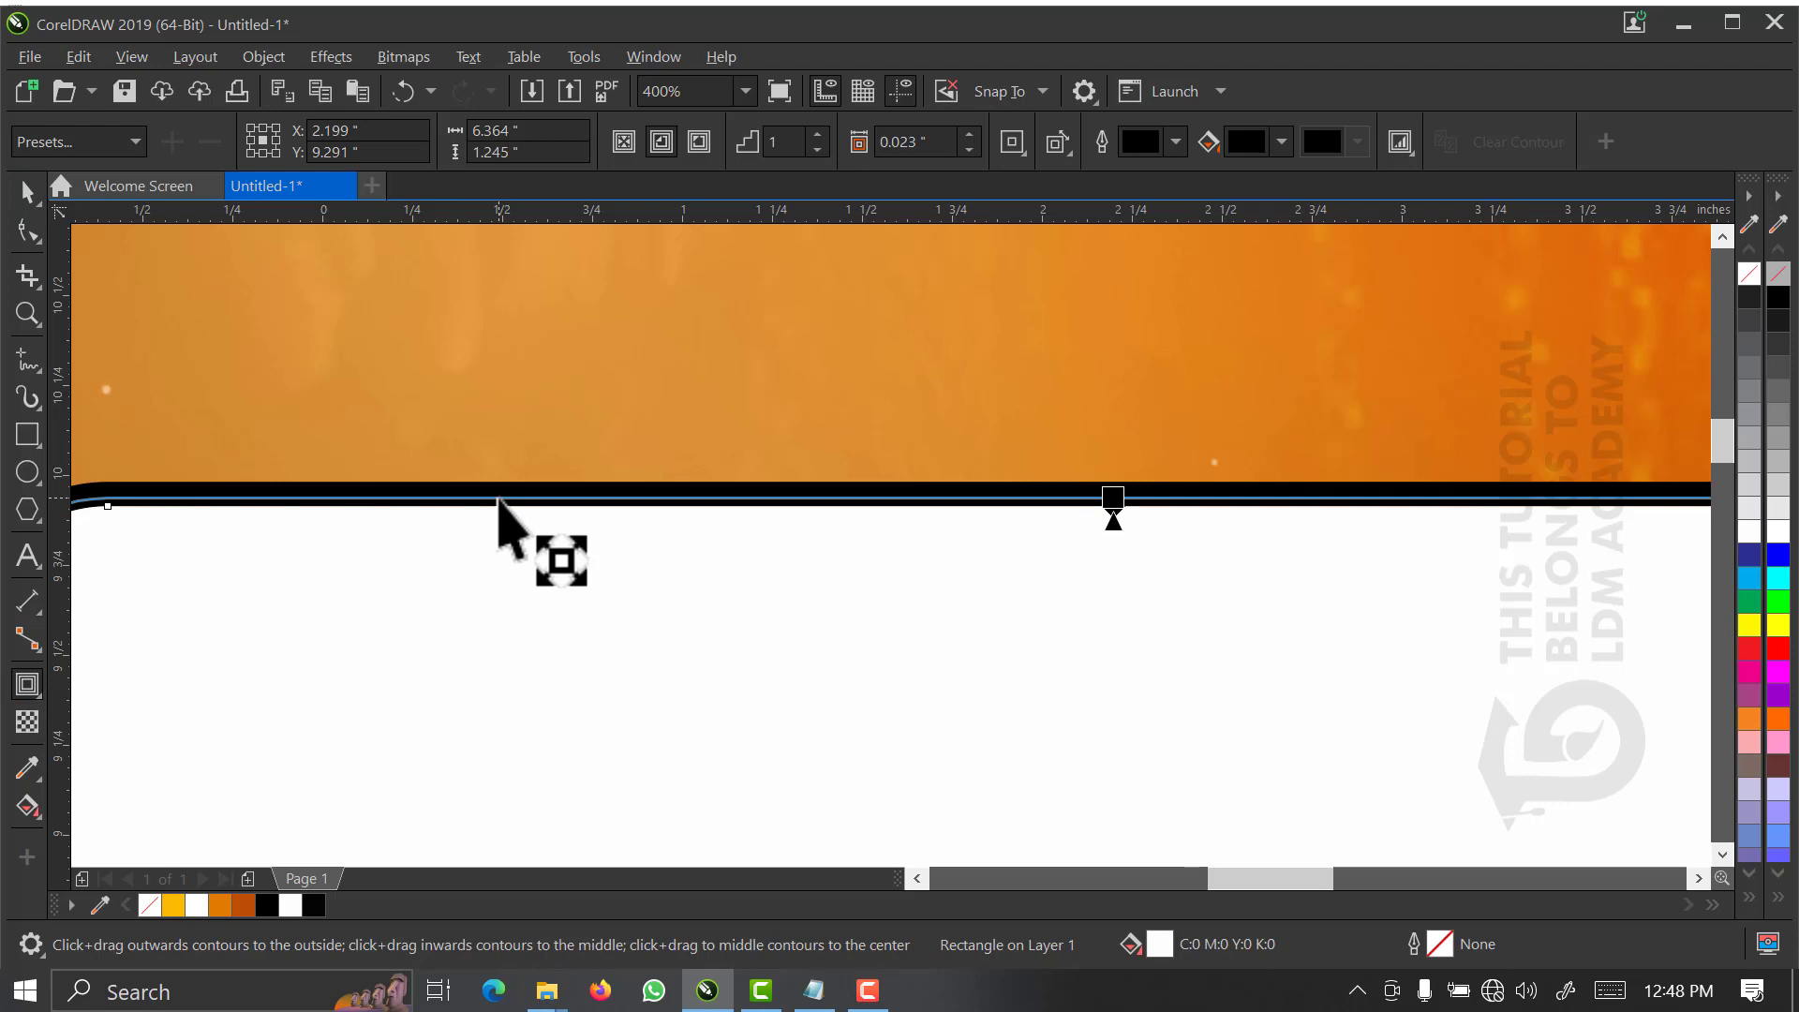
left_click_drag(498, 500, 498, 500)
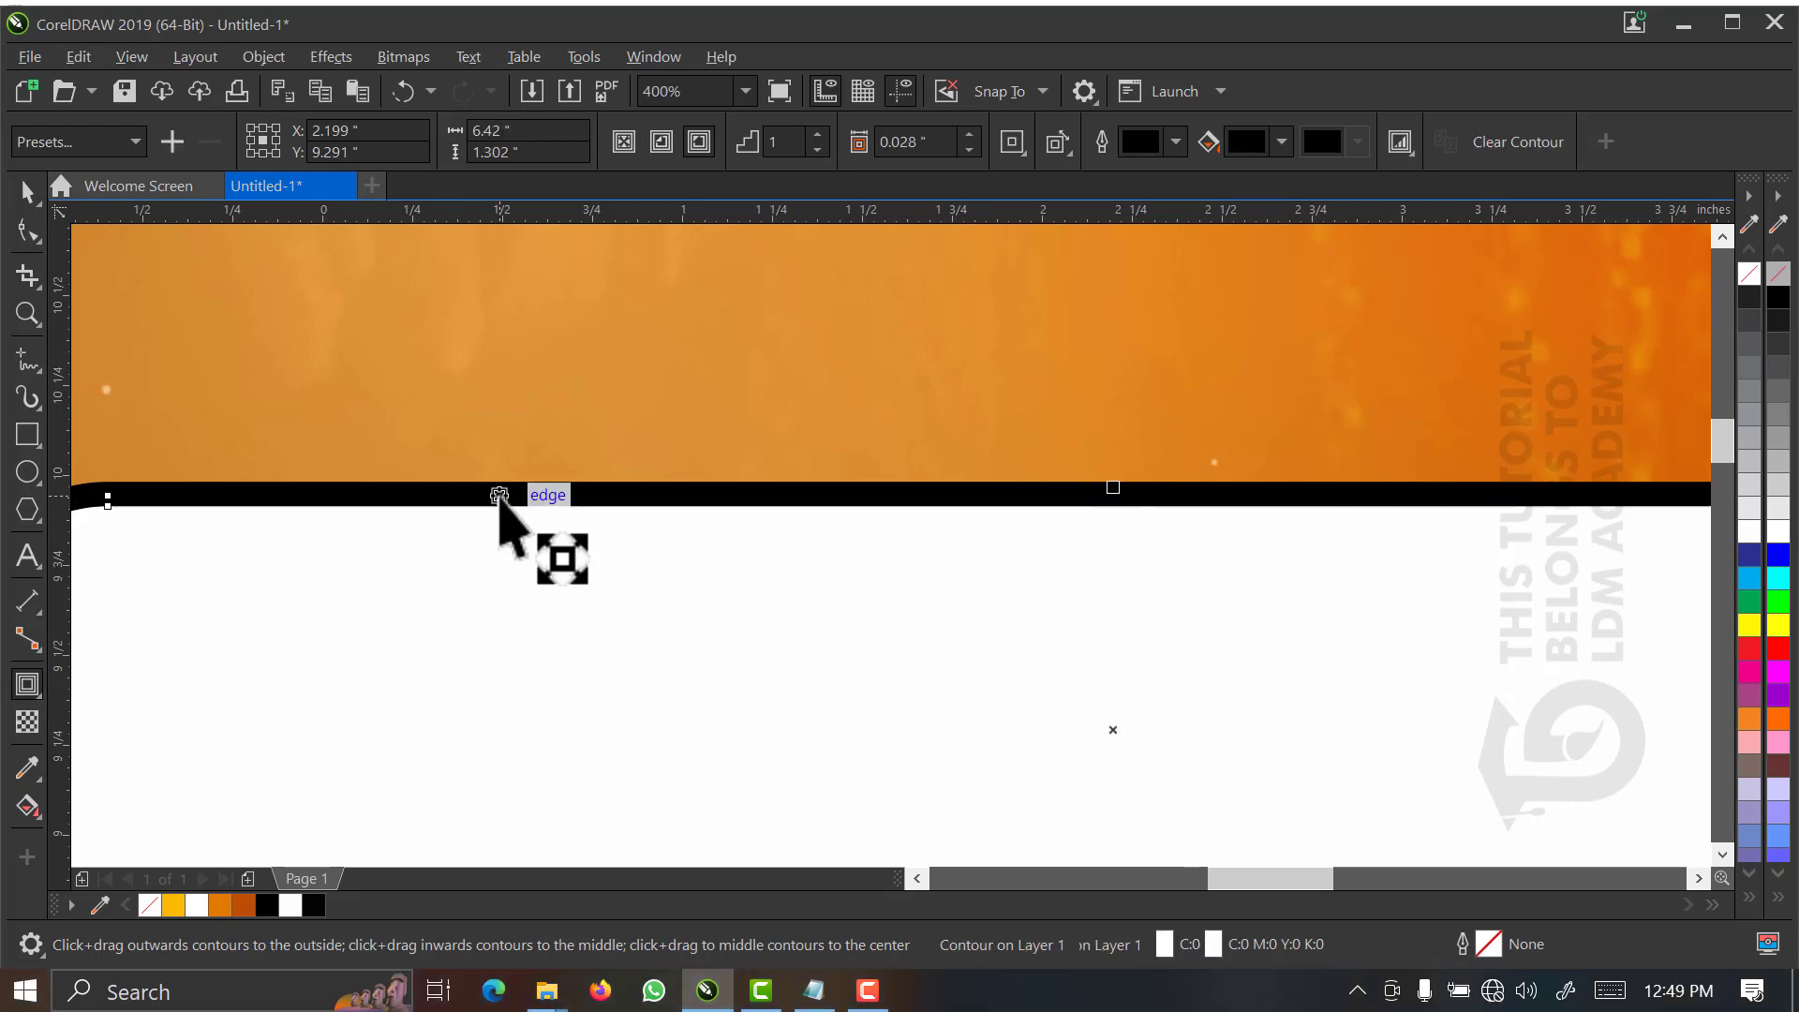
key("space")
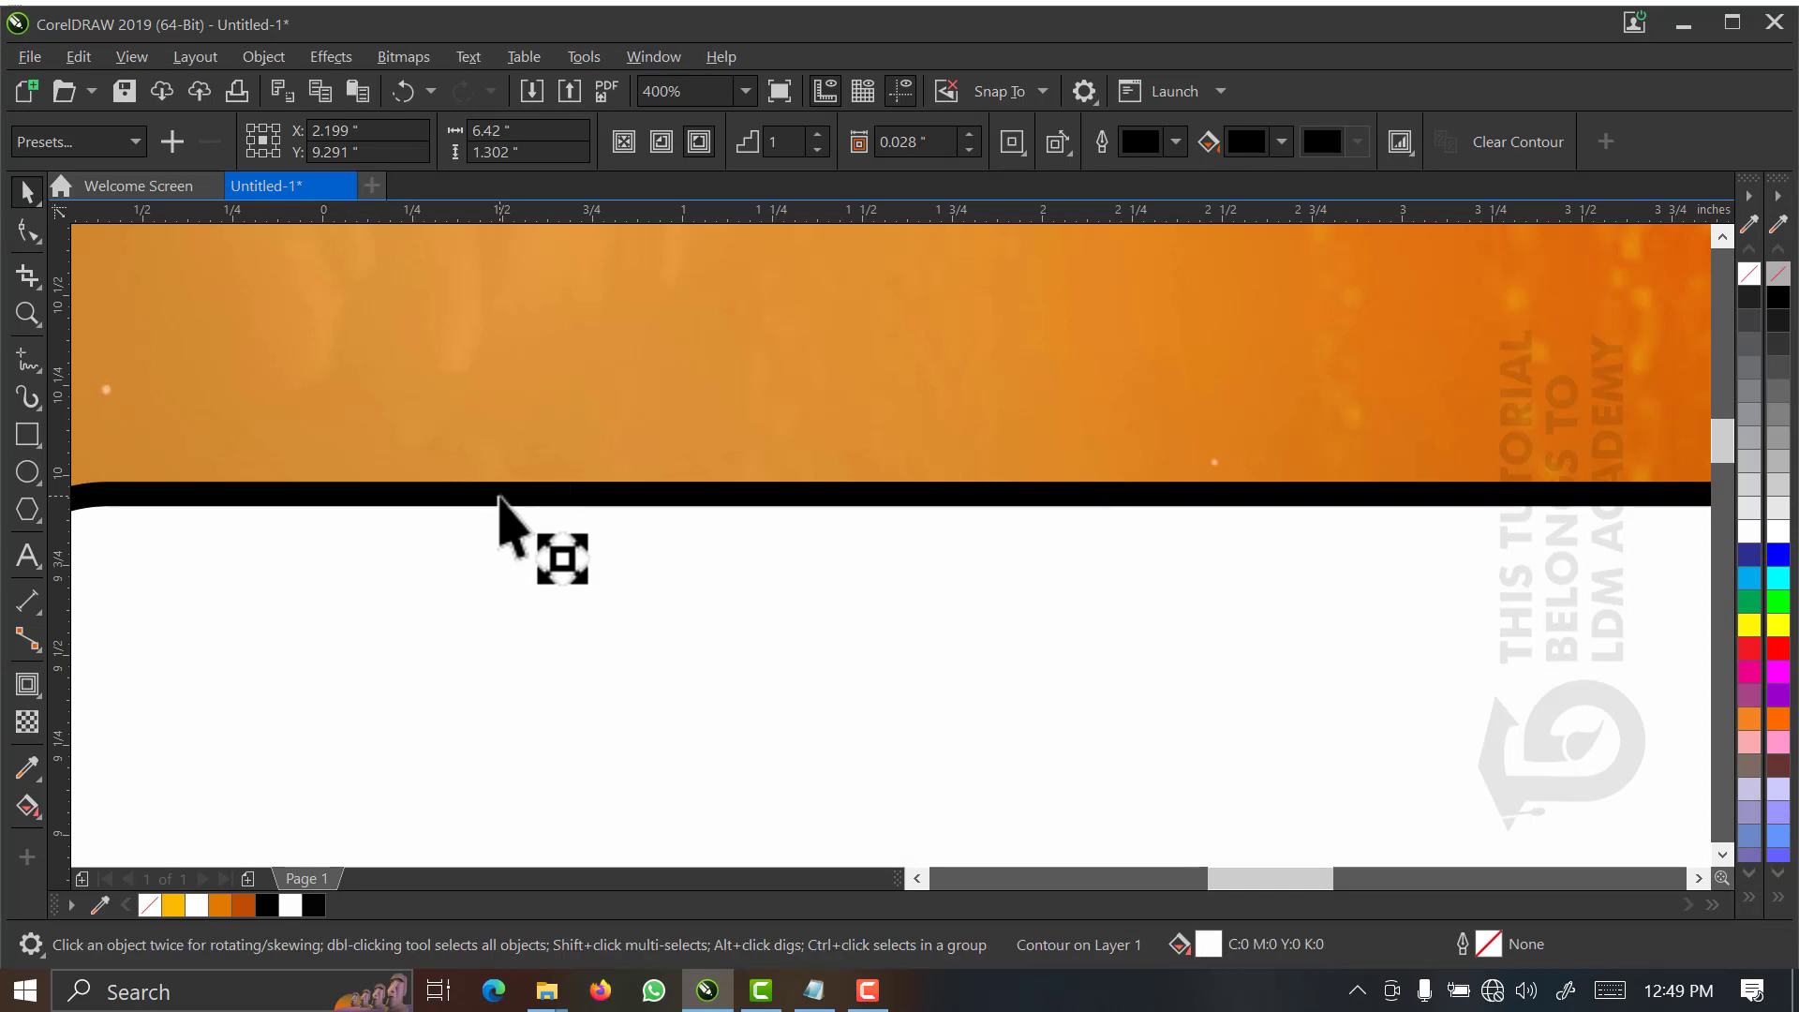
key("ctrl+k")
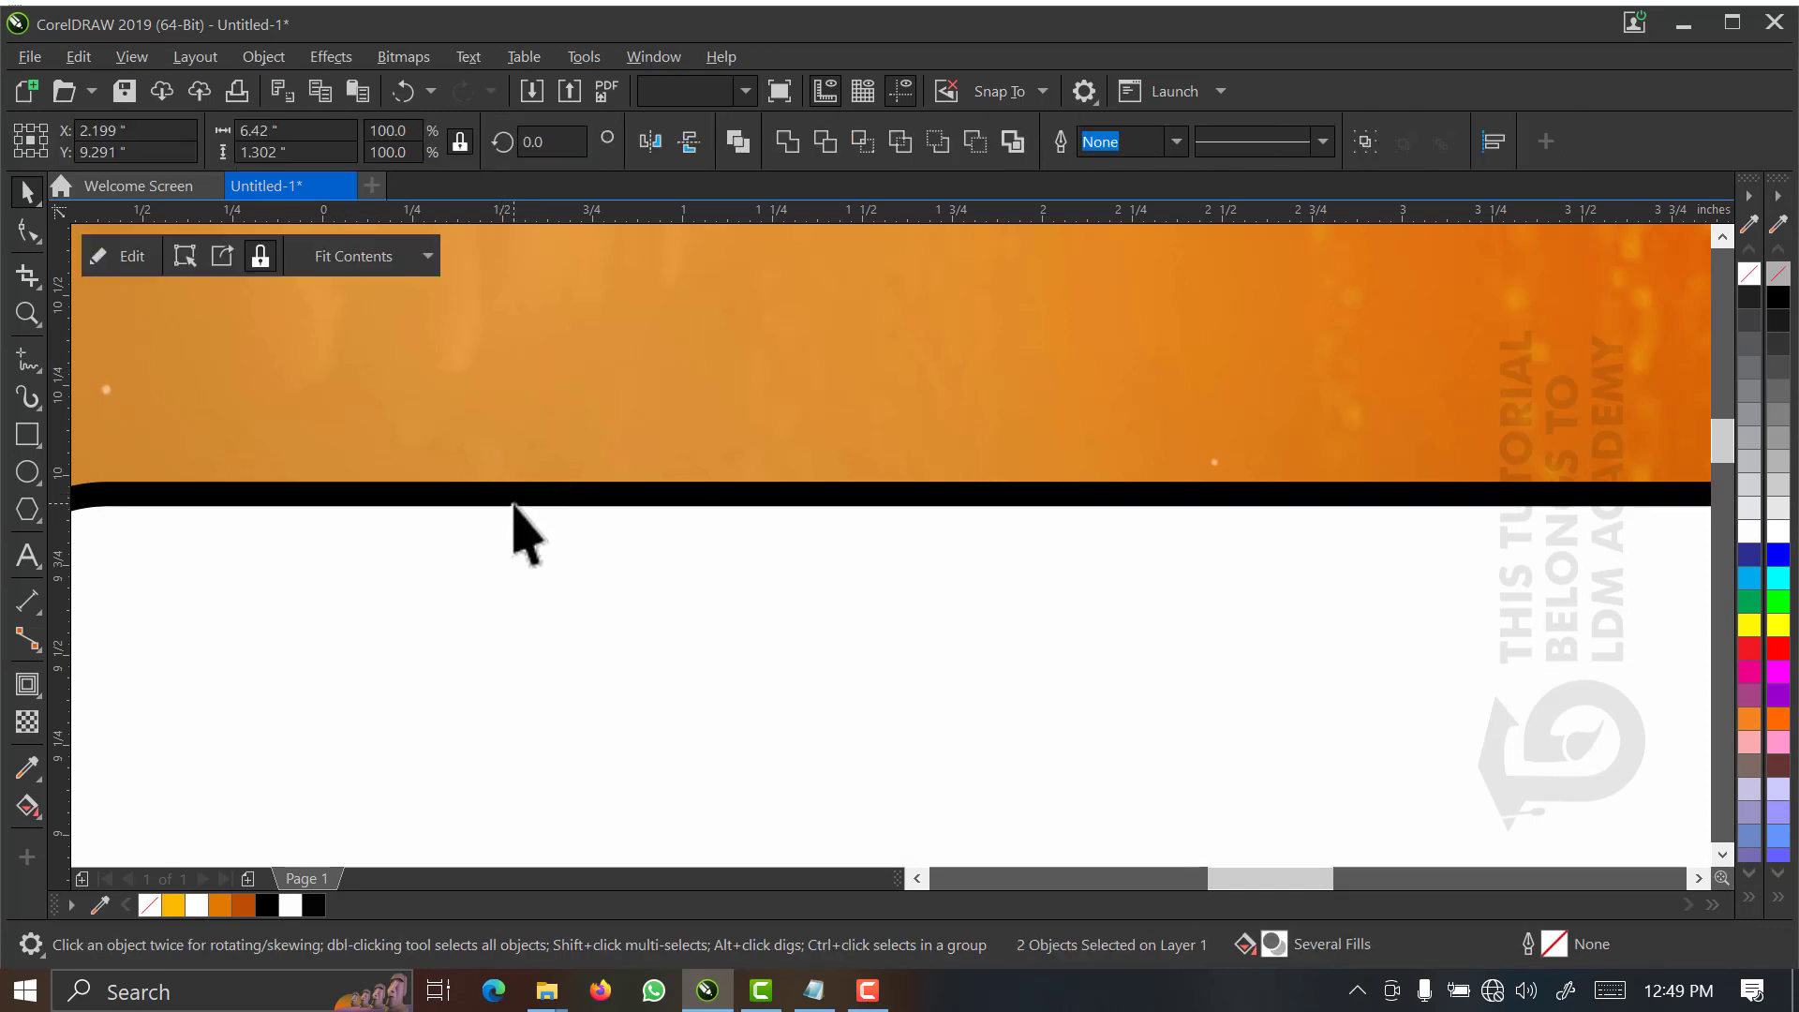
- Trim the outer black ring with the new contour shape and delete that shape to leave a gap around the white rectangle
left_click(514, 504)
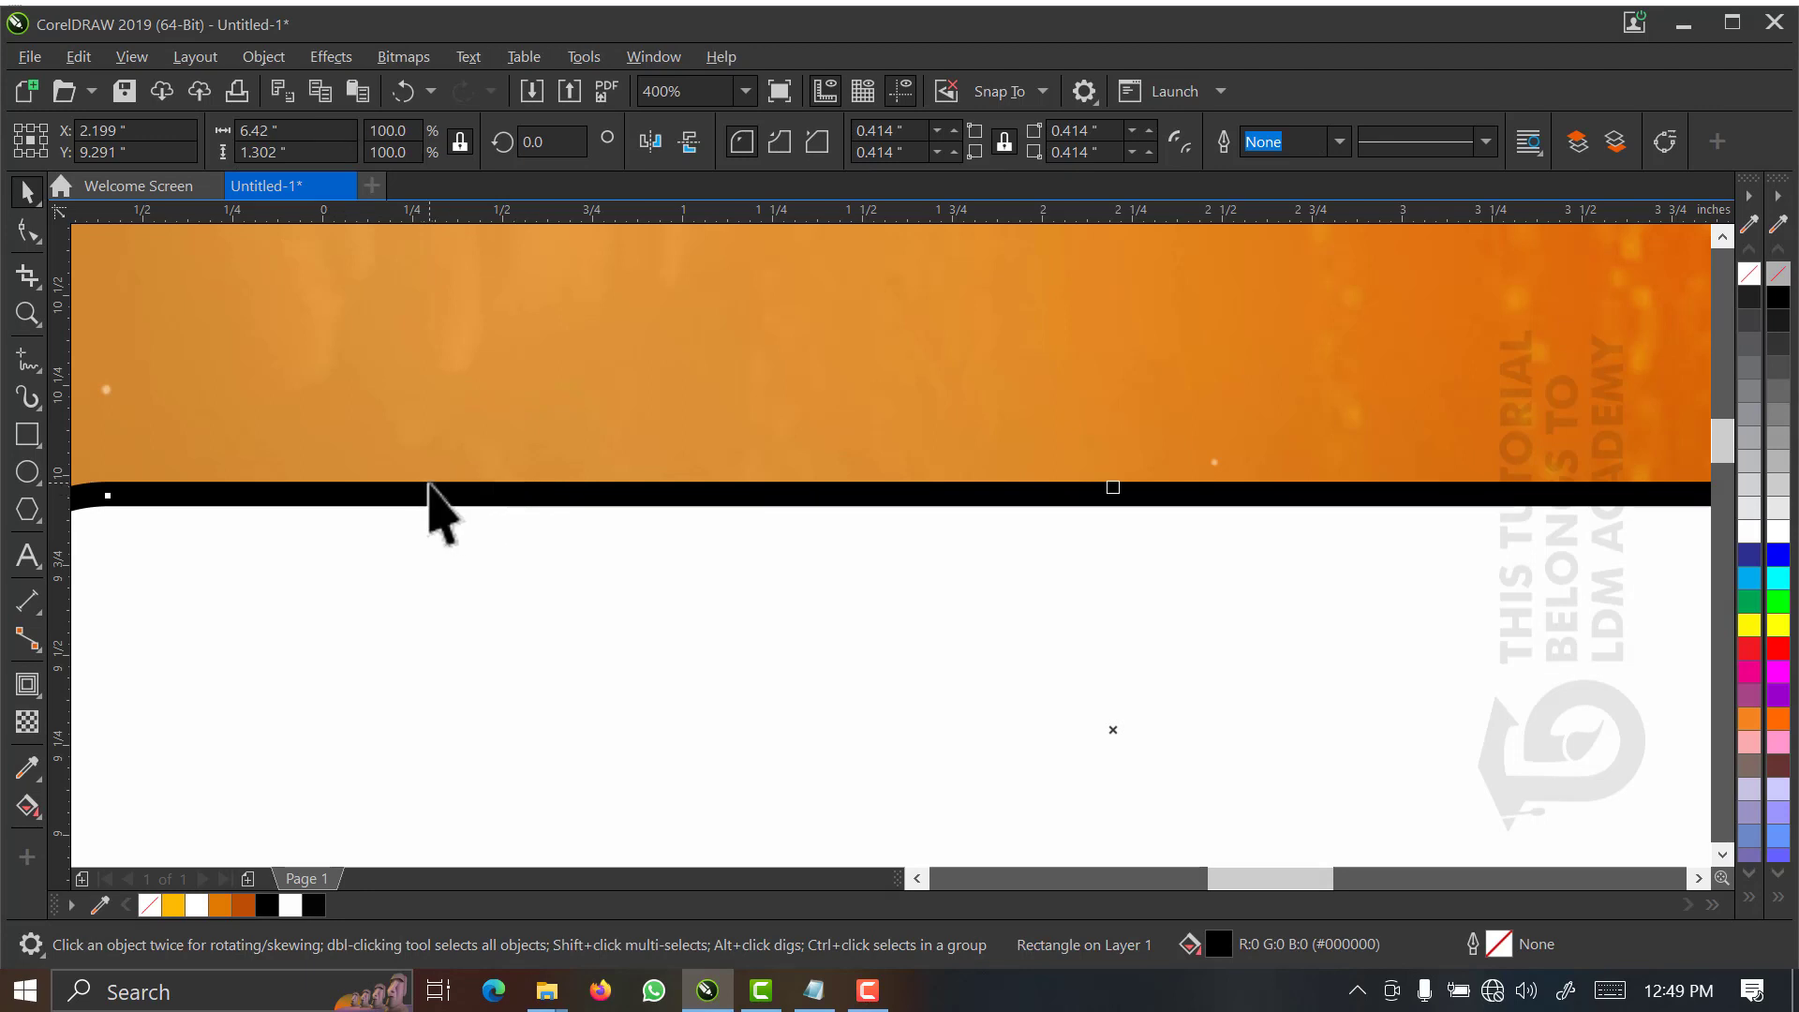
left_click(438, 445)
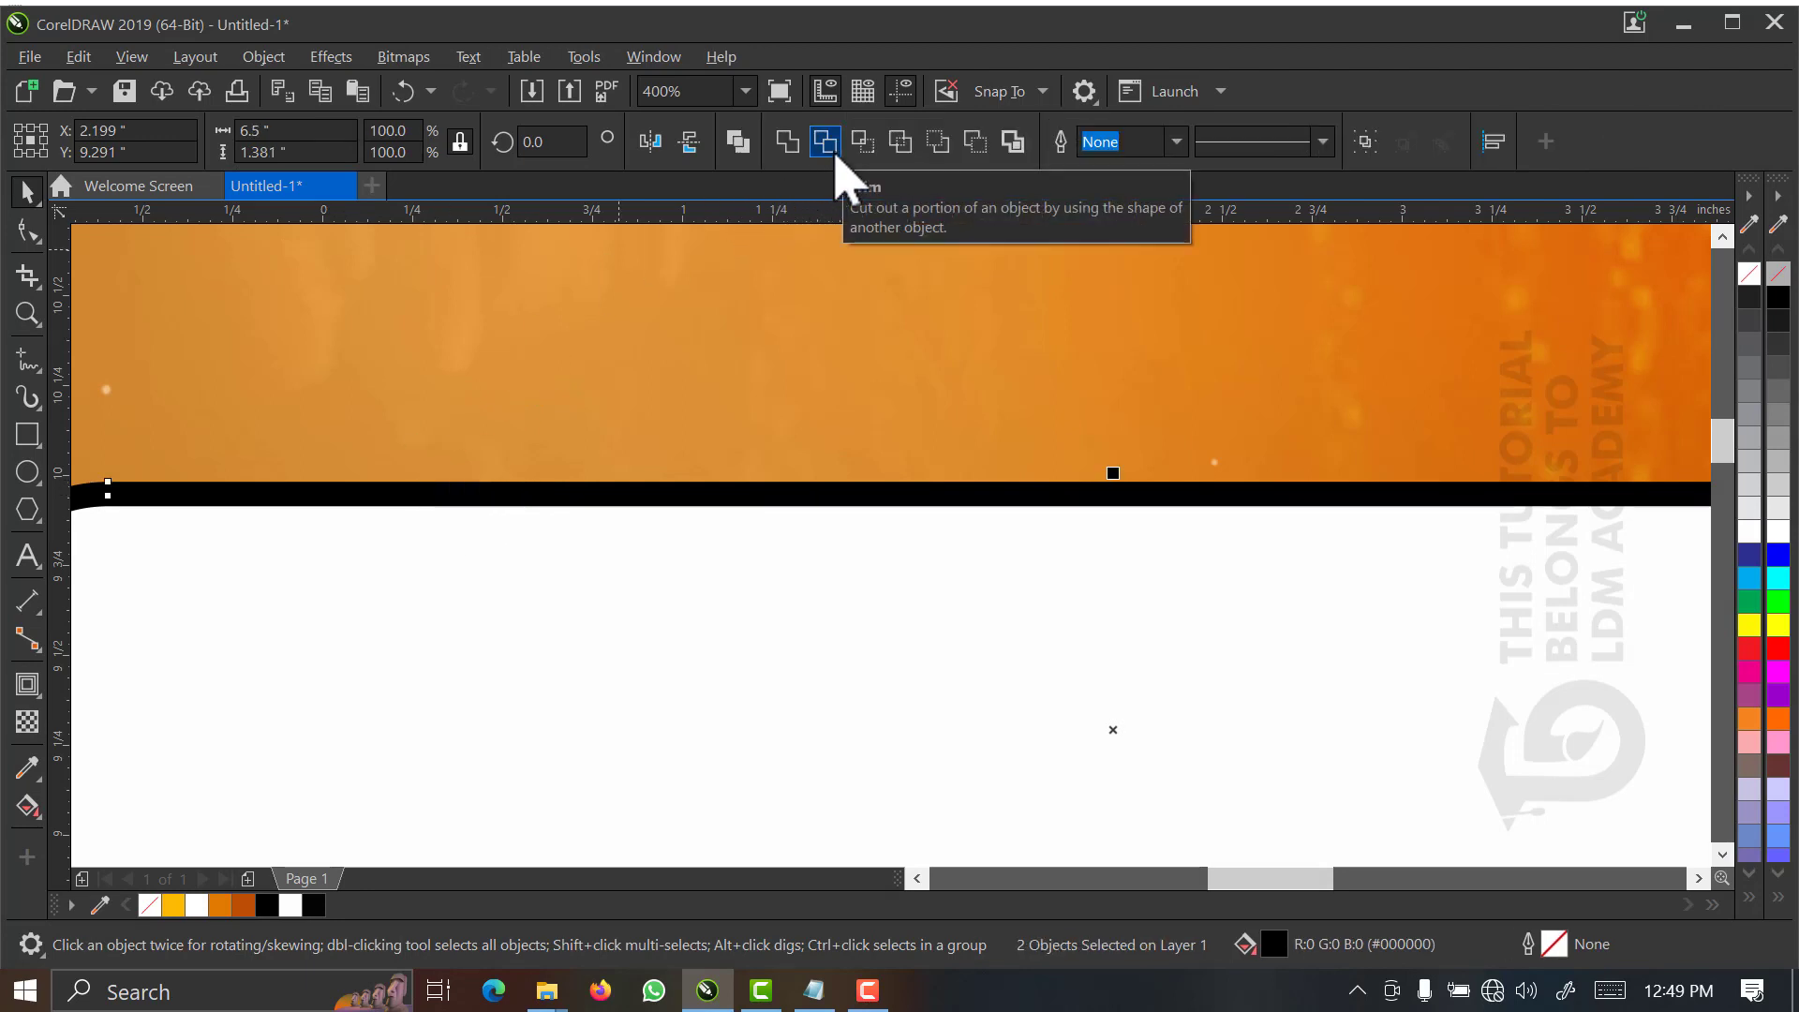
left_click(833, 153)
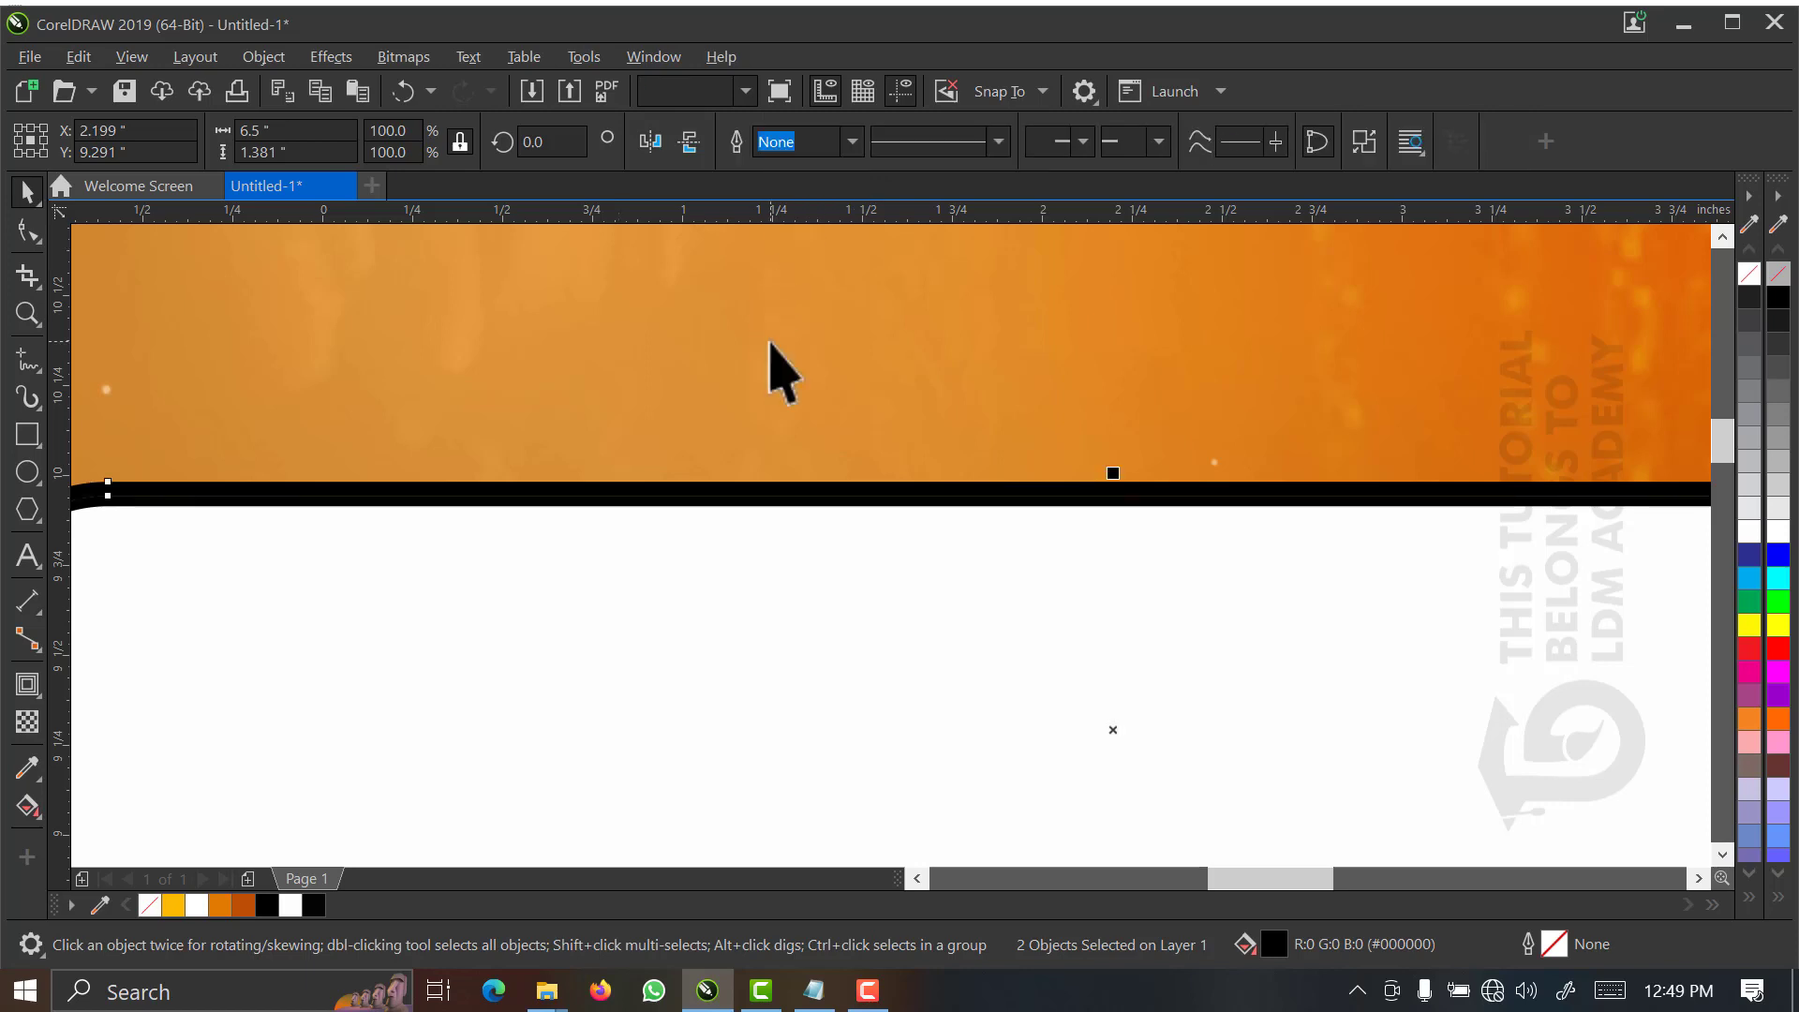
left_click(694, 499)
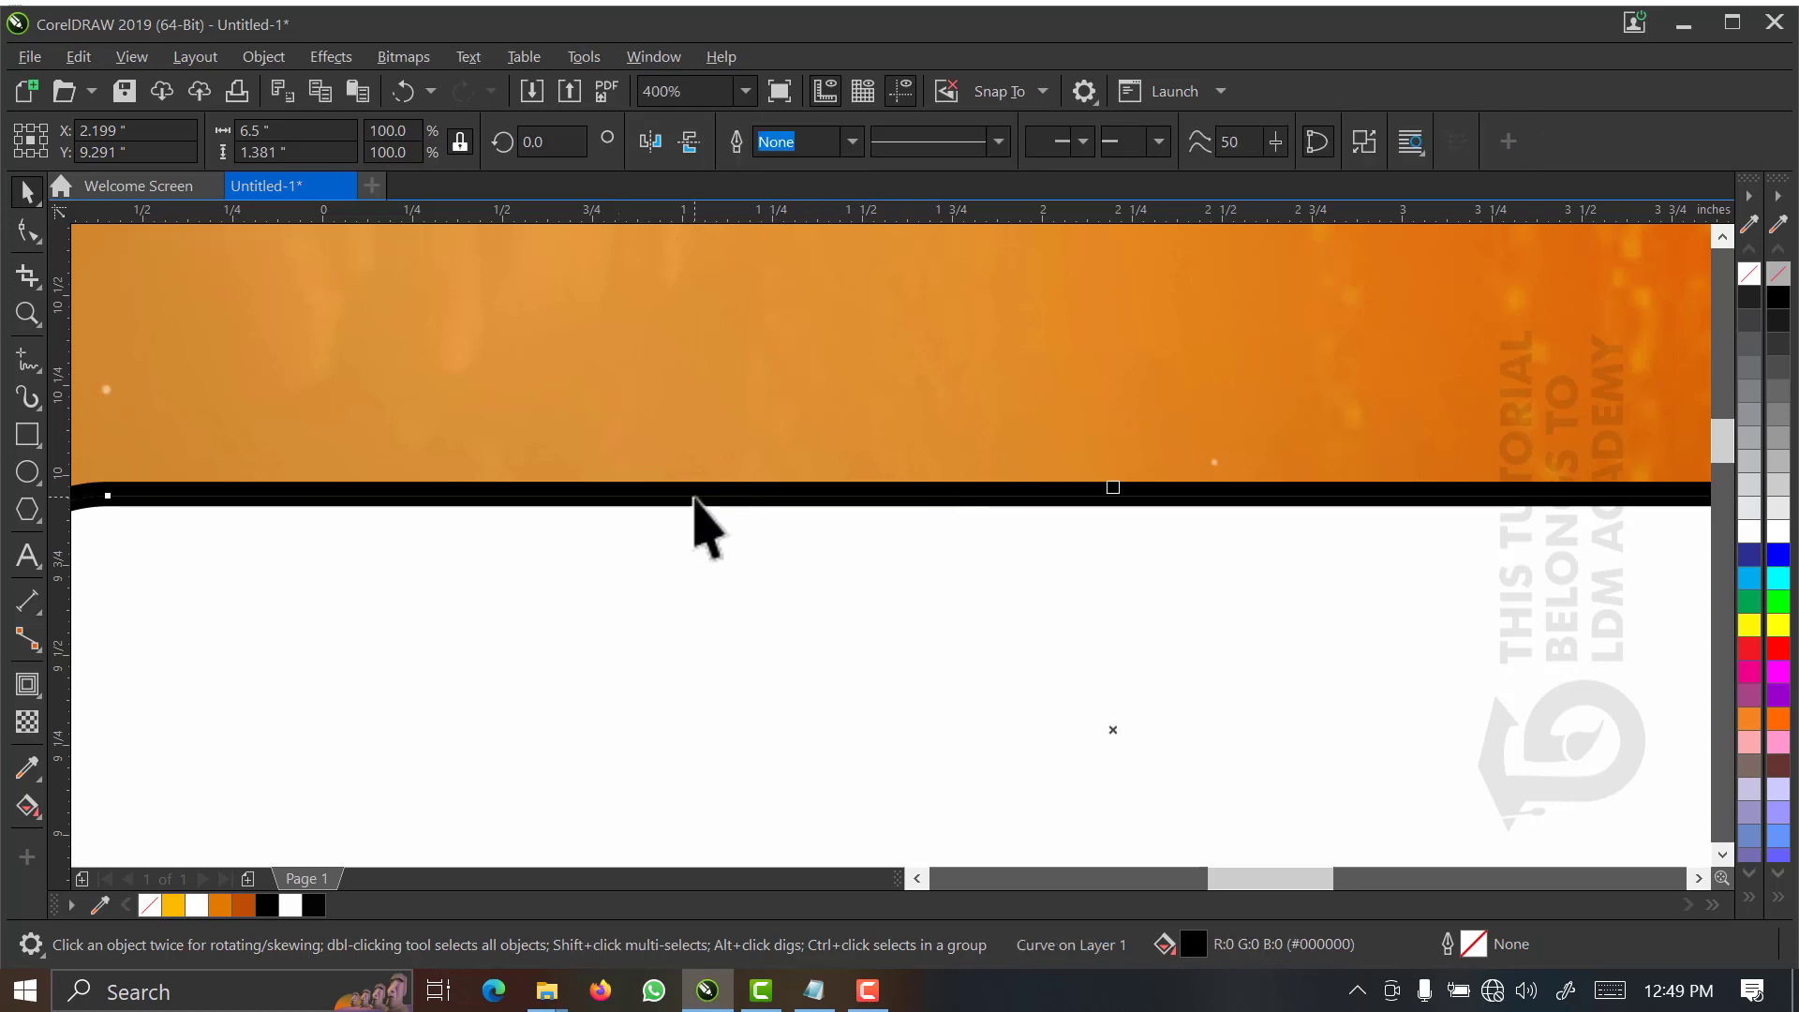
key("Delete")
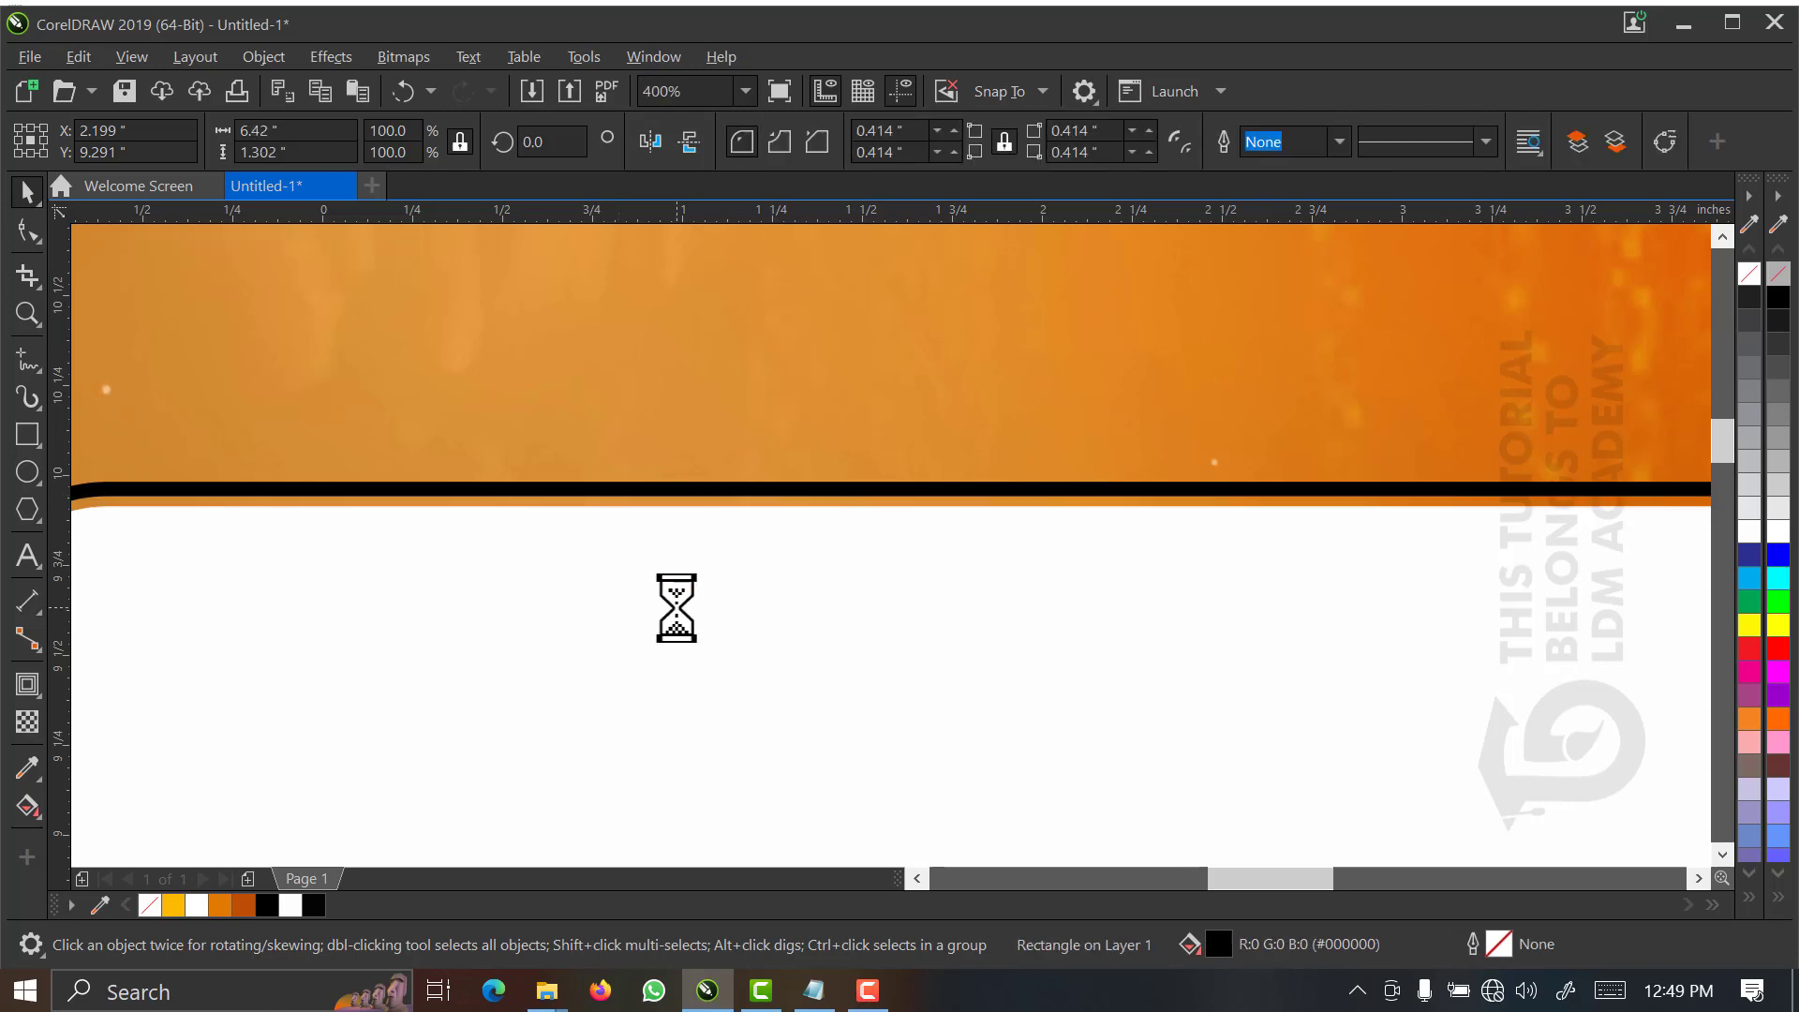
- Recolor the thin black ring around the white rectangle to golden yellow, #FCB400
scroll(676, 607, "down", 2)
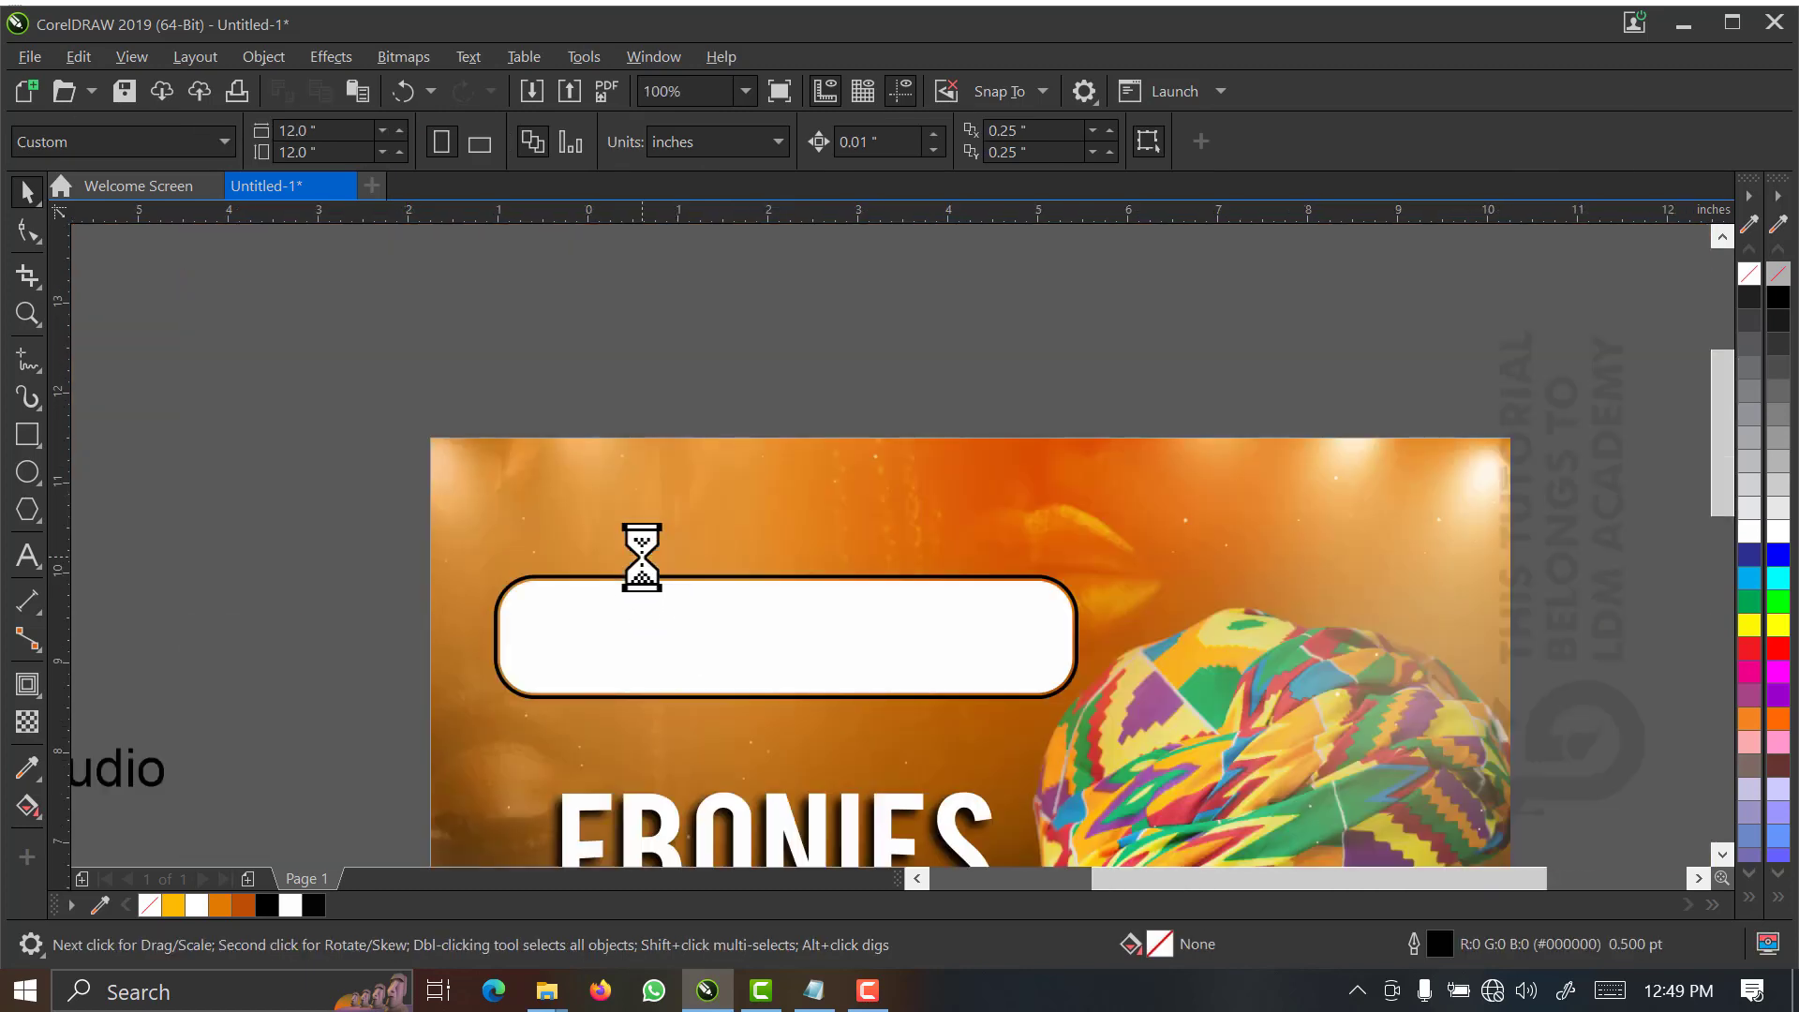
left_click(642, 579)
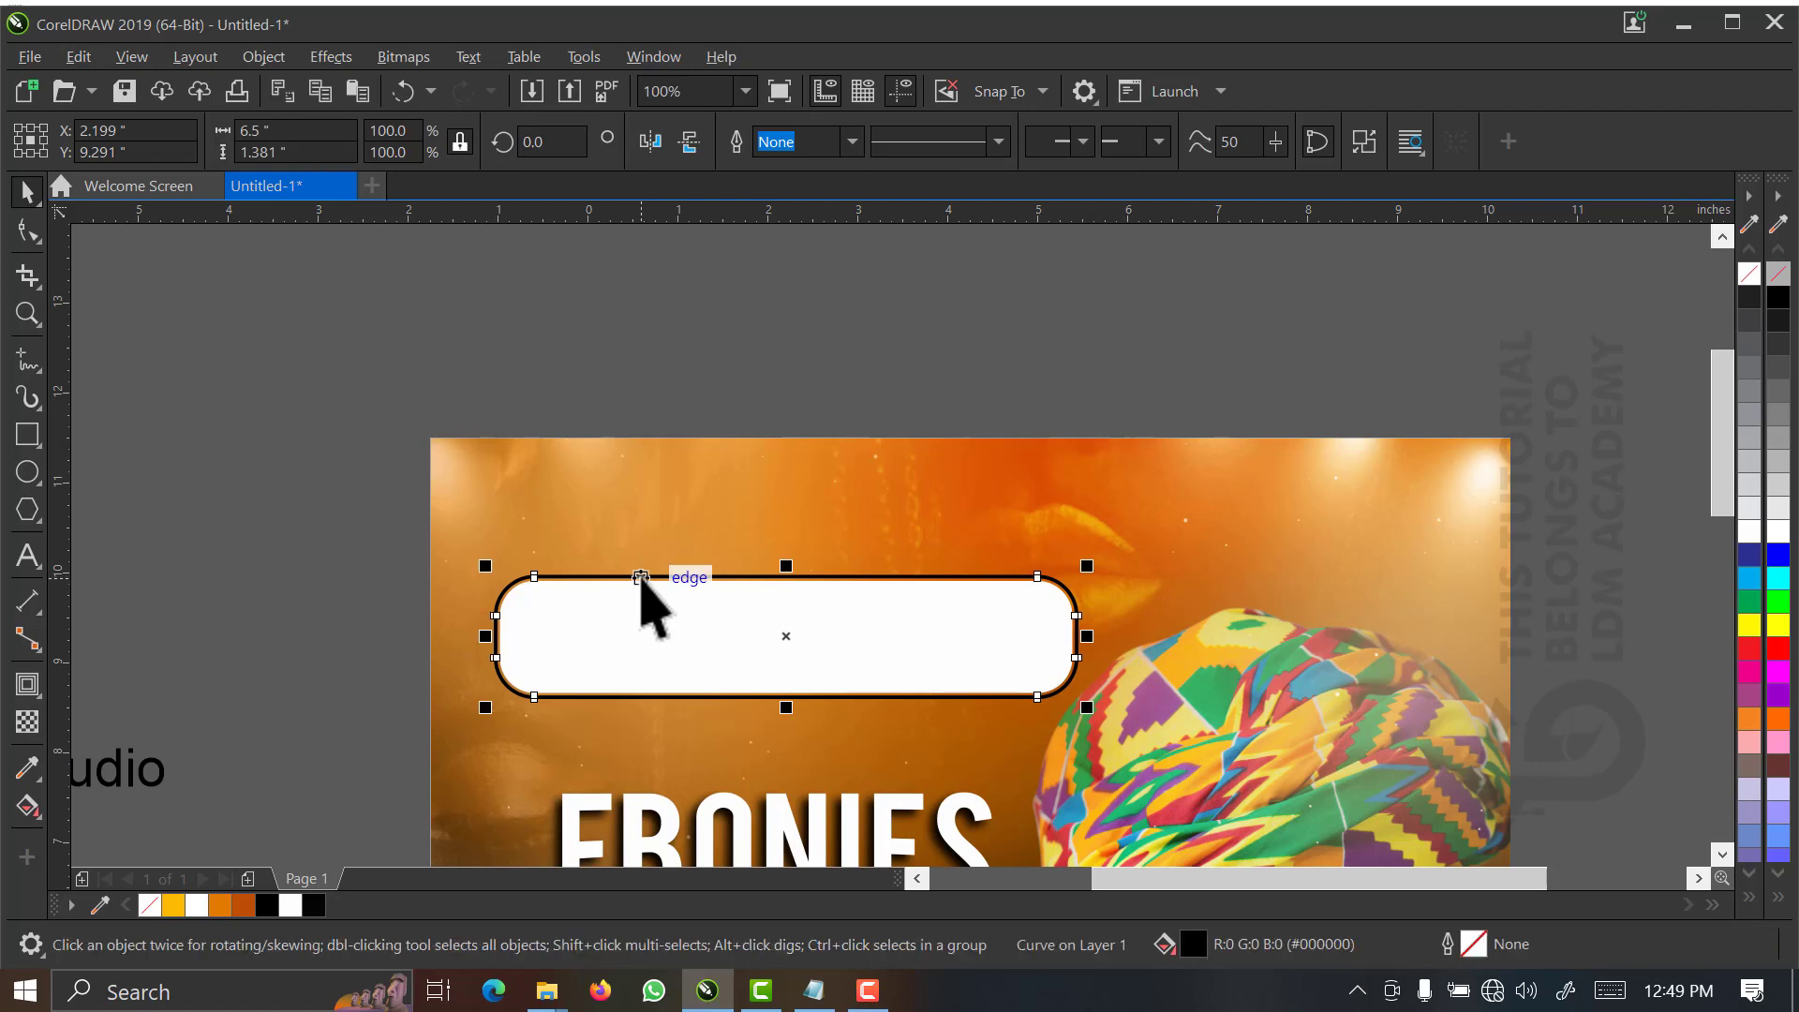
right_click(173, 905)
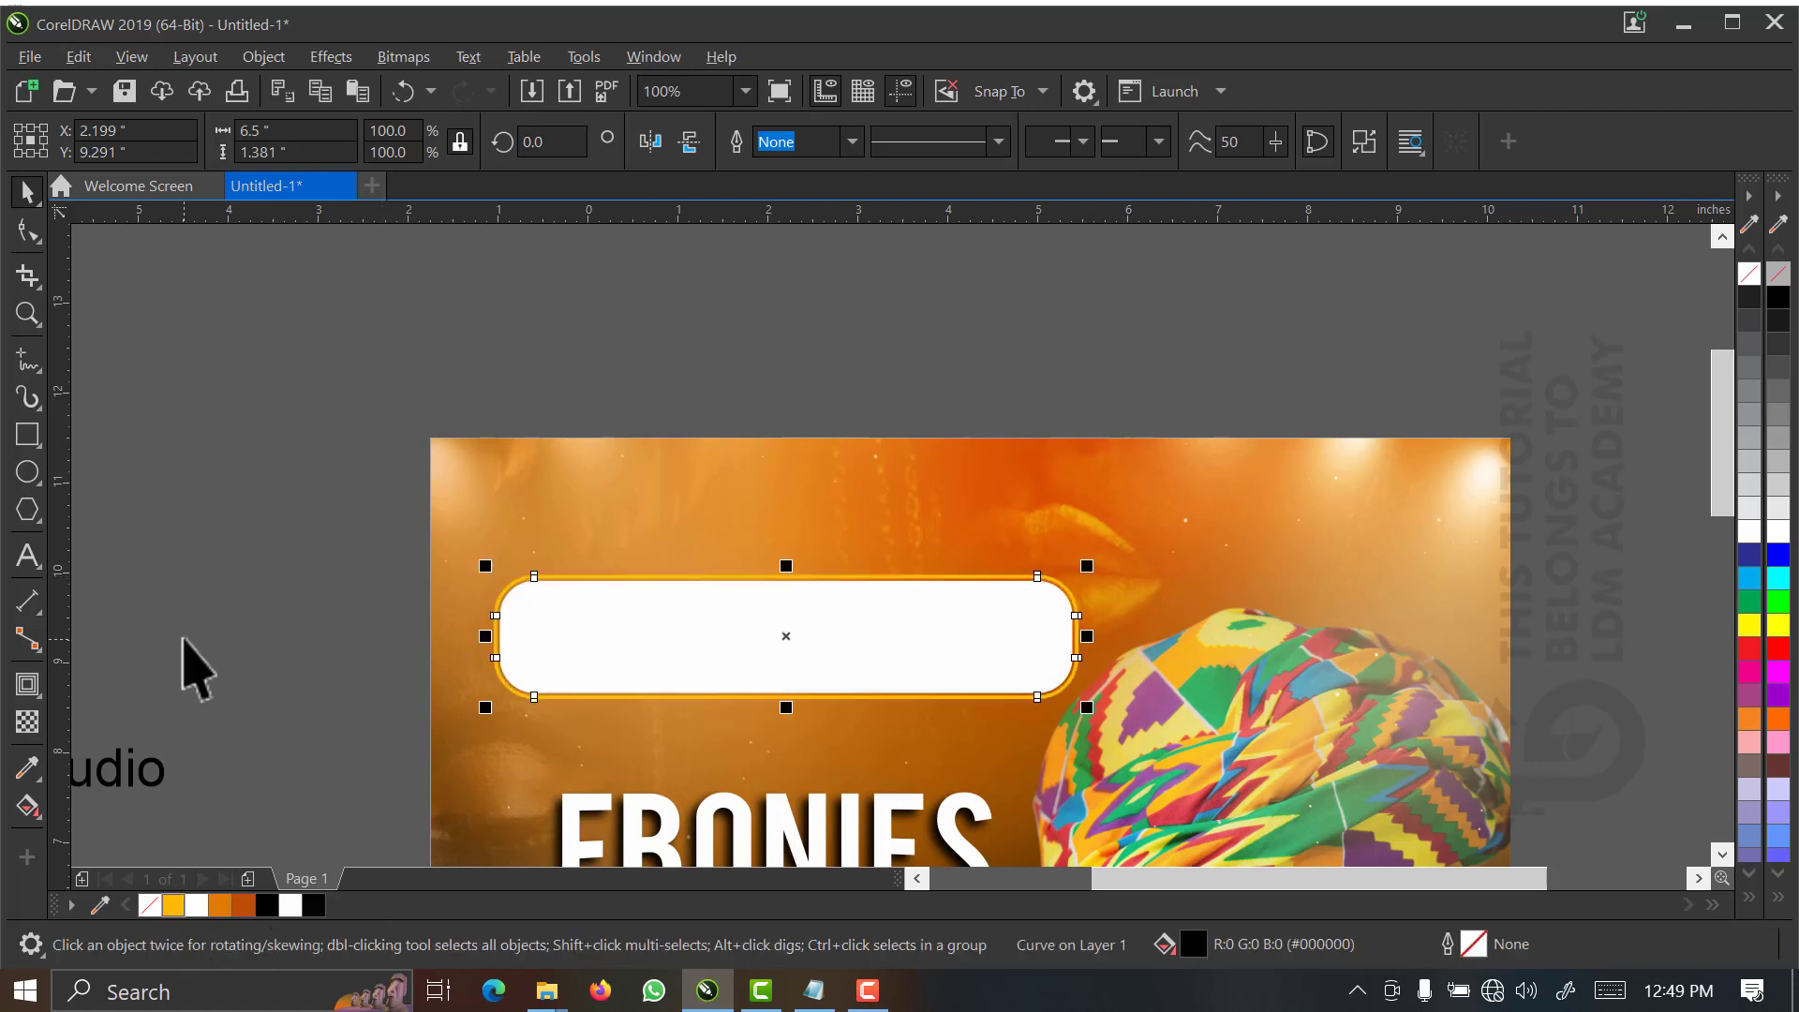
- Apply a uniform transparency of 83 to the white rounded rectangle behind the venue text
left_click(615, 643)
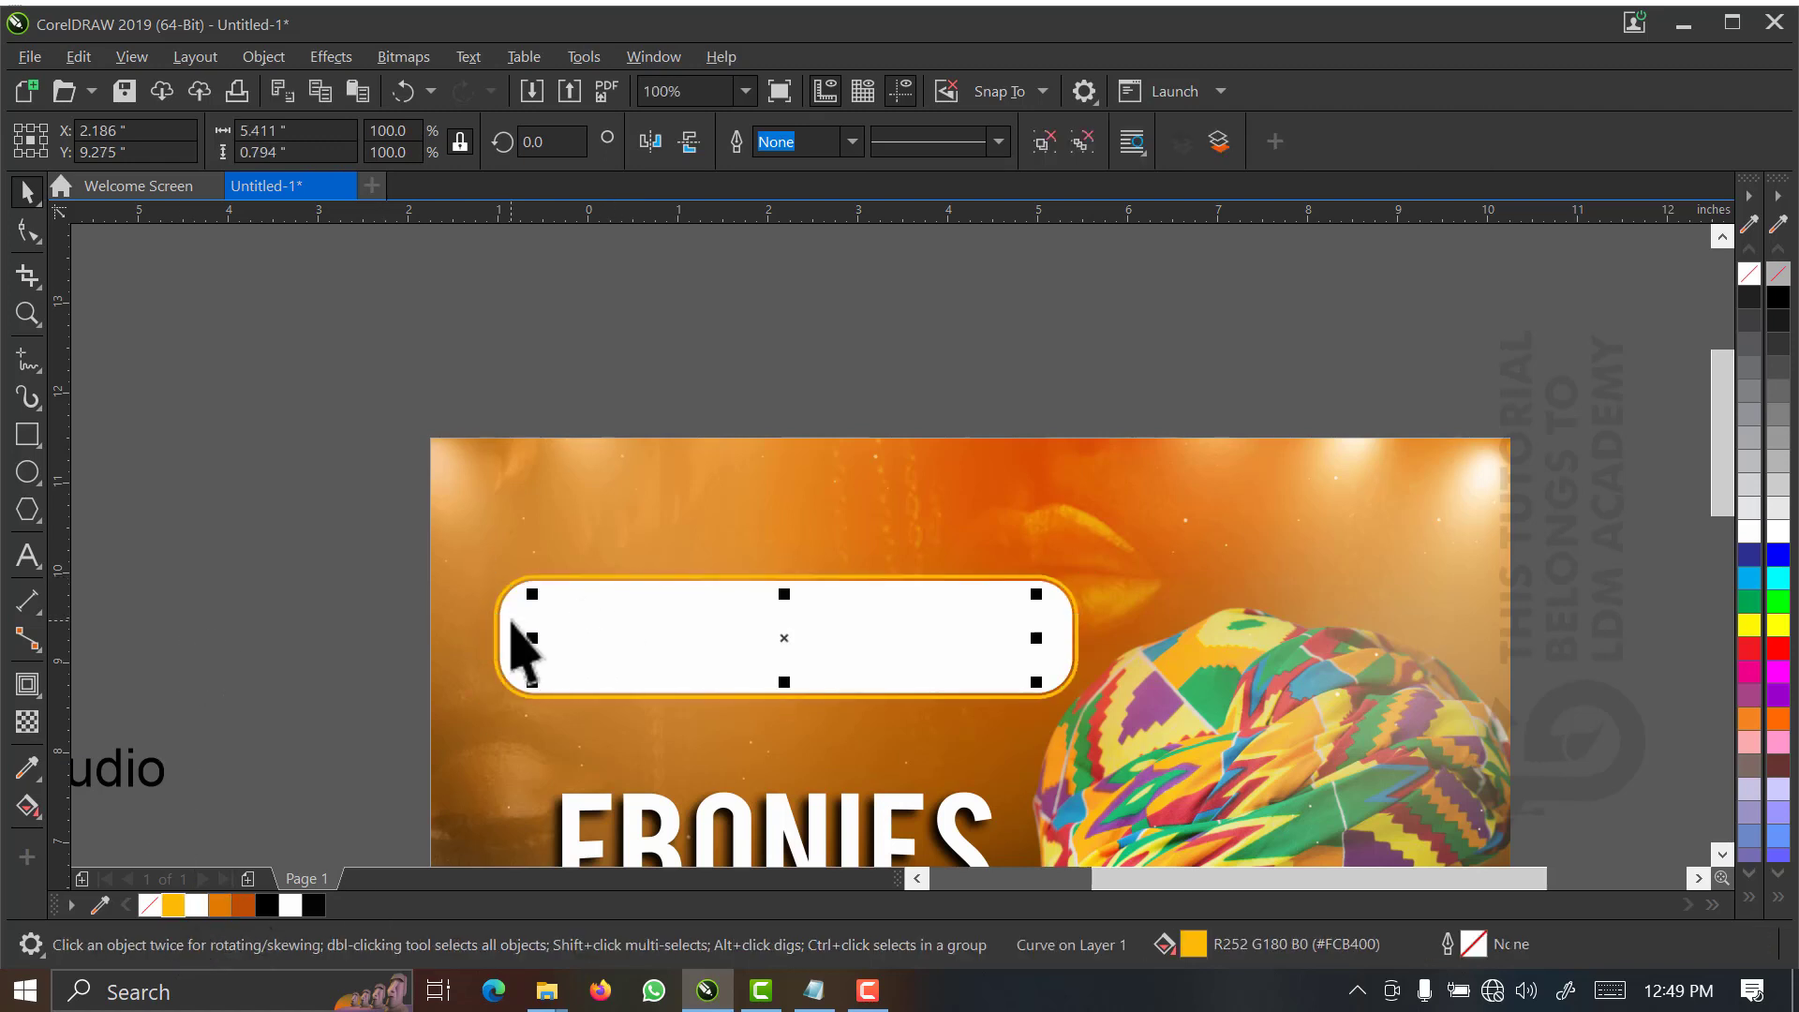
left_click(28, 721)
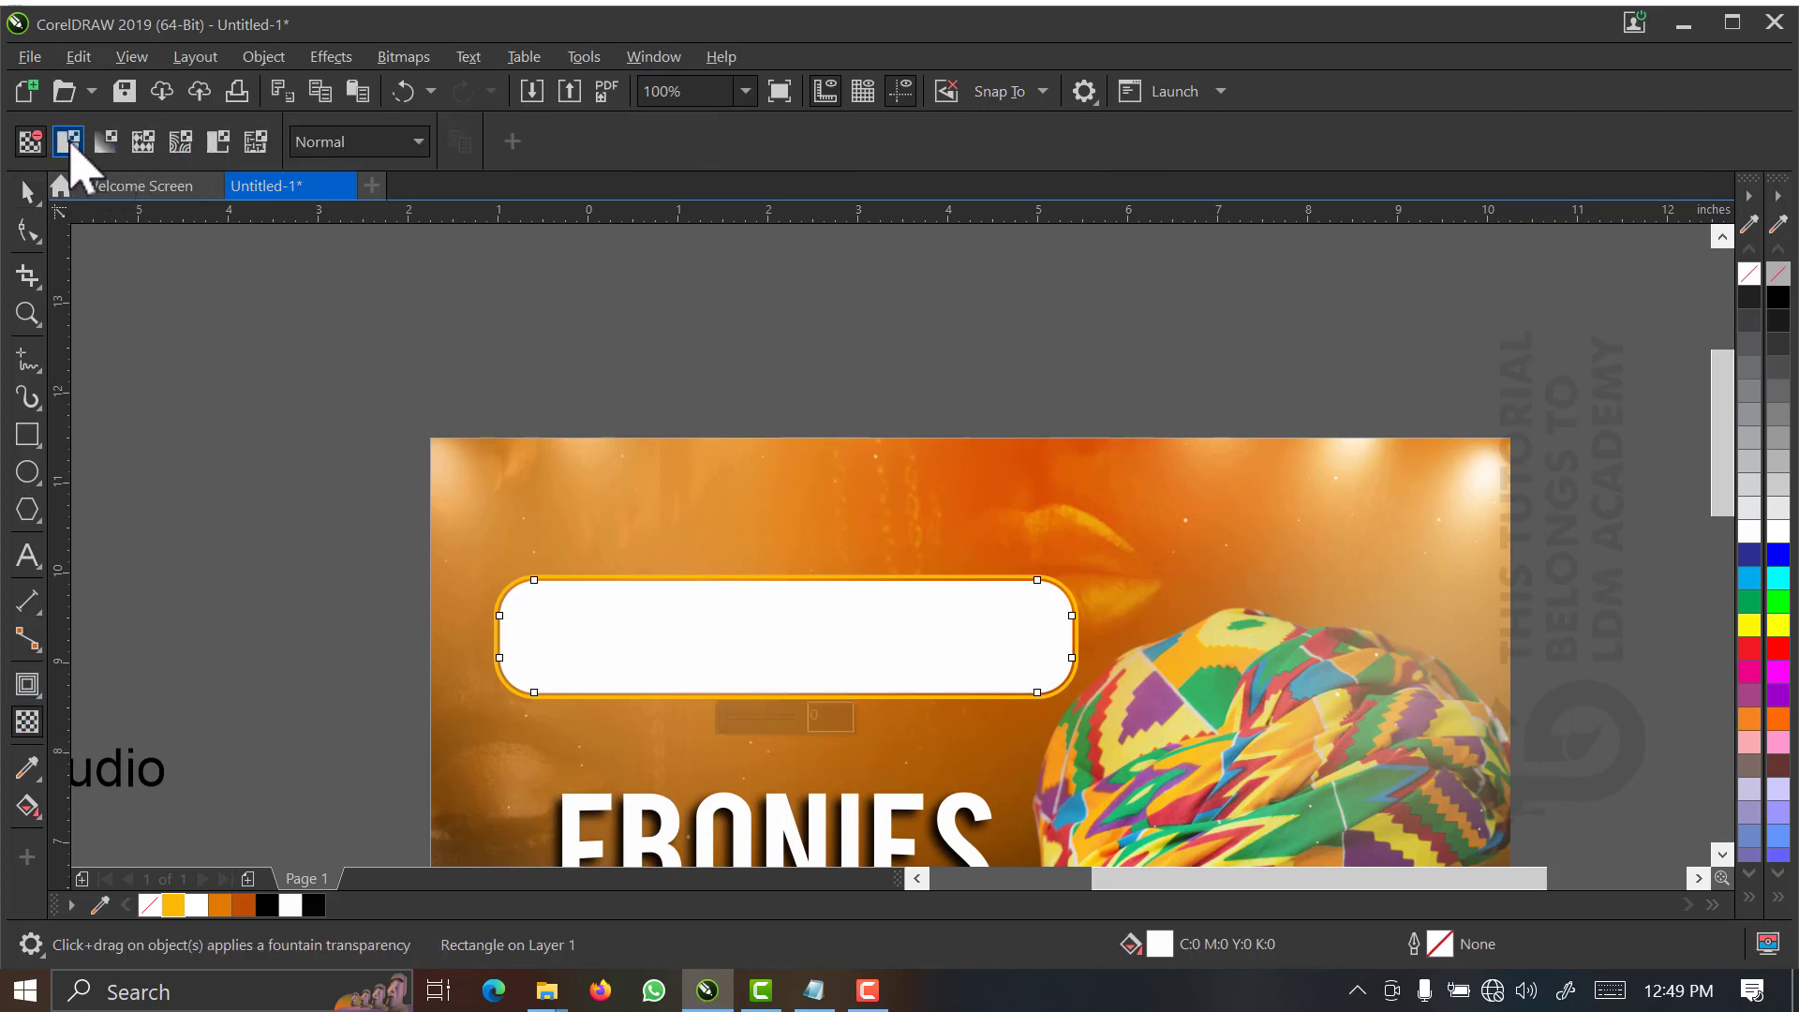
left_click(69, 141)
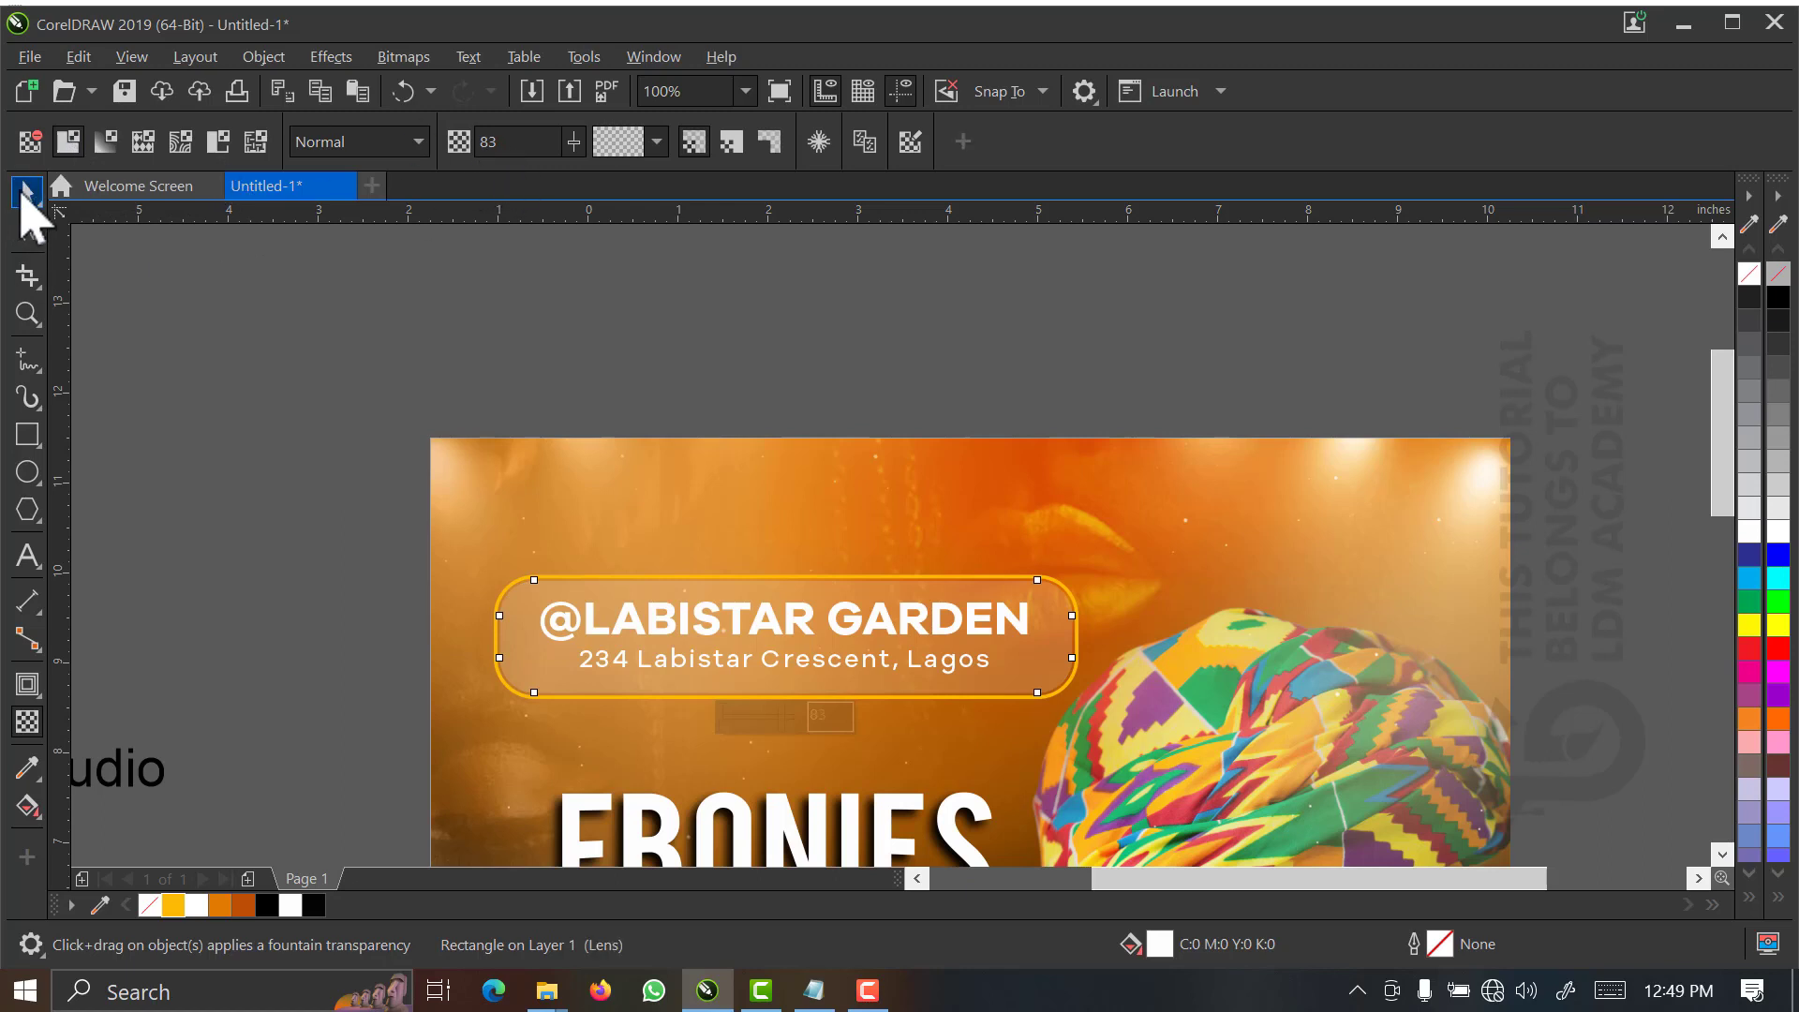
- Group the venue text, the transparent rounded rectangle and the yellow ring together
key("space")
left_click_drag(205, 474, 1049, 721)
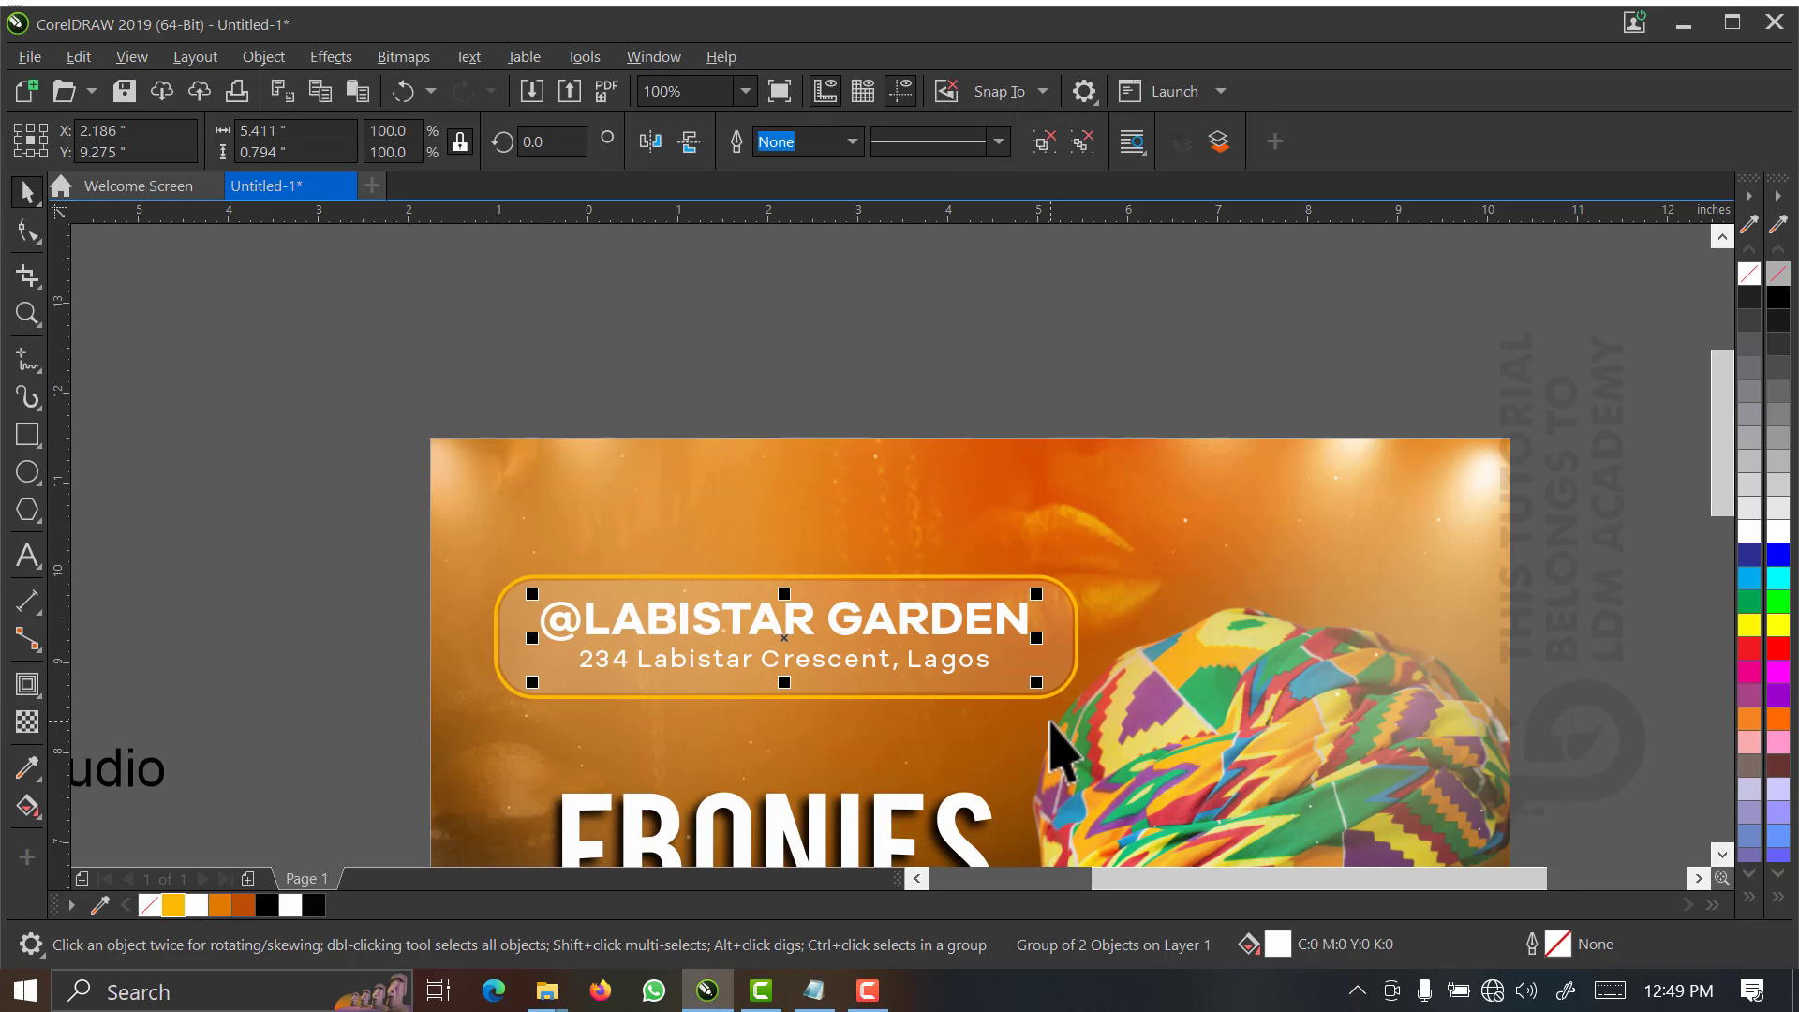
left_click_drag(344, 509, 863, 691)
left_click_drag(1240, 753, 1233, 750)
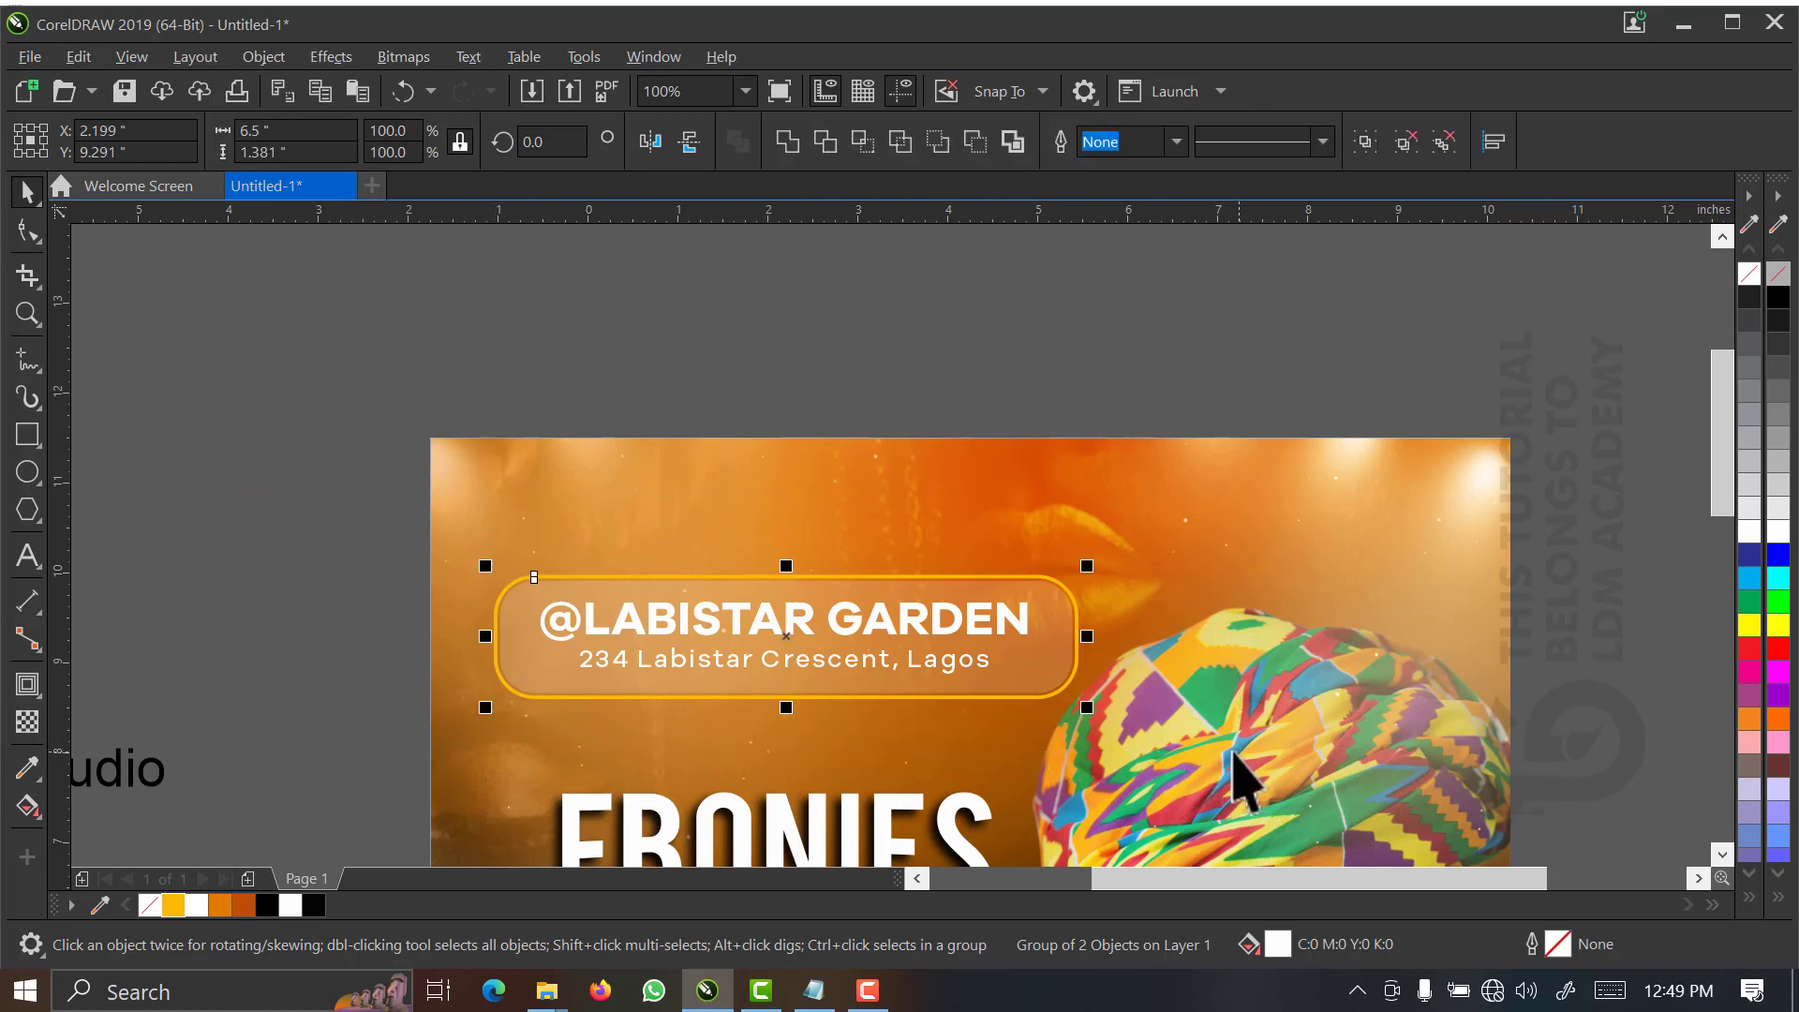
key("ctrl+g")
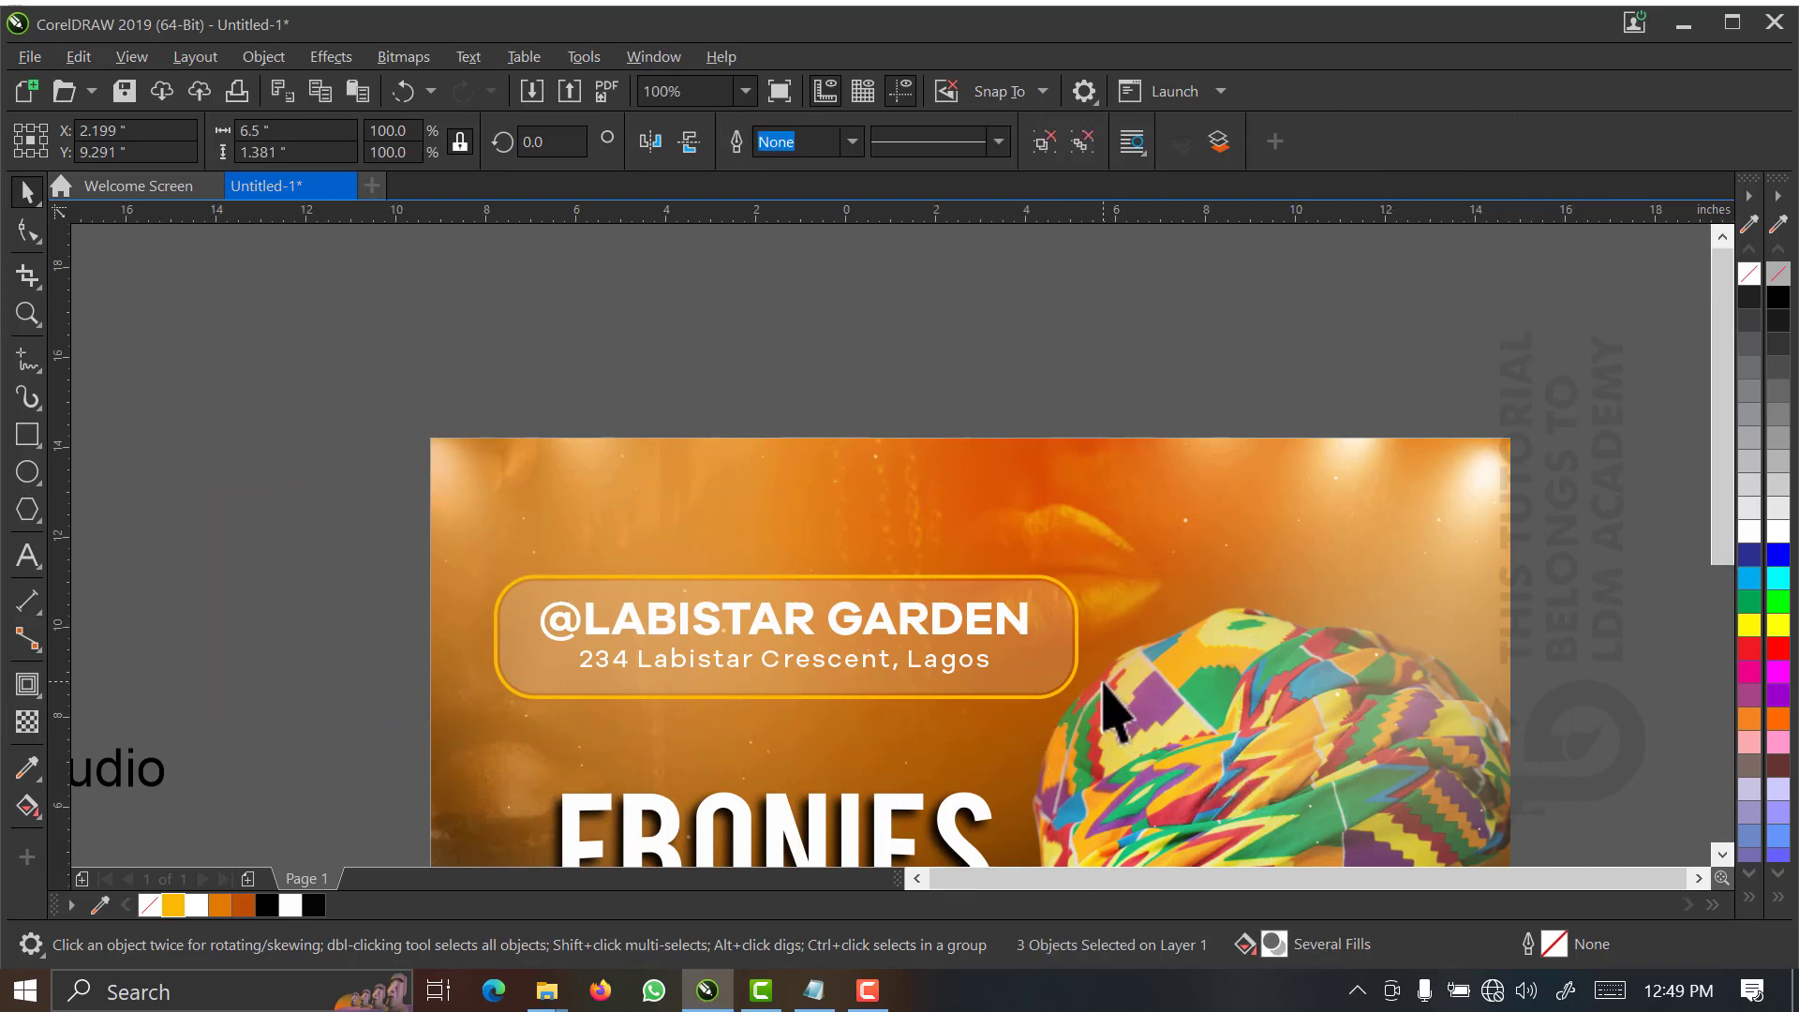
- Scale the venue group down to 60% and place it just below the word NIGHT
scroll(1103, 683, "down", 1)
key("z")
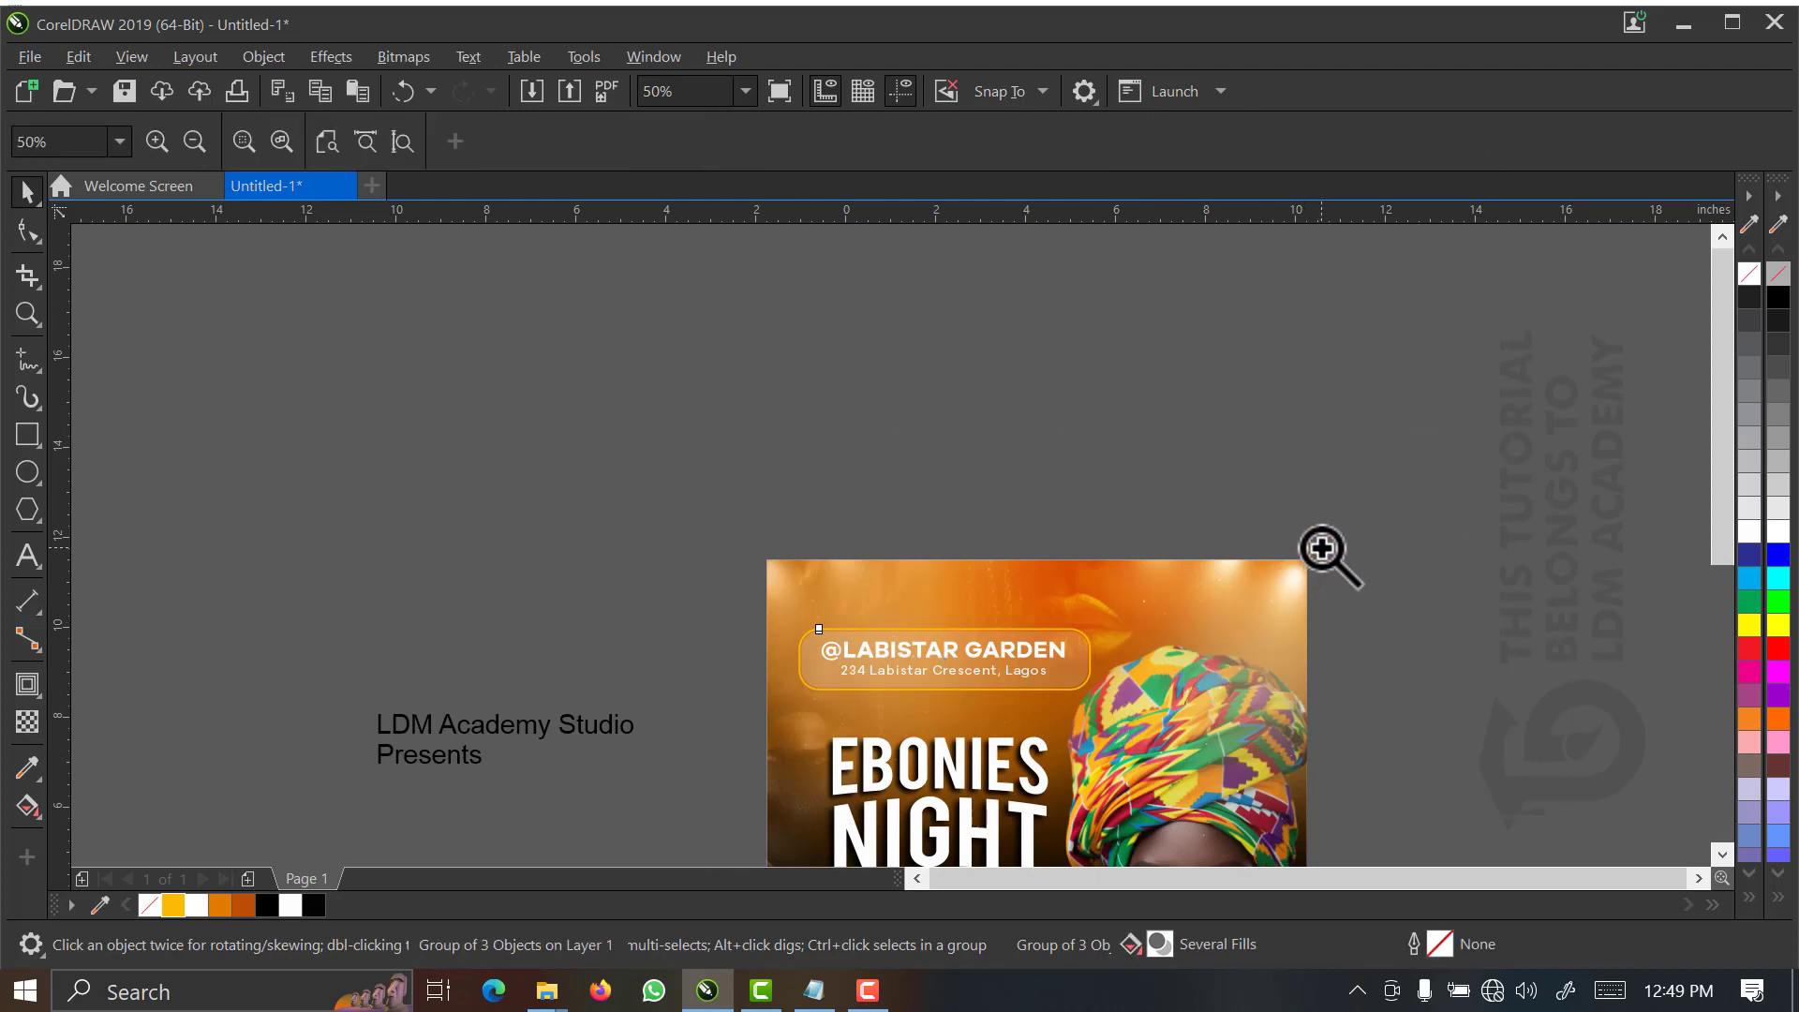
left_click_drag(1321, 548, 727, 825)
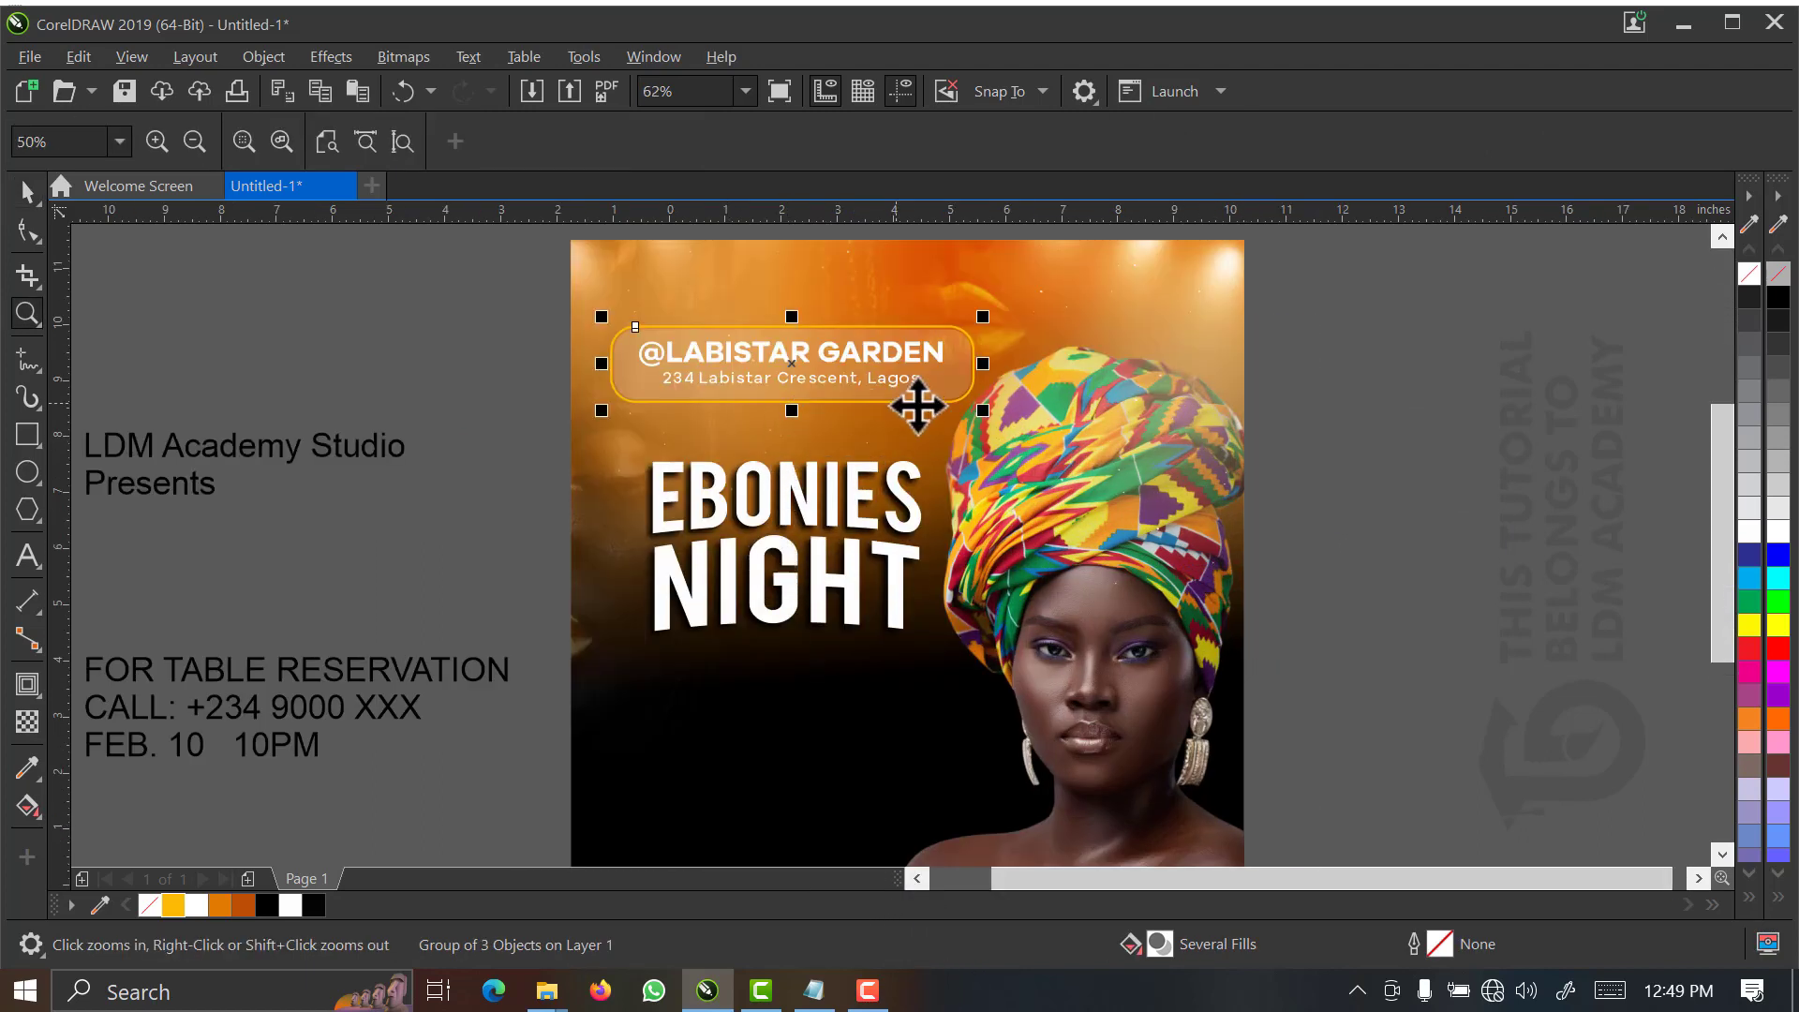
left_click_drag(983, 412, 909, 425)
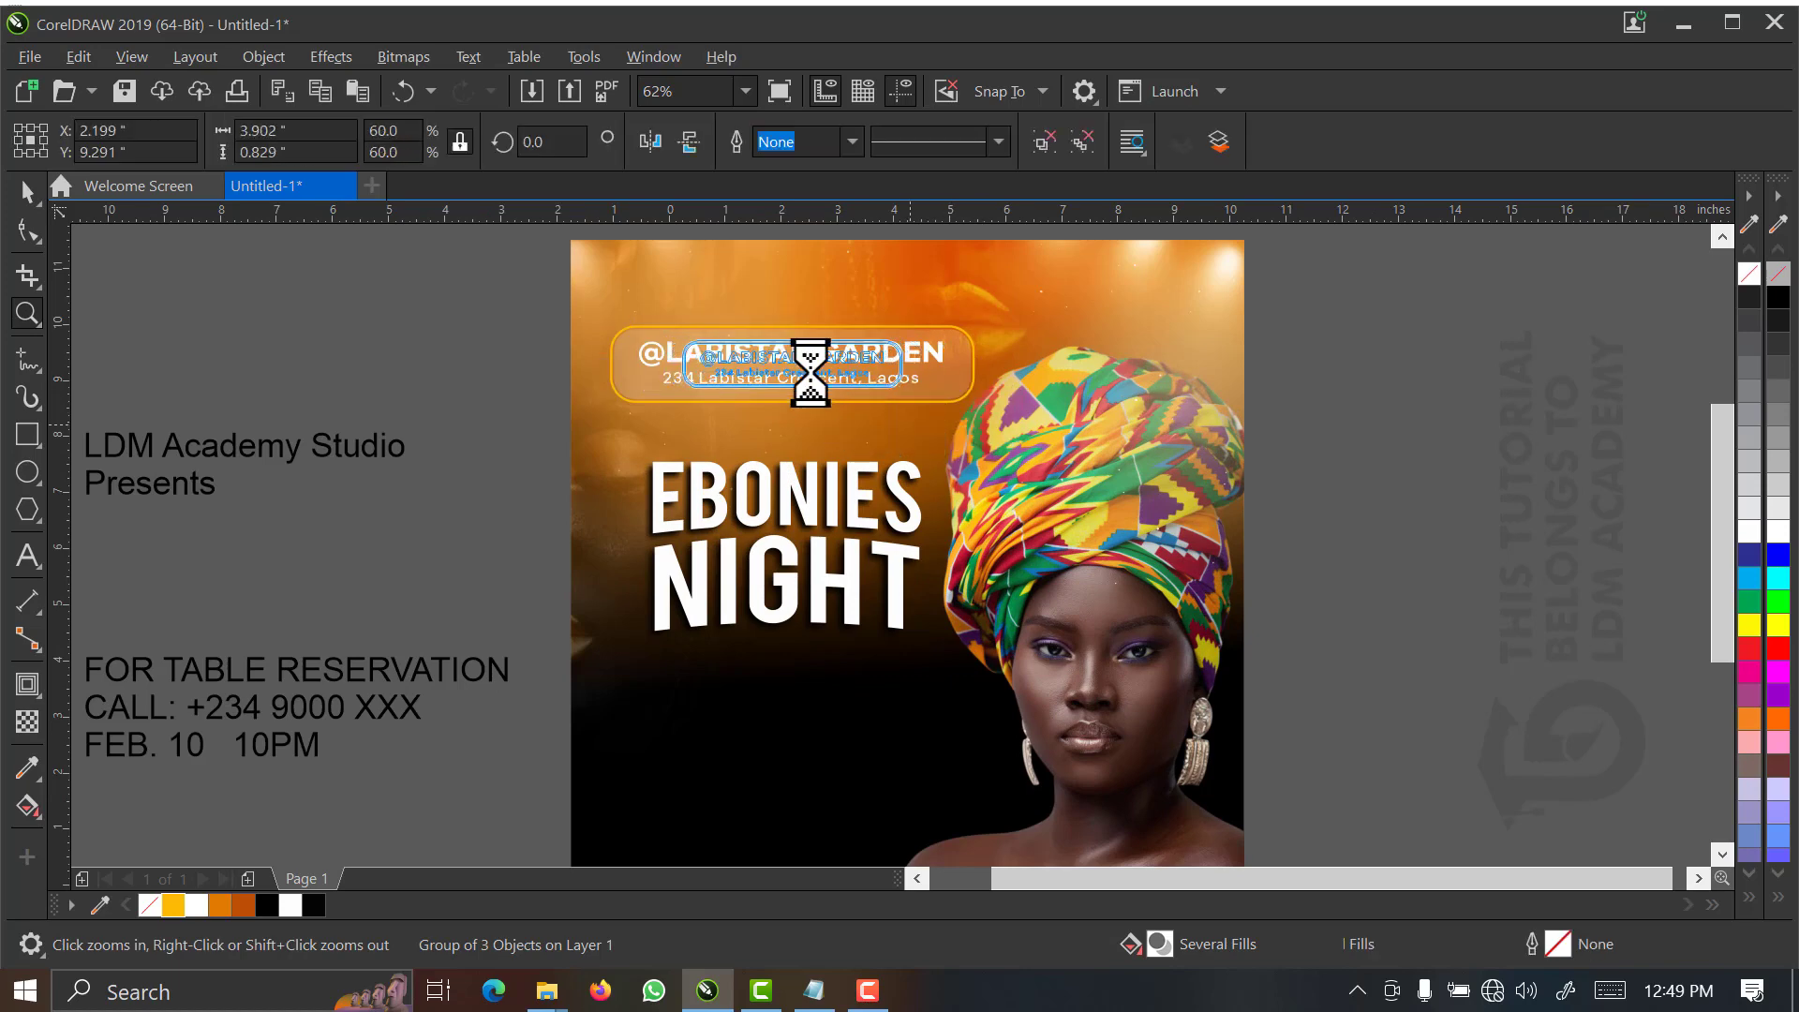
left_click_drag(808, 368, 794, 671)
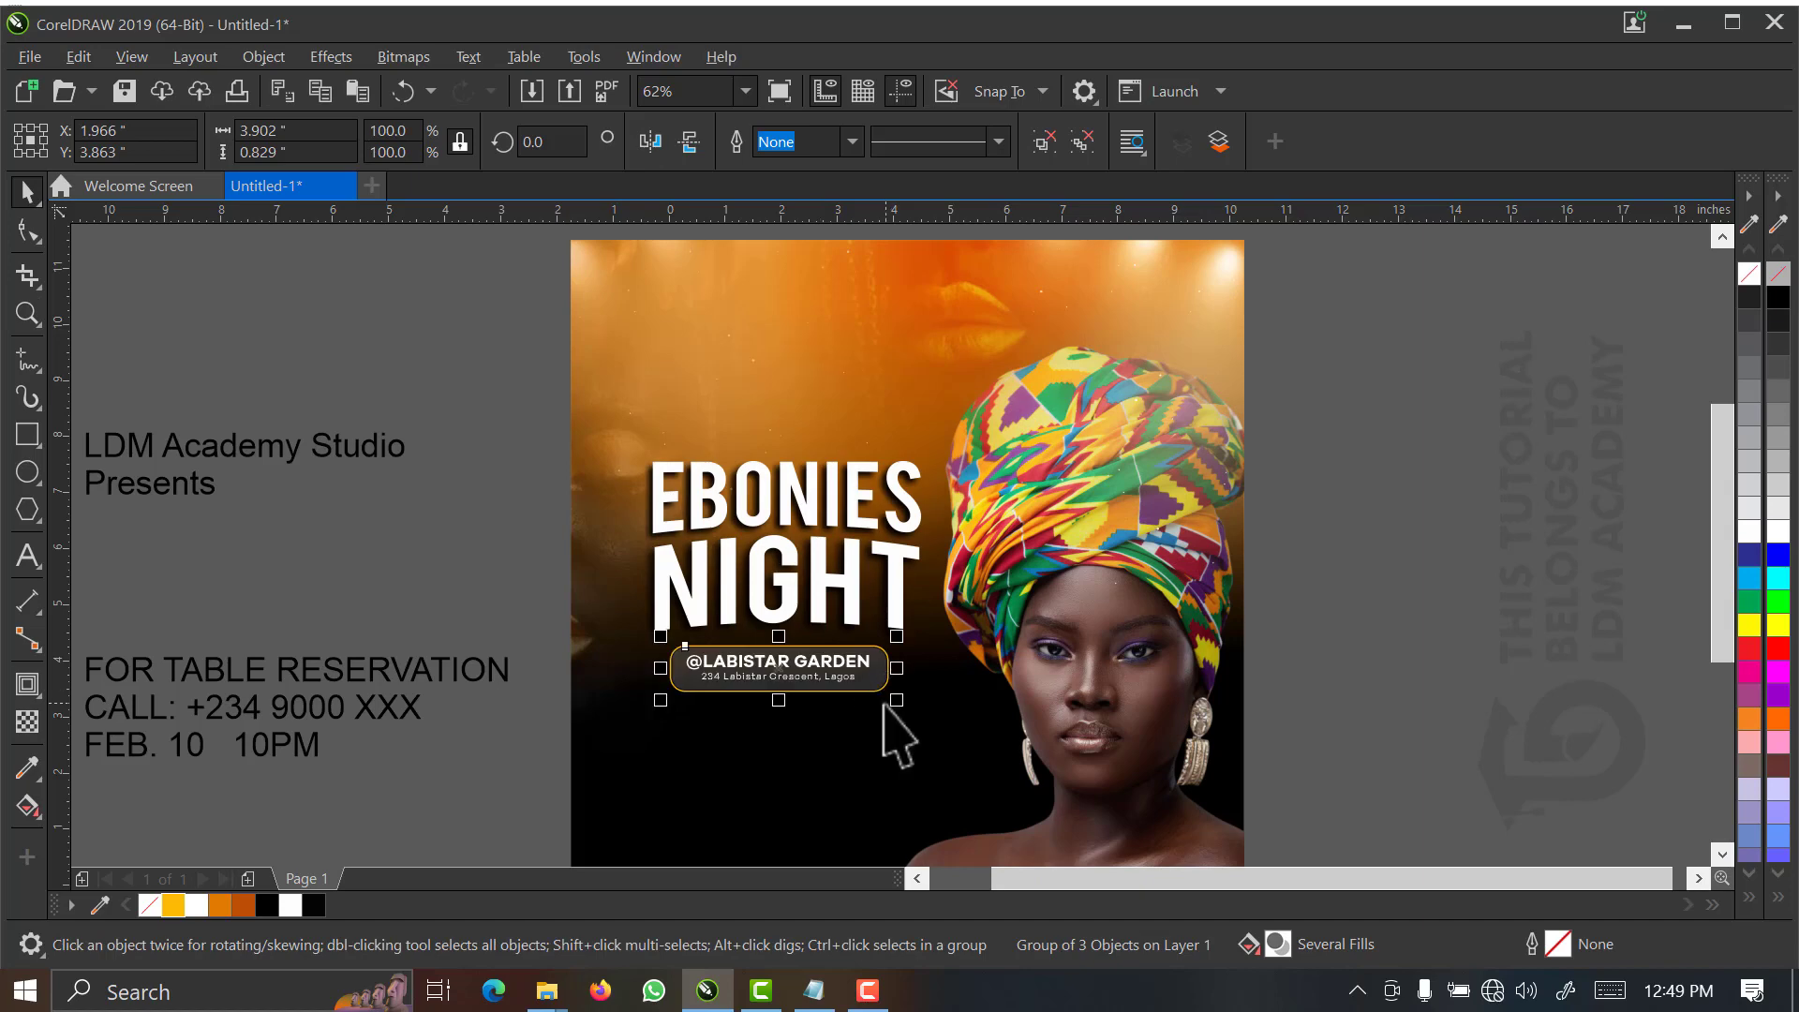
- Scale the venue group up to 113.7% and move it slightly farther below the word NIGHT
left_click_drag(897, 701, 914, 712)
key("z")
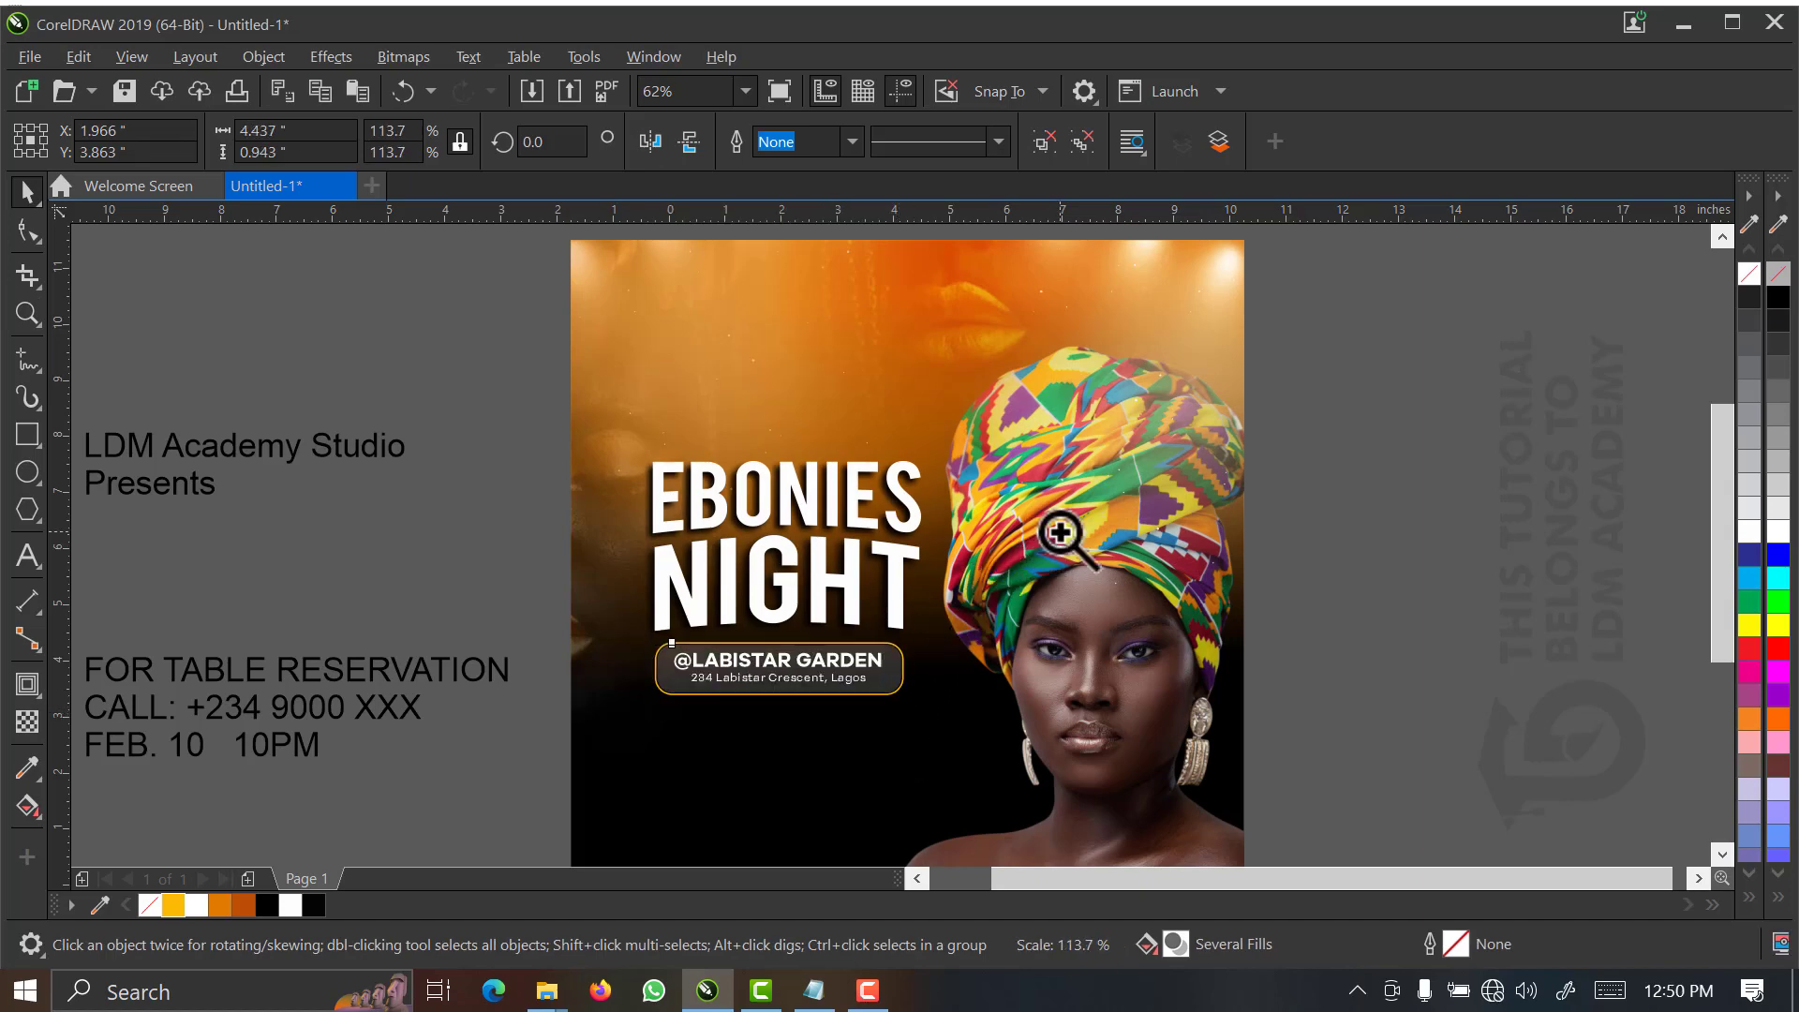
left_click_drag(1060, 531, 542, 803)
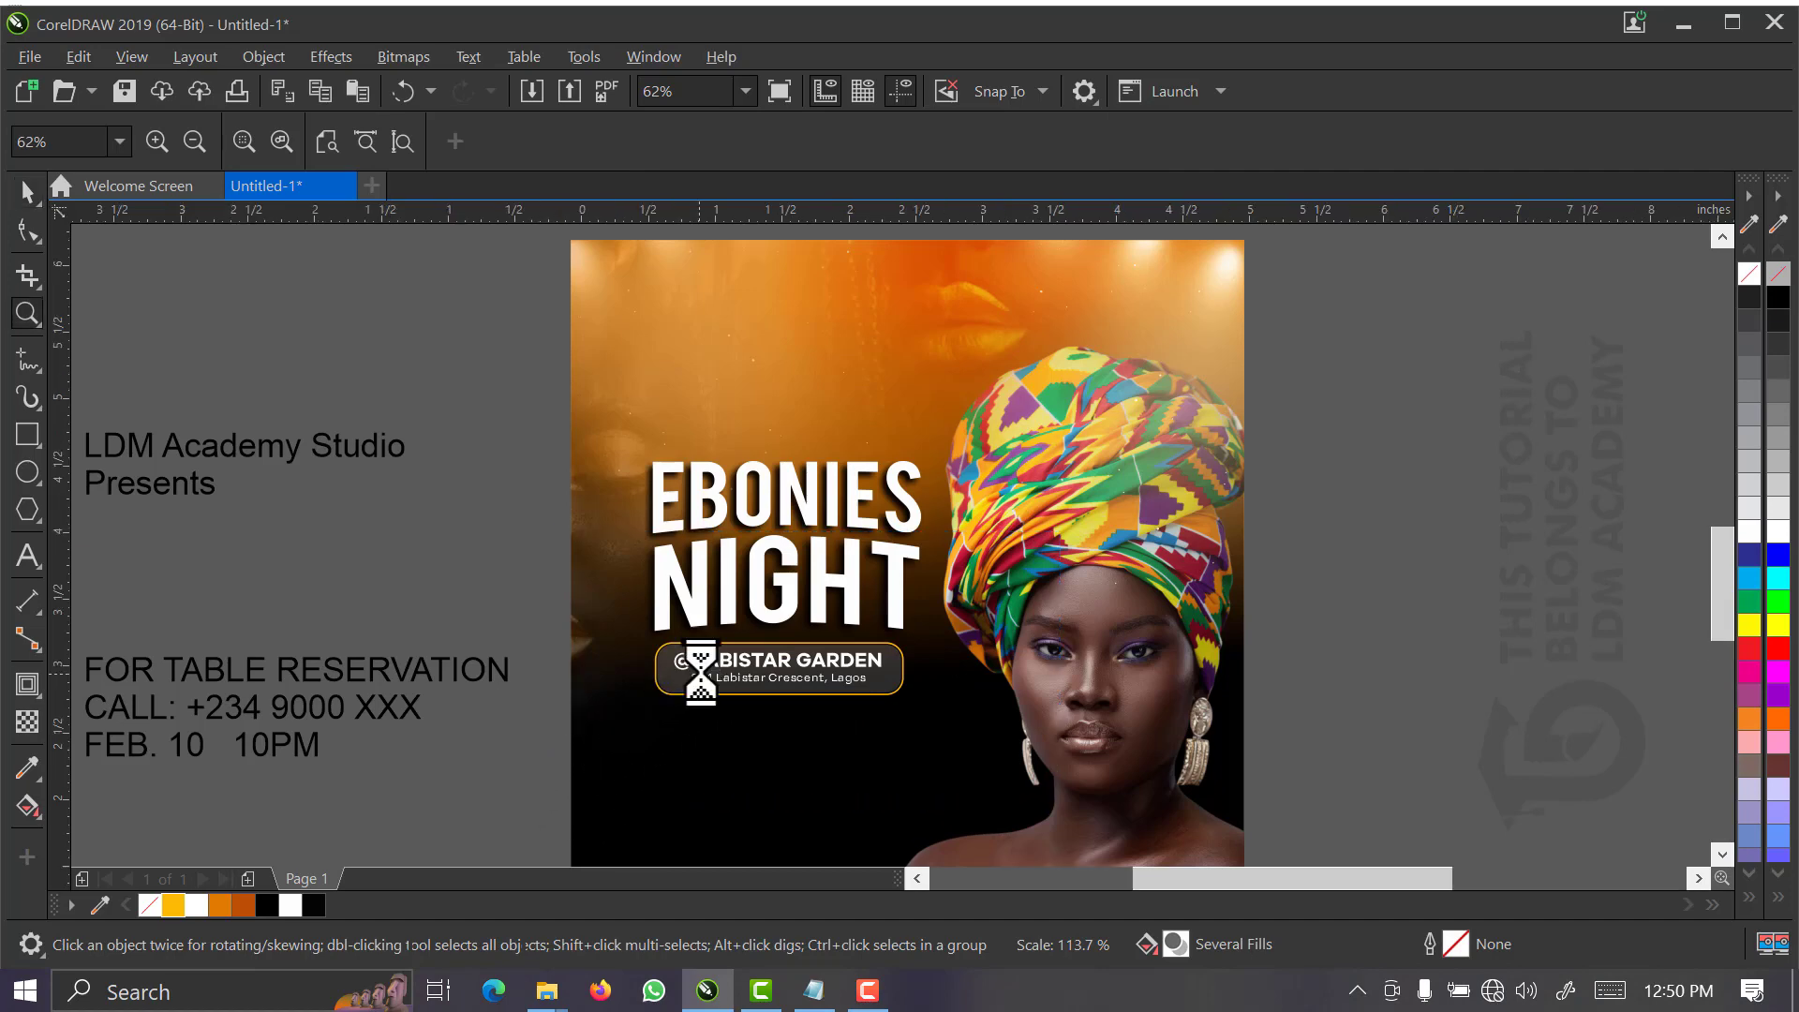
key("space")
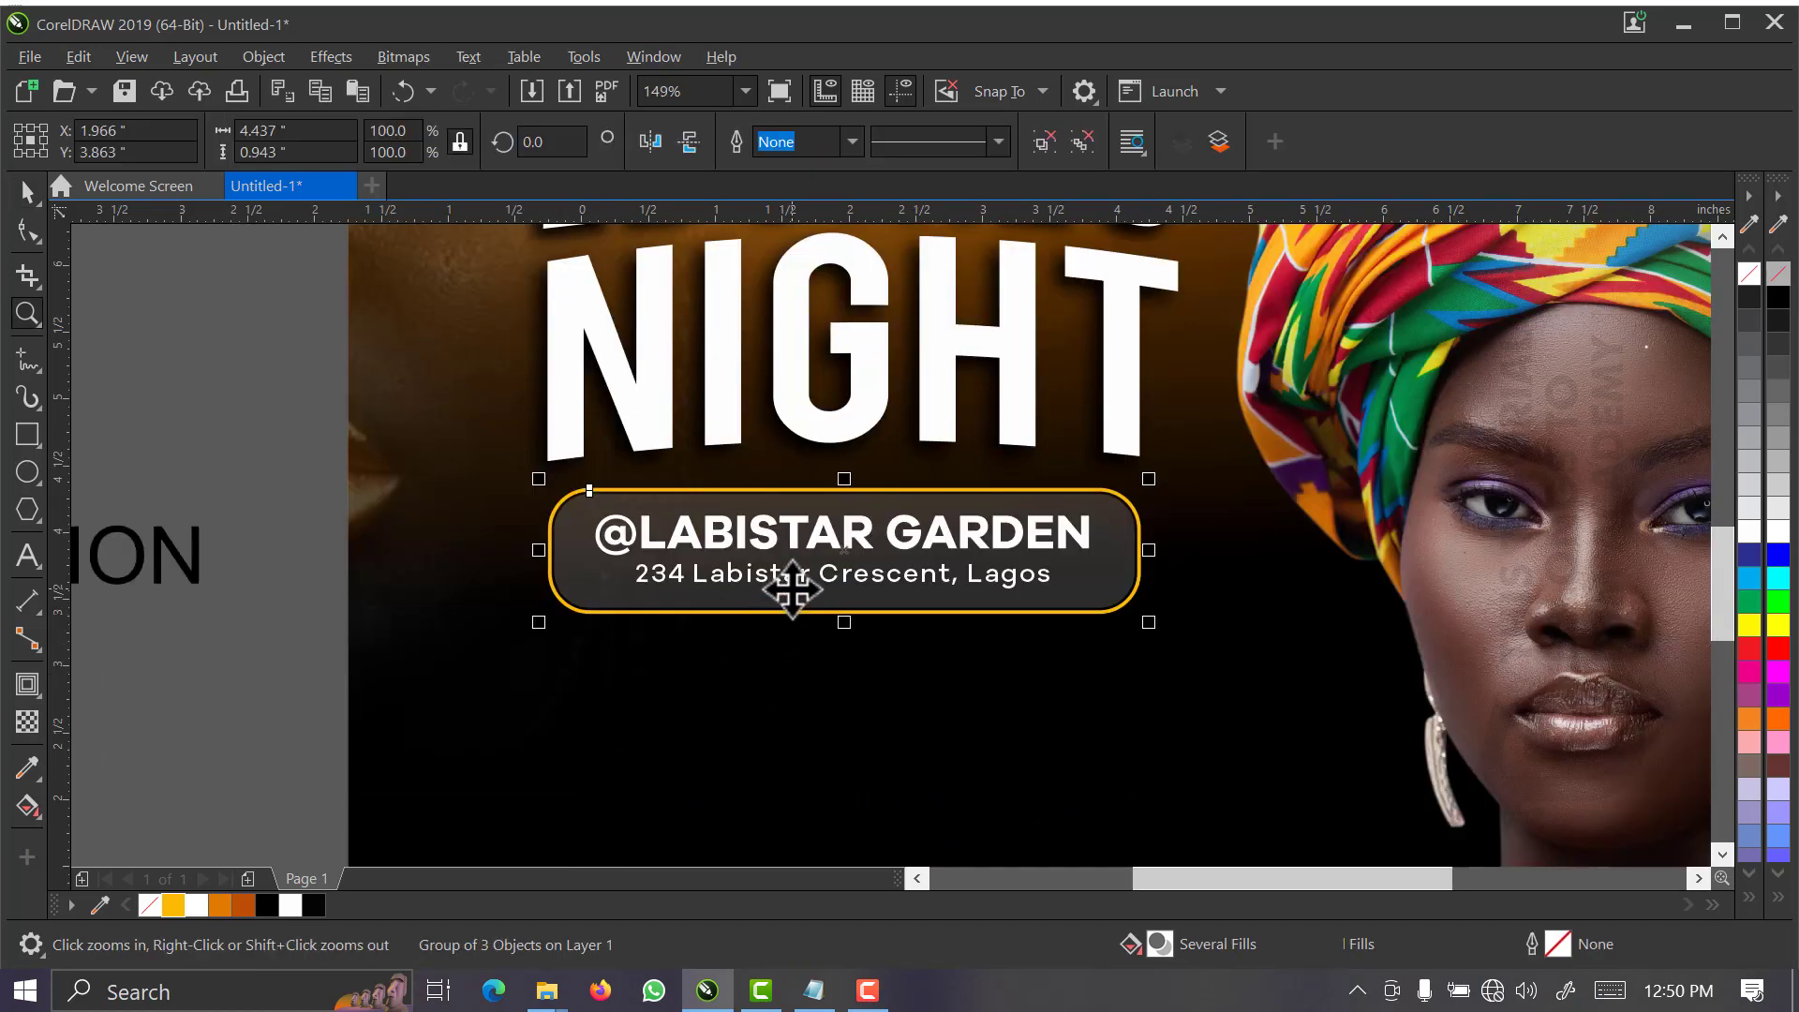
left_click_drag(792, 588, 796, 607)
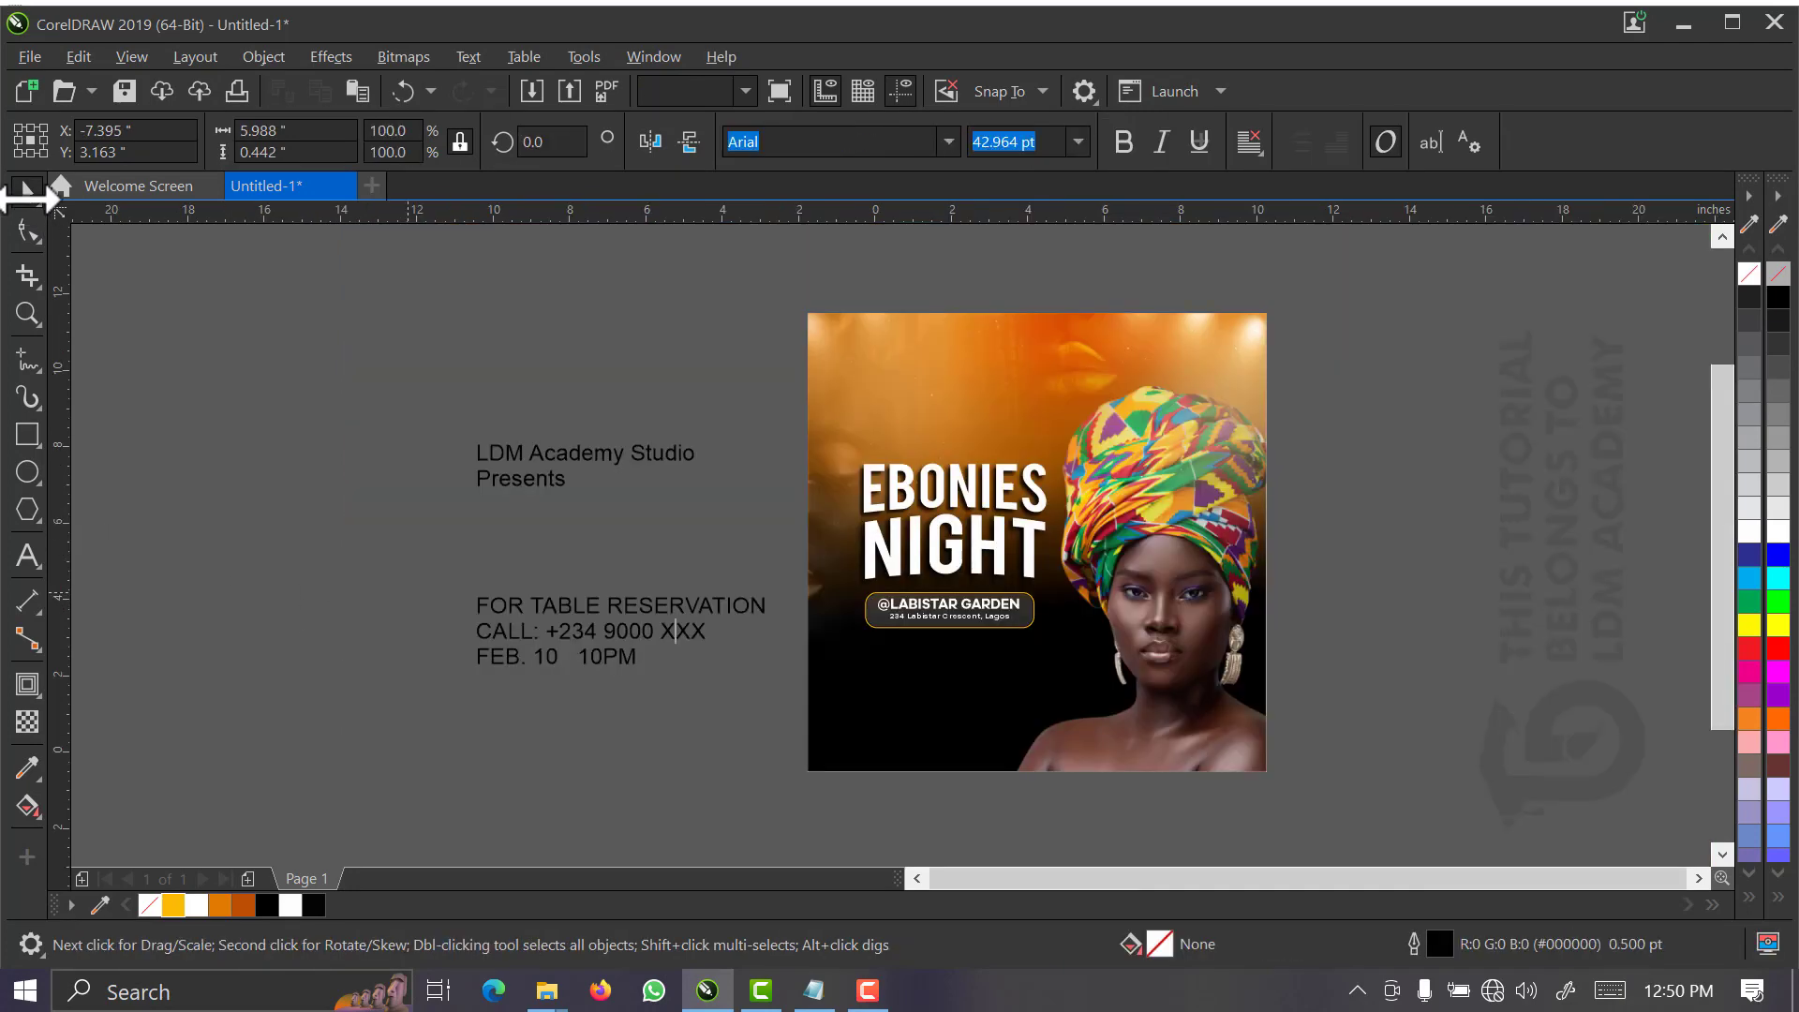
- Move the two table reservation lines onto the flyer just beneath the venue label and fill them white
left_click_drag(629, 644, 805, 645)
left_click_drag(689, 634, 1018, 671)
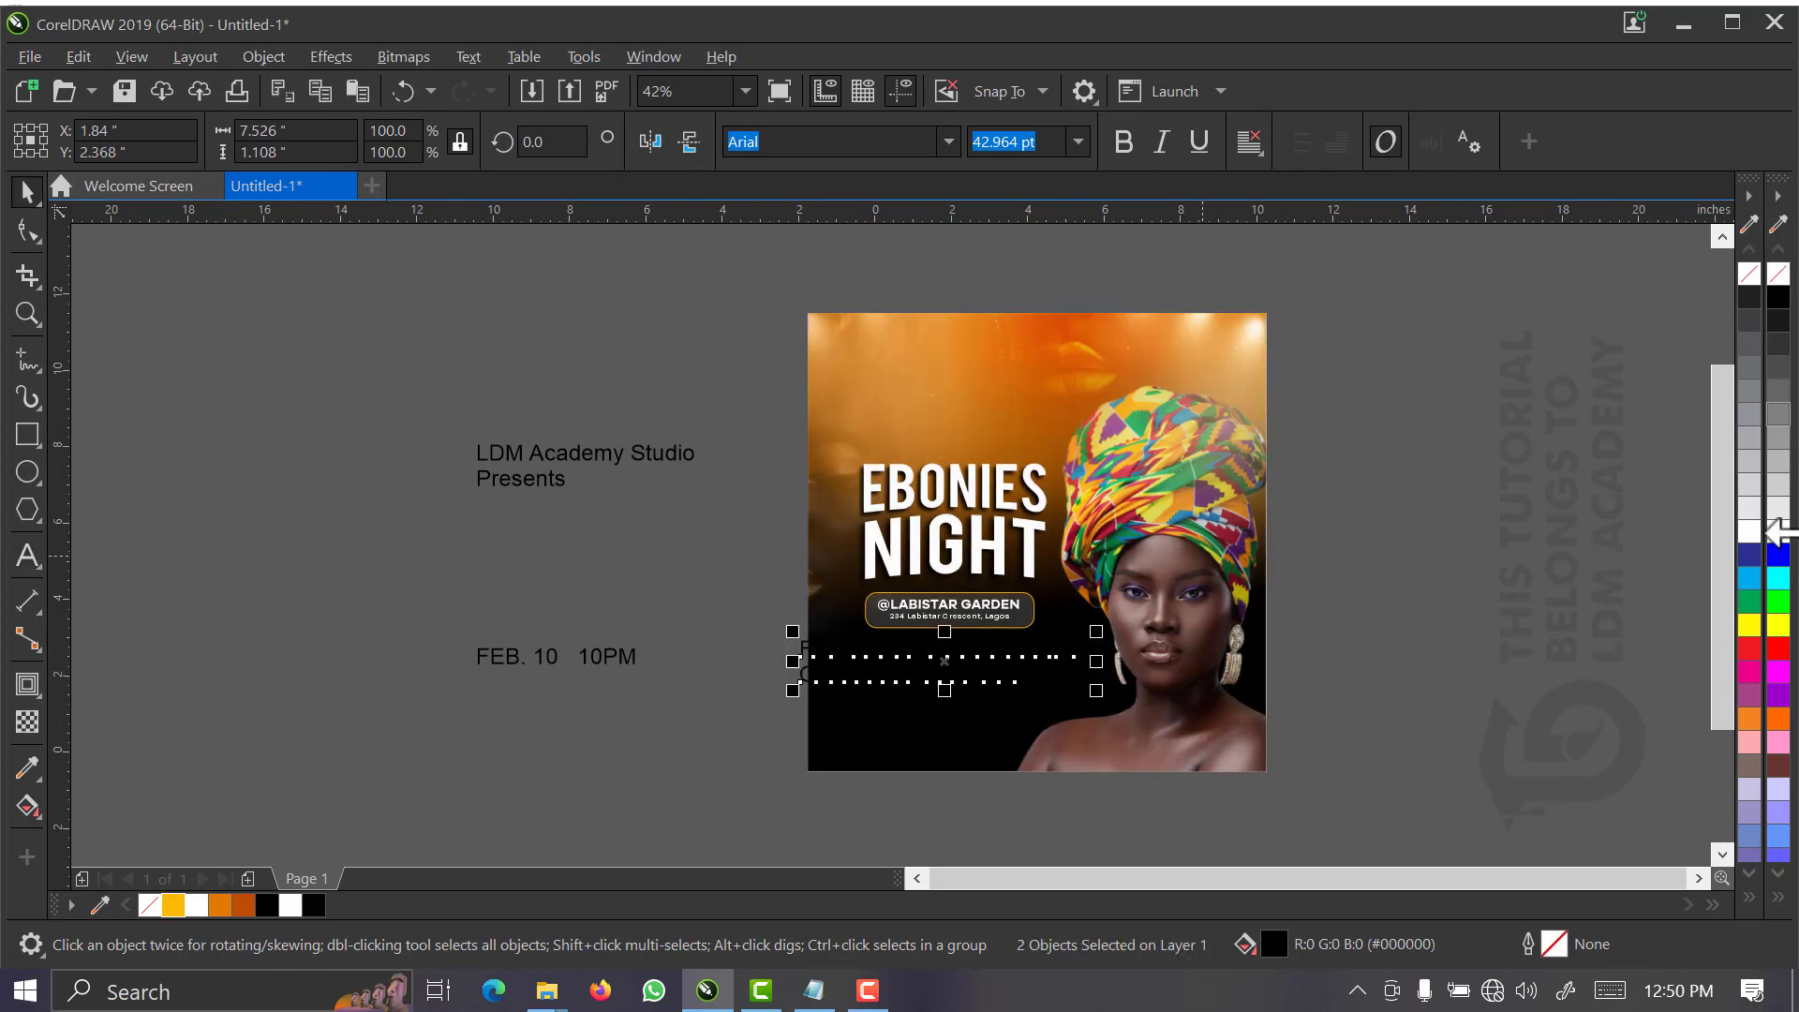
left_click(1750, 532)
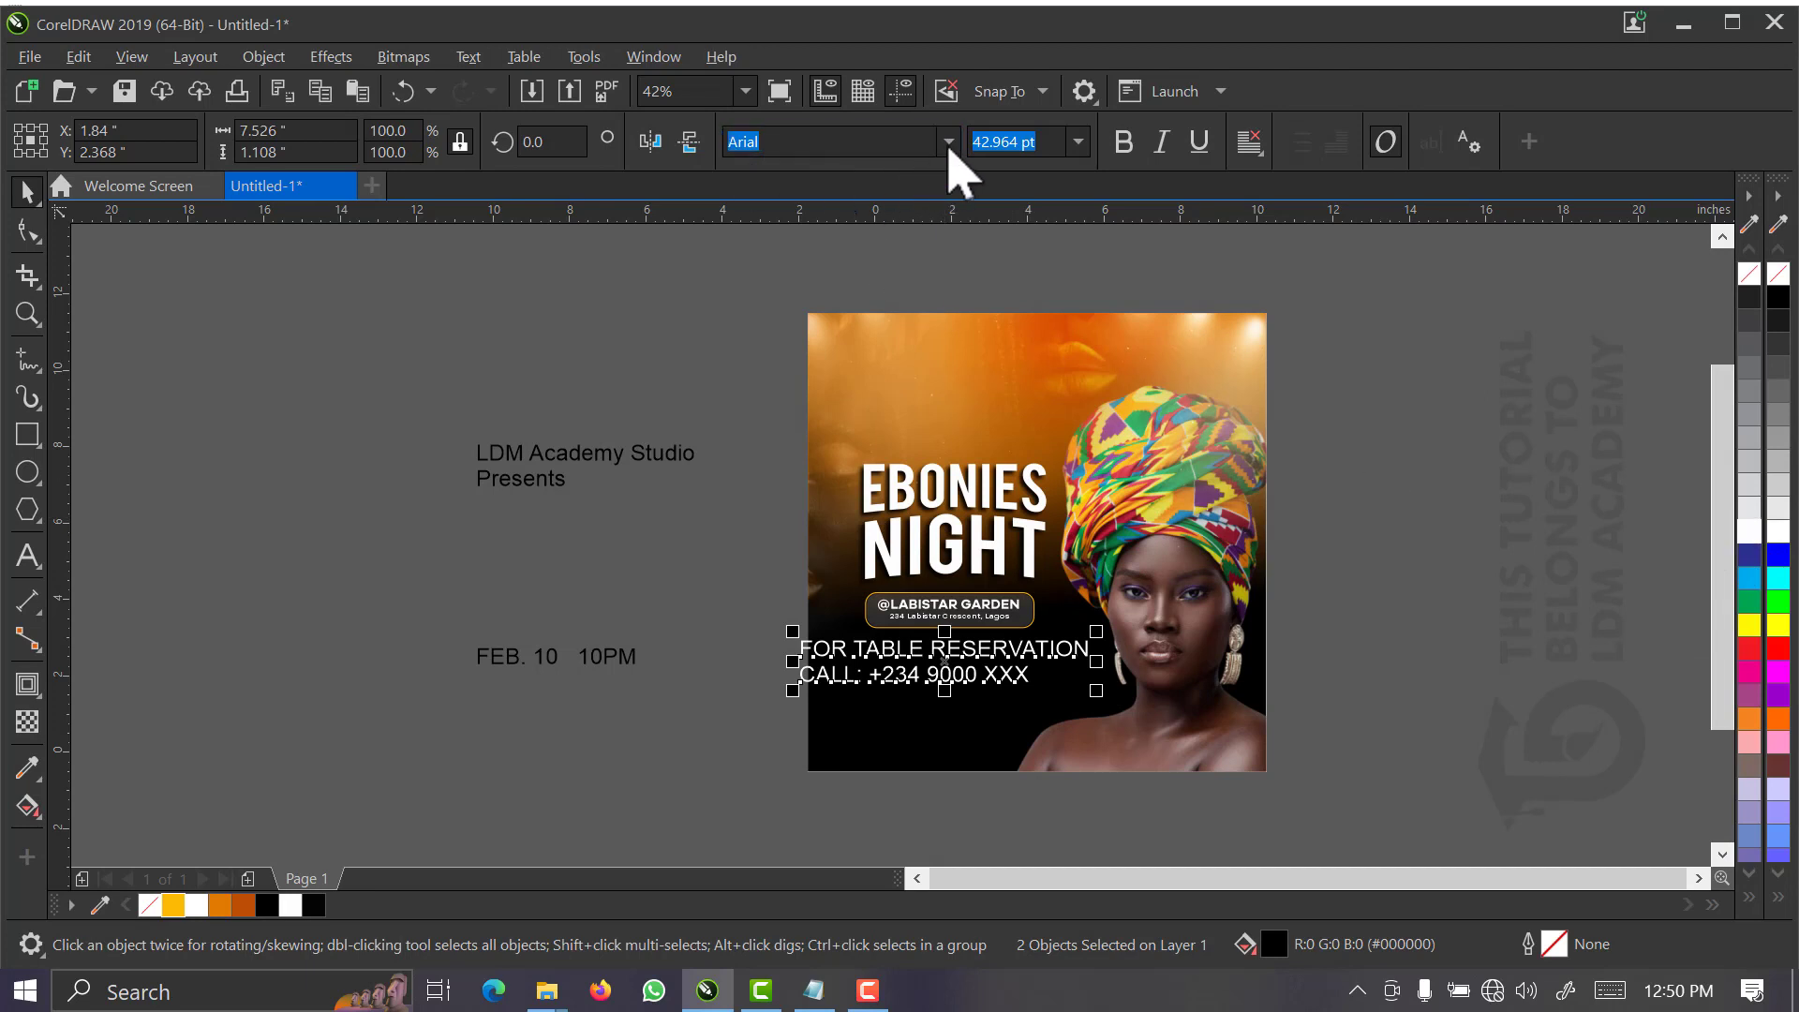
- Set the two reservation lines in Galano Grotesque Alt Medium and scale them down to about 30 pt beneath the venue label
left_click(949, 145)
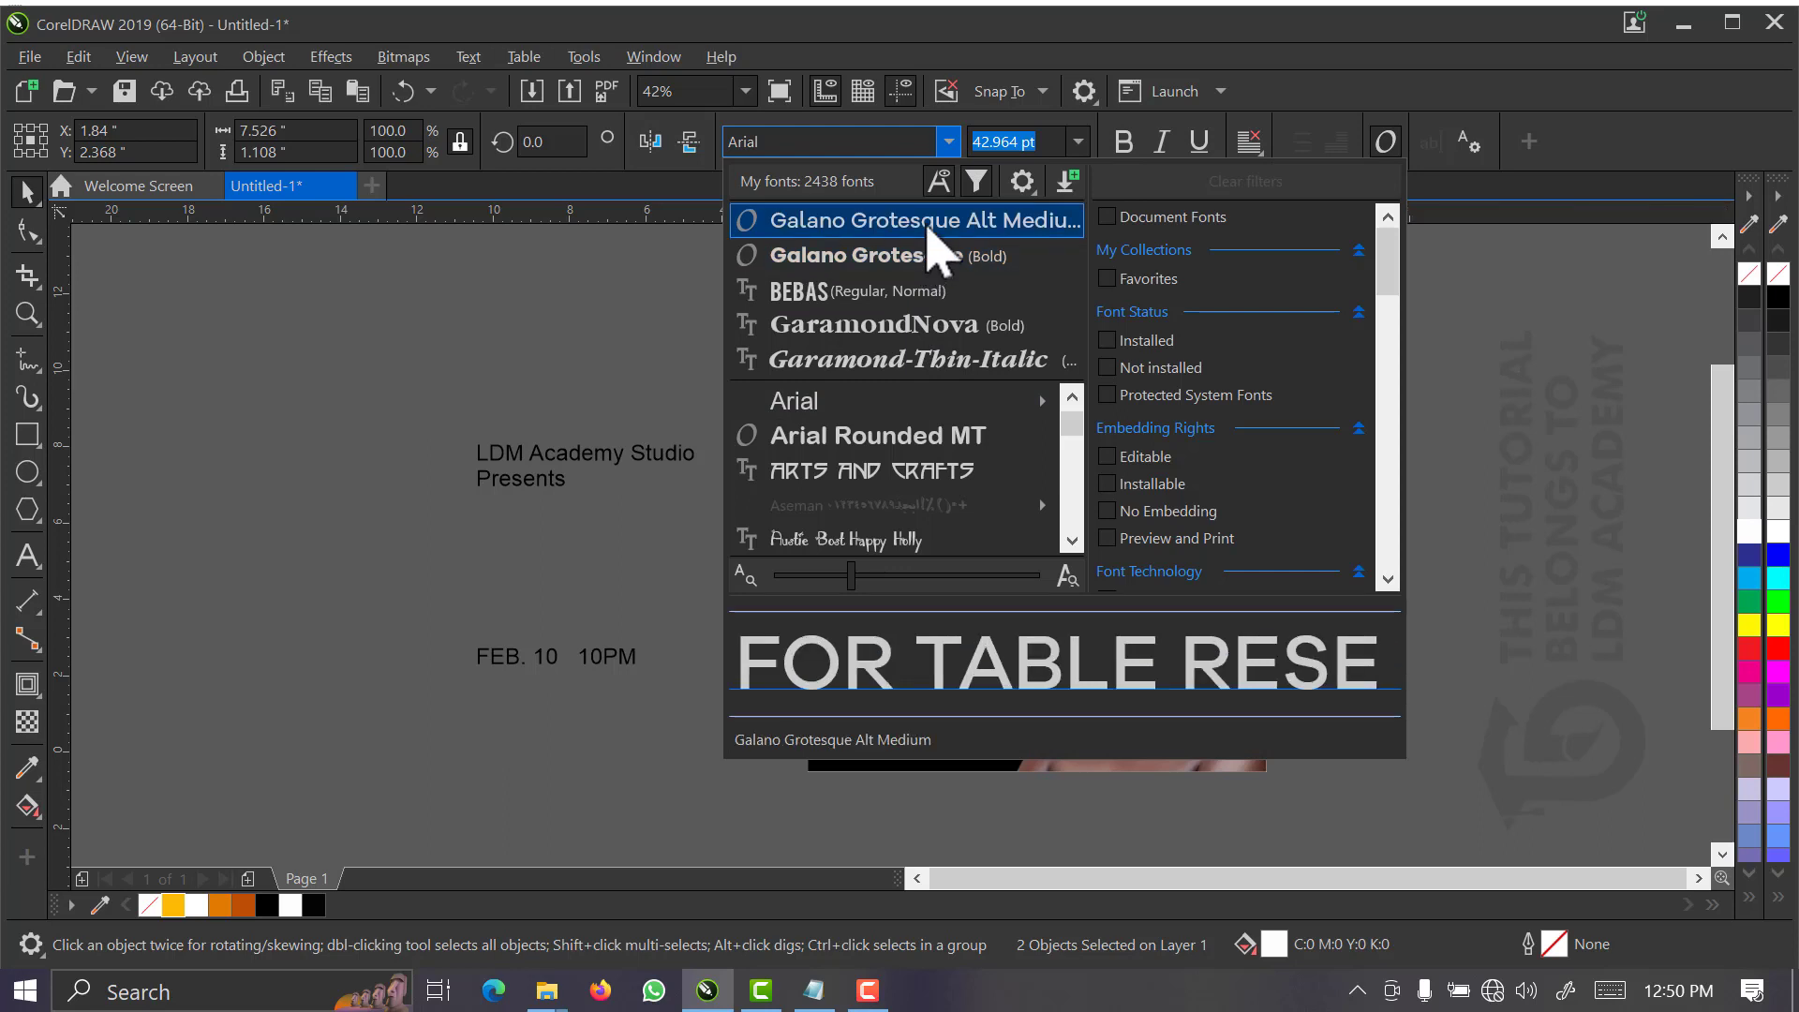
key("Escape")
key("z")
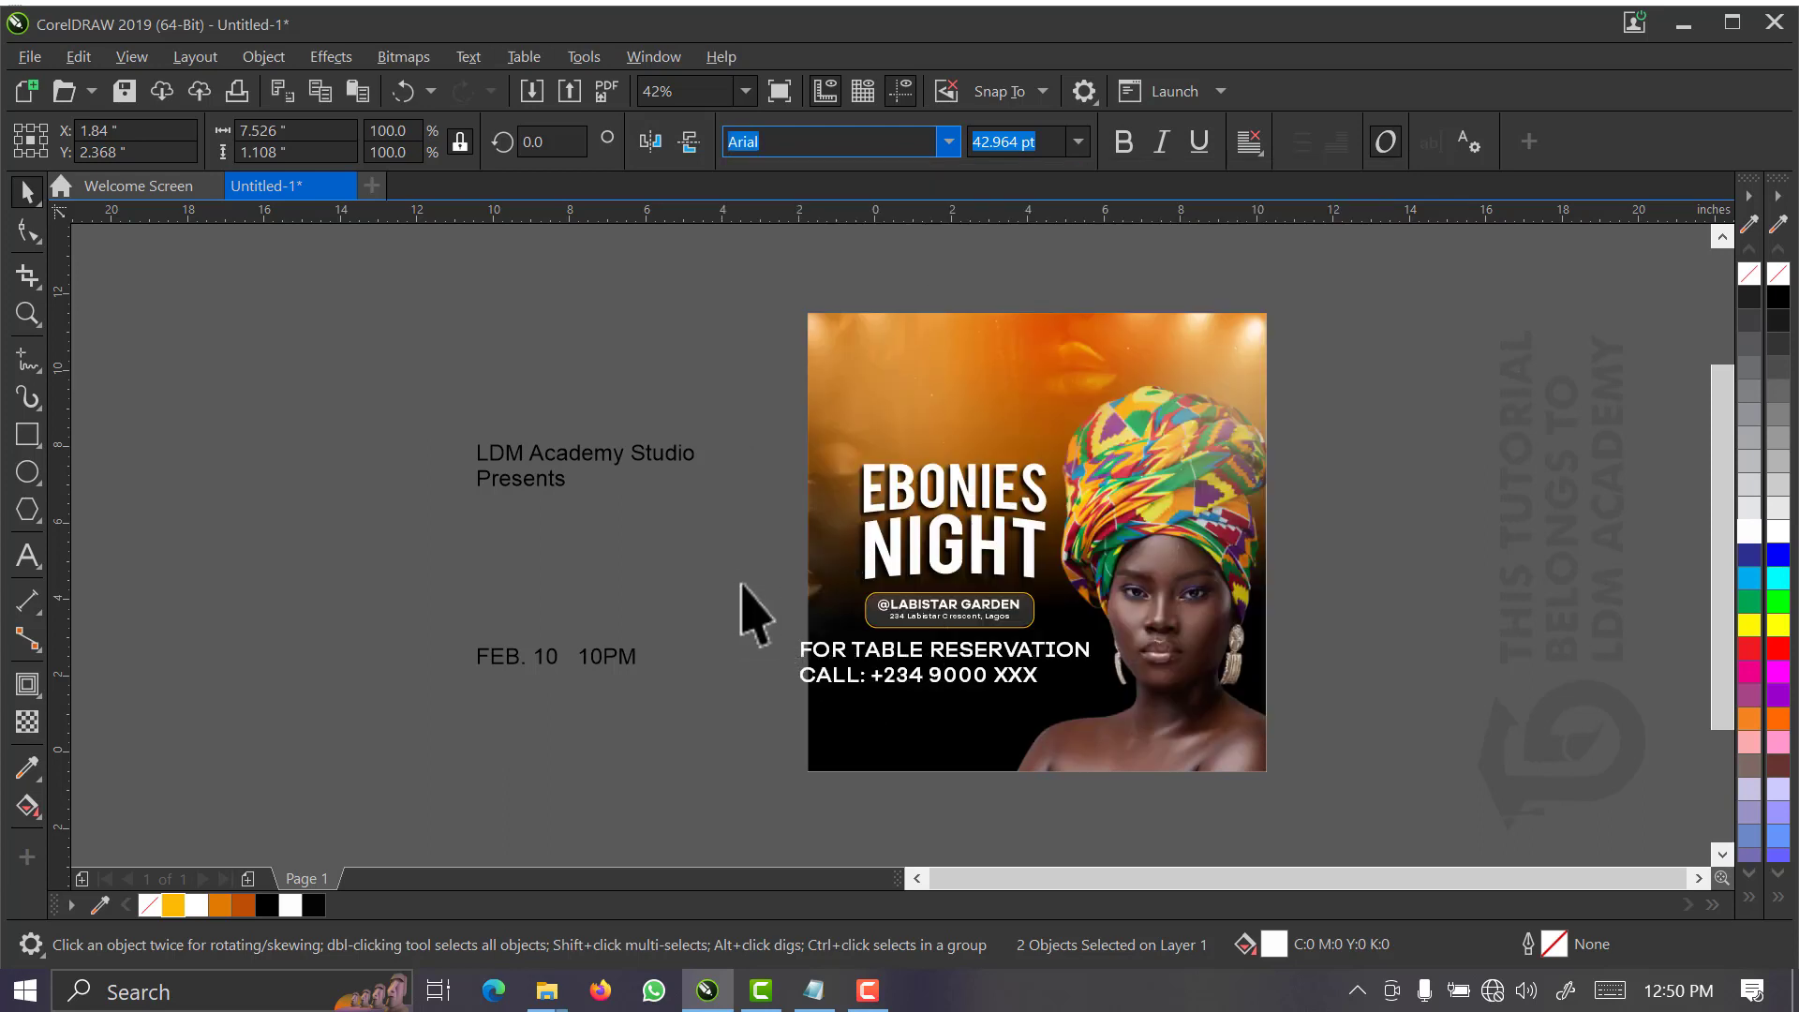
left_click_drag(735, 583, 1145, 771)
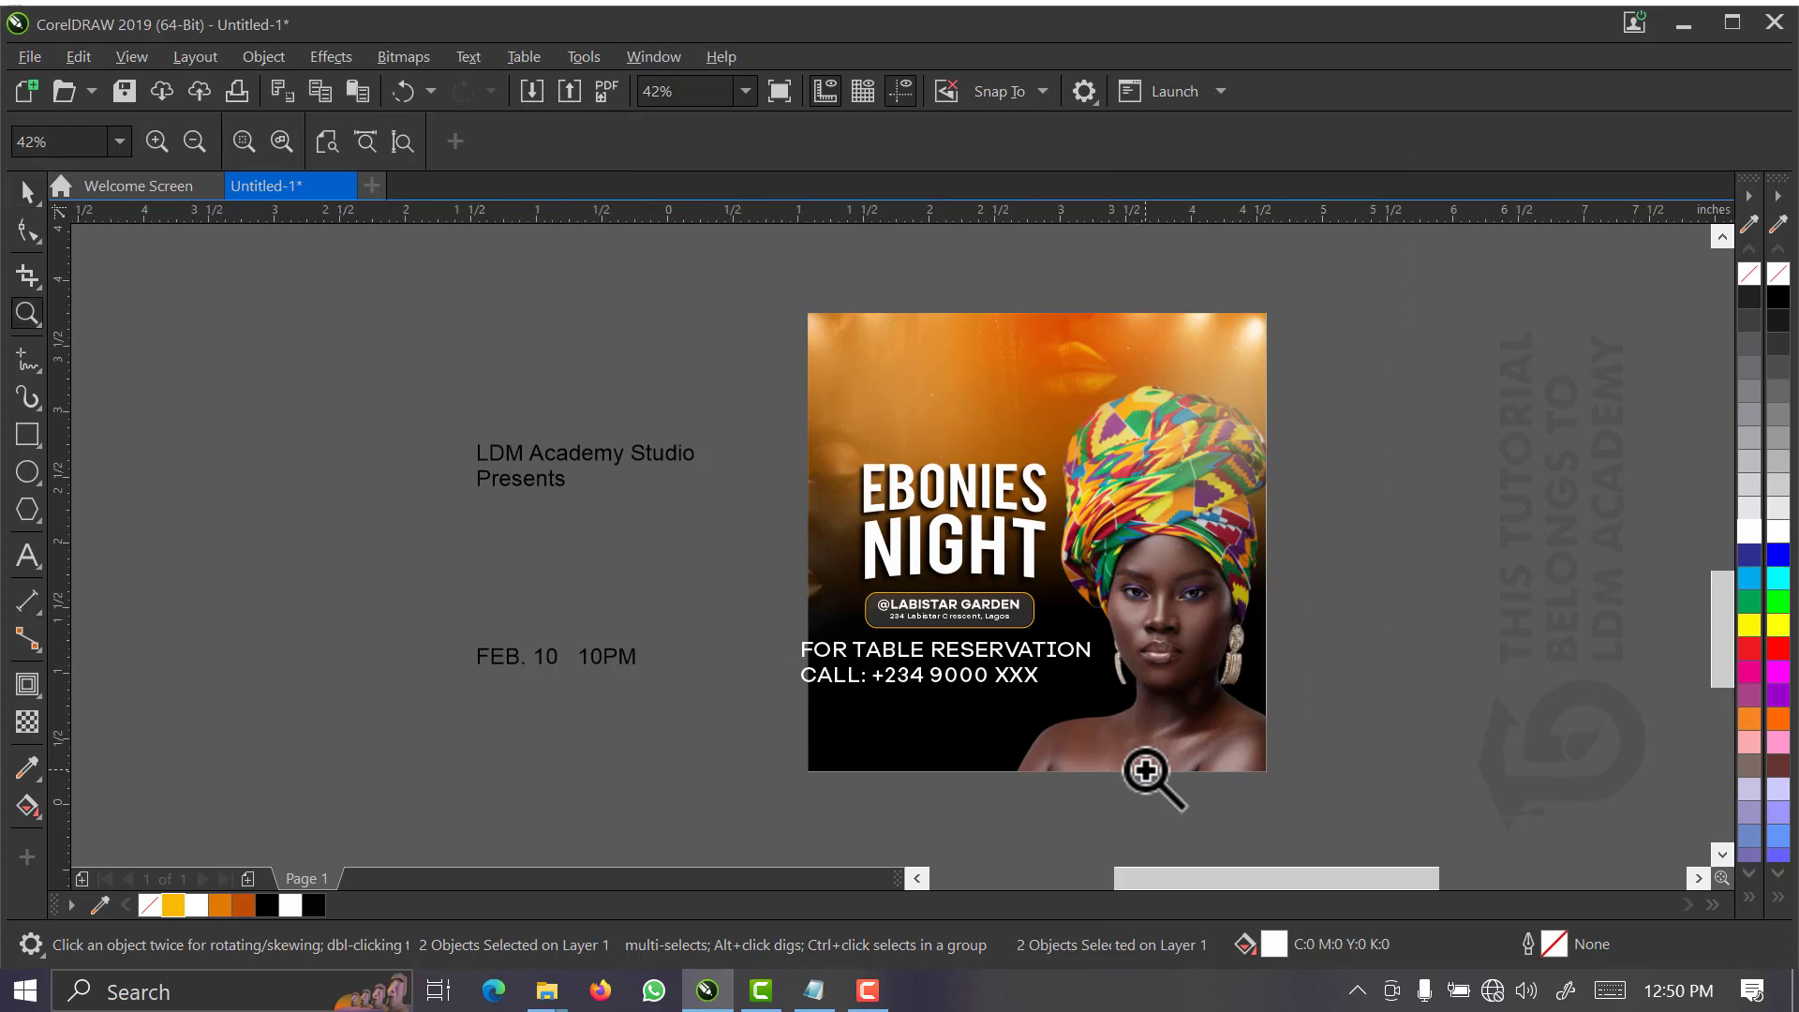
key("space")
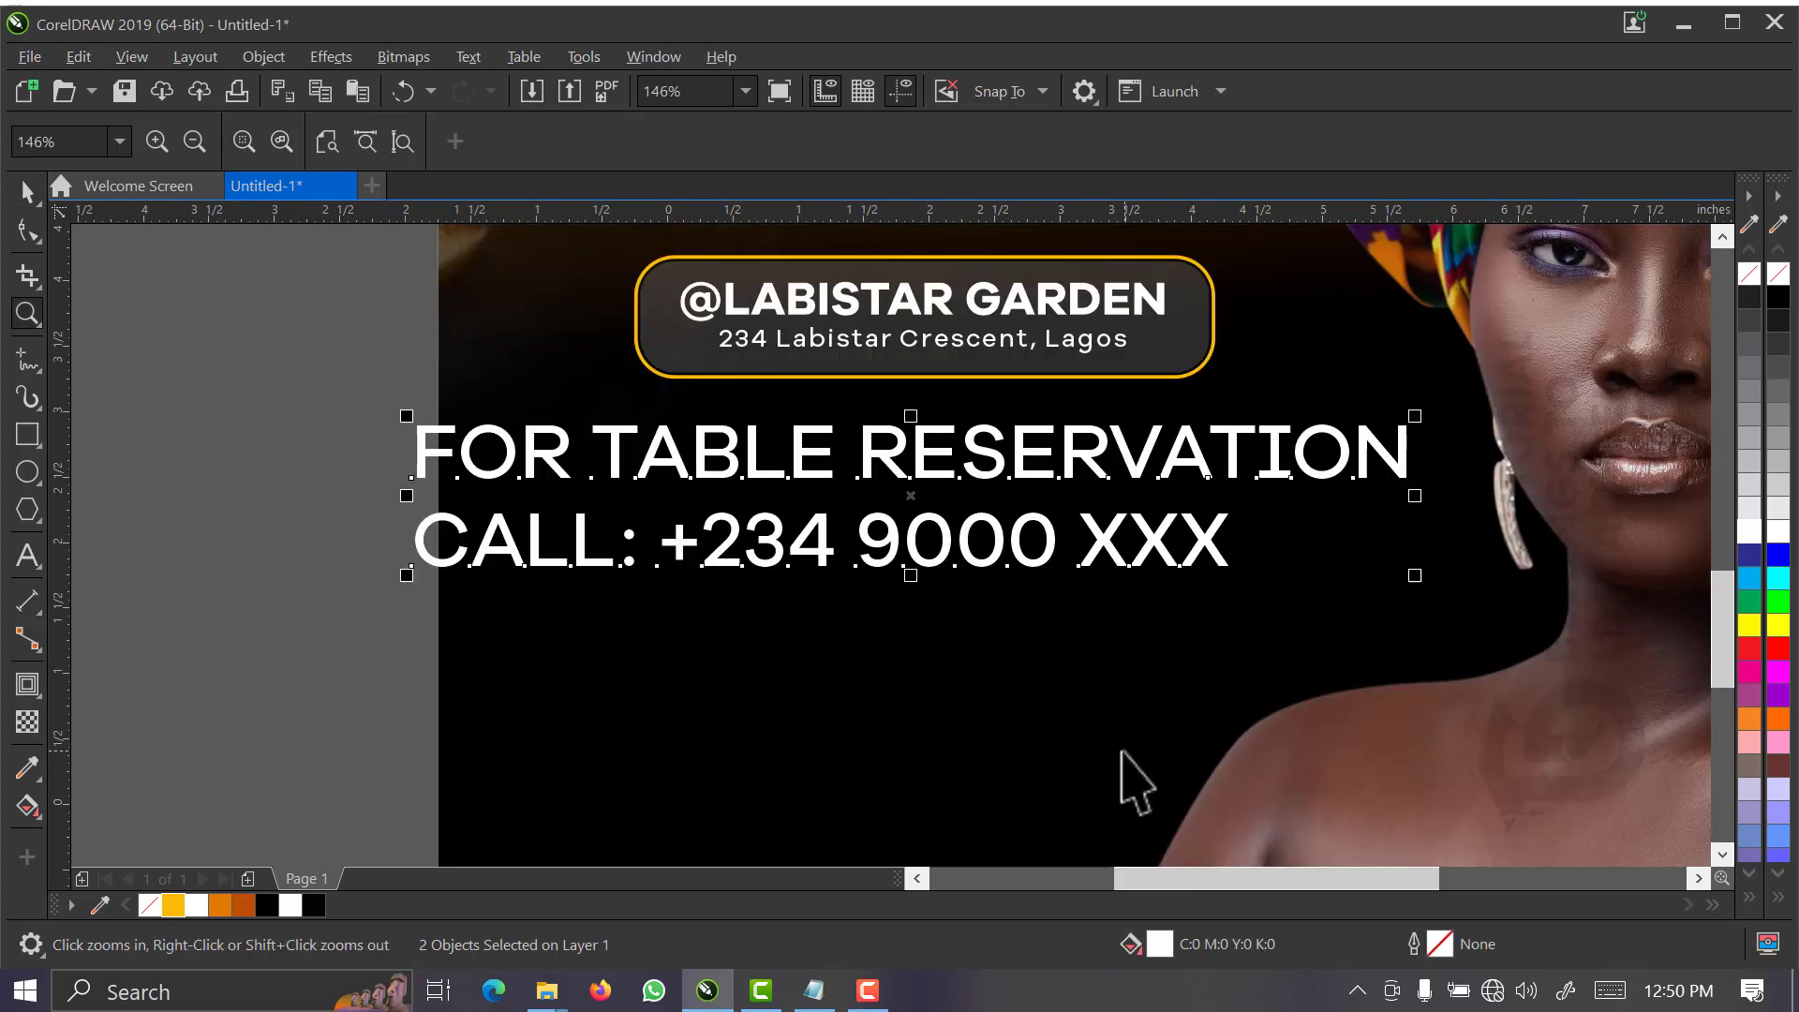
left_click_drag(510, 579, 551, 577)
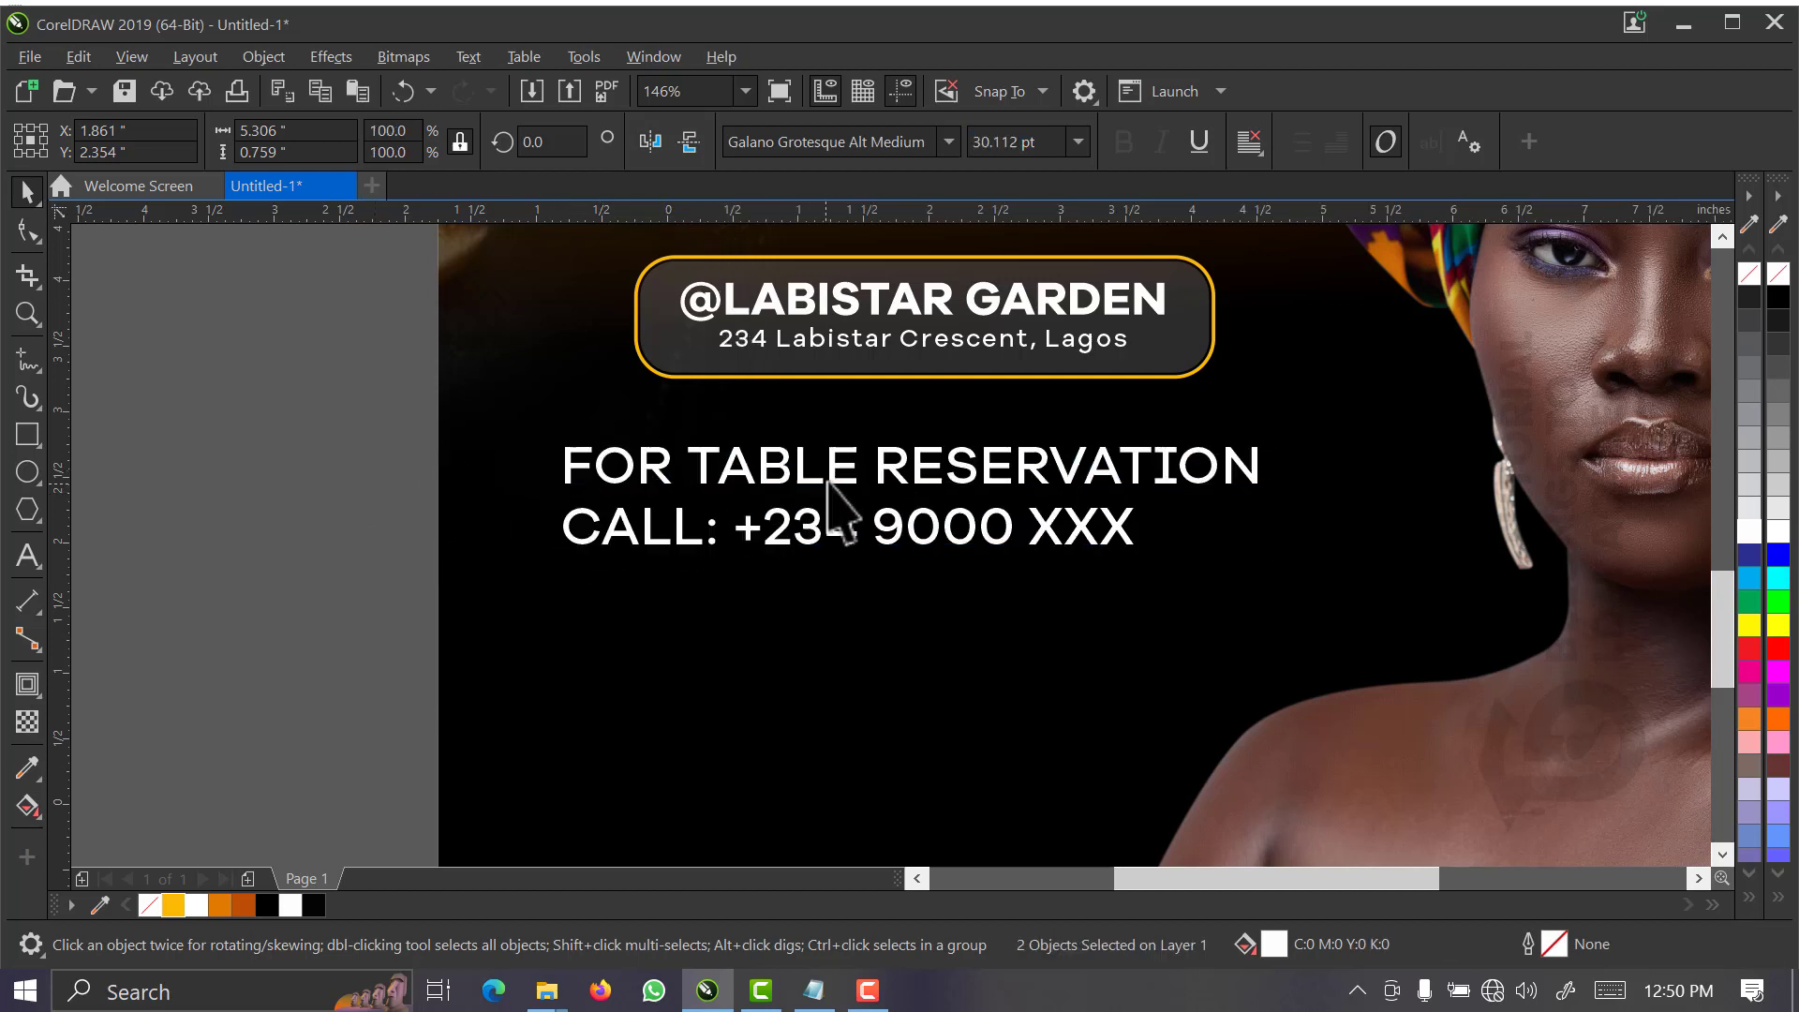
- Recolor the FOR TABLE RESERVATION line orange, #E17701
left_click(848, 482)
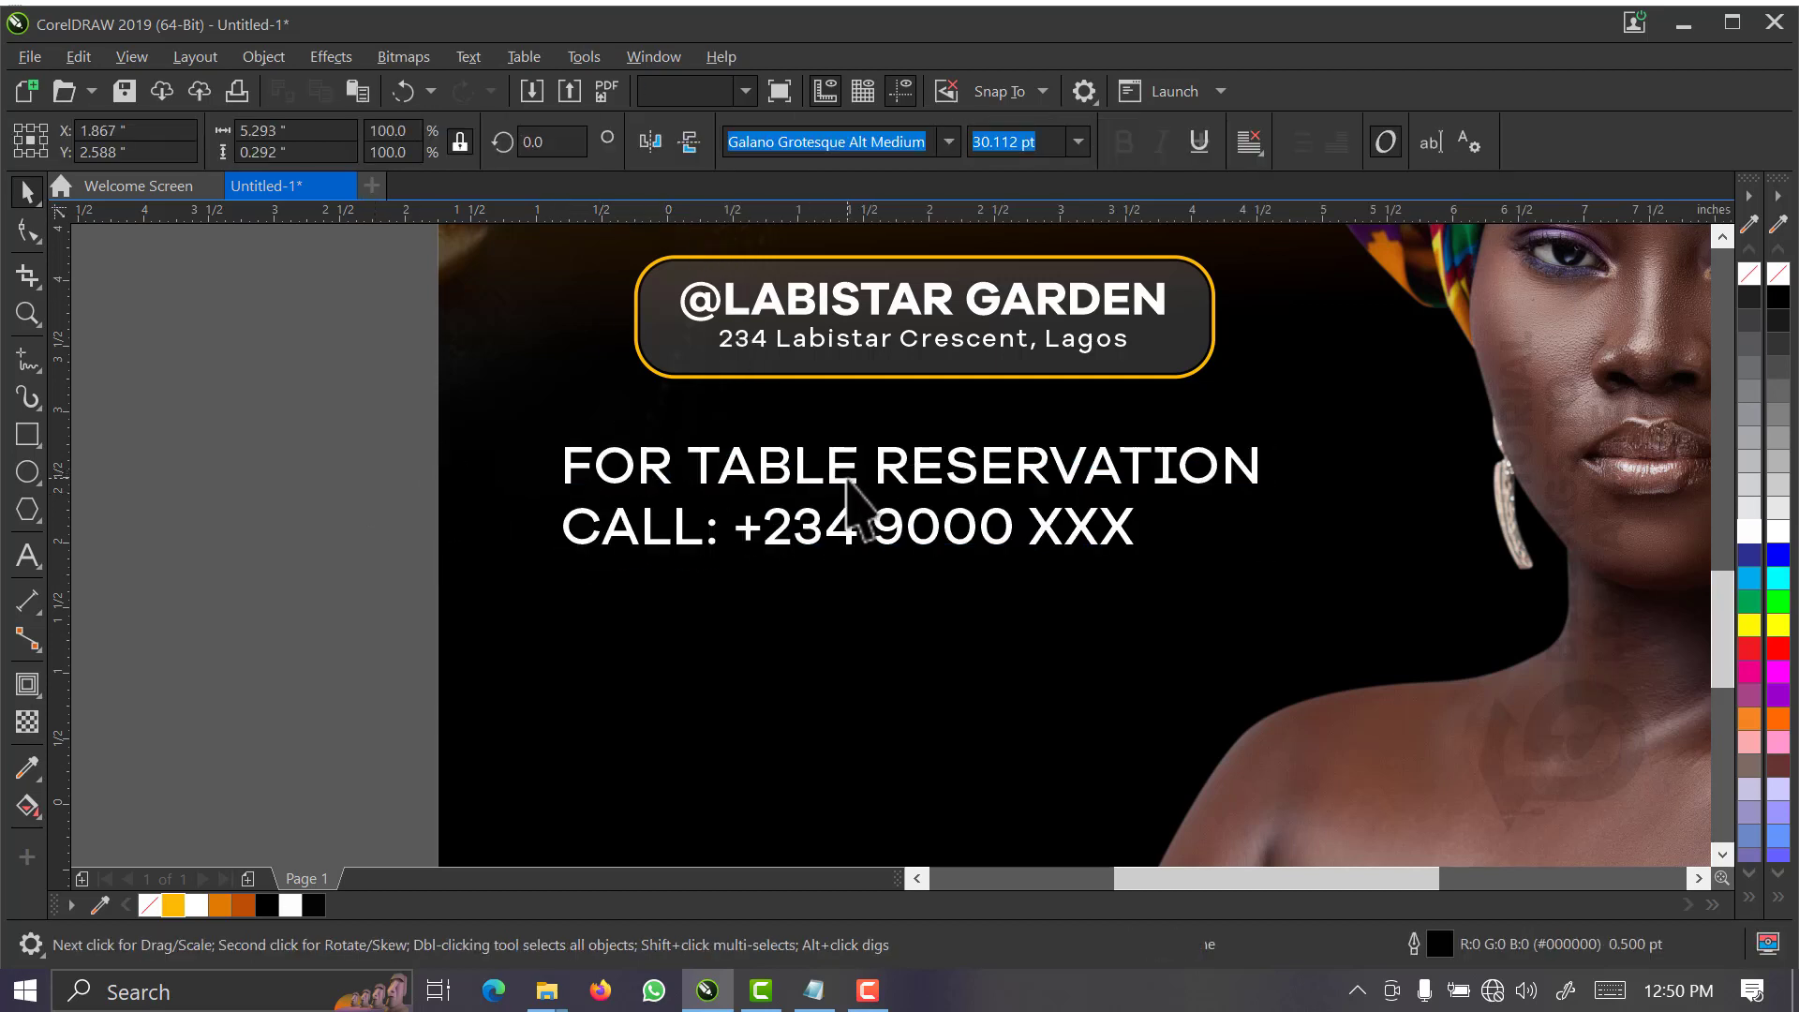
double_click(848, 482)
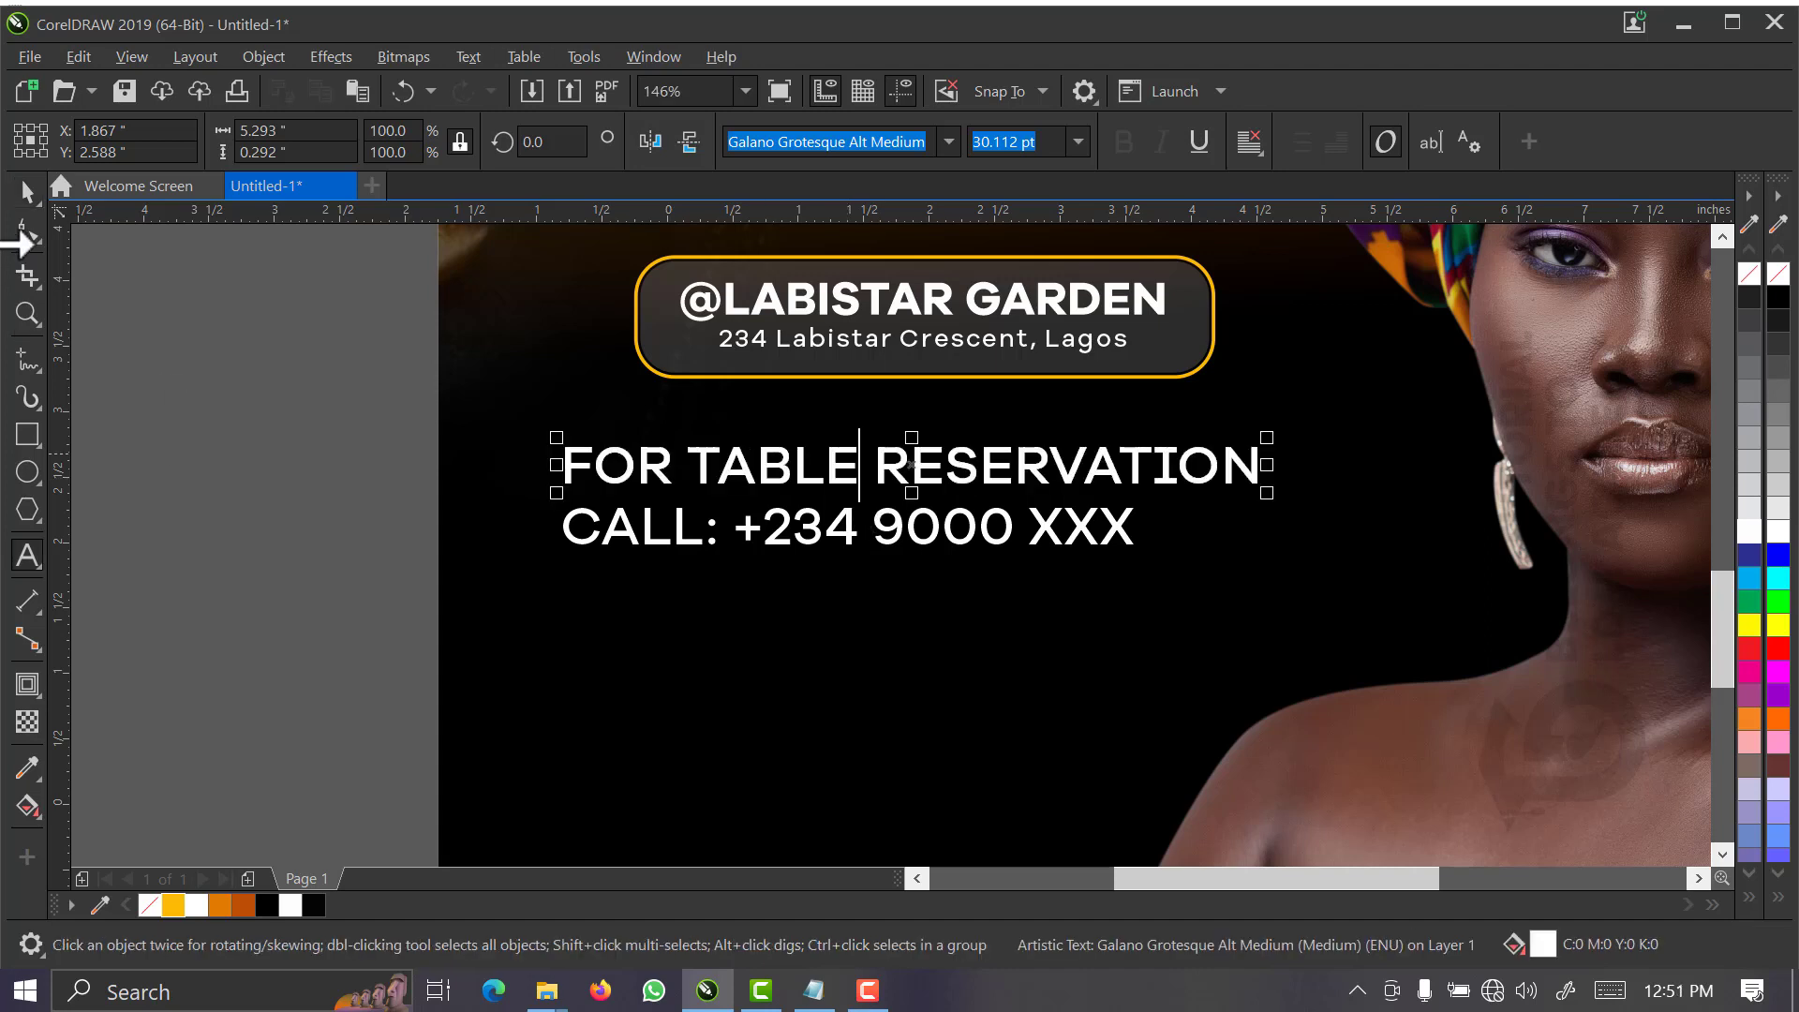
left_click(23, 236)
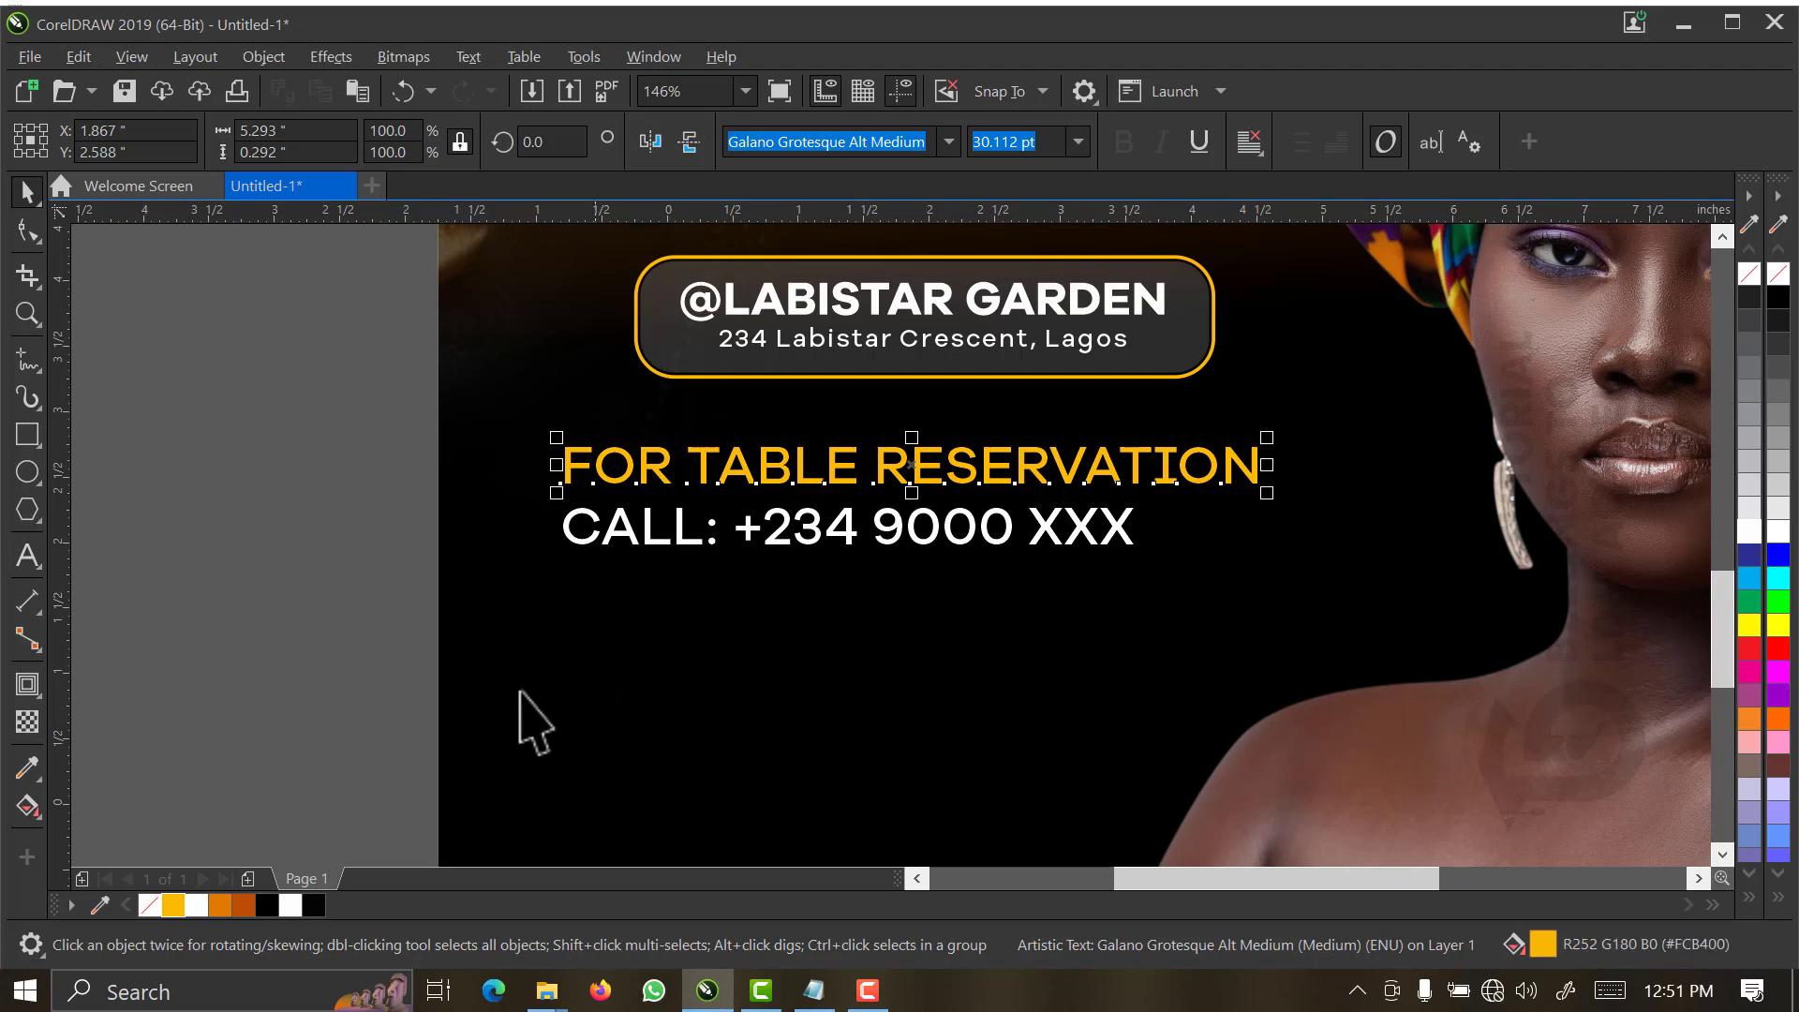
left_click(222, 905)
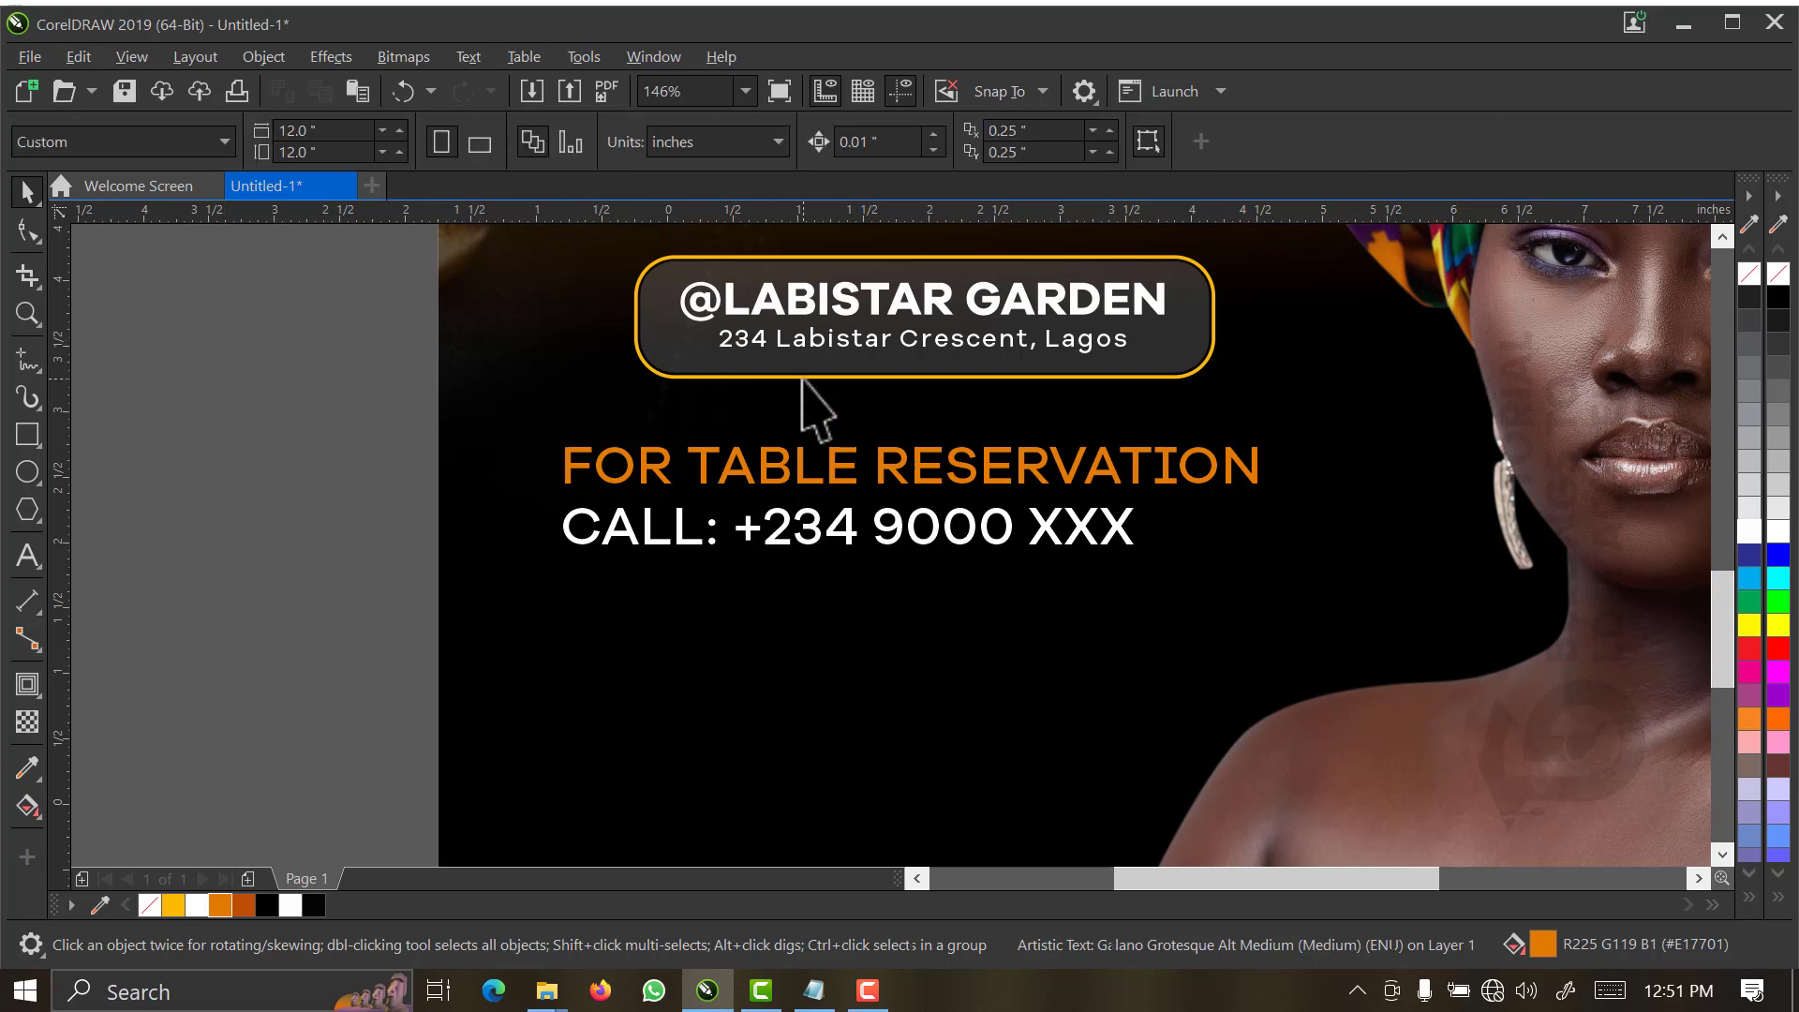
- Ungroup the venue label and recolor only its thin outer ring orange, #E17701
left_click(812, 379)
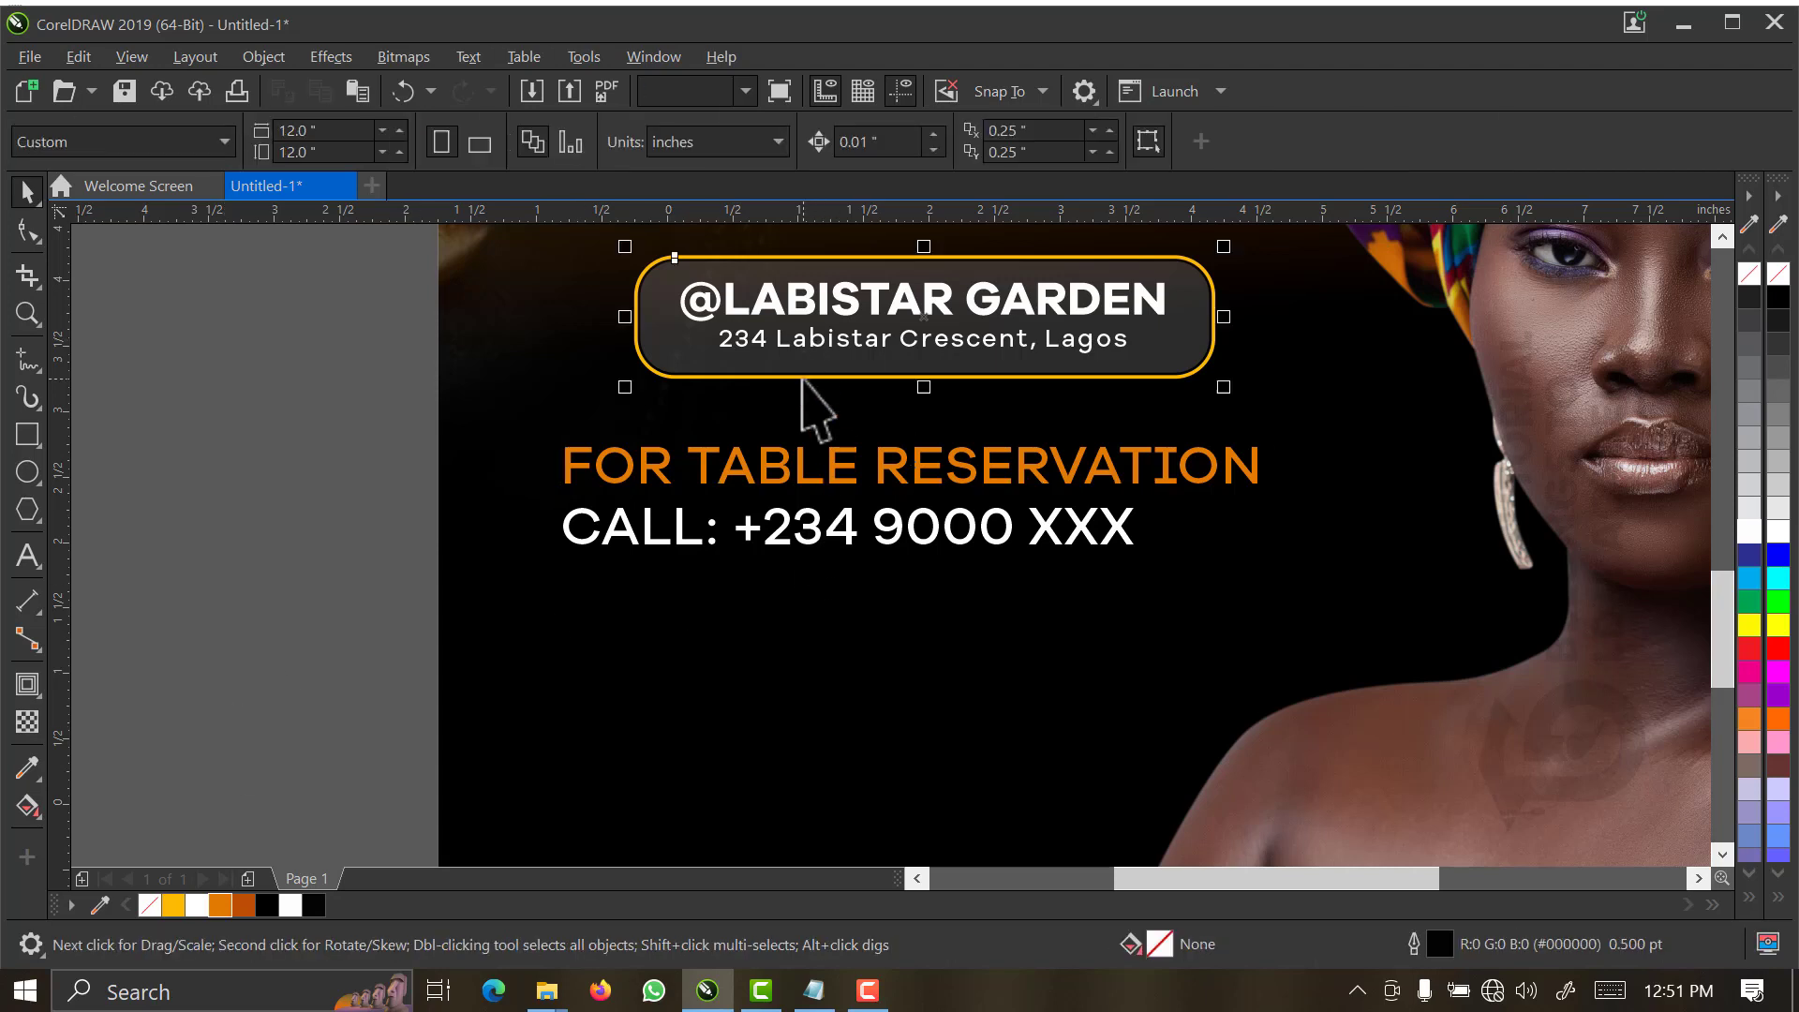
left_click(220, 905)
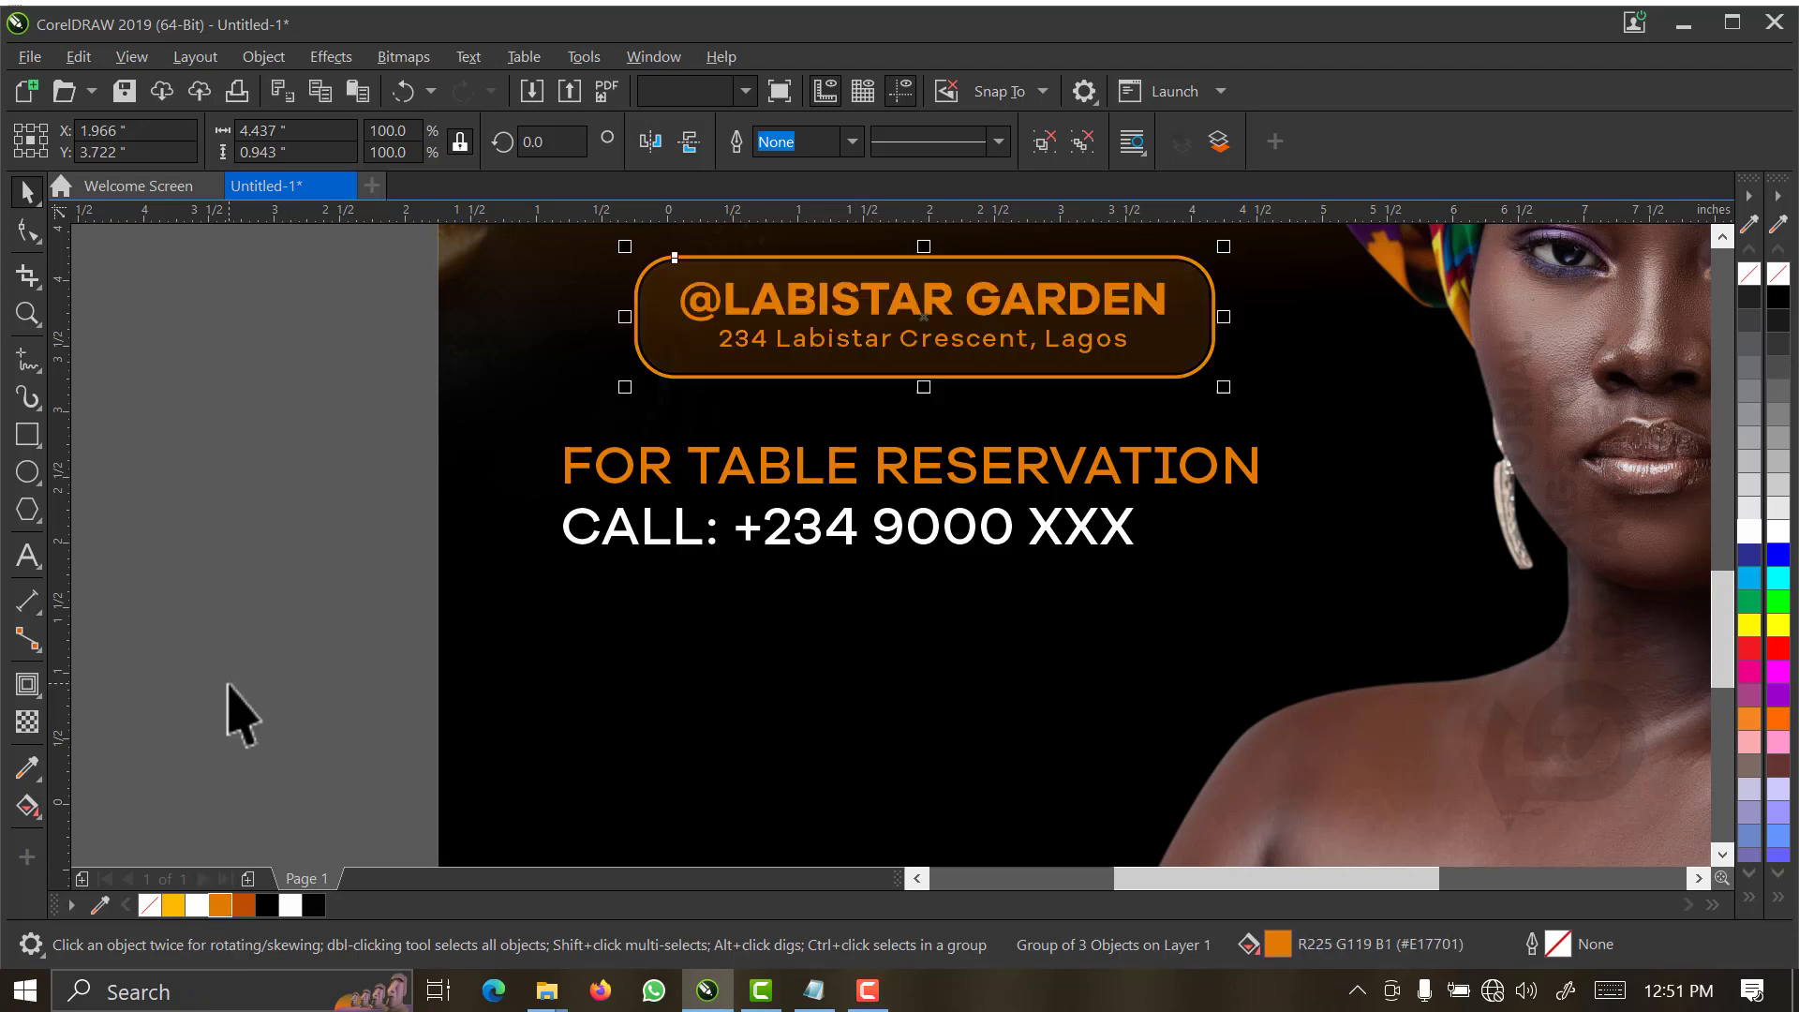
key("ctrl+z")
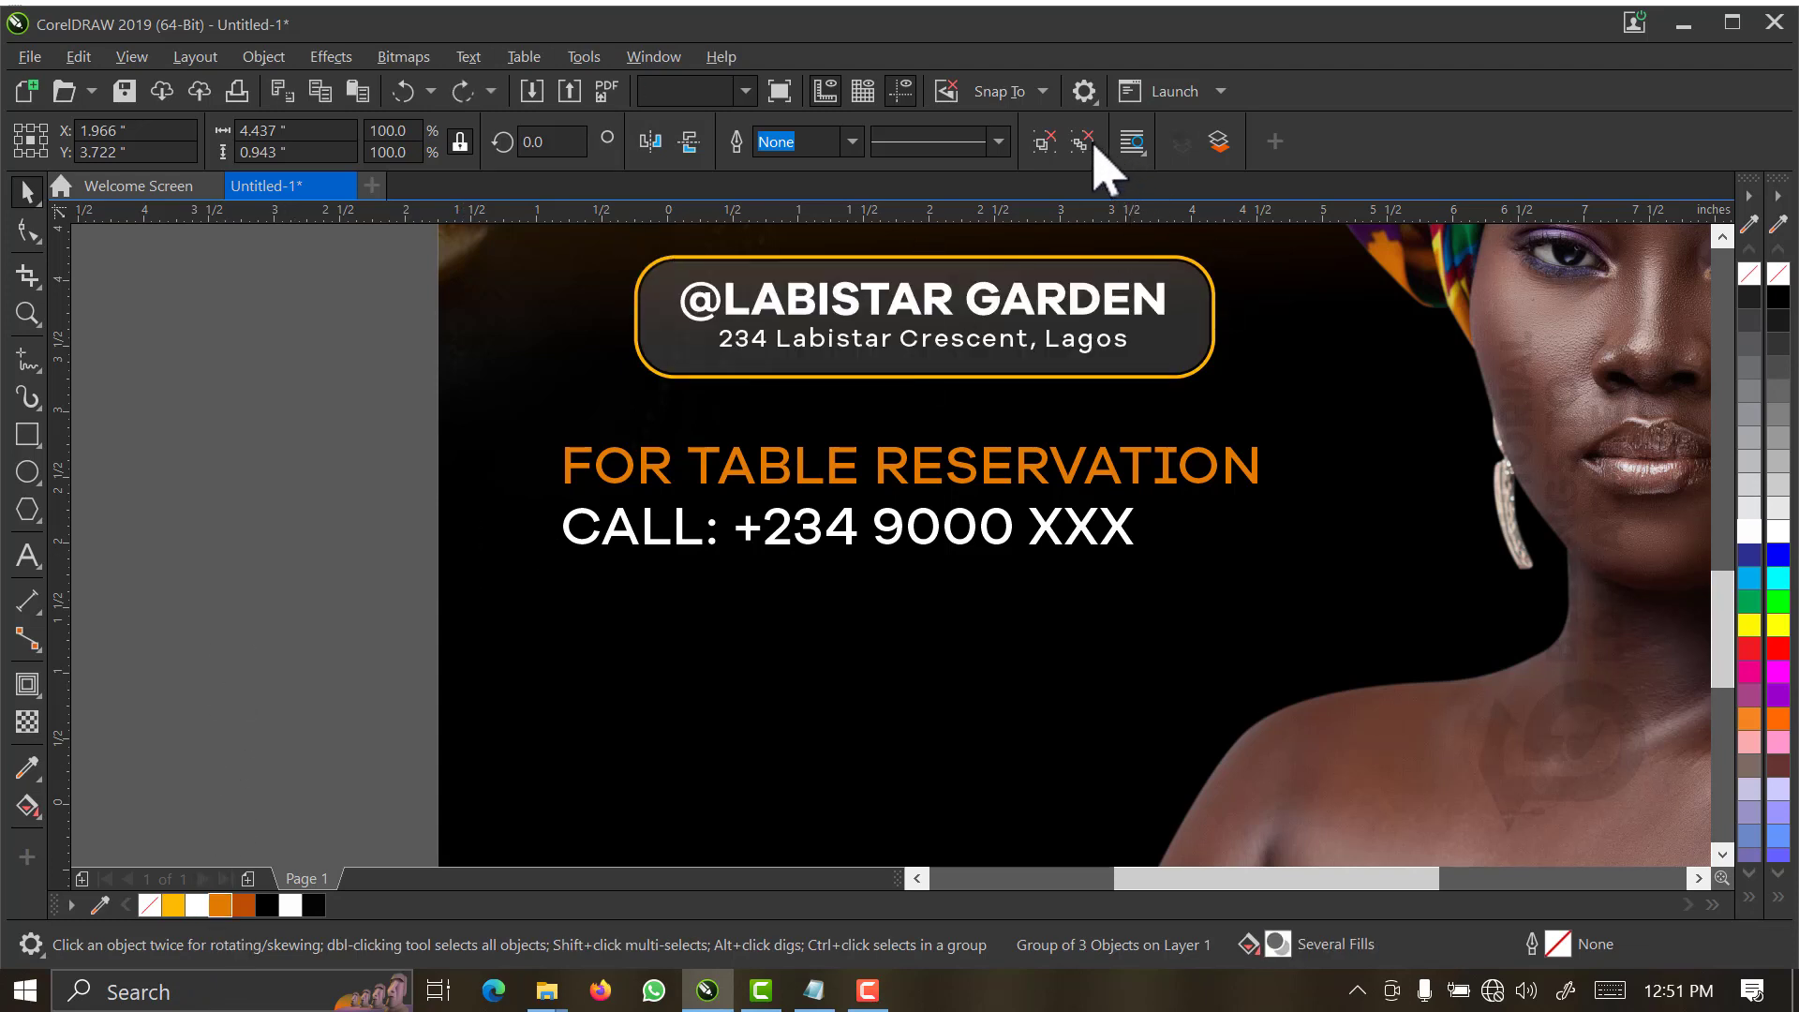
left_click(1040, 150)
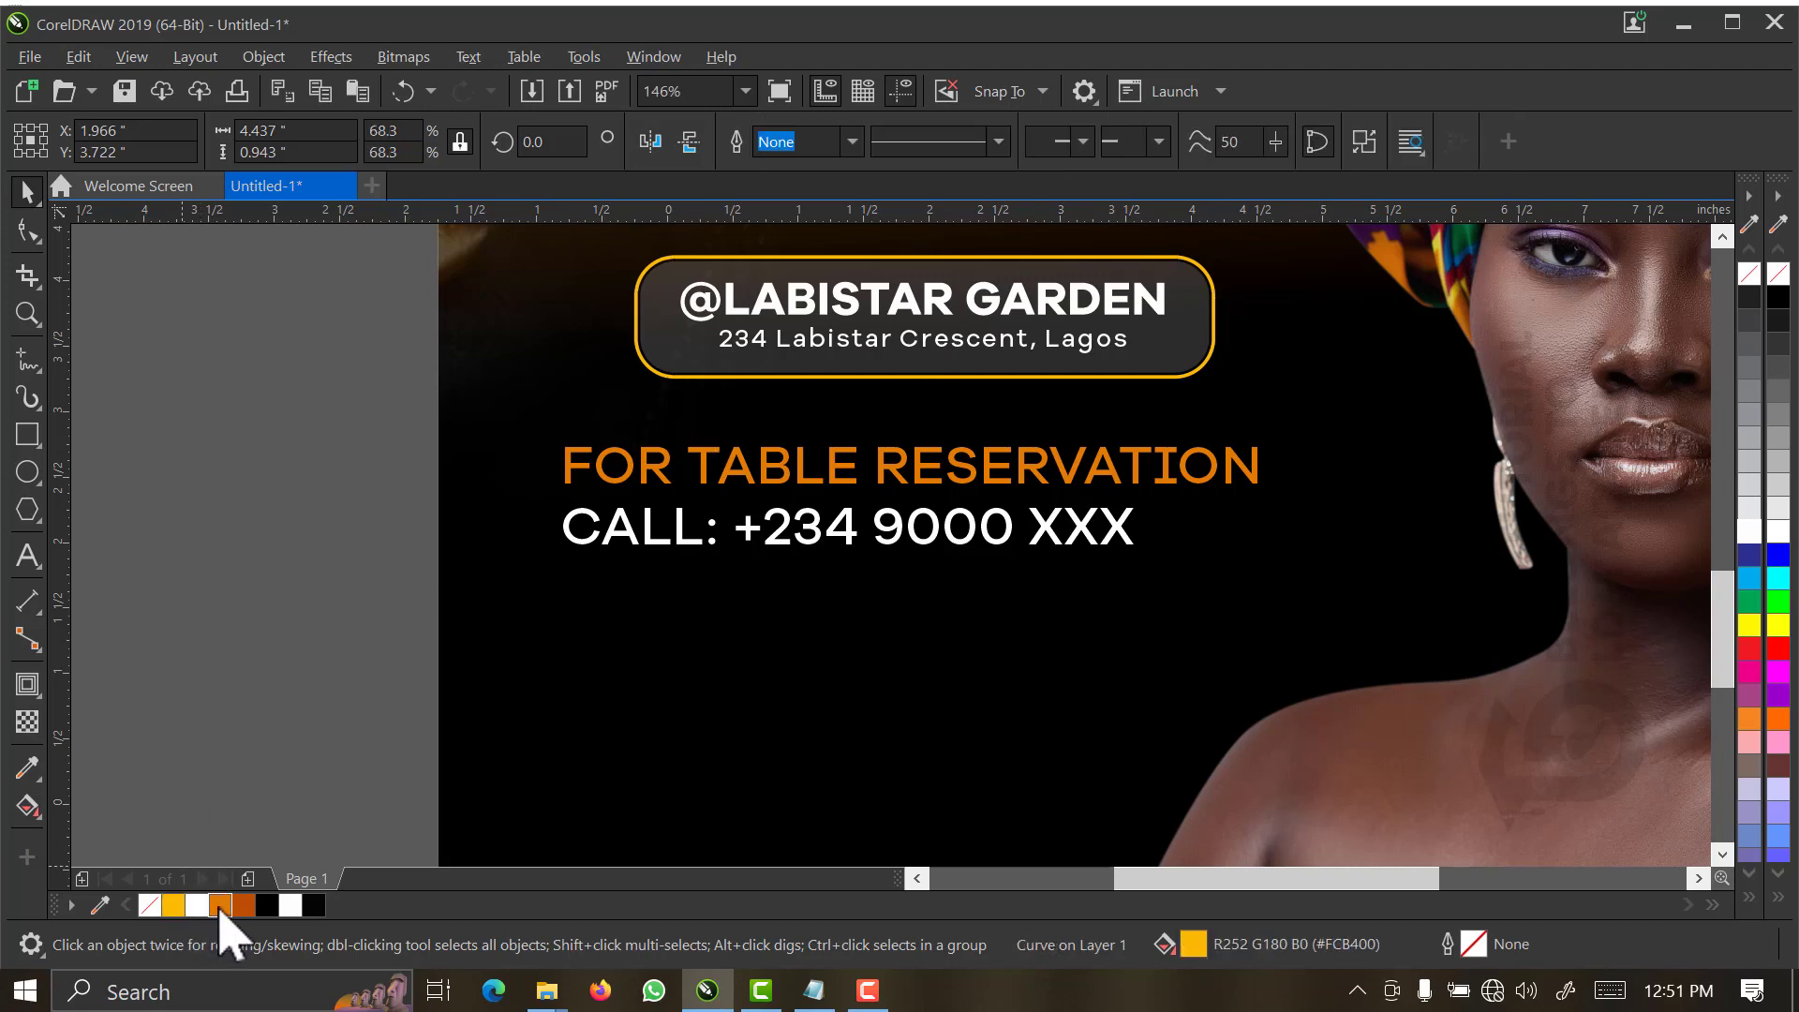
- Recolor only the word CALL: in the phone line orange, #E17701, leaving the number white
left_click(727, 551)
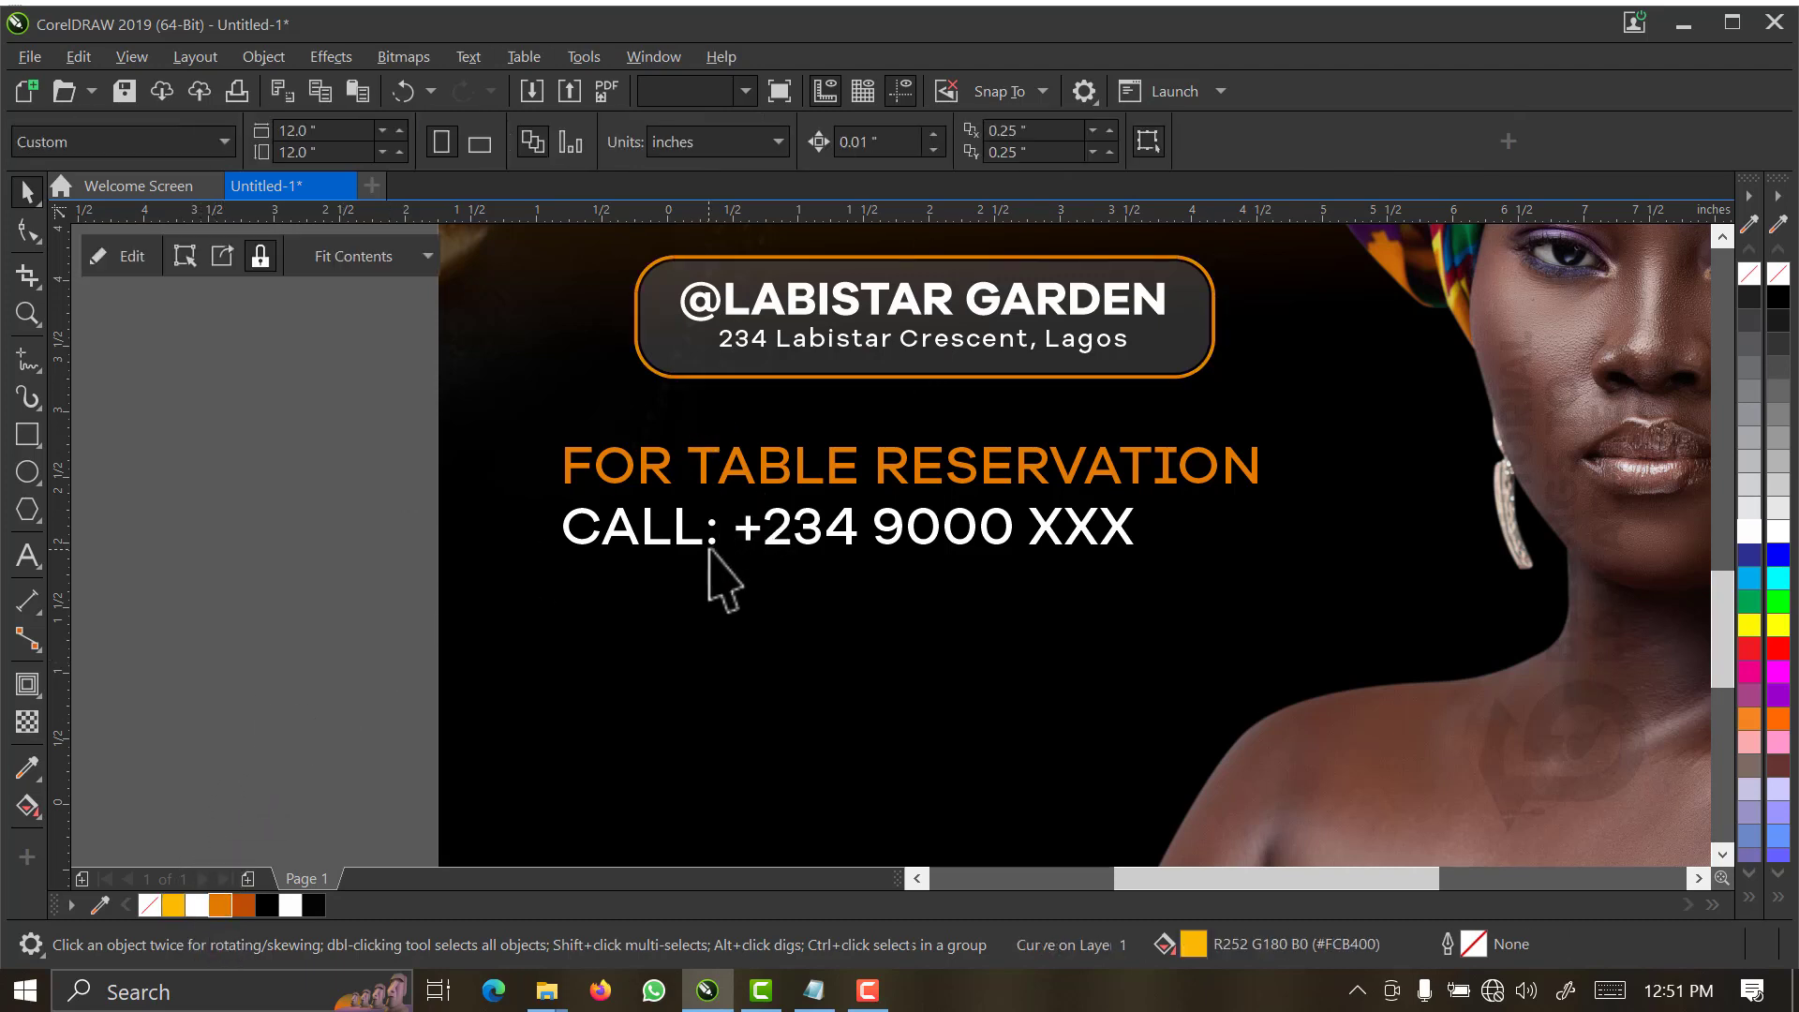
left_click_drag(718, 536, 543, 551)
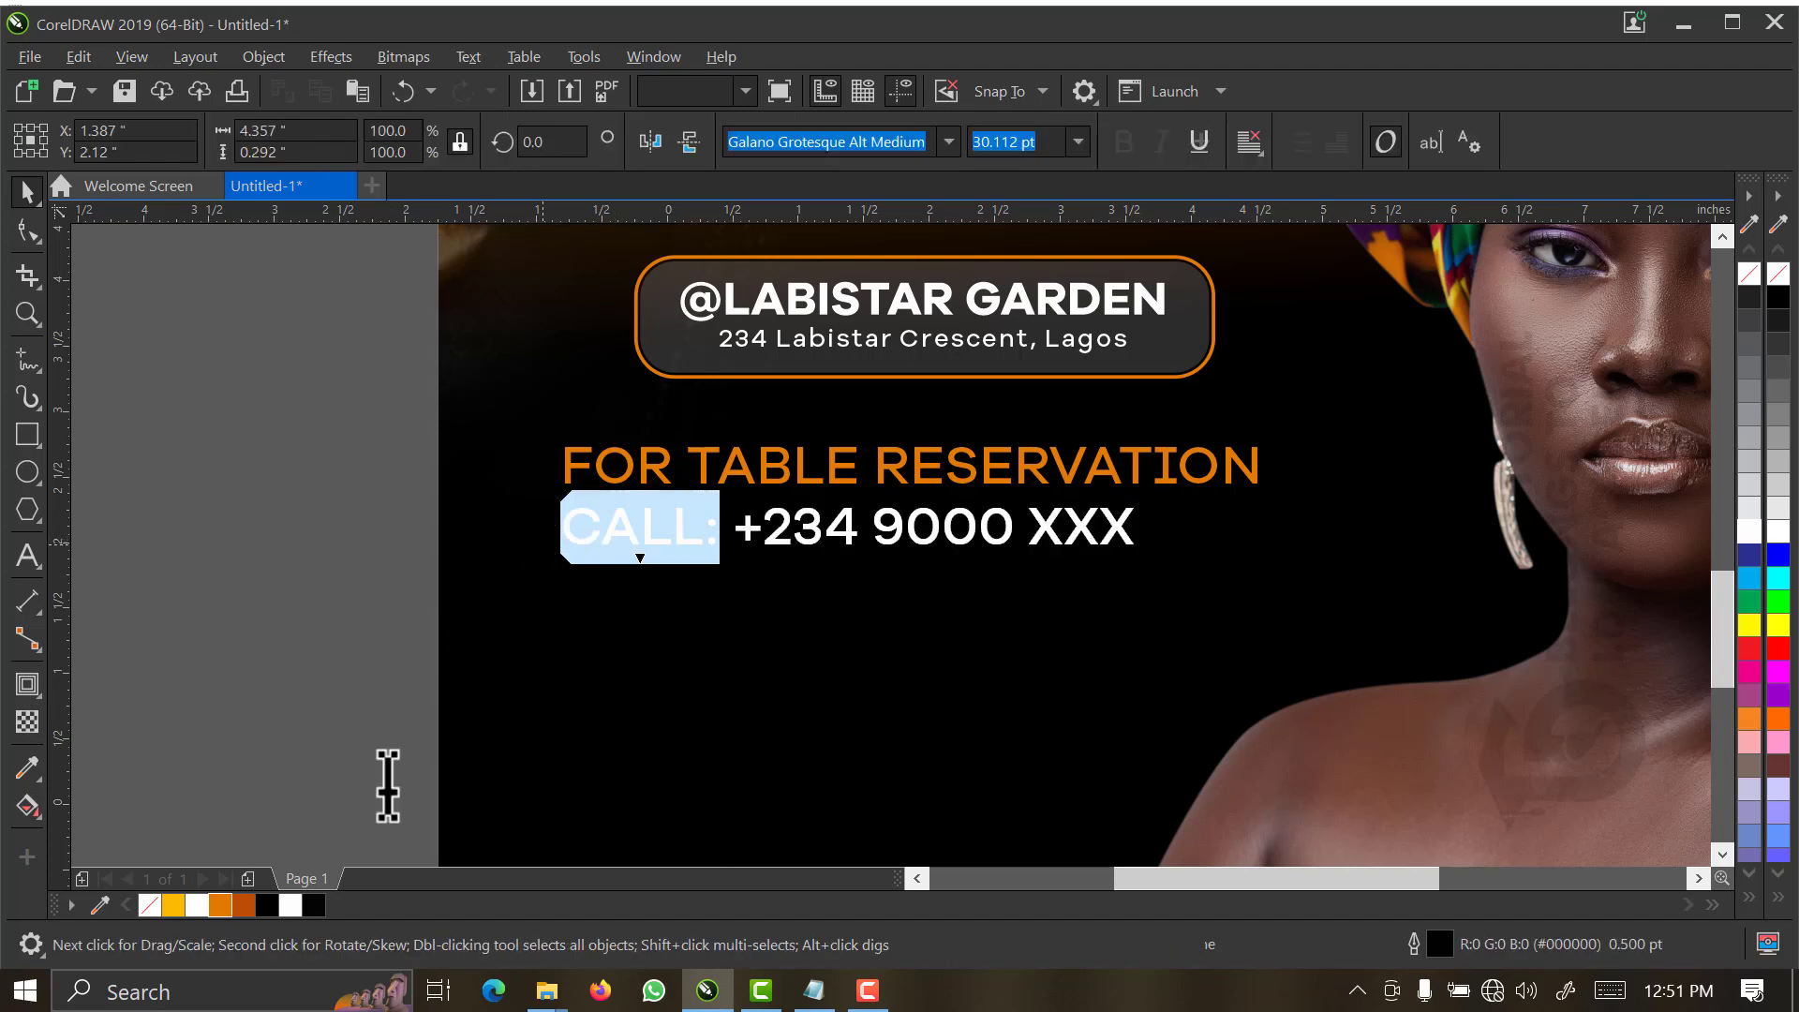
left_click(221, 906)
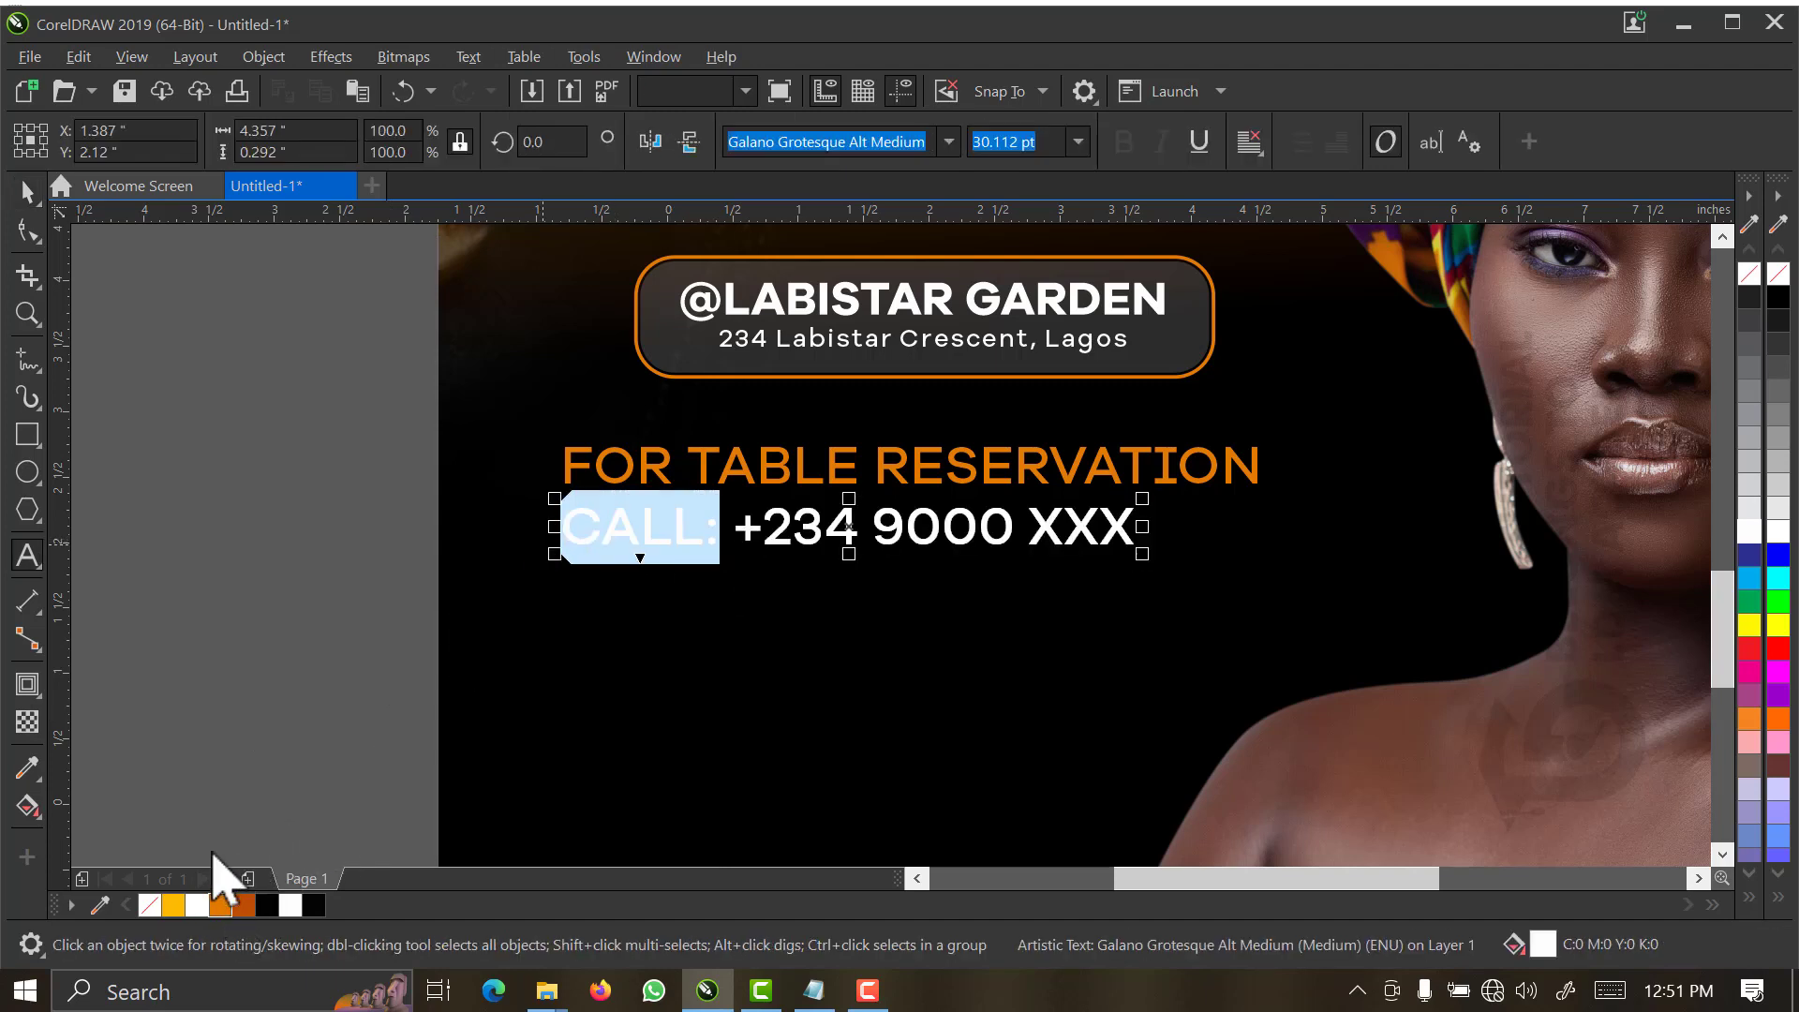
left_click(27, 191)
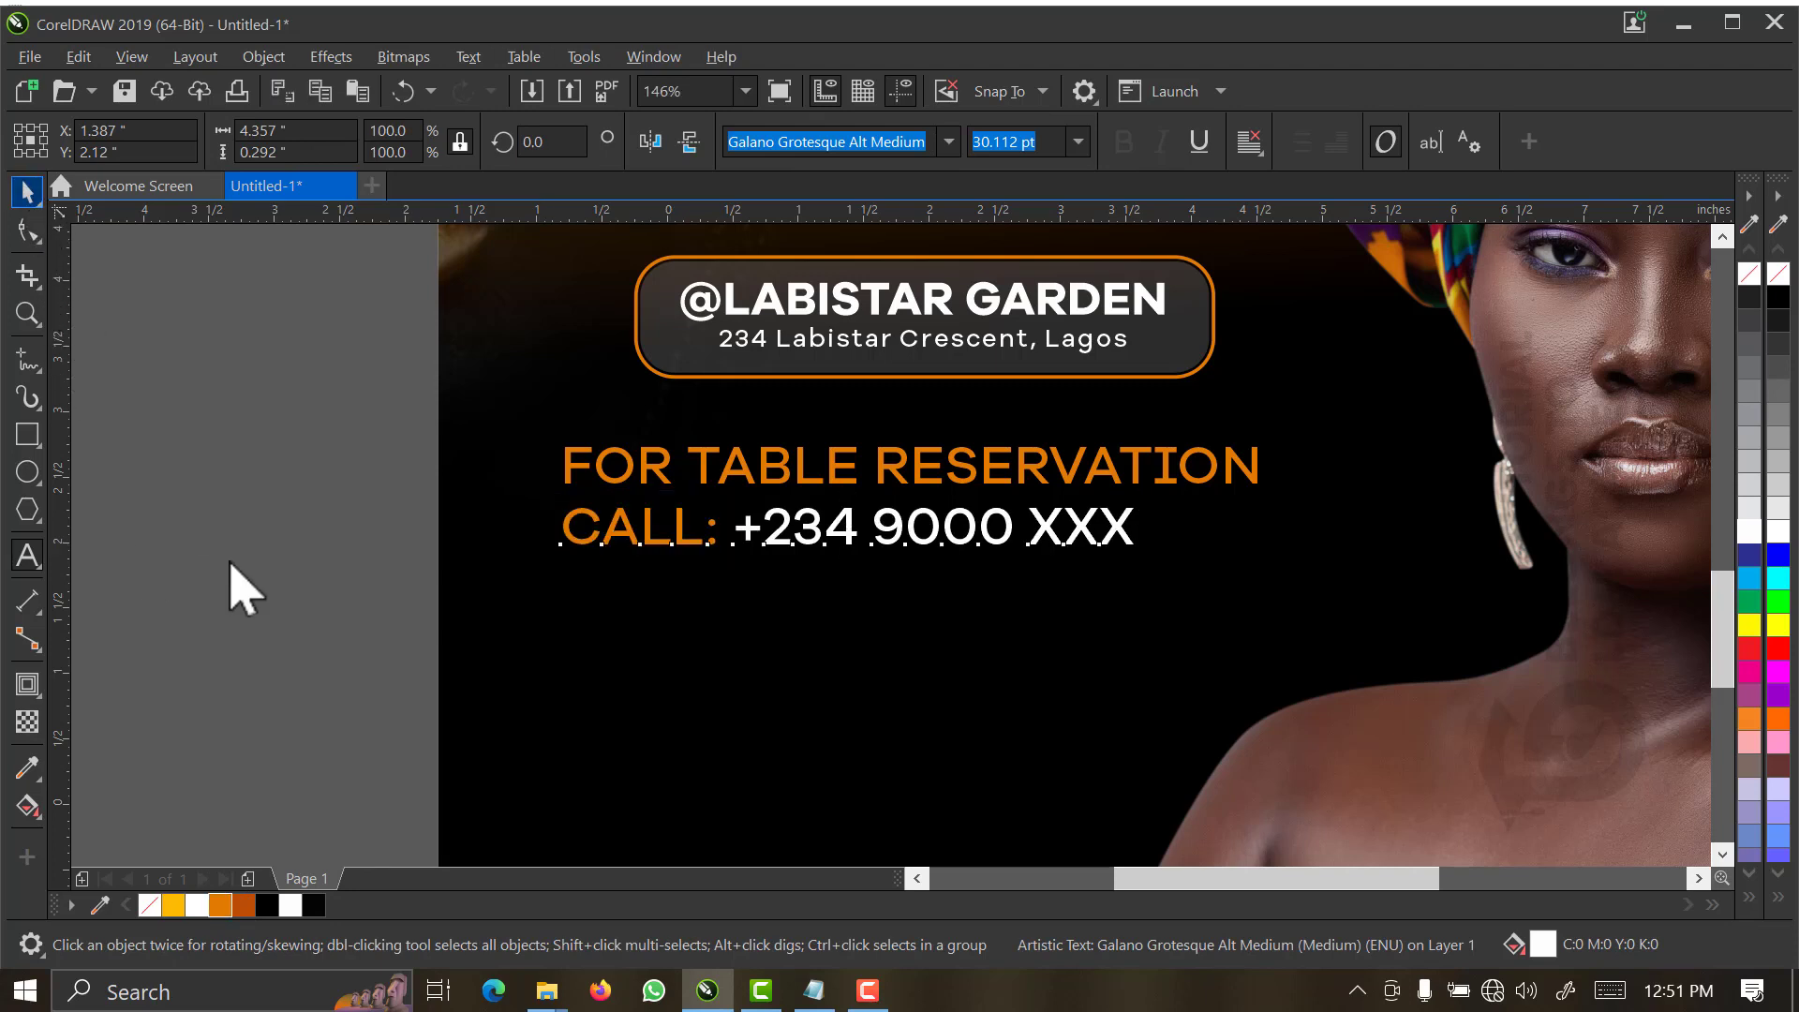
left_click(289, 557)
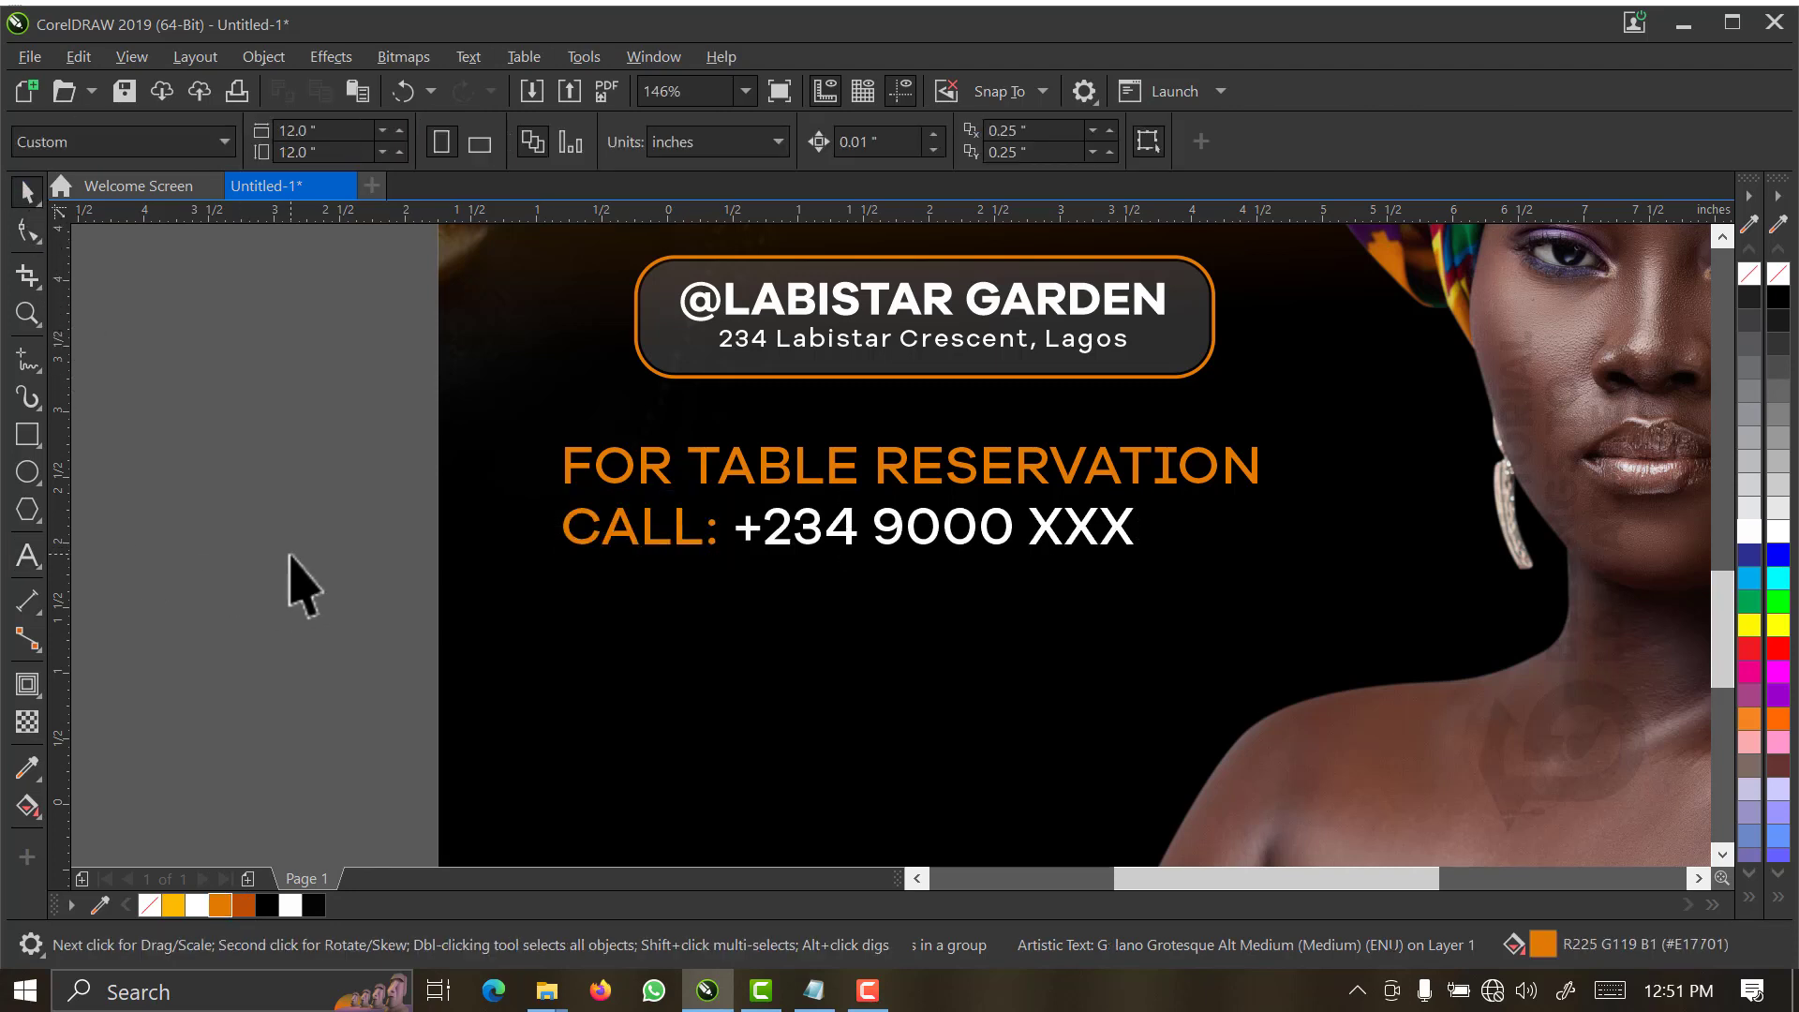
- Center the phone line horizontally under the FOR TABLE RESERVATION line
left_click_drag(335, 390, 1467, 679)
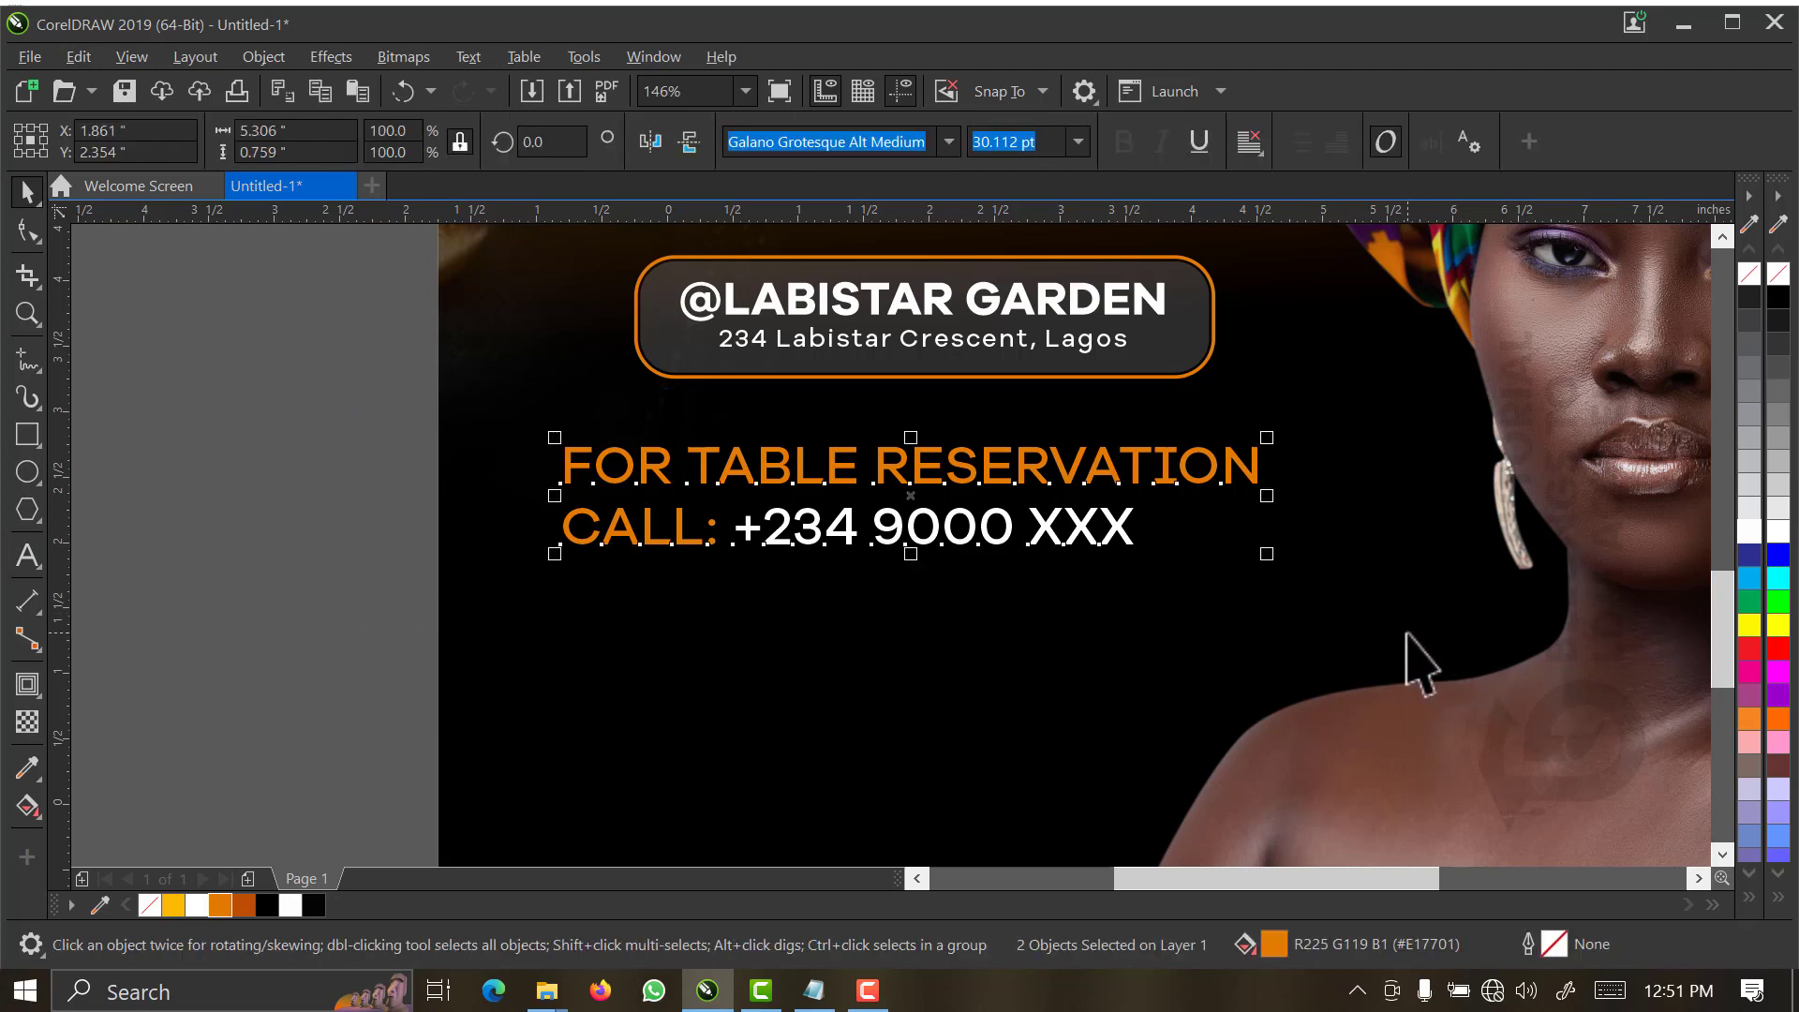
key("ctrl+e")
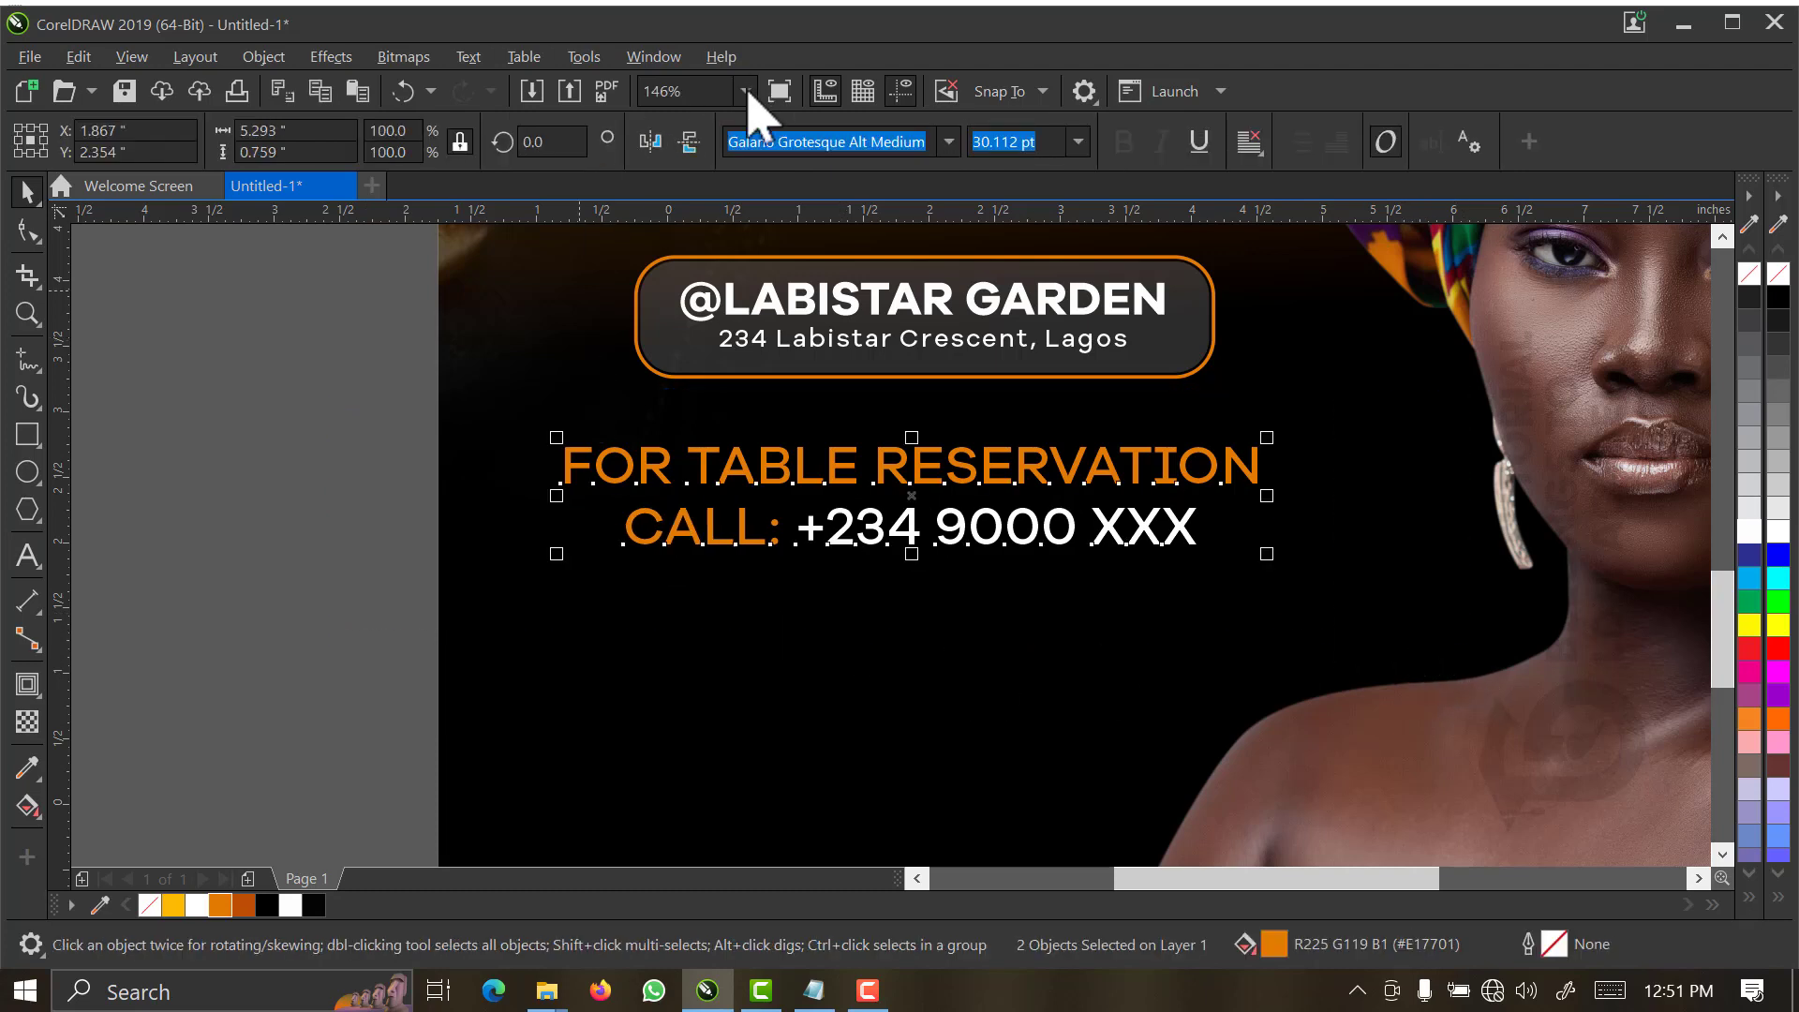
left_click(745, 91)
left_click(725, 159)
- Recolor the FOR TABLE RESERVATION line, the word CALL: and the venue label's ring golden yellow, #FCB400
left_click(871, 618)
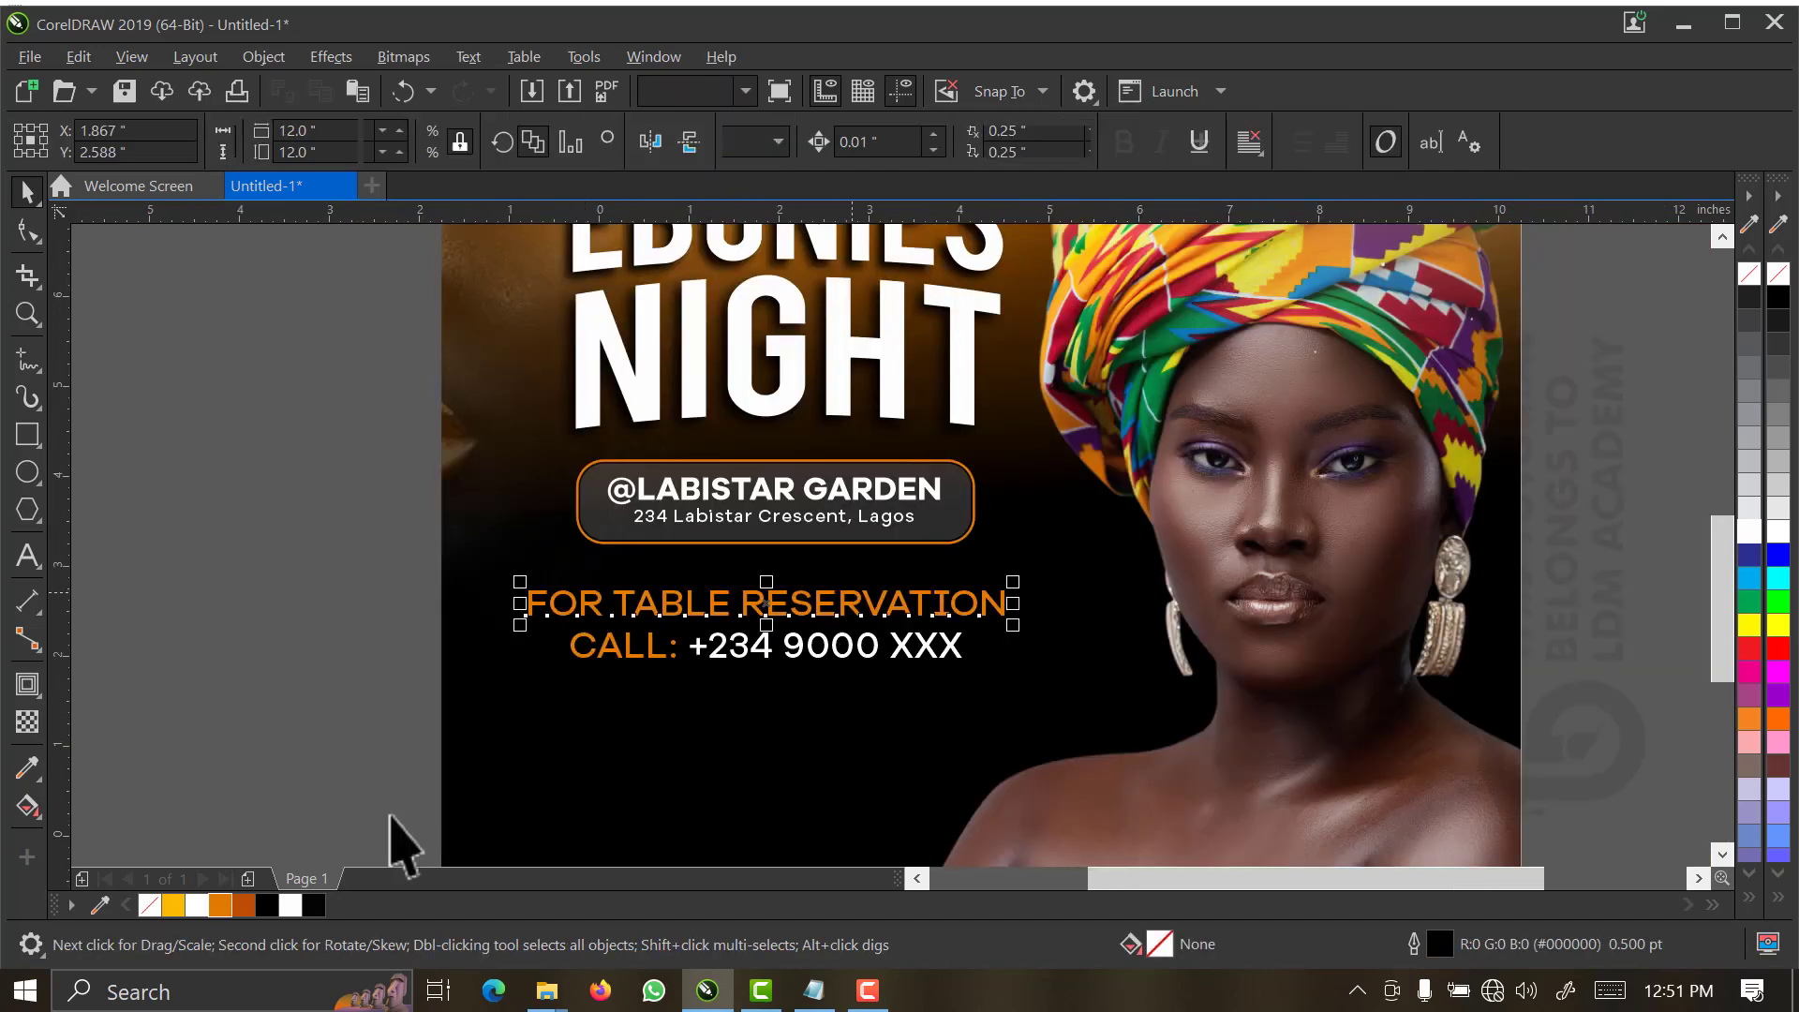
left_click(620, 649)
double_click(644, 647)
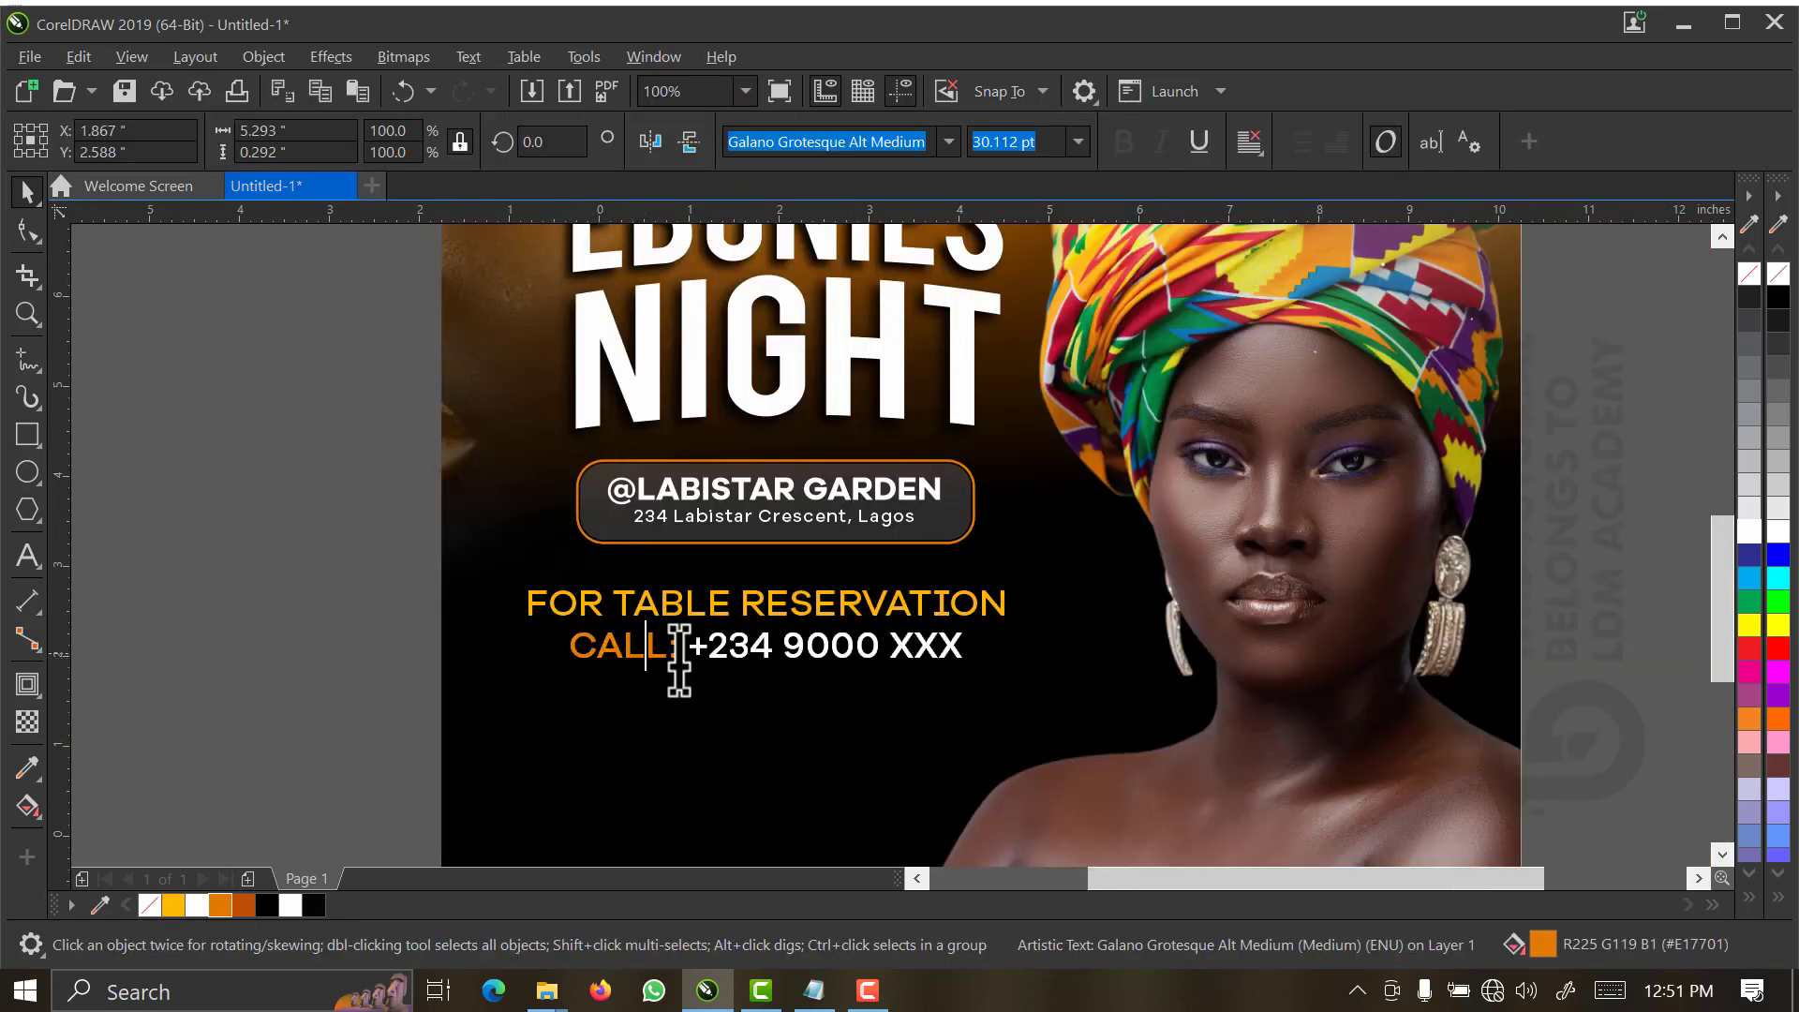
left_click_drag(676, 649, 623, 648)
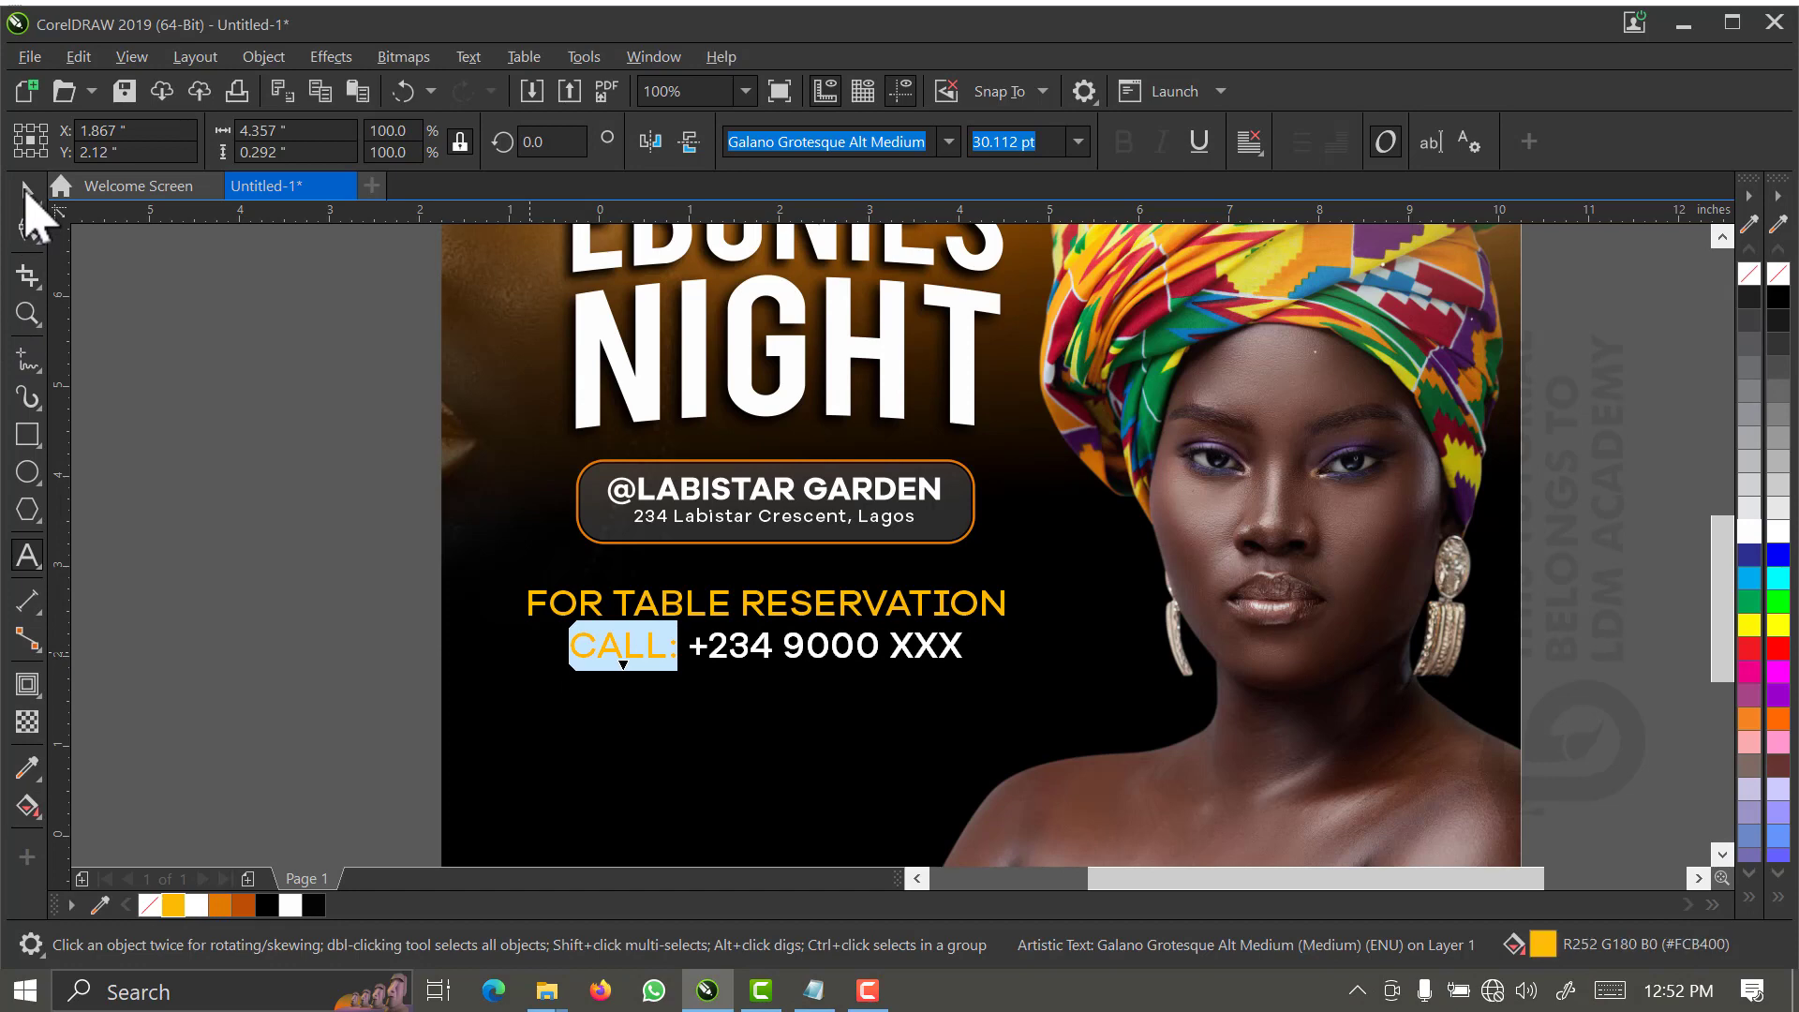
left_click(26, 192)
left_click(124, 438)
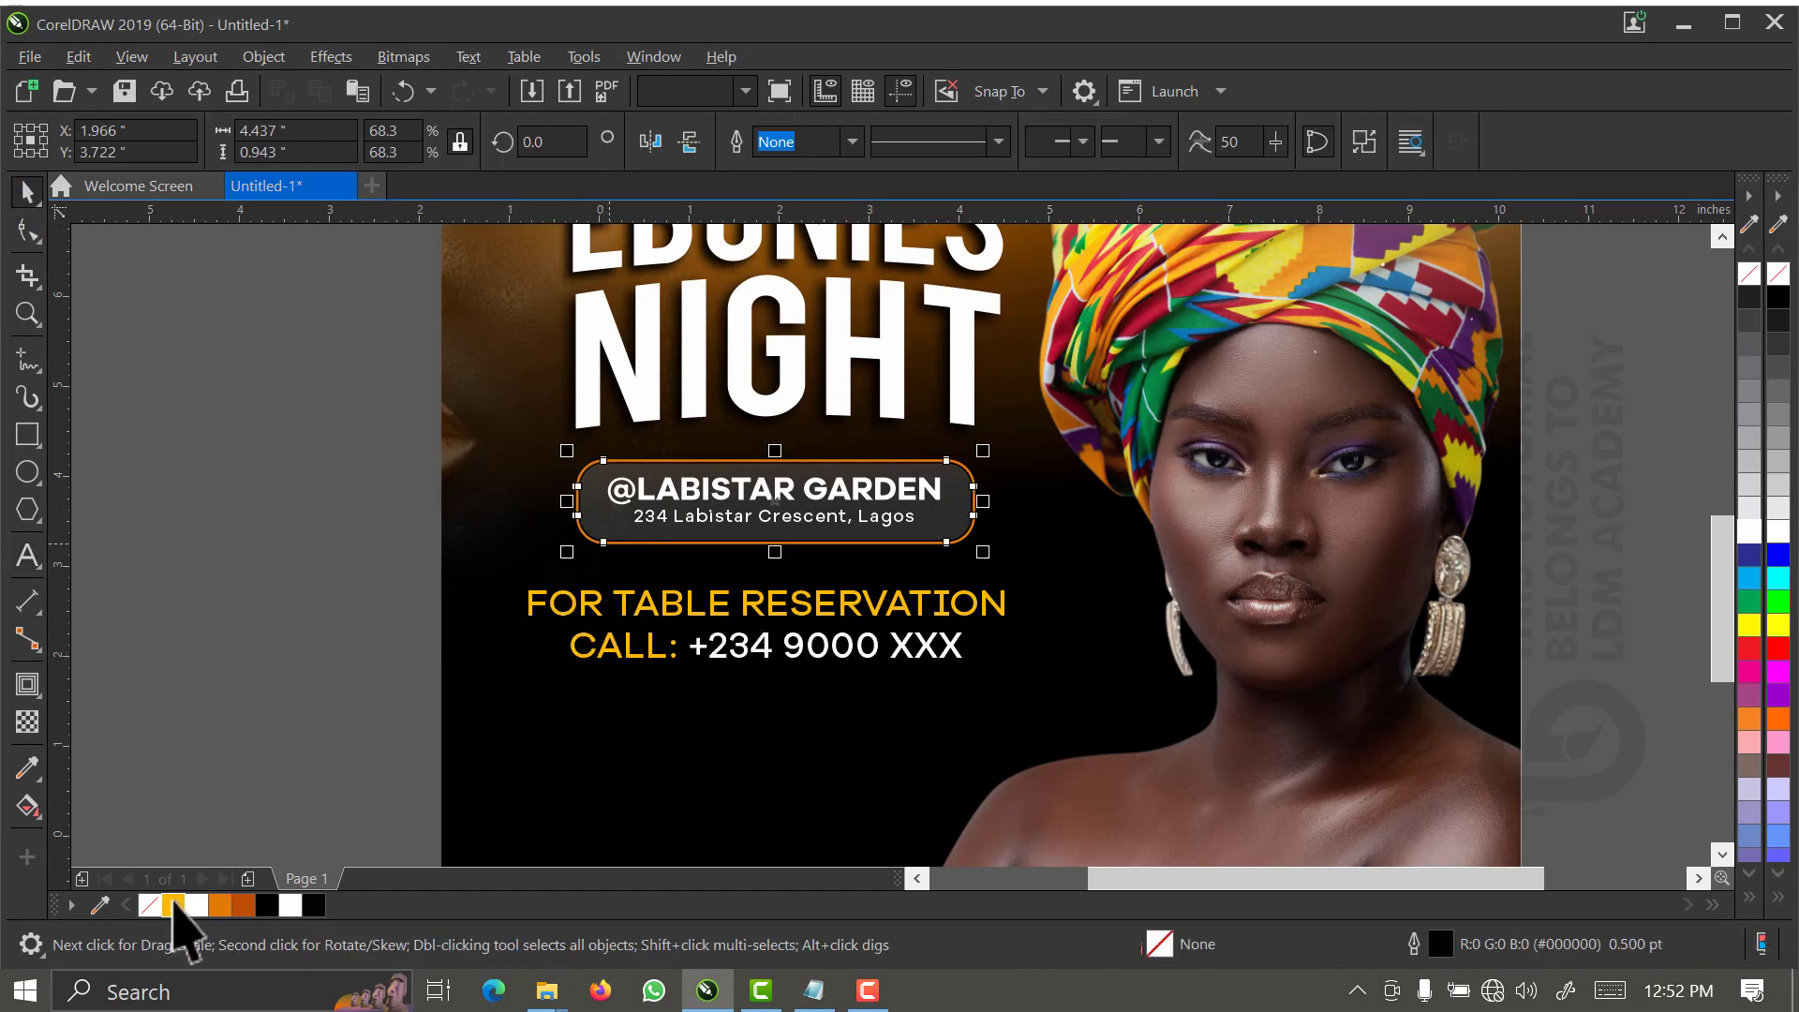
left_click(281, 643)
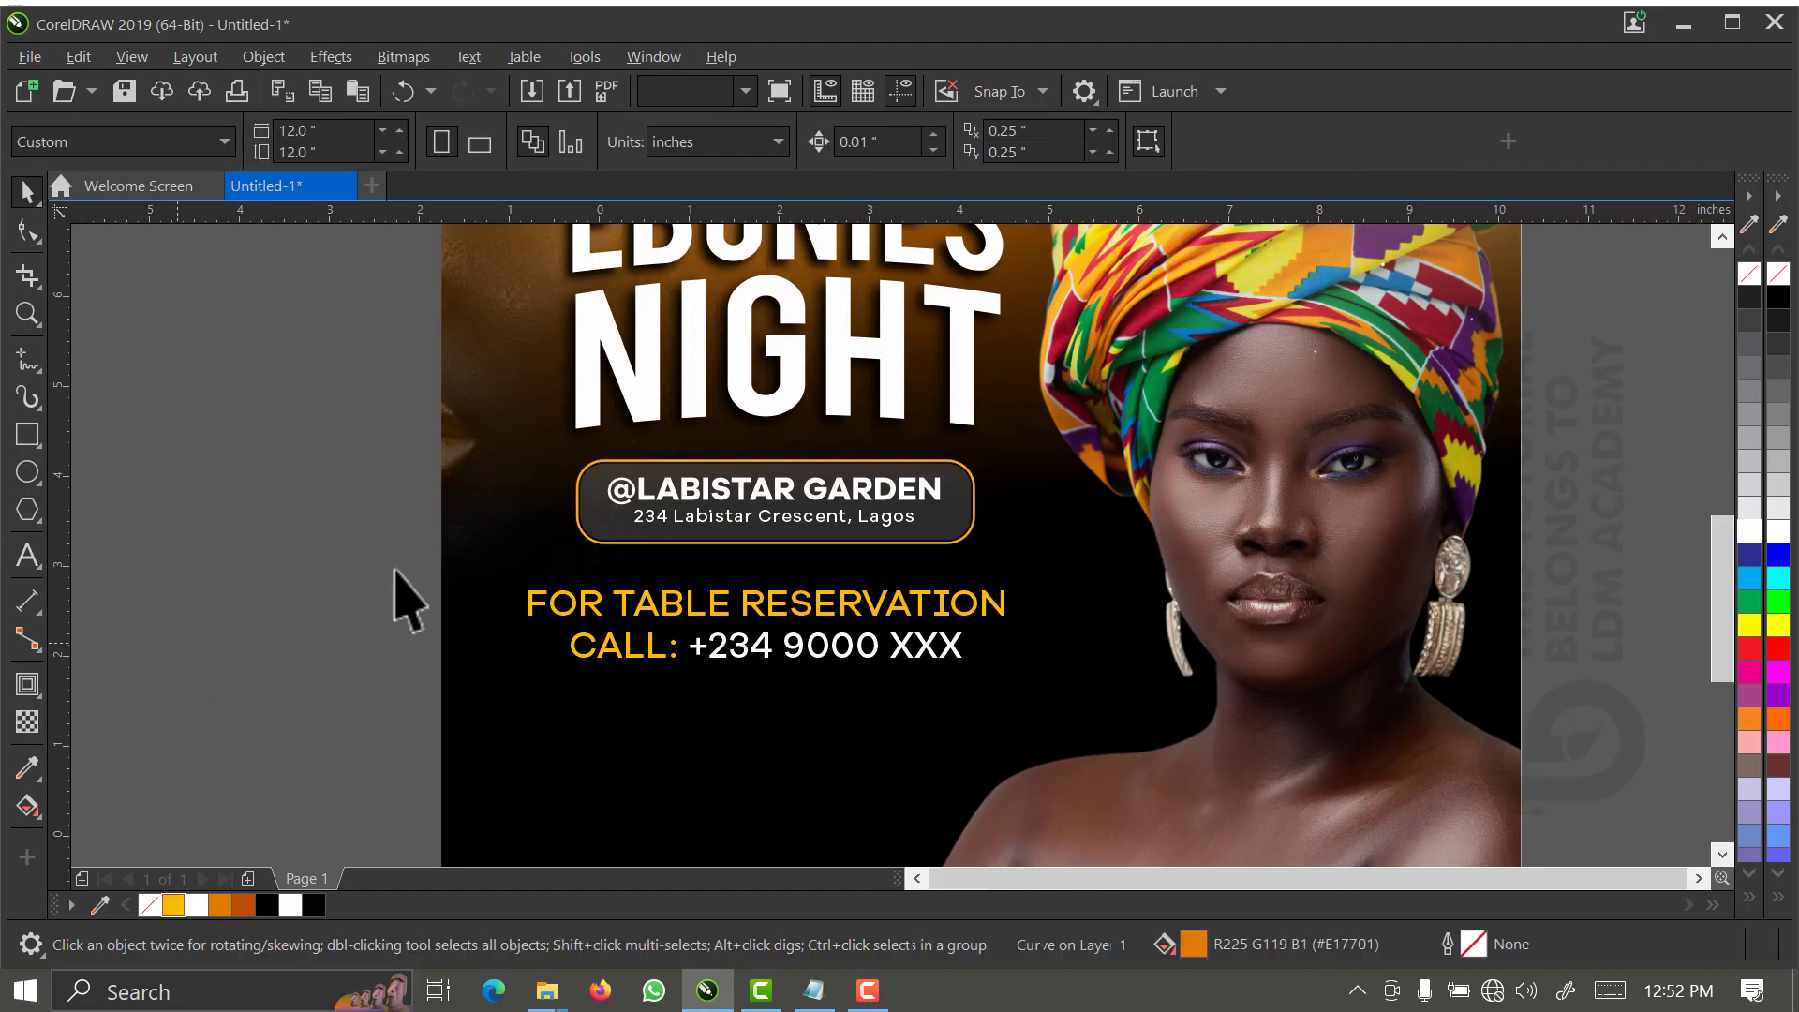
- Move the FEB. 10 10PM text onto the flyer beneath the phone line and fill it white
scroll(403, 593, "down", 2)
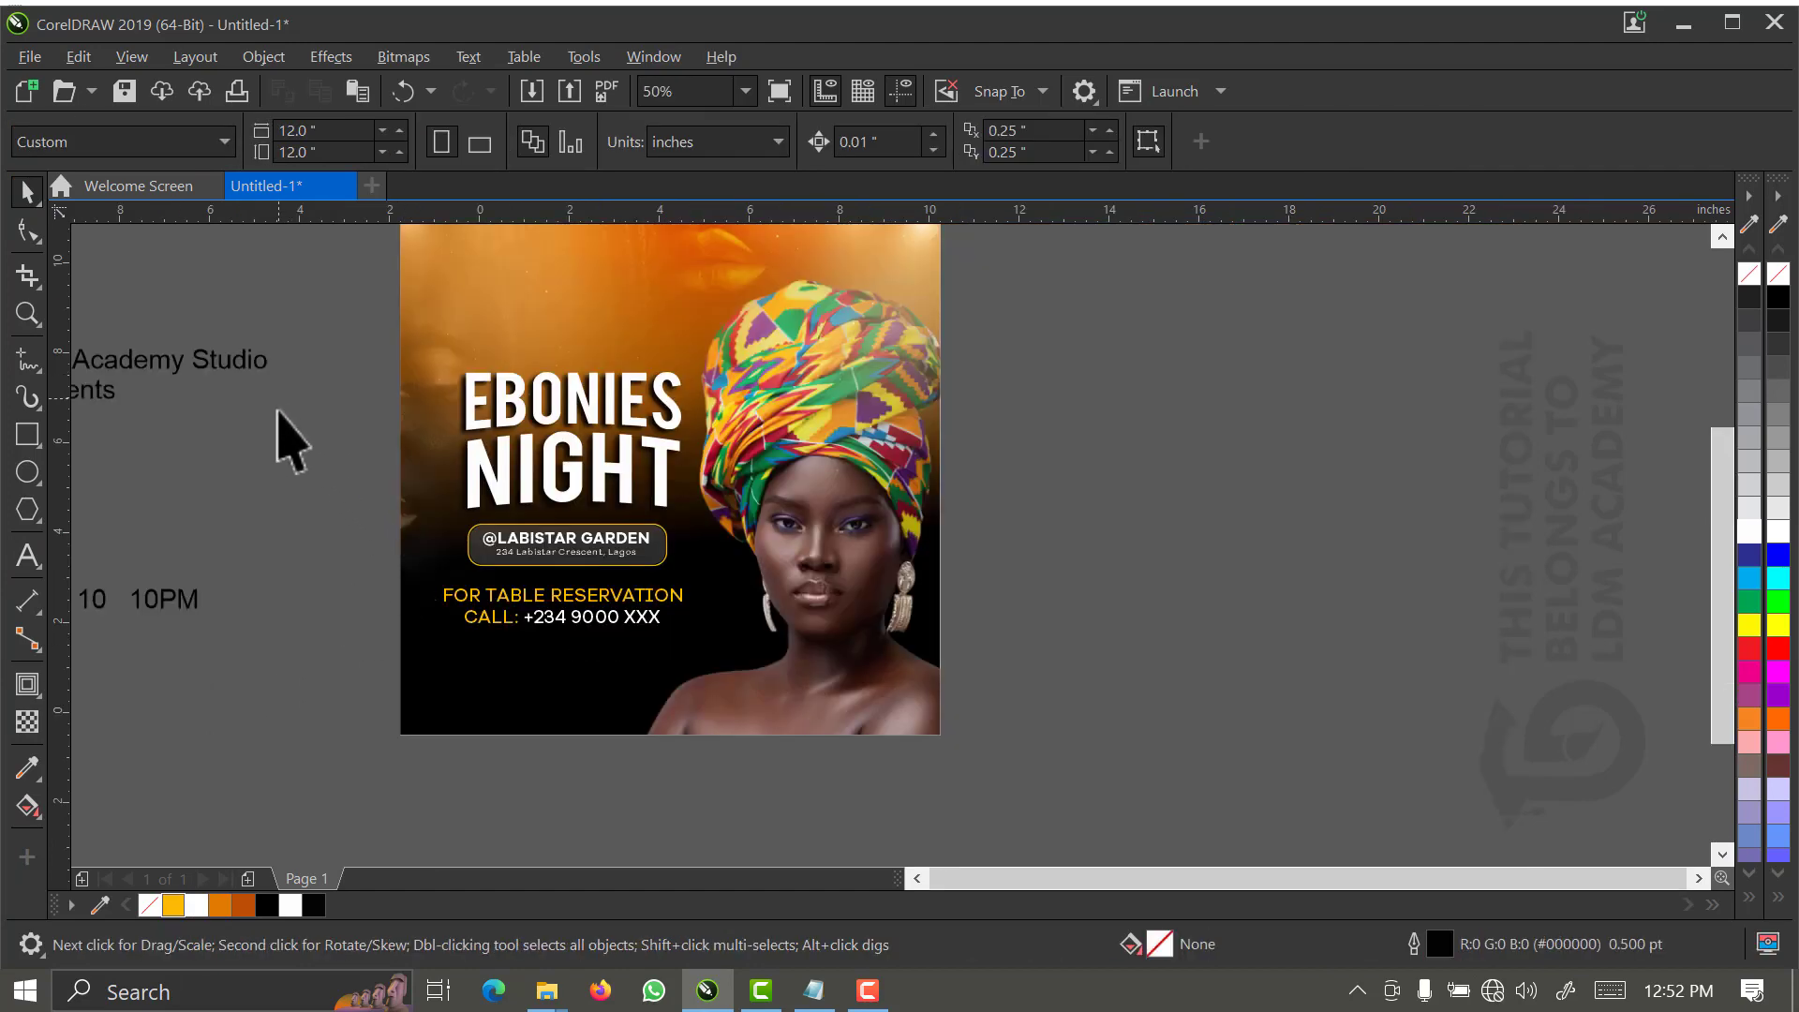
left_click_drag(253, 557, 801, 664)
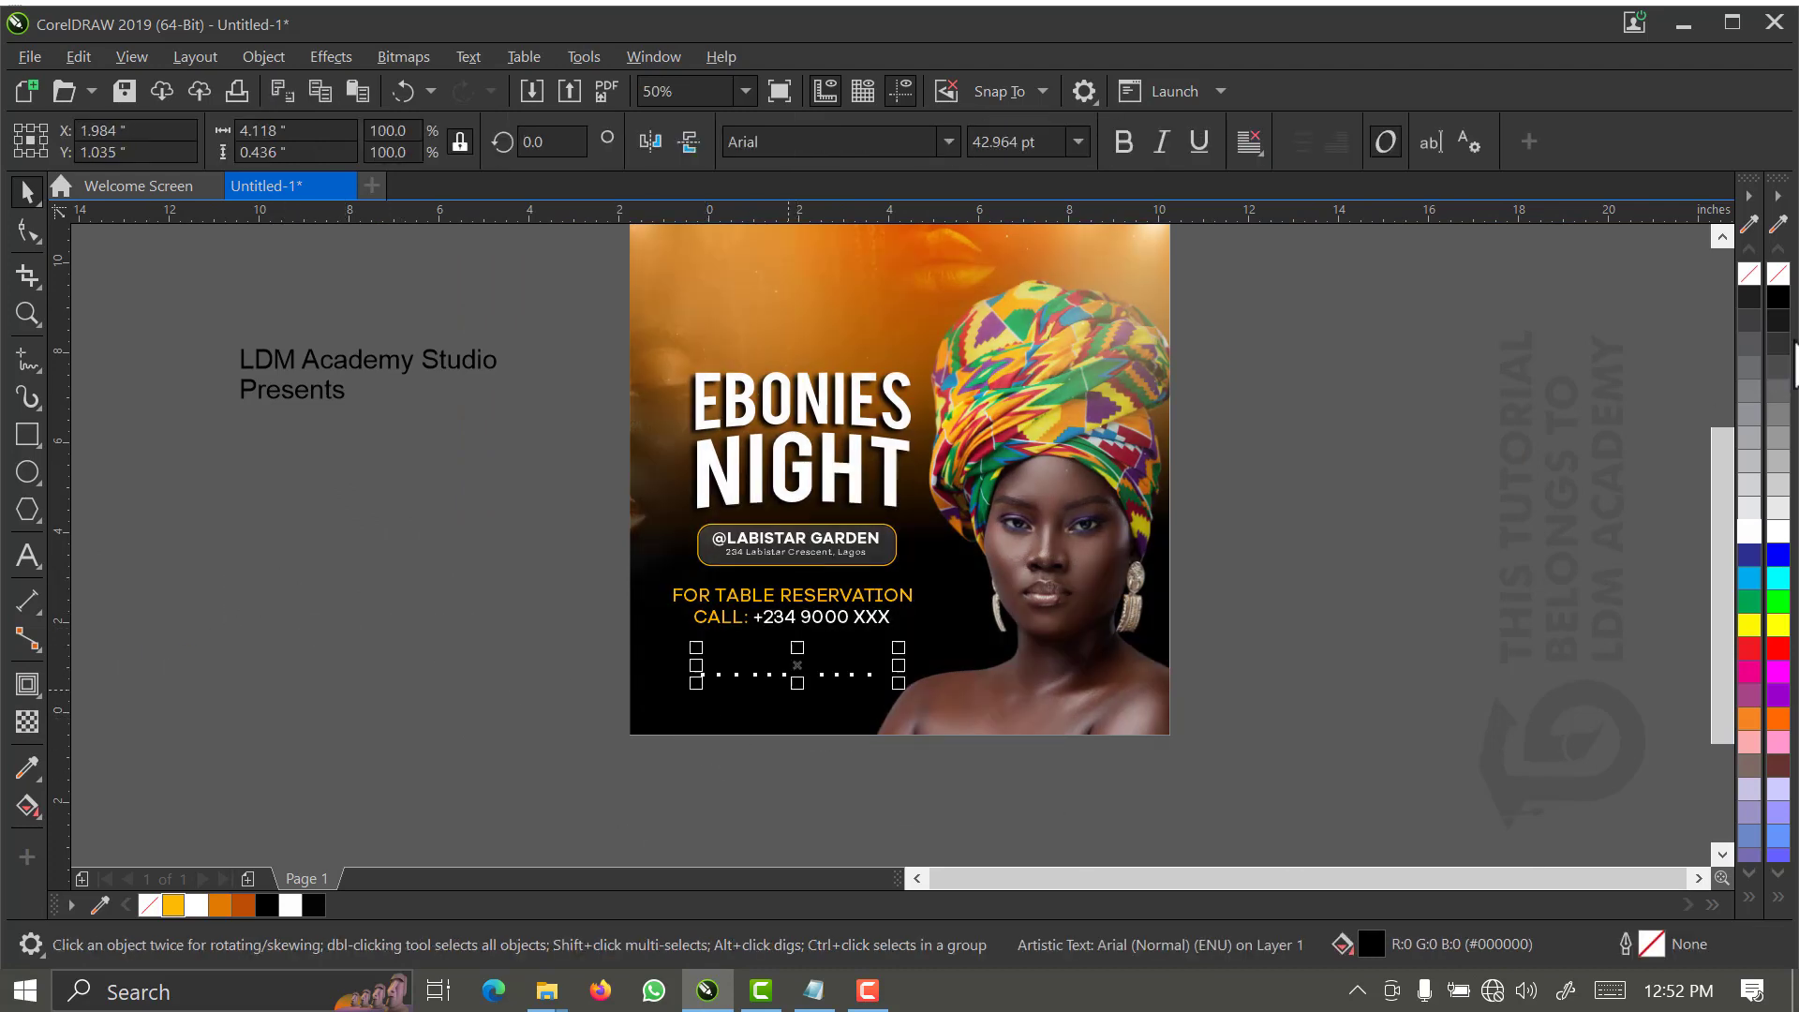
left_click(1749, 533)
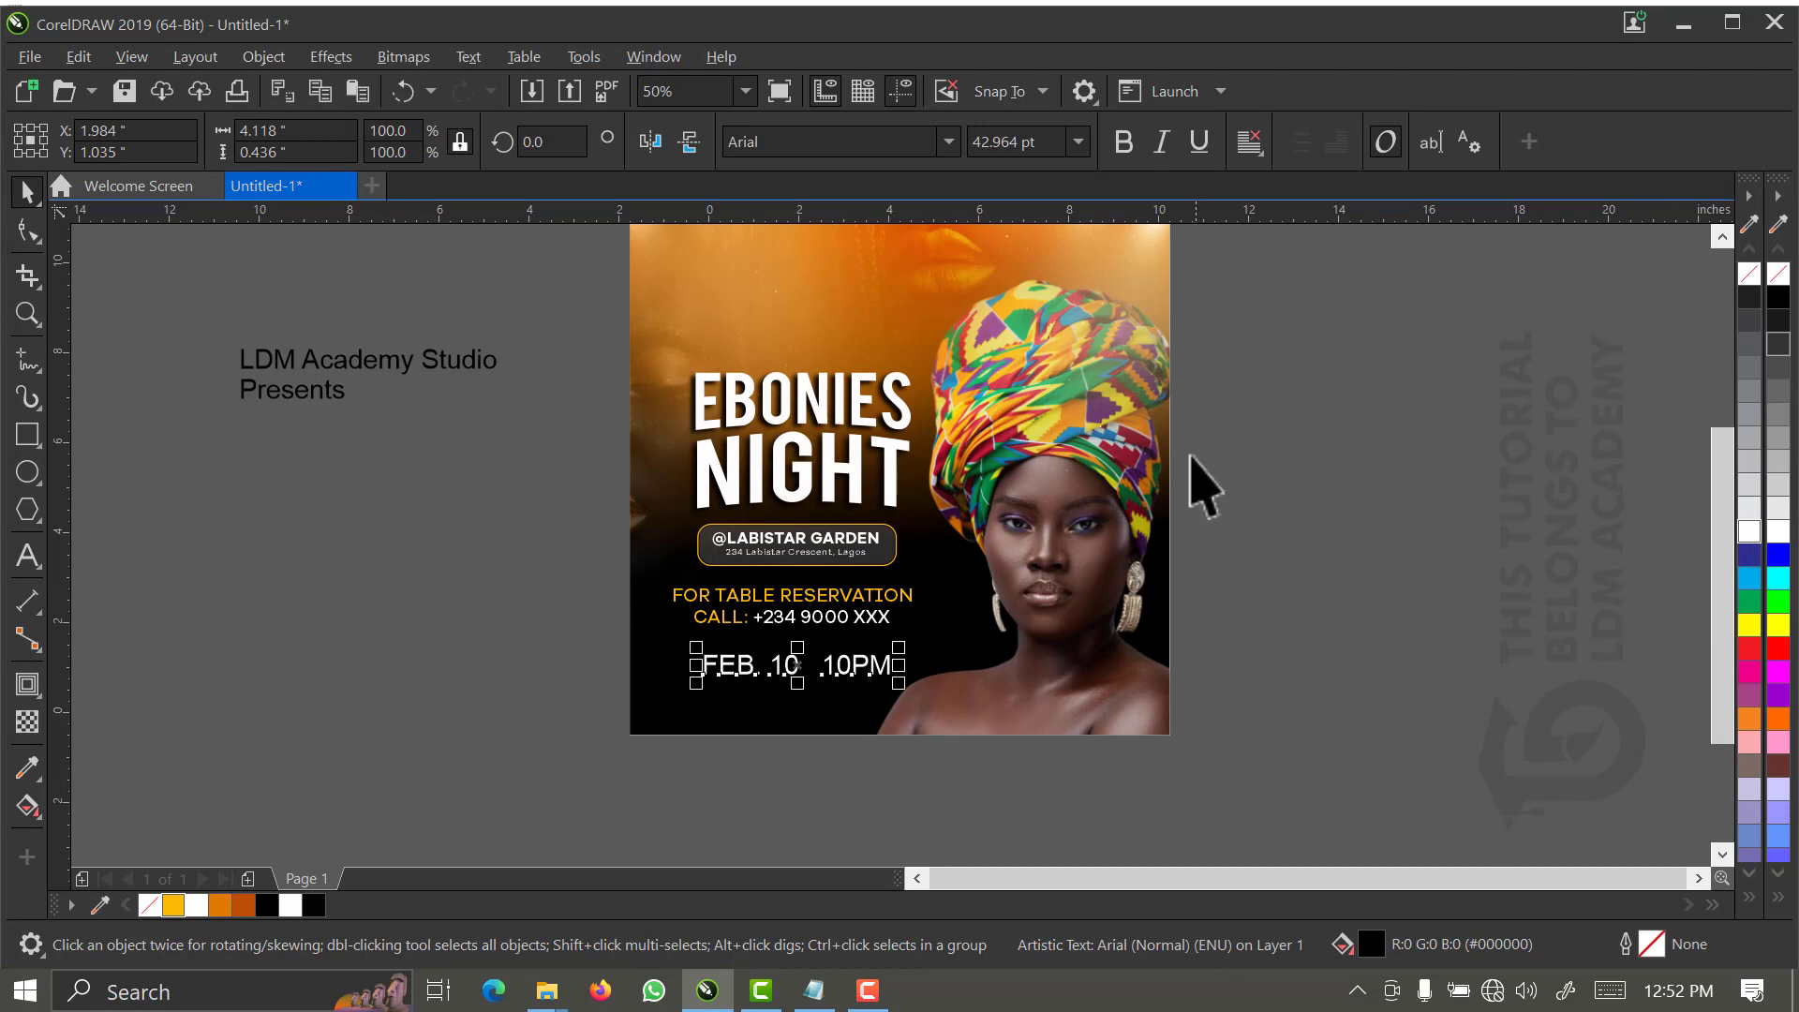
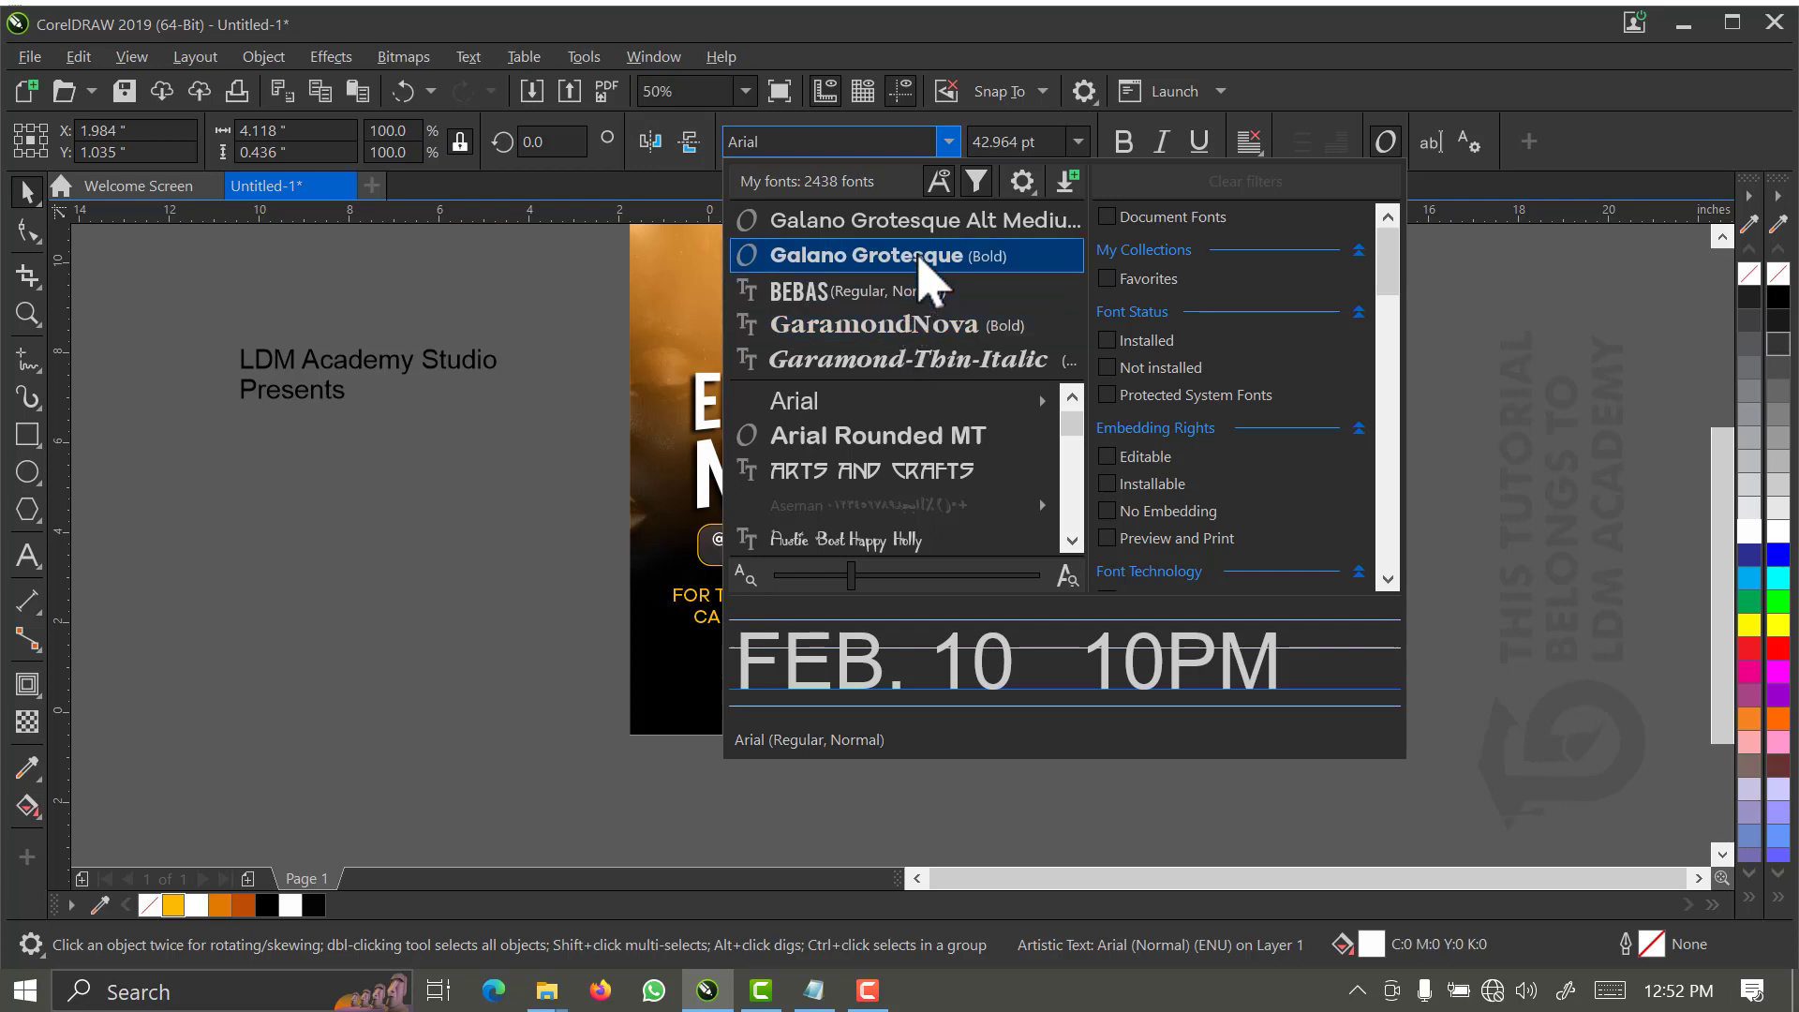
- Set the FEB. 10 10PM text in Galano Grotesque Bold and recolor only 10PM golden yellow, #FCB400
left_click(924, 259)
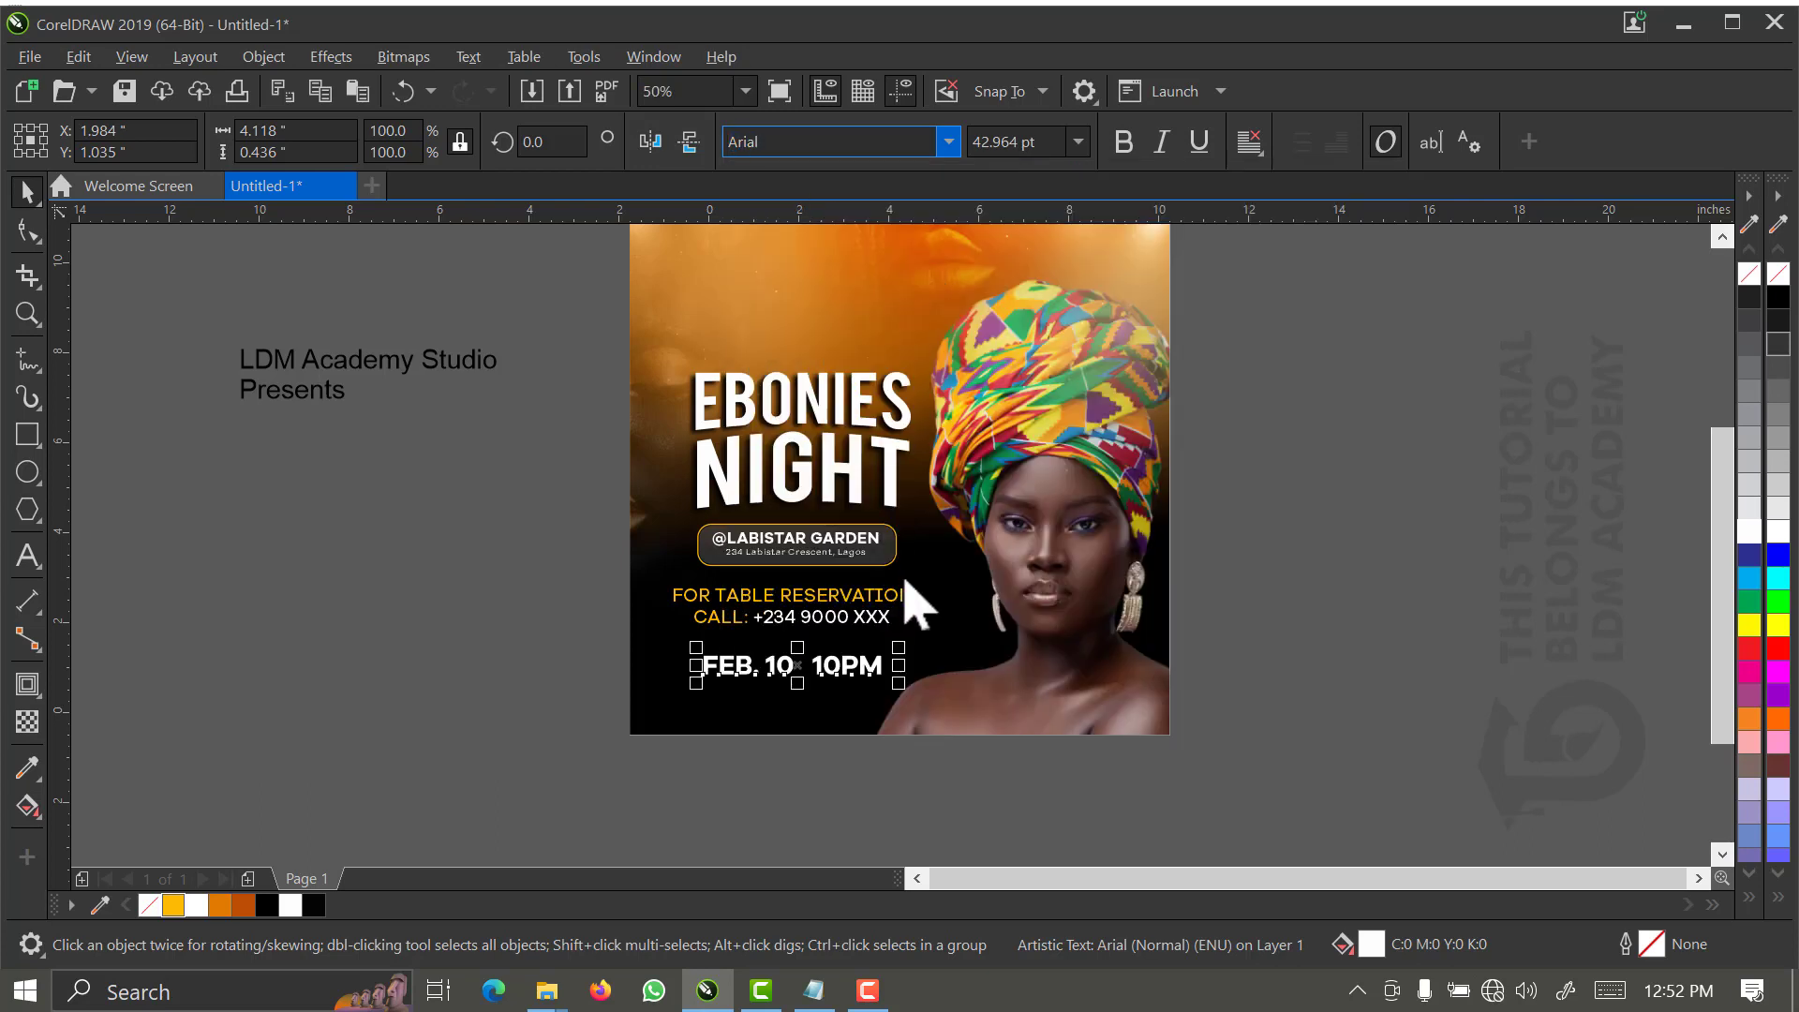
key("z")
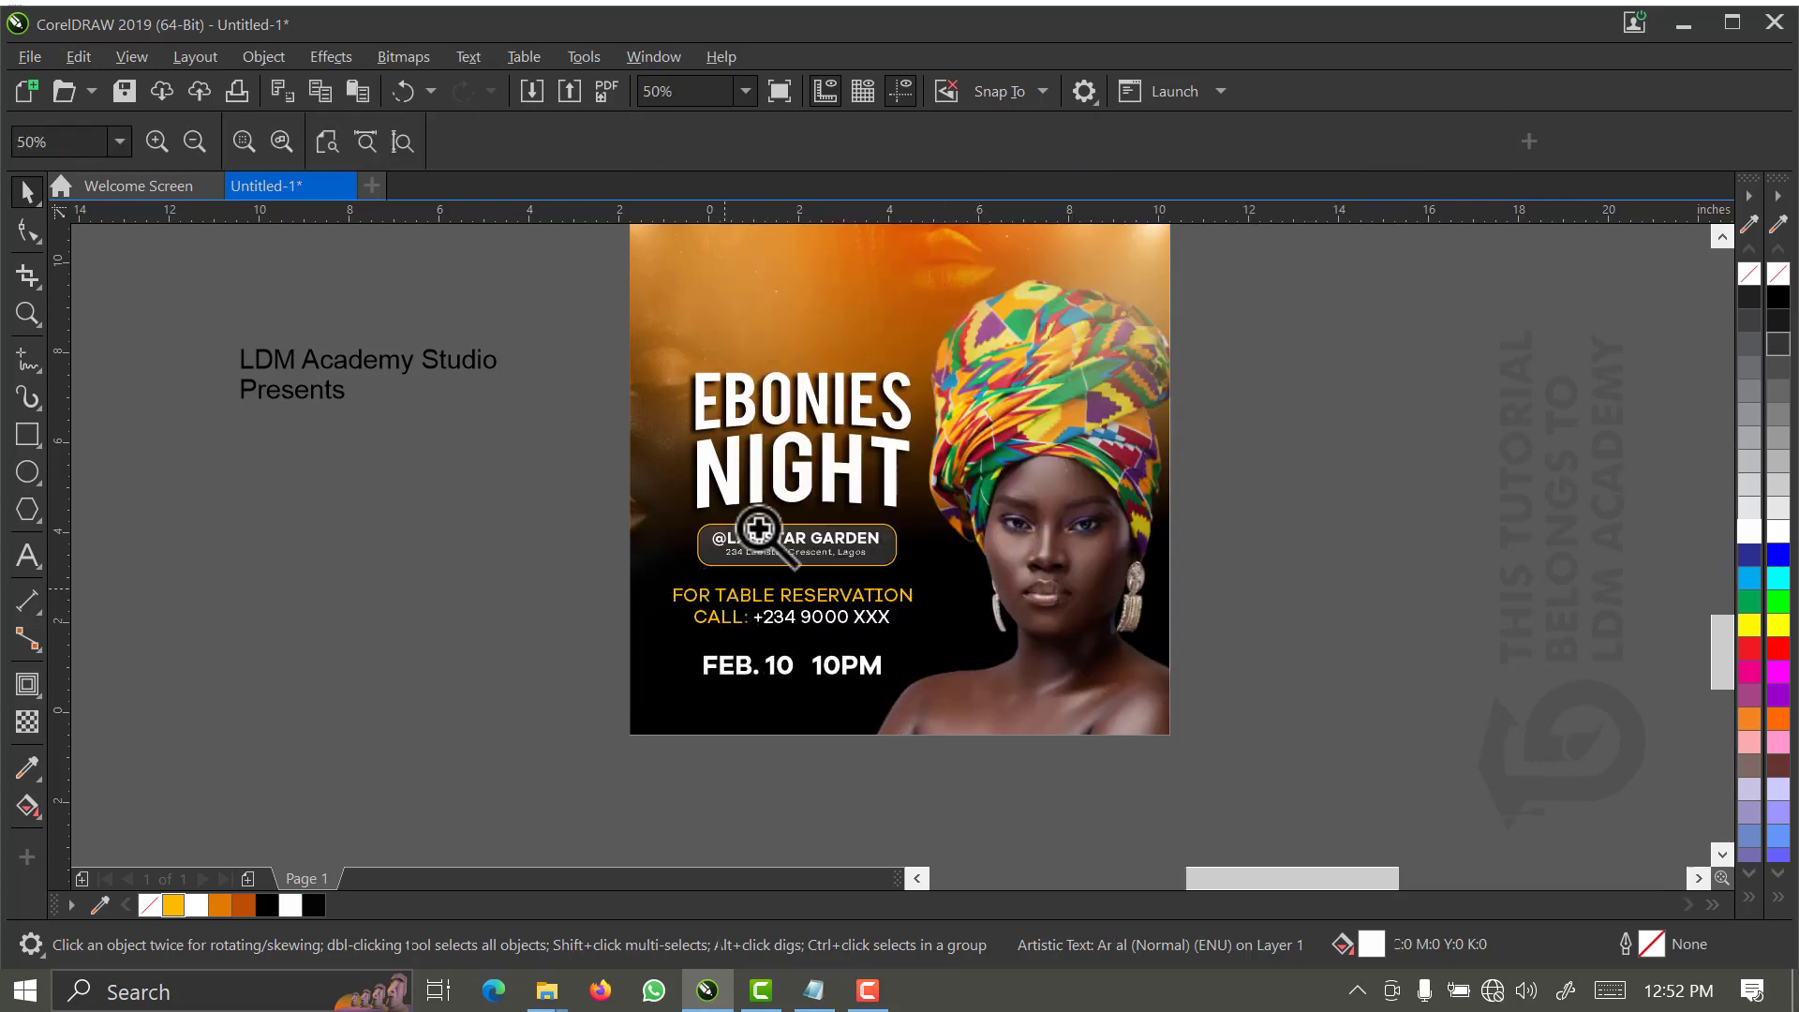
key("space")
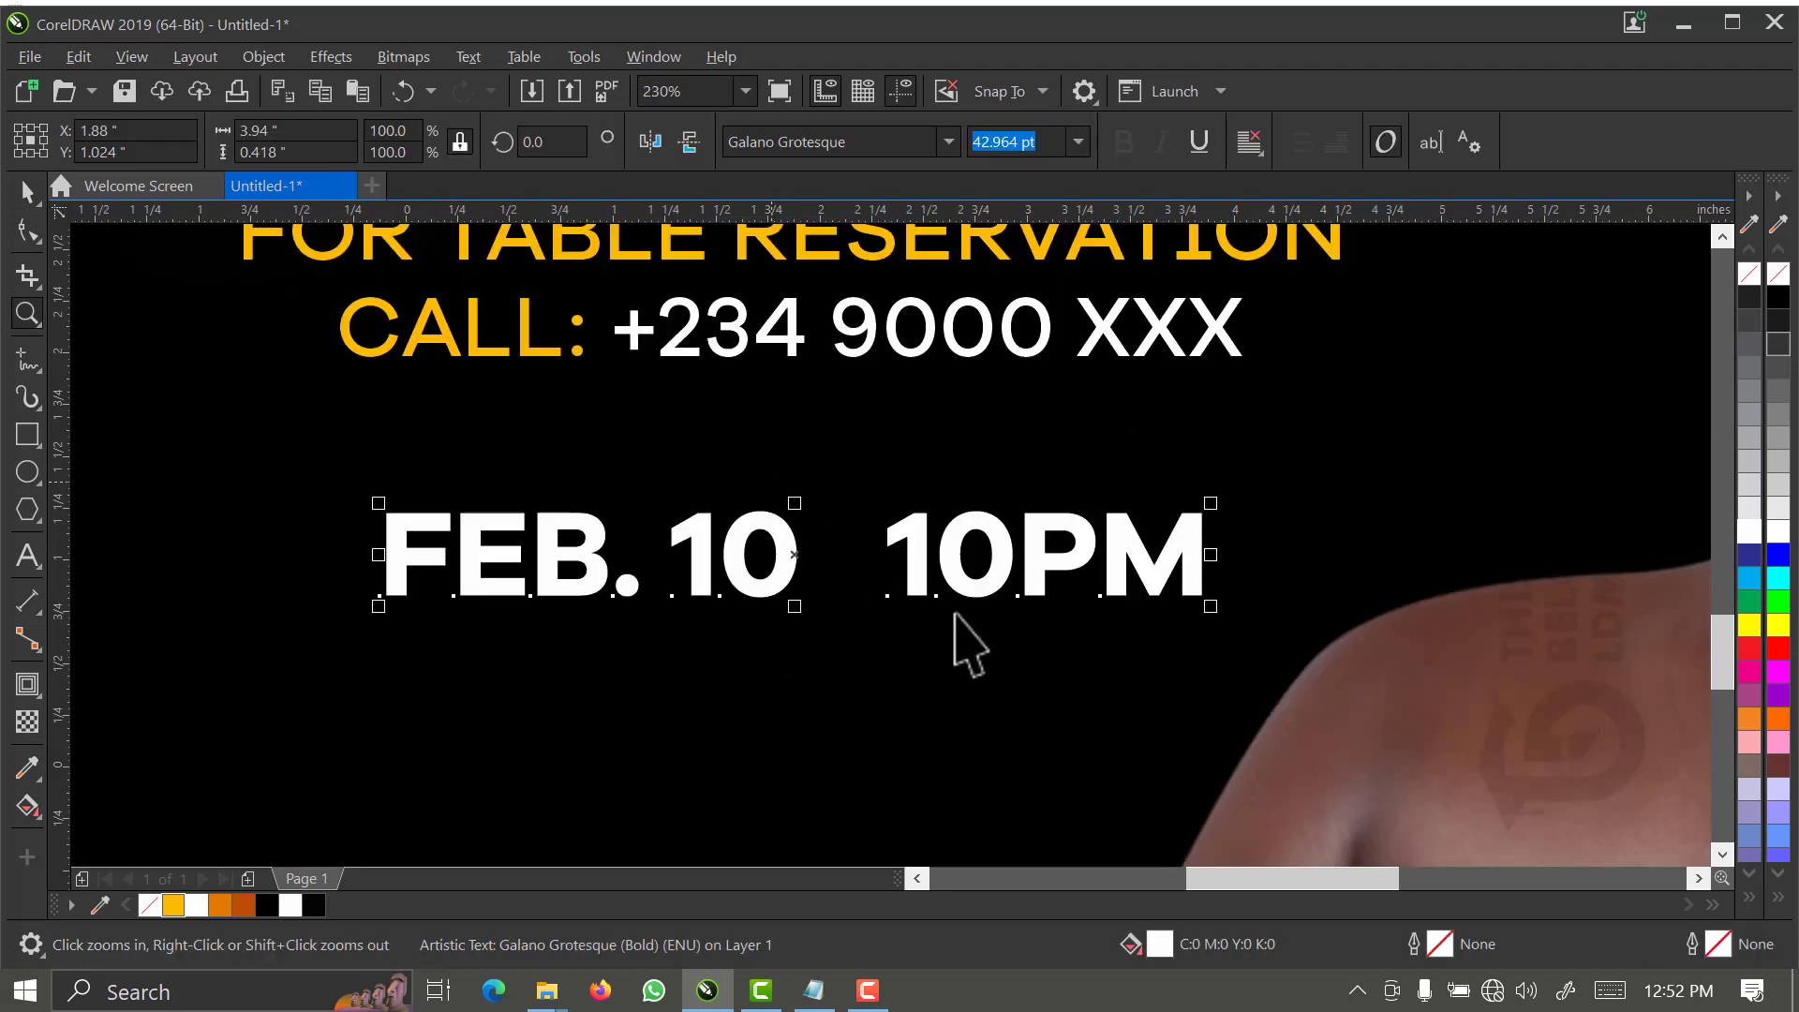
double_click(926, 570)
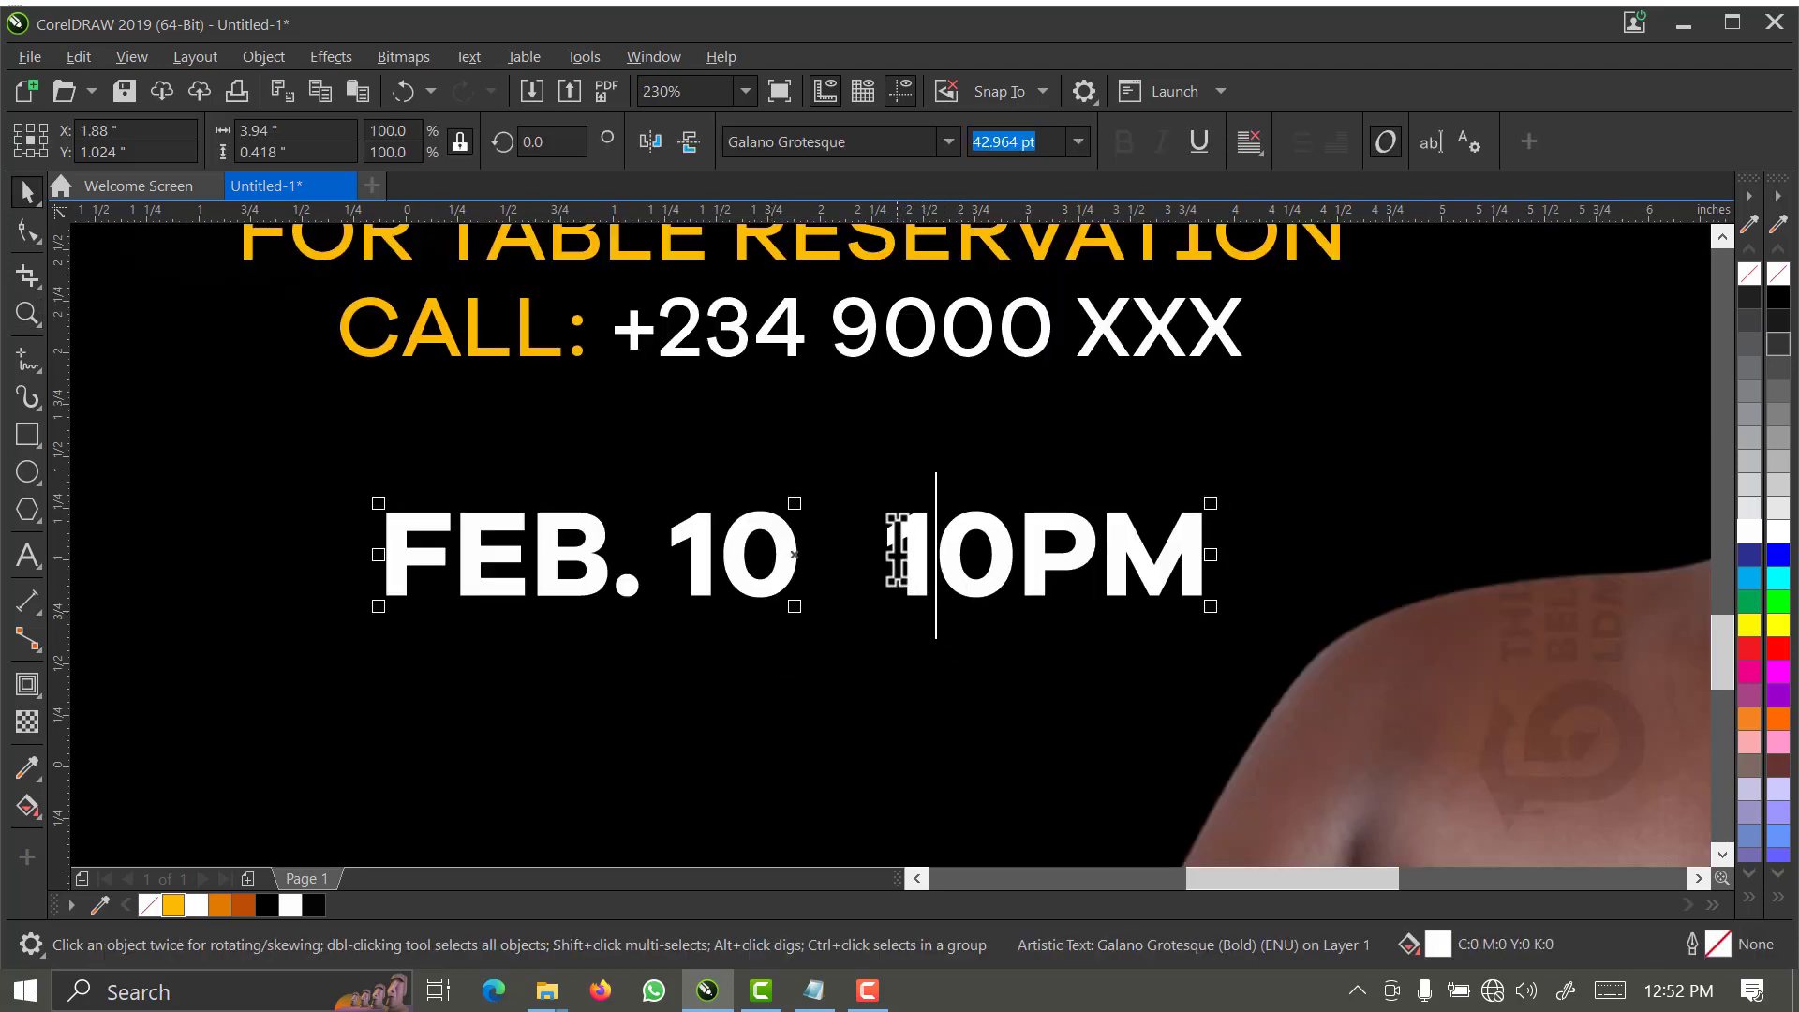
left_click_drag(896, 553, 1215, 572)
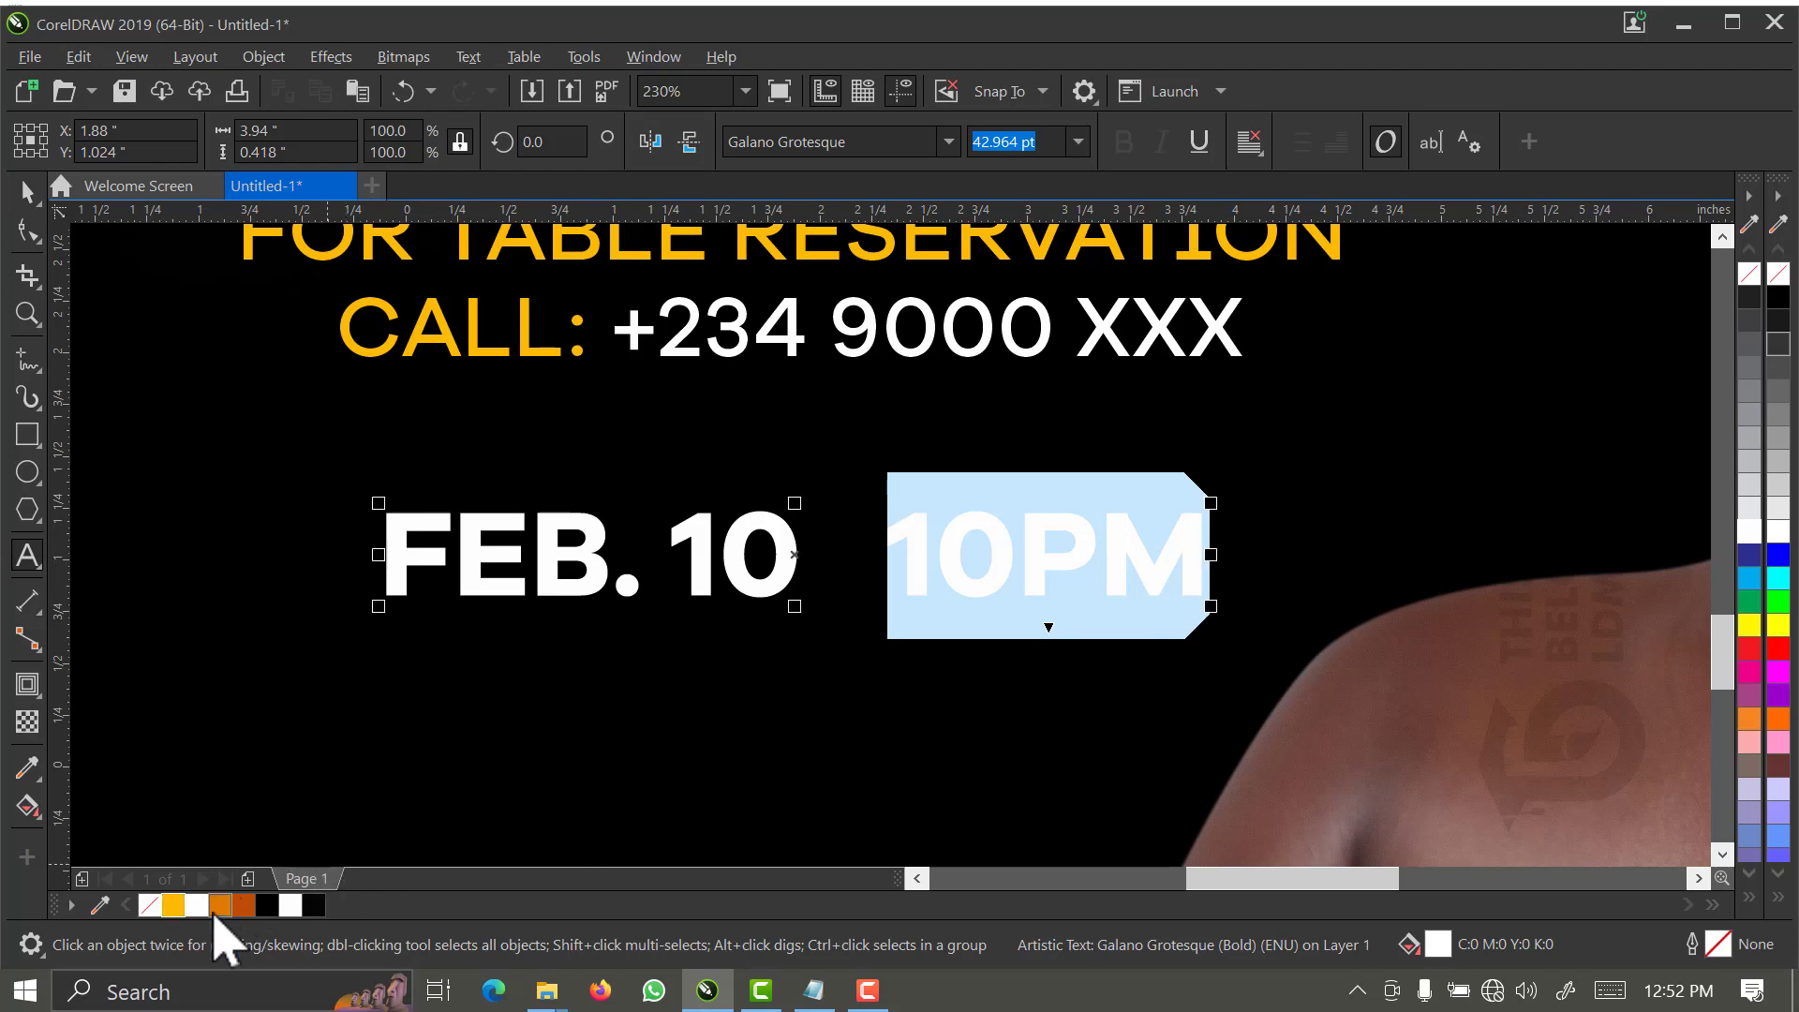
left_click(173, 905)
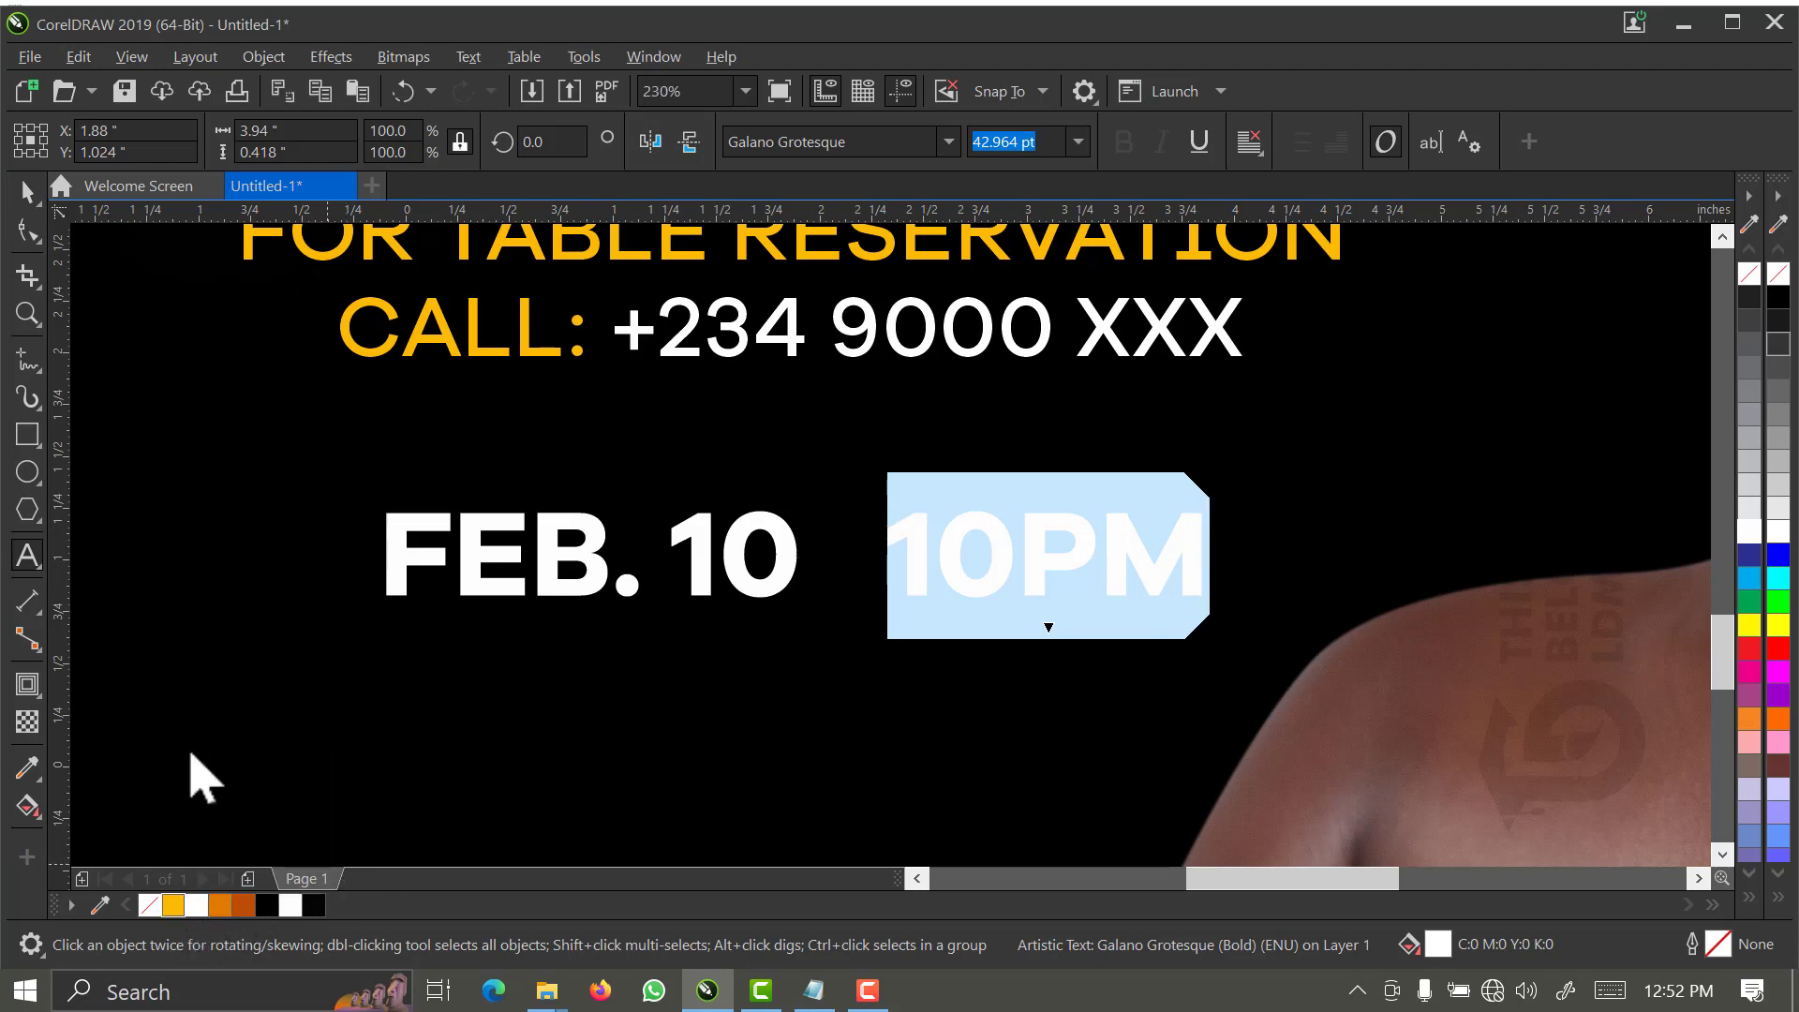
left_click(28, 193)
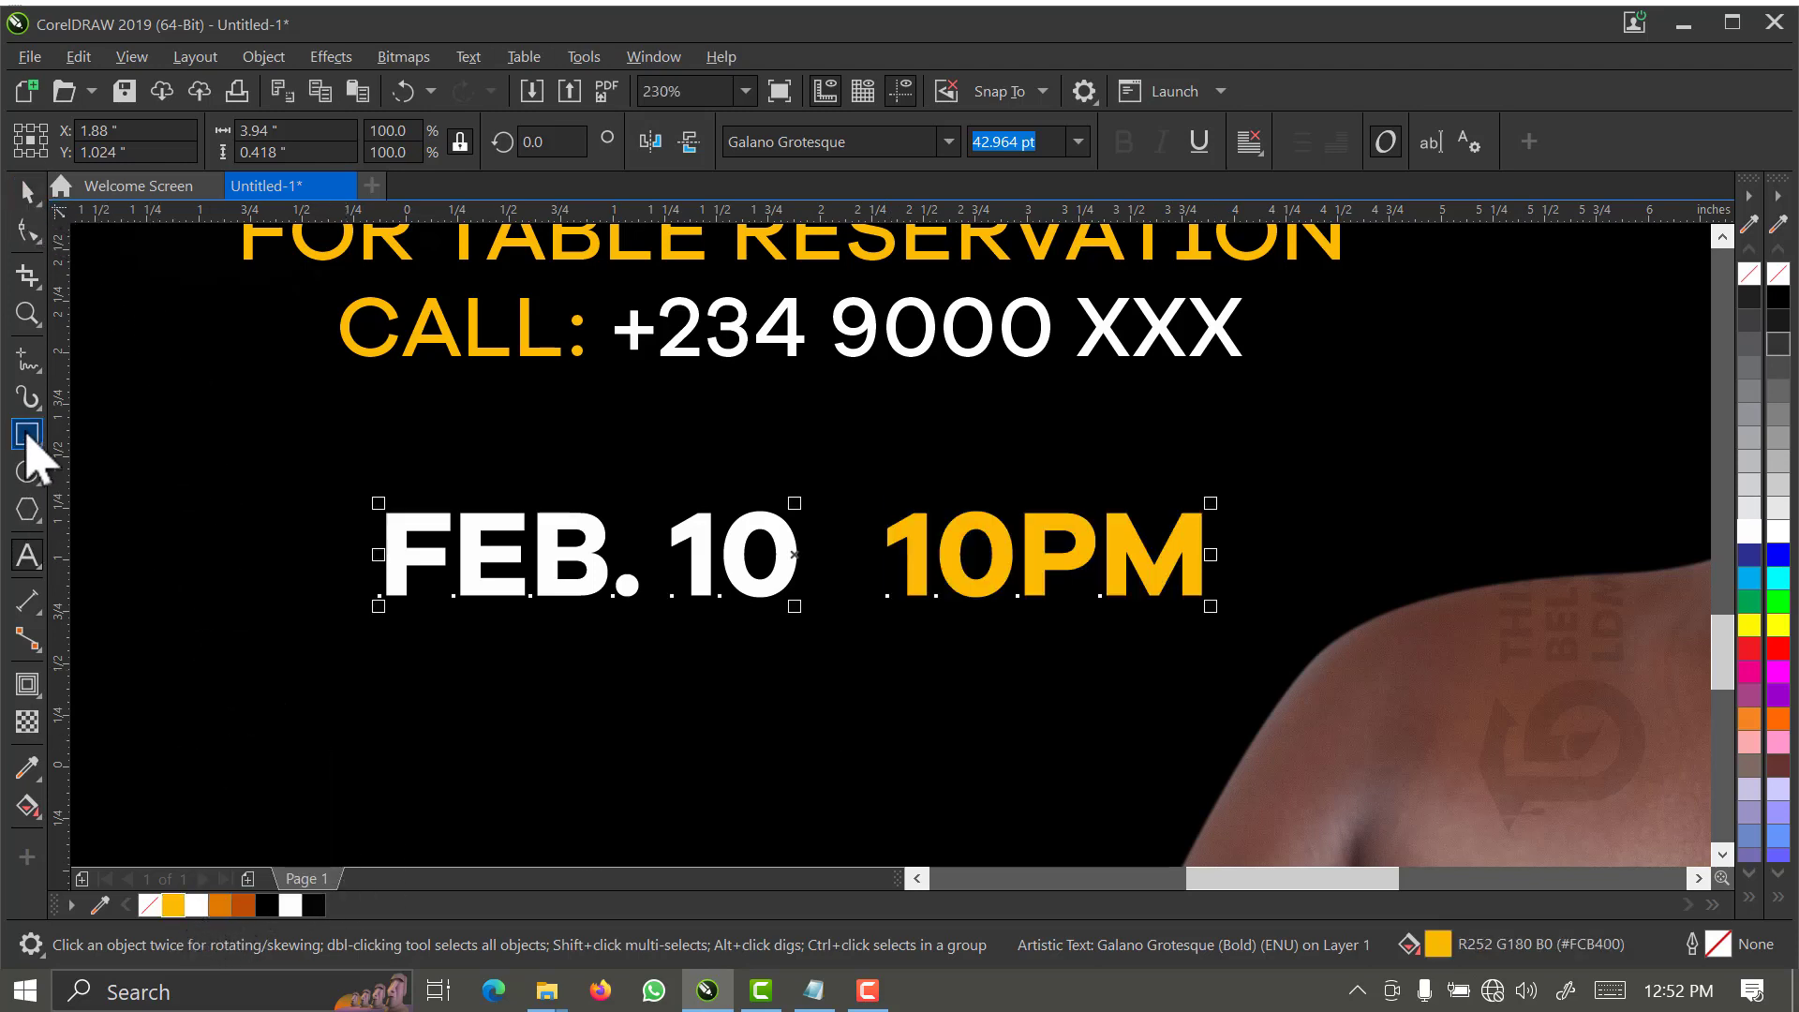
- Draw a white vertical divider bar without outline between FEB. 10 and 10PM, about 0.6 in tall and widened to about 0.046 in
left_click_drag(840, 493, 849, 615)
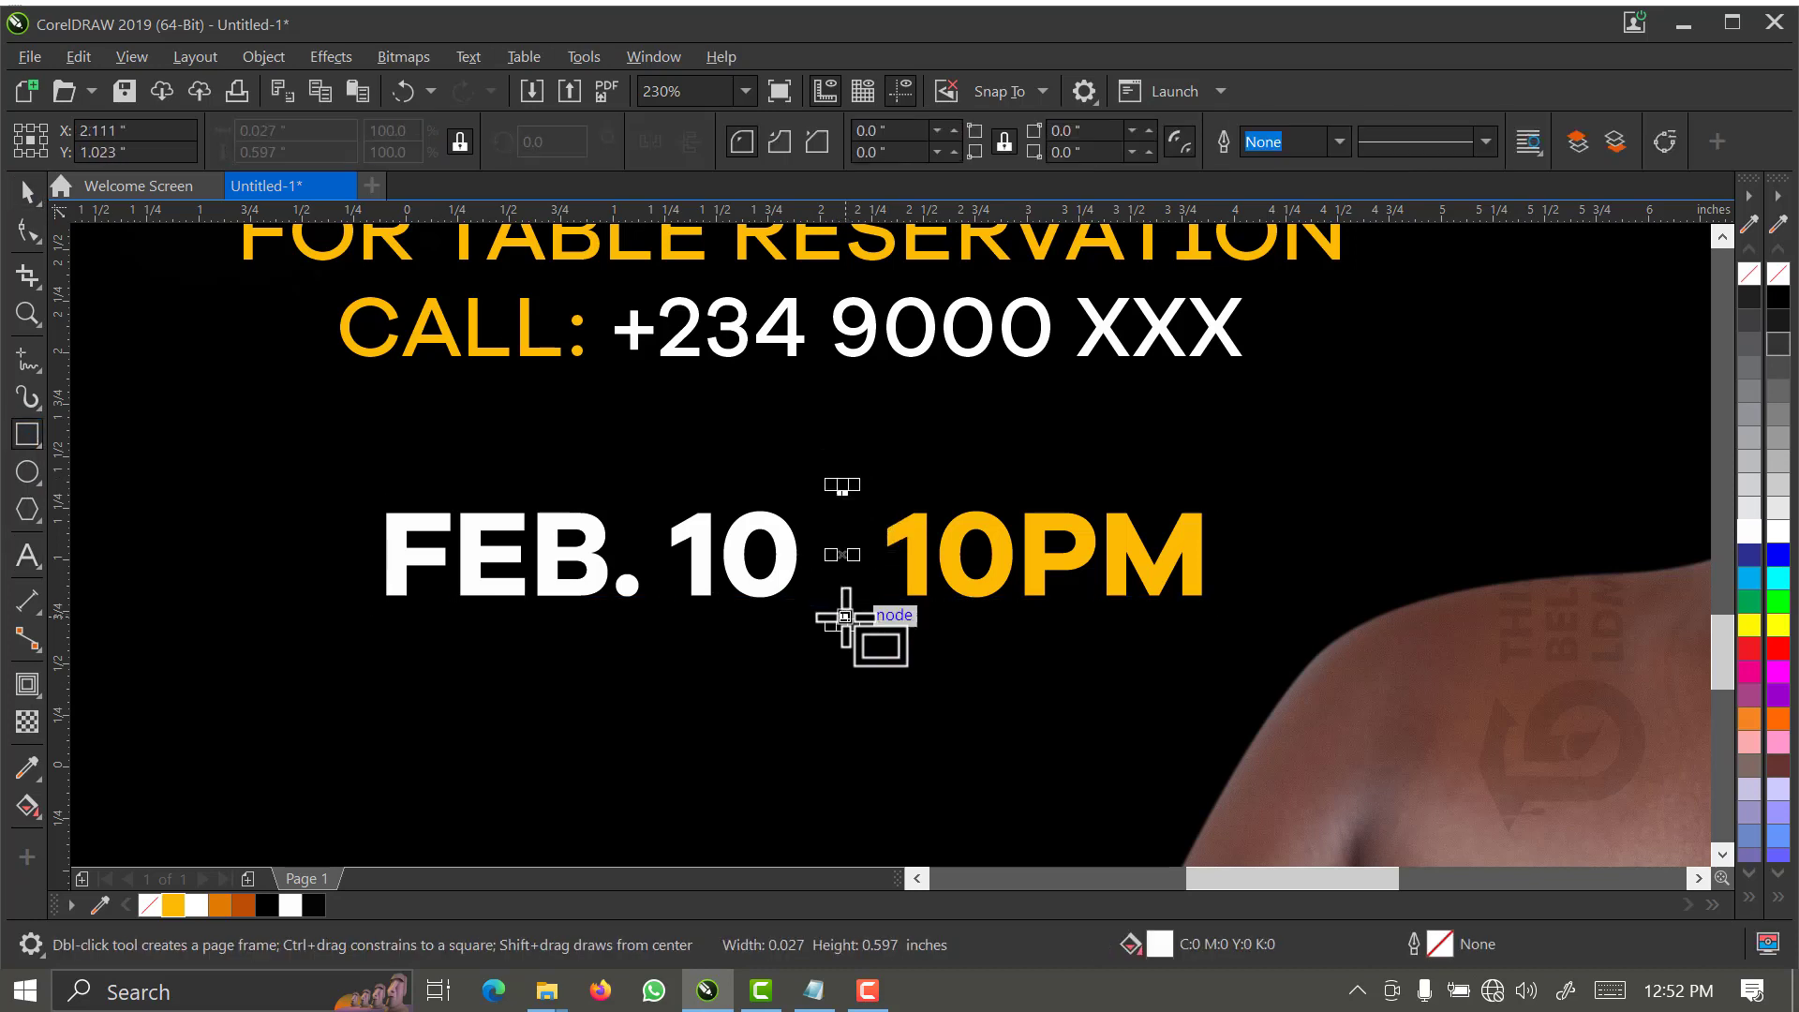
key("space")
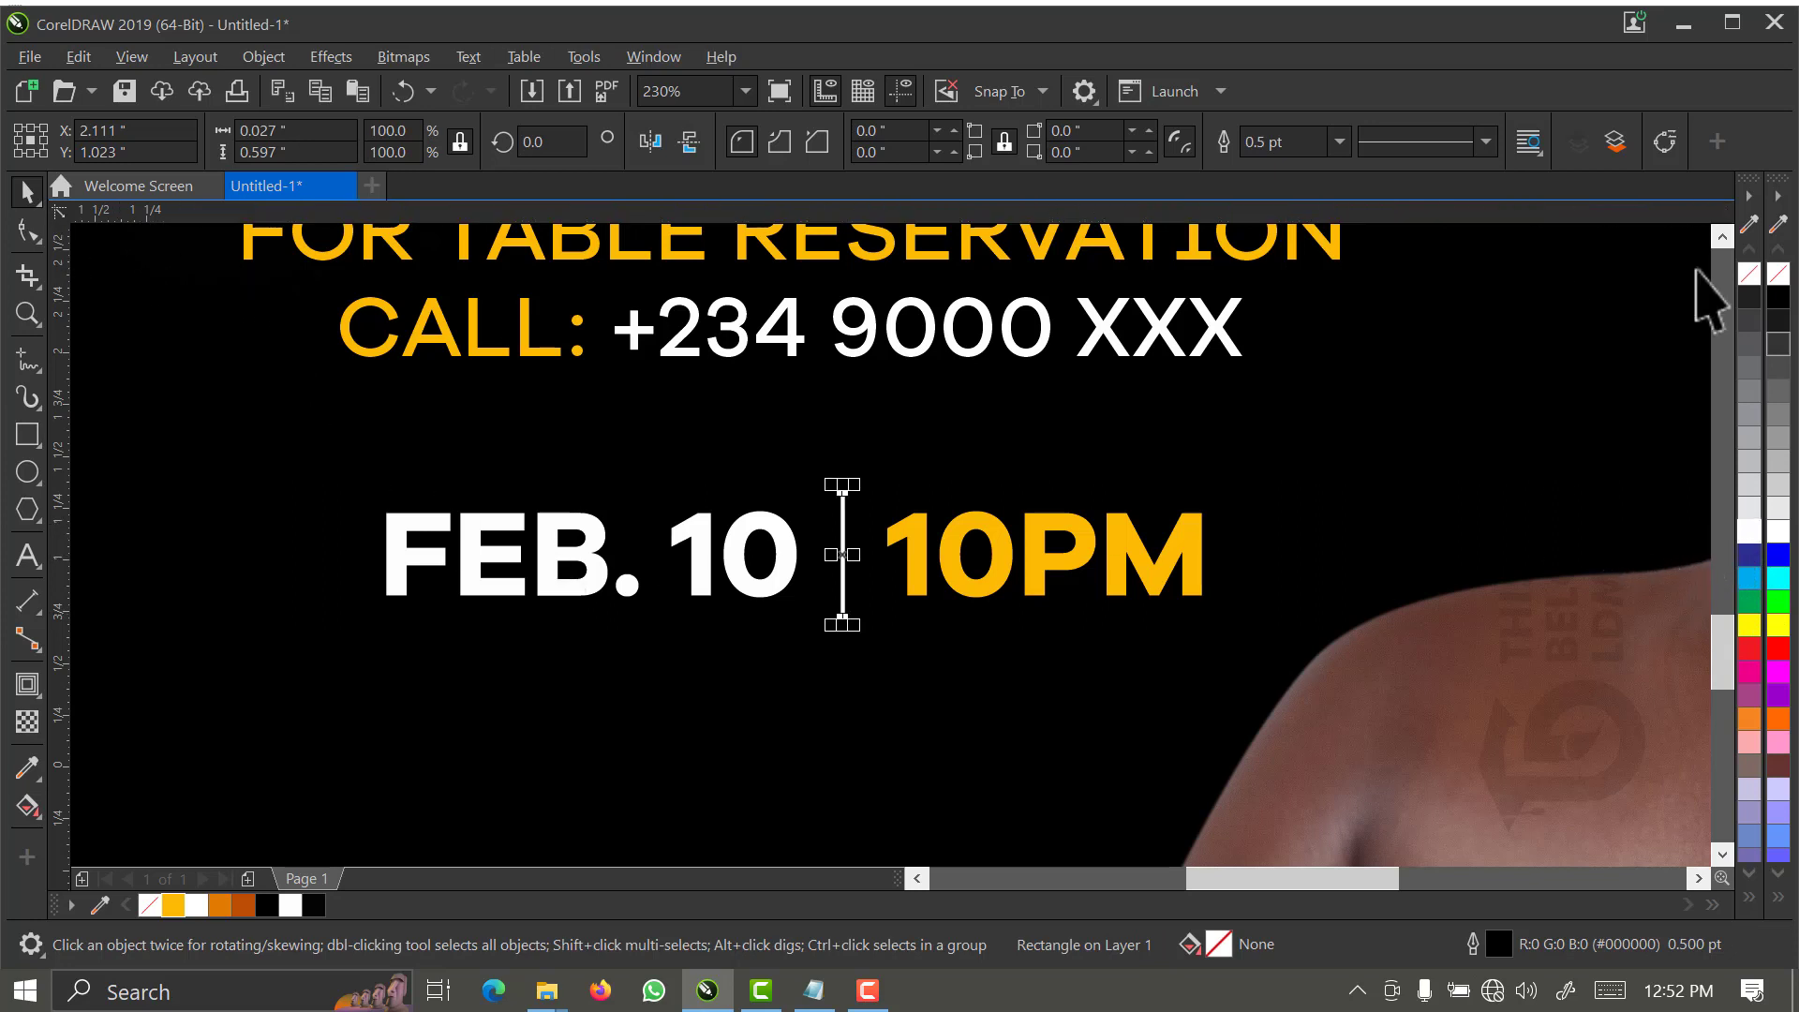
key("F2")
left_click_drag(944, 477, 768, 633)
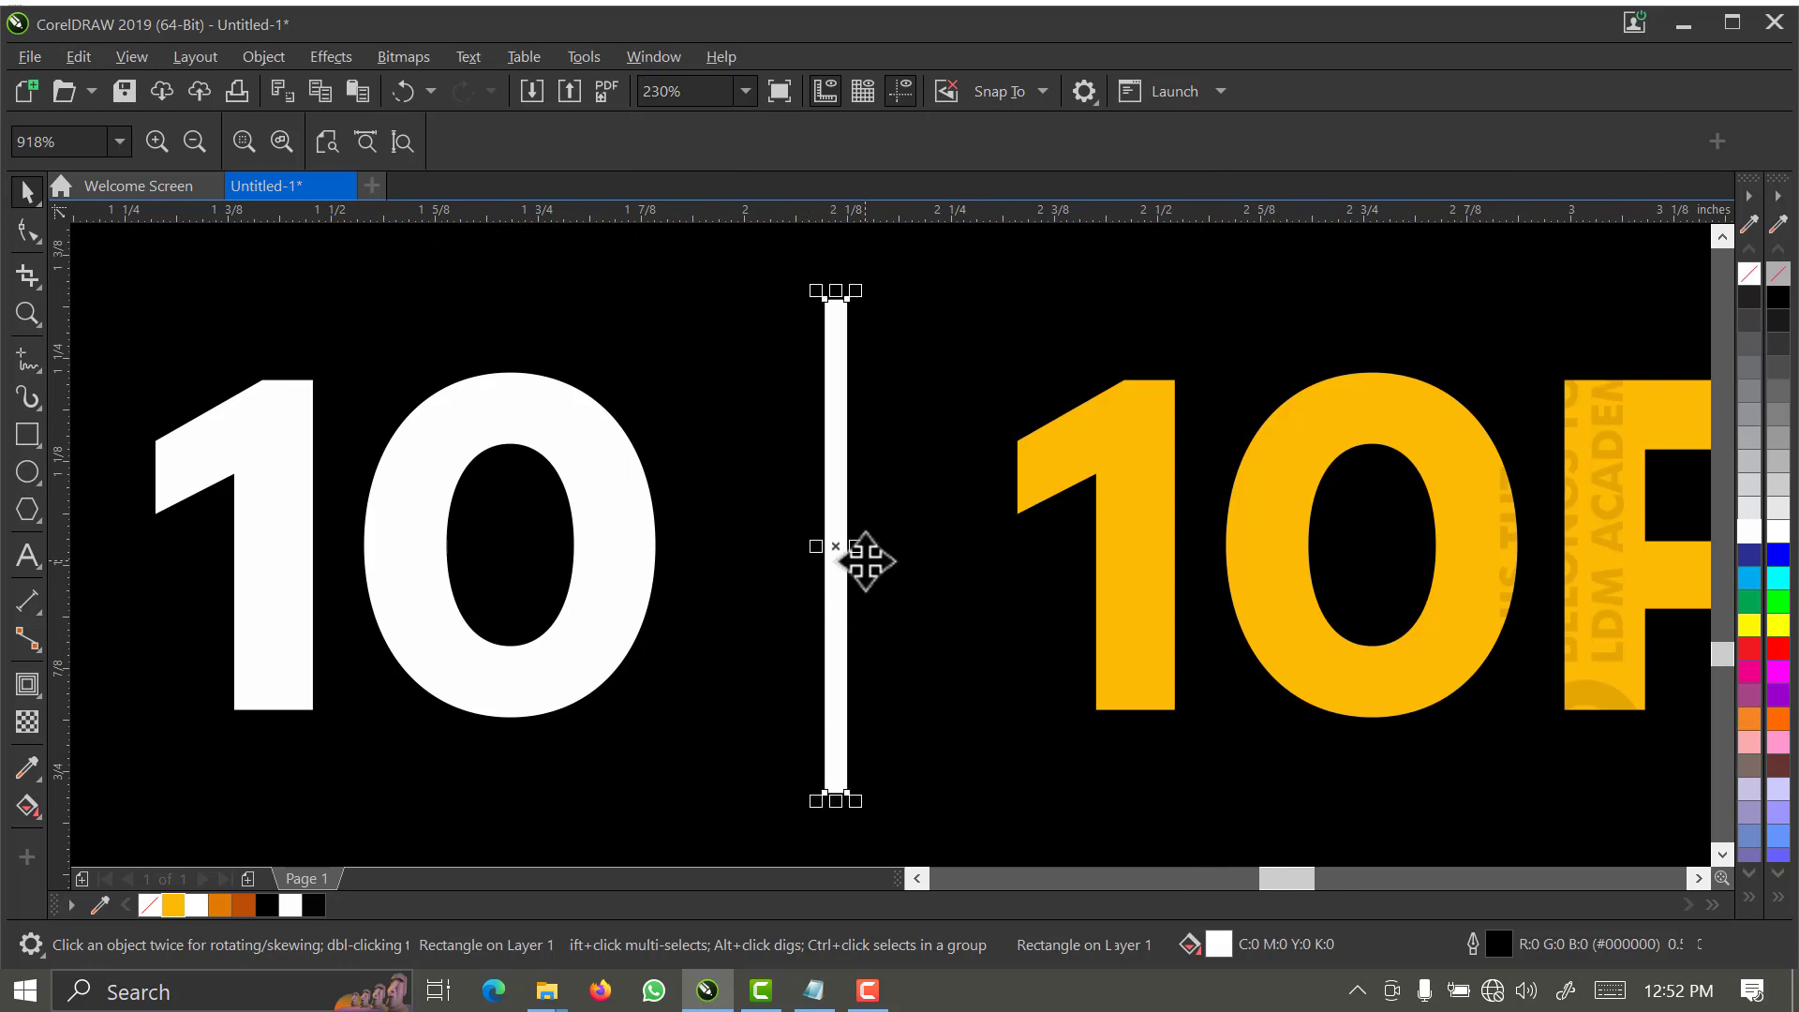
left_click_drag(858, 549, 874, 551)
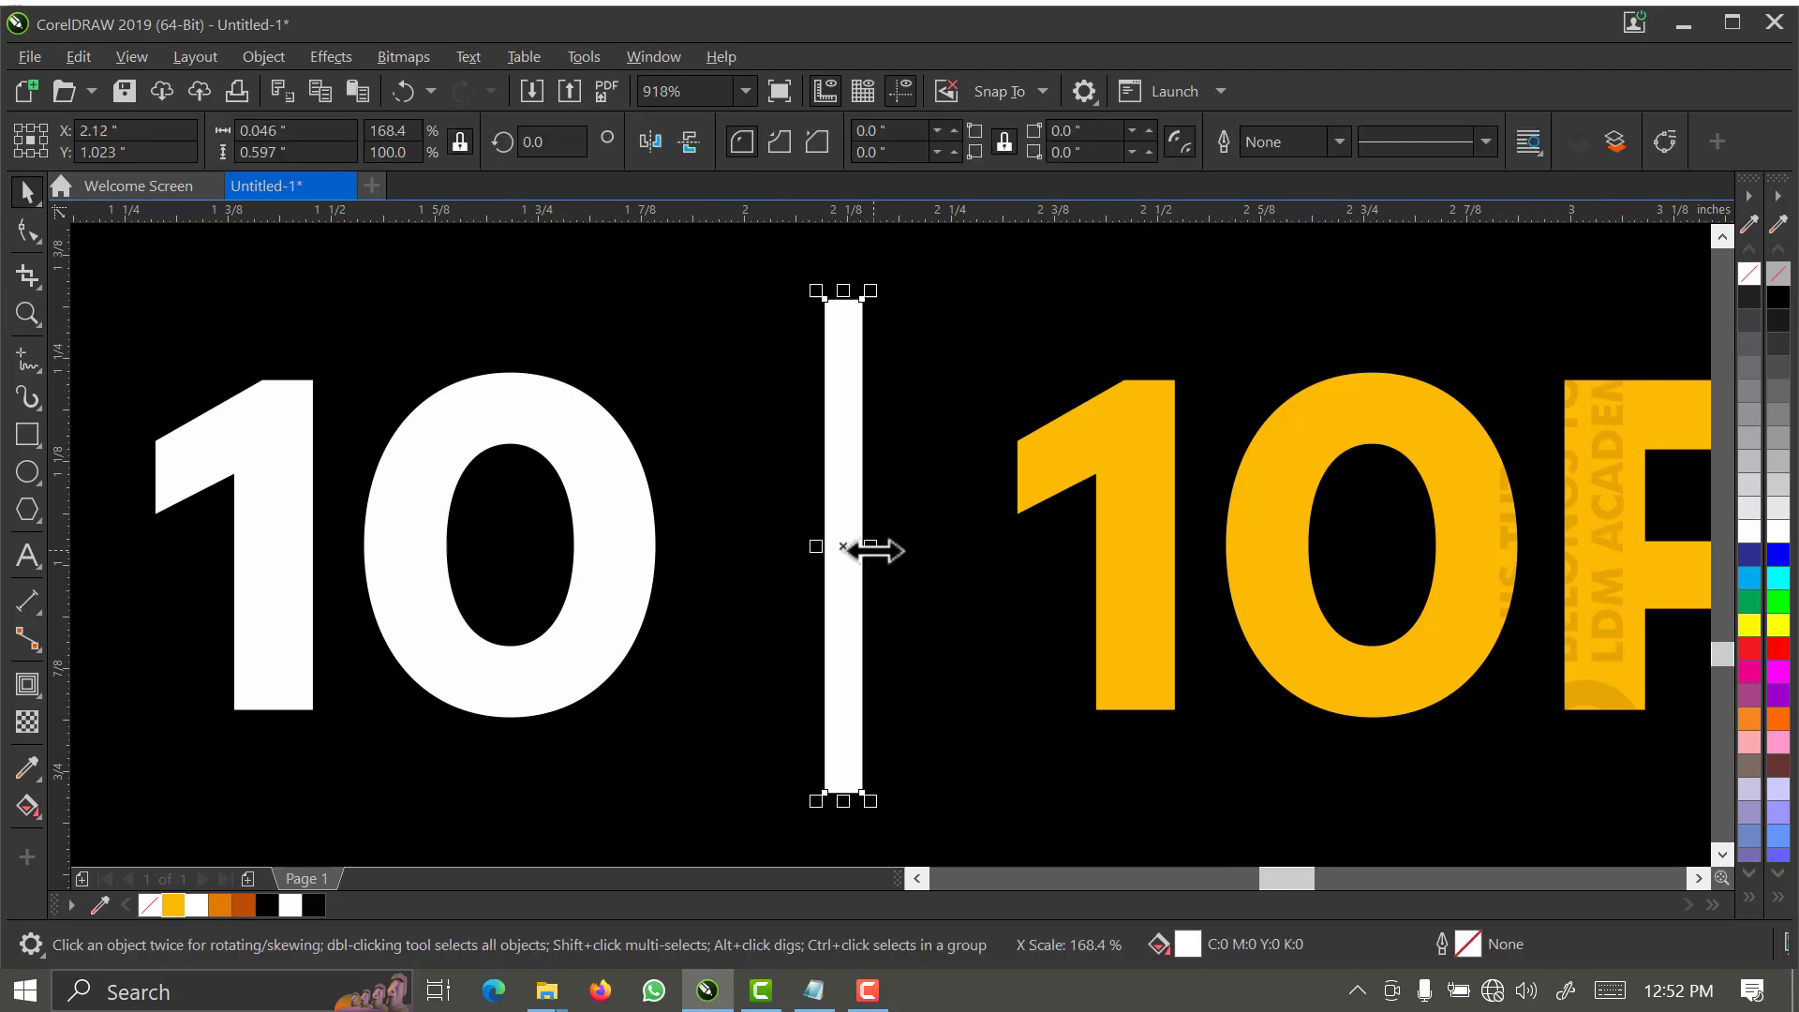
- Align the divider bar and the FEB. 10 10PM text along their horizontal centre line
left_click(745, 91)
left_click(739, 167)
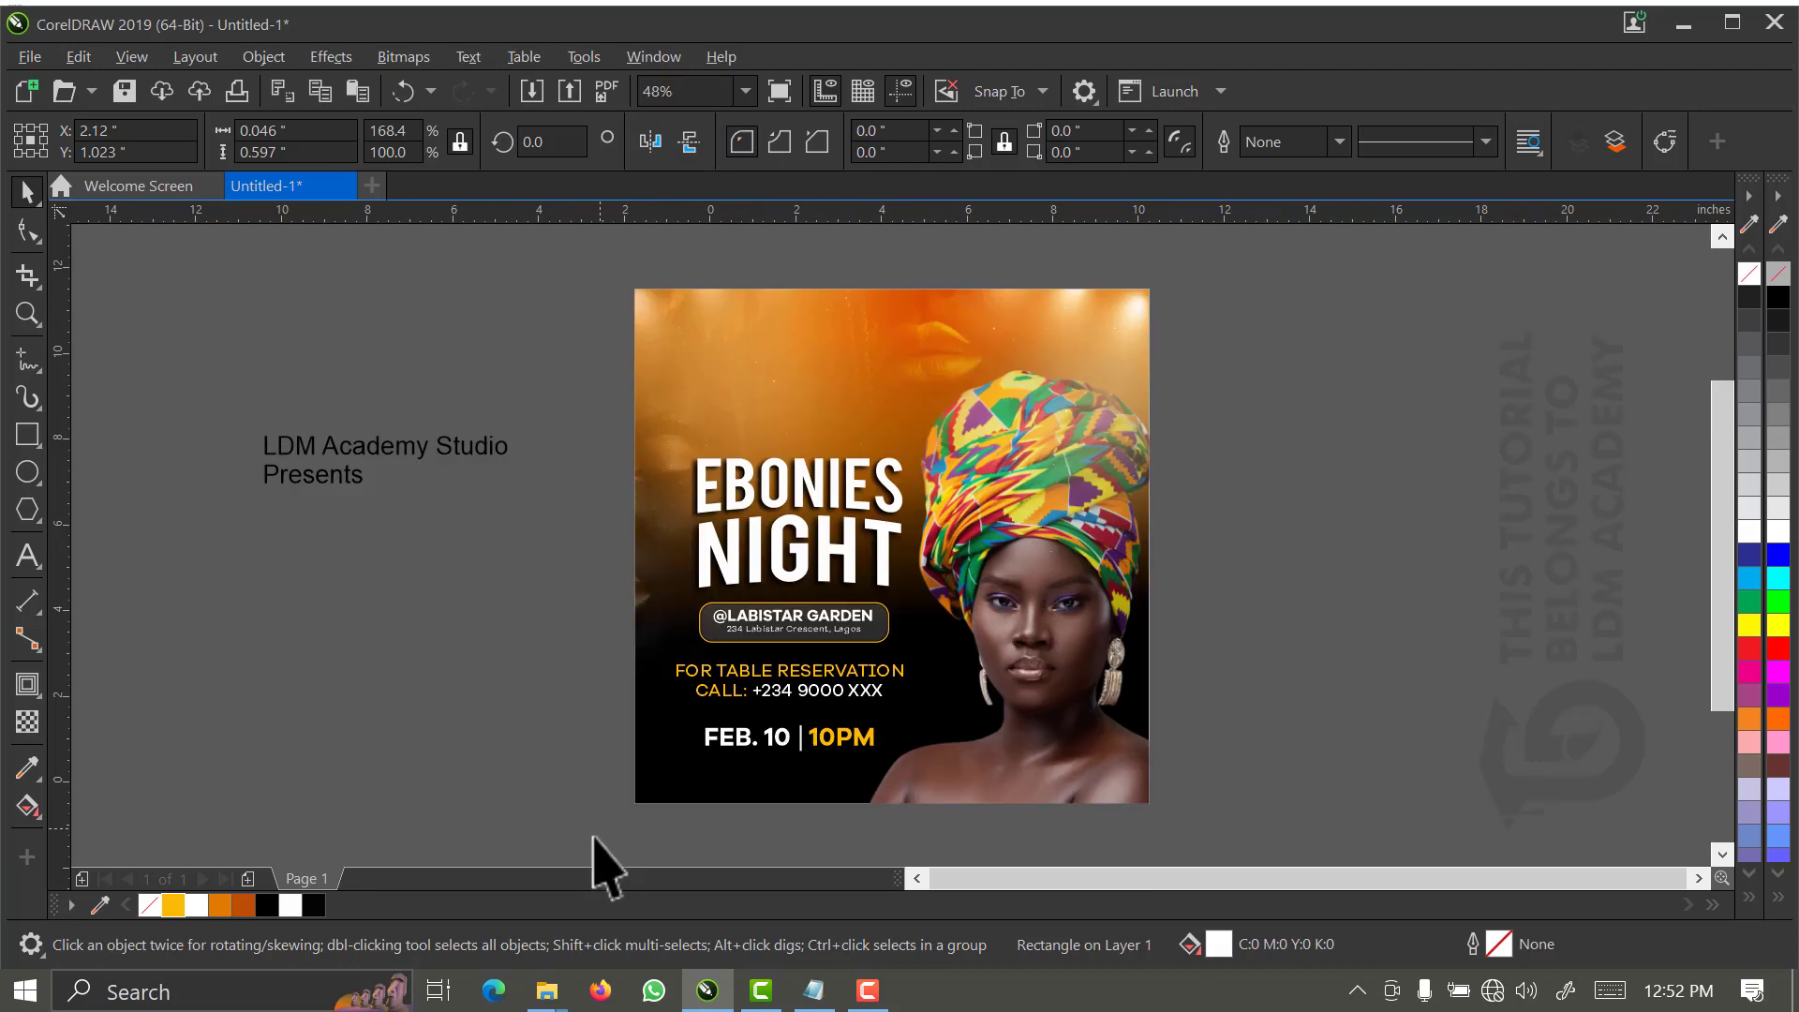
left_click(923, 714)
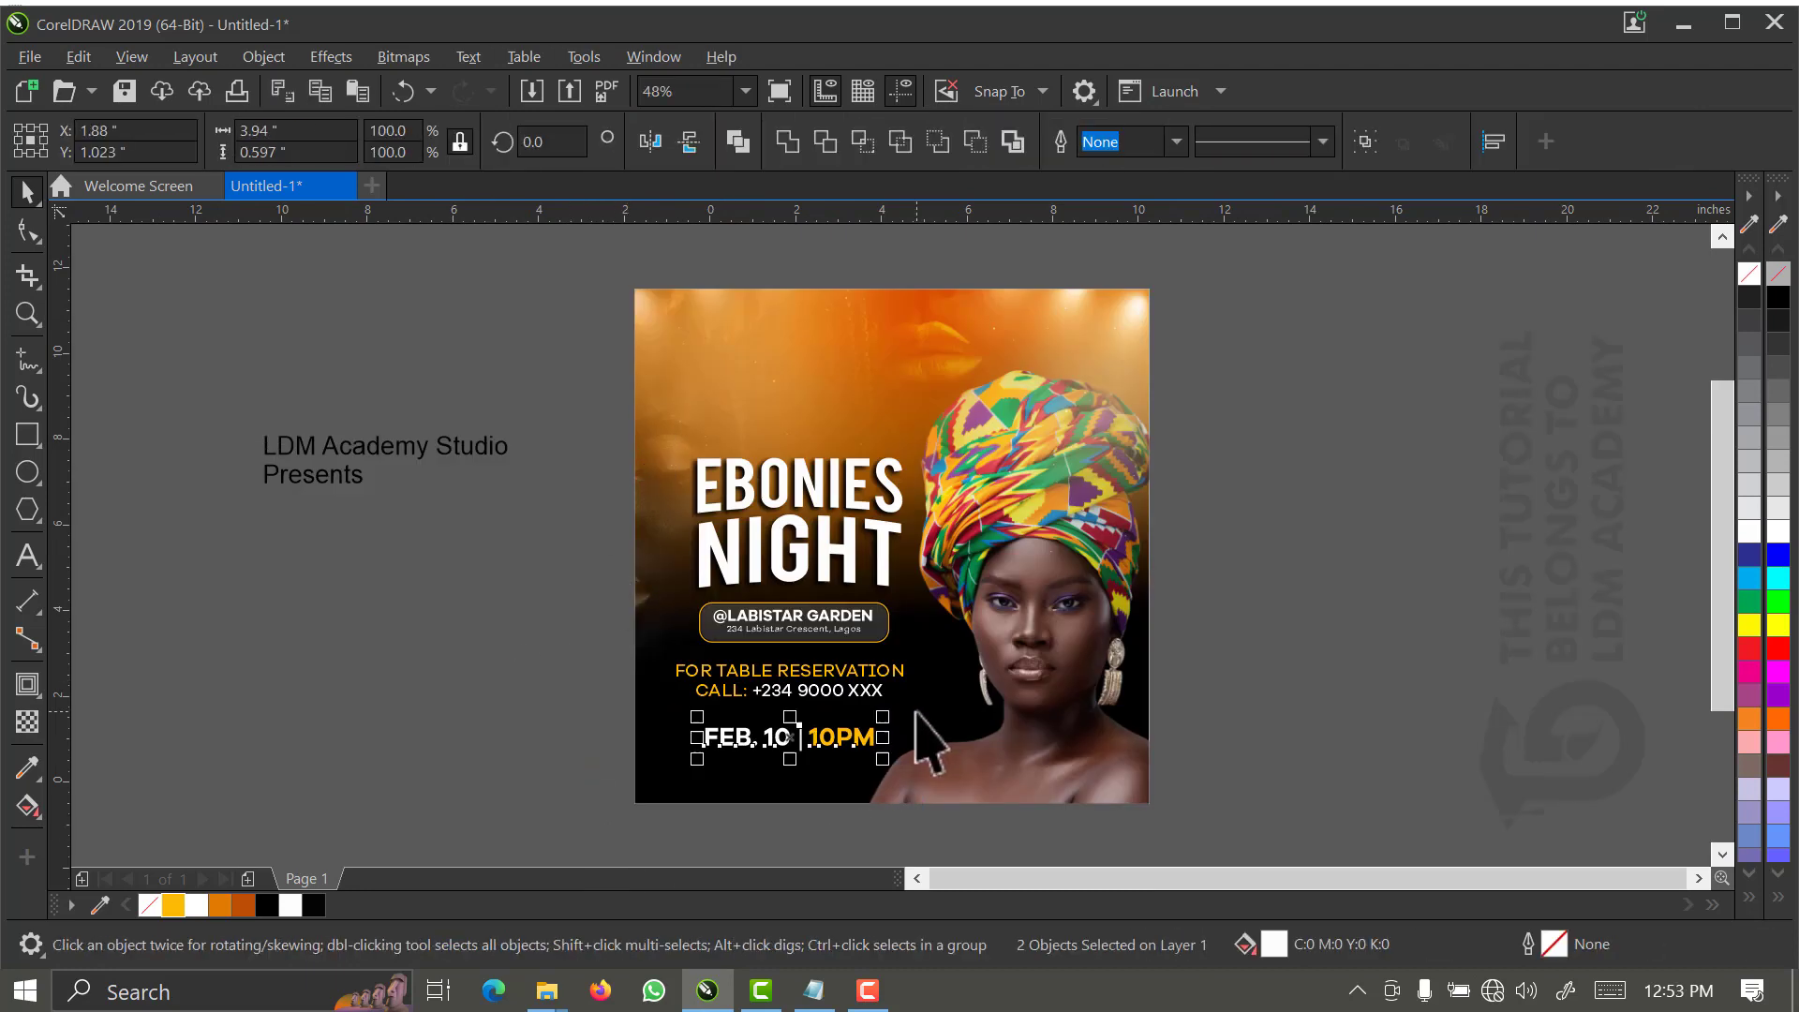
key("e")
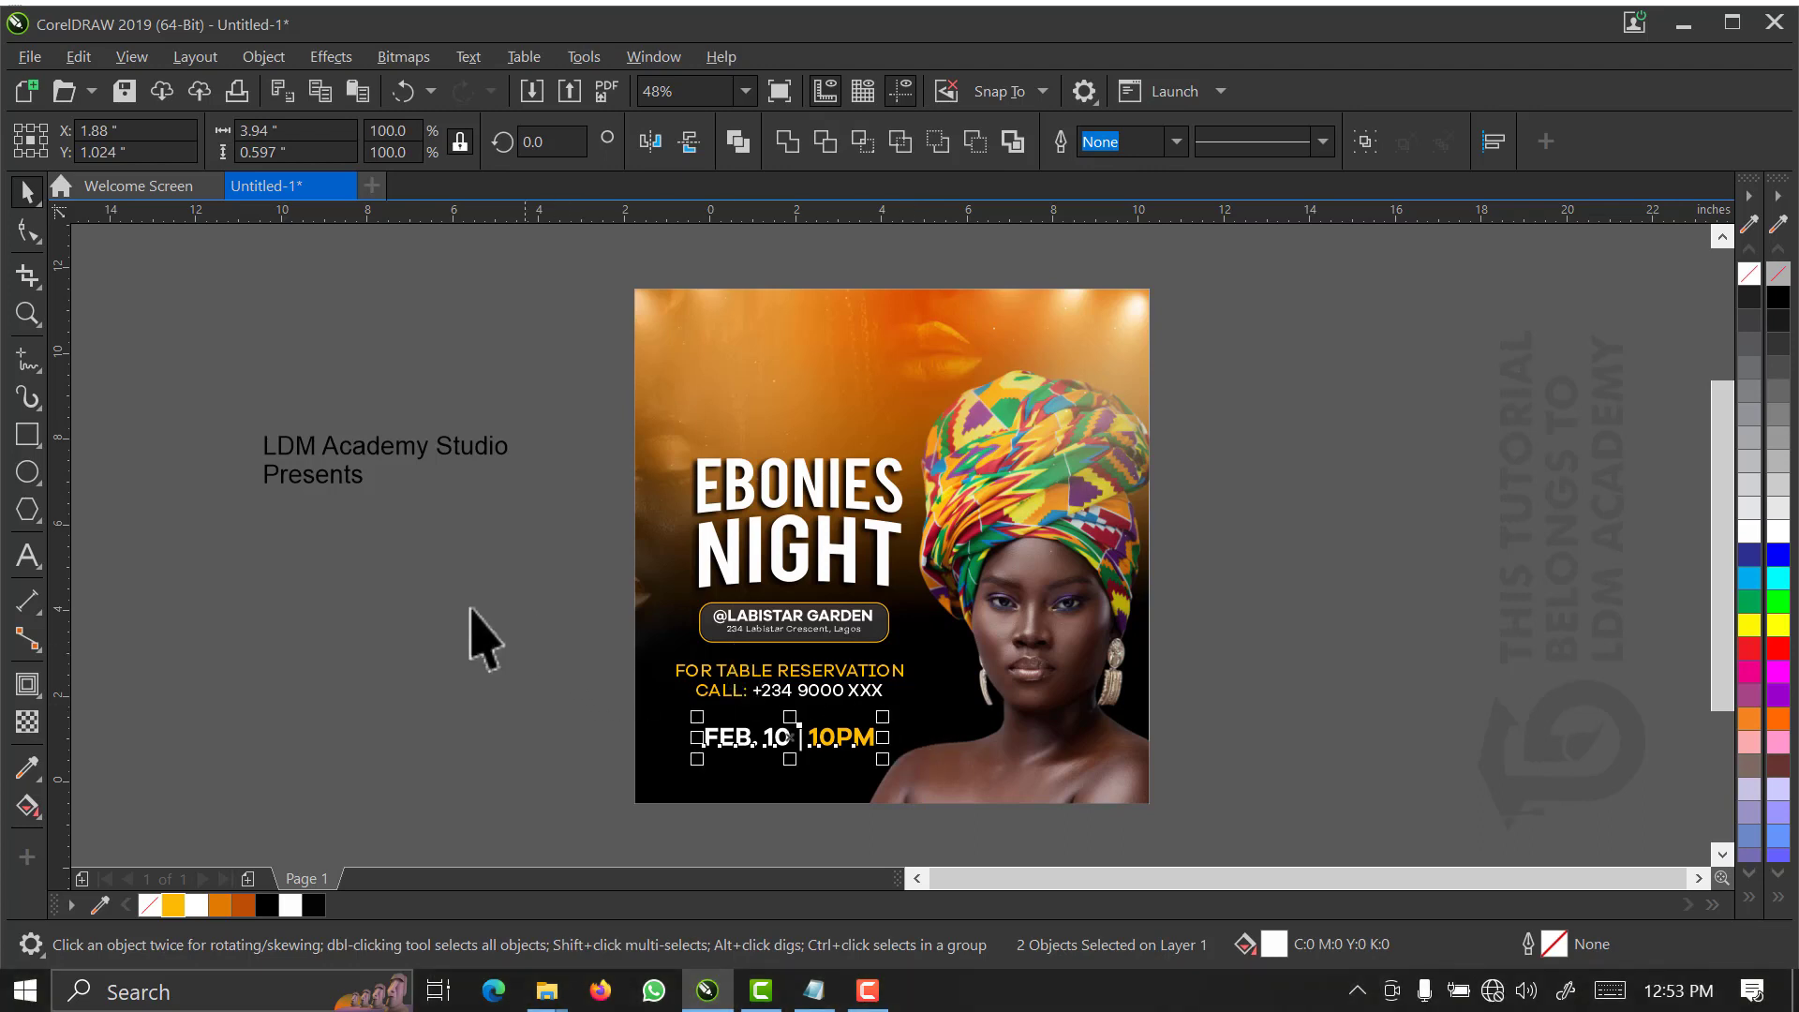
- Move the LDM Academy Studio and Presents lines above the EBONIES NIGHT title and set LDM Academy Studio in Galano Grotesque Bold
left_click_drag(180, 389, 511, 532)
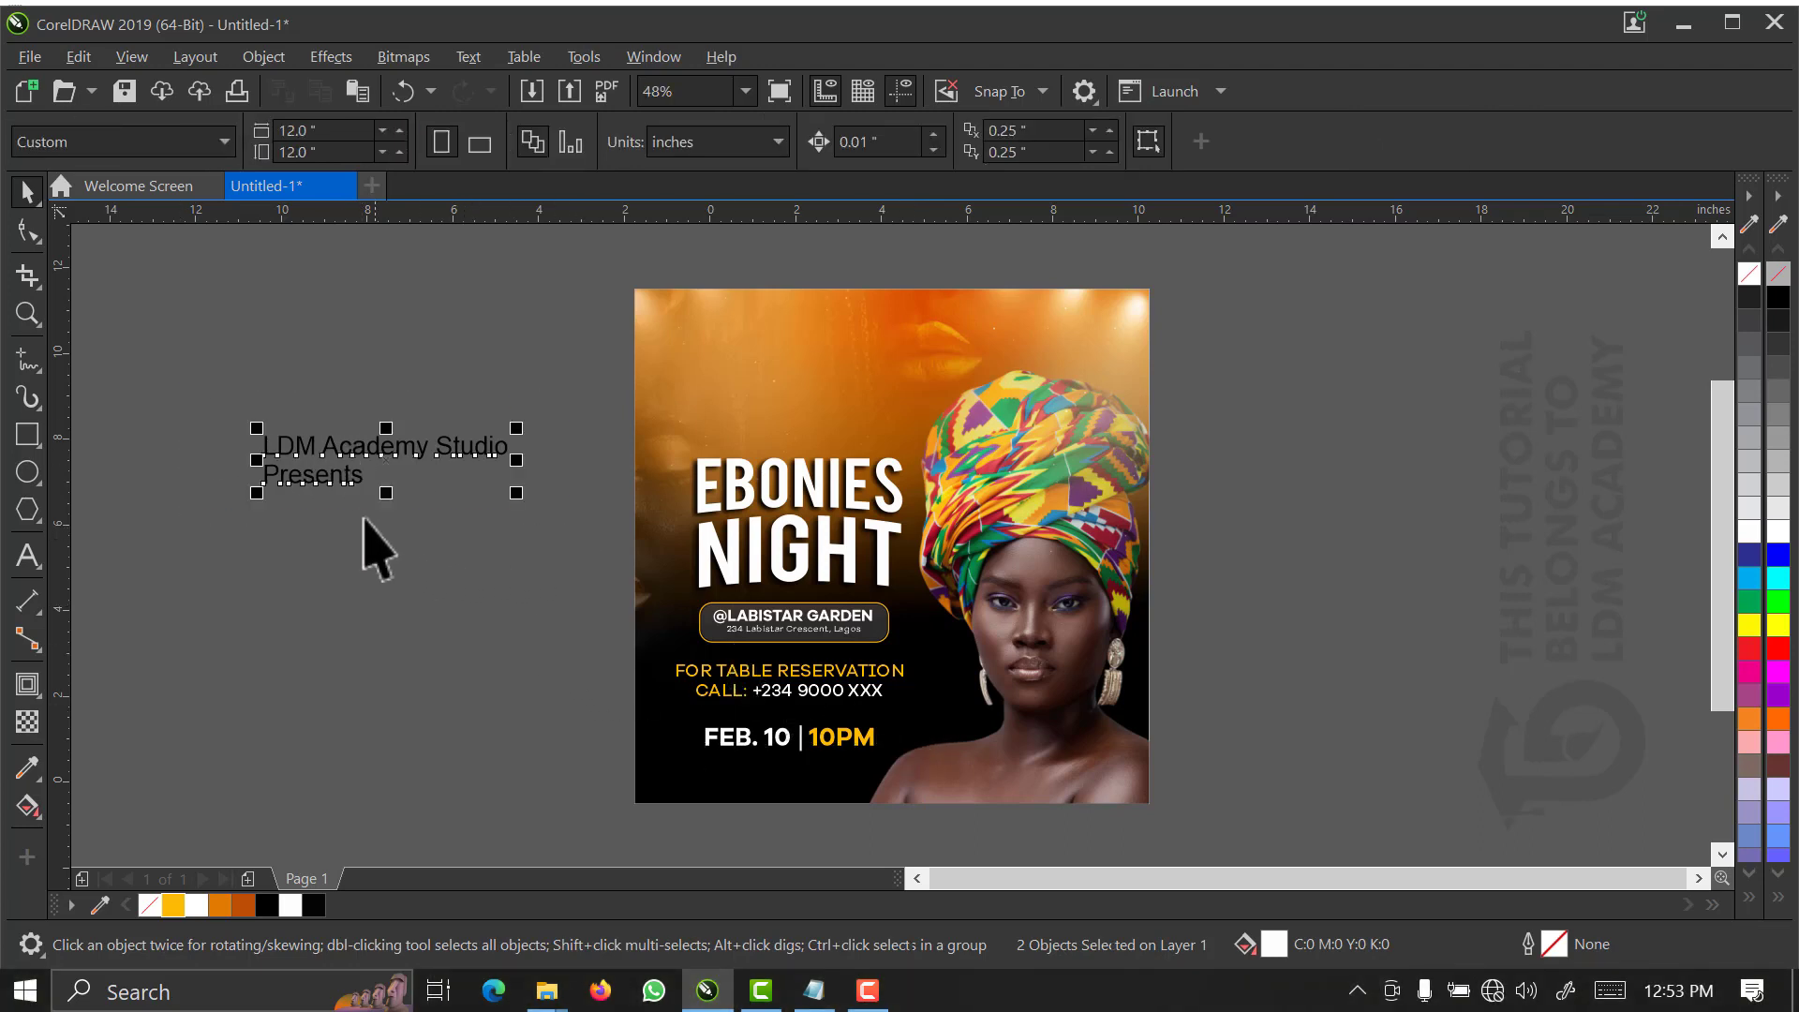
mouse_move(764, 422)
left_mouse_down()
mouse_move(792, 431)
mouse_move(785, 412)
left_mouse_up()
key("z")
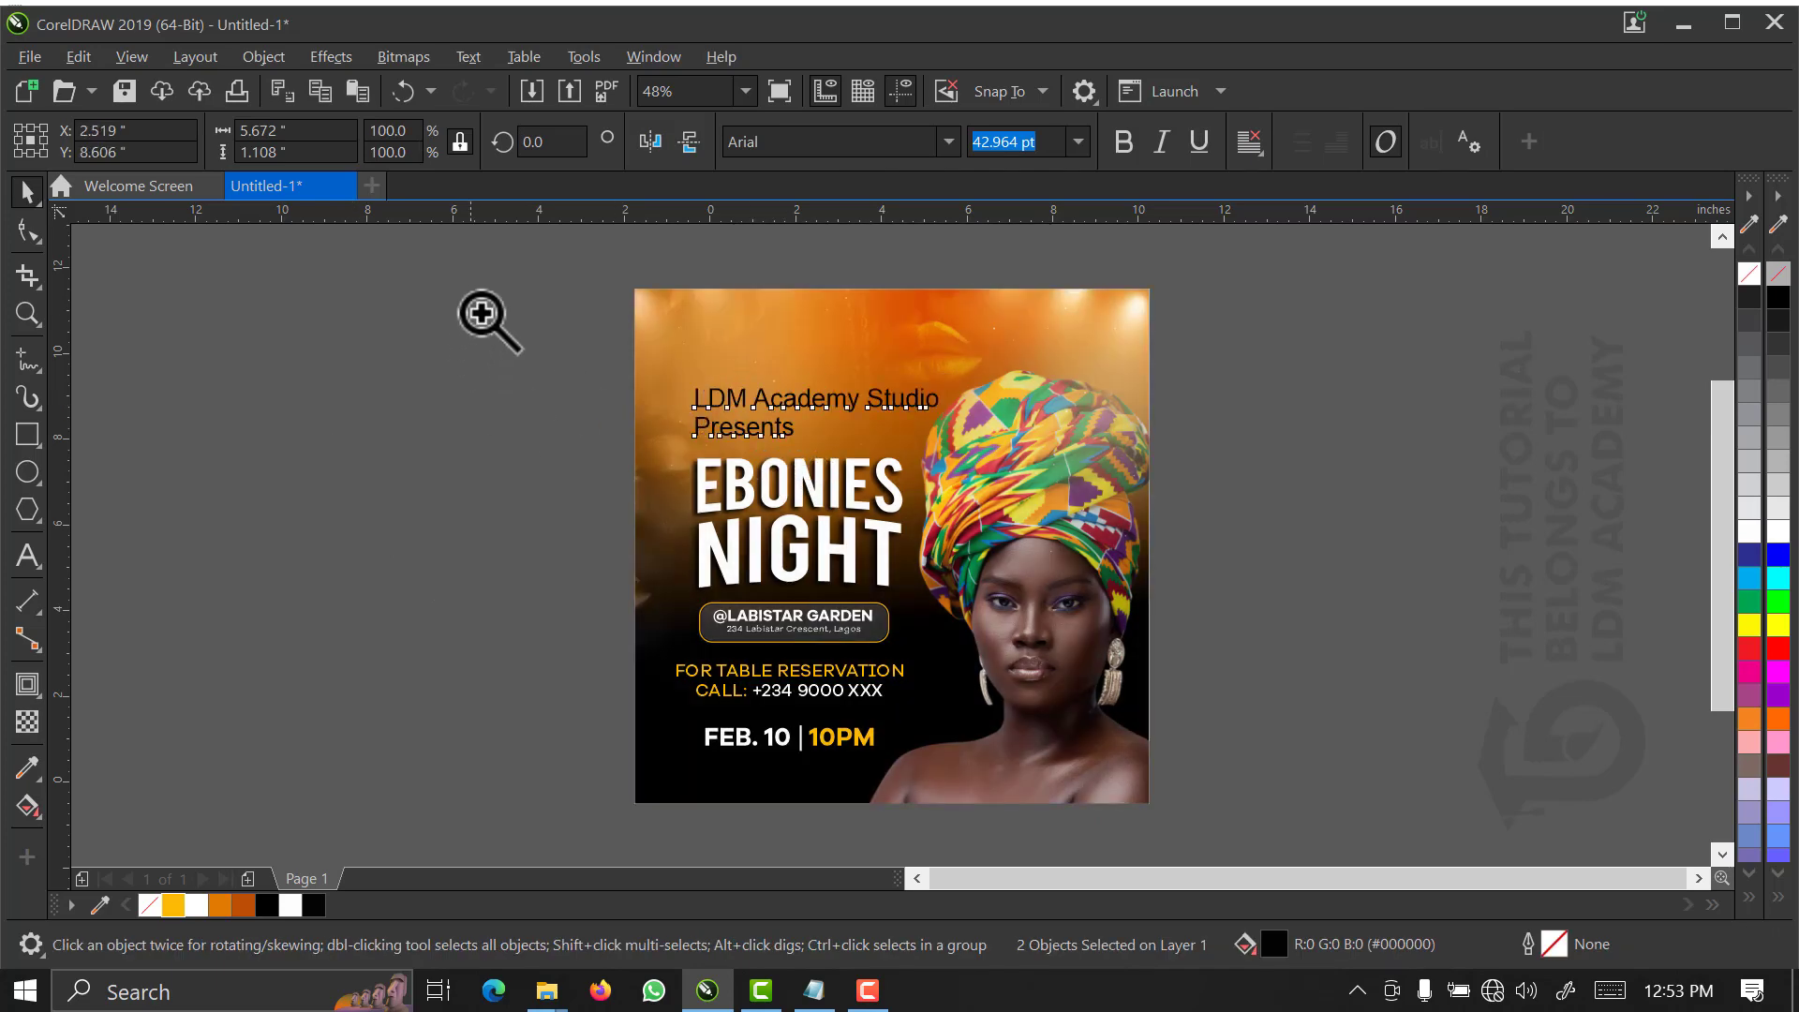
left_click_drag(474, 281, 984, 520)
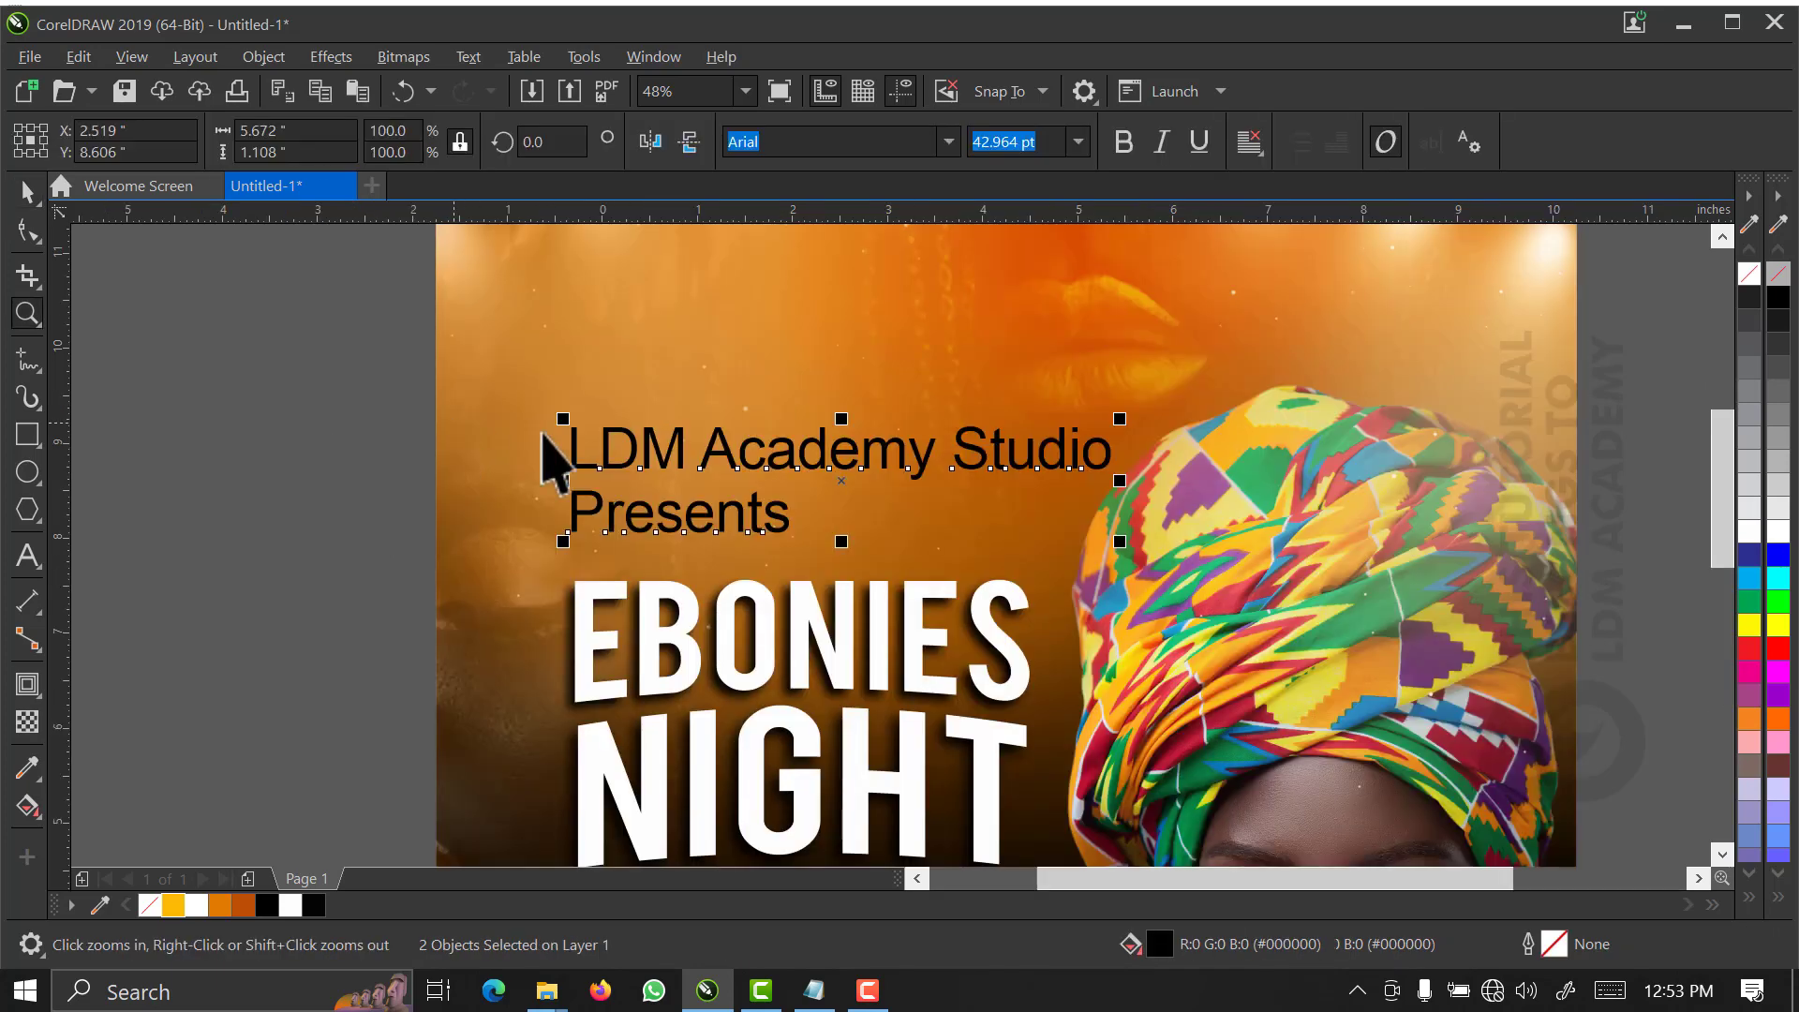
key("space")
left_click(600, 478)
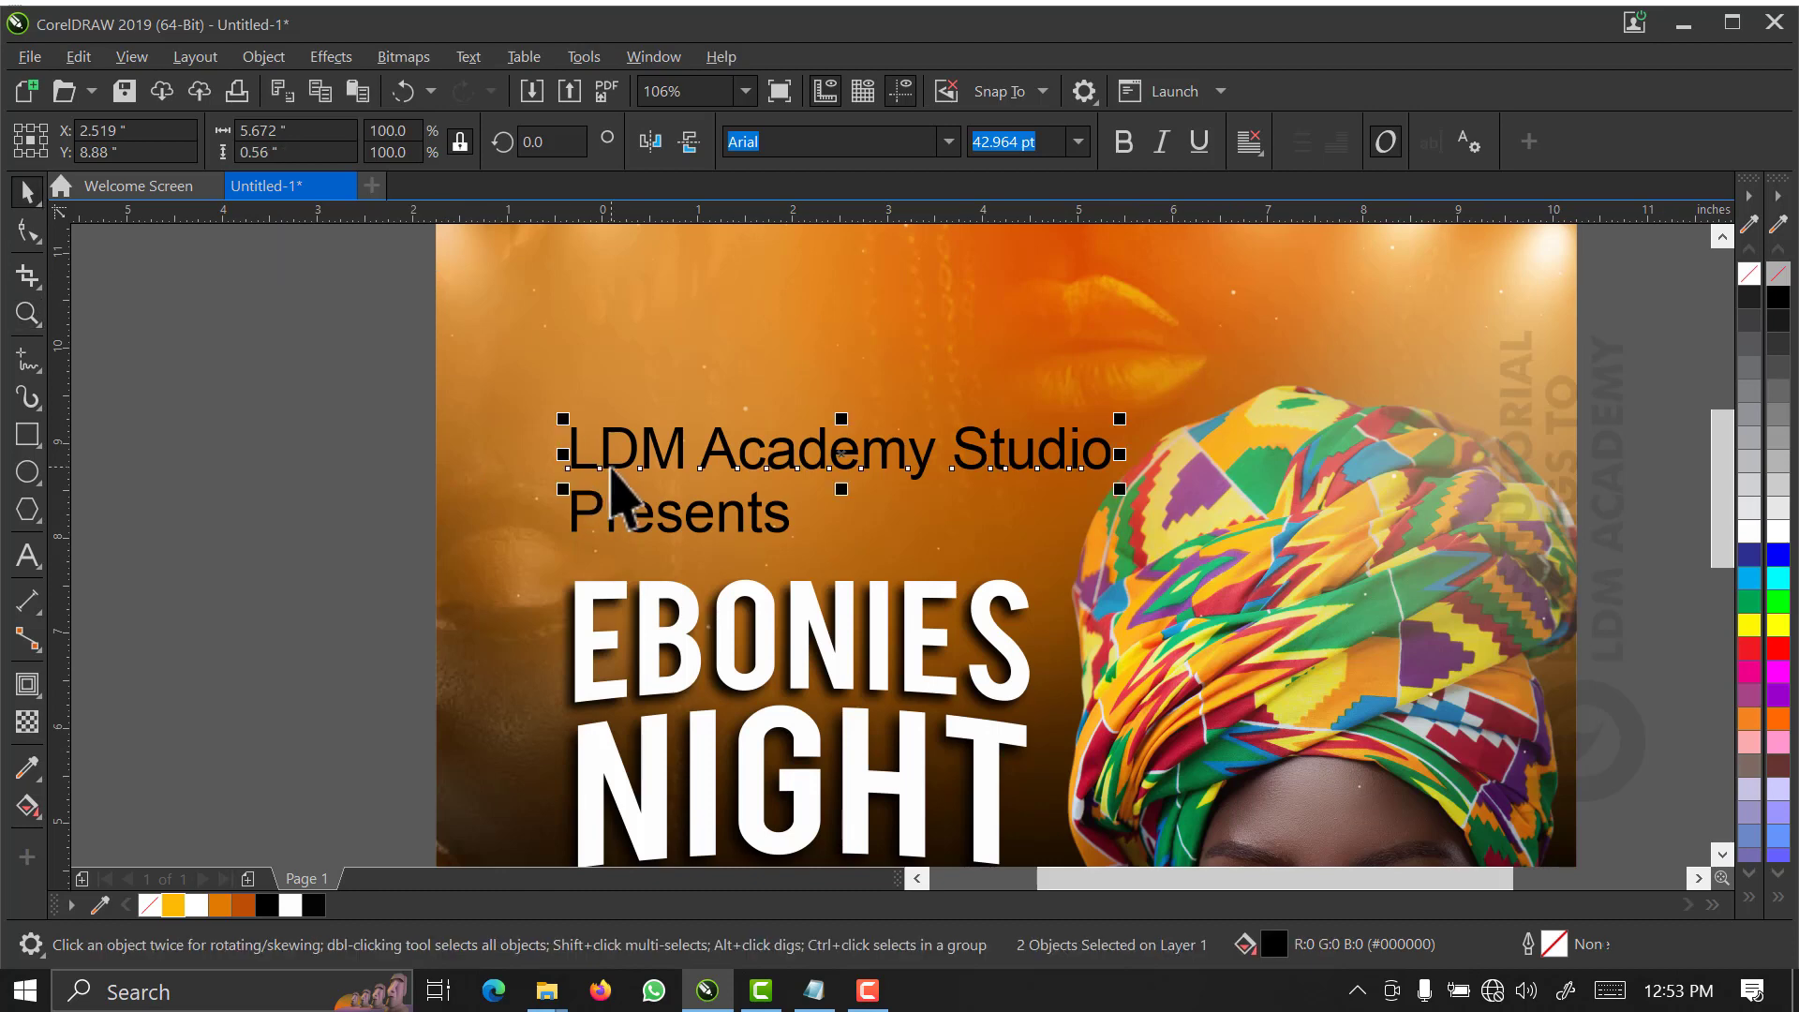
left_click(950, 143)
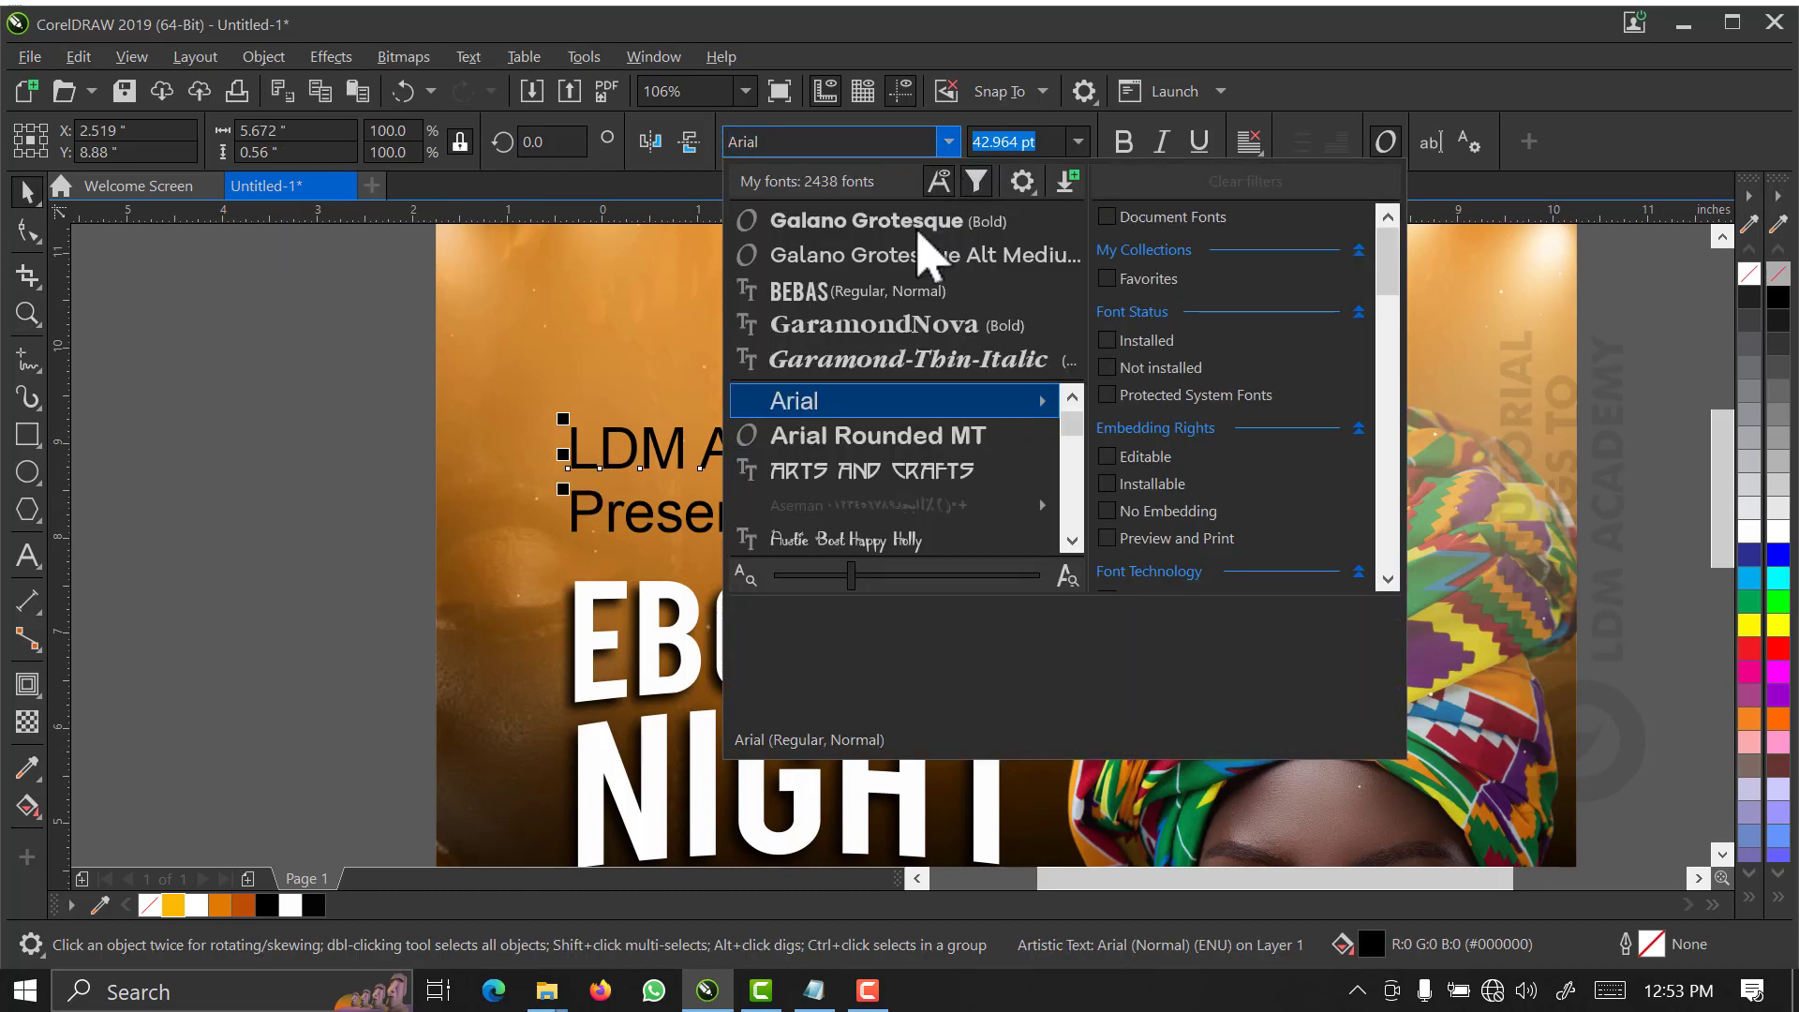
left_click(923, 221)
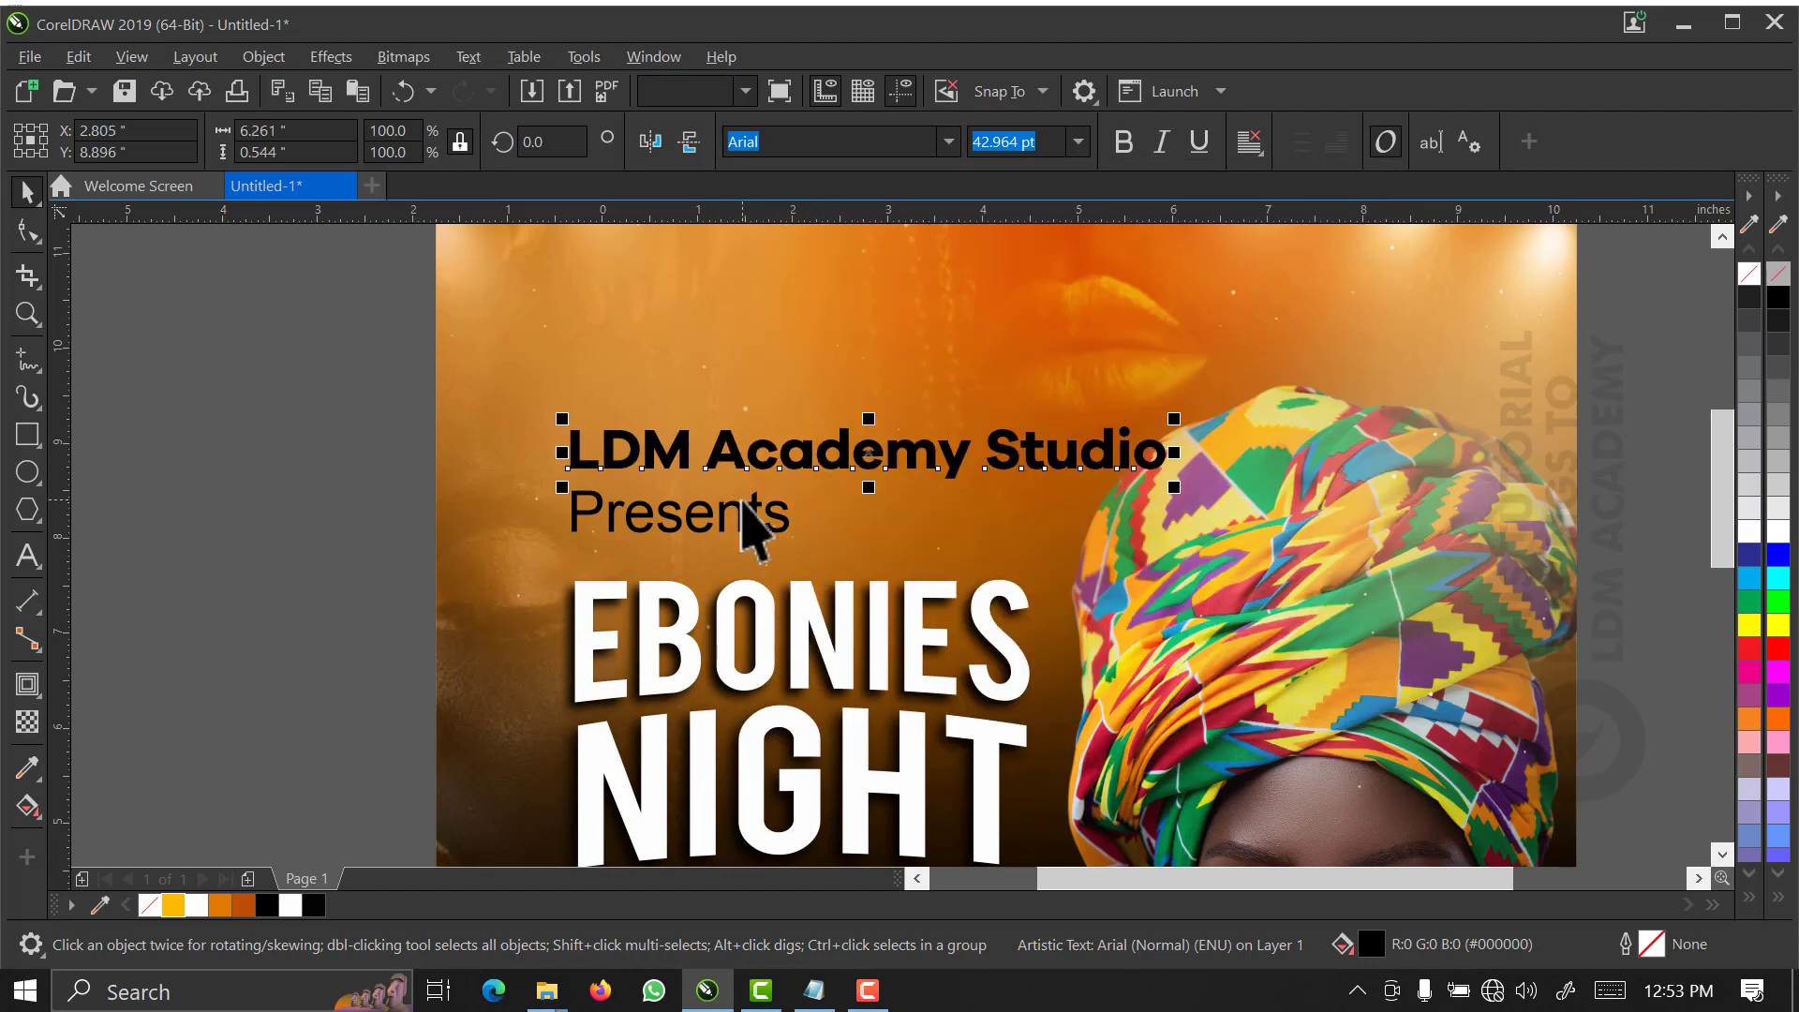
- Set the word Presents in Galano Grotesque Alt Medium
left_click(745, 536)
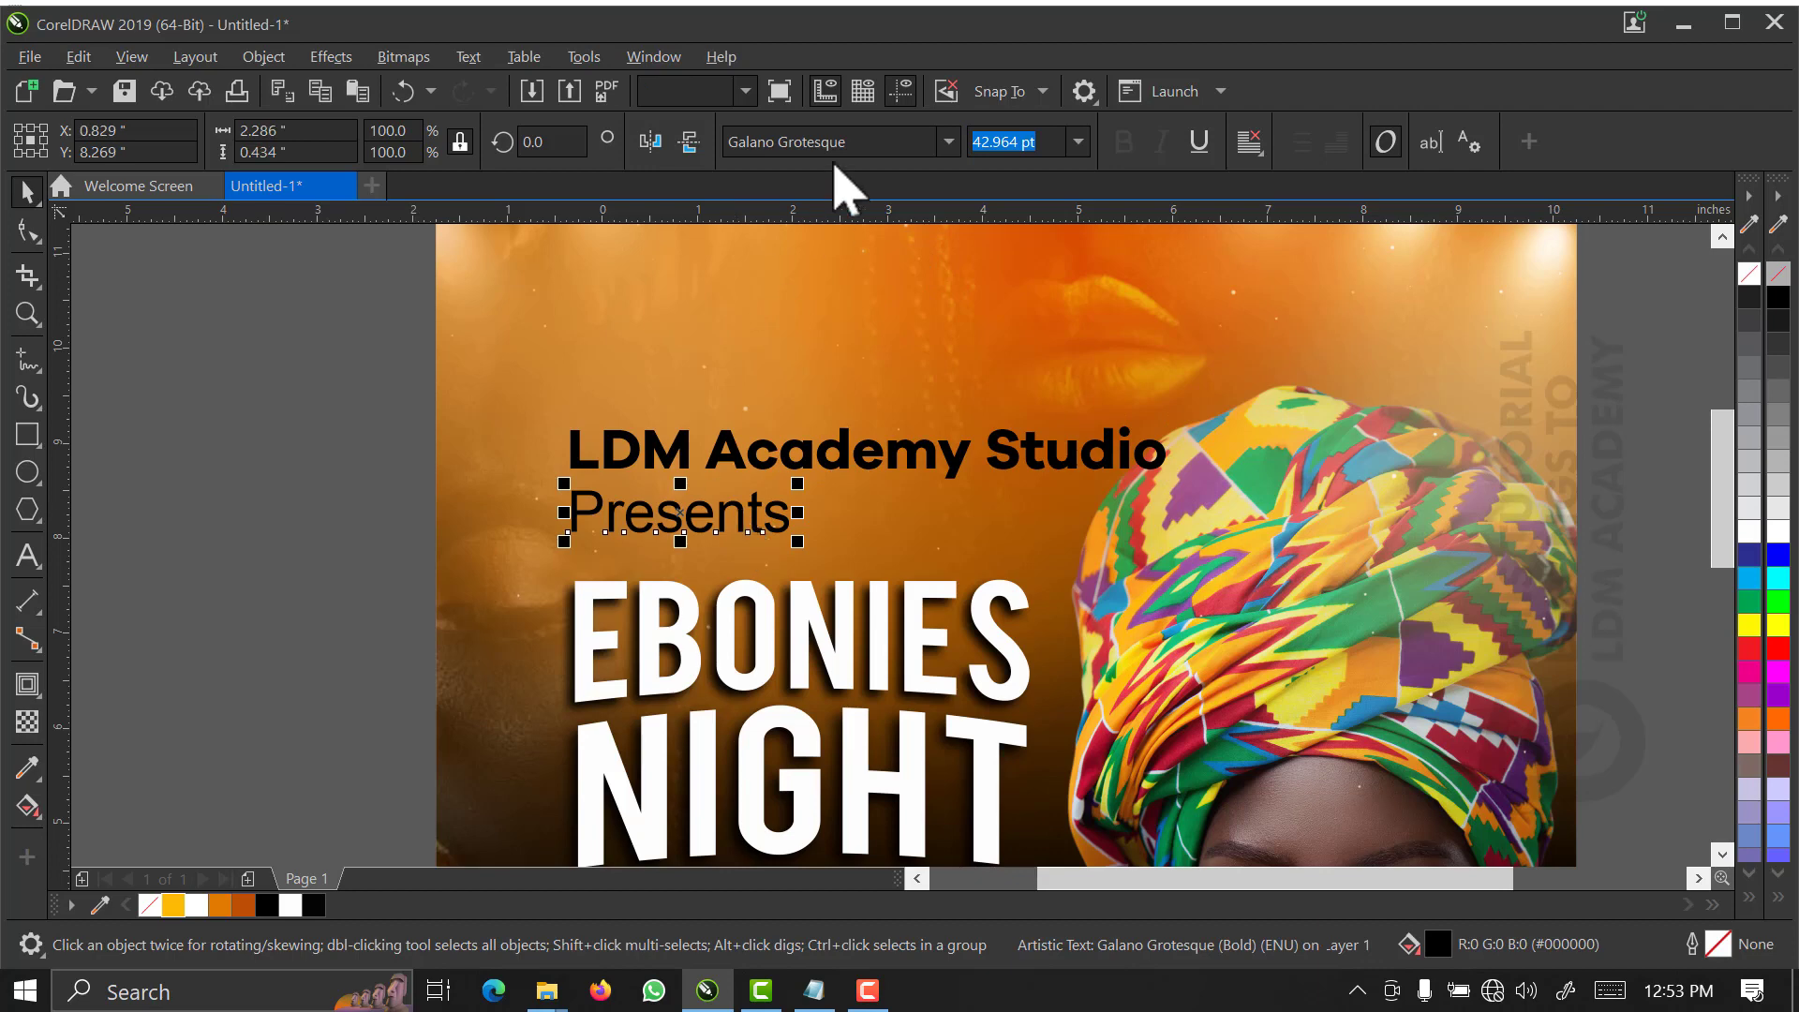
left_click(948, 144)
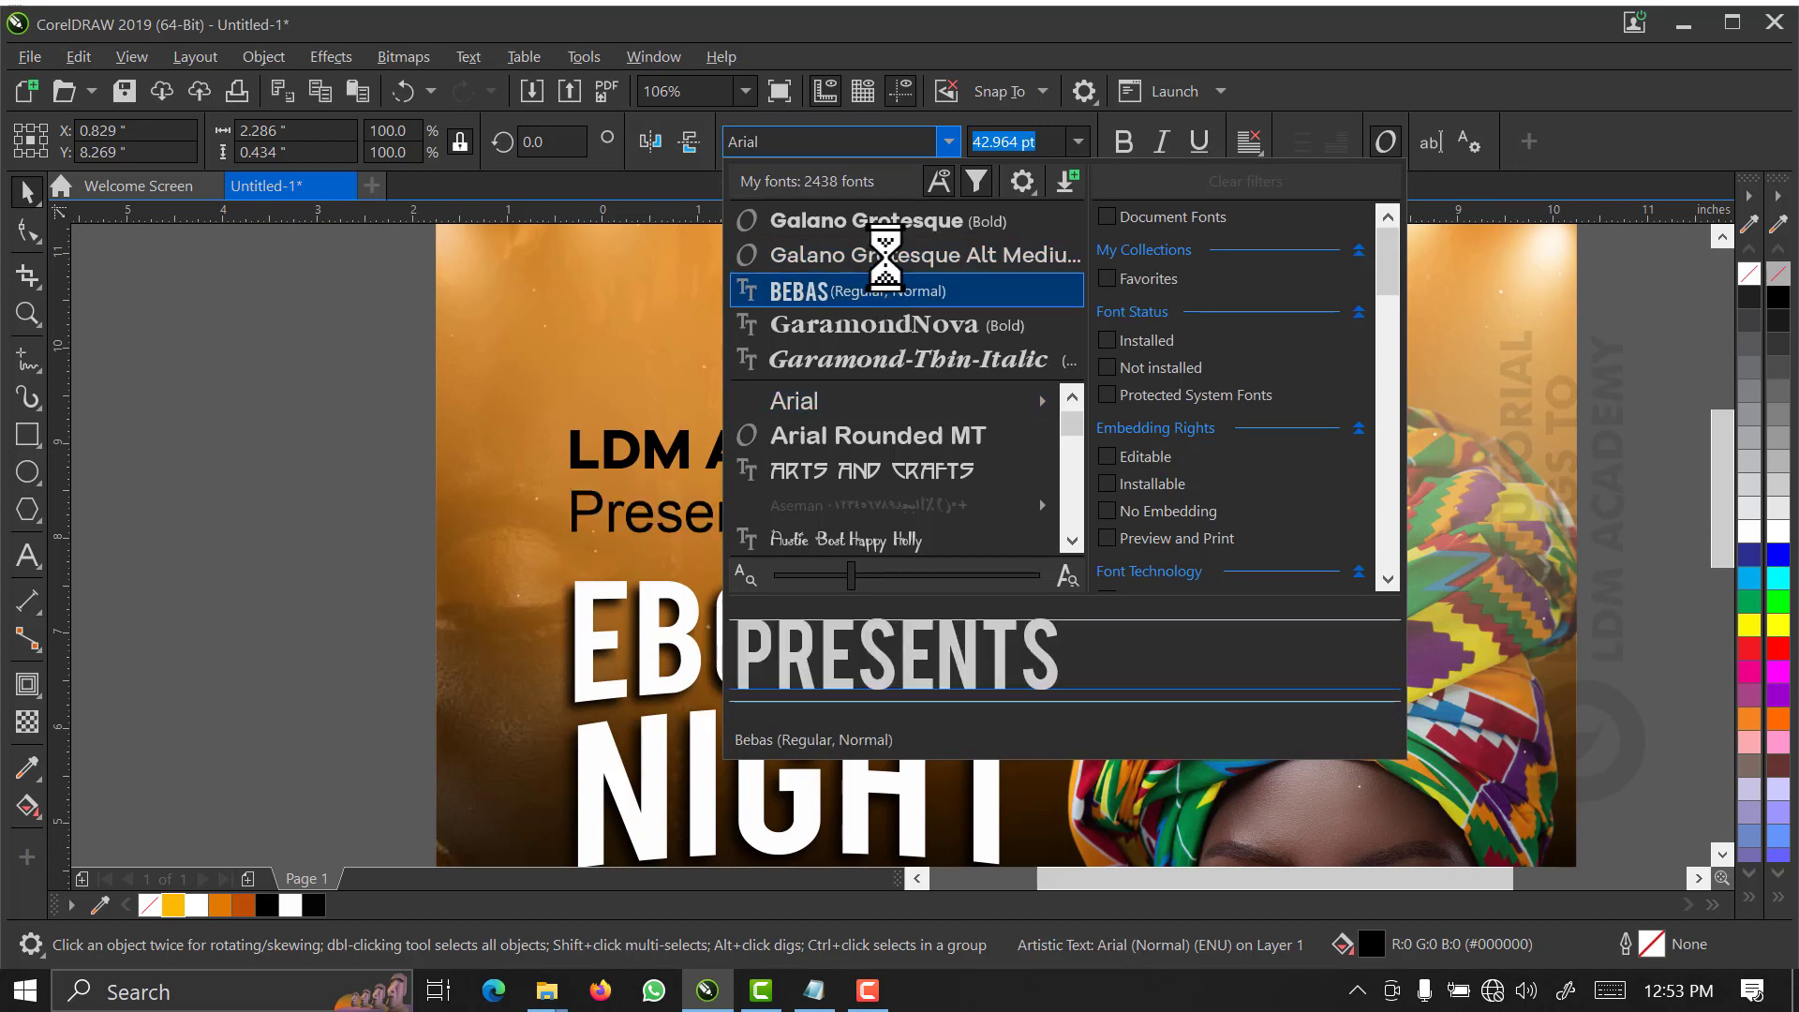
left_click(886, 256)
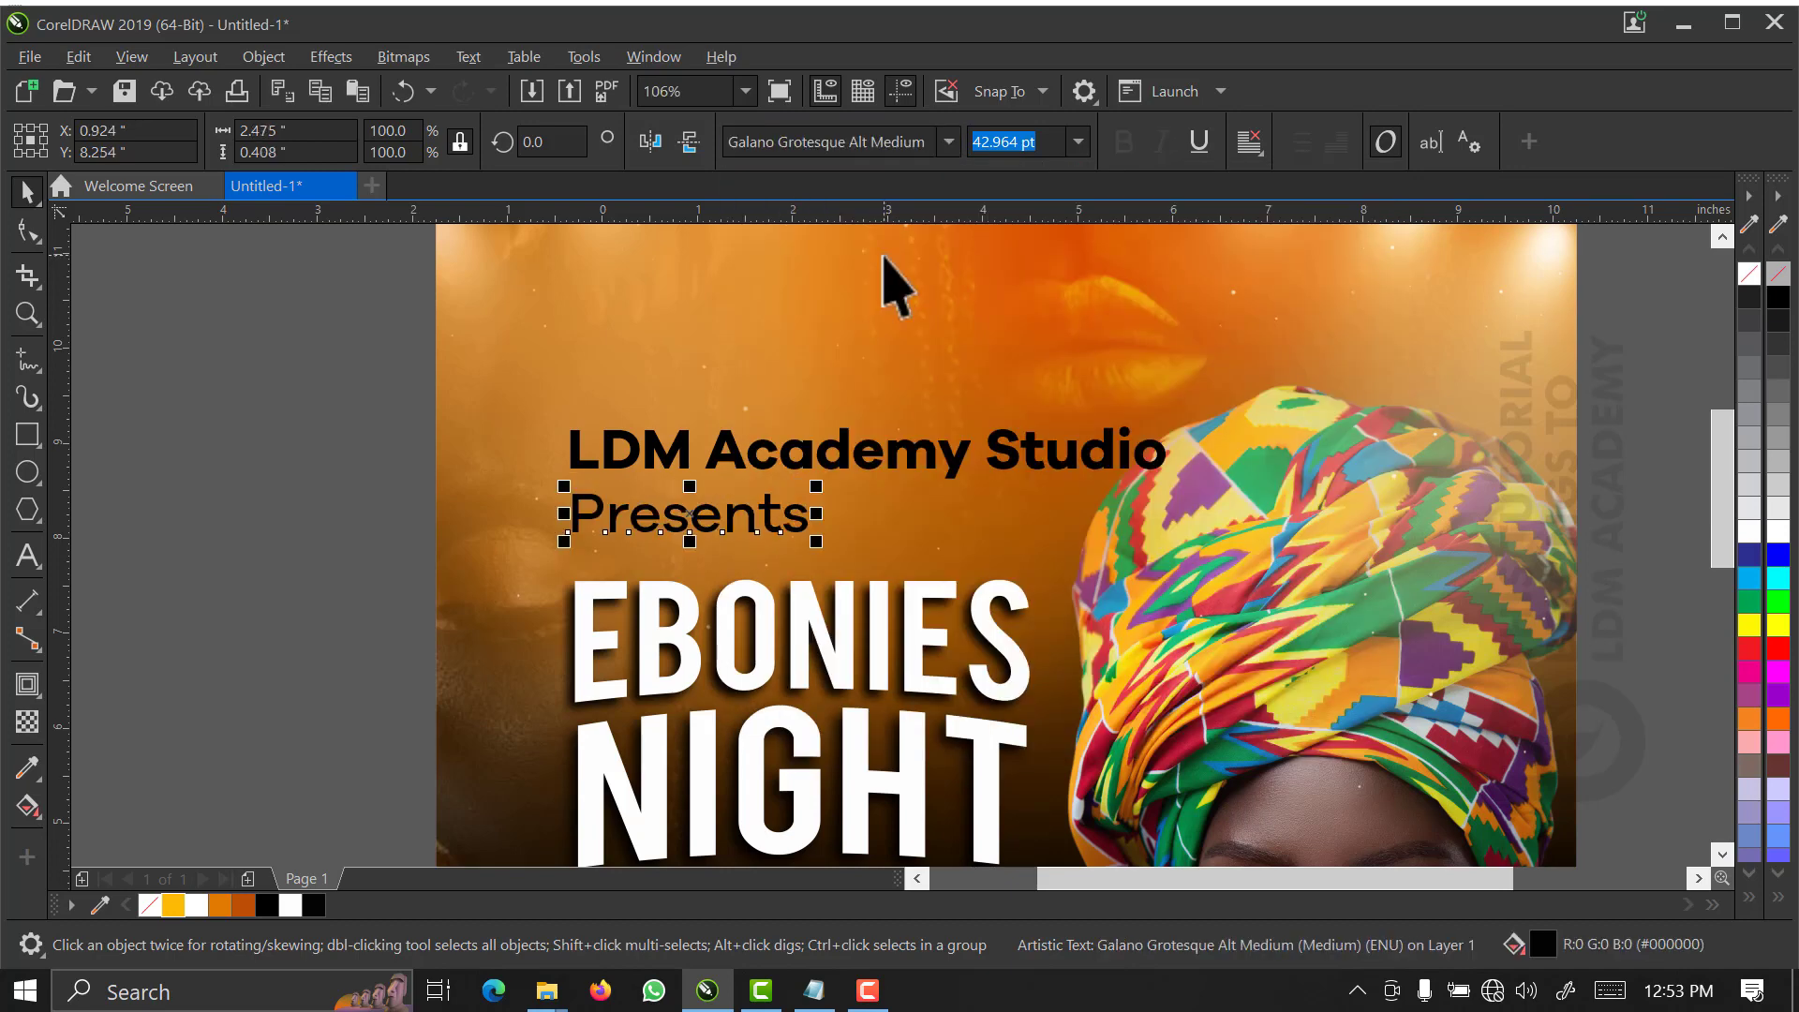
- Center the word Presents under LDM Academy Studio and fill the LDM Academy Studio line white
left_click_drag(311, 382, 1324, 583)
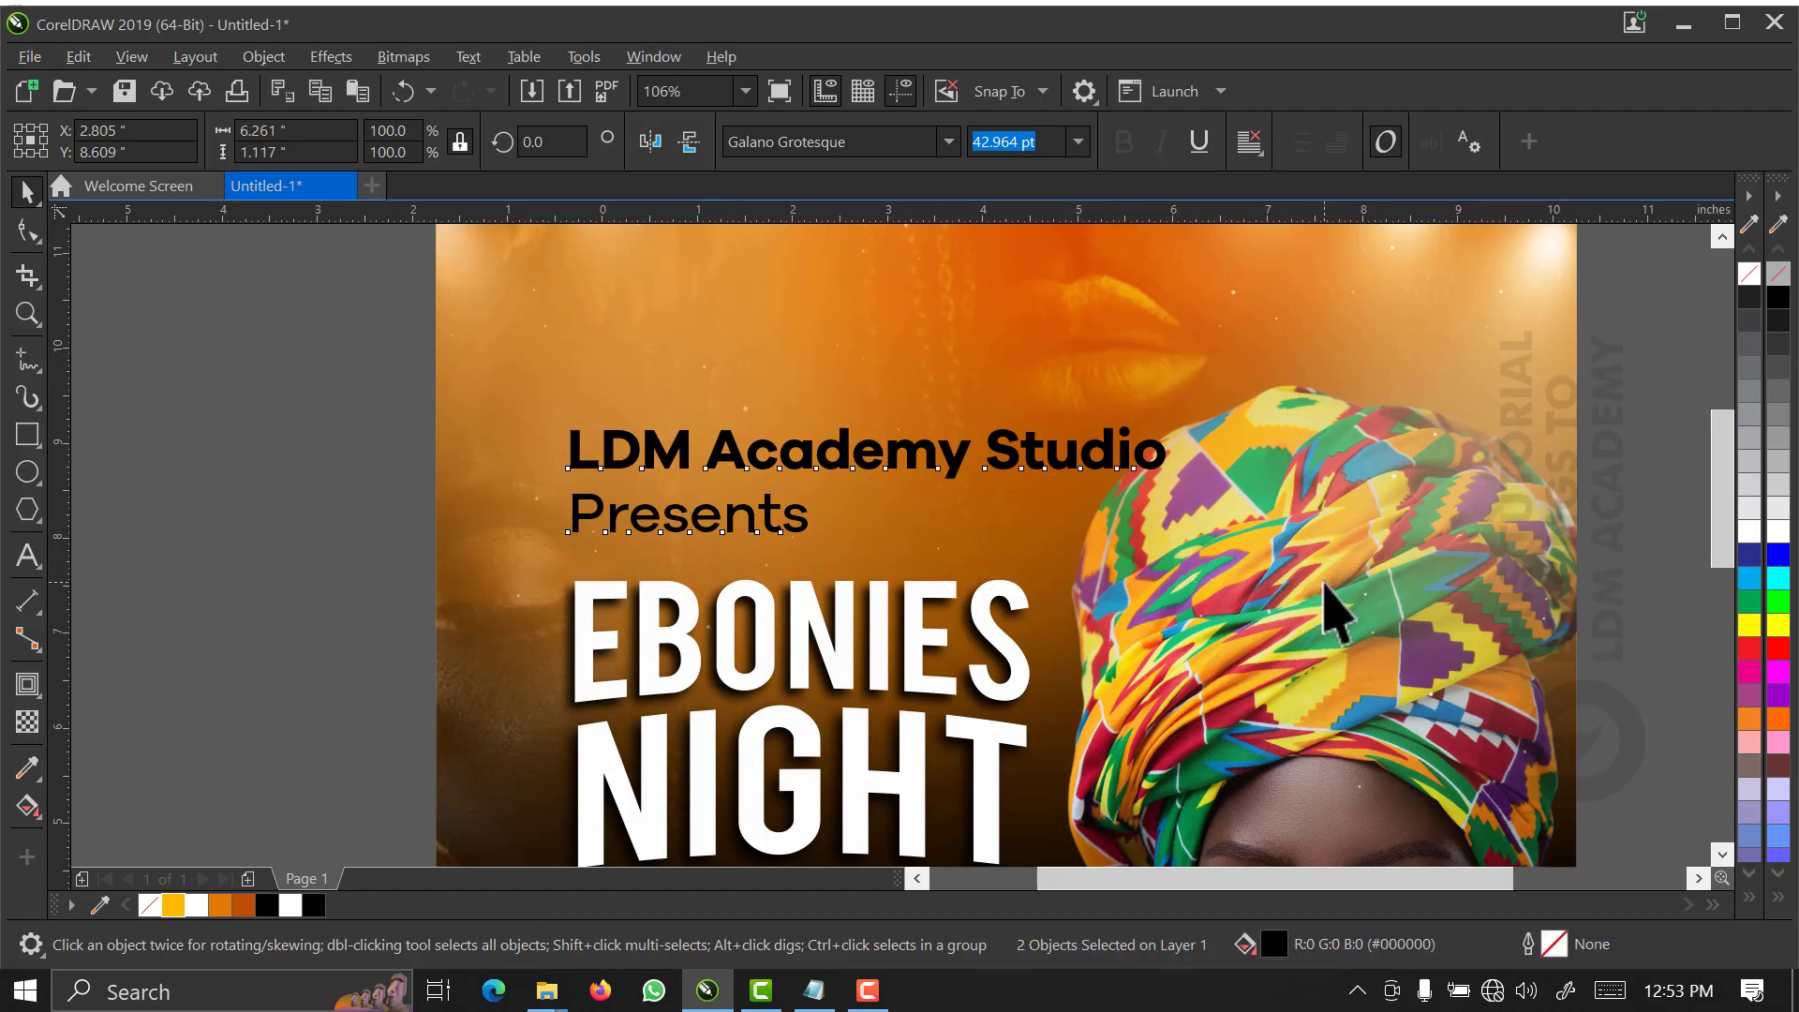
key("c")
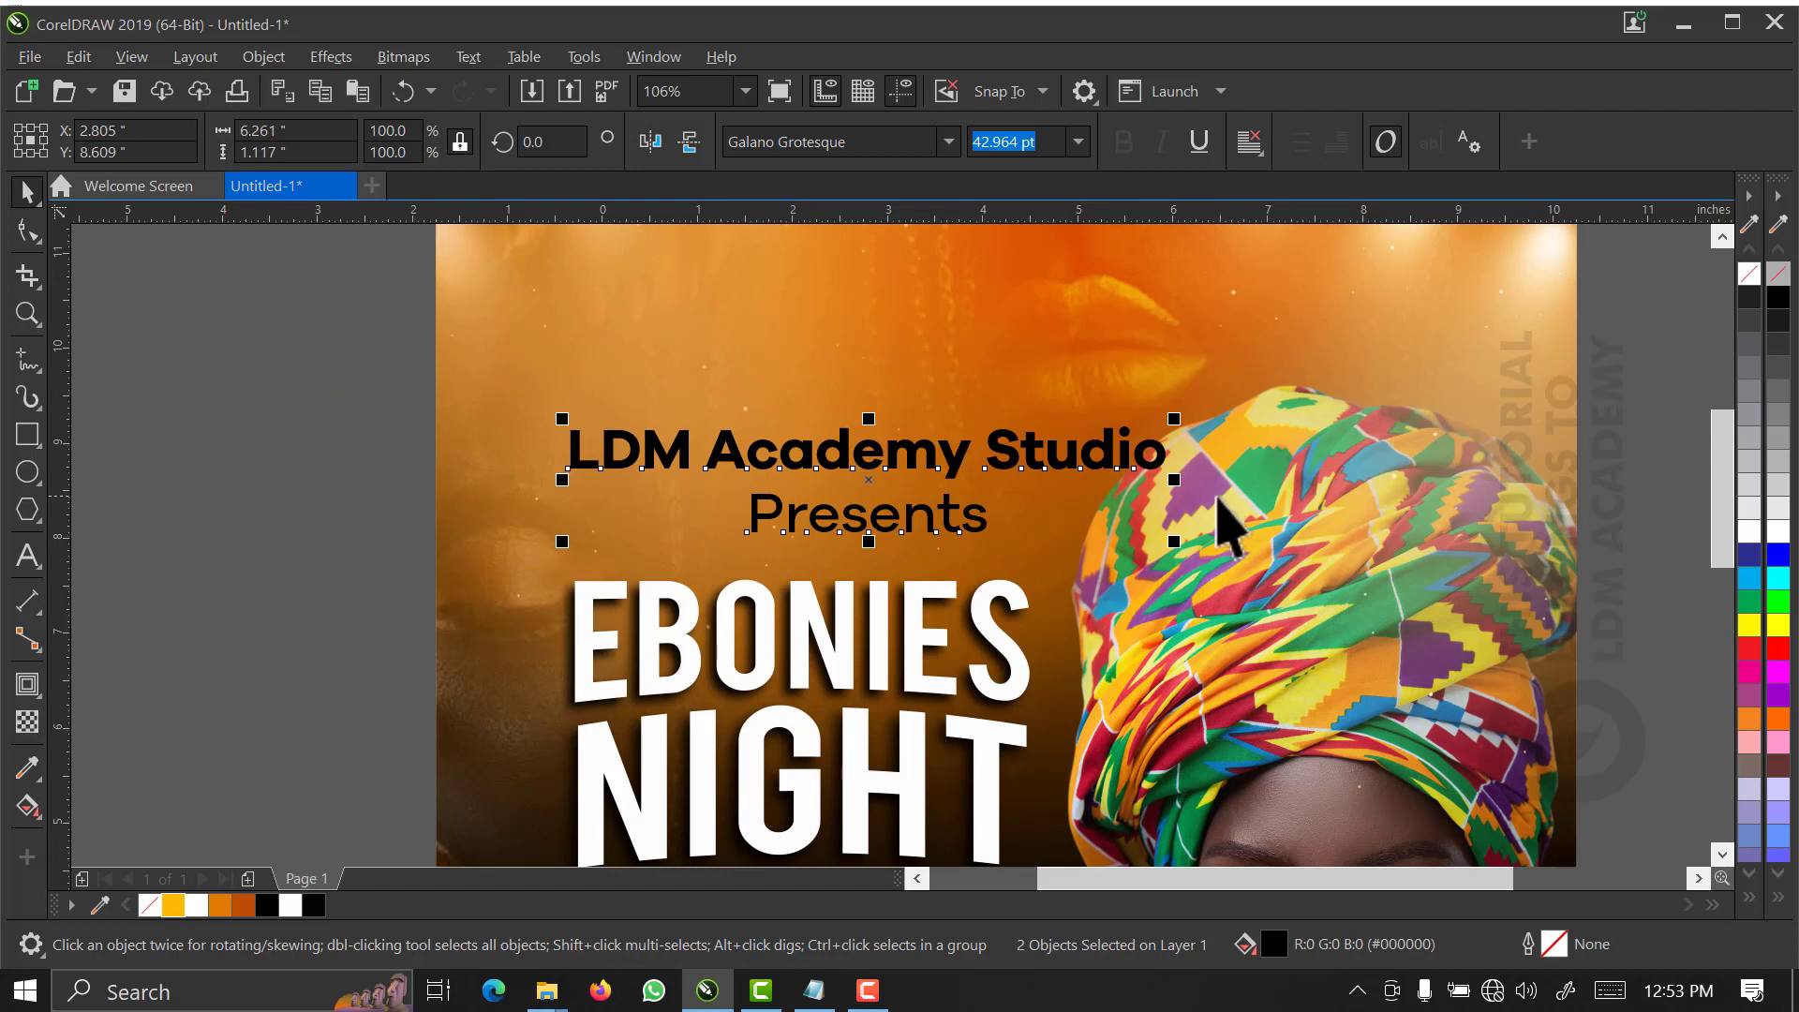
left_click(341, 514)
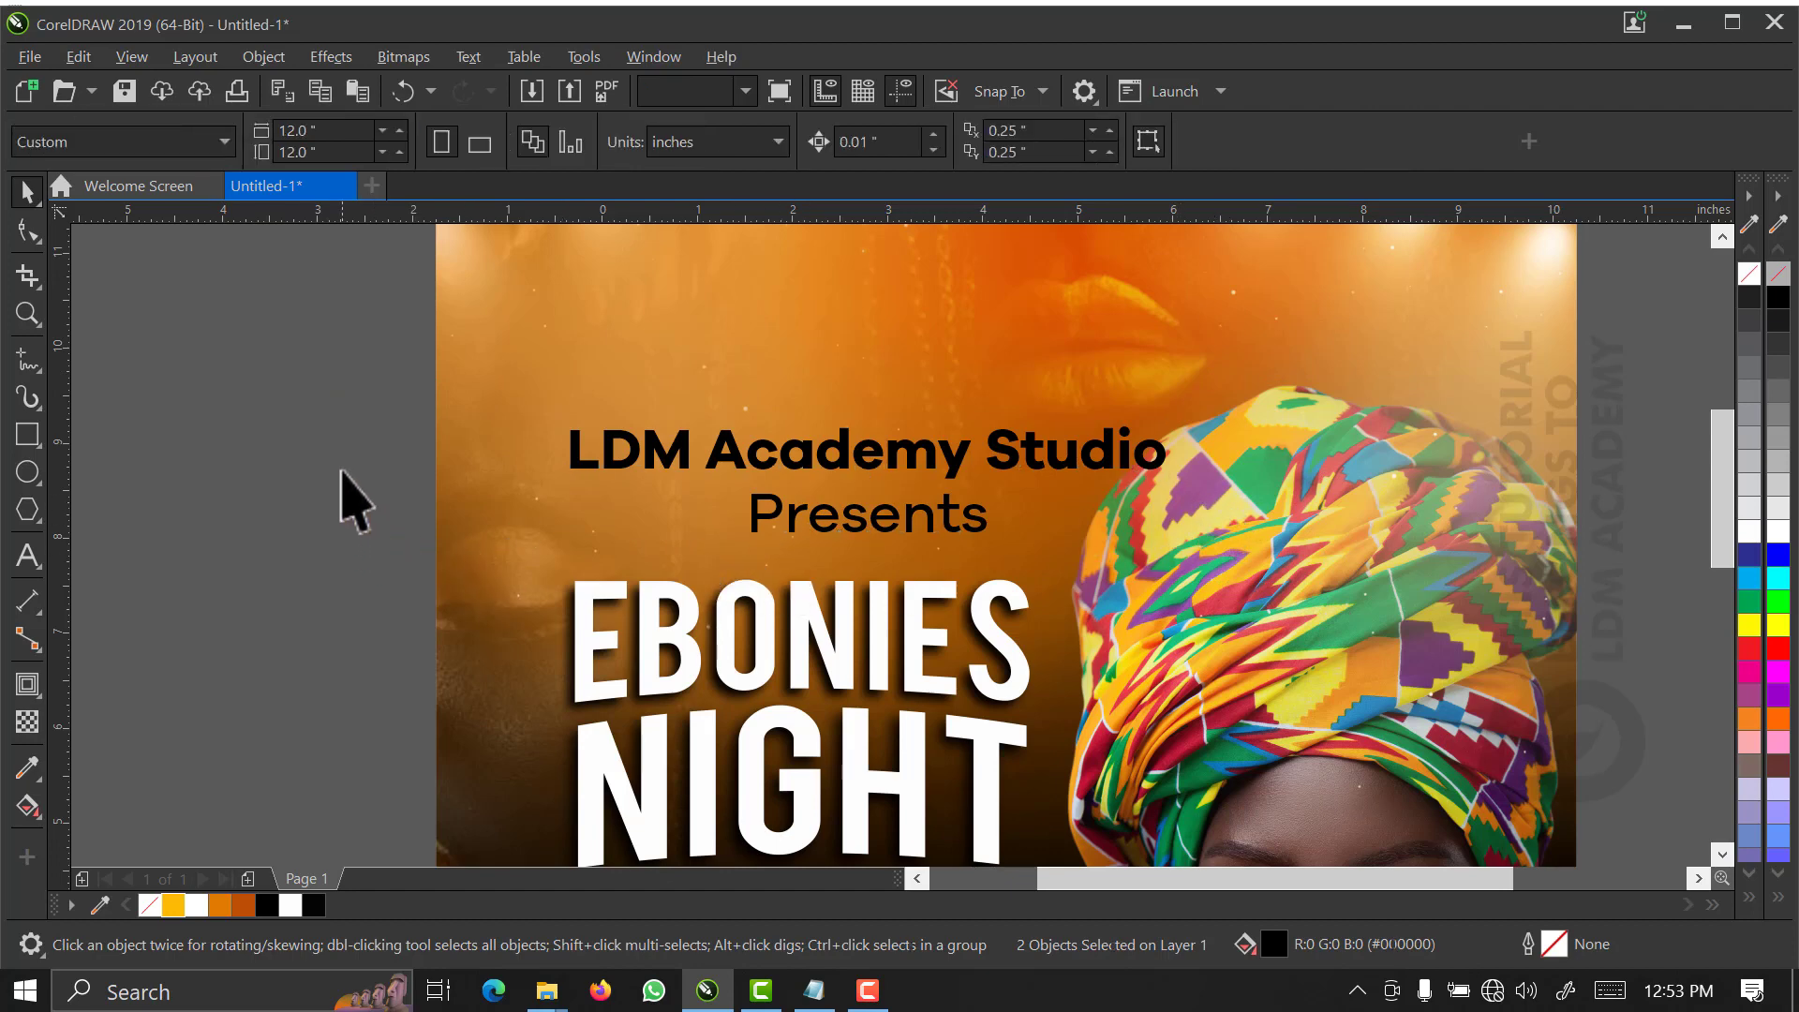
left_click(599, 464)
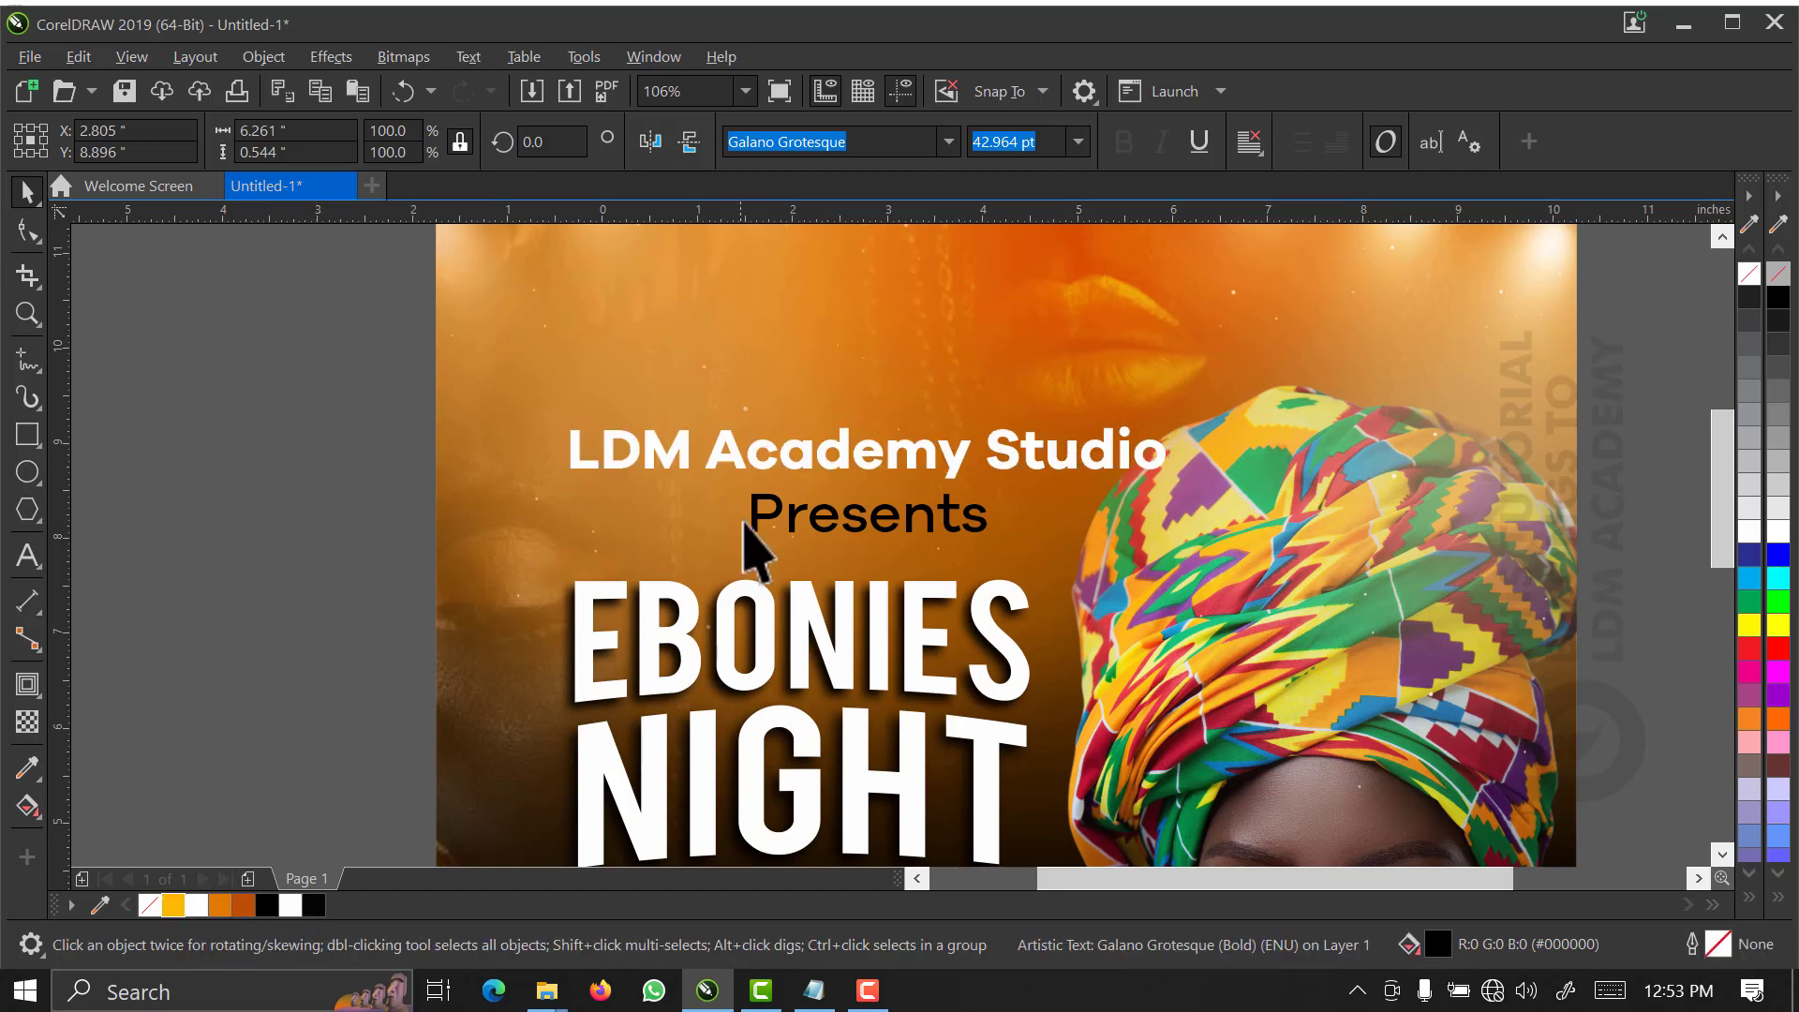
- Change the case of the word Presents to lowercase
left_click(790, 527)
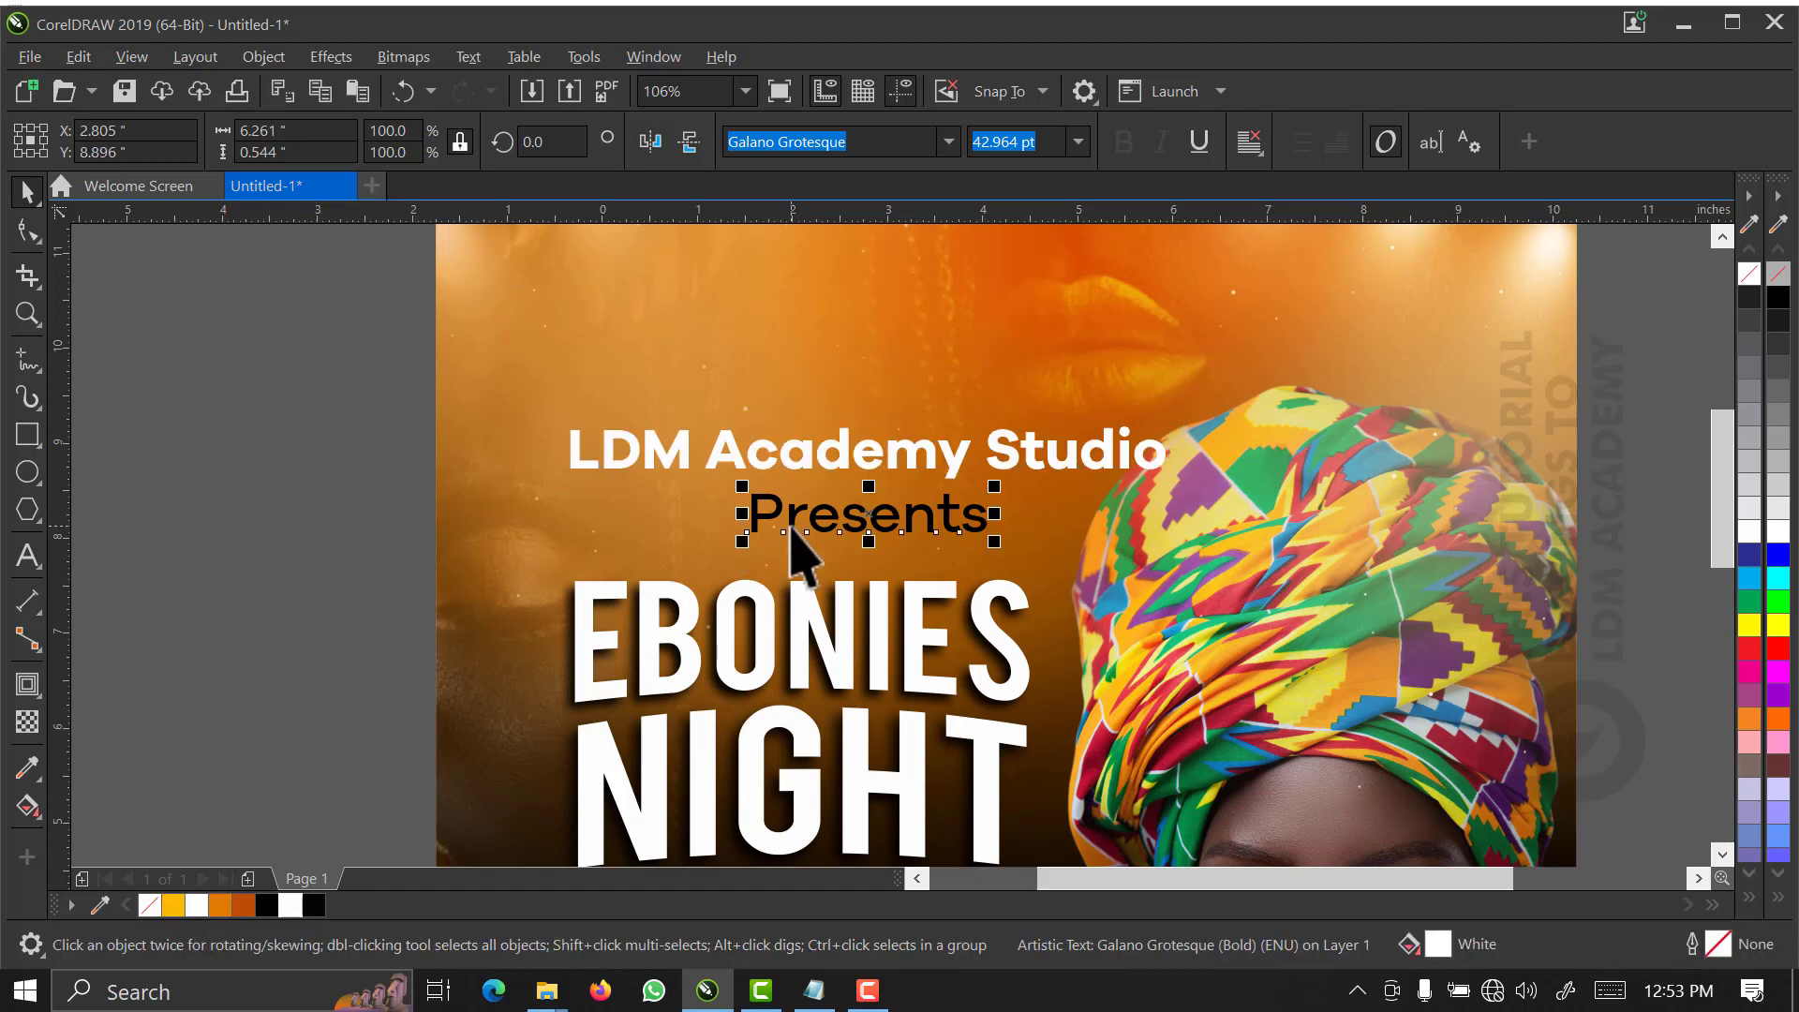
left_click(470, 57)
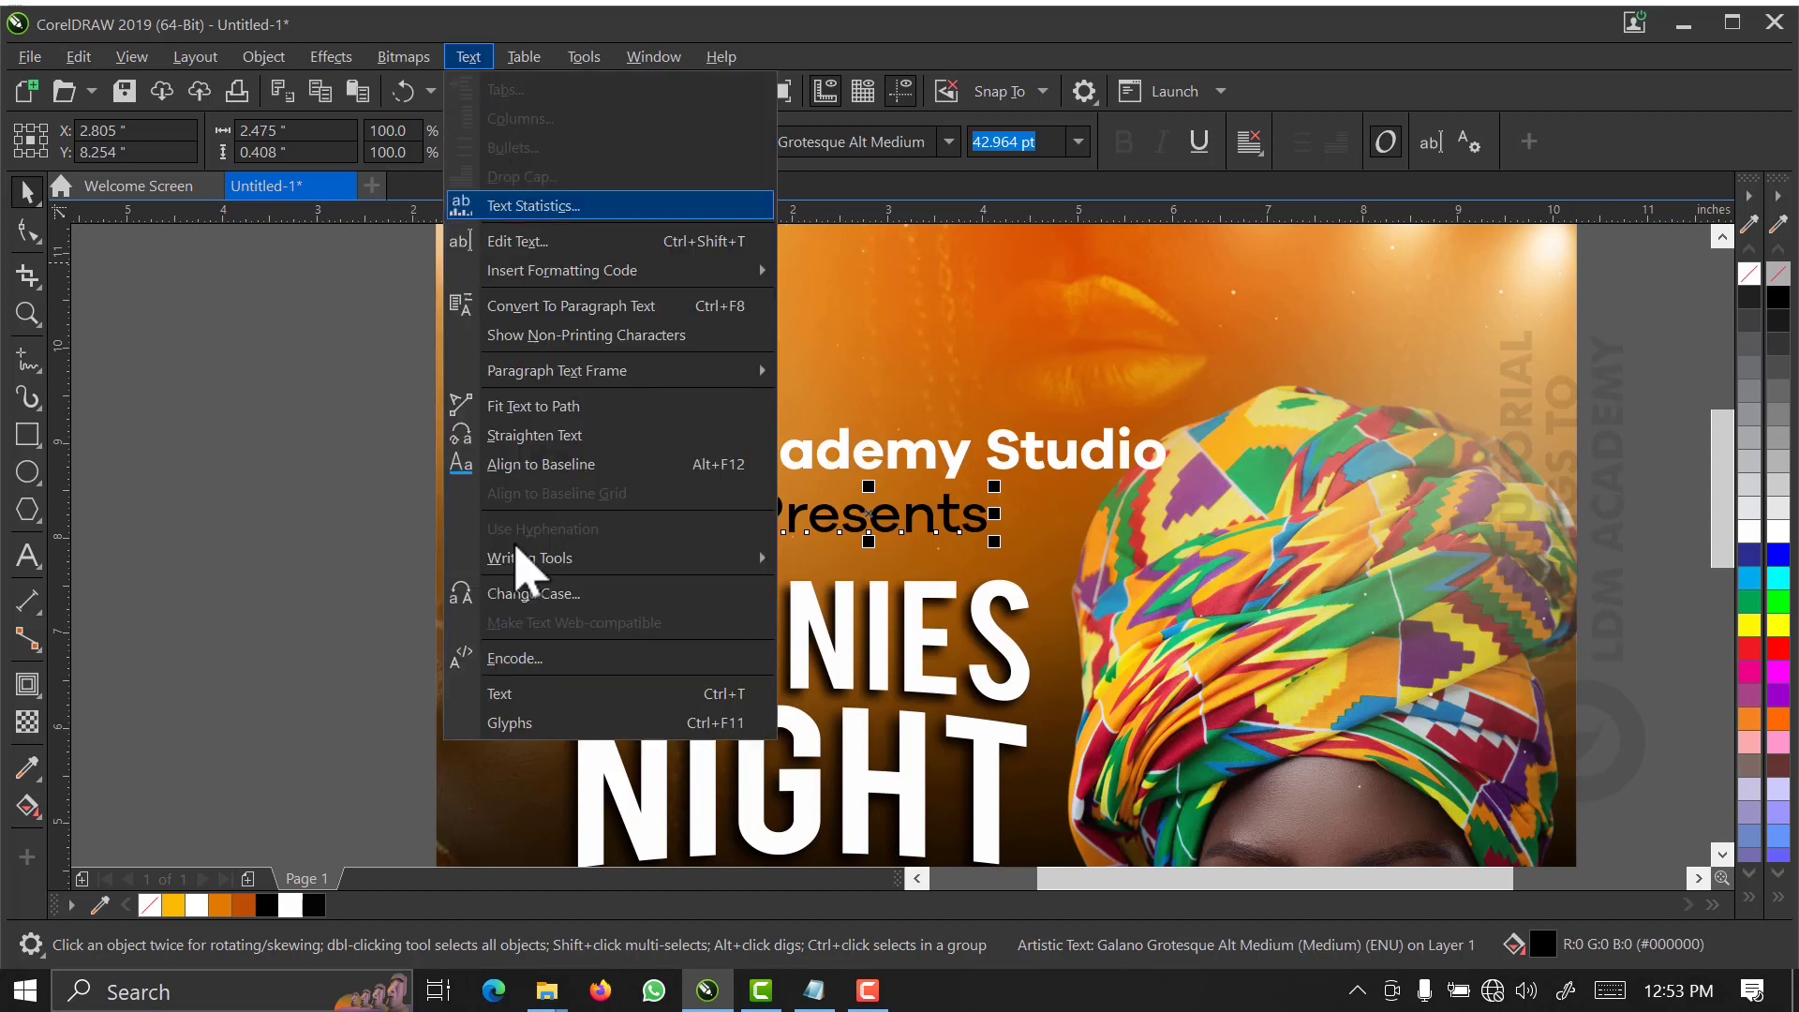
left_click(549, 600)
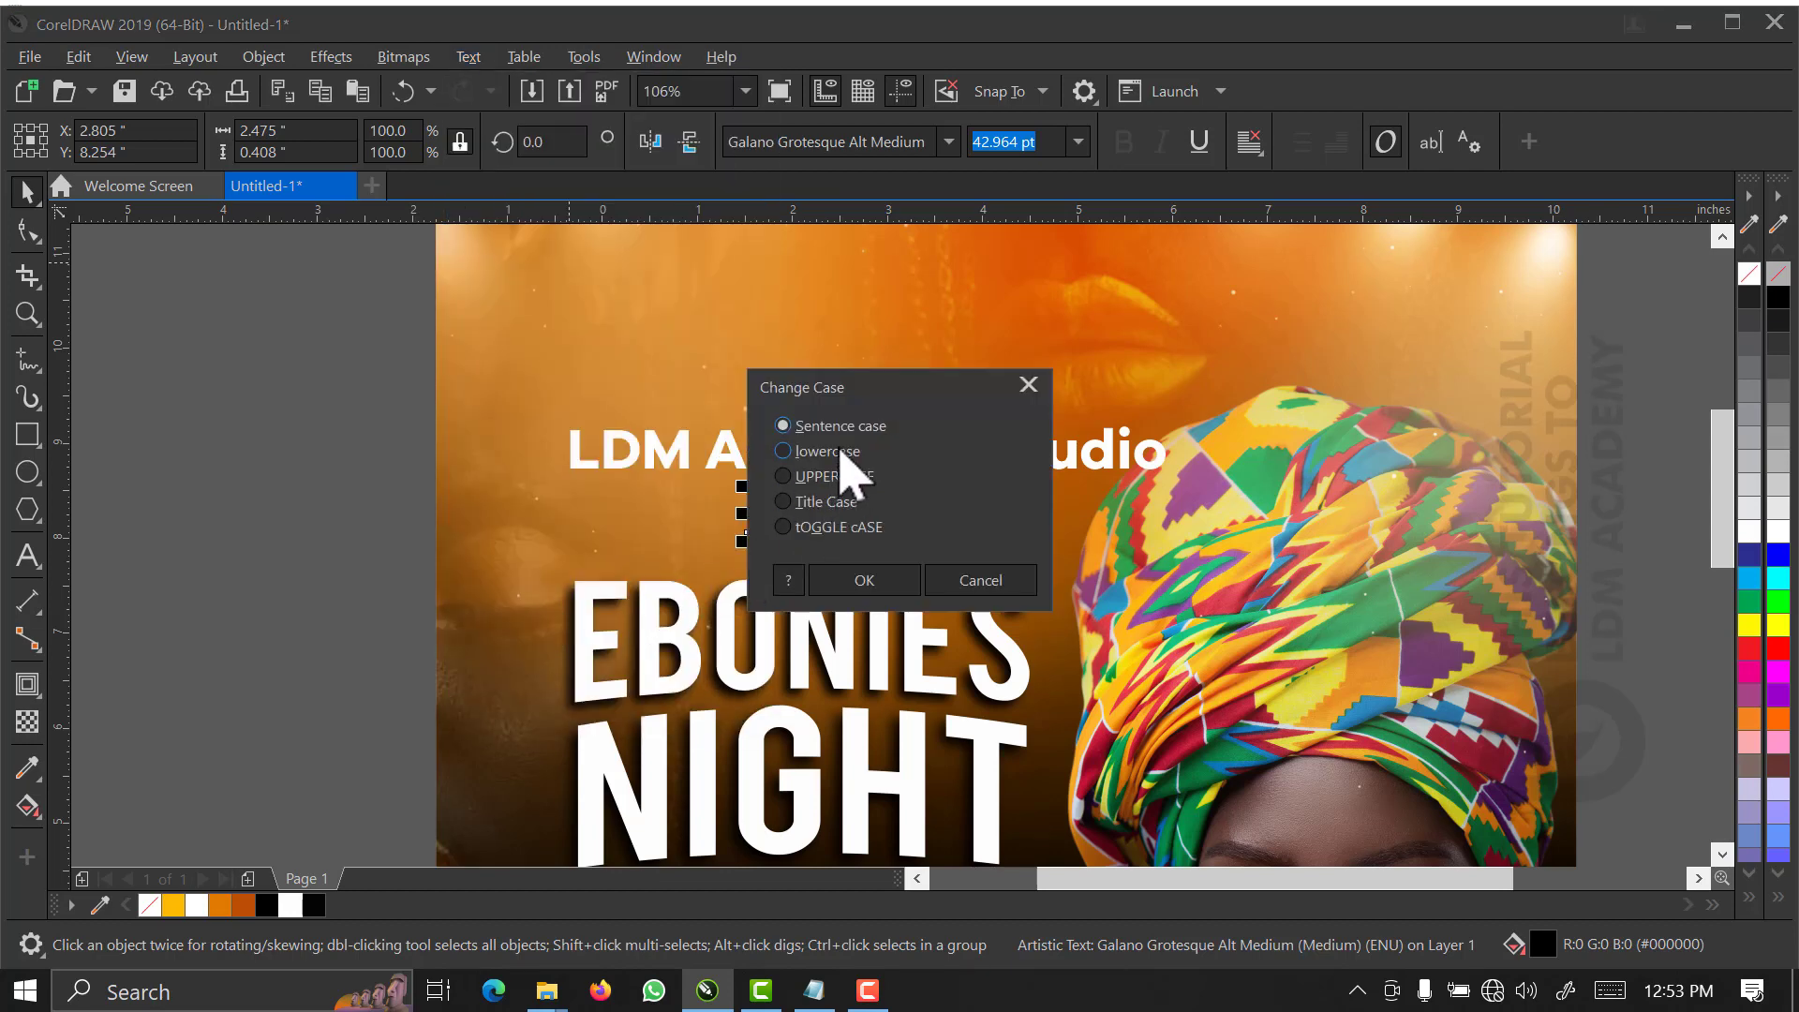
left_click(841, 454)
left_click(863, 581)
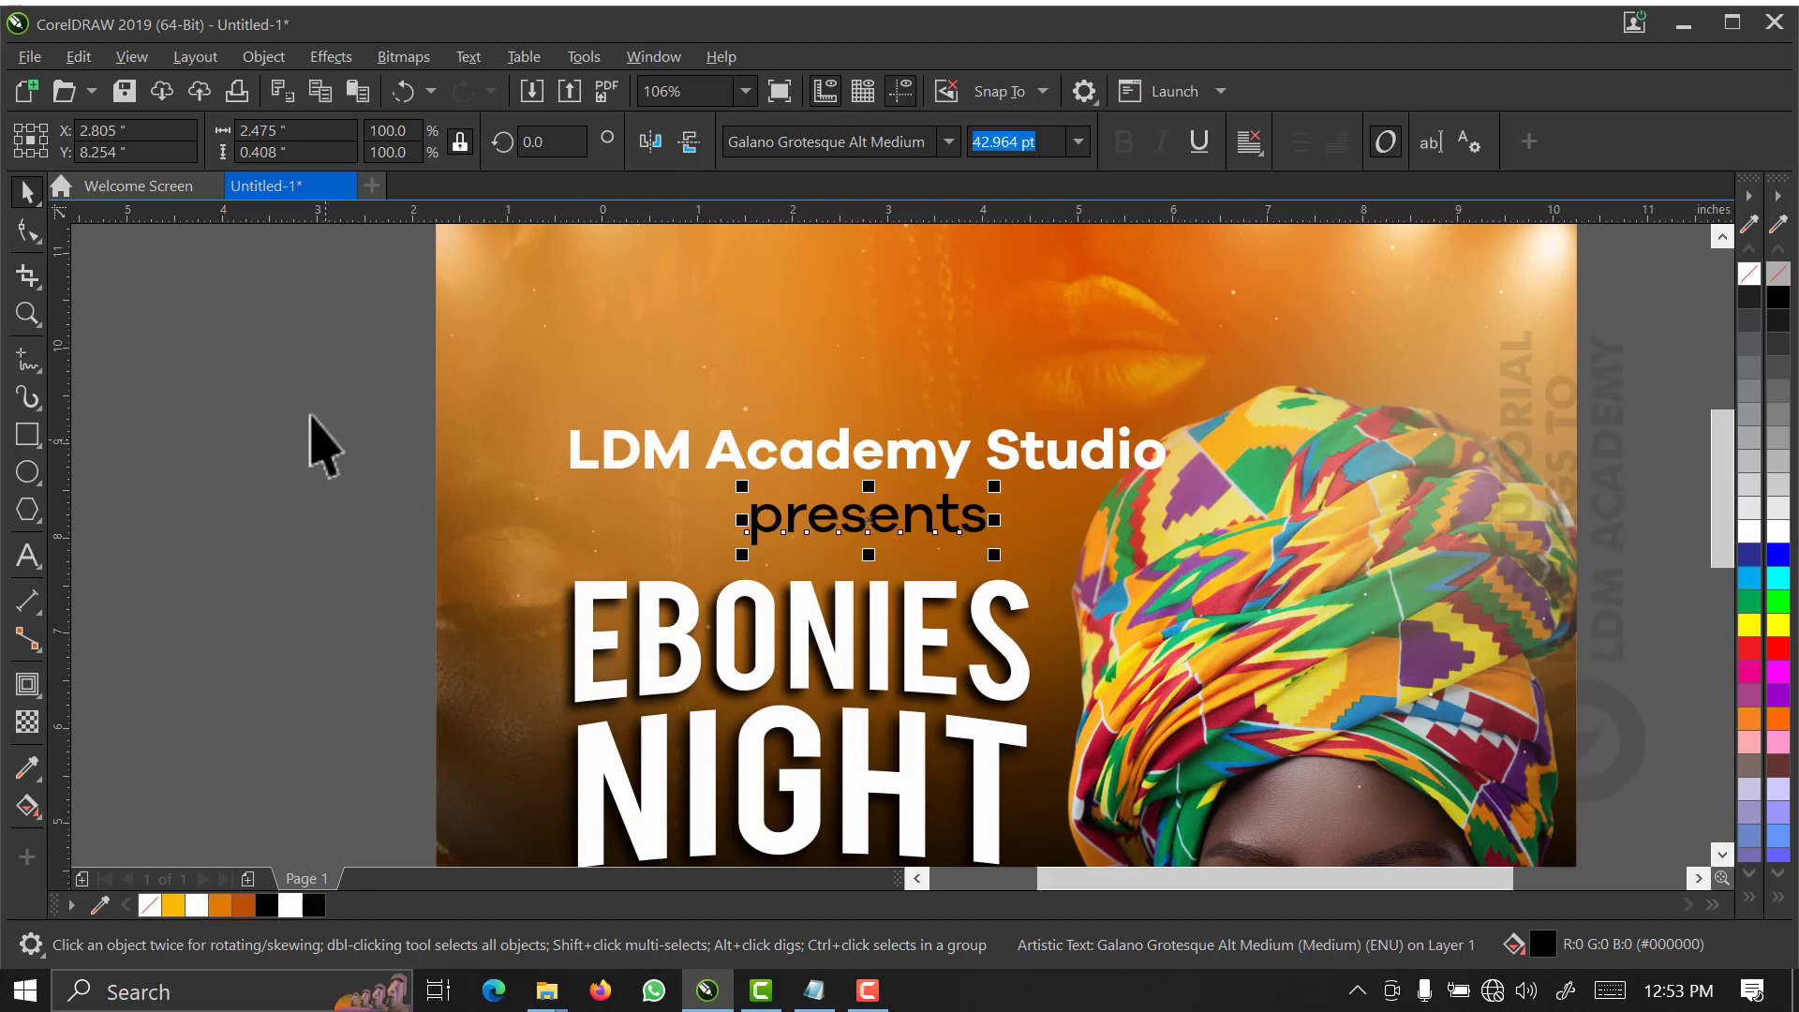
- Set the word presents in the Autography font and enlarge it to about 62 pt
left_click(835, 530)
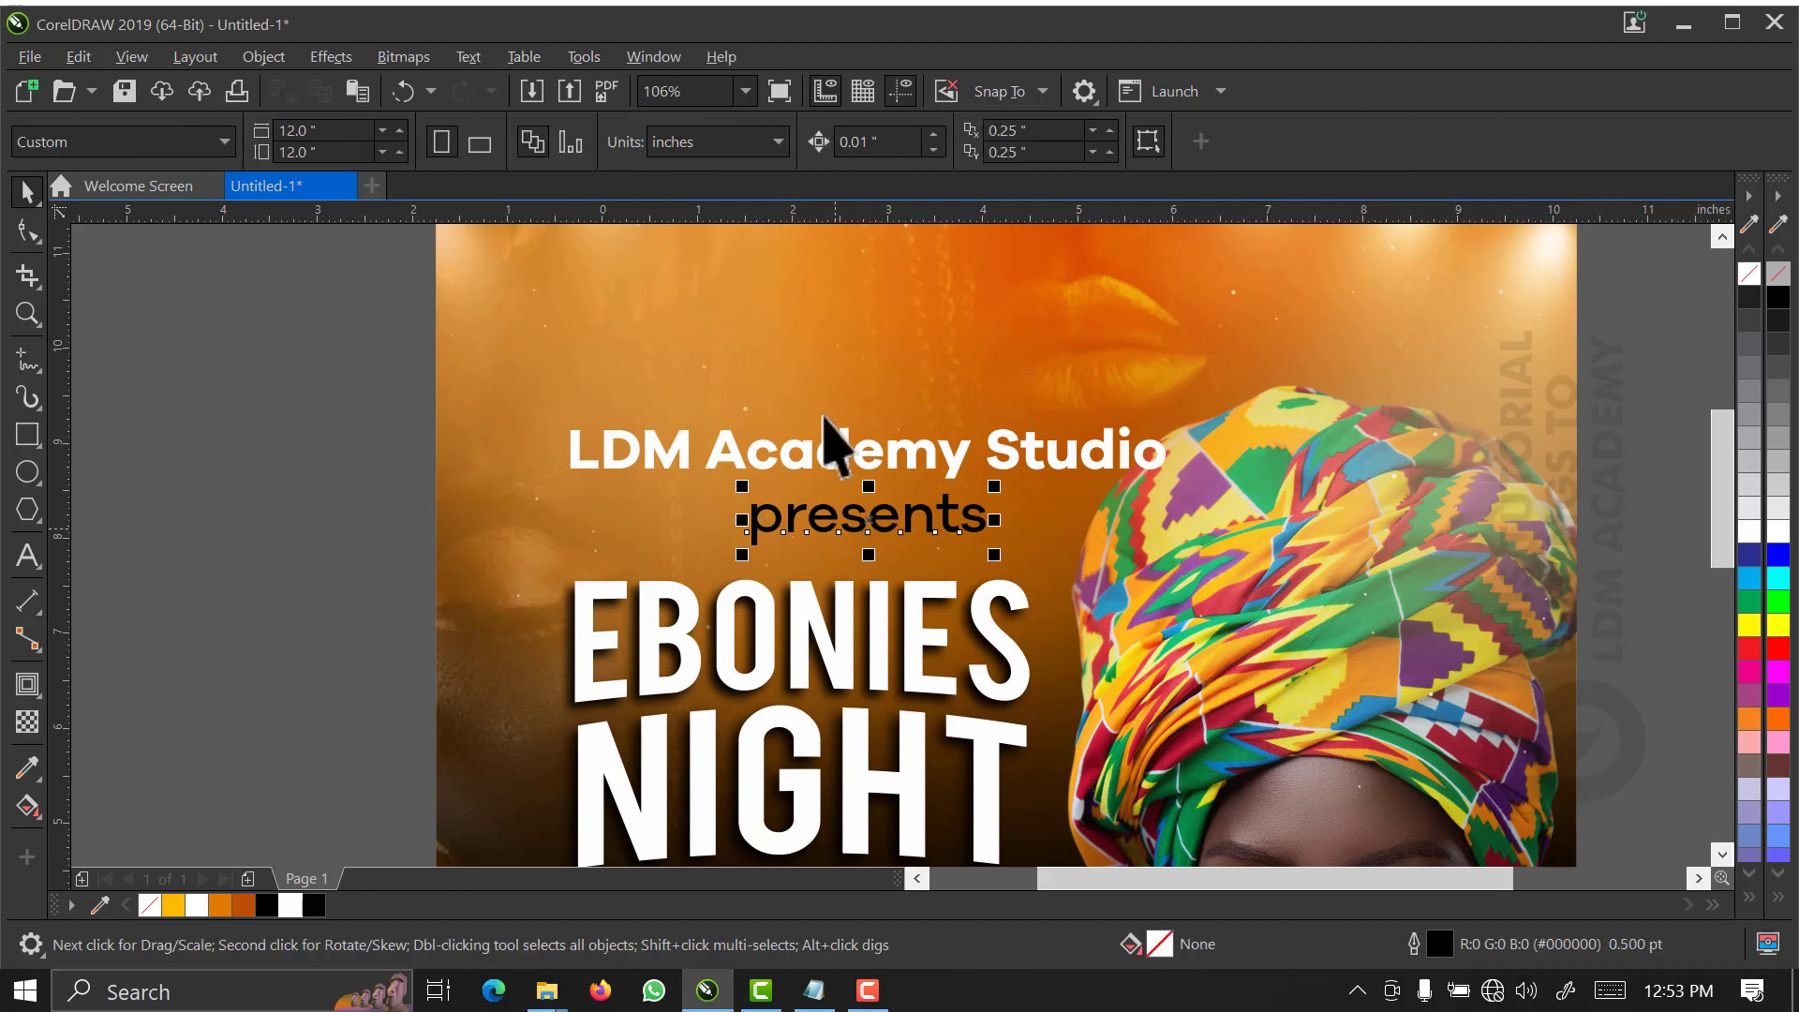
left_click(837, 144)
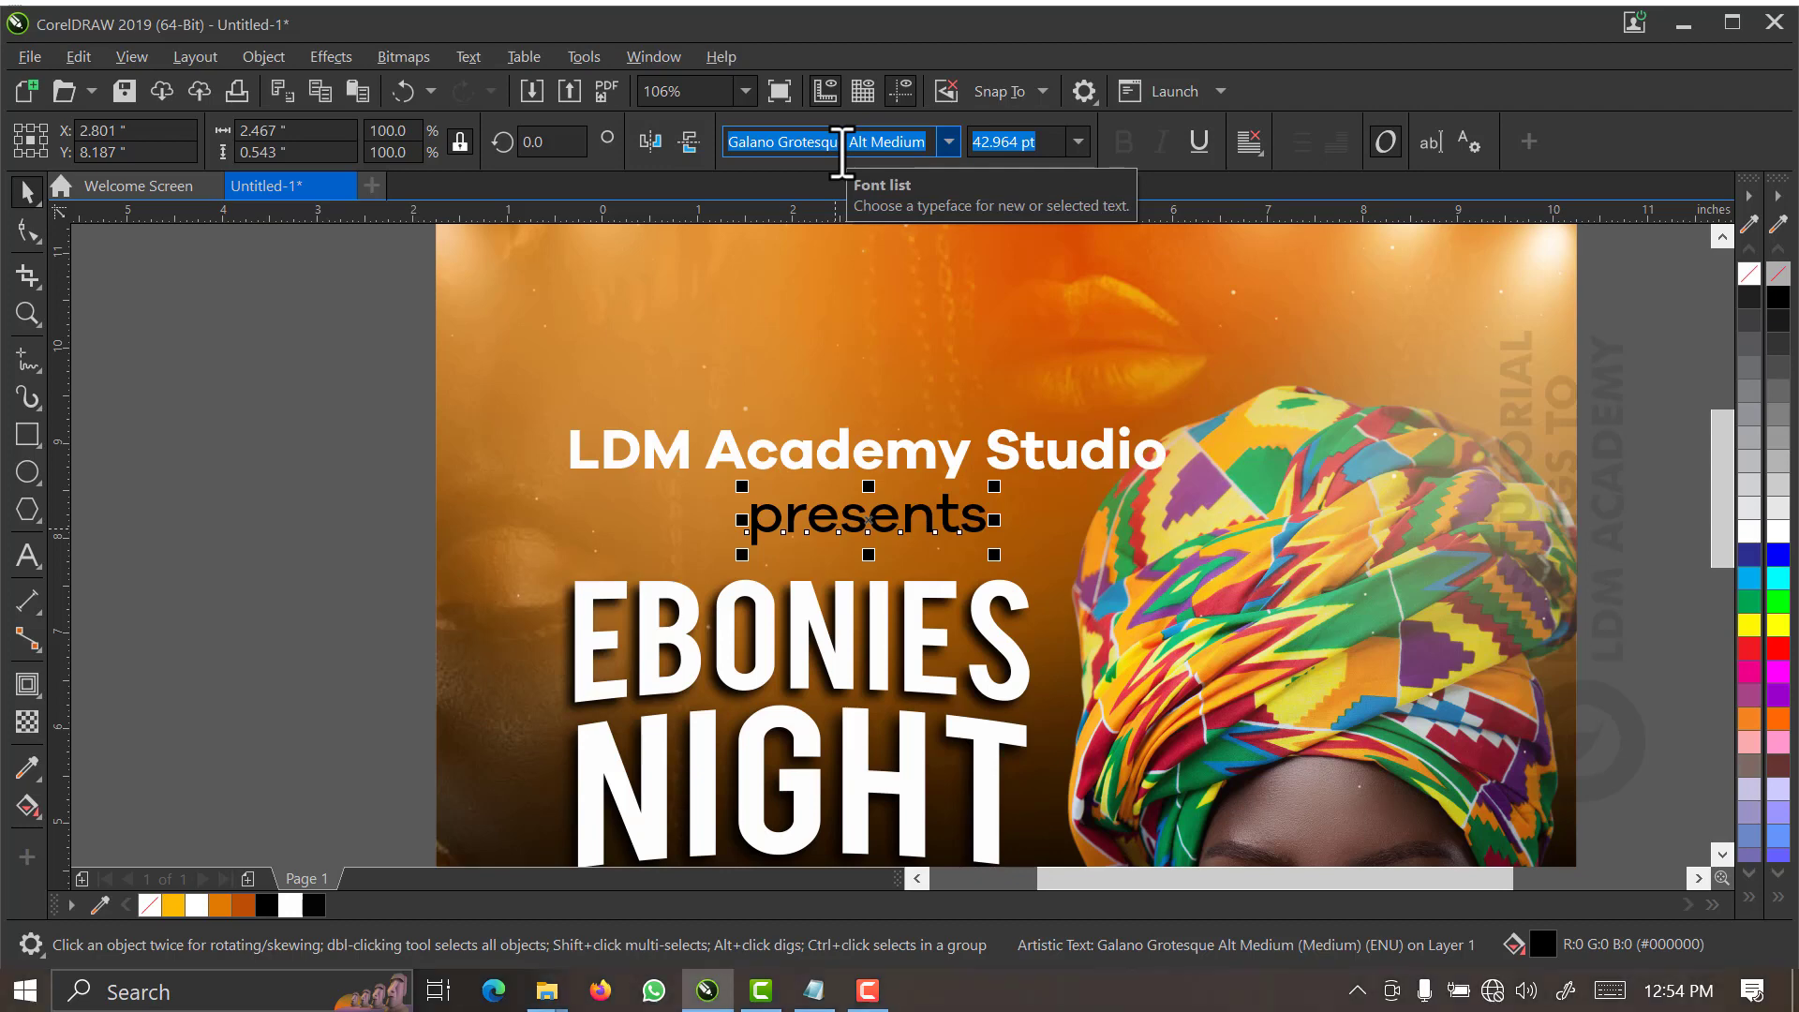
type("Autography")
key("Return")
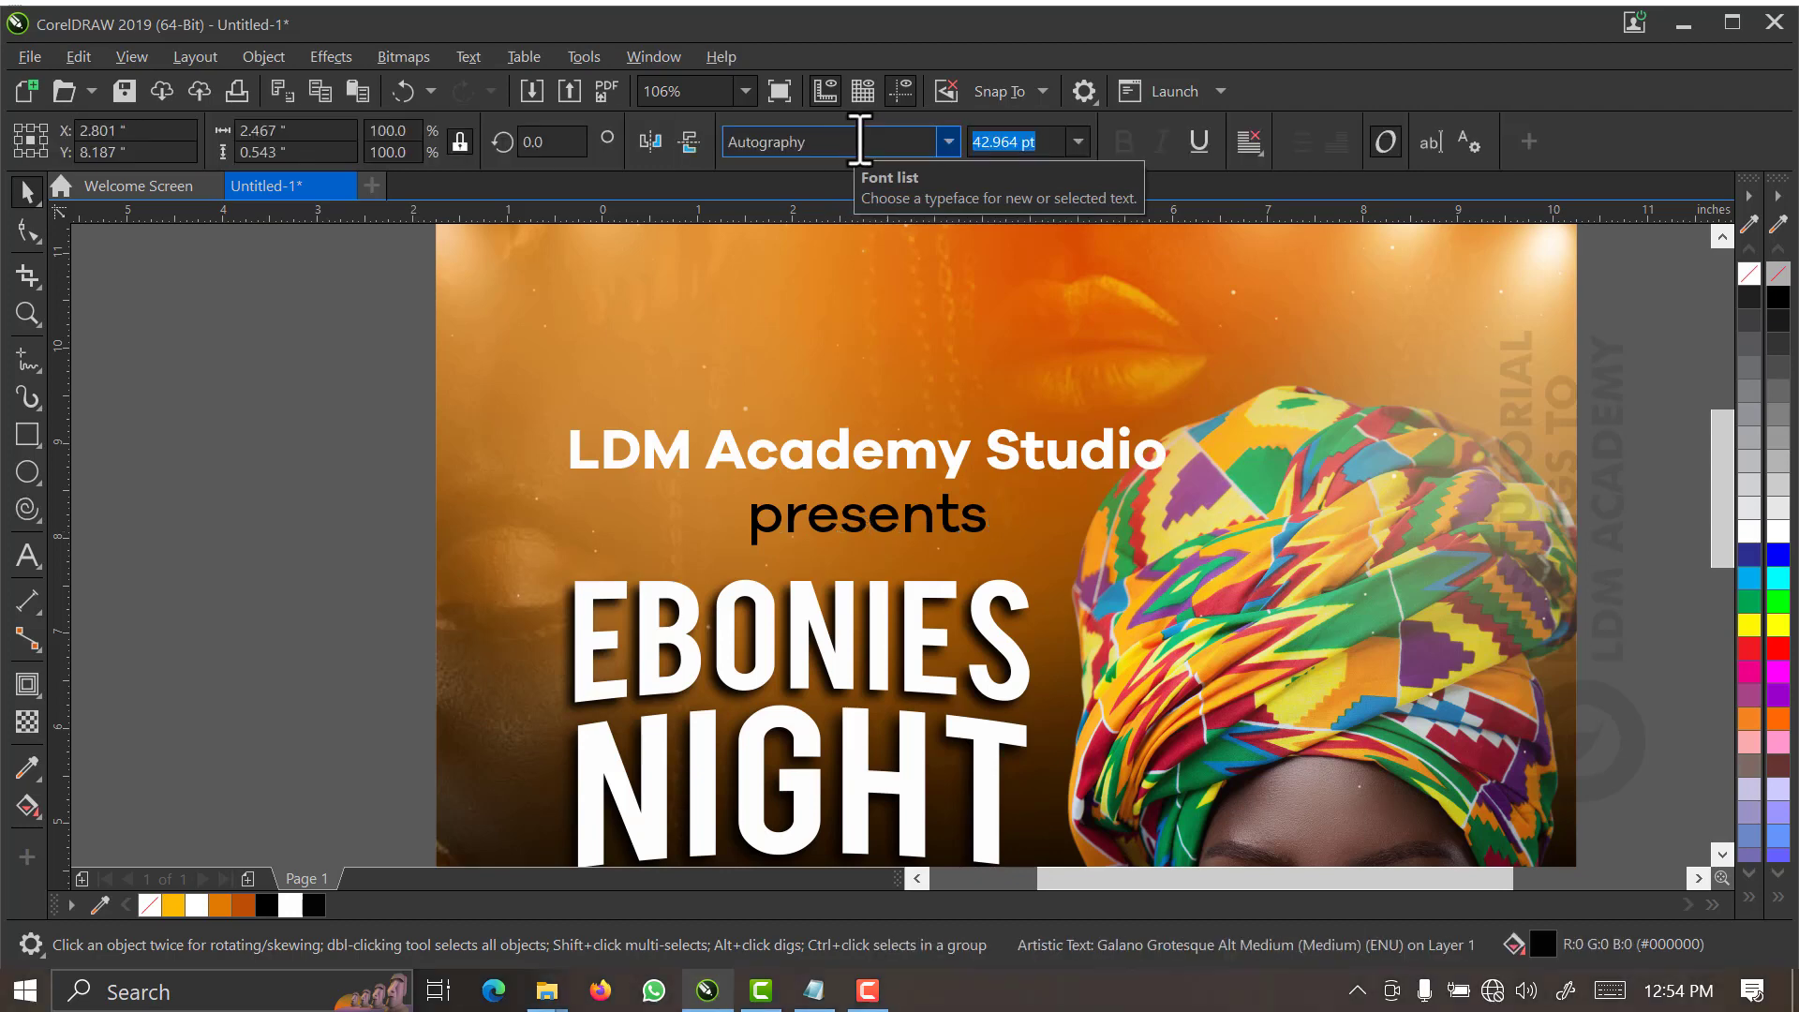
left_click_drag(892, 487, 948, 455)
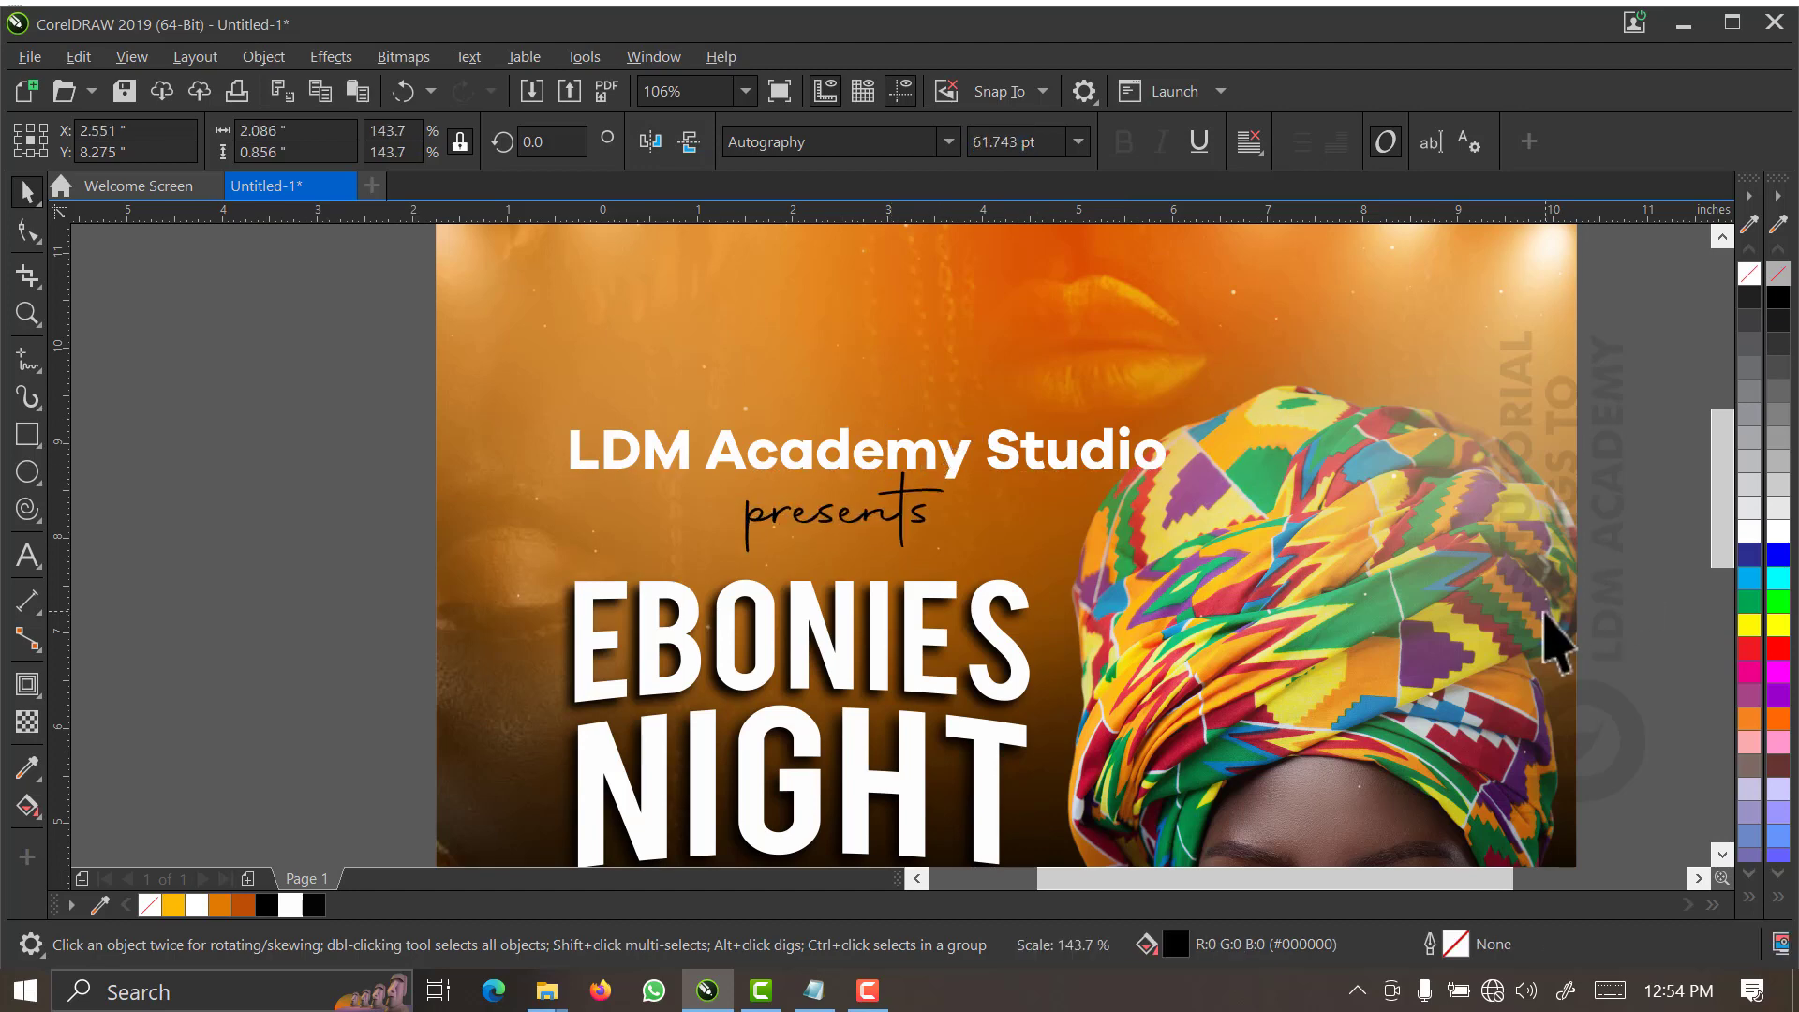
- Fill the word presents with white and give it a white hairline outline
left_click(1748, 532)
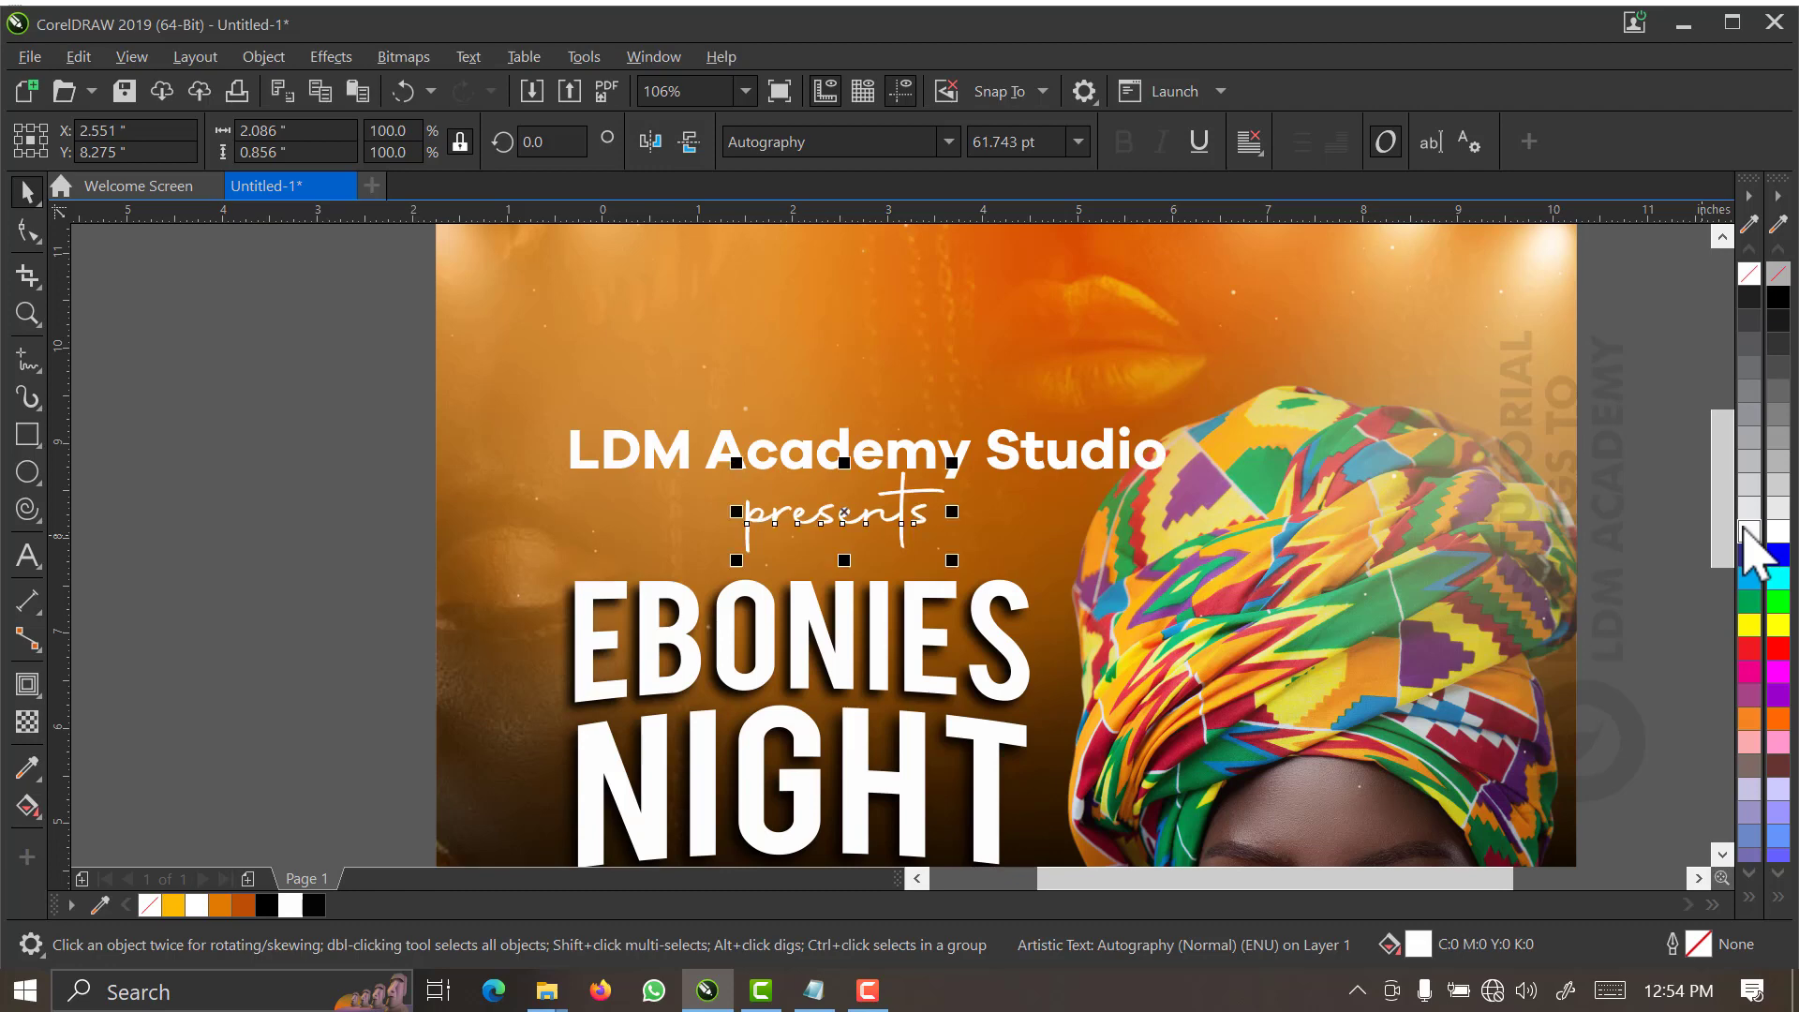
key("z")
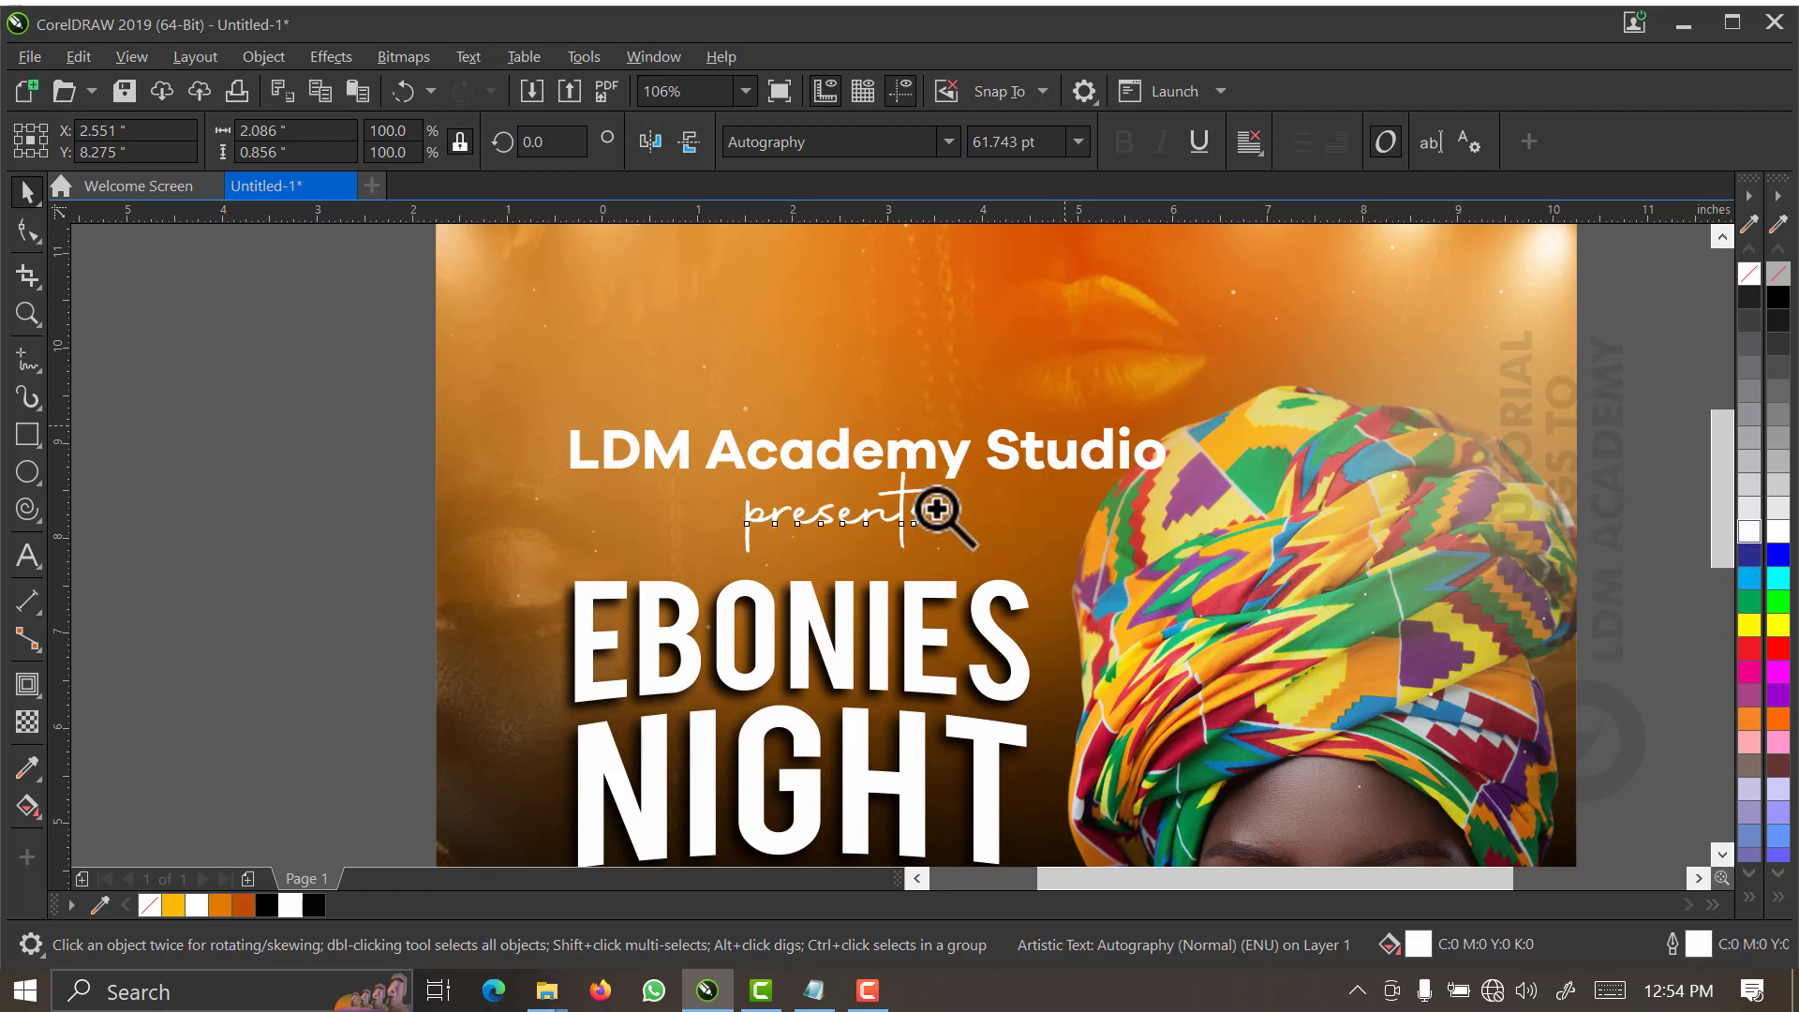
left_click(780, 564)
key("space")
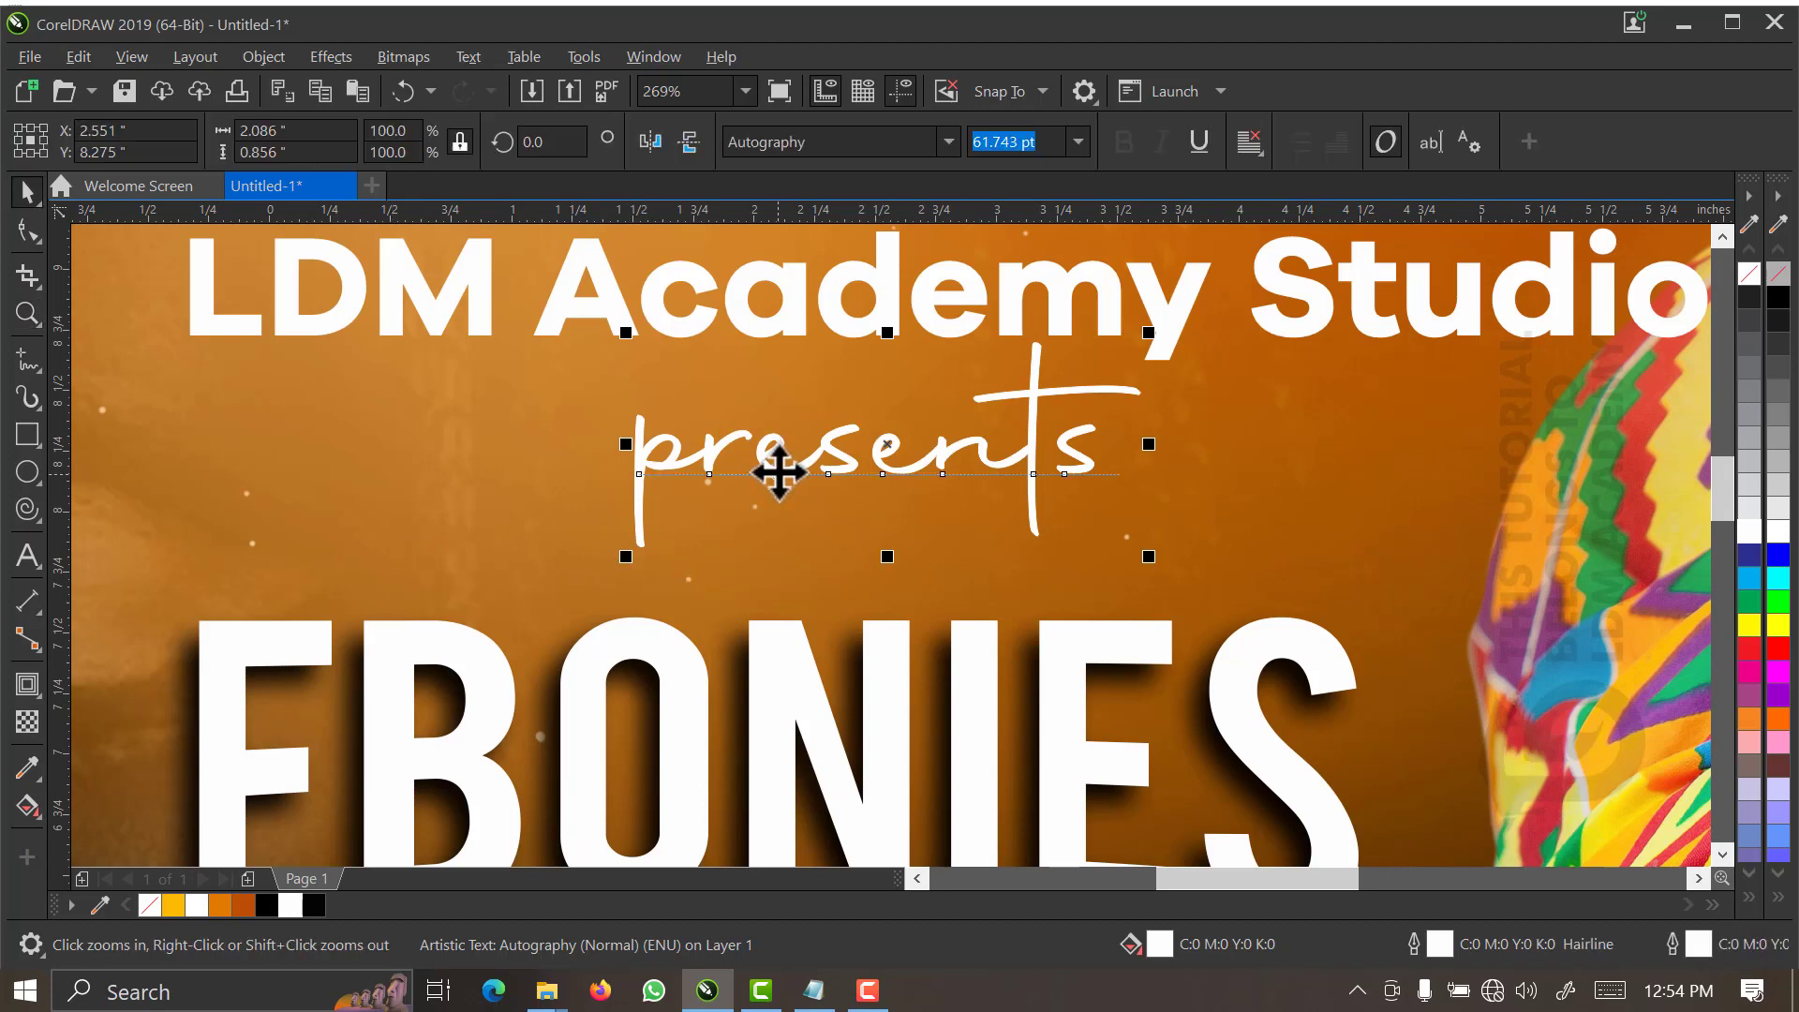
- Scale the LDM Academy Studio and presents lines down together to about 4.18 inches wide above the EBONIES title
left_click(555, 308, "shift")
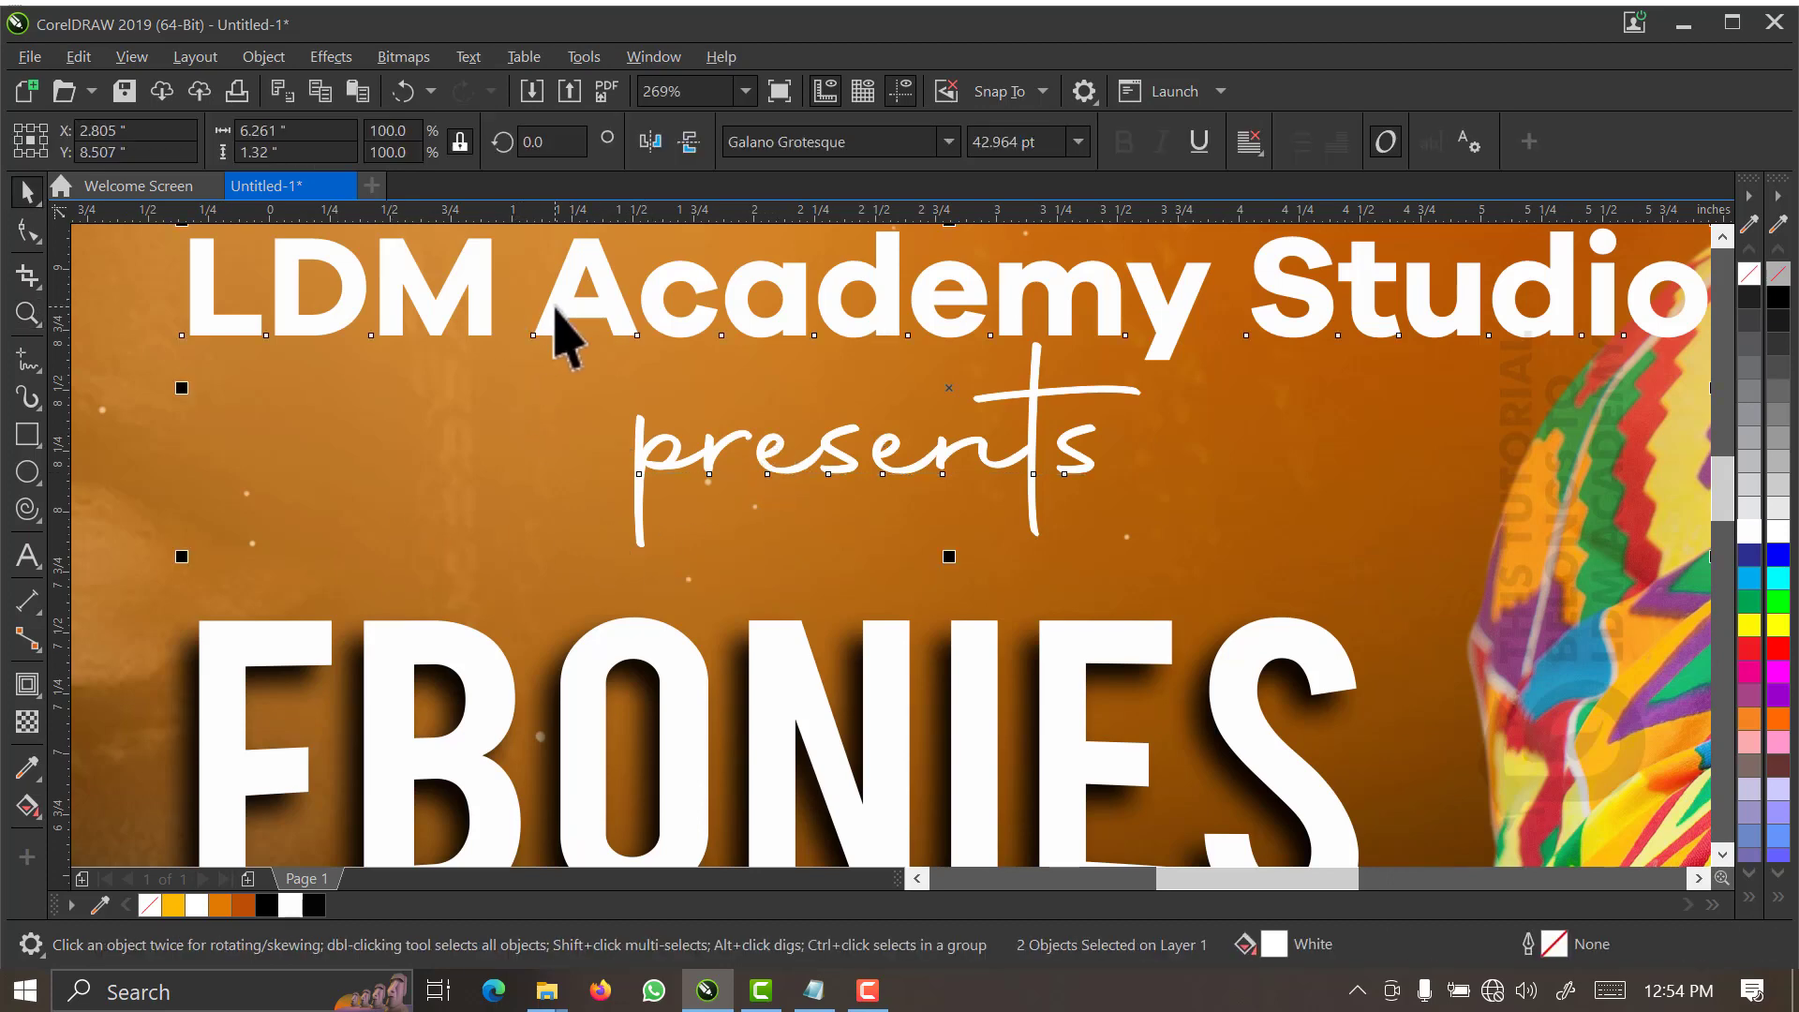
scroll(562, 342, "down", 2)
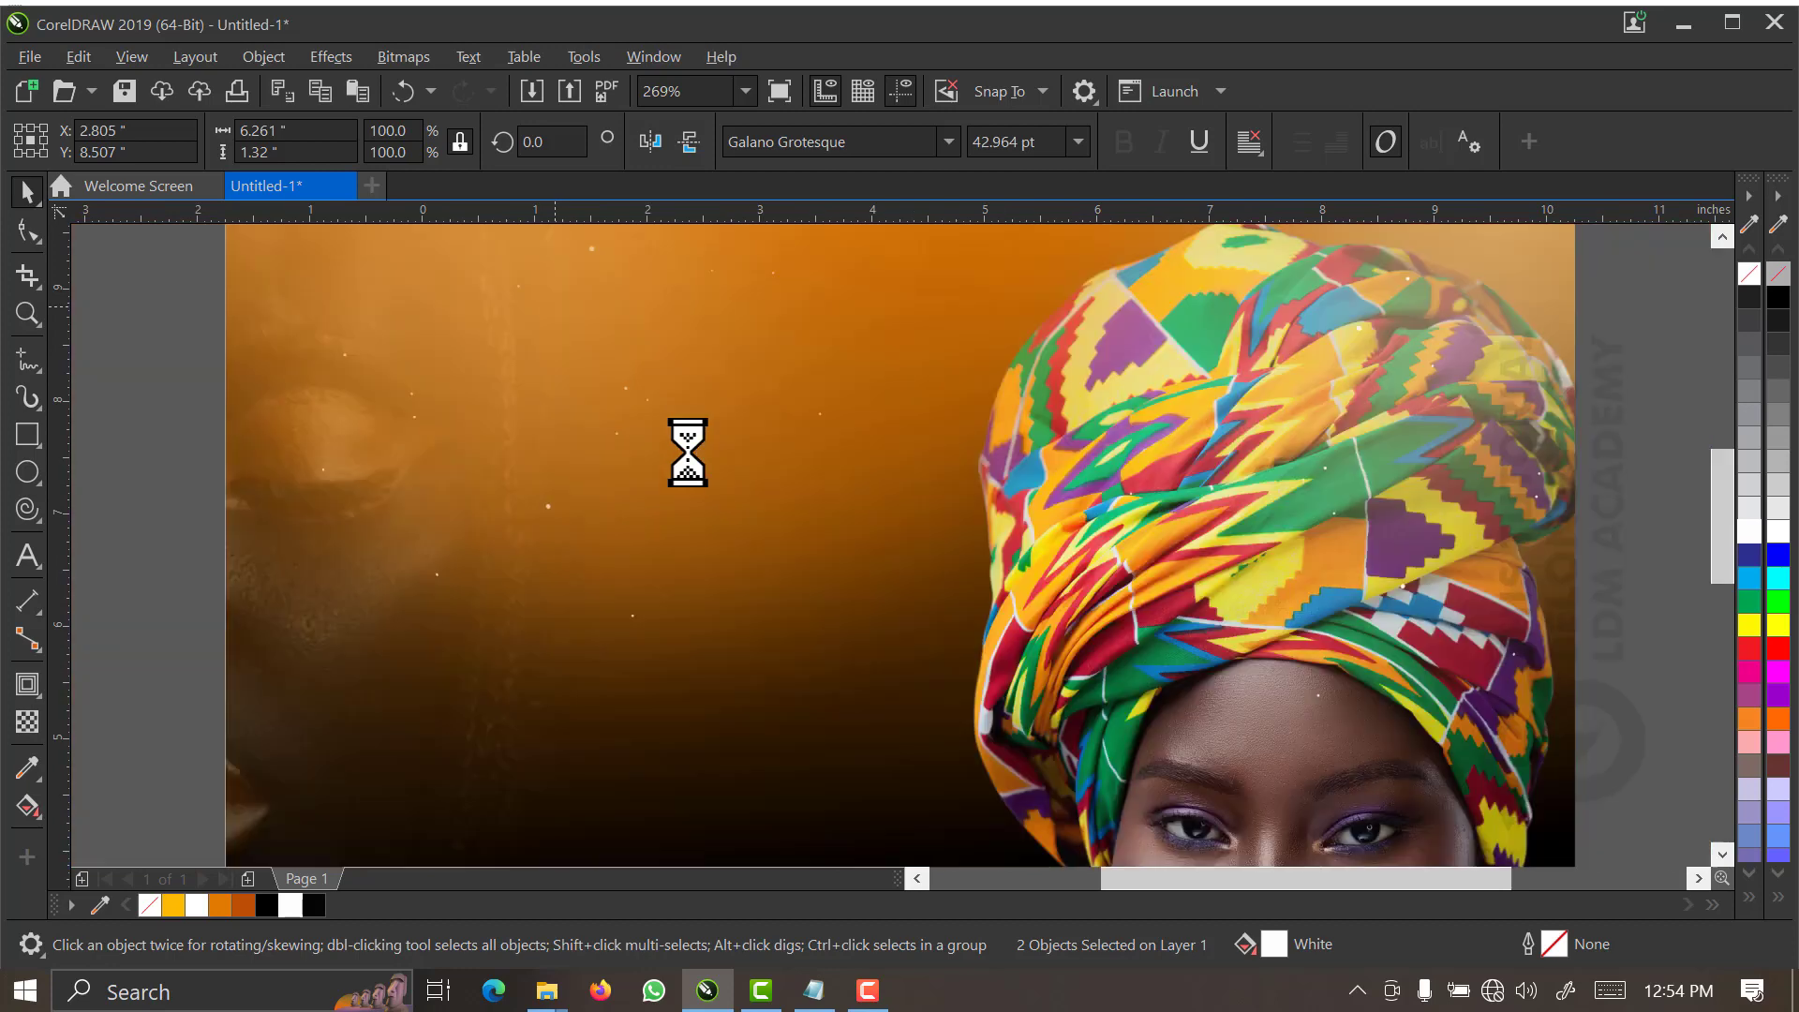
scroll(651, 452, "down", 1)
left_click(538, 460)
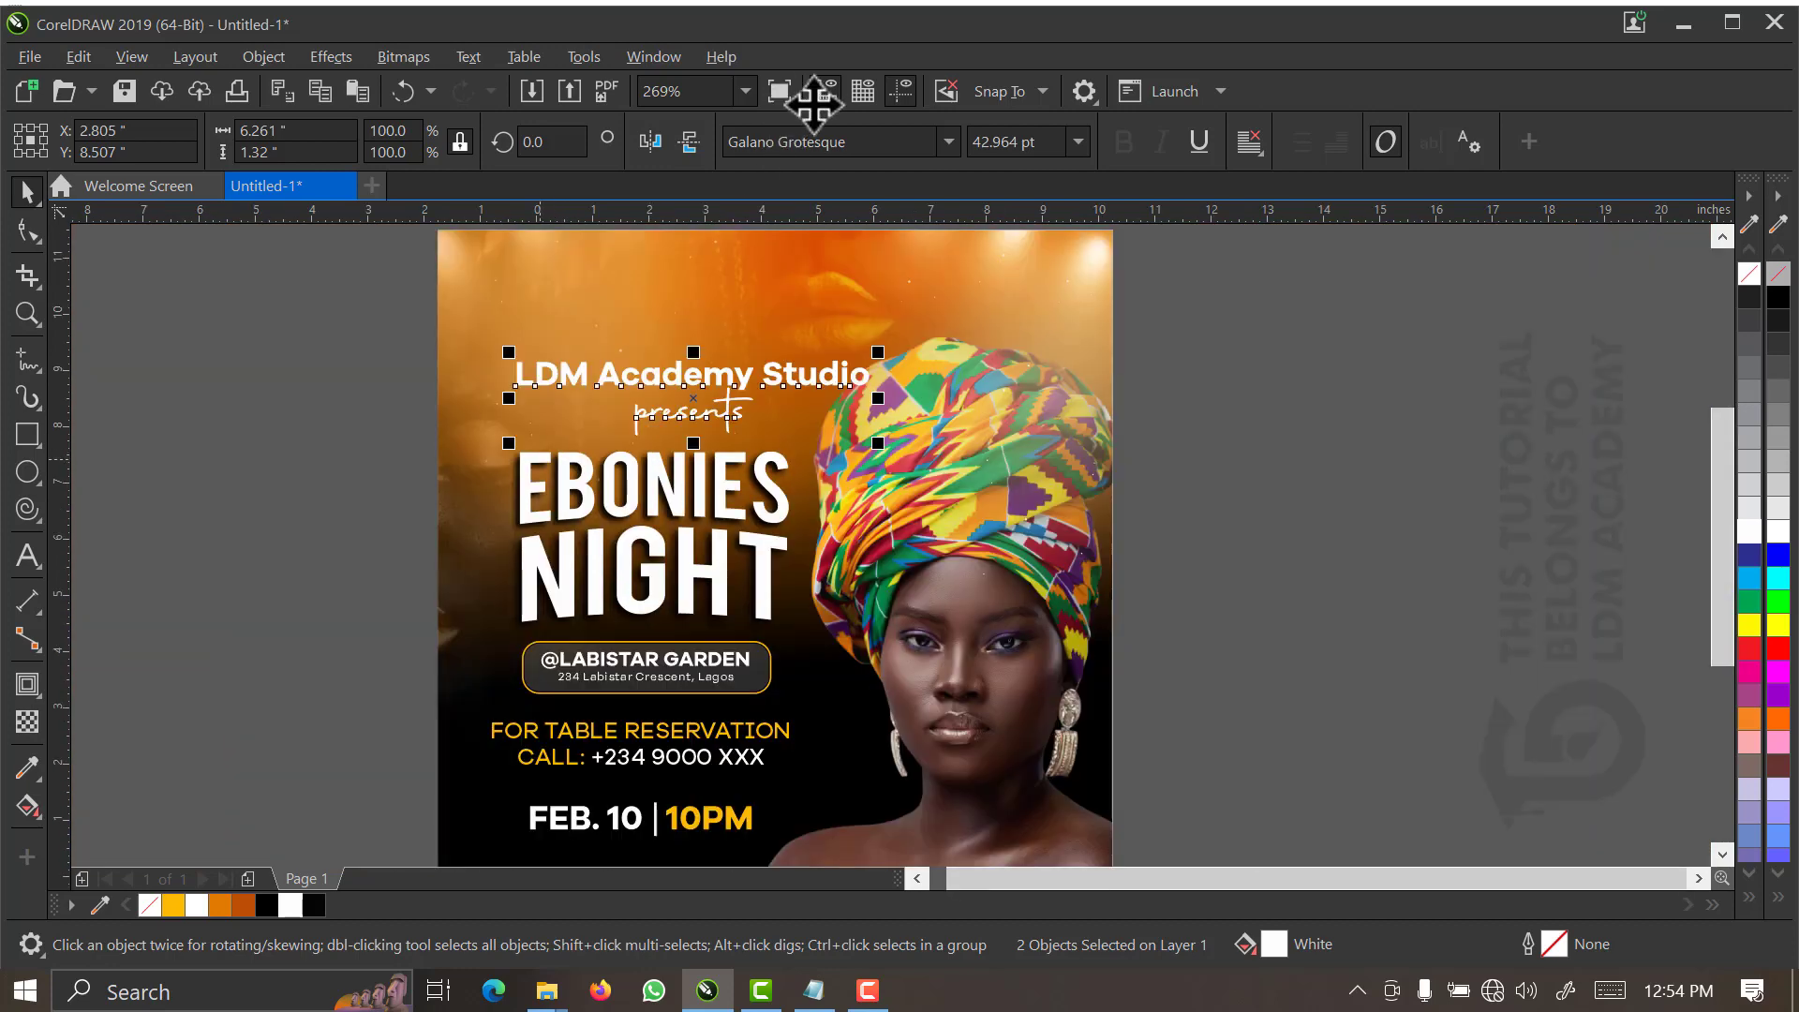
left_click(365, 337)
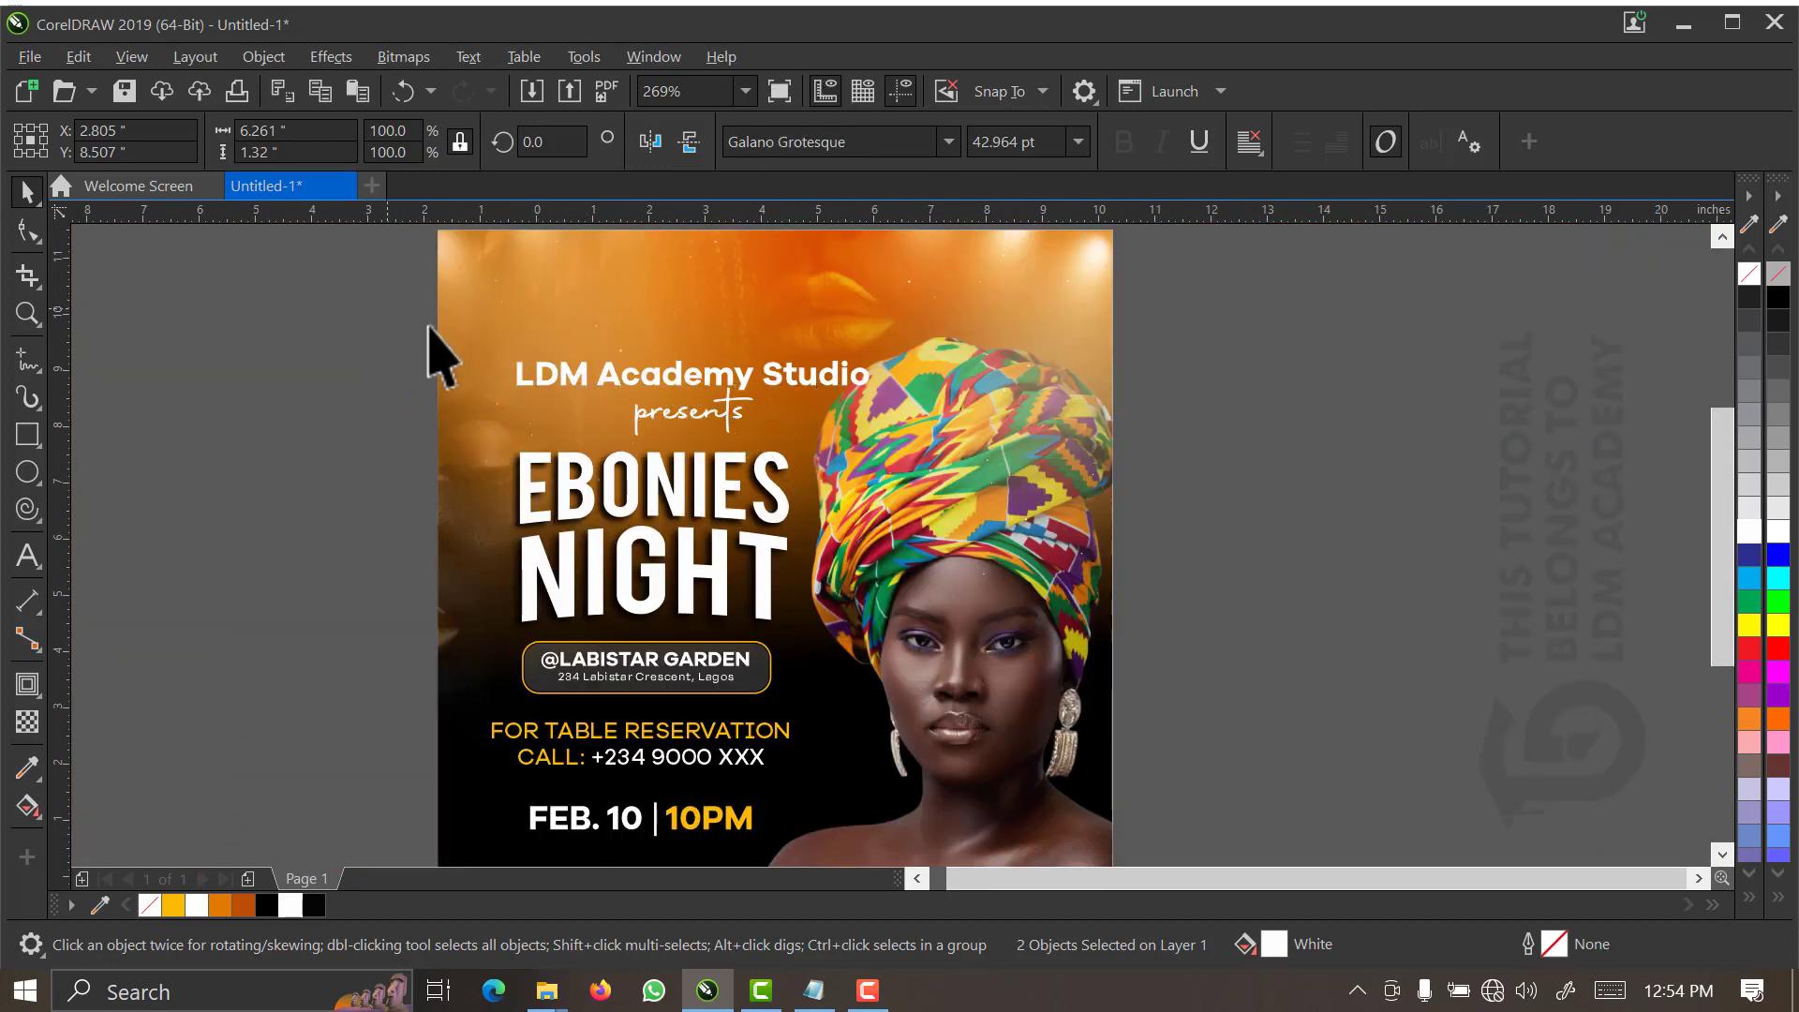
left_click_drag(387, 309, 923, 468)
left_click_drag(917, 466, 808, 463)
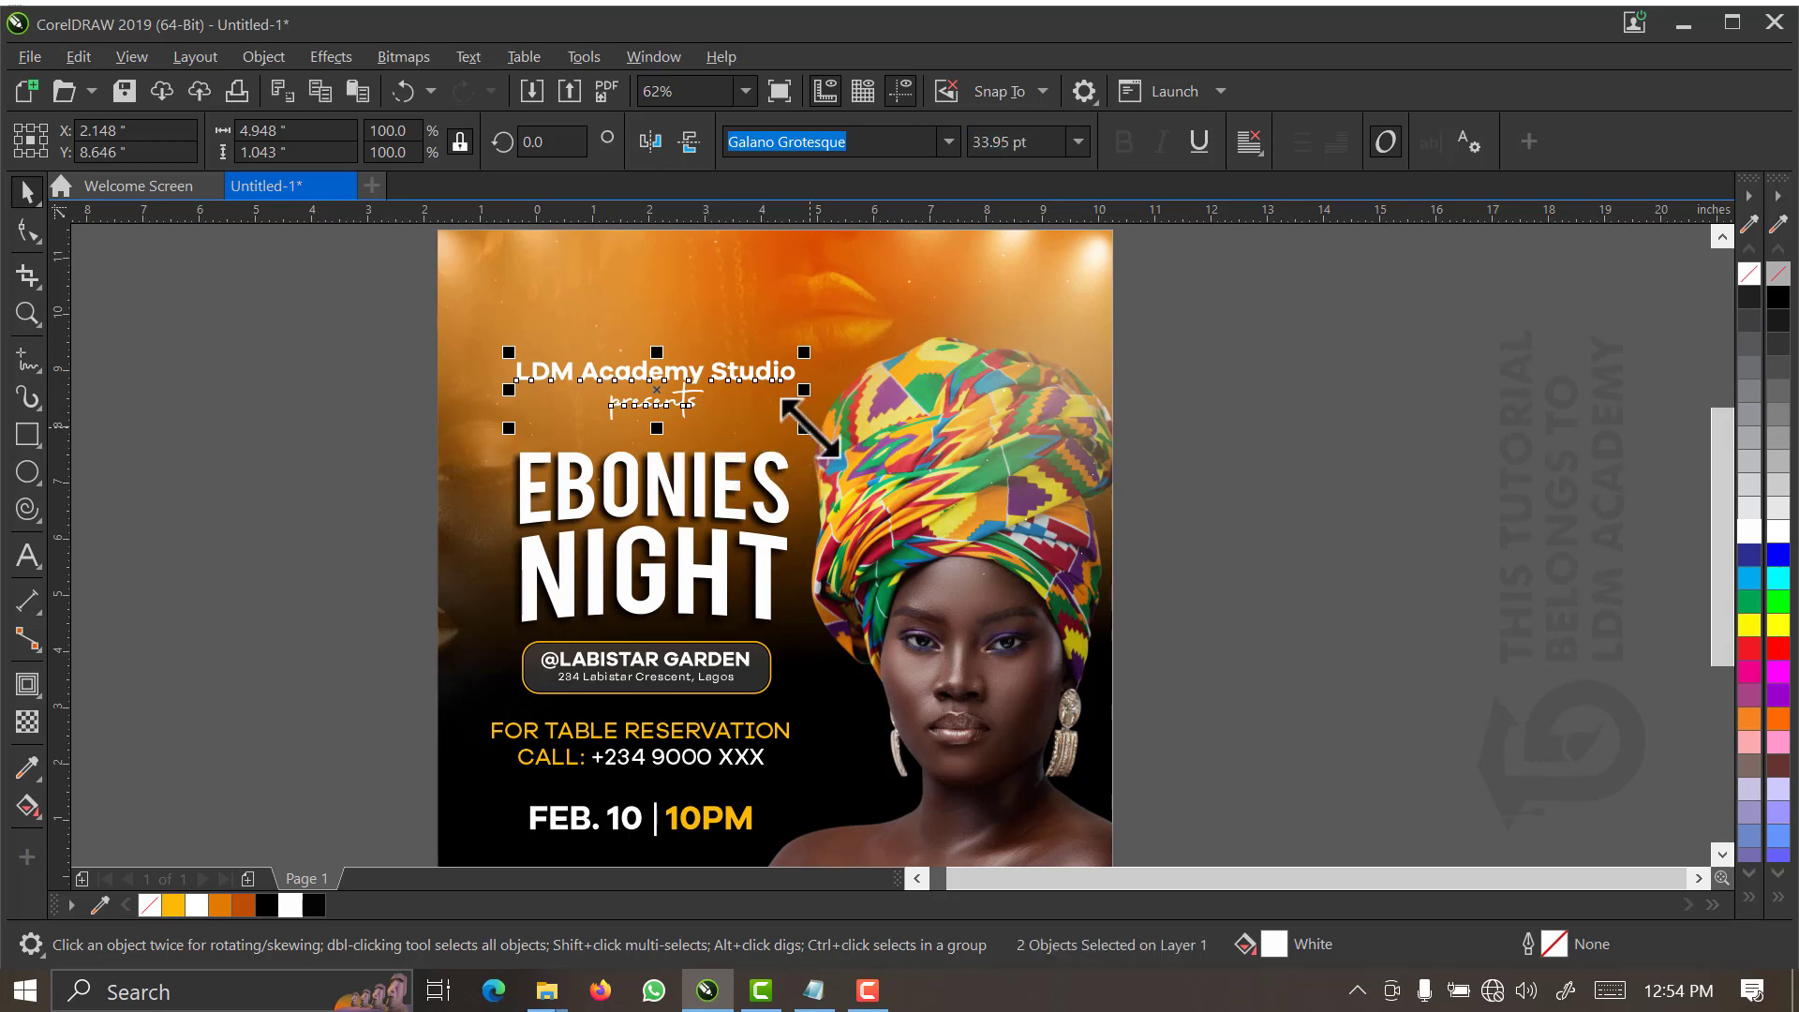
left_click_drag(807, 429, 662, 421)
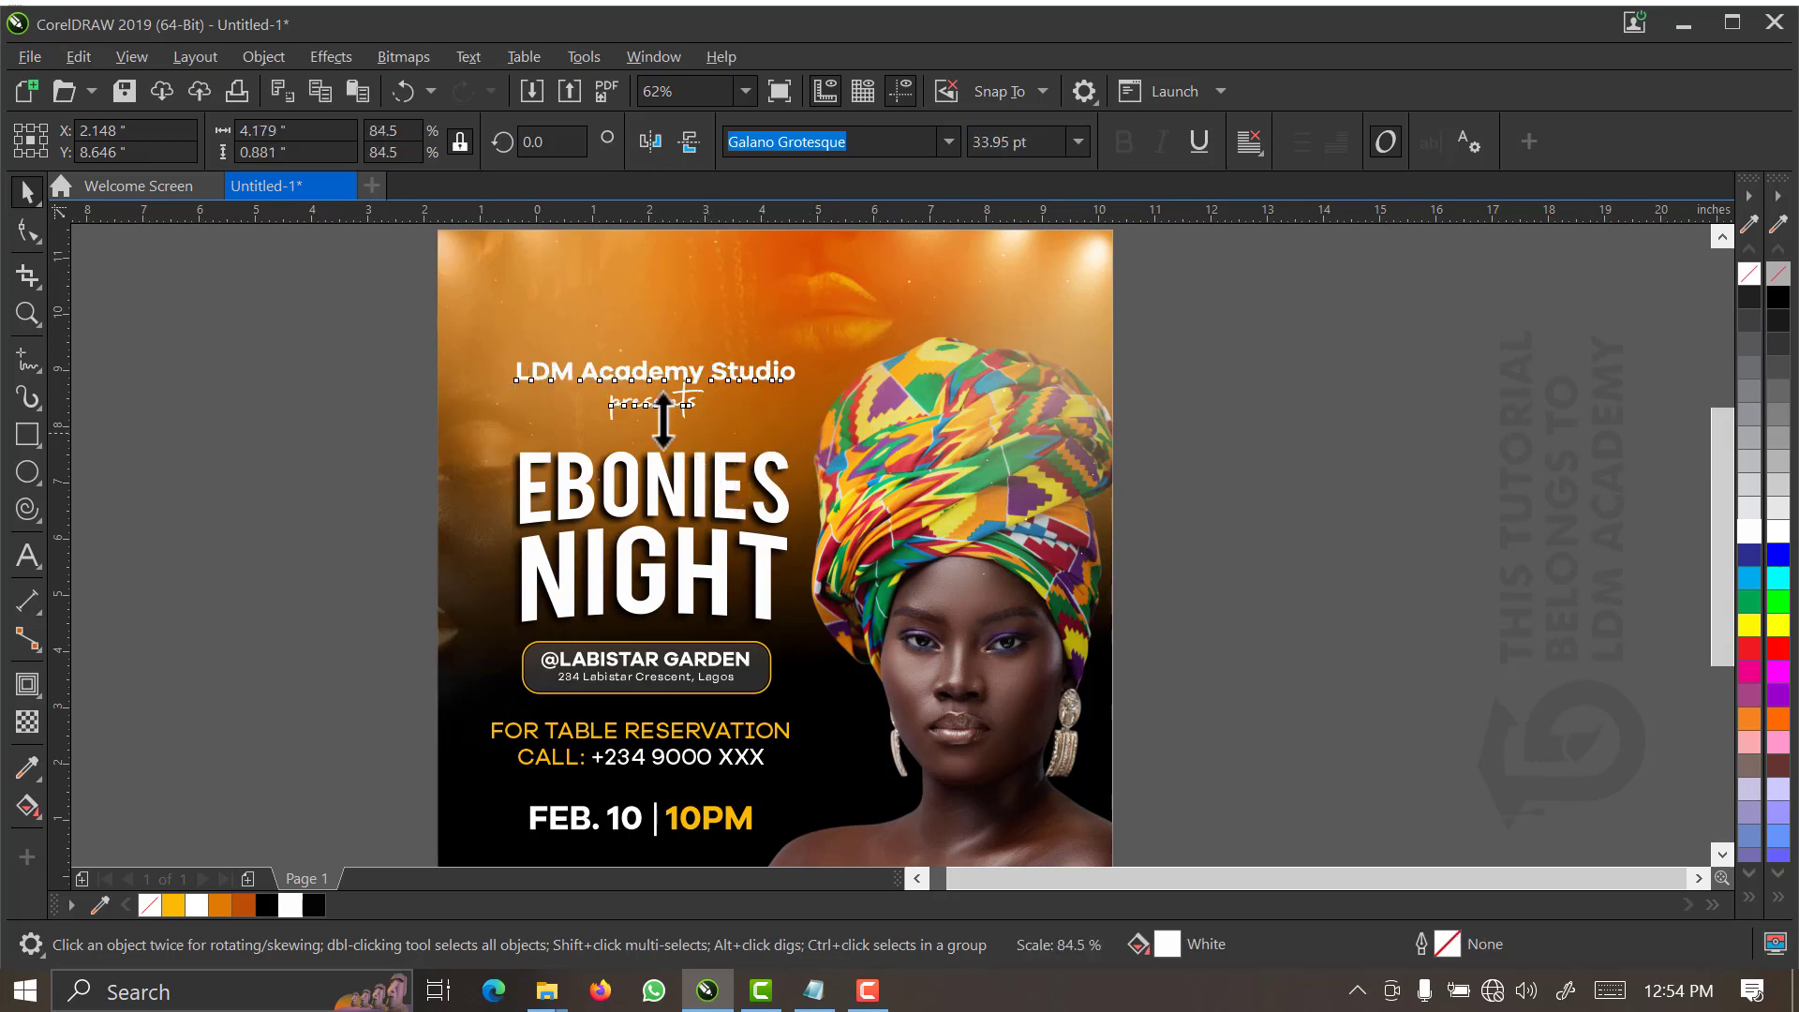
left_click(405, 382)
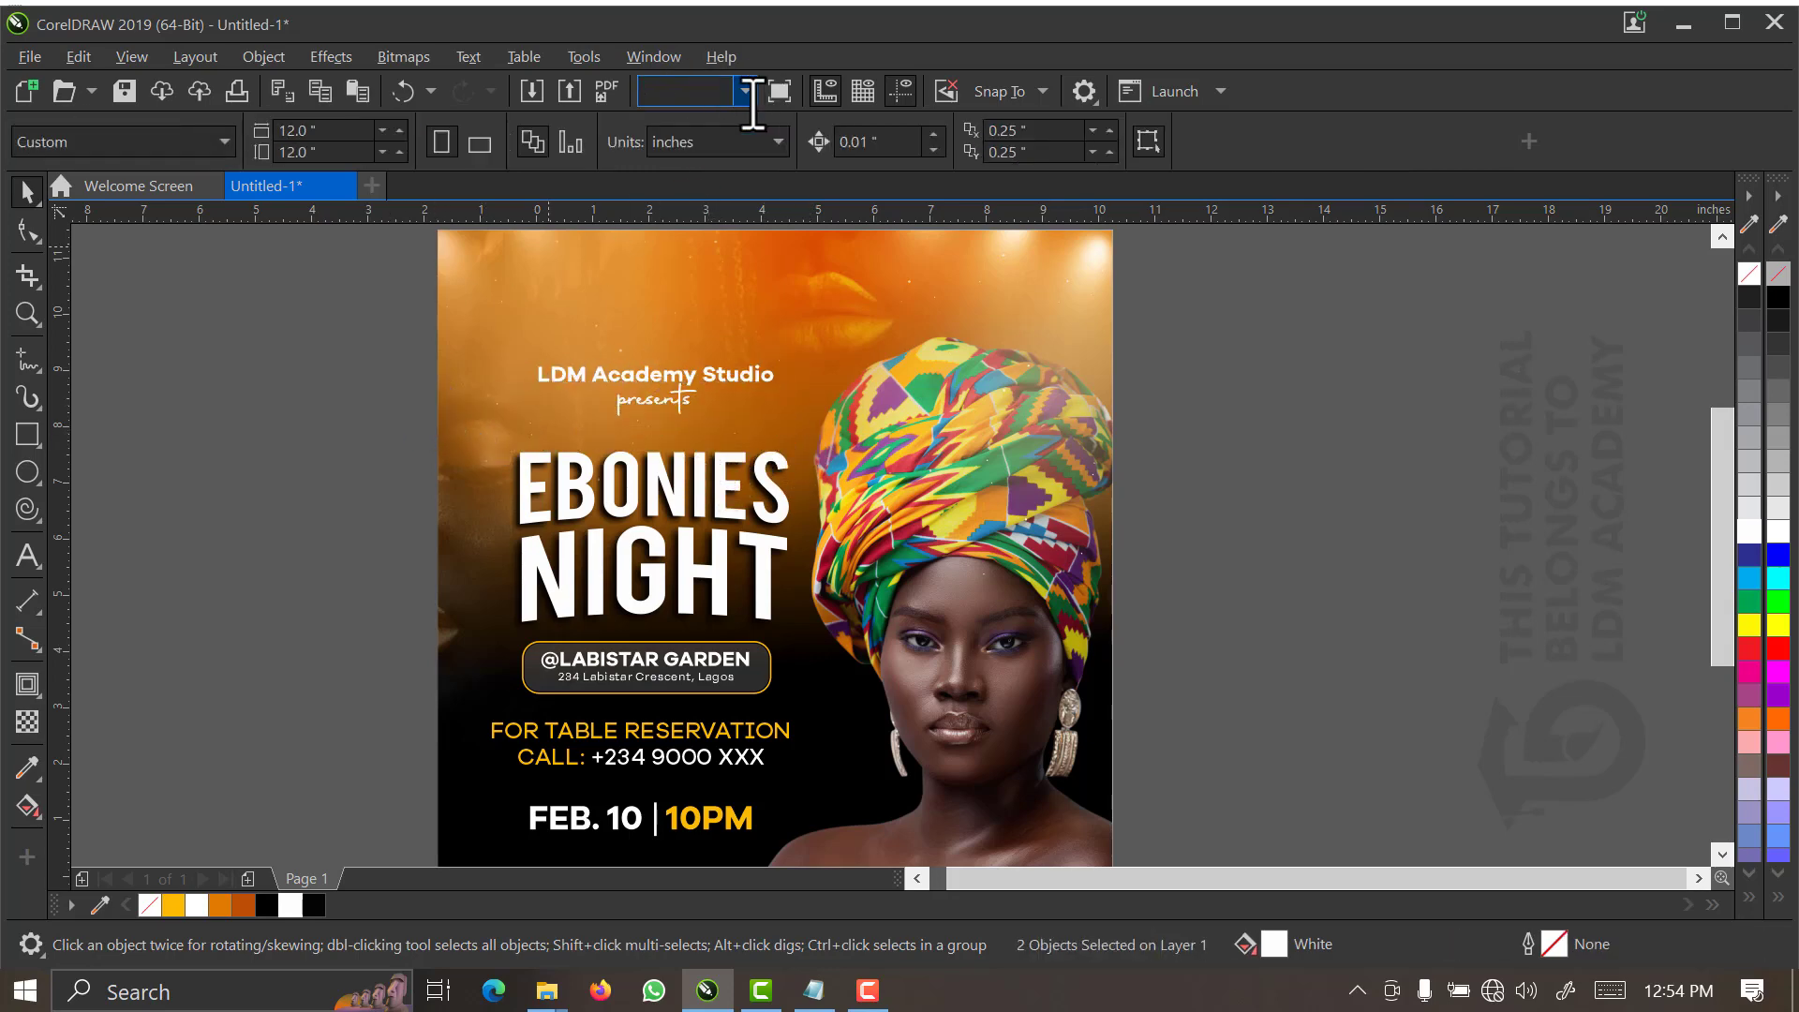
- Move the word presents slightly down beneath the LDM Academy Studio line
left_click(745, 91)
left_click(724, 137)
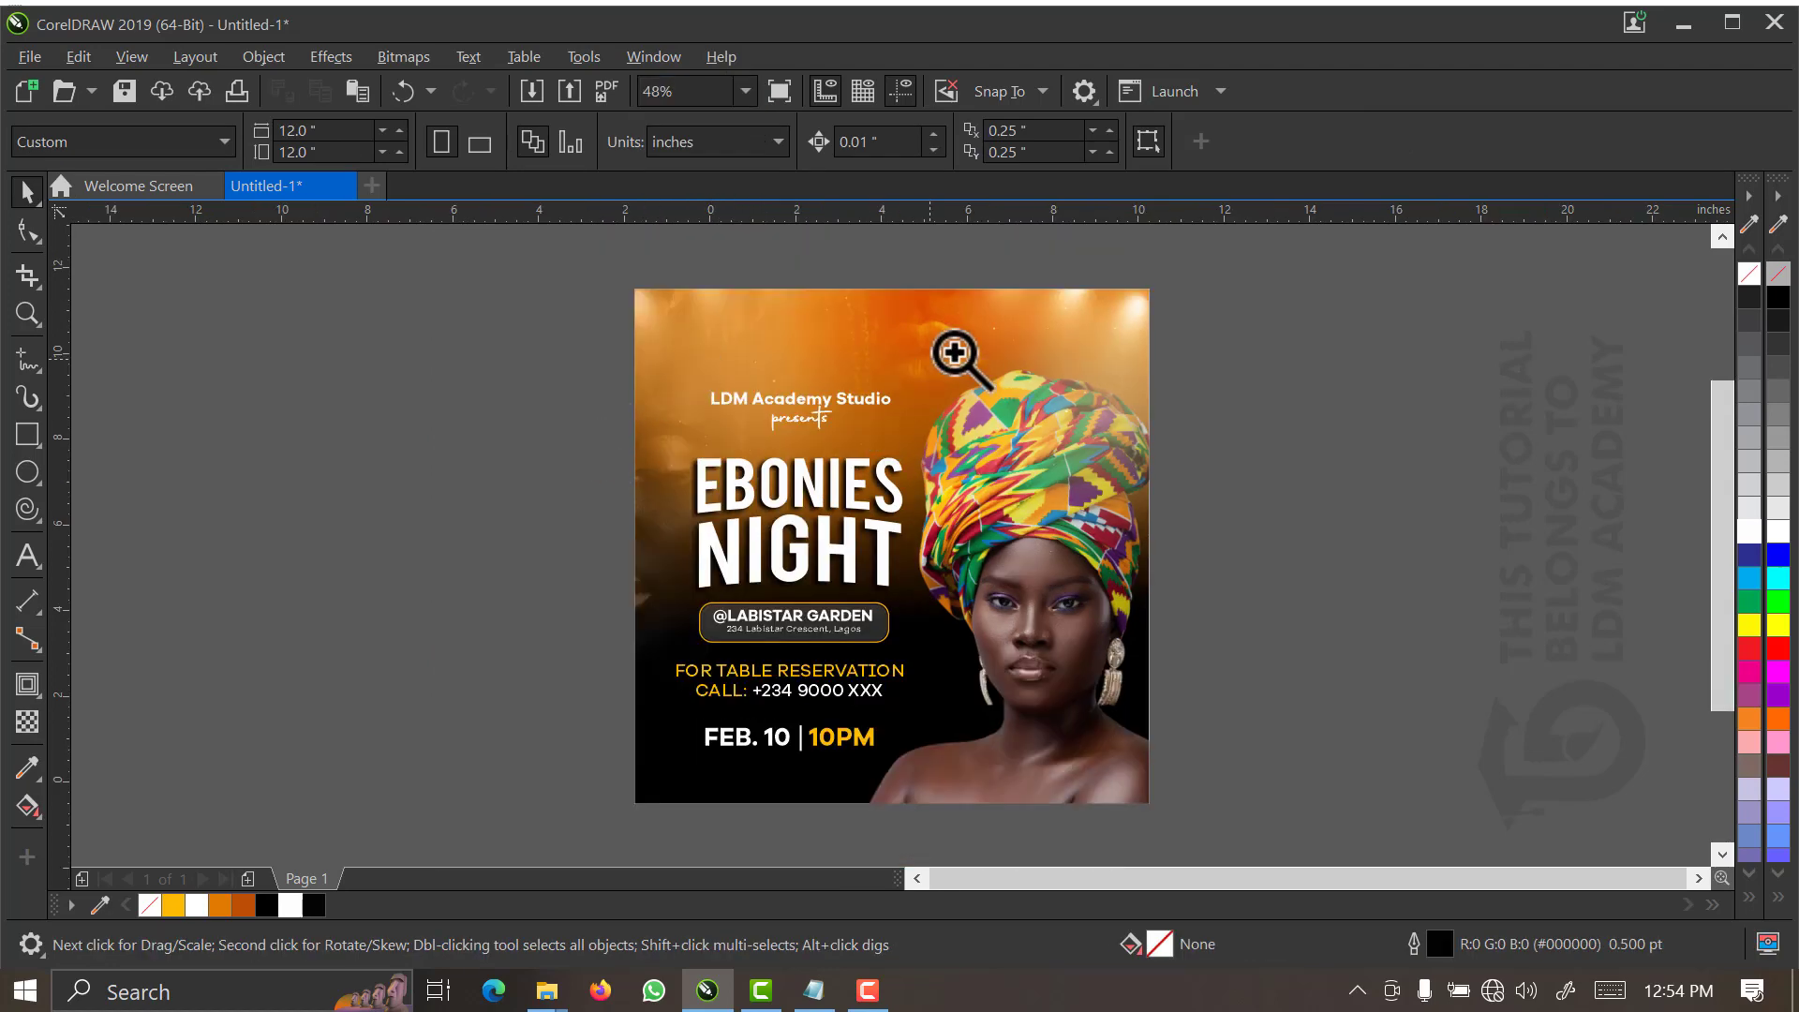
key("z")
left_click_drag(1007, 318, 740, 483)
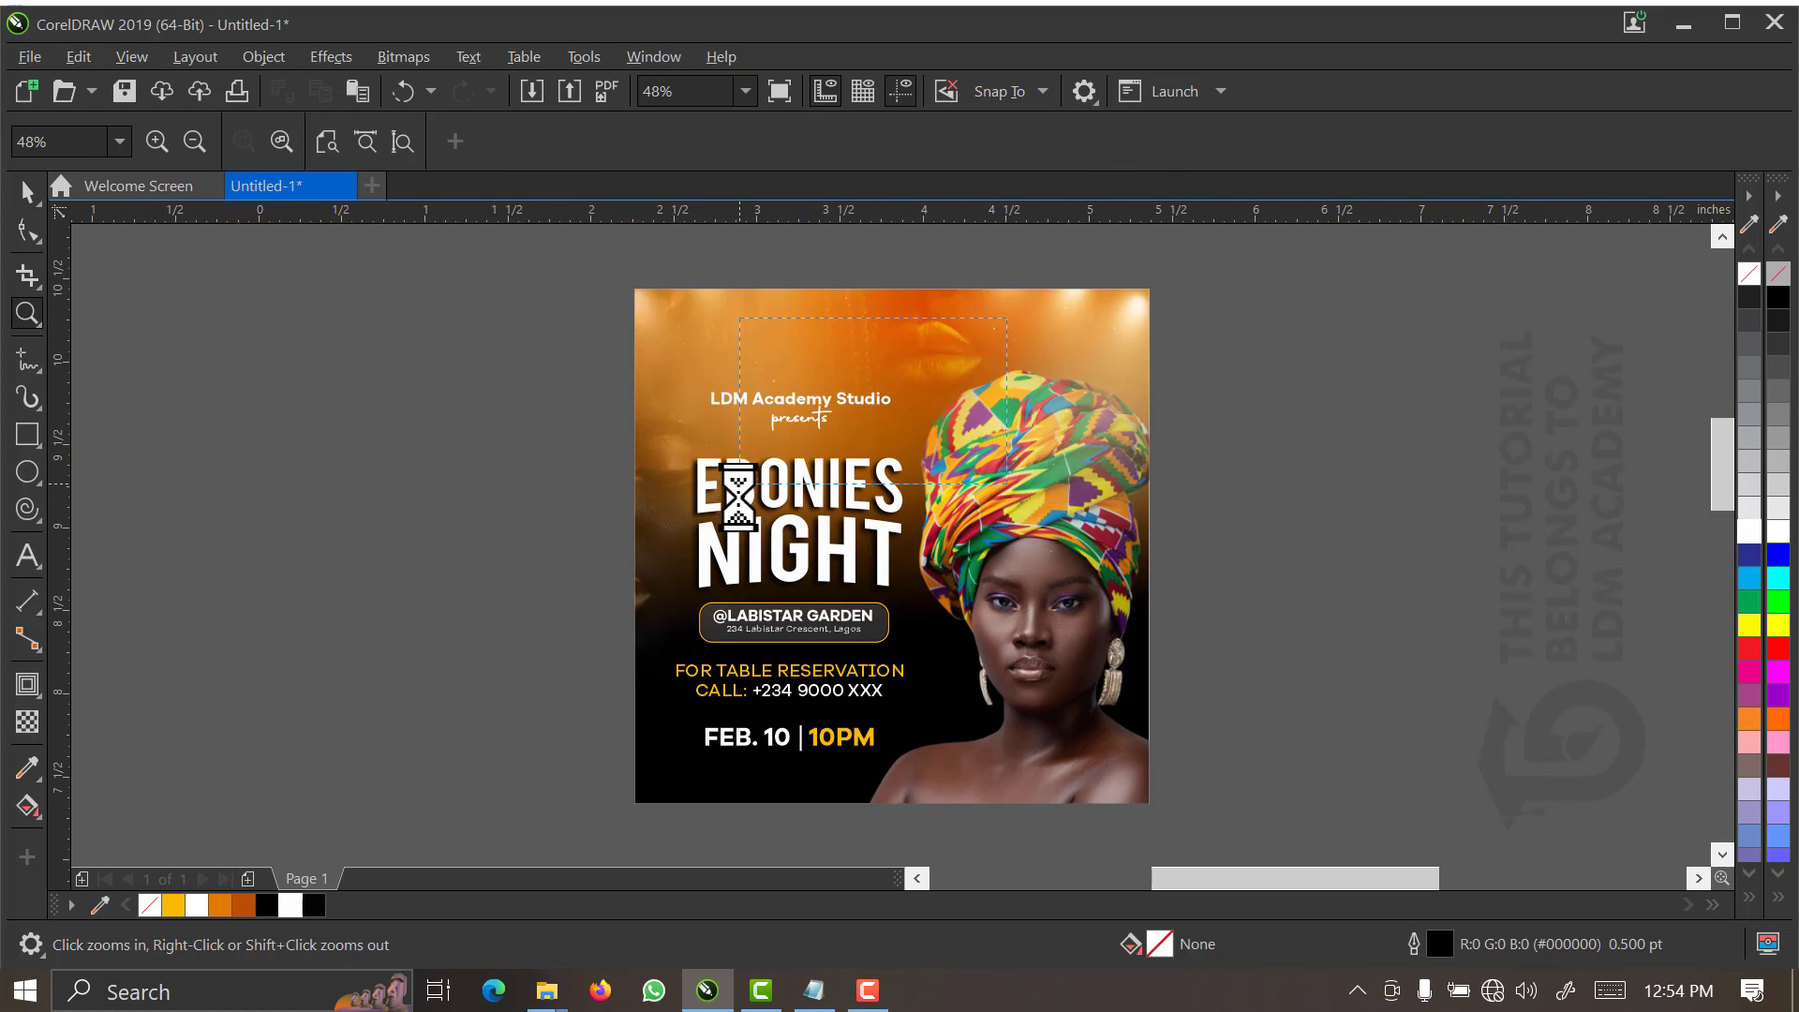
key("space")
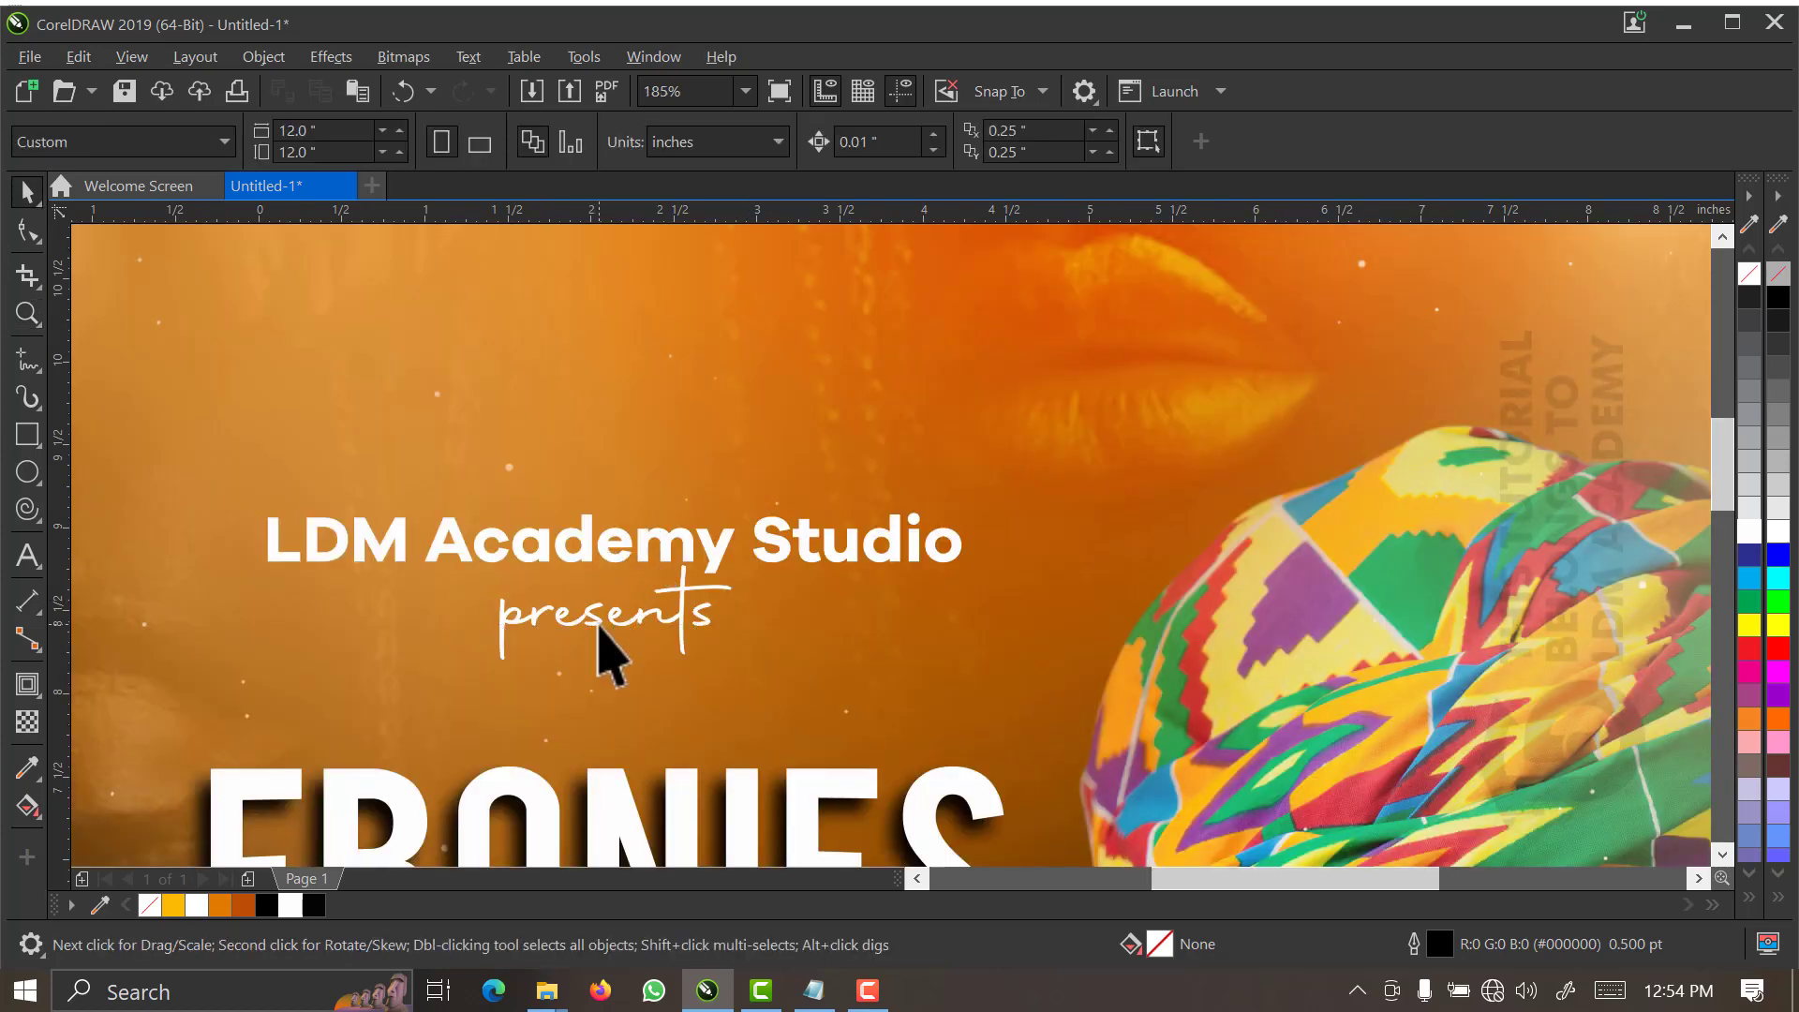
left_click(599, 625)
left_click_drag(599, 625, 596, 635)
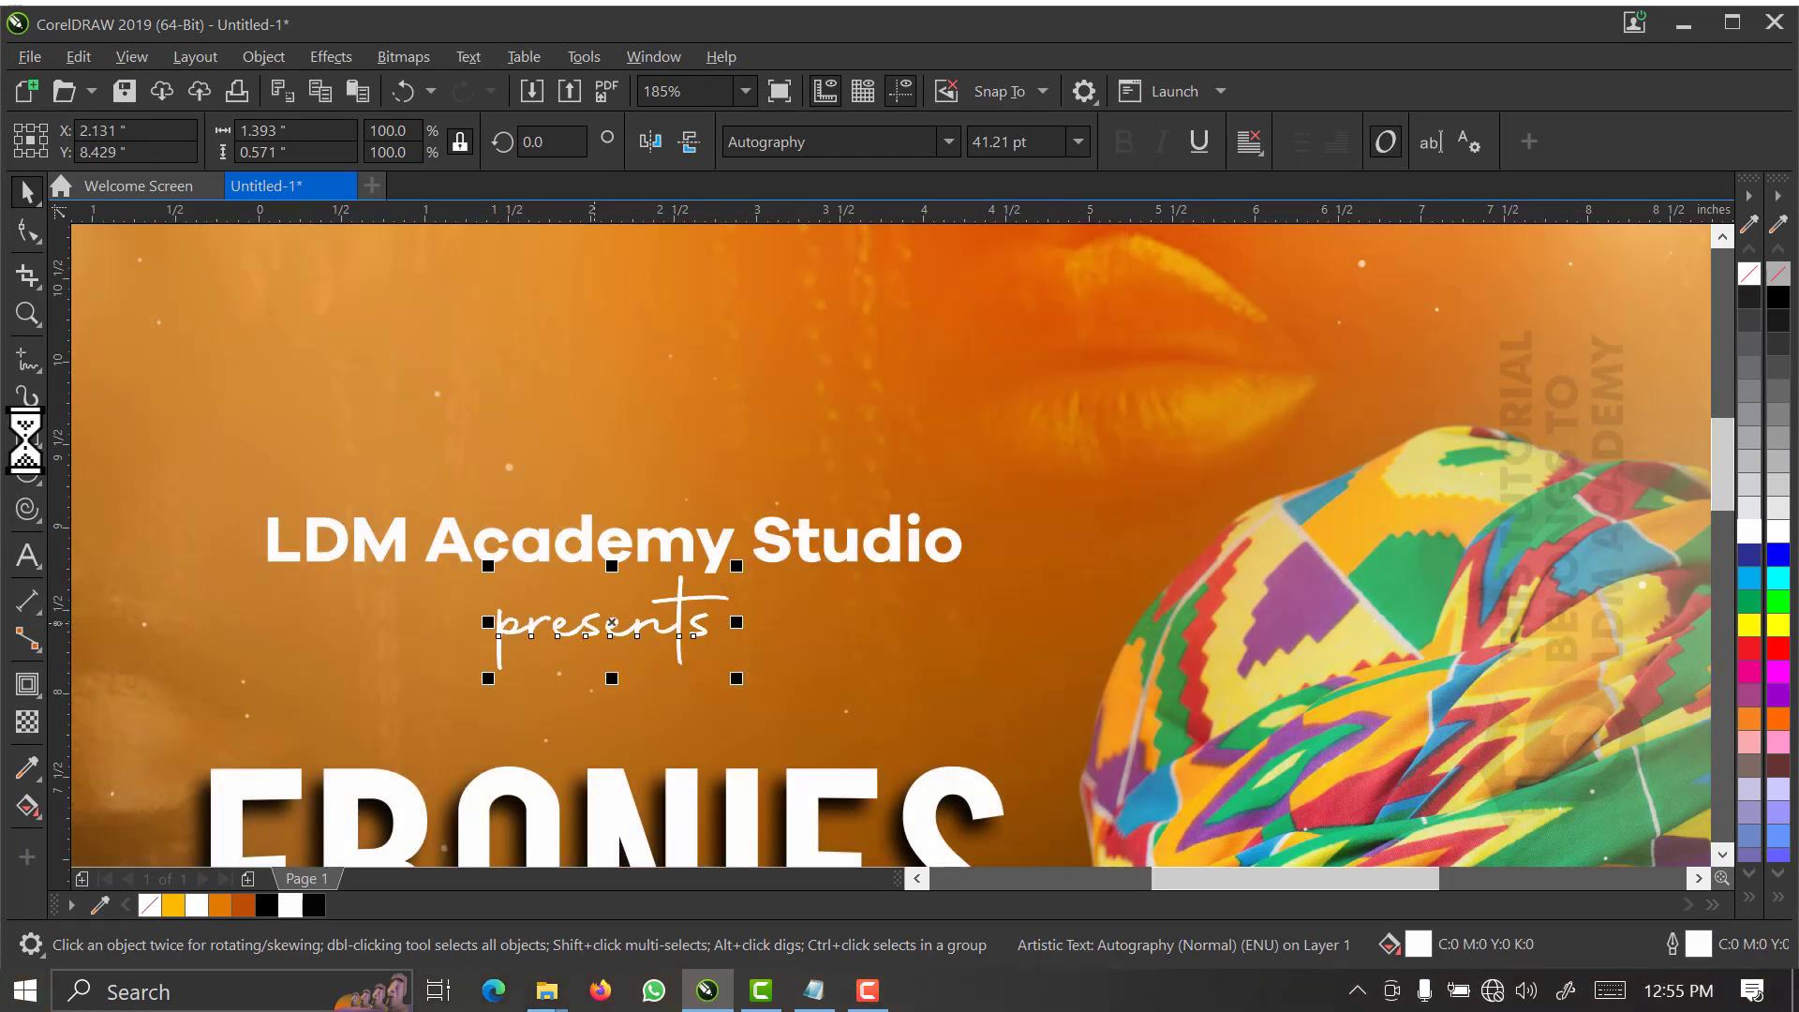
- Draw a square about 1.1 inches wide, rotate it 45 degrees and place it beside the word presents
left_click(32, 438)
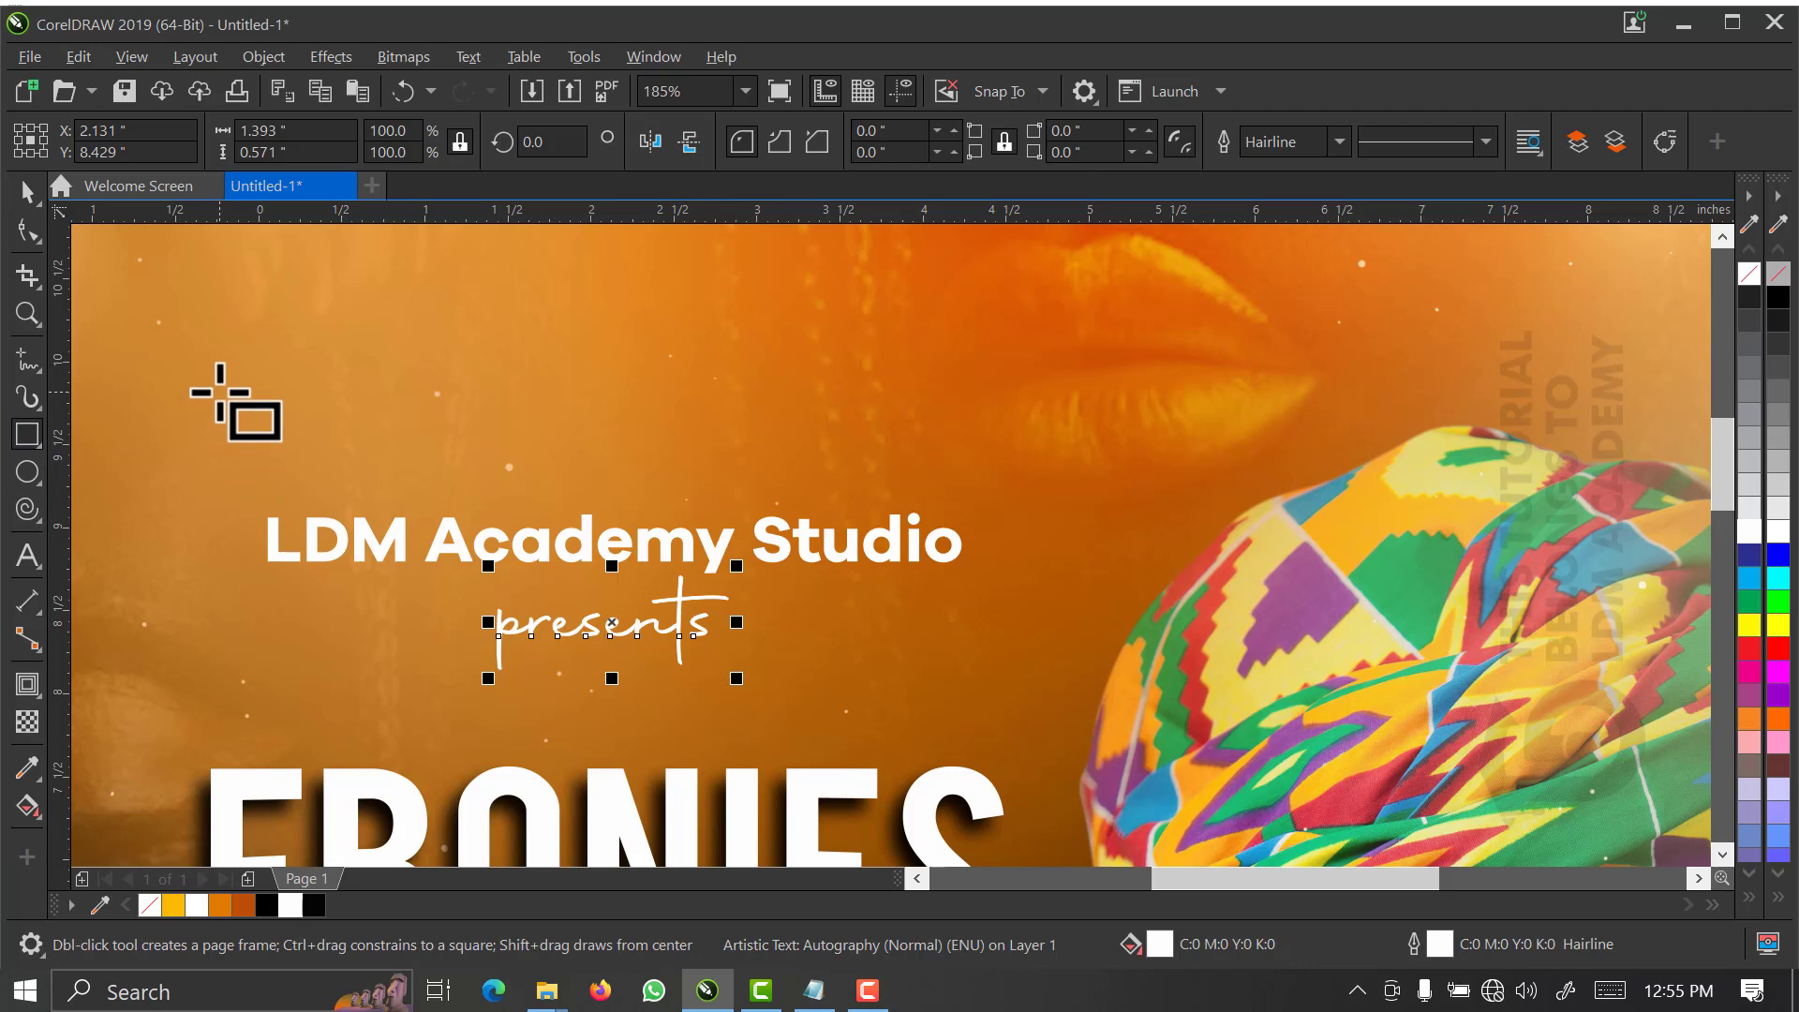
mouse_move(221, 391)
left_mouse_down()
mouse_move(413, 603)
mouse_move(398, 567)
left_mouse_up()
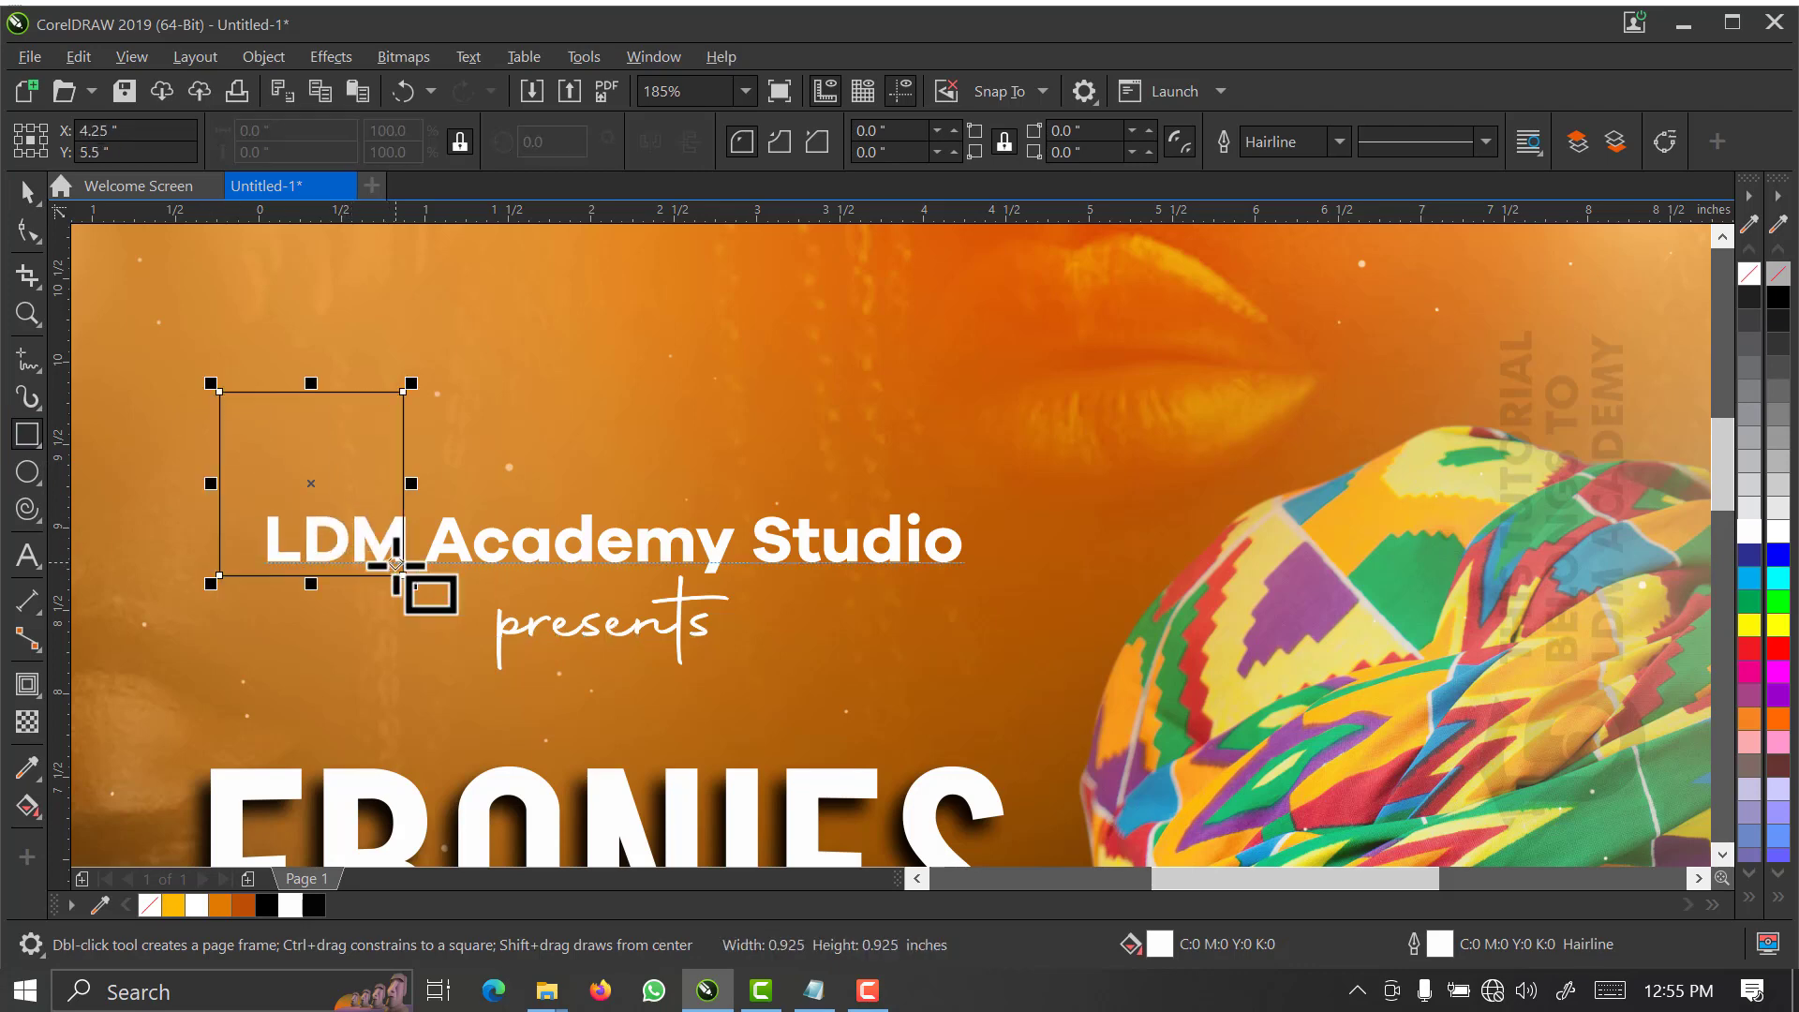
left_click(27, 190)
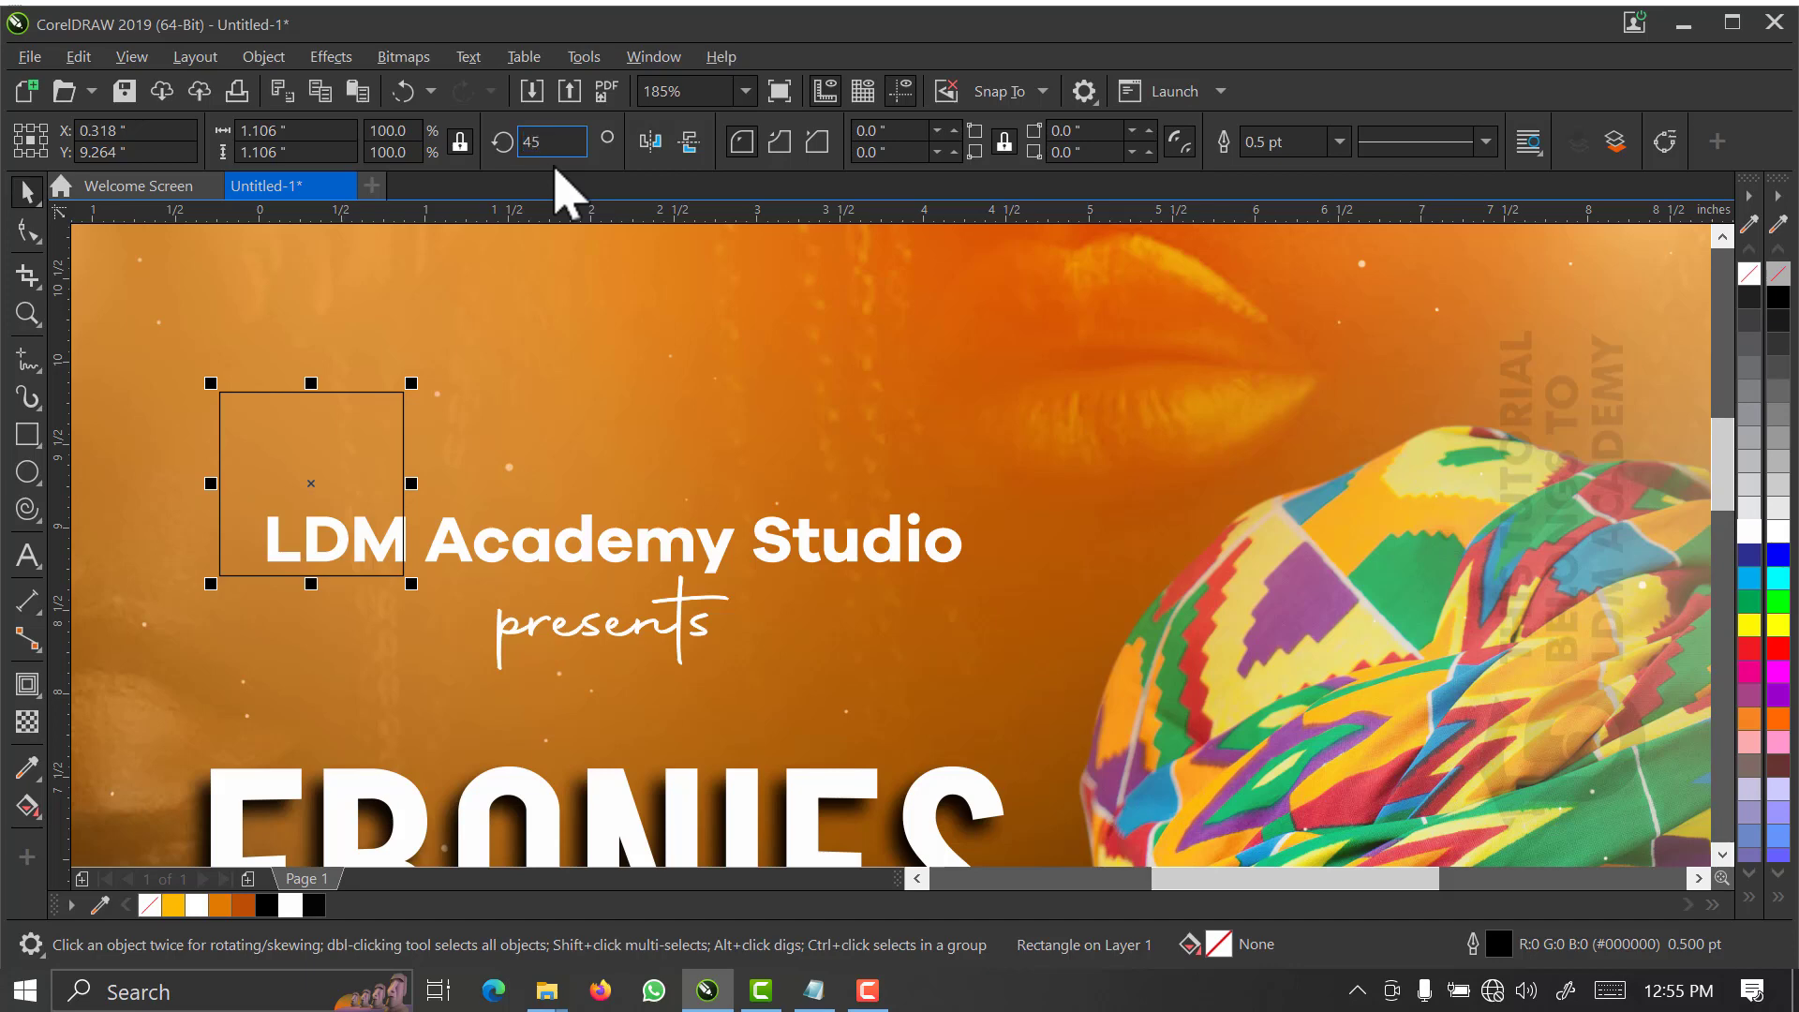
key("Return")
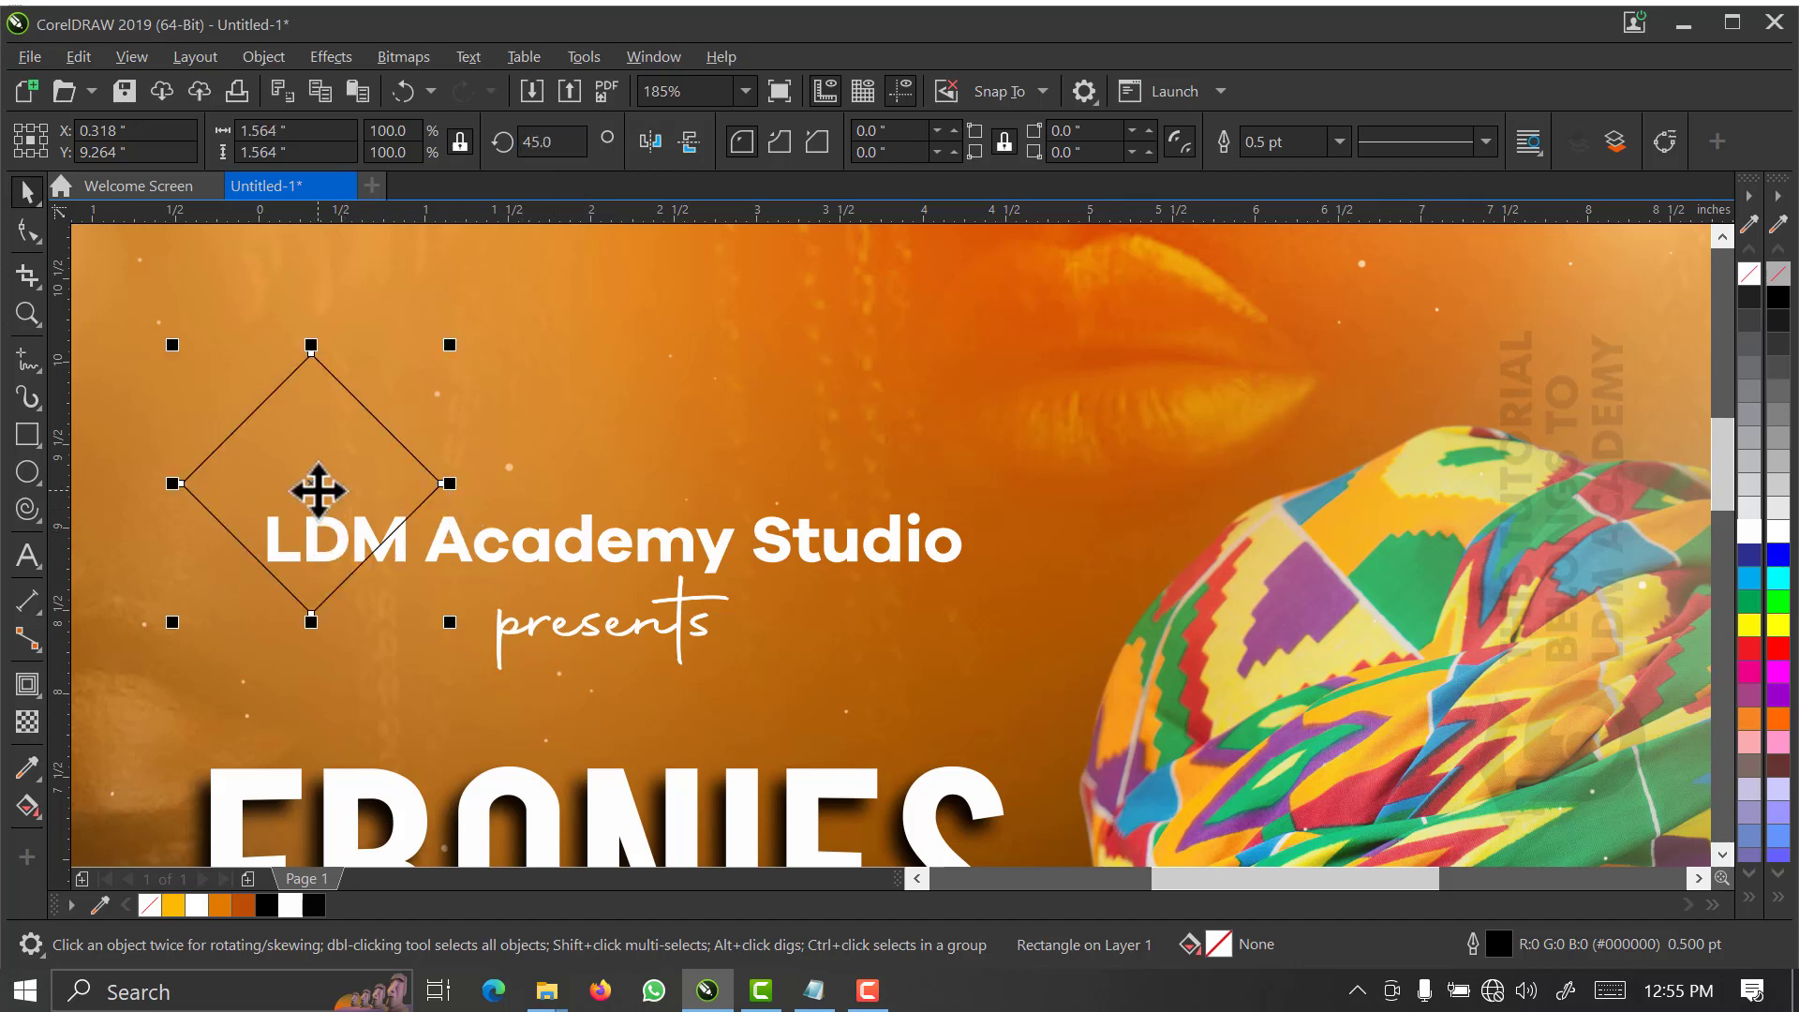
left_click_drag(318, 490, 872, 594)
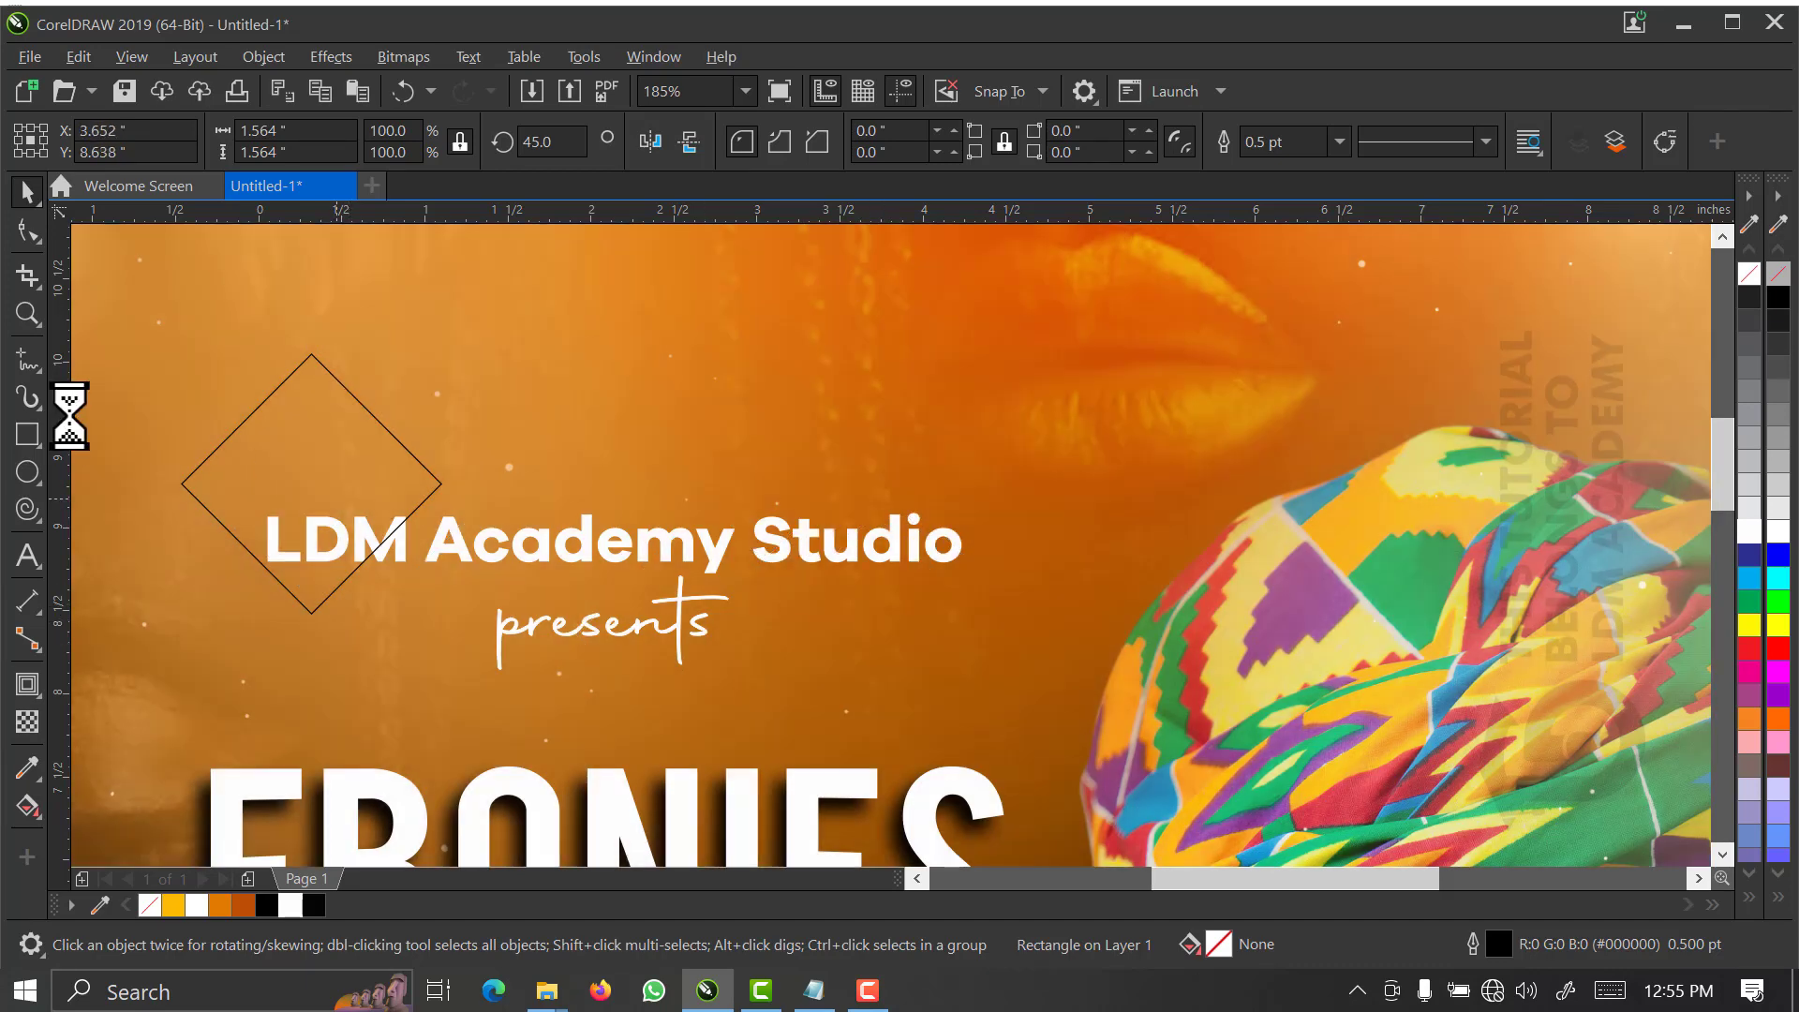
- Draw a rectangle about 2.41 by 0.96 inches covering the upper half of the rotated square
left_click(28, 441)
left_click_drag(651, 429, 1051, 588)
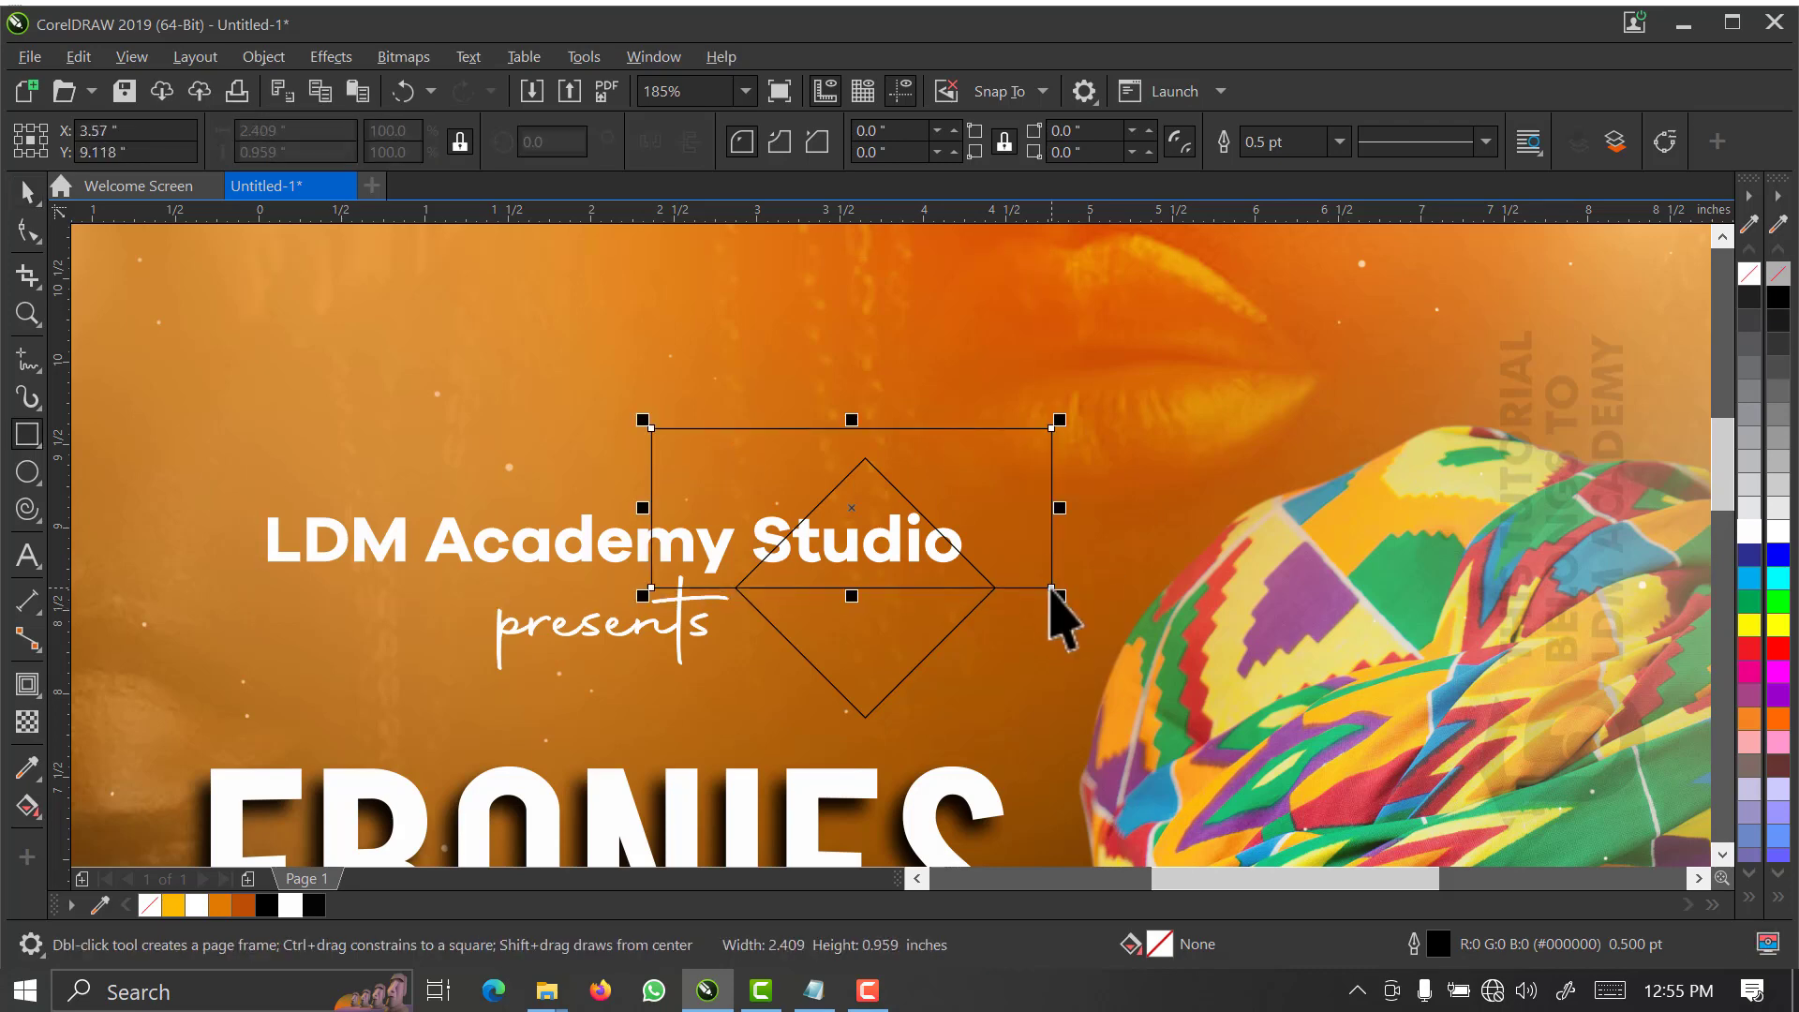
key("space")
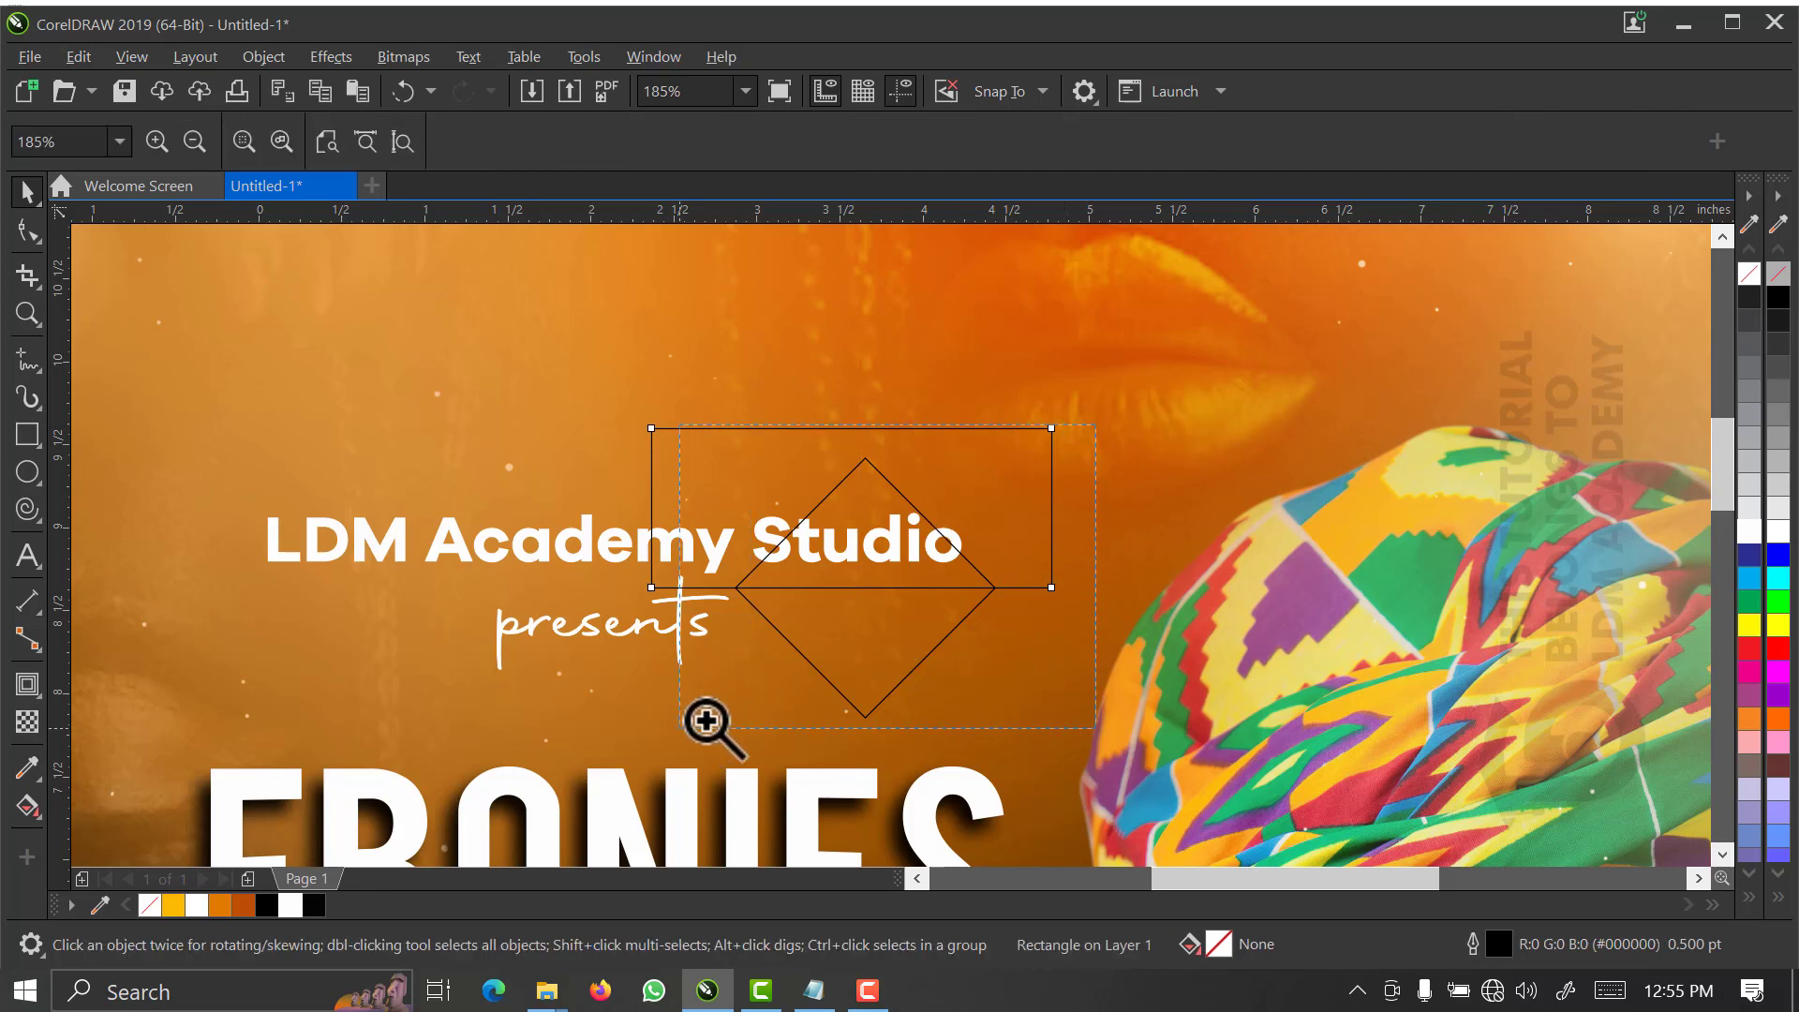
- Trim the rotated square with the rectangle into a downward-pointing triangle and delete the rectangle
left_click(762, 614)
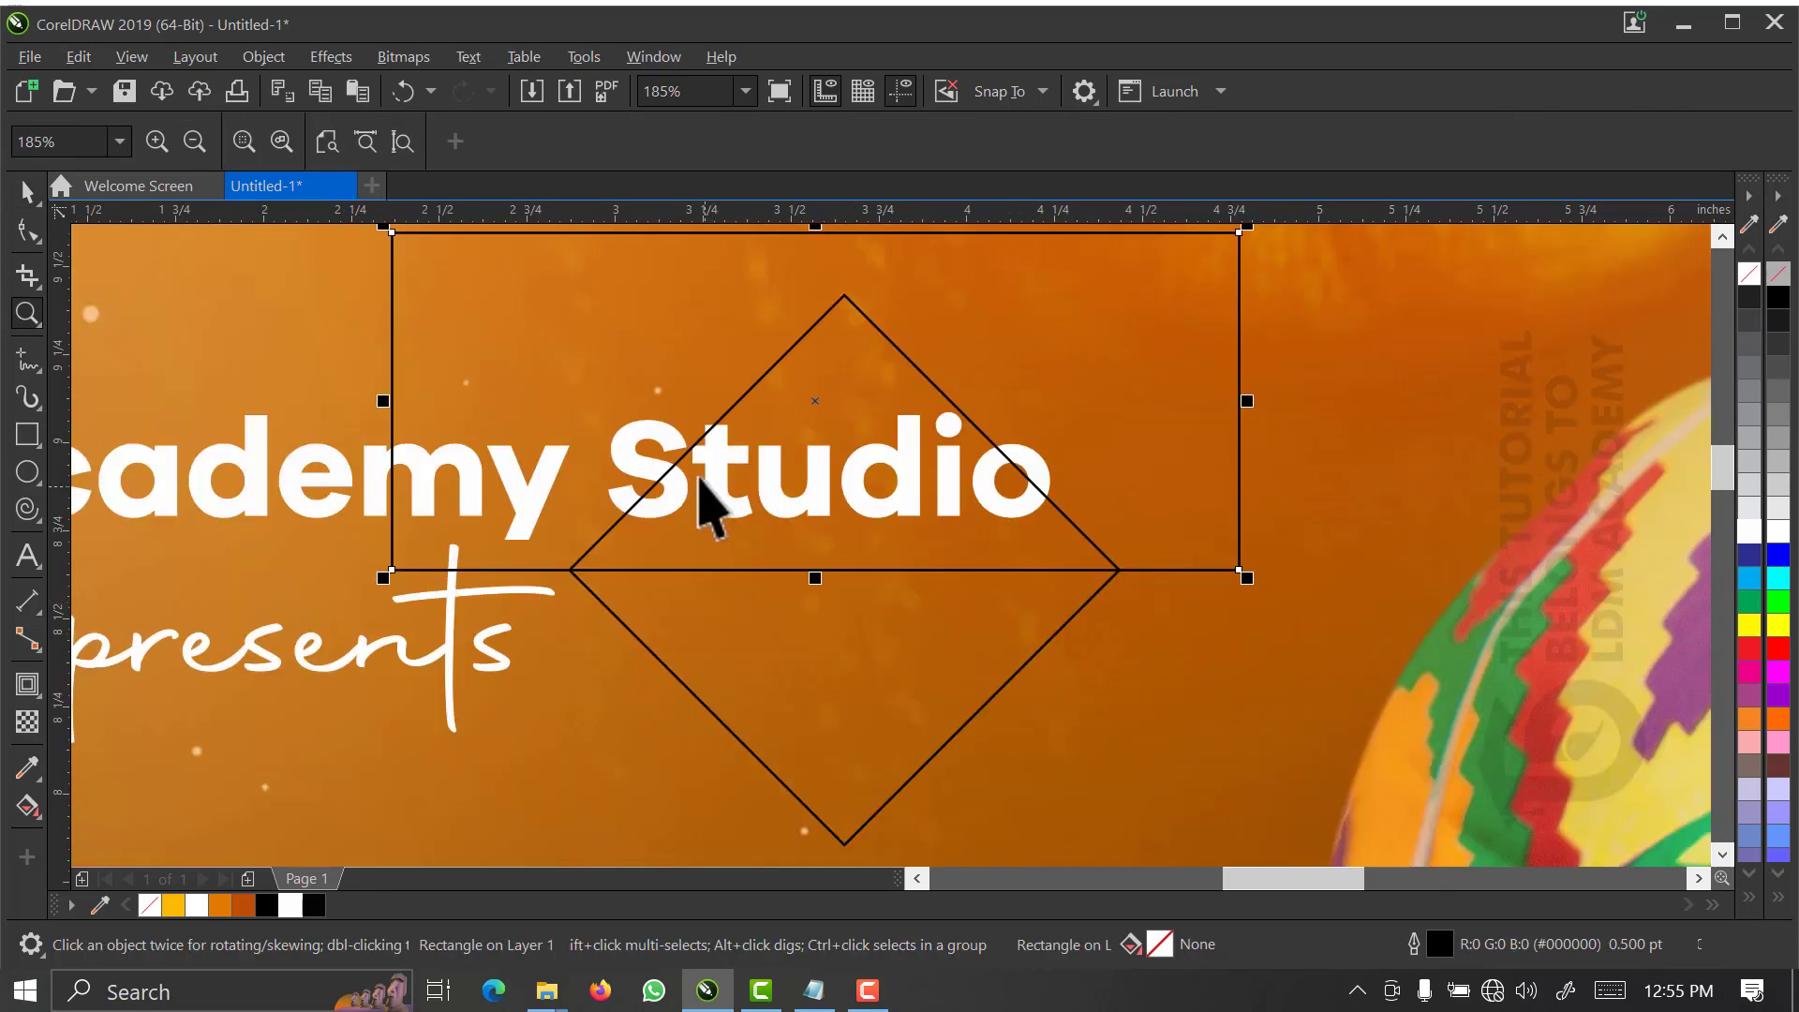
left_click(732, 703, "shift")
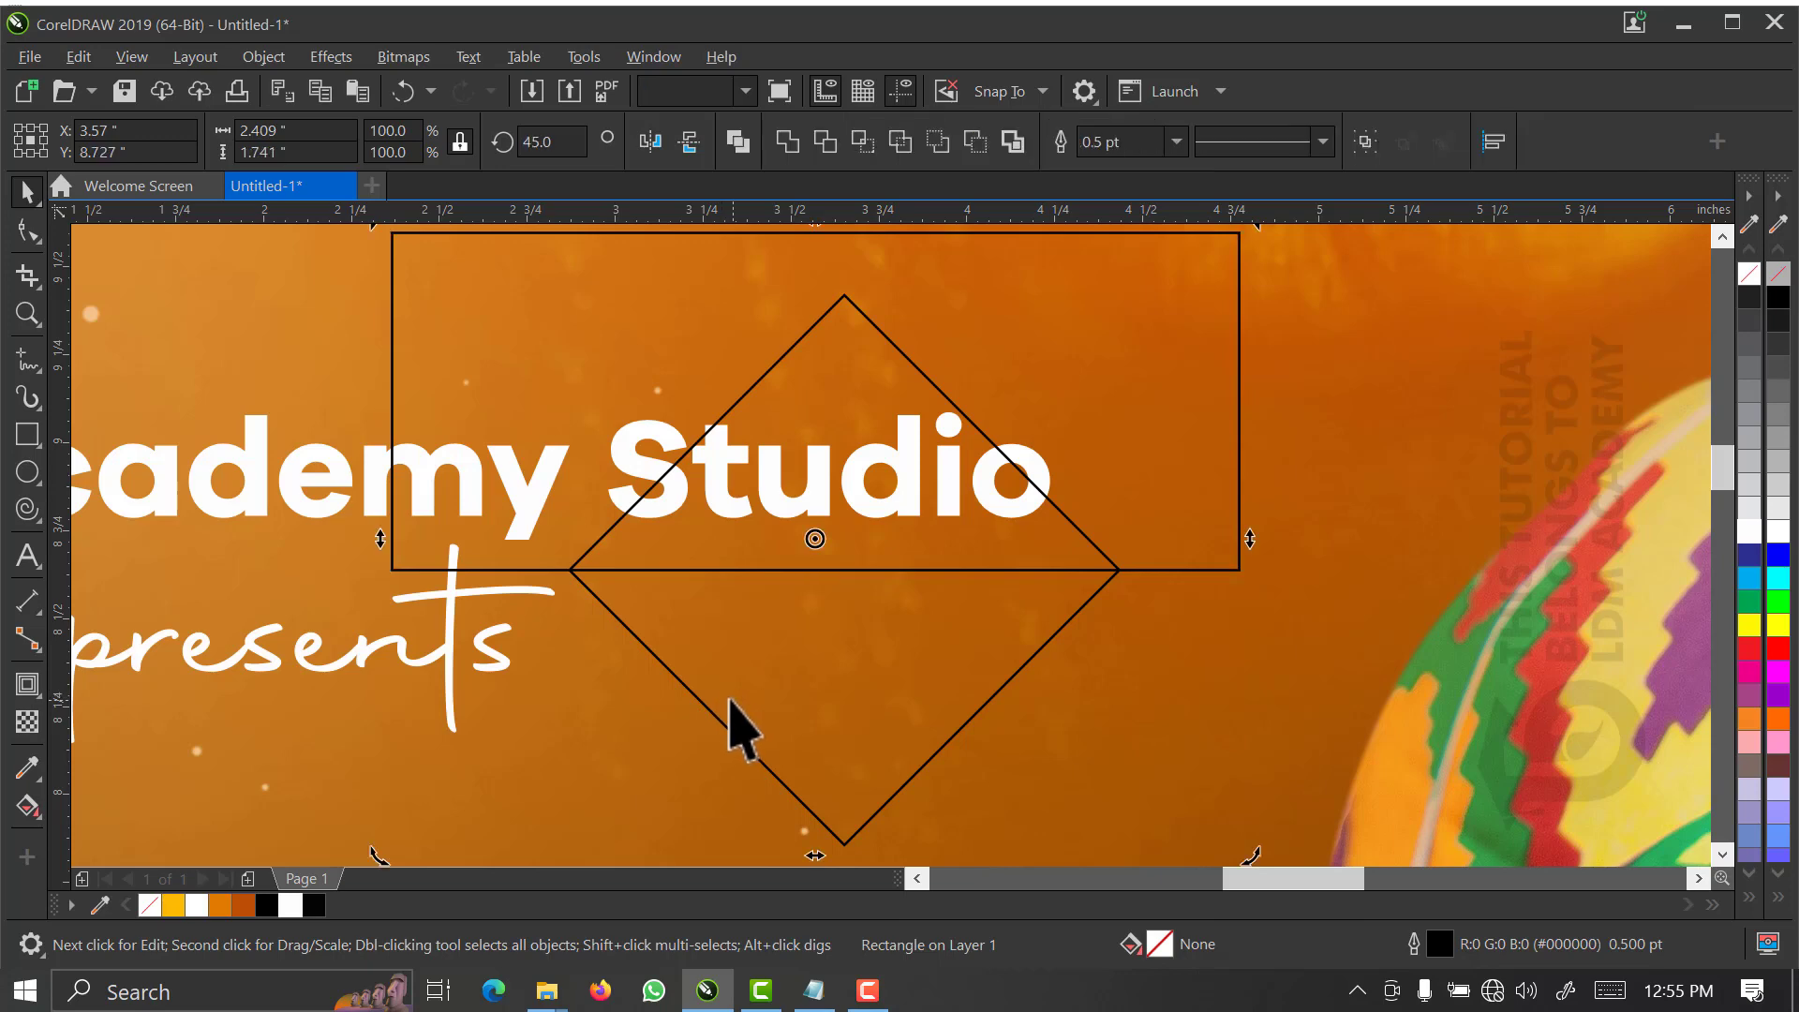
left_click(827, 142)
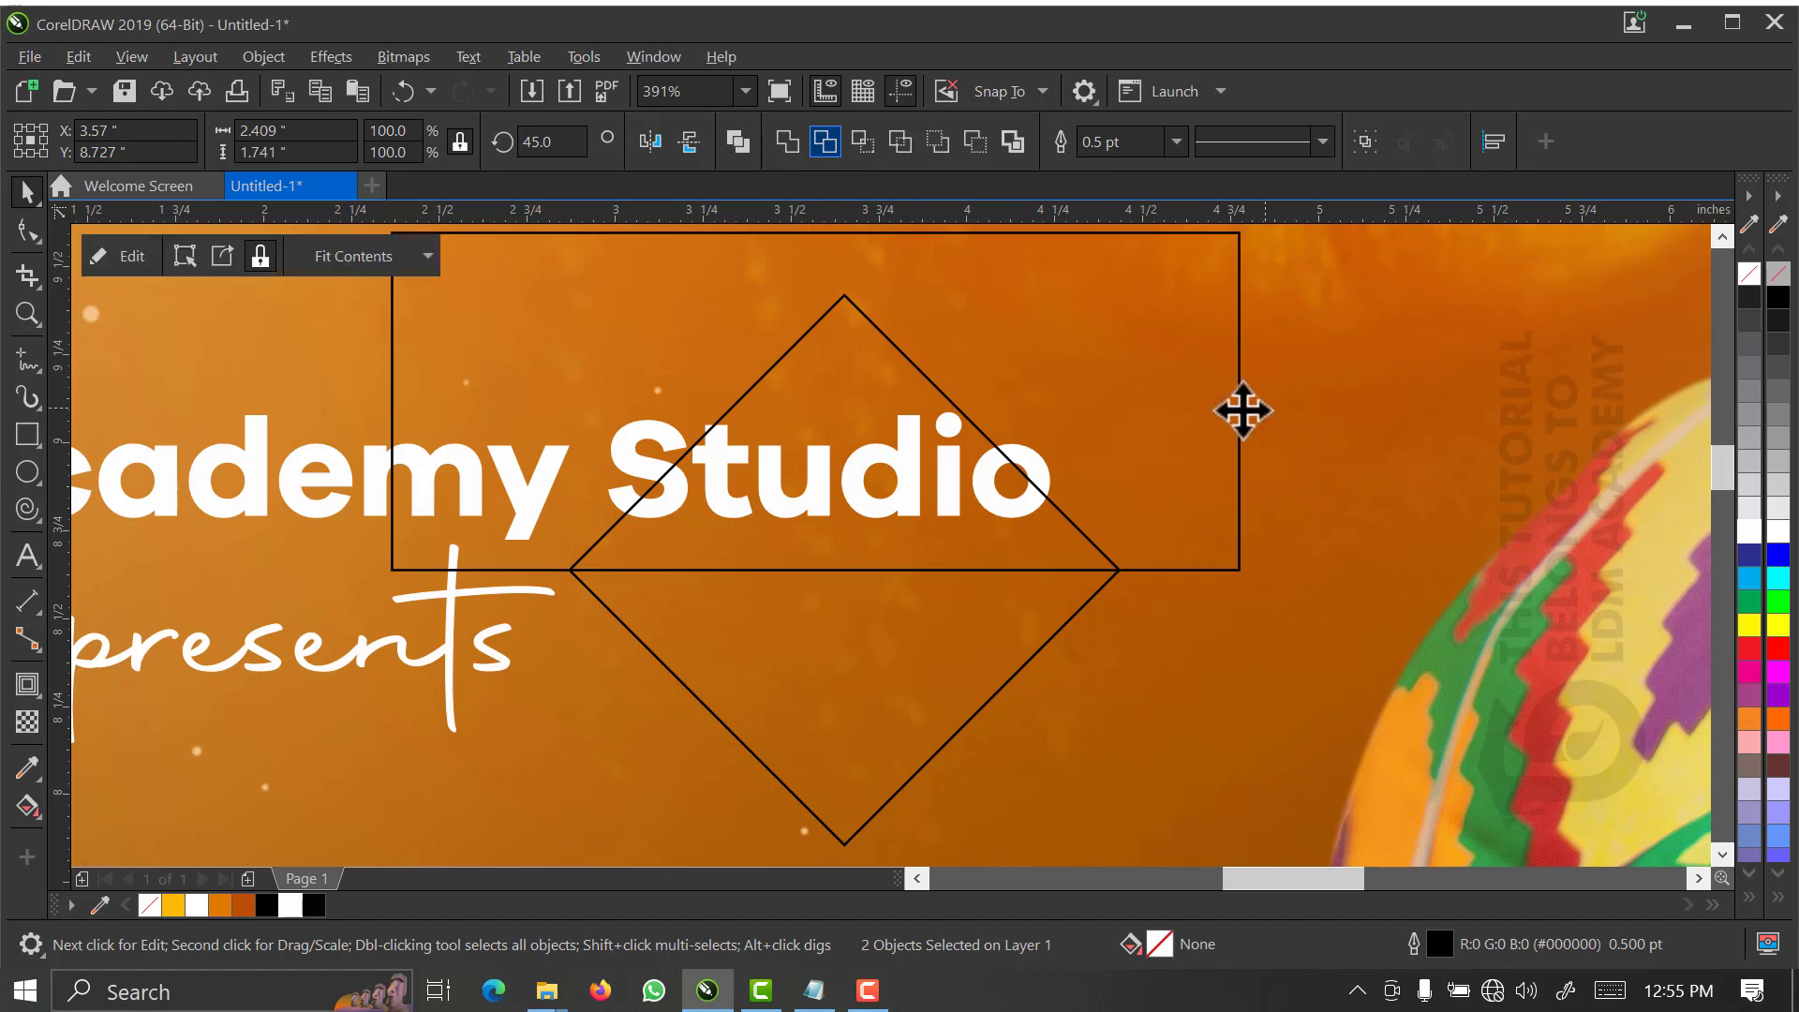
left_click(1216, 404)
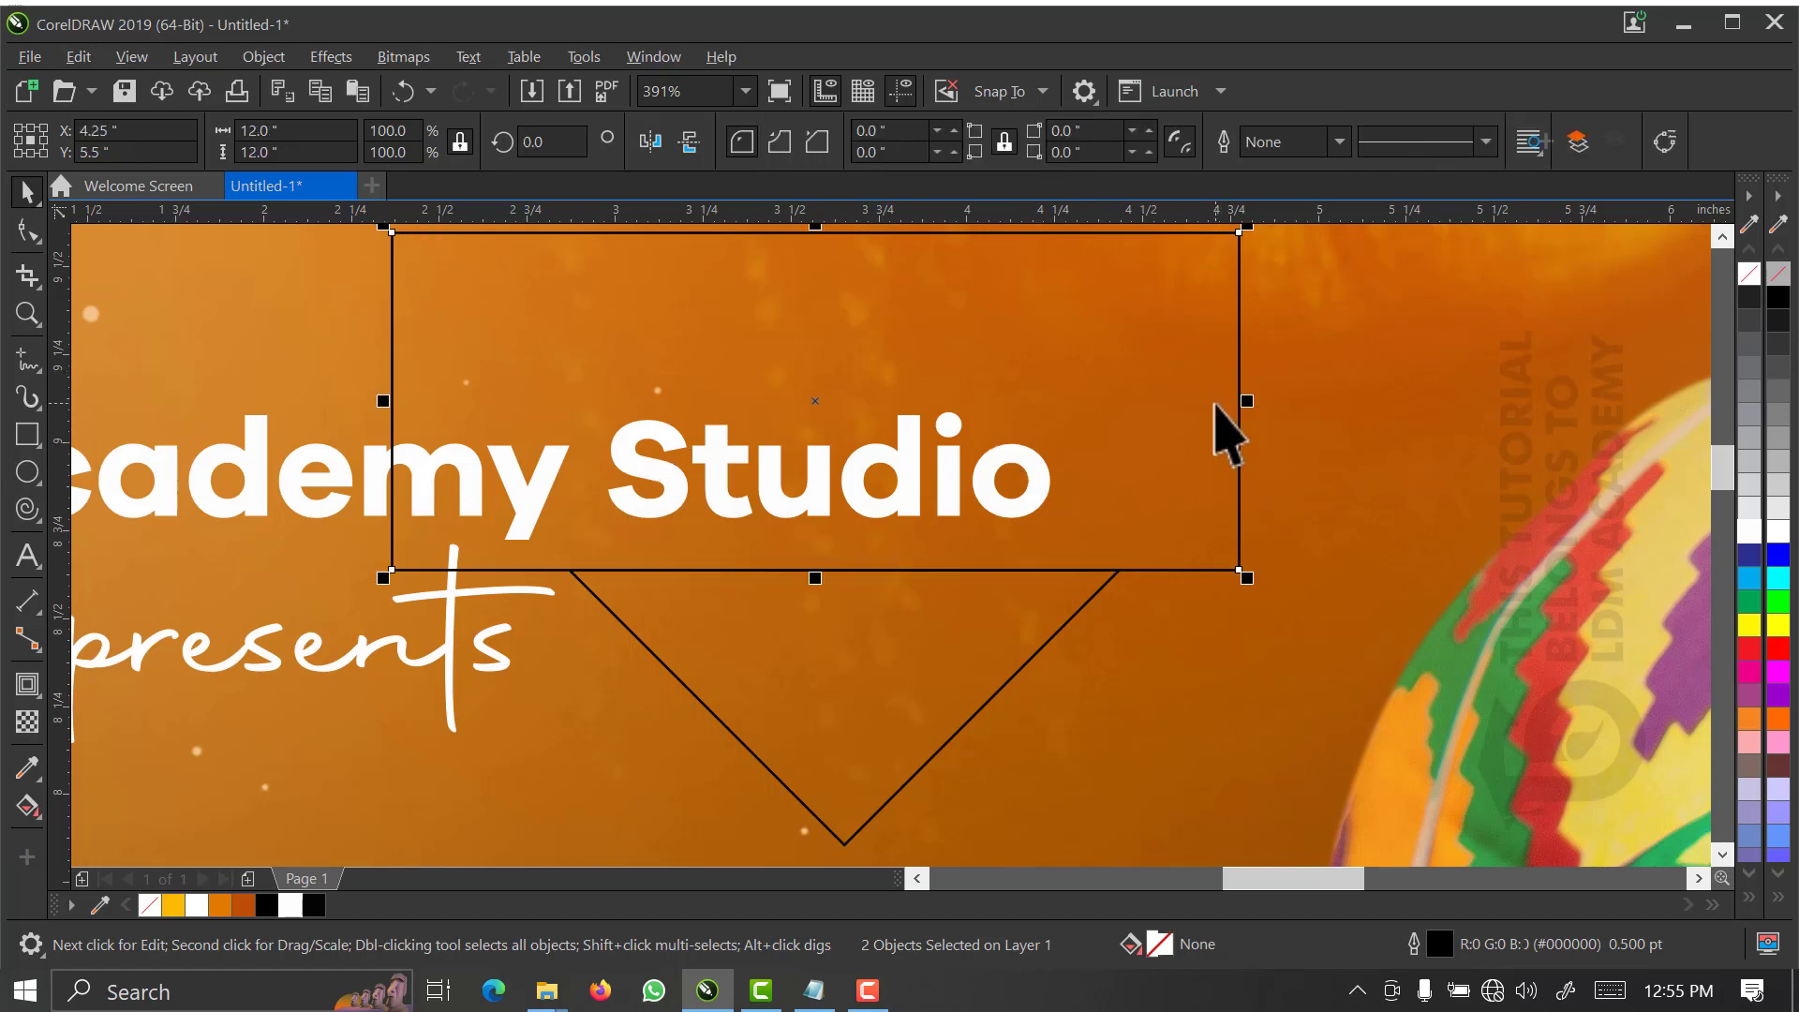
key("Delete")
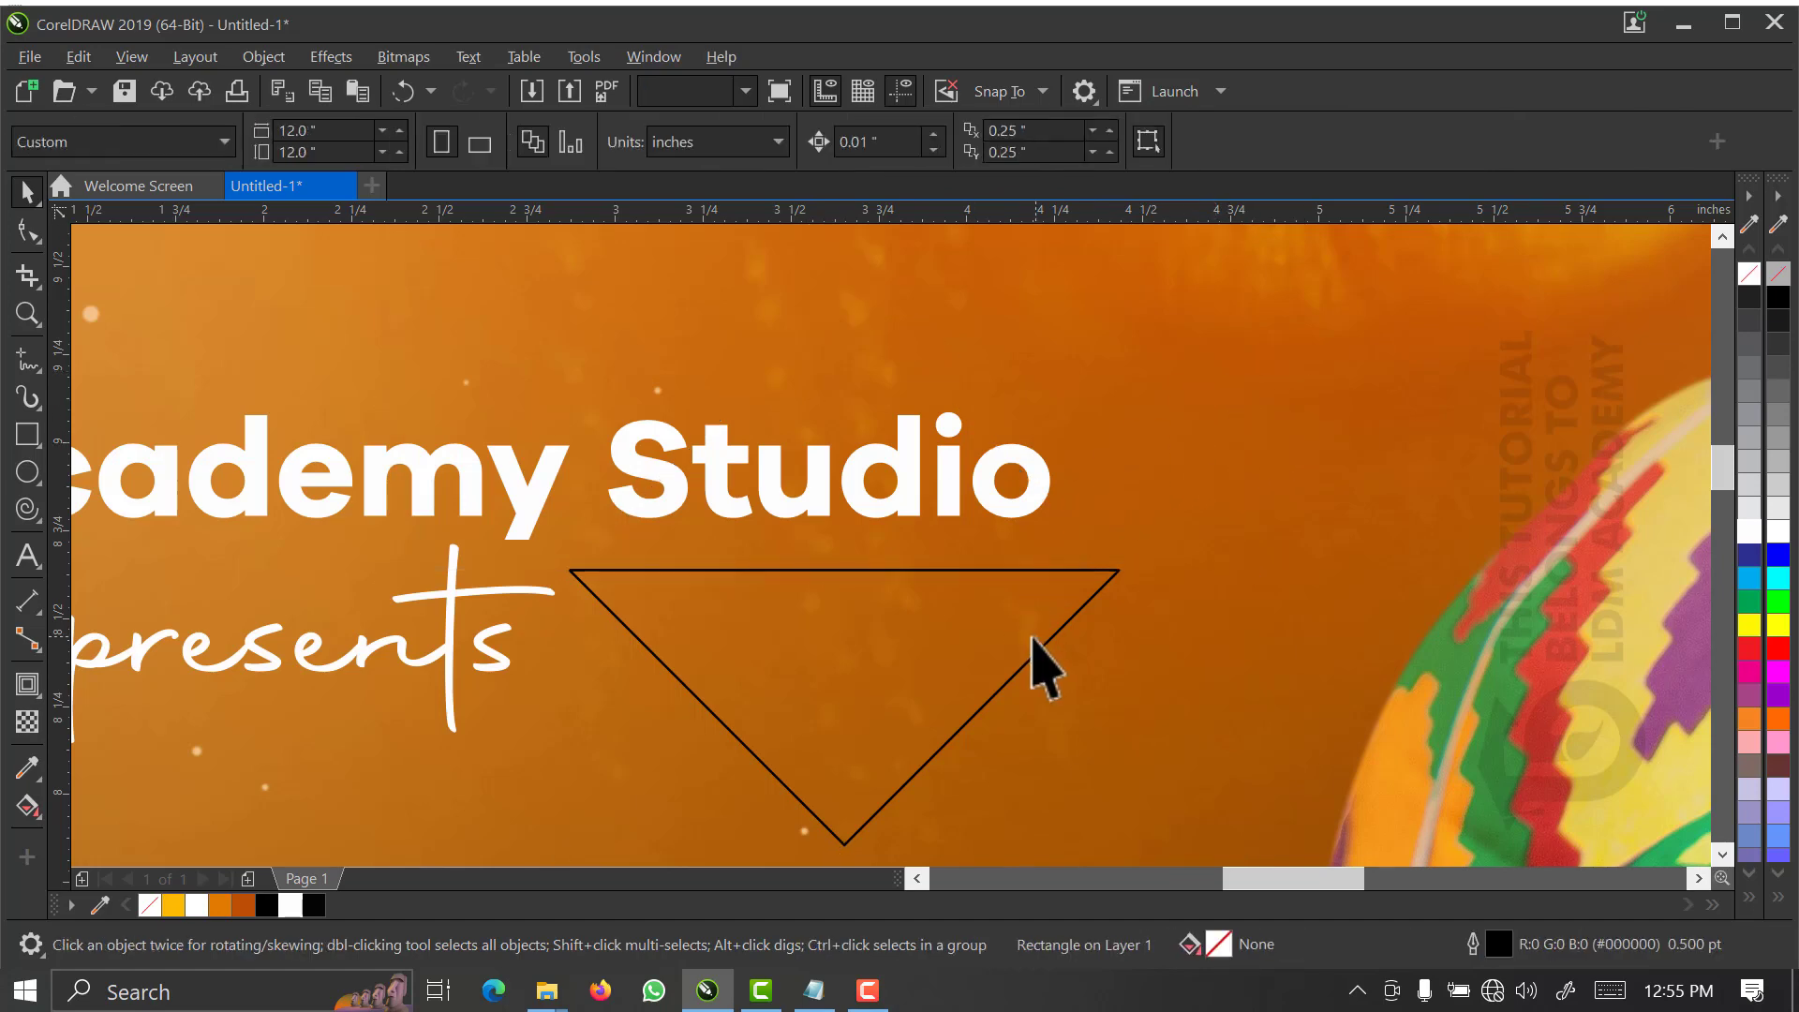
- Narrow the triangle and scale it down to about 0.52 by 0.42 inches
left_click(1034, 655)
left_click_drag(1131, 711, 1028, 740)
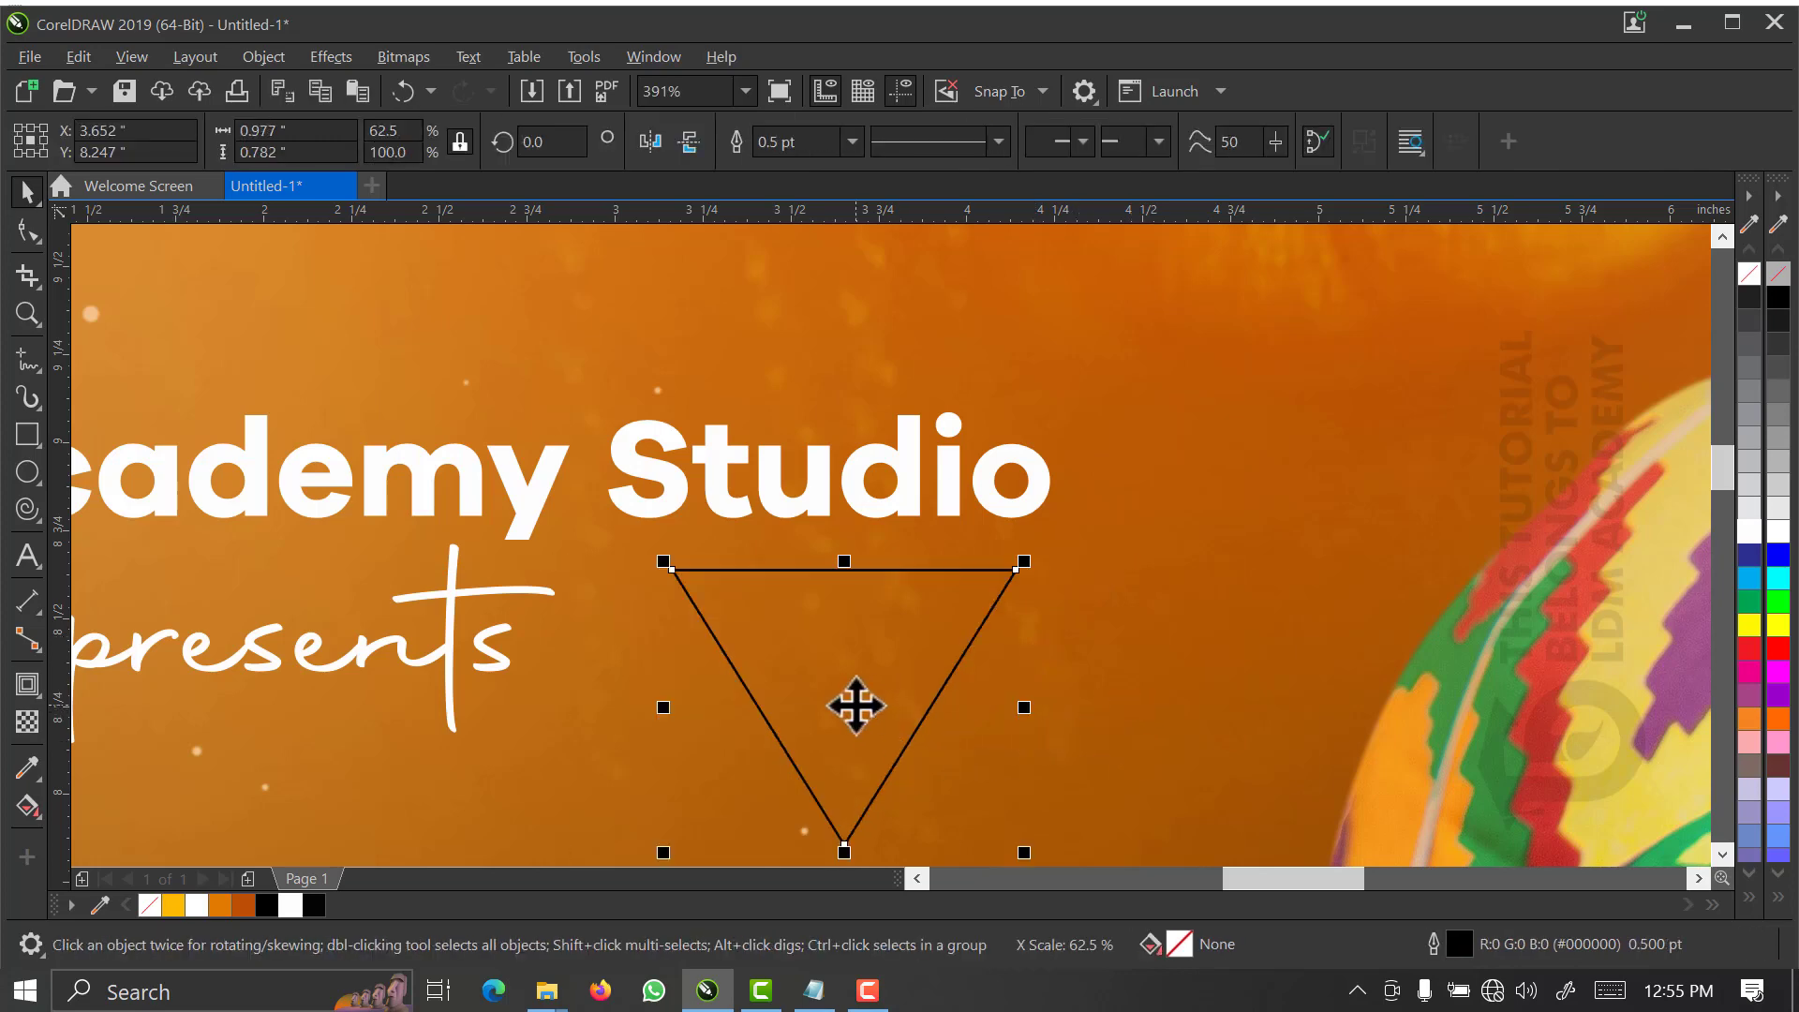
left_click_drag(855, 706, 789, 666)
left_click_drag(959, 815, 876, 751)
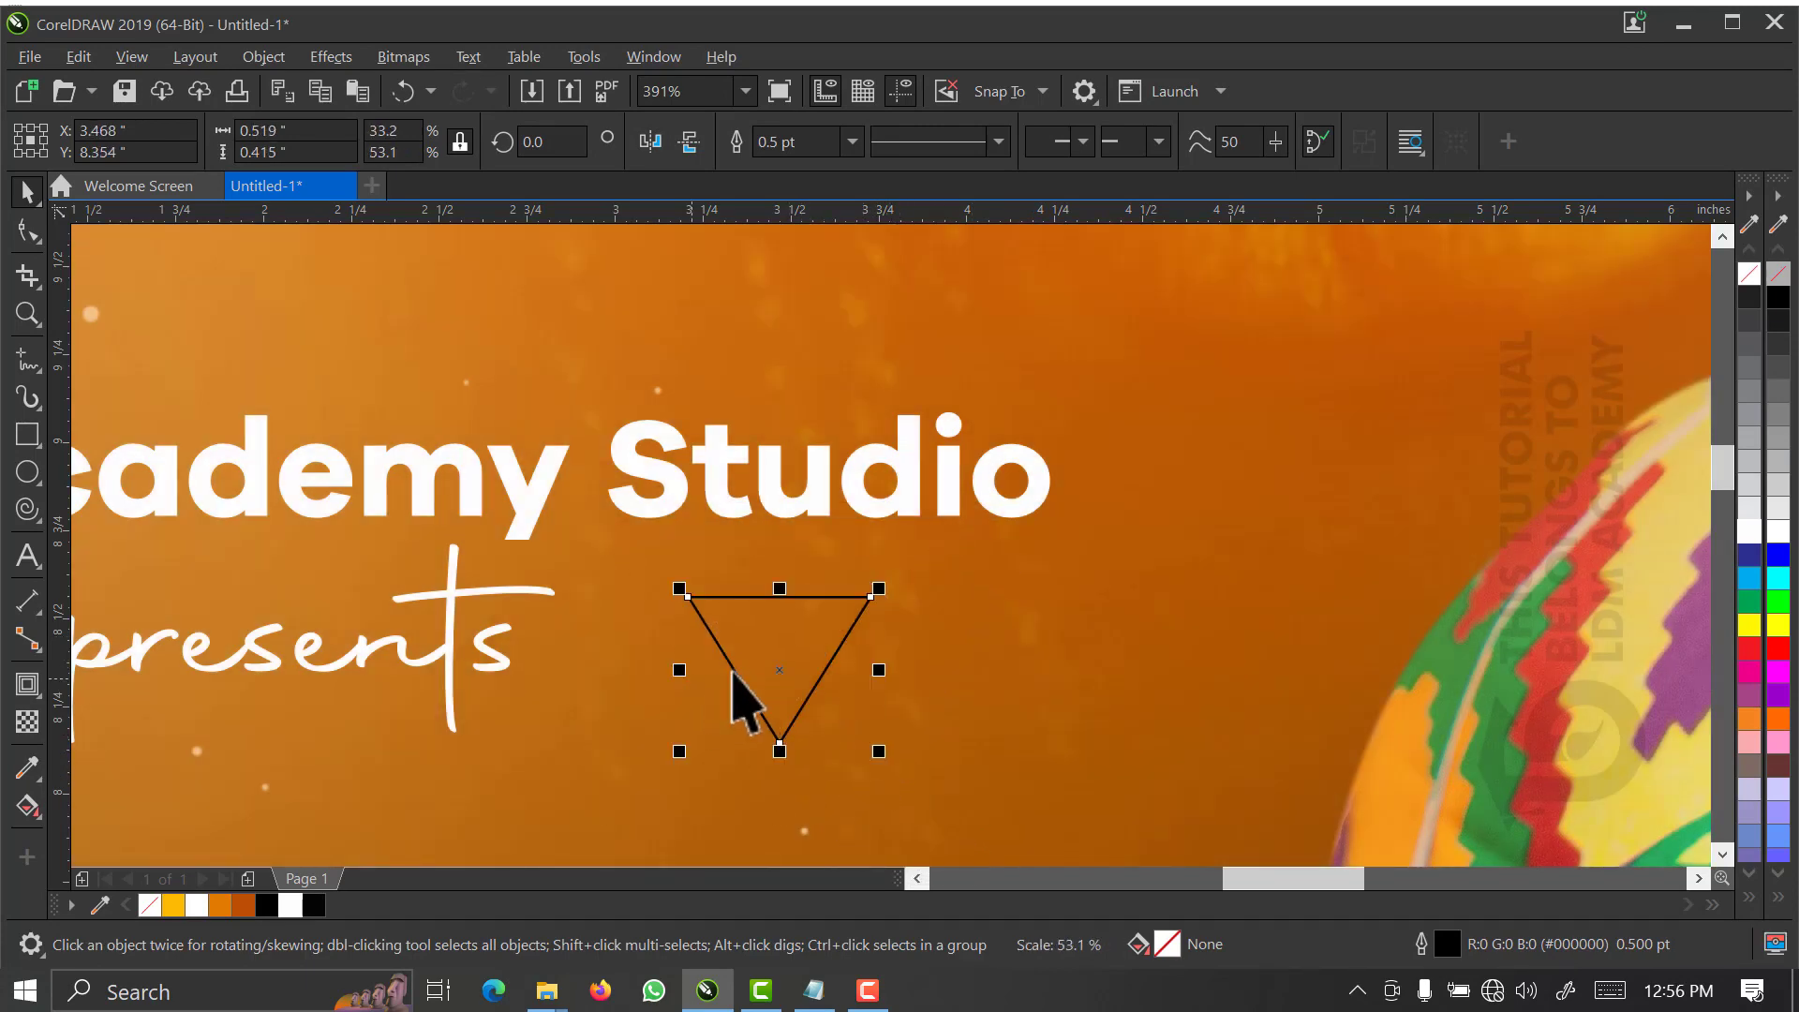
- Move the triangle next to the end of the word presents and reduce it to about 0.27 by 0.26 inches
left_click_drag(750, 671, 628, 693)
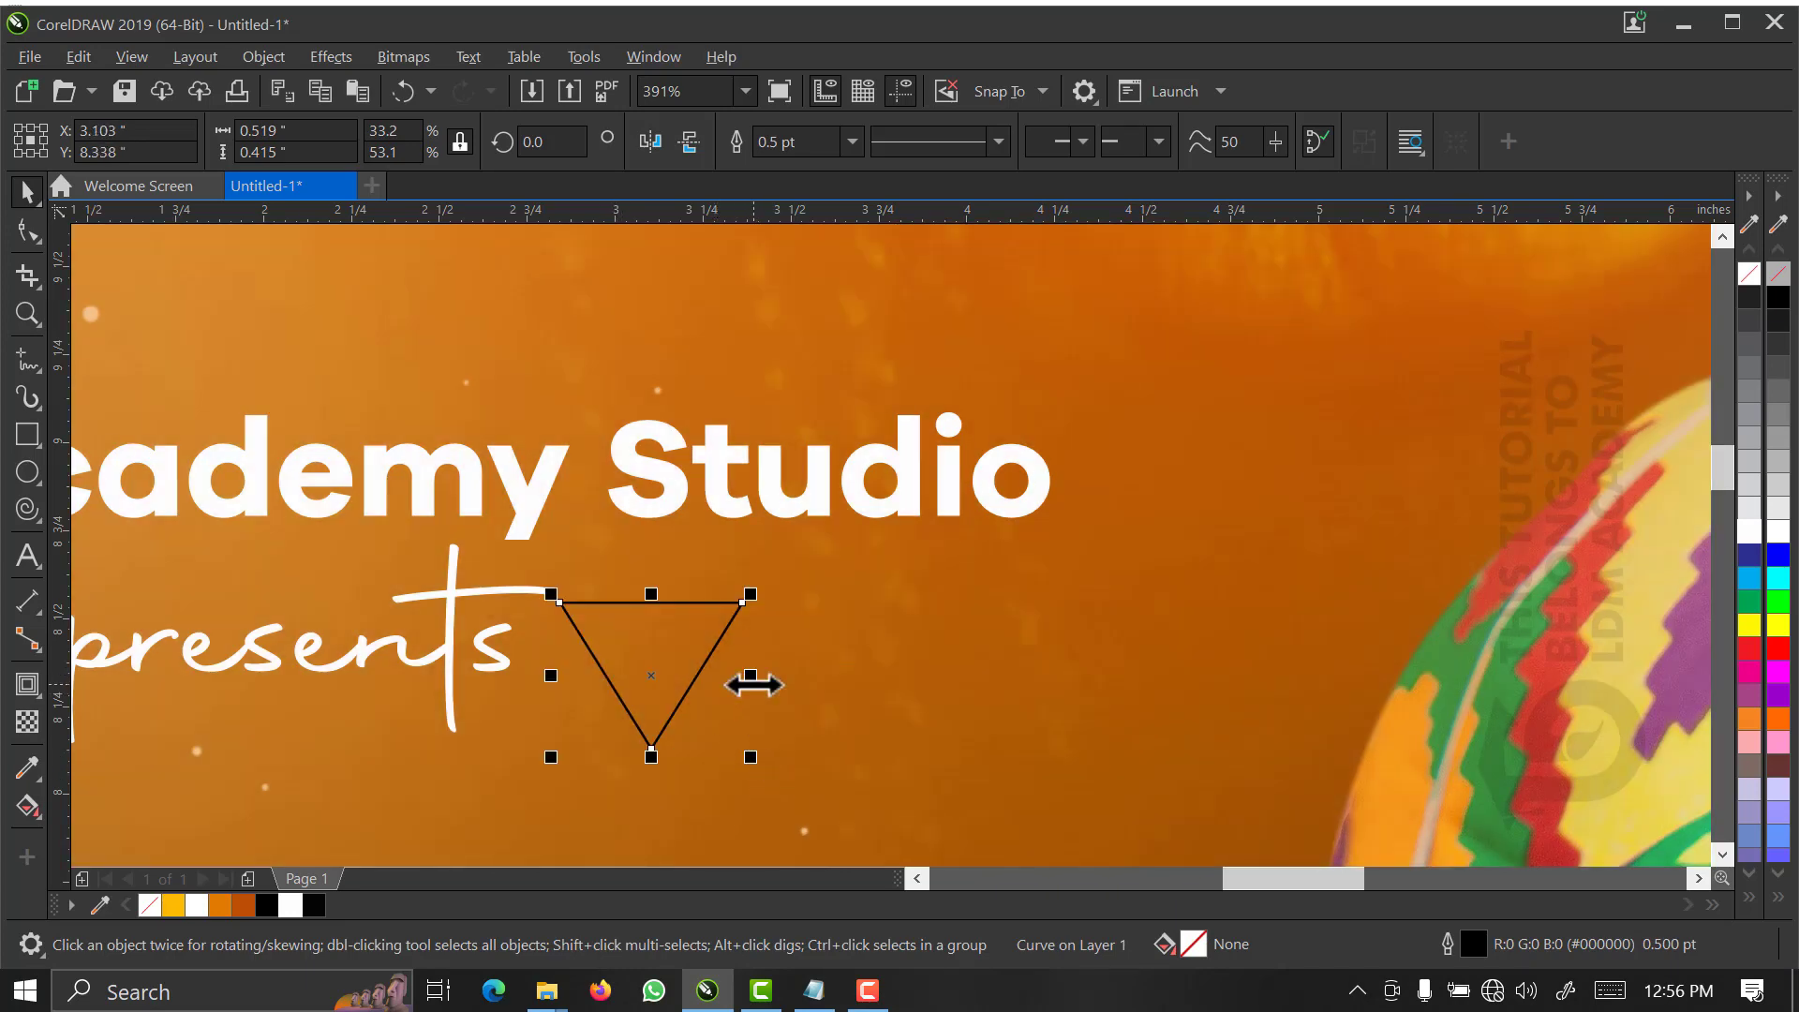
left_click(750, 686)
left_click(692, 684)
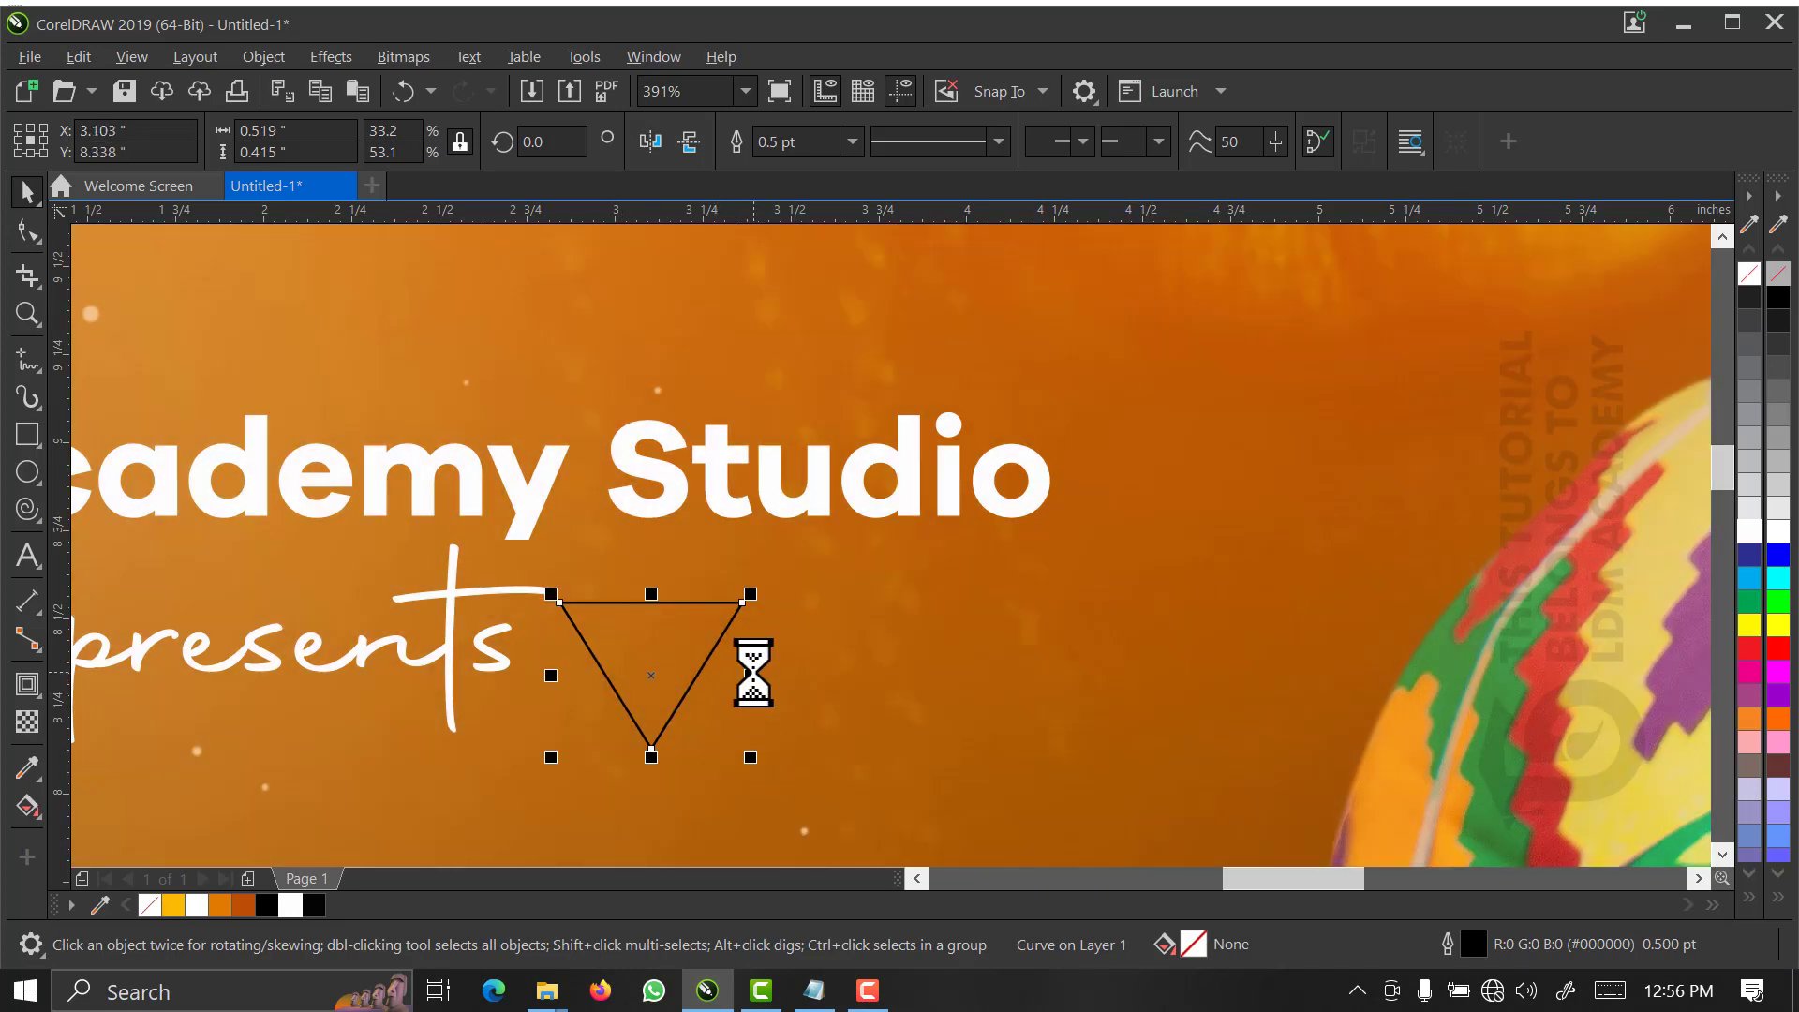
left_click_drag(751, 675, 720, 684)
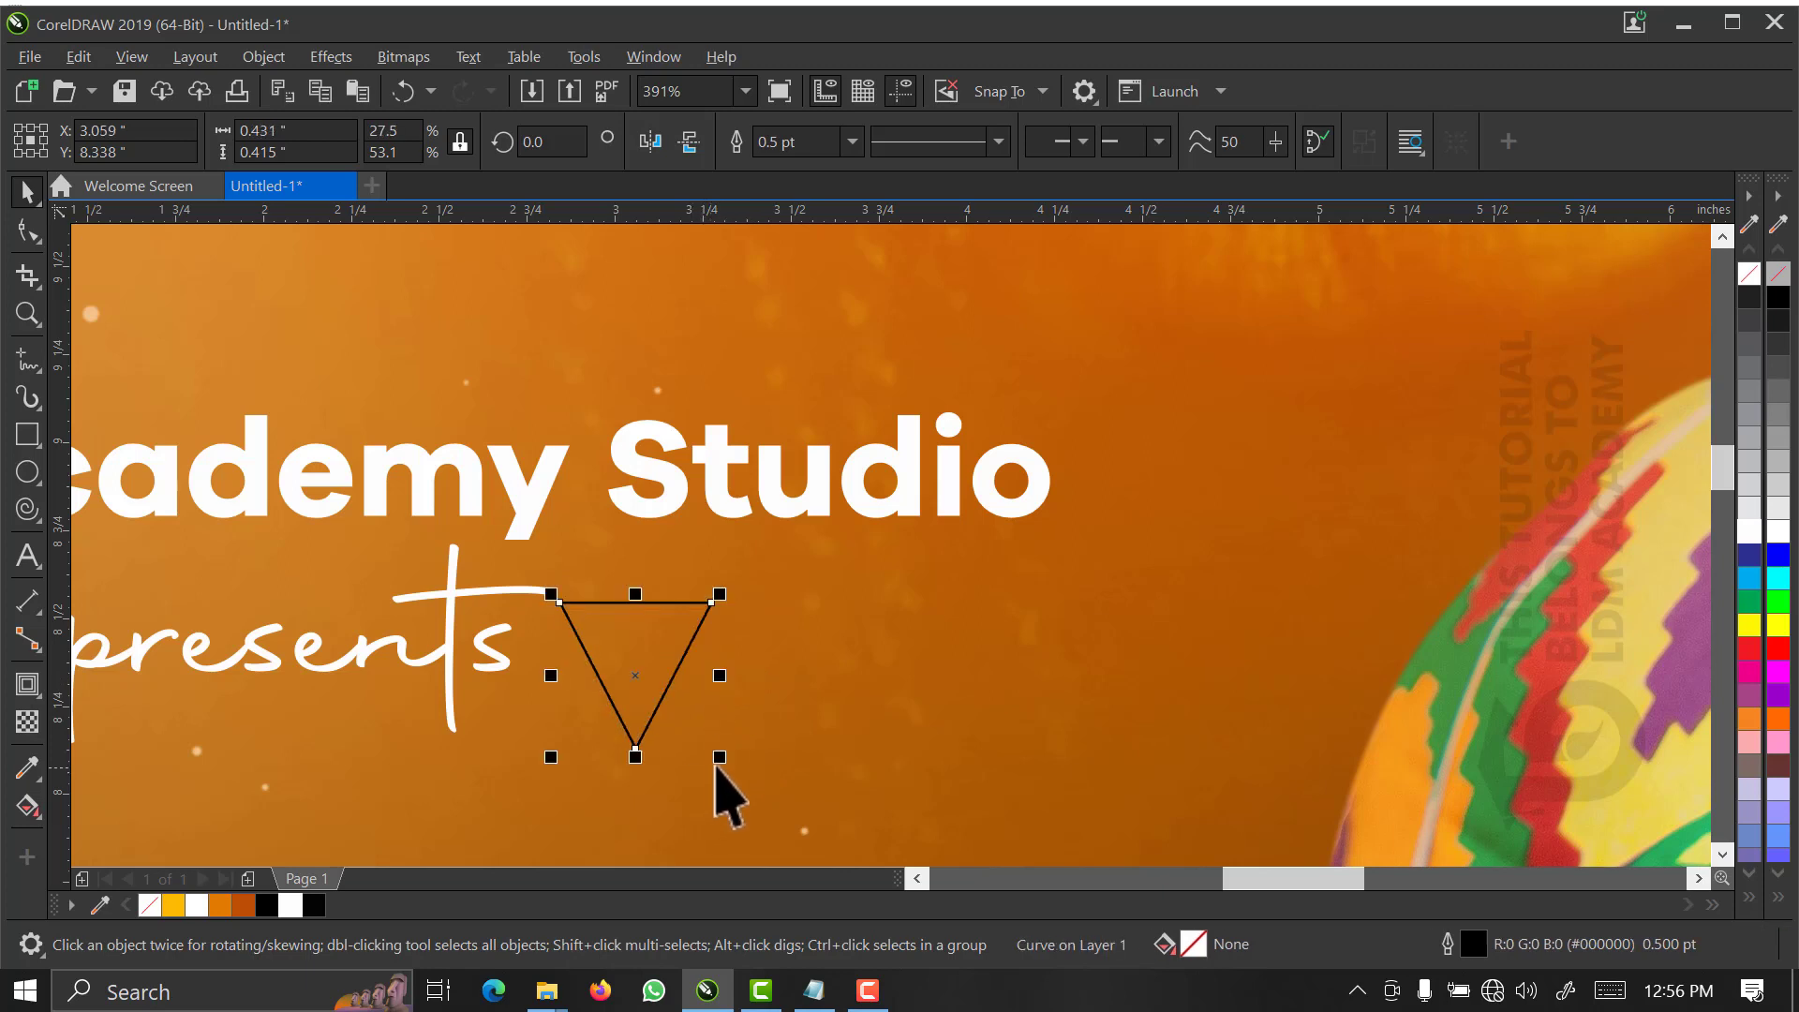
left_click_drag(717, 754, 659, 698)
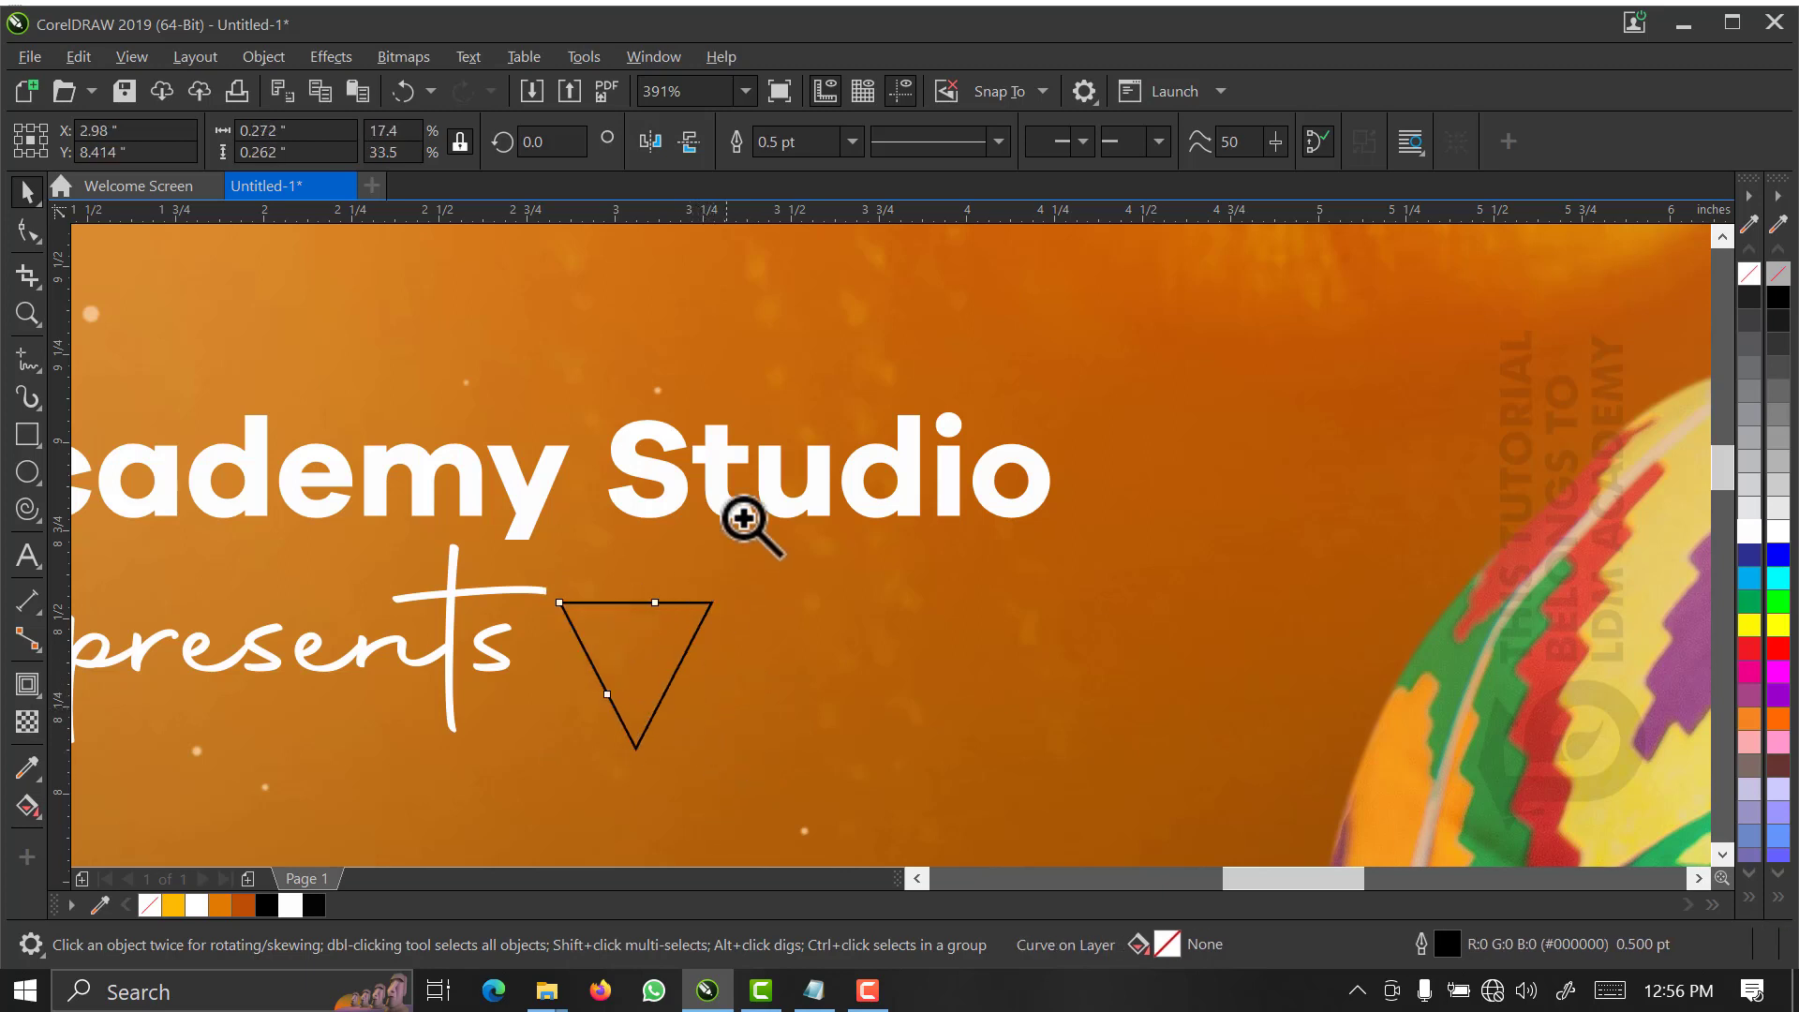
- Fill the small triangle white and remove its outline
left_click_drag(755, 493, 456, 737)
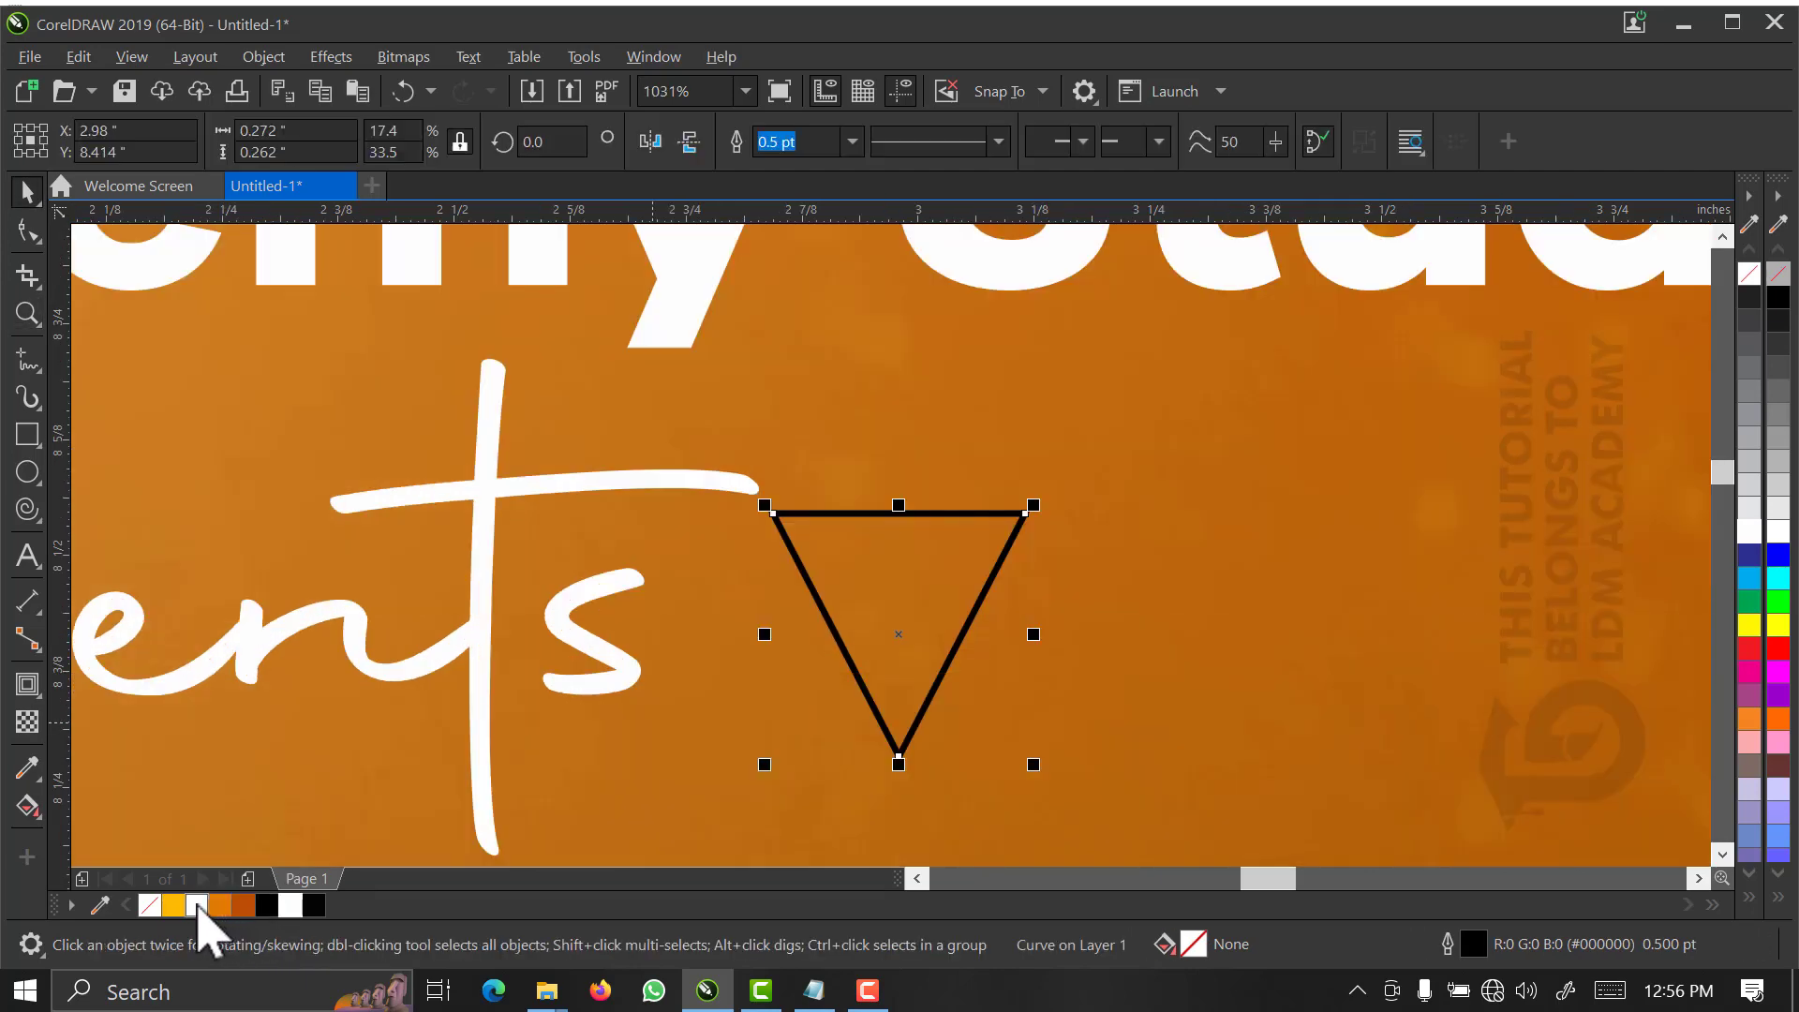
left_click(197, 905)
right_click(1749, 274)
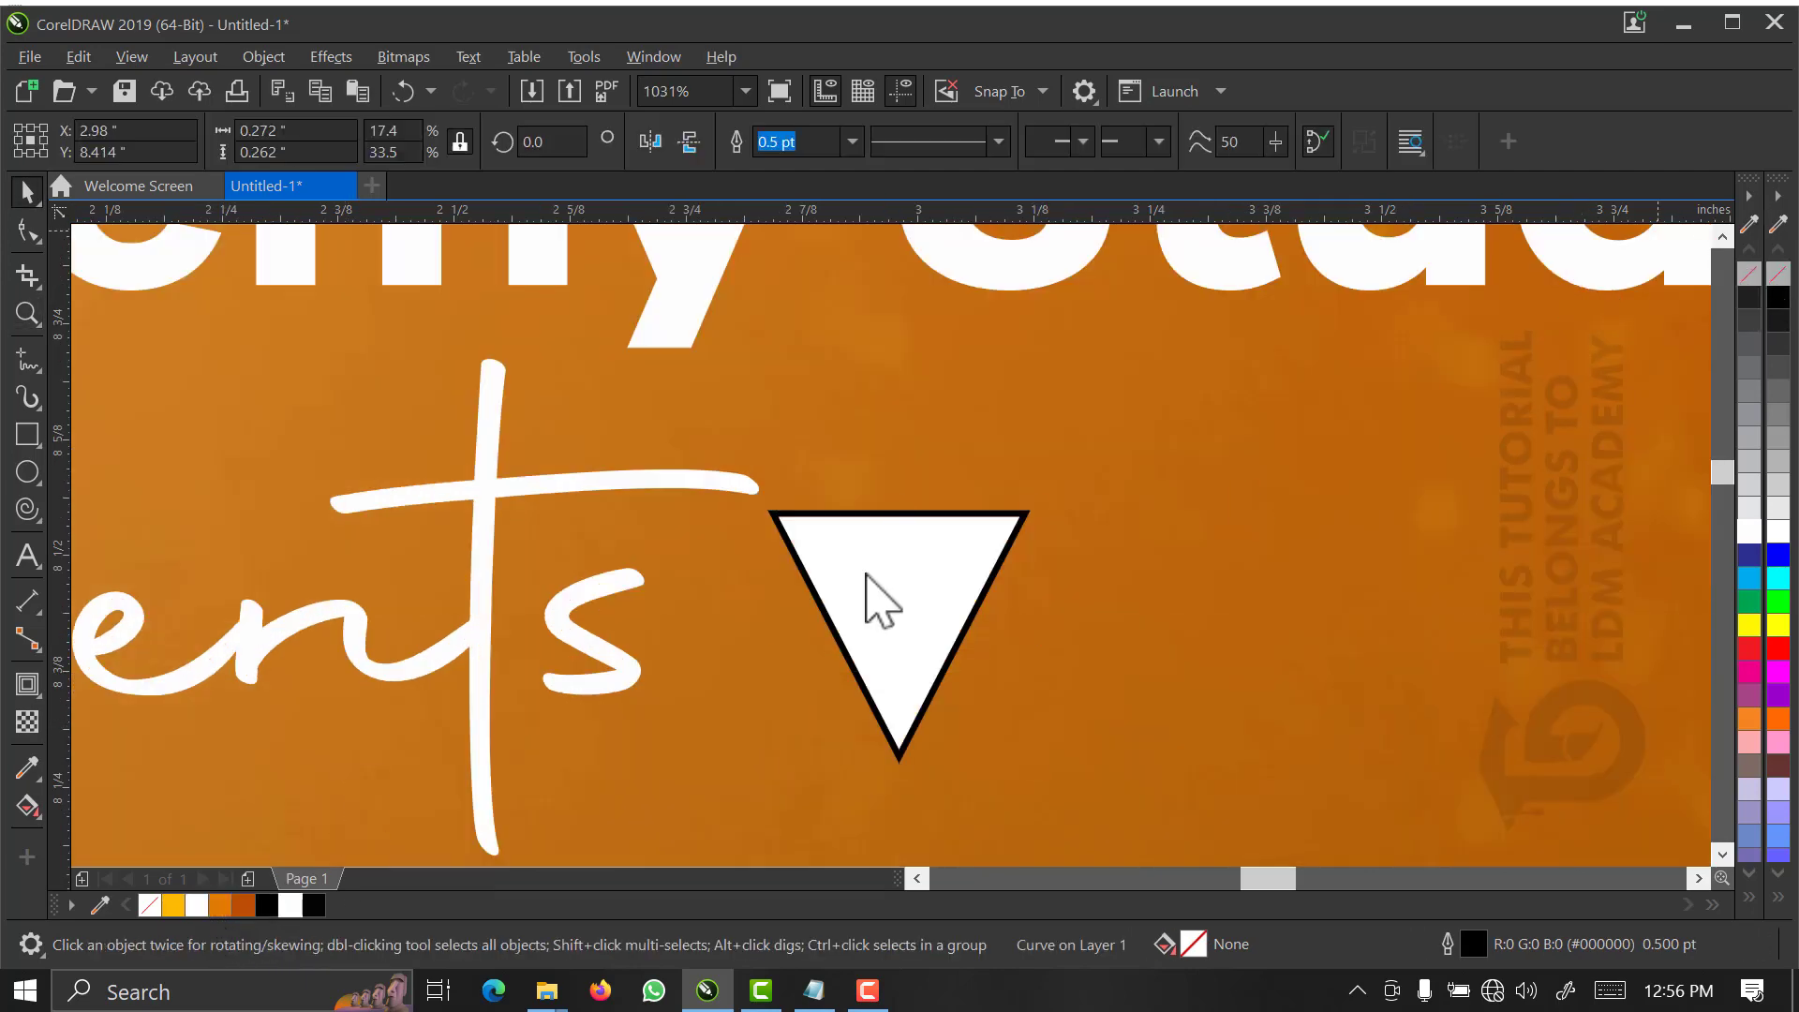
- Duplicate the white triangle slightly above the original, shrink the copy to about 0.225 by 0.217 inches and group the pair
left_click_drag(878, 540, 882, 516)
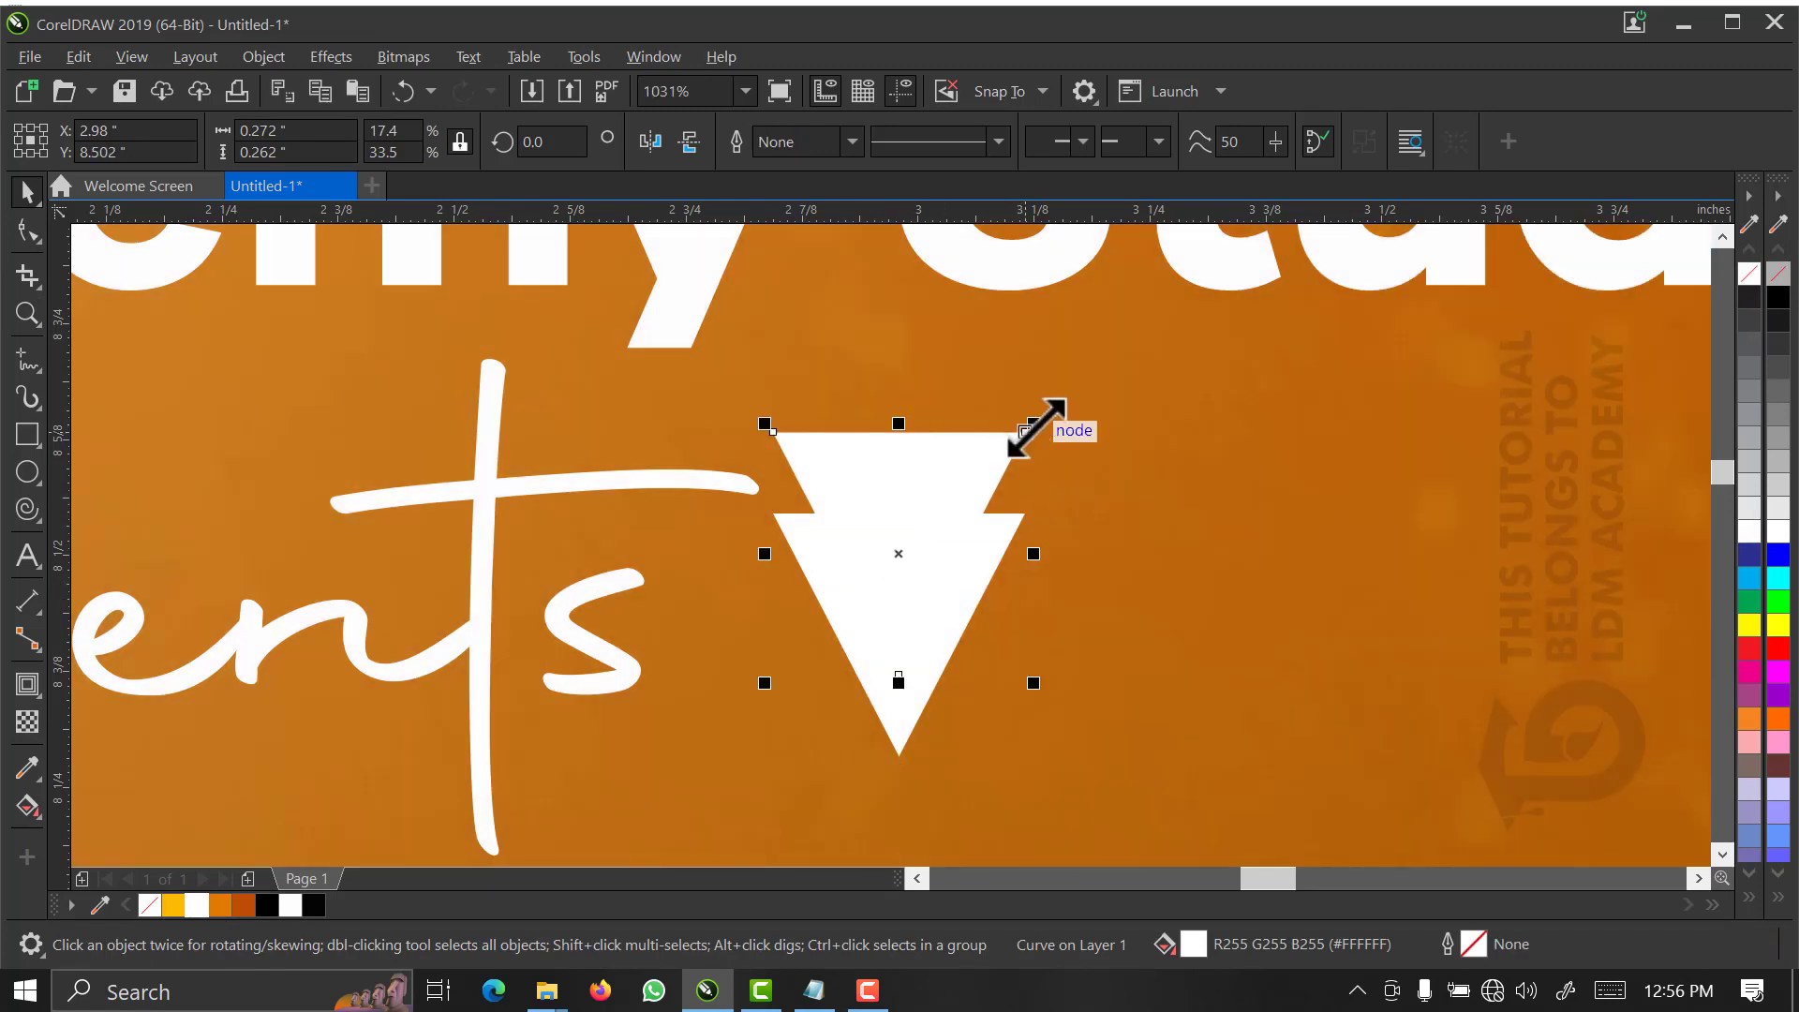
left_click_drag(1026, 431, 1024, 441)
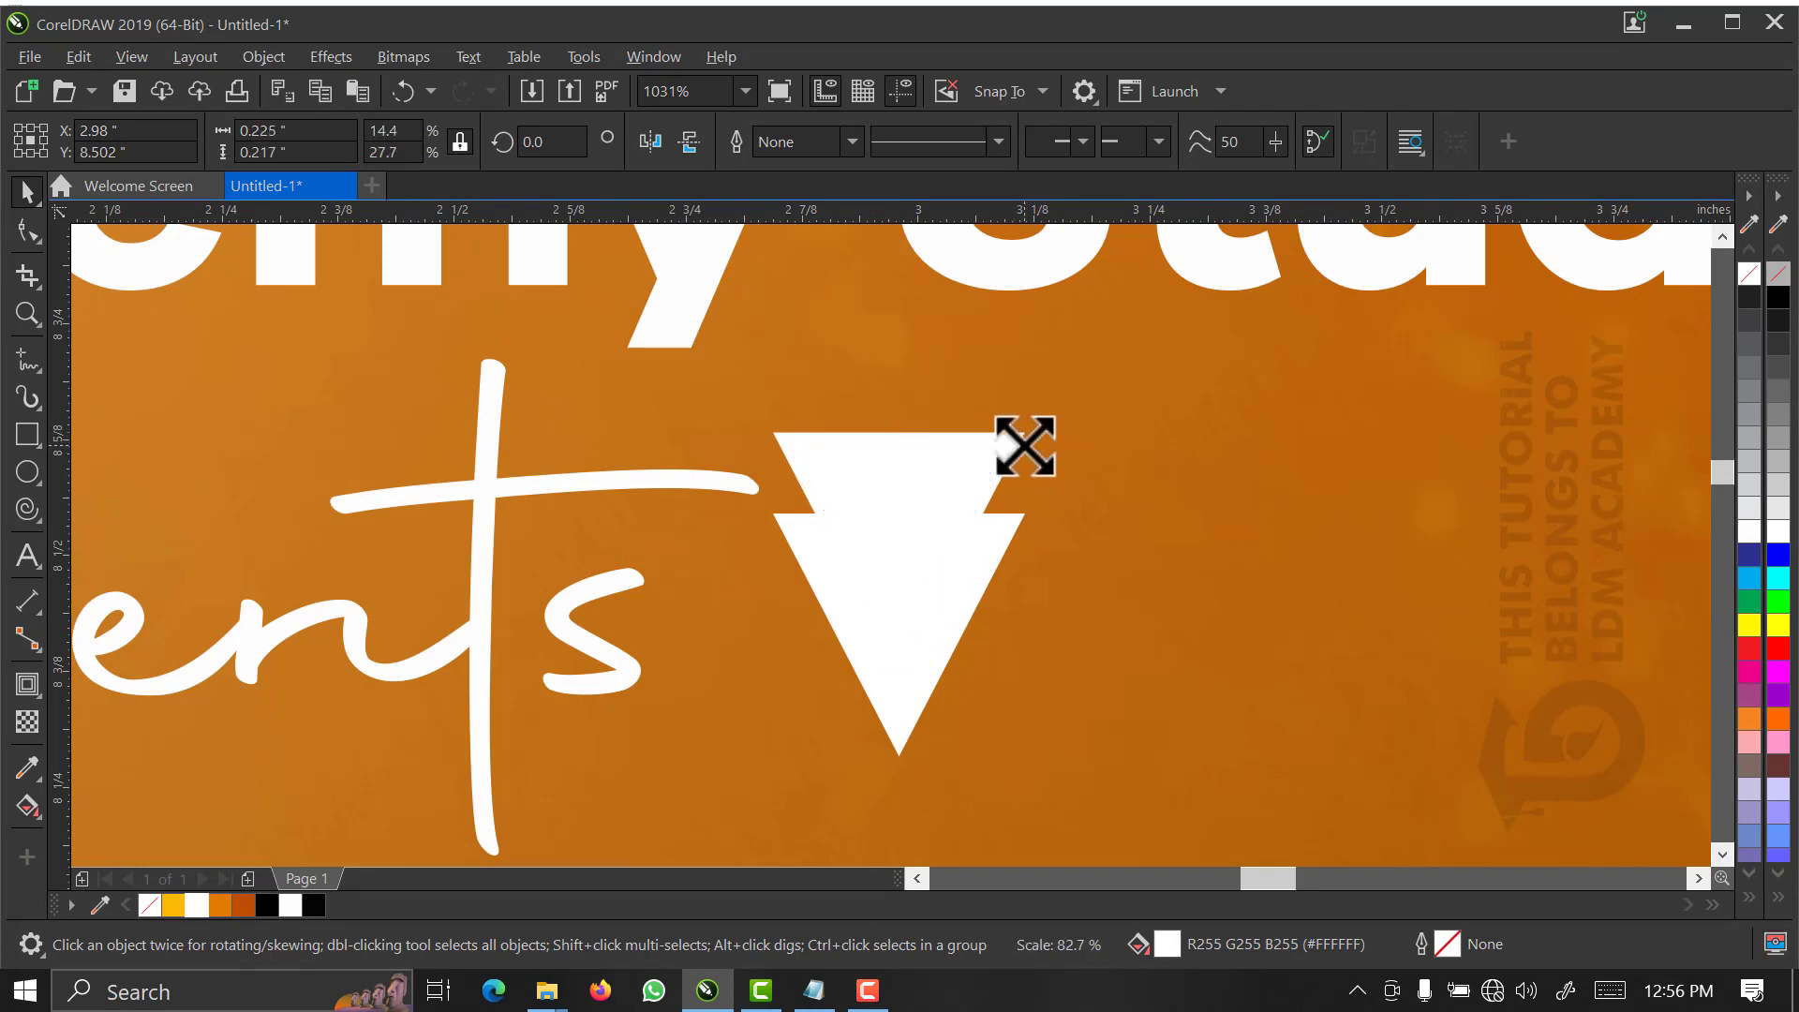
left_click(906, 736, "shift")
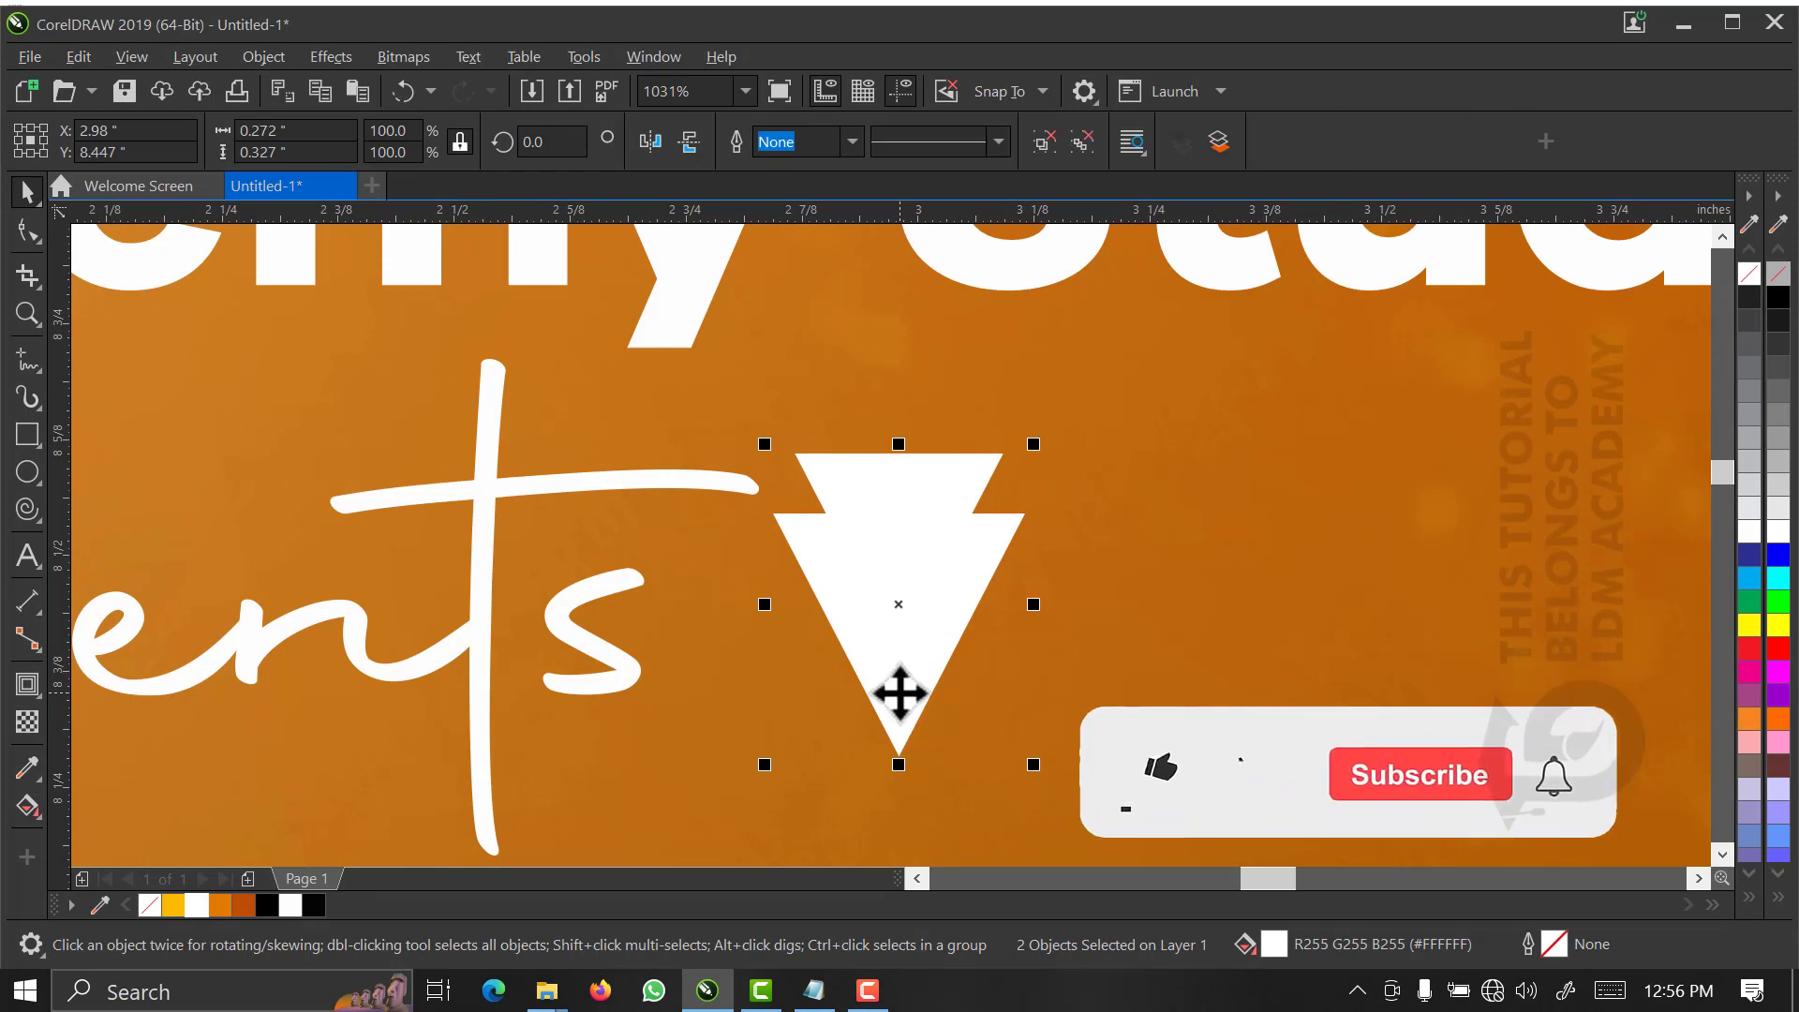
key("ctrl+g")
- Shift the triangle group slightly away from the word presents and scale it to about 0.198 by 0.238 inches
left_click_drag(917, 673, 928, 686)
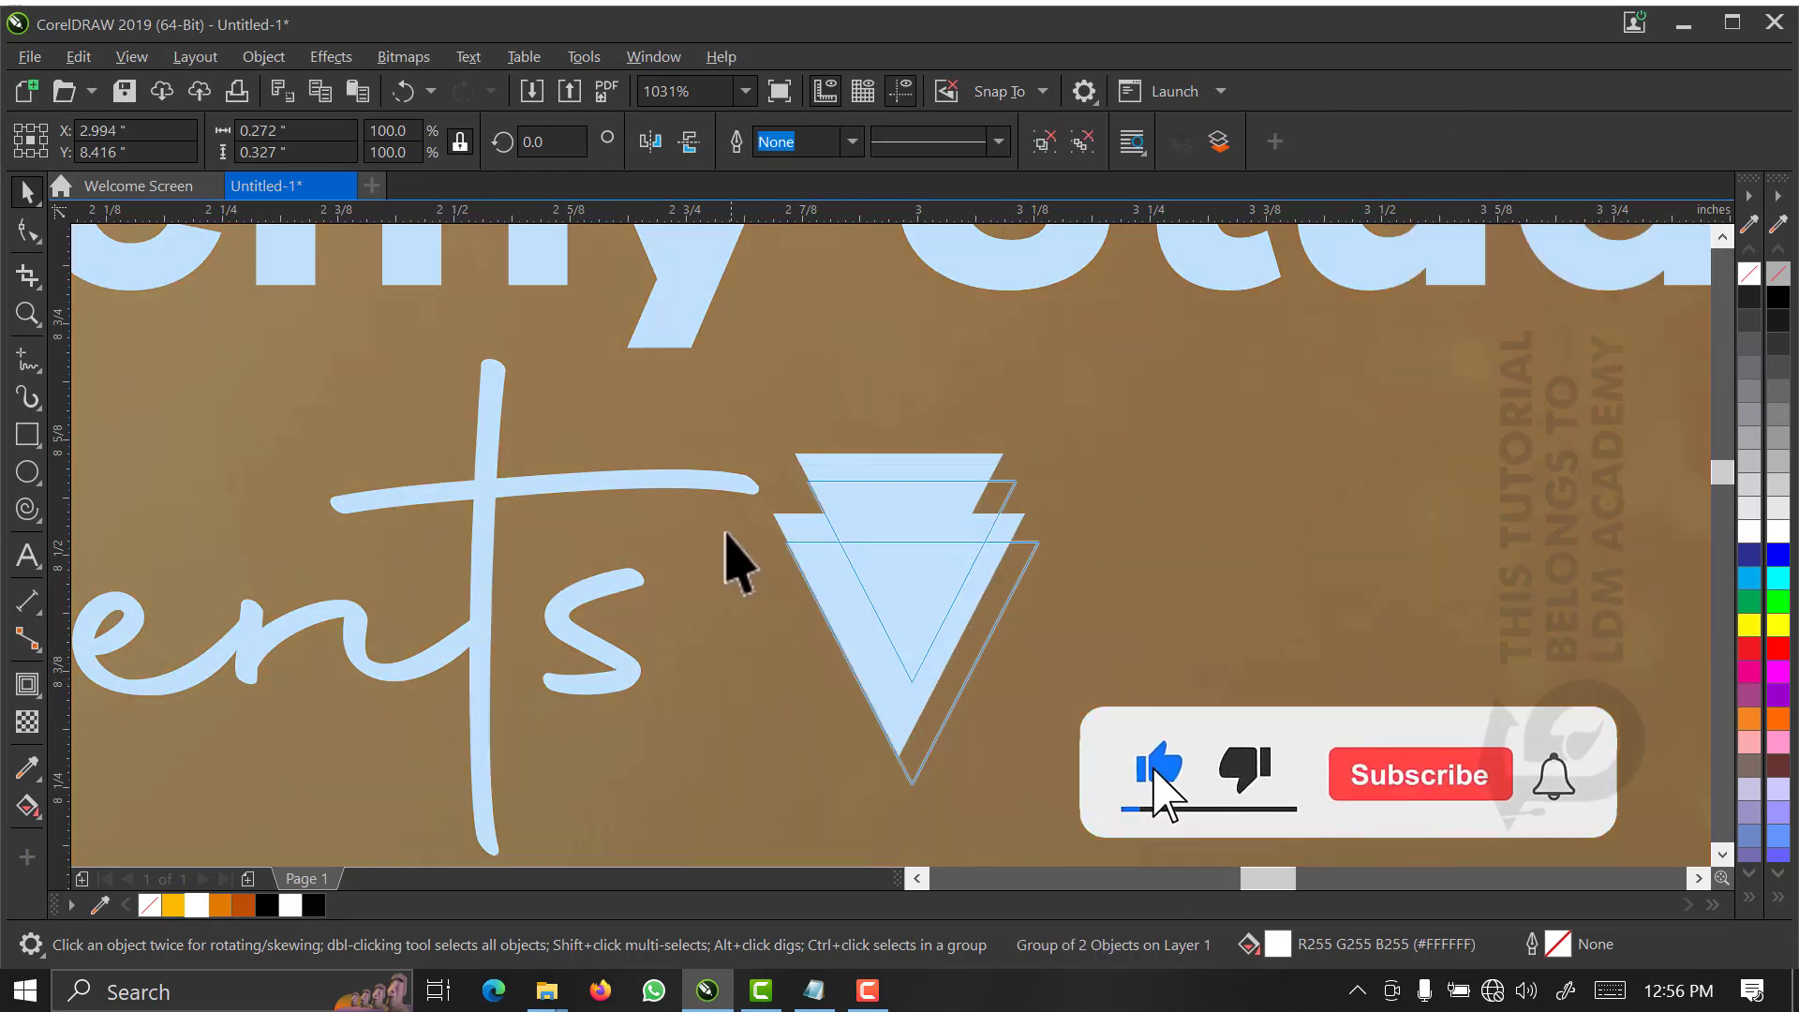
scroll(736, 510, "down", 3)
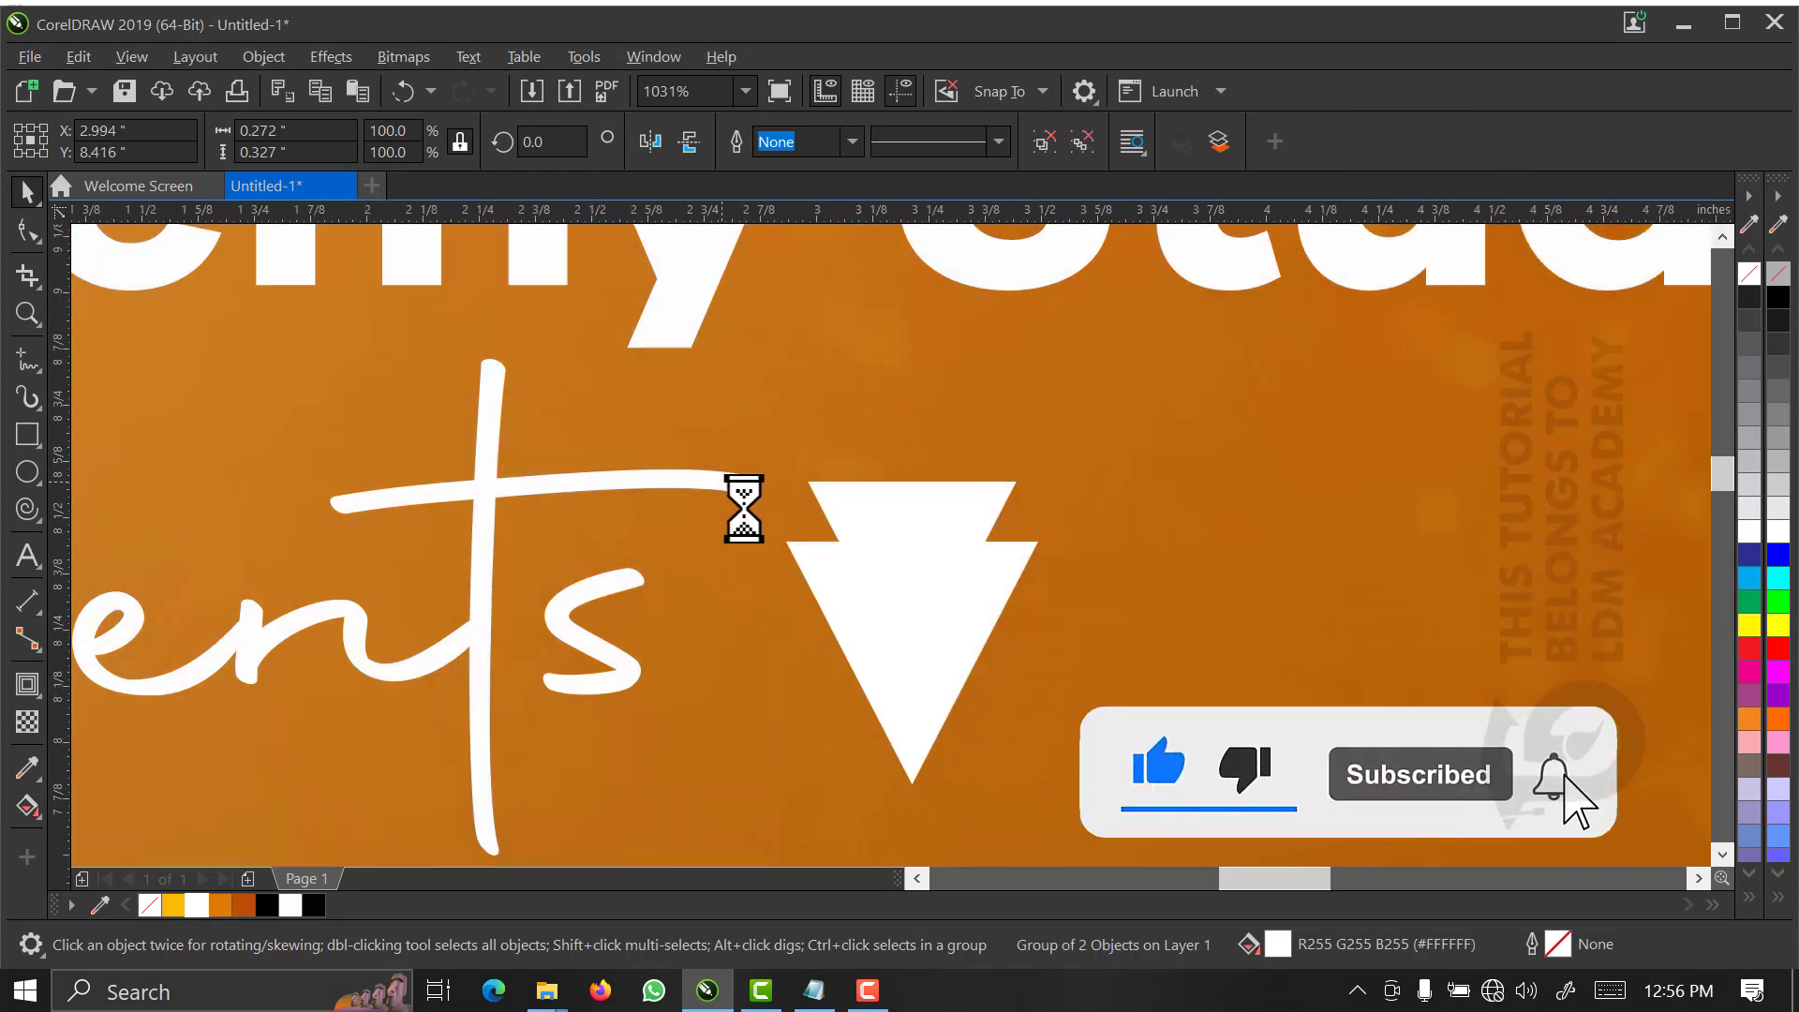
scroll(744, 511, "down", 1)
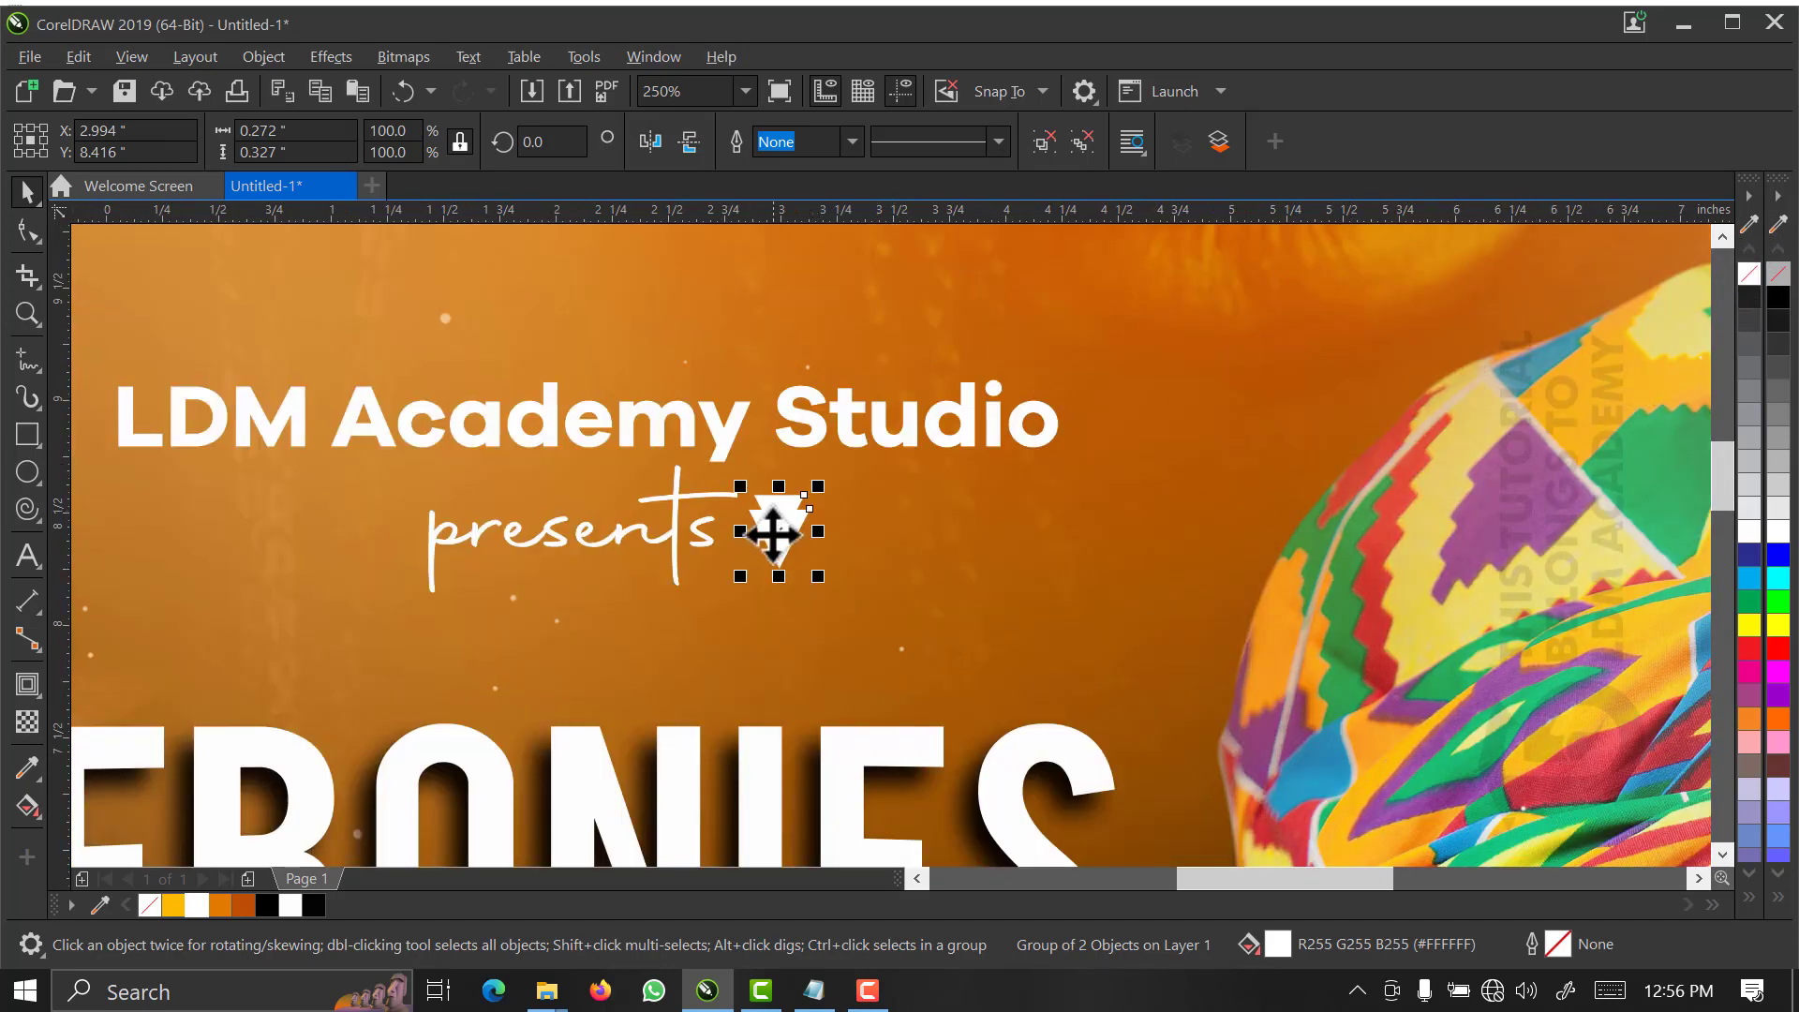
mouse_move(820, 485)
left_mouse_down()
mouse_move(815, 506)
mouse_move(831, 504)
left_mouse_up()
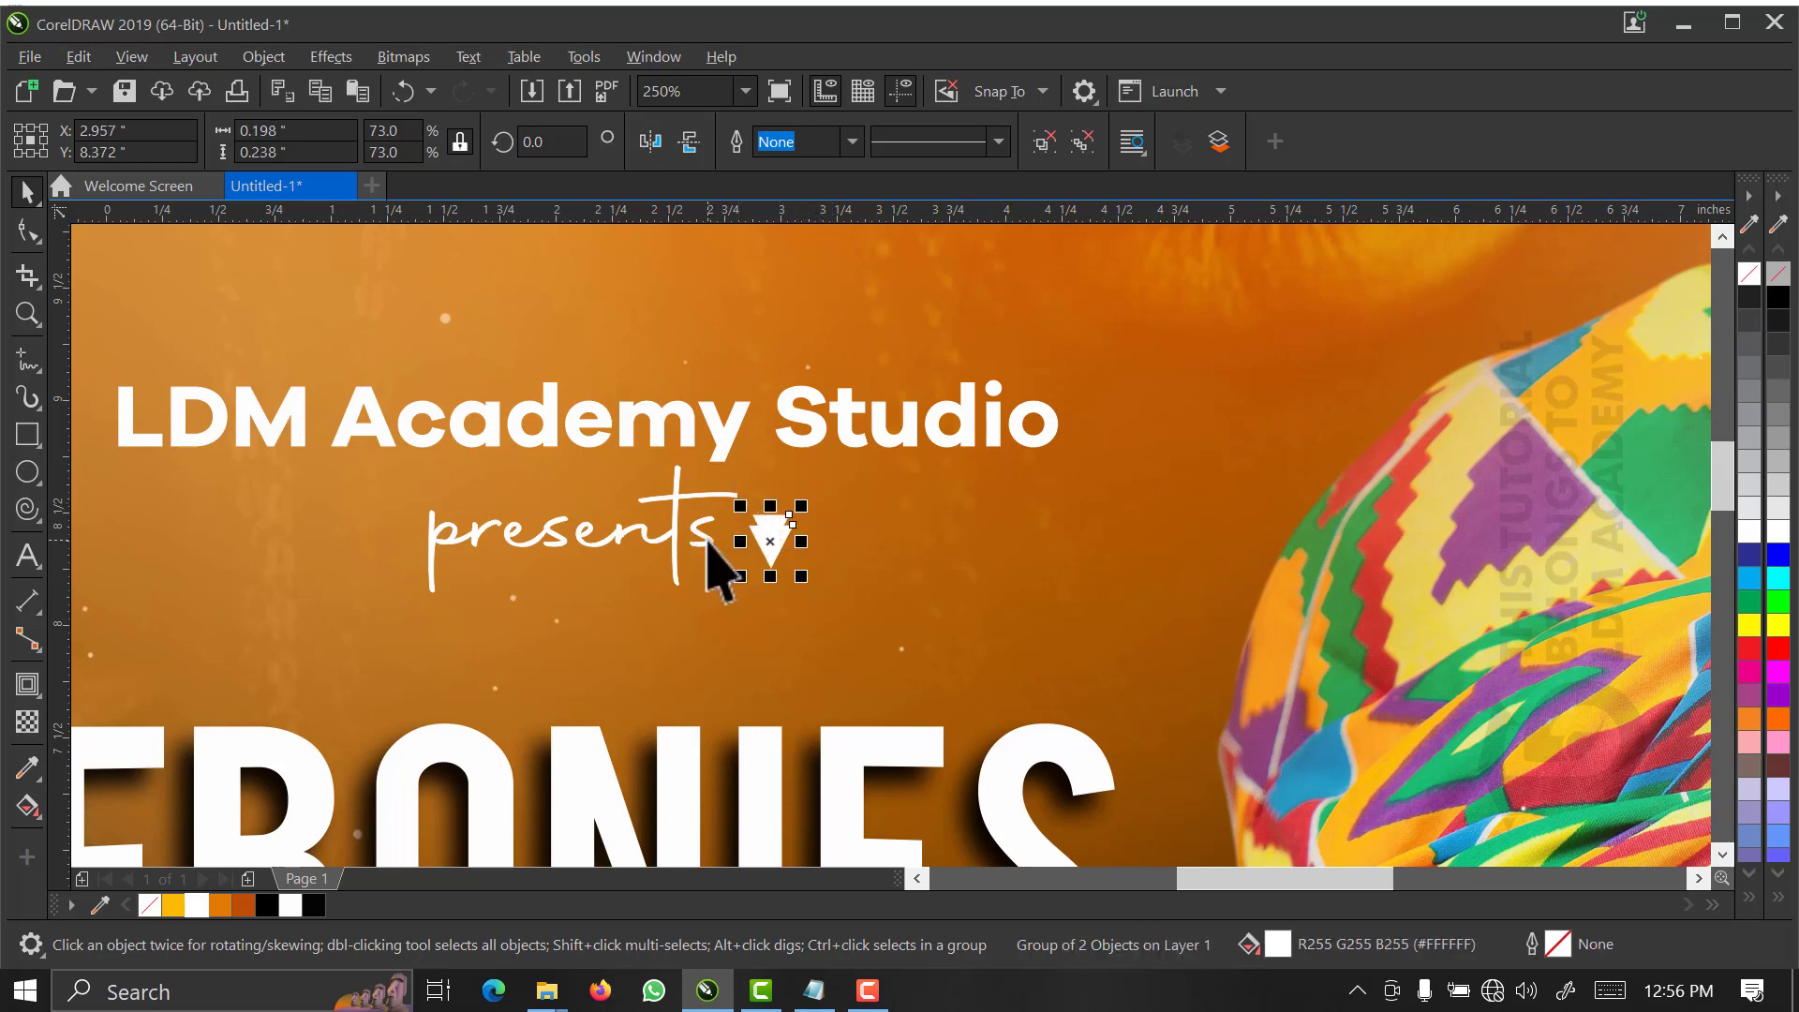
- Group the triangles with the word presents and center the group horizontally under the LDM Academy Studio heading
left_click(710, 545, "shift")
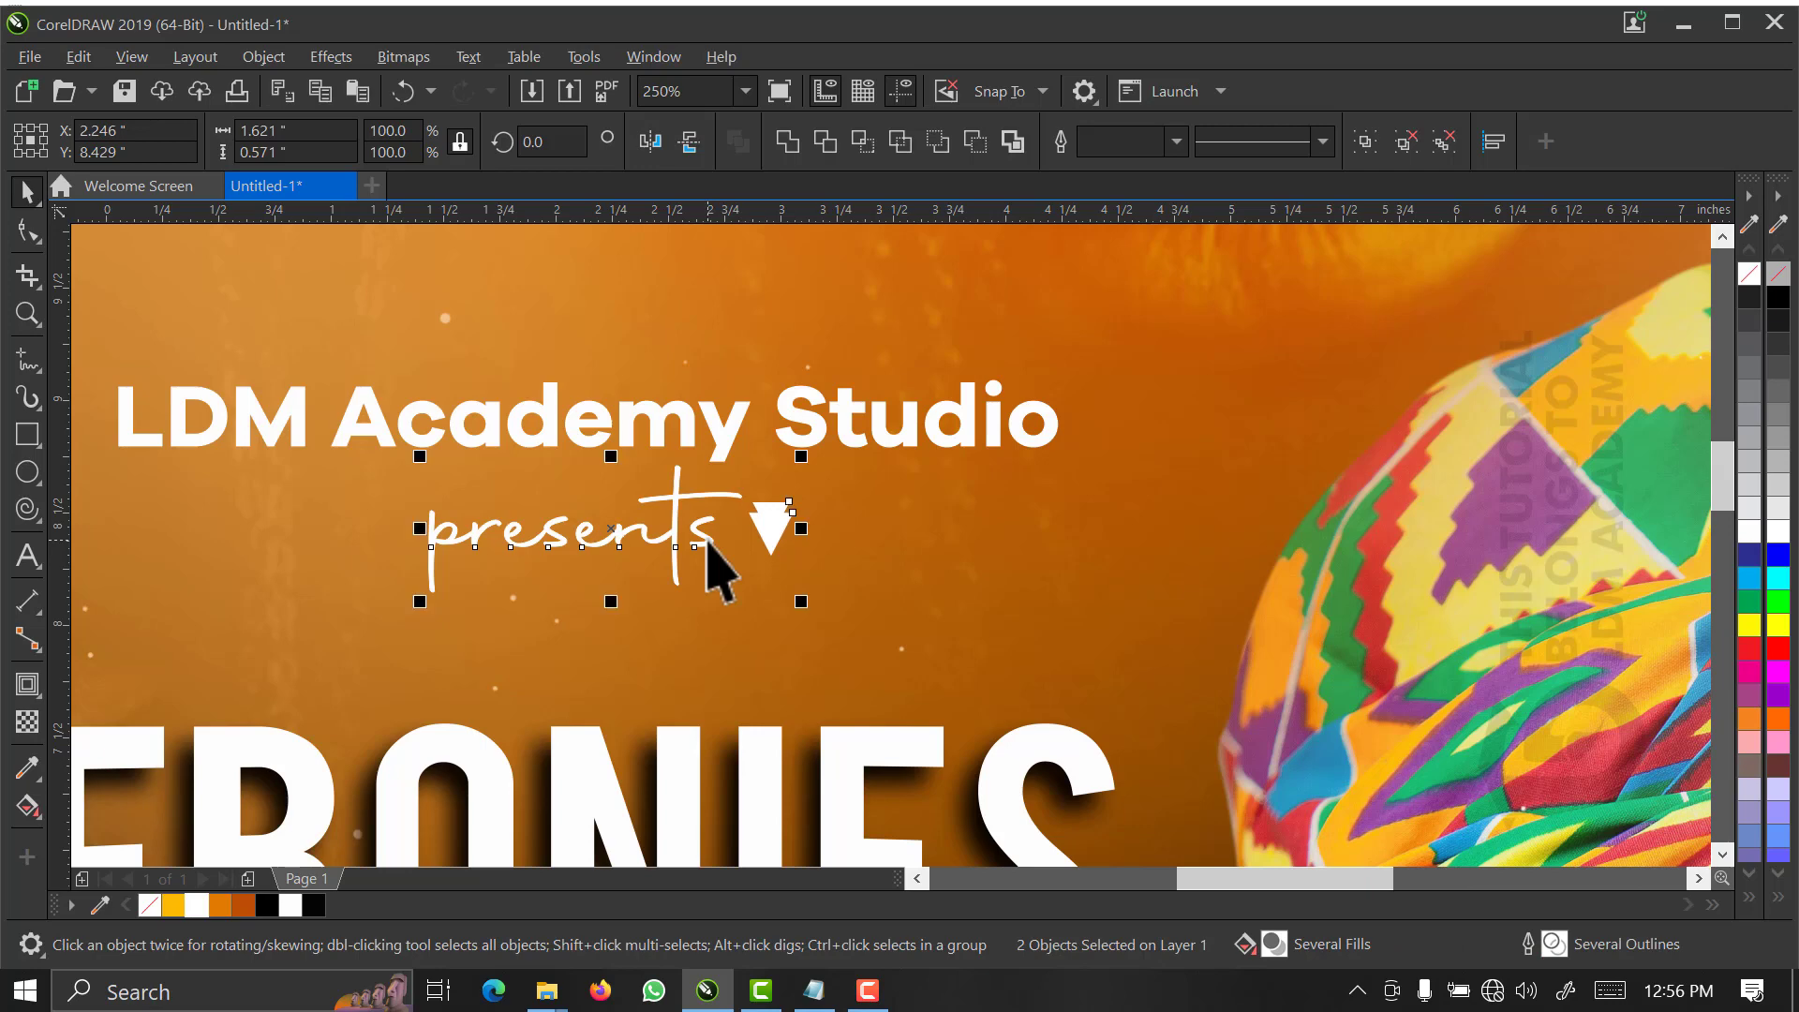
left_click(729, 443, "shift")
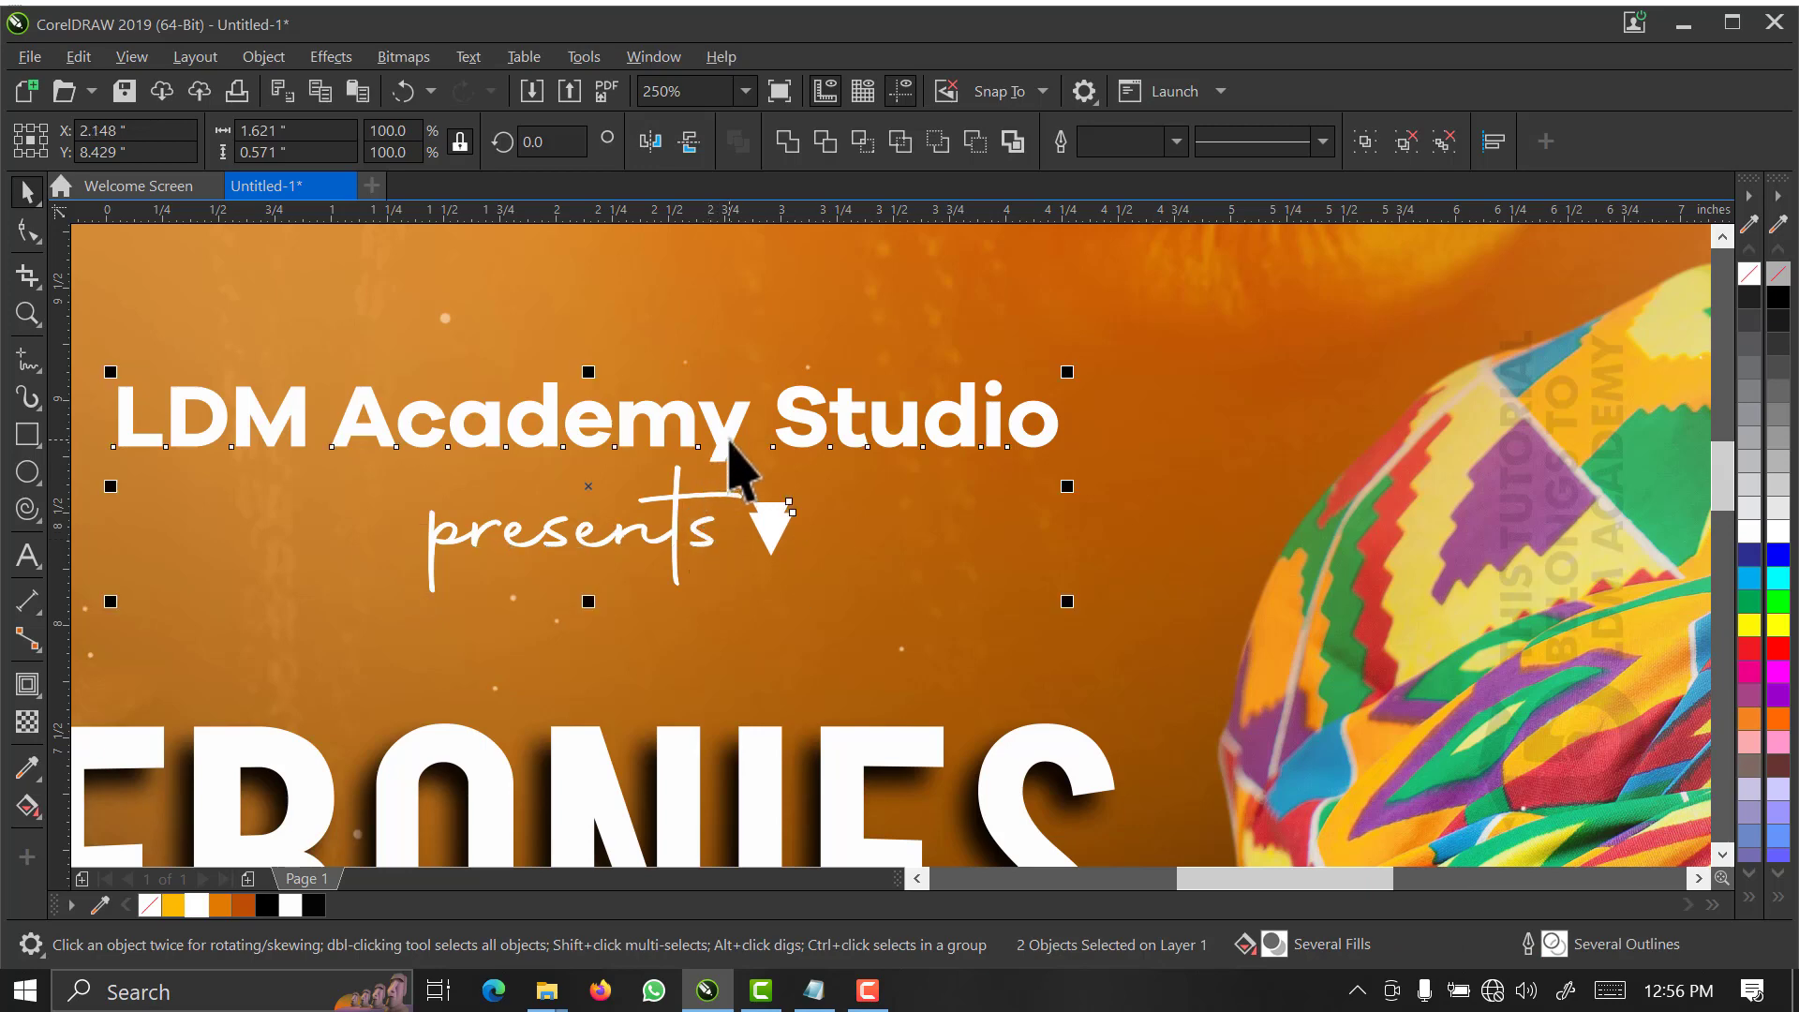
key("c")
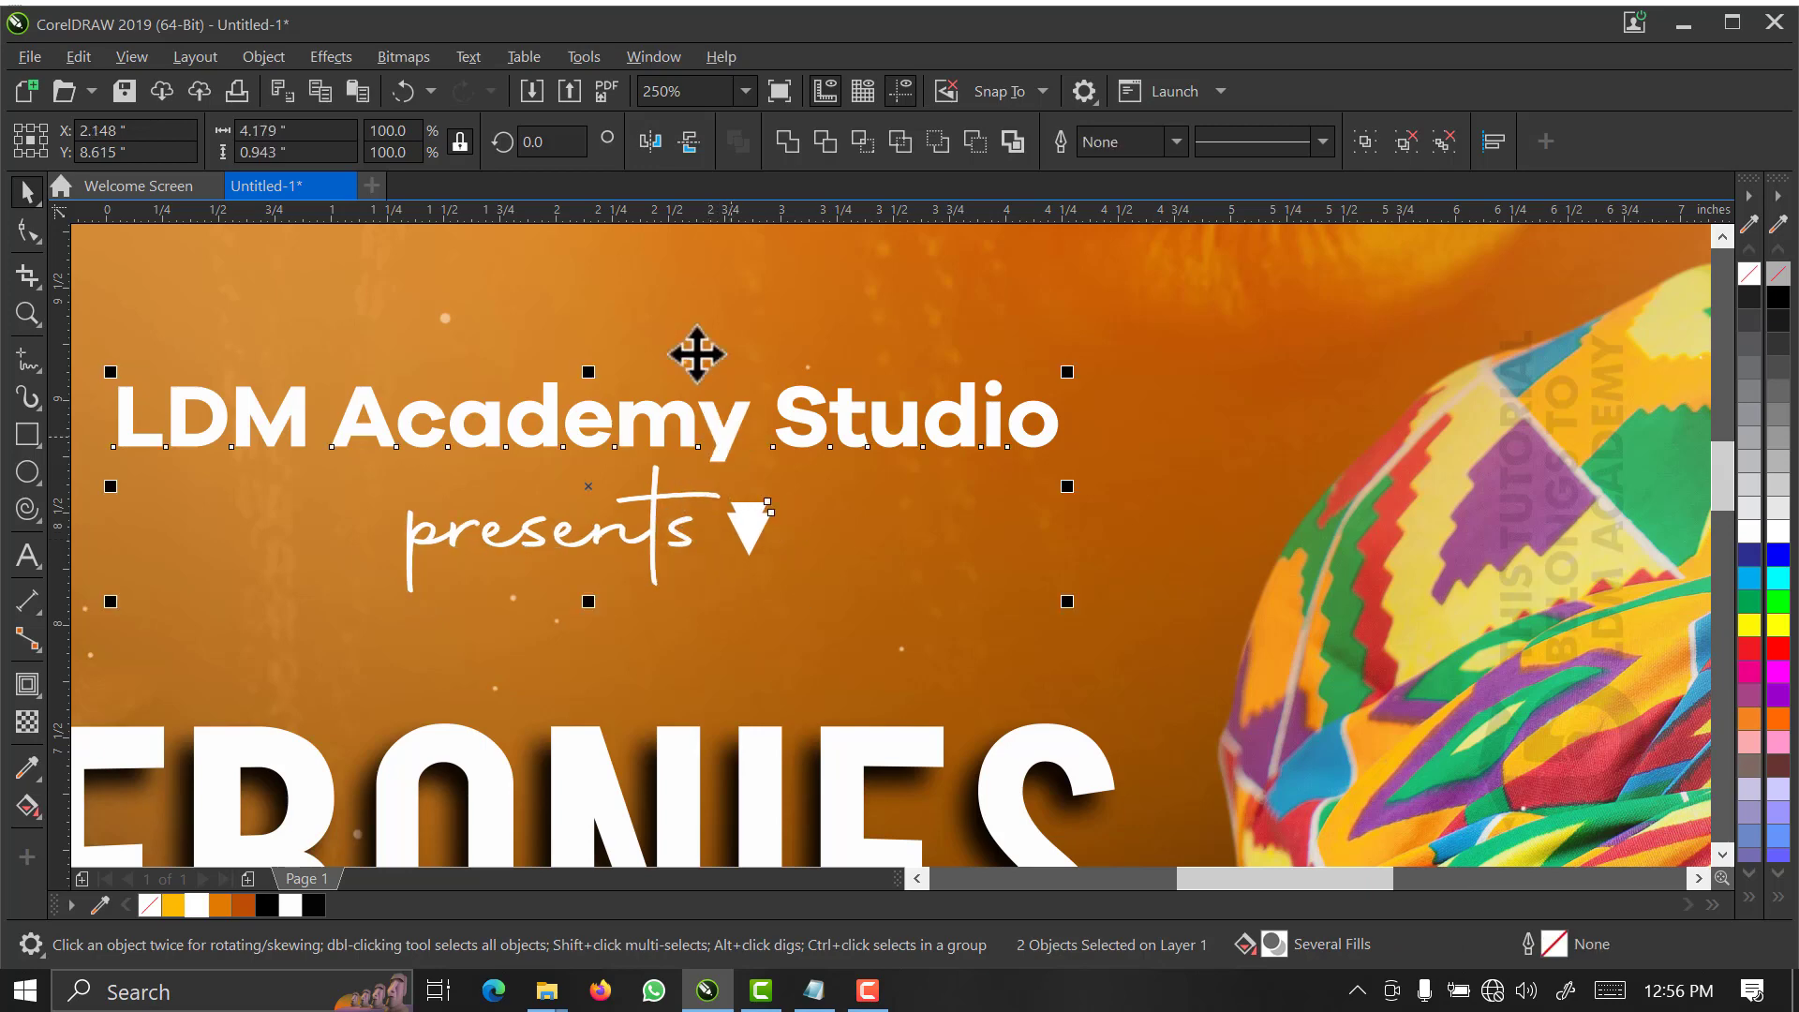
left_click(745, 91)
left_click(712, 160)
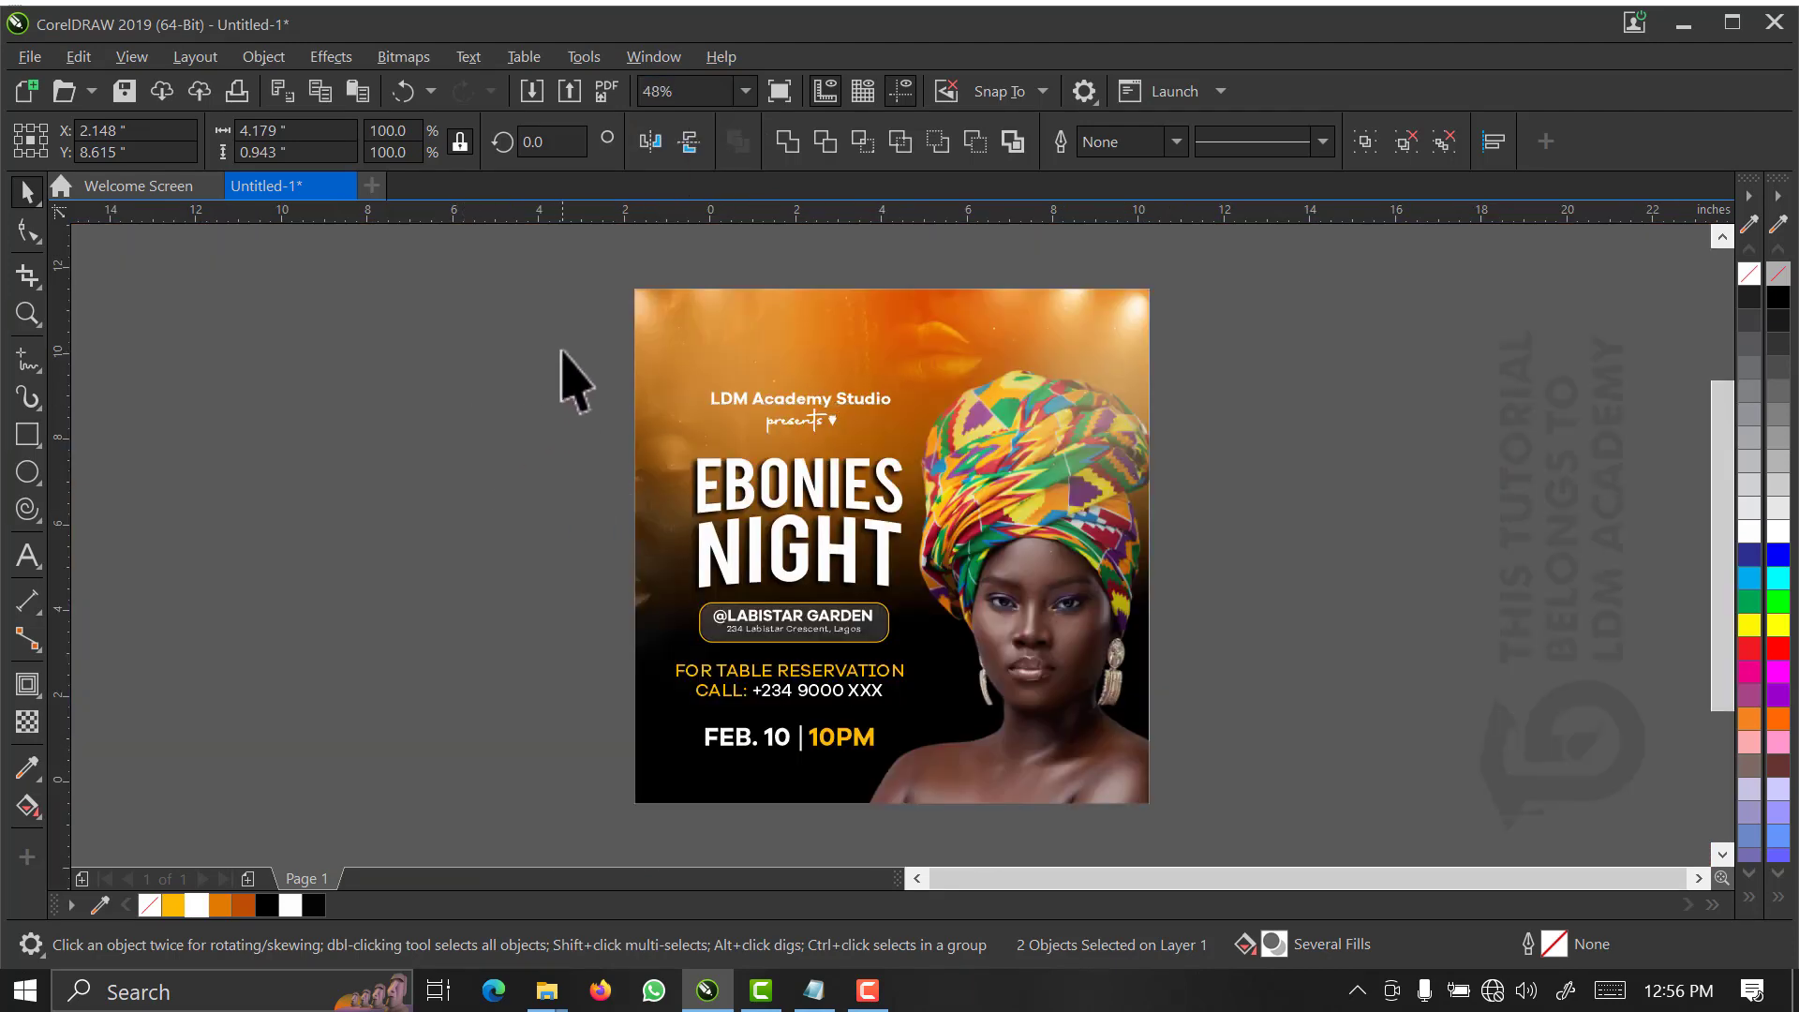
- Select the LDM Academy Studio heading together with the presents group below it
left_click_drag(563, 323, 947, 433)
left_click_drag(516, 483, 884, 399)
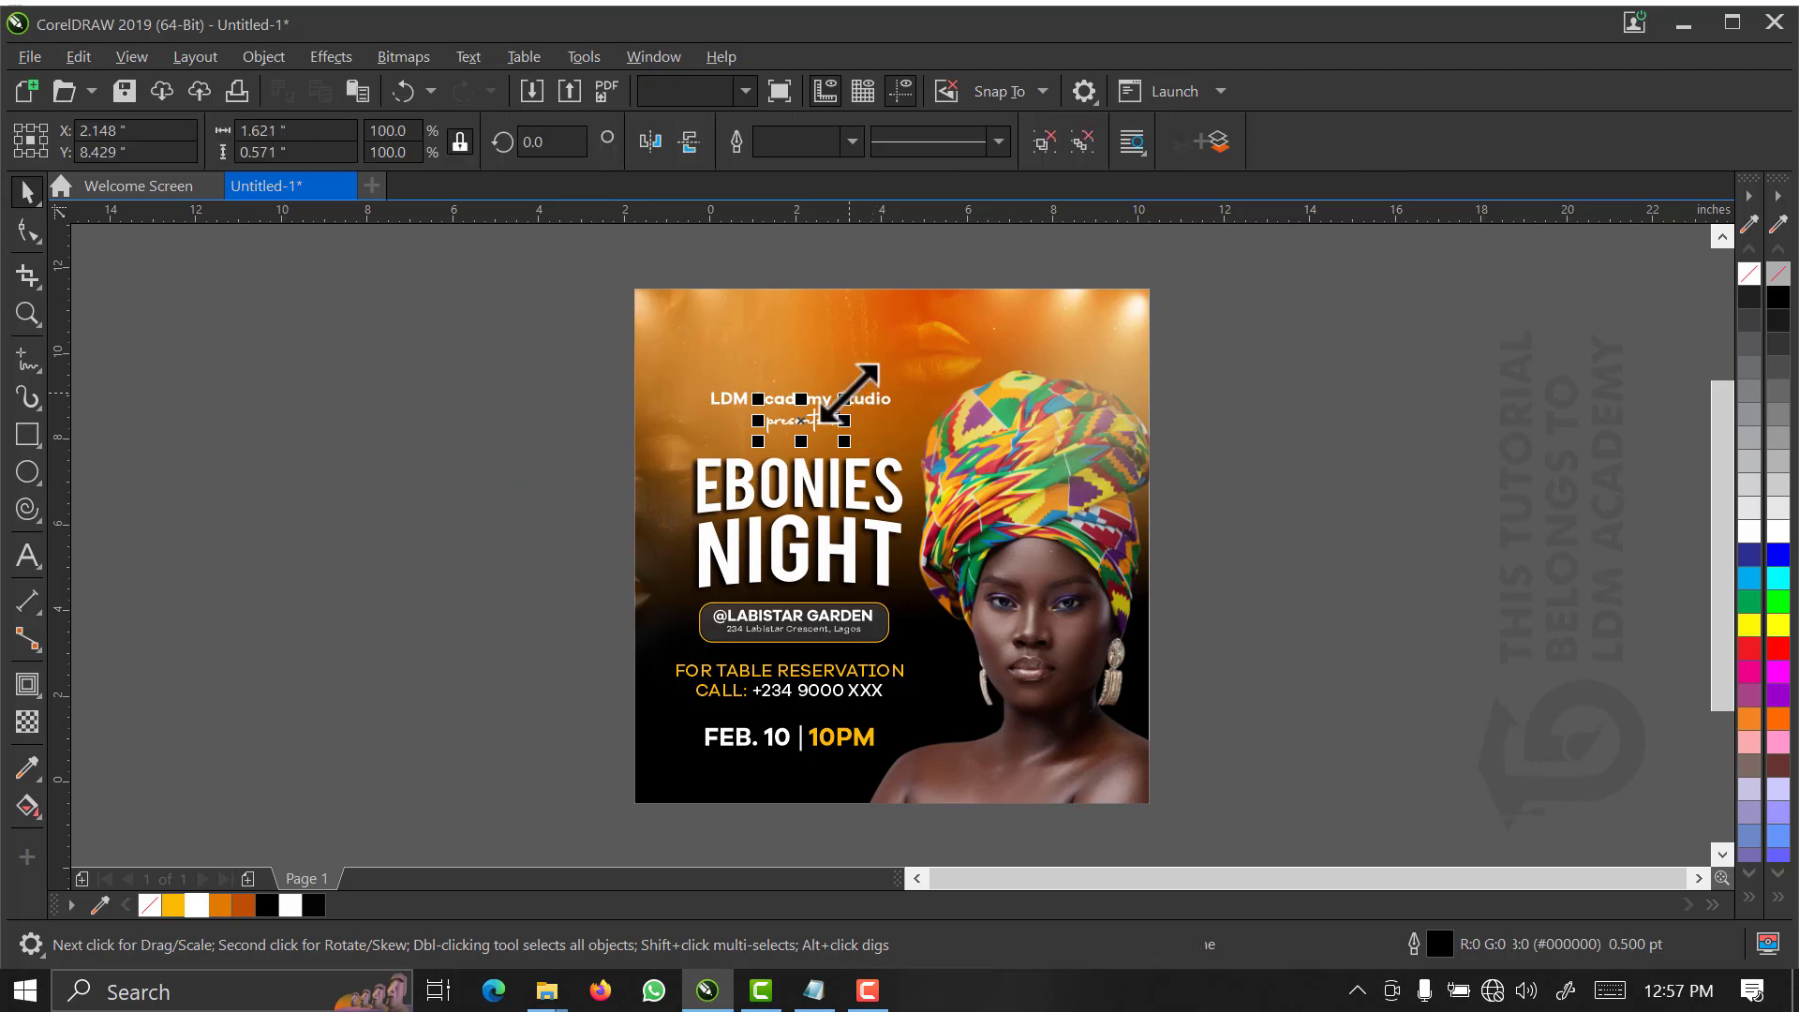
left_click_drag(511, 353, 992, 490)
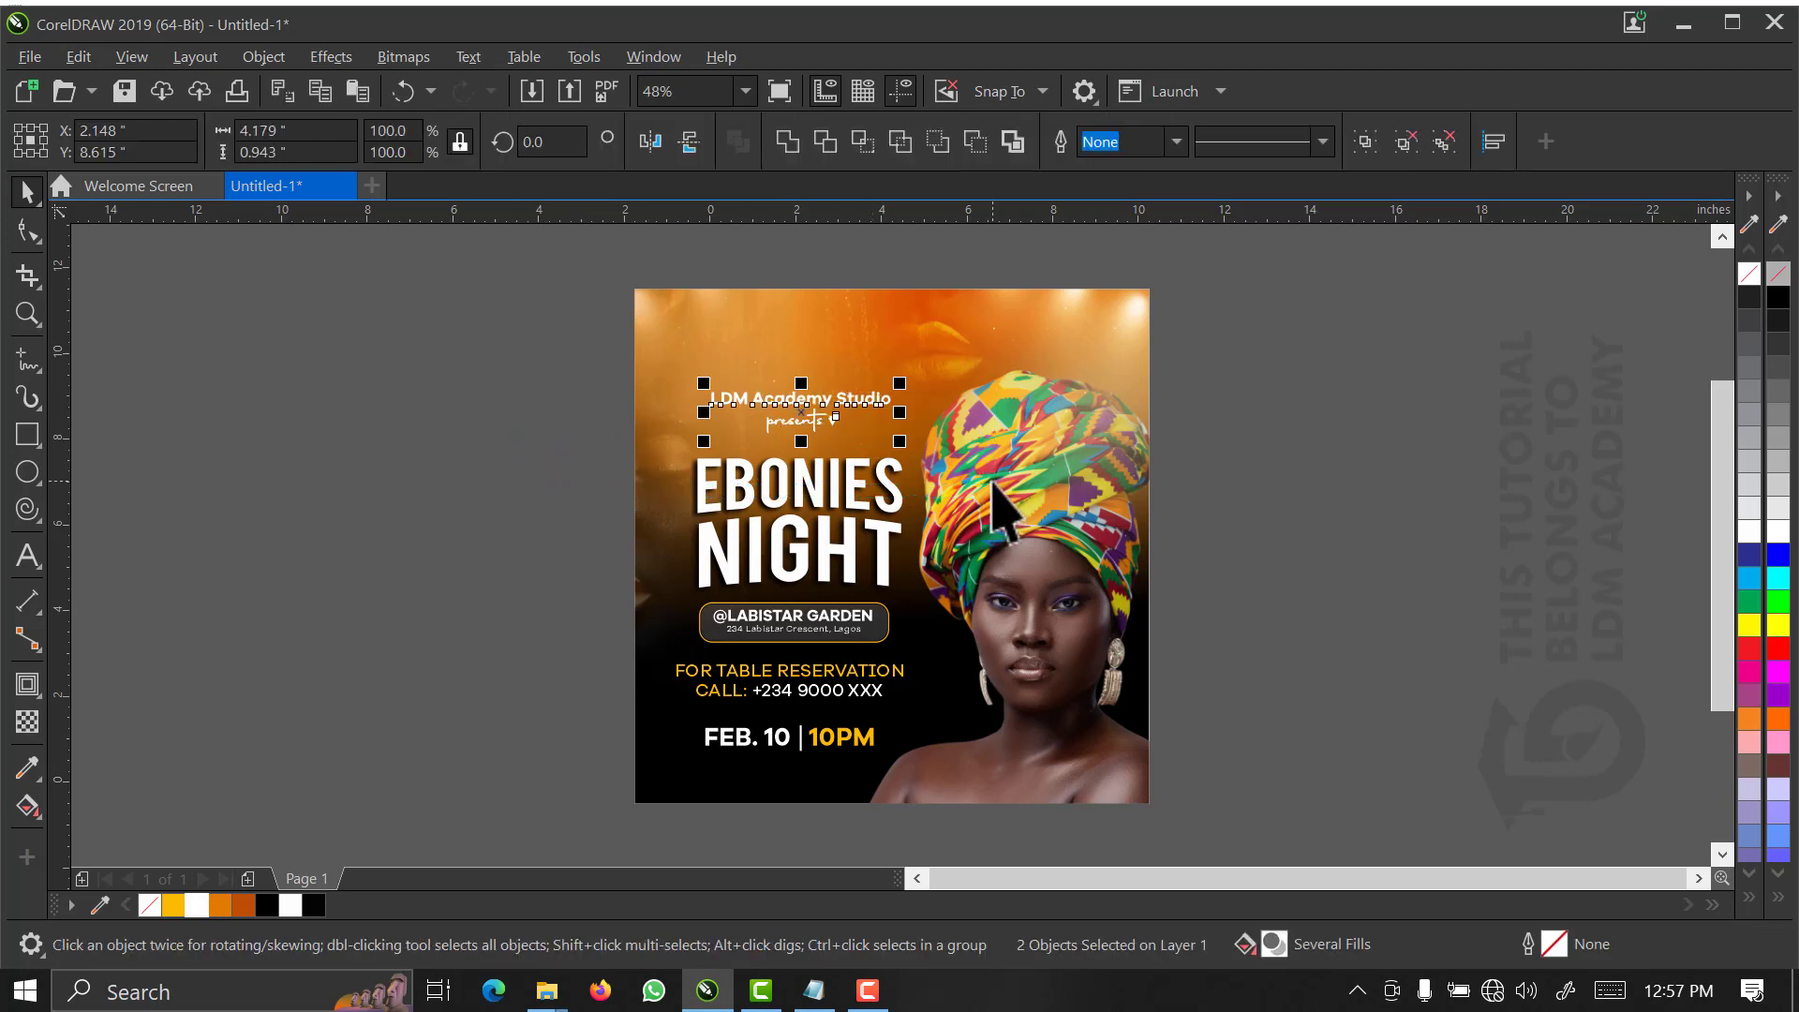
left_click(575, 552)
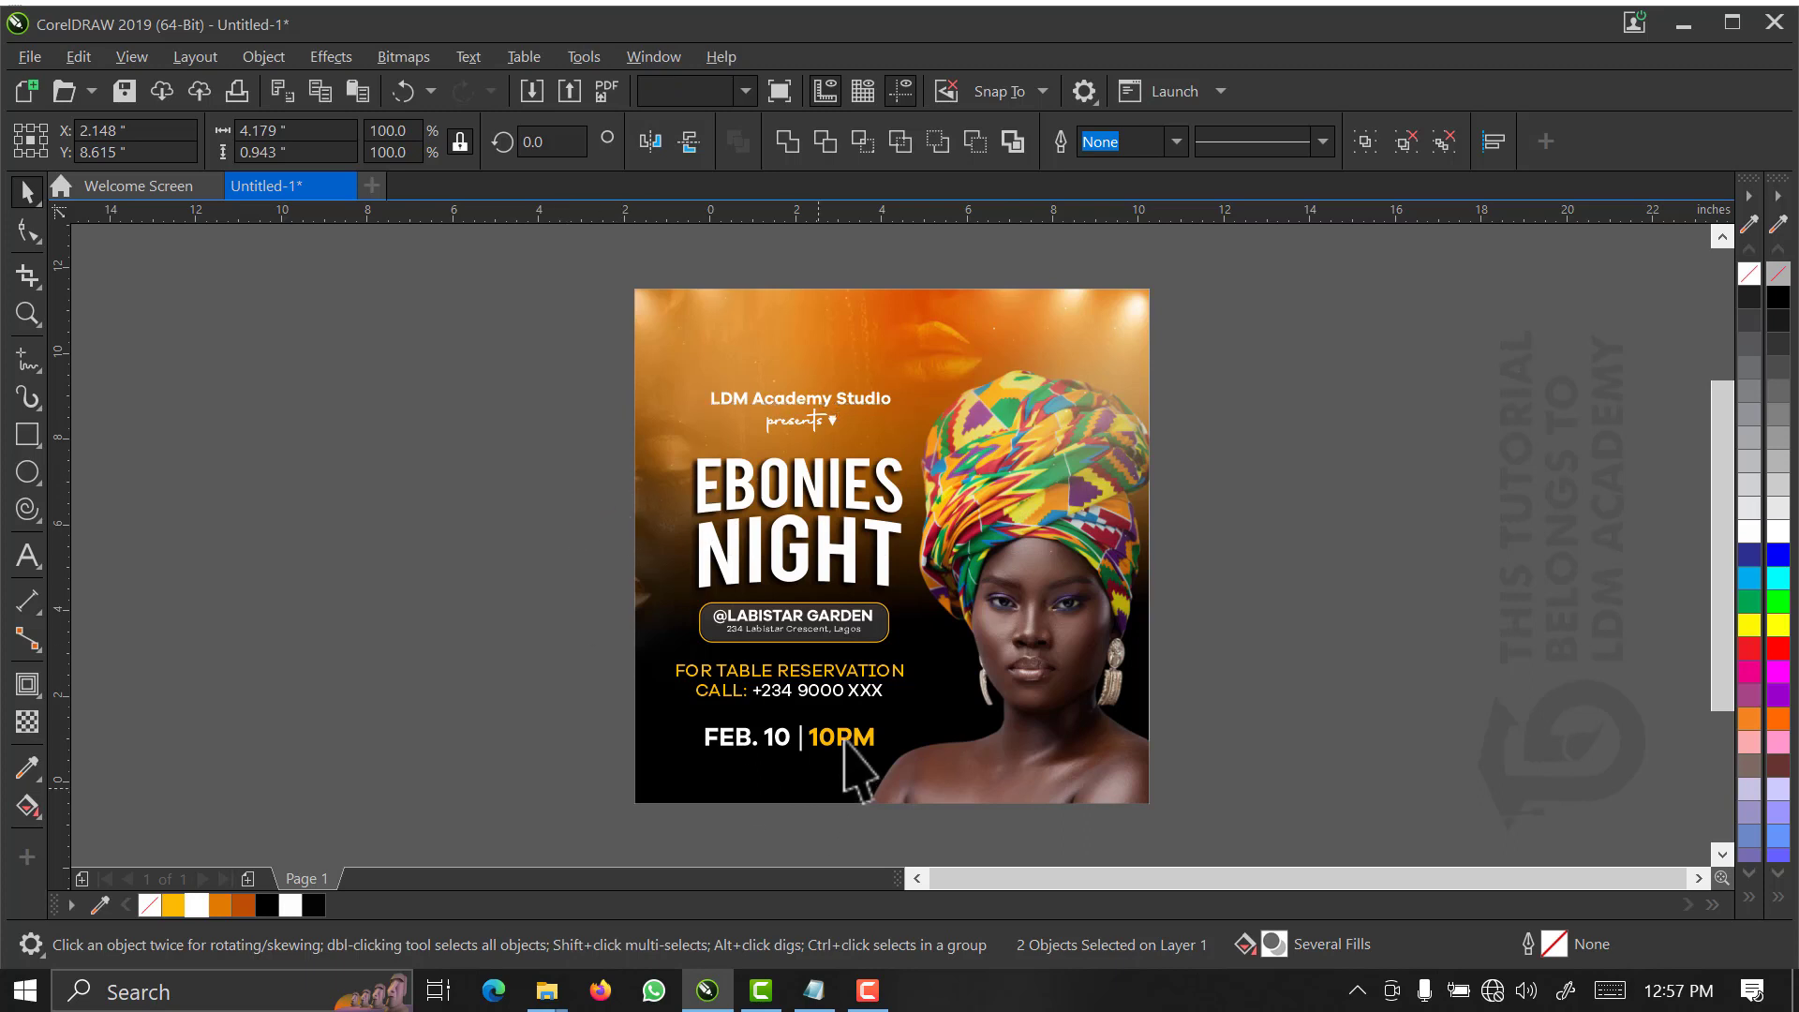
- Group the FEB. 10 date and the 10PM time at the foot of the flyer
left_click_drag(594, 837, 965, 717)
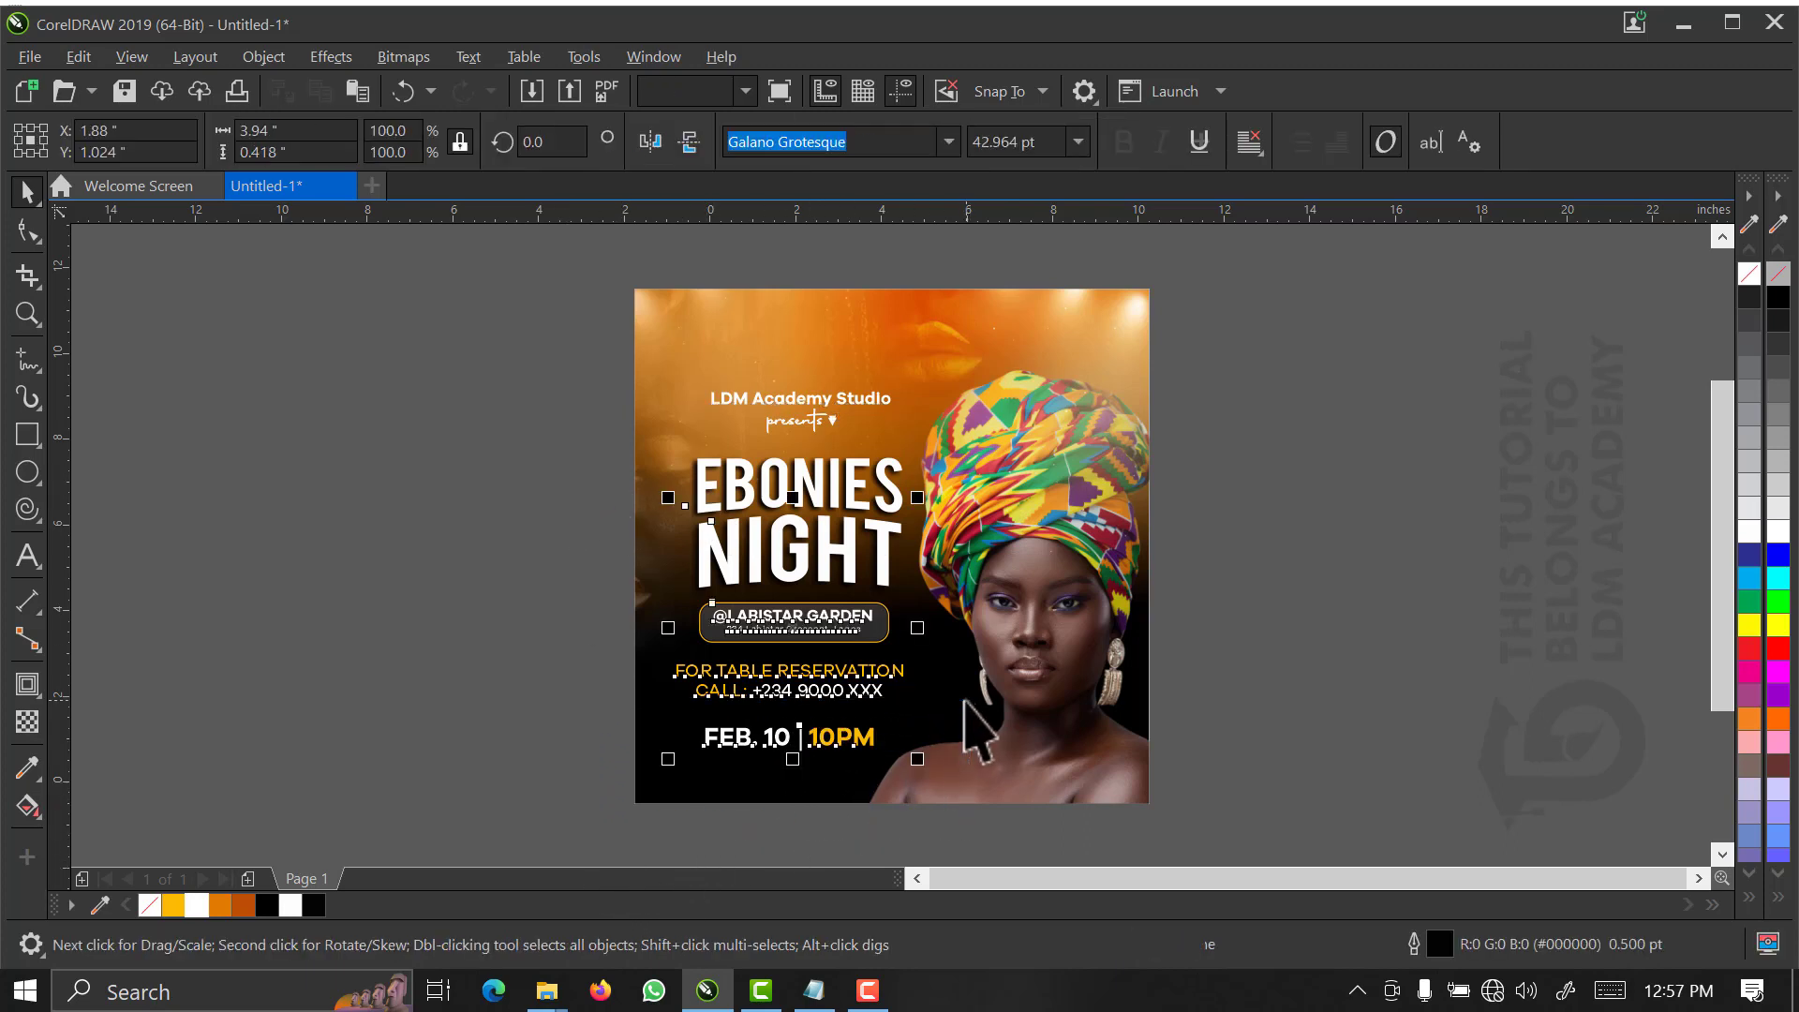
left_click(574, 727)
left_click(716, 736)
left_click_drag(574, 702, 967, 803)
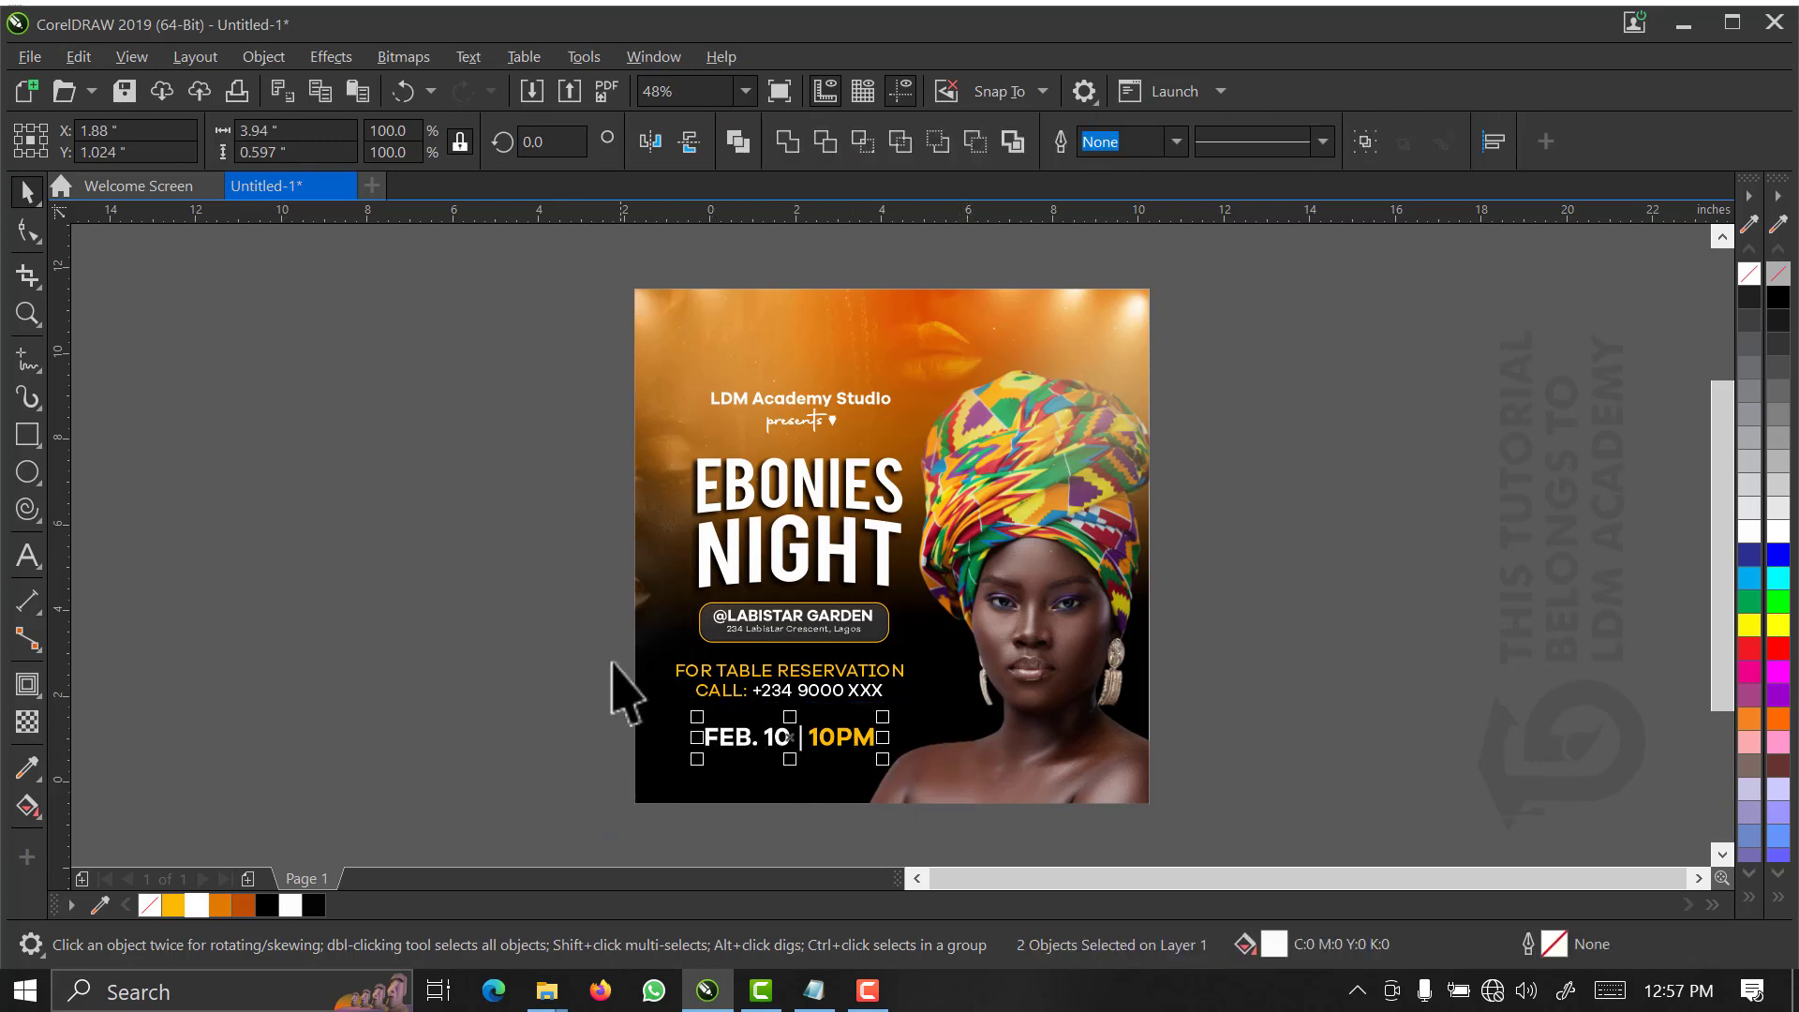
- Thicken the FOR TABLE RESERVATION text with an outline in its own yellow, #FCB400
left_click_drag(575, 639, 952, 740)
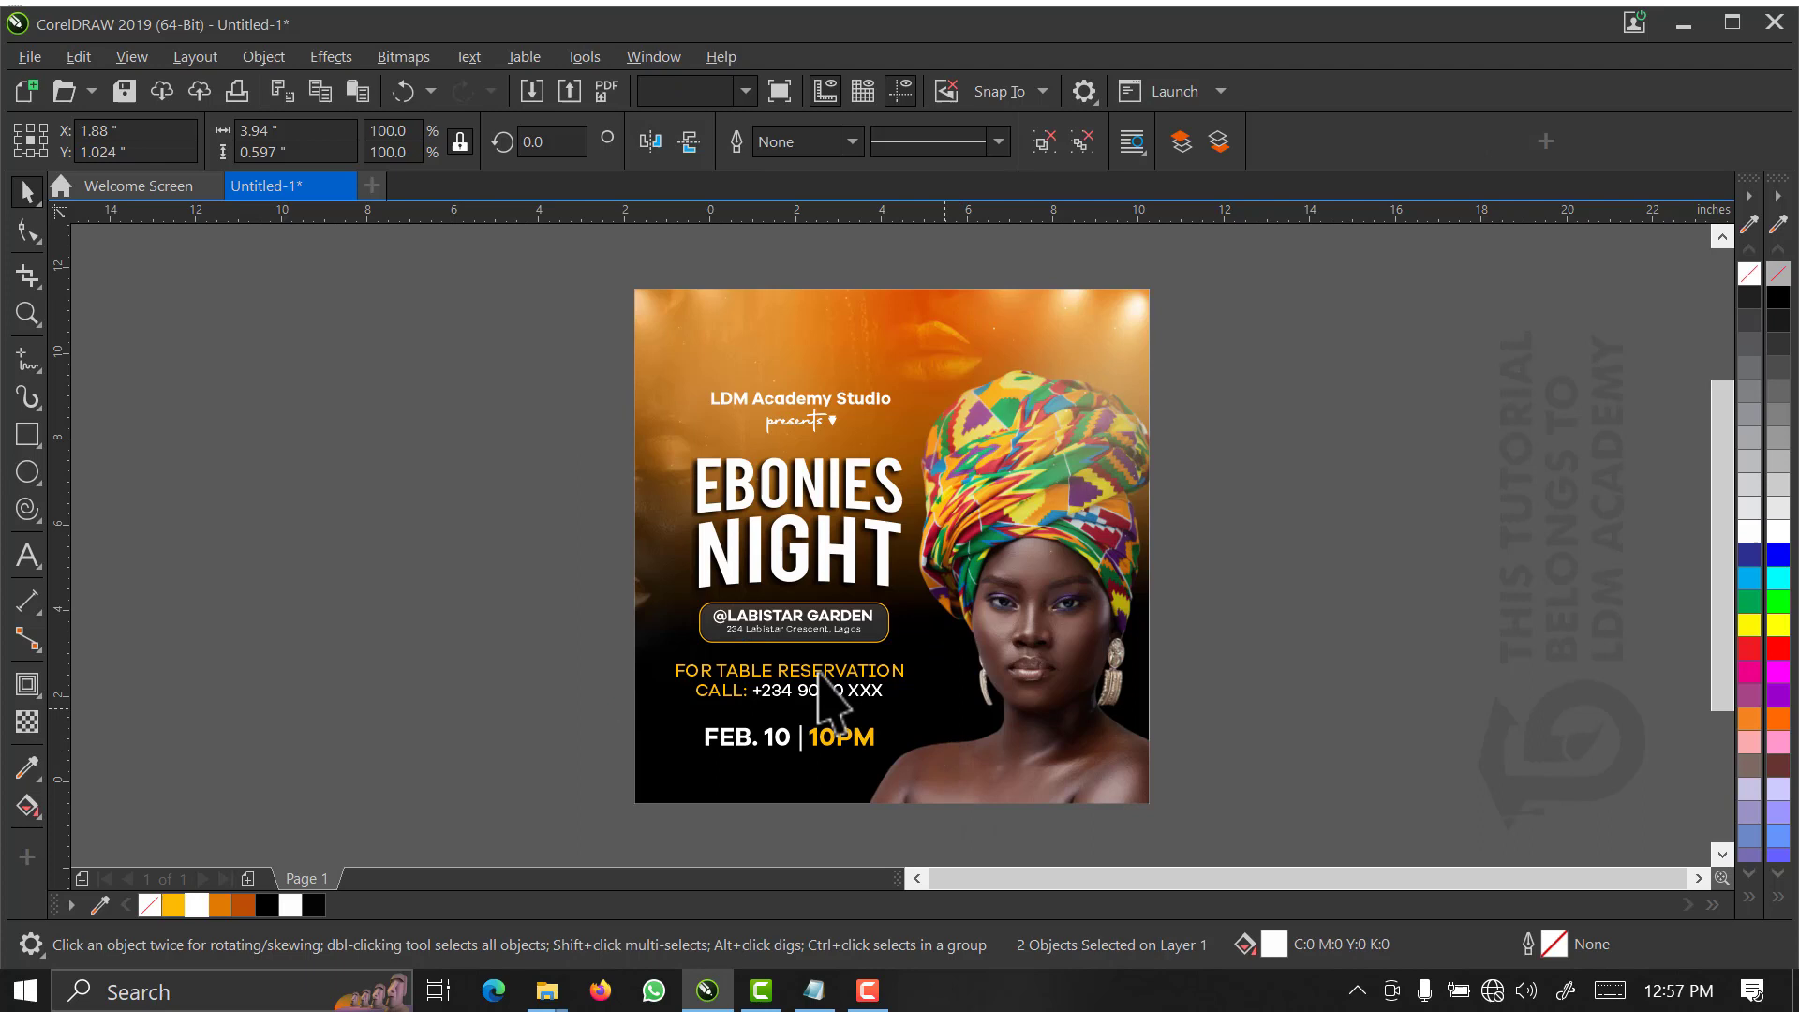
left_click(605, 667)
left_click(703, 673, "ctrl")
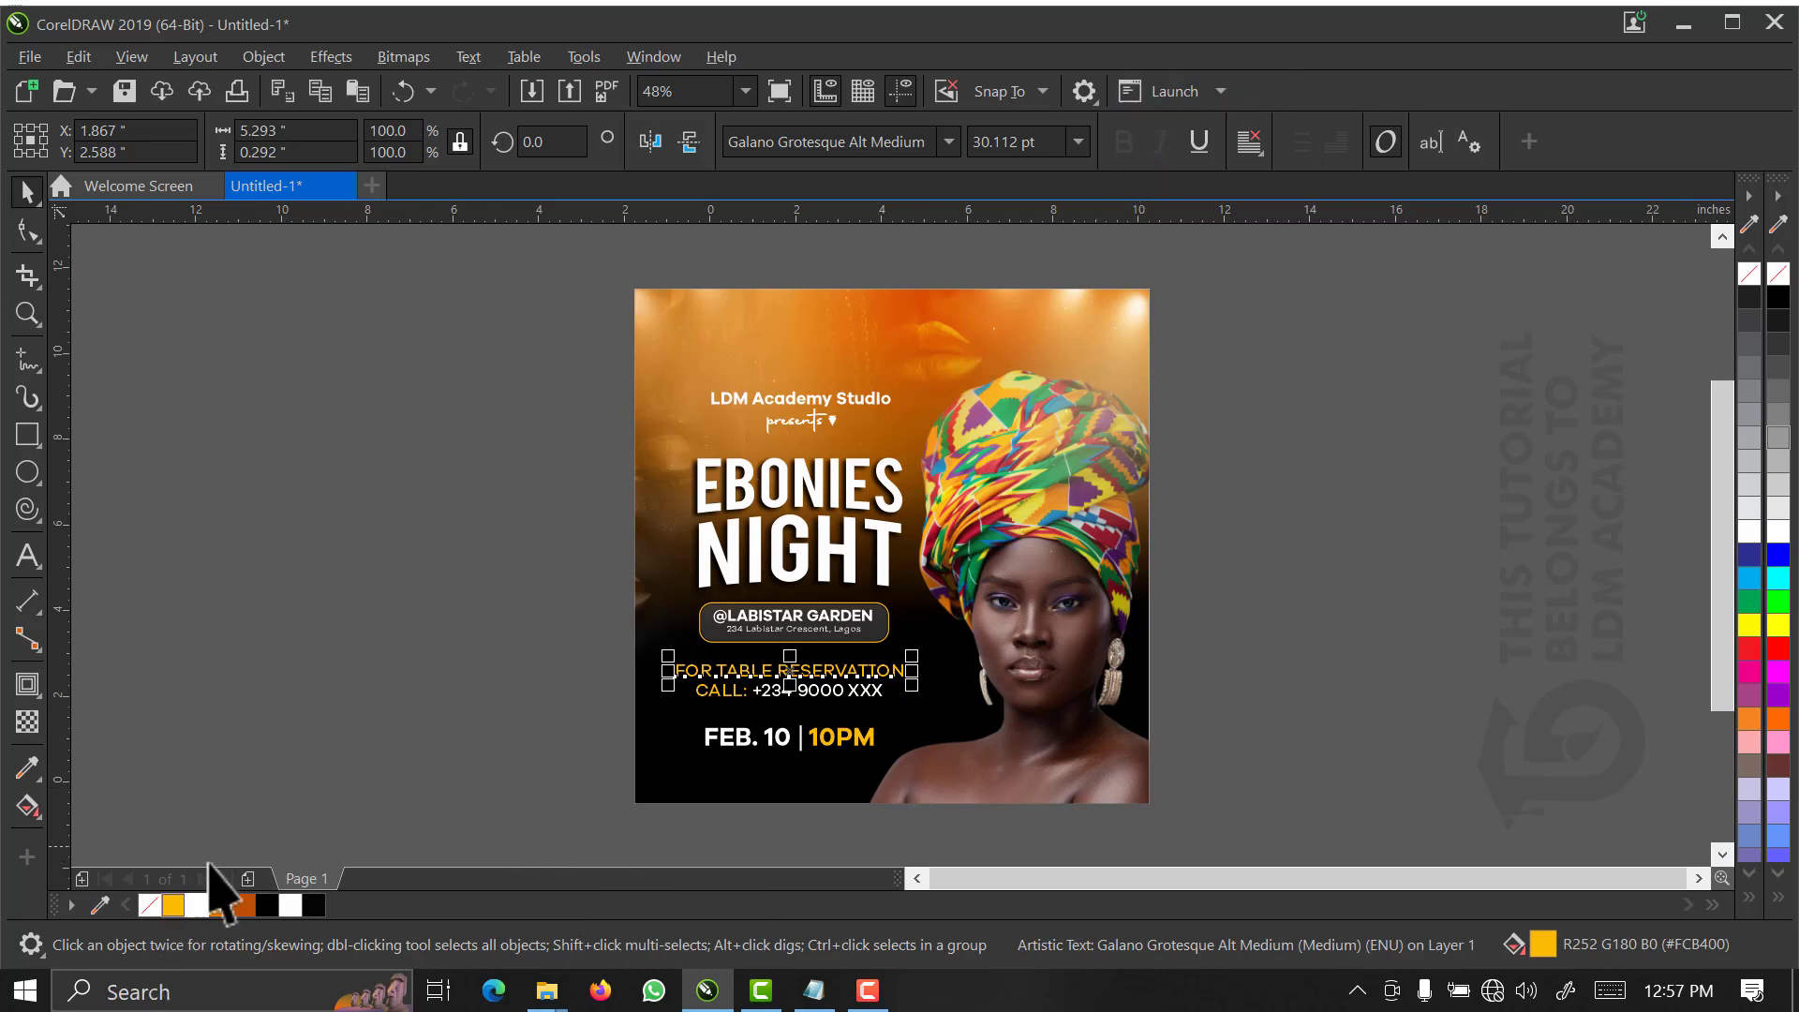
right_click(170, 909)
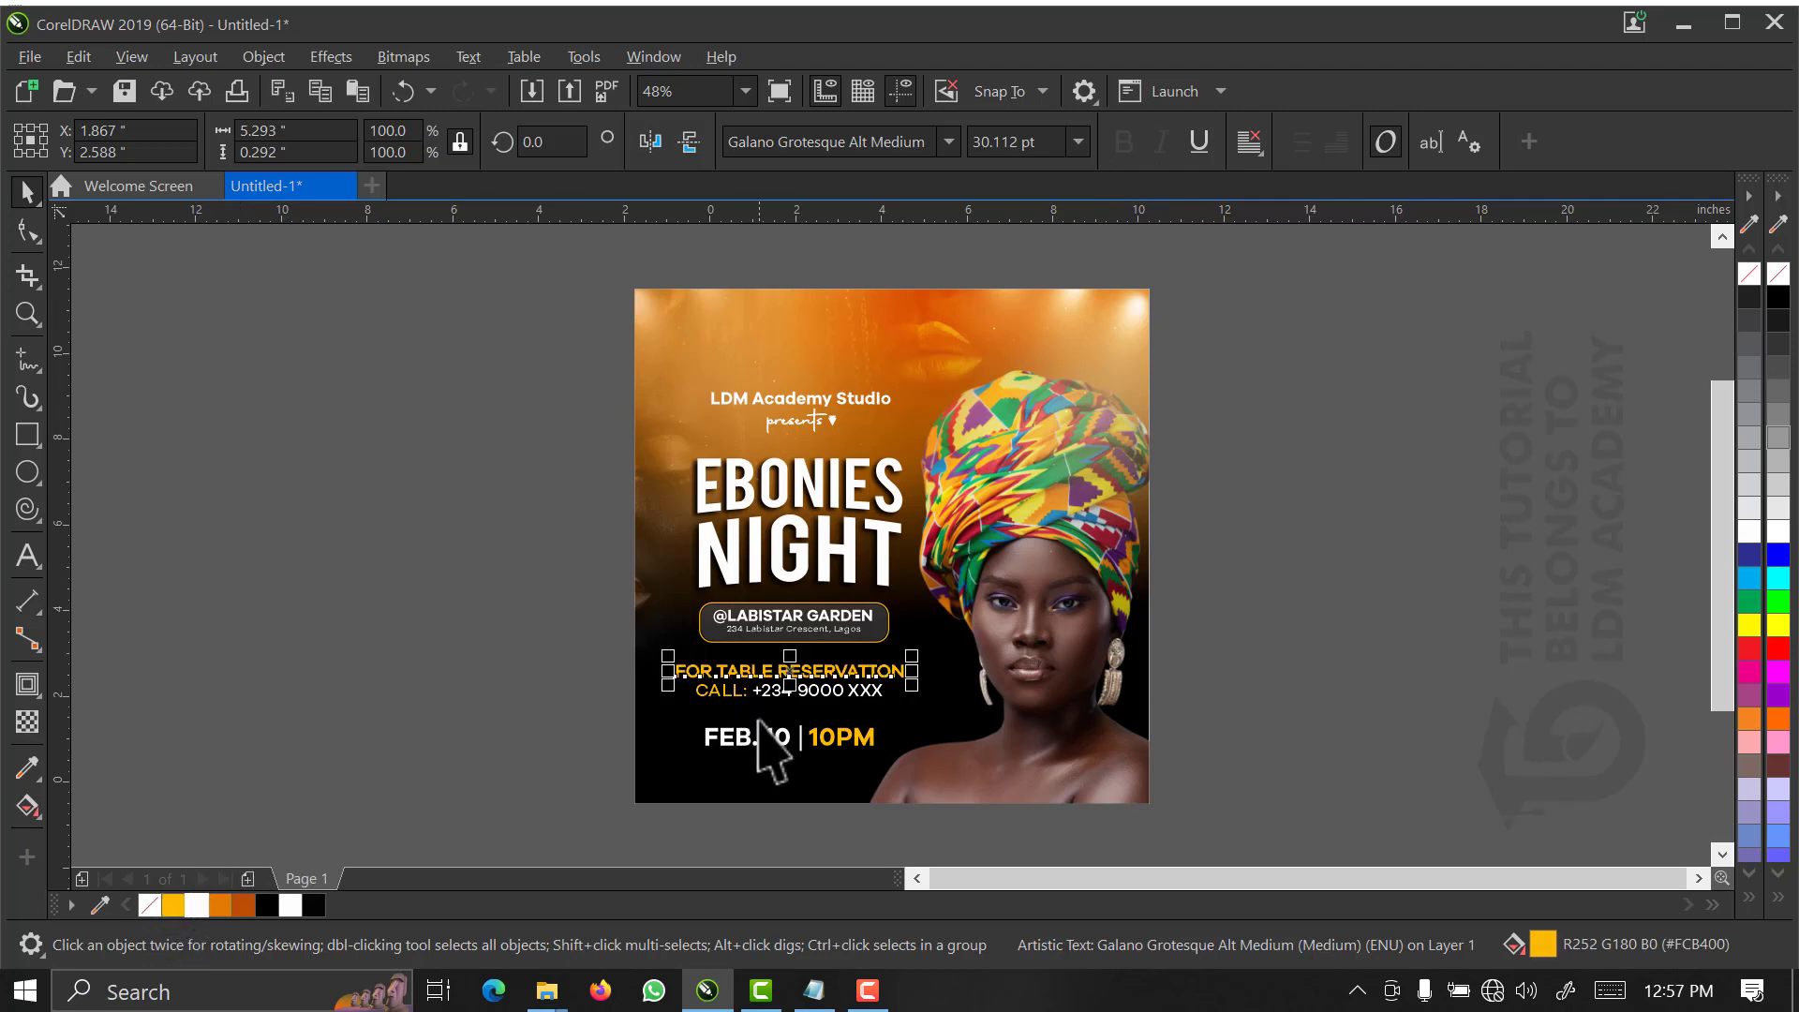
- Thicken only the word CALL: in the phone line with an outline in the same yellow
scroll(773, 749, "up", 1)
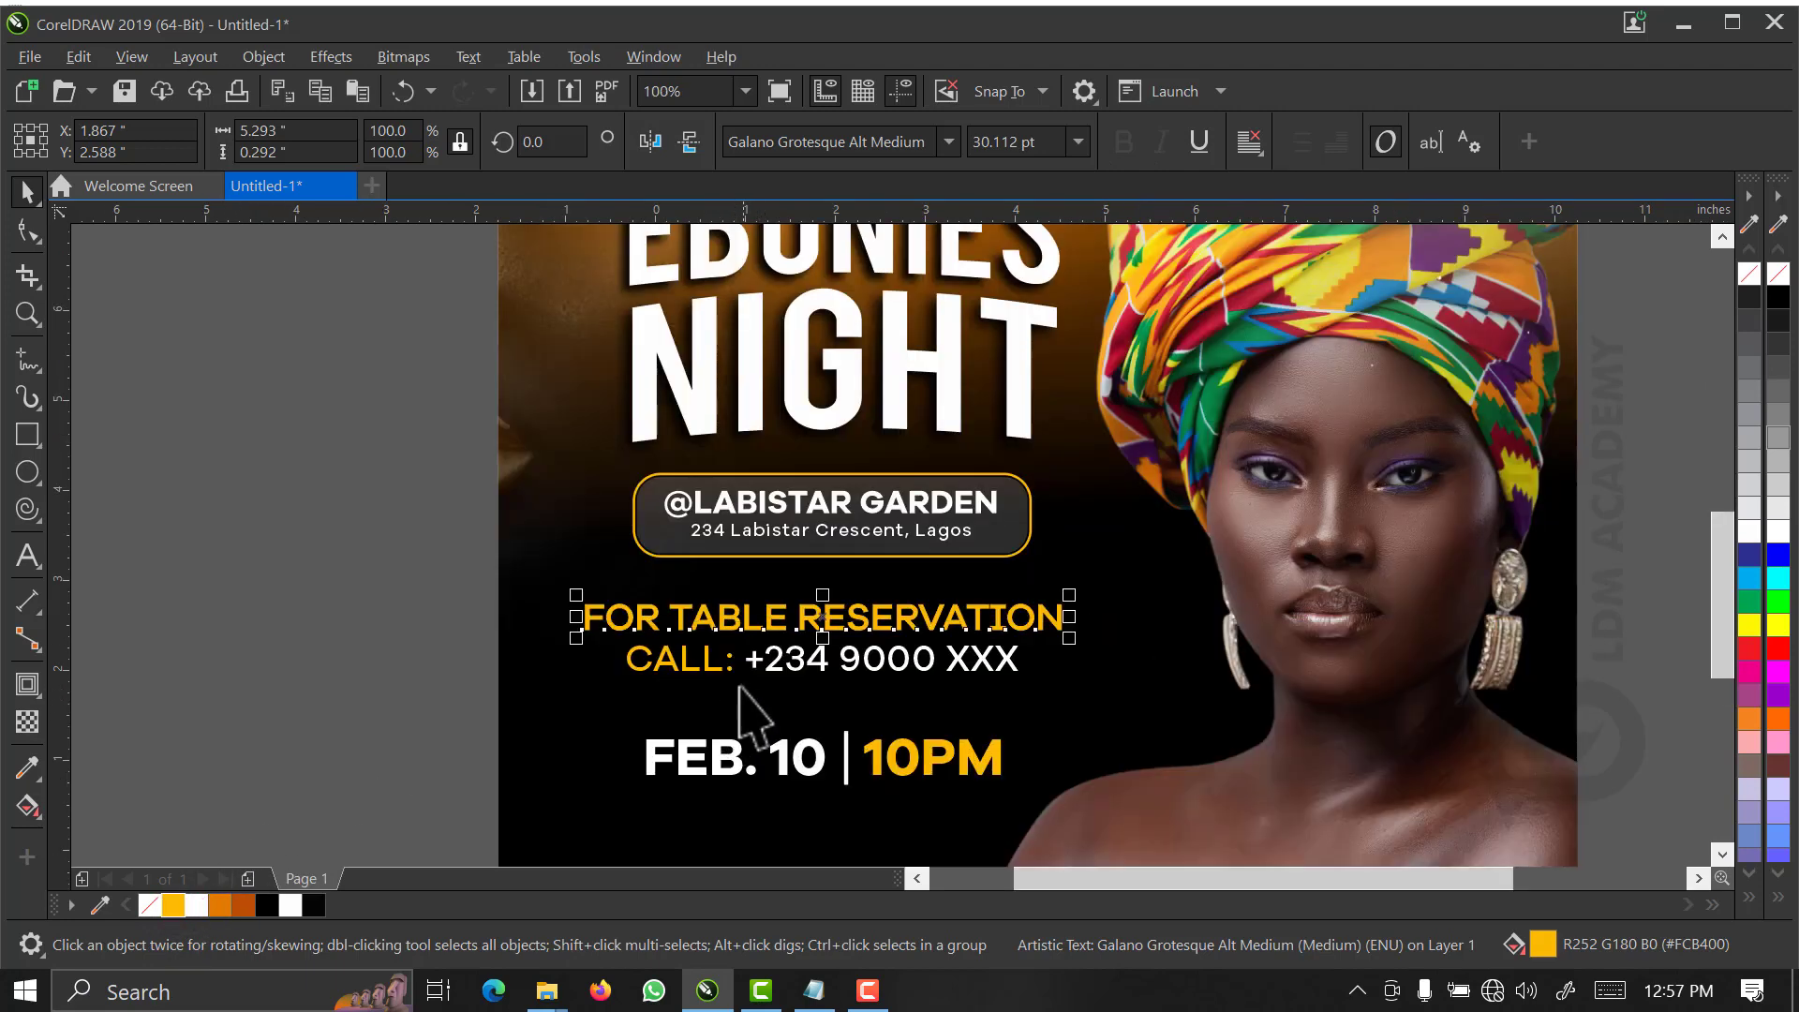
double_click(733, 668)
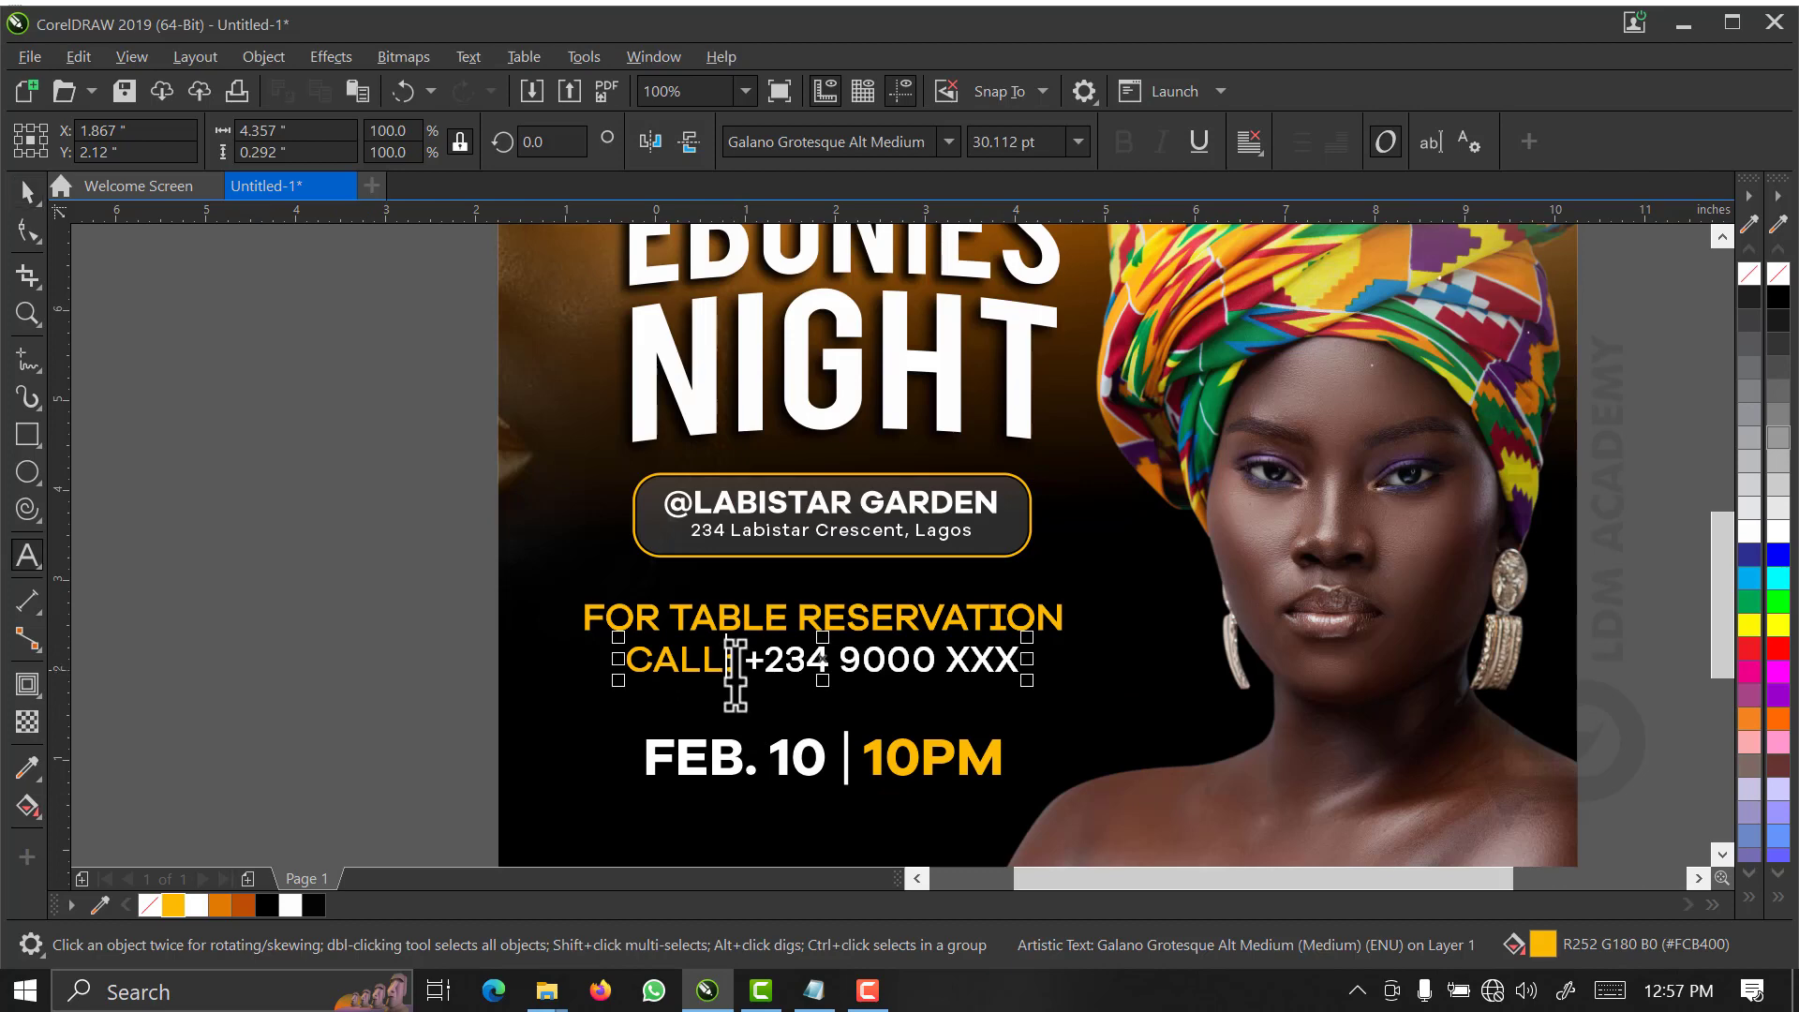
double_click(680, 666)
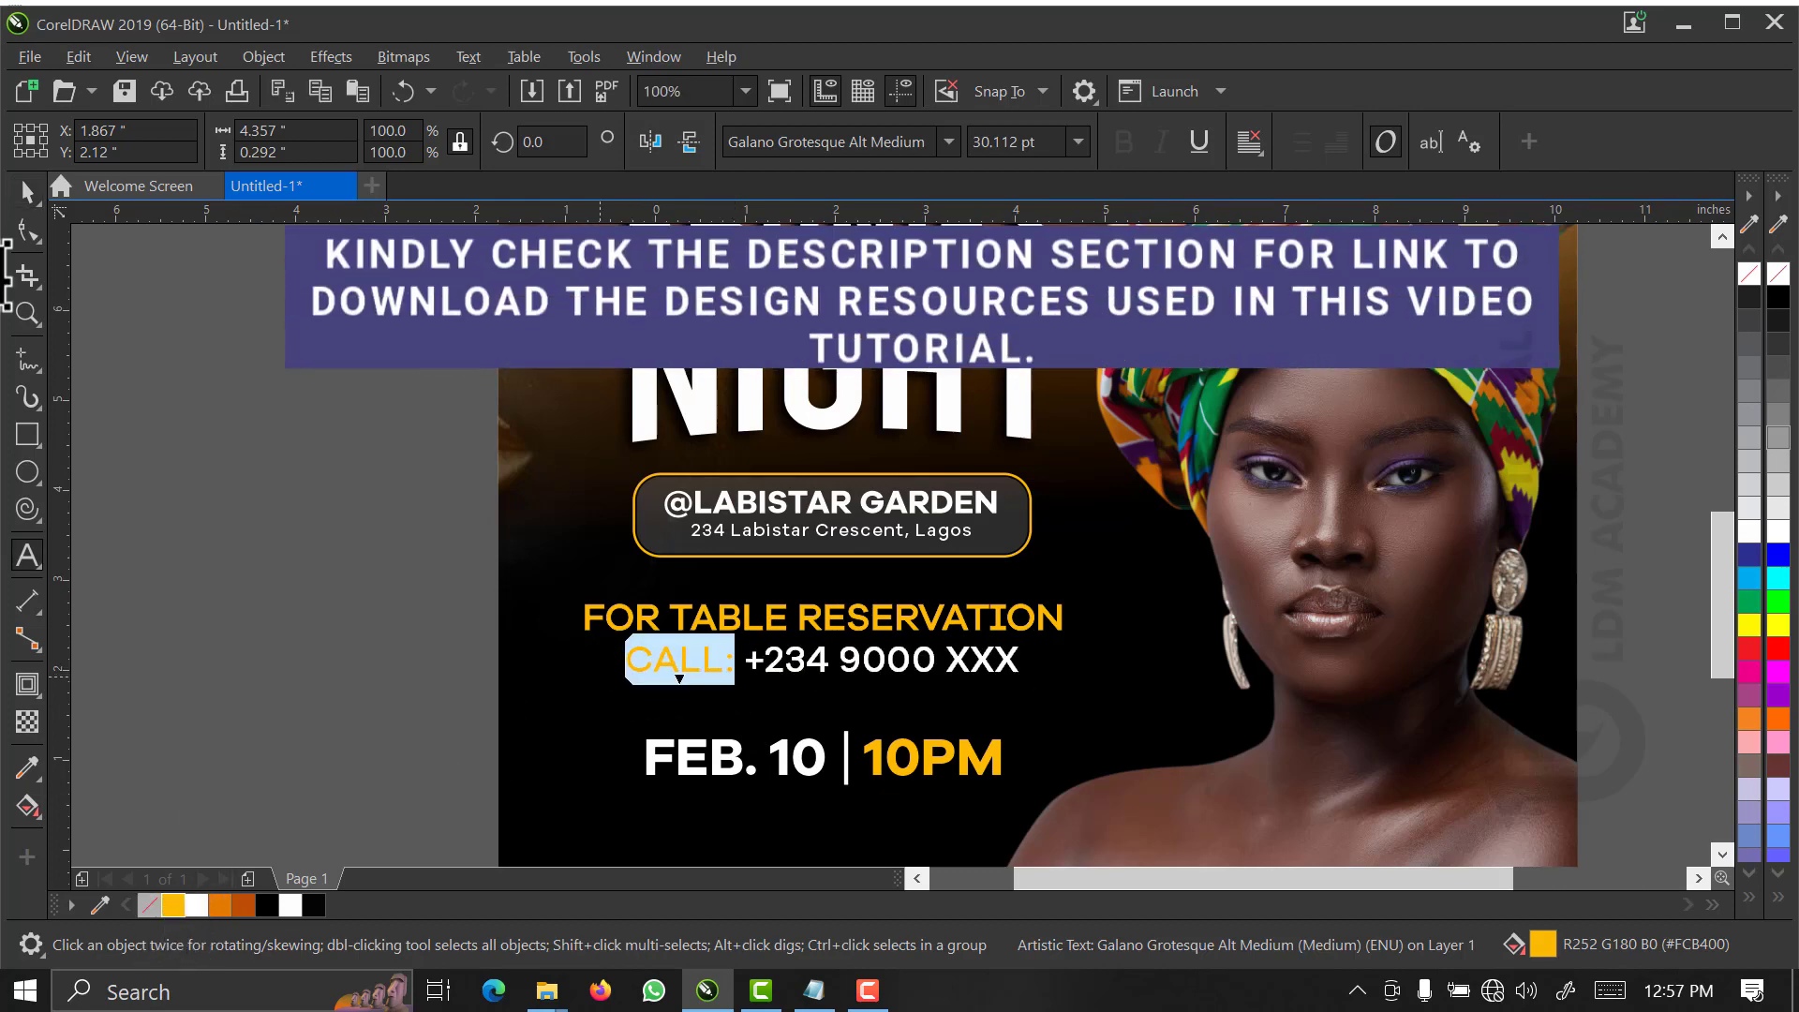
left_click(28, 230)
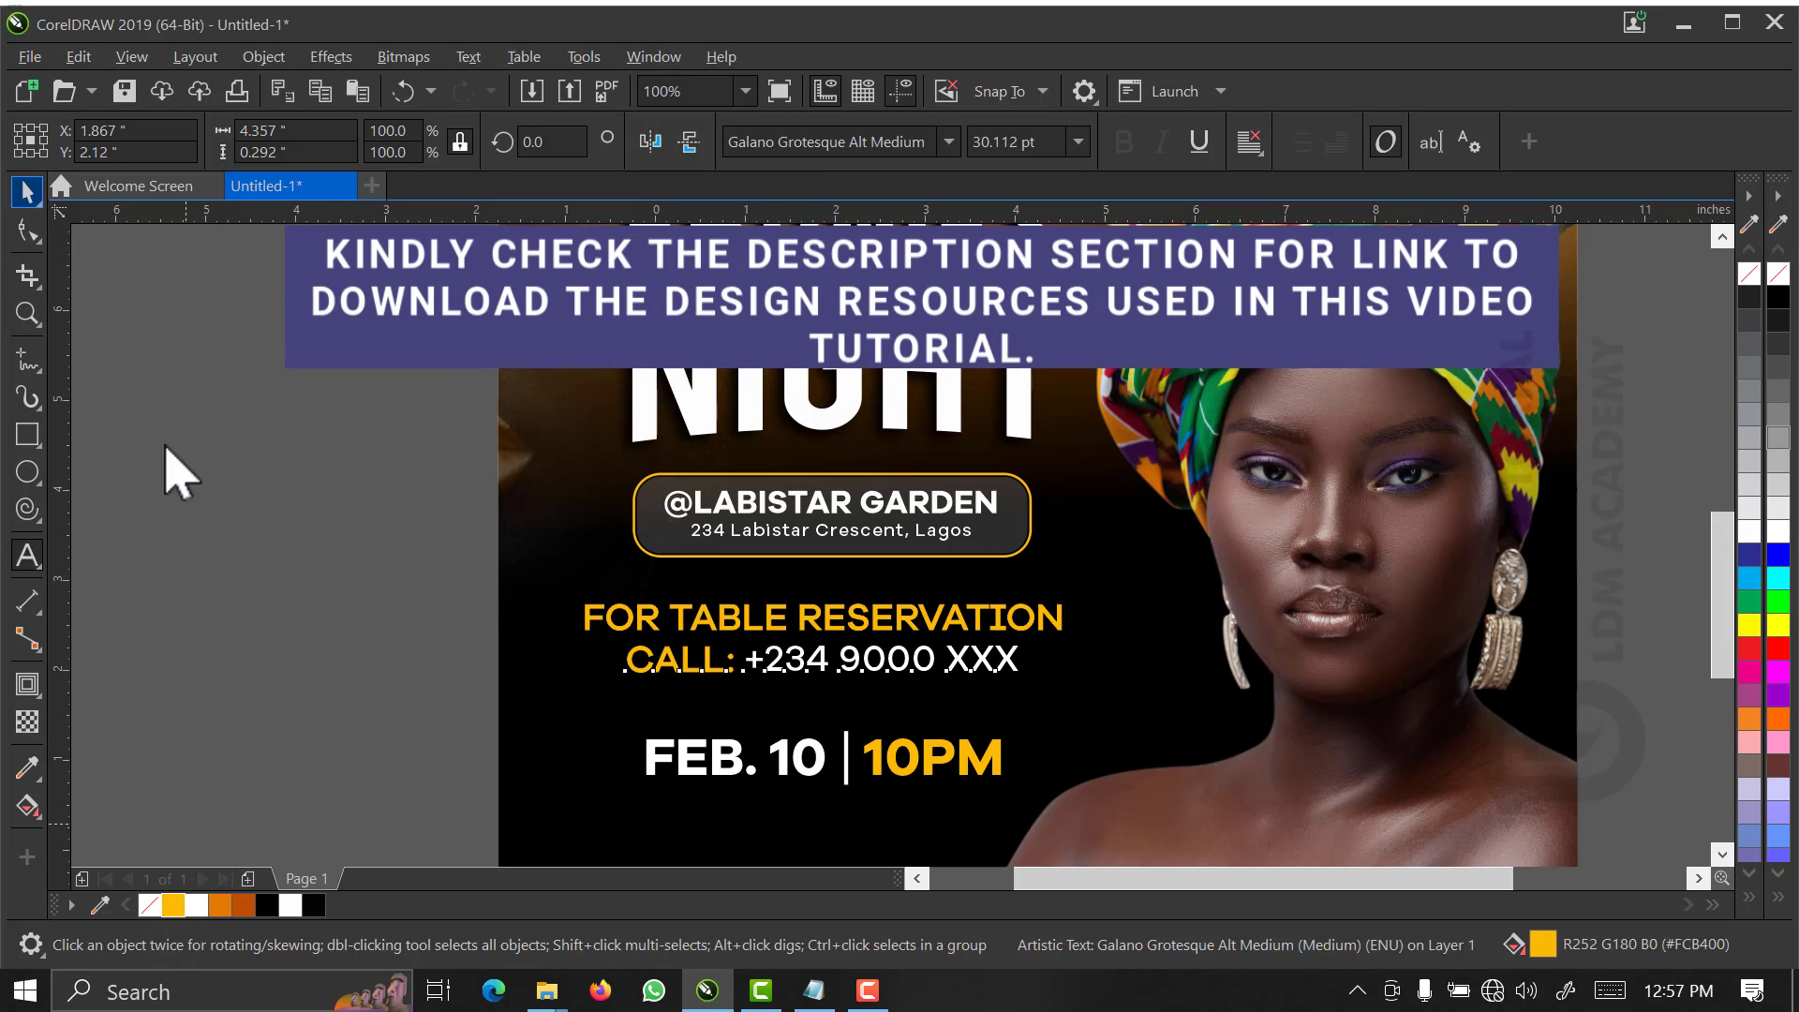
key("Escape")
- Group the FOR TABLE RESERVATION text with the CALL phone line below it
left_click(745, 91)
left_click(723, 139)
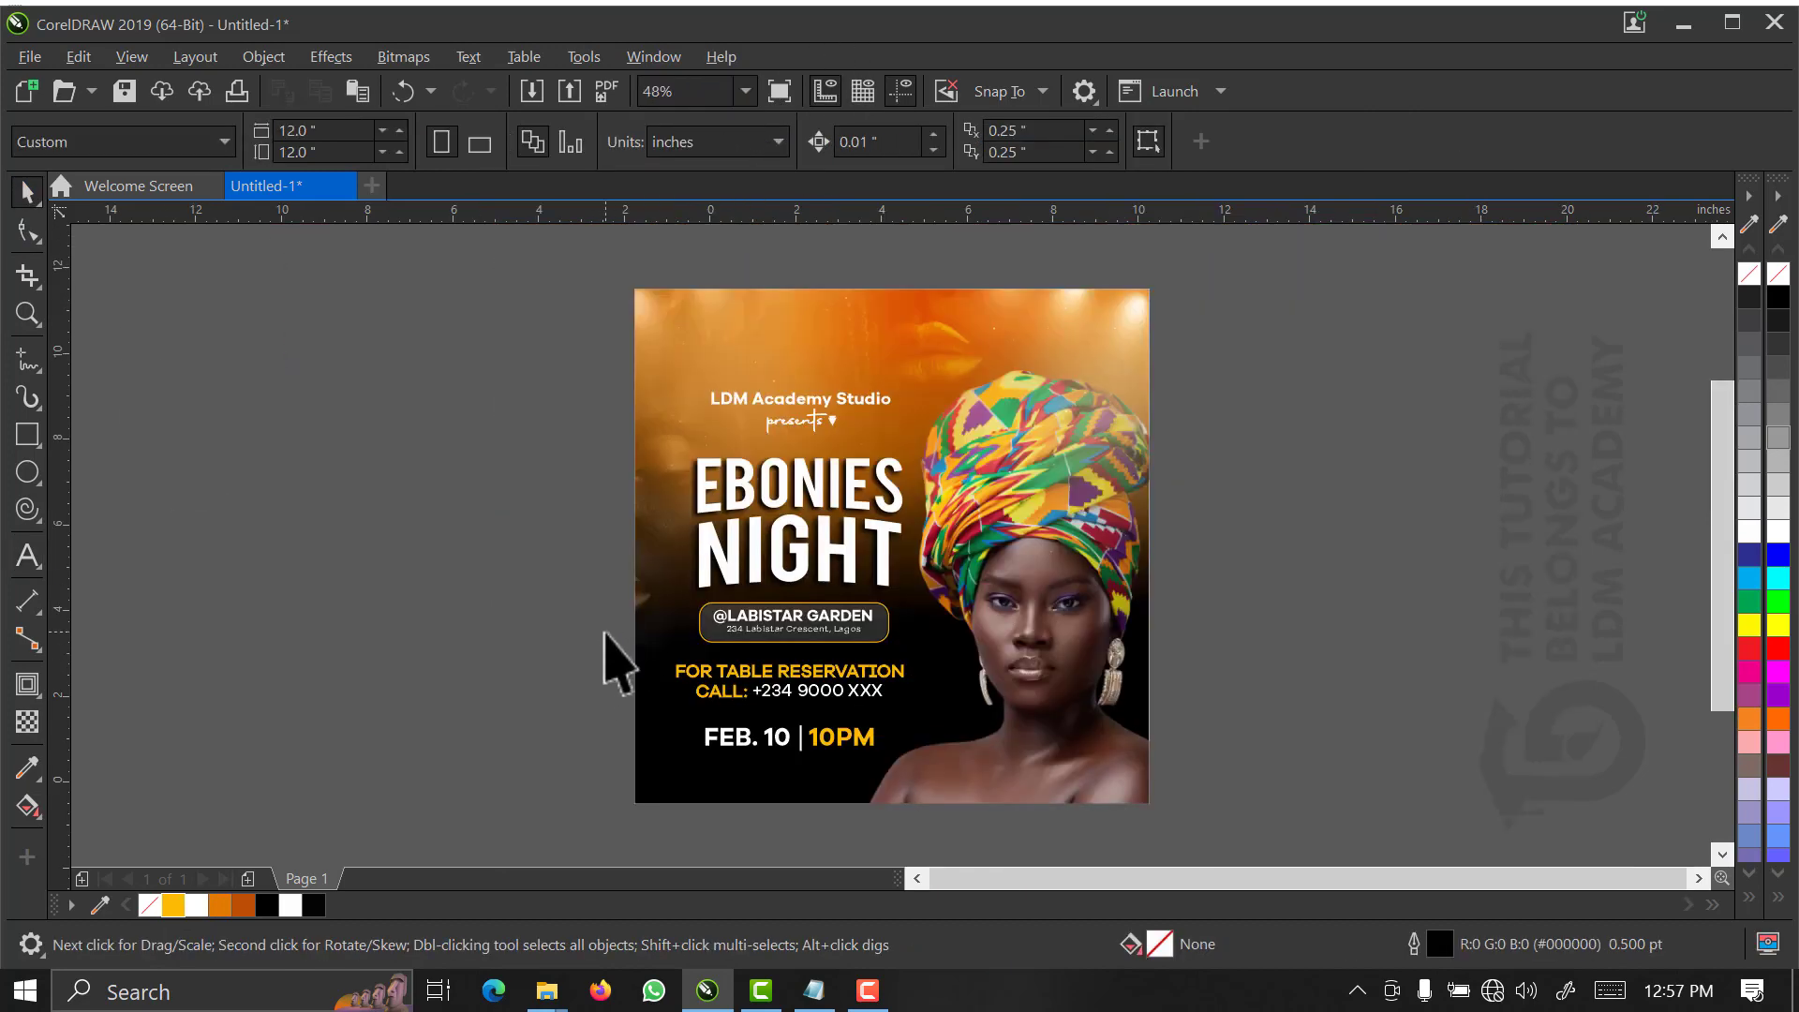
left_click_drag(604, 646, 967, 709)
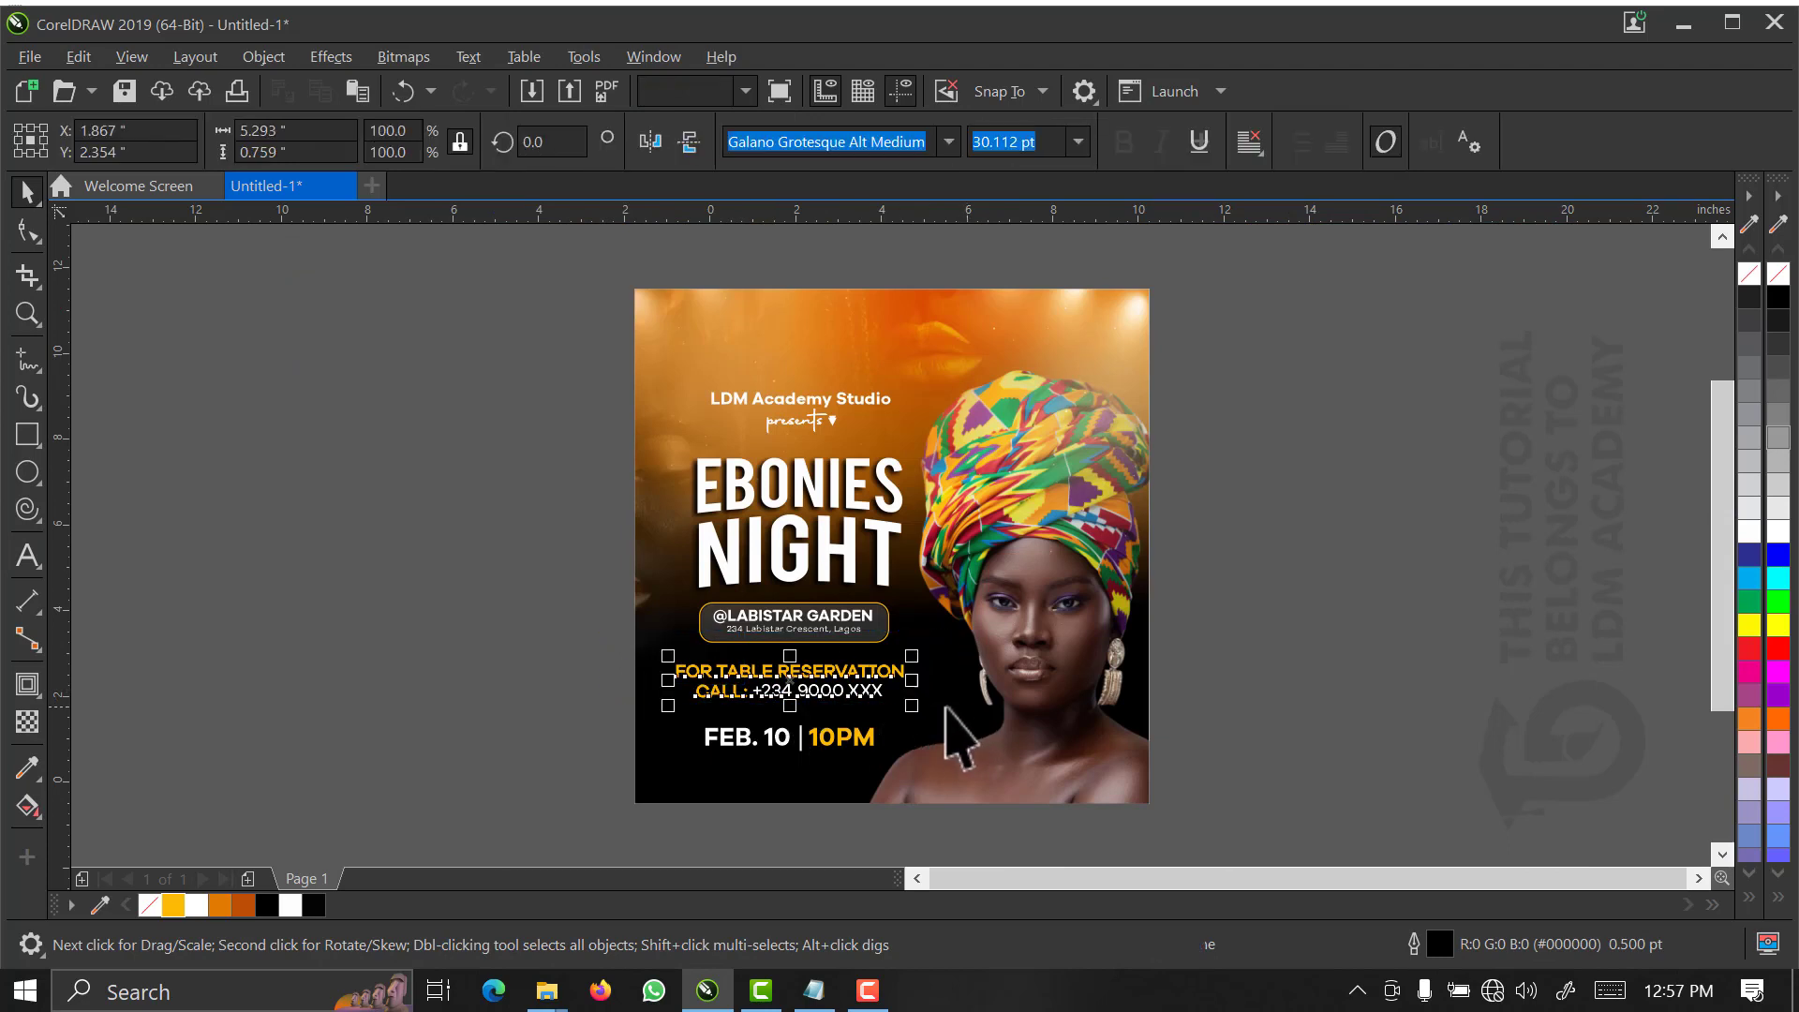
key("ctrl+g")
left_click(786, 615)
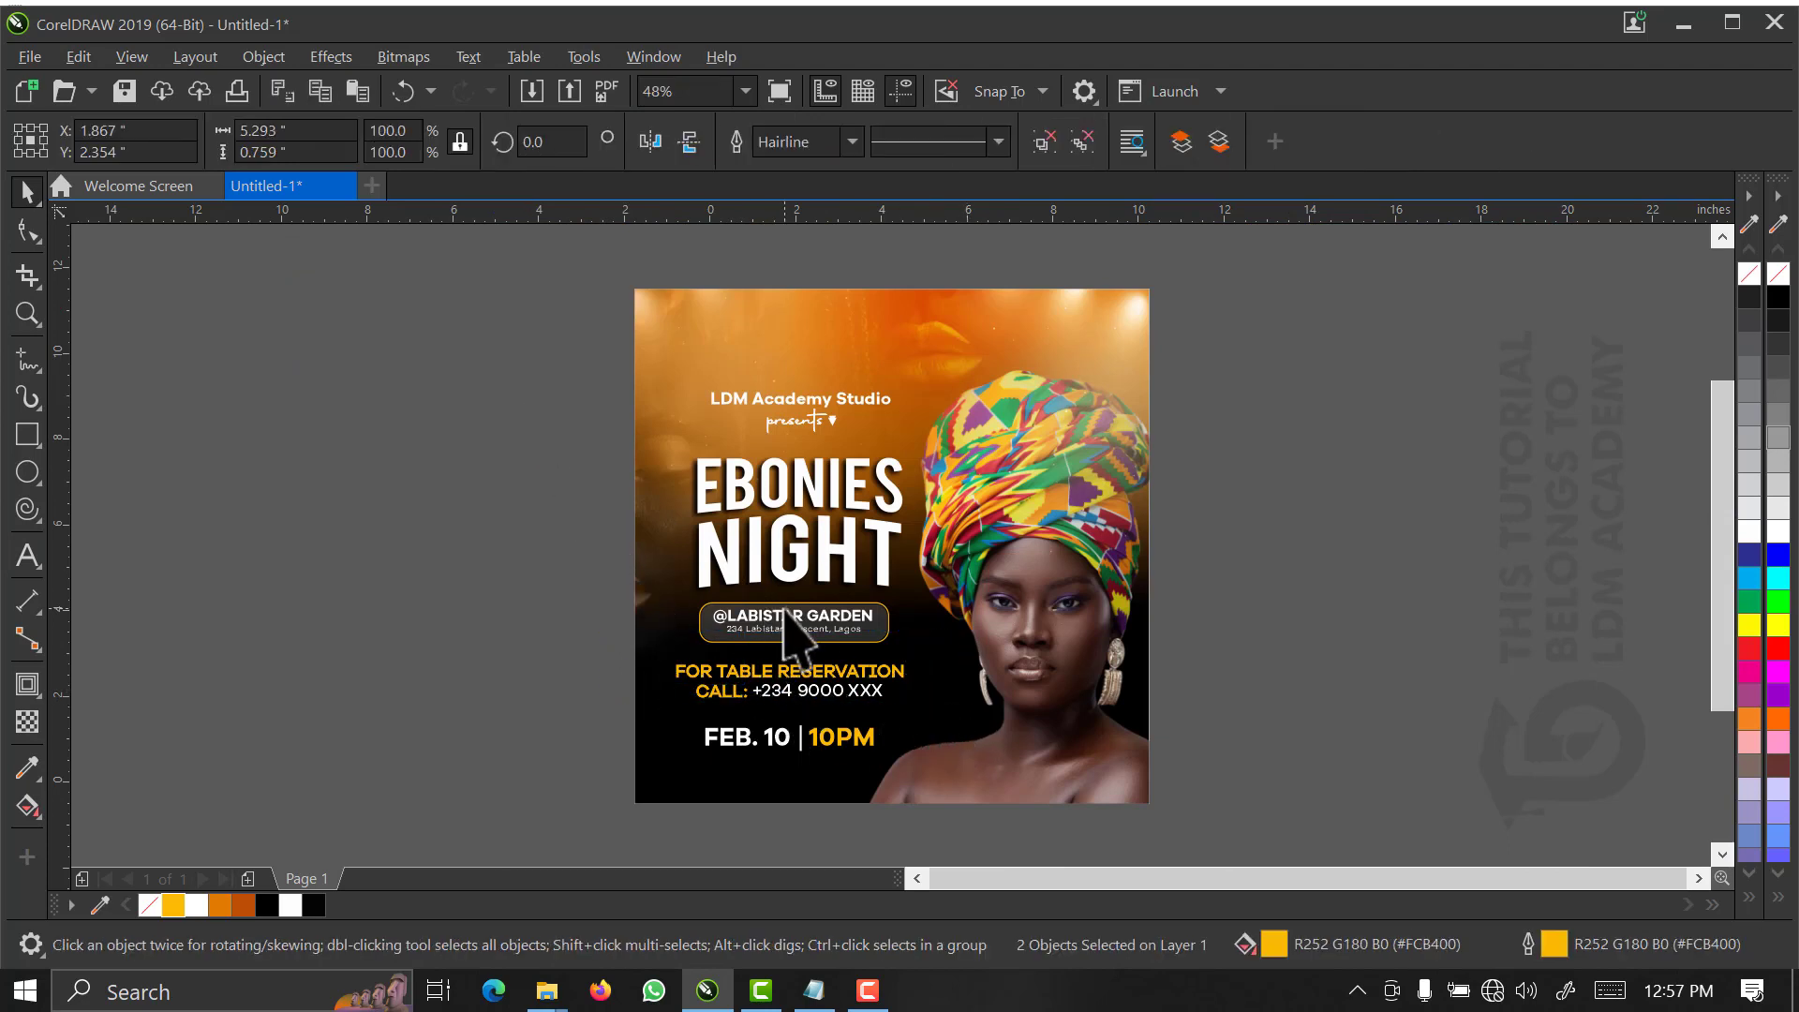
left_click_drag(551, 565, 942, 677)
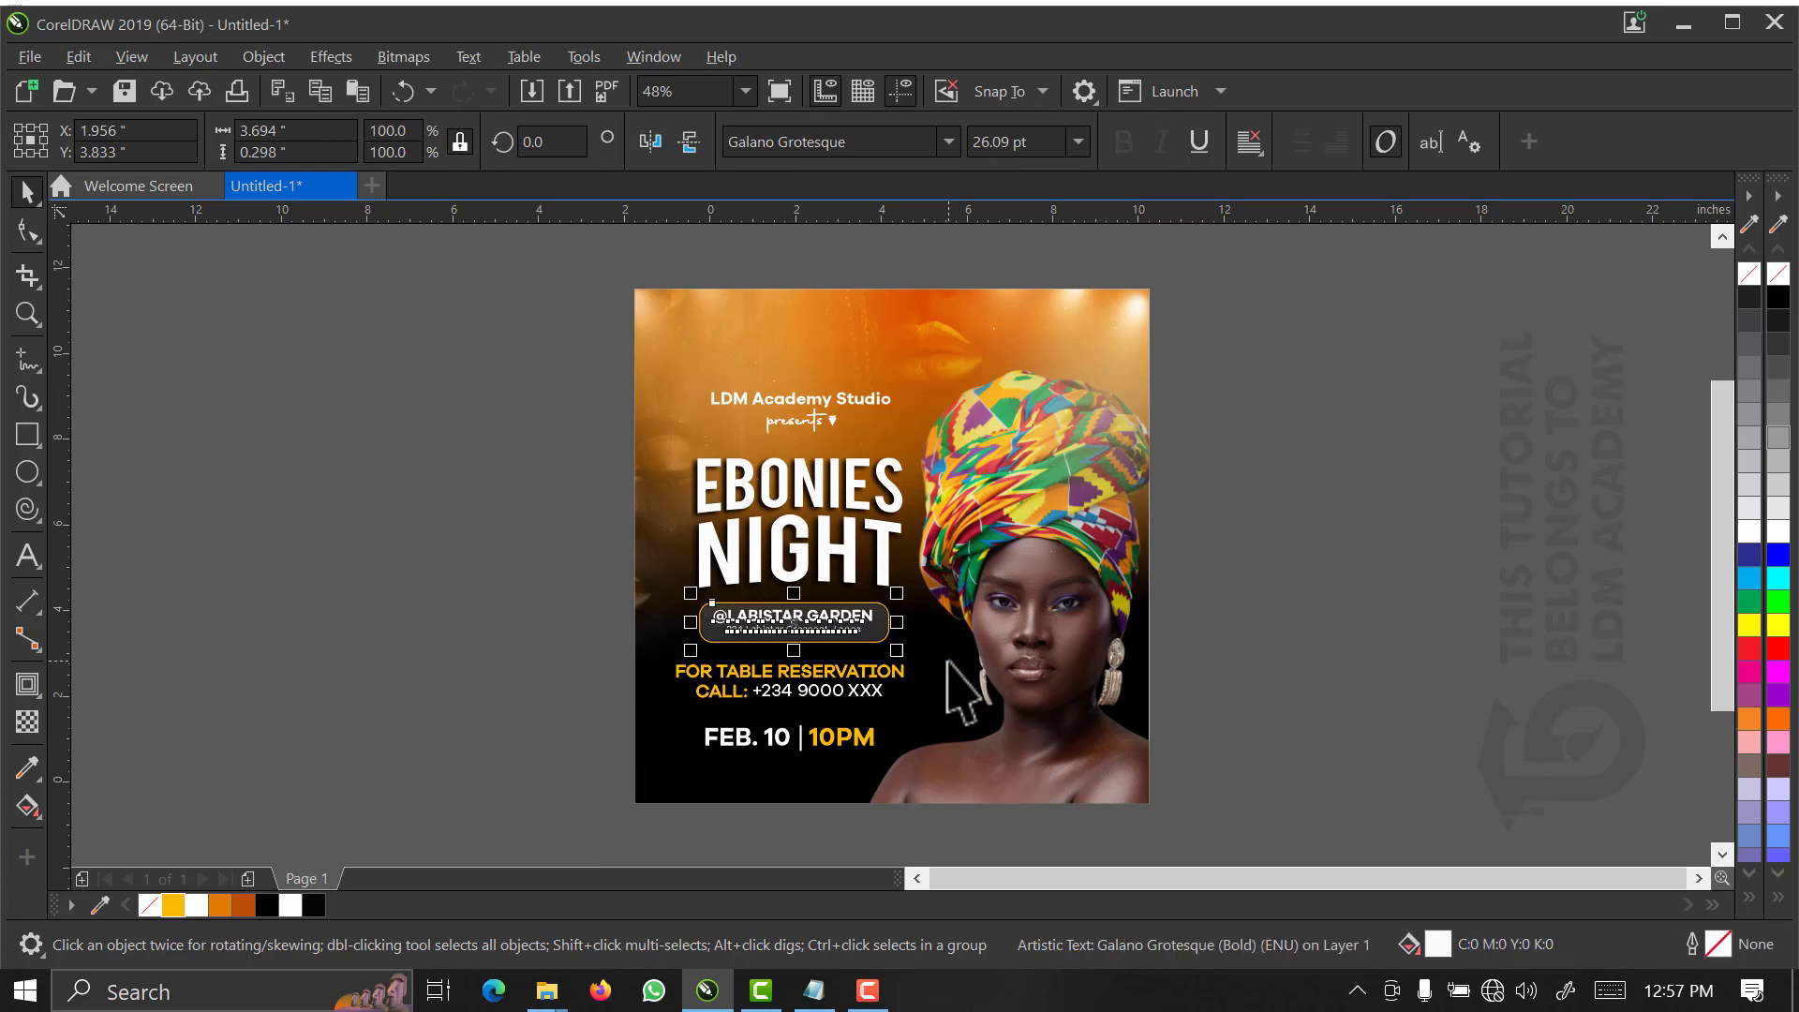
key("ctrl+g")
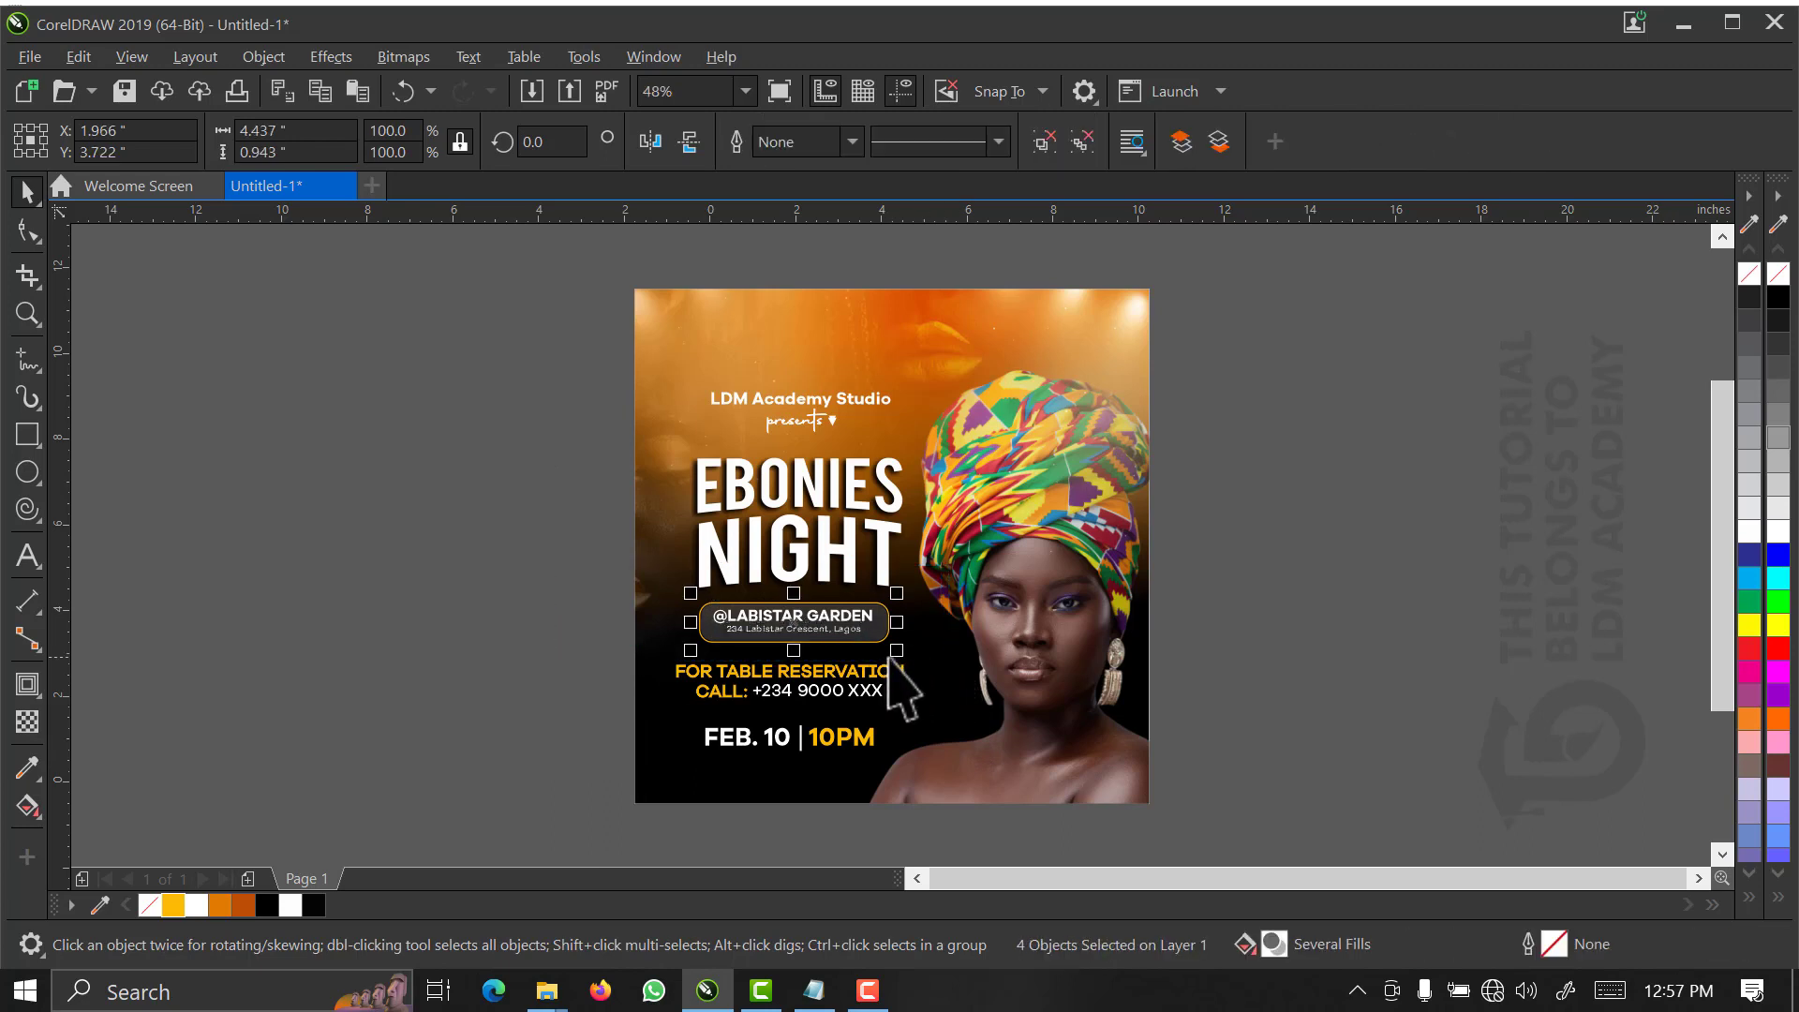
left_click_drag(896, 649, 916, 660)
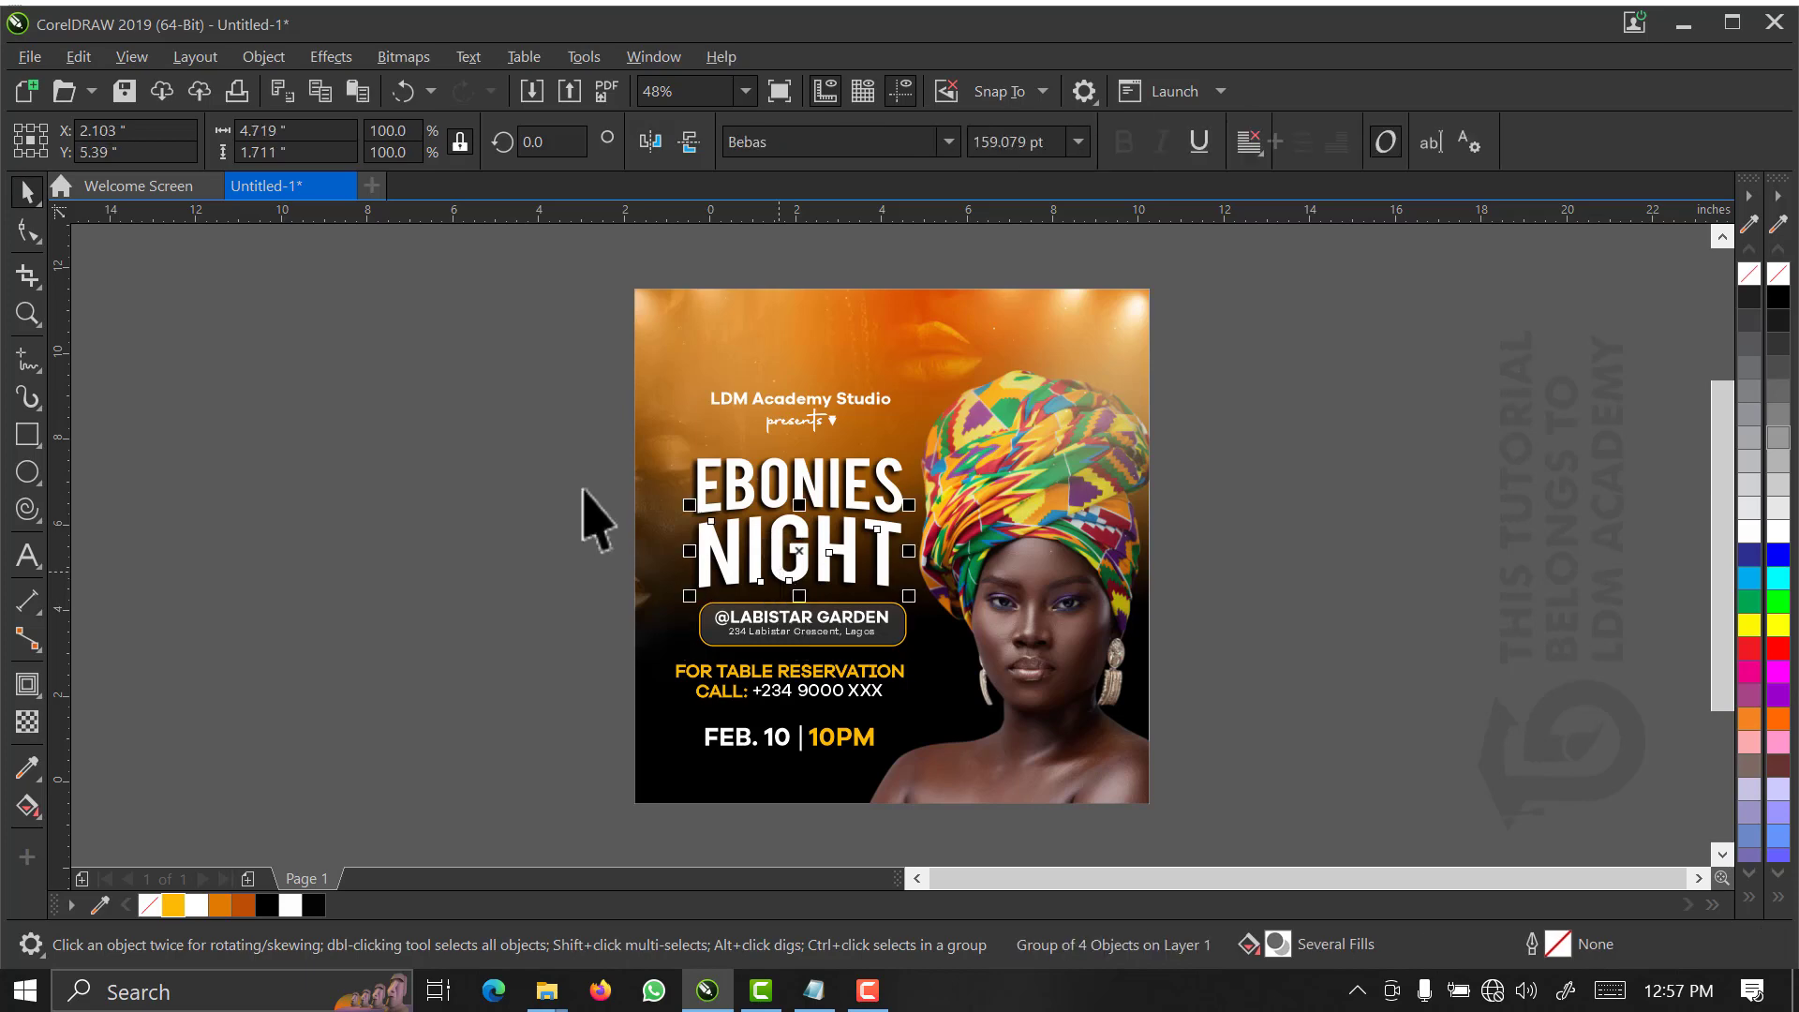
- Apply a vertical gradient fill to the NIGHT title, running from yellow at the base to white above
key("F2")
left_click_drag(650, 699, 598, 754)
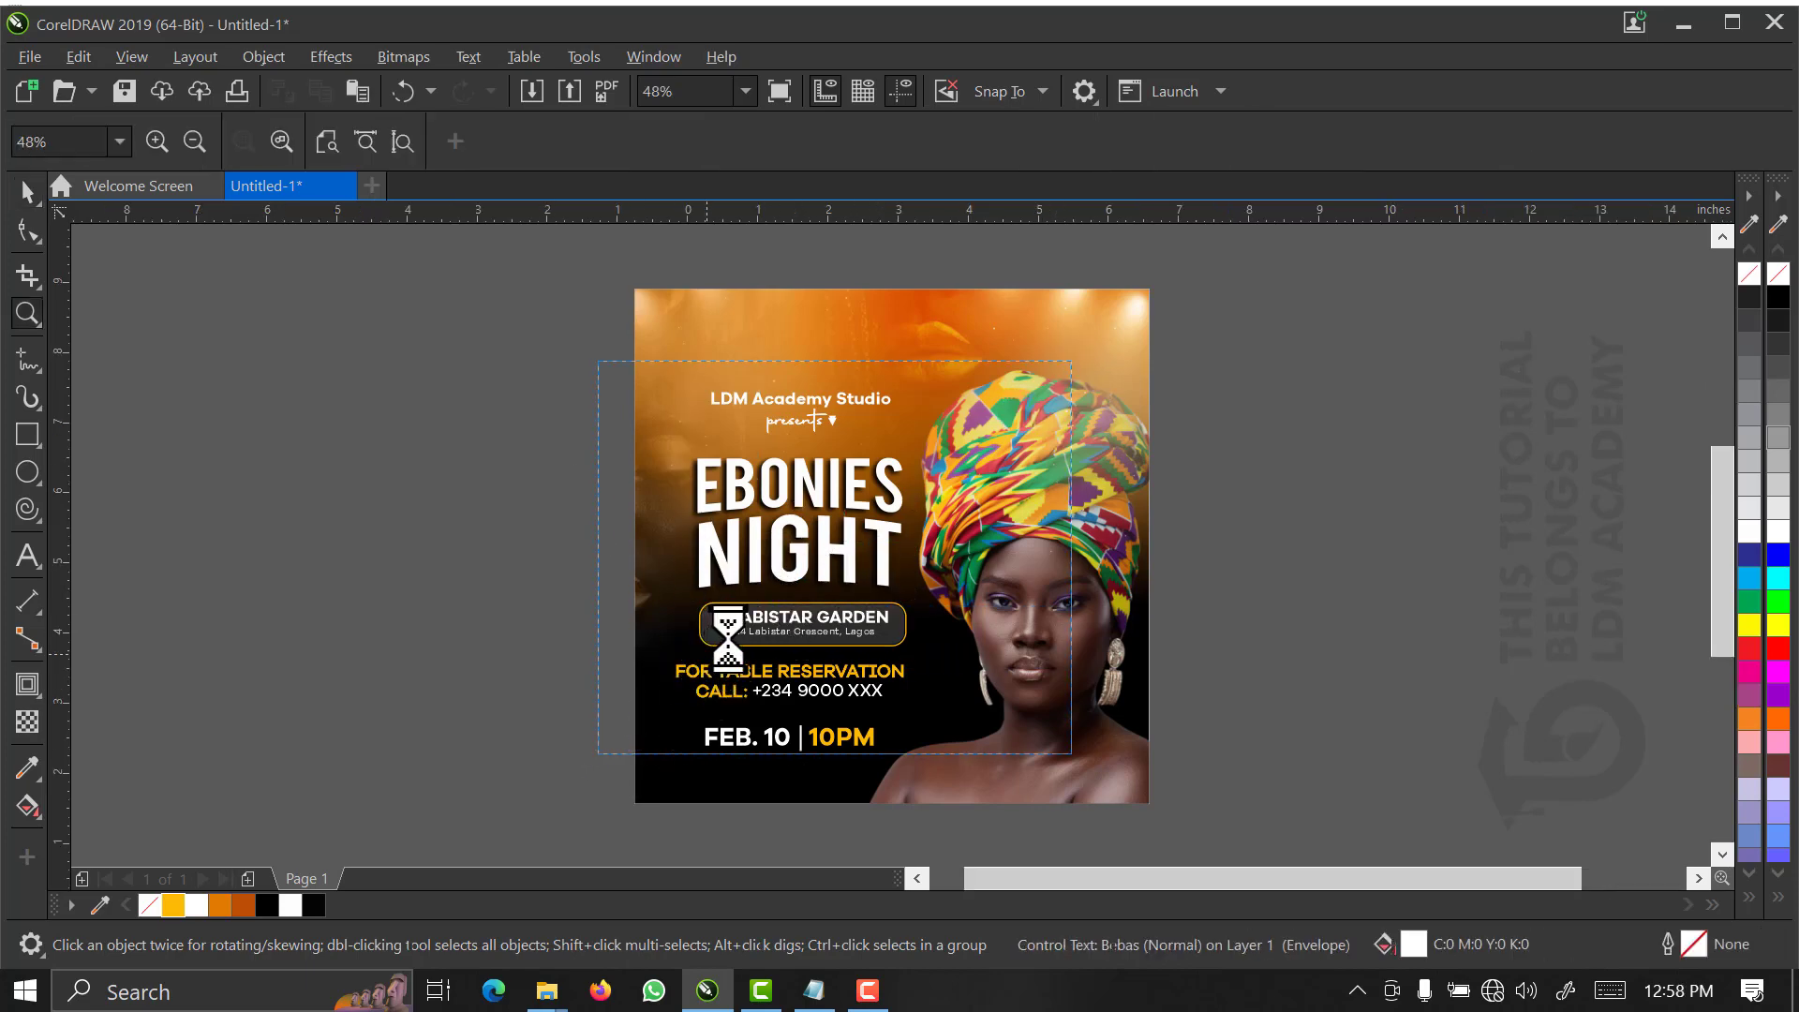
left_click(798, 574)
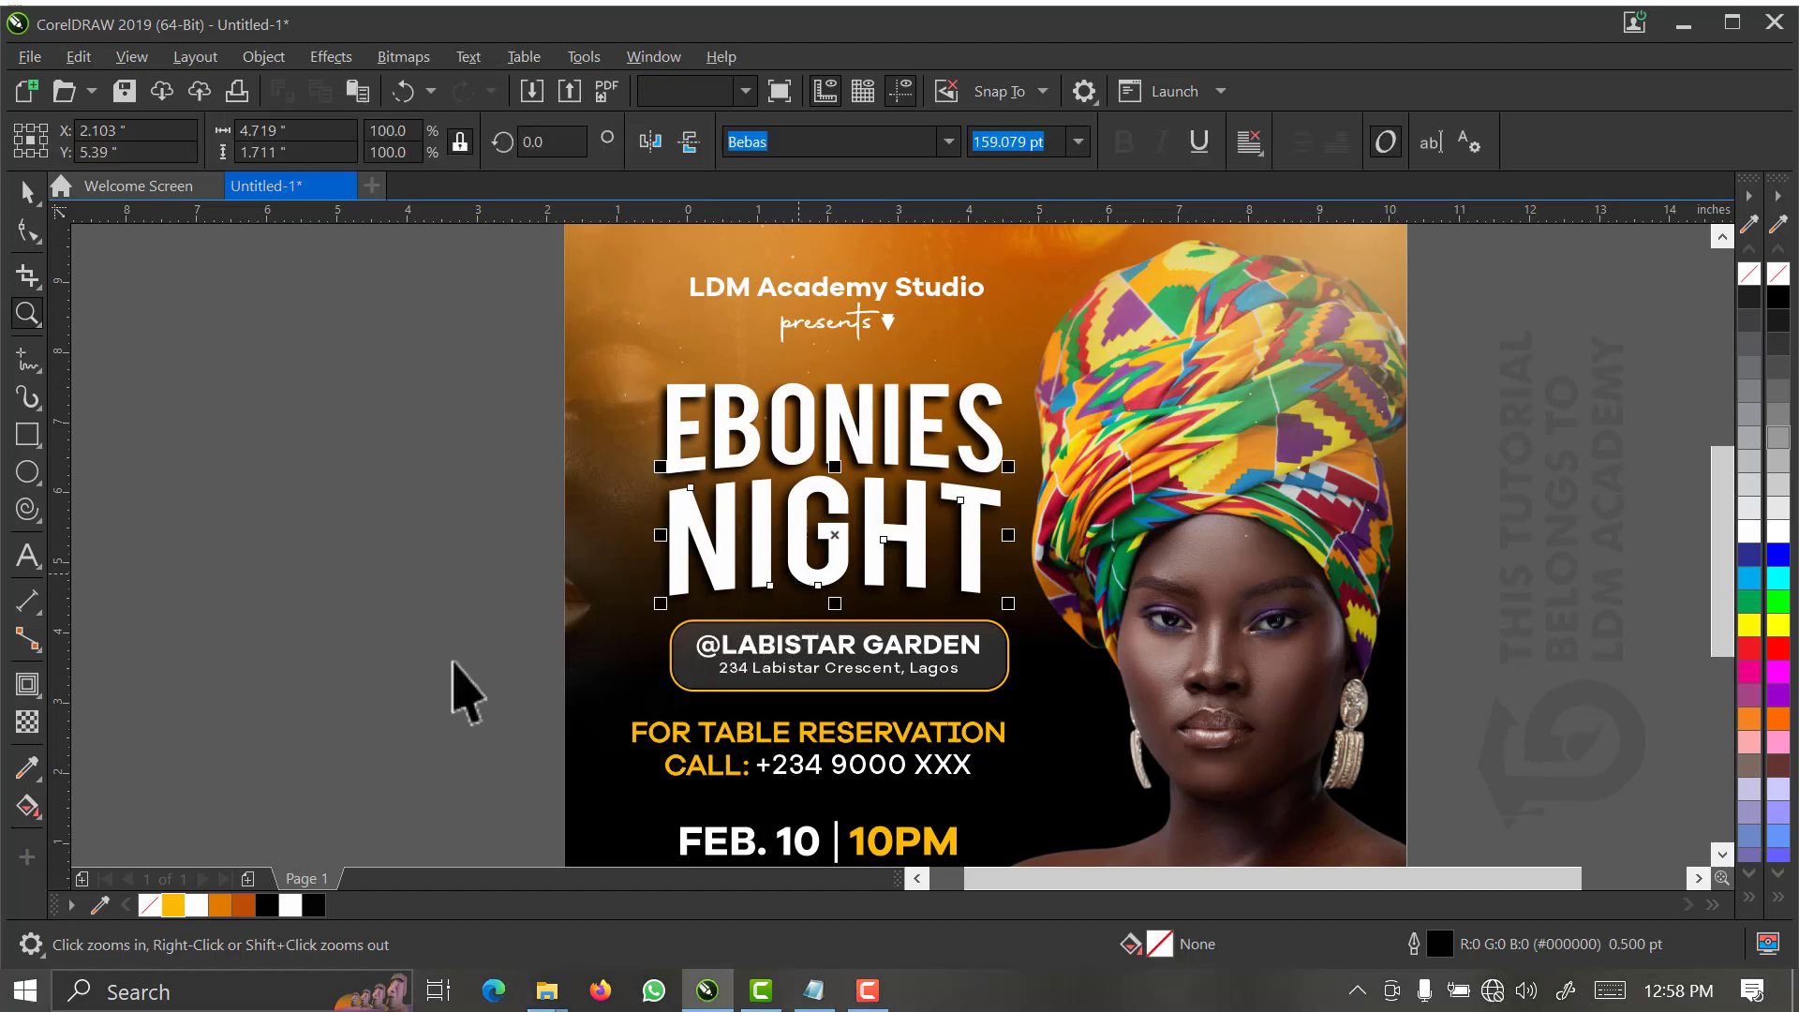
key("space")
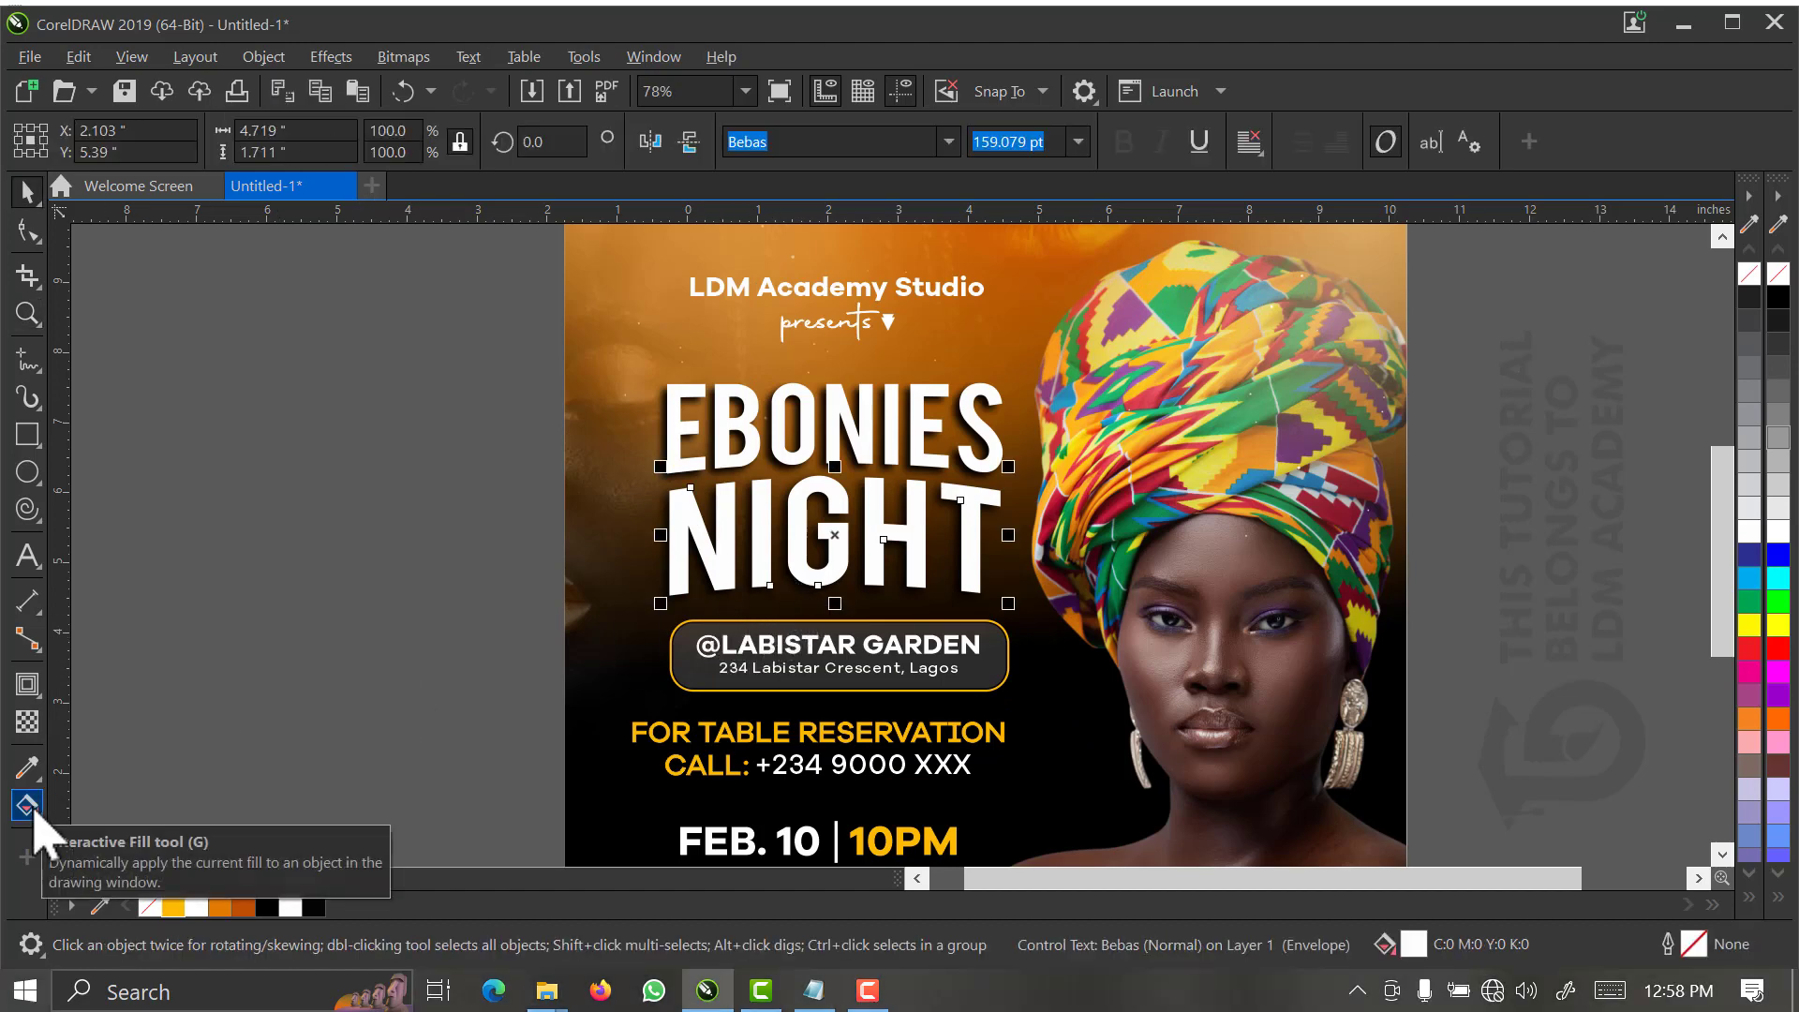
left_click(33, 812)
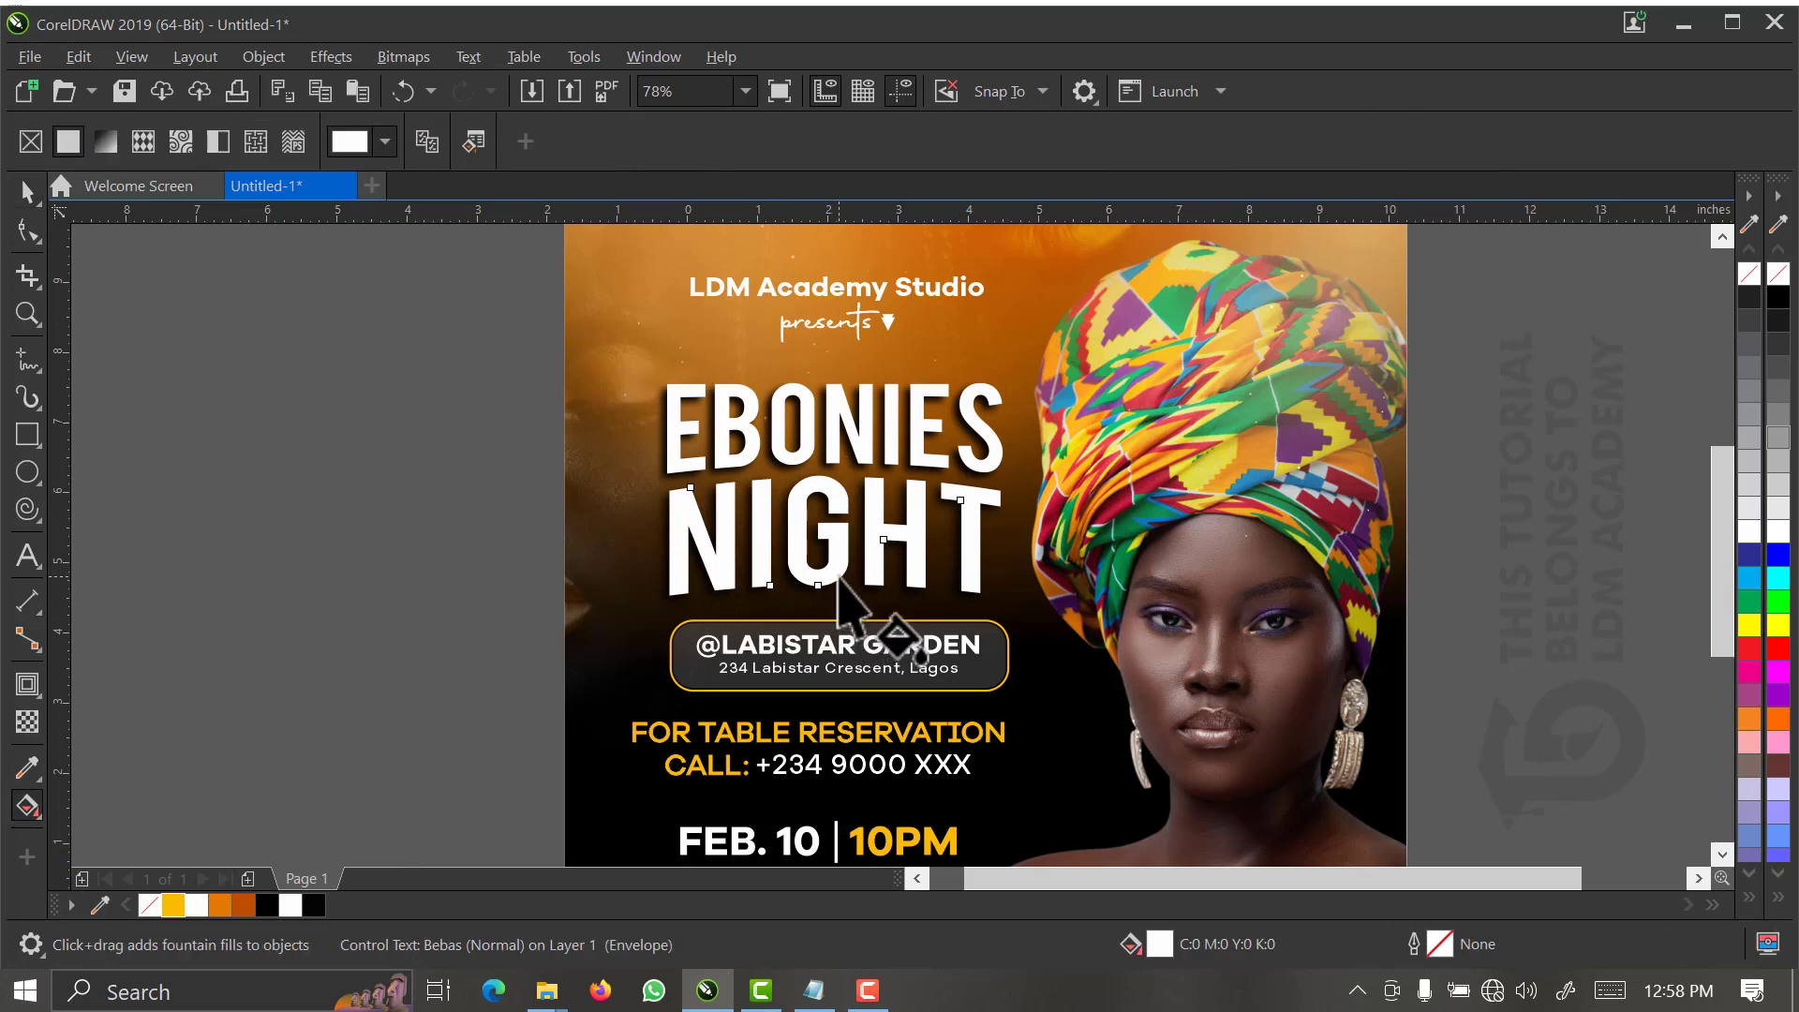
left_click_drag(839, 574, 825, 465)
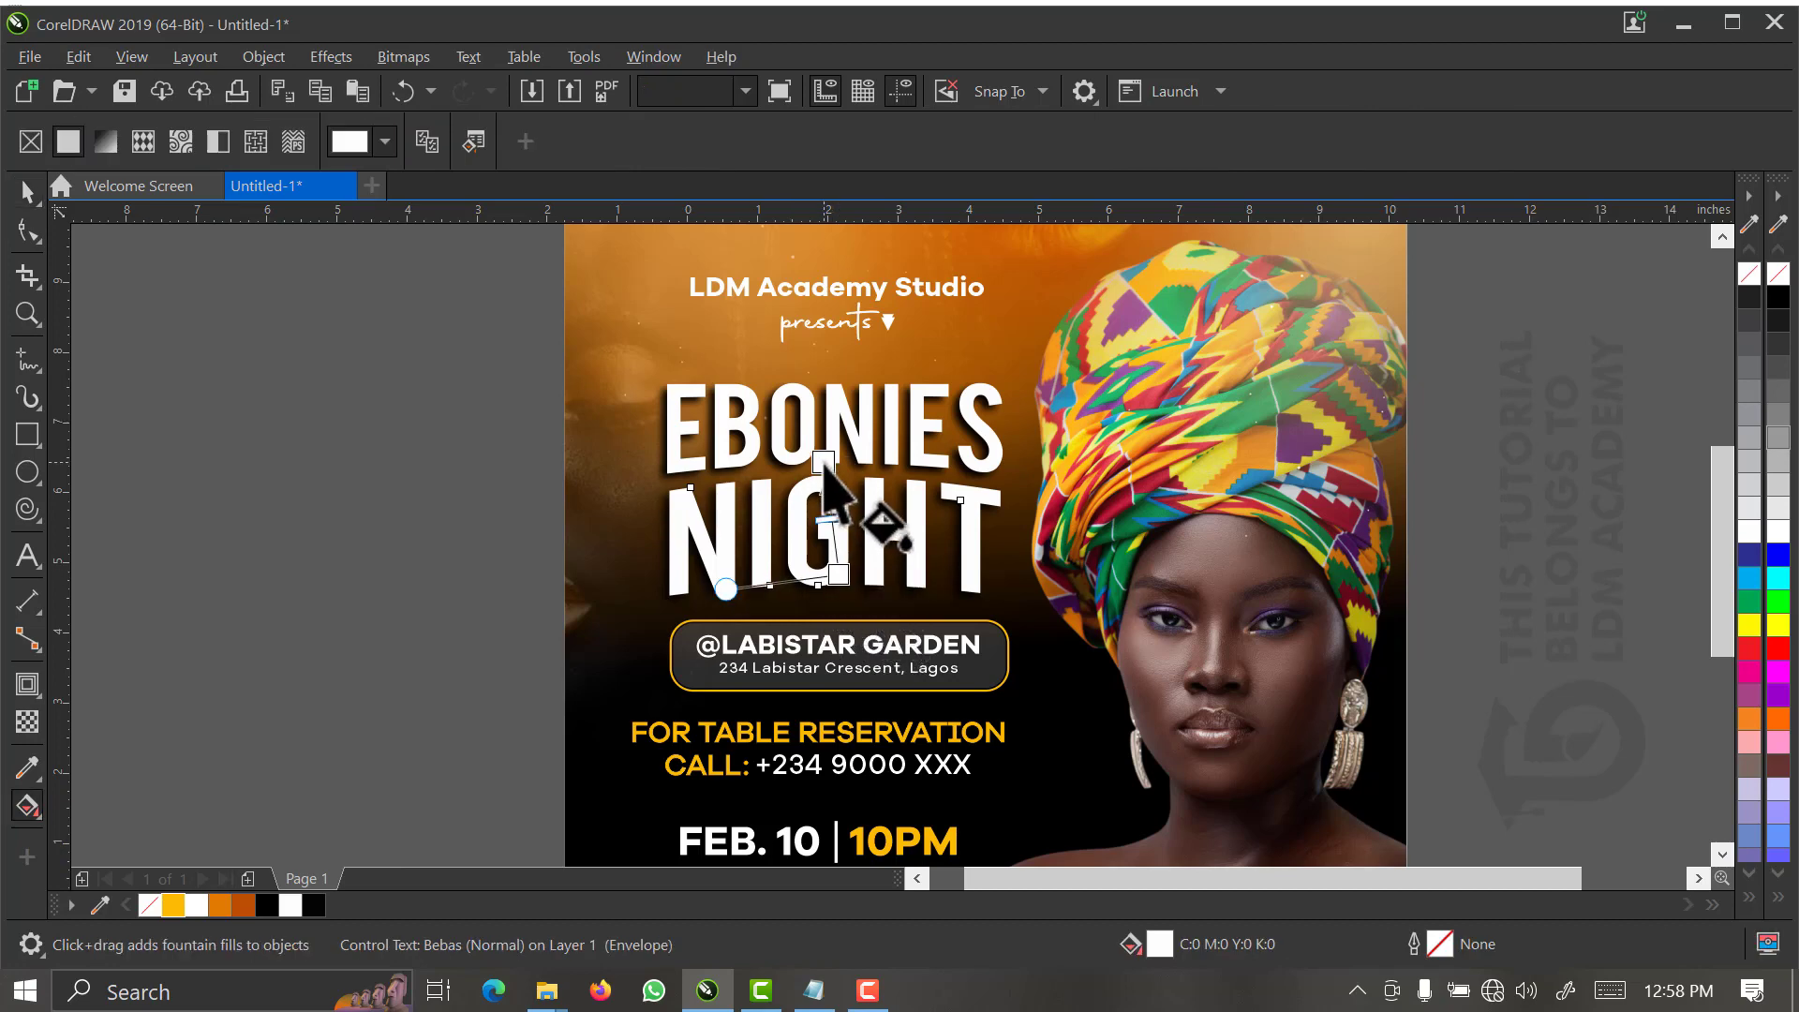
left_click(840, 581)
left_click(840, 573)
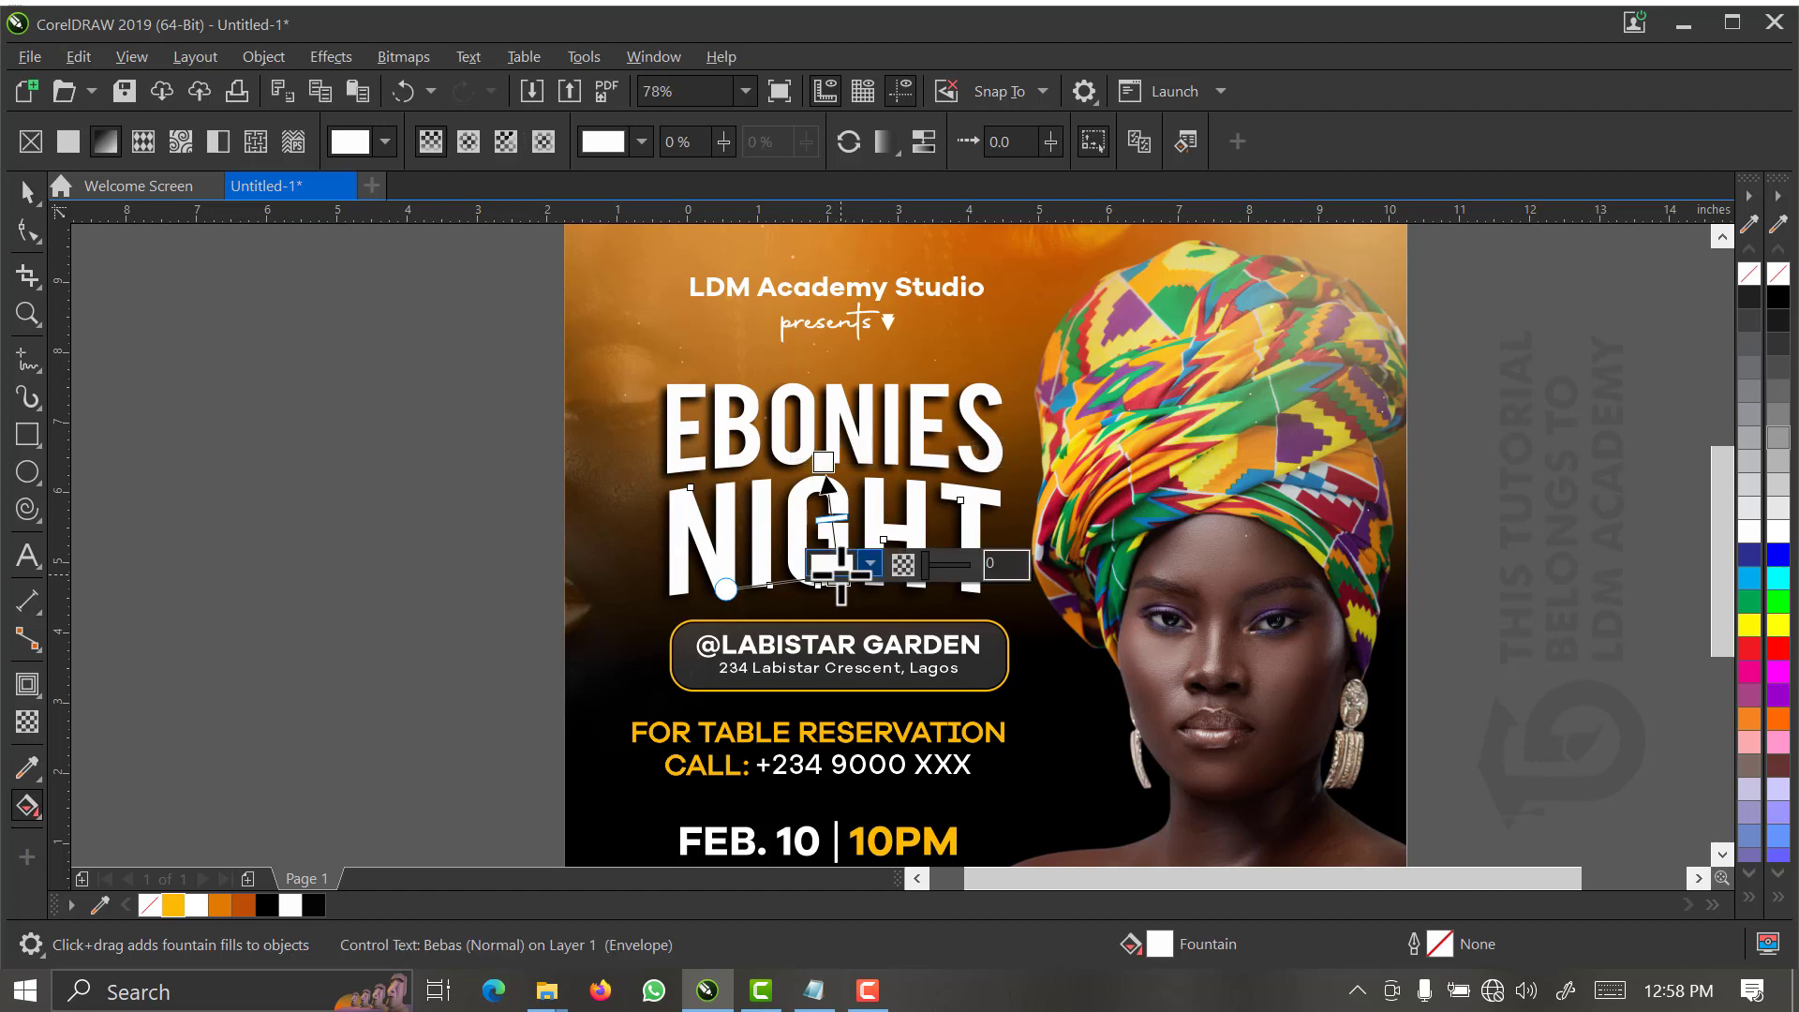
left_click_drag(173, 905, 839, 534)
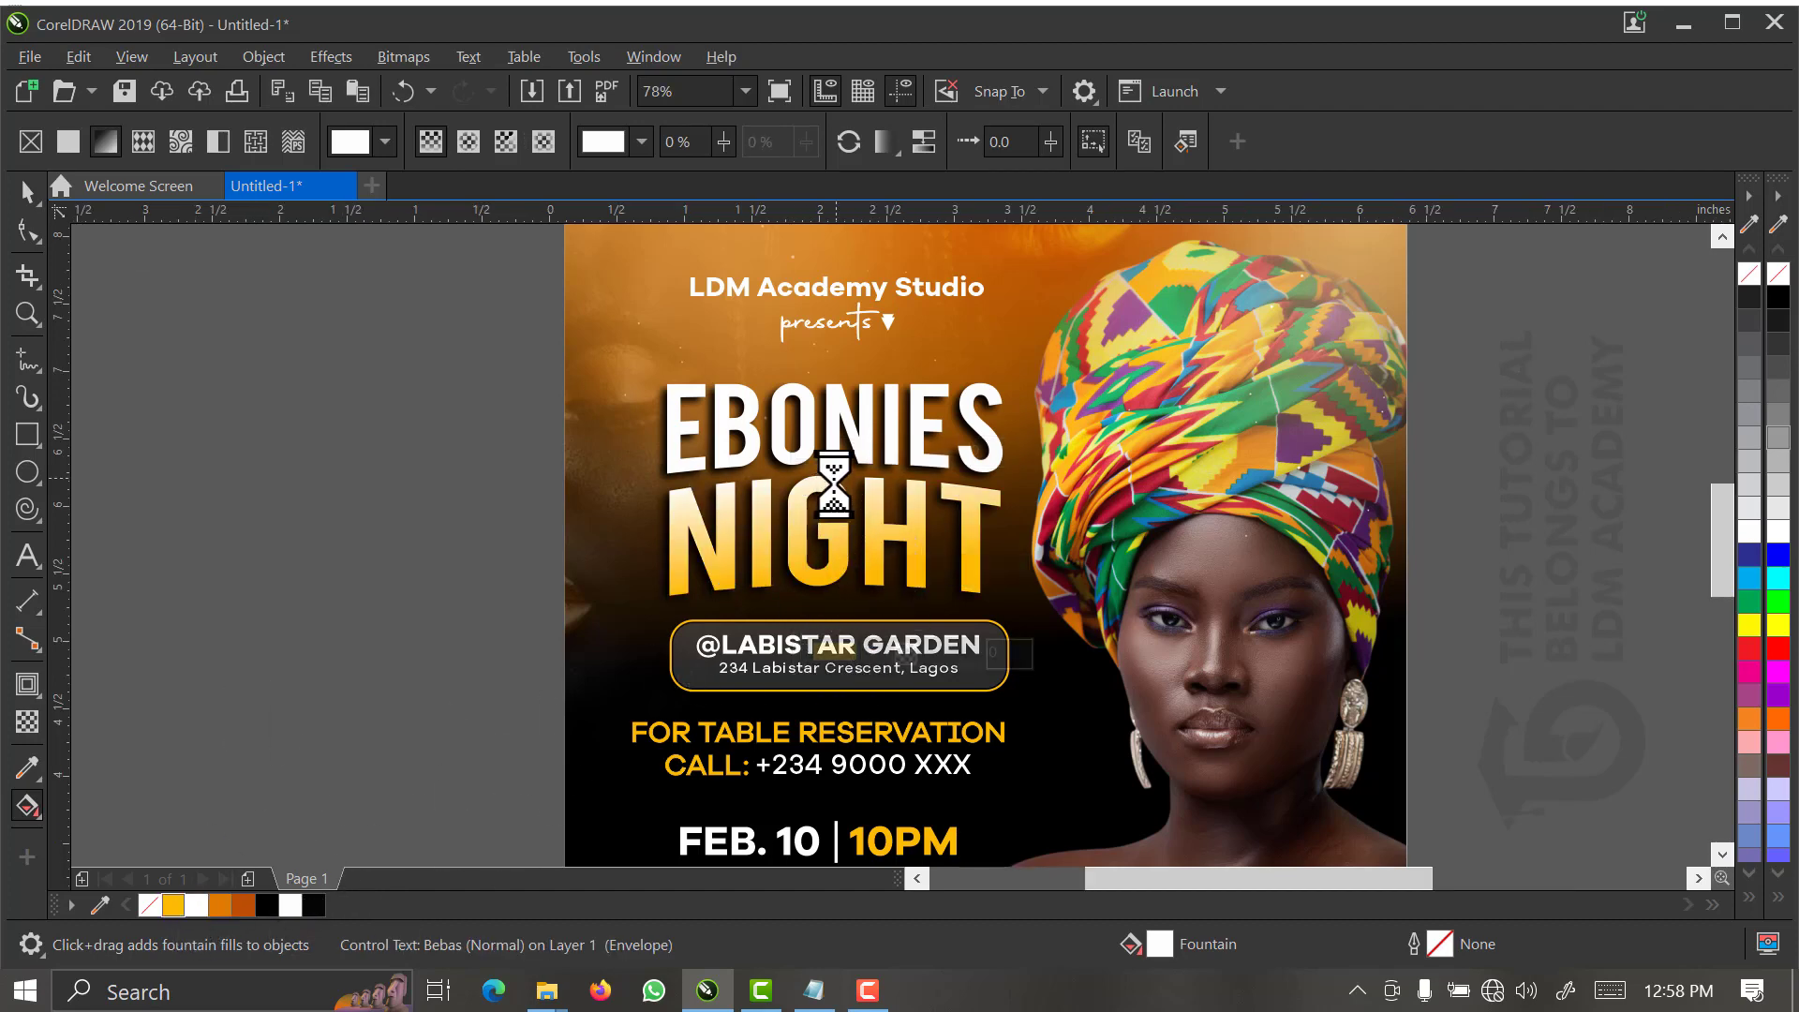
- Shorten the NIGHT title's gradient by lowering its white end to the upper part of the letters
scroll(812, 452, "up", 2)
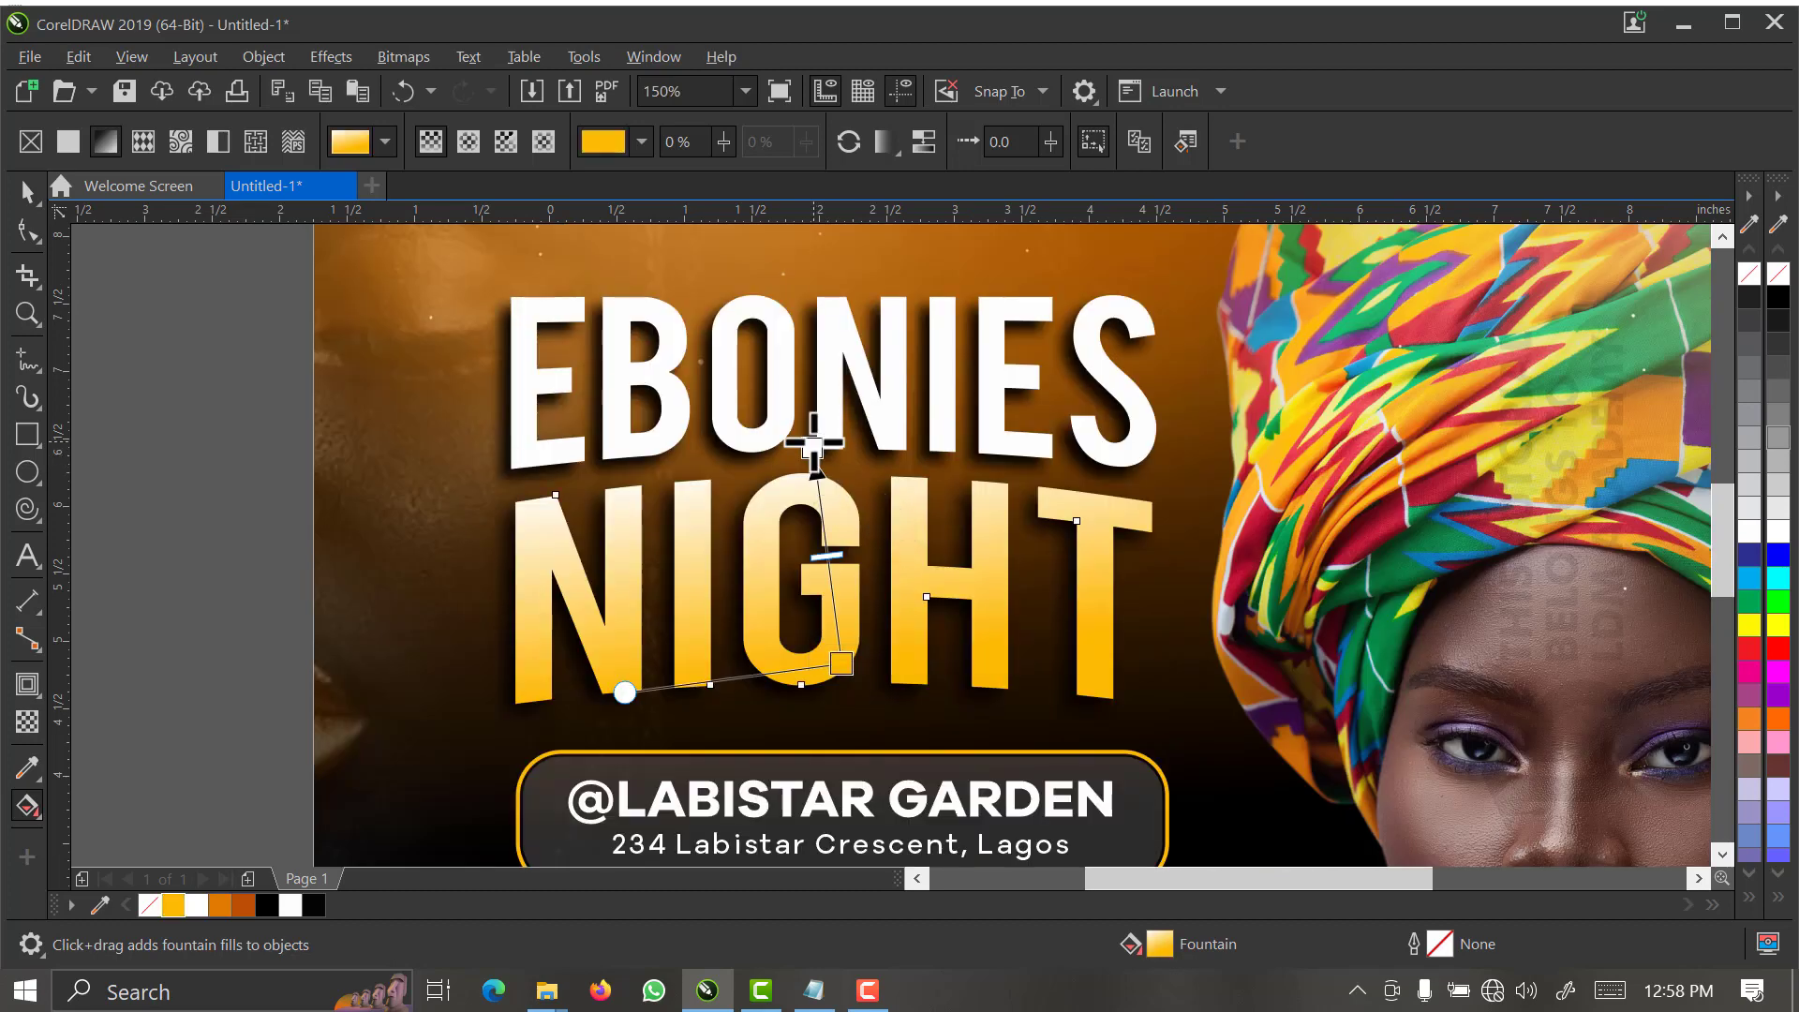
left_click_drag(817, 479, 824, 507)
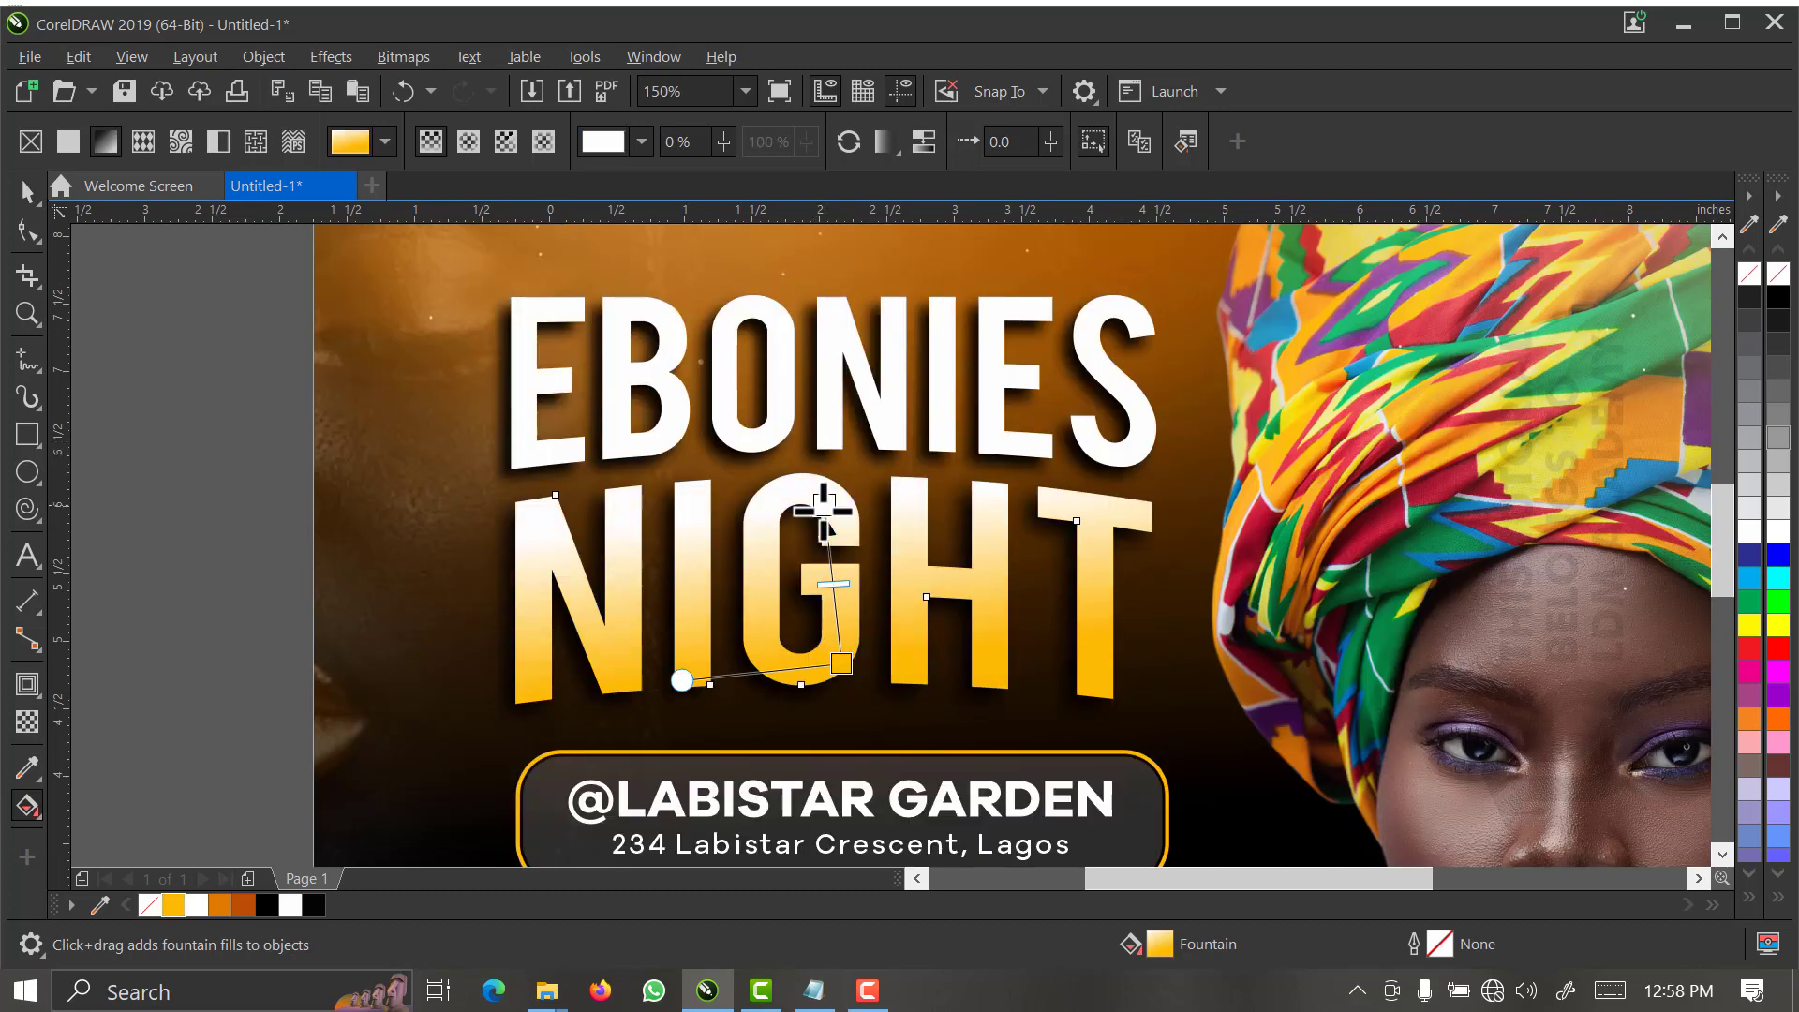
left_click(824, 510)
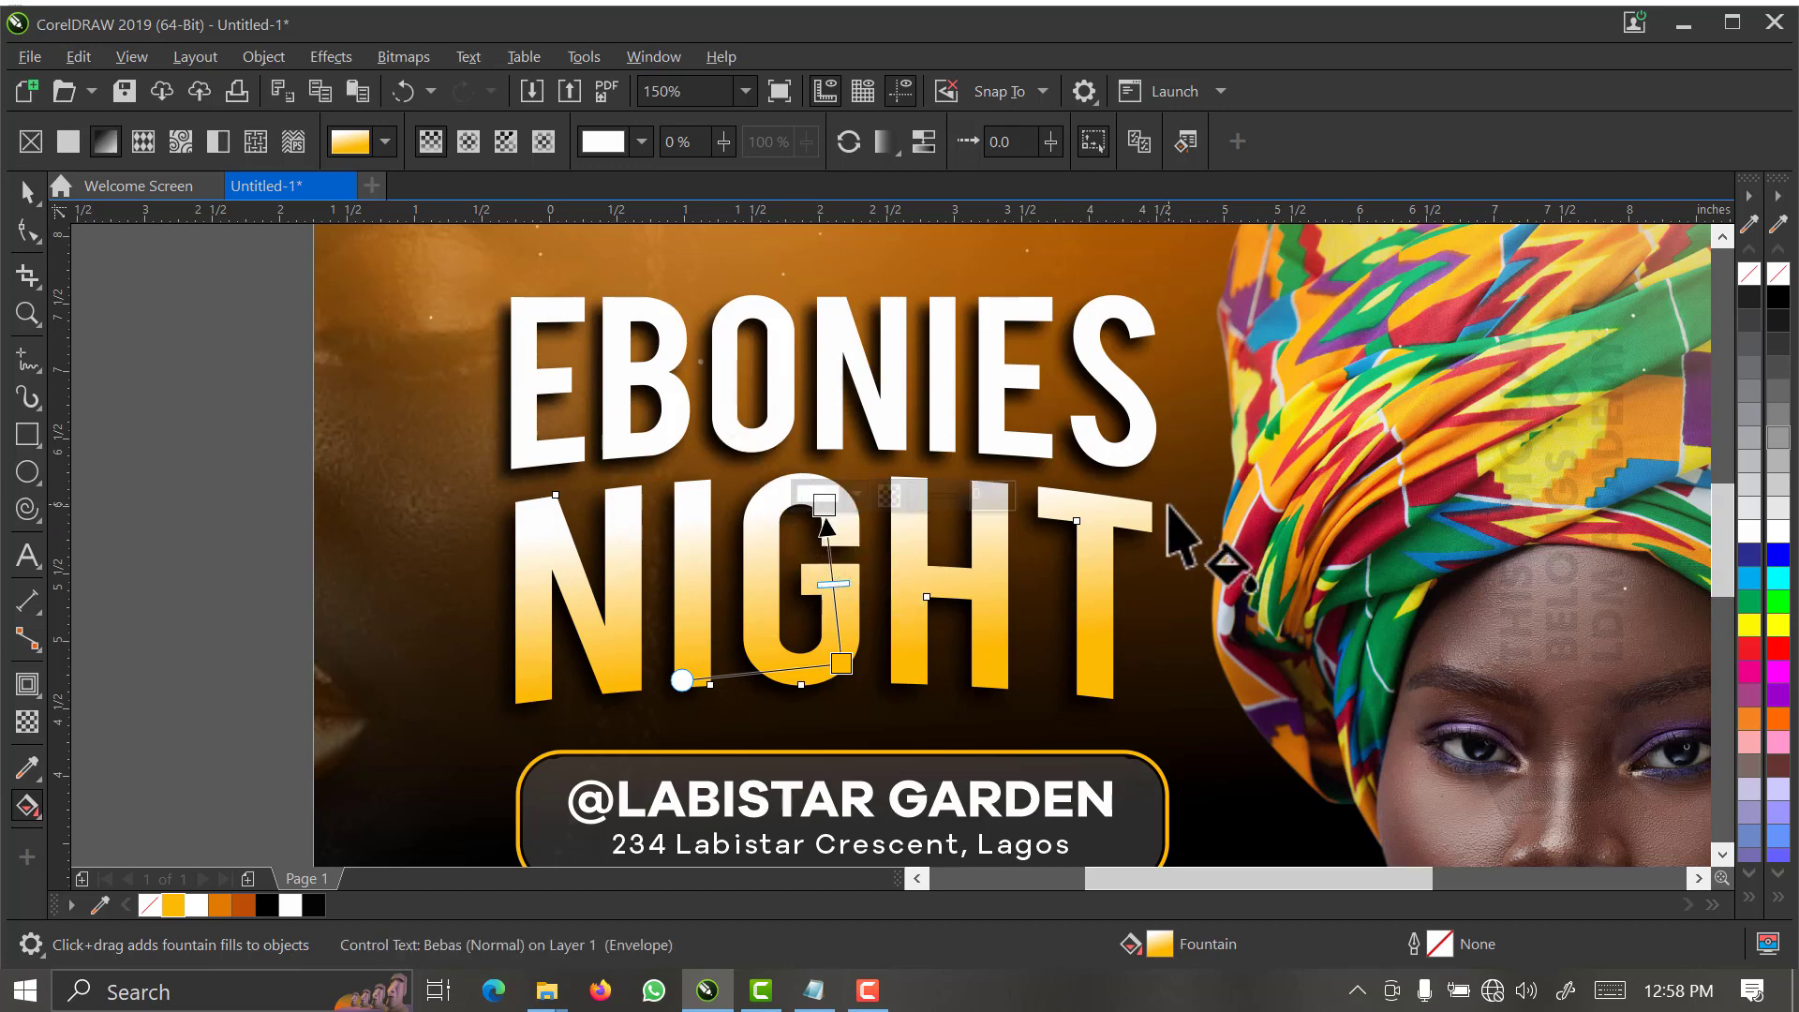
left_click_drag(823, 507, 834, 531)
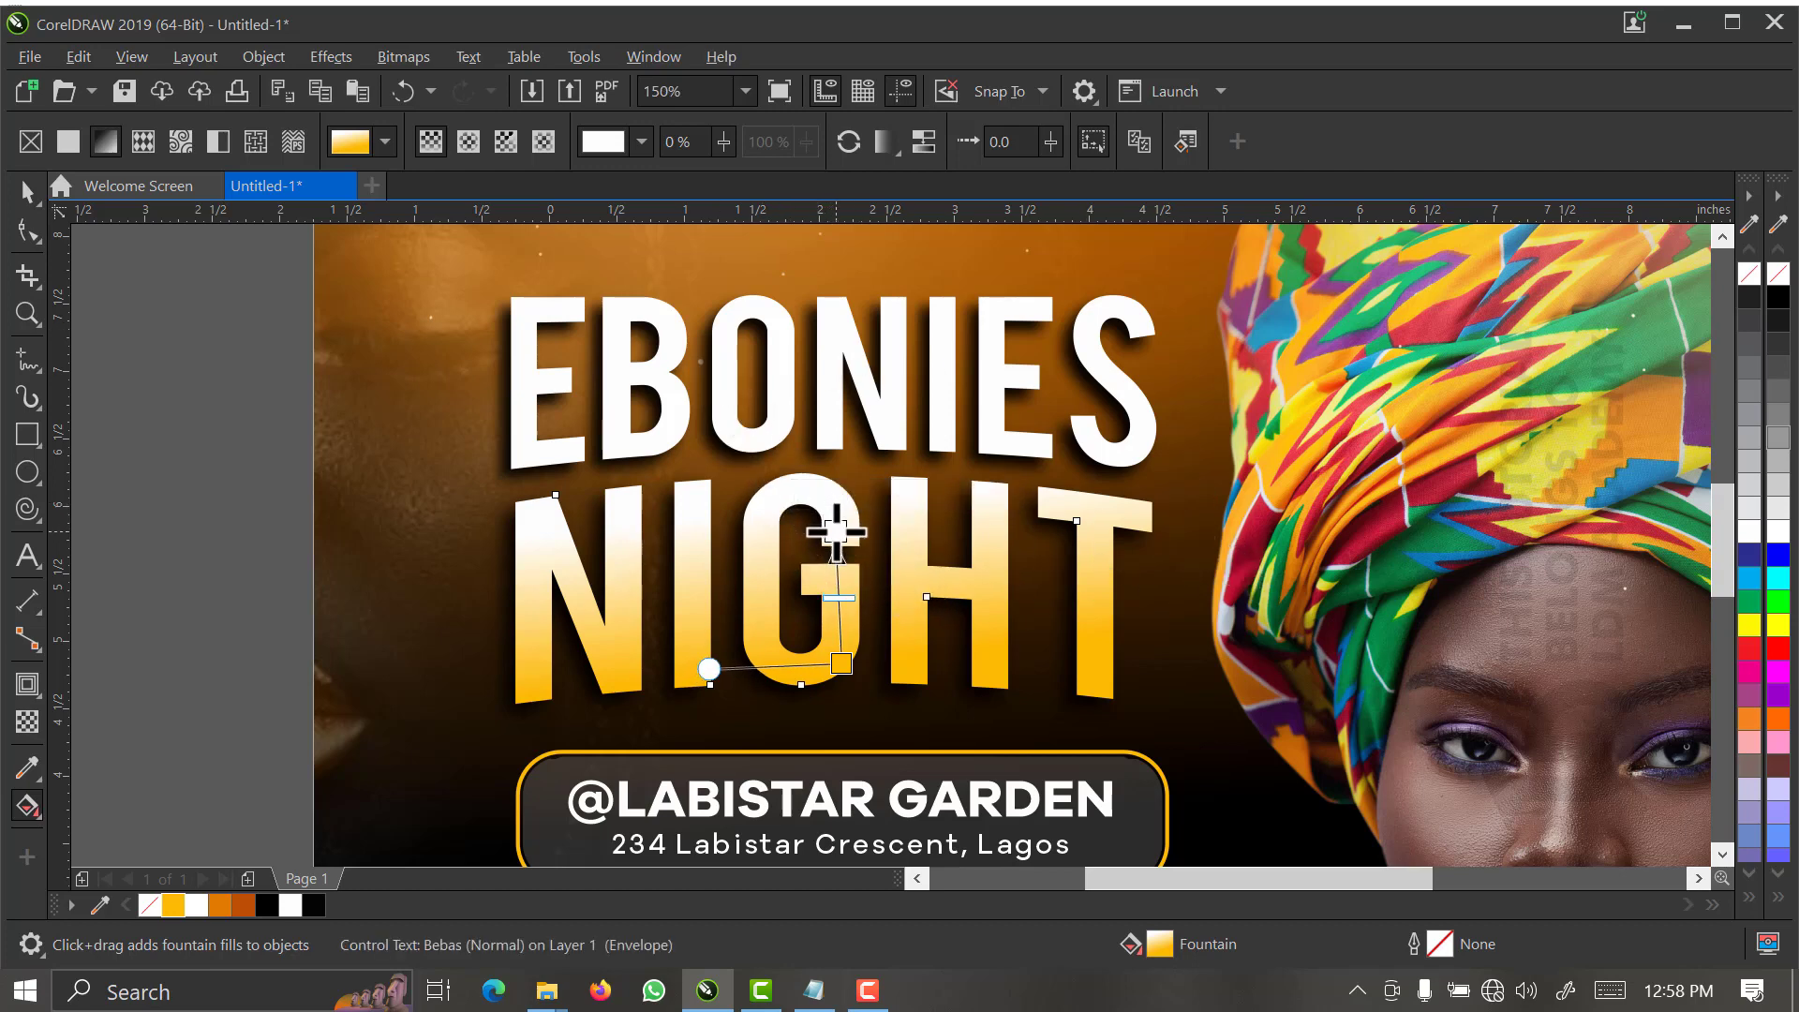
key("space")
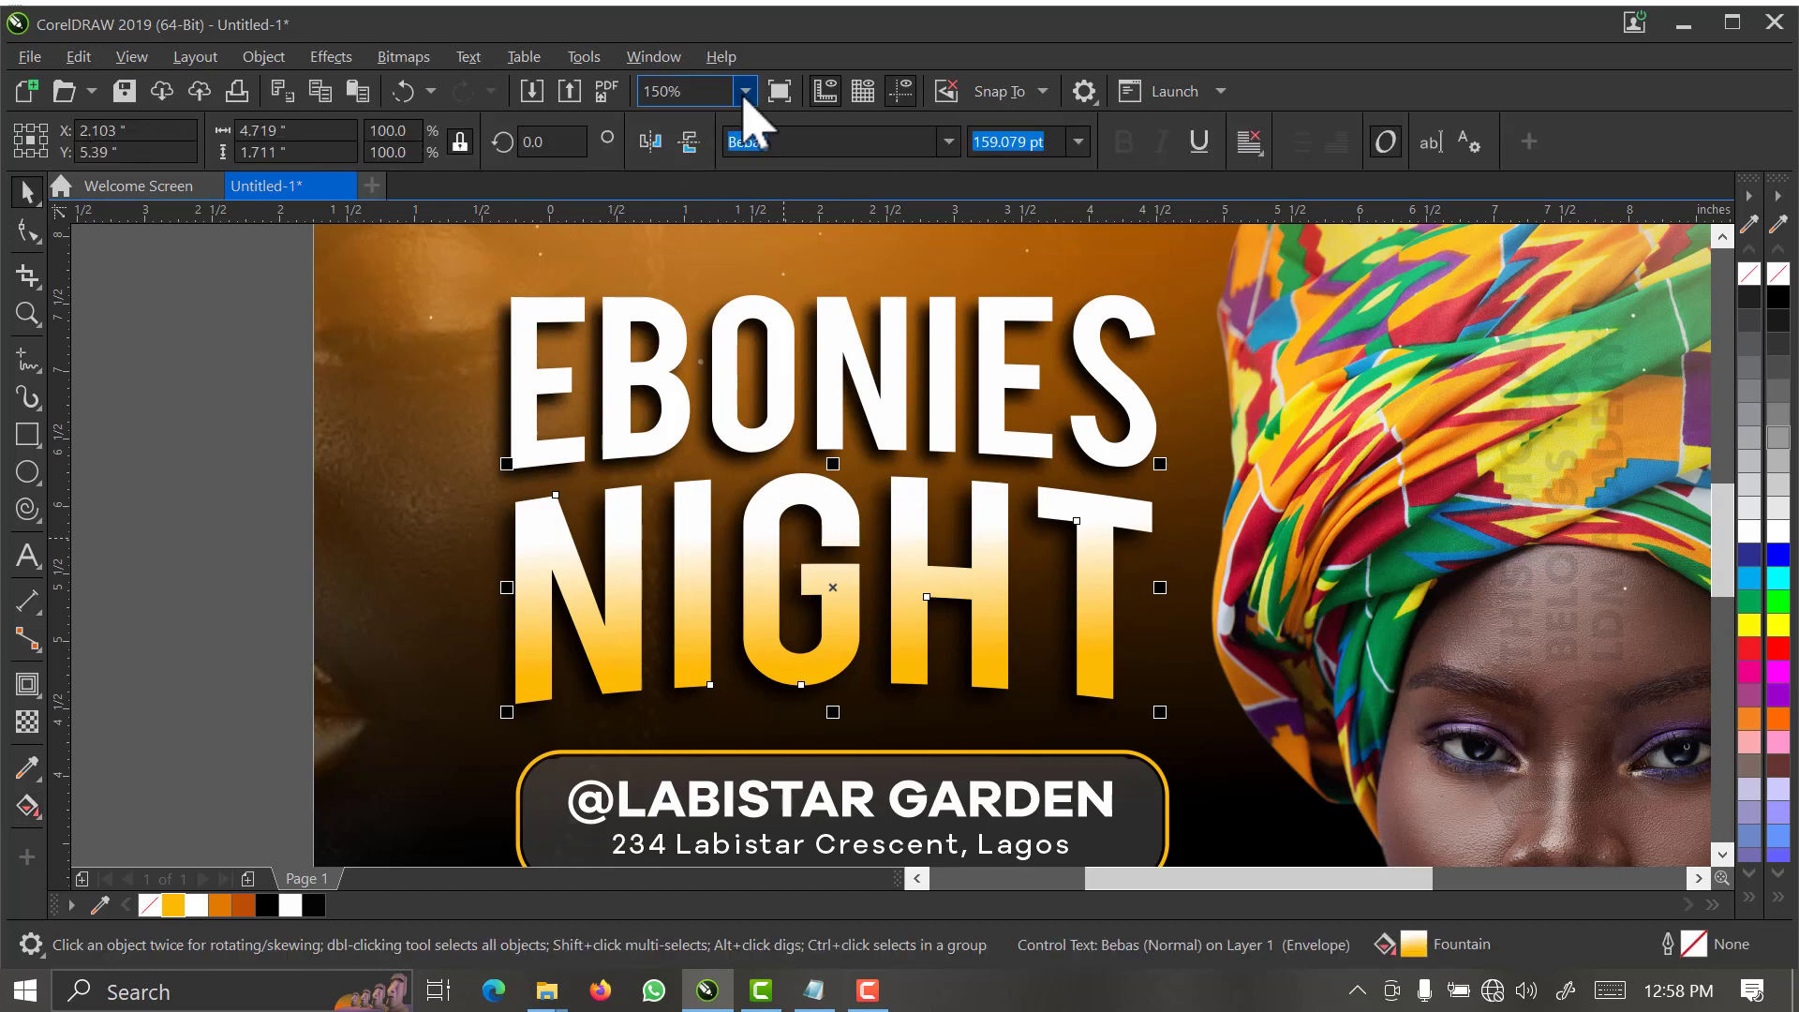
left_click(745, 90)
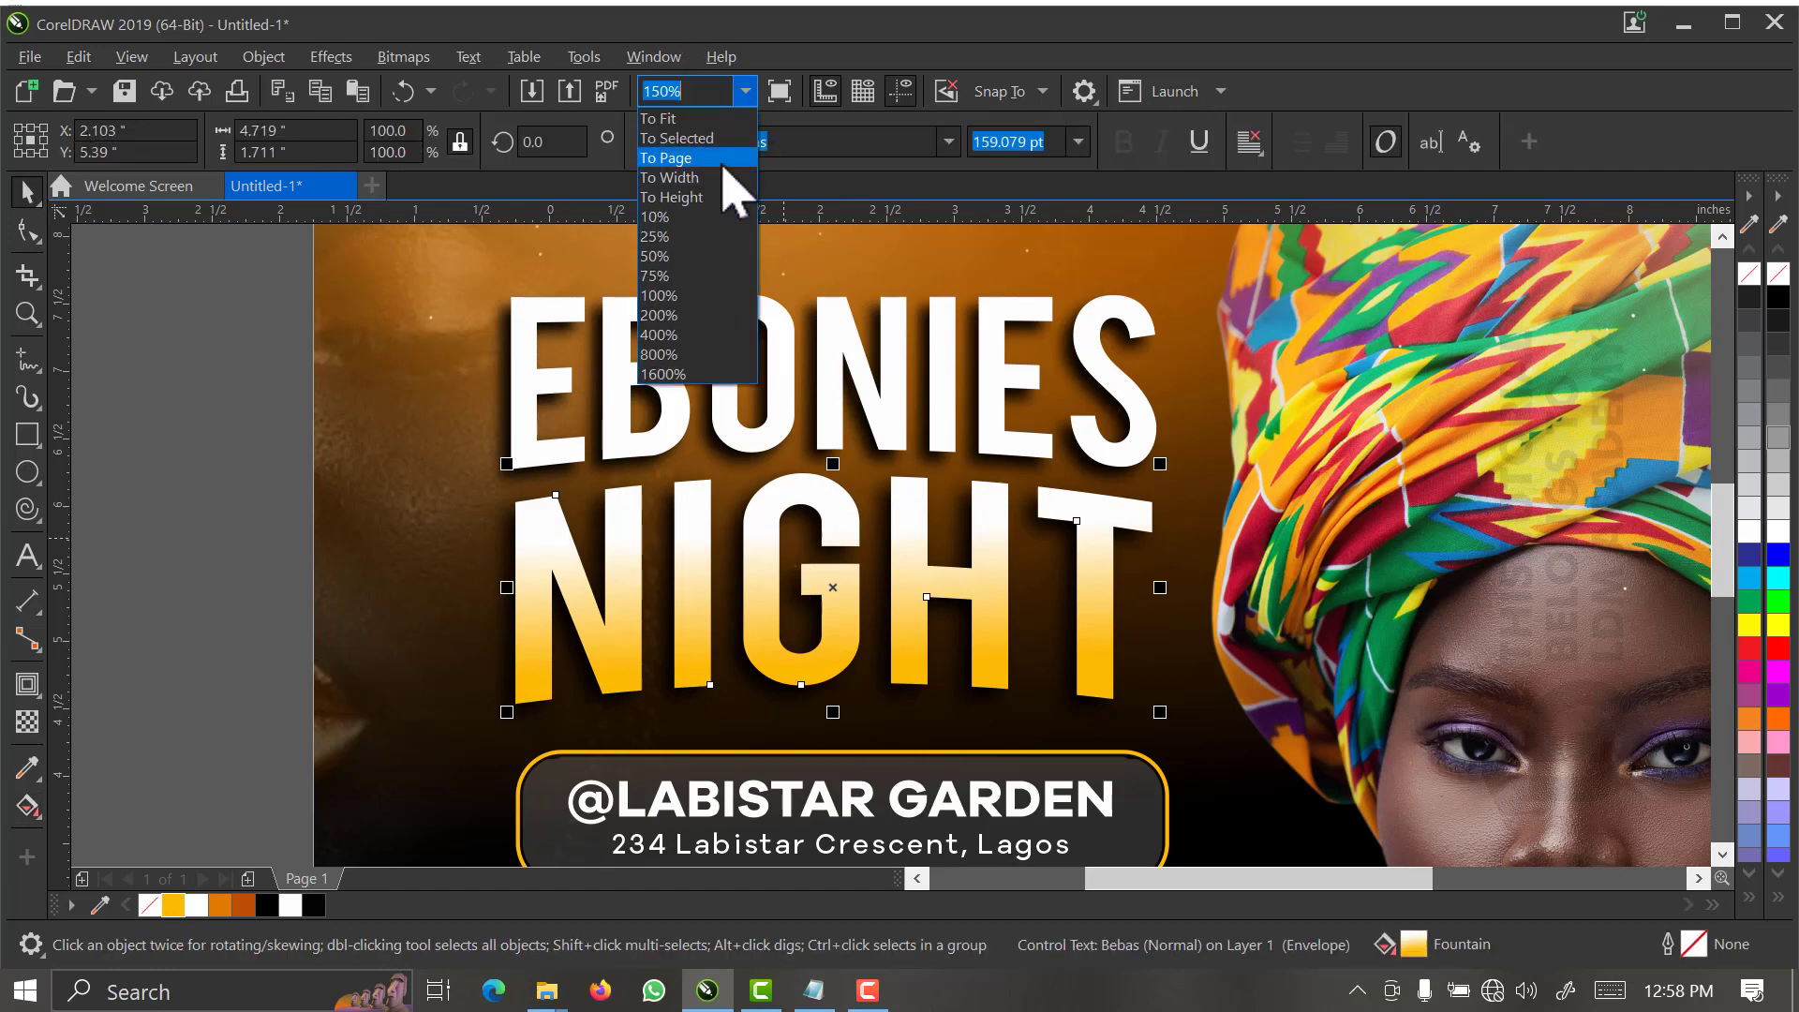
left_click(704, 157)
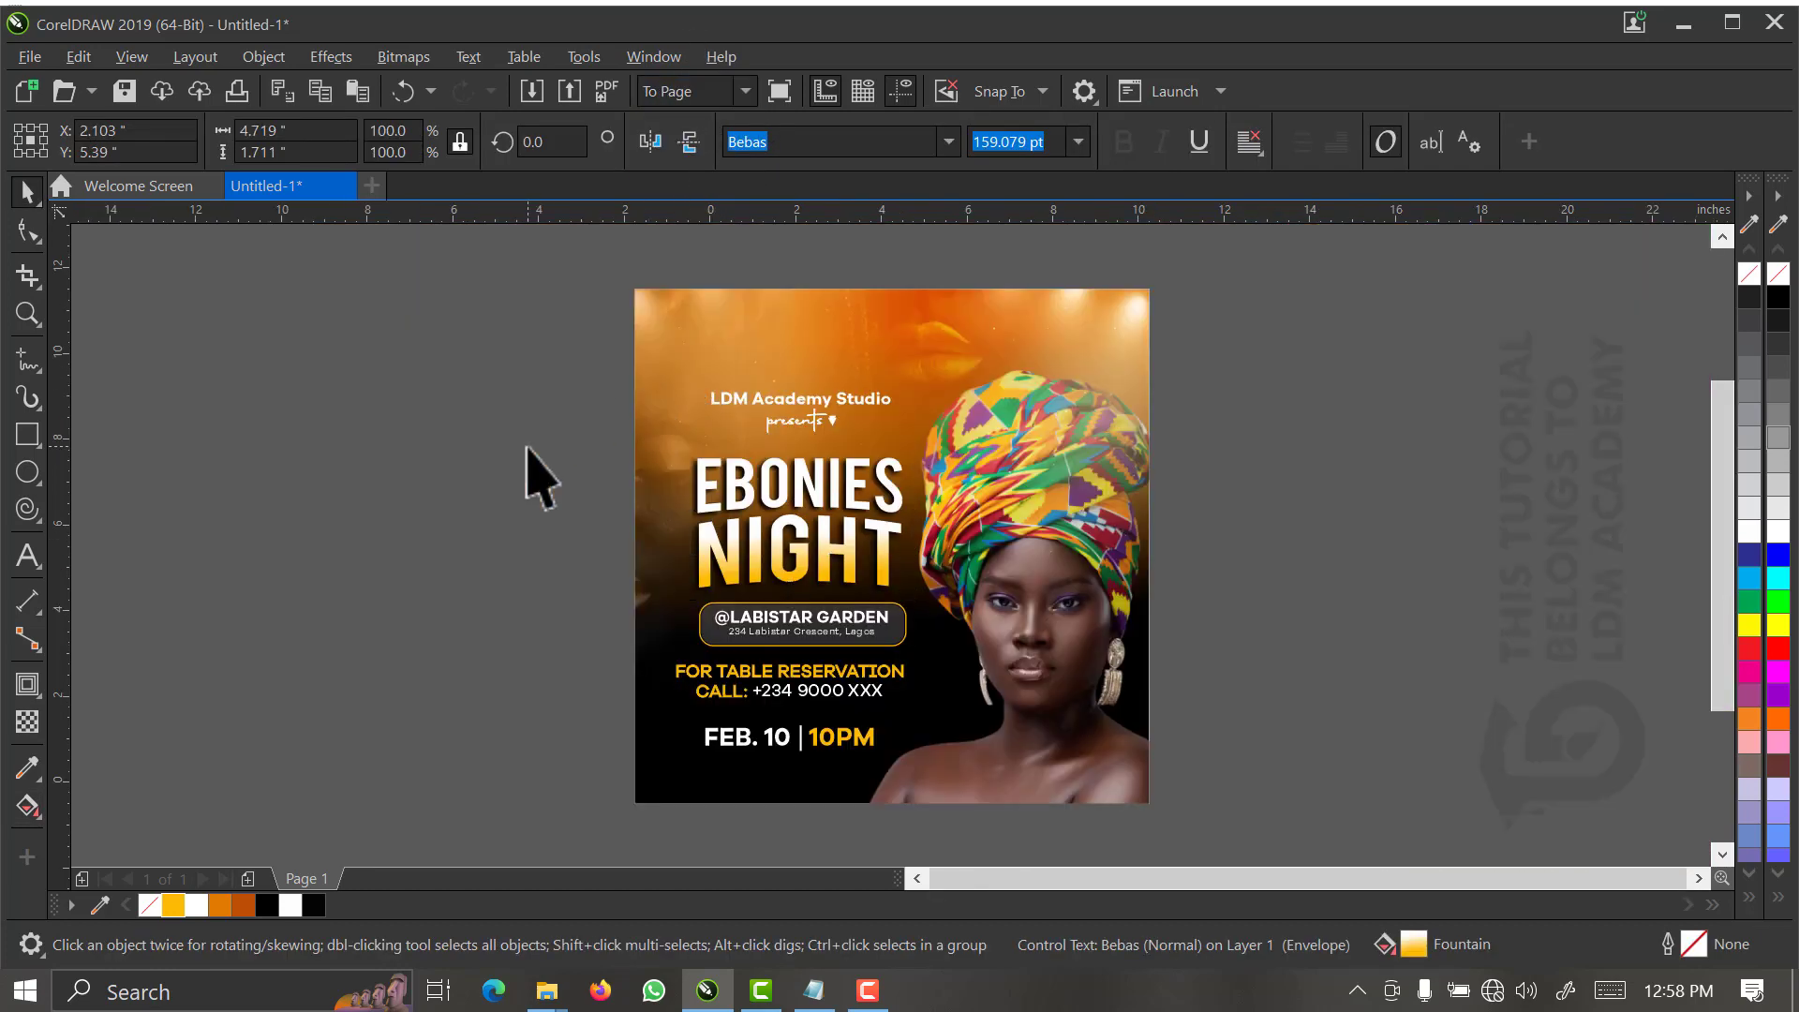
- Align all the flyer's text blocks on a common vertical centre line and group them
left_click(538, 391)
left_click_drag(556, 341, 995, 796)
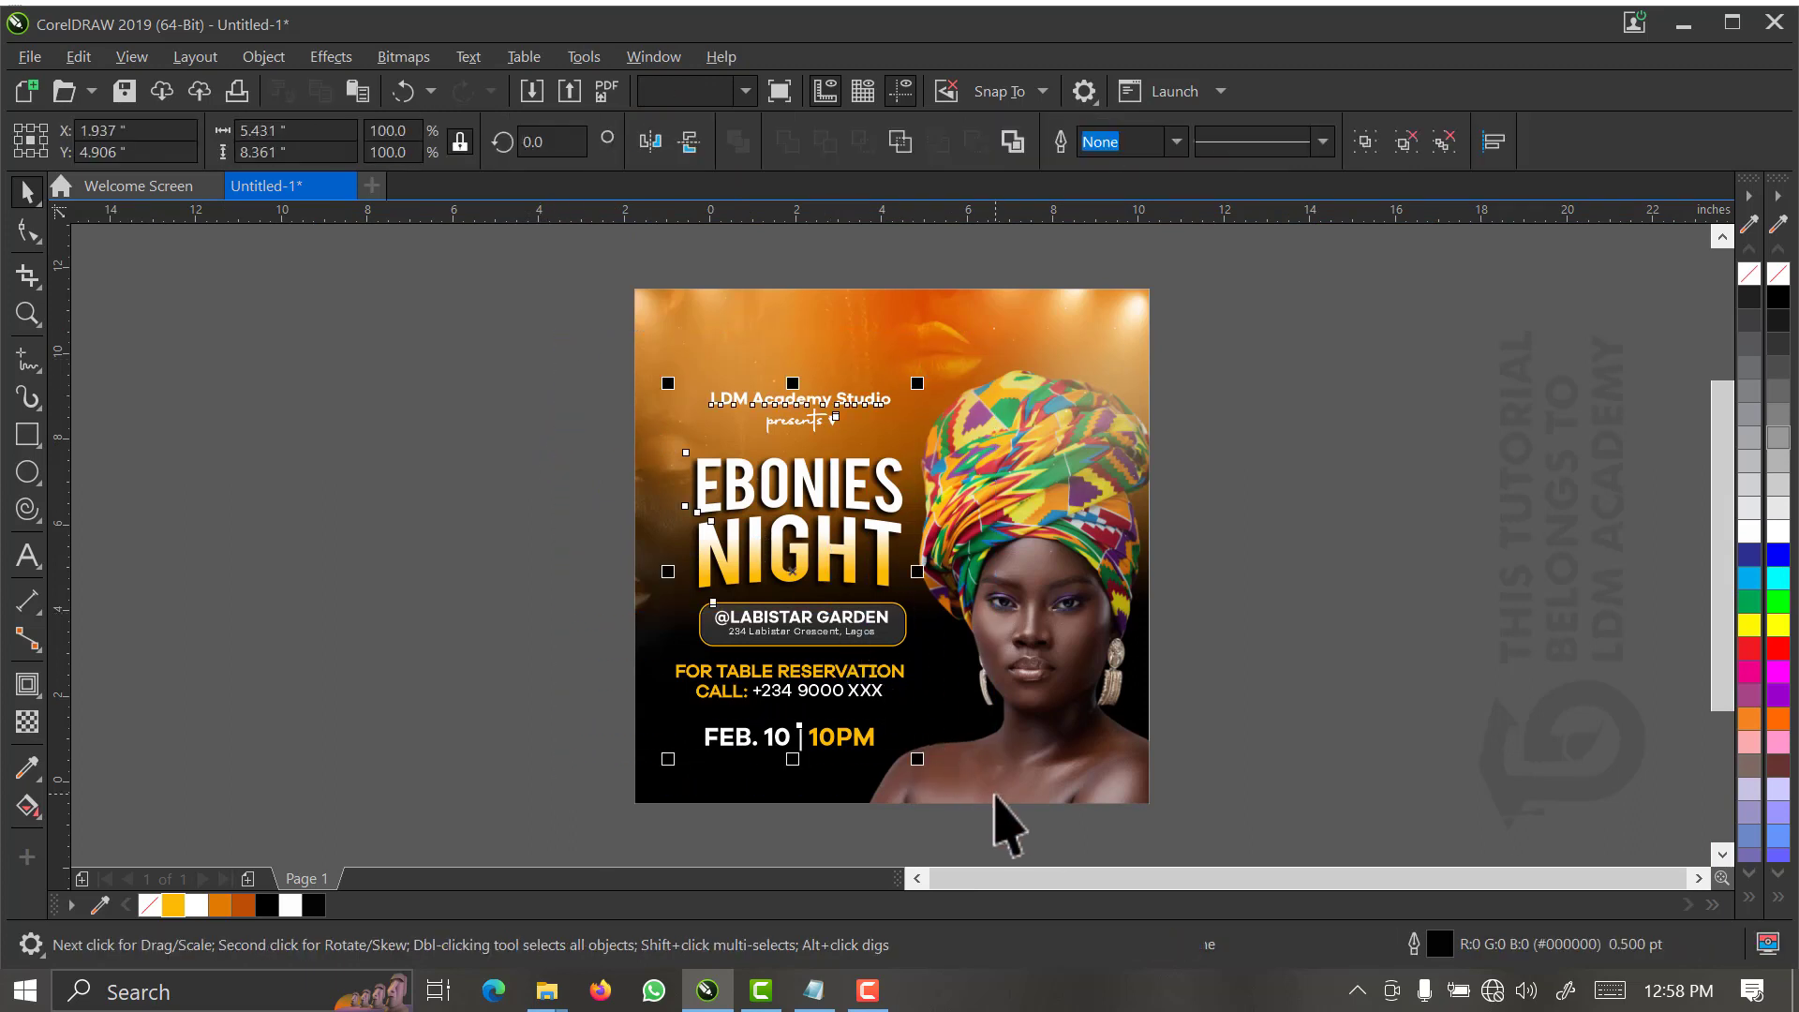
key("c")
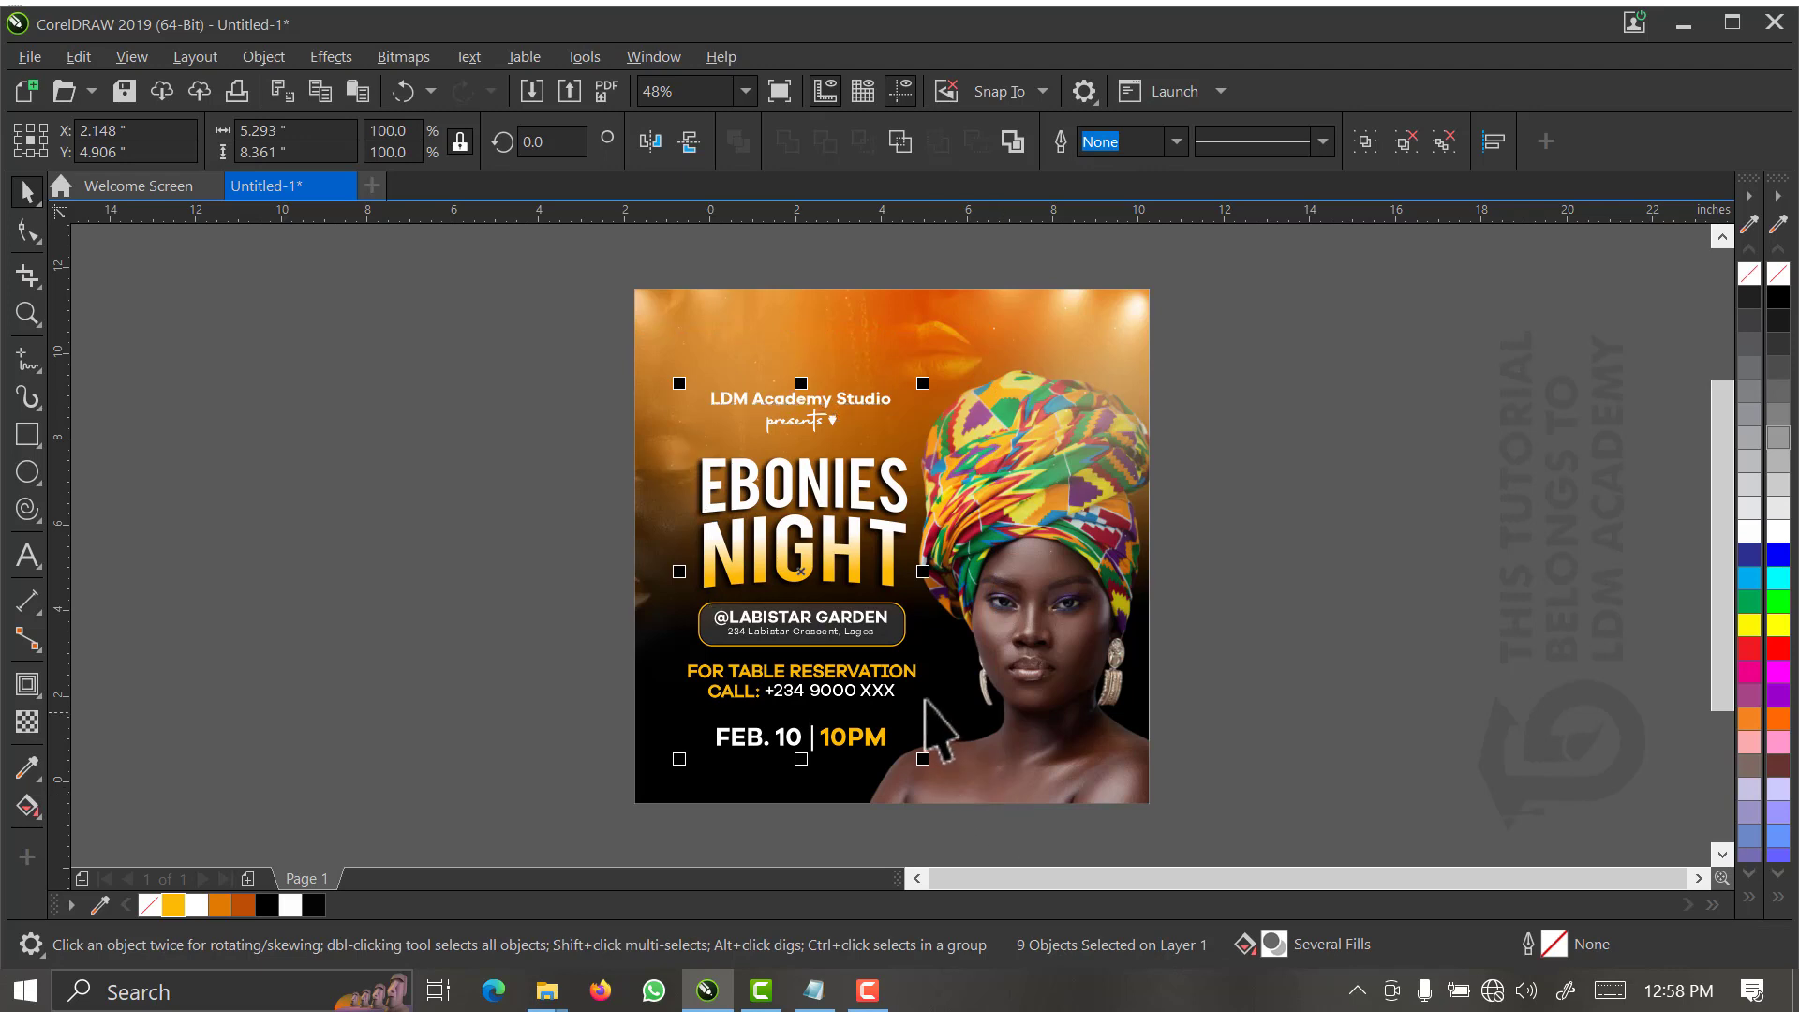
key("ctrl+g")
- Rotate the grouped text counterclockwise to about 7.2 degrees
left_click(881, 741)
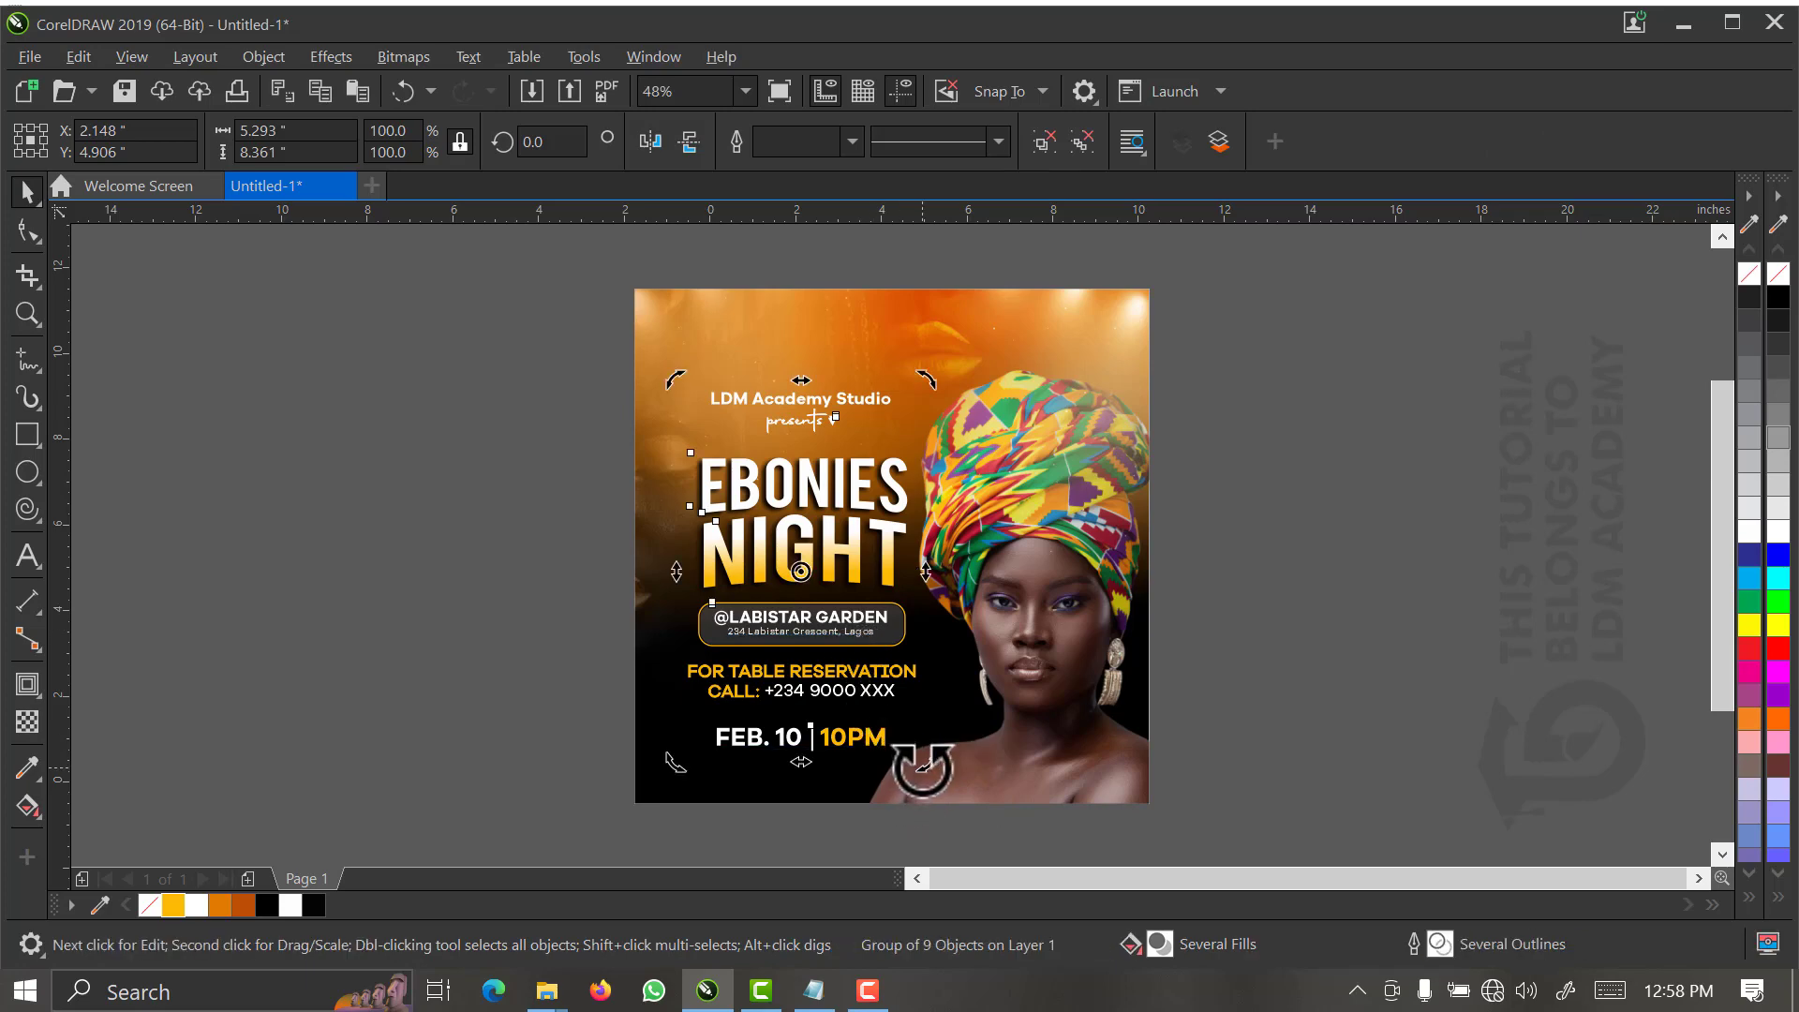
left_click_drag(930, 769, 966, 763)
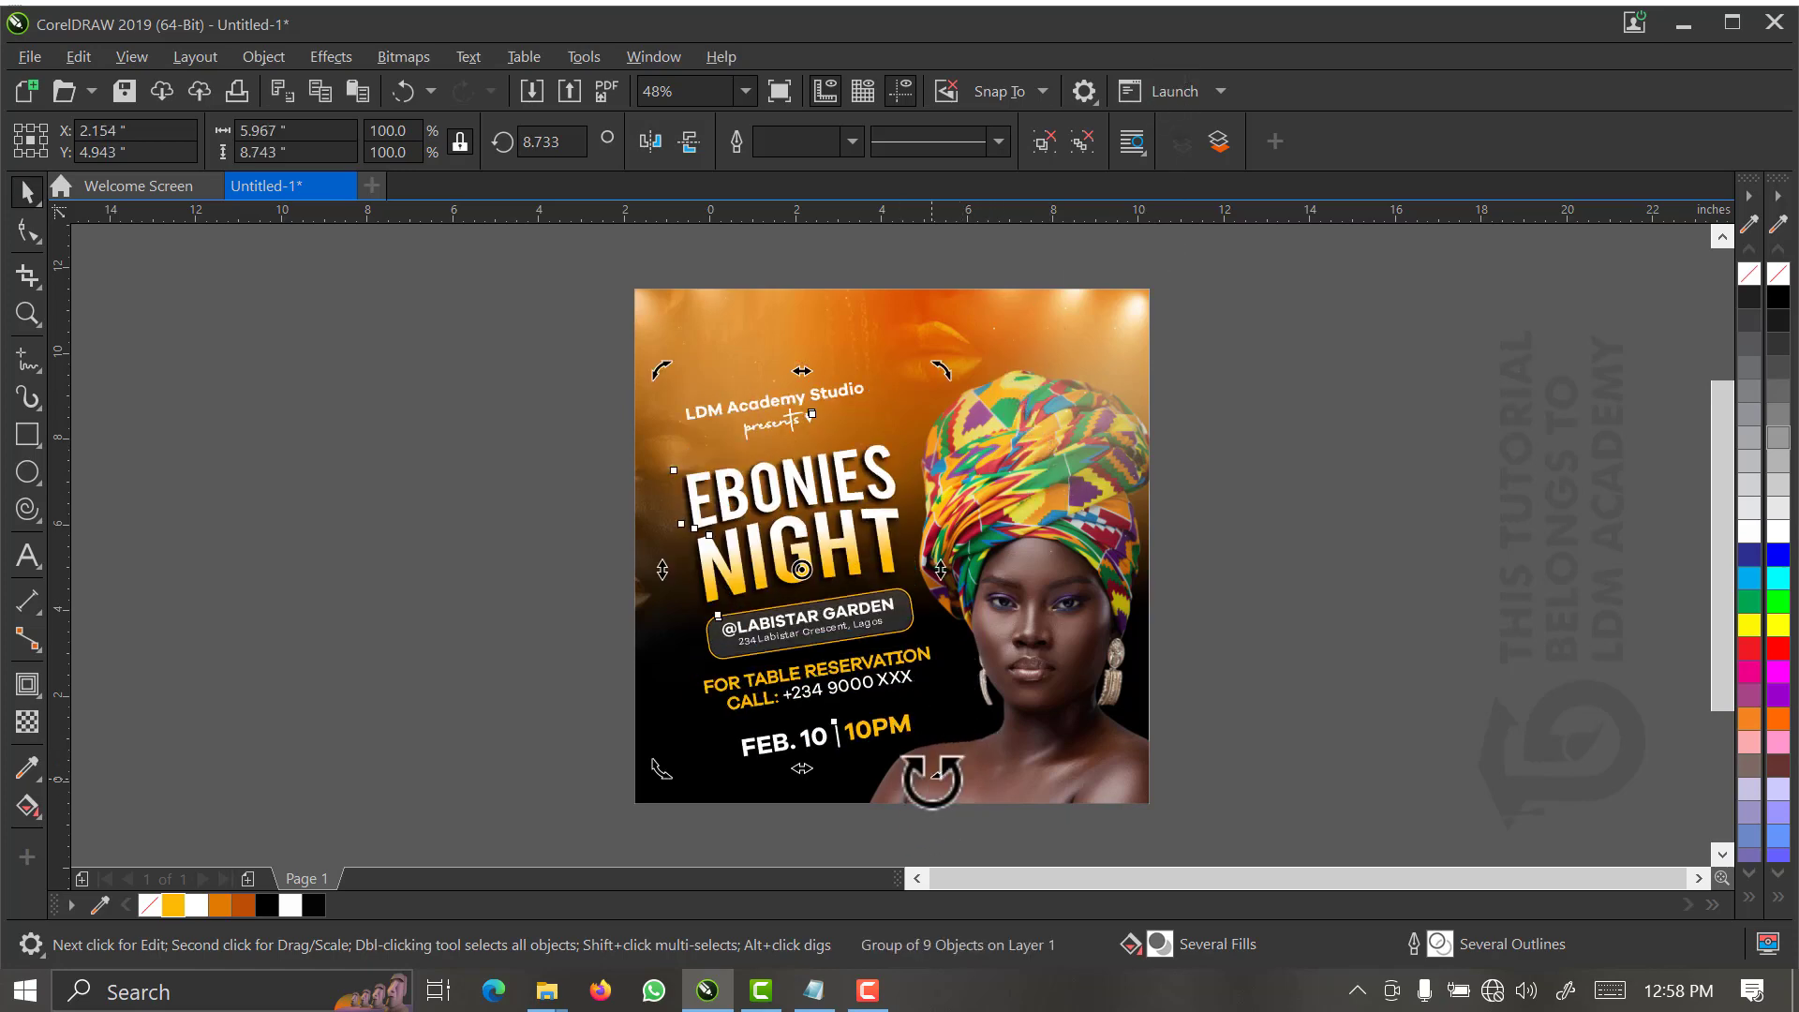
left_click_drag(935, 763, 923, 778)
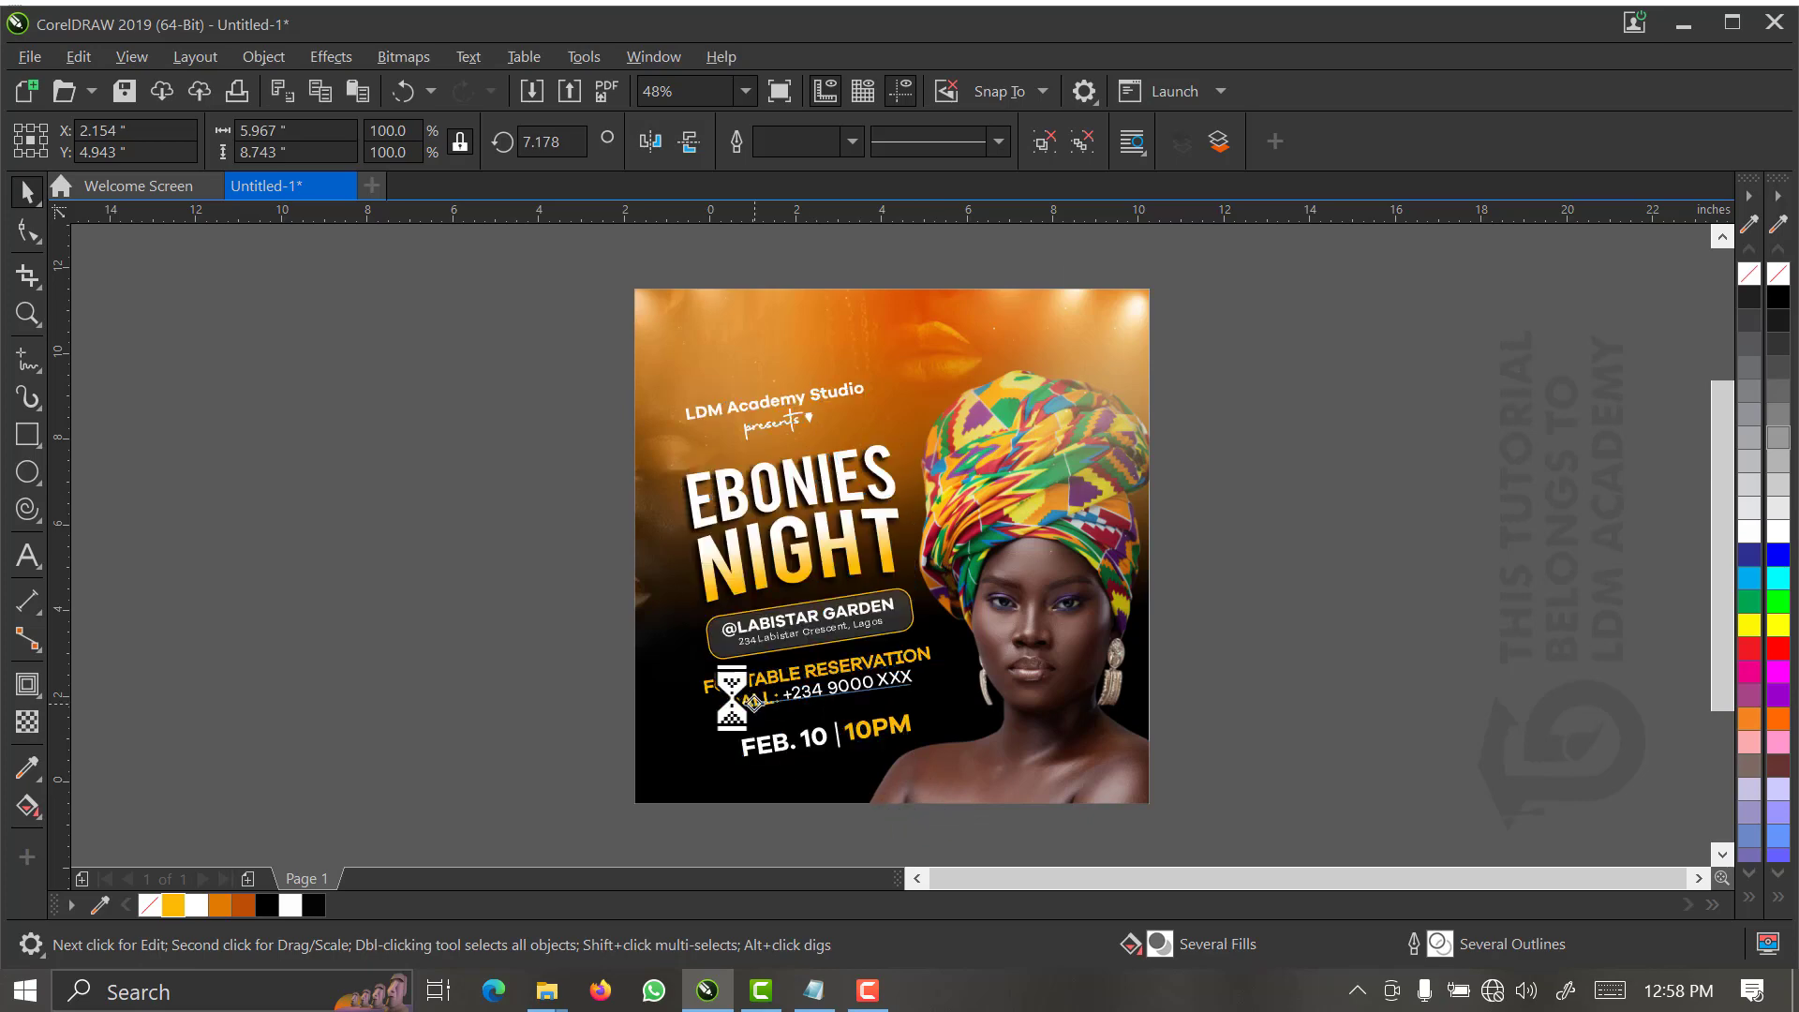
left_click(454, 630)
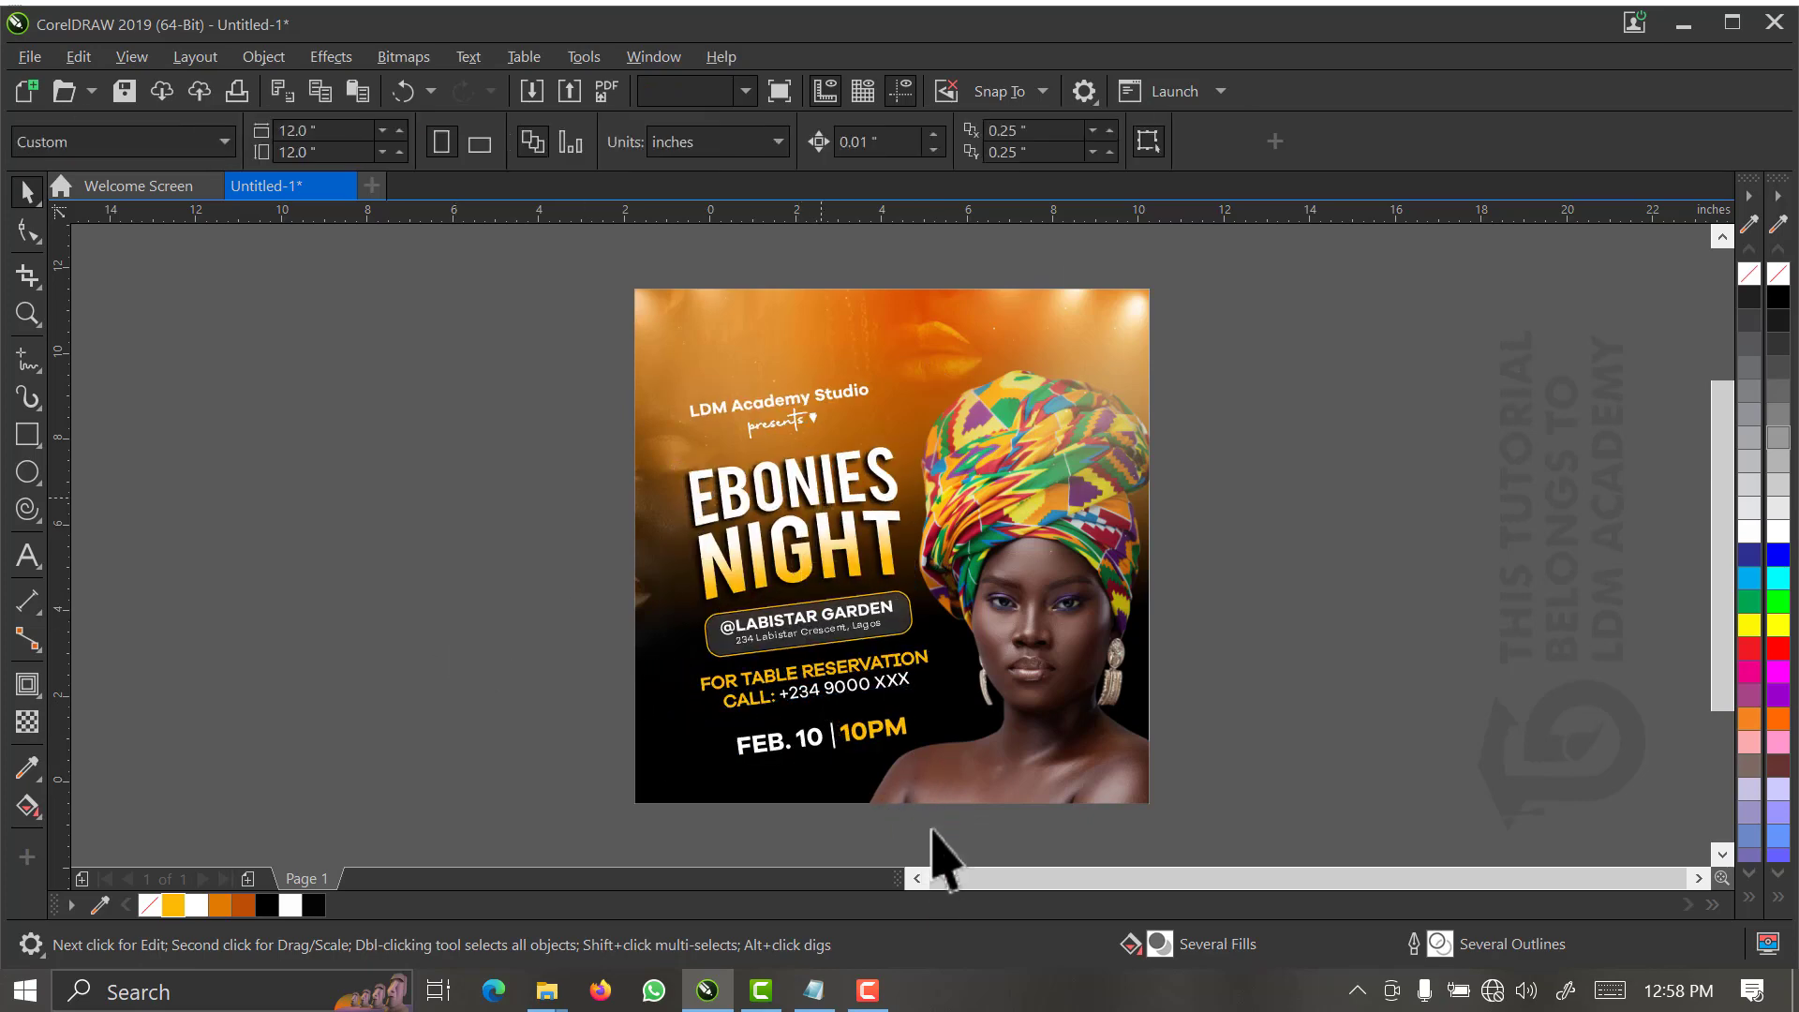
- Resize the tilted text group to about 6.0 by 8.9 inches and shift it slightly upward on the flyer
left_click(936, 773)
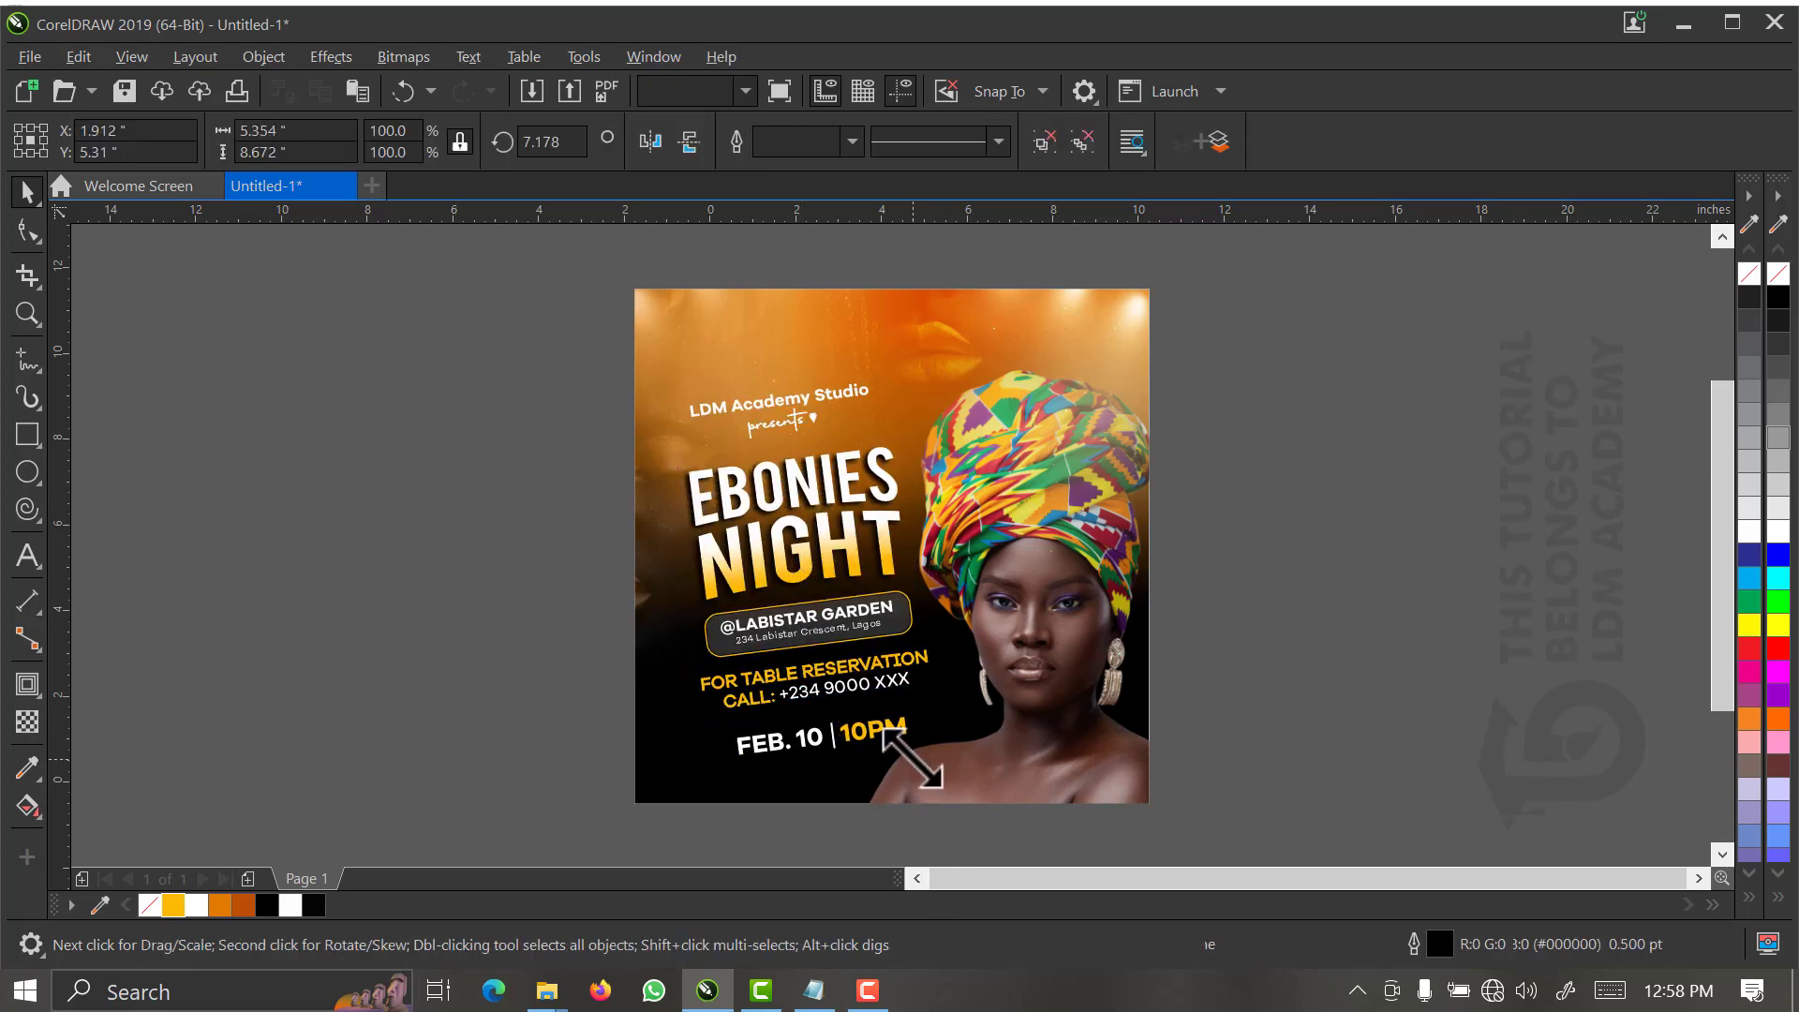
left_click_drag(911, 760, 910, 760)
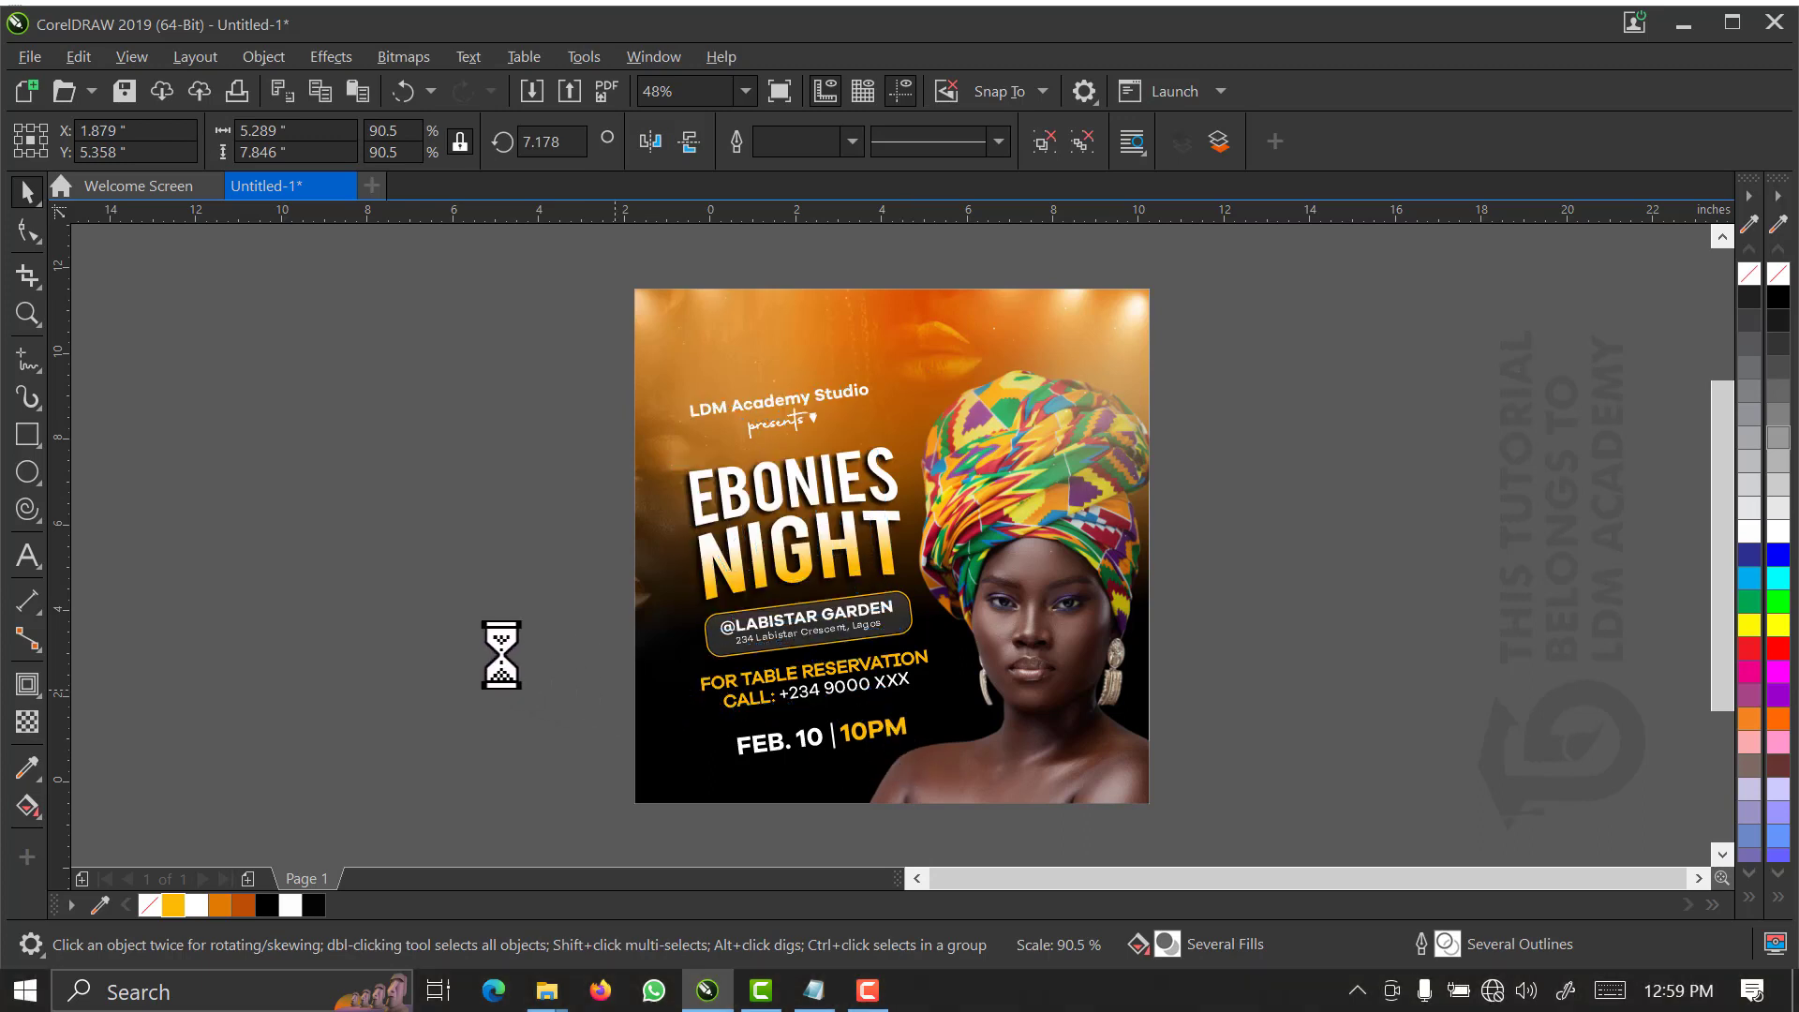
left_click(525, 672)
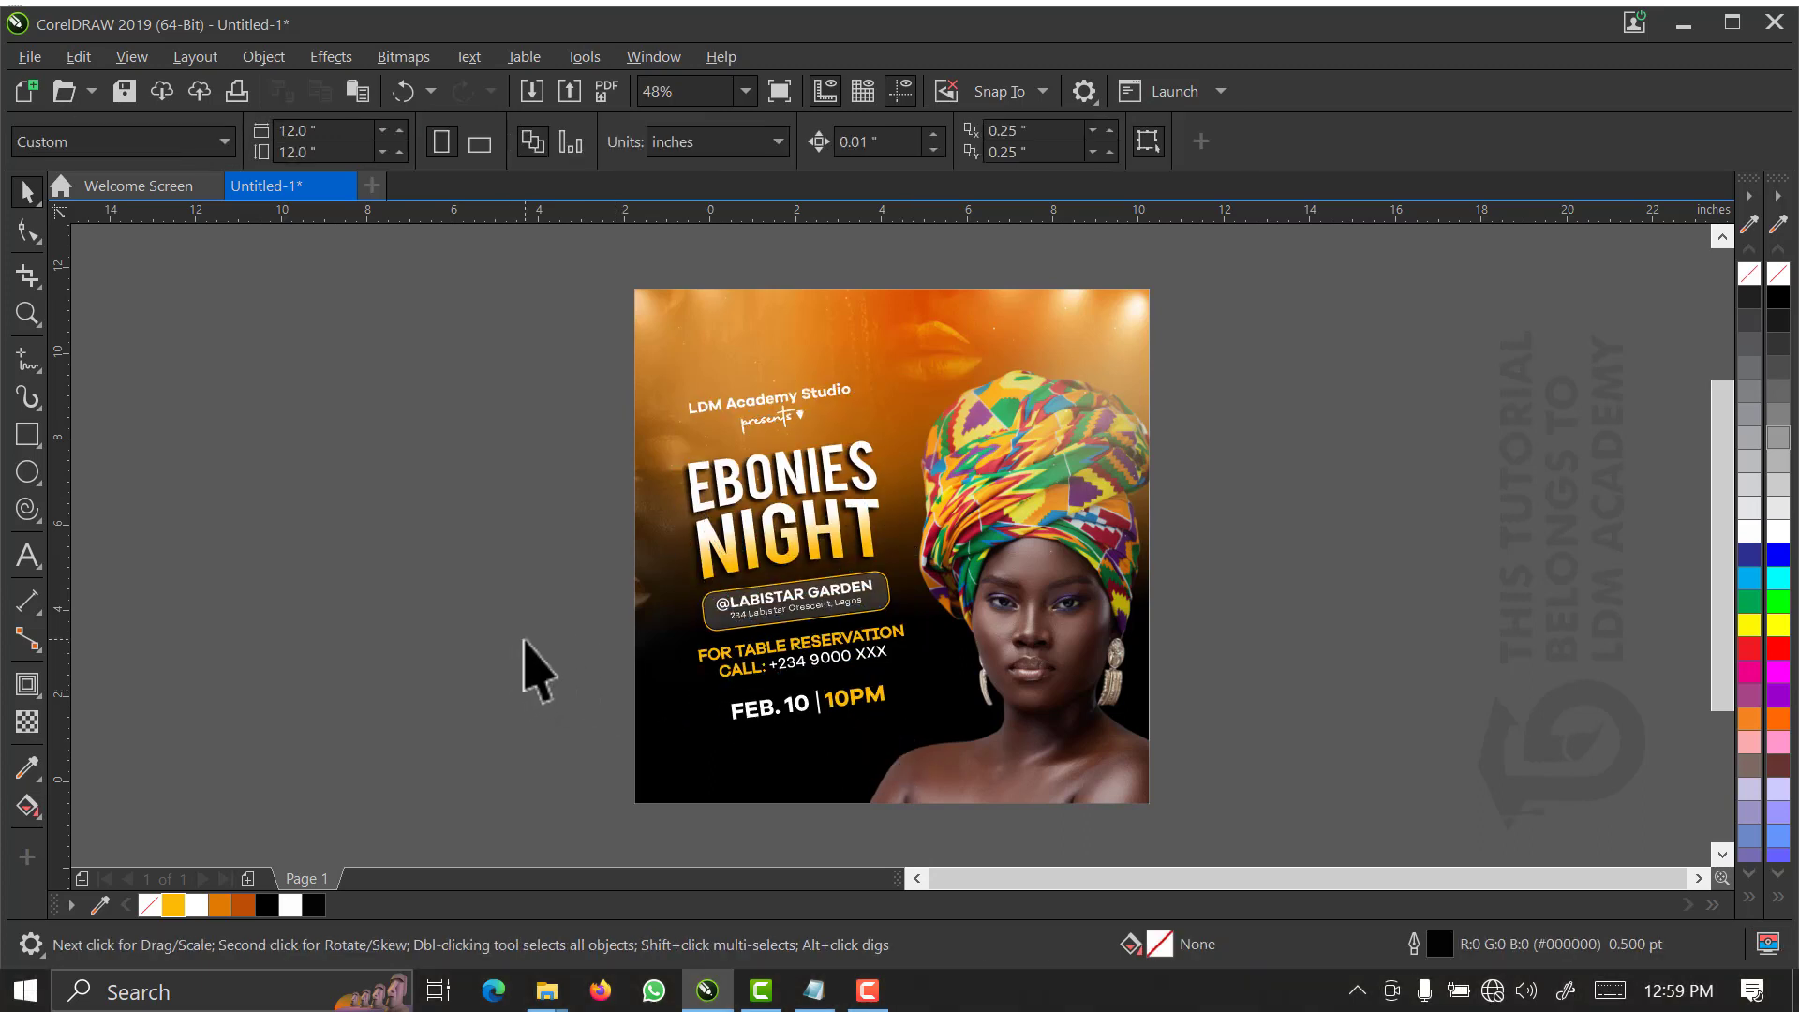
left_click(761, 535)
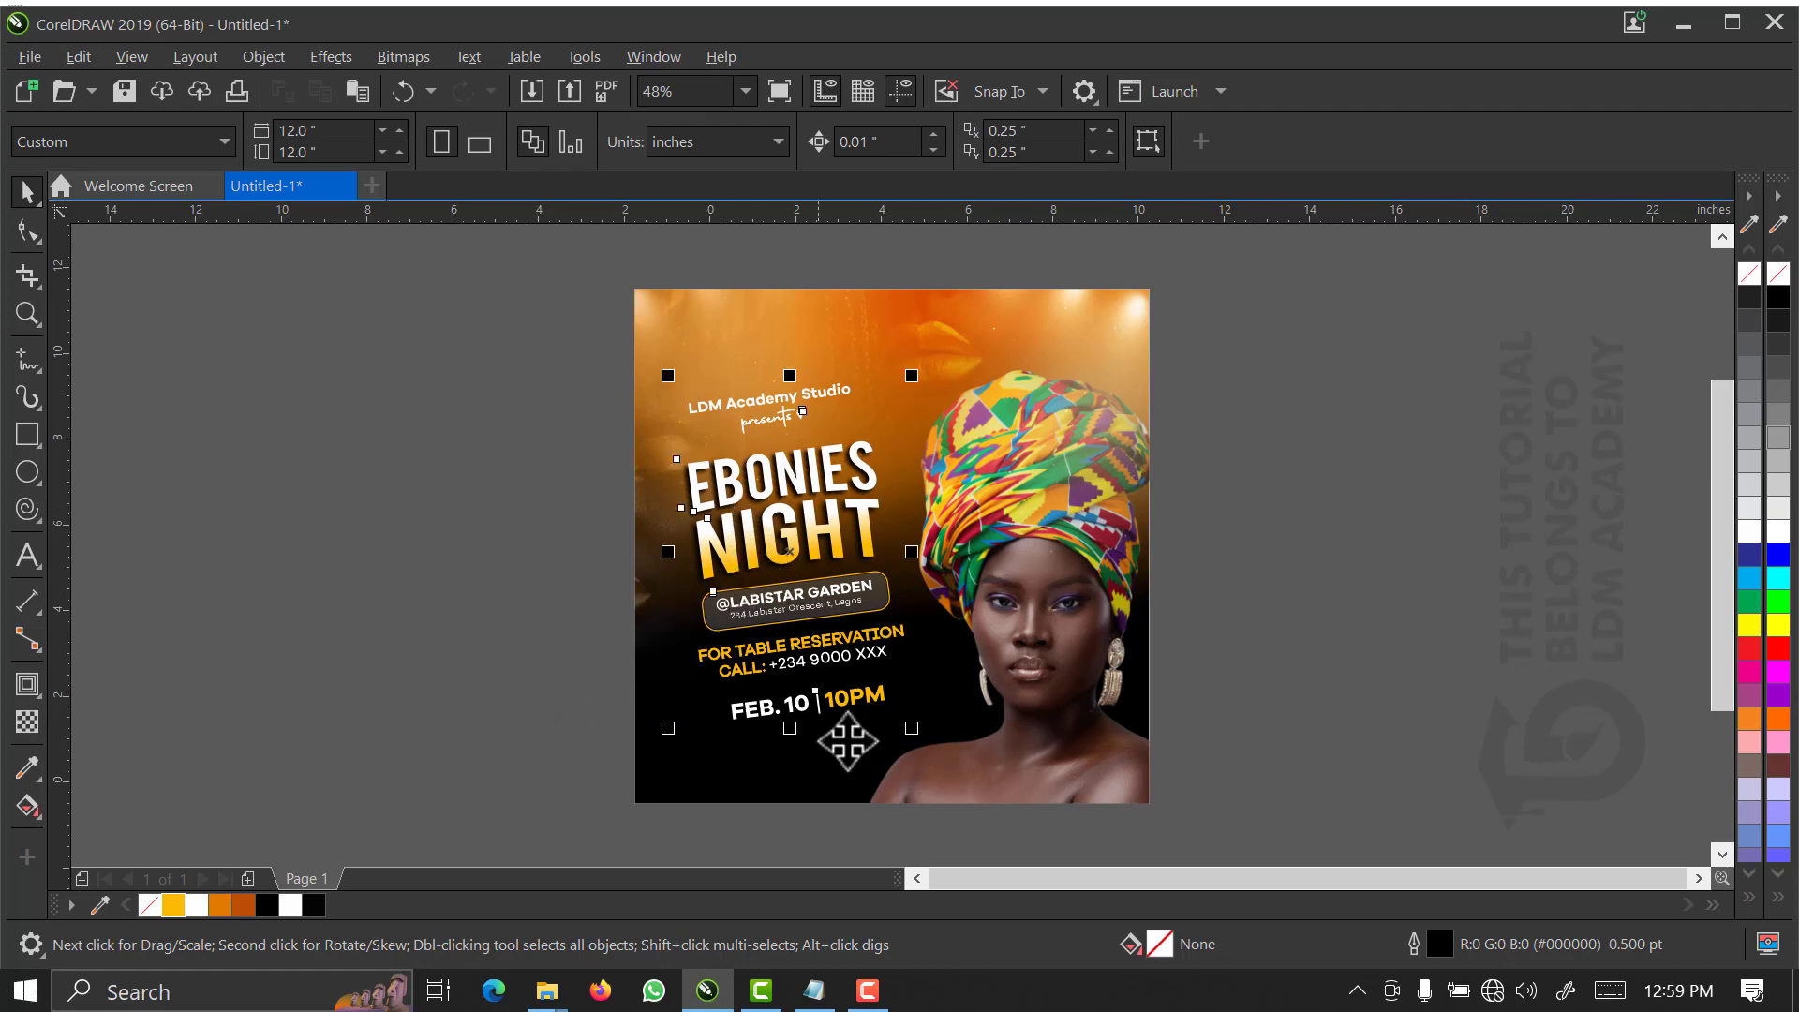
left_click_drag(911, 728, 961, 762)
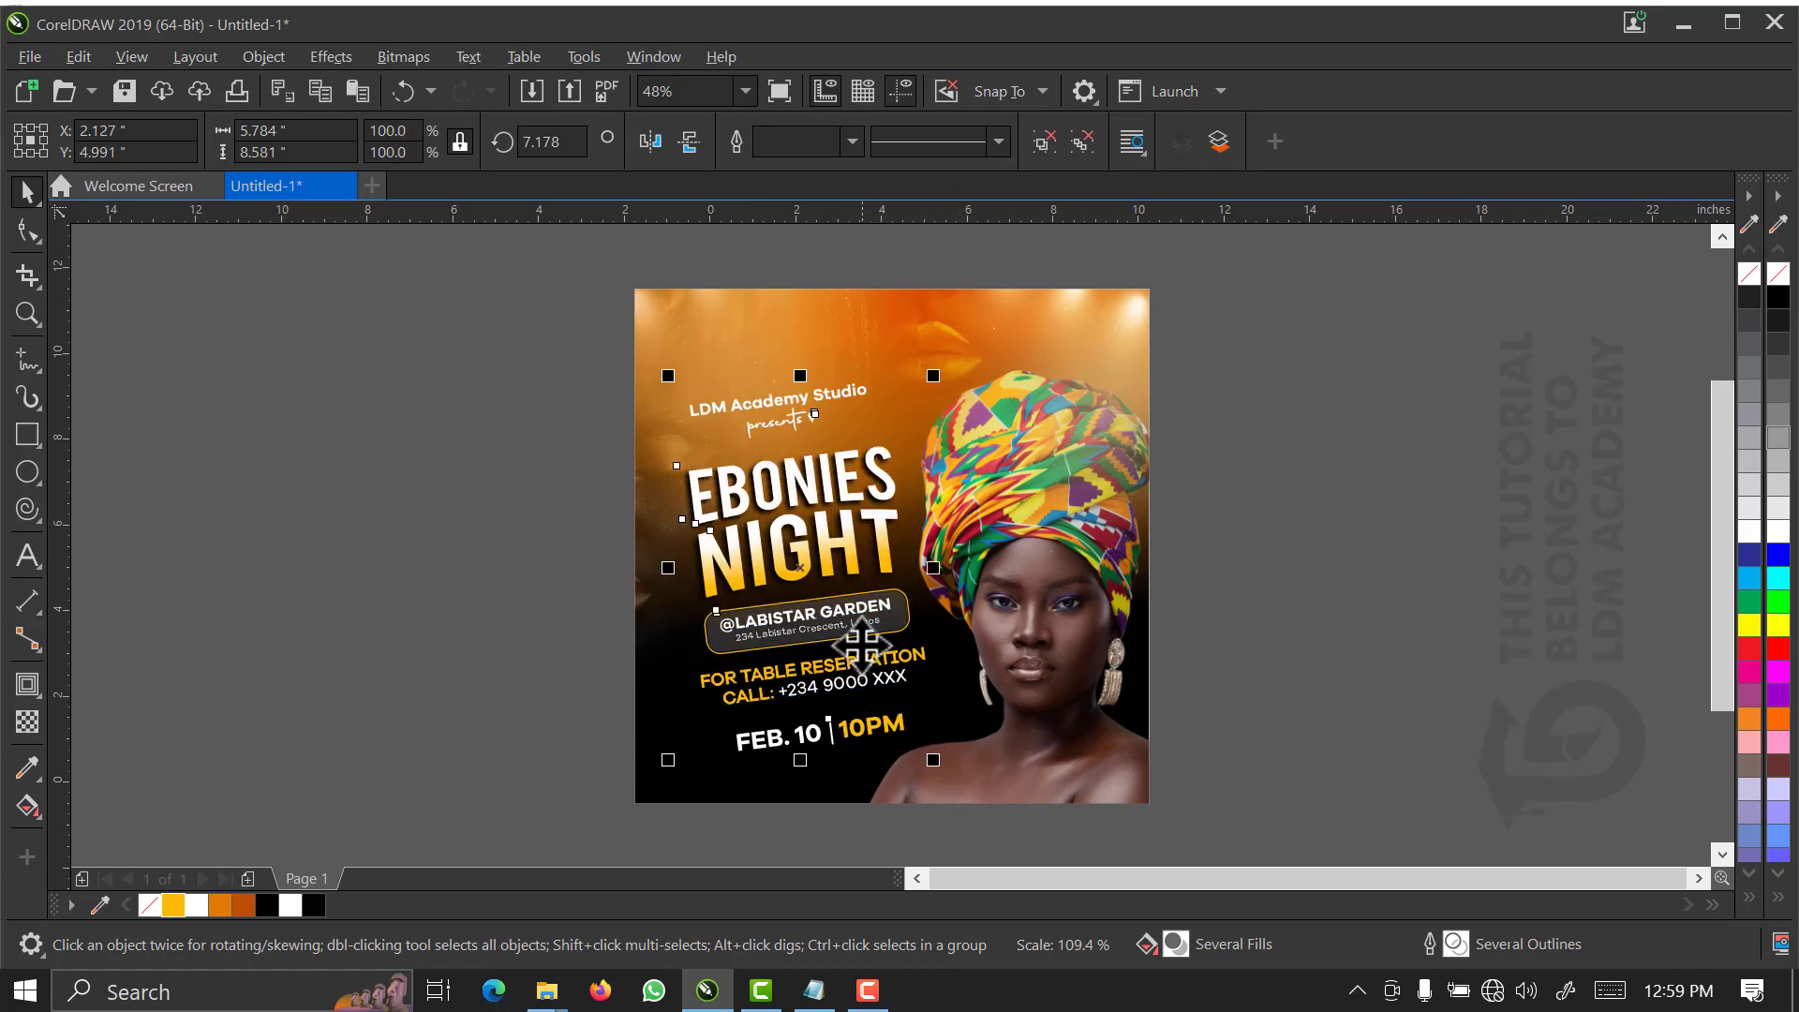
left_click_drag(859, 618, 858, 608)
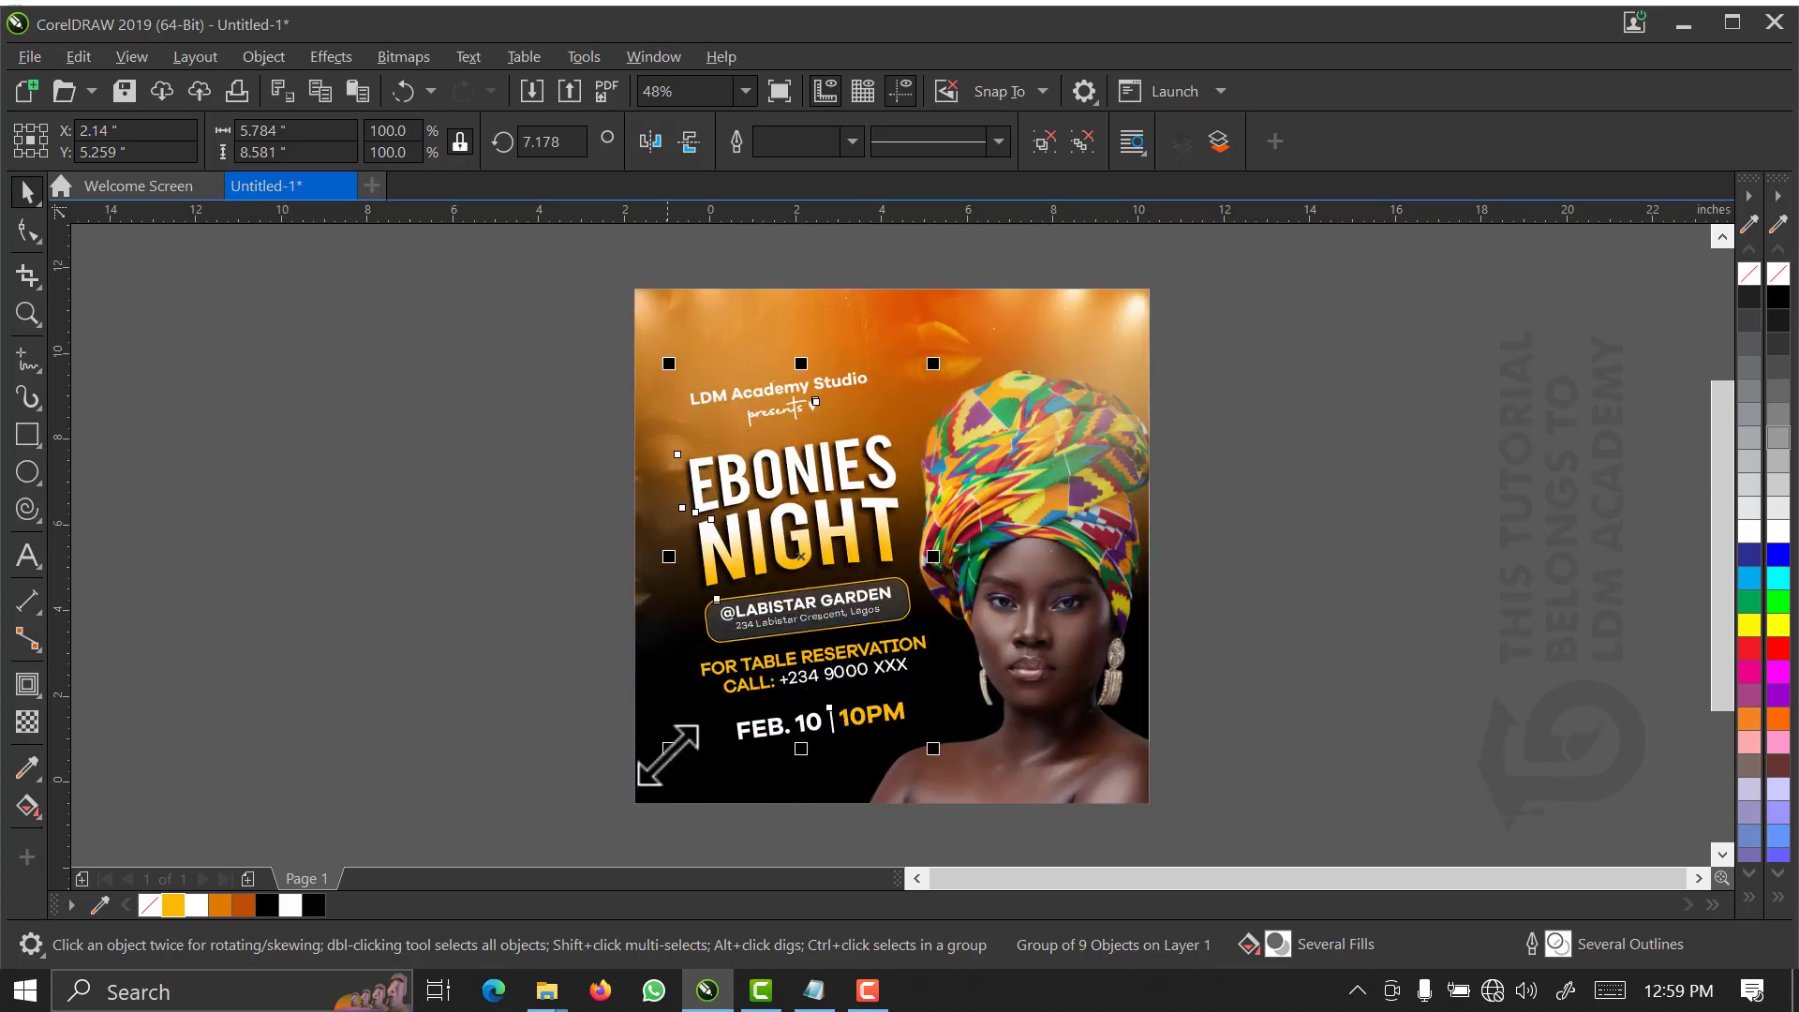
left_click_drag(667, 754, 661, 764)
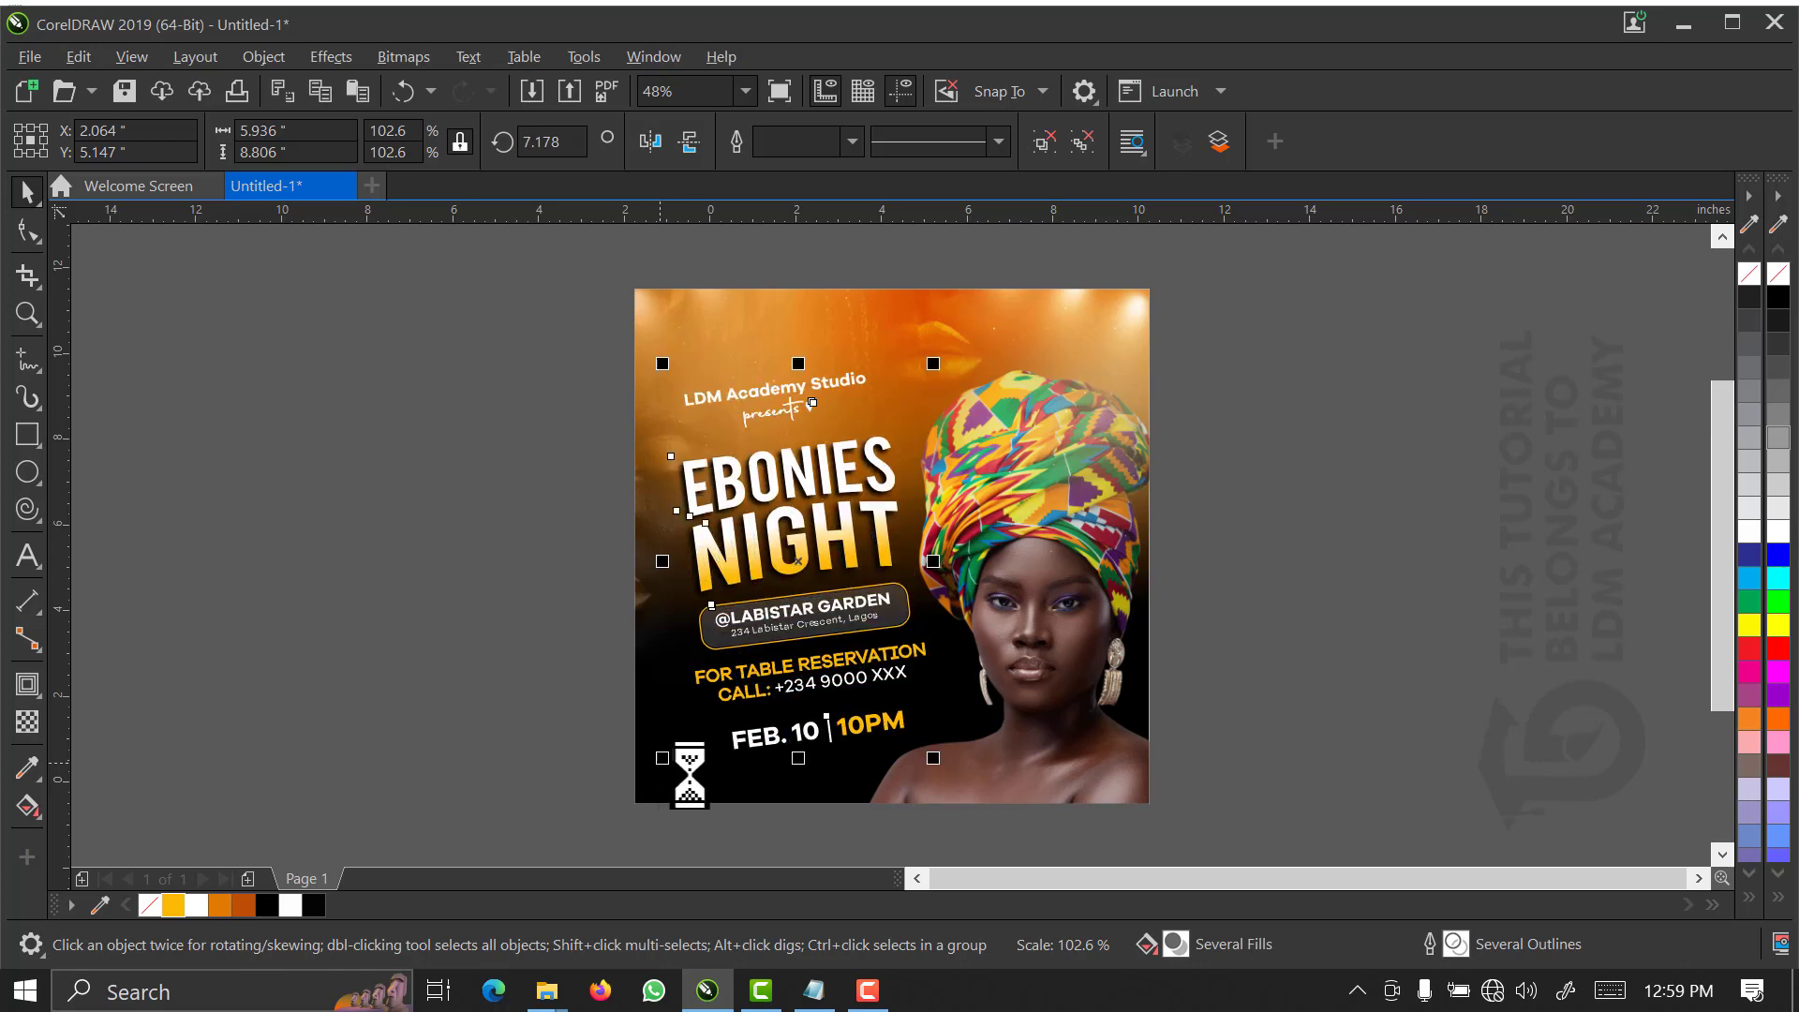
left_click_drag(946, 353, 948, 346)
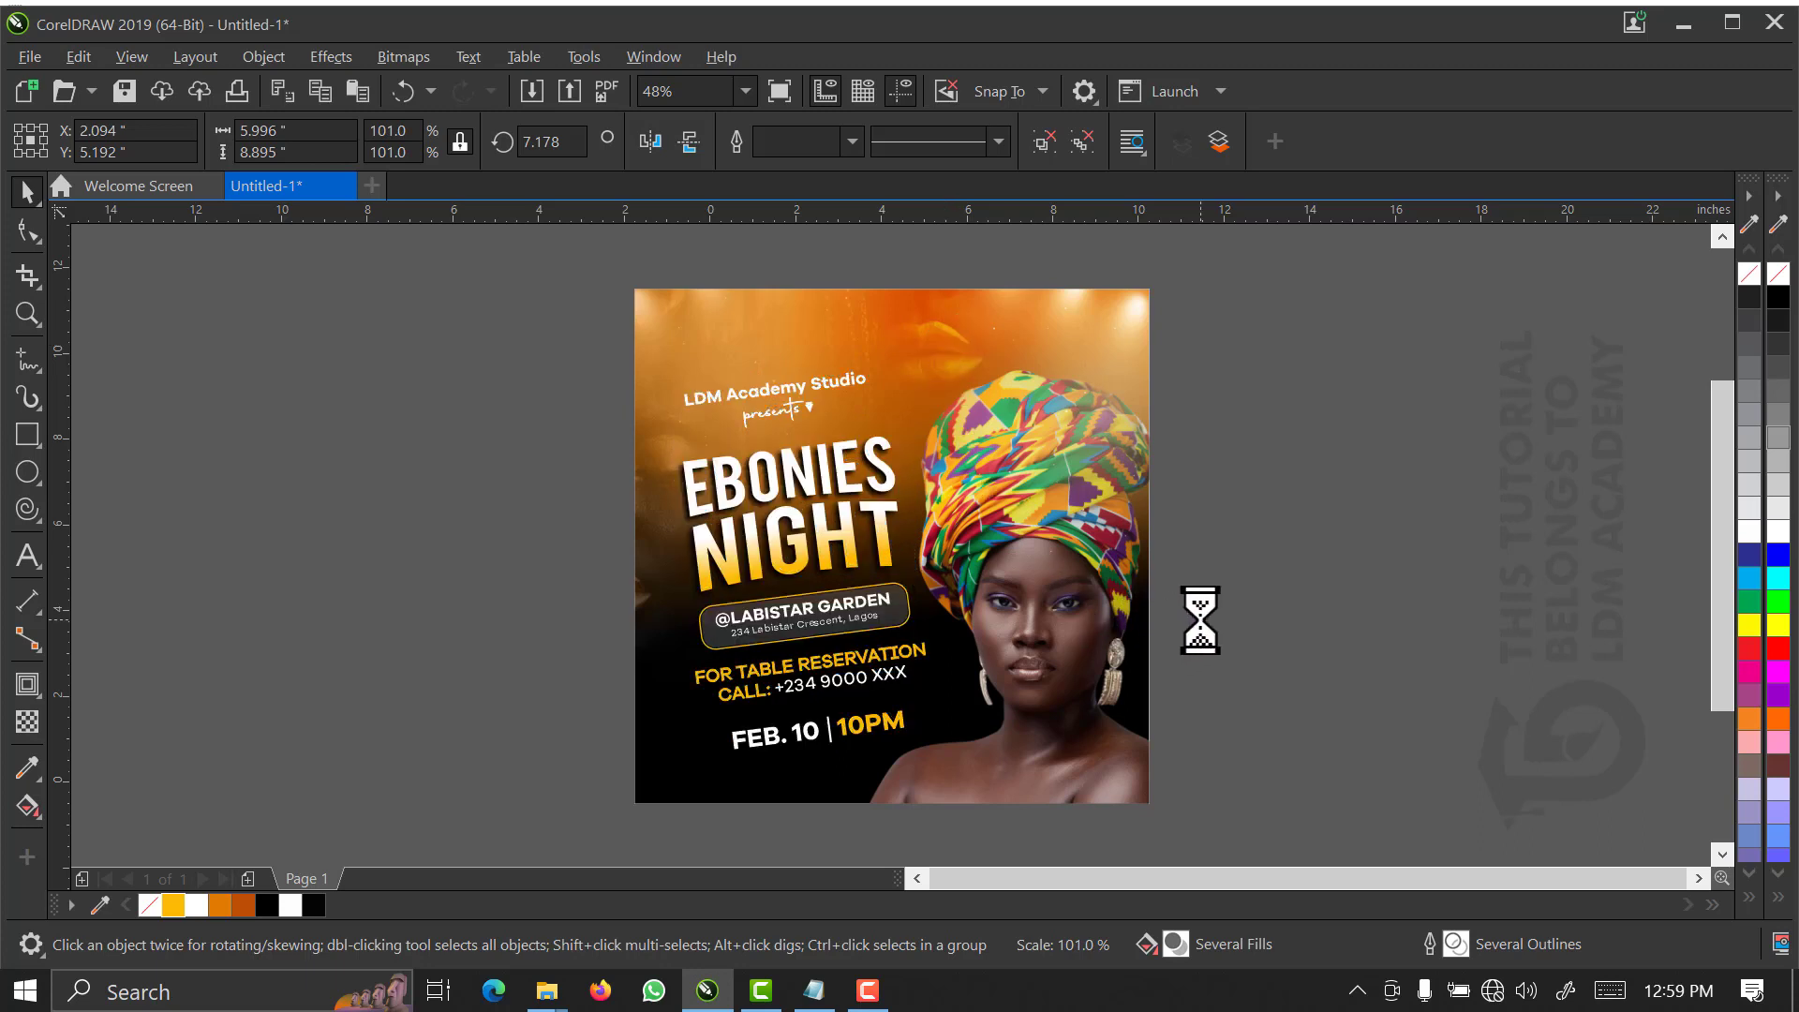
key("z")
left_click_drag(1162, 280, 624, 818)
key("space")
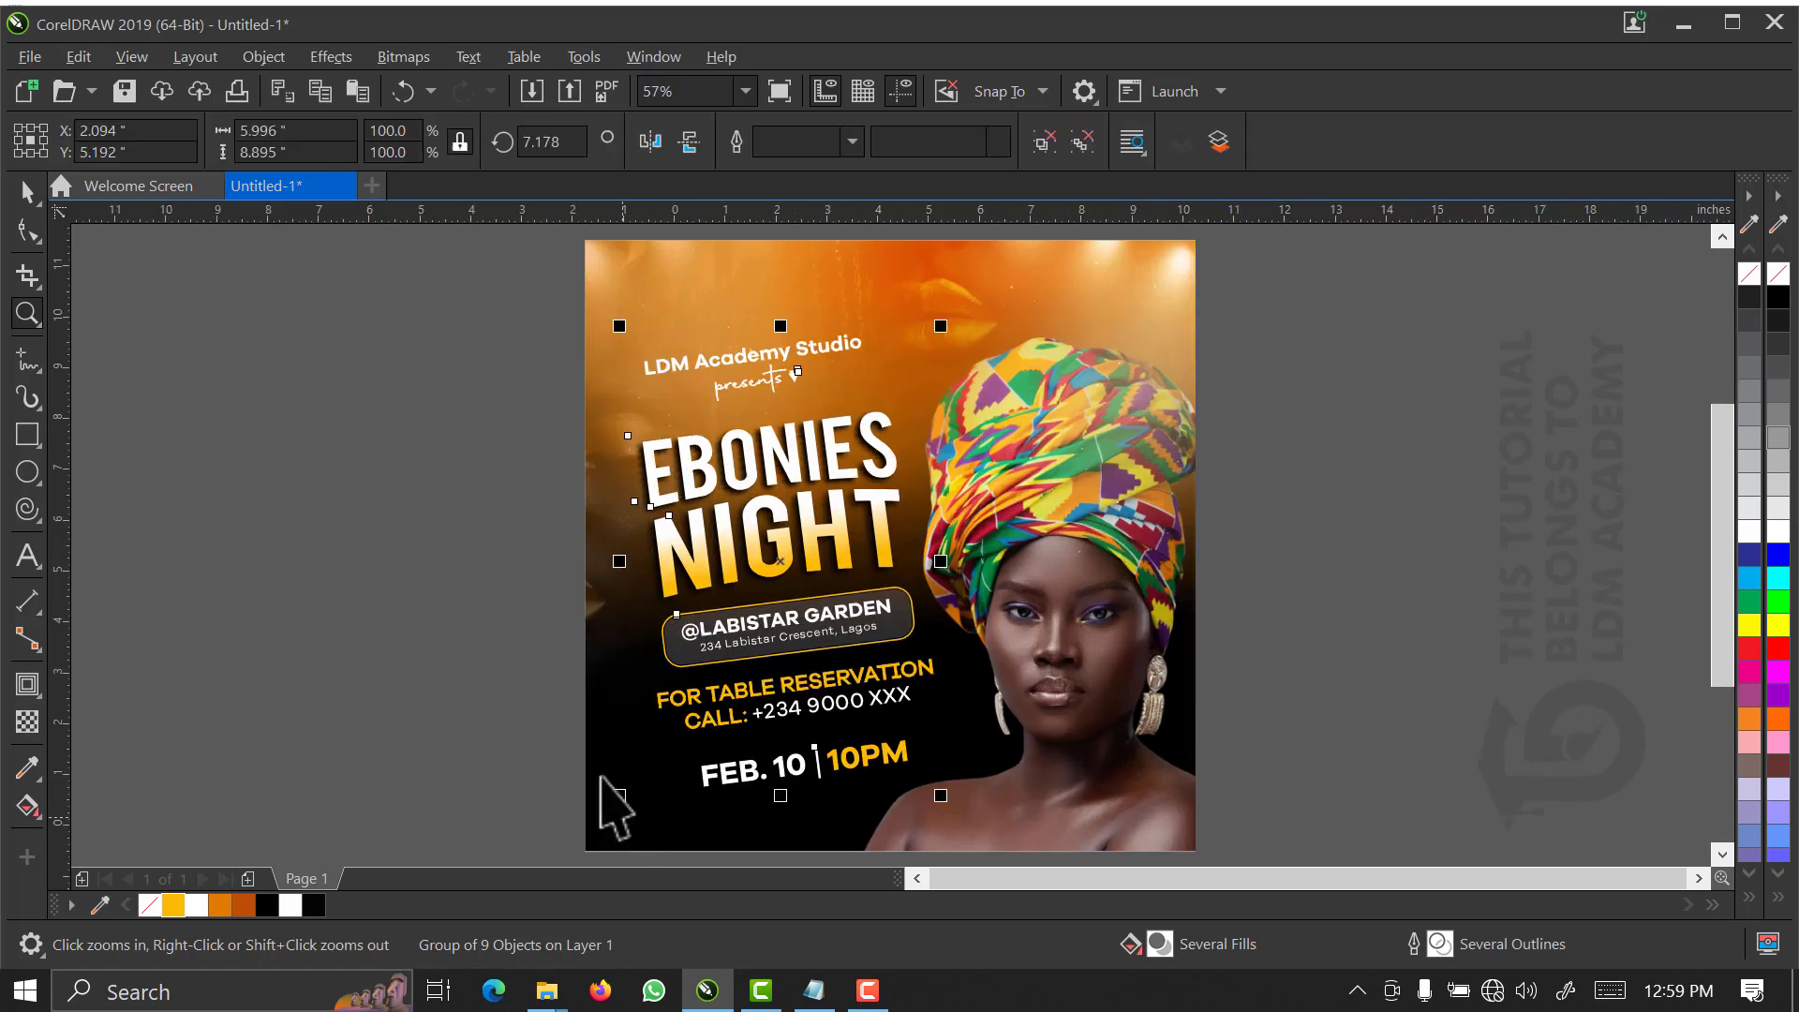
left_click(461, 643)
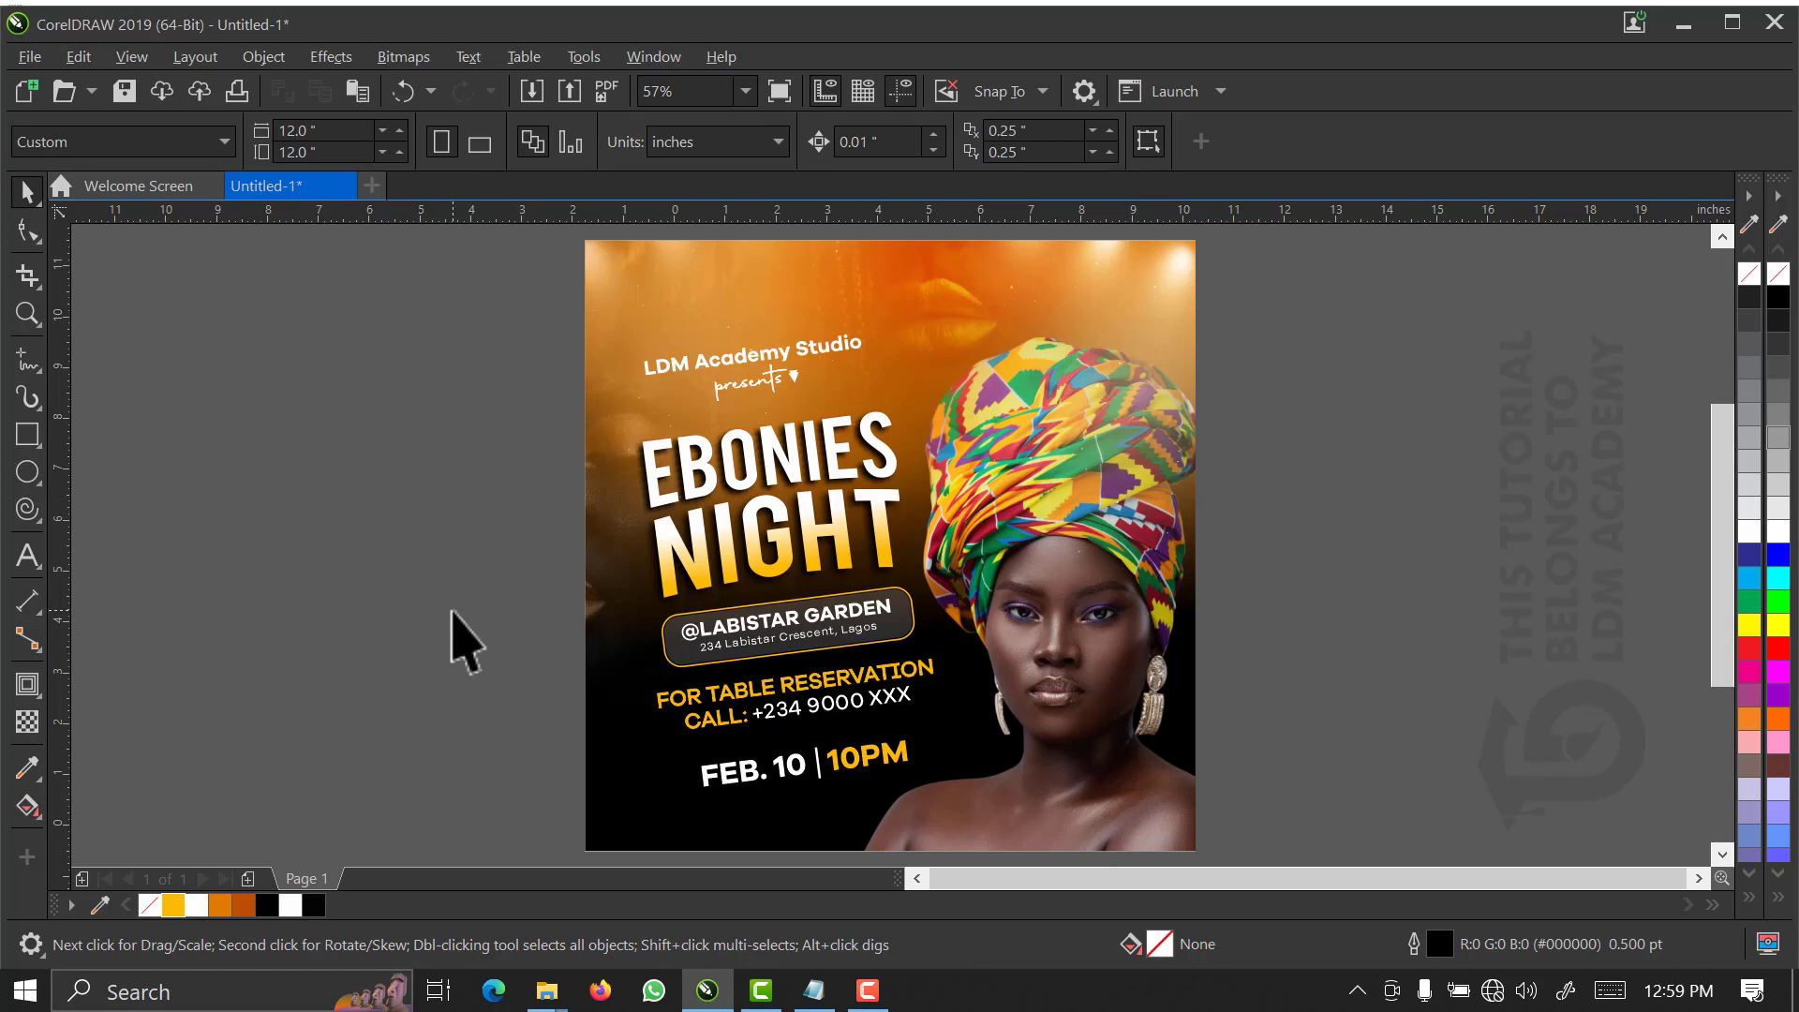
- Open the flyer's PowerClip contents for editing
left_click(964, 427)
left_click(1292, 497)
left_click(698, 328)
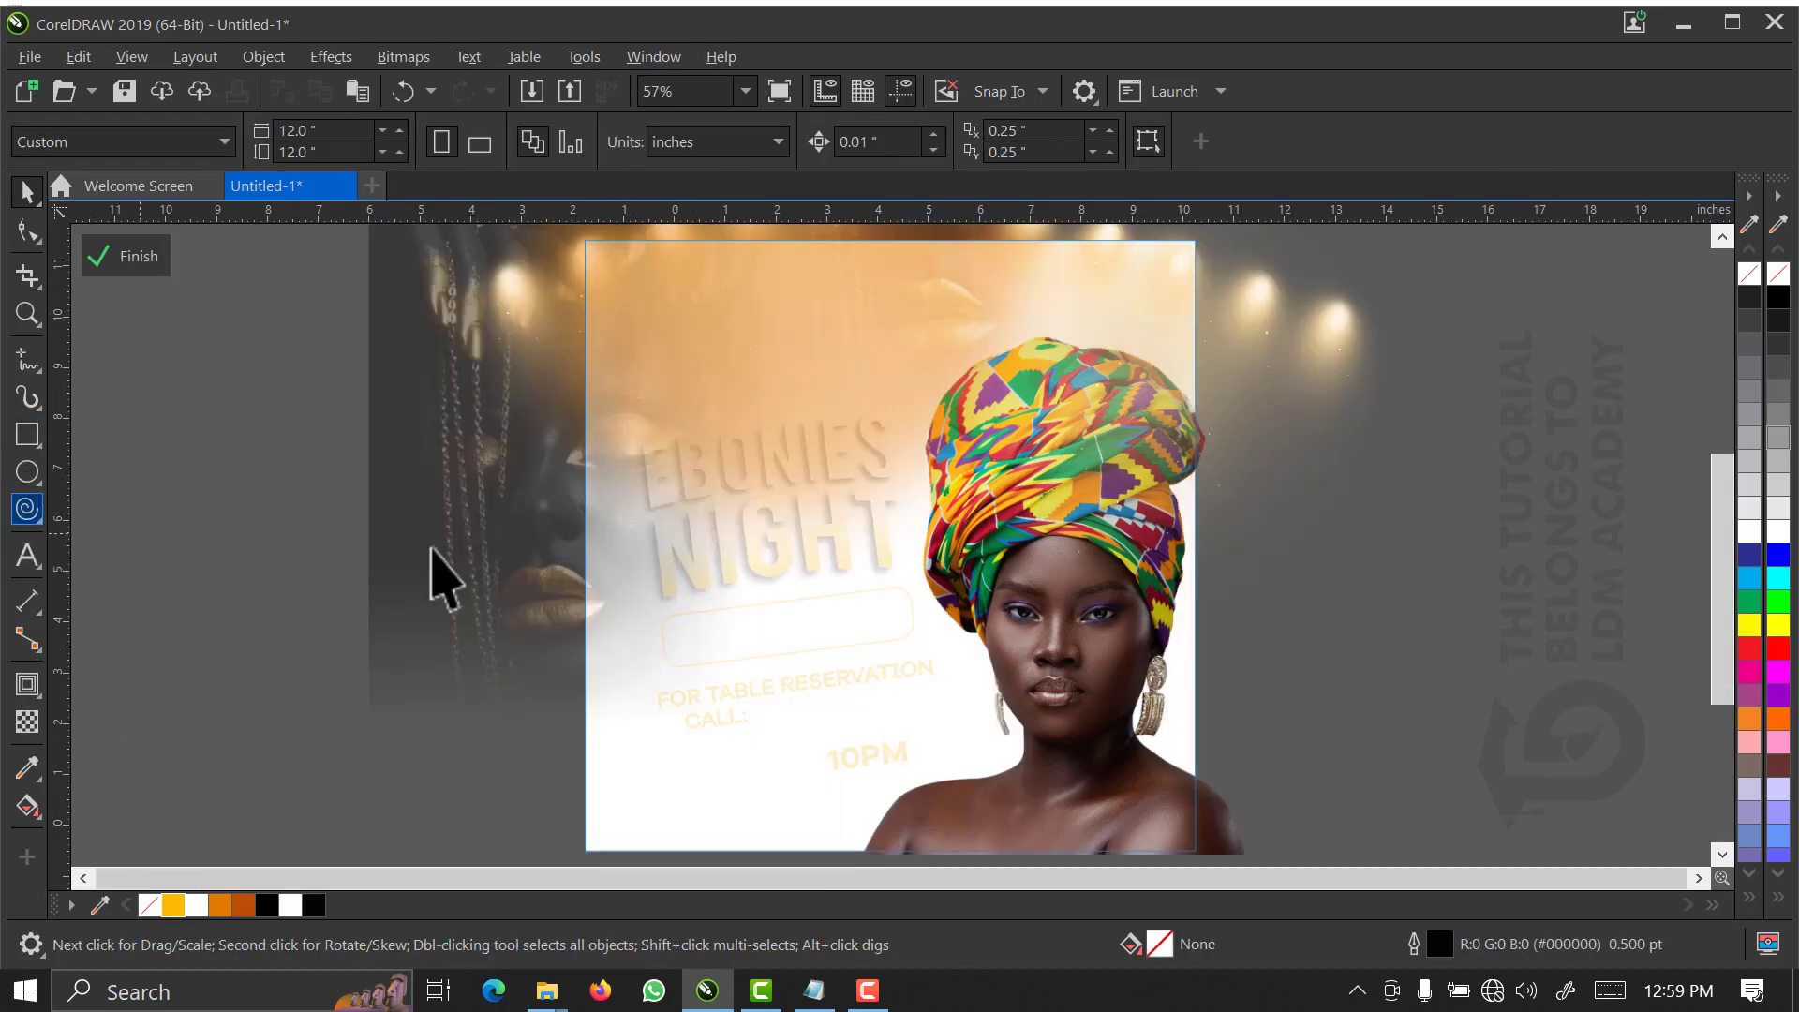
- Draw a circle about 4.7 inches across to the left of the flyer page and fill it with the flyer's yellow
left_click(26, 473)
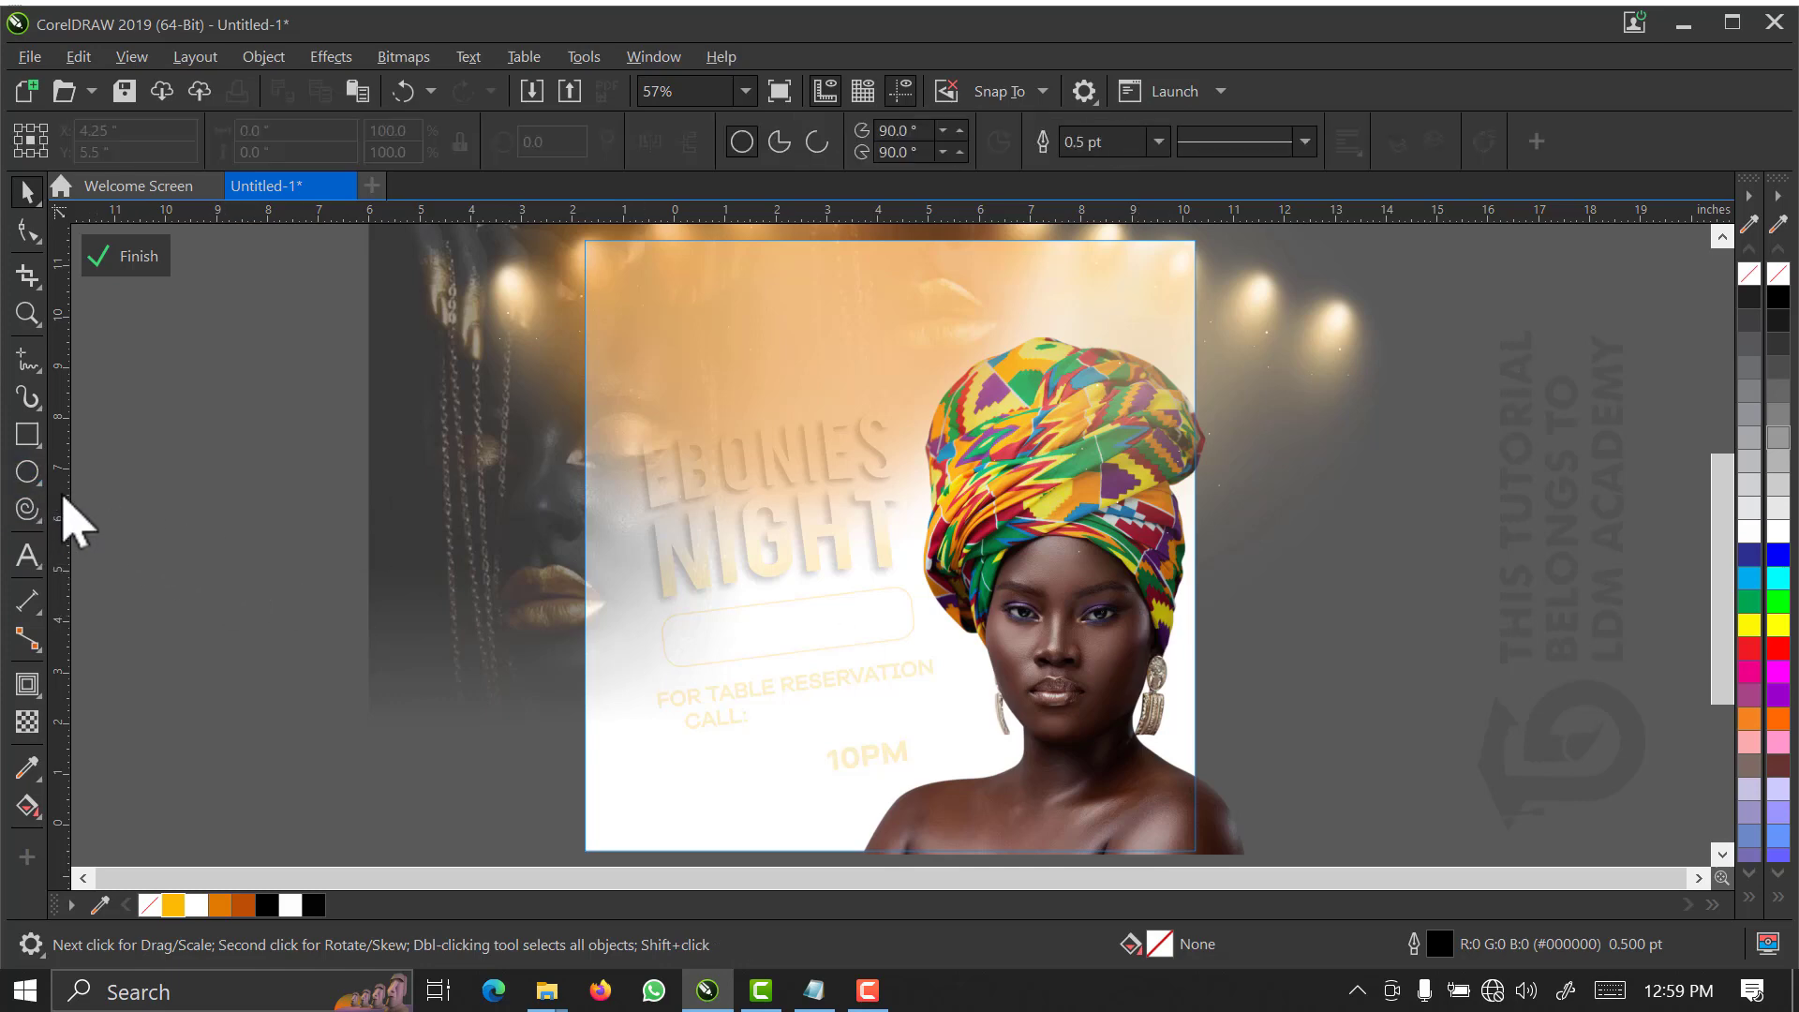
left_click_drag(185, 494, 438, 747)
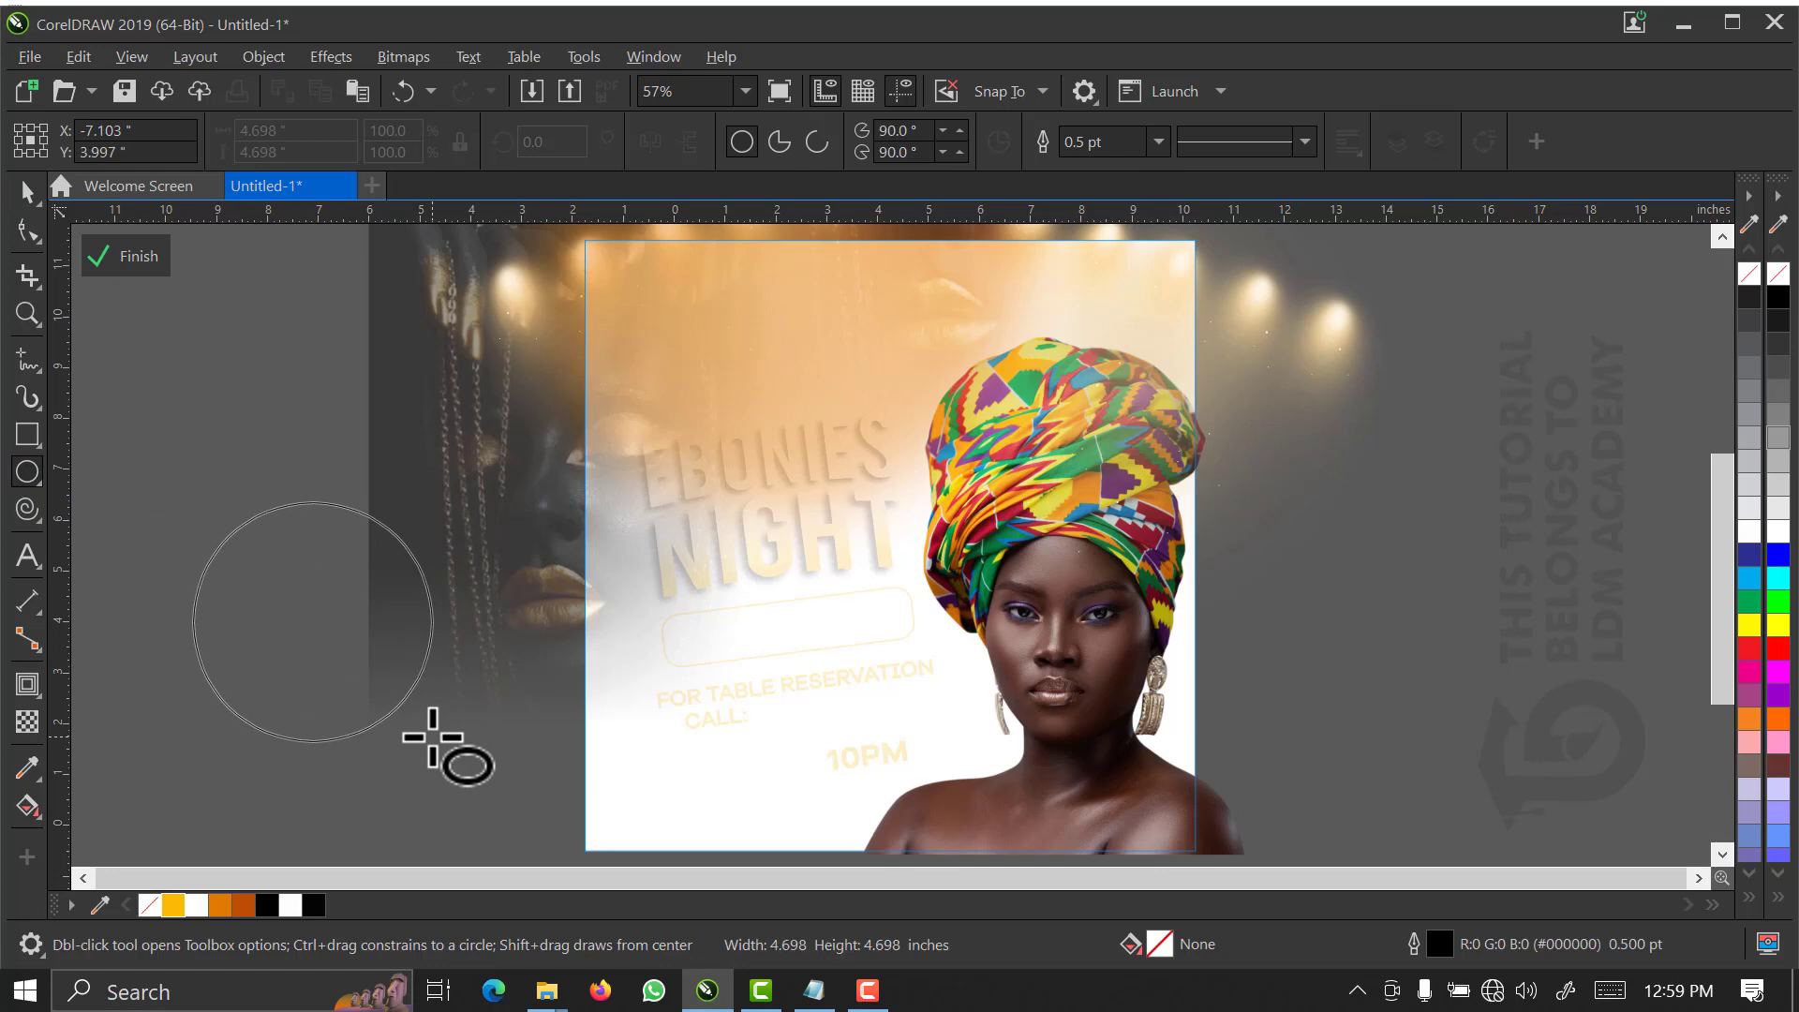
left_click(30, 195)
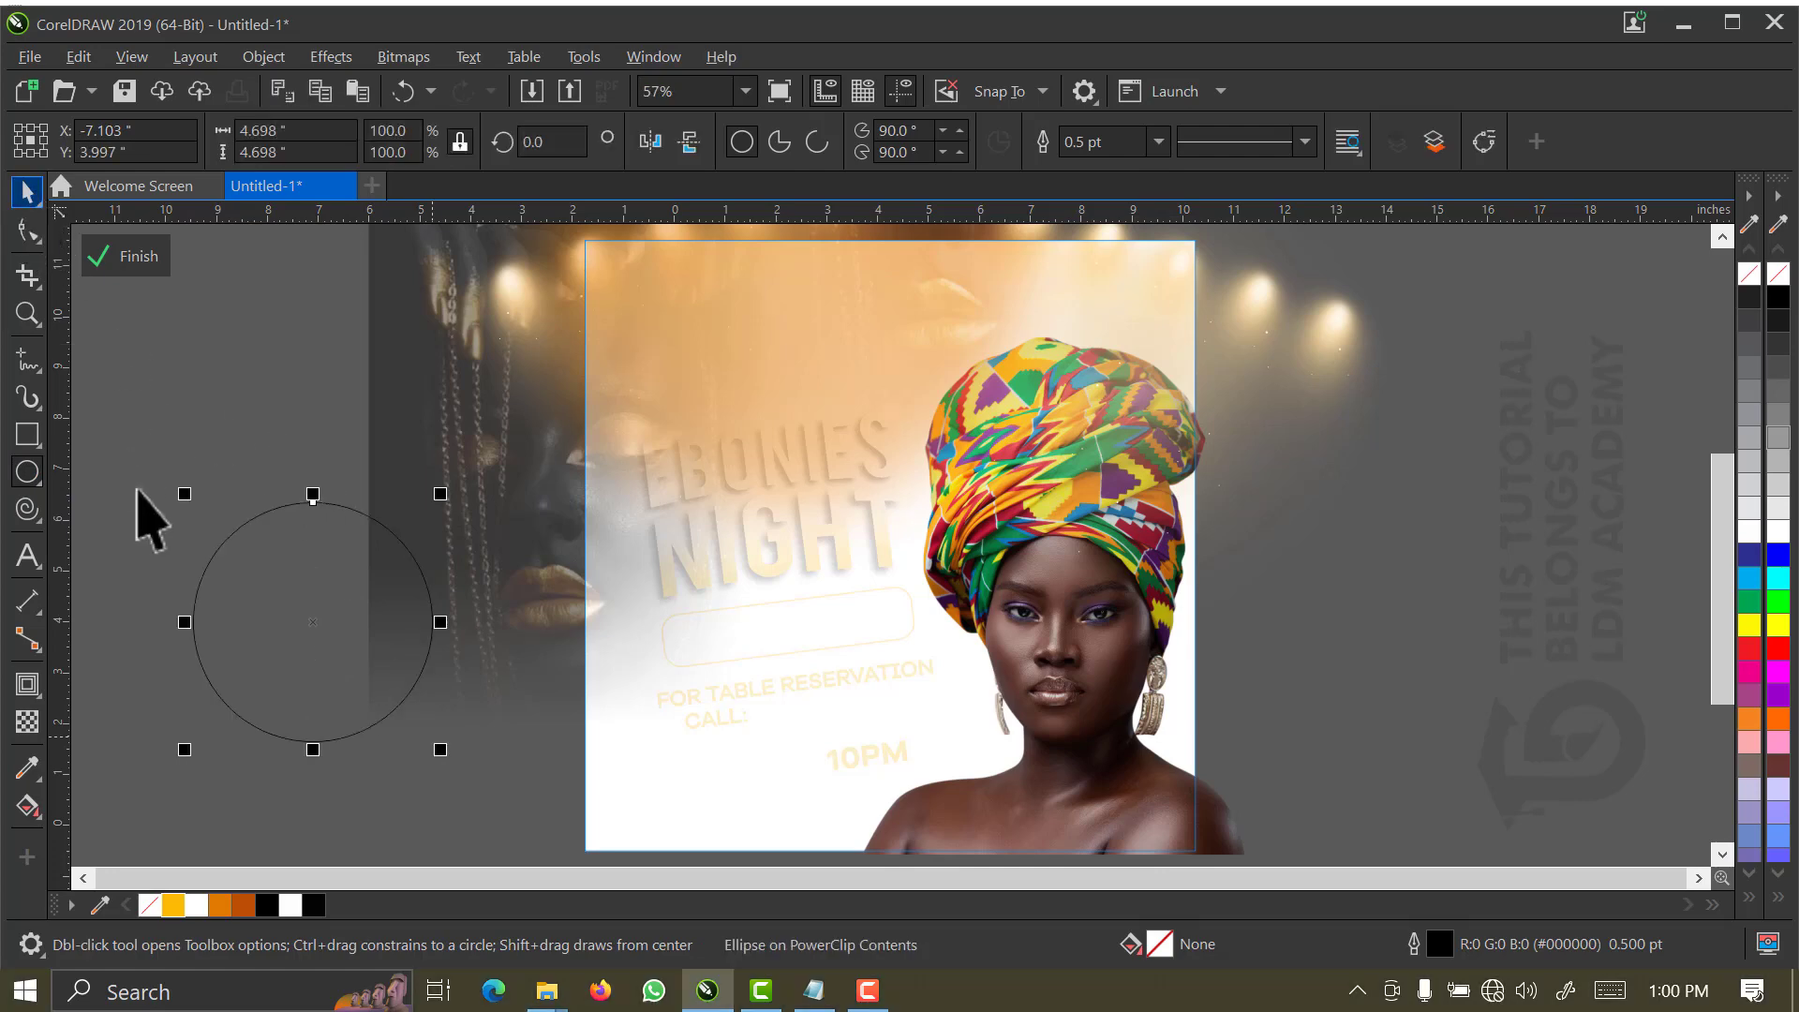
left_click(171, 906)
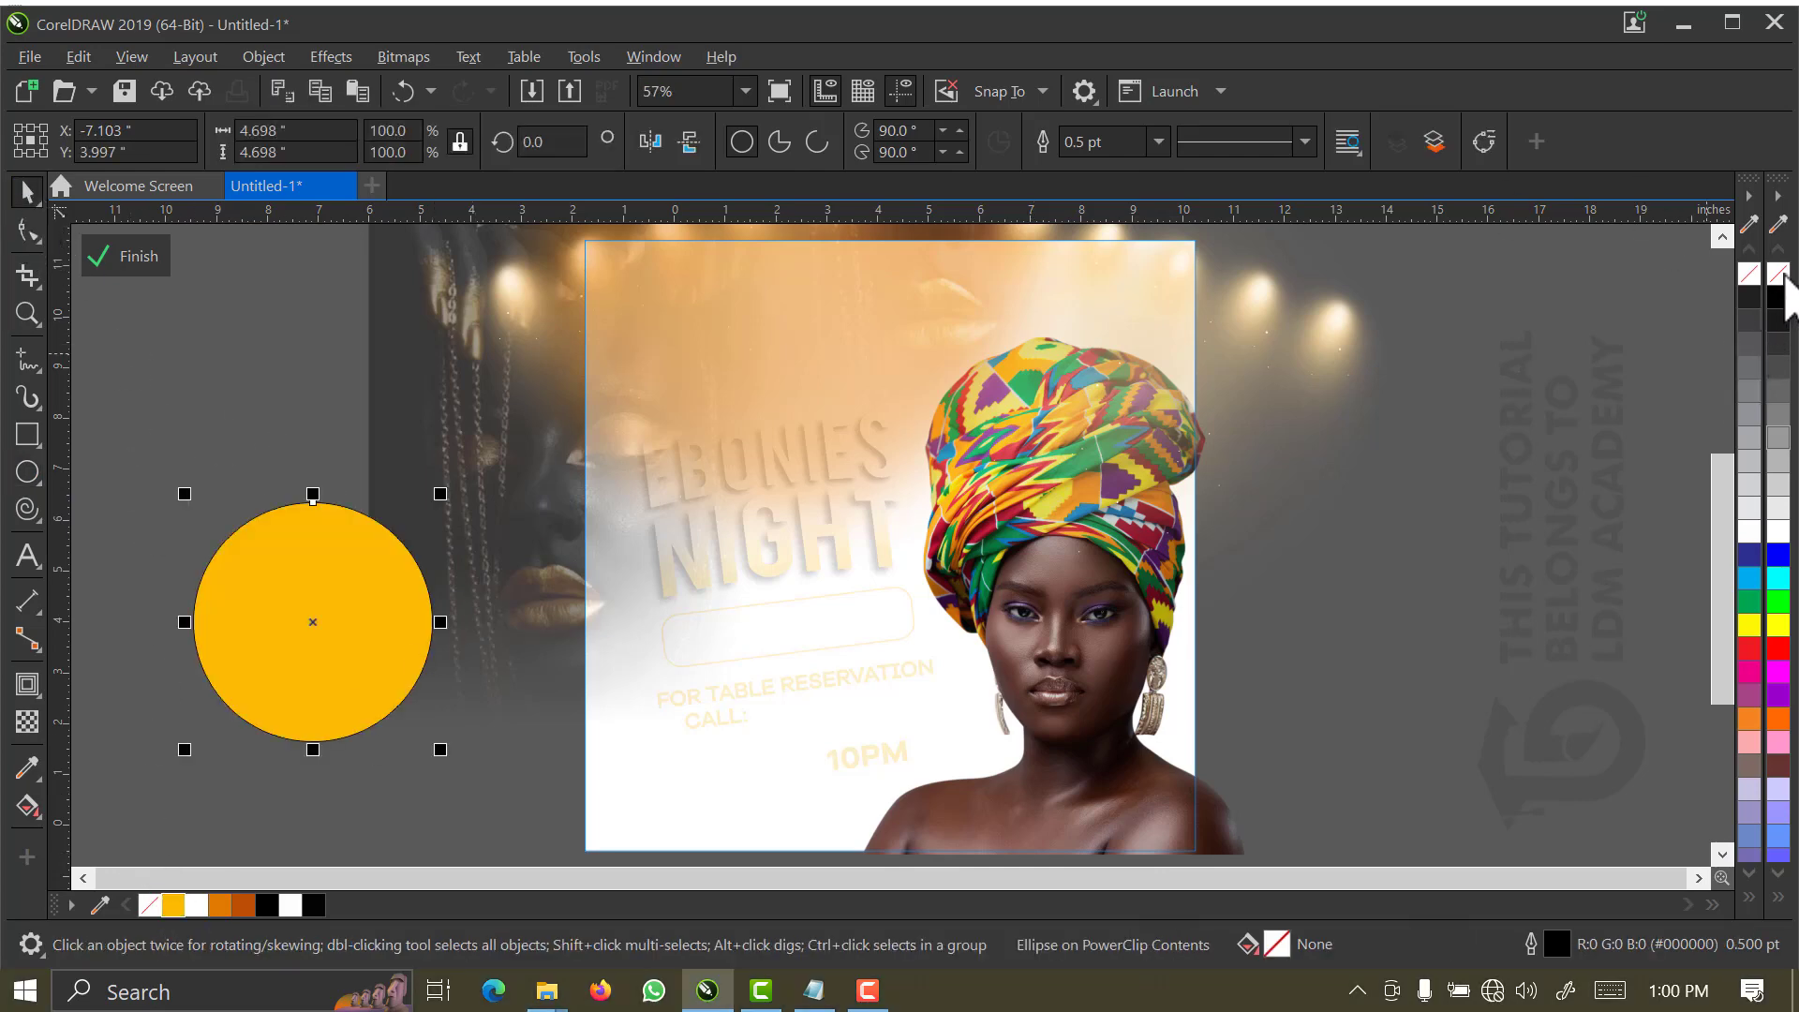
- Remove the yellow circle's outline and apply a Gaussian blur with a radius of 184.2 pixels to it
left_click(1603, 319)
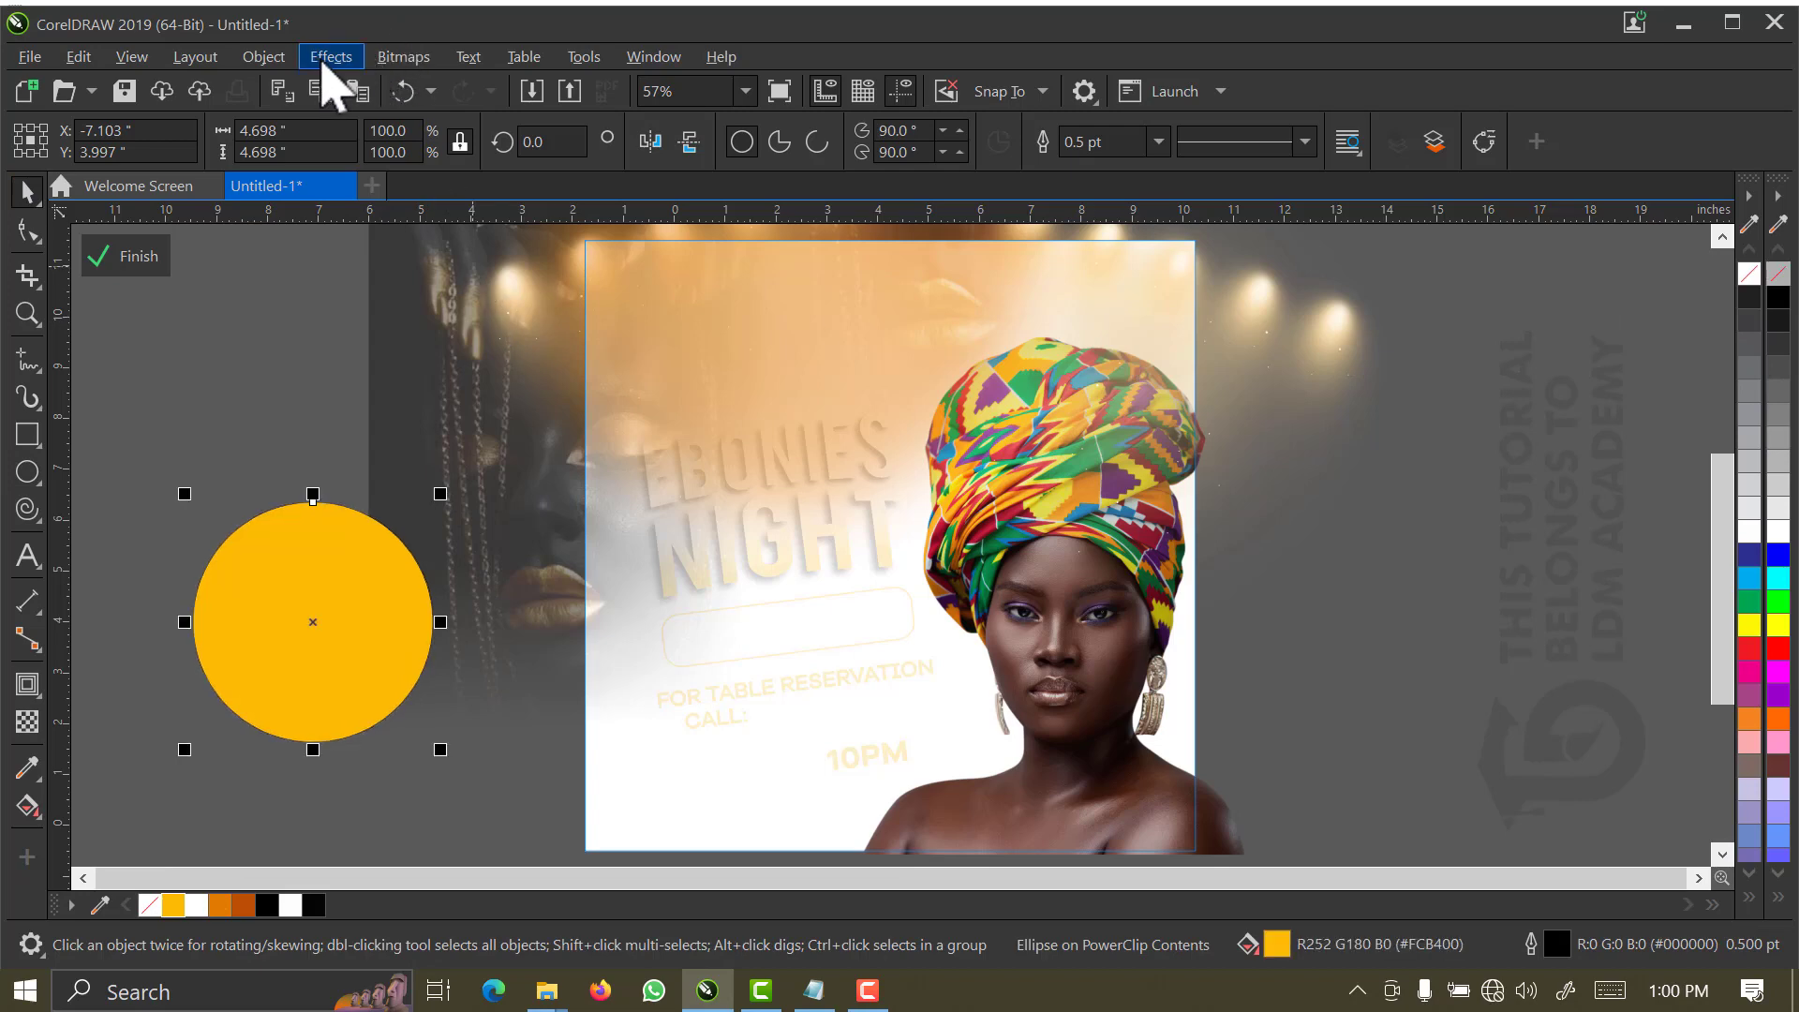
left_click(354, 64)
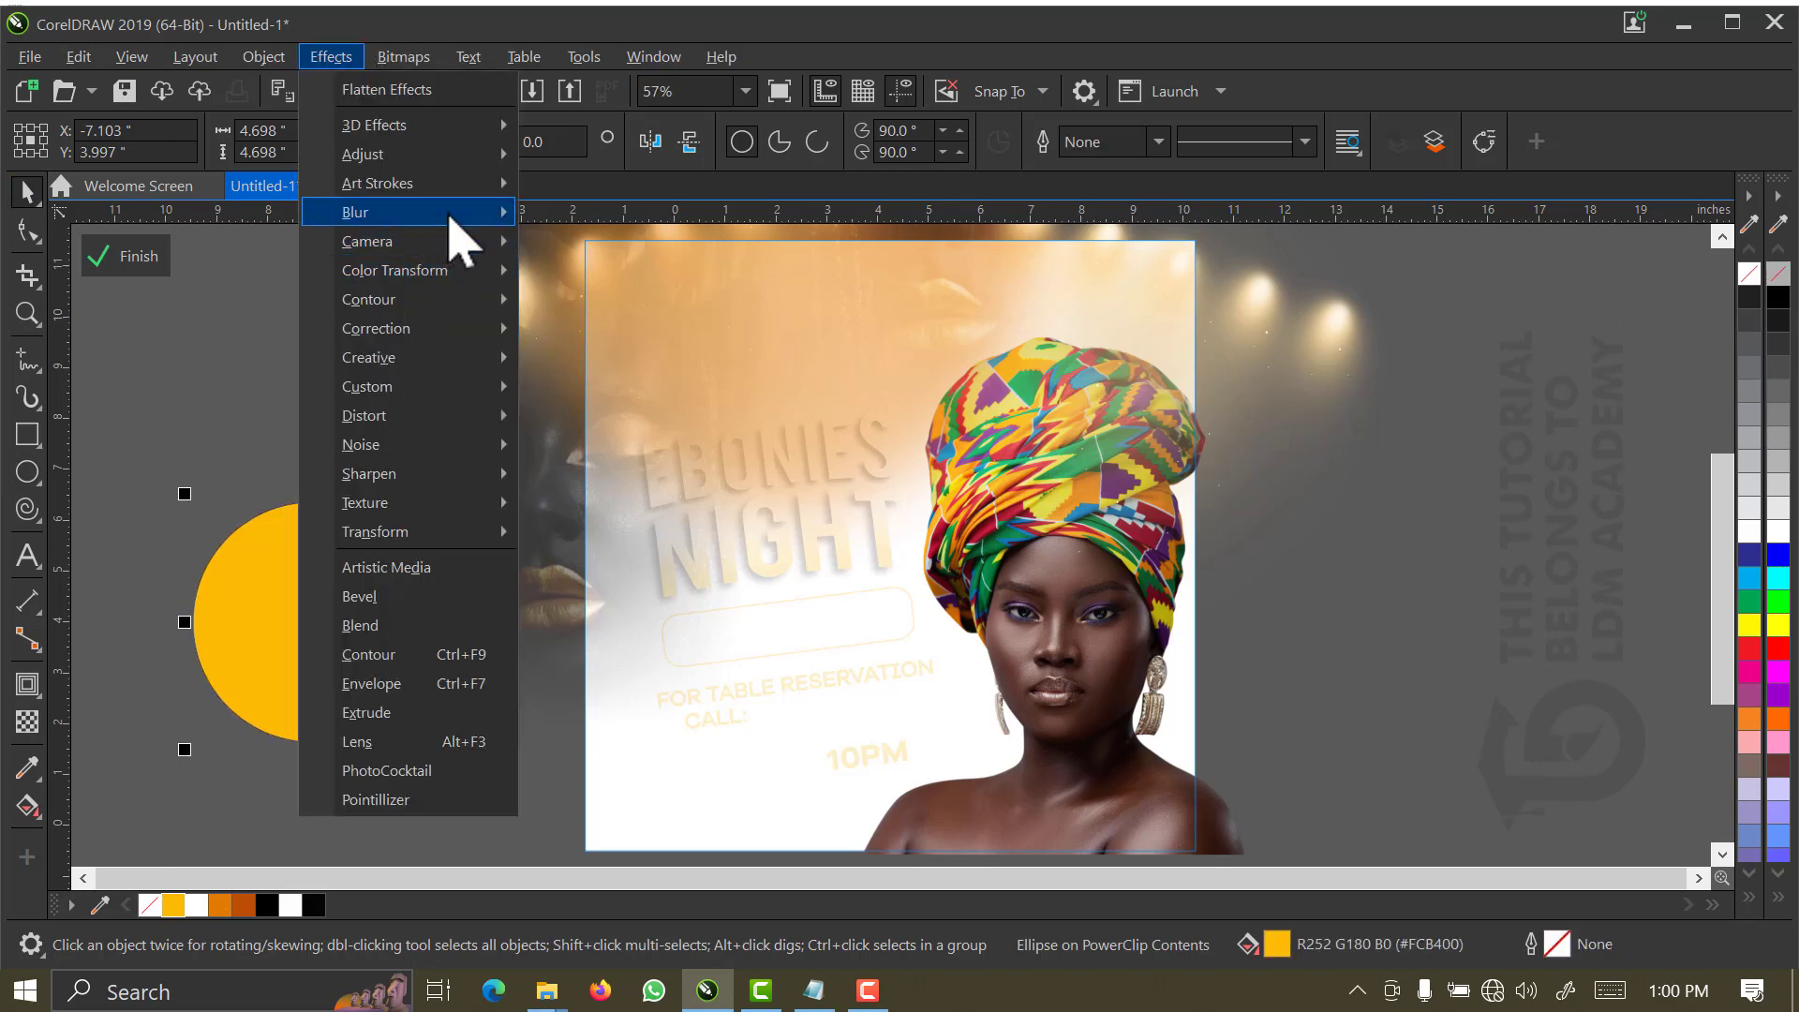
mouse_move(450, 214)
left_click(604, 244)
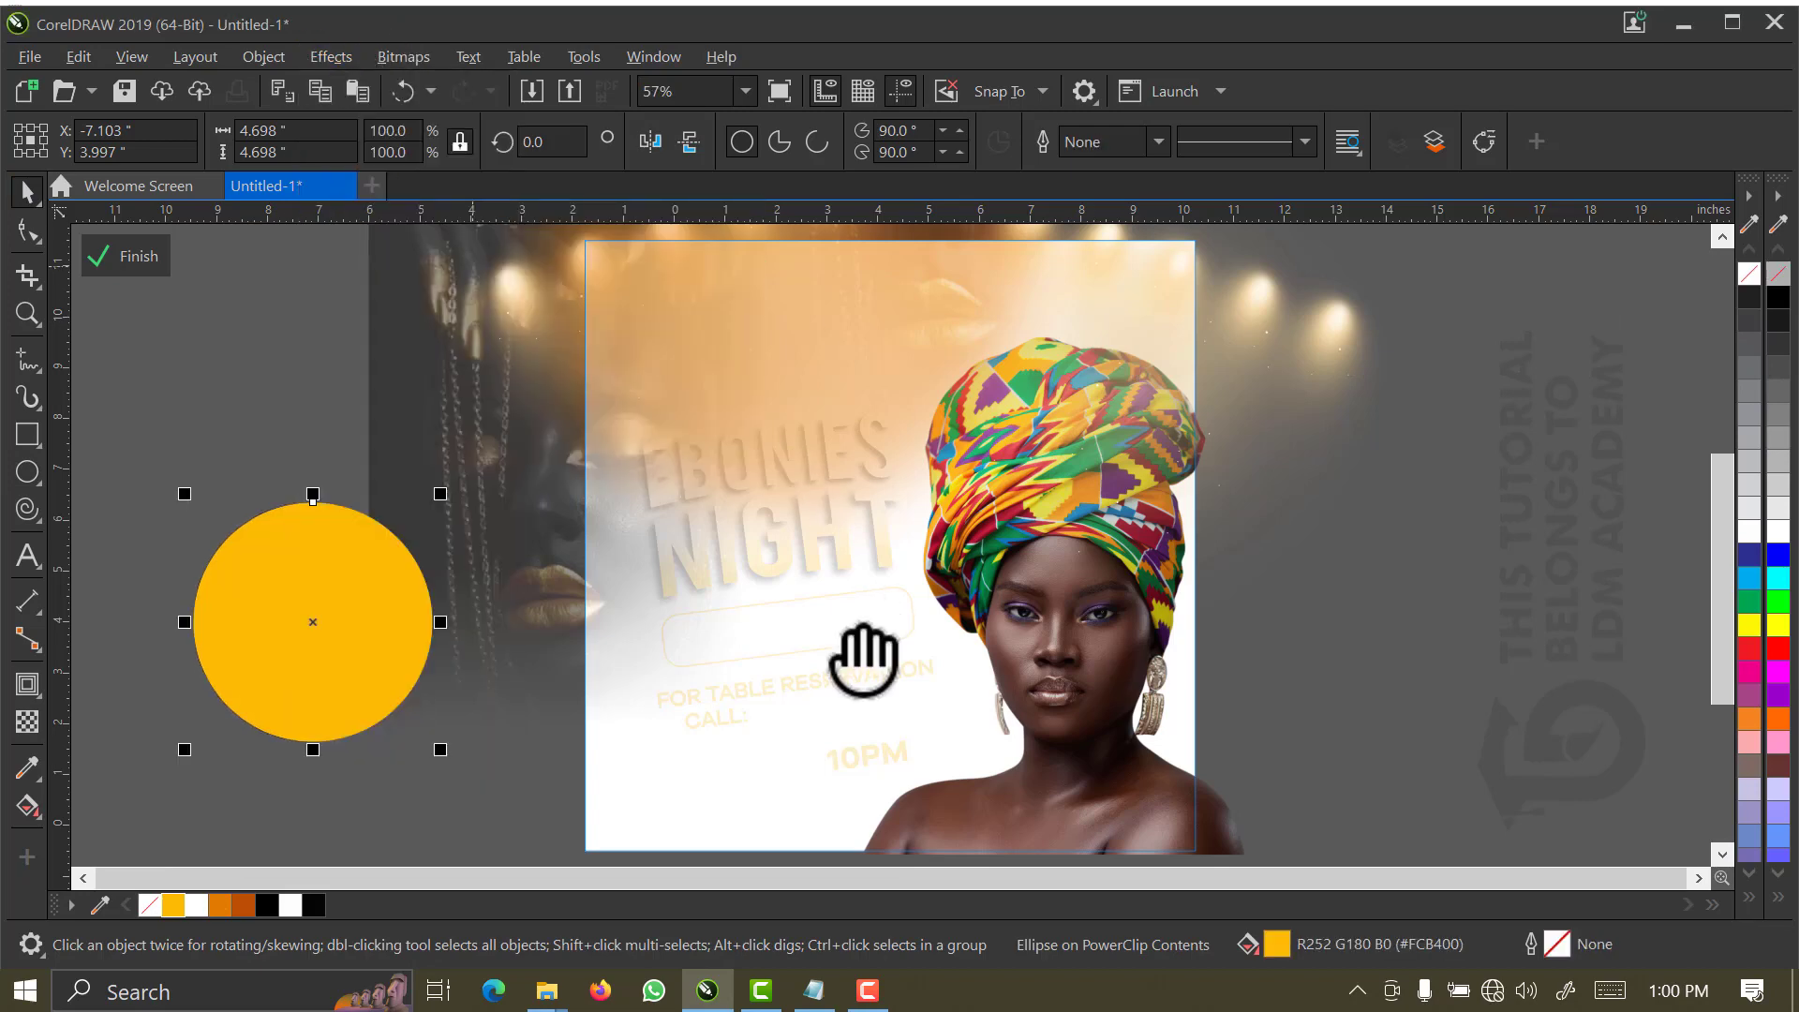
left_click(1068, 553)
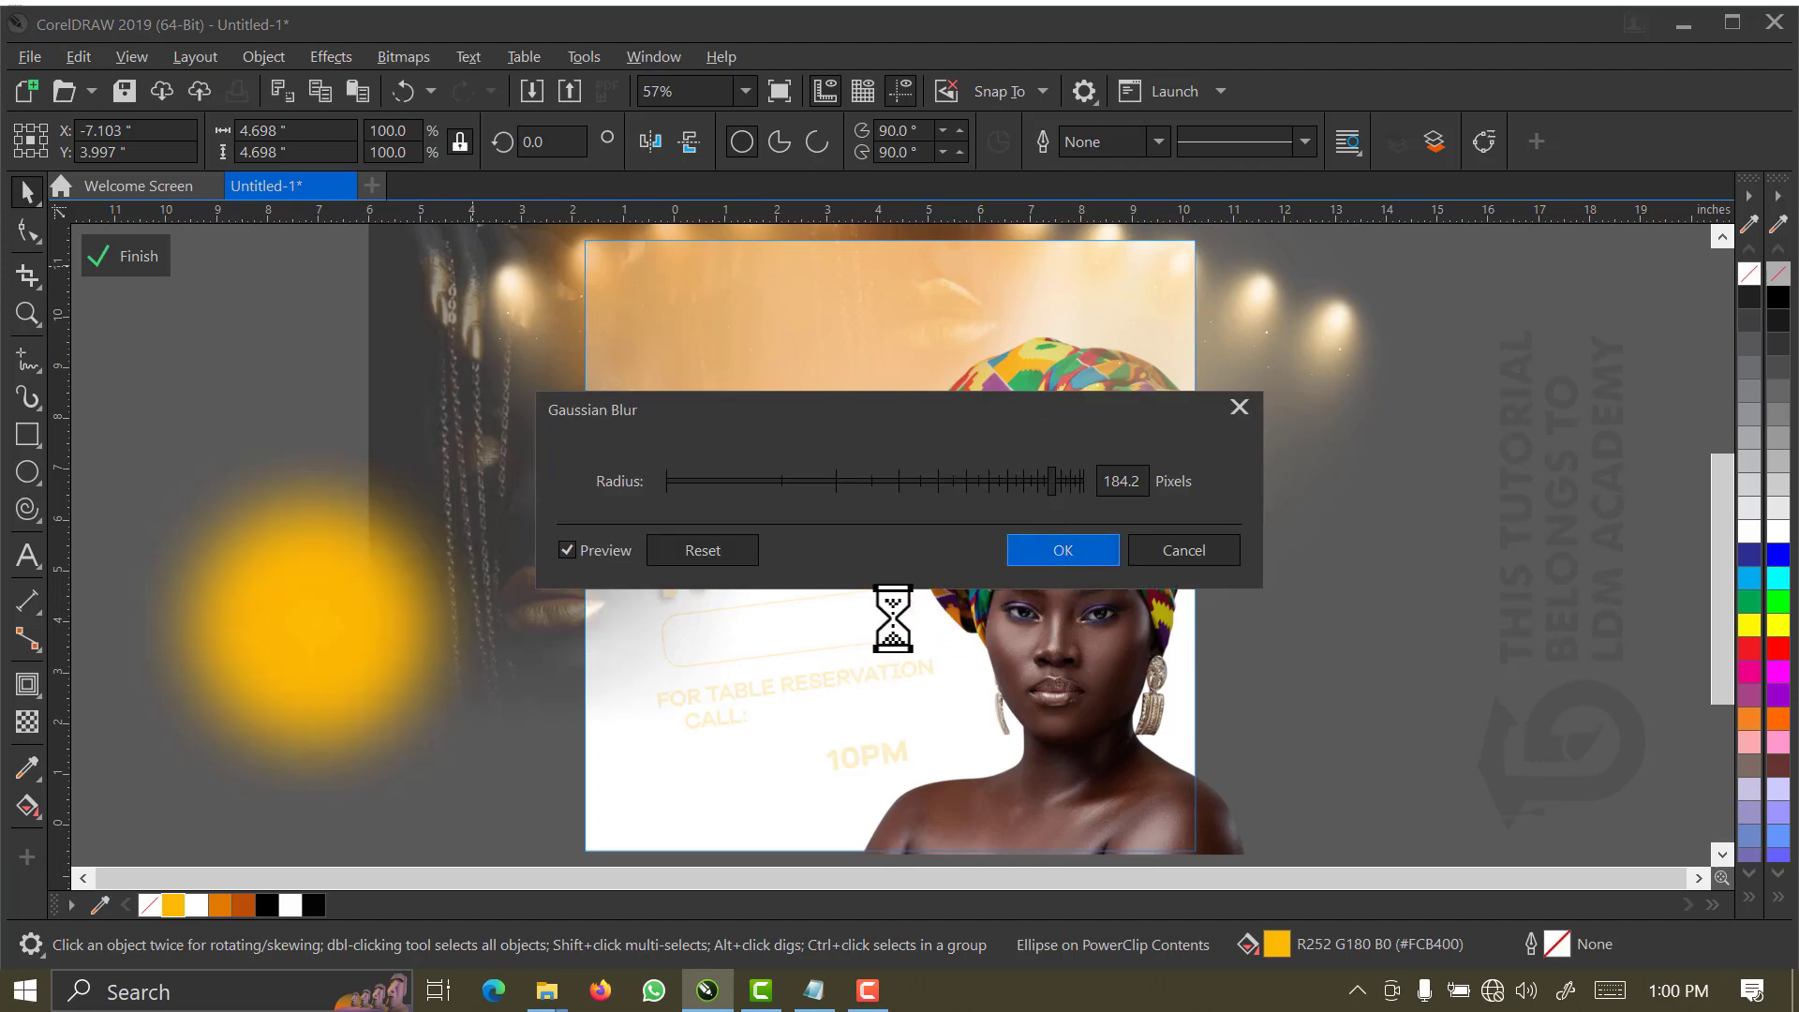
- Move the blurred yellow circle over the woman's neck and shoulder and set its transparency merge mode to Screen
left_click_drag(405, 690, 1139, 811)
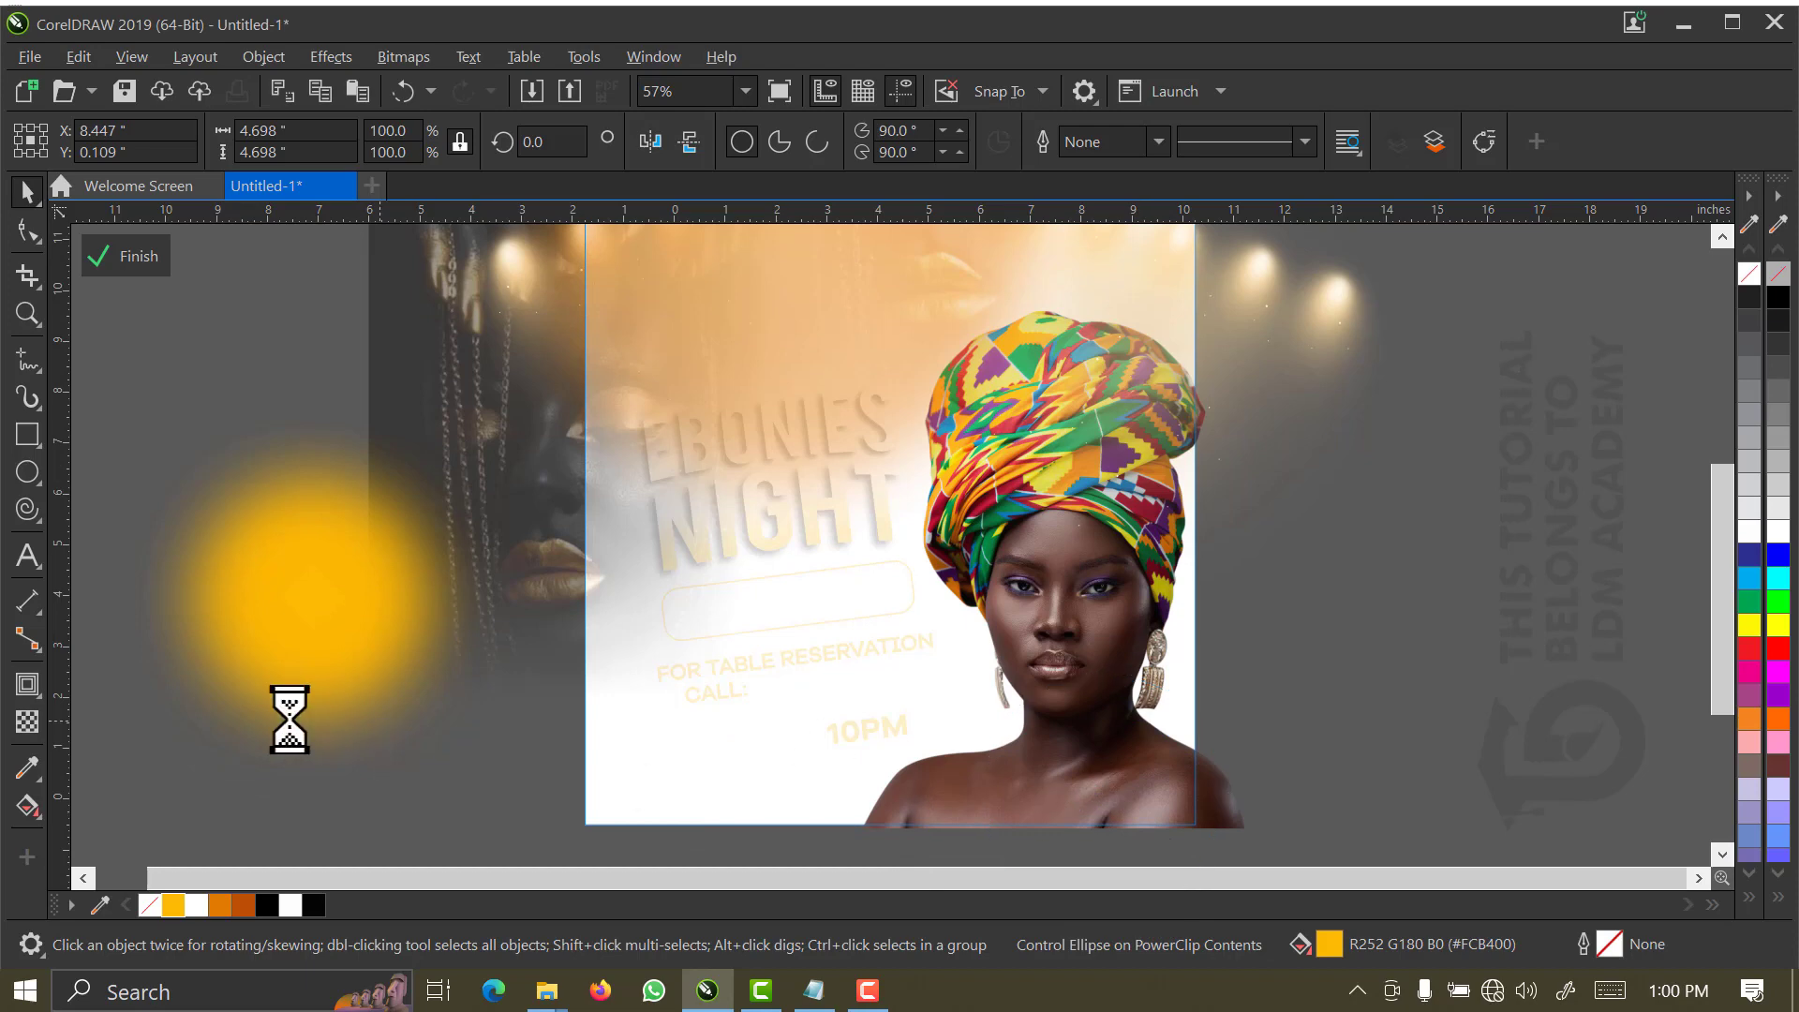
left_click(28, 722)
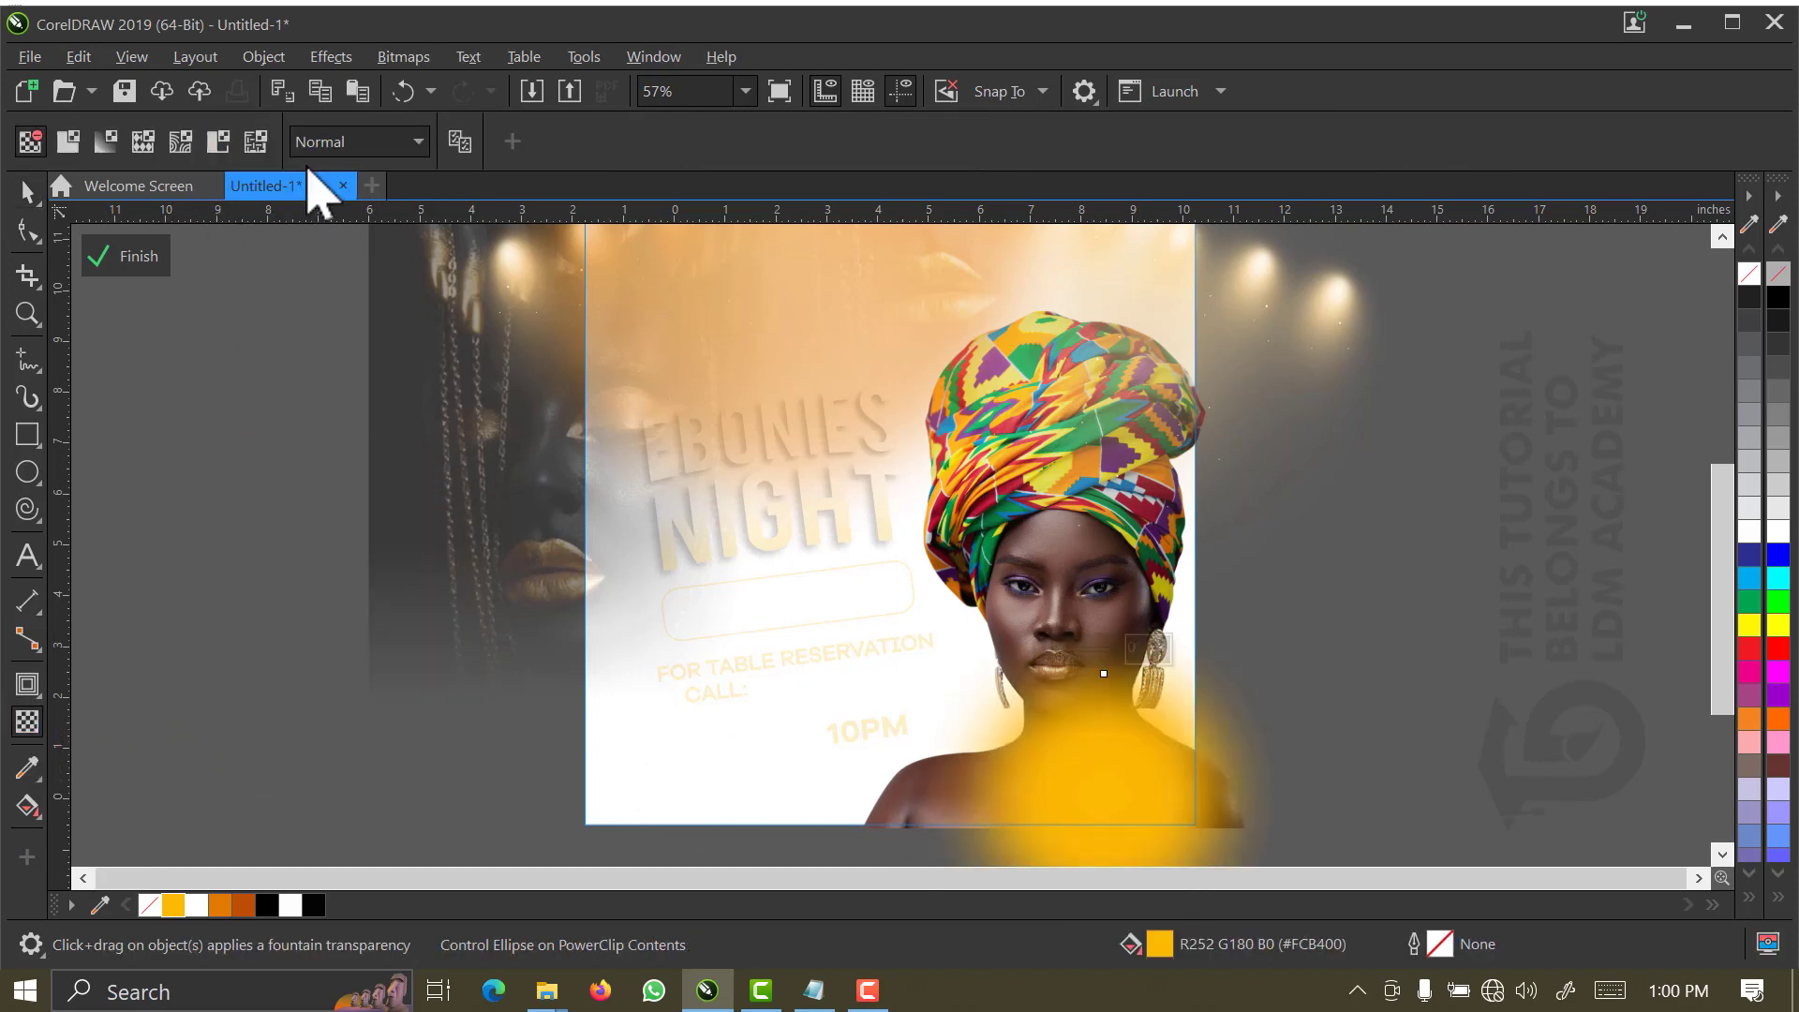
left_click(345, 148)
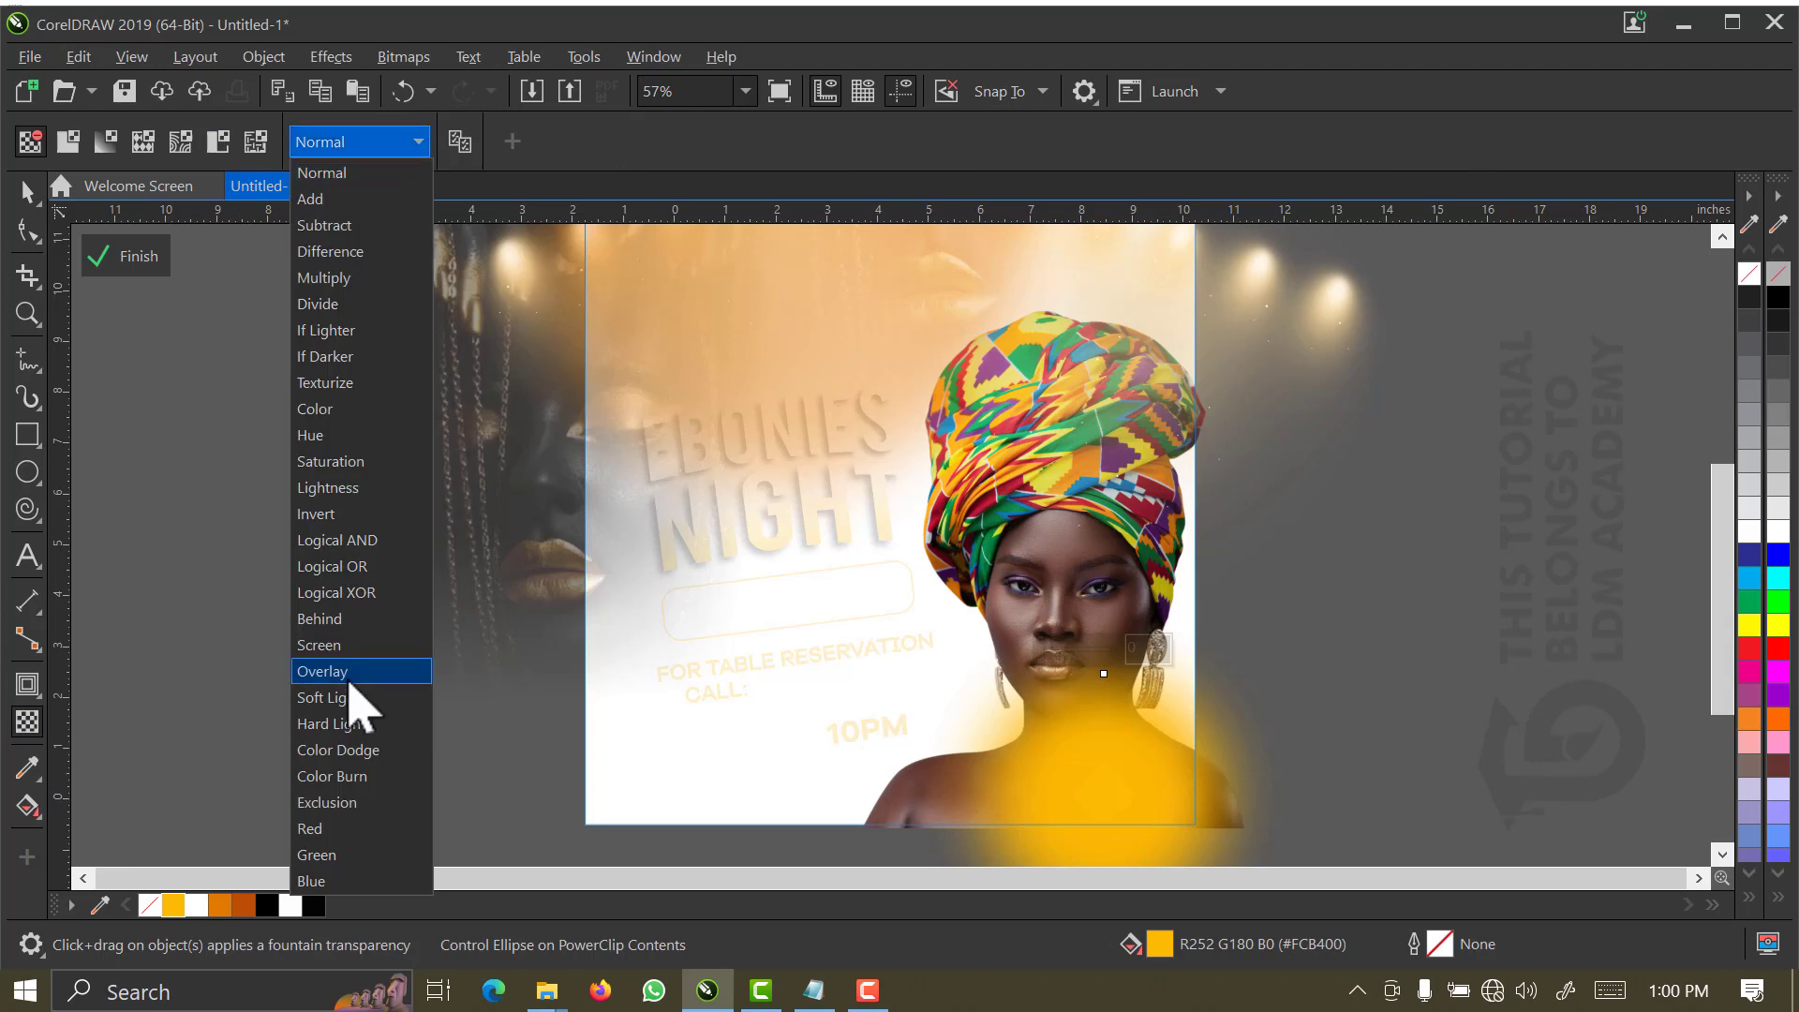
left_click(344, 655)
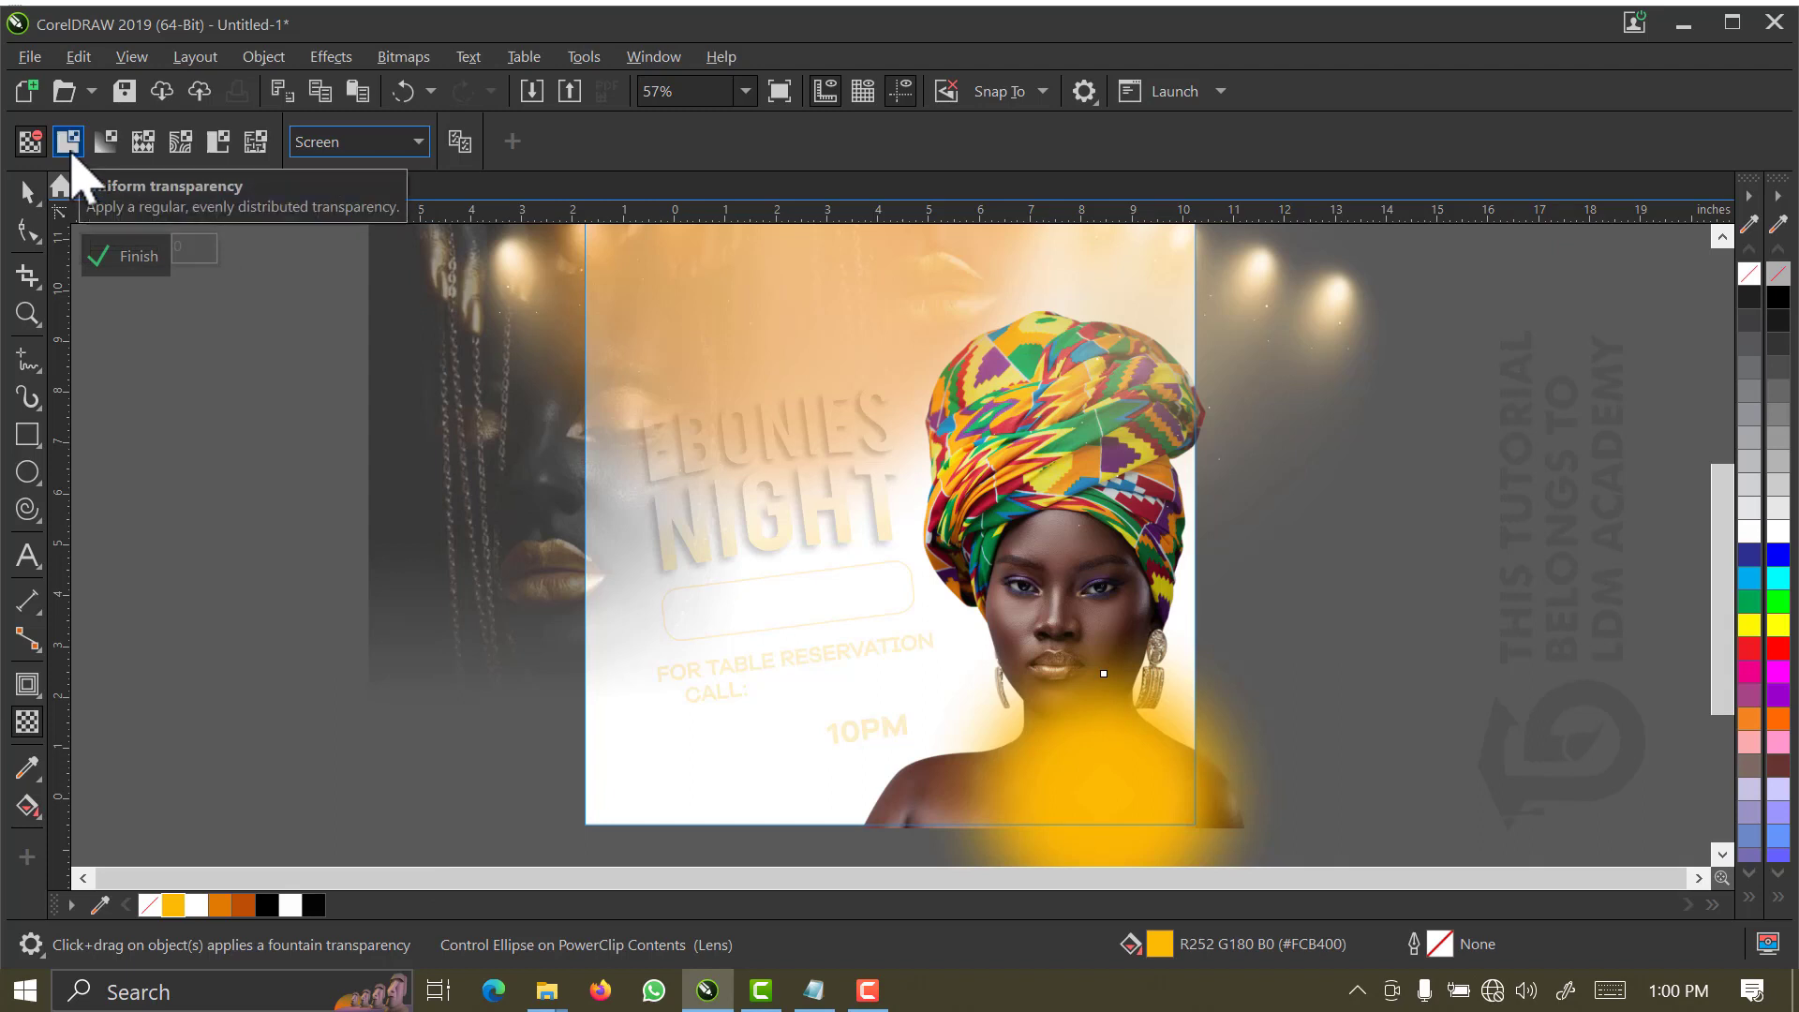
- Apply a uniform transparency of 79 to the yellow glow and finish editing the PowerClip contents
left_click(68, 146)
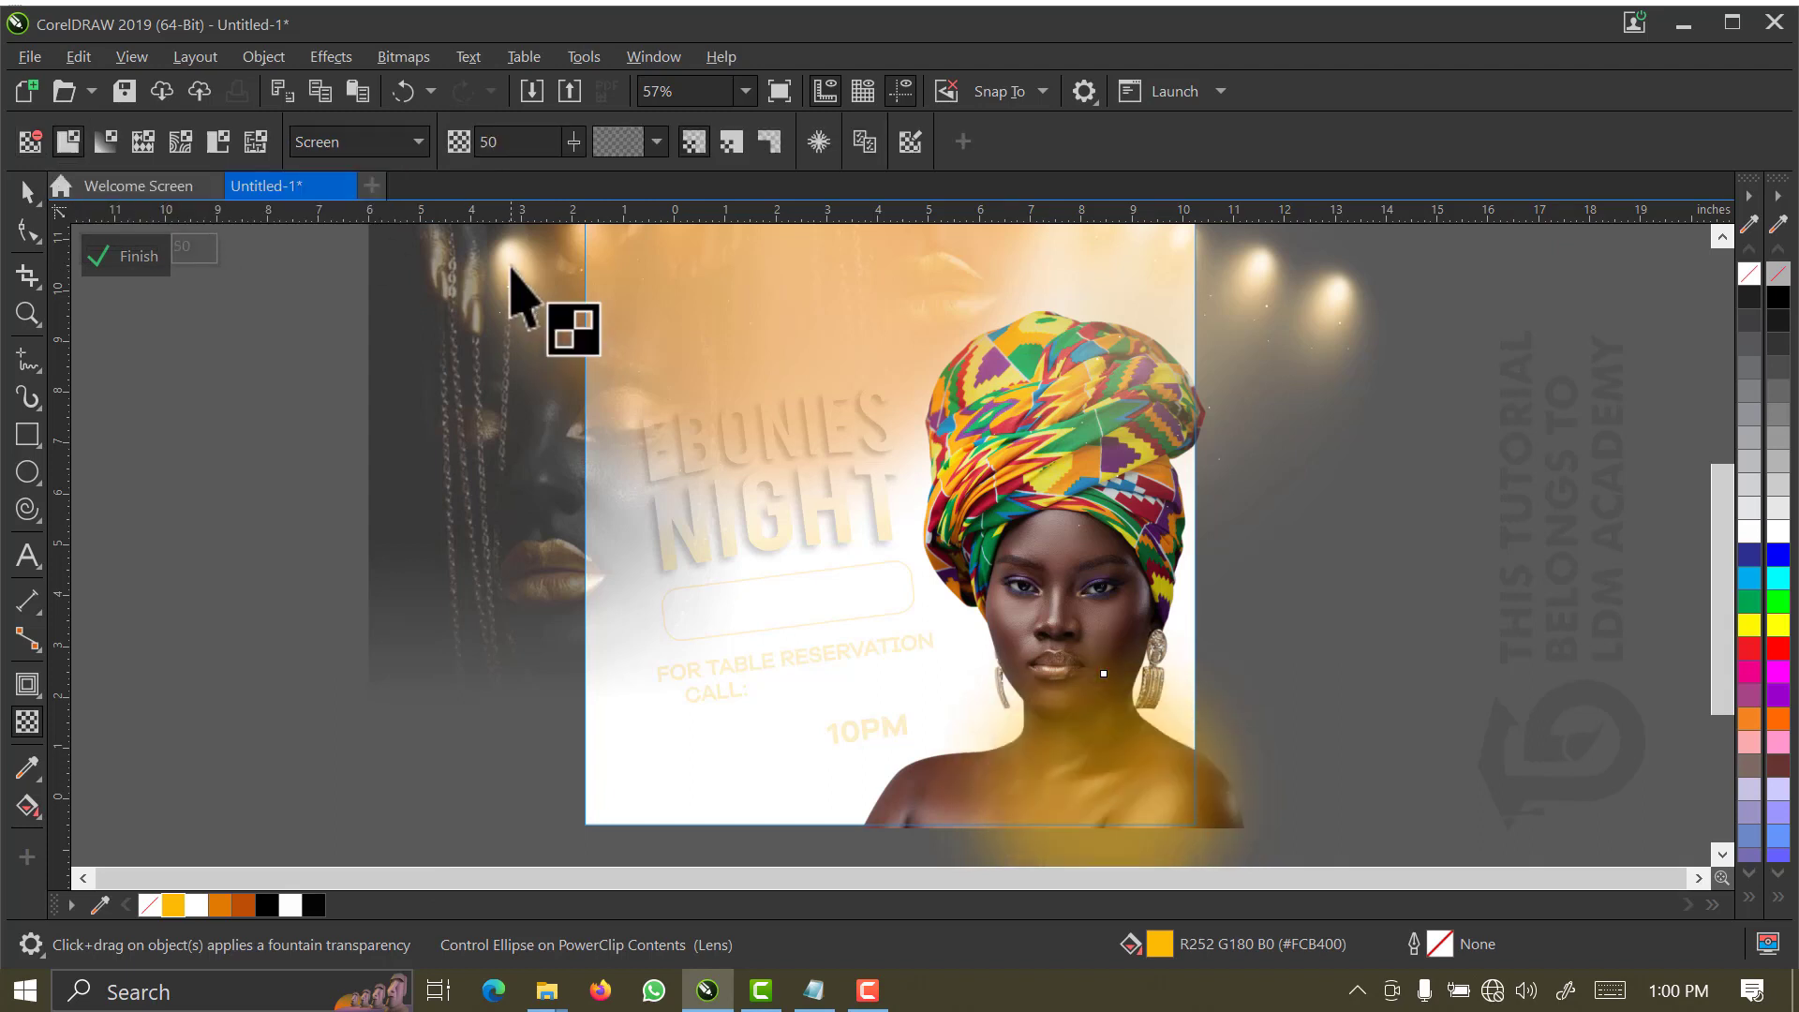
left_click(573, 142)
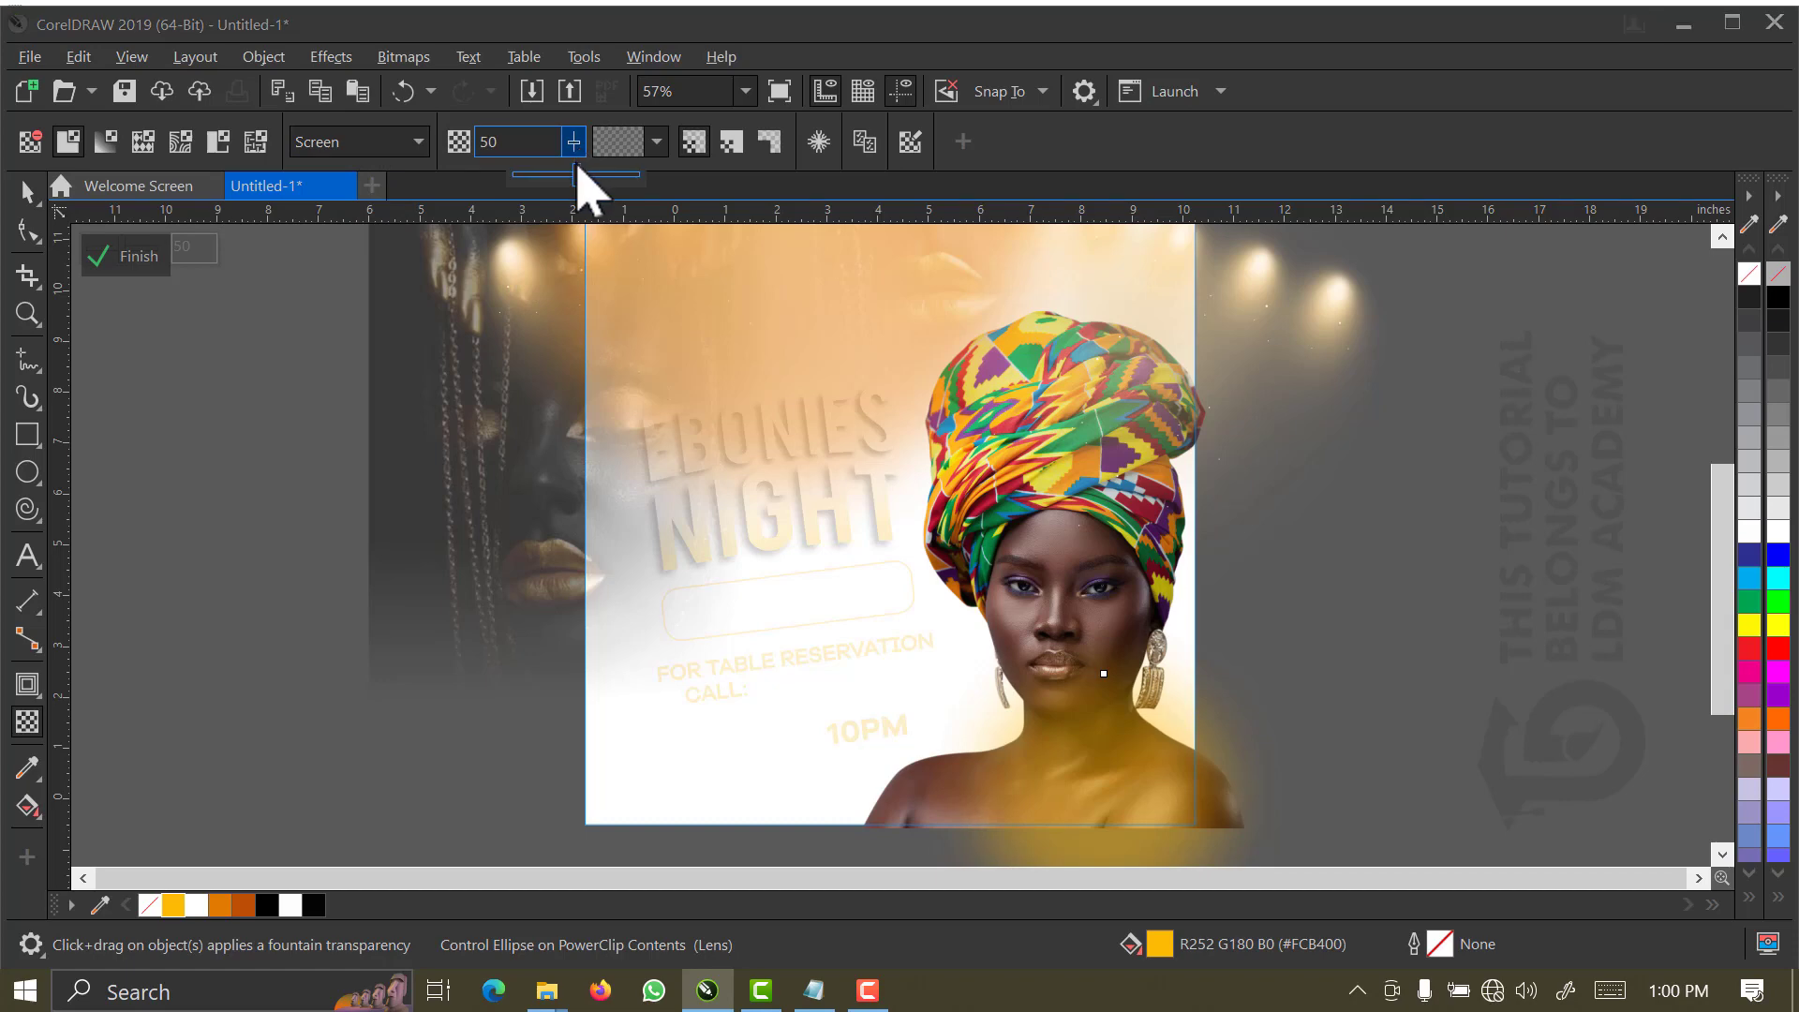
left_click_drag(614, 183, 614, 182)
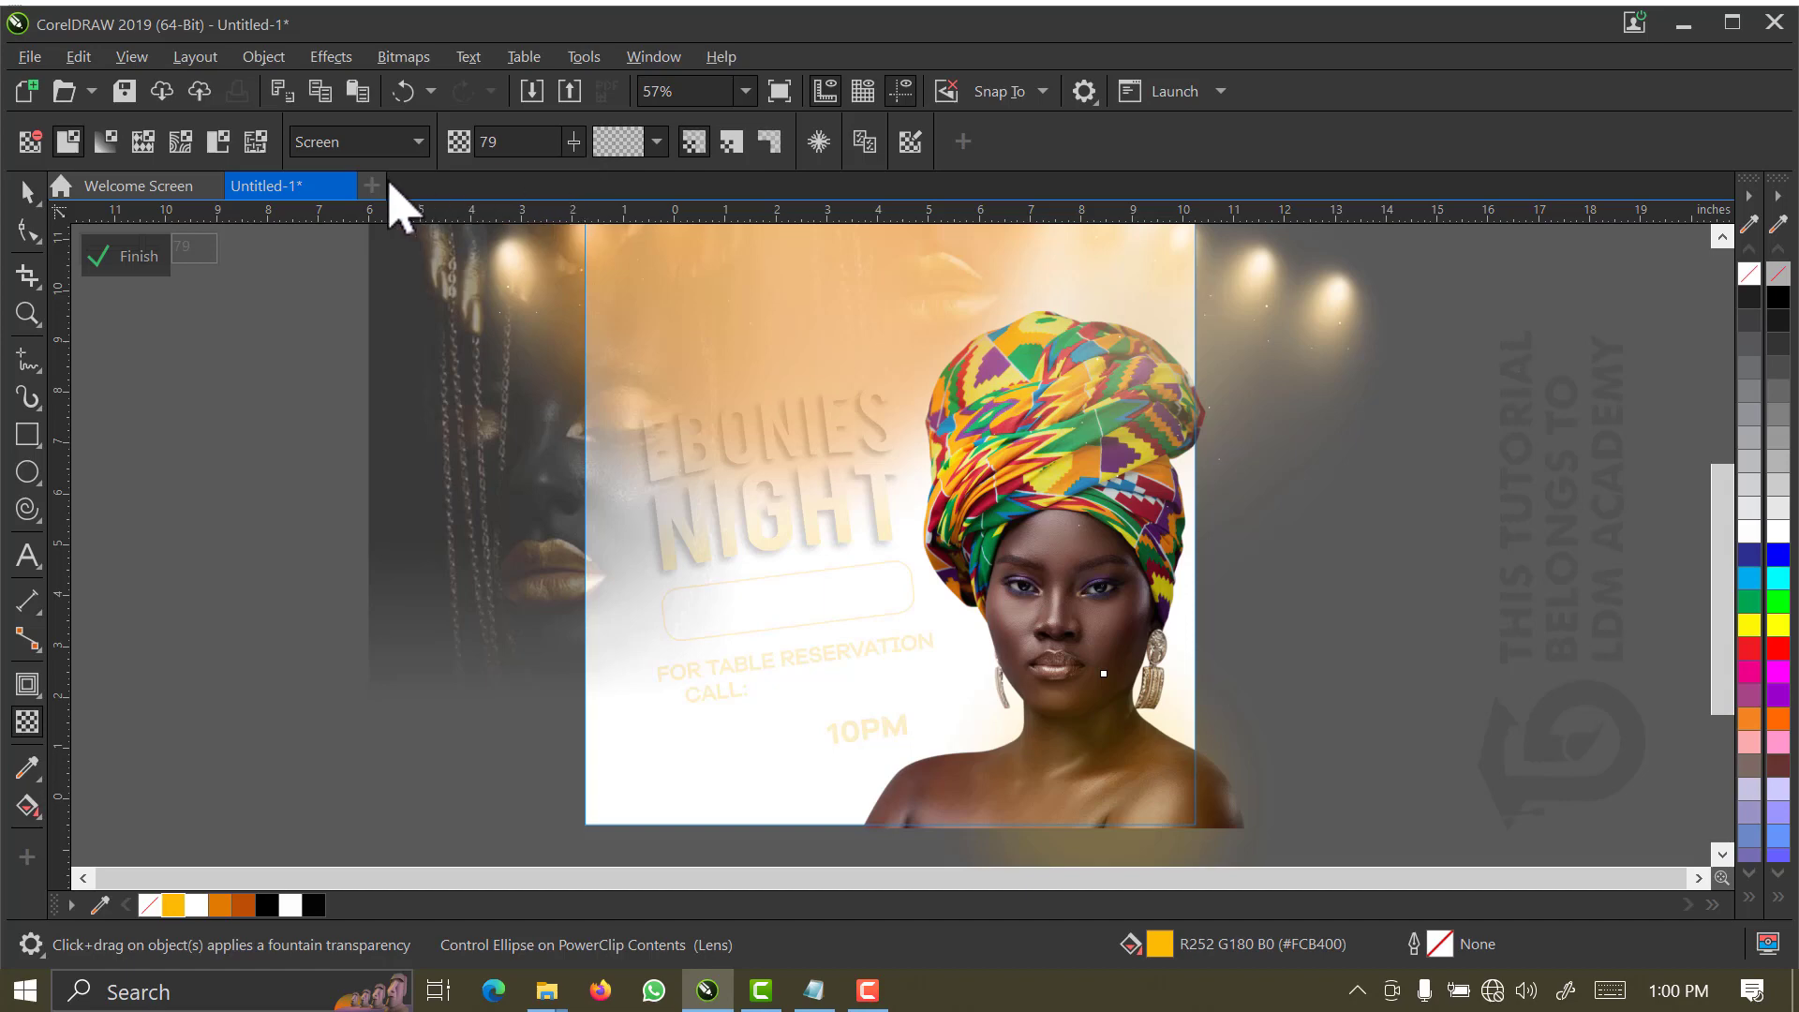
left_click(25, 192)
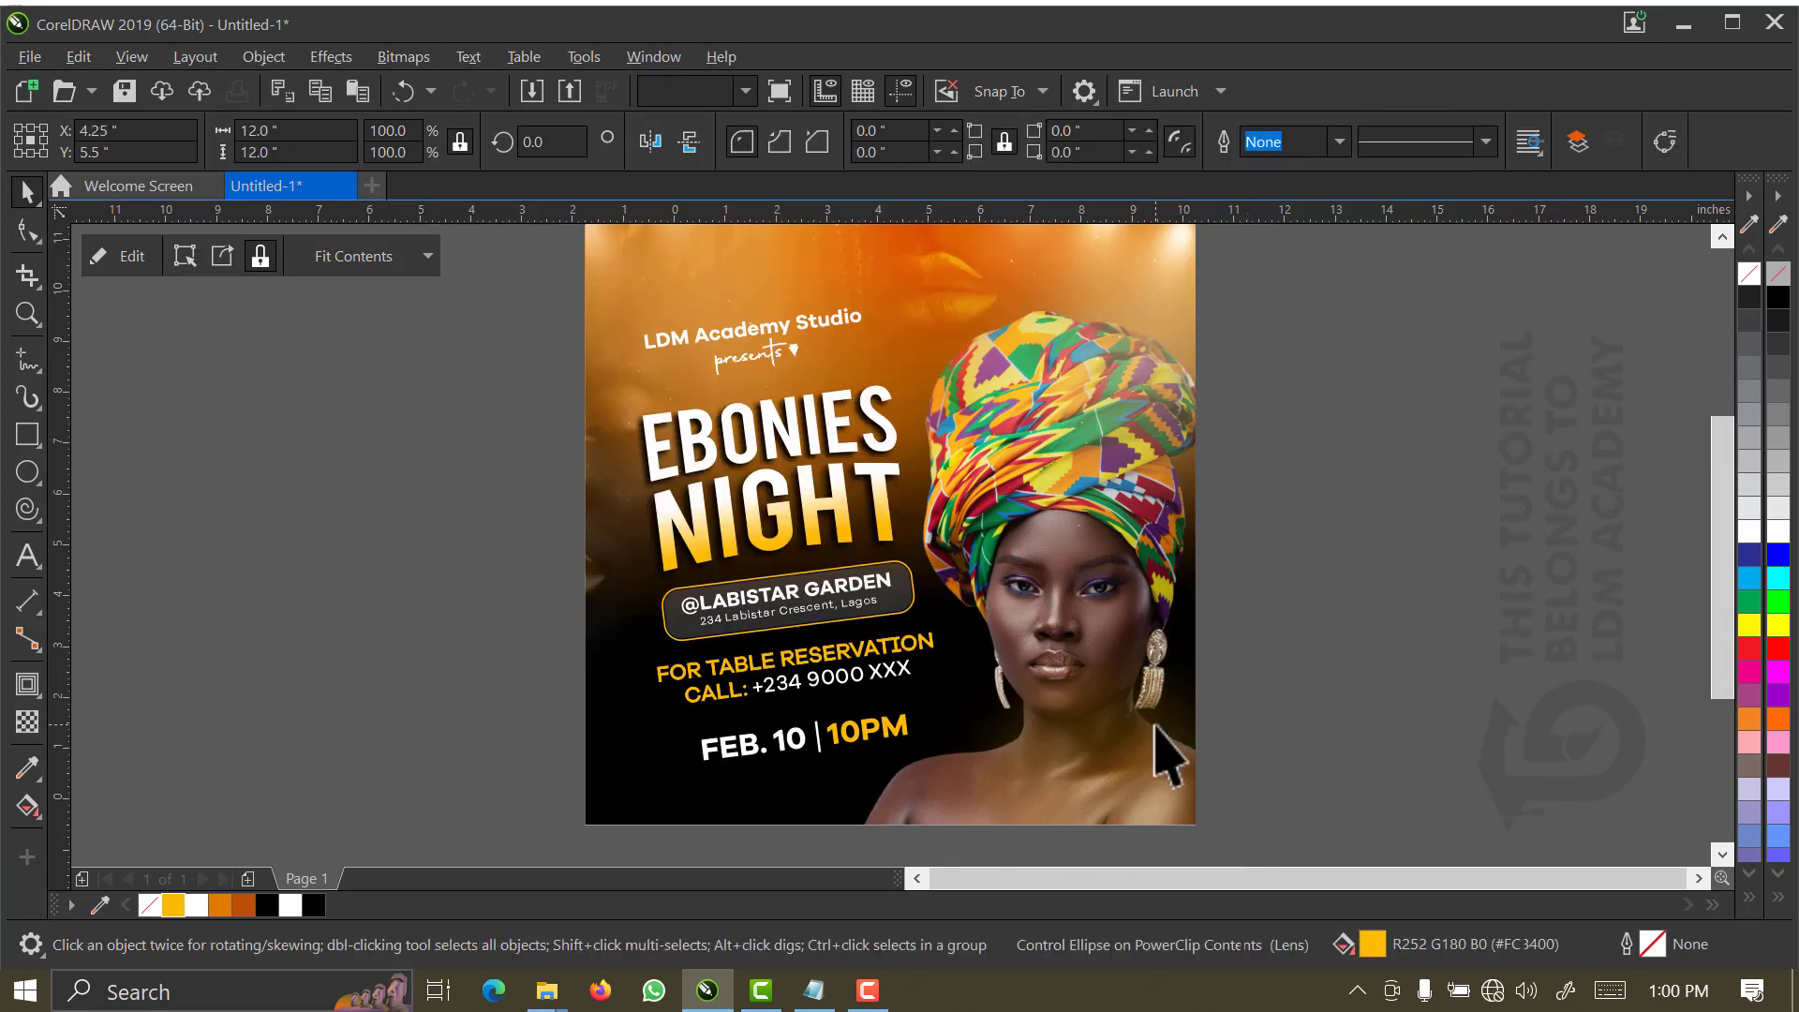
- Examine the yellow glow on the woman's neck and shoulder up close and in the whole flyer
scroll(1168, 755, "up", 2)
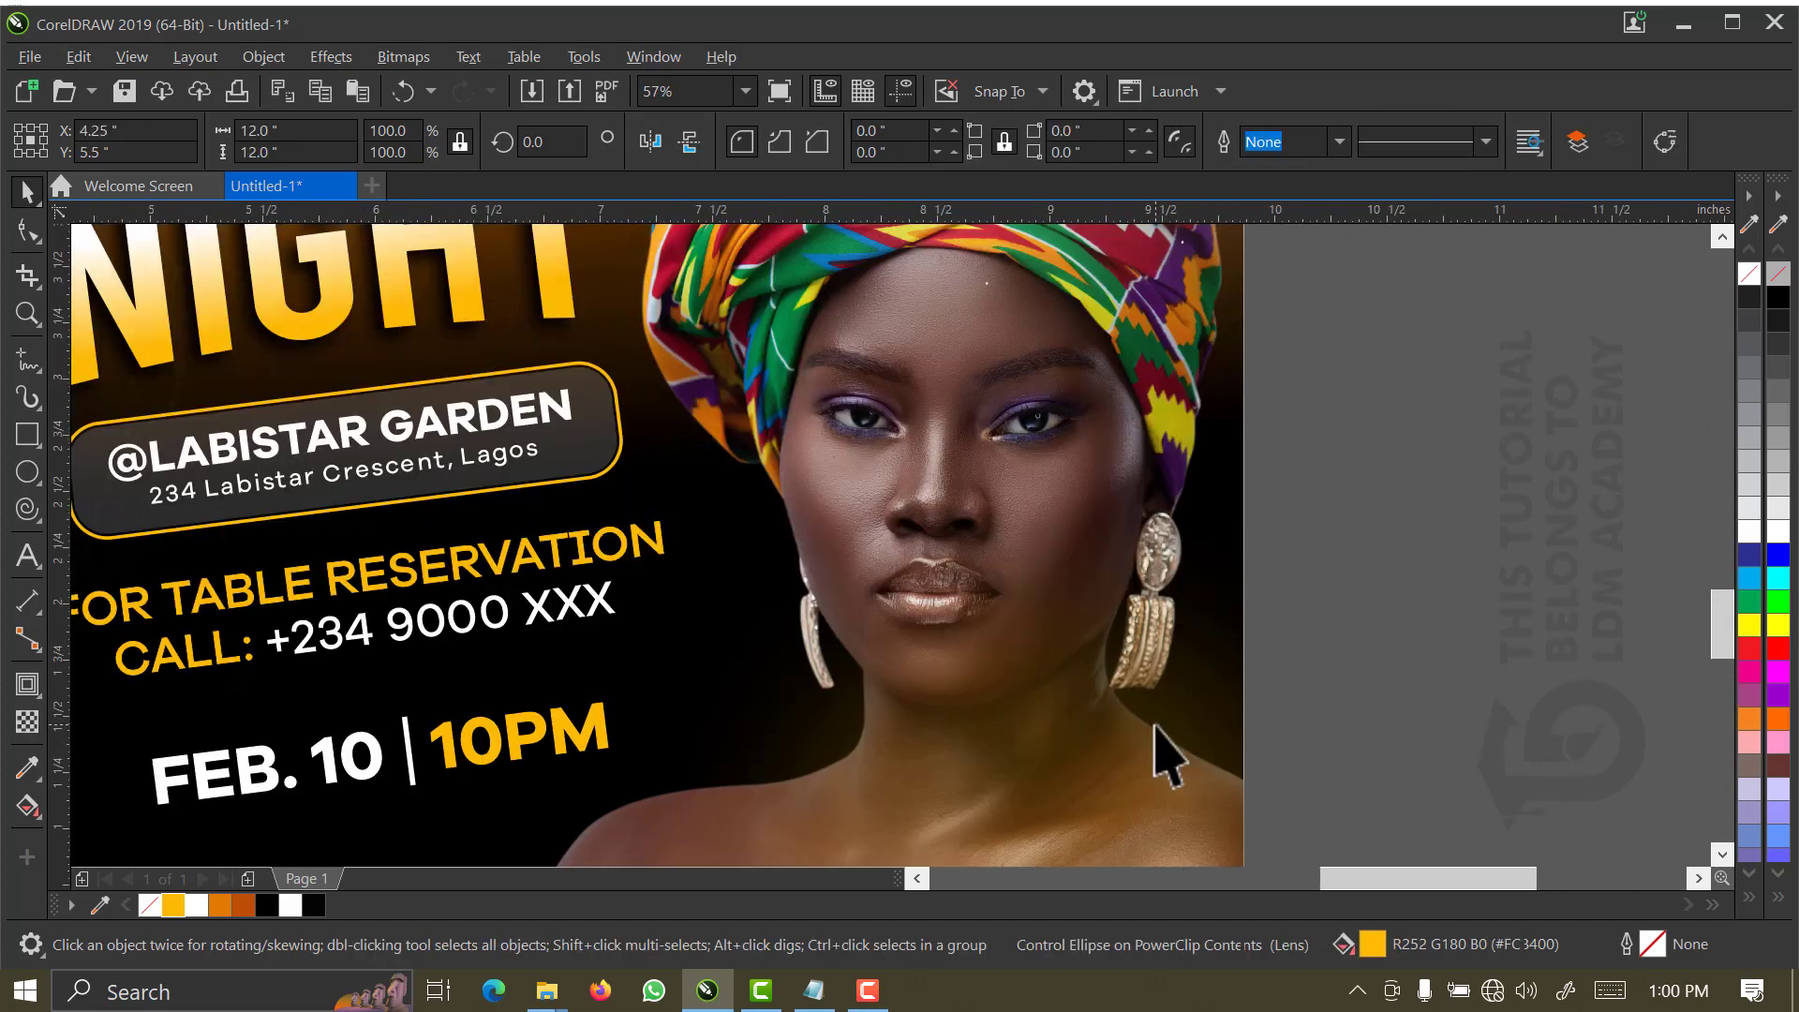
scroll(1169, 755, "up", 2)
key("Escape")
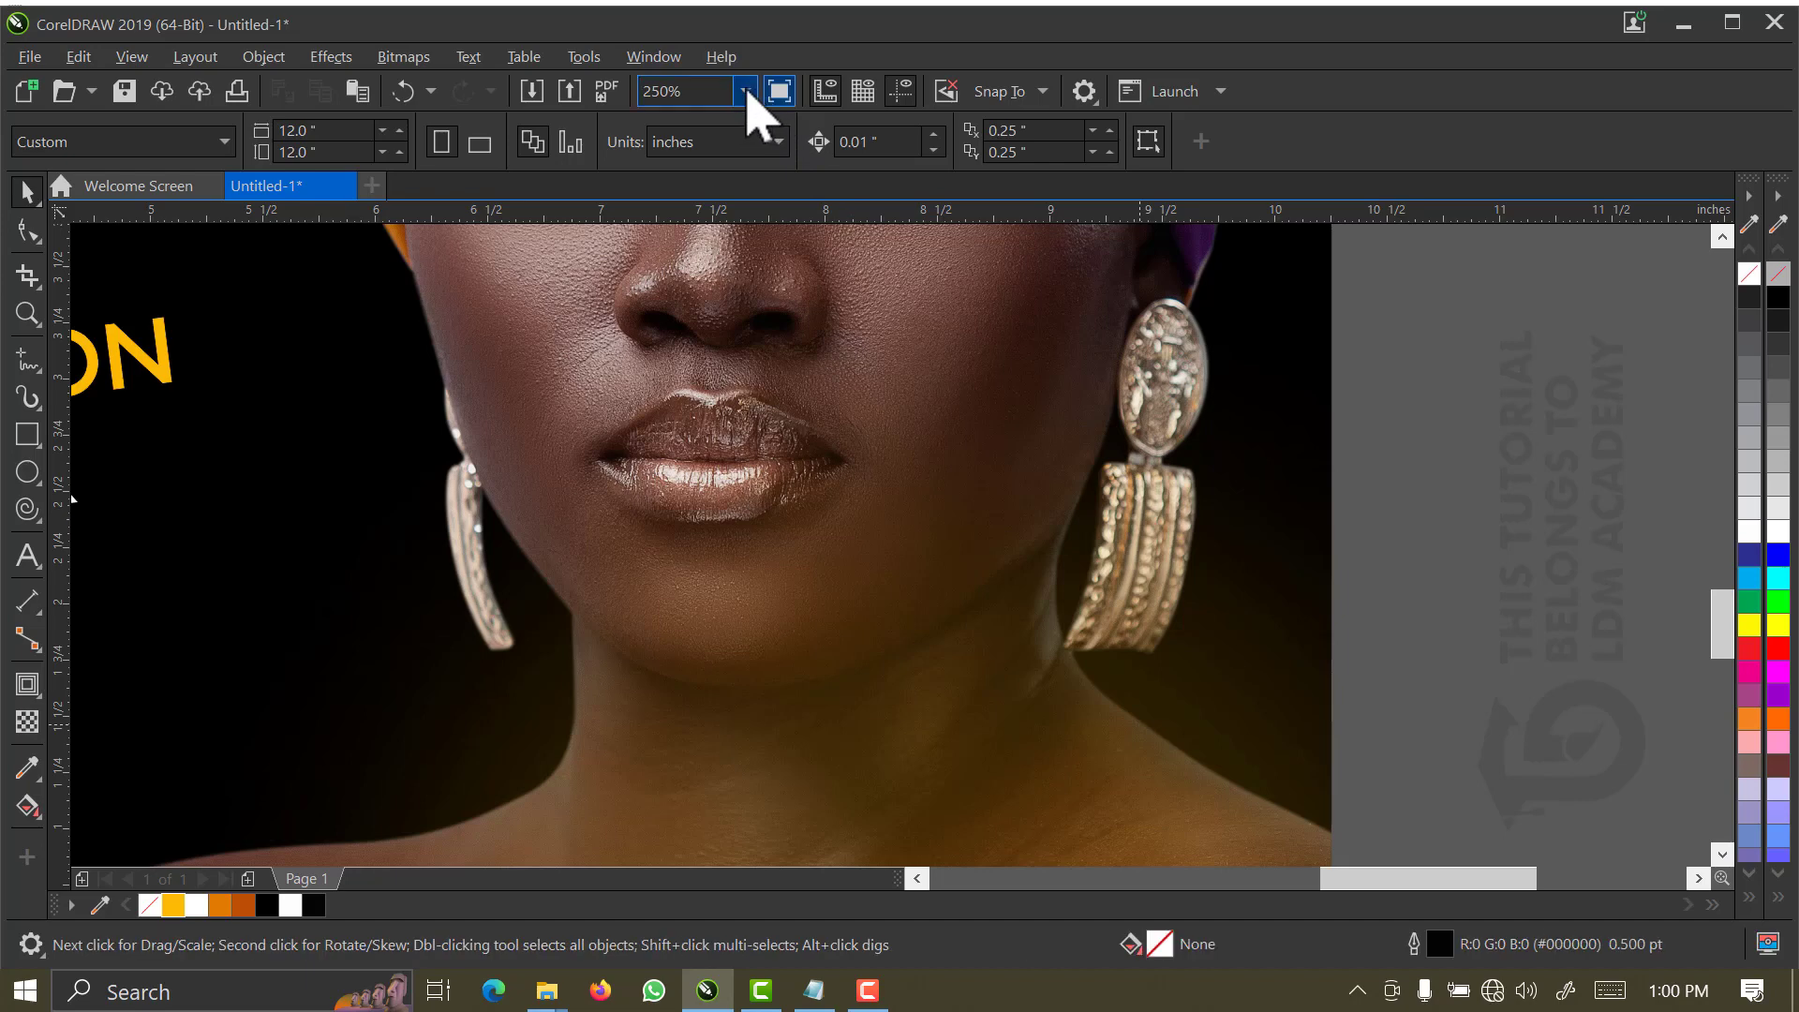
left_click(745, 91)
left_click(733, 145)
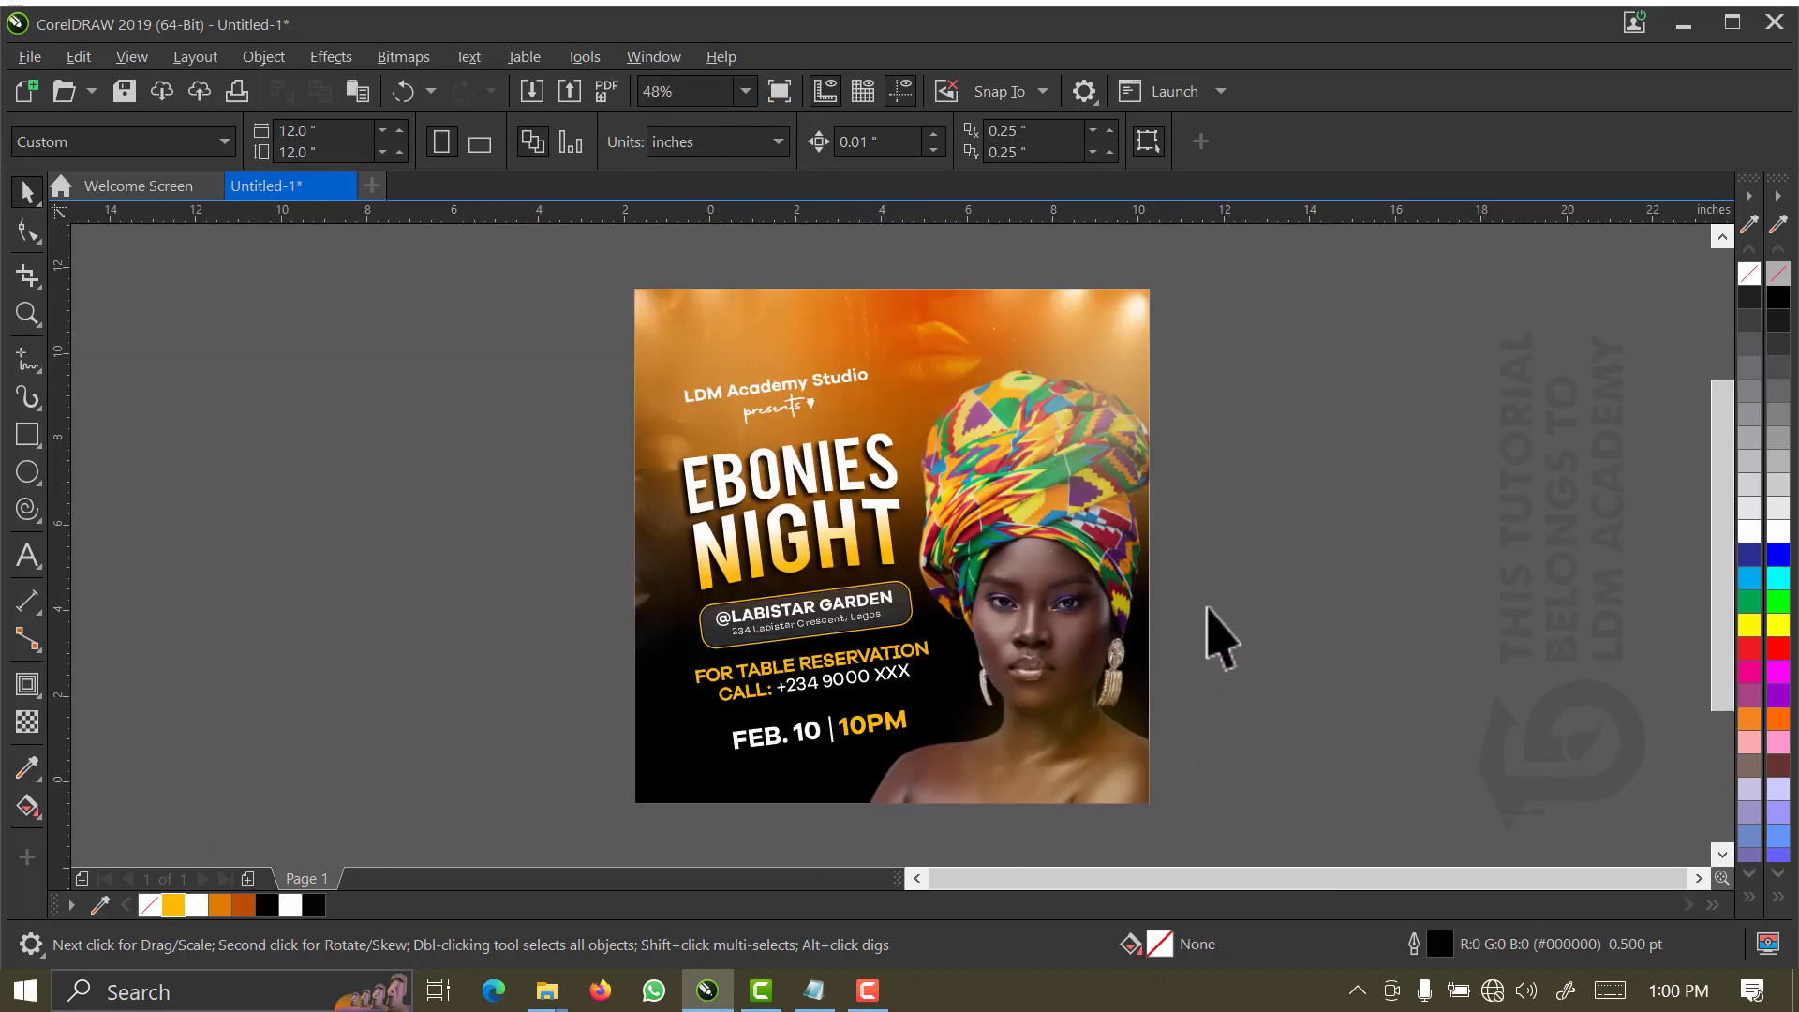
key("z")
left_click_drag(1302, 323, 571, 886)
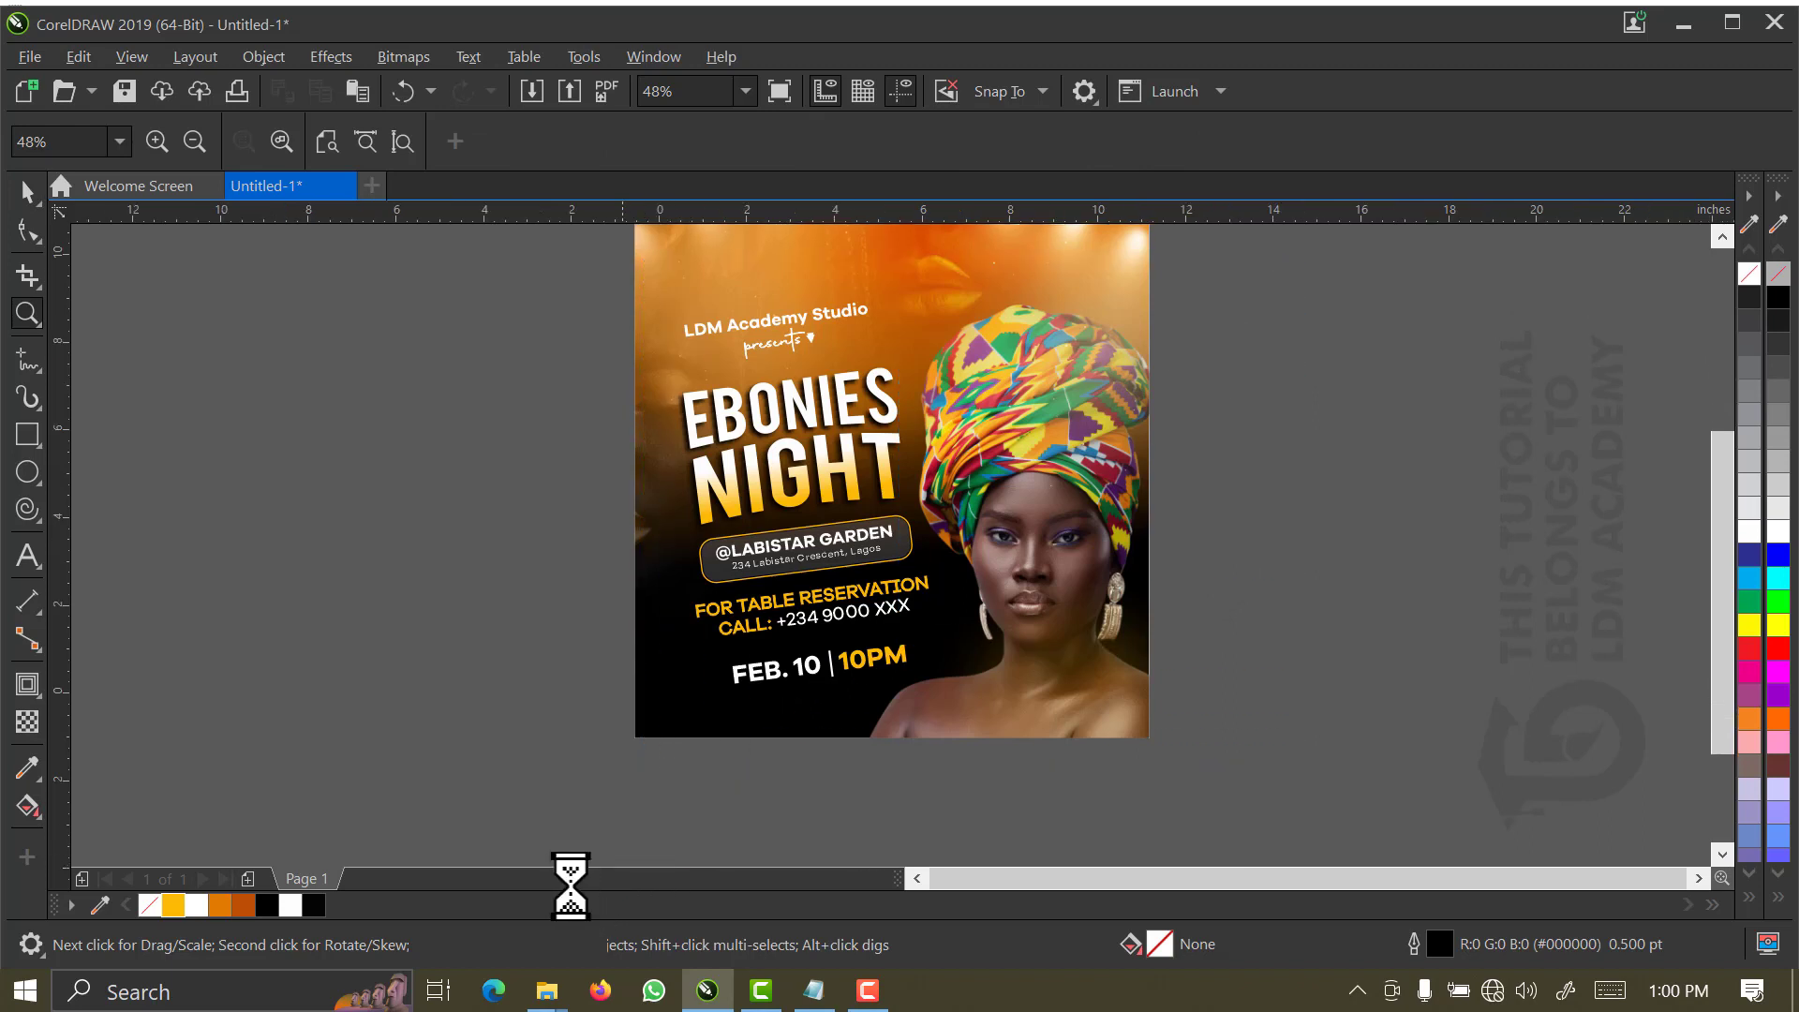
key("space")
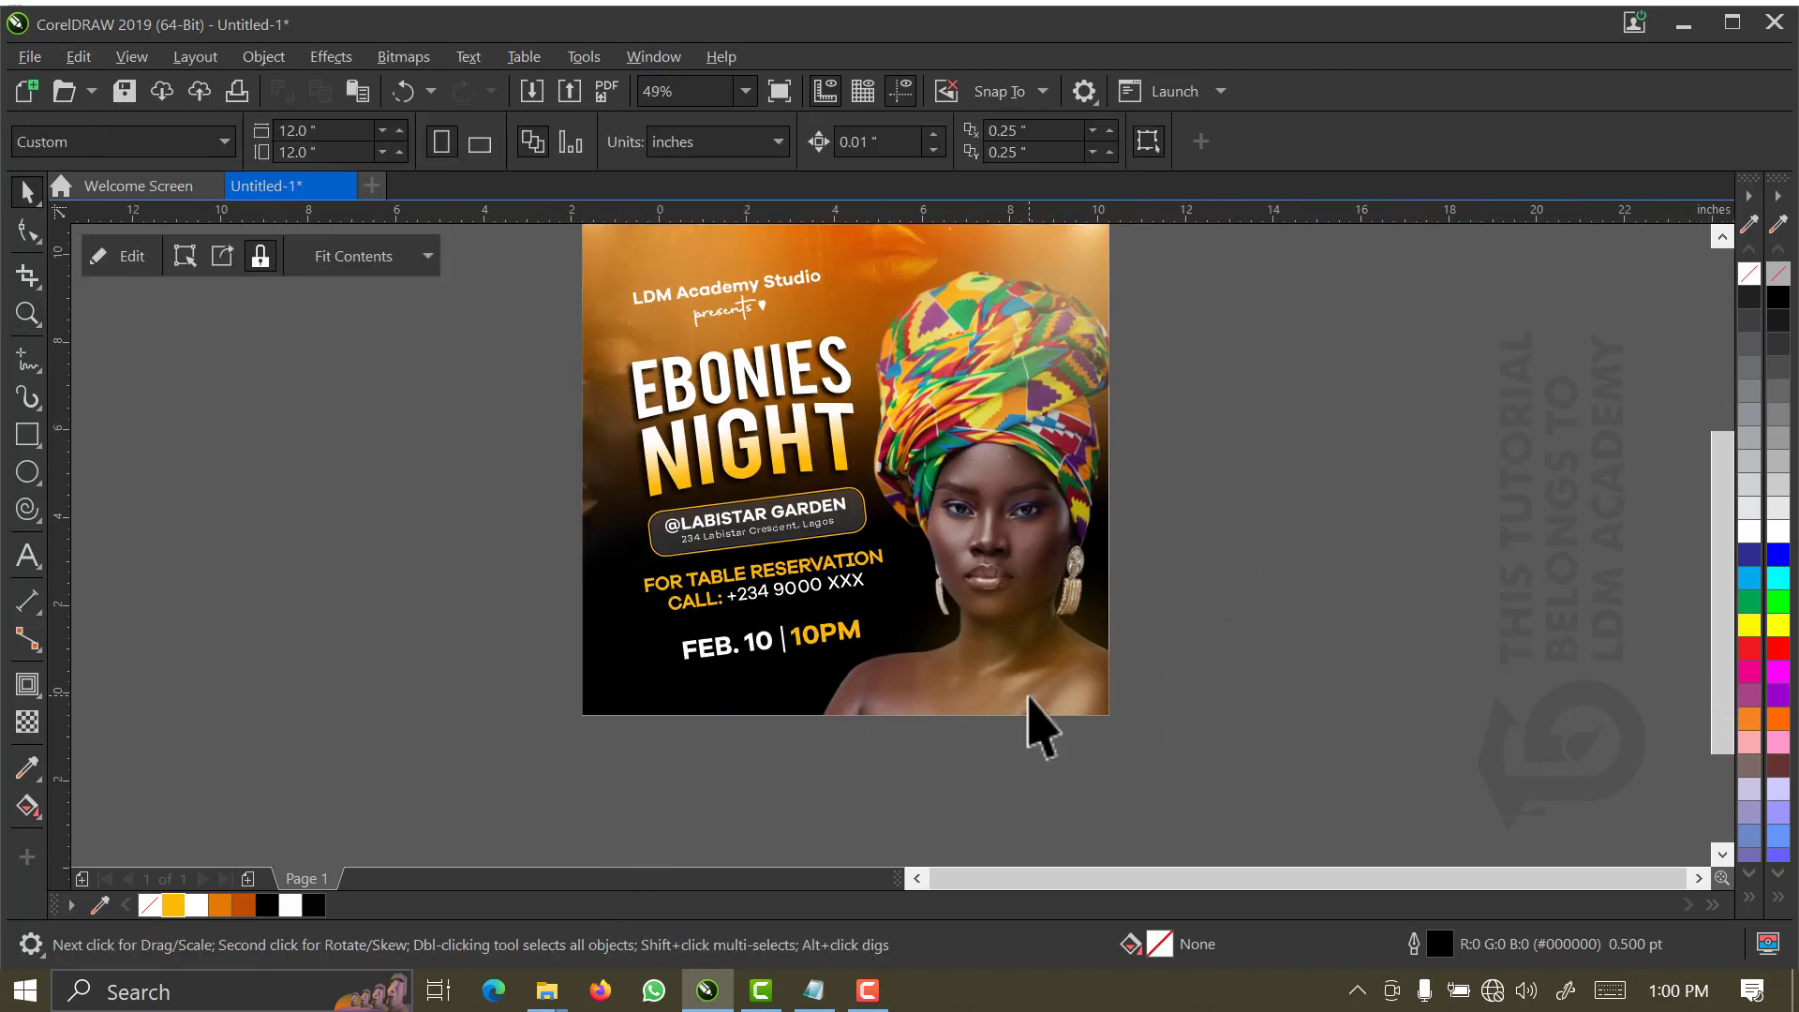
- Reopen the PowerClip contents and place an enlarged copy of the yellow glow, about 7.0 inches across, over the woman's face and headwrap
double_click(1029, 697)
left_click(1023, 684)
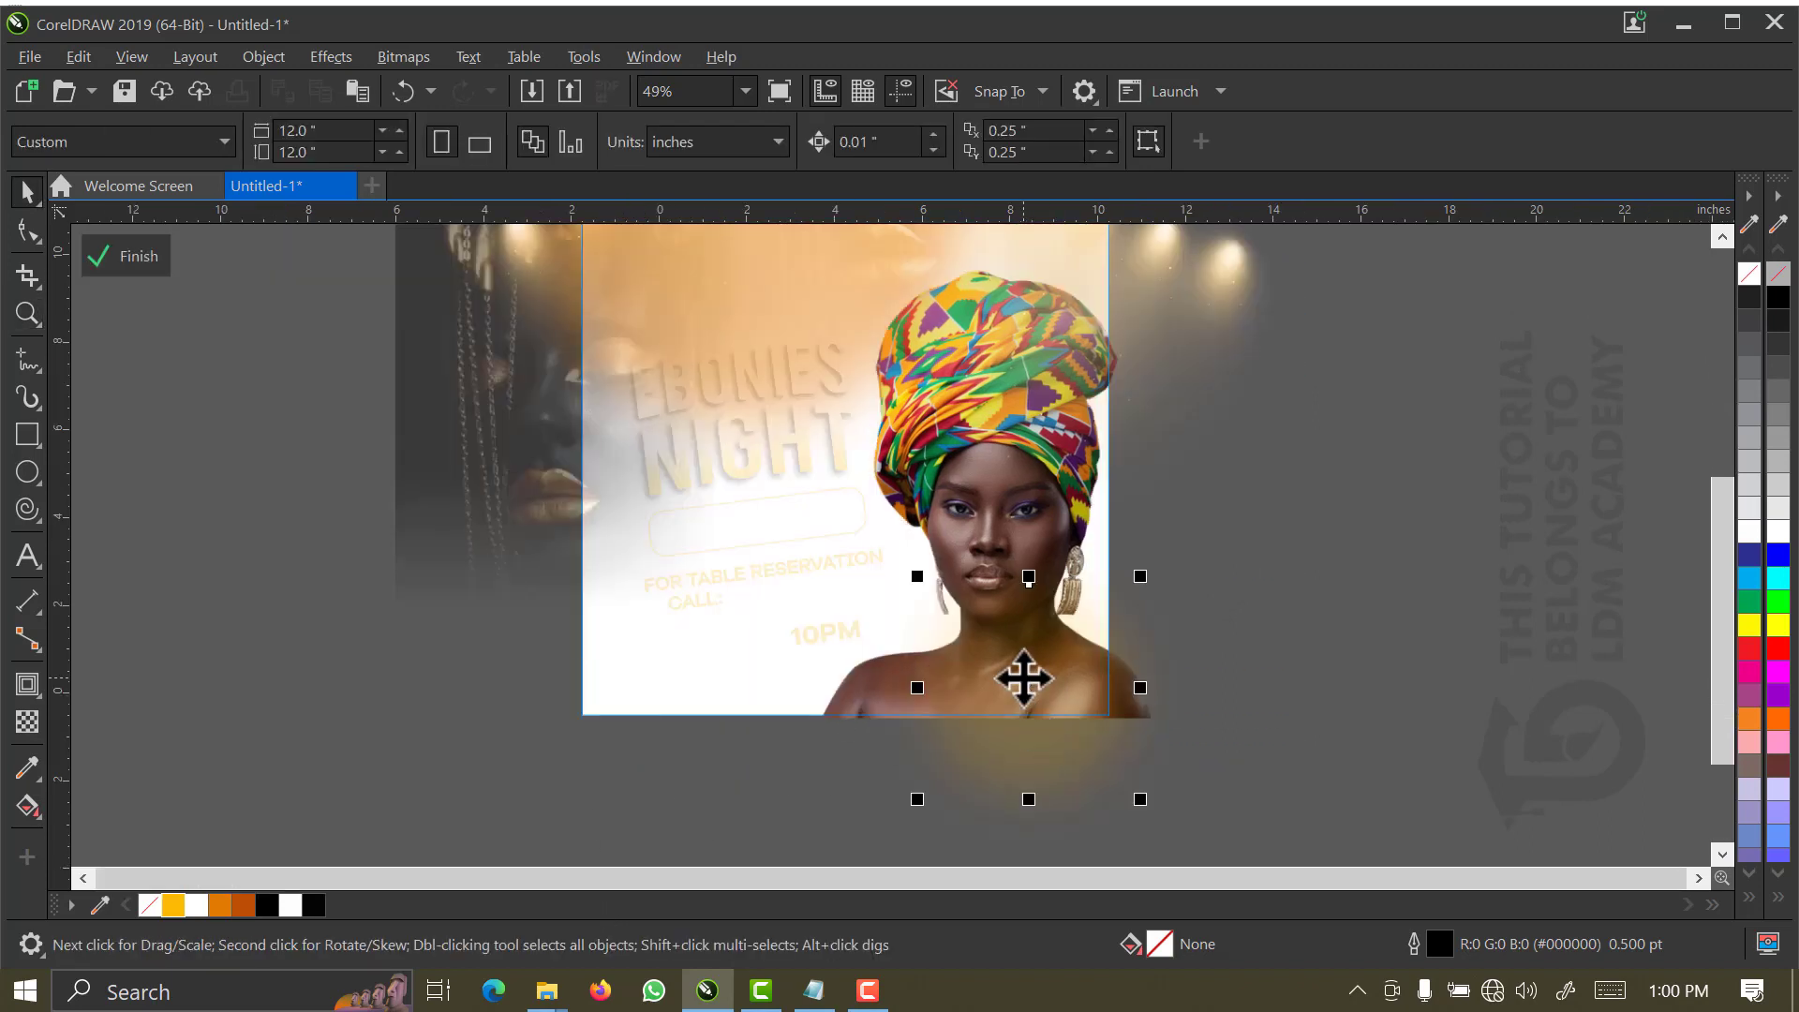
left_click_drag(1024, 686, 989, 444)
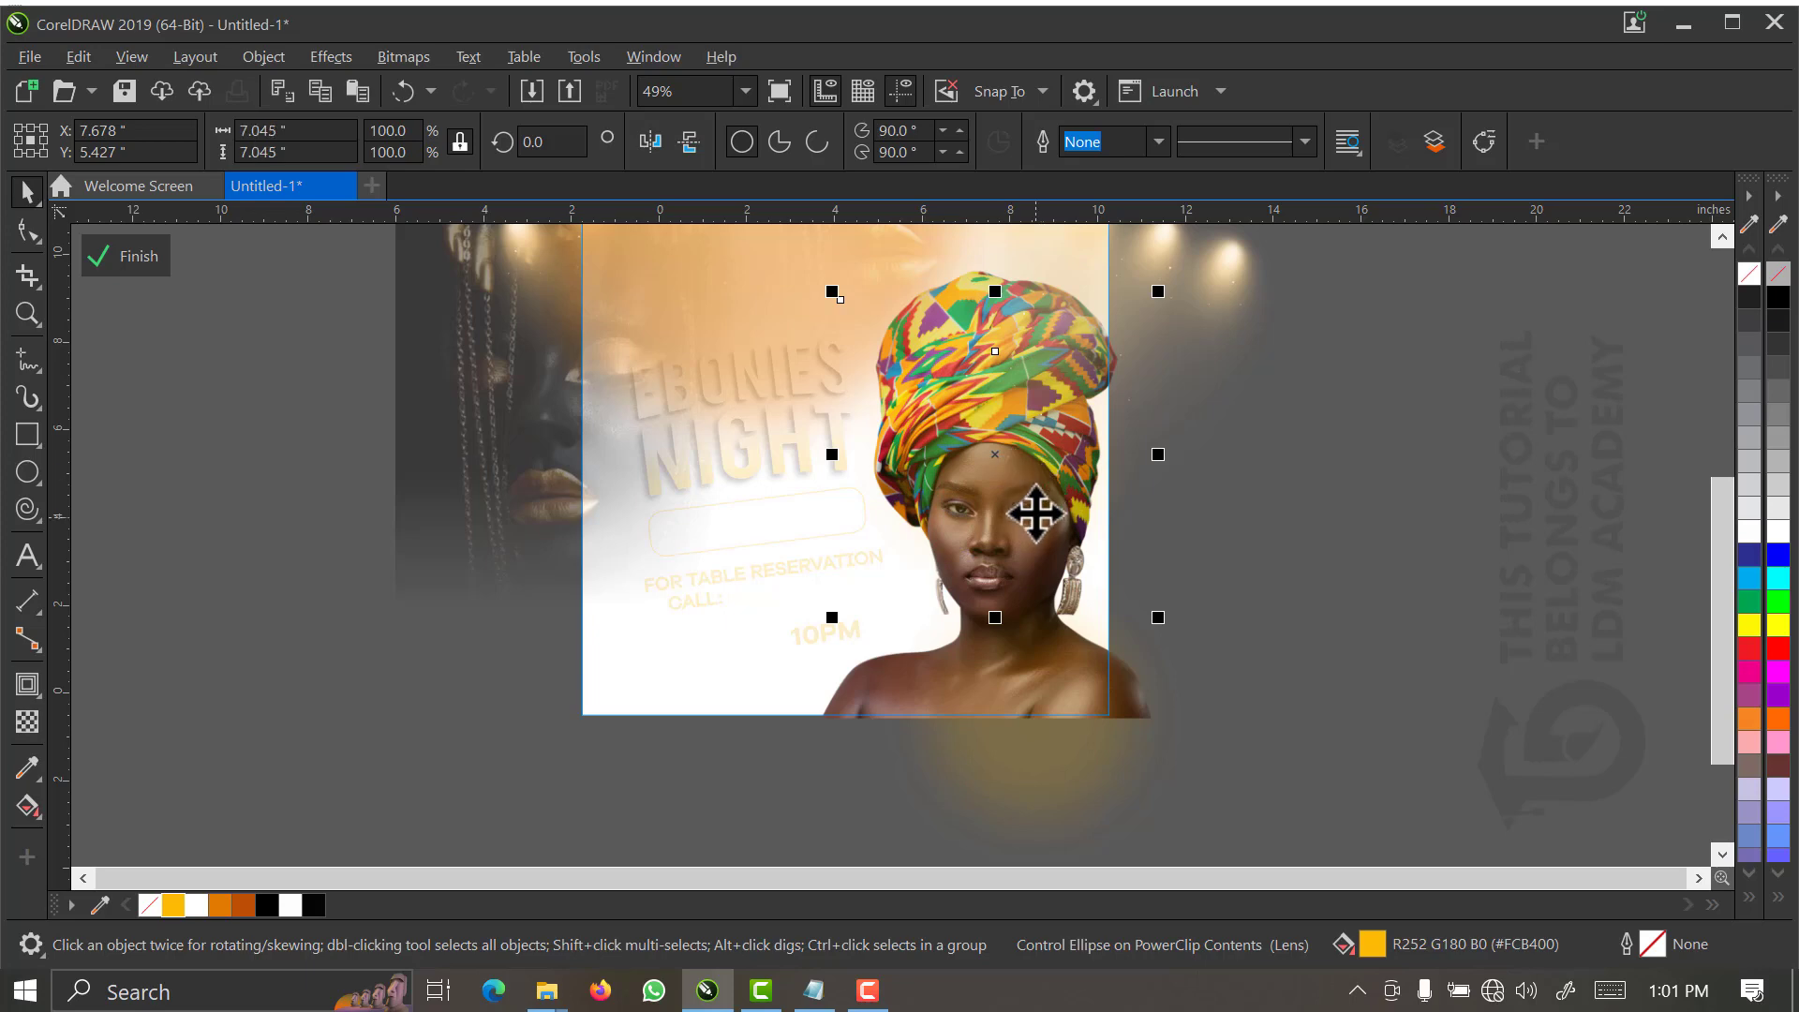
- Scale the copied glow to about 5.7 inches across, shift it up toward the headwrap and finish editing the PowerClip
scroll(1036, 516, "up", 2)
scroll(1054, 600, "up", 2)
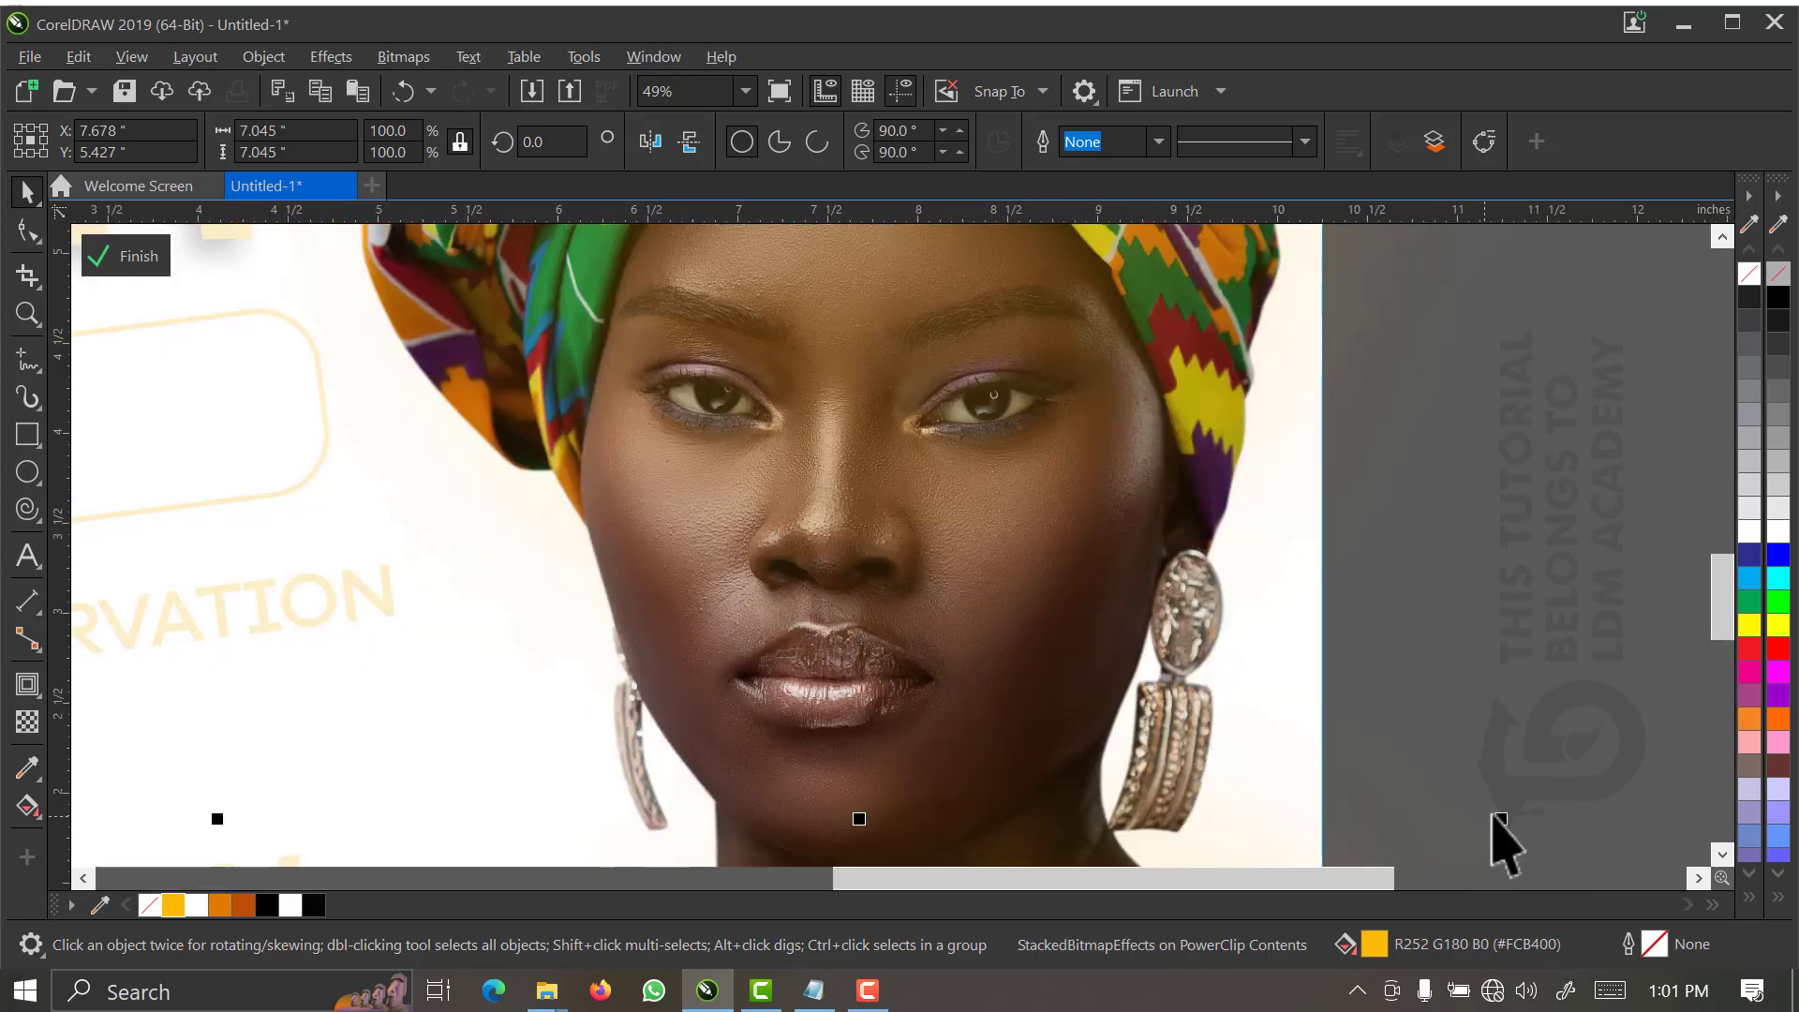
left_click_drag(1503, 813, 1246, 698)
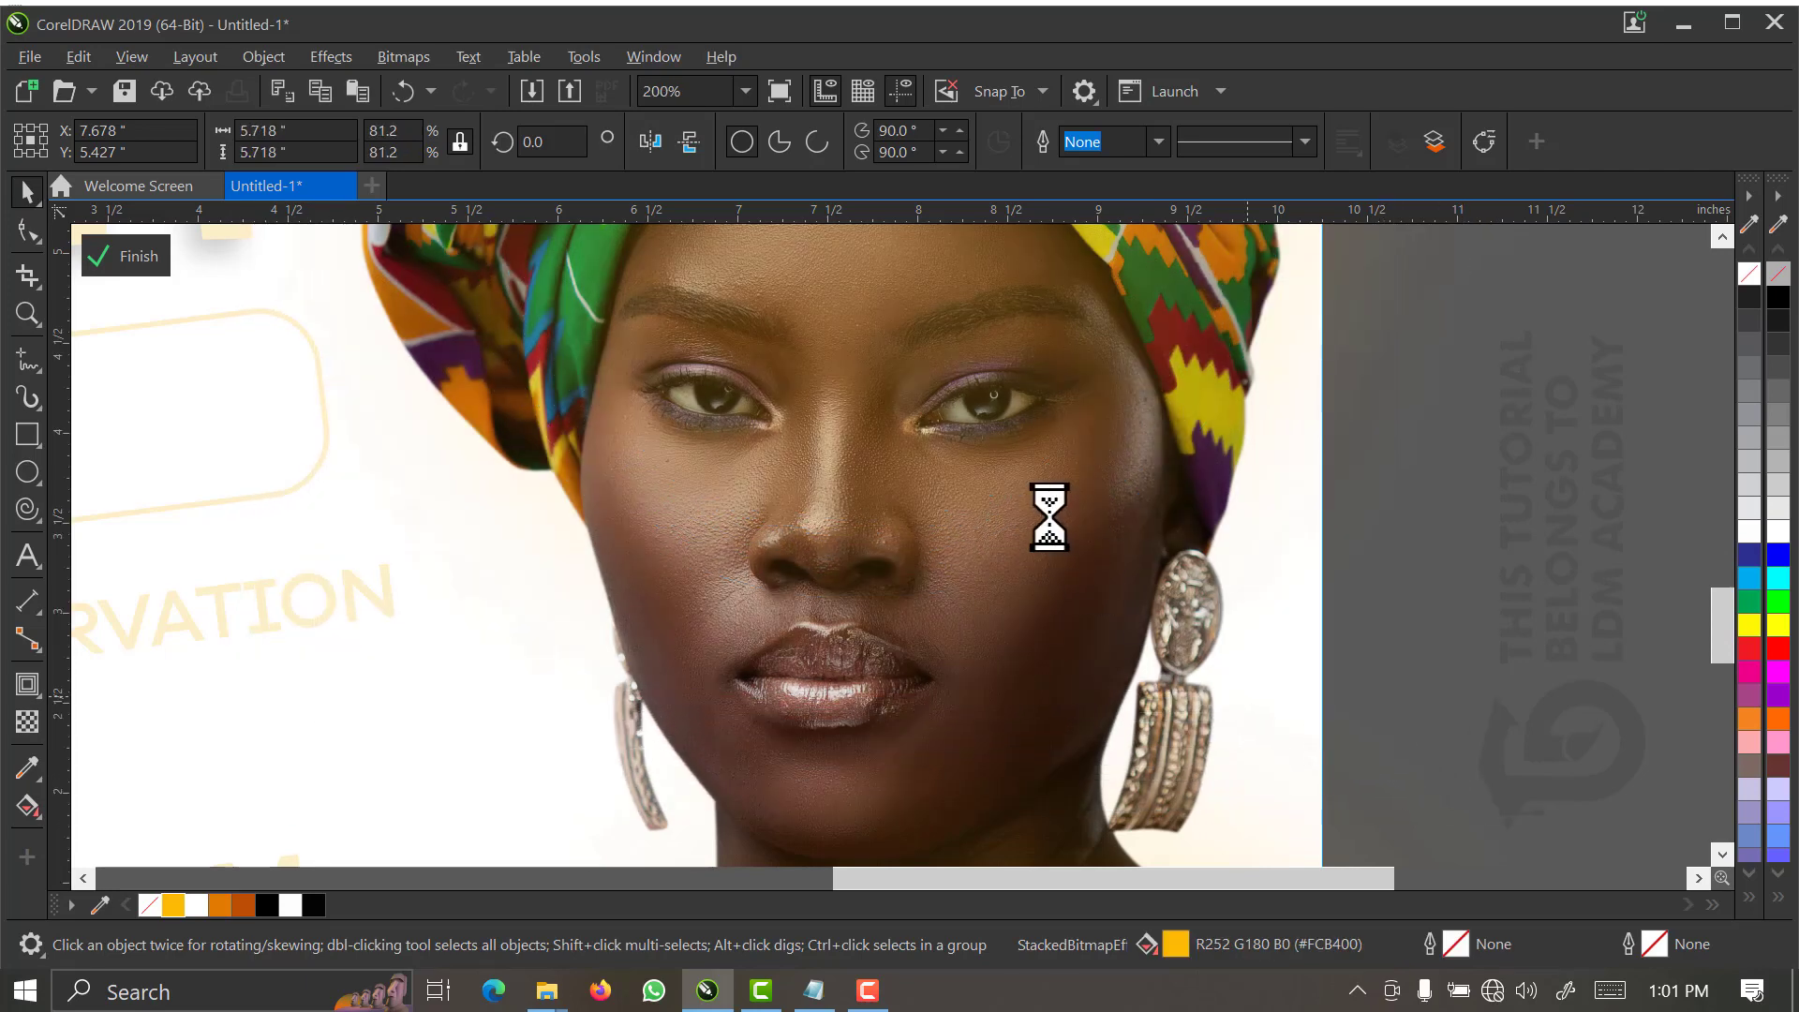
left_click_drag(1045, 496, 1034, 416)
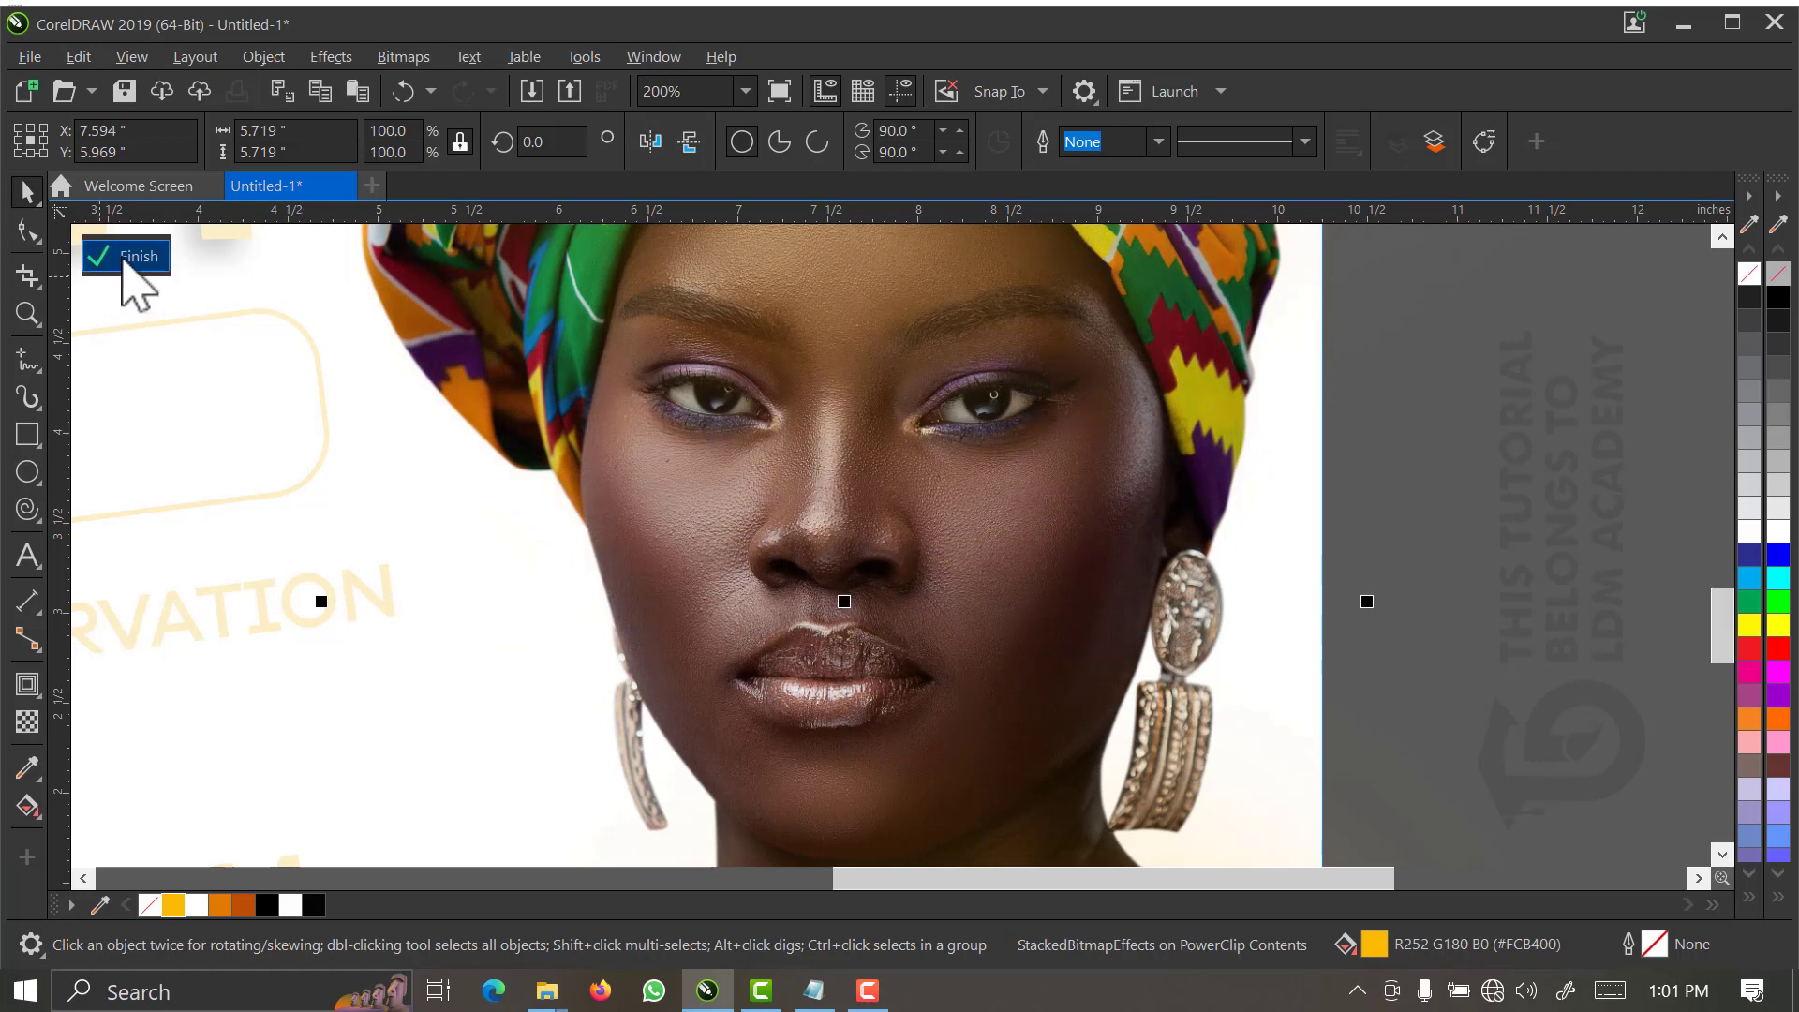
left_click(124, 260)
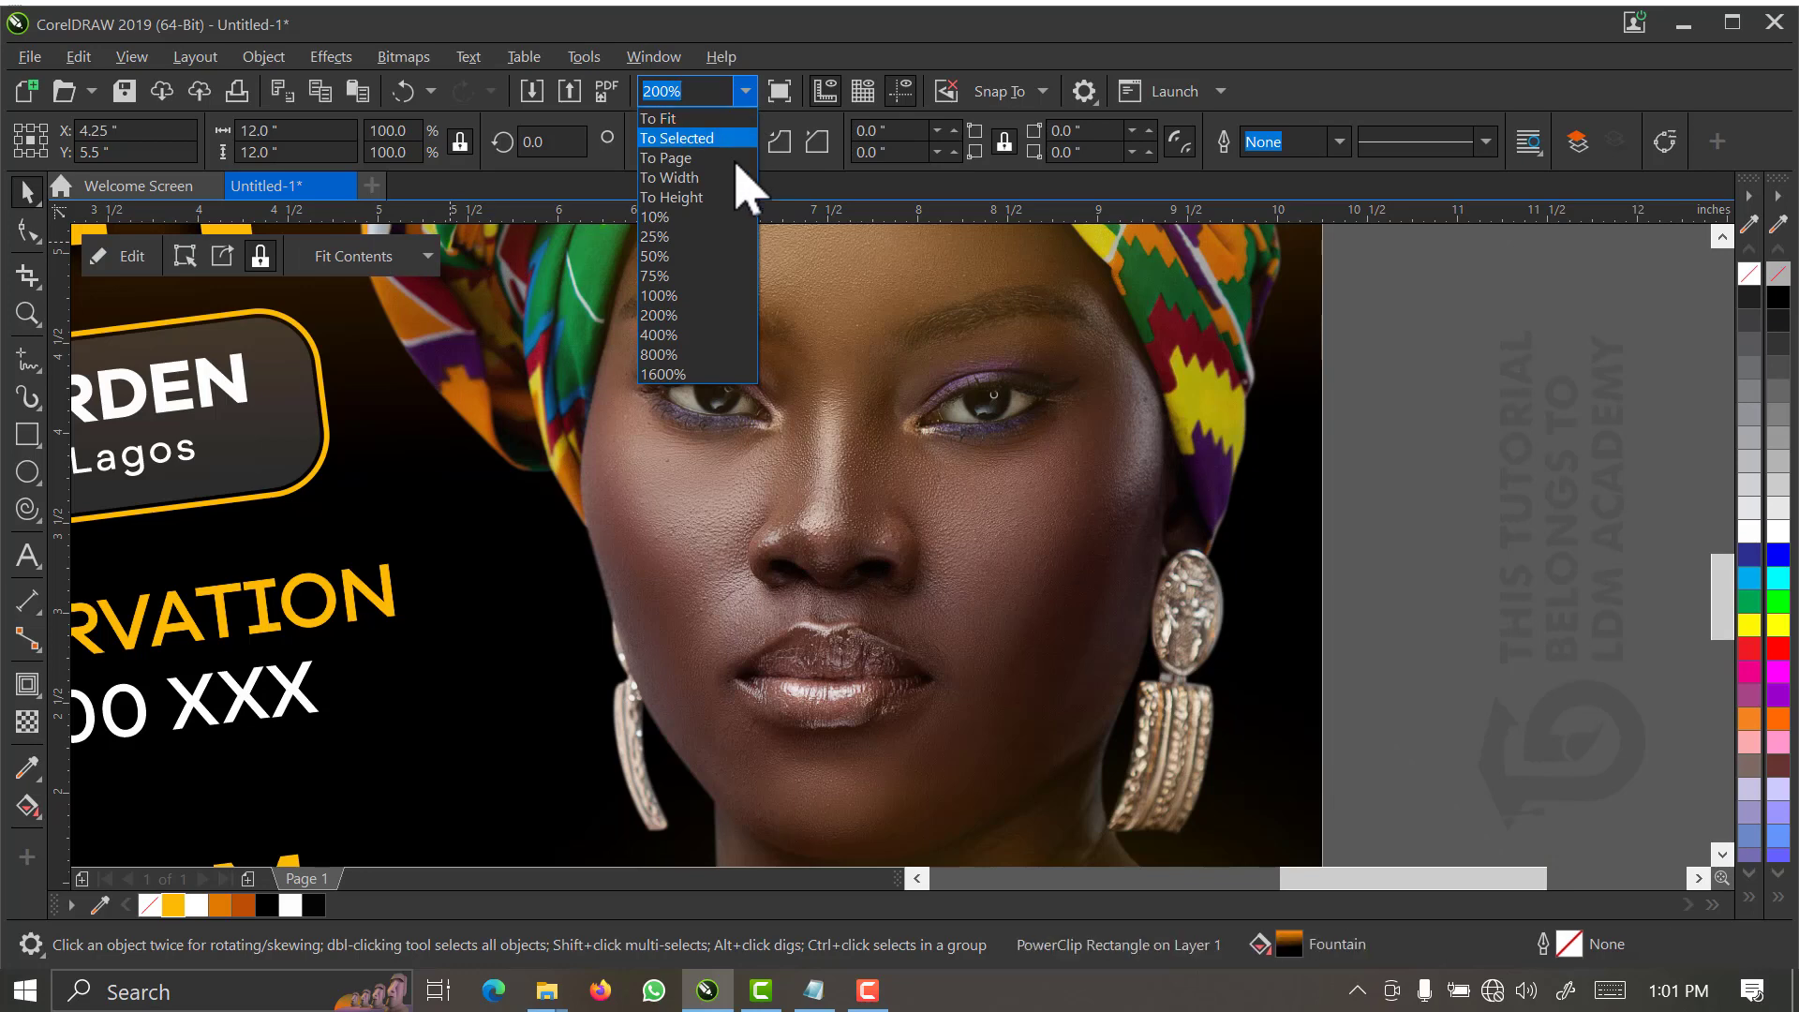
left_click(823, 482)
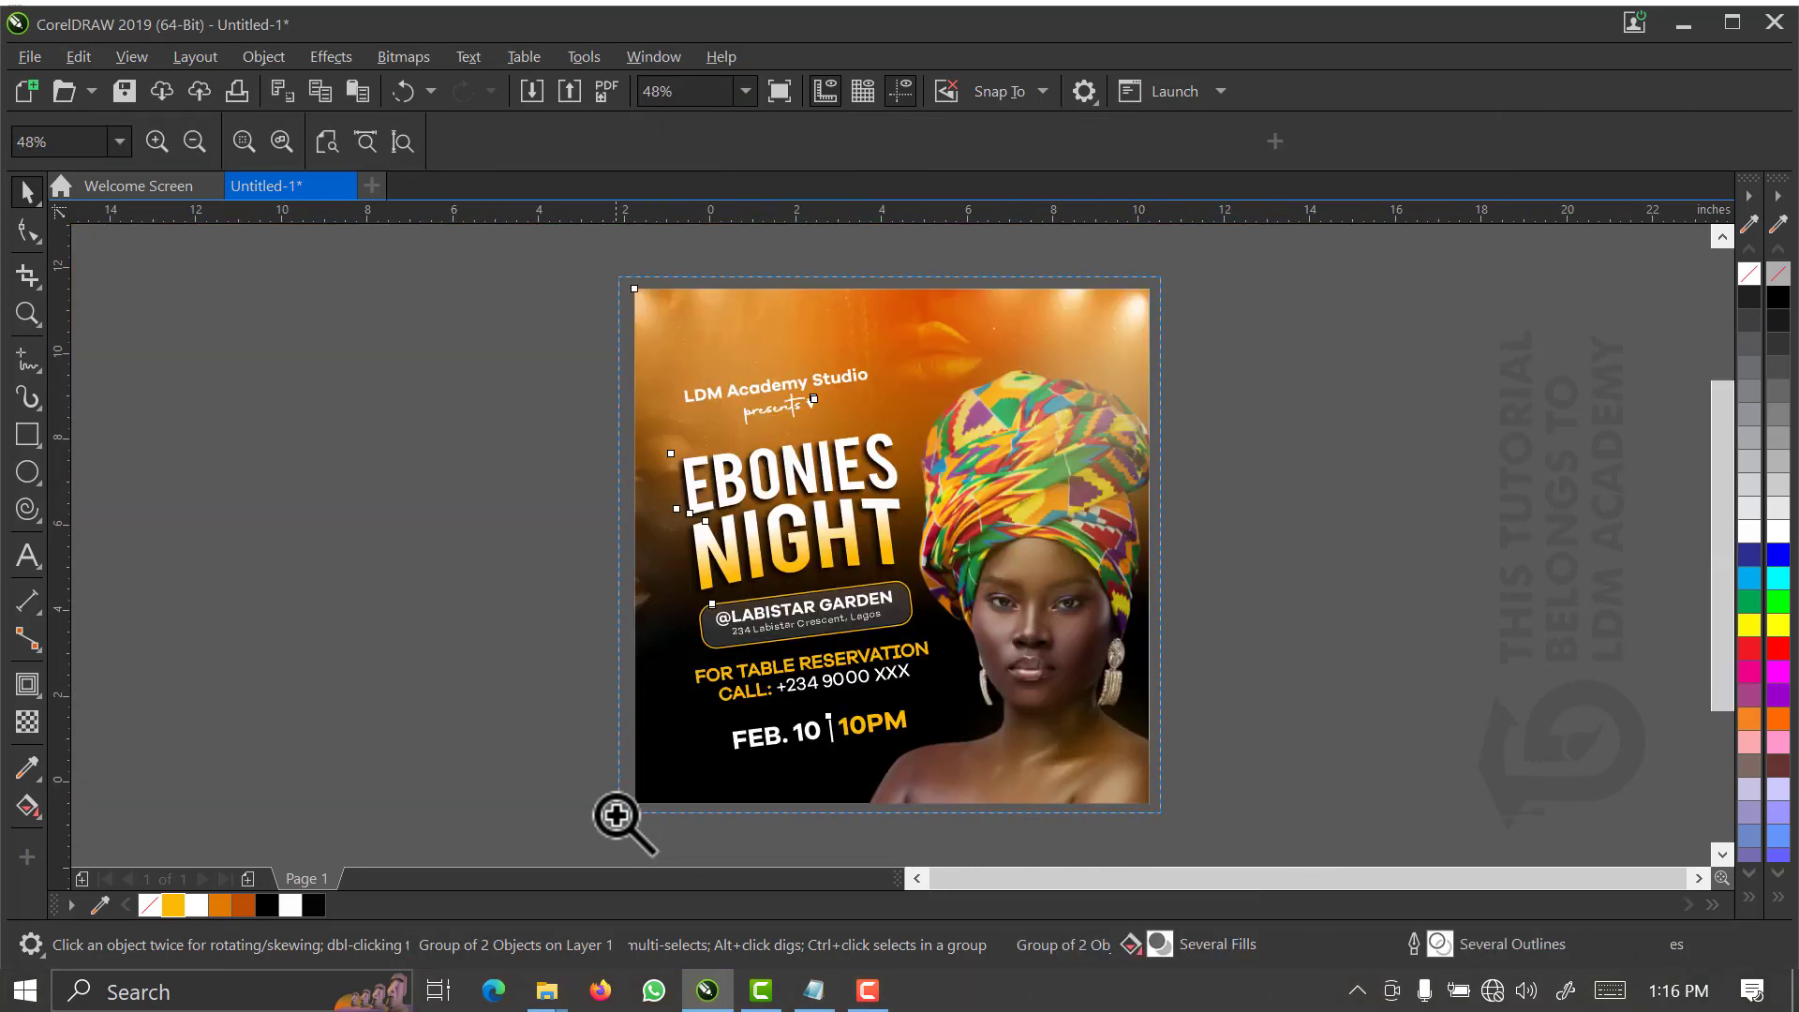
left_click_drag(617, 815, 616, 816)
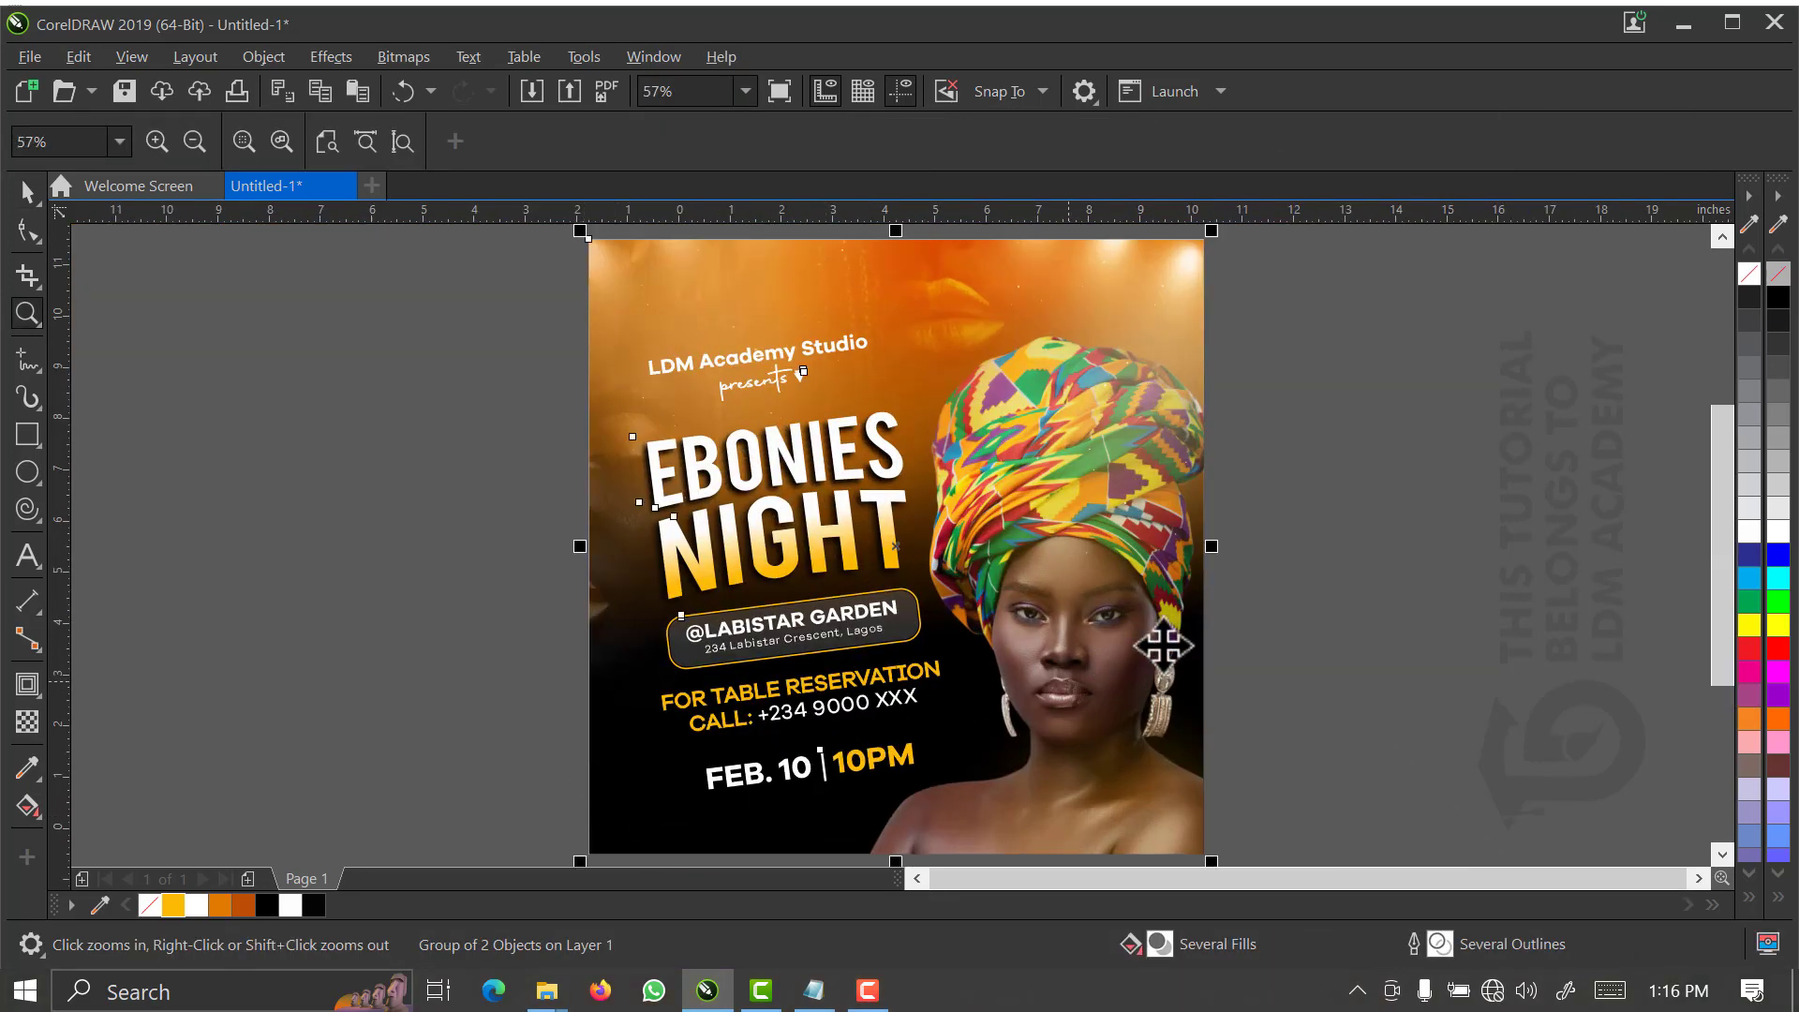
key("space")
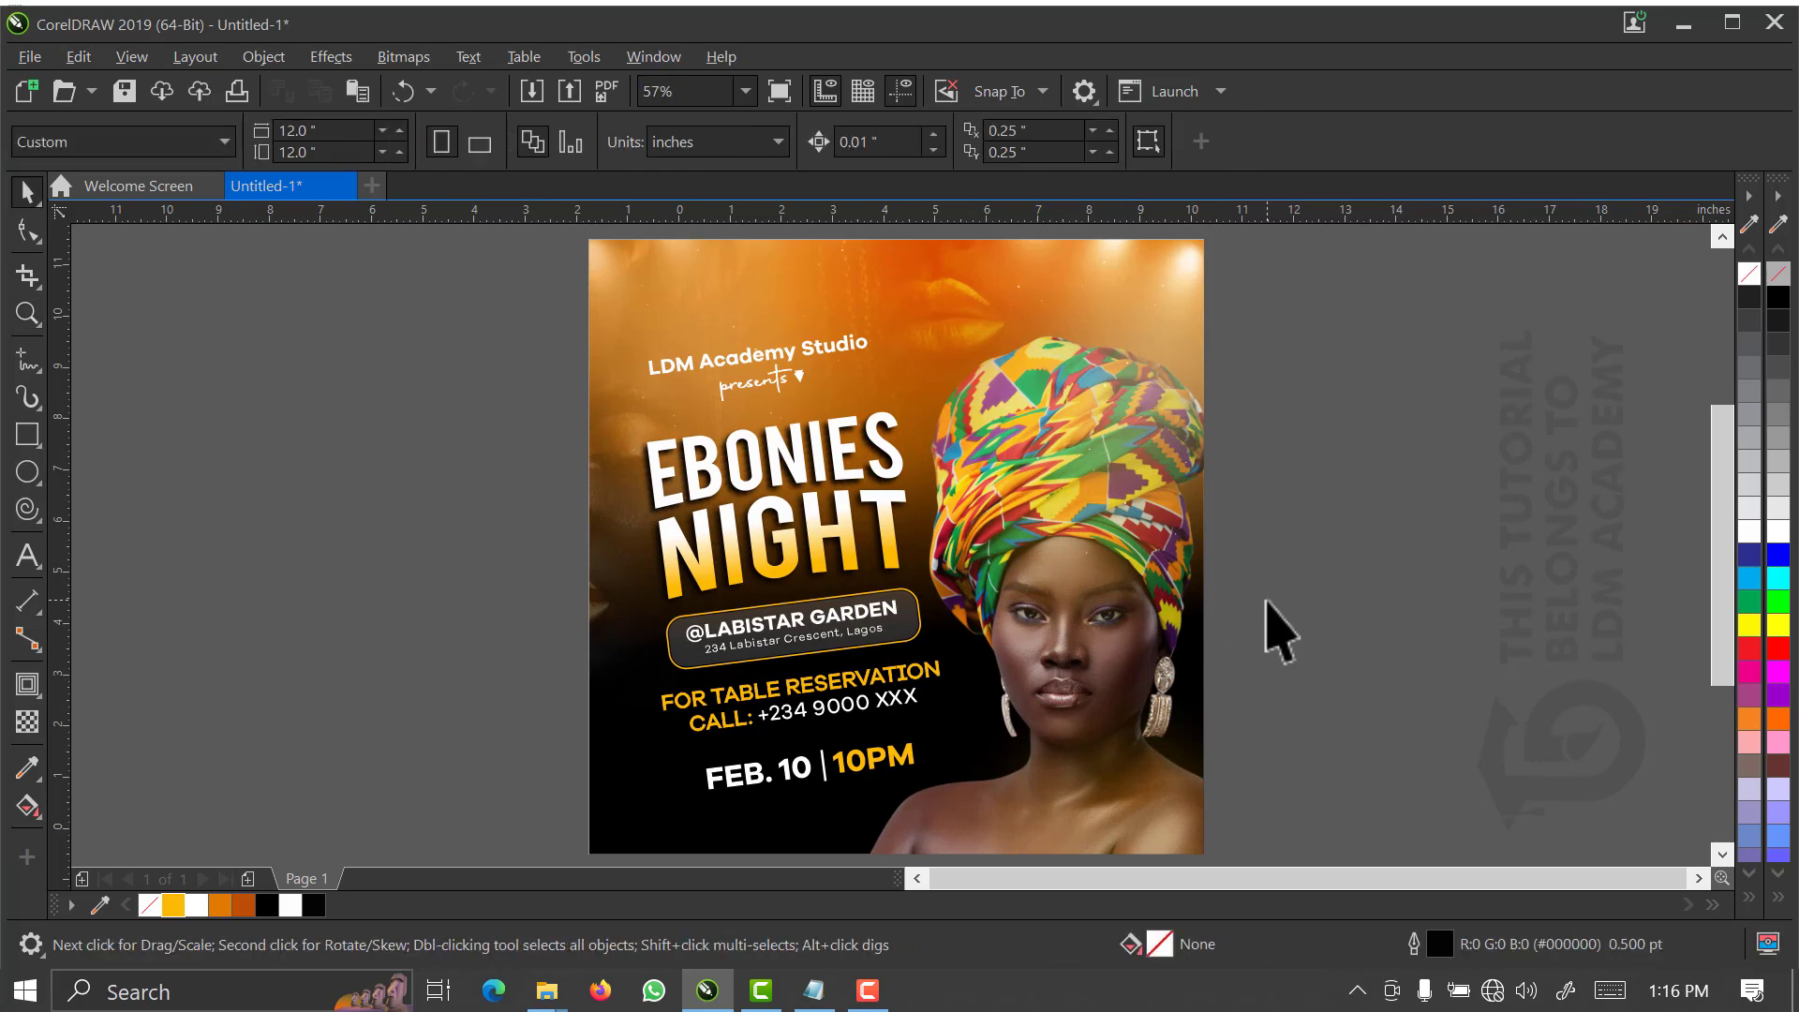